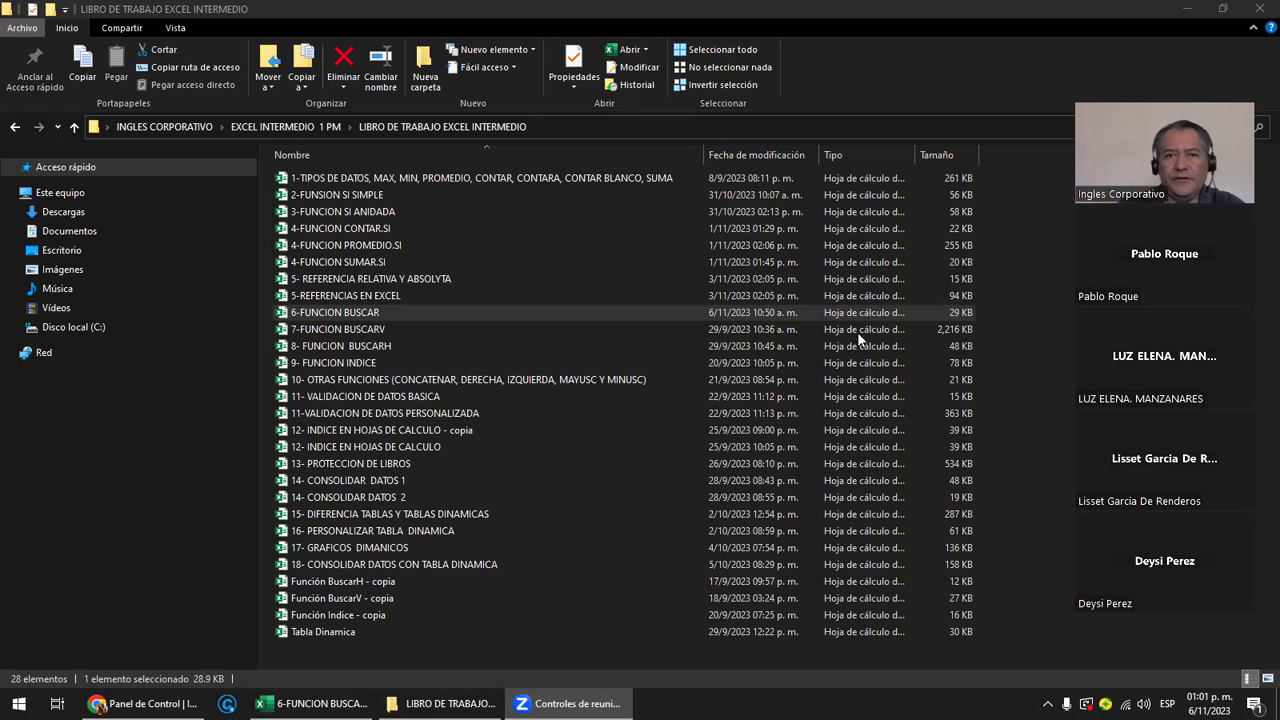
Bring the 6-FUNCION BUSCAR workbook to the front on its FUNCIONES DE BUSQUEDA sheet.
click(340, 703)
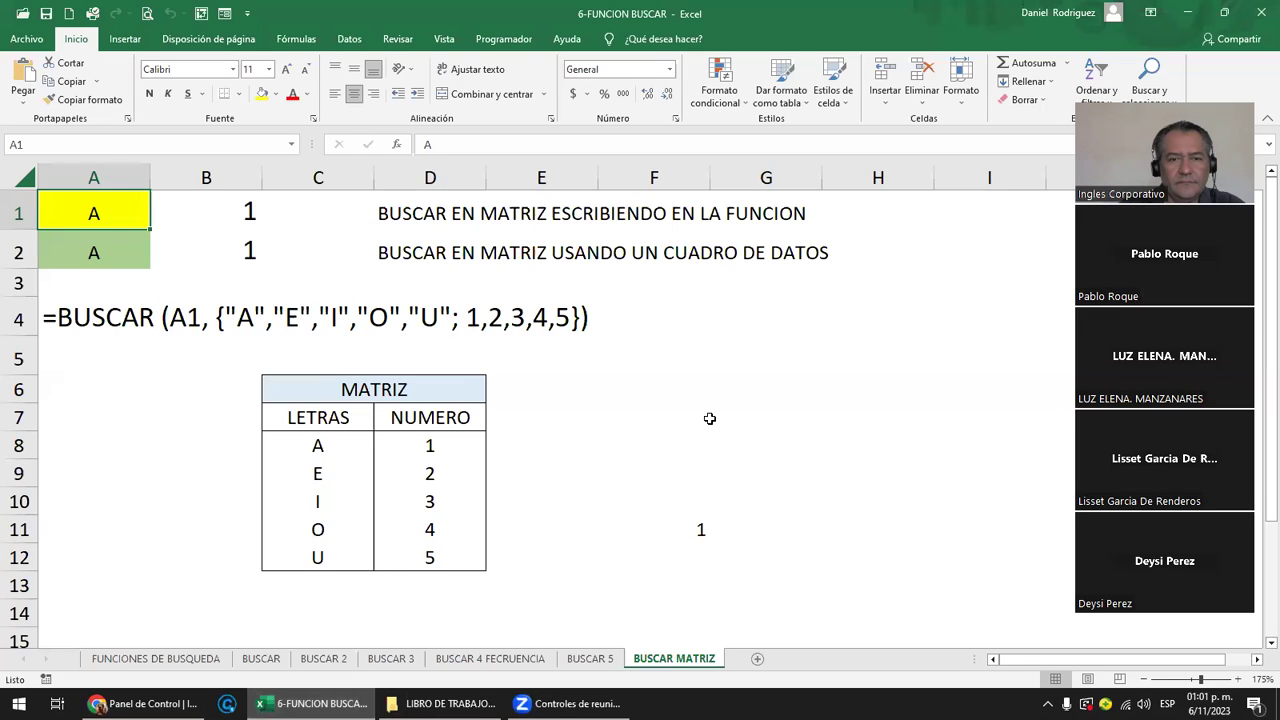
click(118, 662)
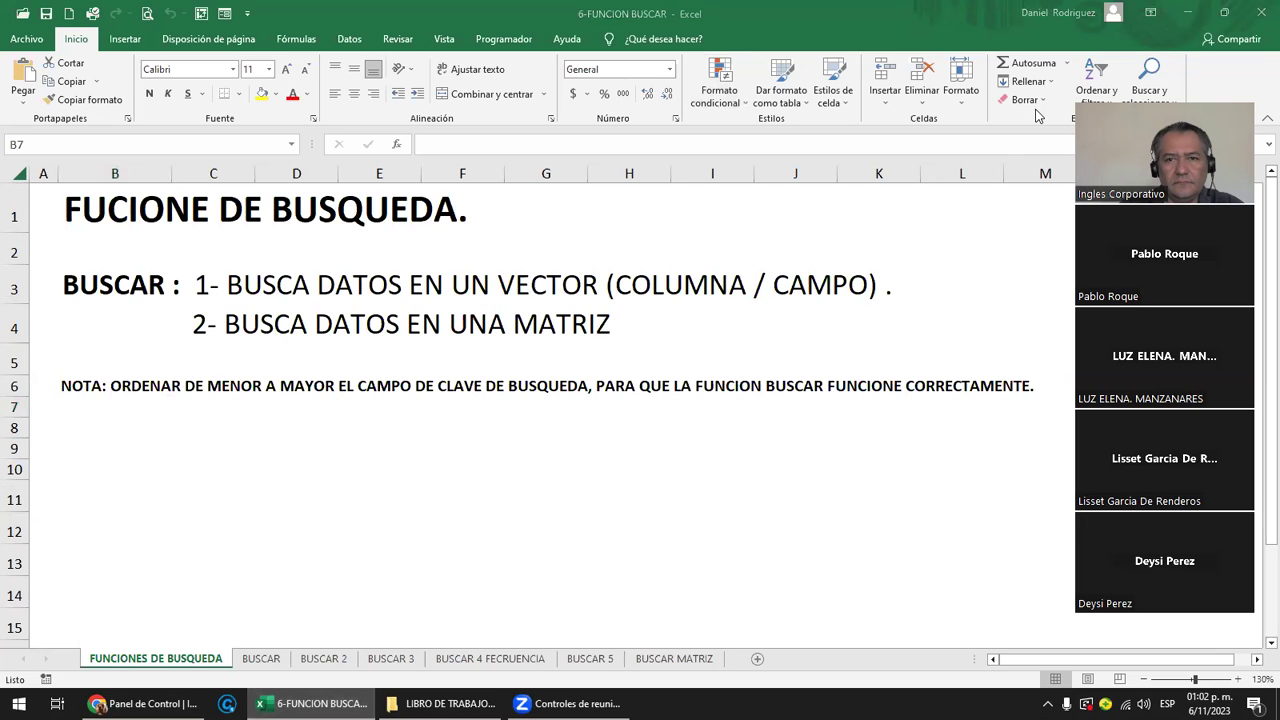
Return to the course dashboard in the browser and open the Excel Intermedio course.
mouse_move(198, 697)
click(140, 635)
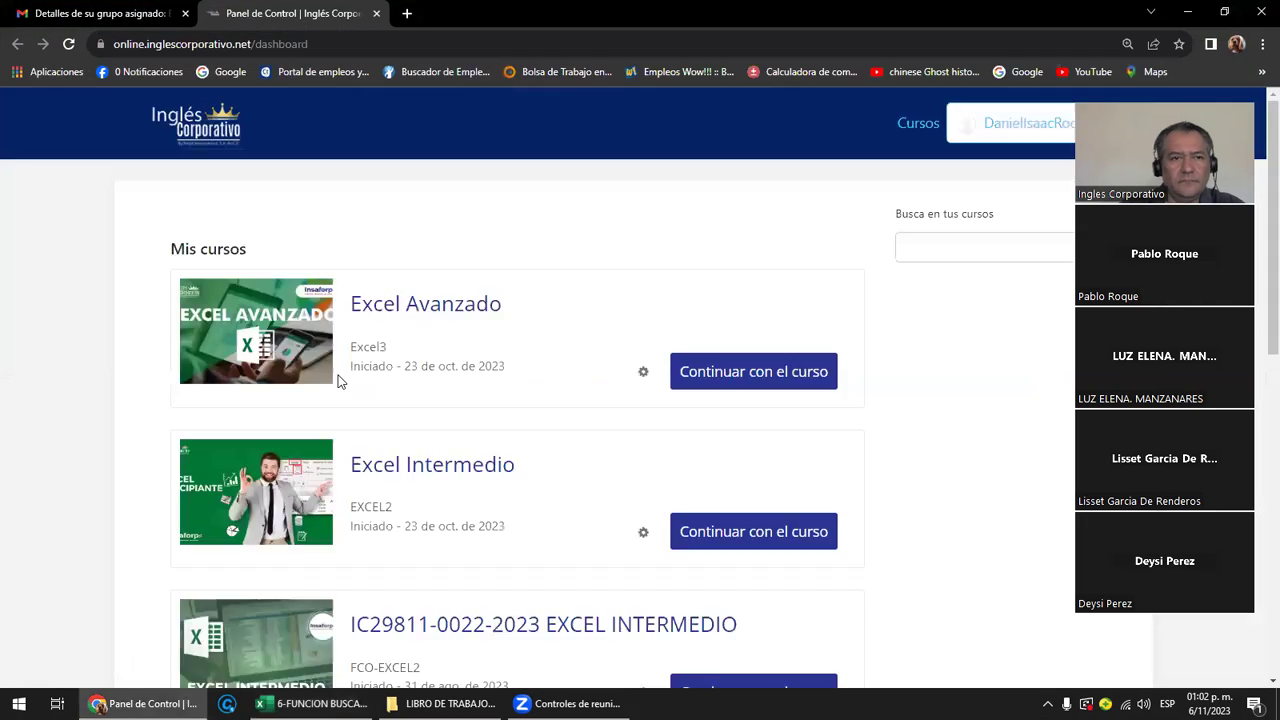
click(449, 477)
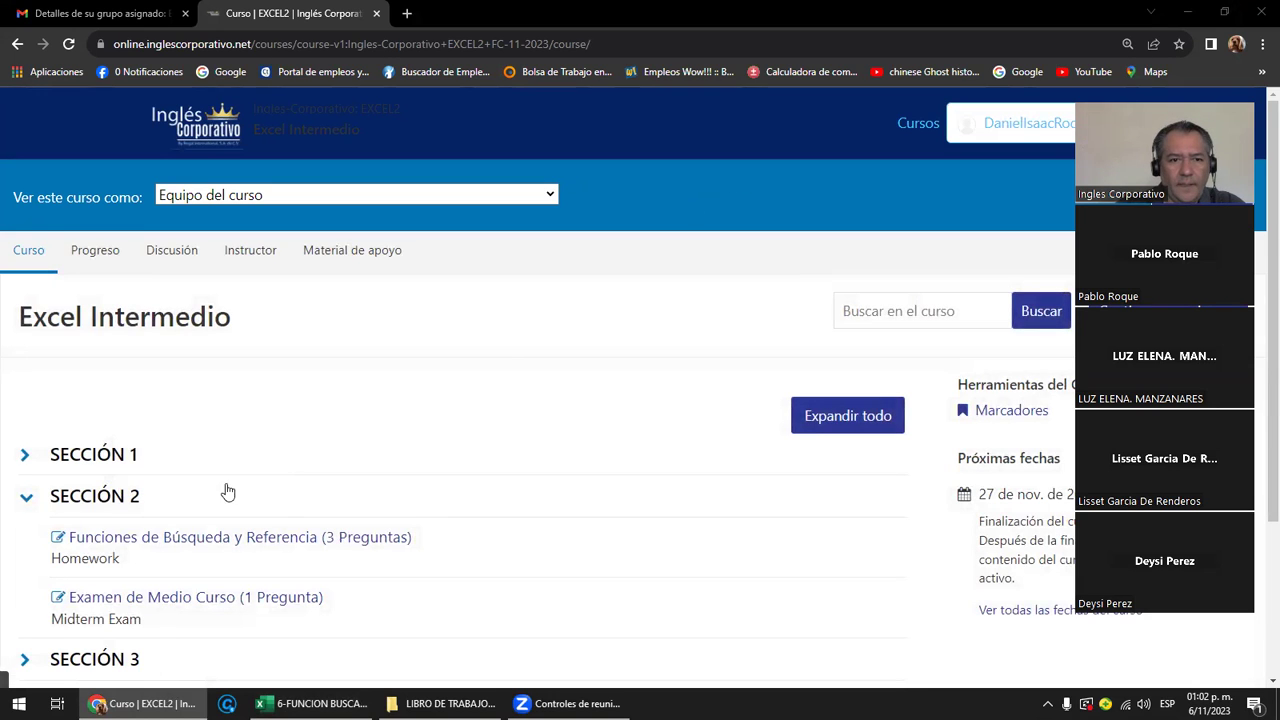
Collapse Sección 2, expand Sección 1 and open its 1.11 Laboratorio 4 quiz.
click(130, 499)
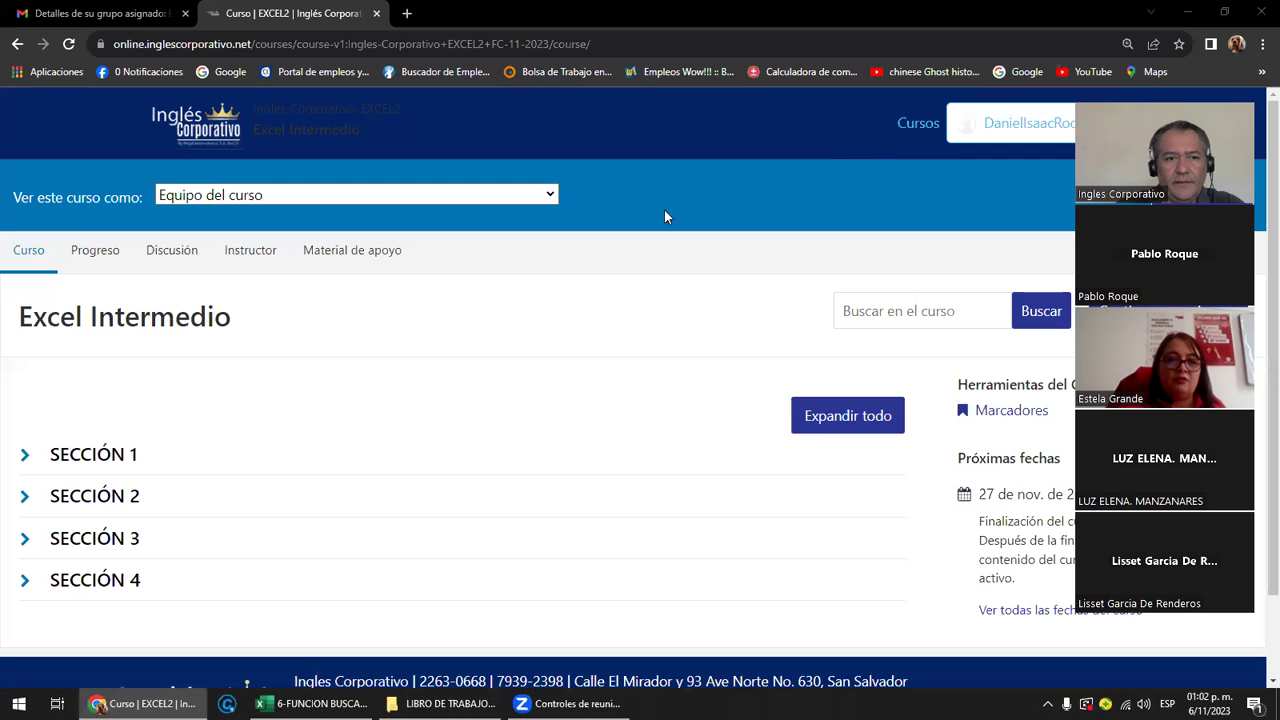
click(112, 455)
click(176, 503)
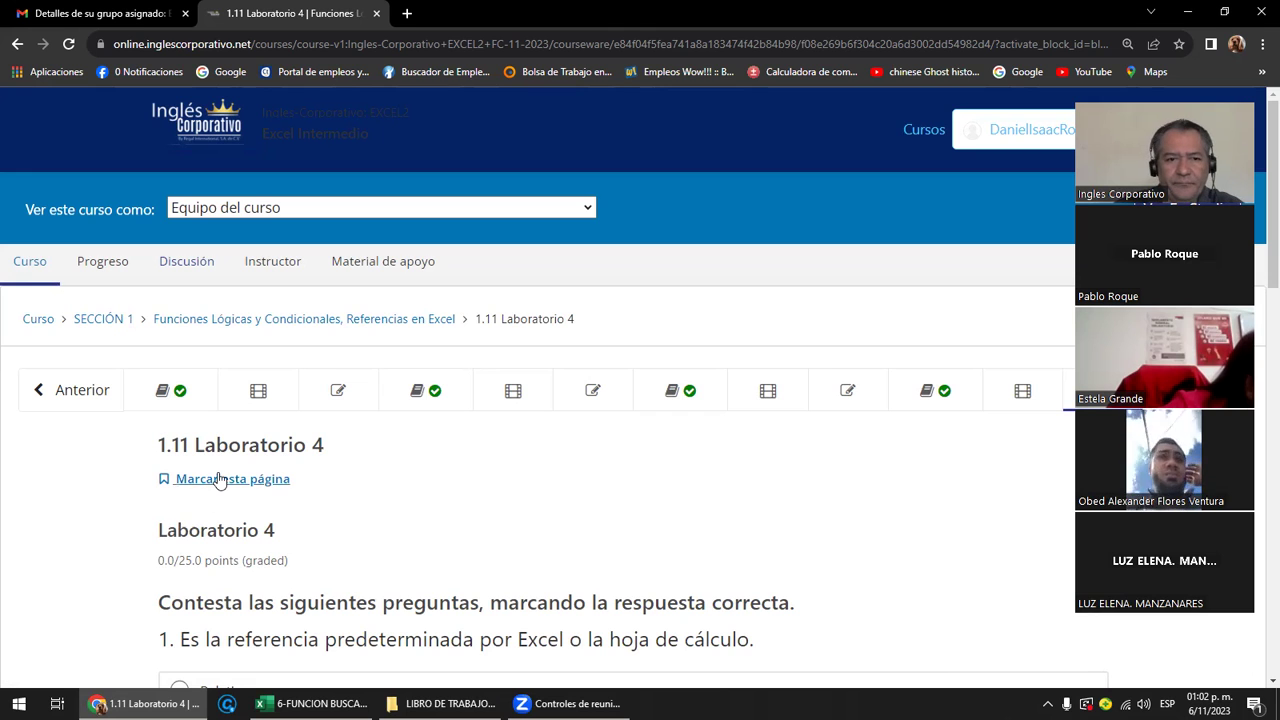
scroll(566, 548, down, 1)
scroll(571, 557, down, 3)
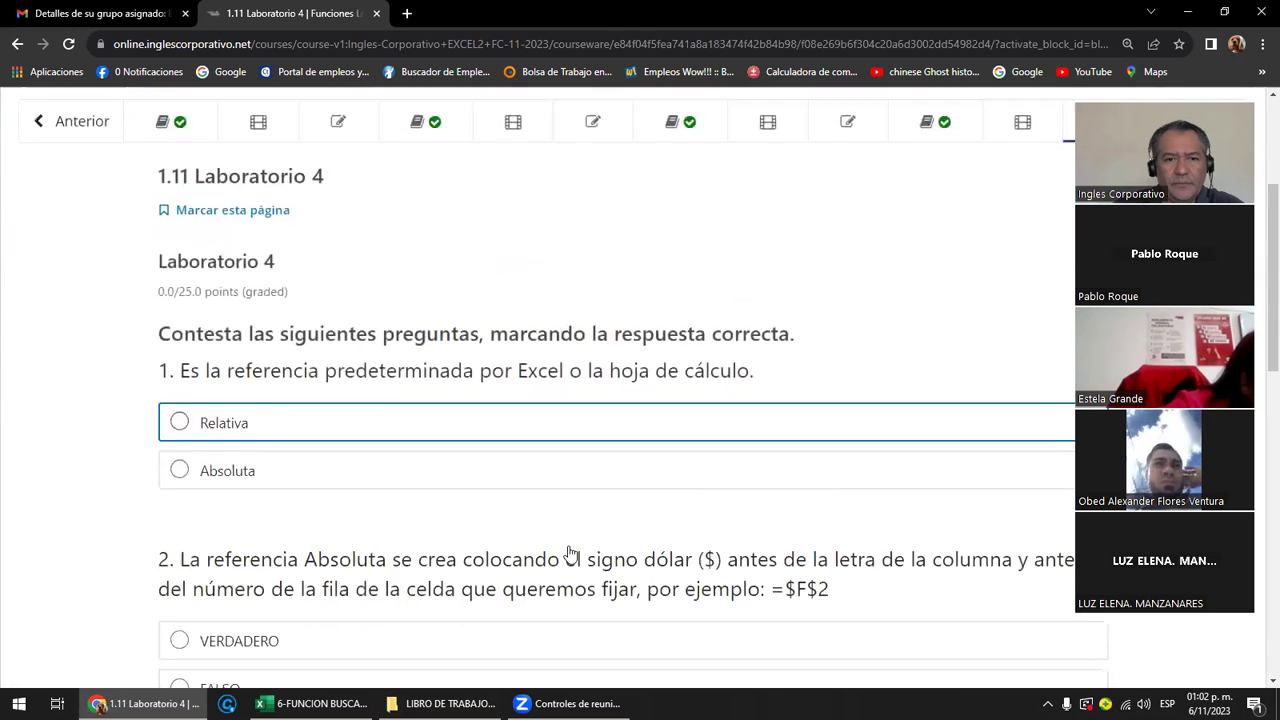
scroll(840, 414, up, 3)
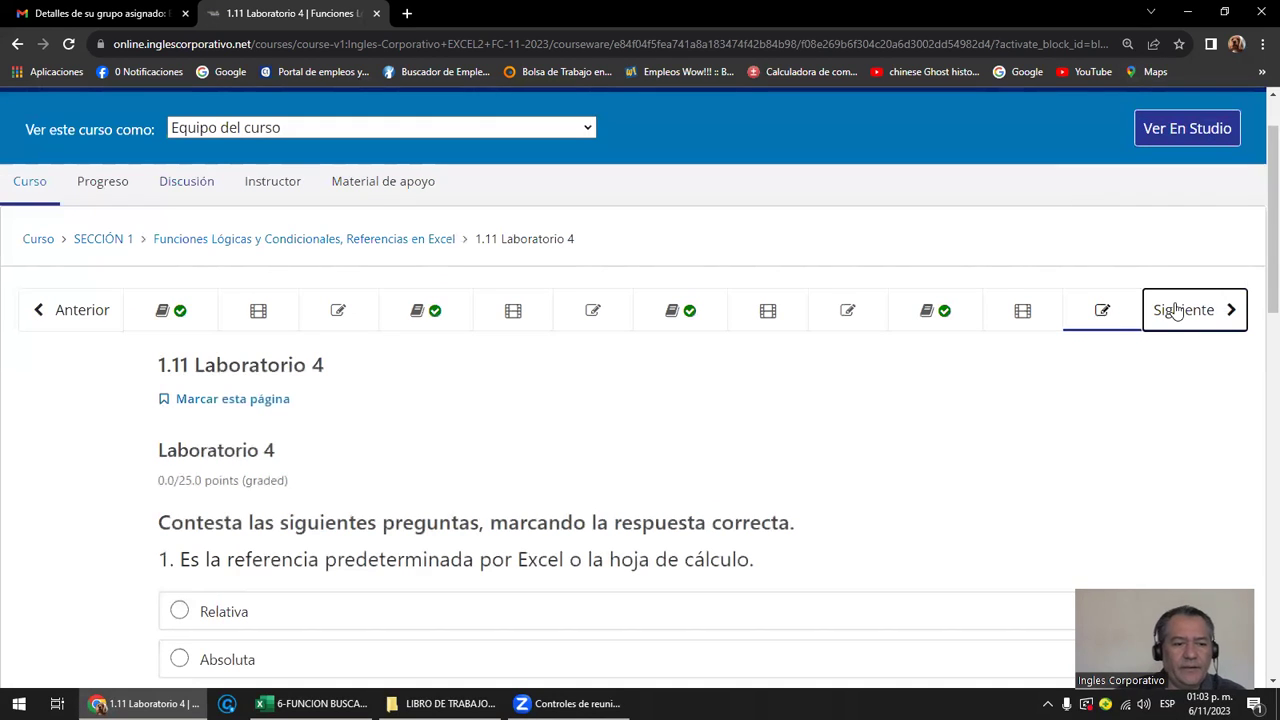
Advance to lesson 2.0 Objetivo de la lección, read its BUSCAR examples, then return to Excel.
click(1177, 311)
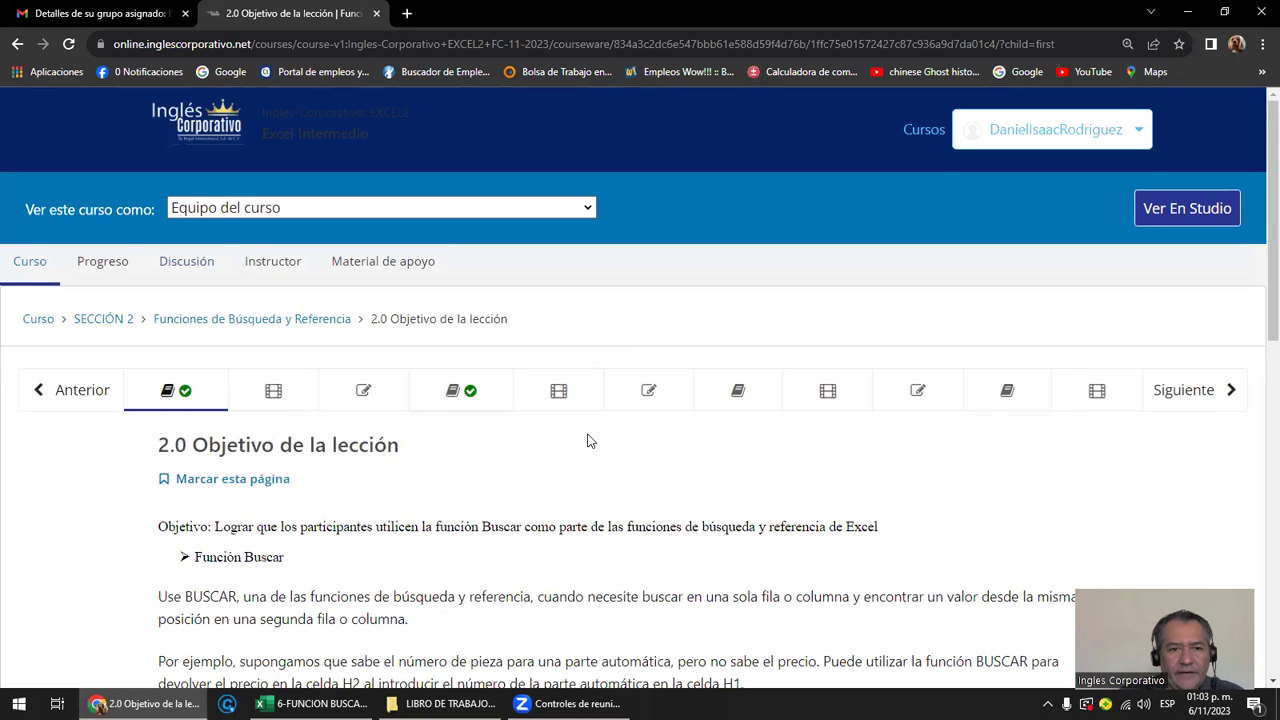
scroll(588, 441, down, 1)
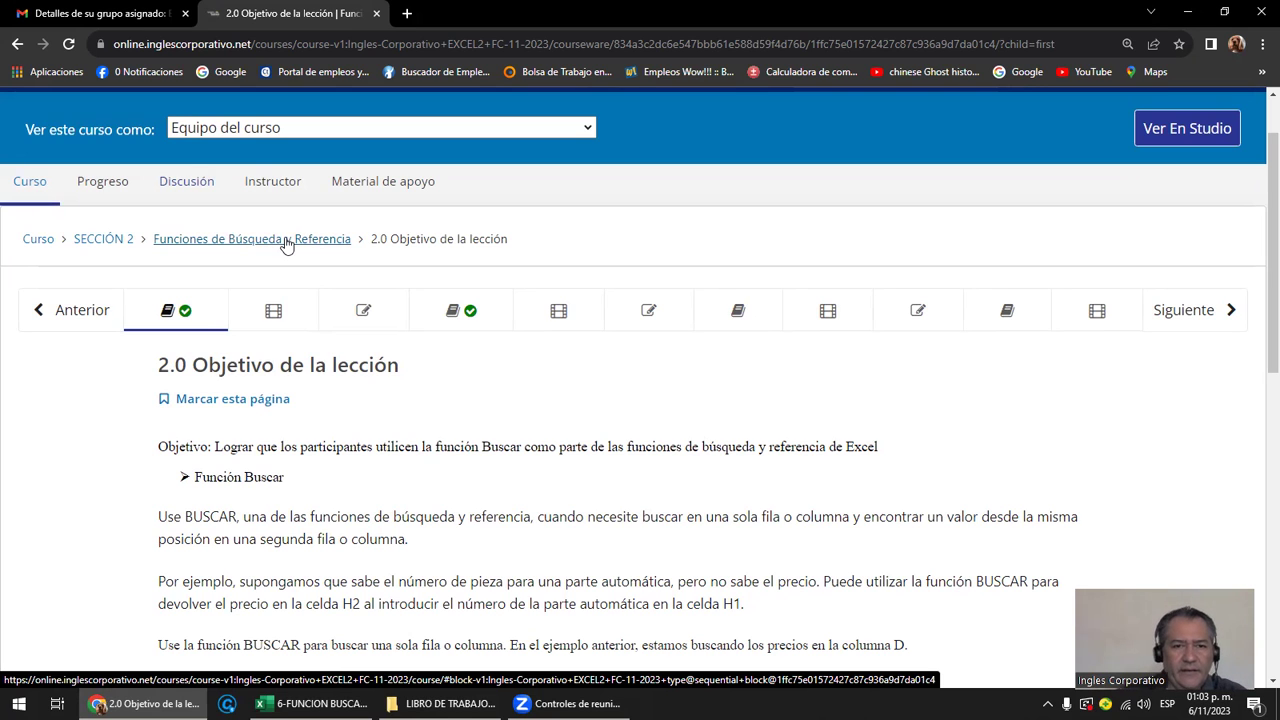
scroll(380, 412, down, 2)
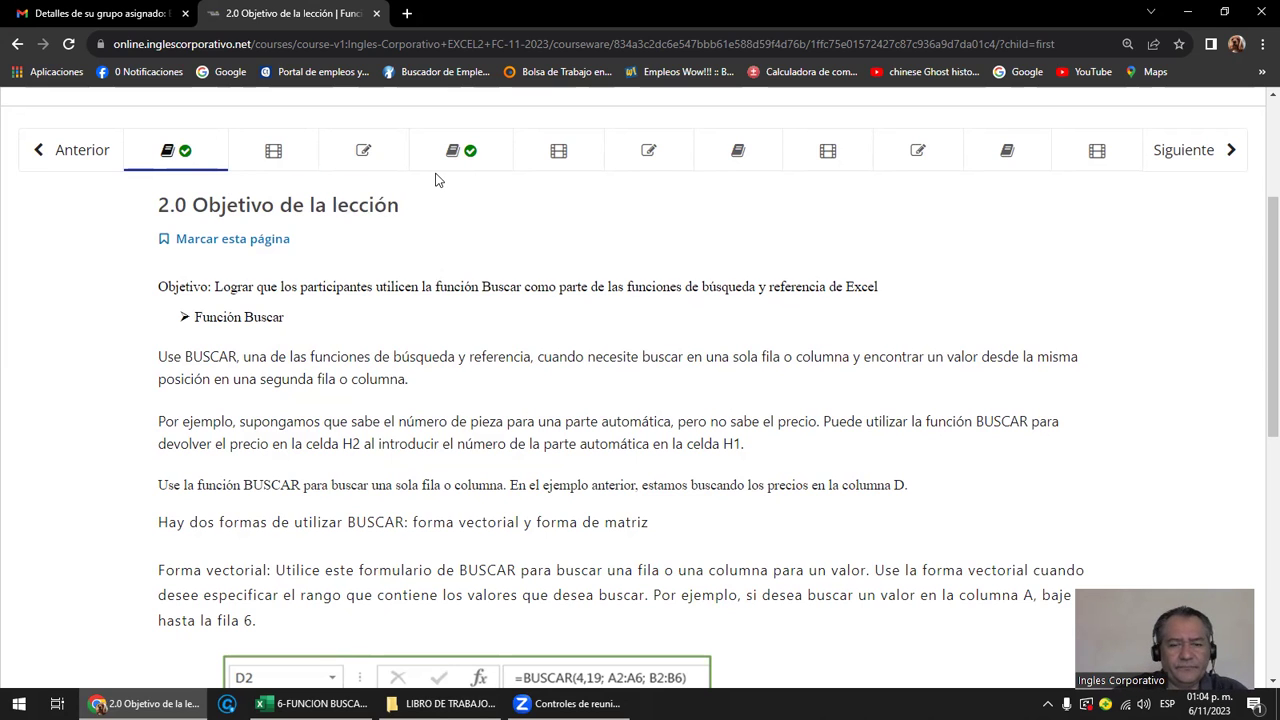
scroll(335, 397, down, 1)
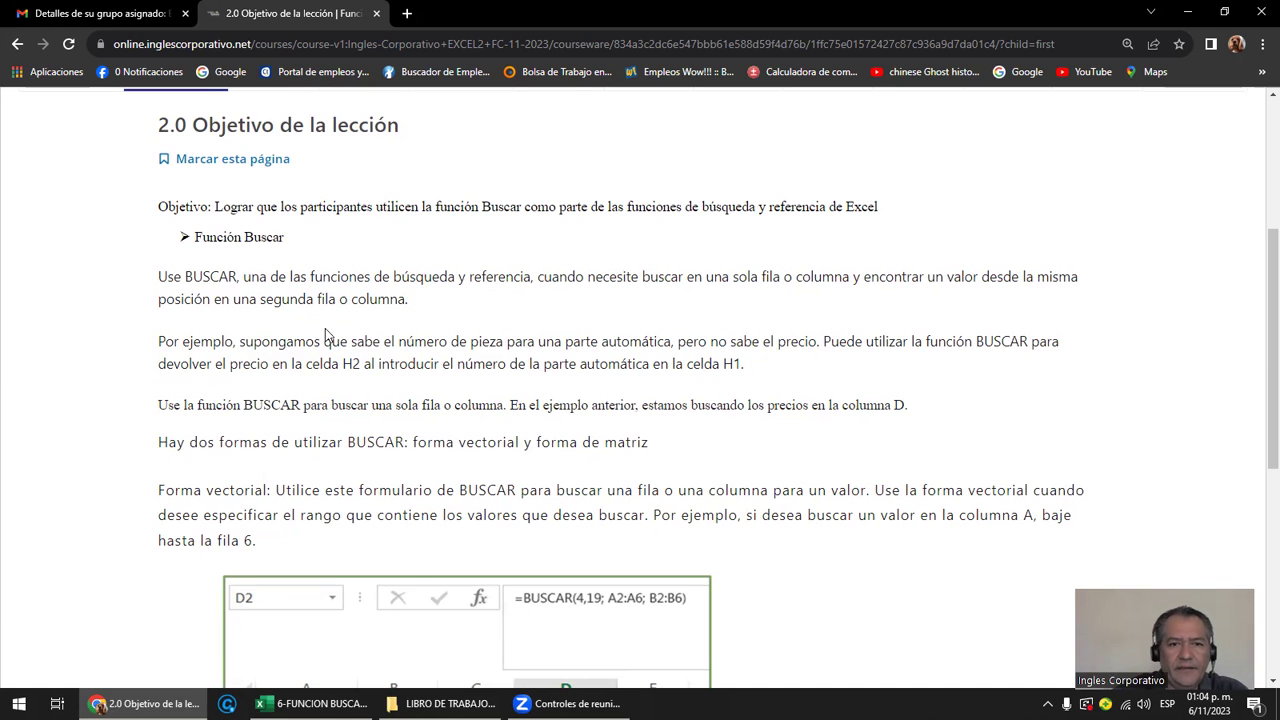
scroll(334, 331, down, 1)
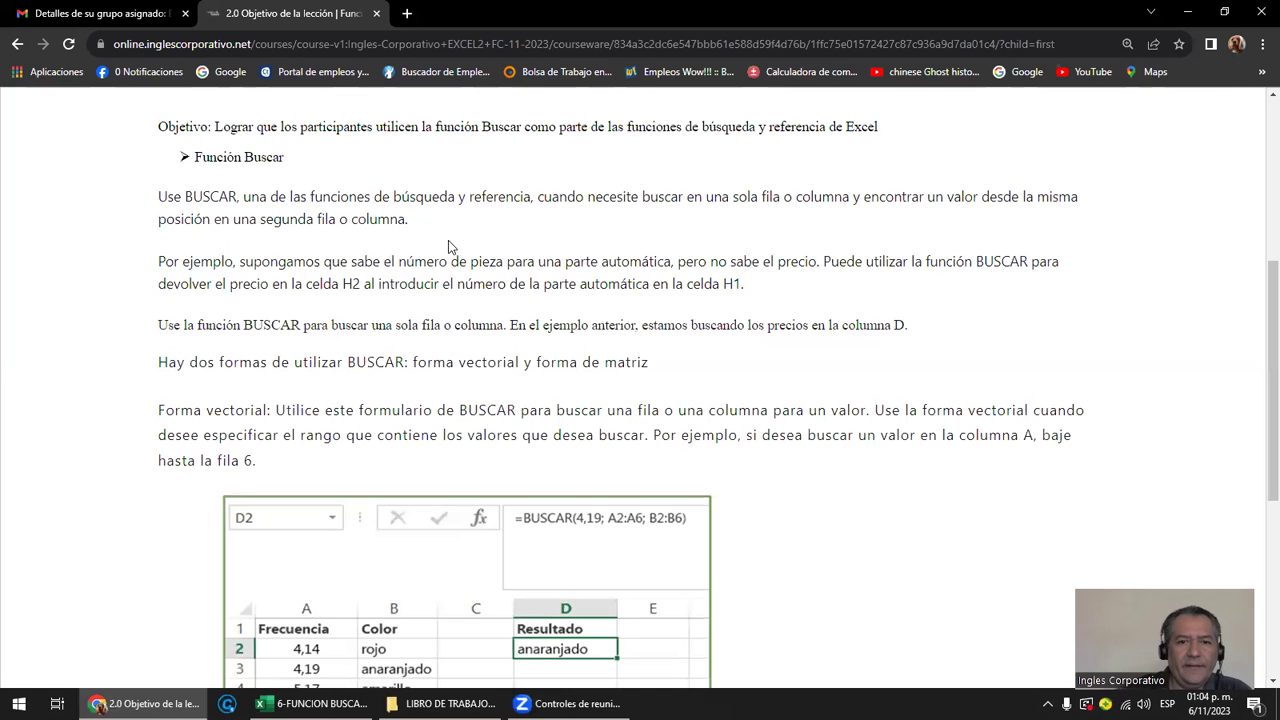
scroll(448, 240, down, 2)
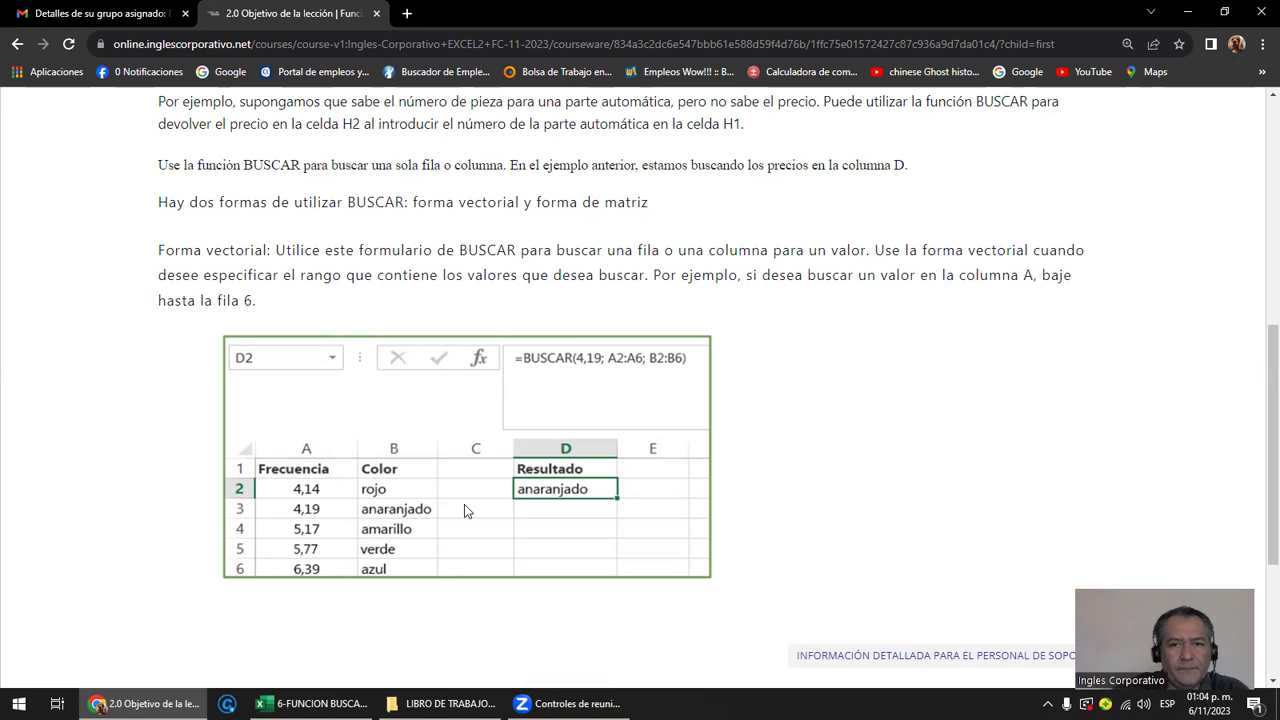
scroll(506, 514, down, 2)
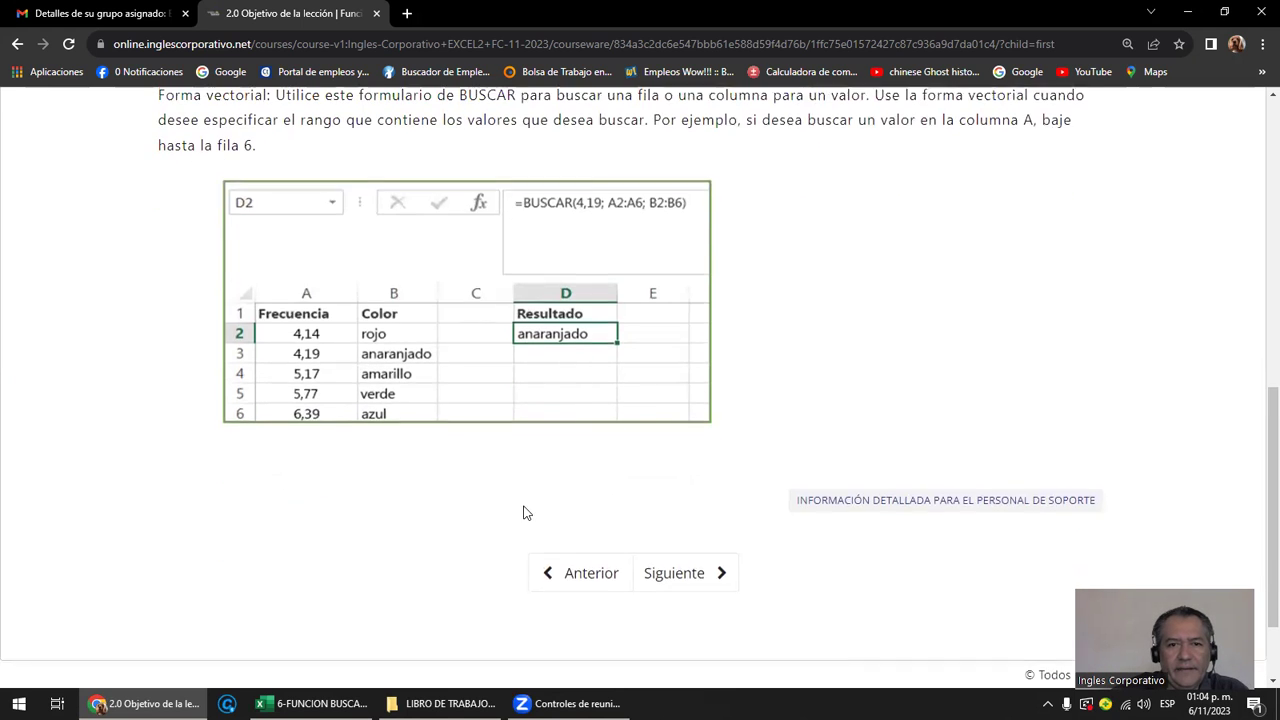
scroll(527, 512, up, 1)
key(alt+Tab)
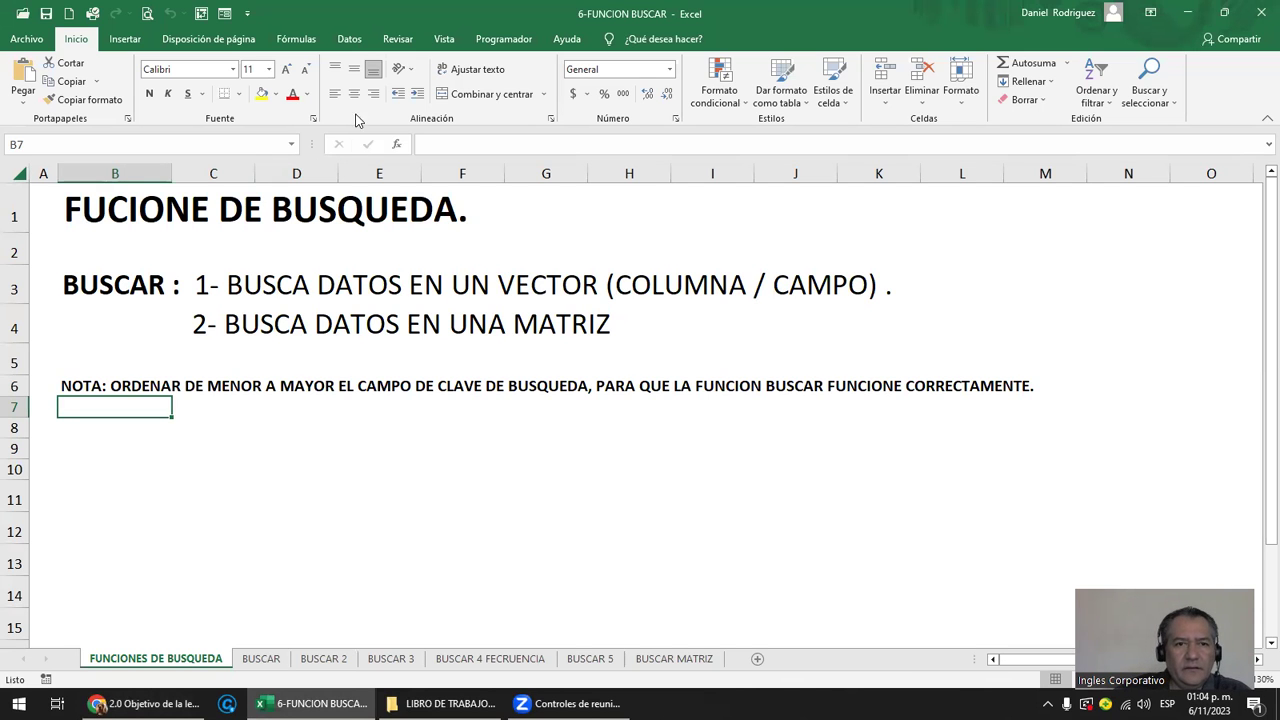
Maximize the workbook and add the missing S to the B1 title, making it FUCIONES DE BUSQUEDA.
drag(337, 17, 363, 190)
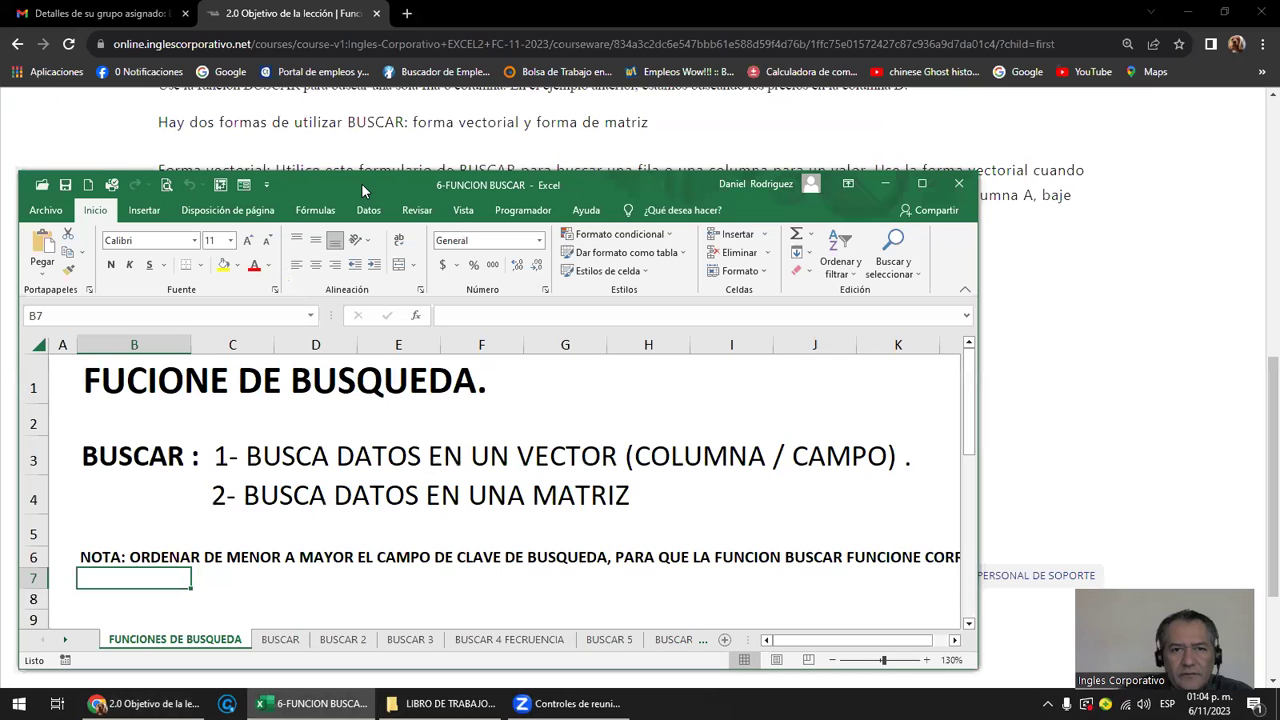
double_click(353, 179)
click(165, 213)
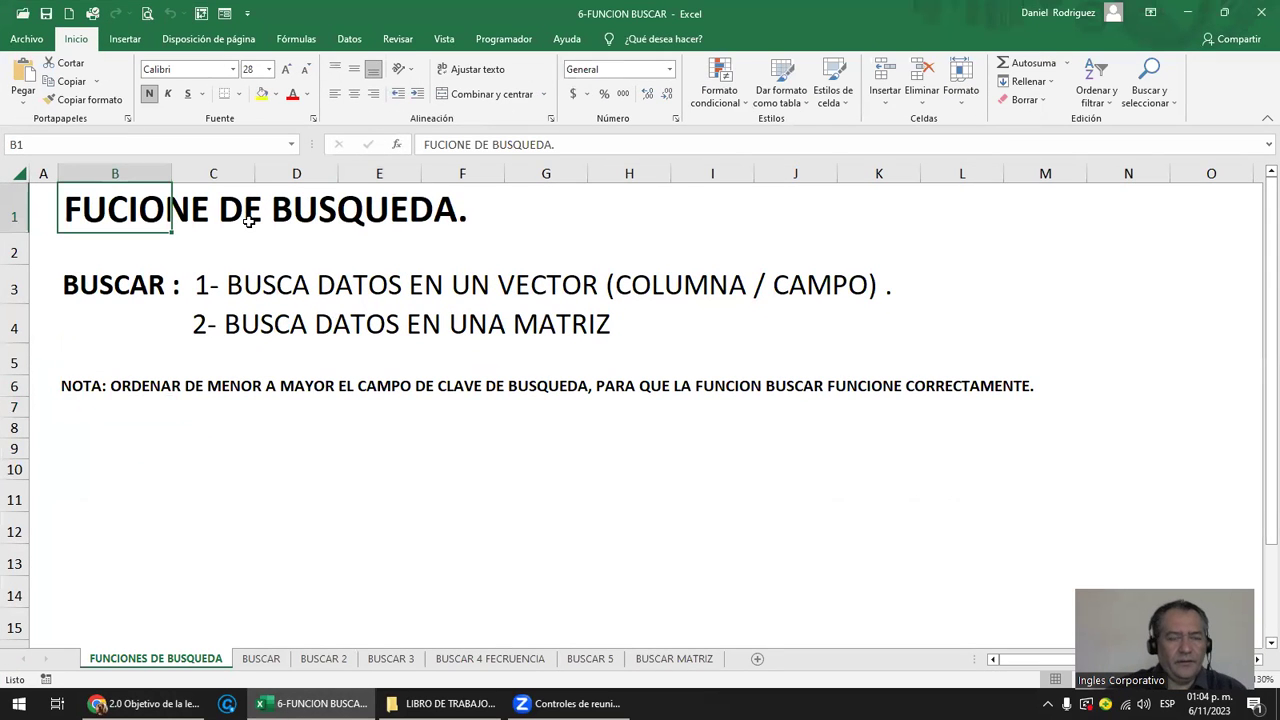
key(F2)
key(Left)
key(Left)
key(Left)
key(Left)
key(Left)
key(Left)
key(Left)
key(Right)
key(Right)
key(Right)
key(Right)
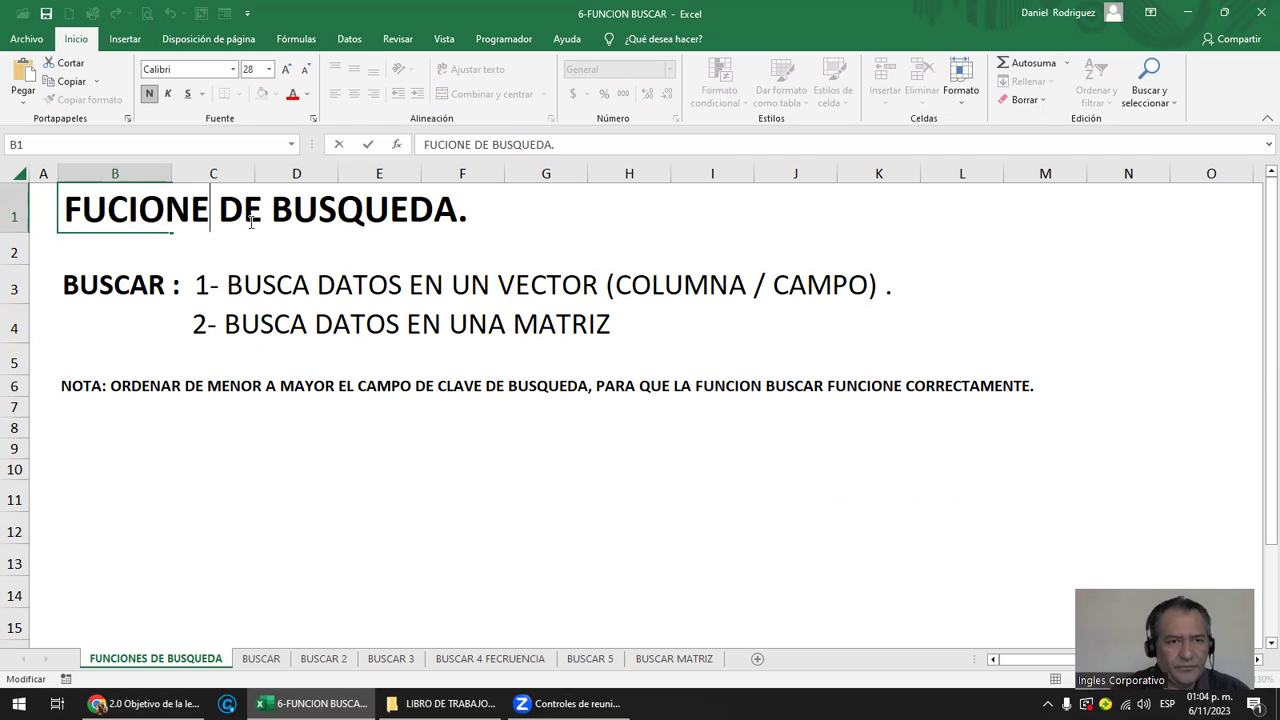
text(S)
key(Return)
Review the title in B1, the BUSCAR description in B3 and the sorting note in B6.
key(Up)
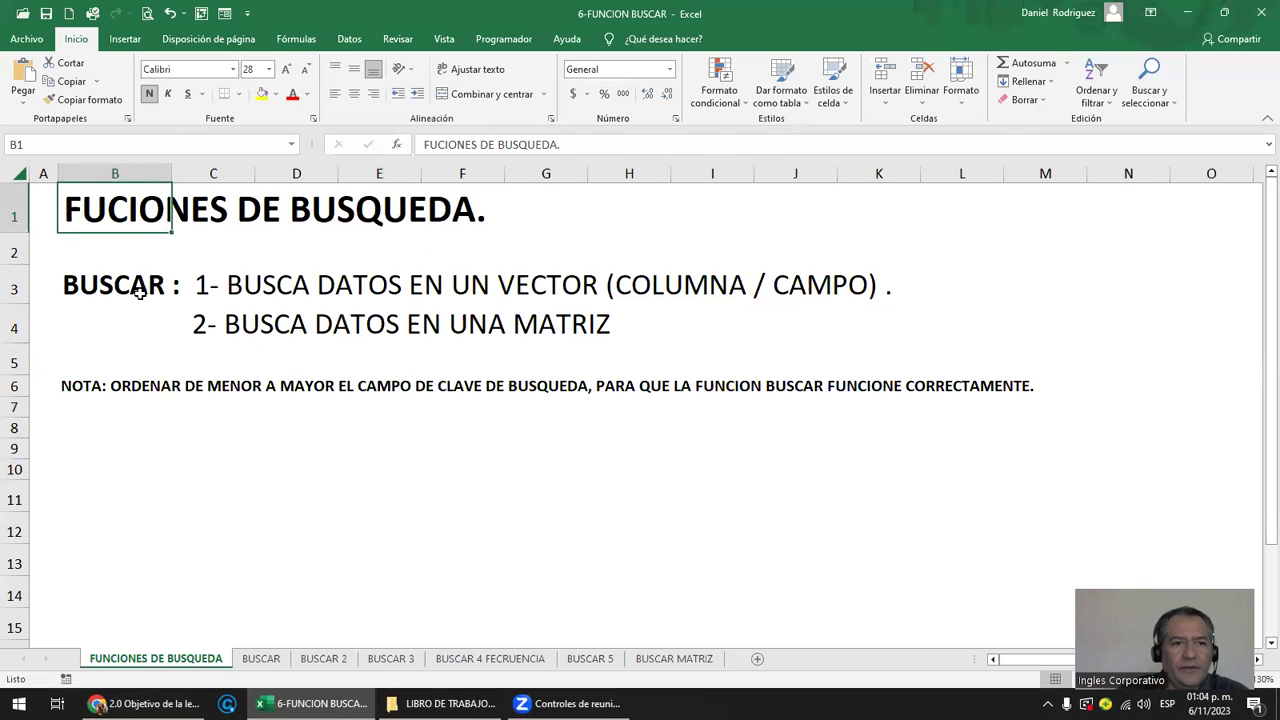
click(115, 290)
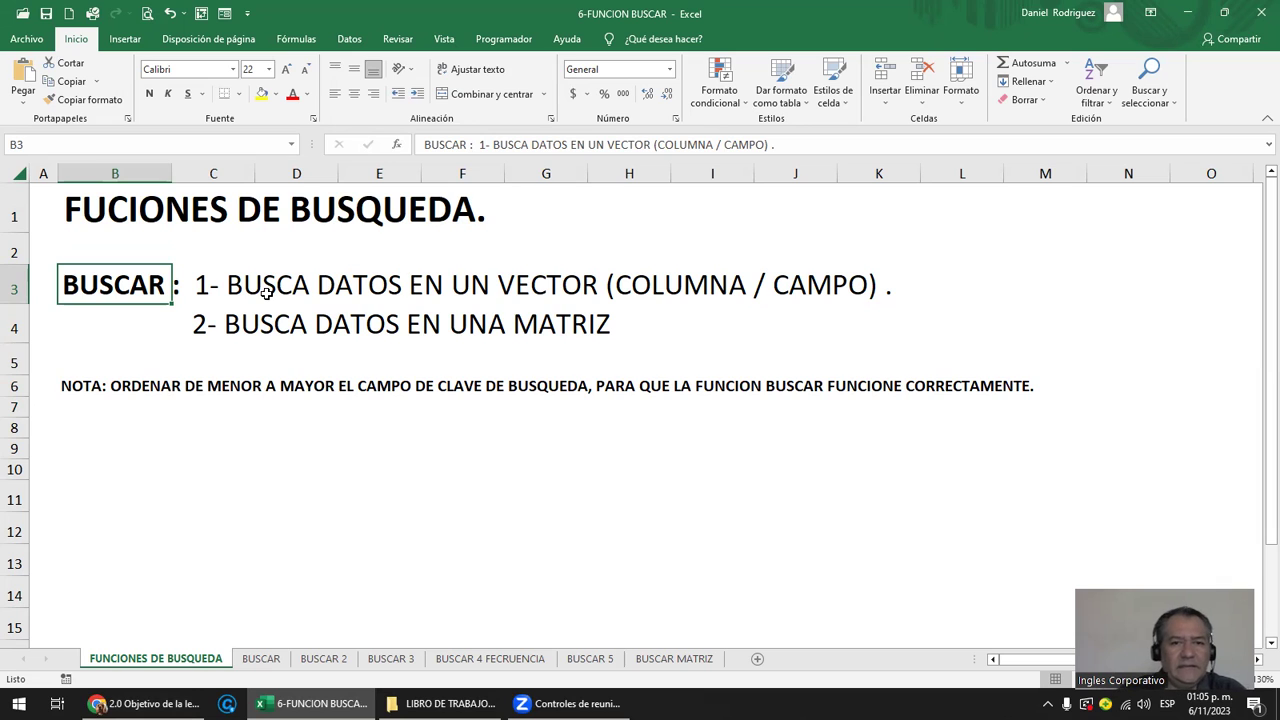
click(100, 390)
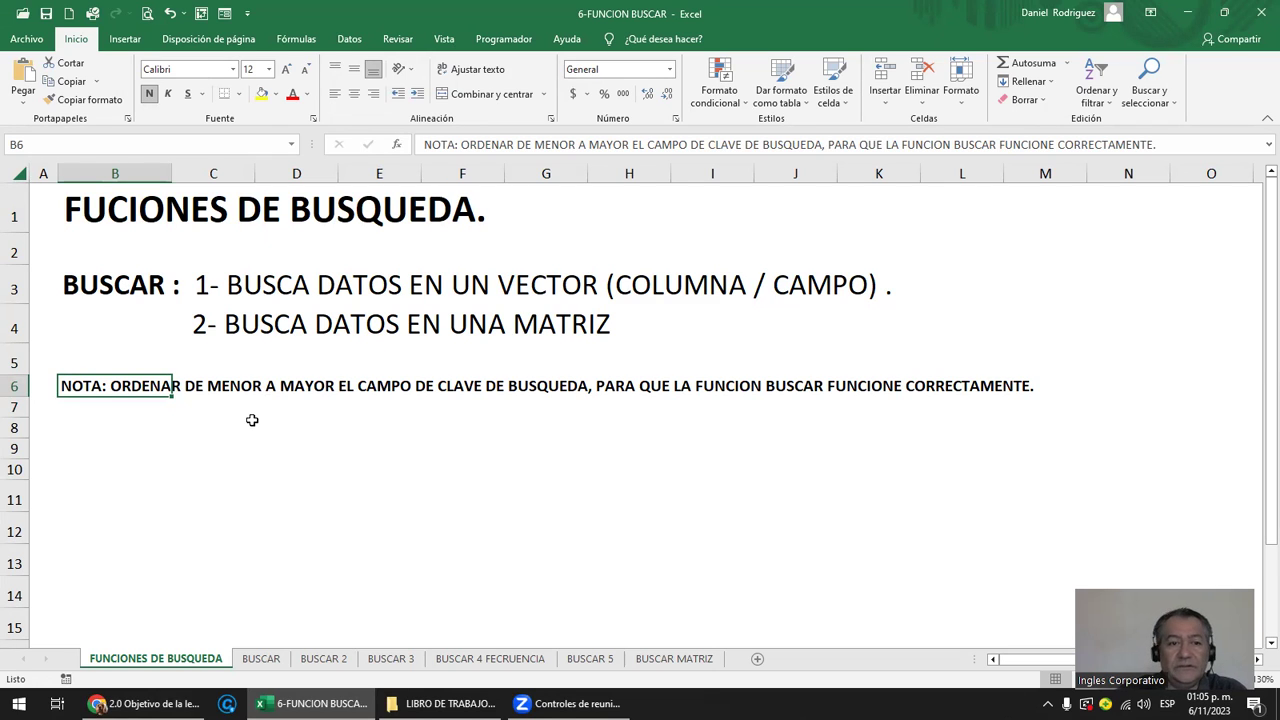
On the BUSCAR sheet, select the student table B4:F15, ending on the NOMBRE header.
click(260, 659)
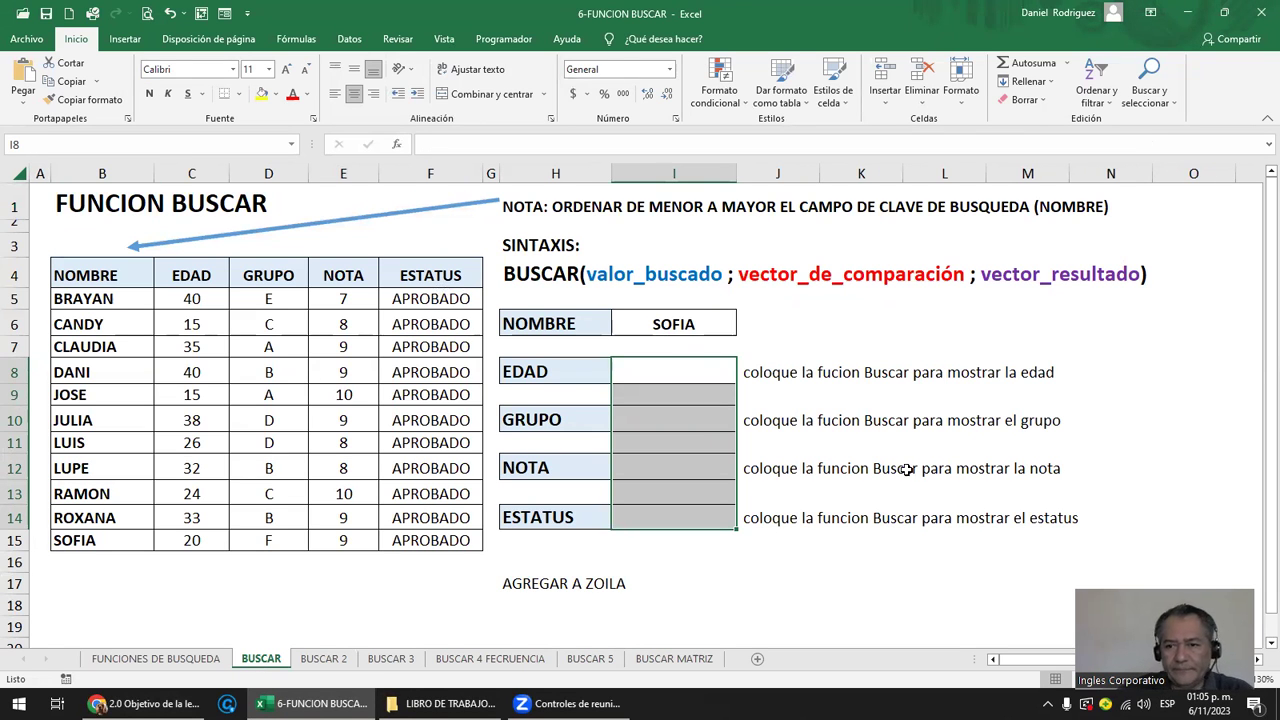
click(96, 280)
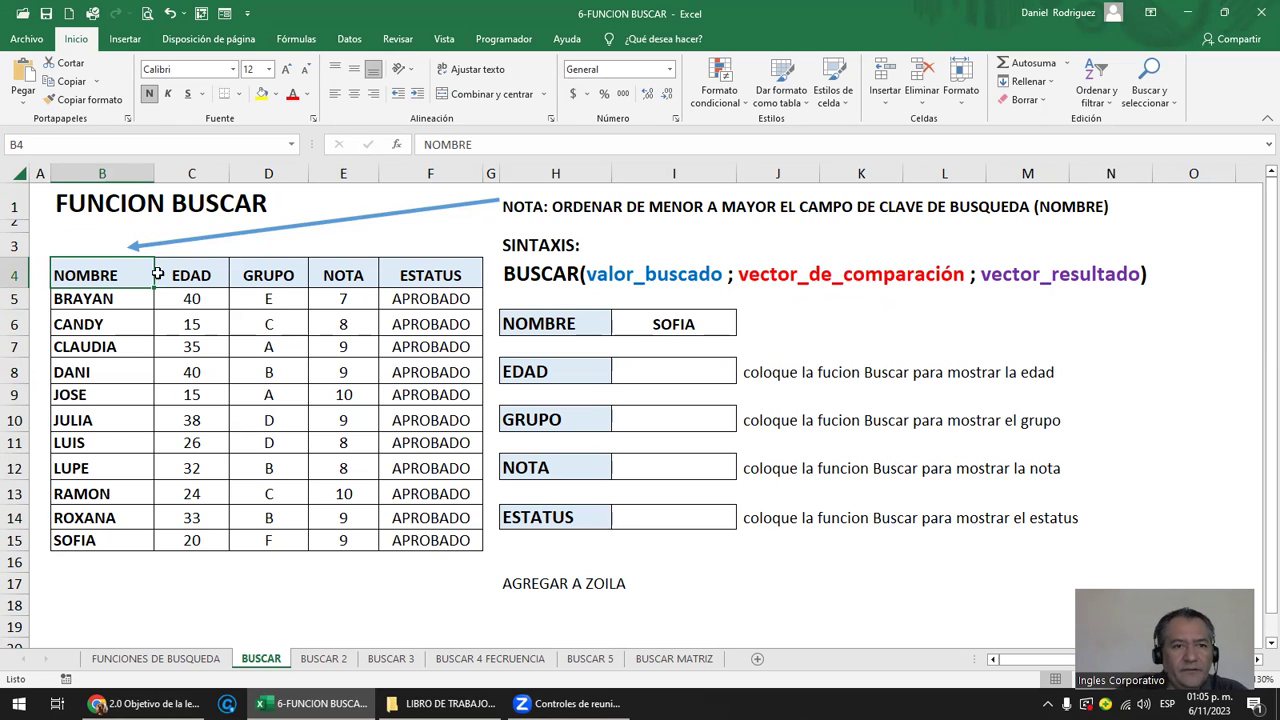
drag(113, 270, 393, 281)
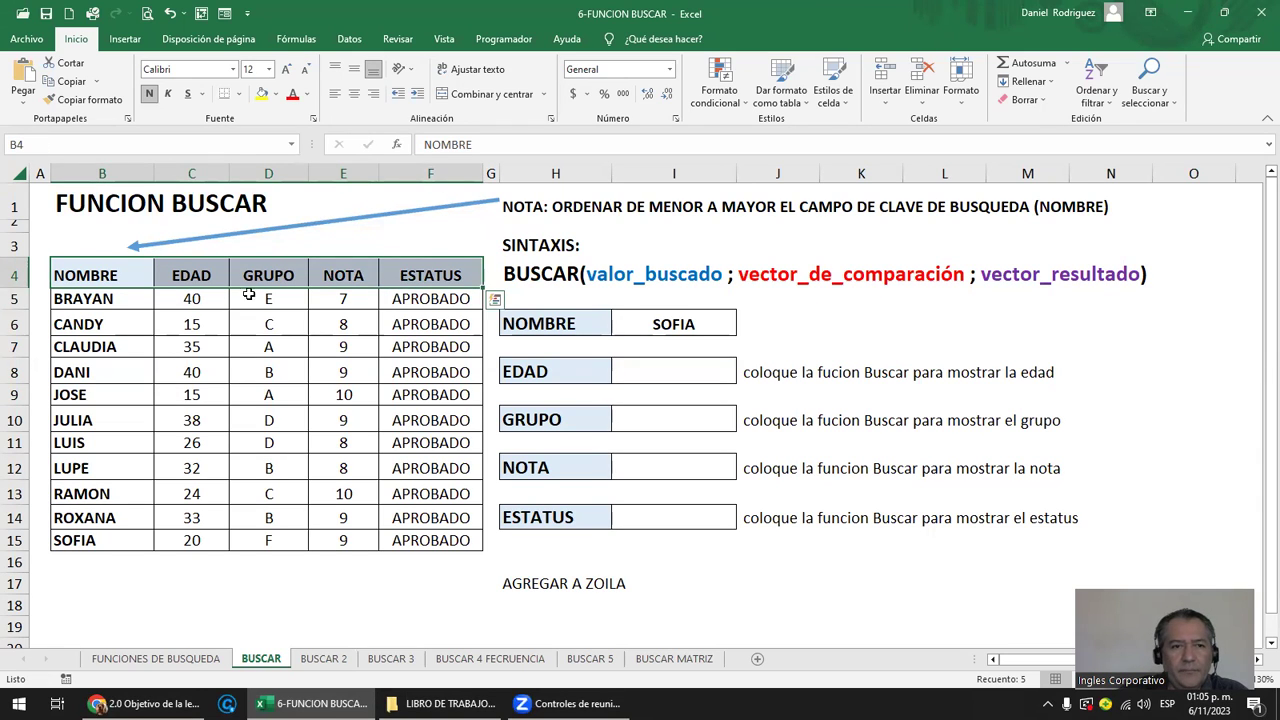
click(115, 279)
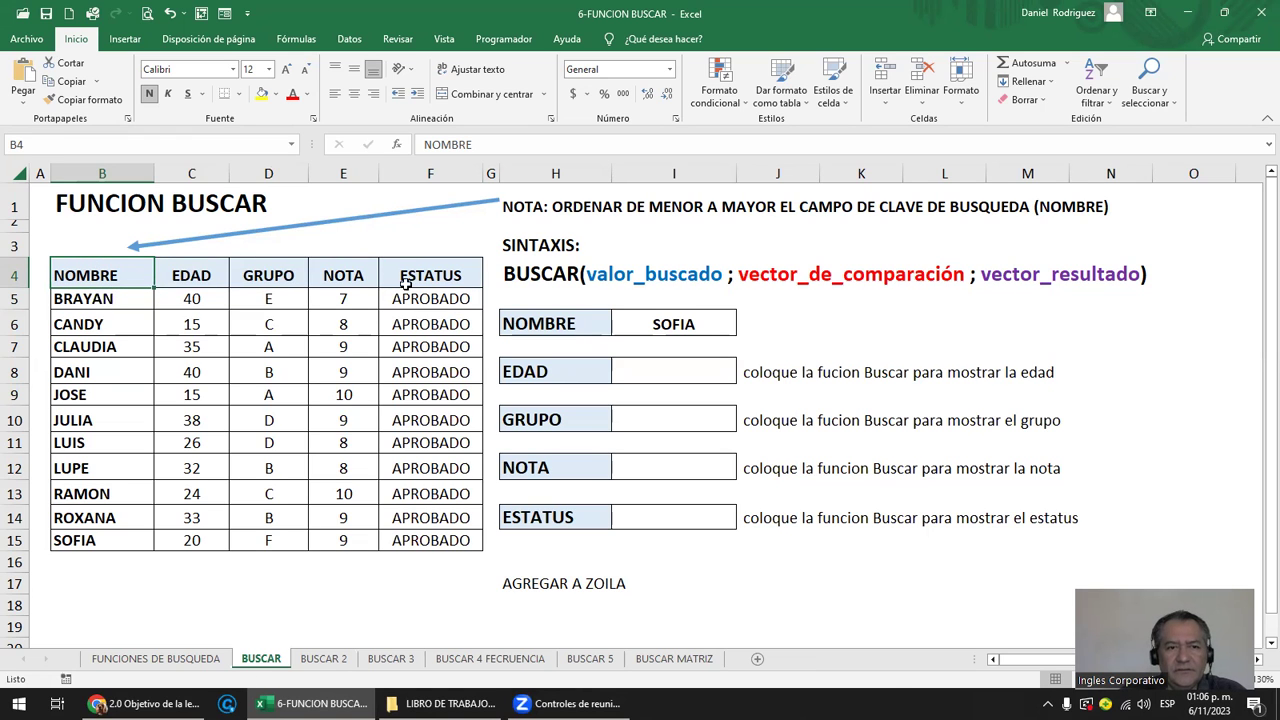
drag(91, 268, 440, 540)
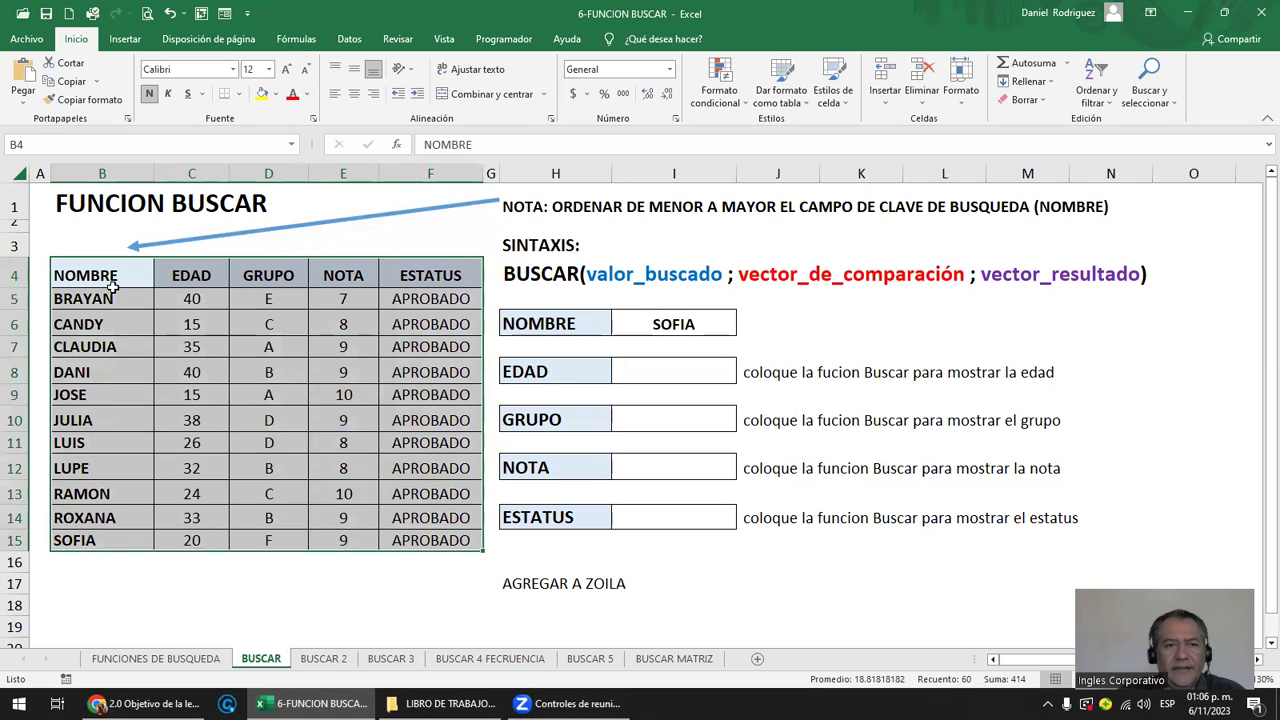
click(112, 280)
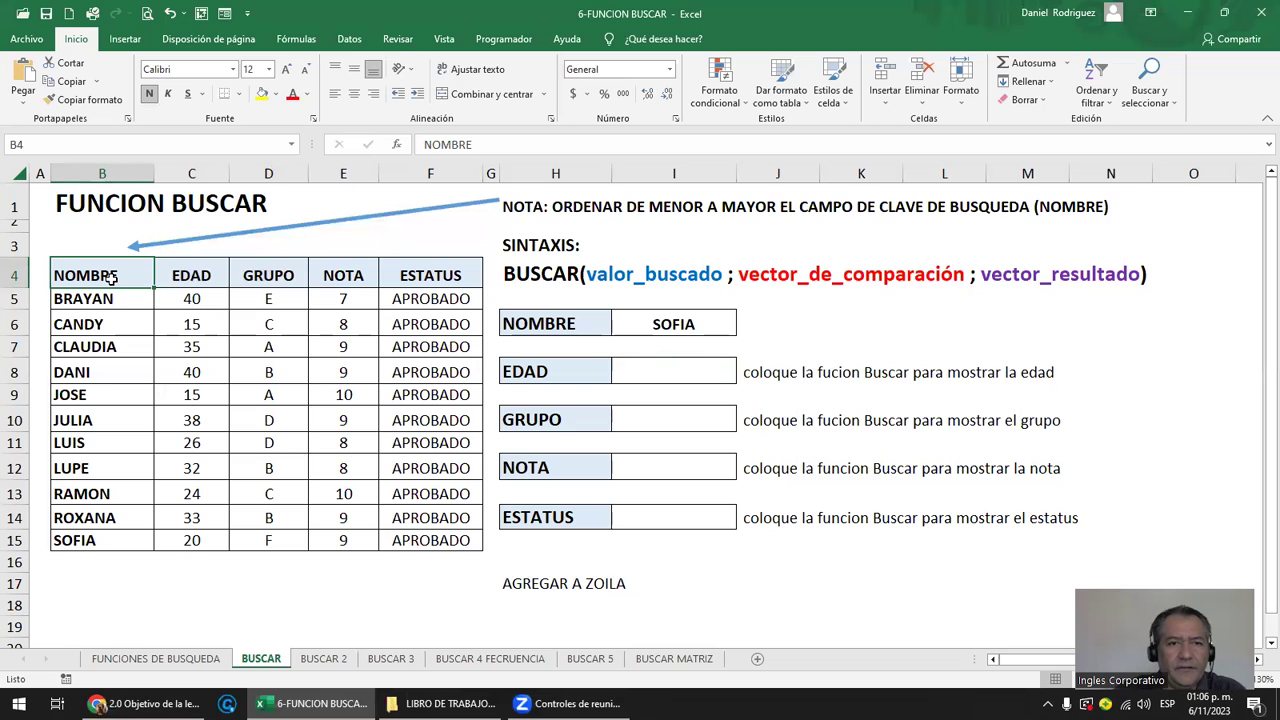
Sort the student table ascending by NOMBRE from the Datos tab, BRAYAN through SOFIA.
click(349, 39)
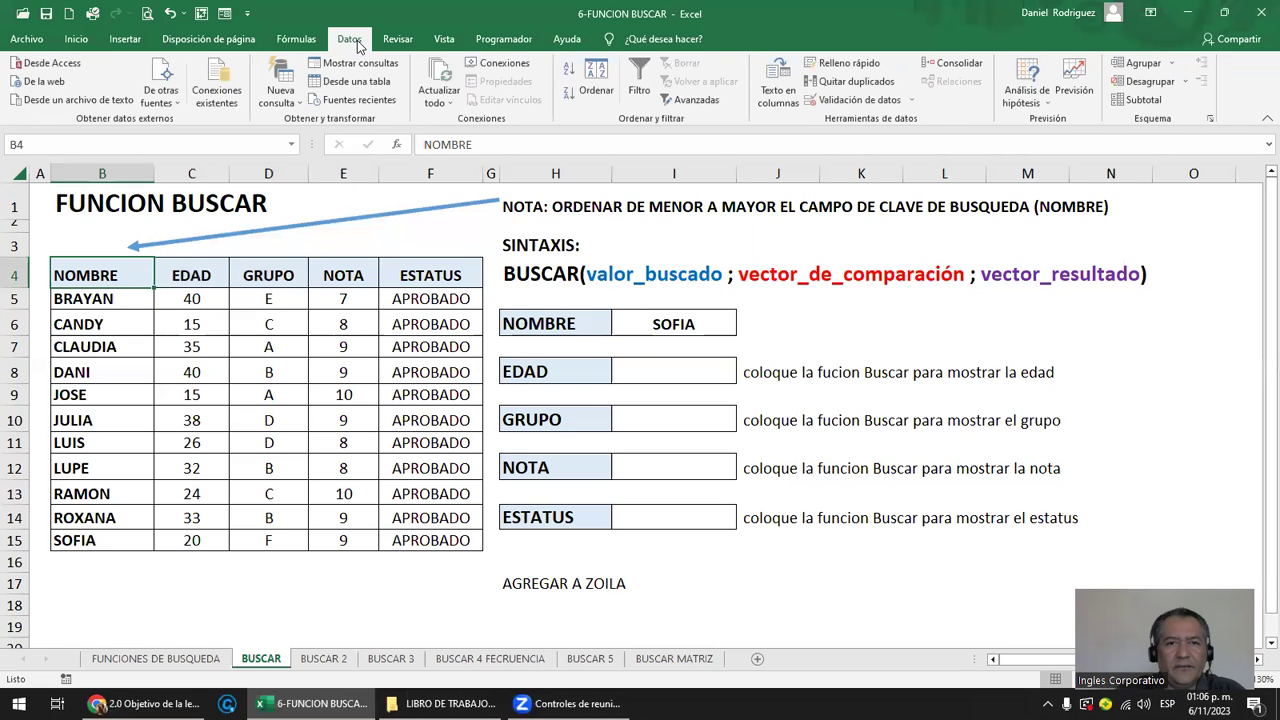
click(567, 96)
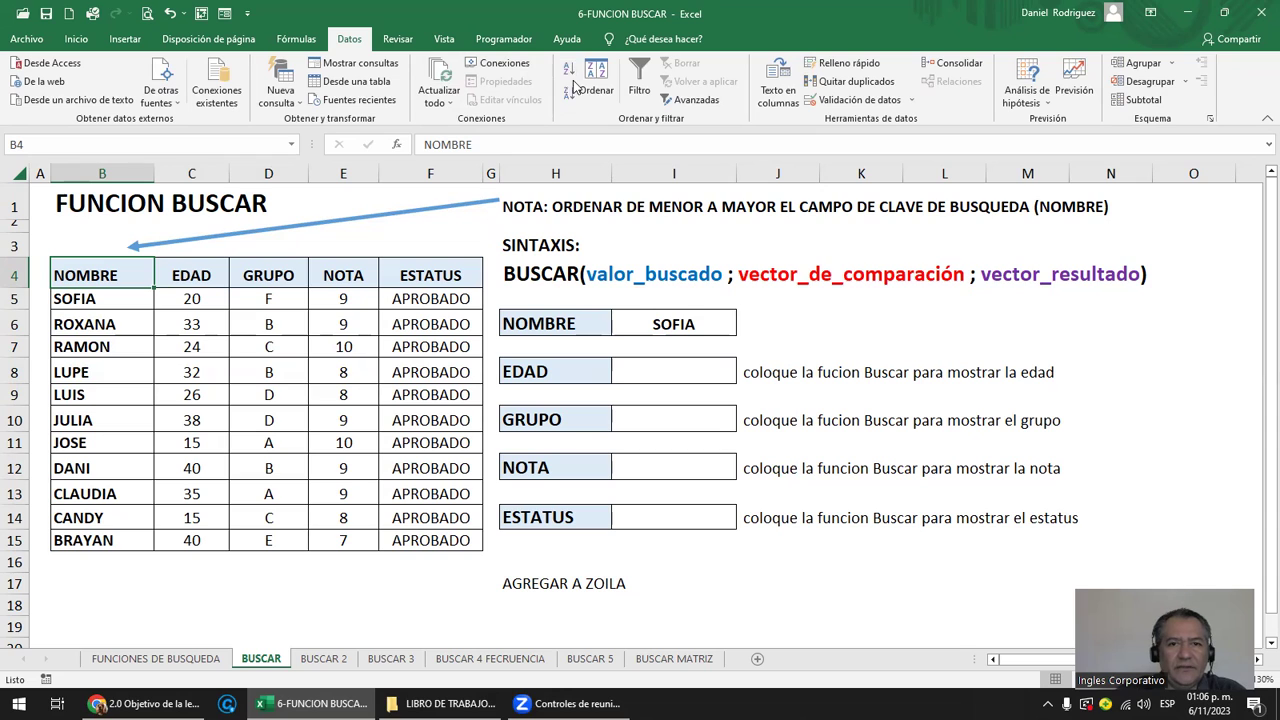
click(568, 68)
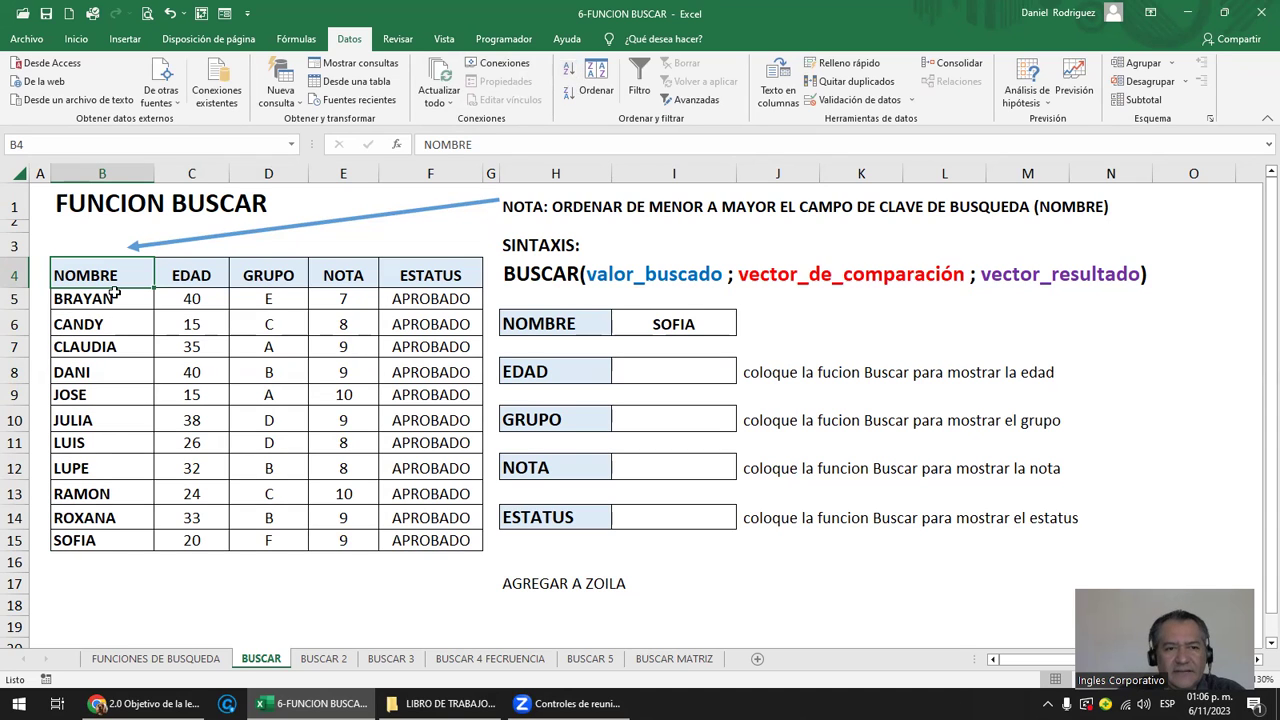
click(104, 172)
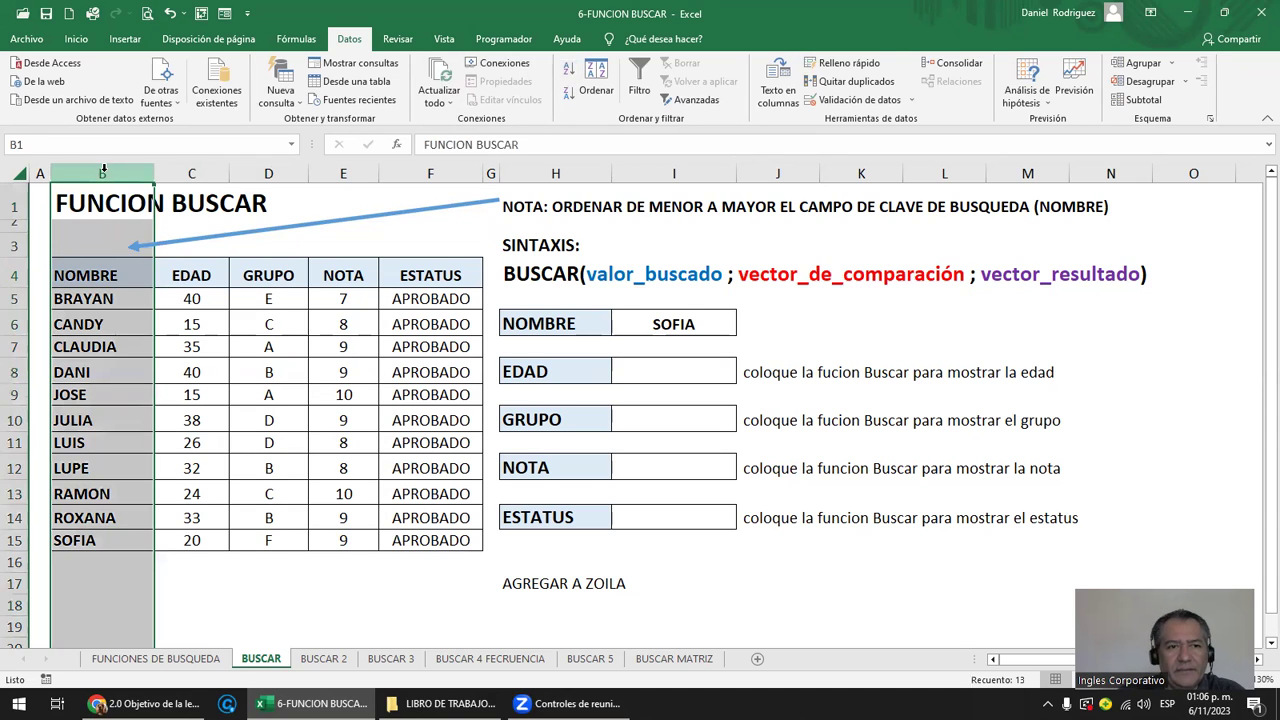
click(106, 277)
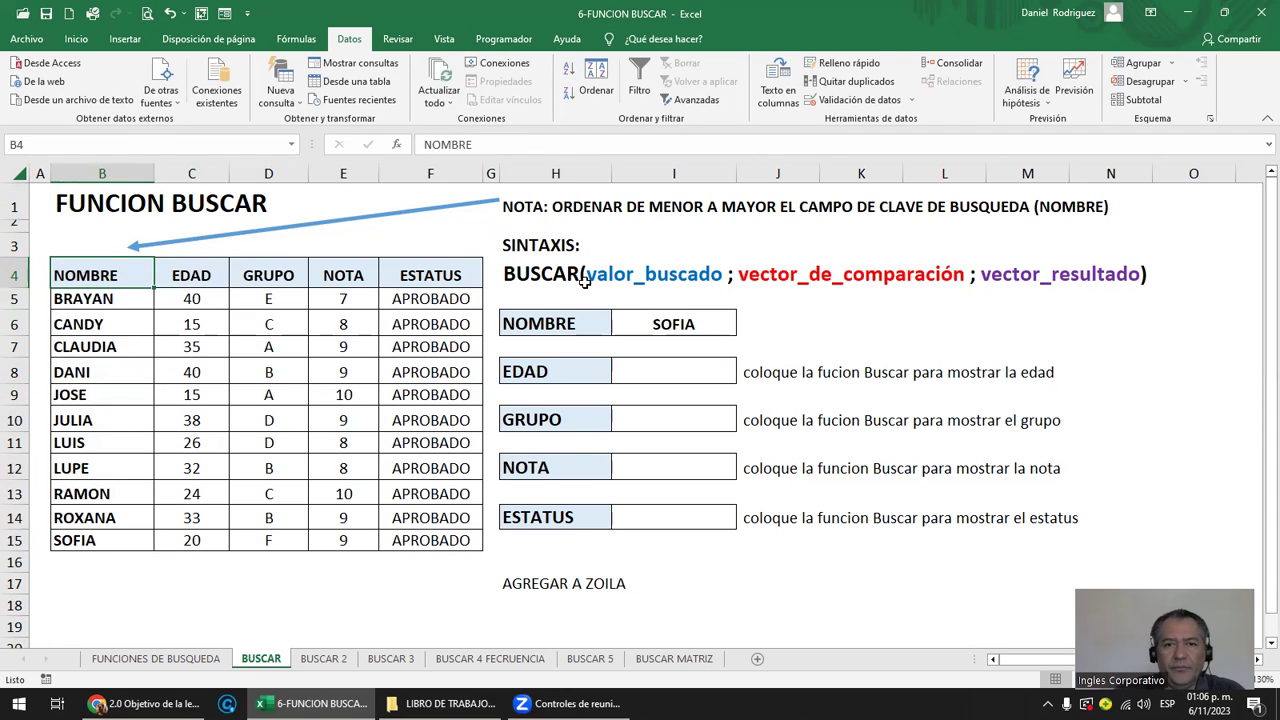
Give the NOMBRE header cell B4 a yellow fill.
click(76, 39)
click(260, 92)
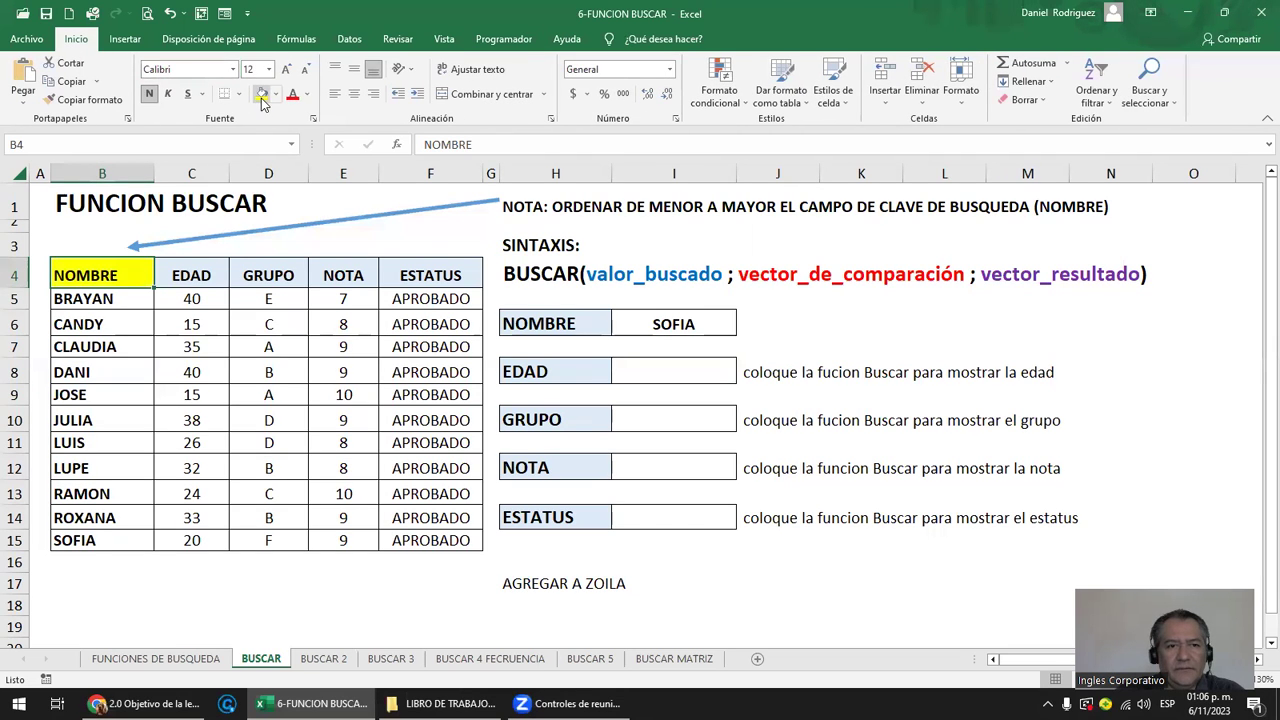
click(608, 329)
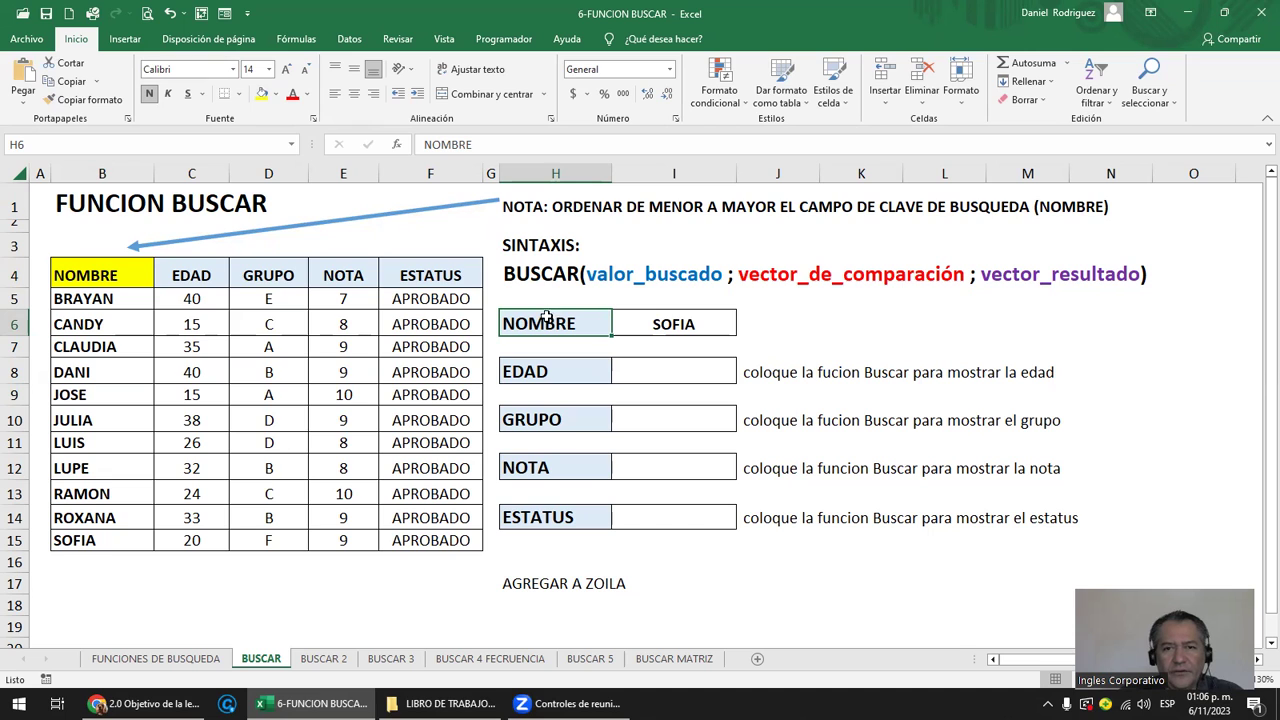
Review the lookup panel: SOFIA in I6, with empty EDAD, GRUPO, NOTA and ESTATUS cells.
click(650, 333)
click(560, 364)
click(637, 365)
click(624, 420)
click(676, 460)
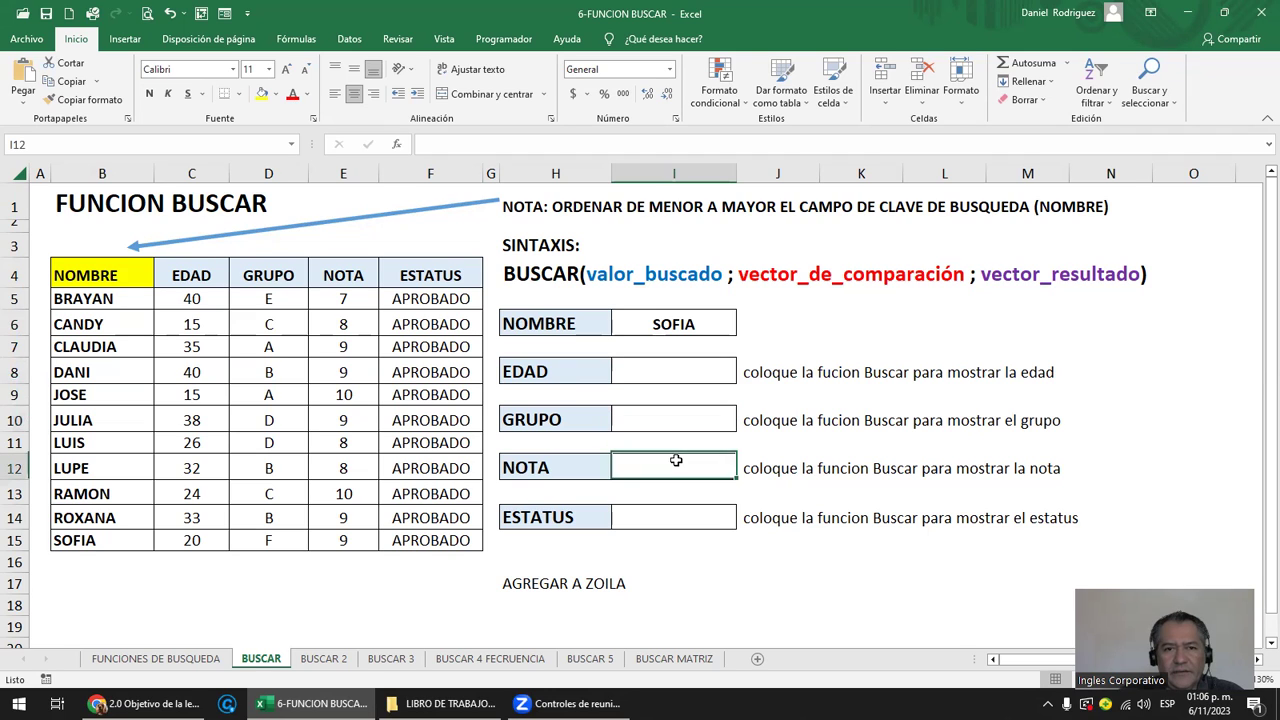
click(692, 510)
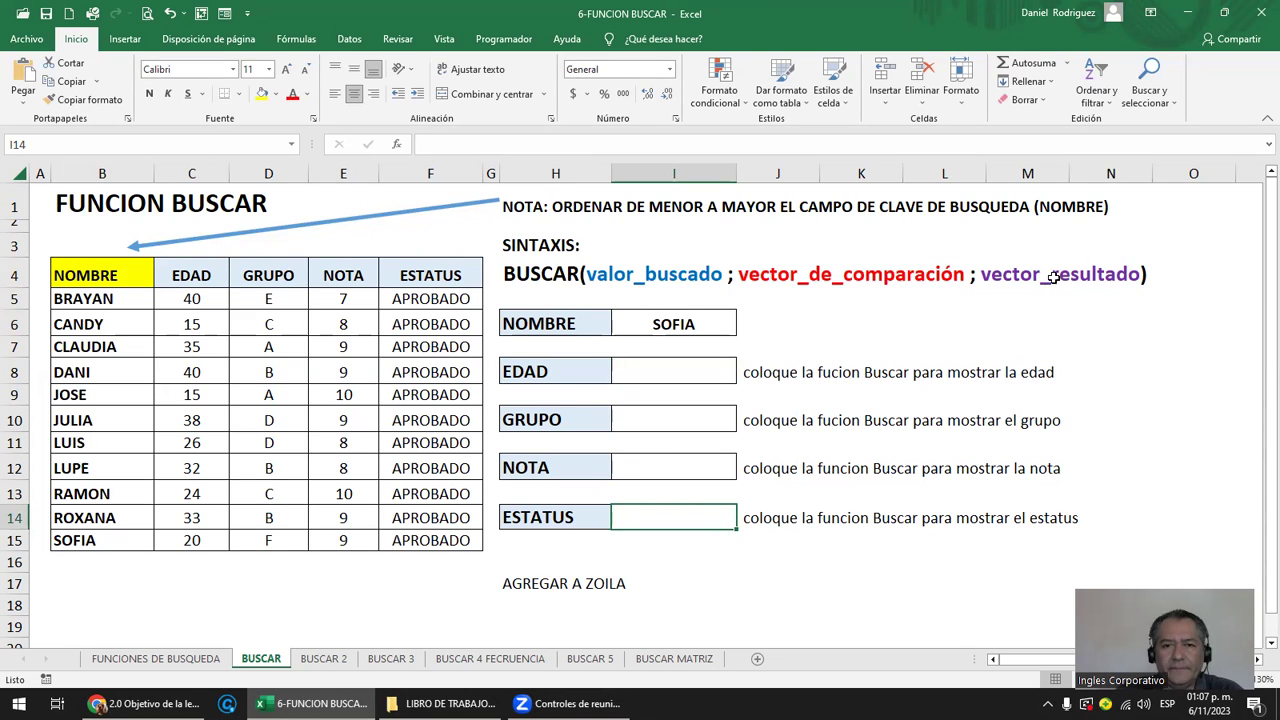
Give I6 a list data validation with source =$B$5:$B$15.
click(675, 322)
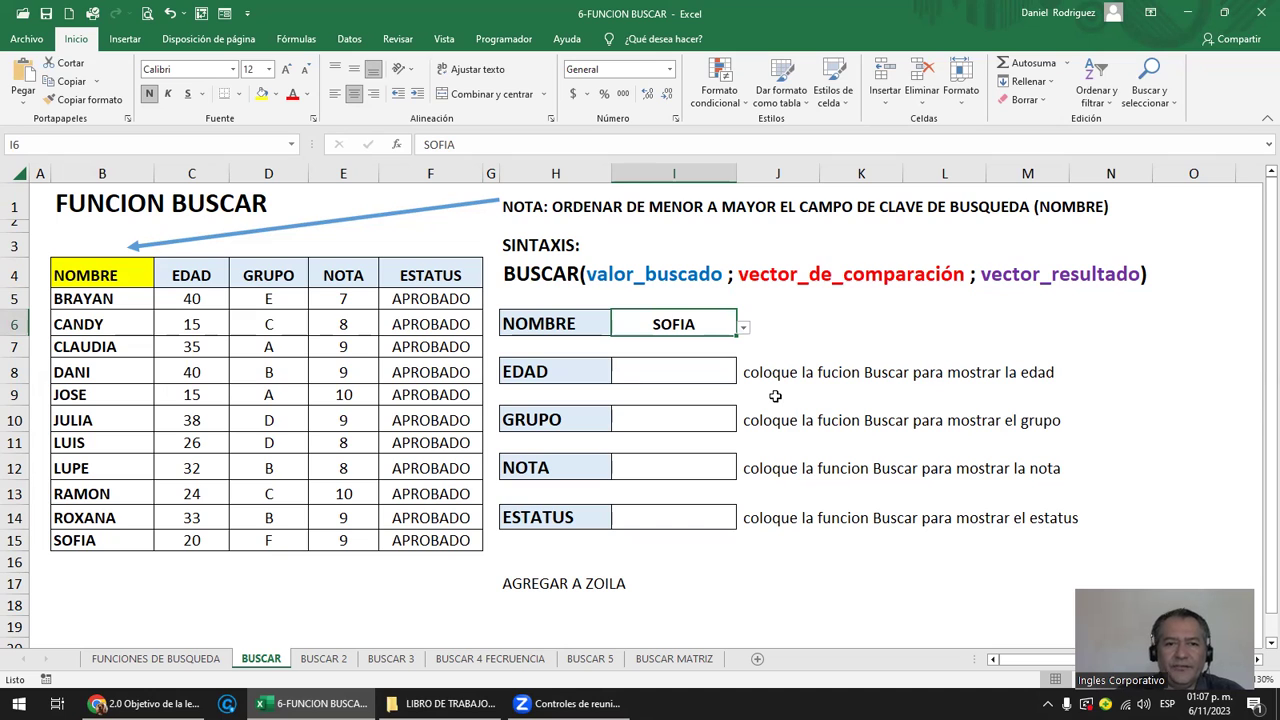
drag(103, 297, 131, 540)
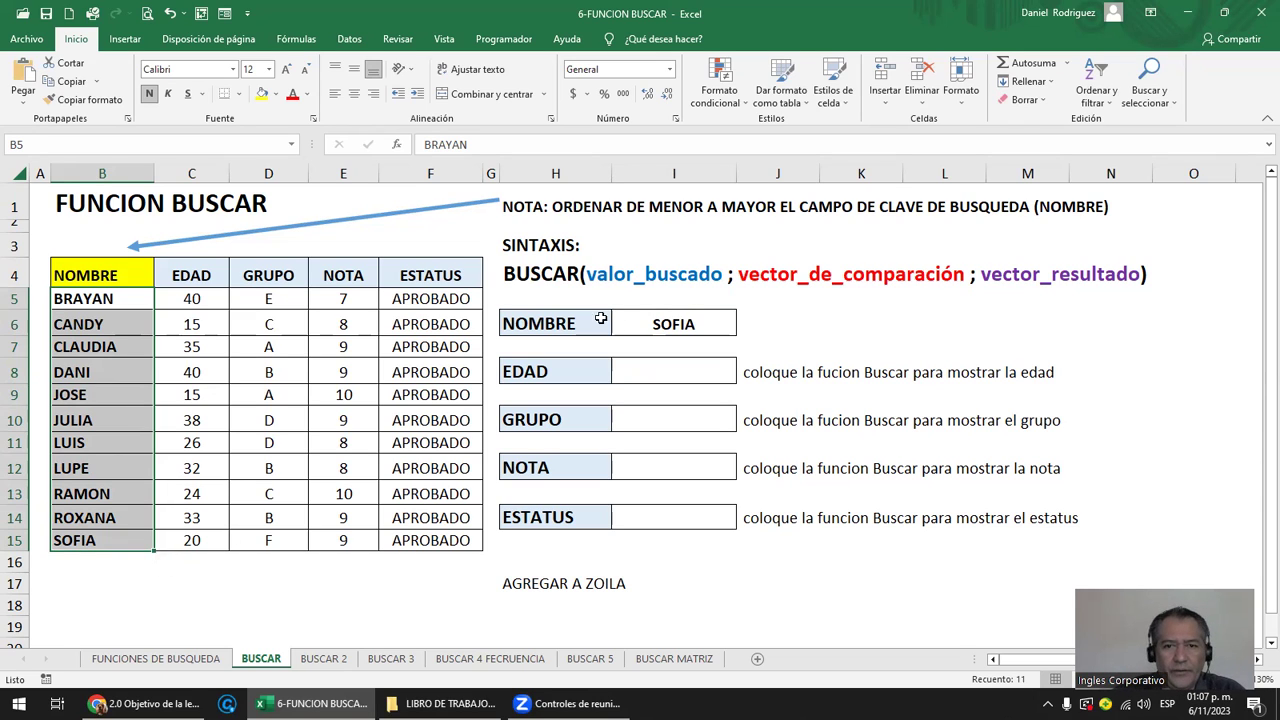
click(674, 324)
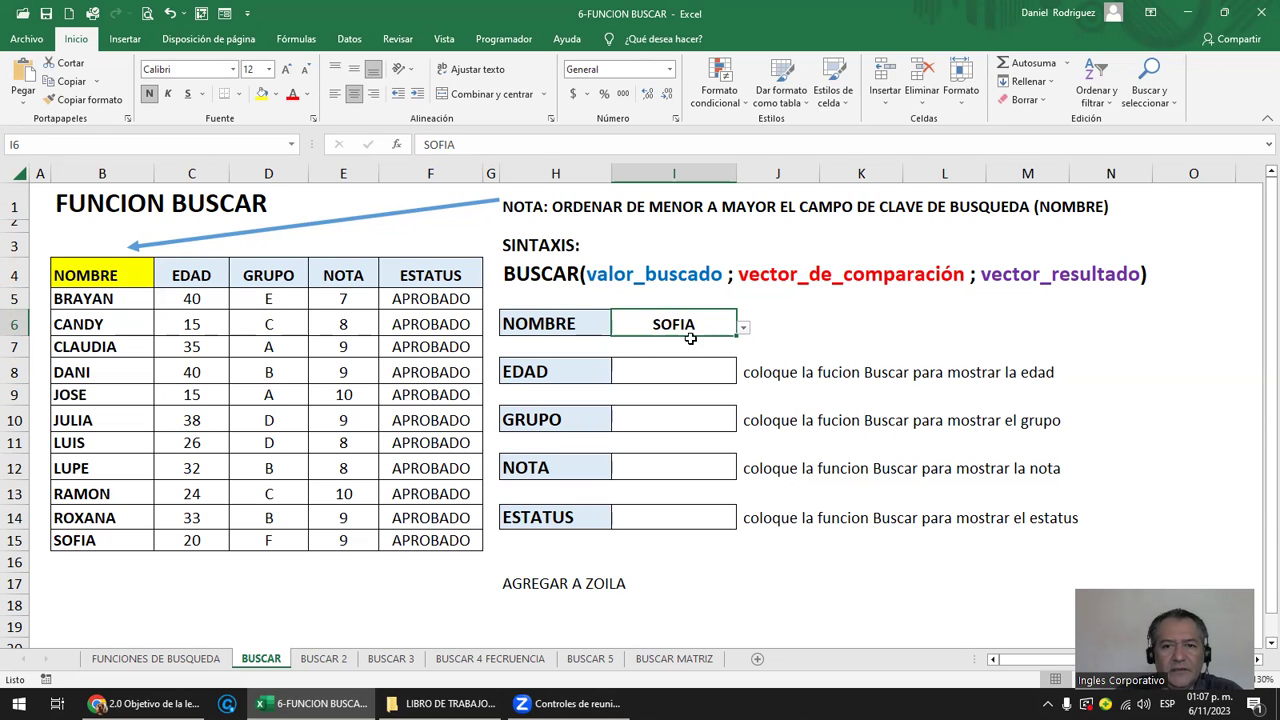
click(352, 42)
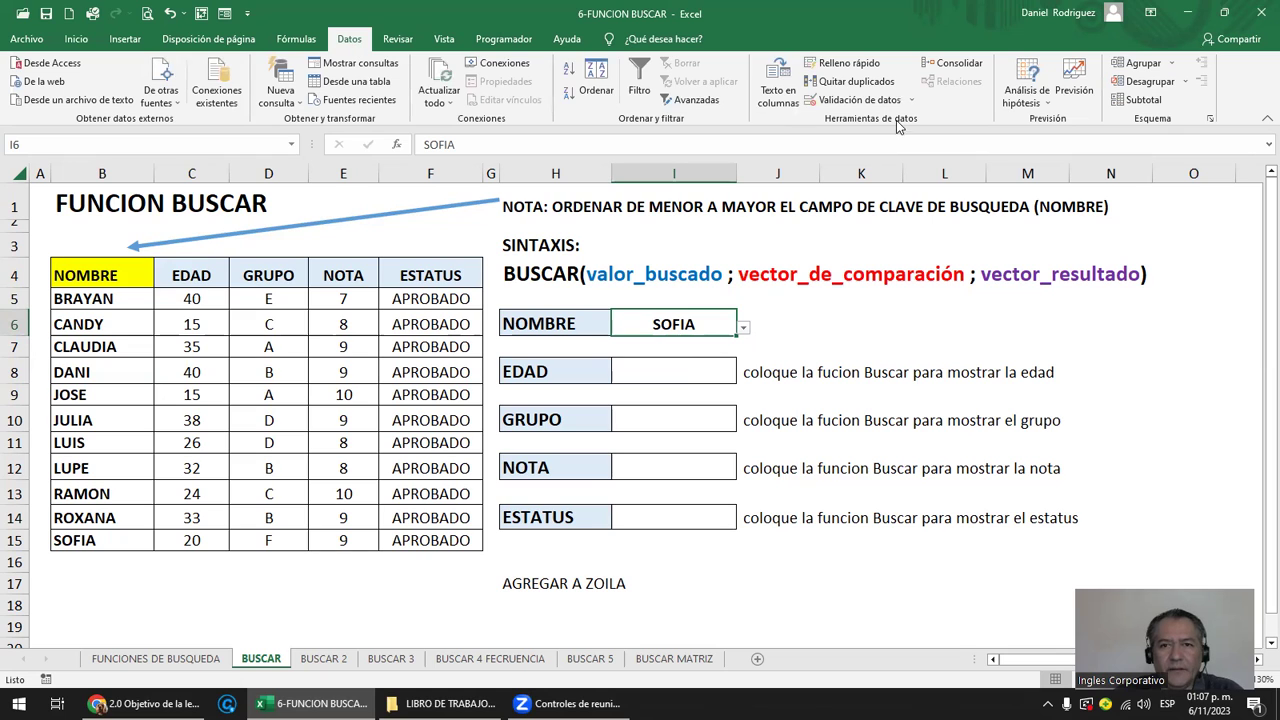
click(868, 100)
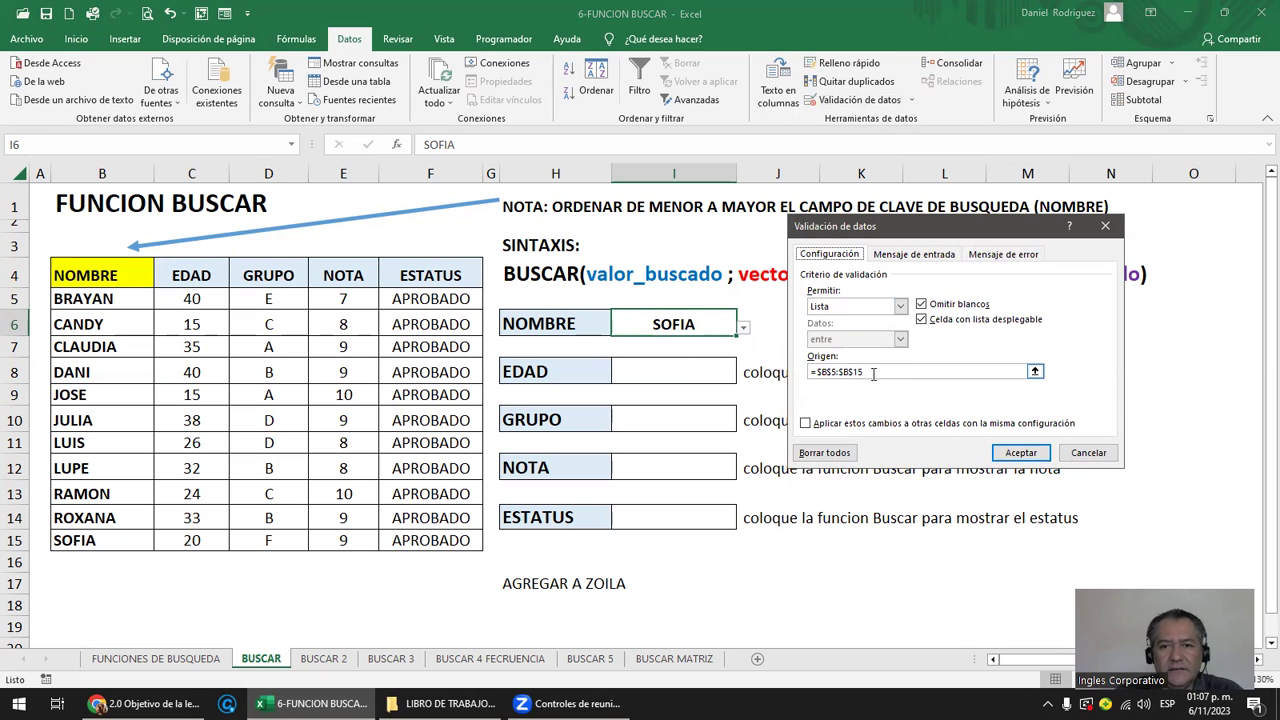
click(1024, 371)
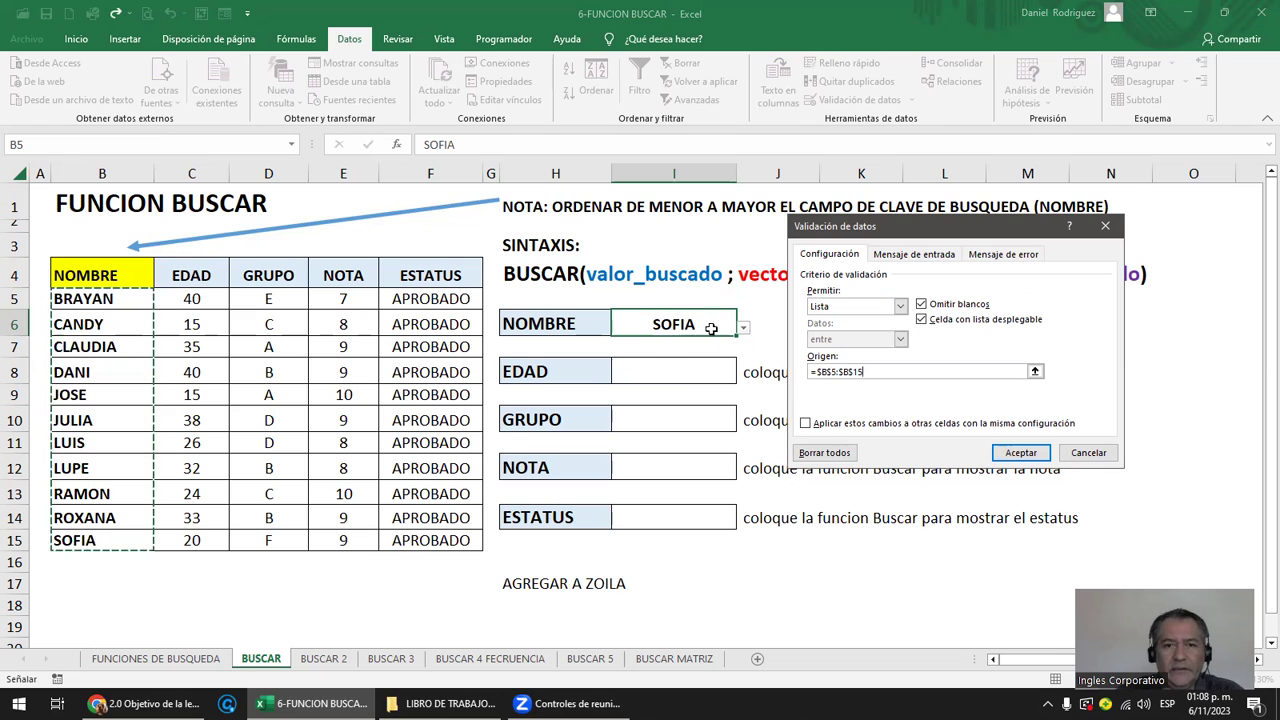
click(1021, 452)
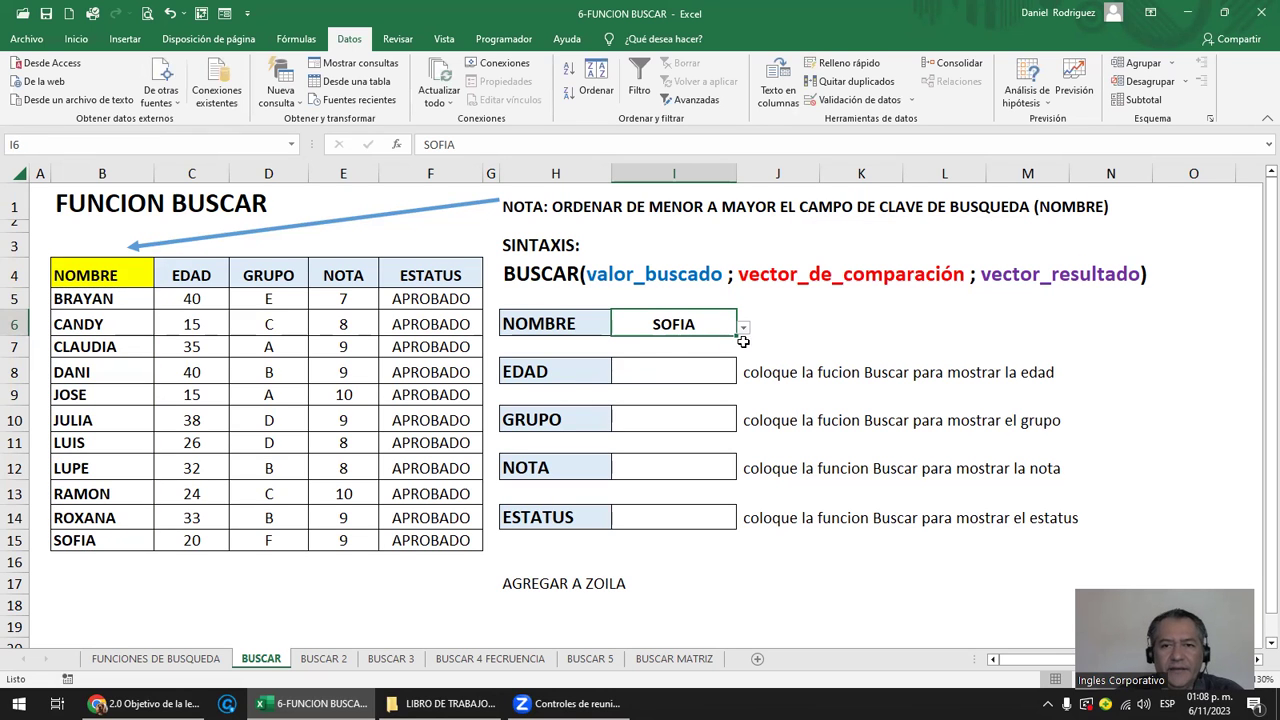
Choose CANDY from the I6 dropdown and highlight CANDY's row in the table.
click(744, 328)
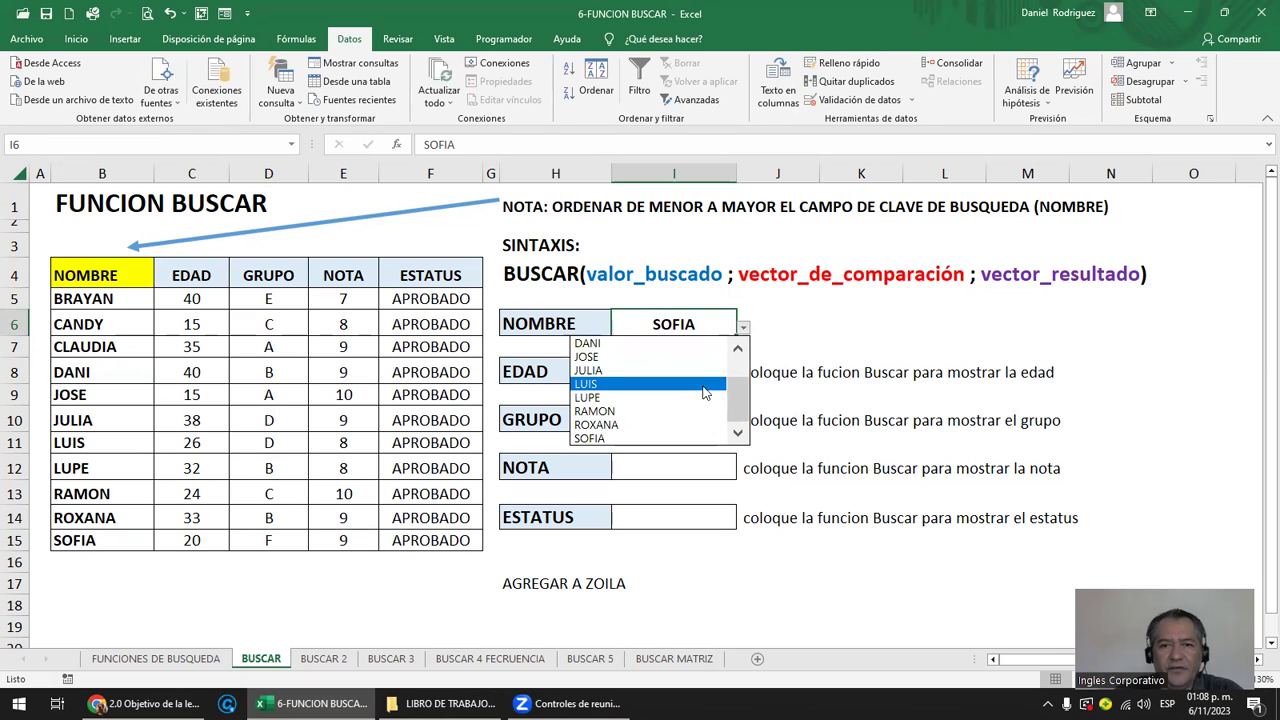
scroll(740, 378, up, 1)
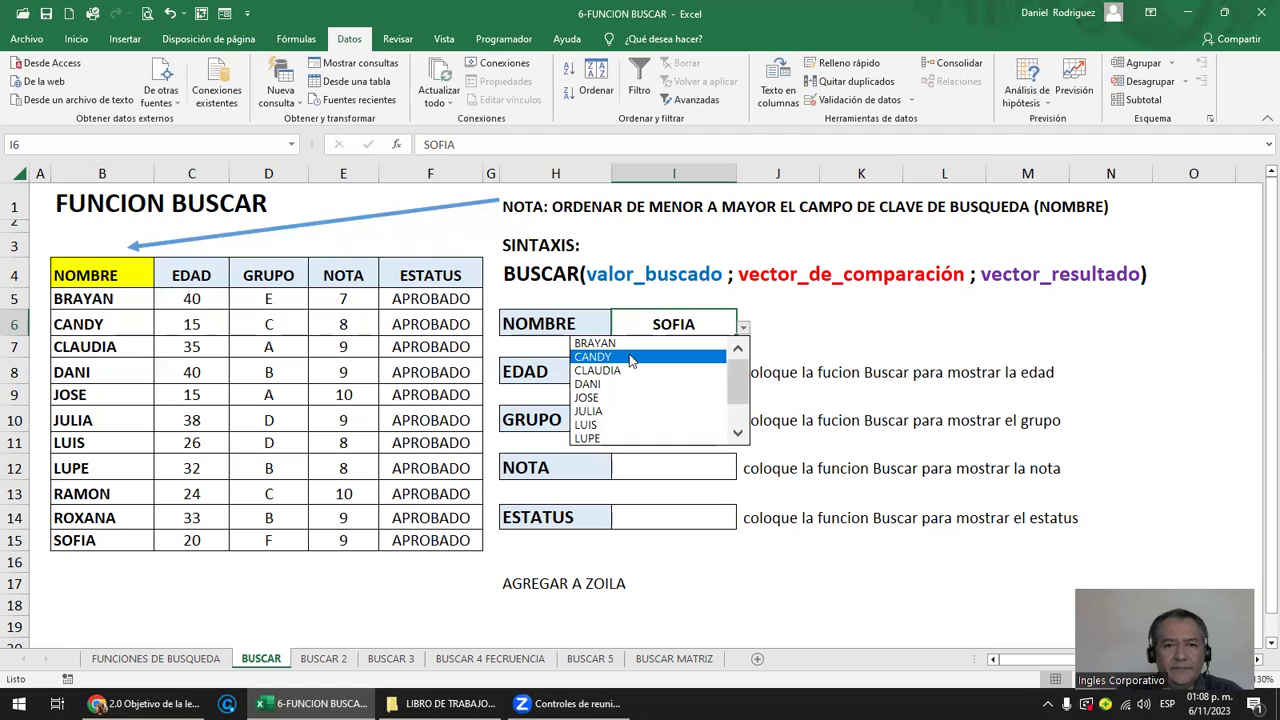
click(631, 358)
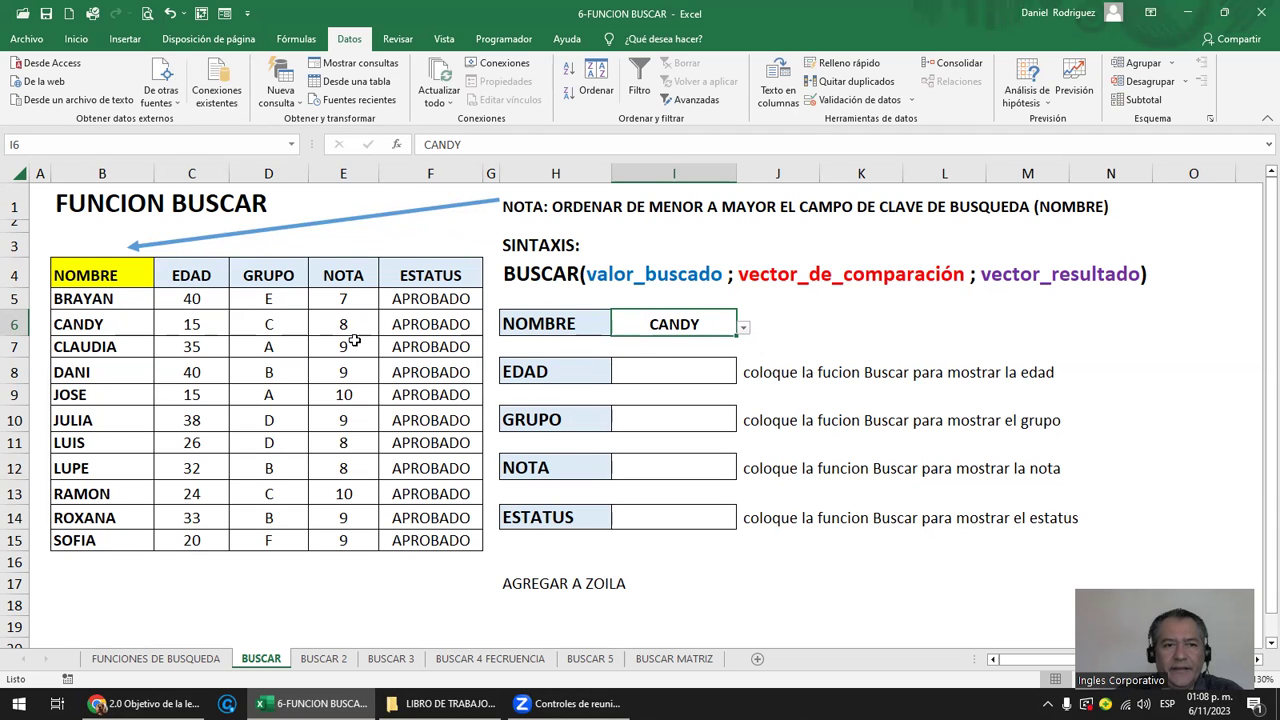
drag(67, 318, 411, 326)
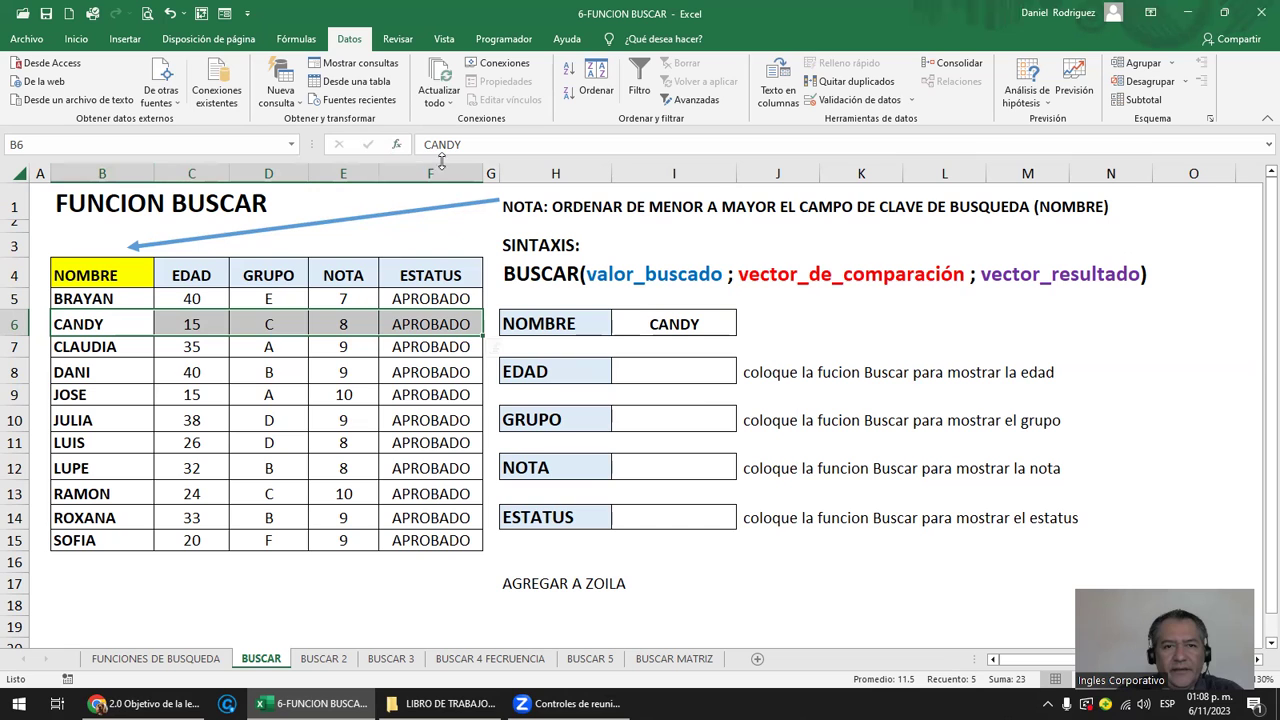
click(689, 371)
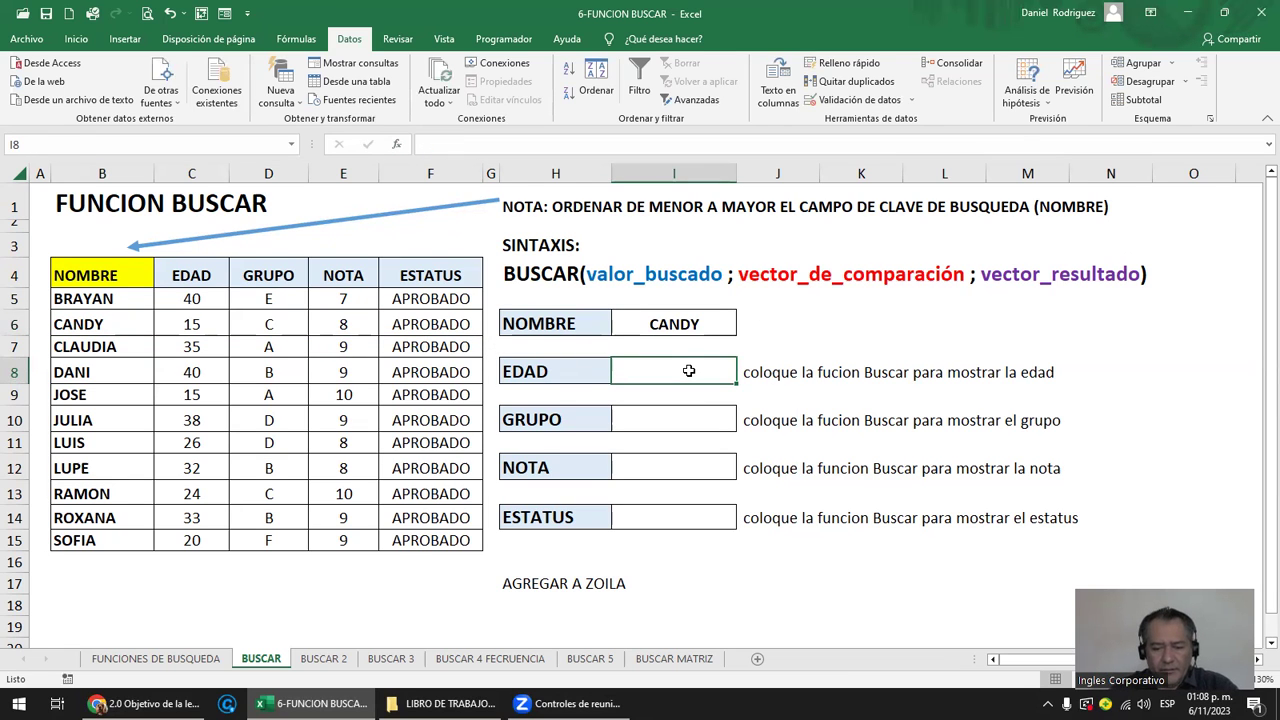
Enter =BUSCAR(I6;B5:B15;C5:C15) in I8, returning CANDY's age of 15.
text(=B)
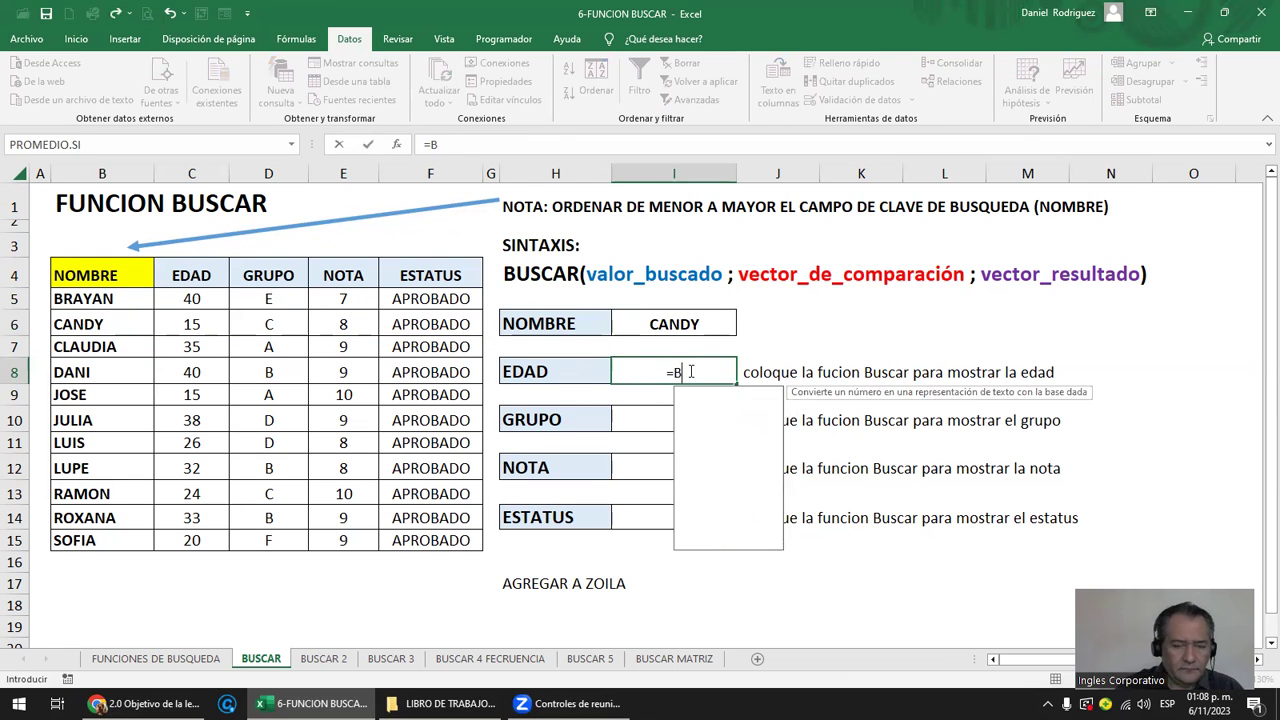
text(US)
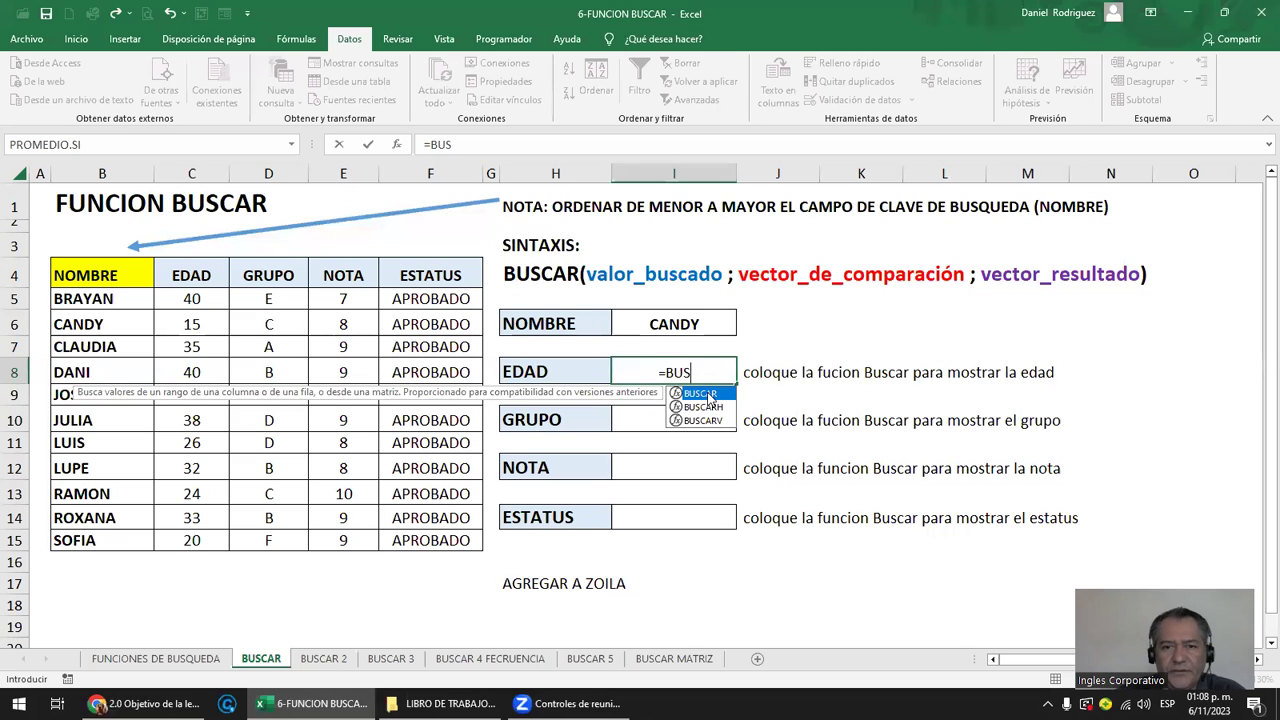
double_click(708, 394)
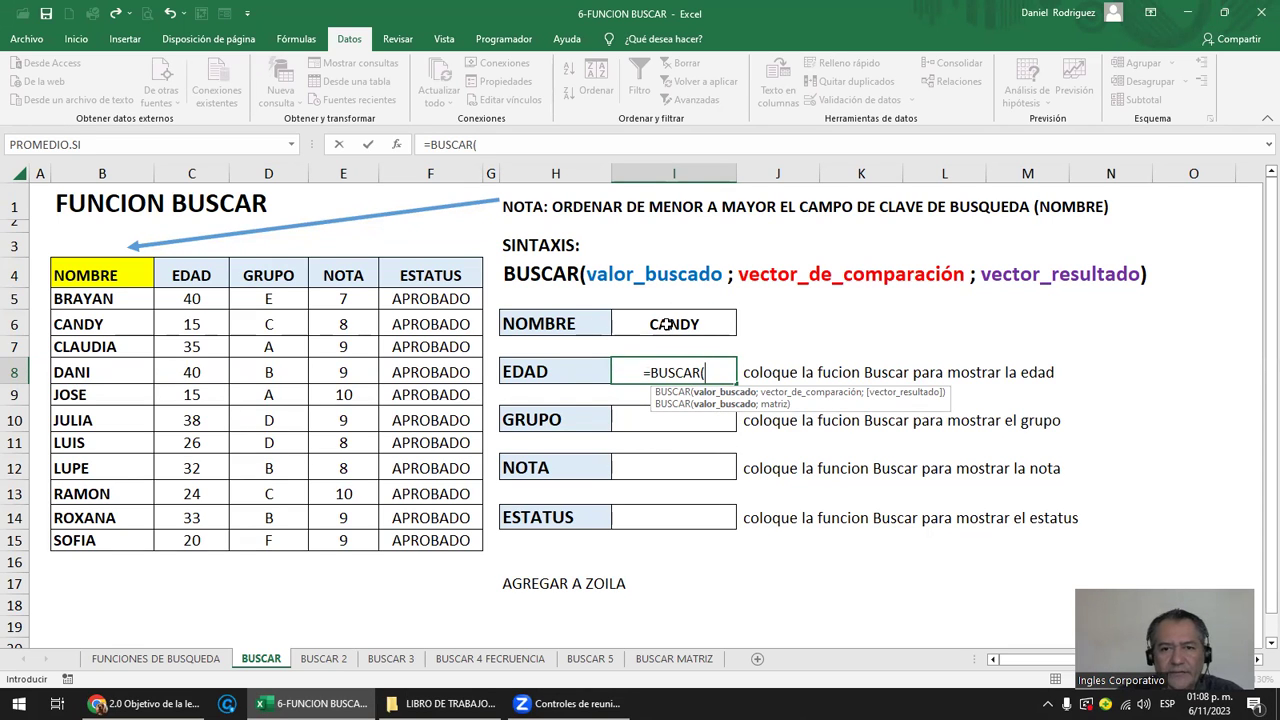
click(667, 325)
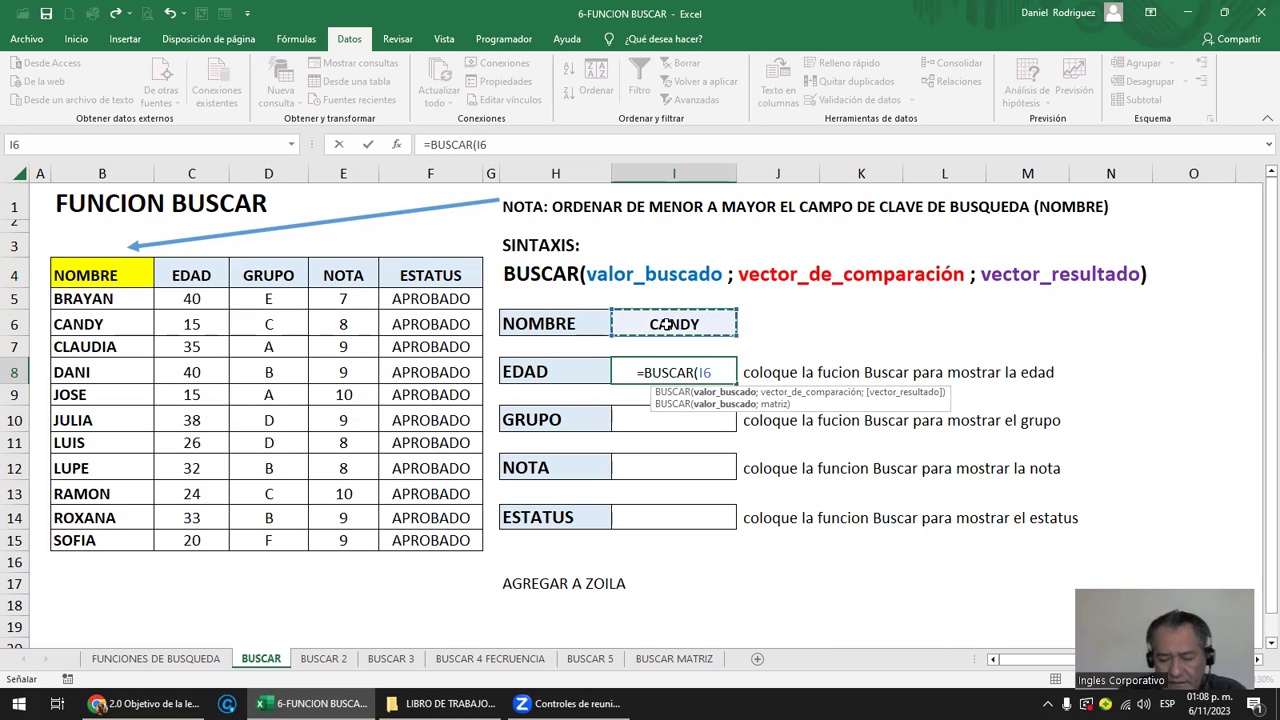
text(;)
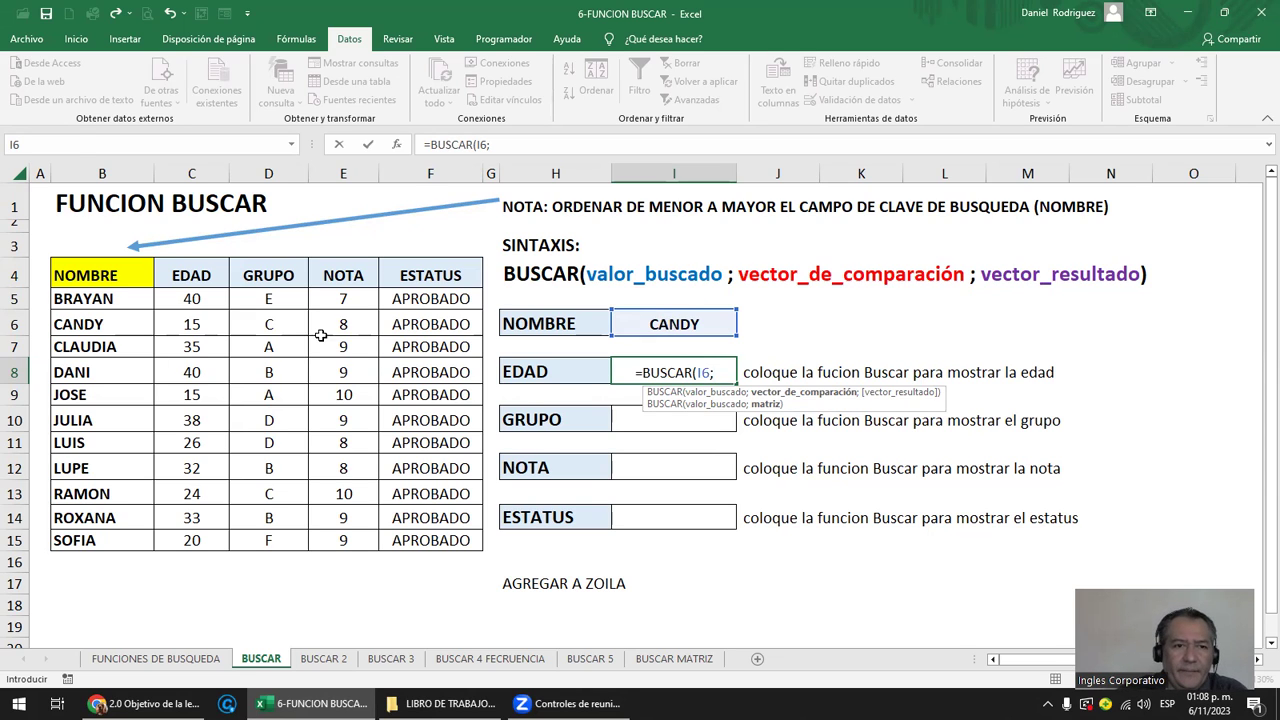
drag(108, 300, 97, 539)
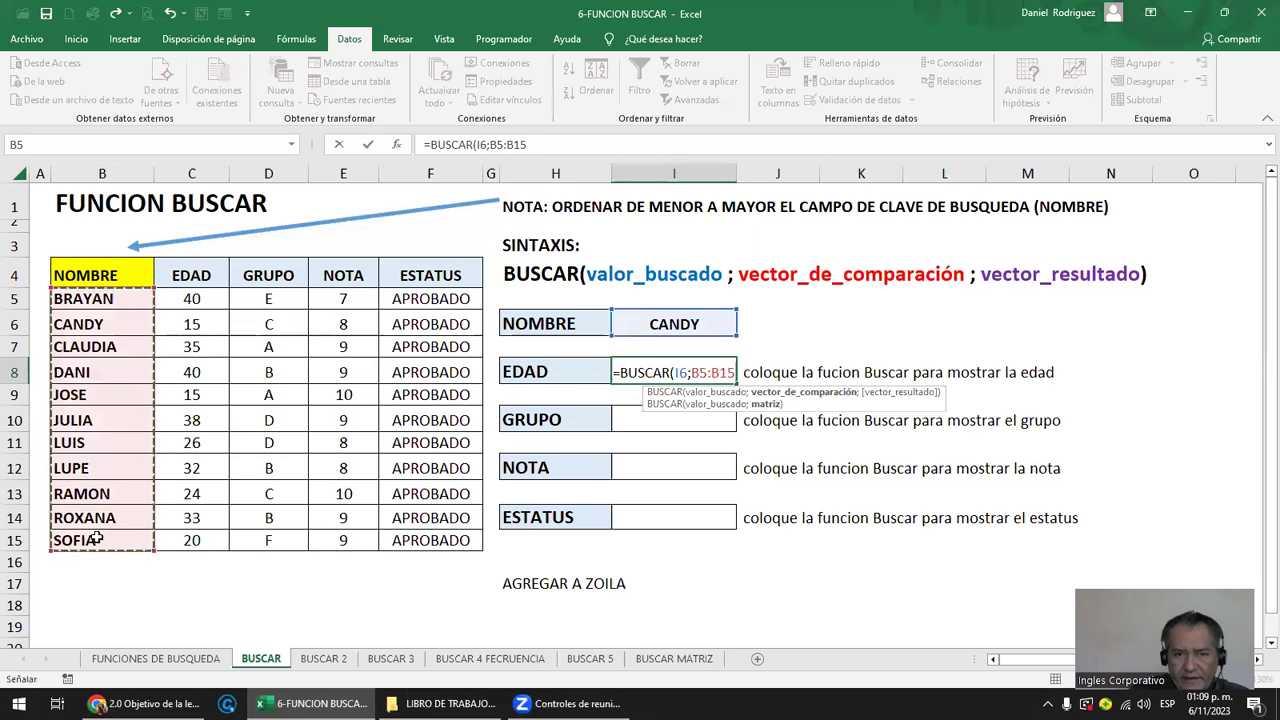
text(;)
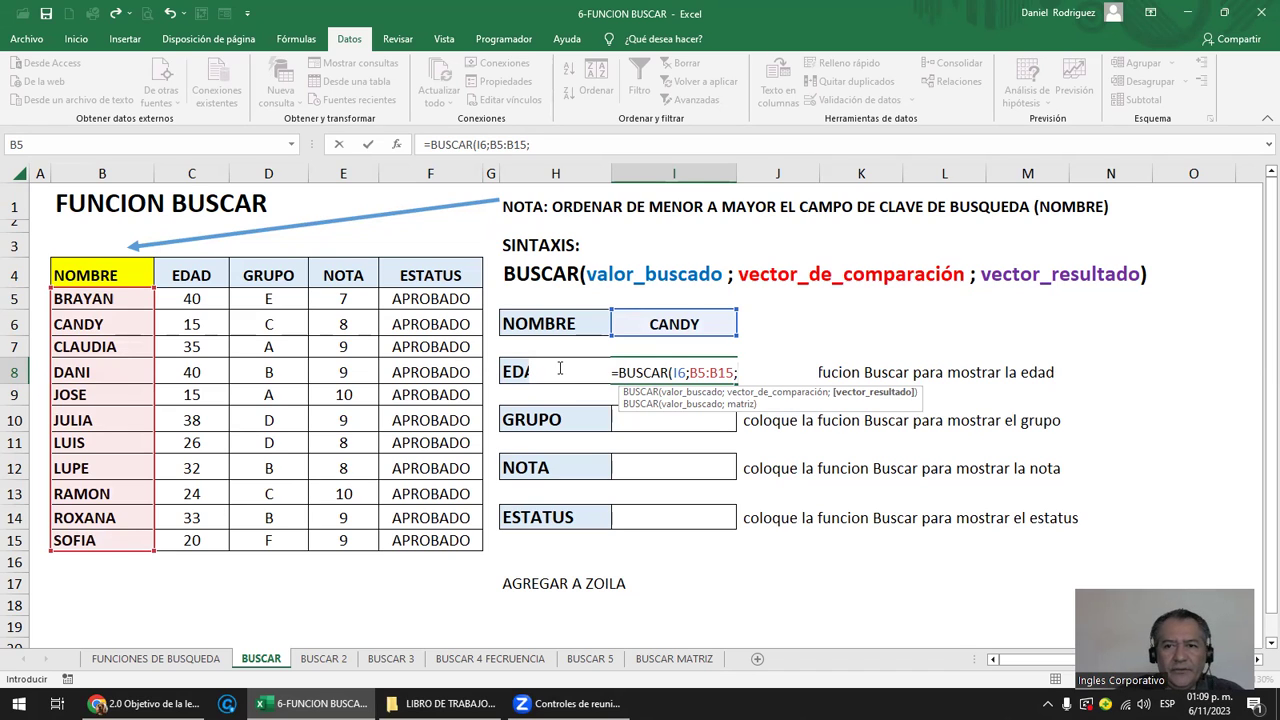
drag(194, 298, 196, 540)
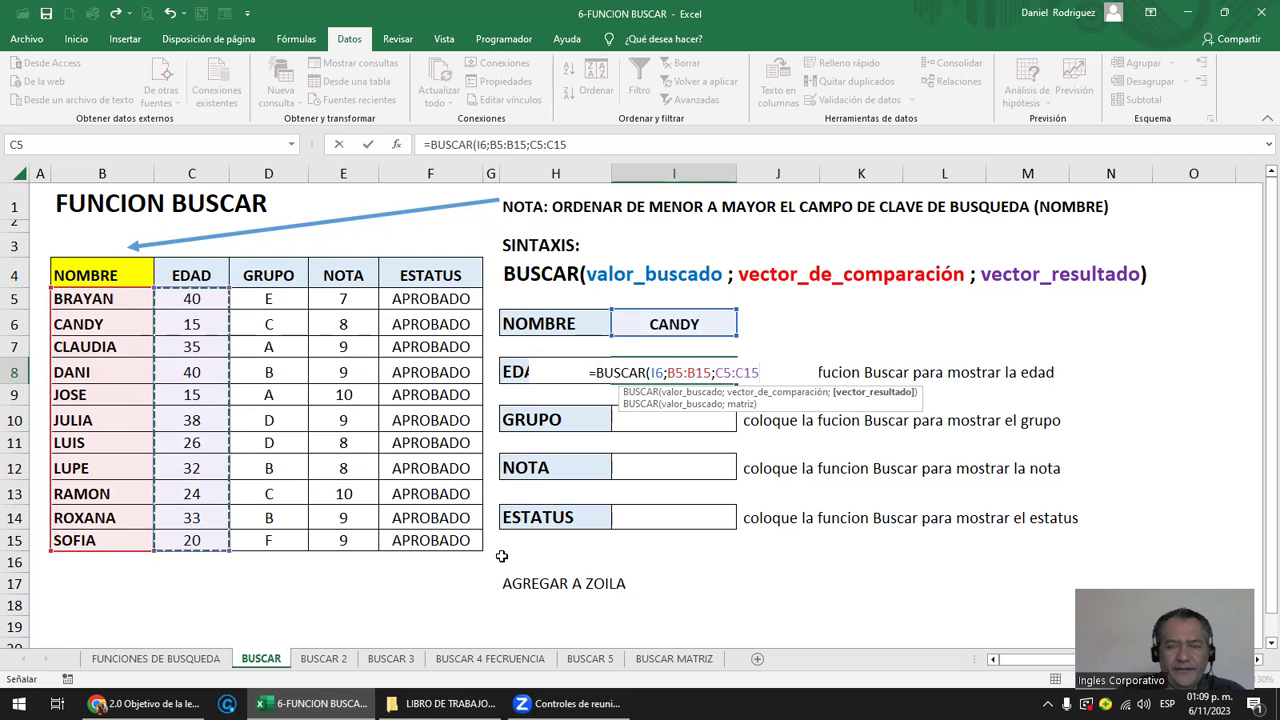
key(ctrl+Return)
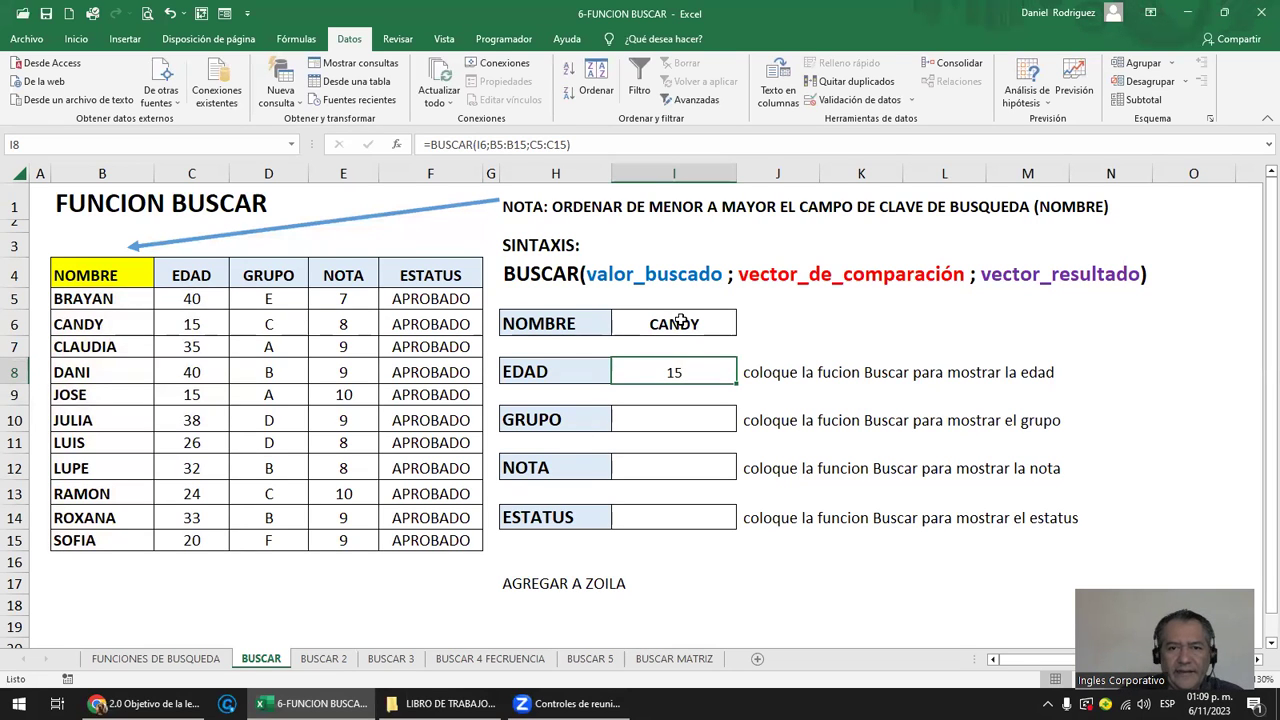
key(F2)
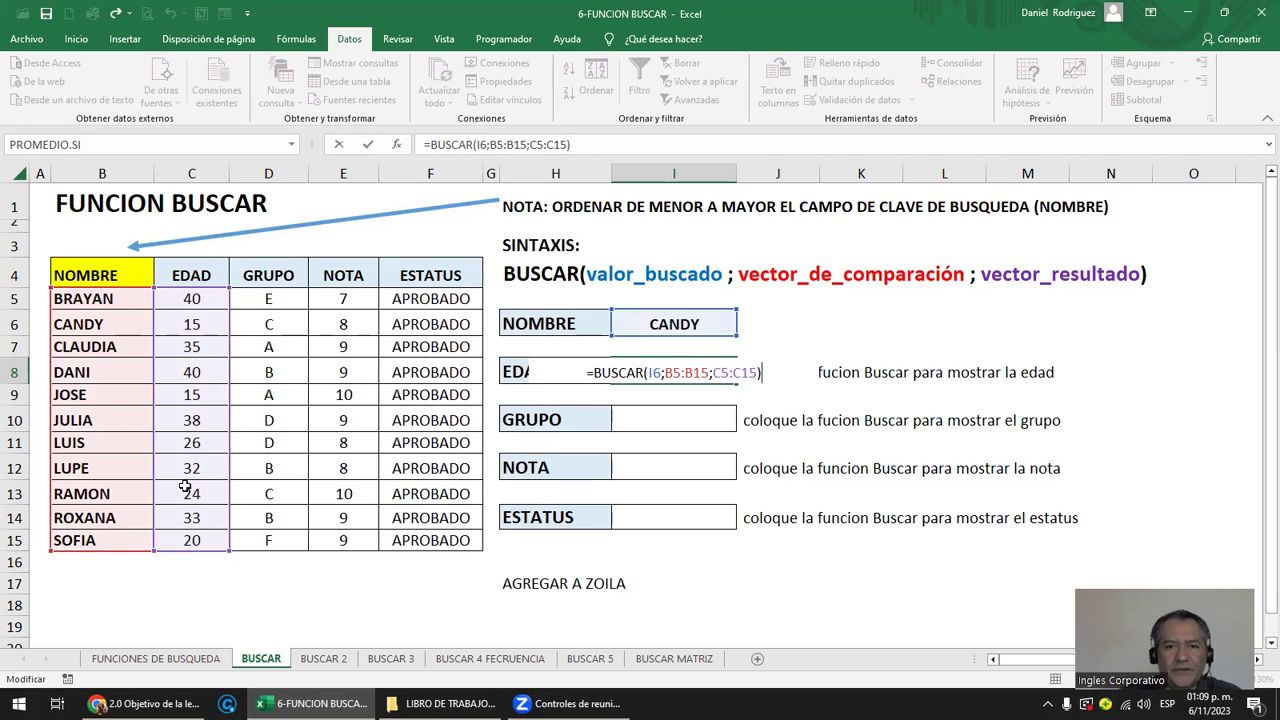
key(Return)
click(660, 420)
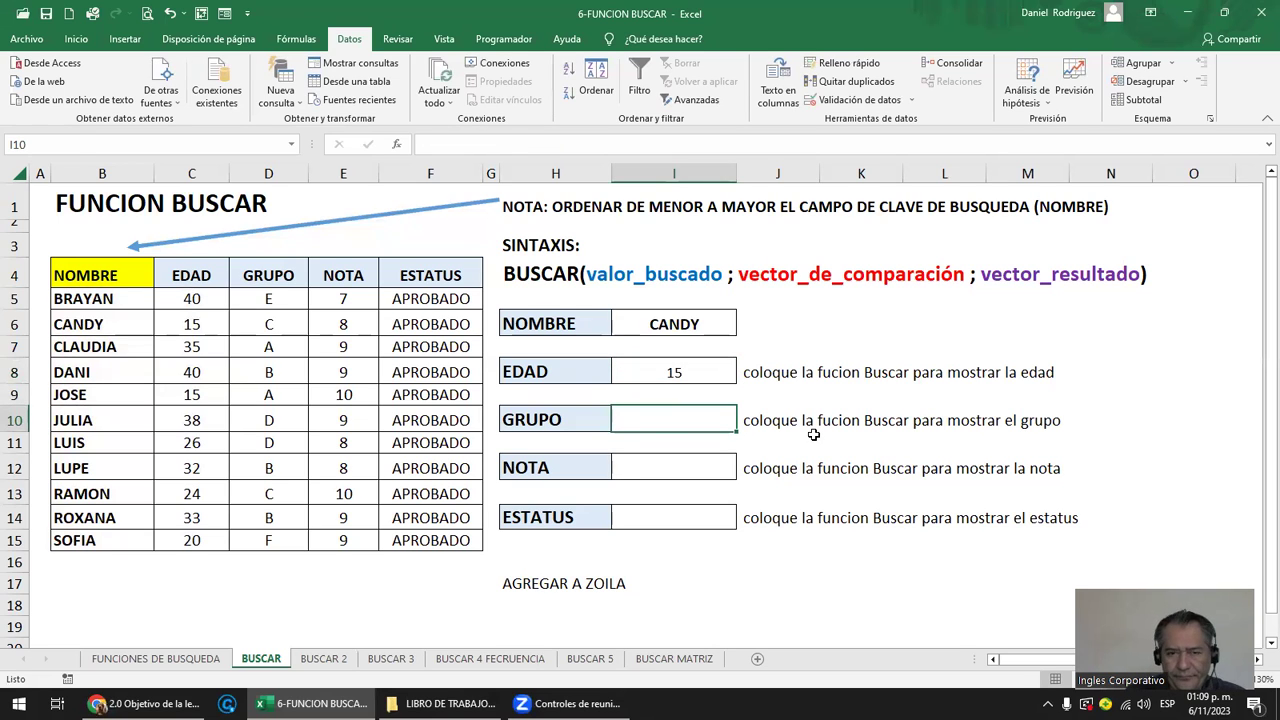
Enter =BUSCAR(I6;B5:B15;D5:D15) in I10 so GRUPO shows C for CANDY.
text(=BUS)
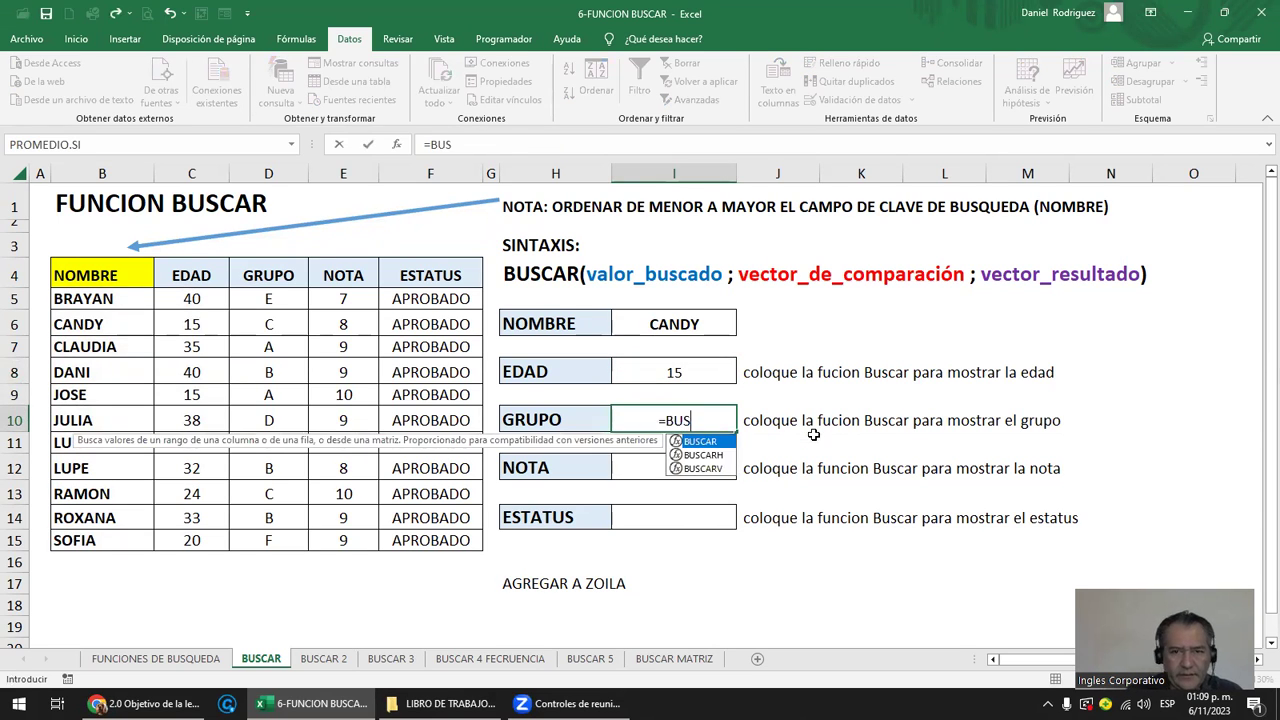
key(Tab)
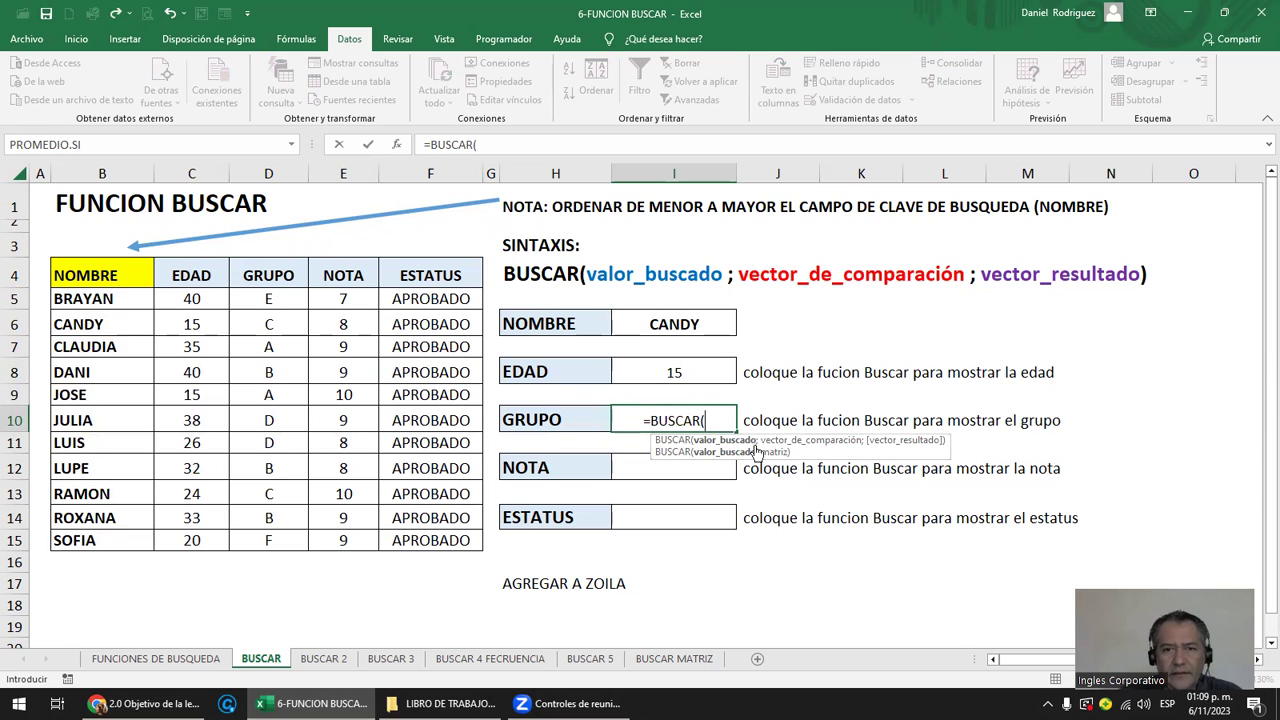
click(697, 321)
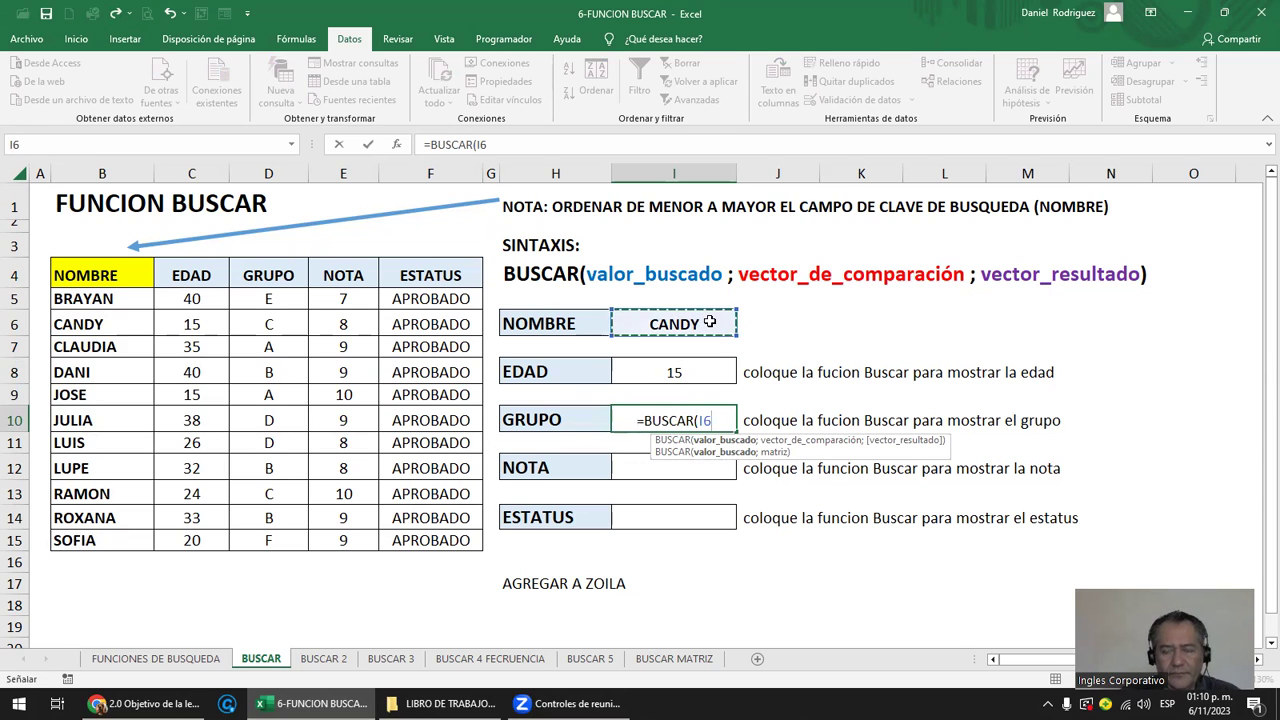
text(;)
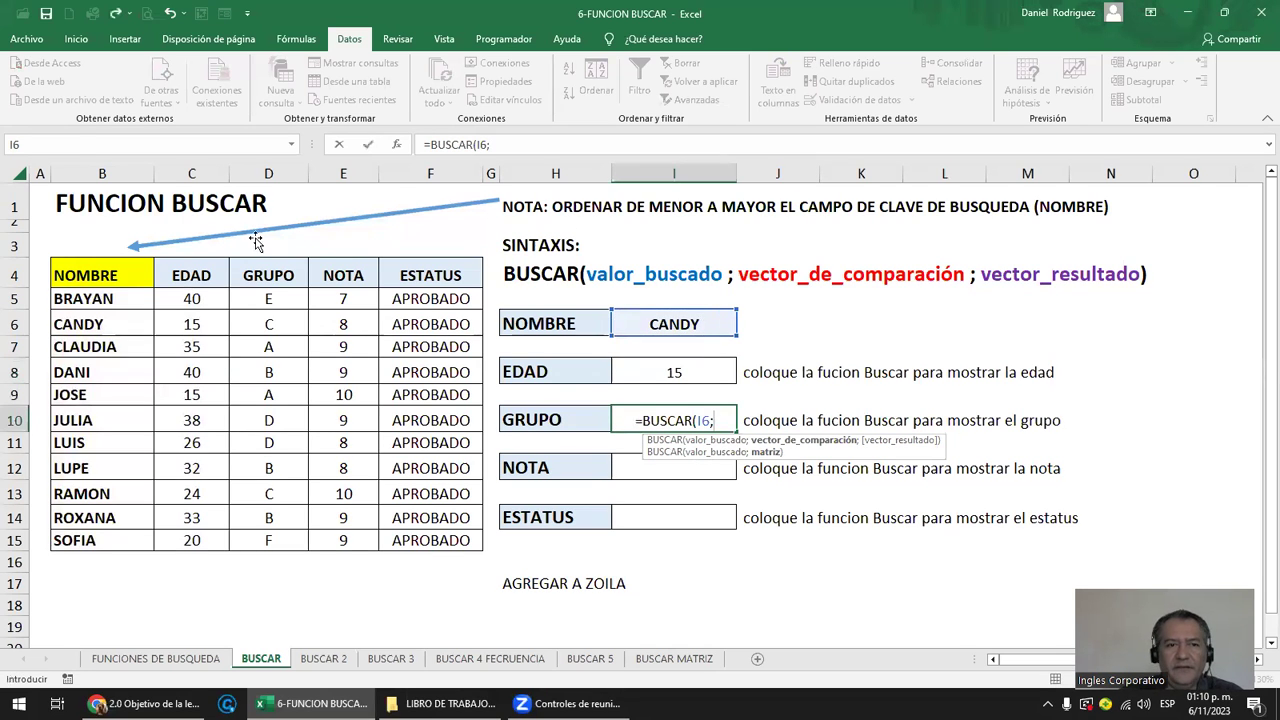
drag(115, 298, 126, 540)
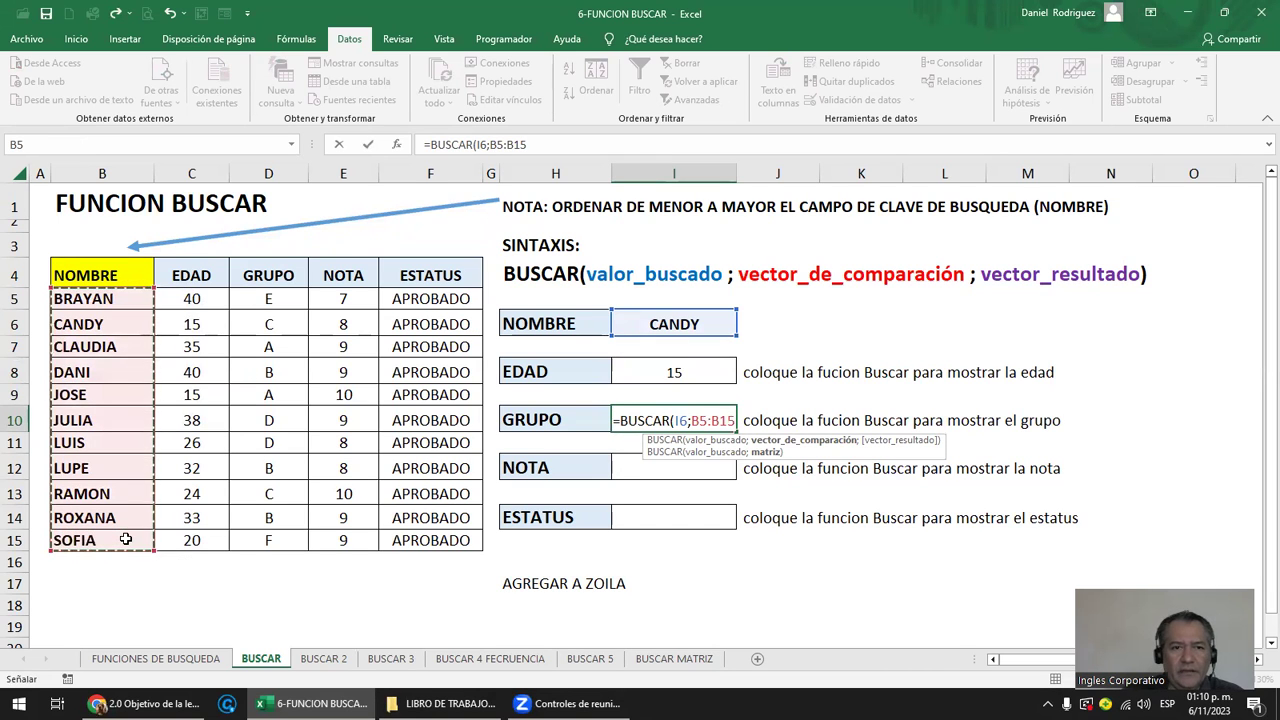
text(;)
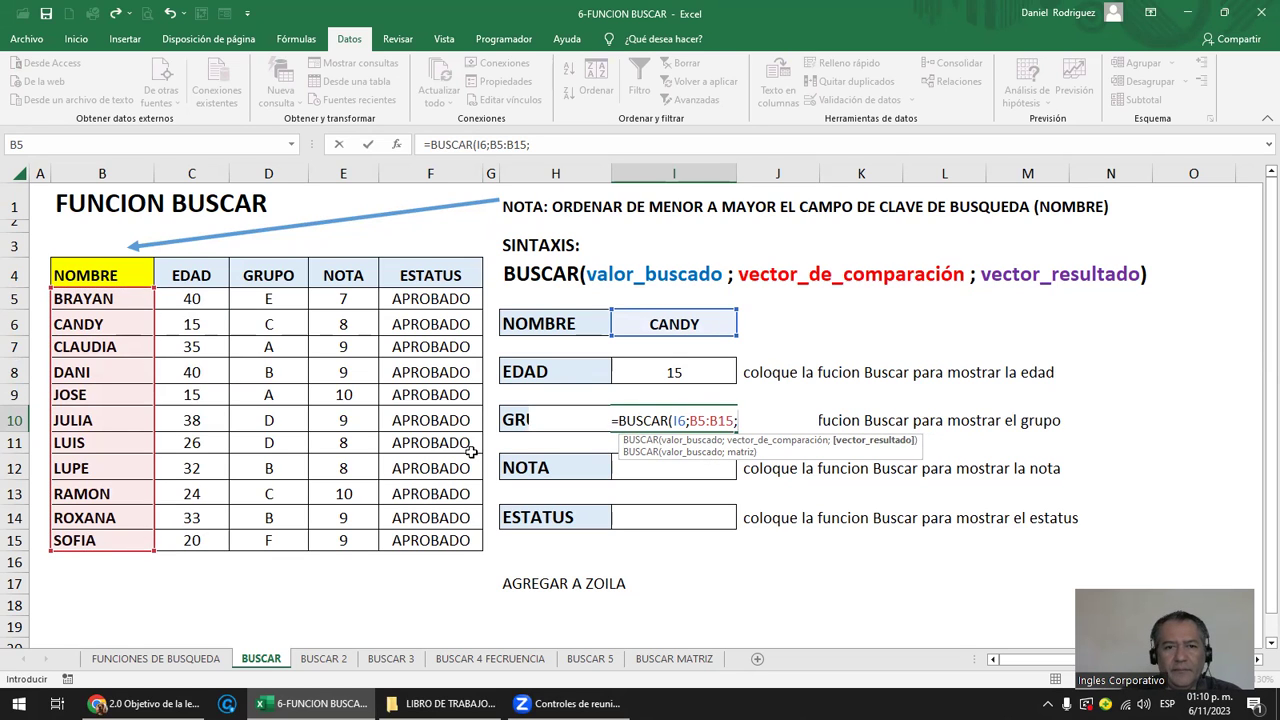
drag(287, 503, 268, 530)
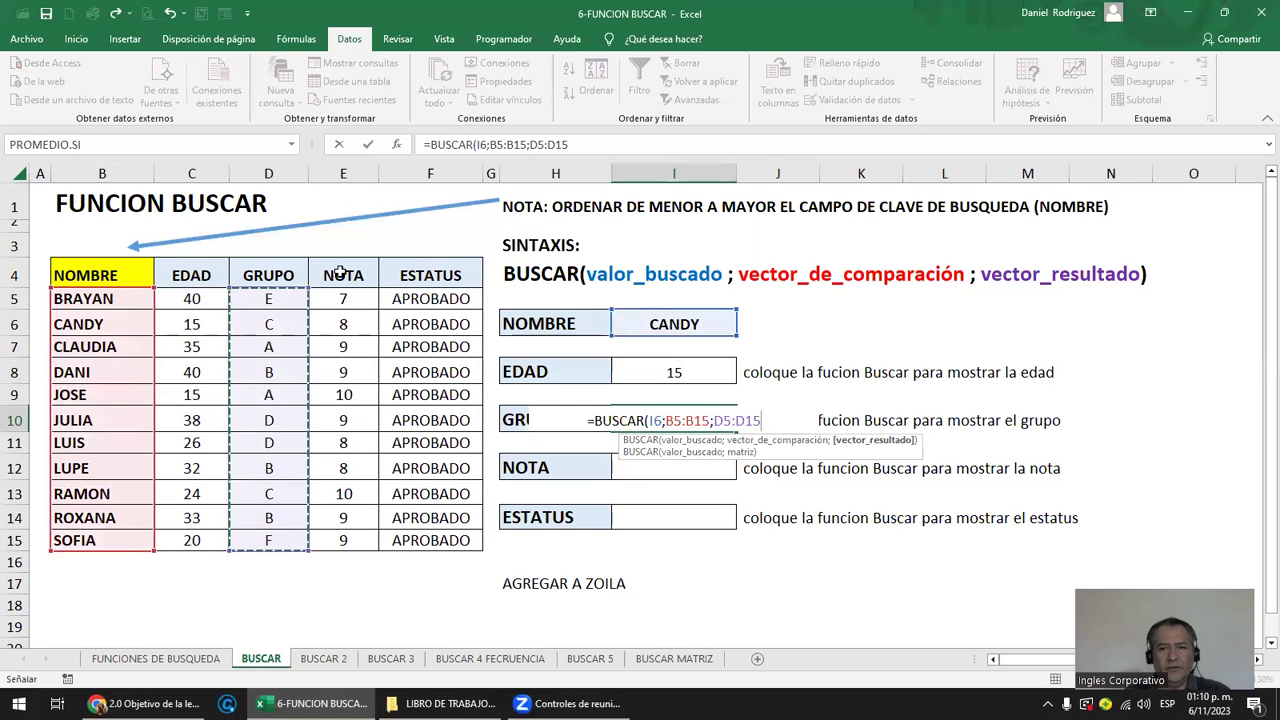
key(ctrl+Return)
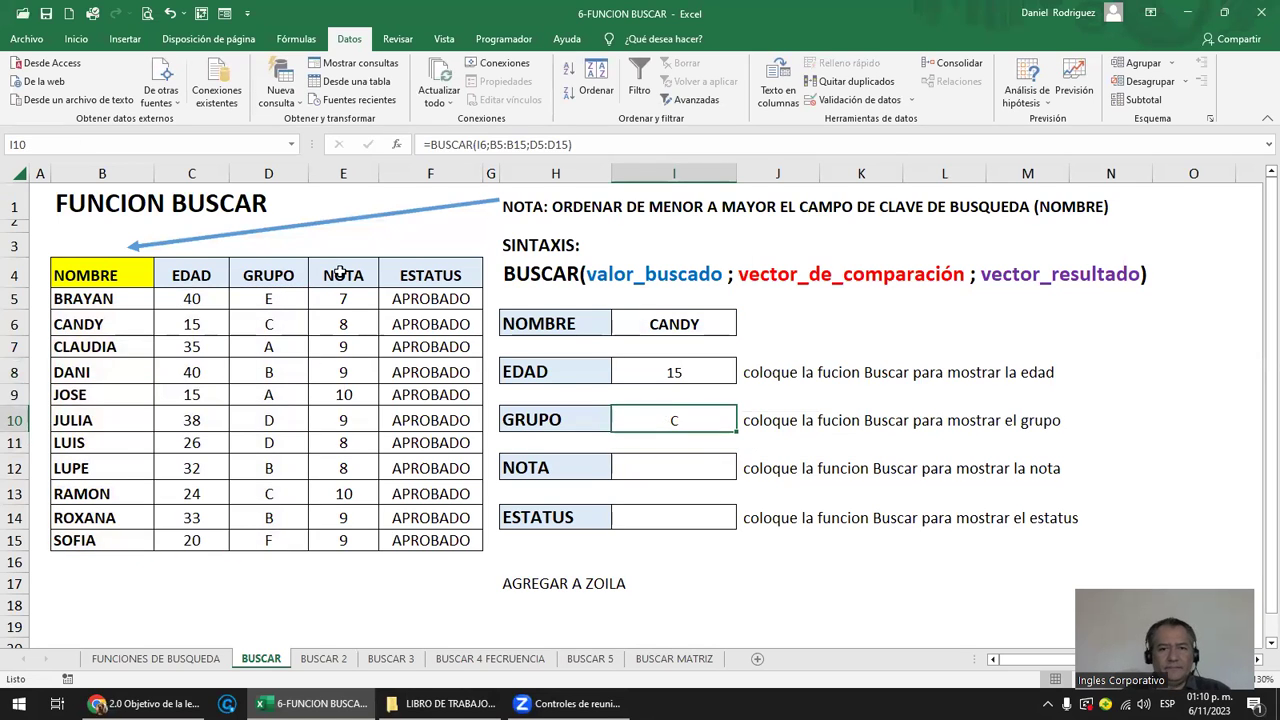
key(Down)
key(Down)
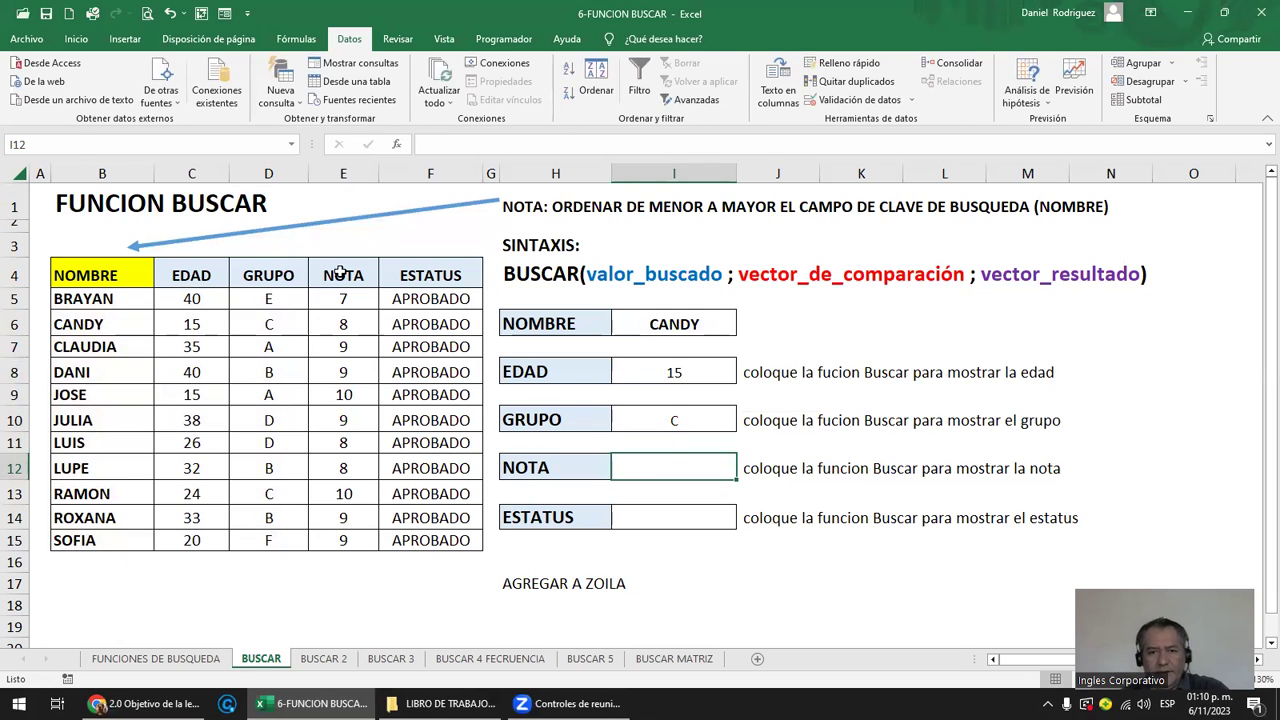
Enter =BUSCAR(I6;B5:B15;E5:E15) in the NOTA cell I12 so it returns CANDY's grade 8.
text(=)
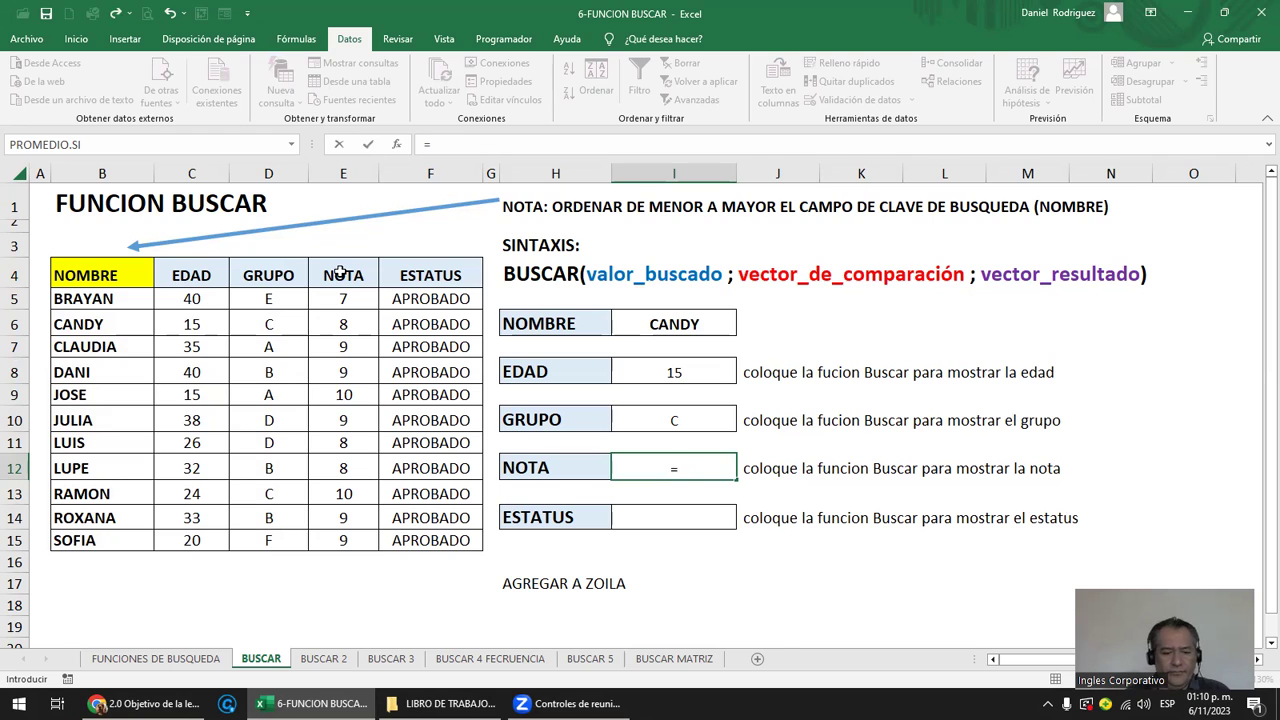
text(BUS)
key(Tab)
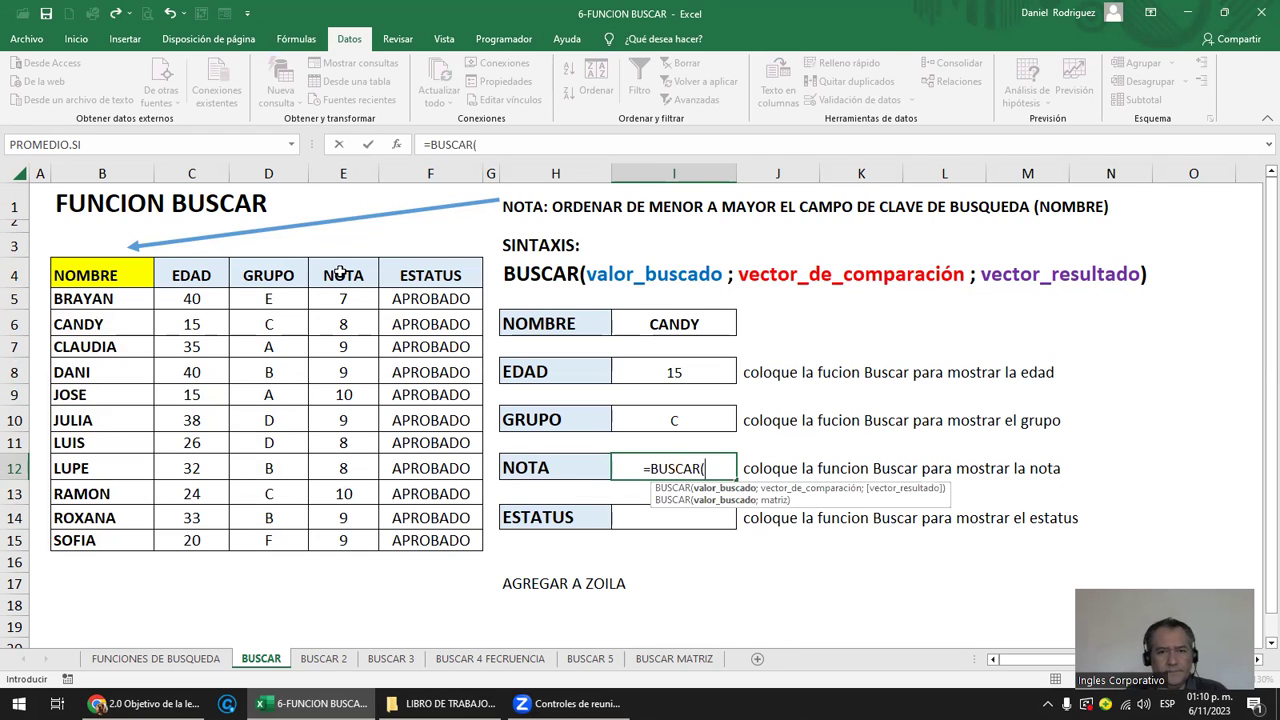
click(694, 323)
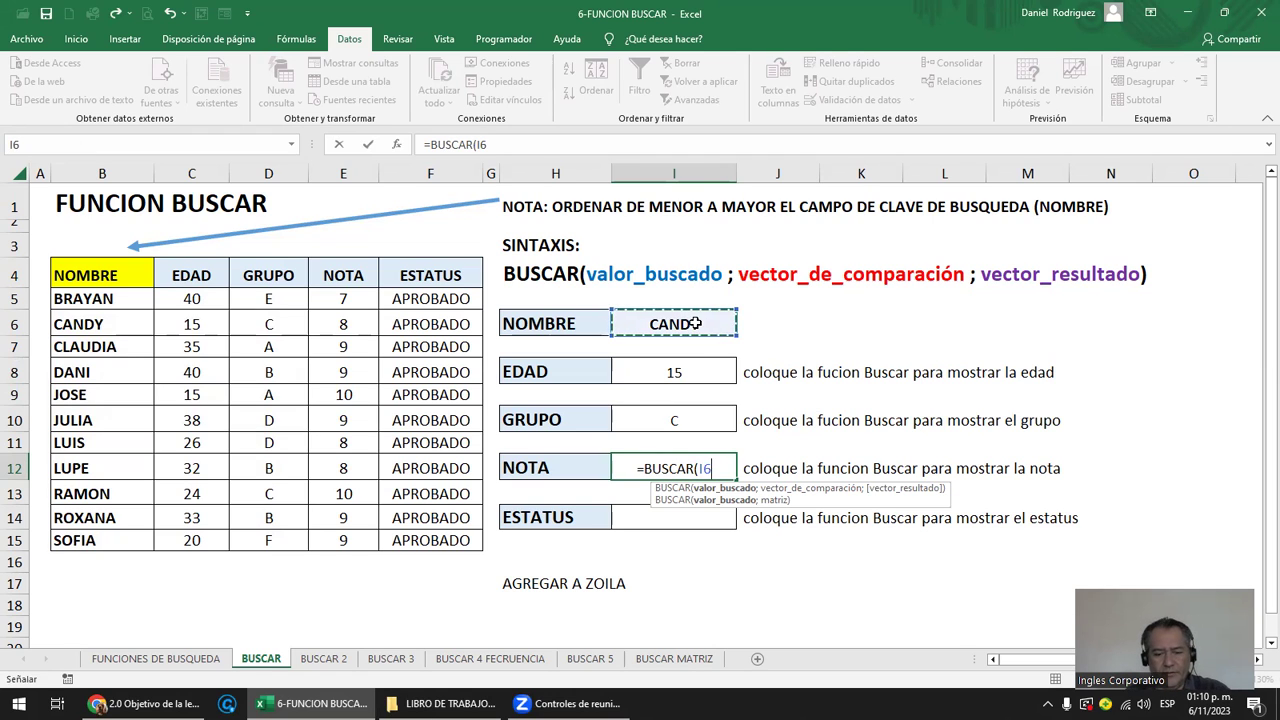
text(;)
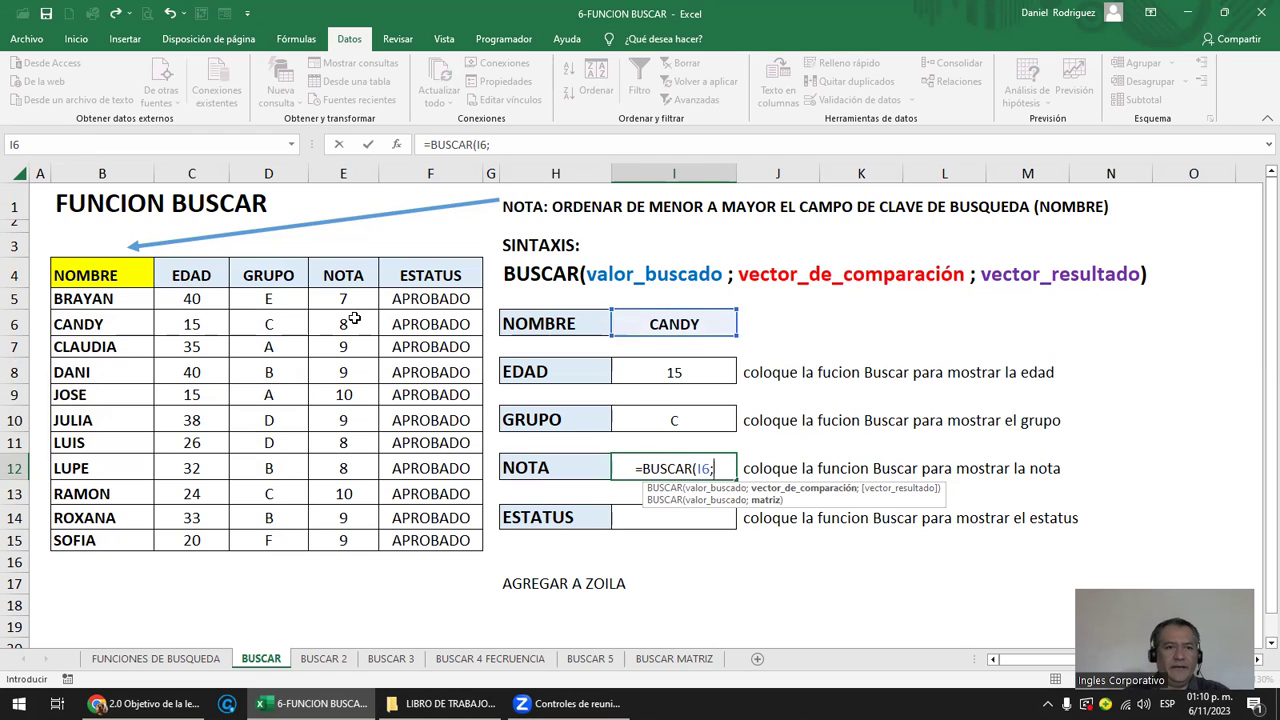
drag(103, 298, 95, 347)
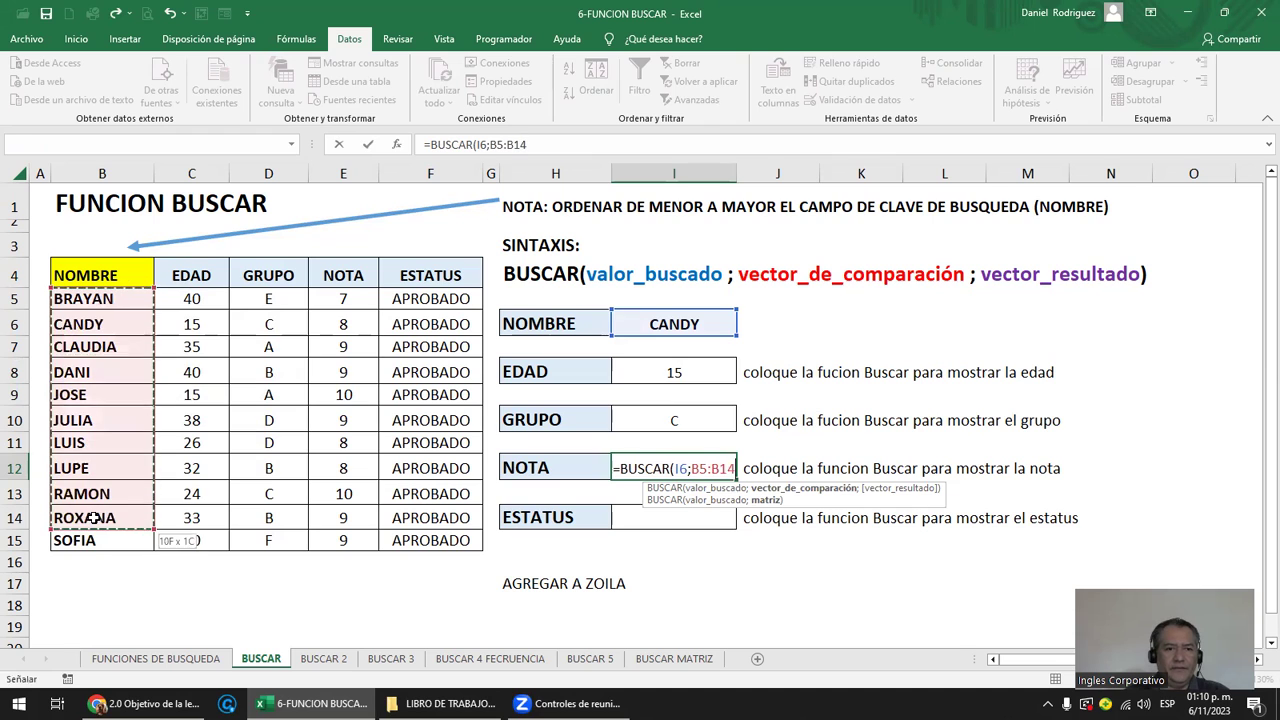
drag(88, 450, 100, 540)
text(;)
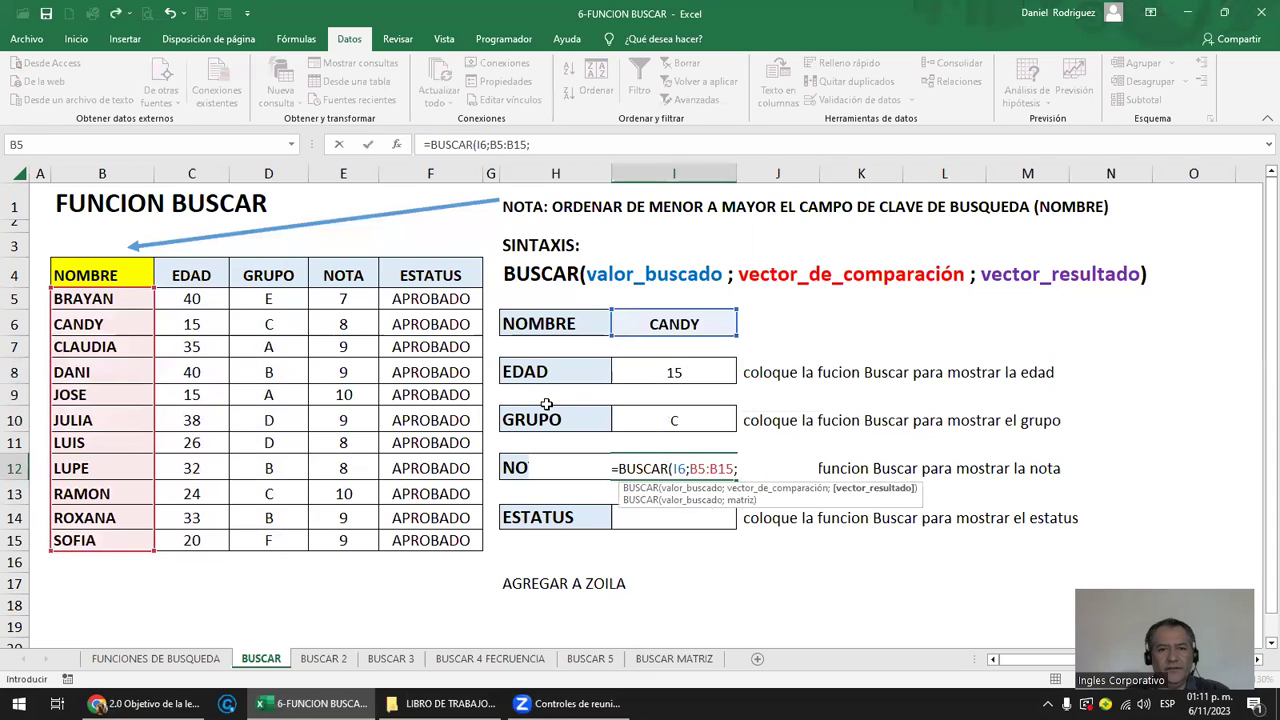
drag(345, 302, 355, 540)
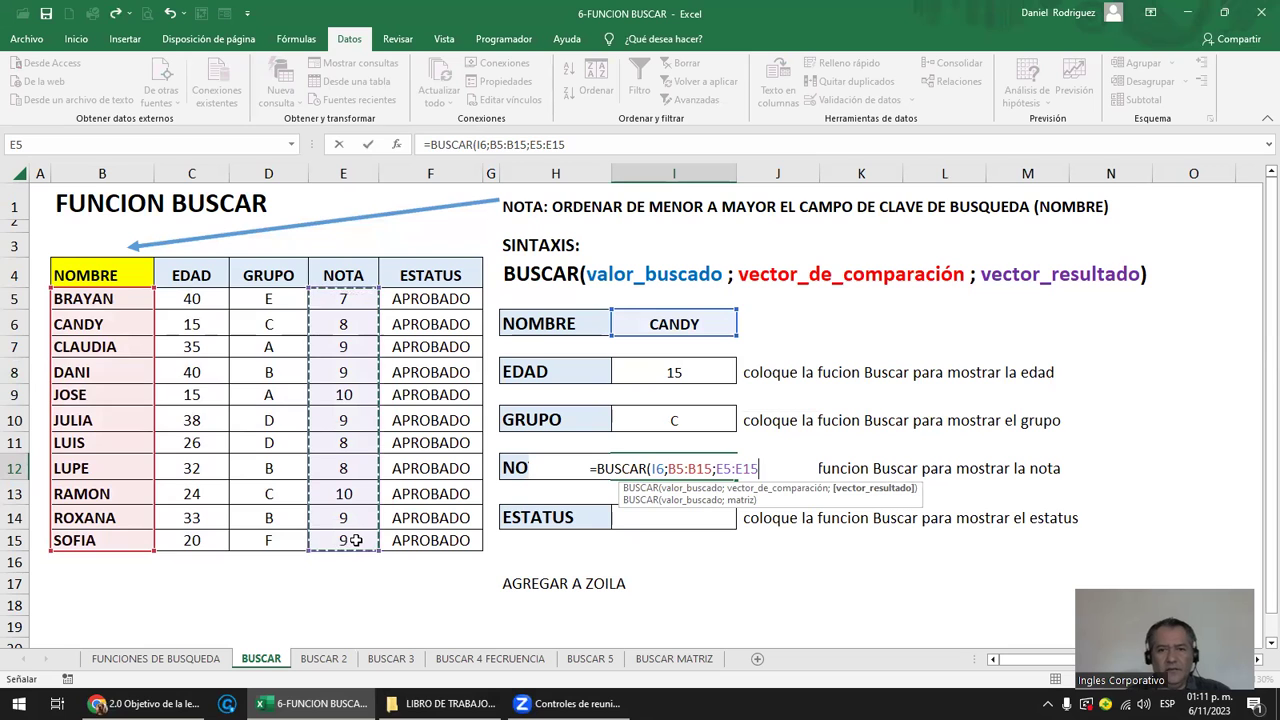
key(Return)
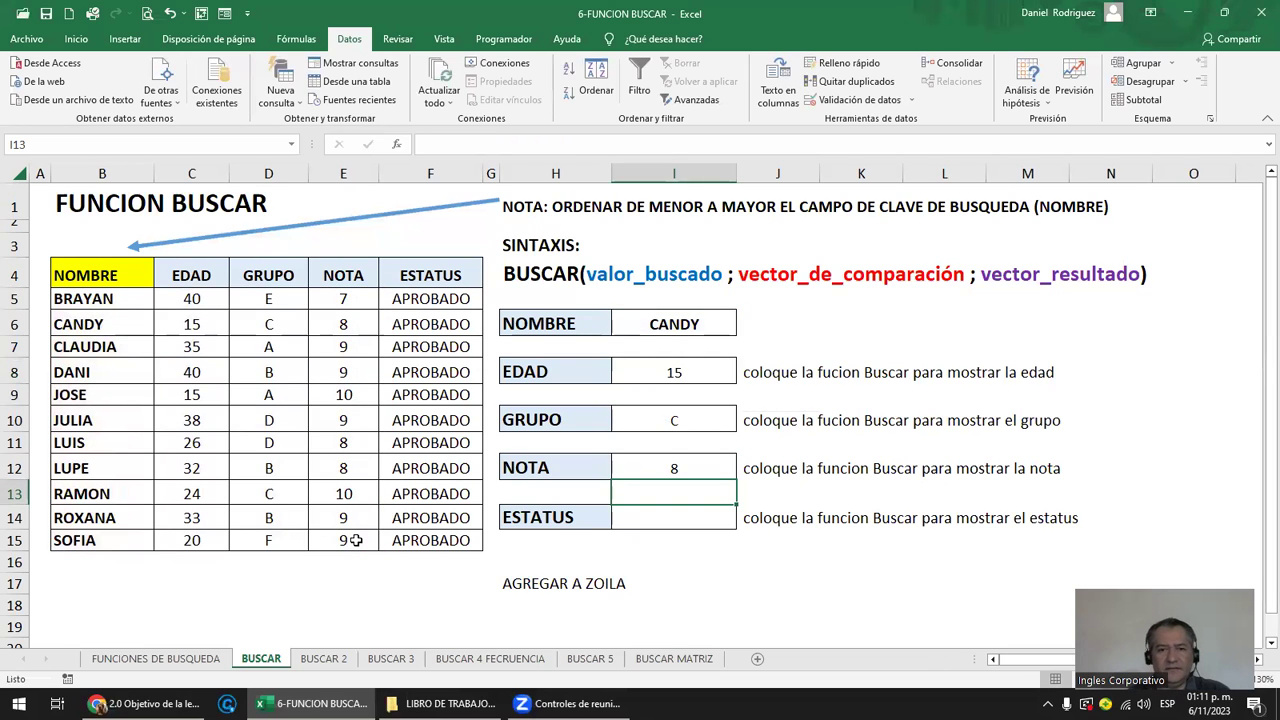
Review the EDAD formula in I8 and leave it unchanged.
key(Up)
key(Up)
key(Up)
key(Up)
key(F2)
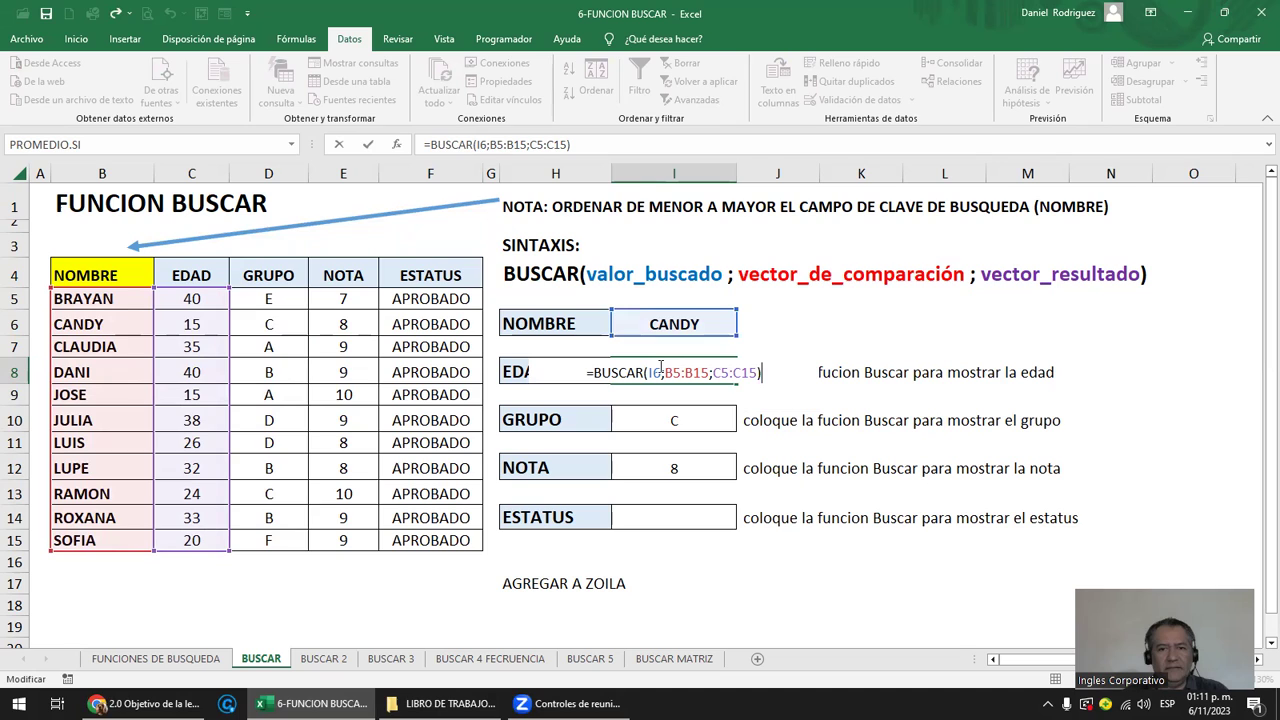
click(656, 373)
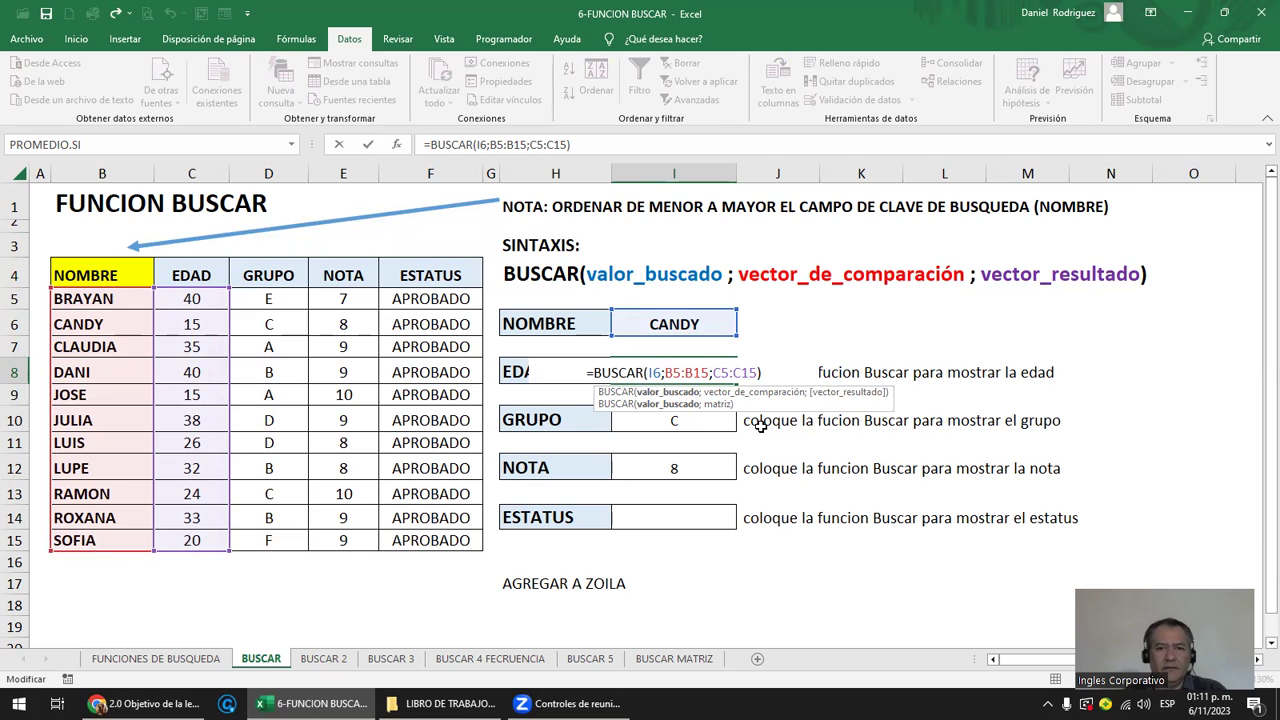
key(ctrl+Return)
click(555, 518)
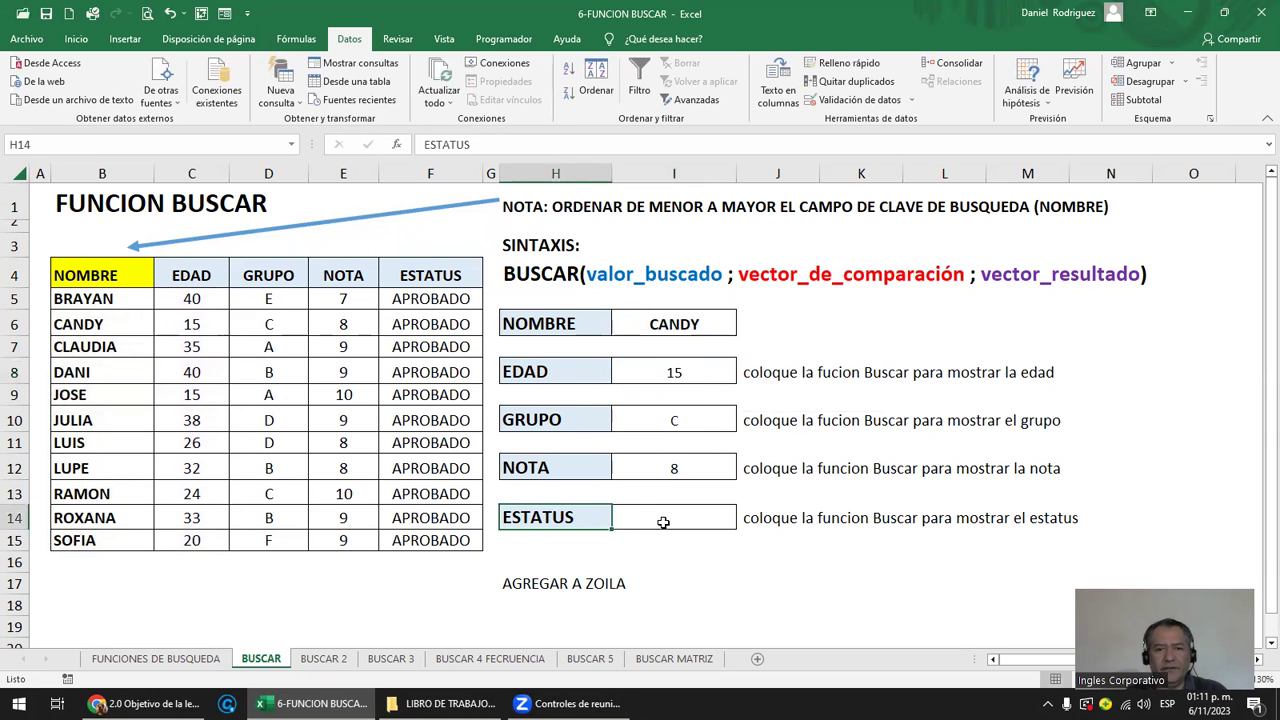
Enter =BUSCAR(I6;B5:B15;F5:F15) in I14 so ESTATUS shows APROBADO for CANDY.
double_click(663, 522)
text(=BU)
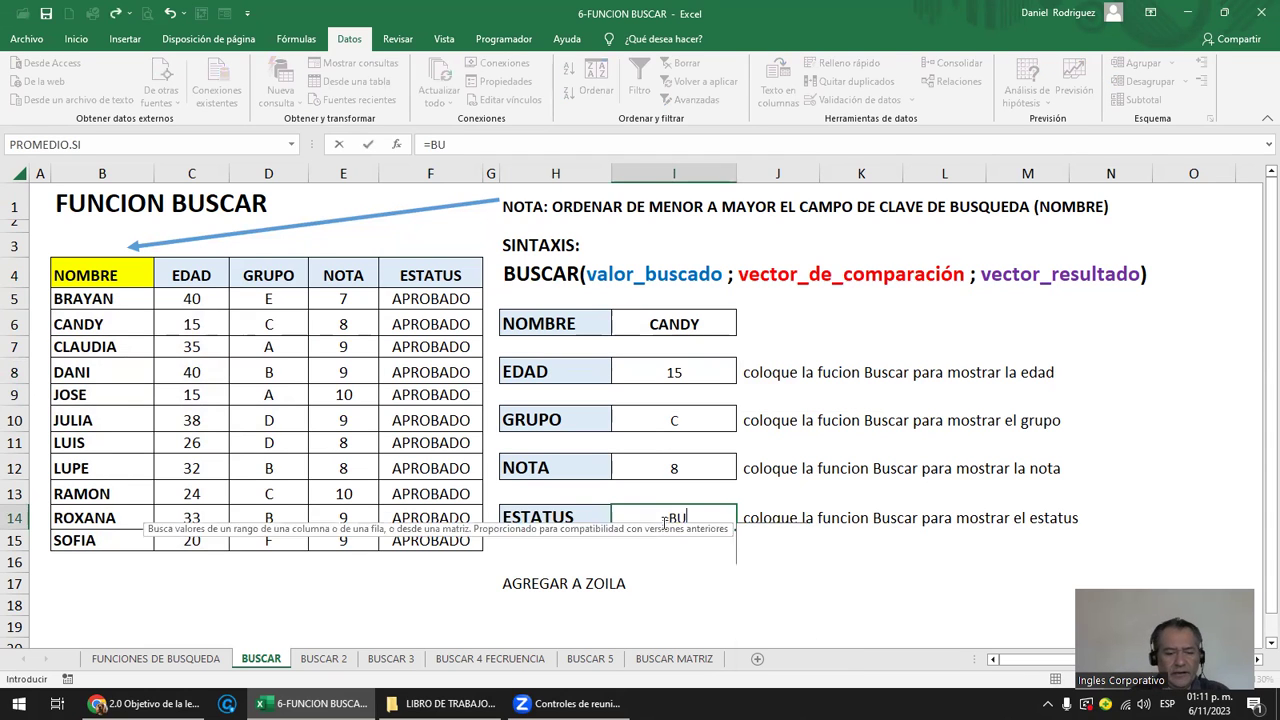
text(S)
key(Tab)
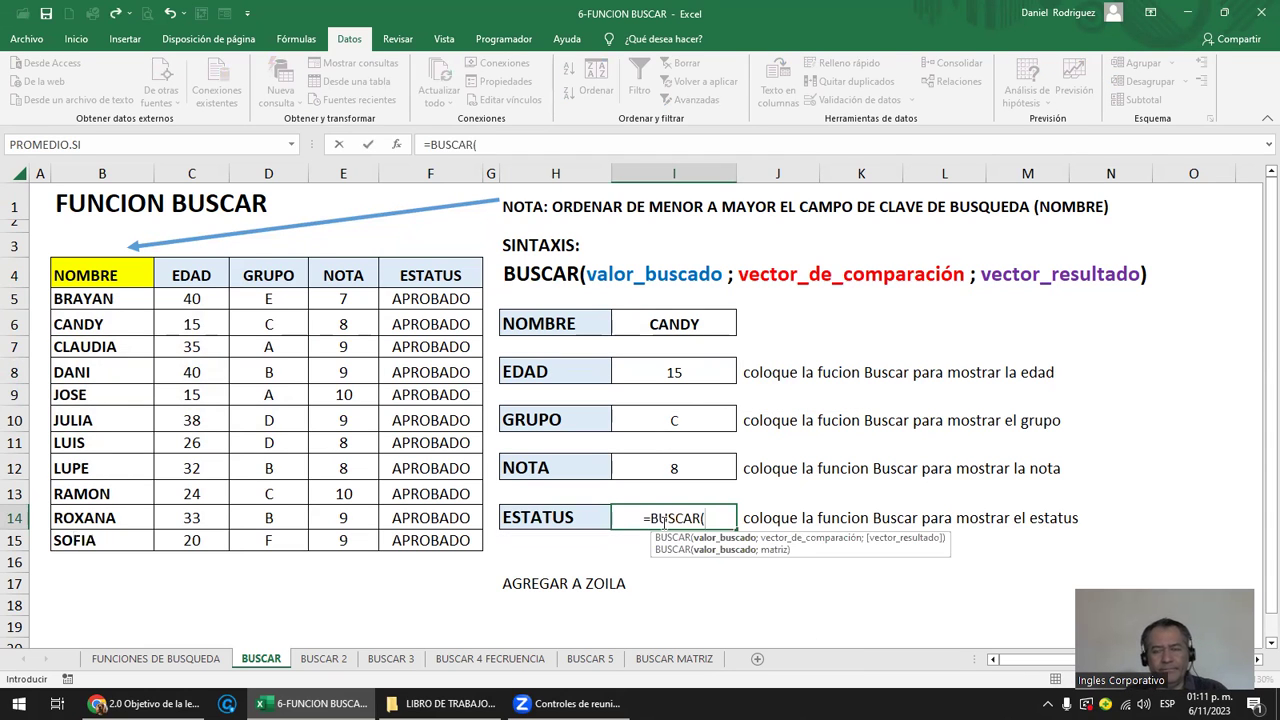
click(684, 326)
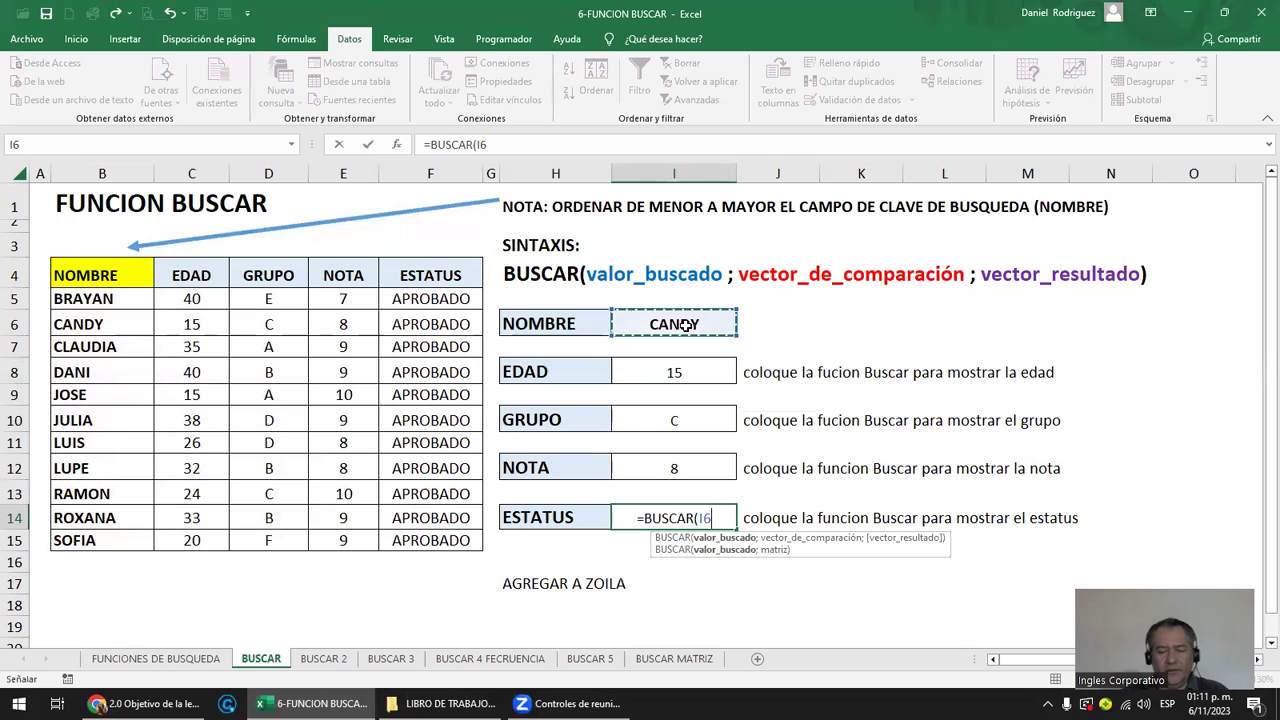
text(;)
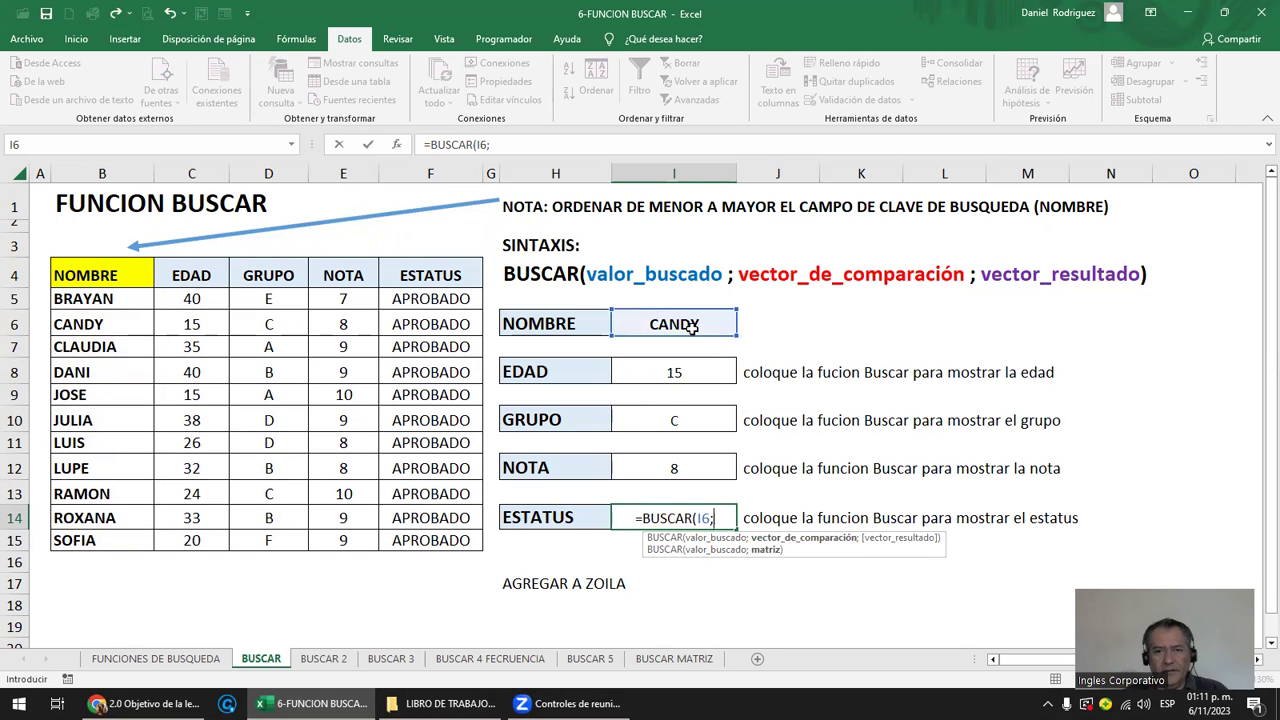
click(123, 310)
drag(123, 310, 117, 549)
text(;)
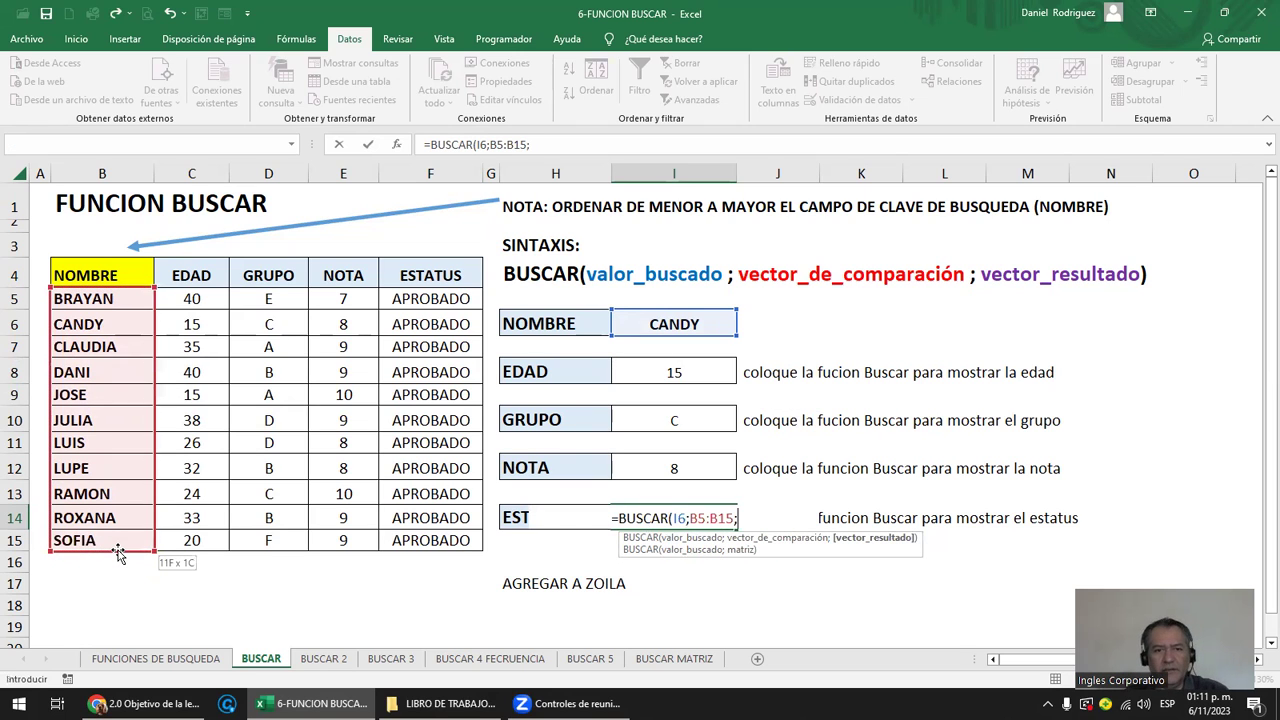
drag(428, 291, 437, 541)
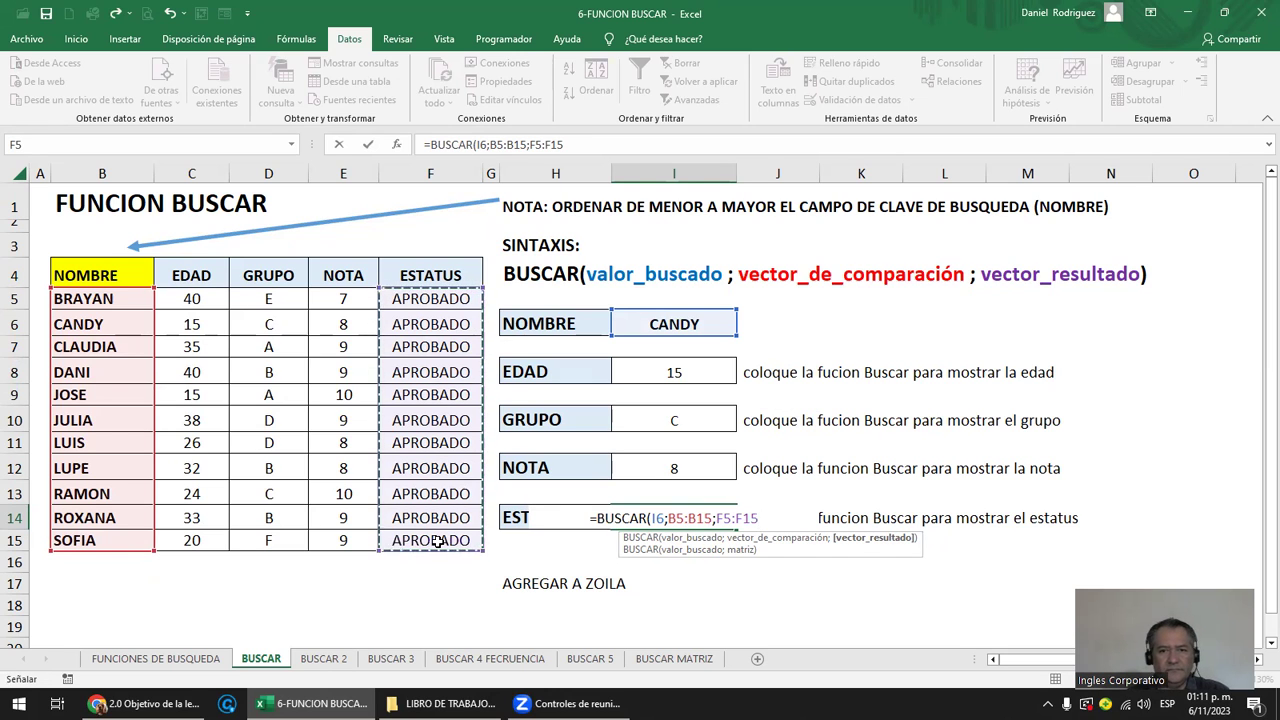
text())
key(Return)
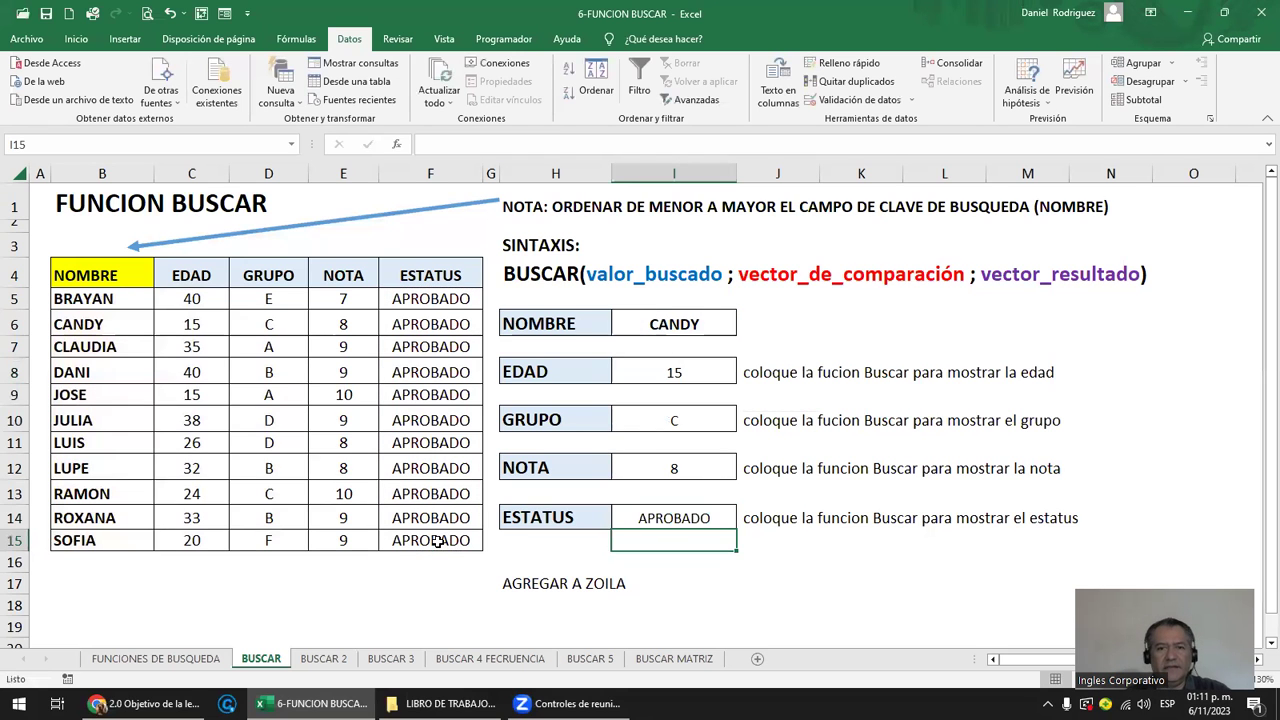
click(694, 325)
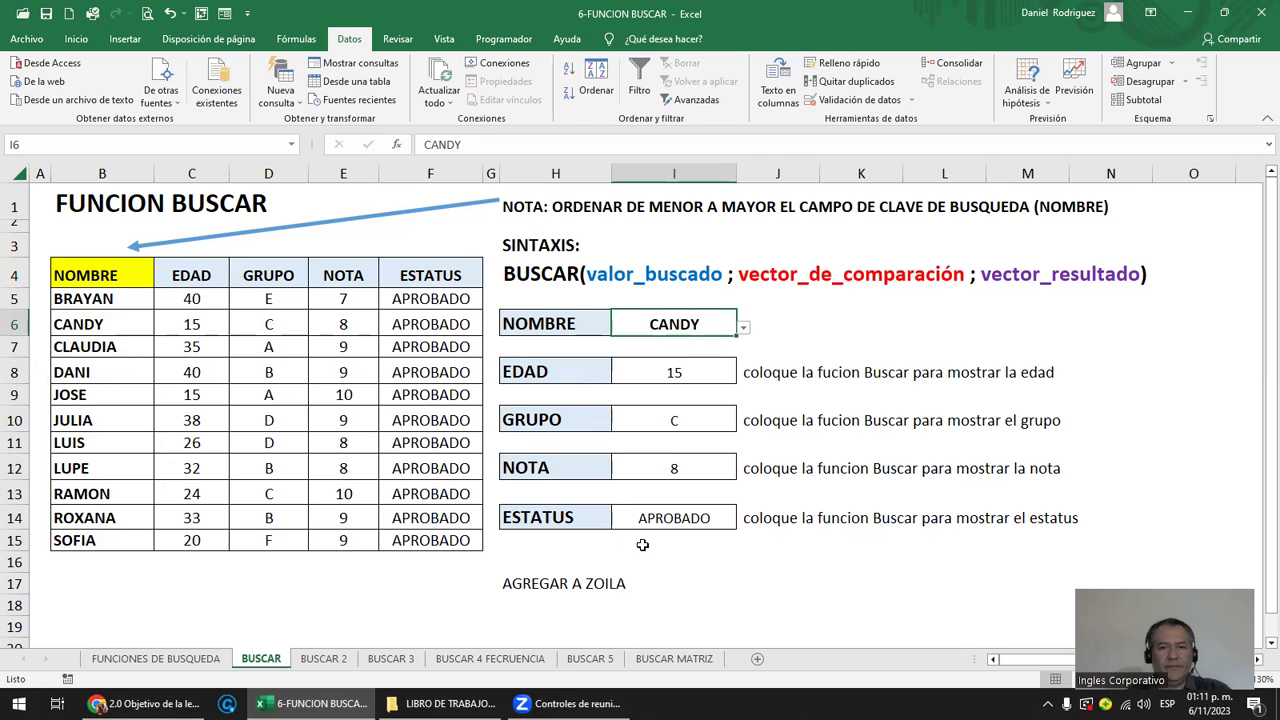
click(192, 325)
text(18)
key(Return)
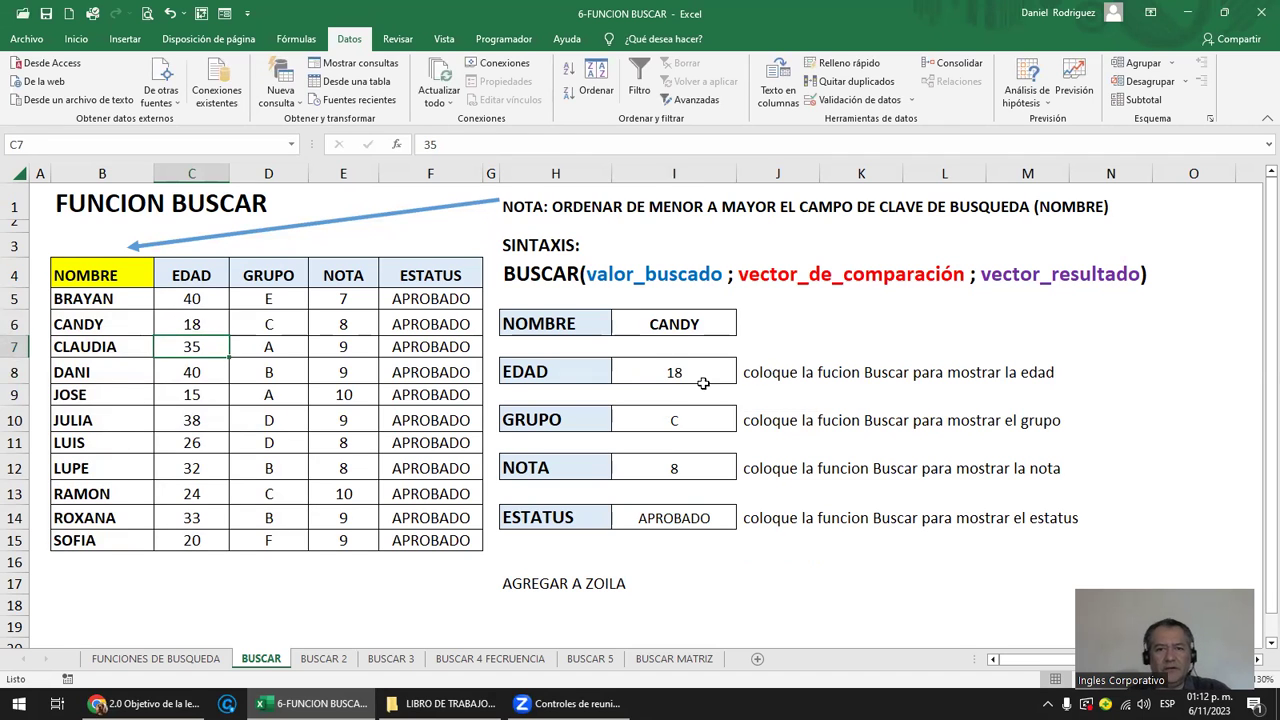
click(677, 374)
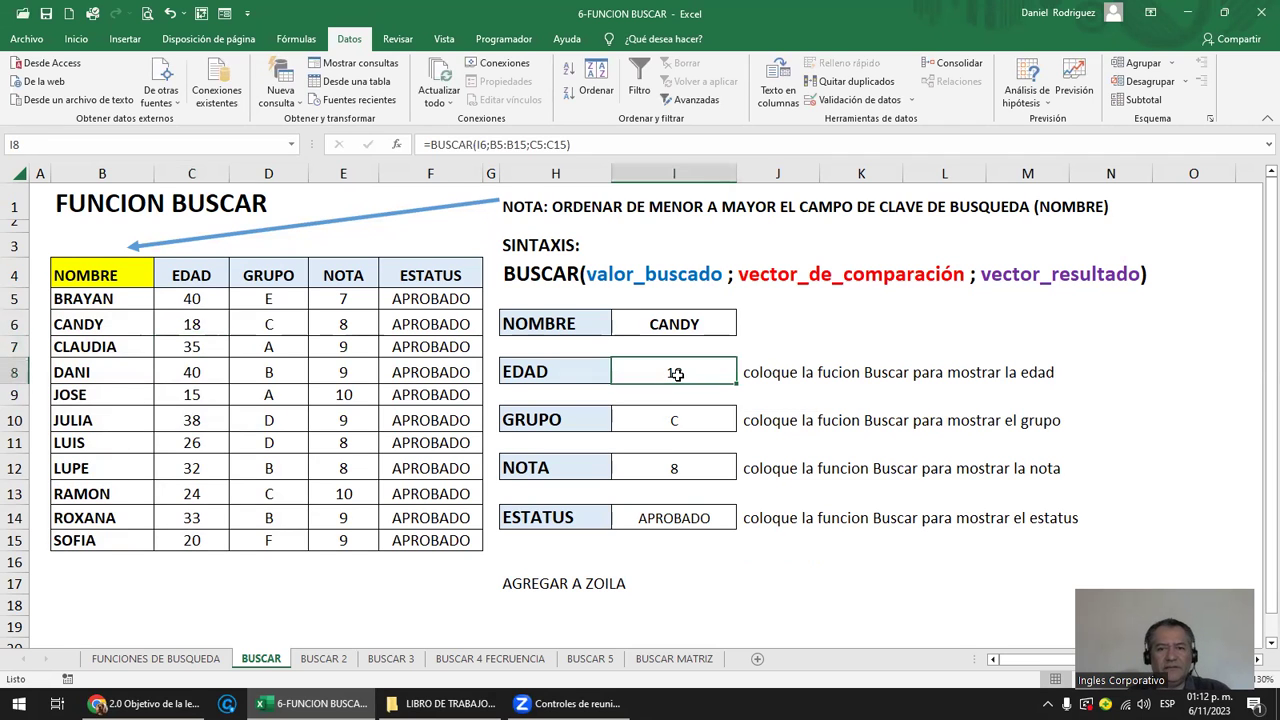
click(679, 321)
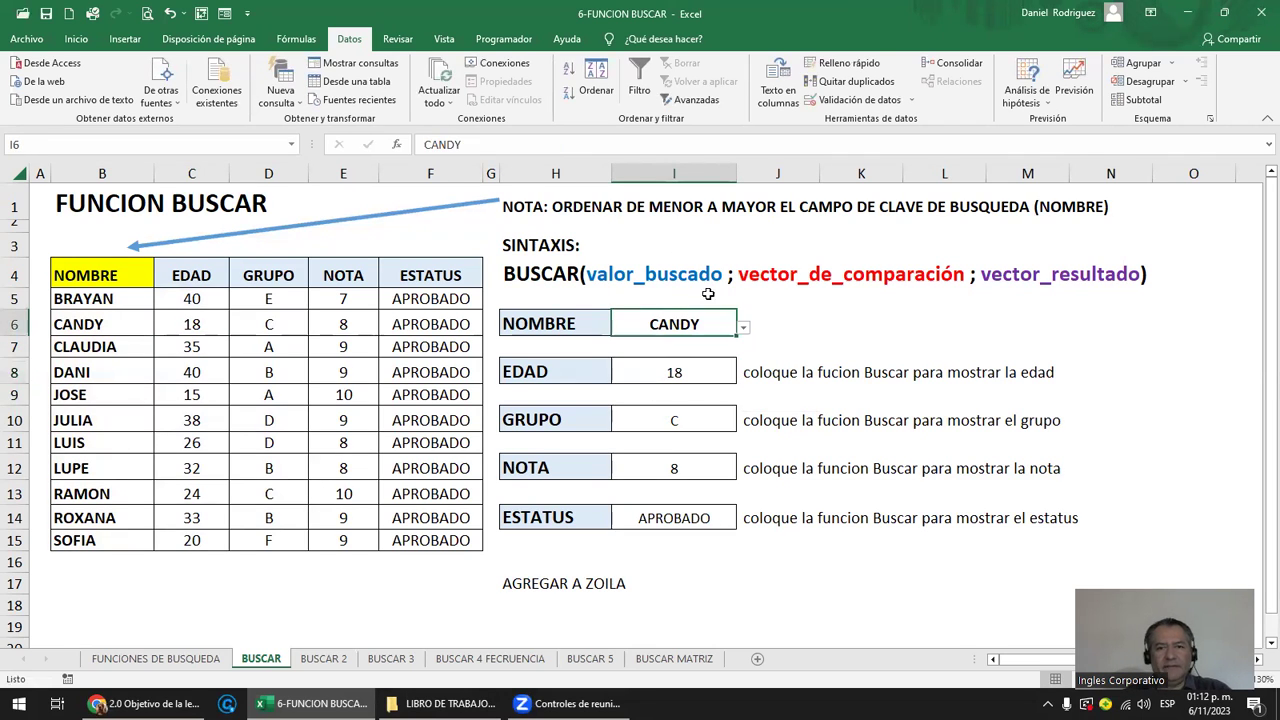
click(698, 371)
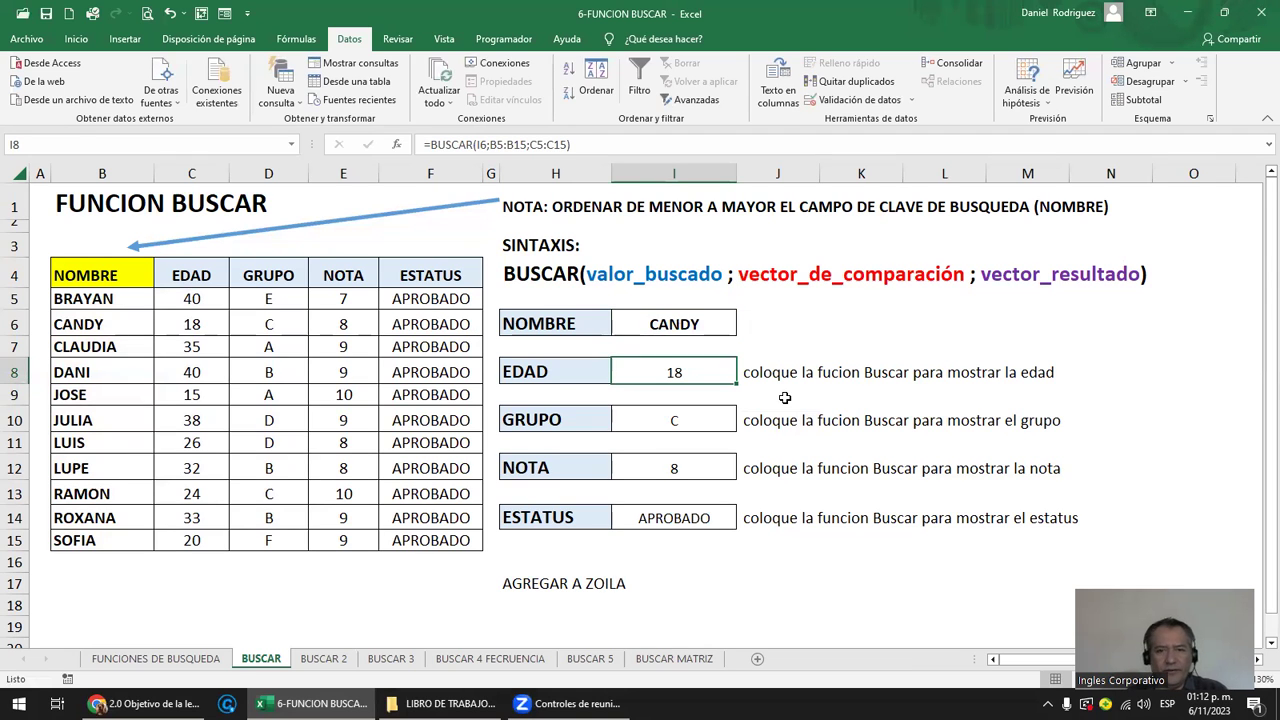
key(F2)
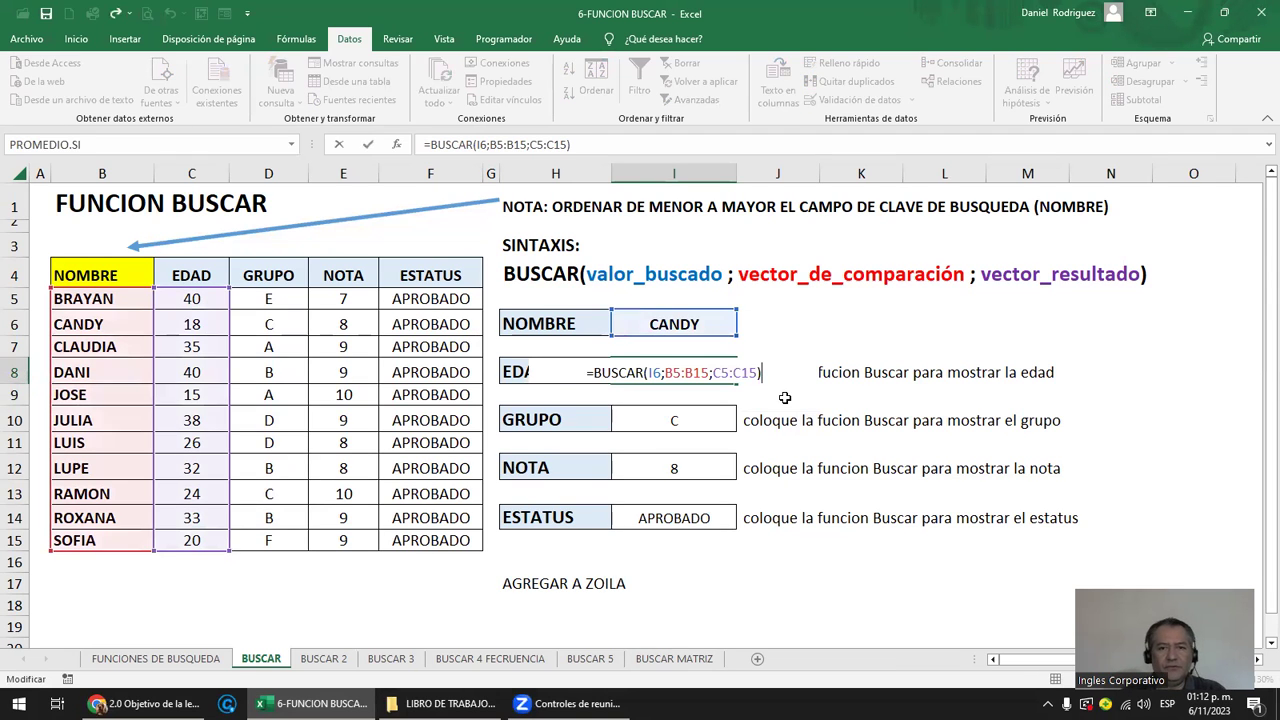
key(Return)
key(Down)
key(F2)
key(Return)
key(Down)
key(F2)
key(Escape)
key(Down)
key(Down)
key(F2)
key(Escape)
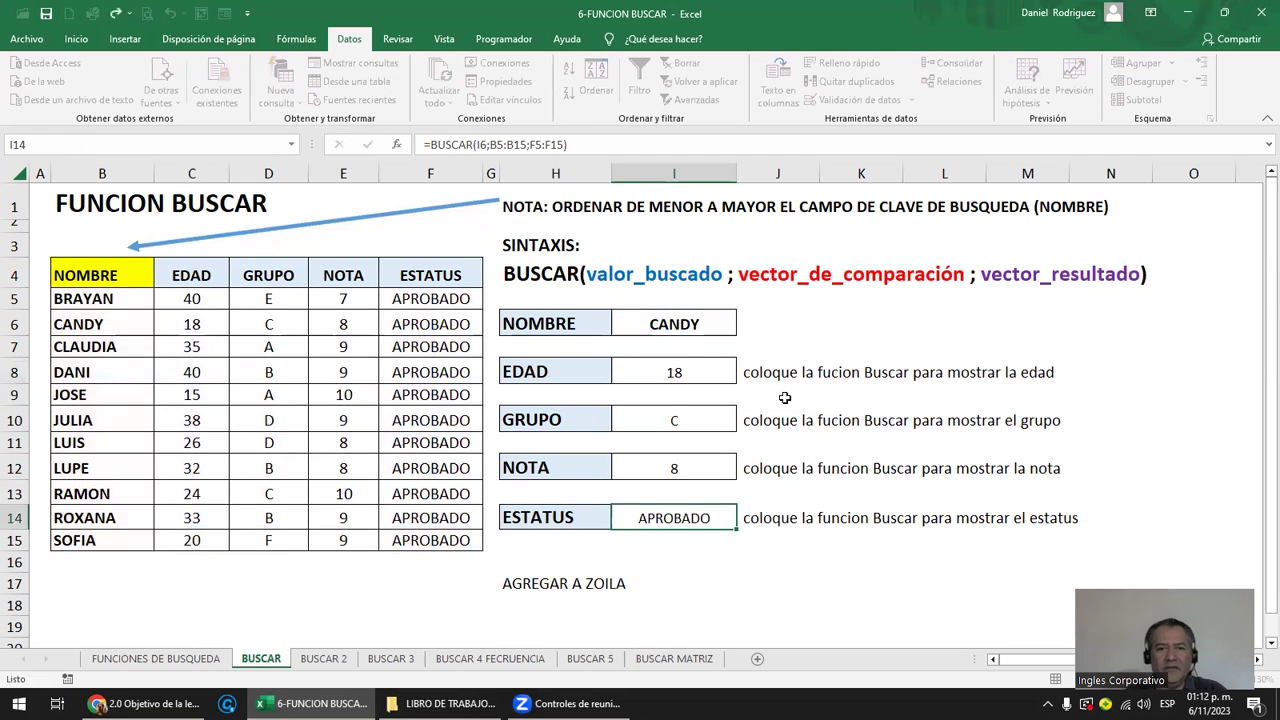
drag(560, 325, 706, 521)
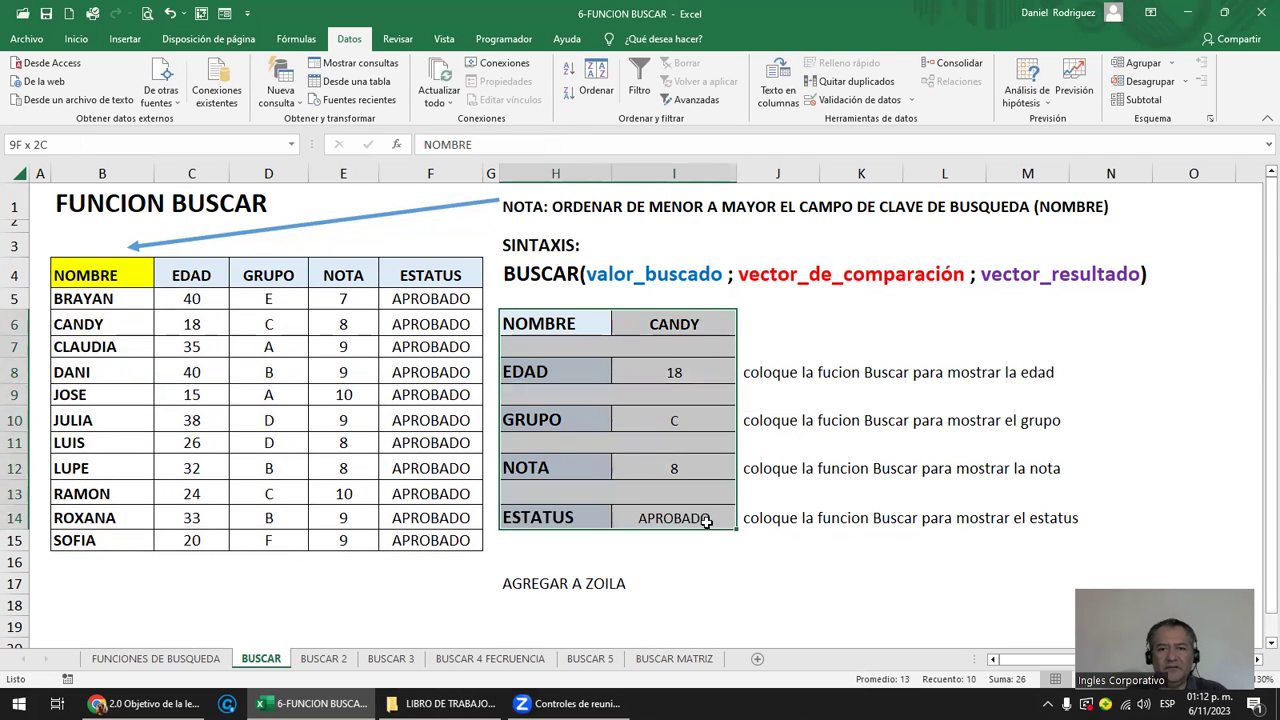
click(667, 323)
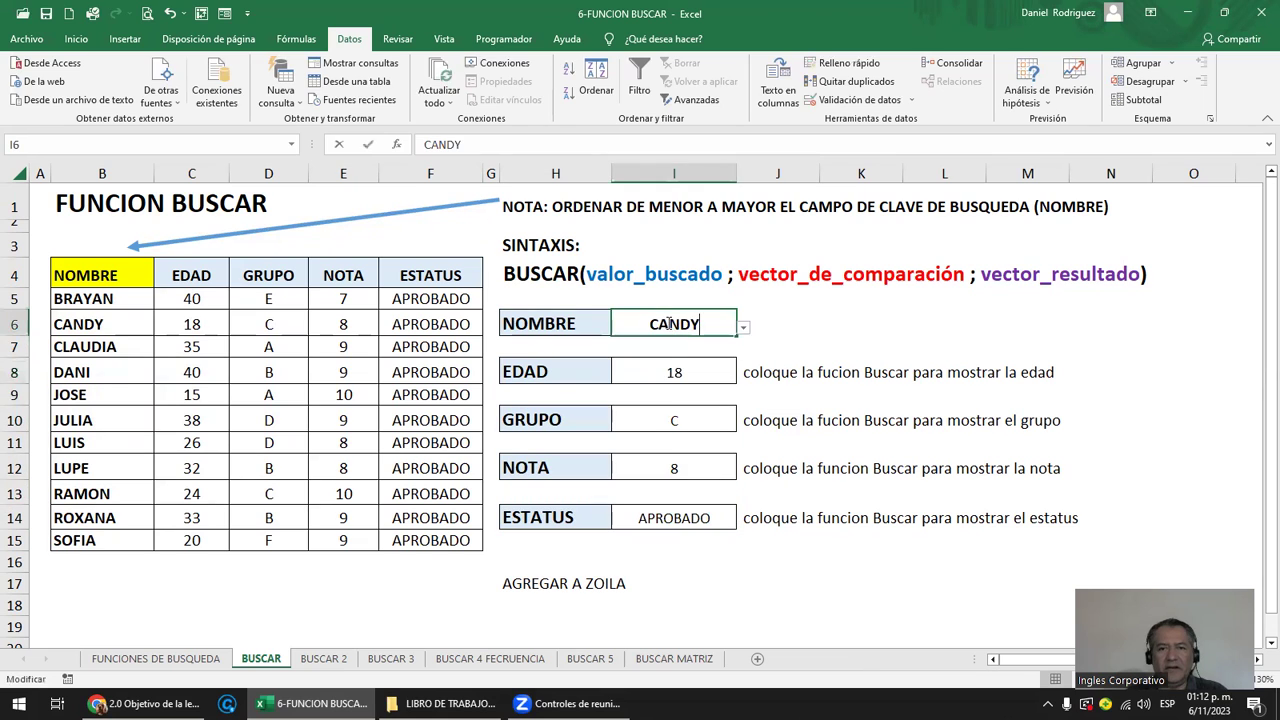
double_click(688, 373)
click(715, 325)
Pick RAMON from the I6 name list and compare the panel with his grade in the table.
click(743, 328)
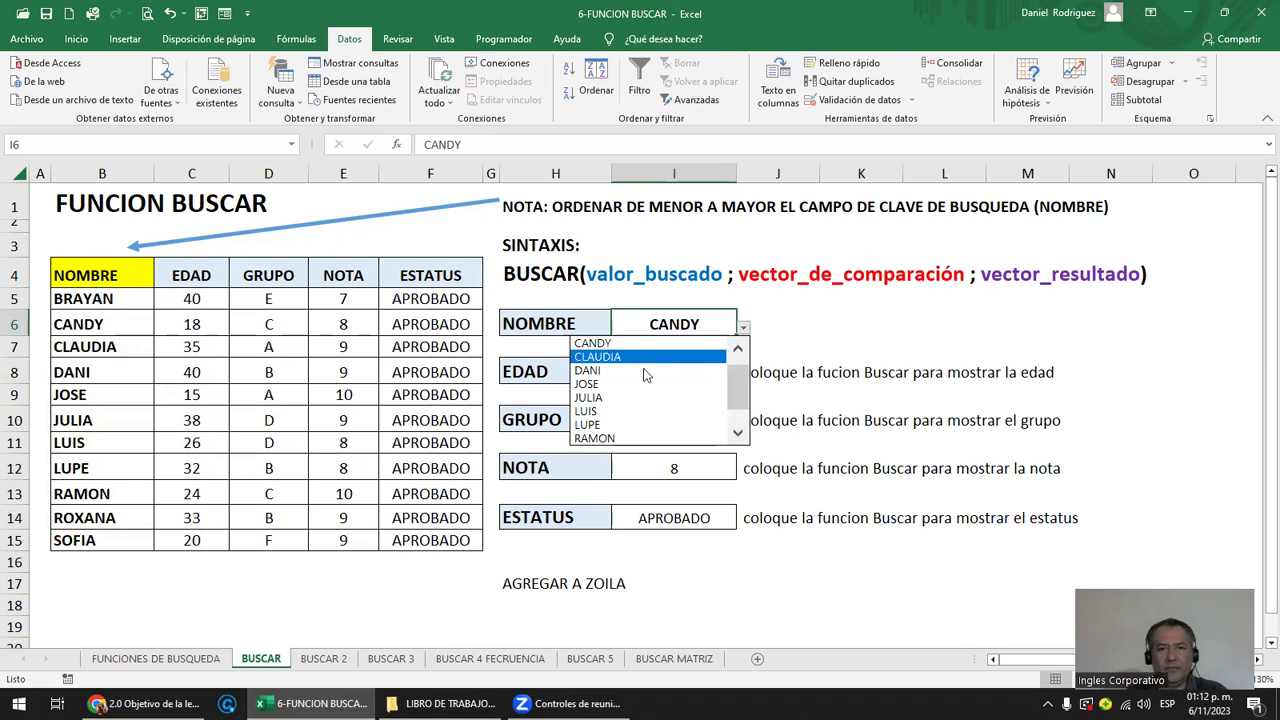
click(599, 437)
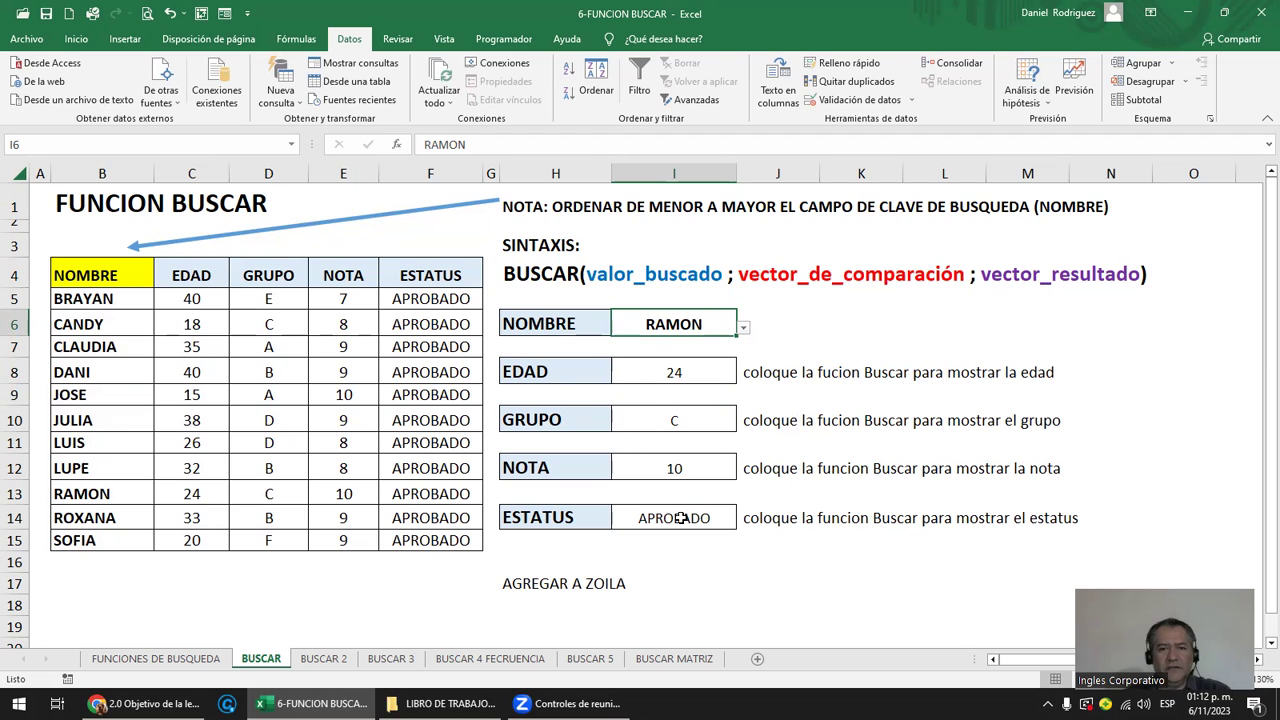
click(340, 487)
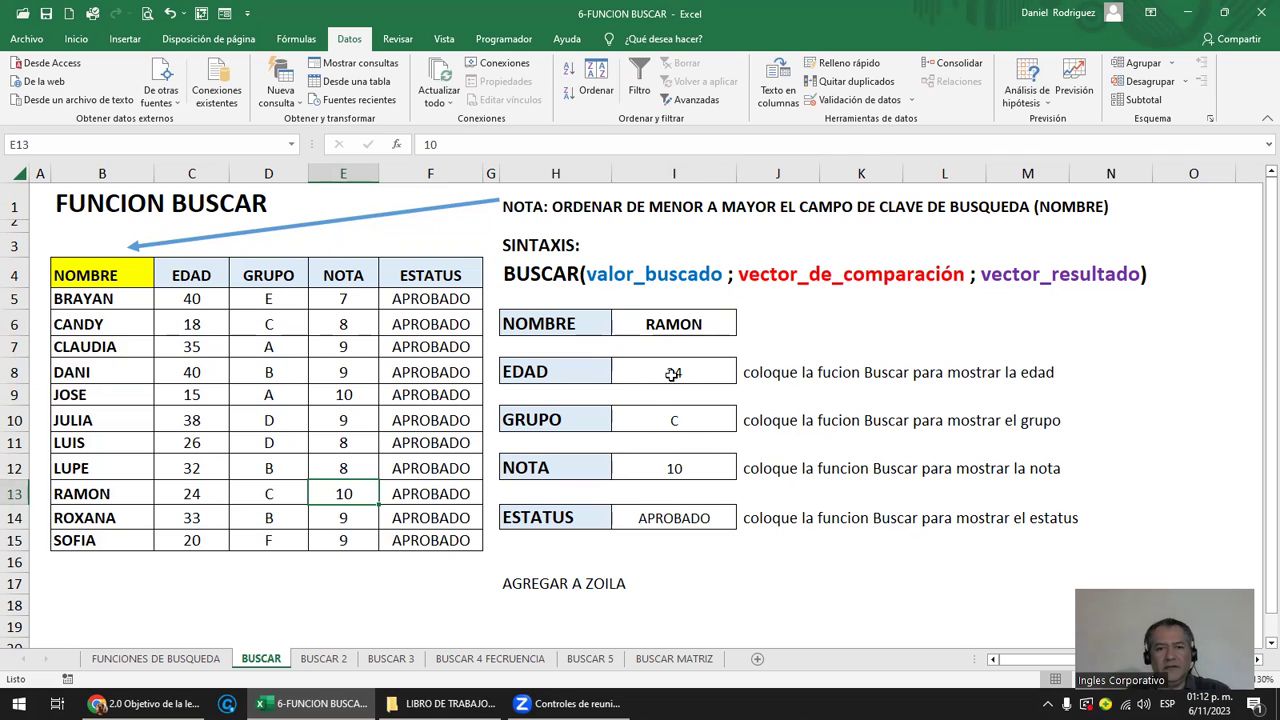
click(534, 578)
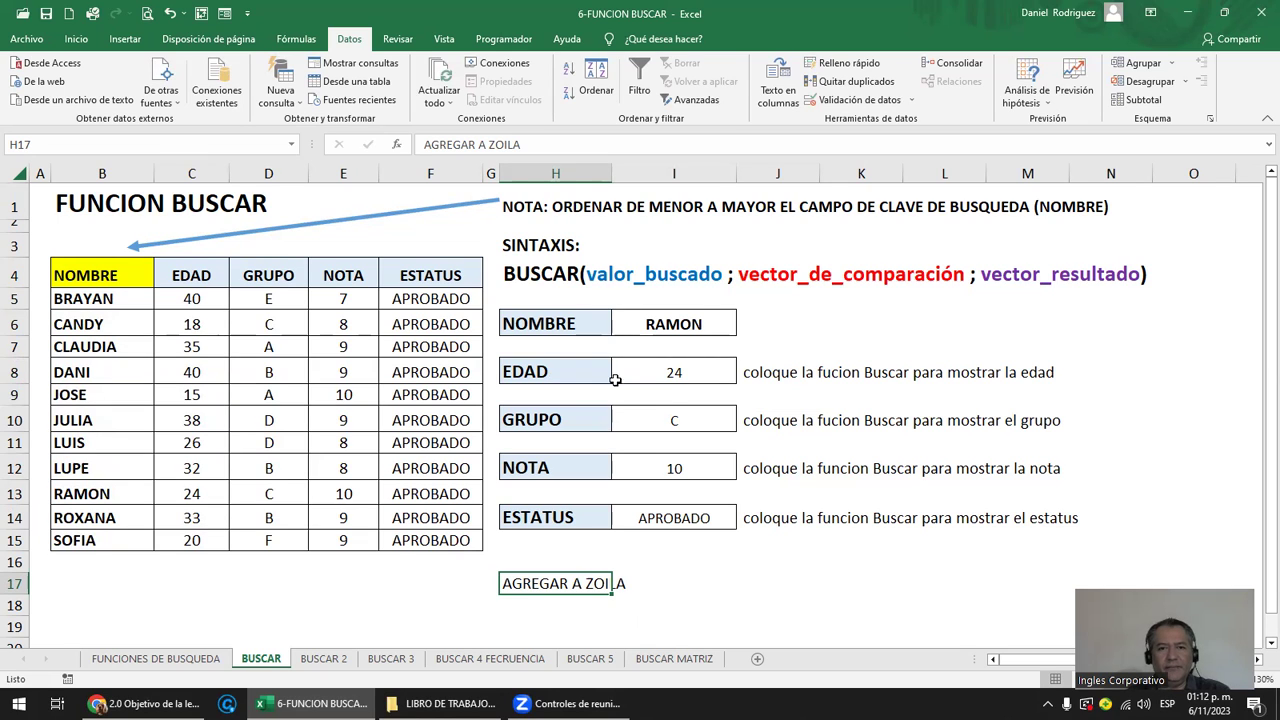
Widen the panel's label column H and result column I.
drag(612, 174, 639, 174)
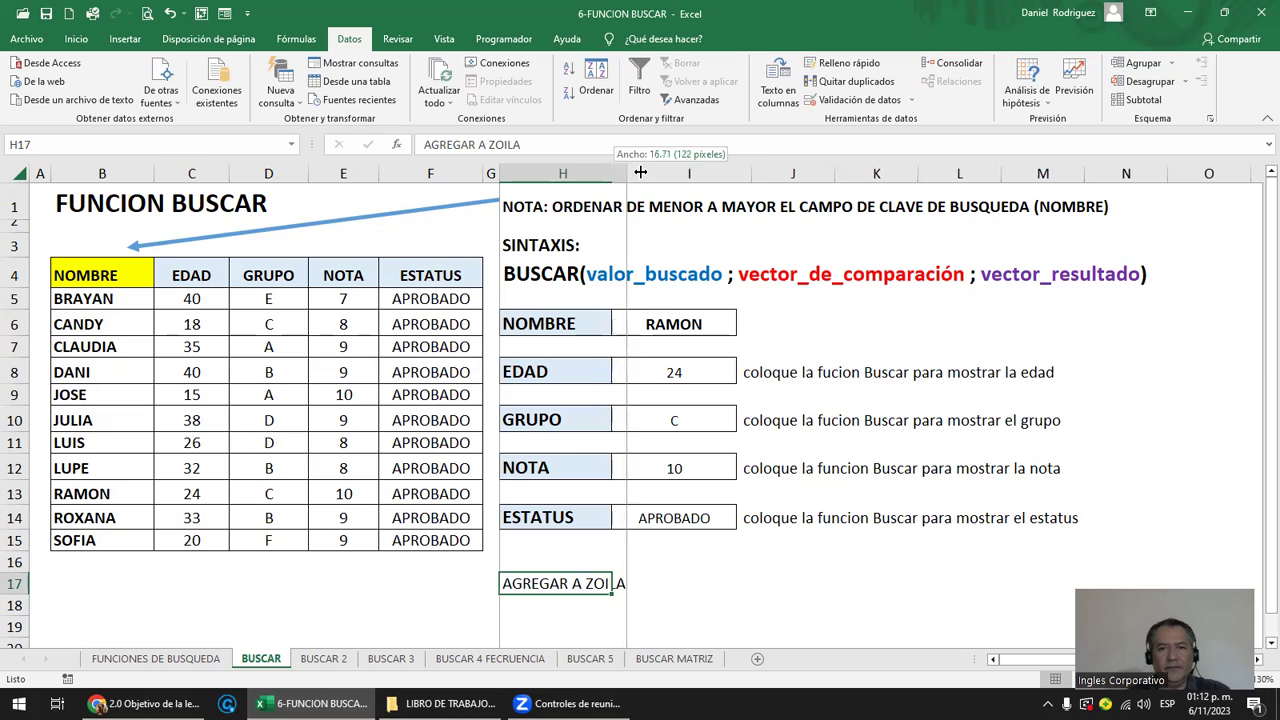
drag(764, 174, 797, 174)
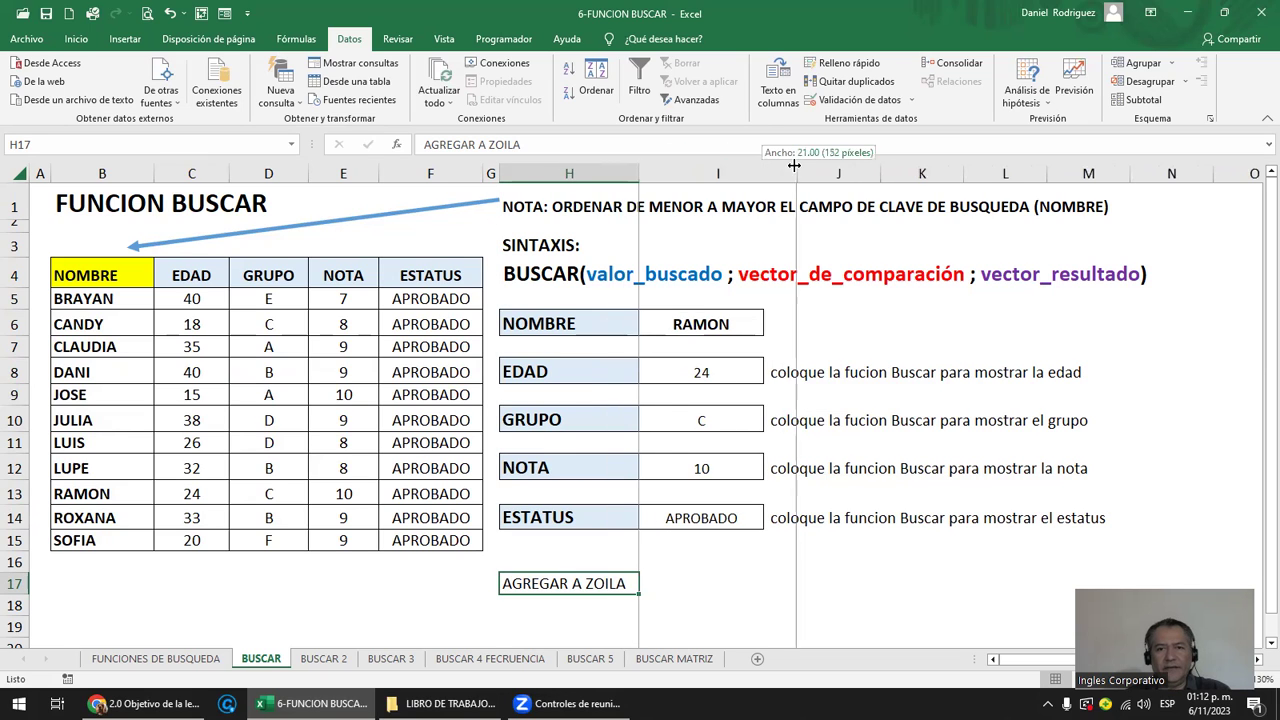
click(705, 329)
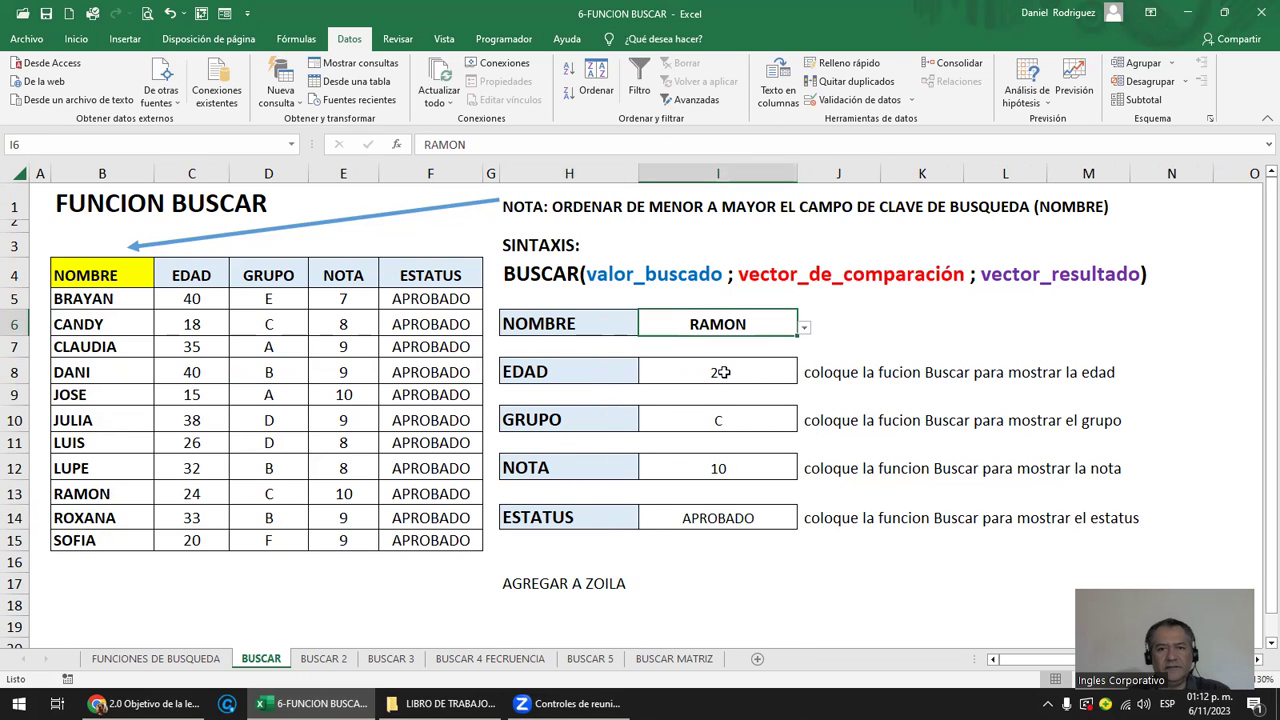
click(104, 270)
click(101, 173)
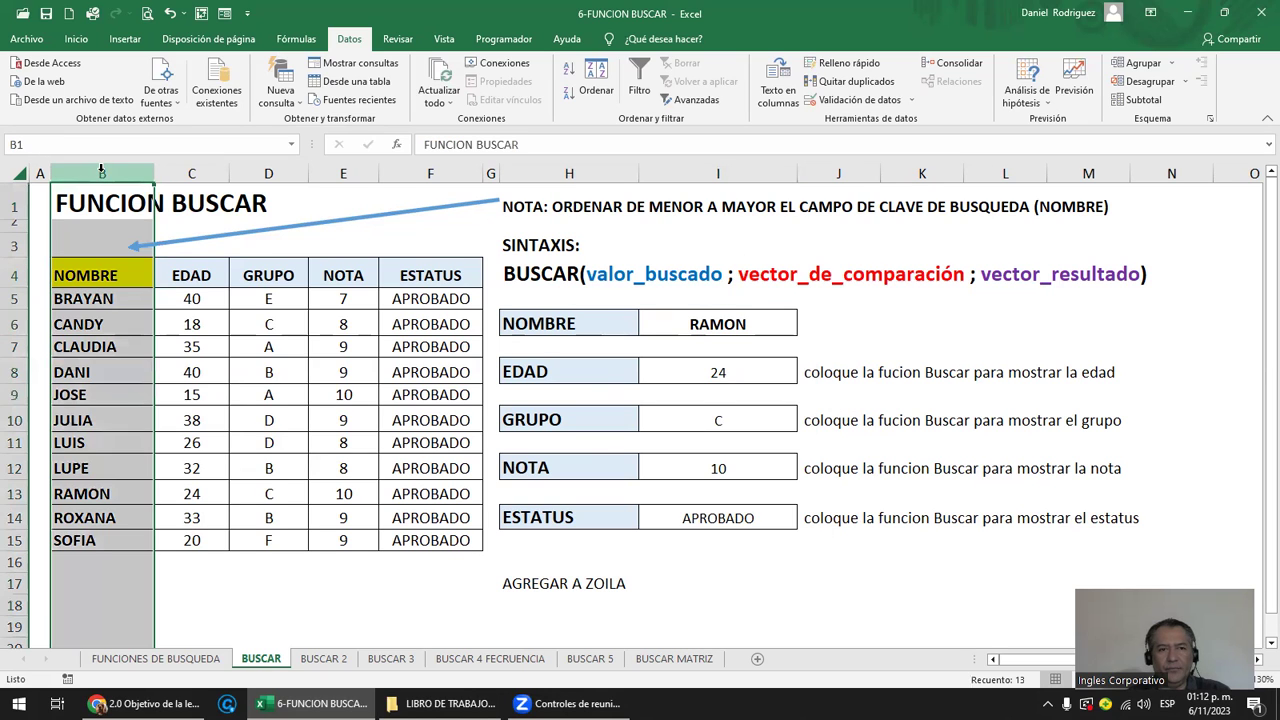
click(77, 275)
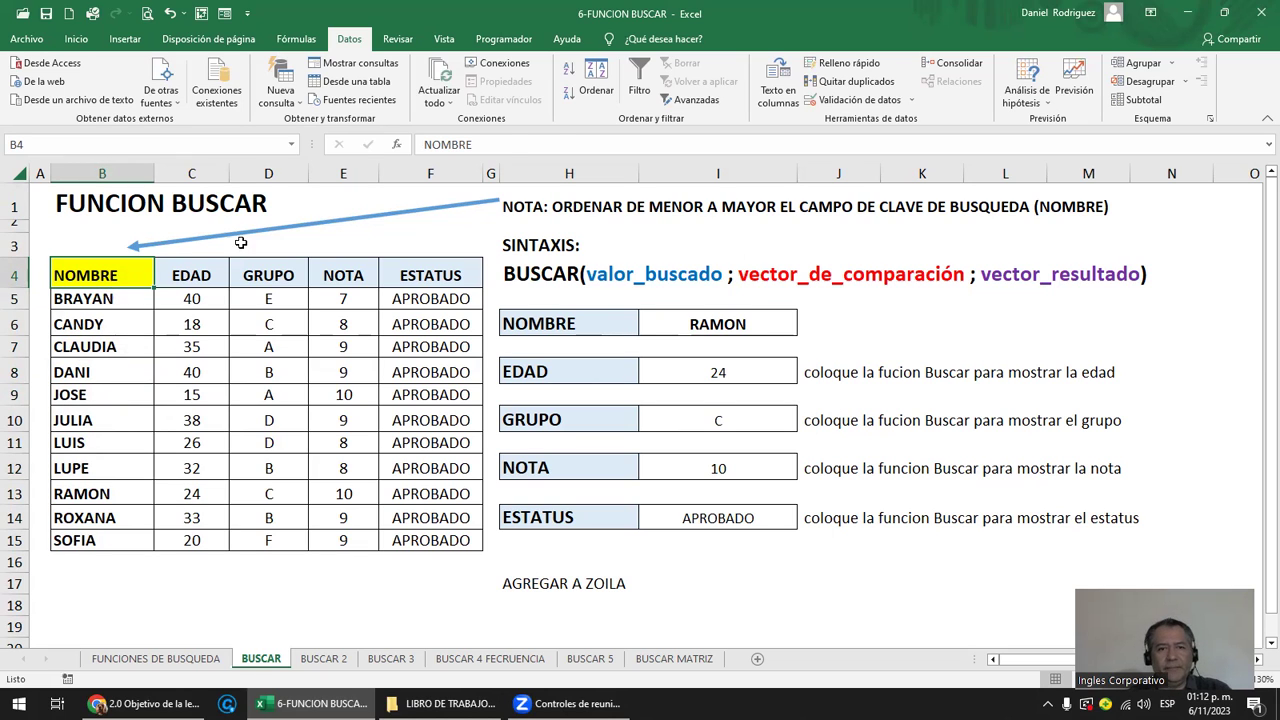
click(569, 92)
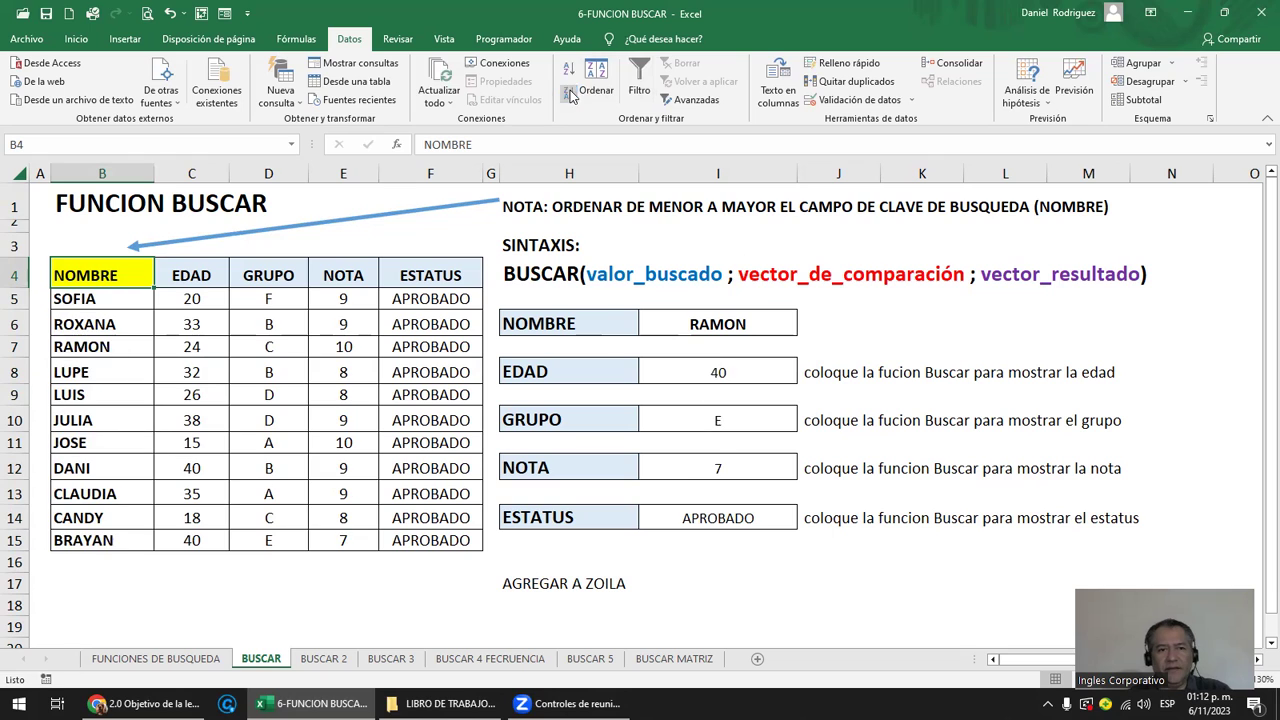
click(751, 323)
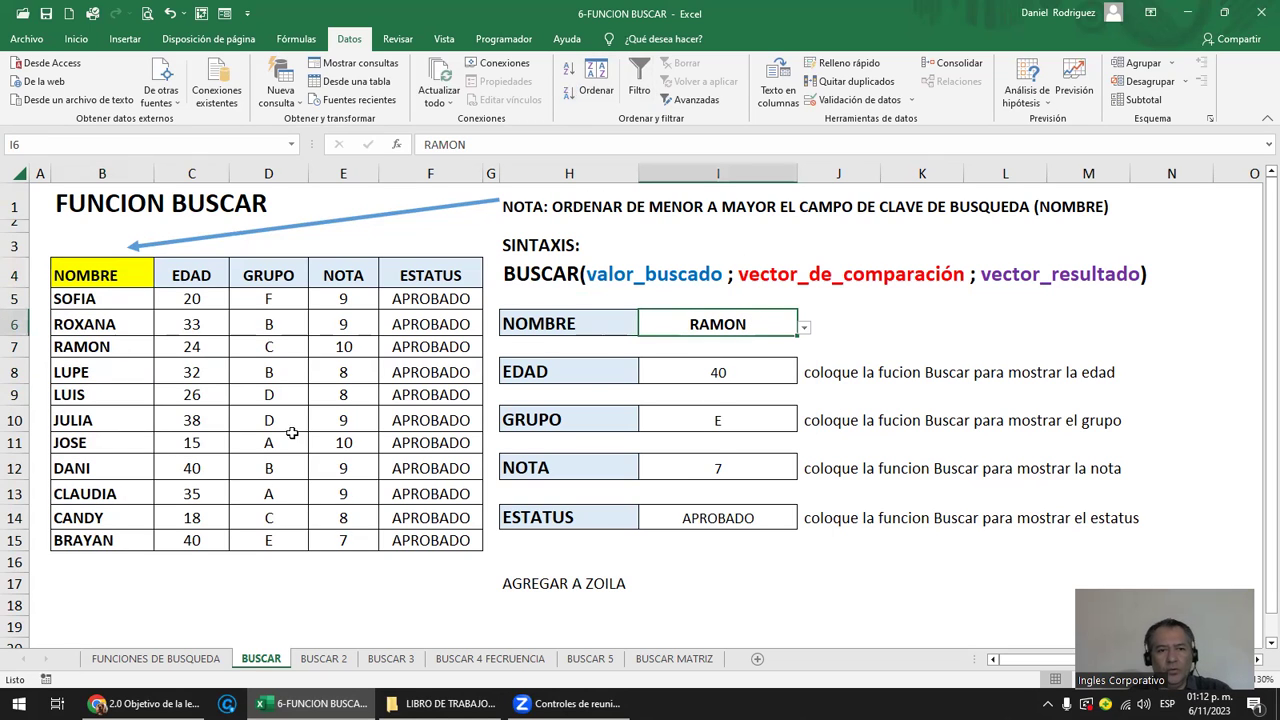
drag(95, 346, 446, 346)
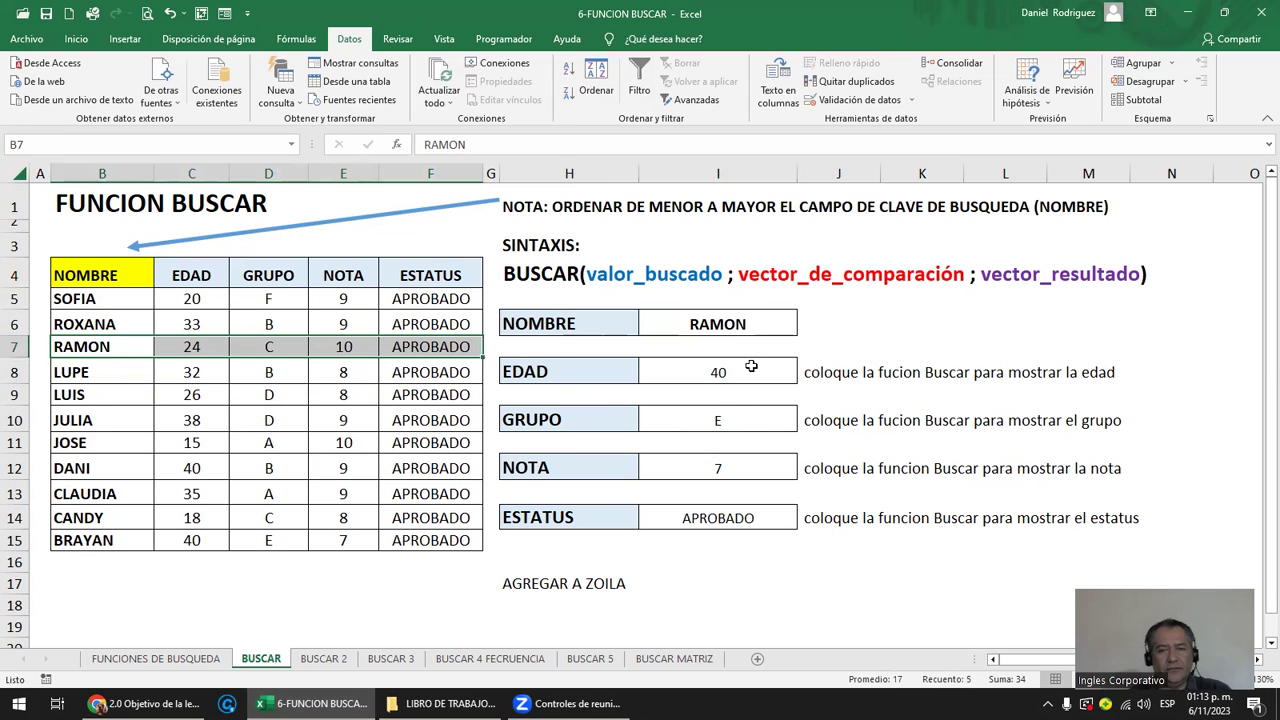
drag(751, 366, 752, 520)
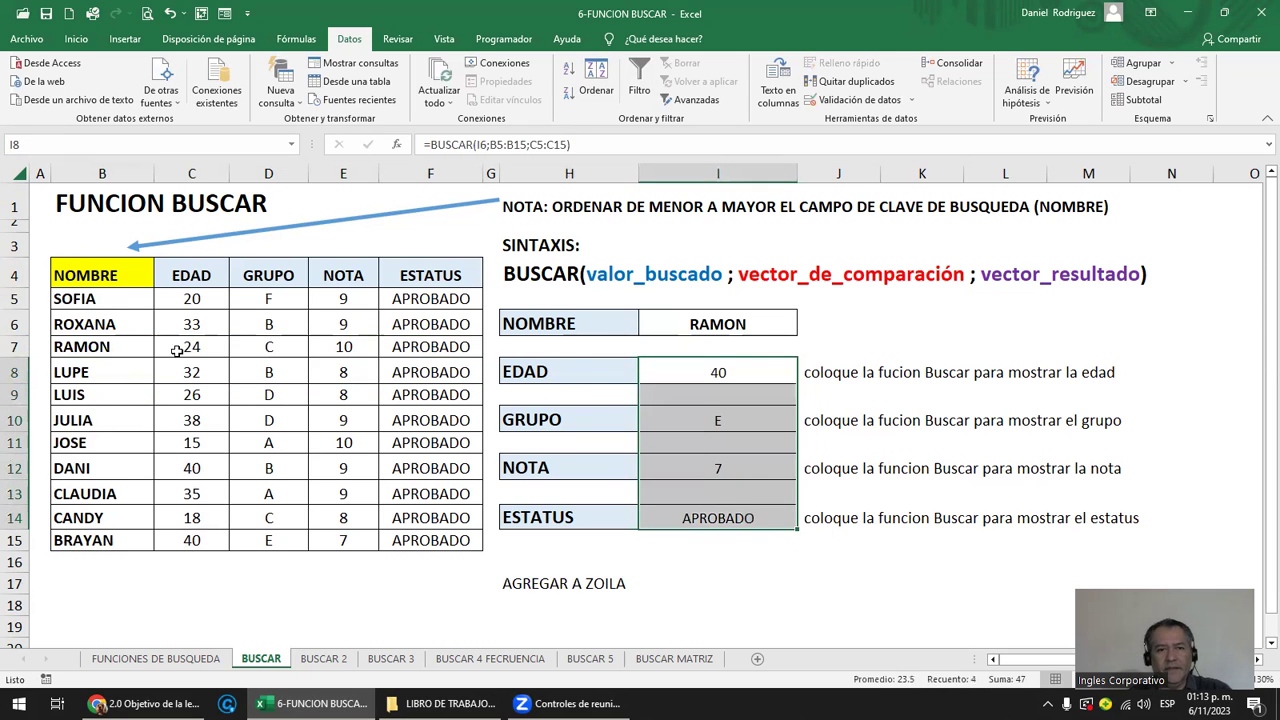
drag(111, 298, 414, 531)
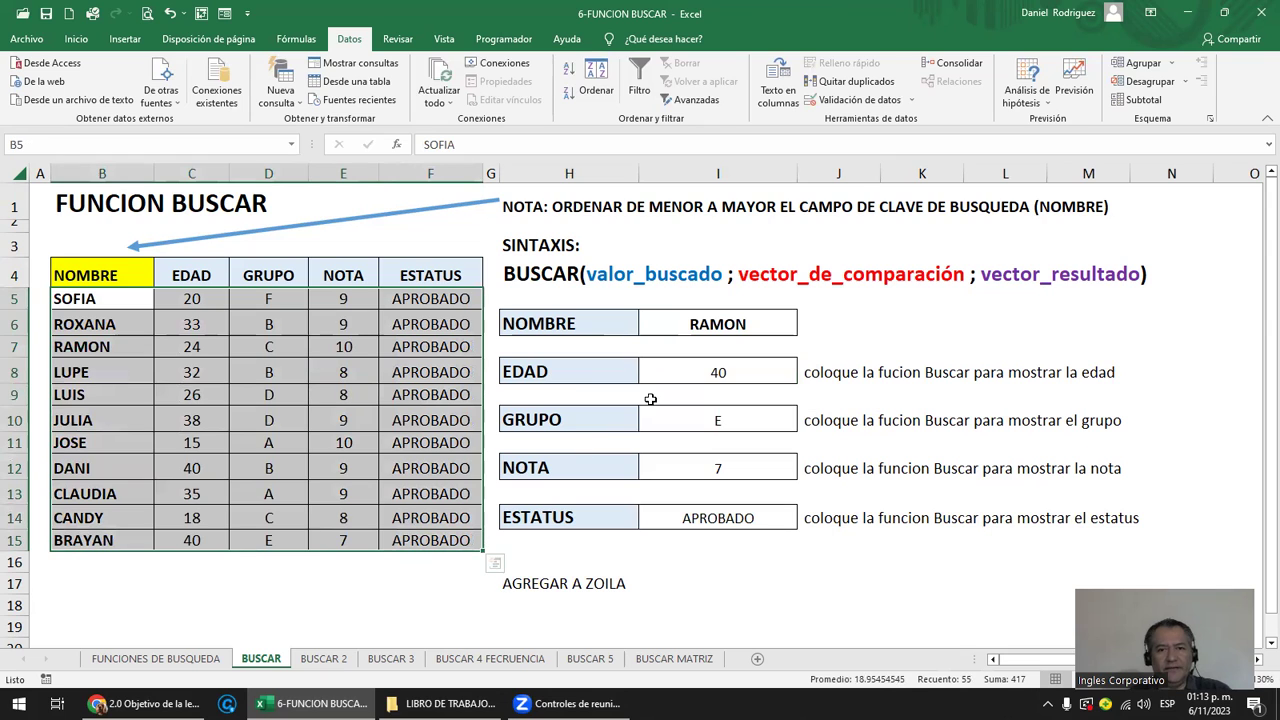
click(91, 275)
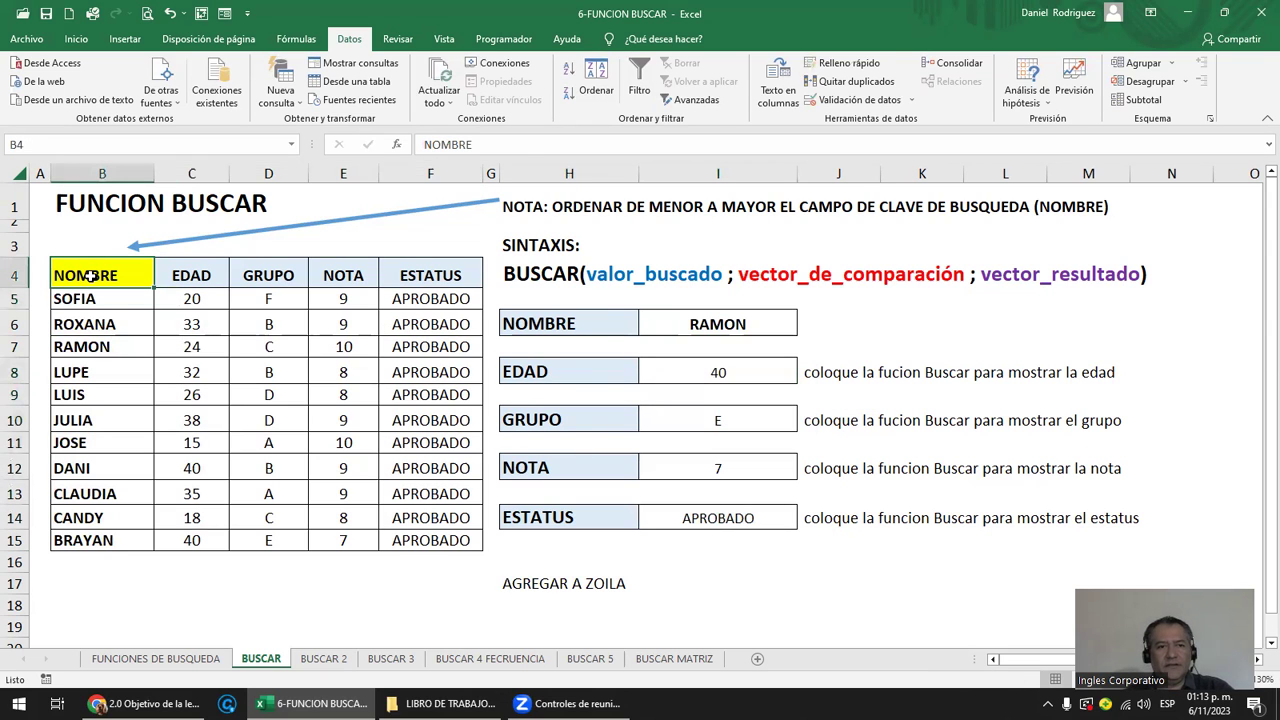
click(569, 68)
click(688, 335)
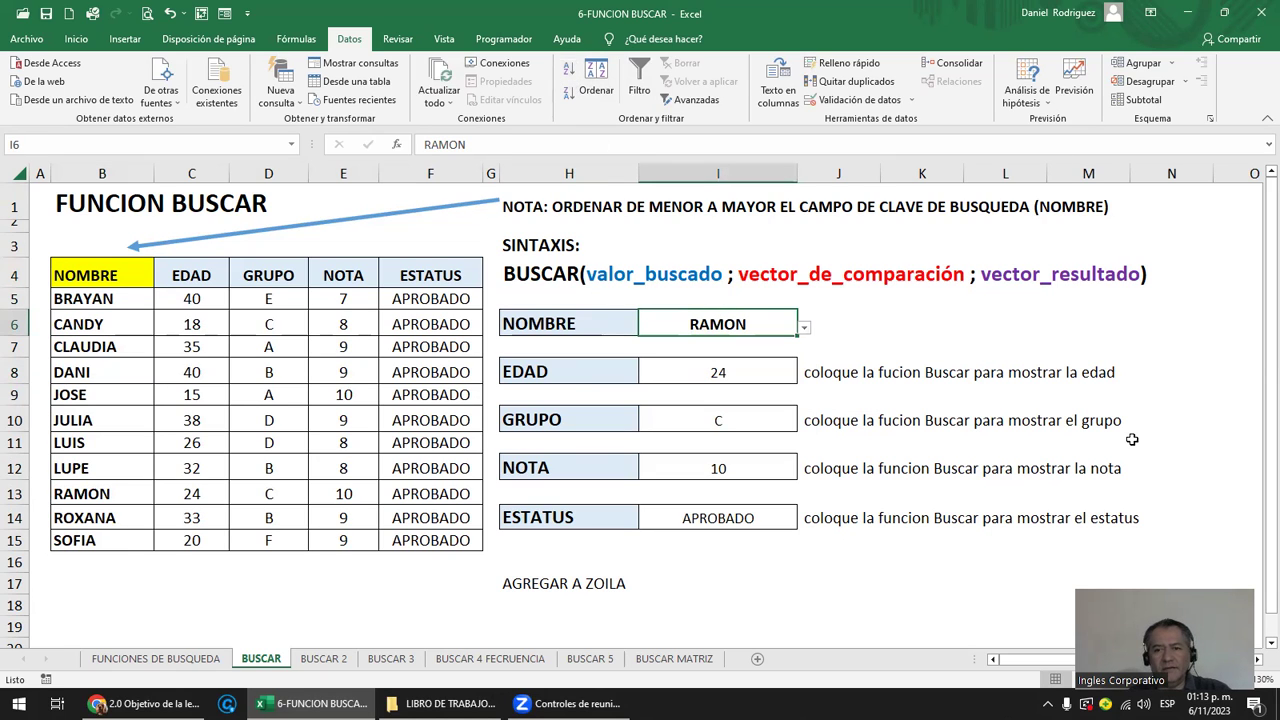
click(862, 82)
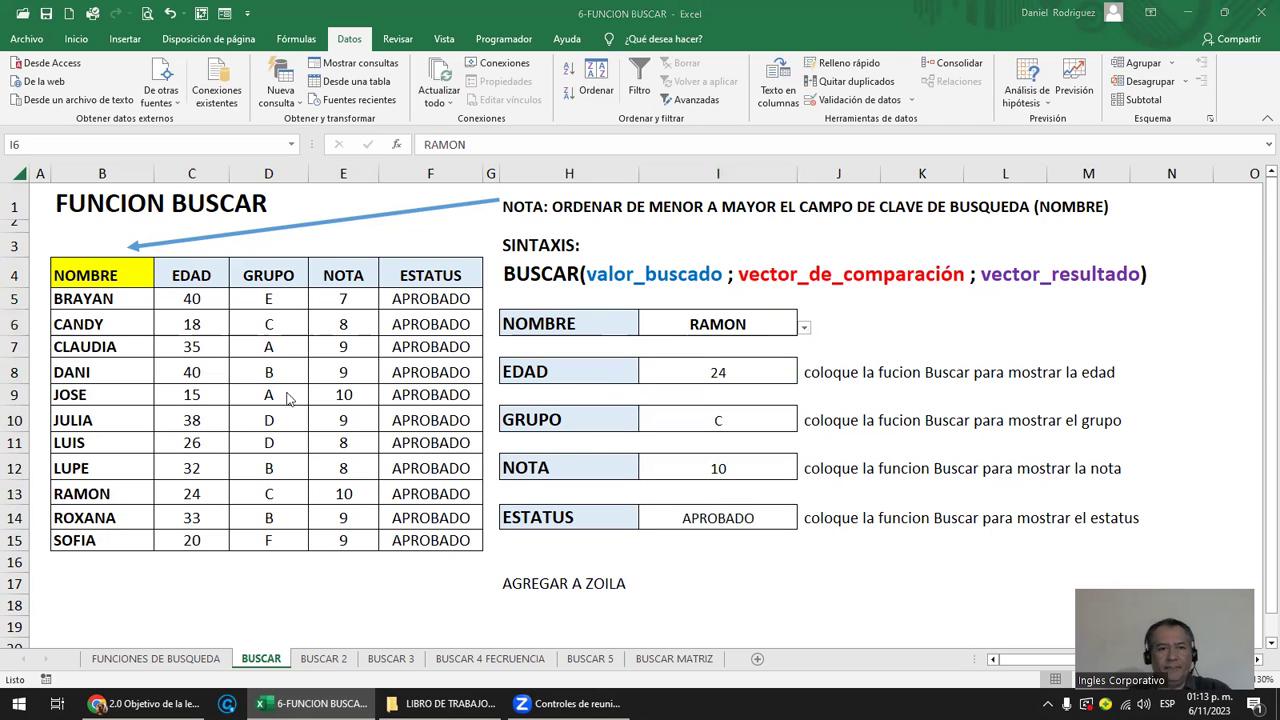
click(100, 278)
click(90, 174)
drag(215, 174, 440, 174)
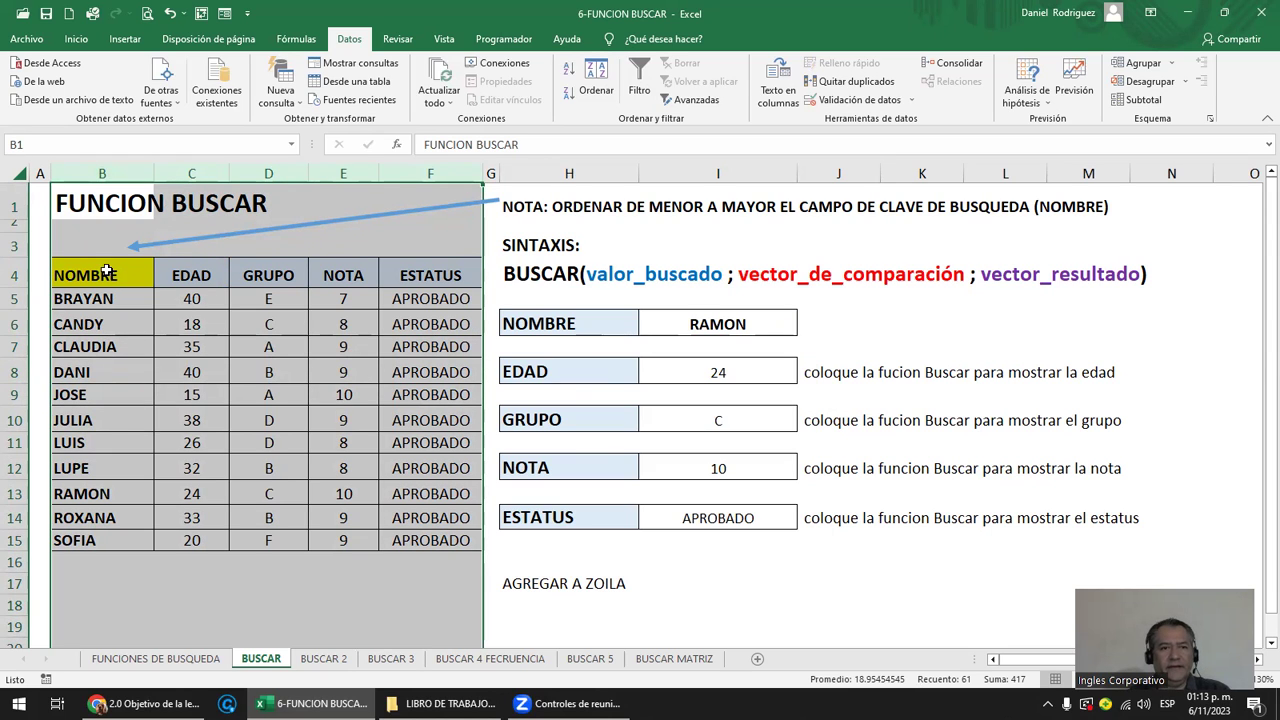
drag(108, 170, 473, 170)
click(88, 276)
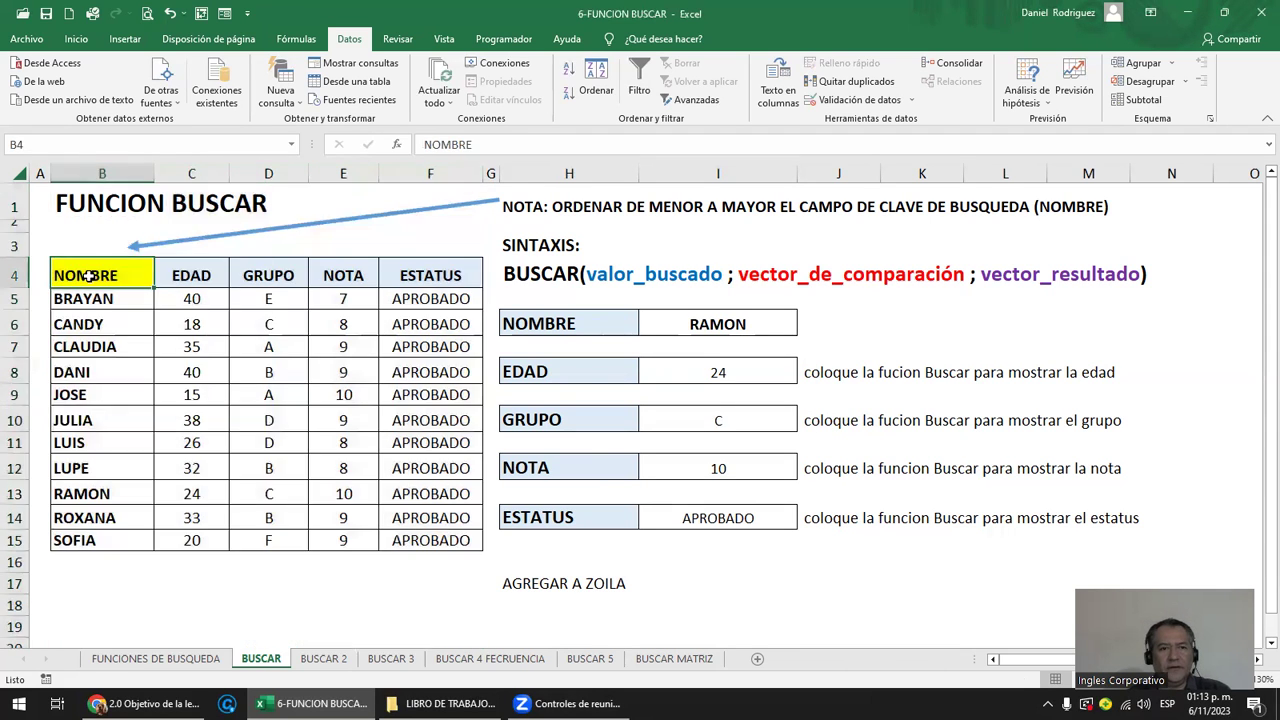
click(90, 167)
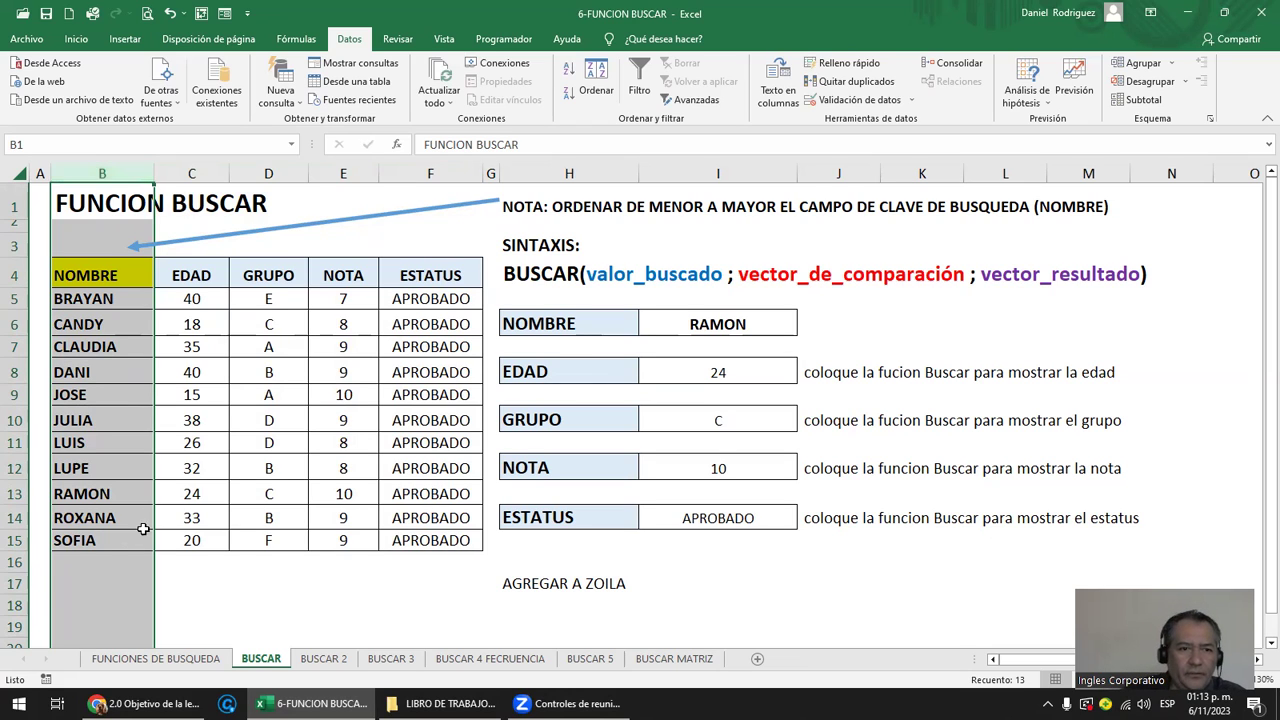
click(100, 583)
key(Up)
key(Up)
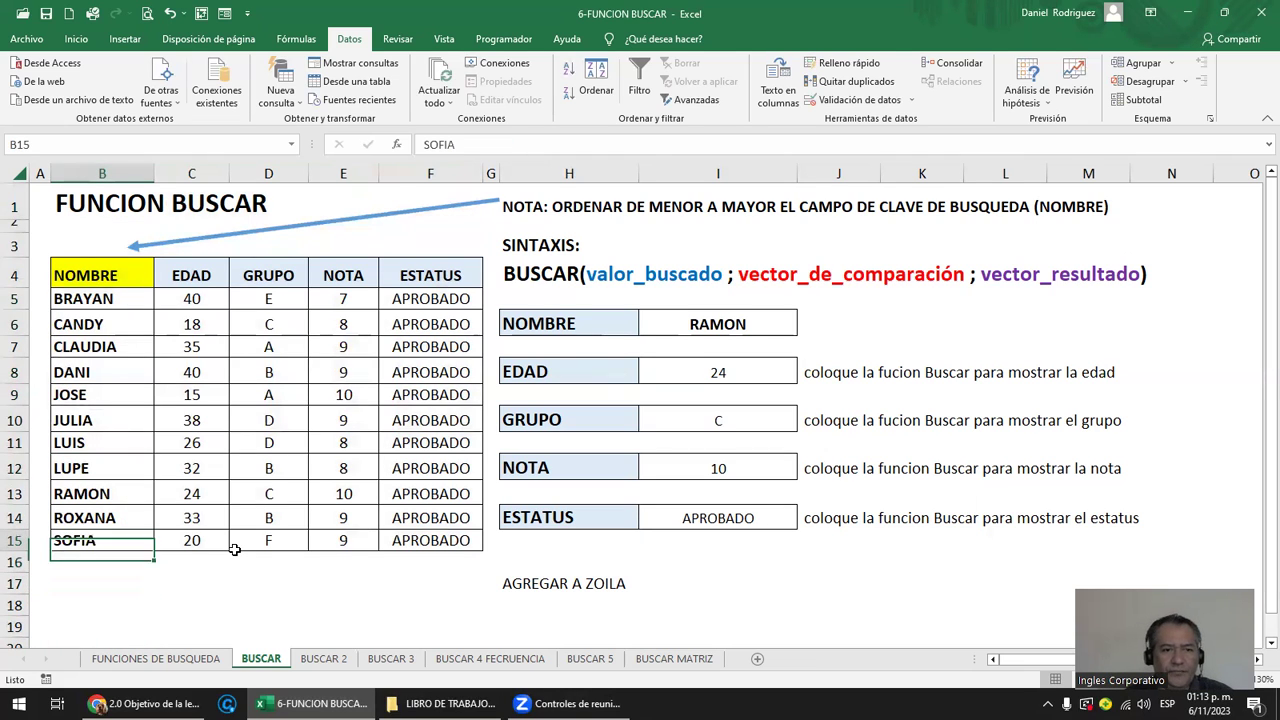
click(106, 303)
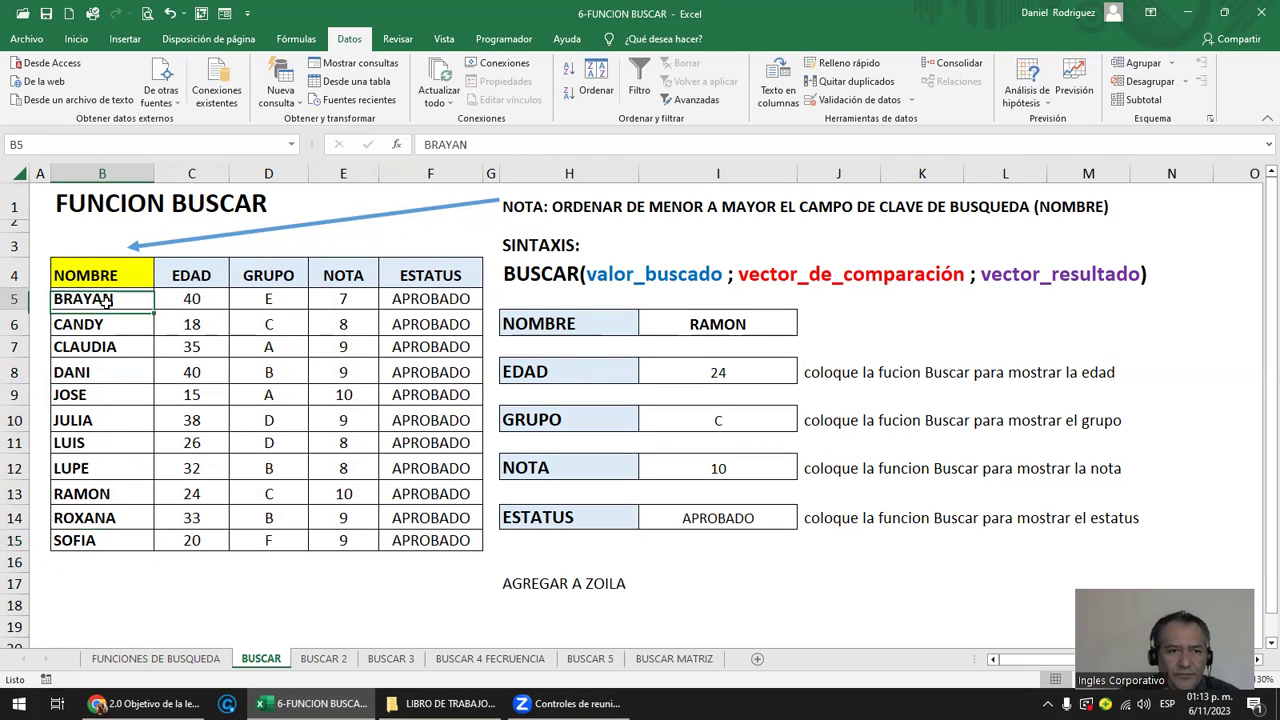
drag(207, 282, 443, 538)
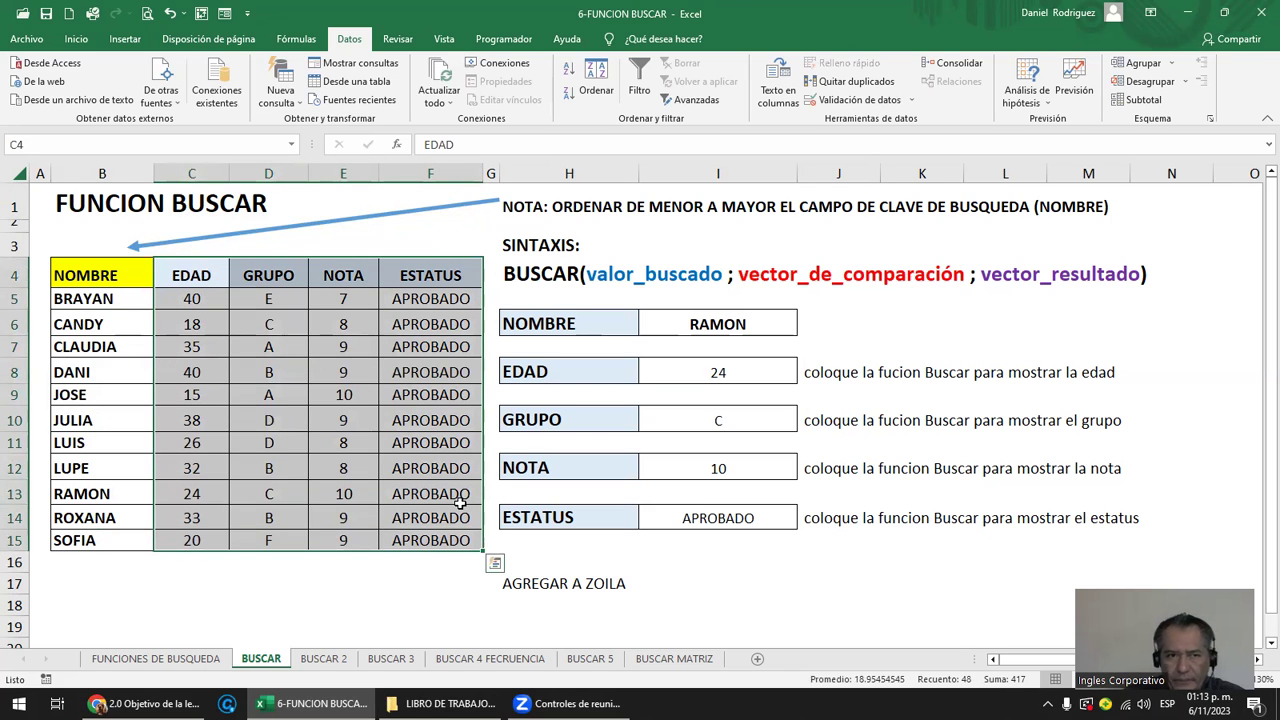
click(105, 200)
click(111, 295)
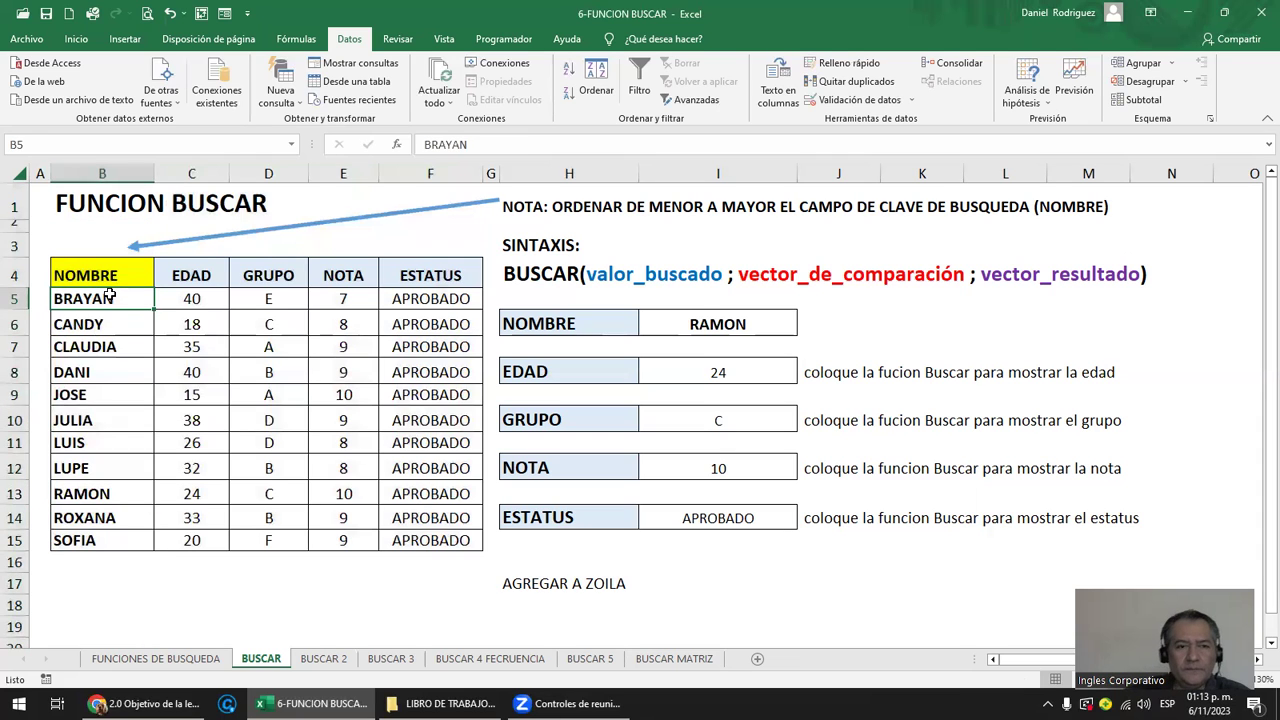
click(87, 173)
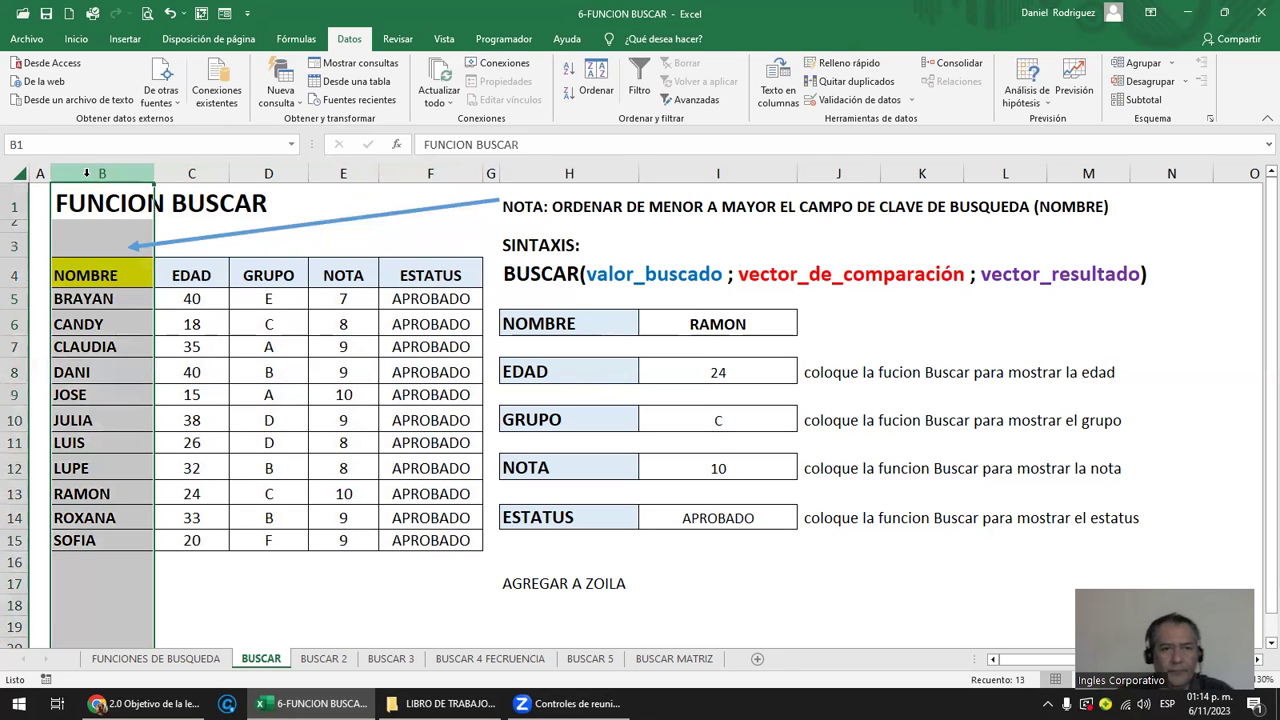
click(274, 278)
click(276, 172)
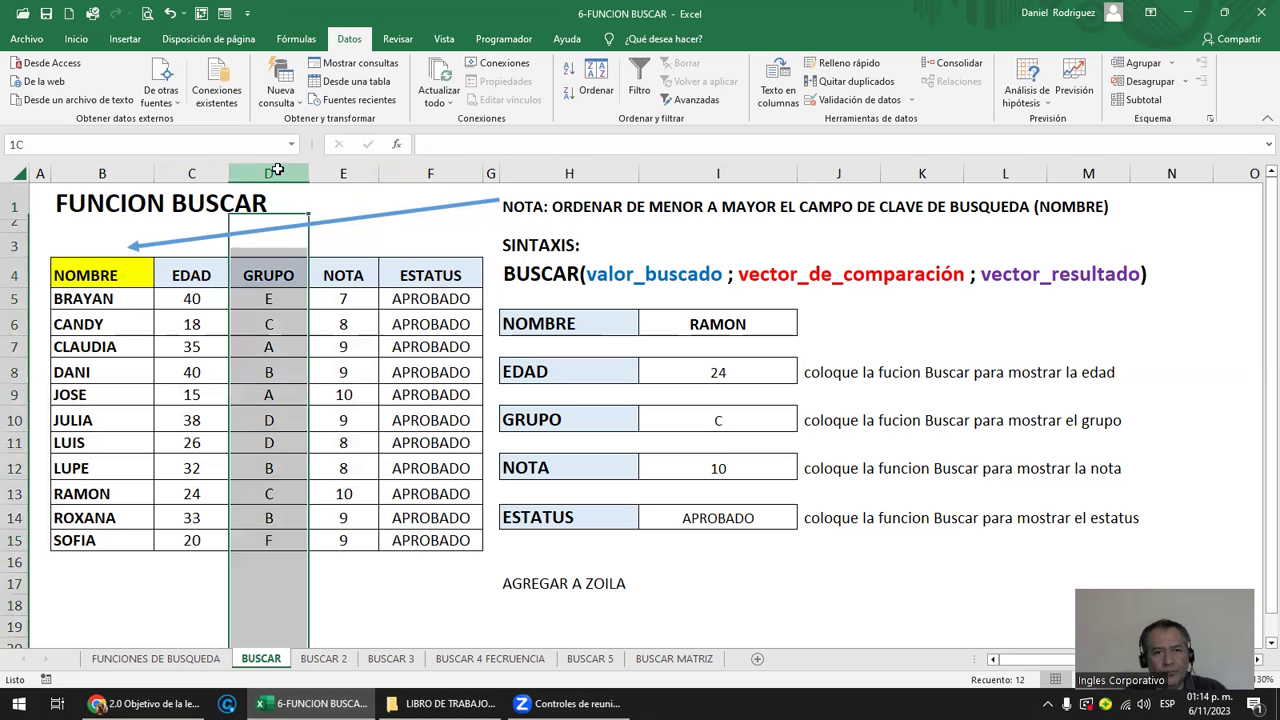
drag(268, 299, 268, 324)
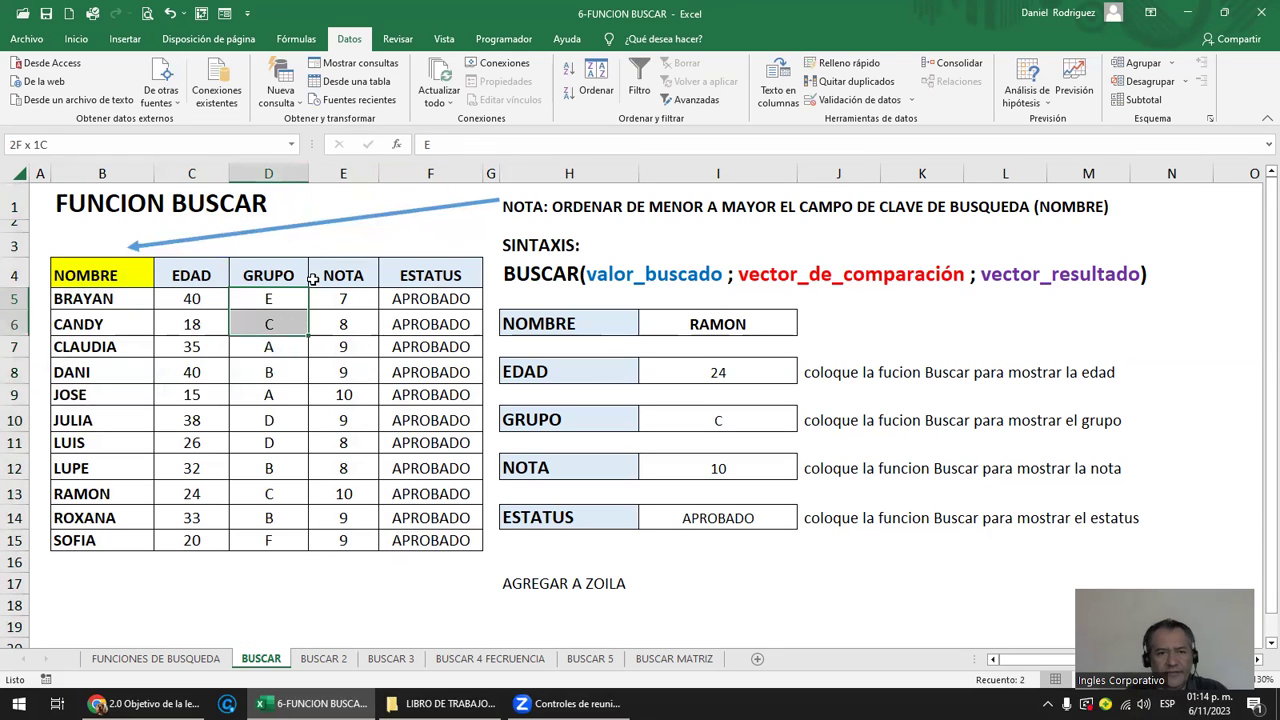
key(shift+Down)
key(shift+Down)
key(shift+Down)
key(shift+Down)
key(shift+Down)
key(shift+Down)
key(shift+Down)
key(shift+Down)
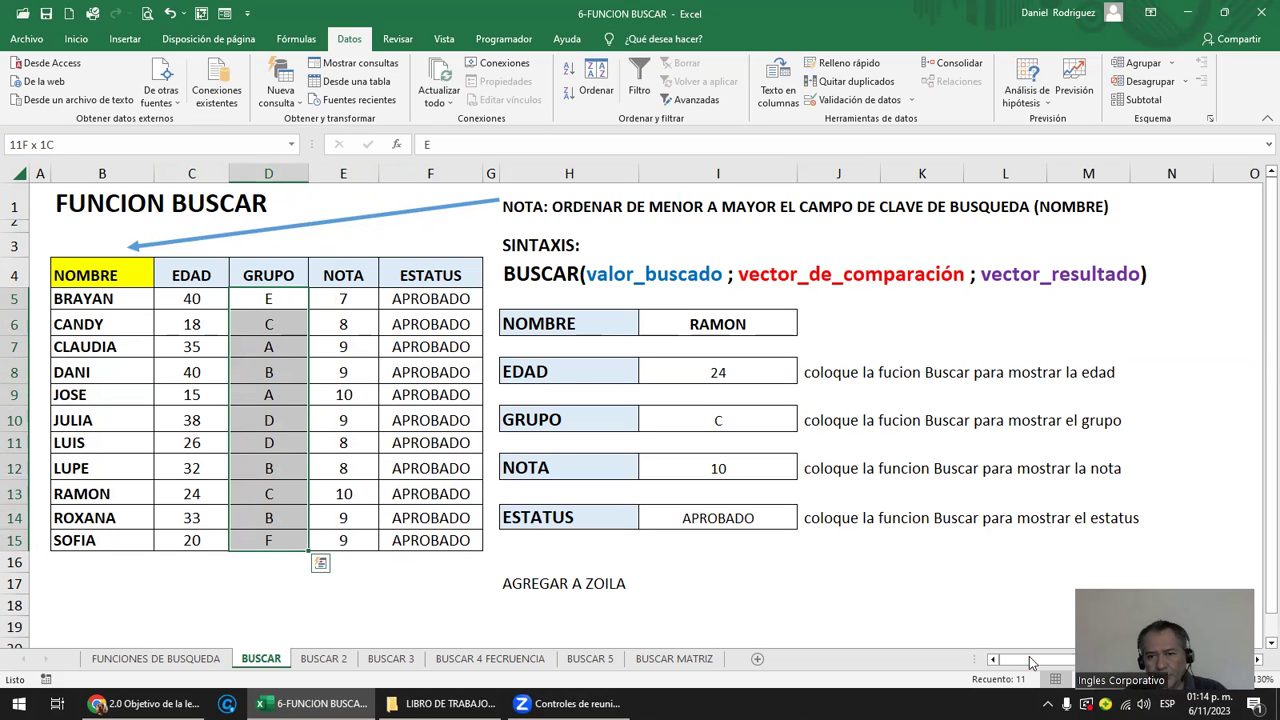
click(112, 311)
key(shift+Down)
key(shift+Down)
key(shift+Down)
key(shift+Down)
key(shift+Down)
key(shift+Down)
key(shift+Down)
key(shift+Down)
key(shift+Up)
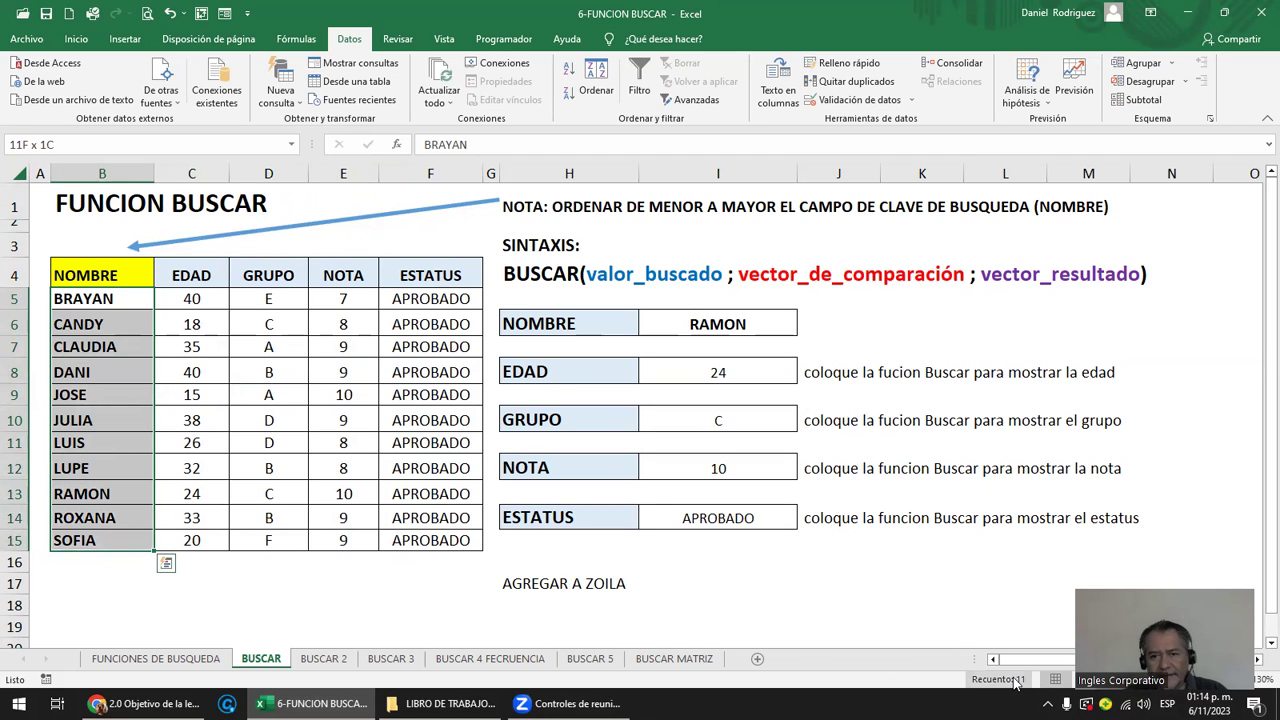
click(114, 298)
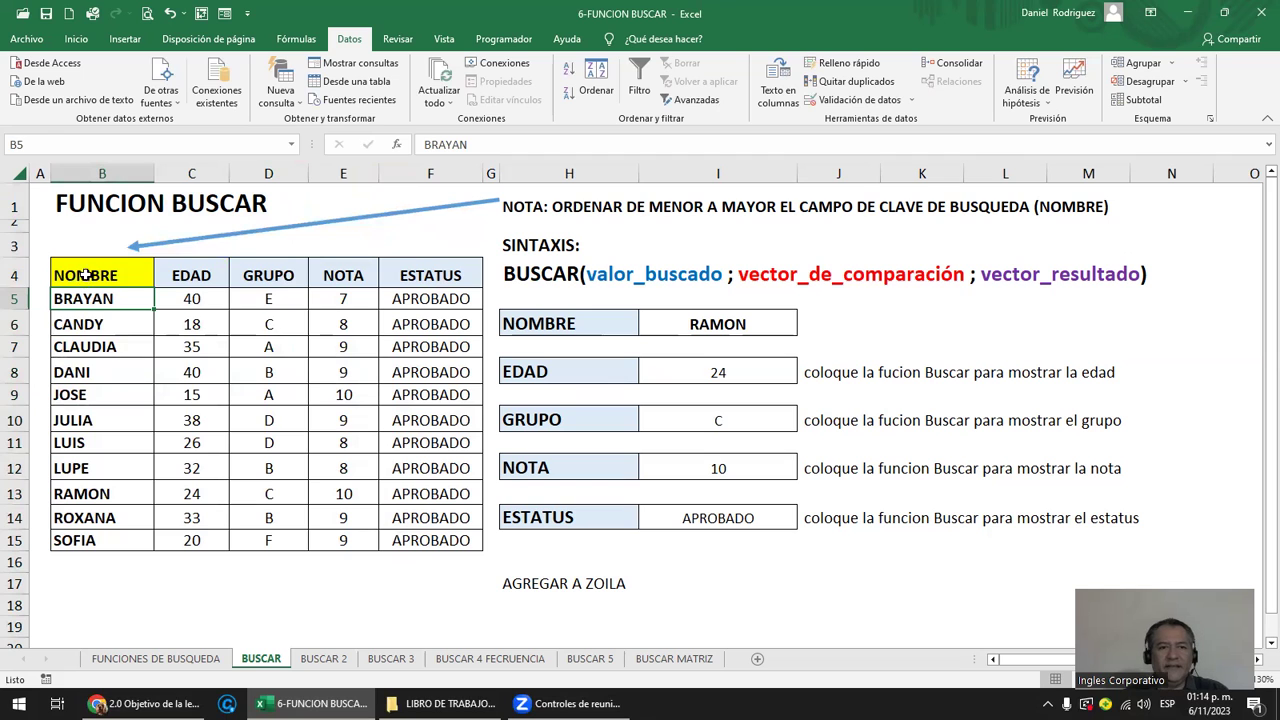
drag(86, 275, 451, 539)
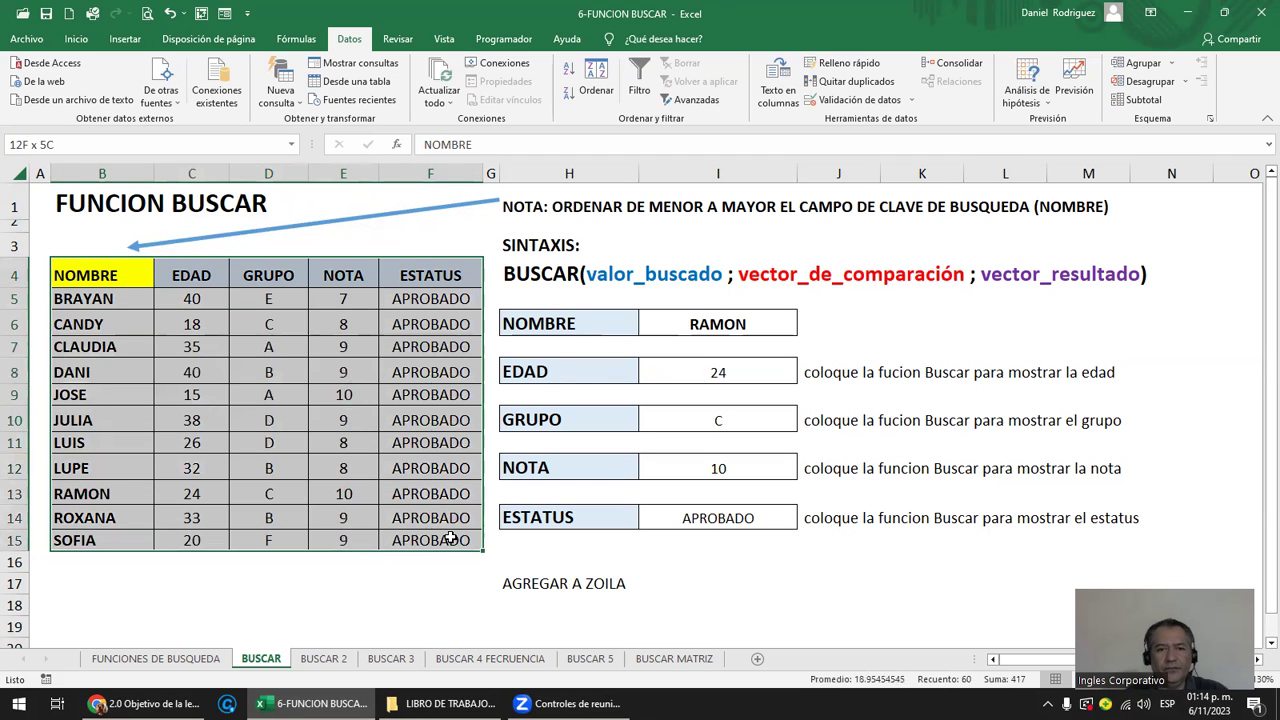
click(100, 278)
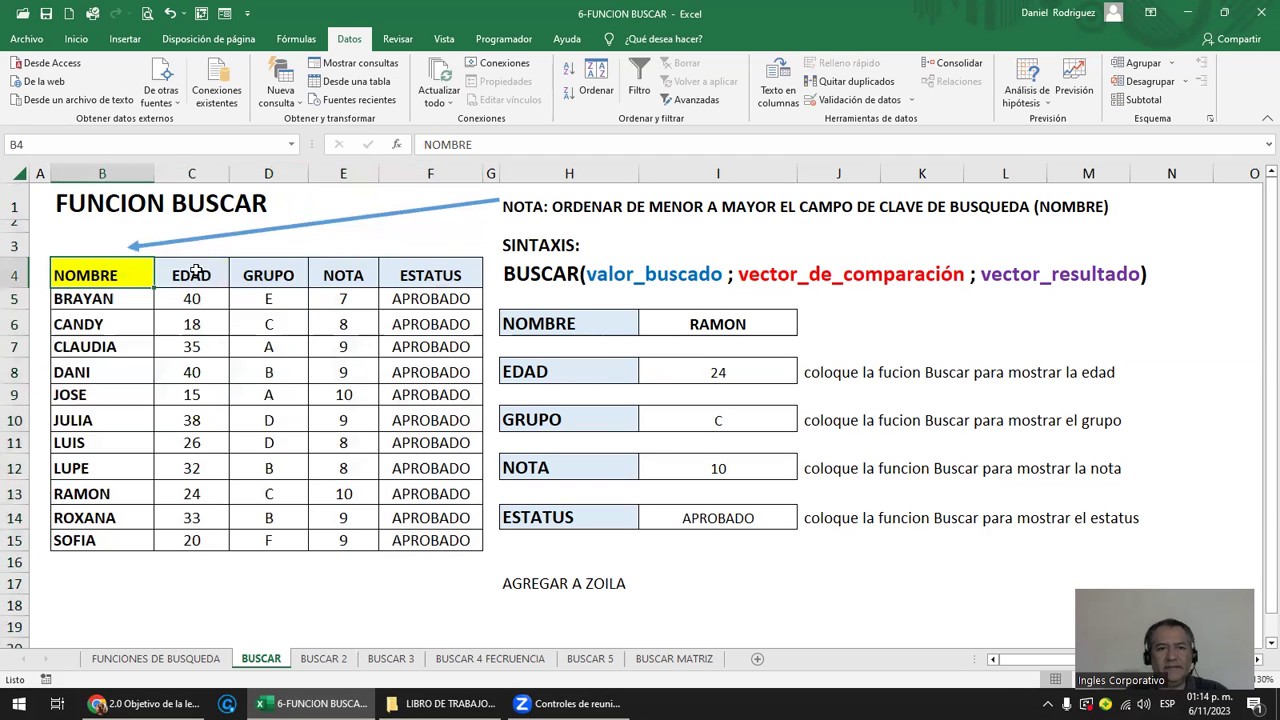
drag(196, 273, 197, 540)
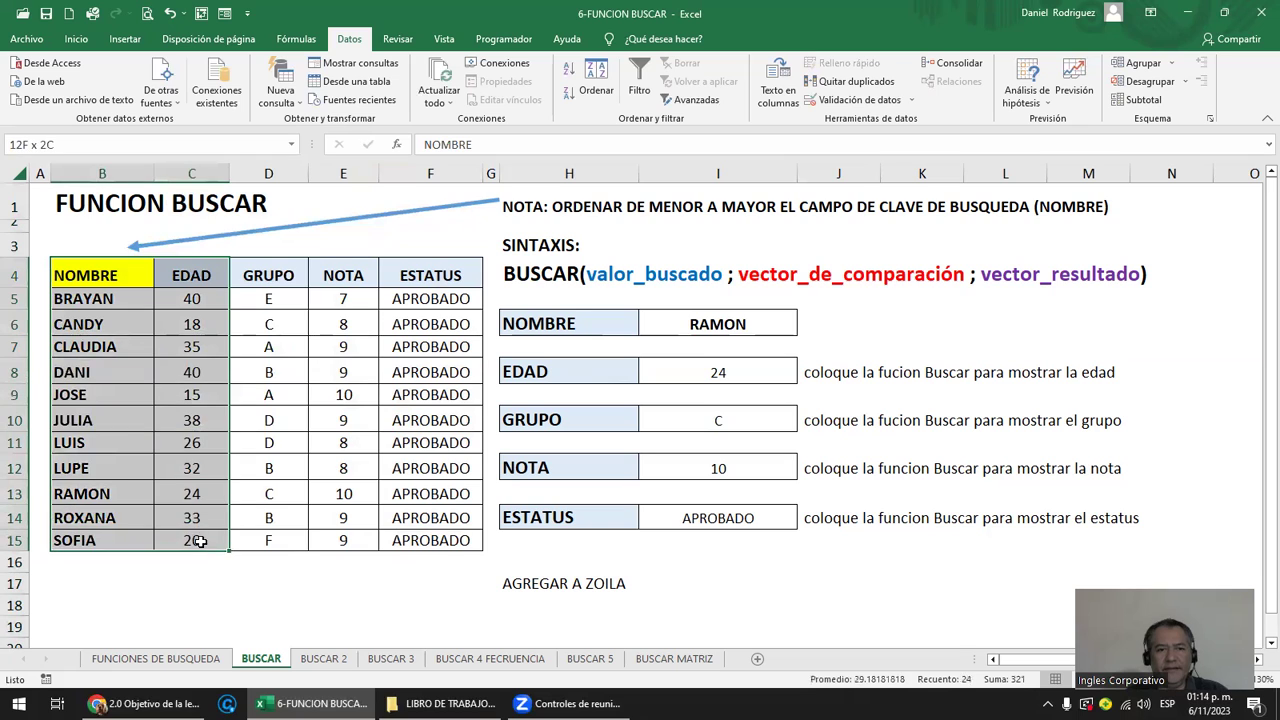
click(87, 175)
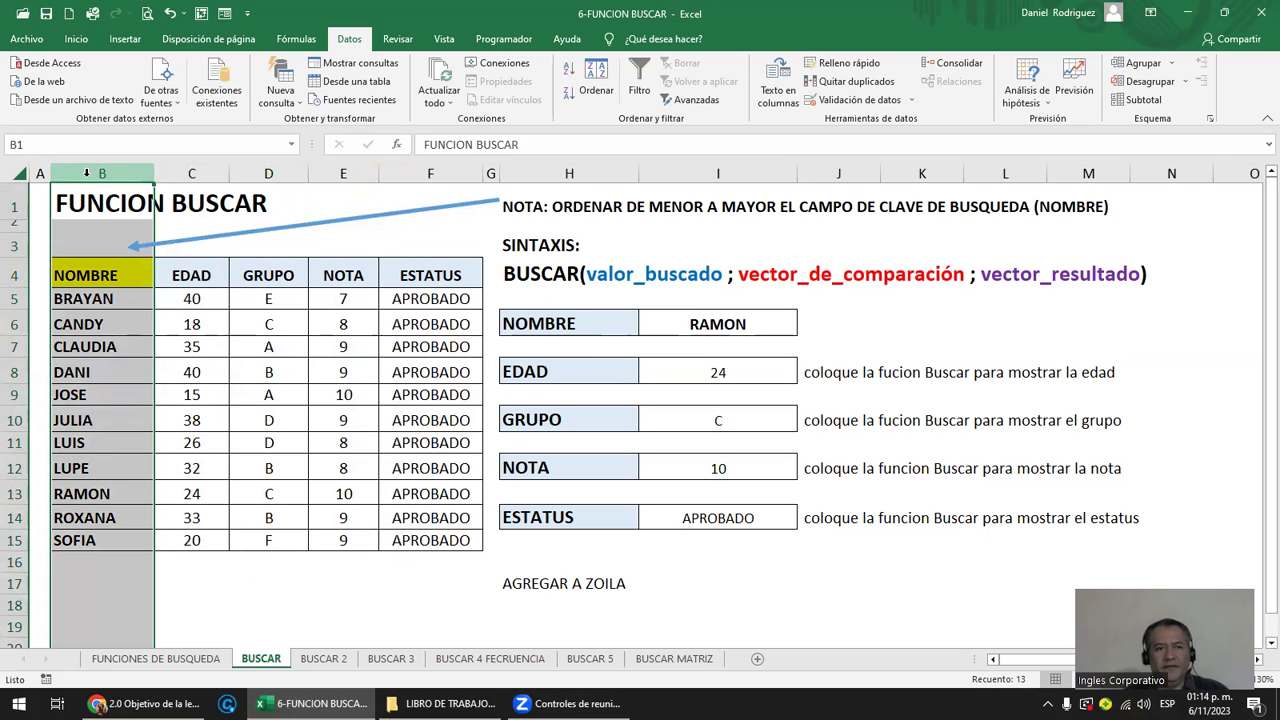
ctrl+click(344, 172)
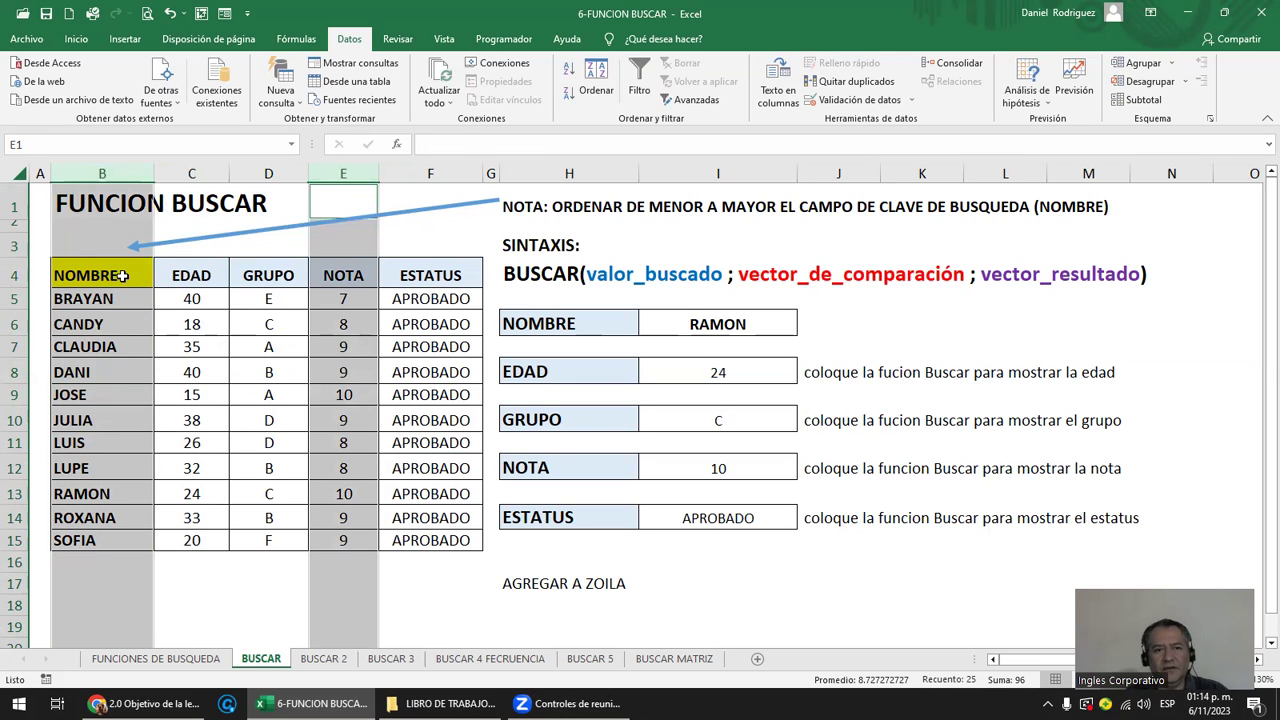
click(410, 275)
click(113, 283)
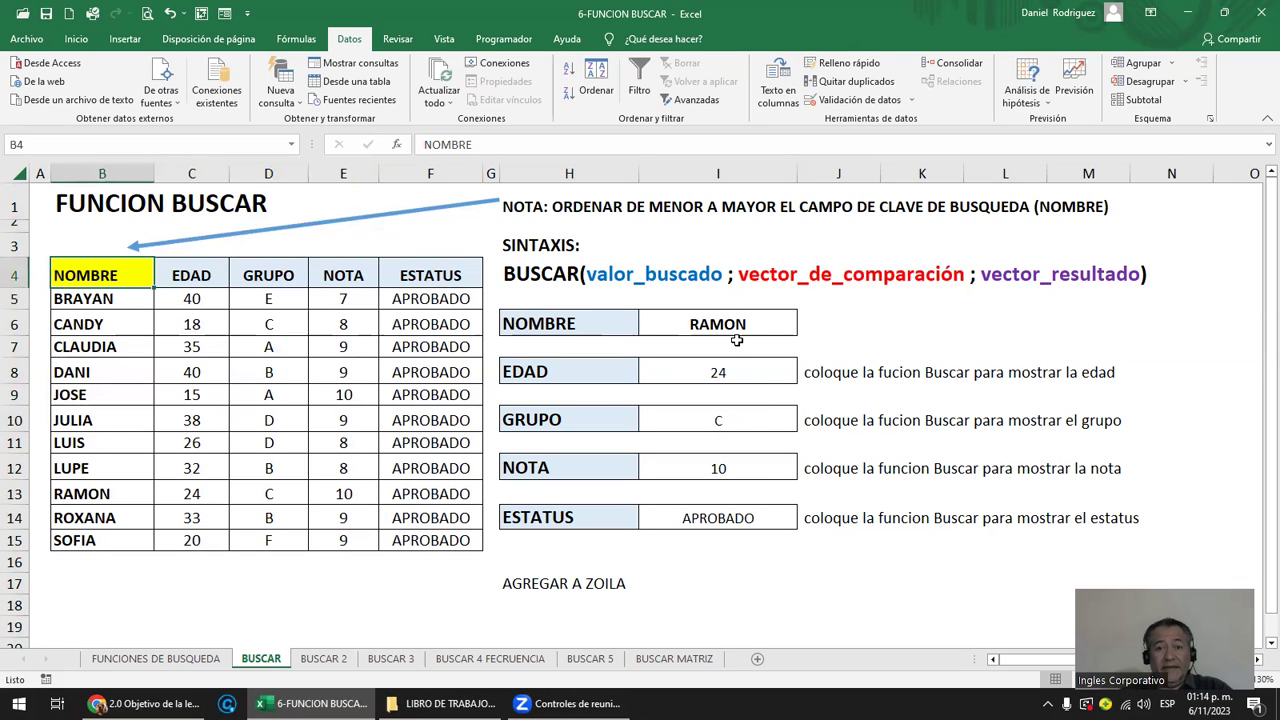
click(590, 584)
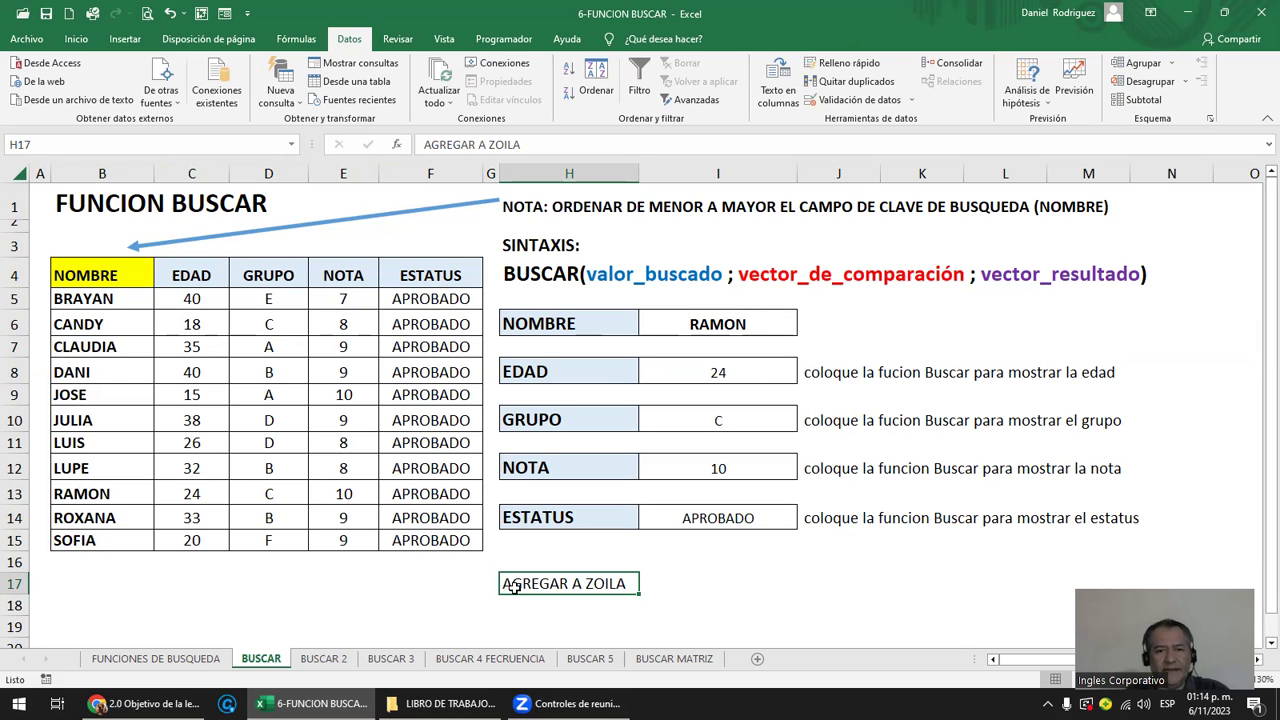
Add ZOILA in B16 and copy RAMON's 24, C, 10, APROBADO into her row.
click(74, 563)
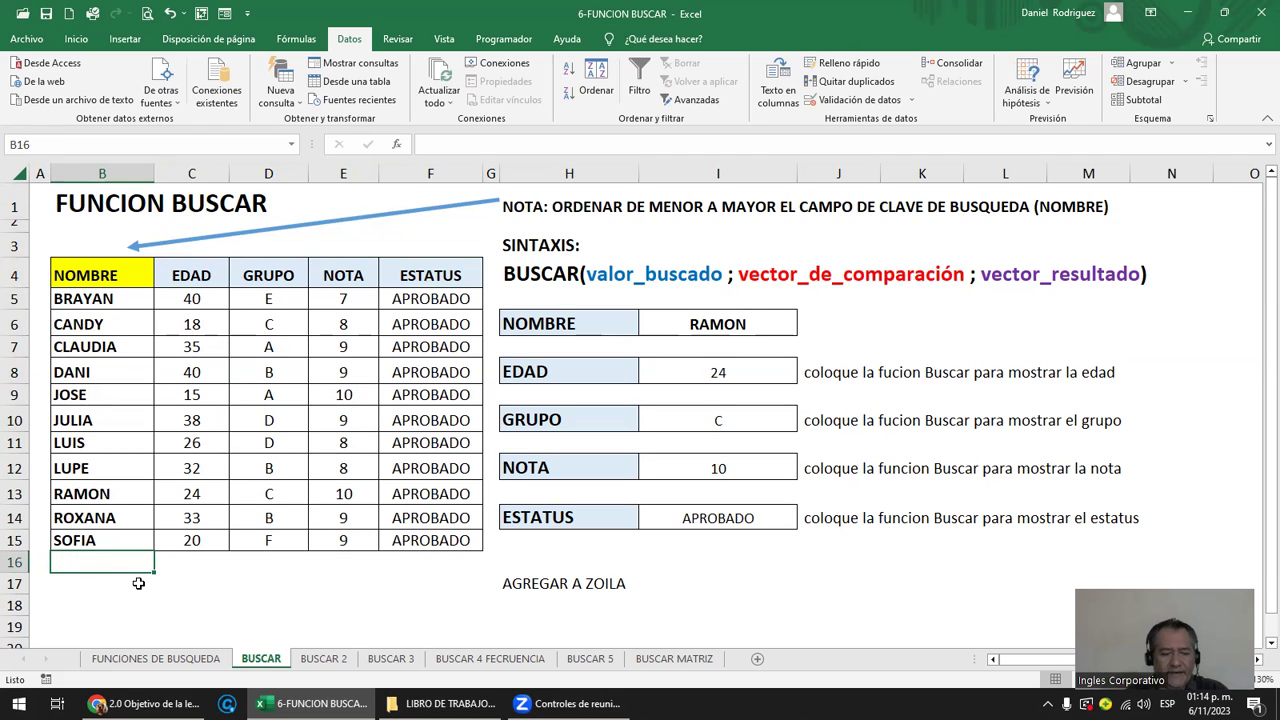
text(ZOILA)
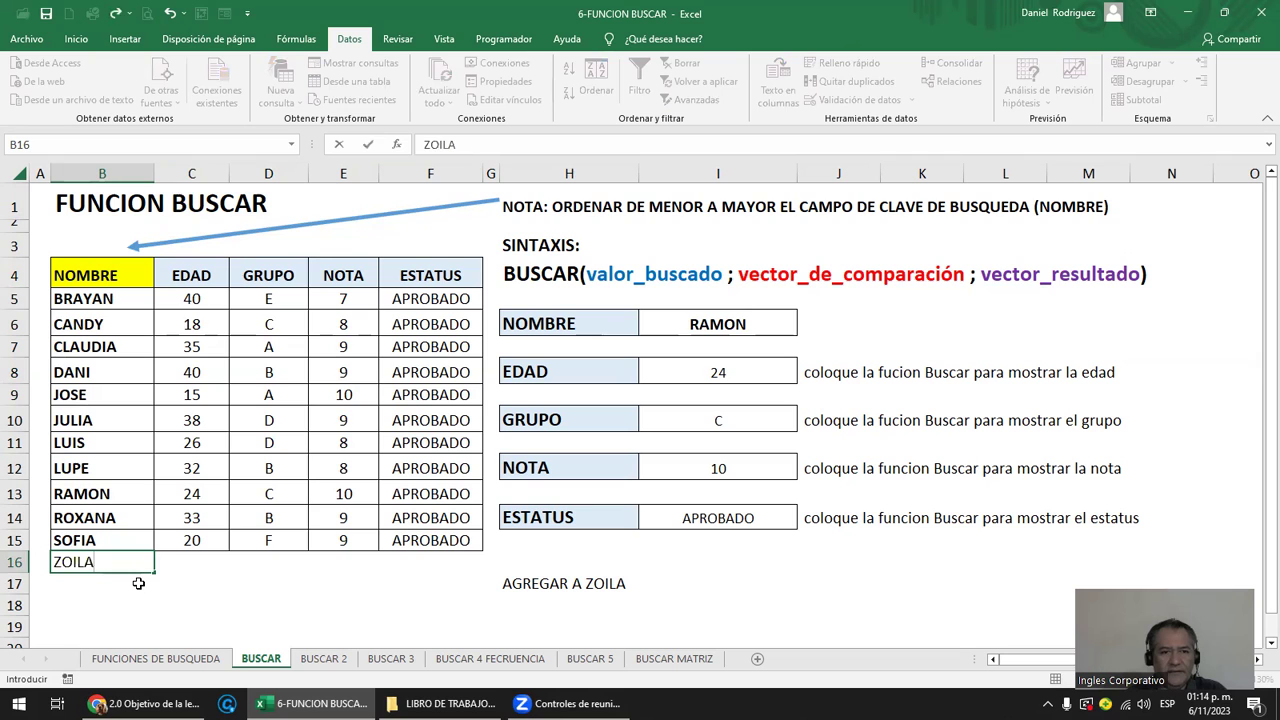
key(Return)
key(Up)
key(Right)
key(Up)
key(Up)
key(Up)
key(Right)
key(Right)
key(Right)
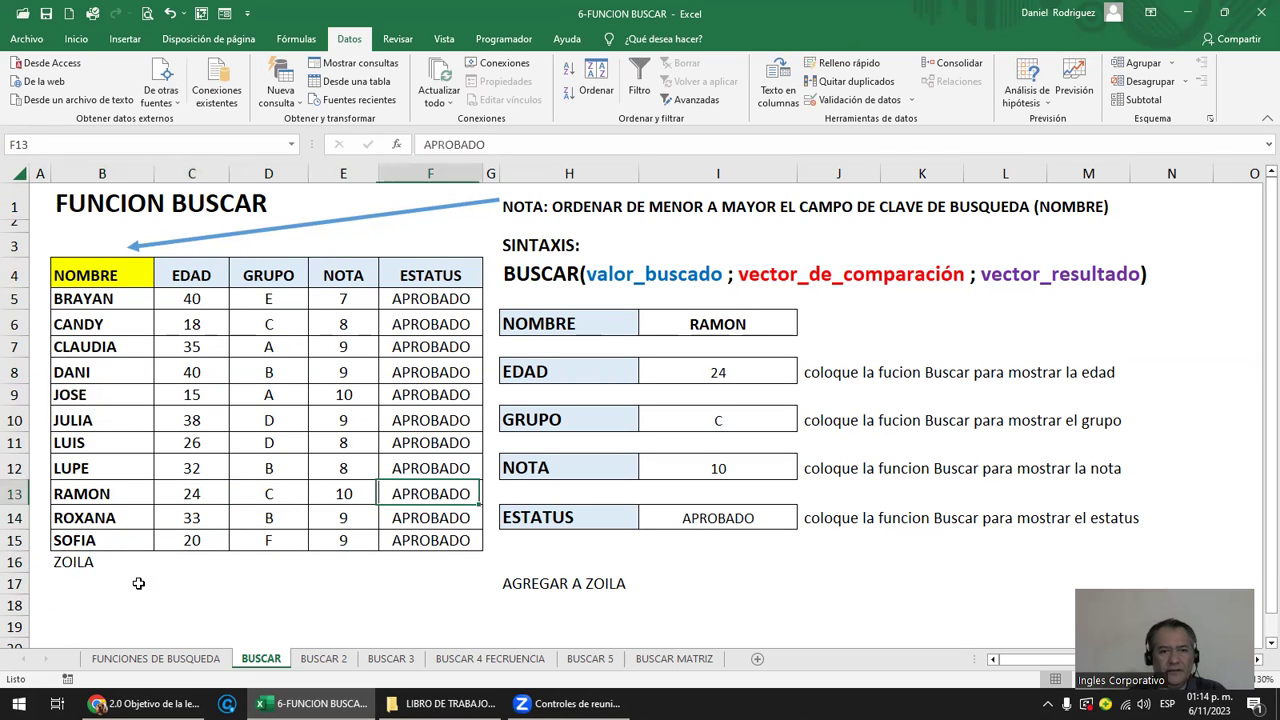
key(Left)
key(Left)
key(Left)
key(shift+Right)
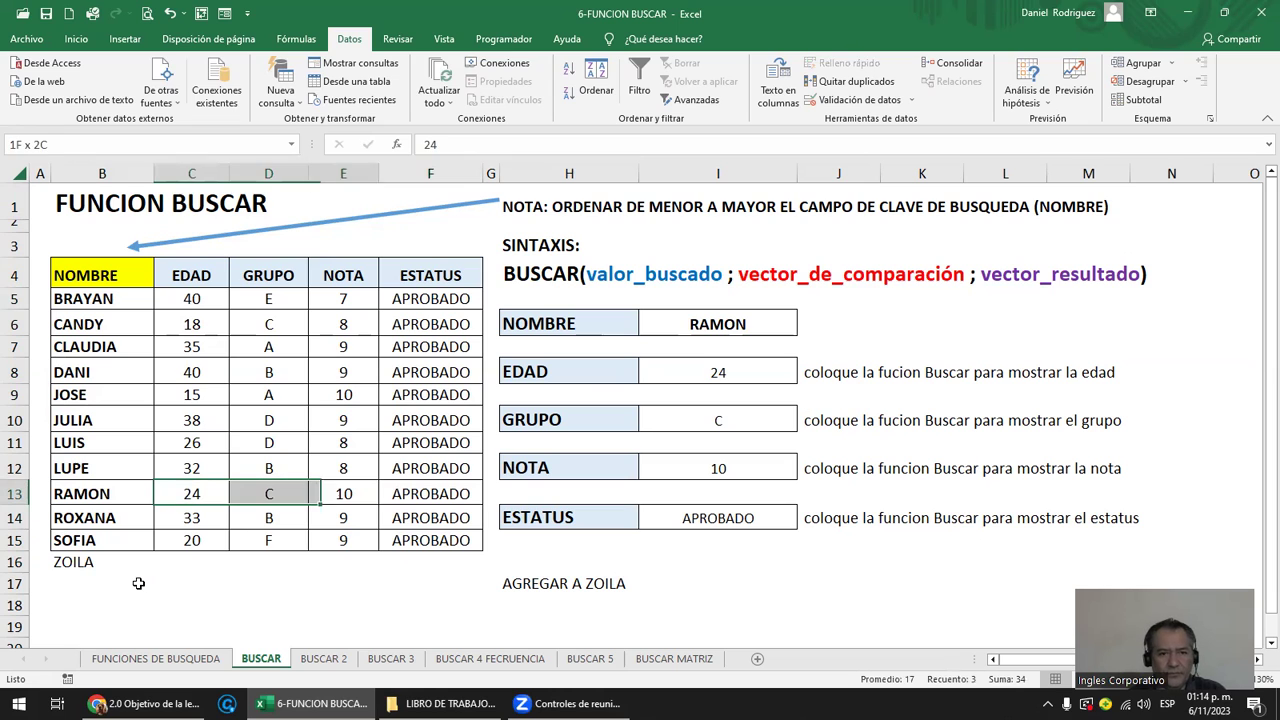
key(shift+Right)
key(shift+Right)
key(ctrl+c)
key(Down)
key(Down)
key(Down)
key(ctrl+v)
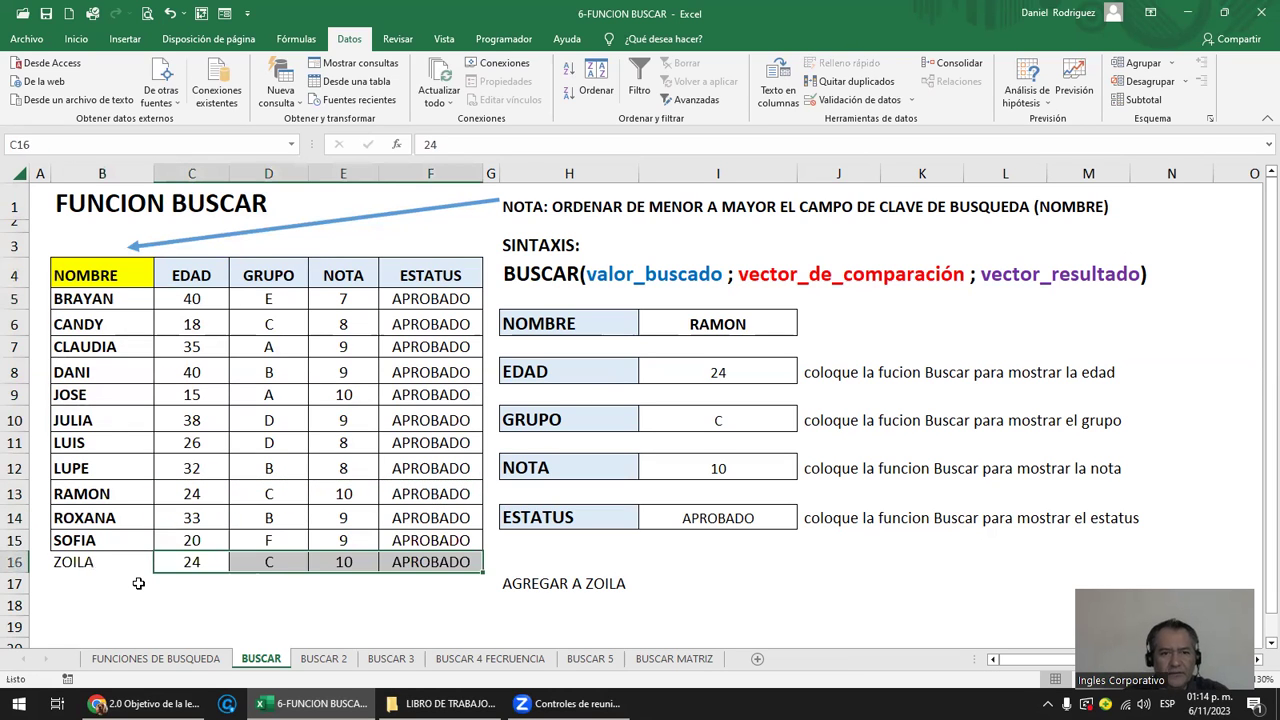
Apply all borders to the new row B16:F16 and check the result.
drag(86, 562, 422, 565)
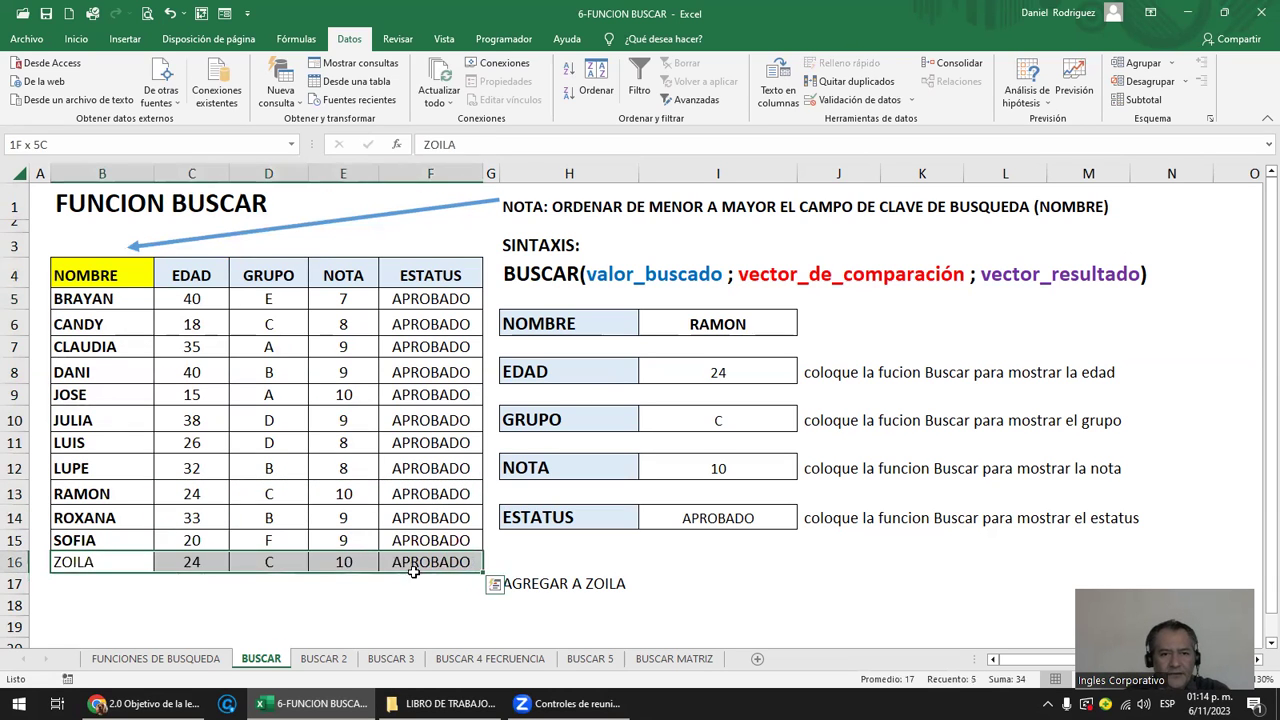
click(76, 38)
click(239, 94)
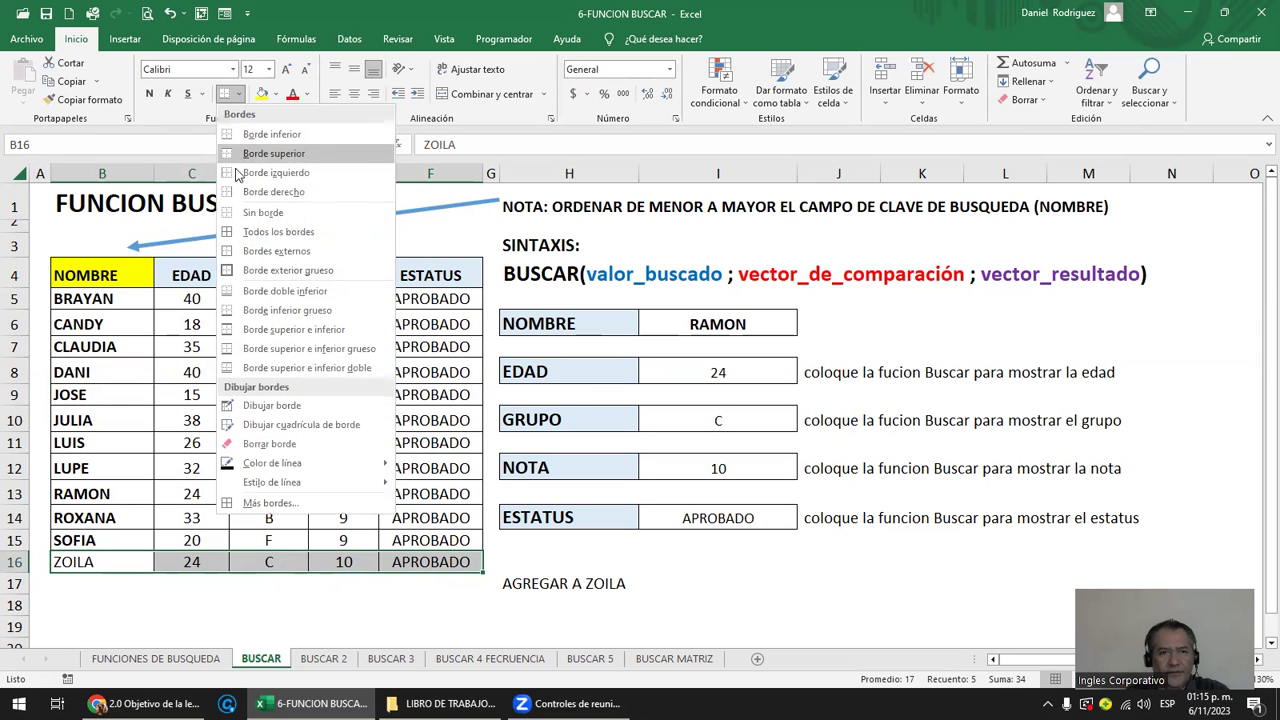
click(256, 240)
click(240, 606)
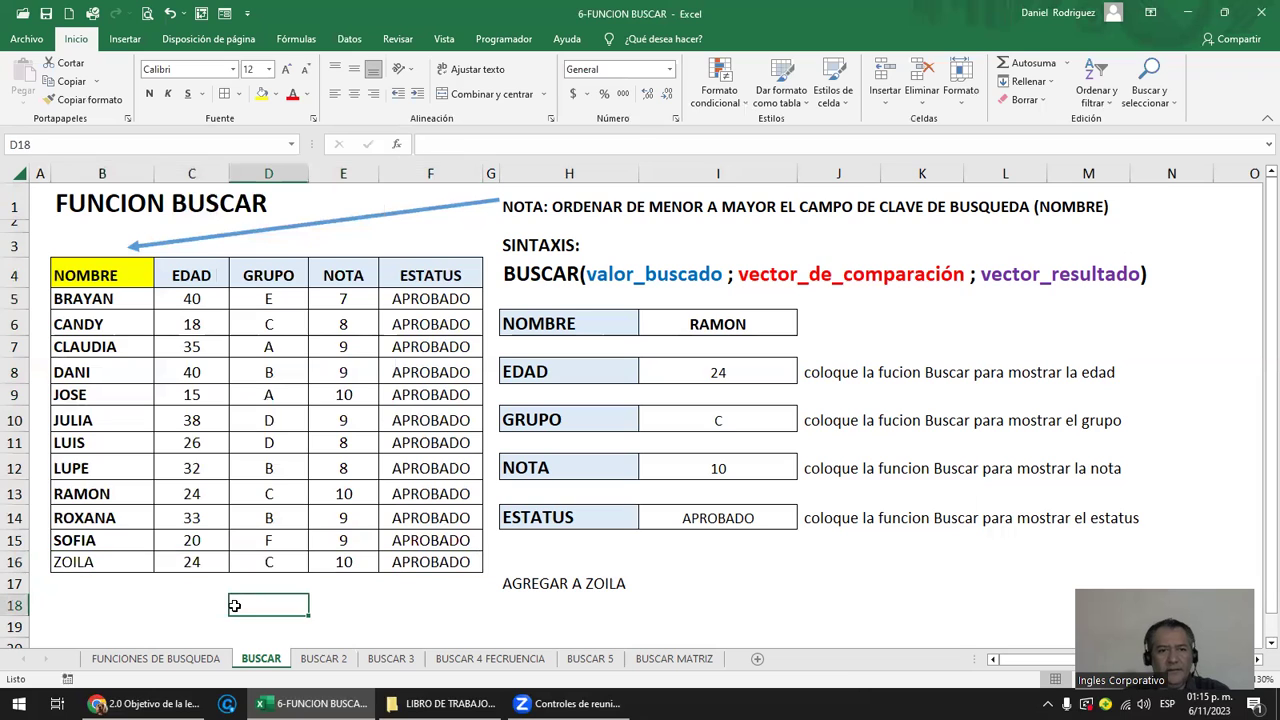
click(66, 563)
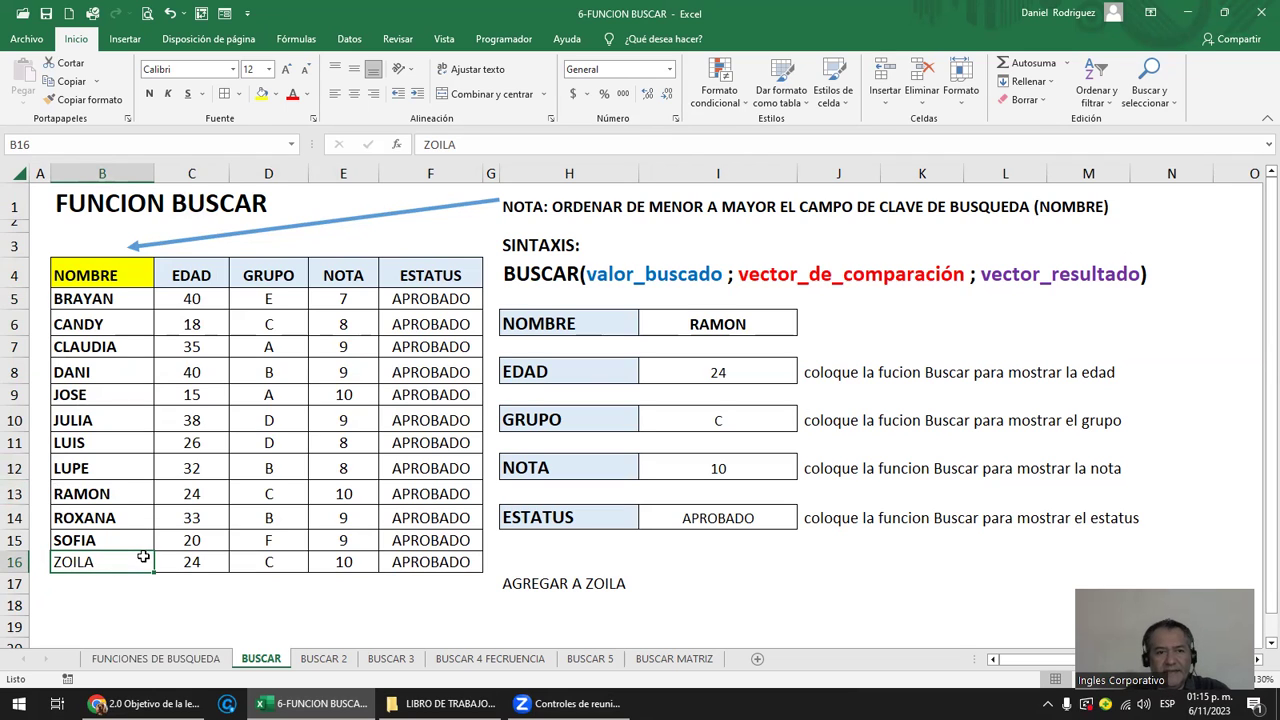
click(516, 576)
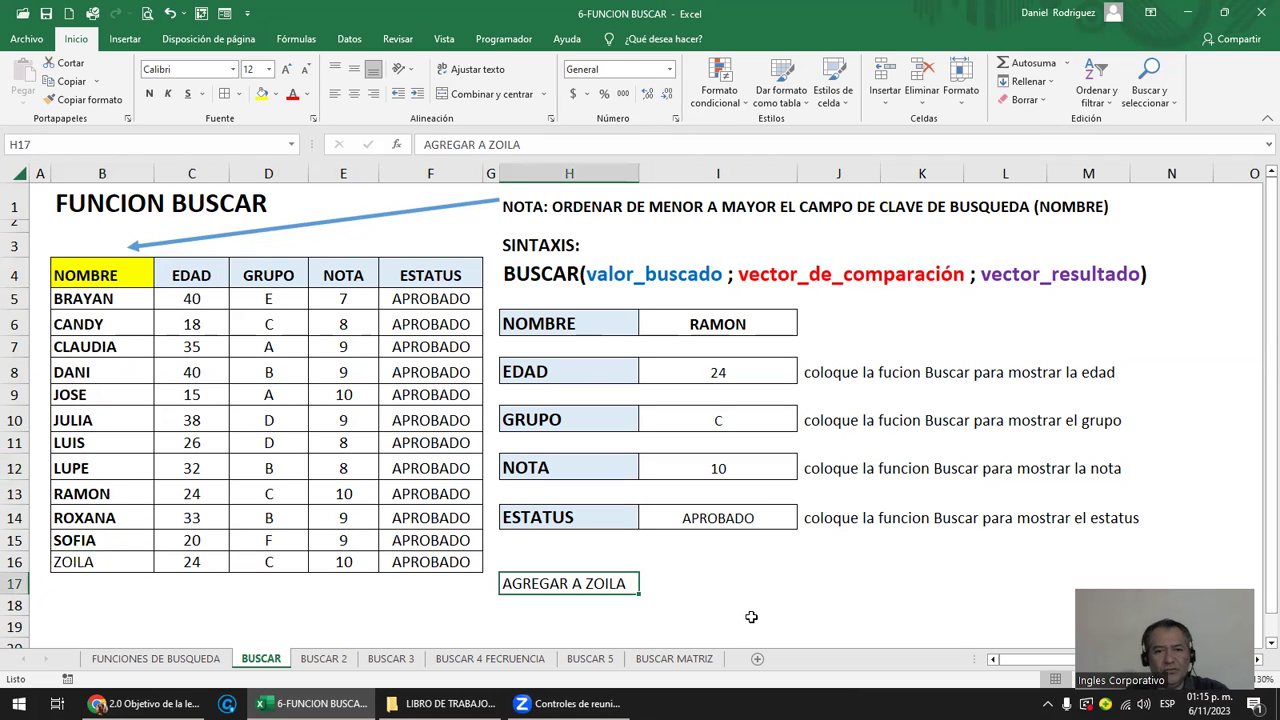
click(761, 331)
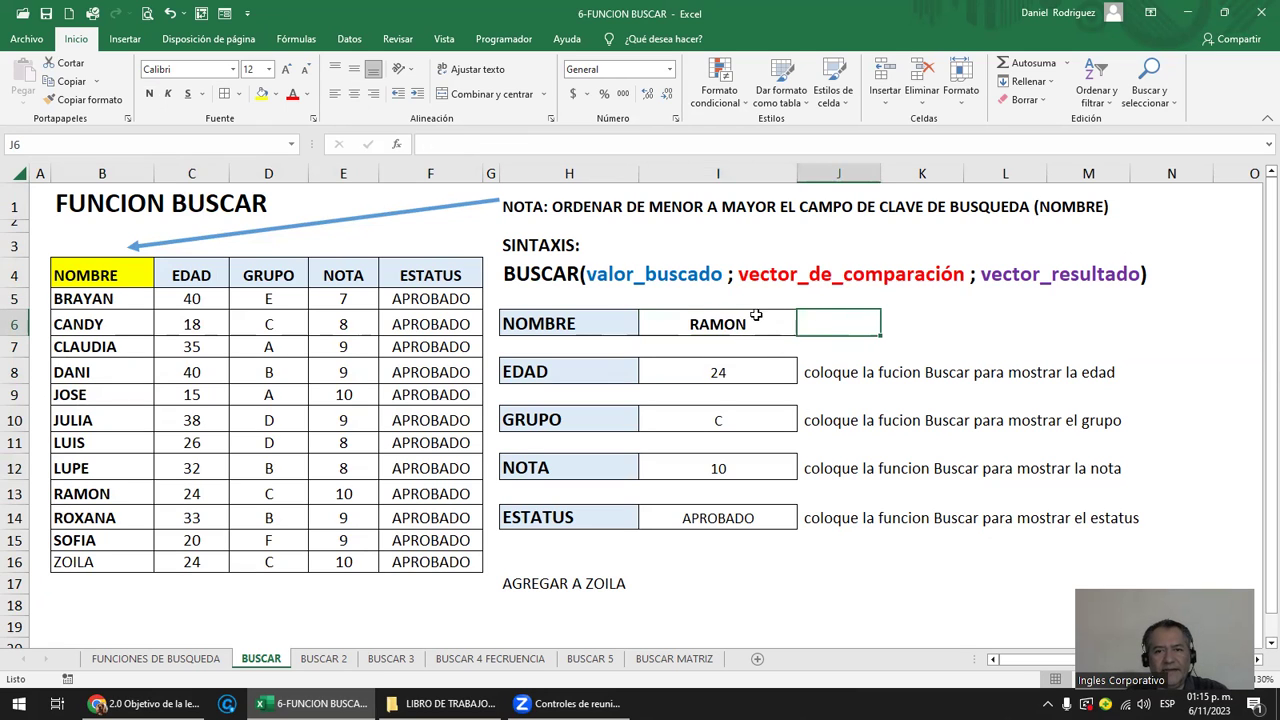
Change I6's list validation source to =$B$5:$B$16 so ZOILA is included.
click(803, 329)
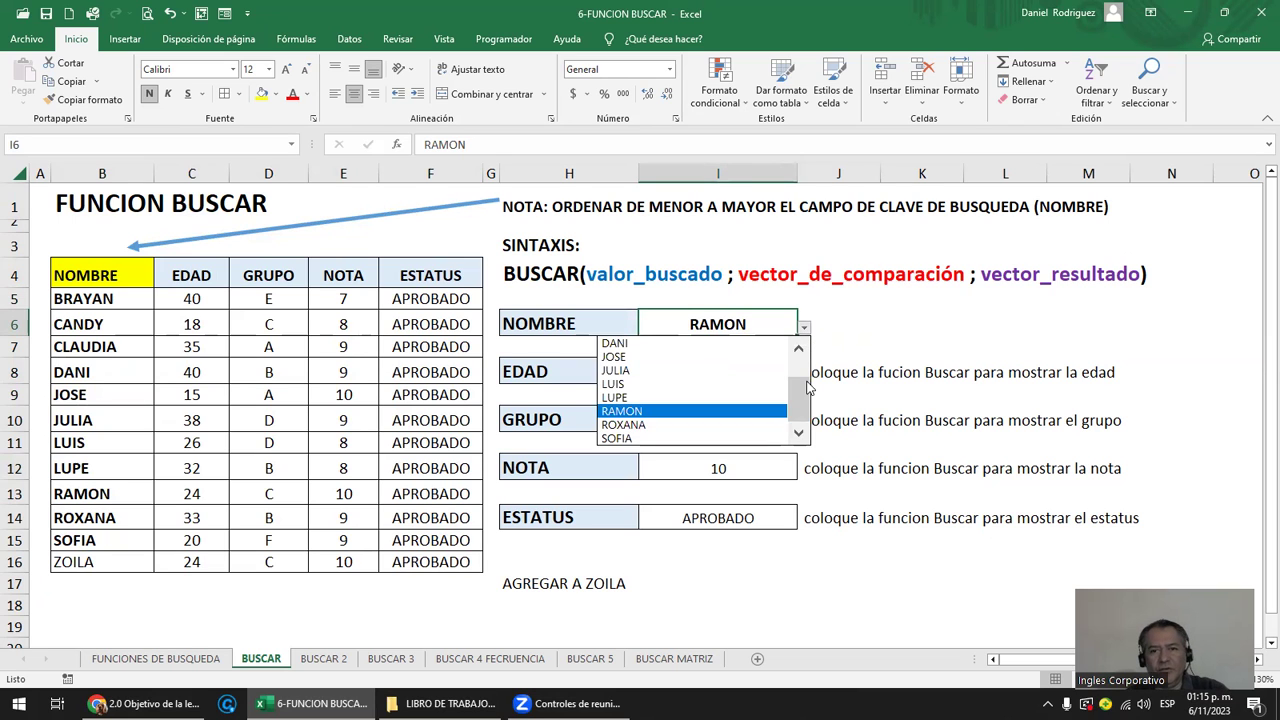
key(Escape)
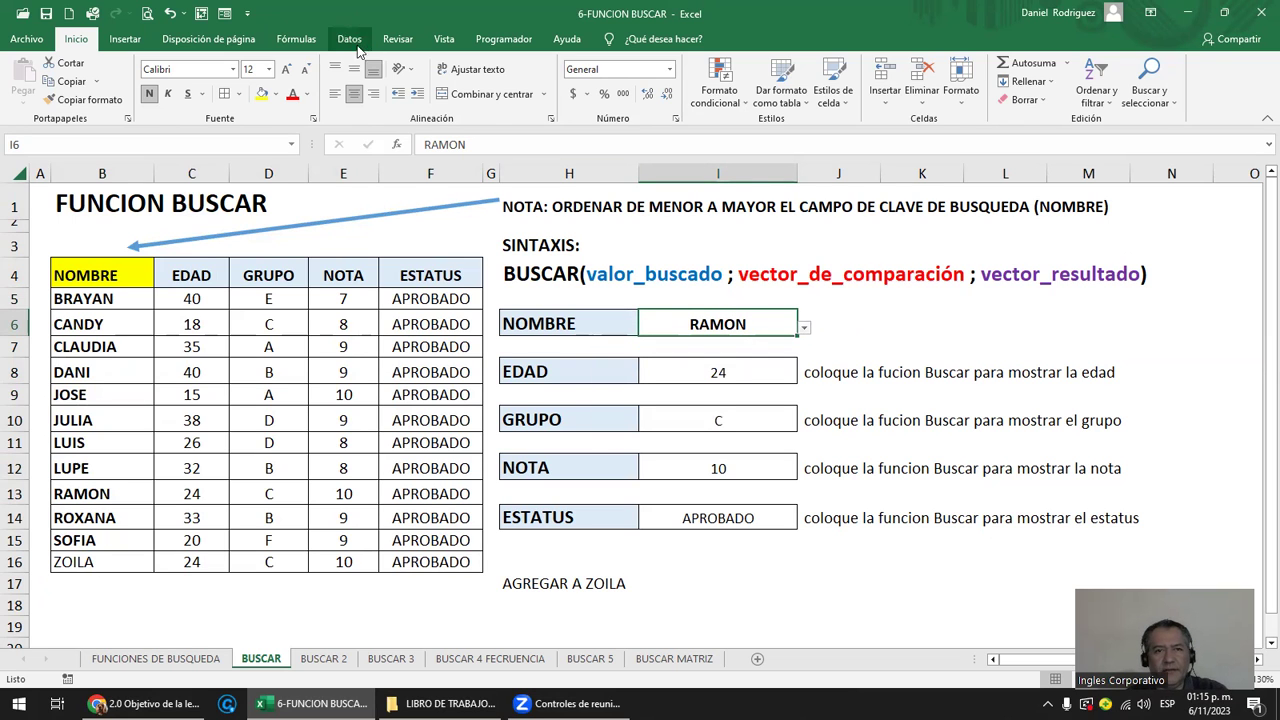
click(349, 38)
click(852, 99)
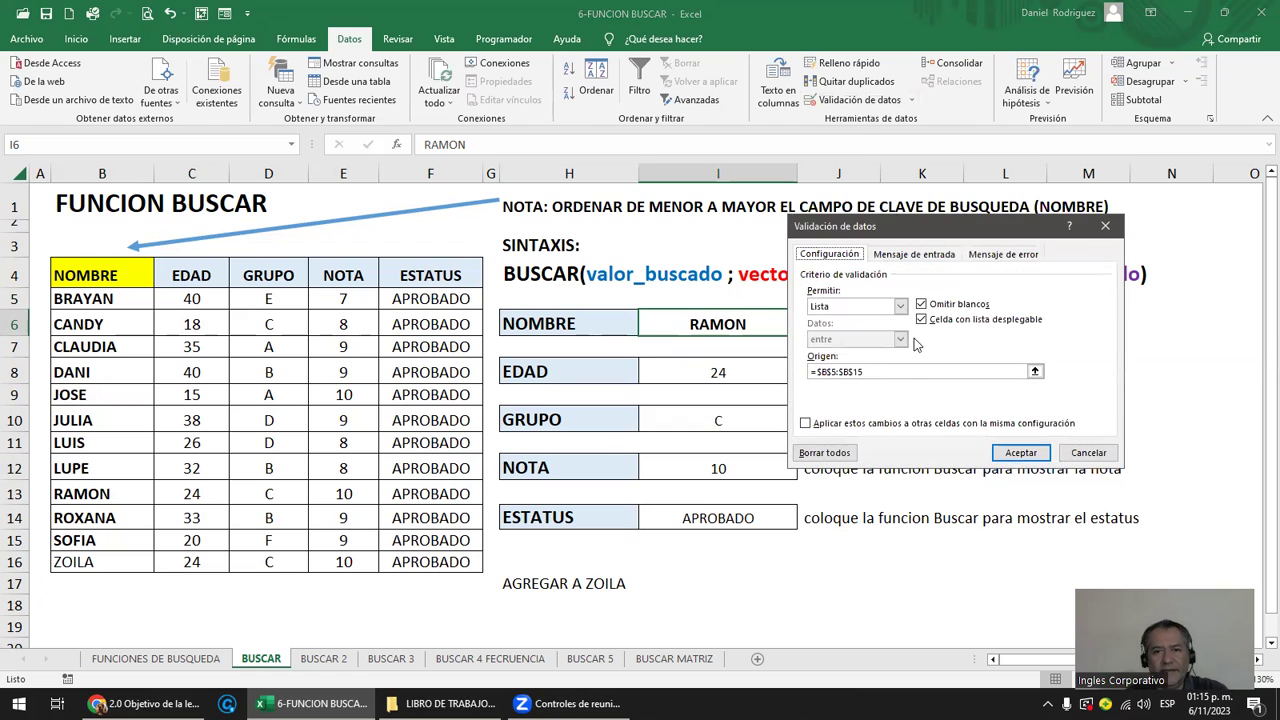
click(873, 371)
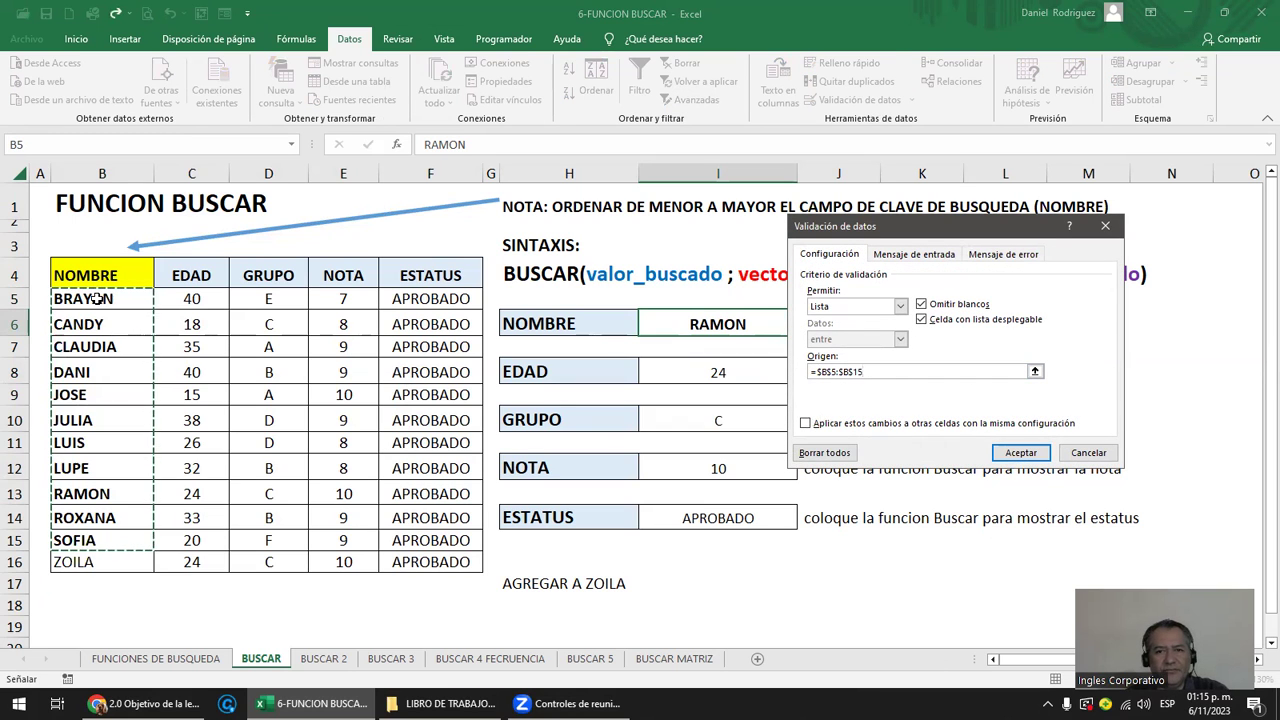
drag(97, 299, 135, 305)
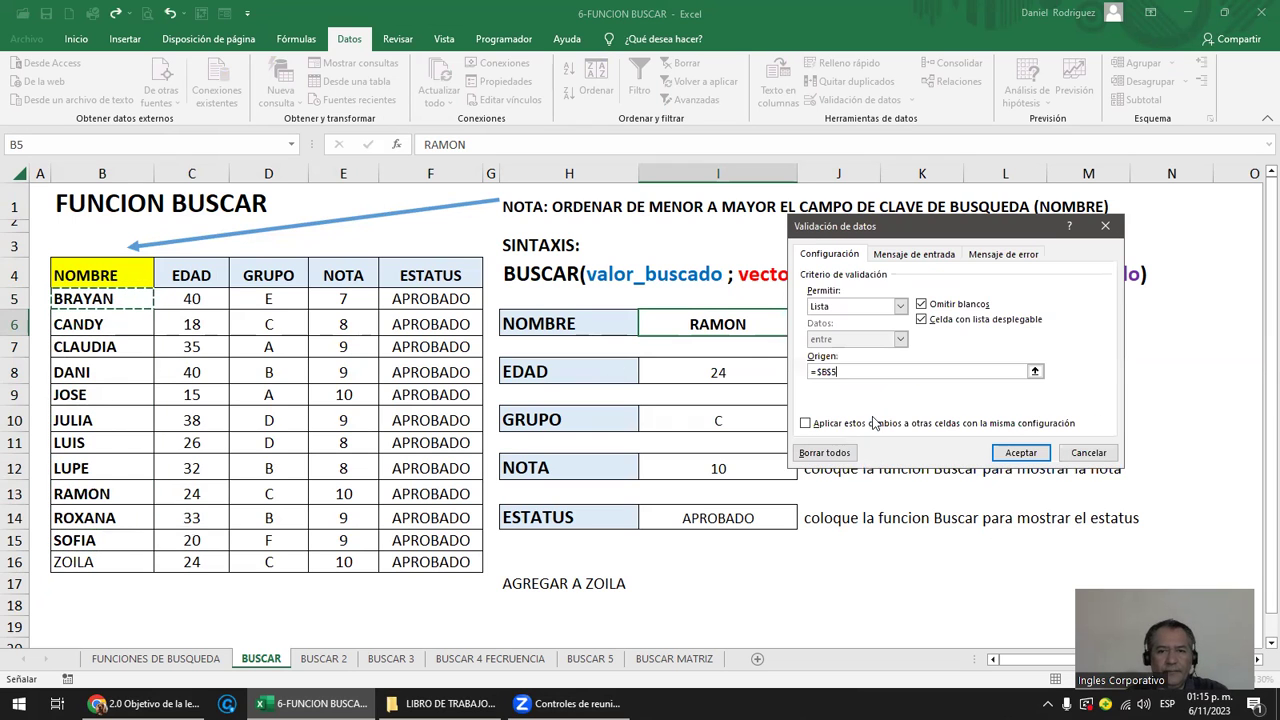
key(shift+Down)
key(shift+Down)
key(shift+Down)
key(shift+Down)
key(shift+Down)
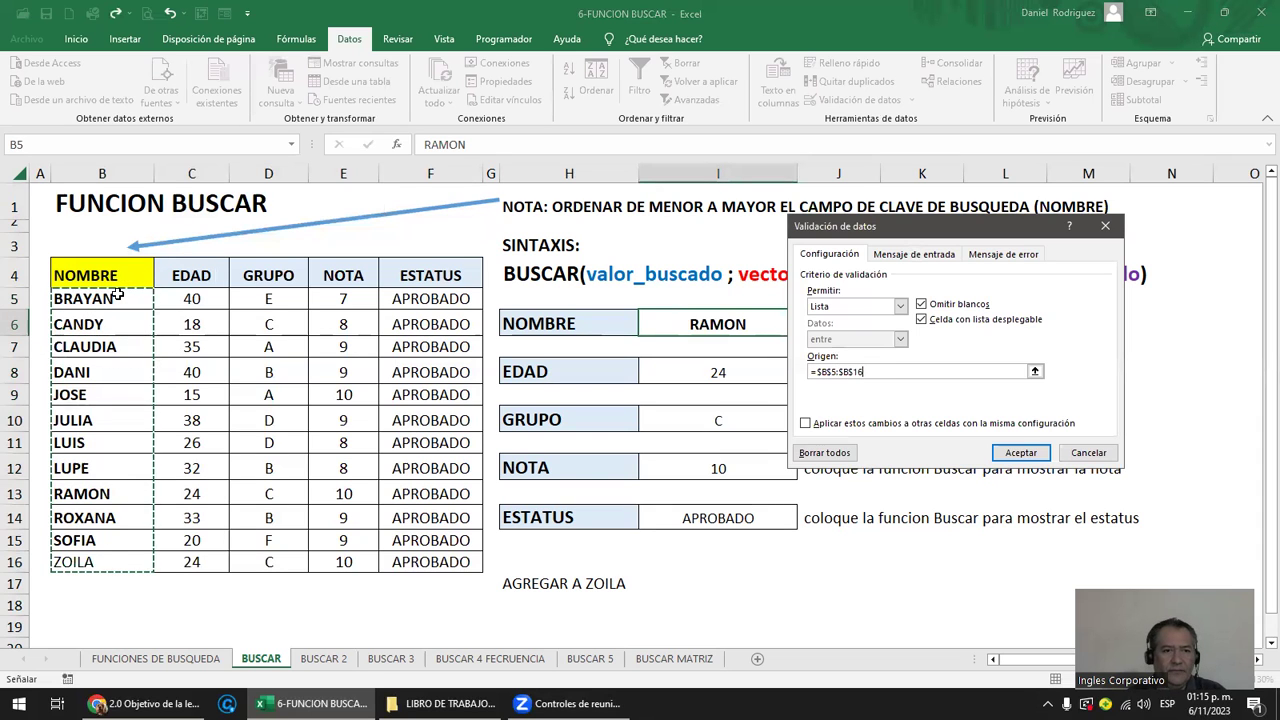
click(1020, 453)
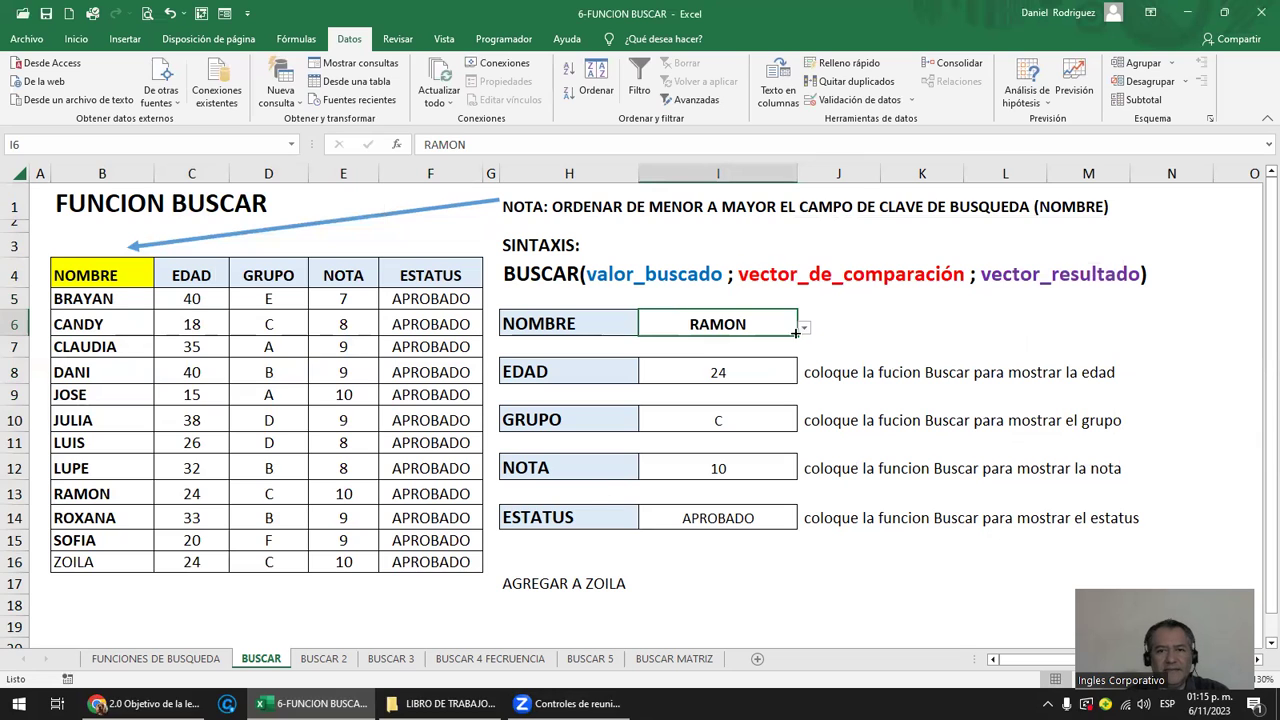
Choose ZOILA in I6 and inspect the EDAD and GRUPO formulas, which still stop at row 15.
click(803, 327)
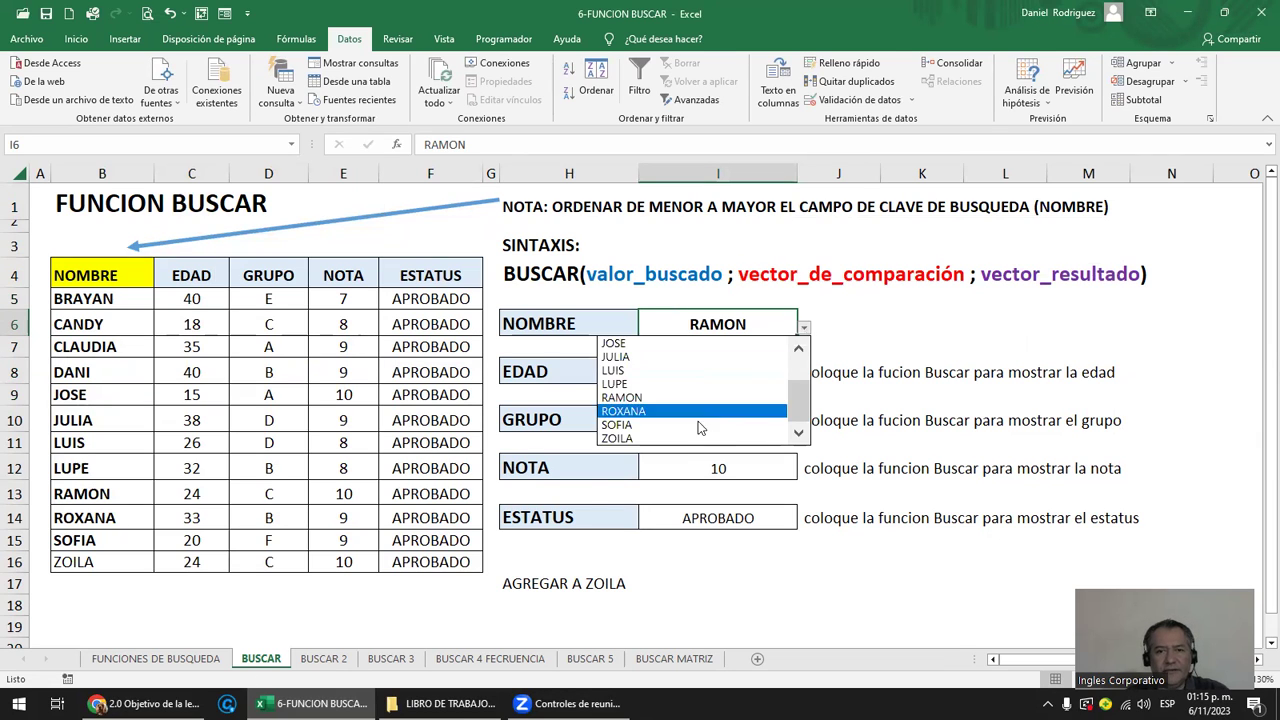
click(679, 439)
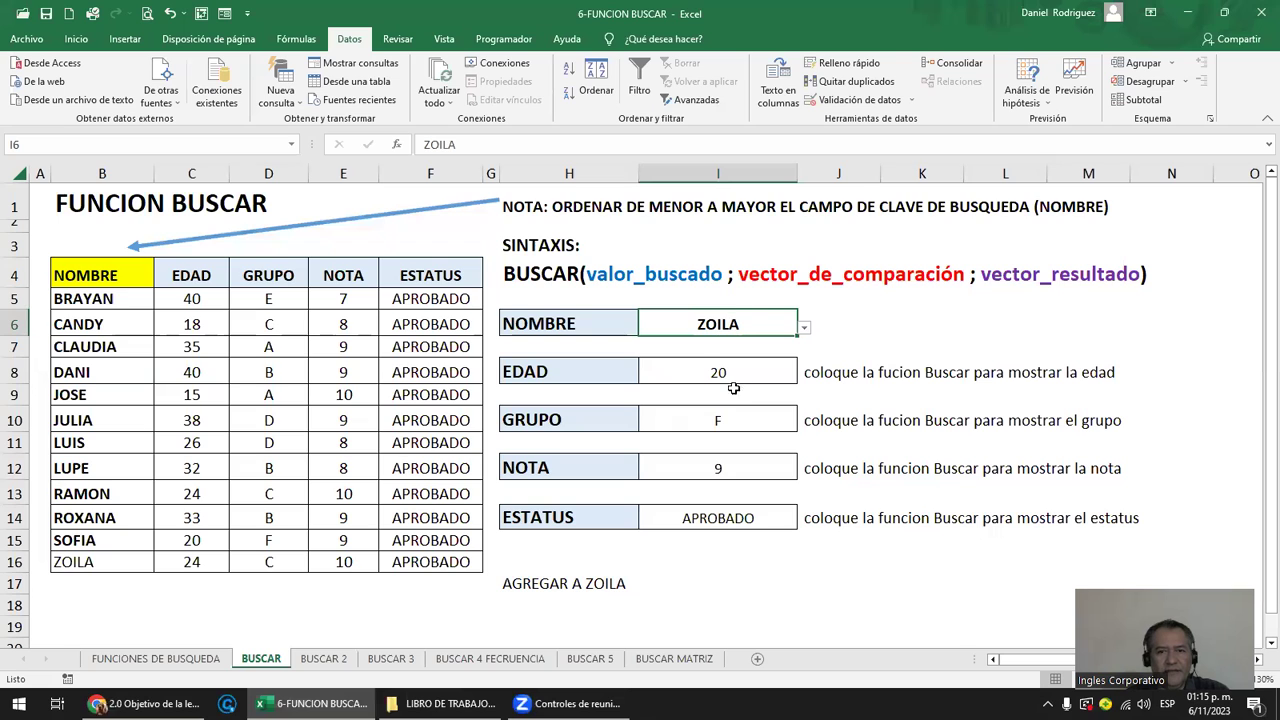
click(719, 371)
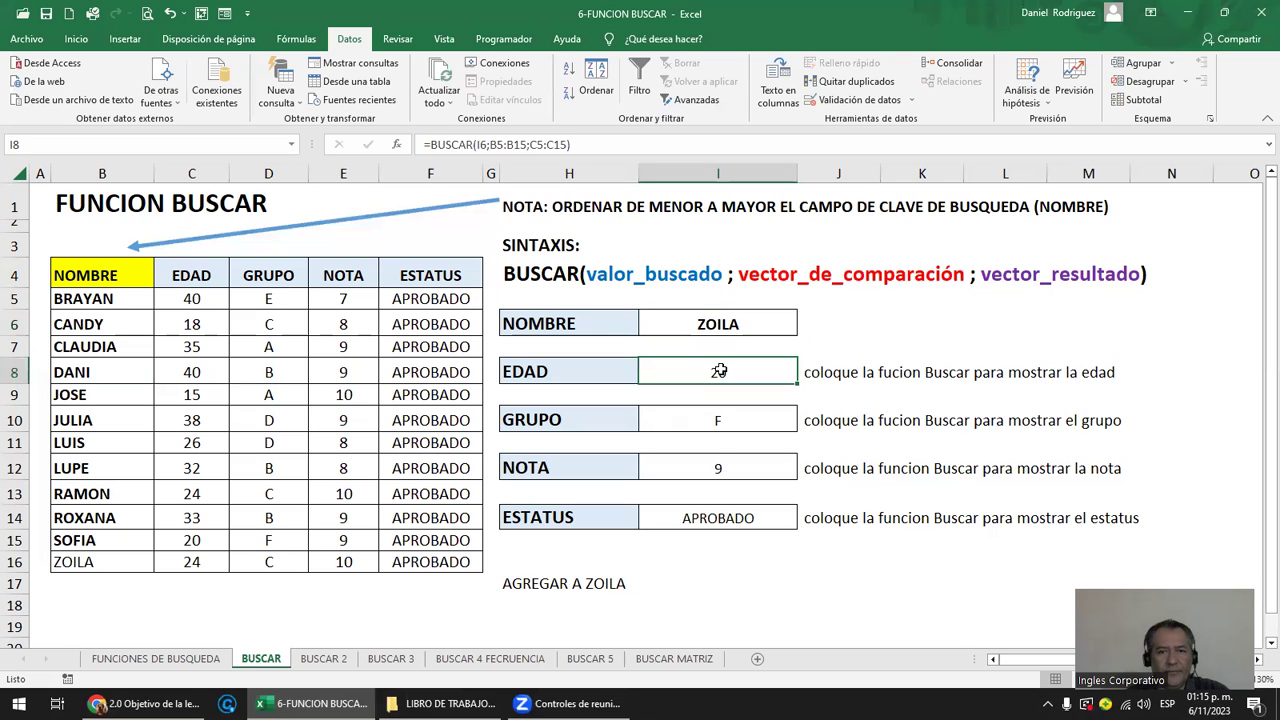
click(741, 419)
click(107, 275)
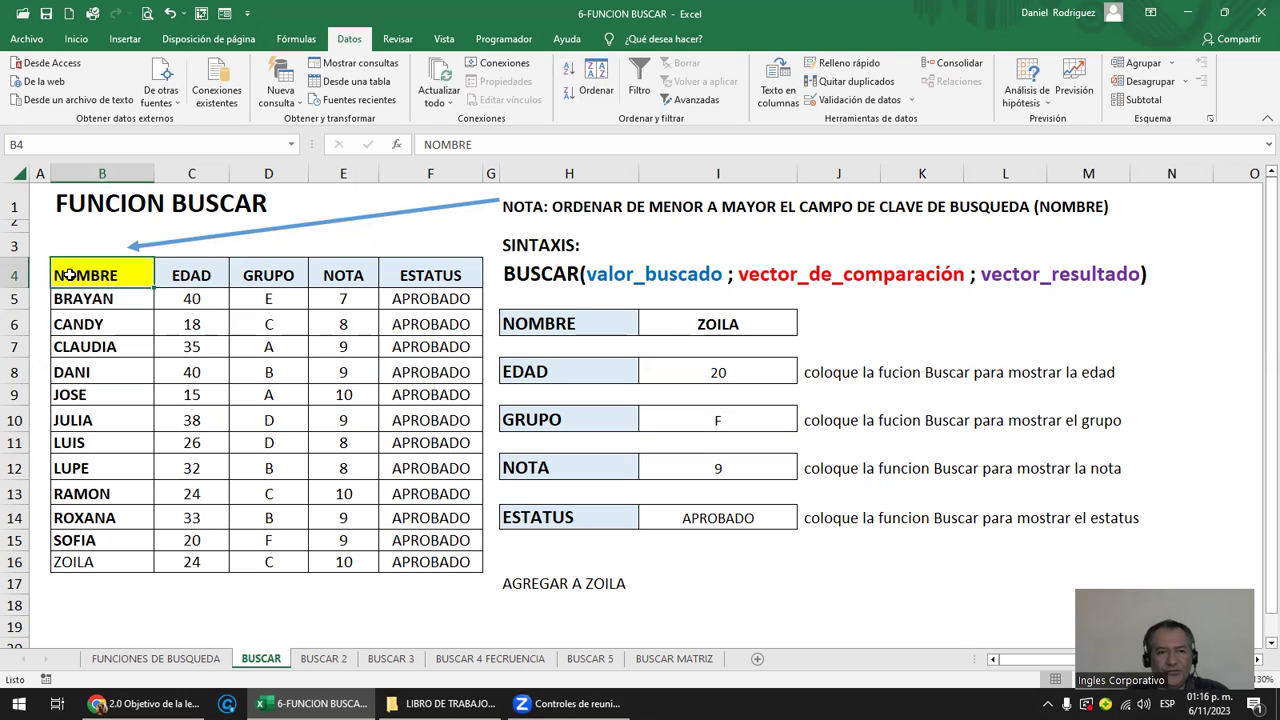
key(shift+Right)
key(shift+Right)
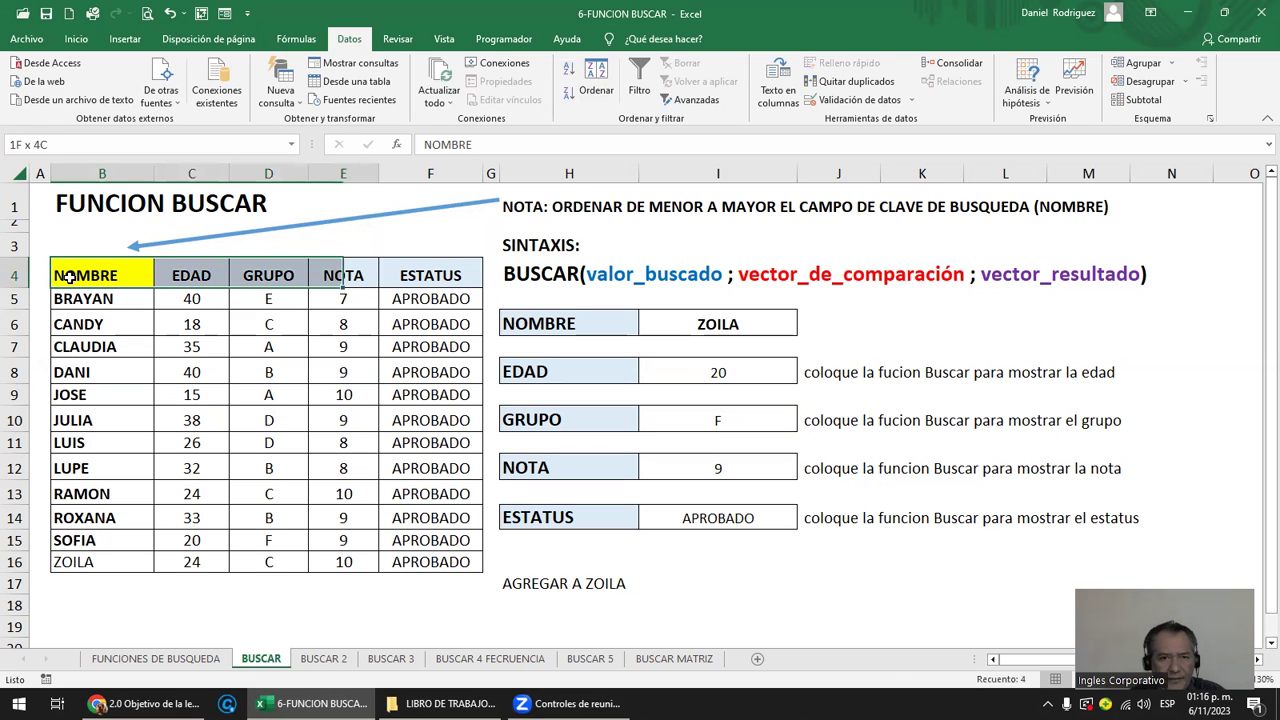
key(shift+Right)
key(shift+Right)
key(shift+Down)
key(shift+Down)
key(shift+Down)
key(shift+Down)
key(shift+Down)
key(shift+Down)
key(shift+Down)
key(shift+Down)
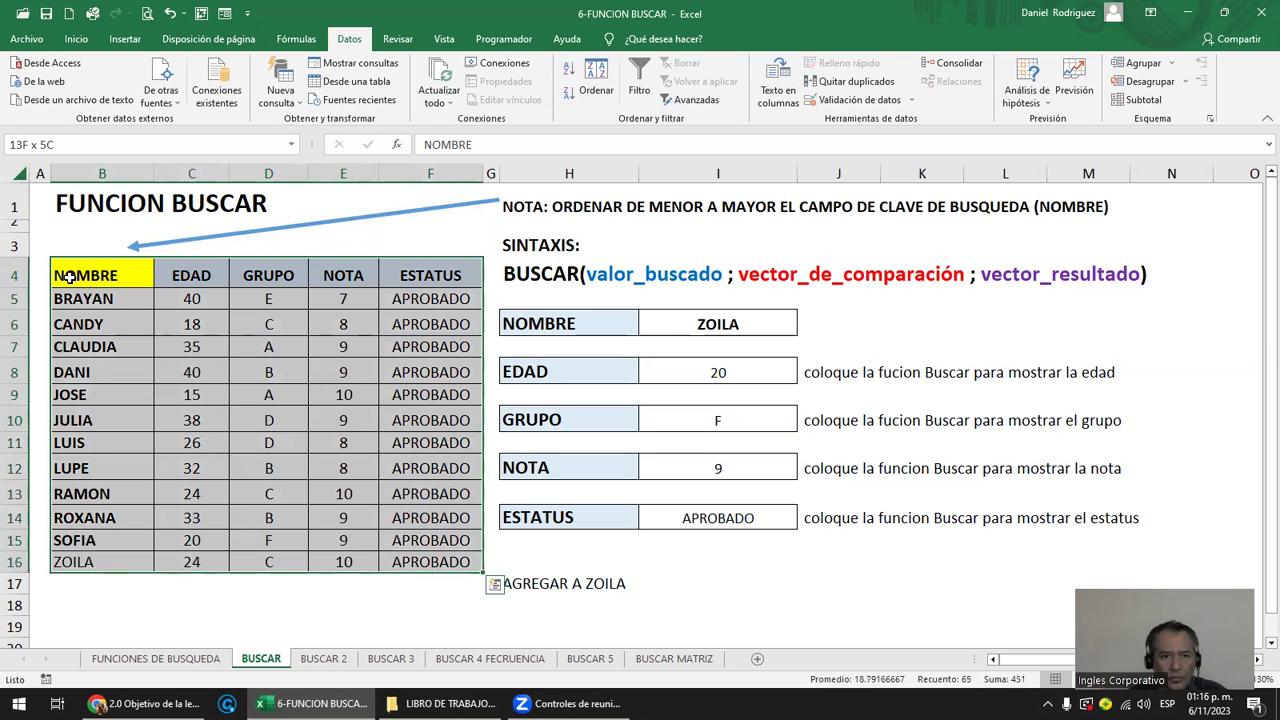
click(64, 277)
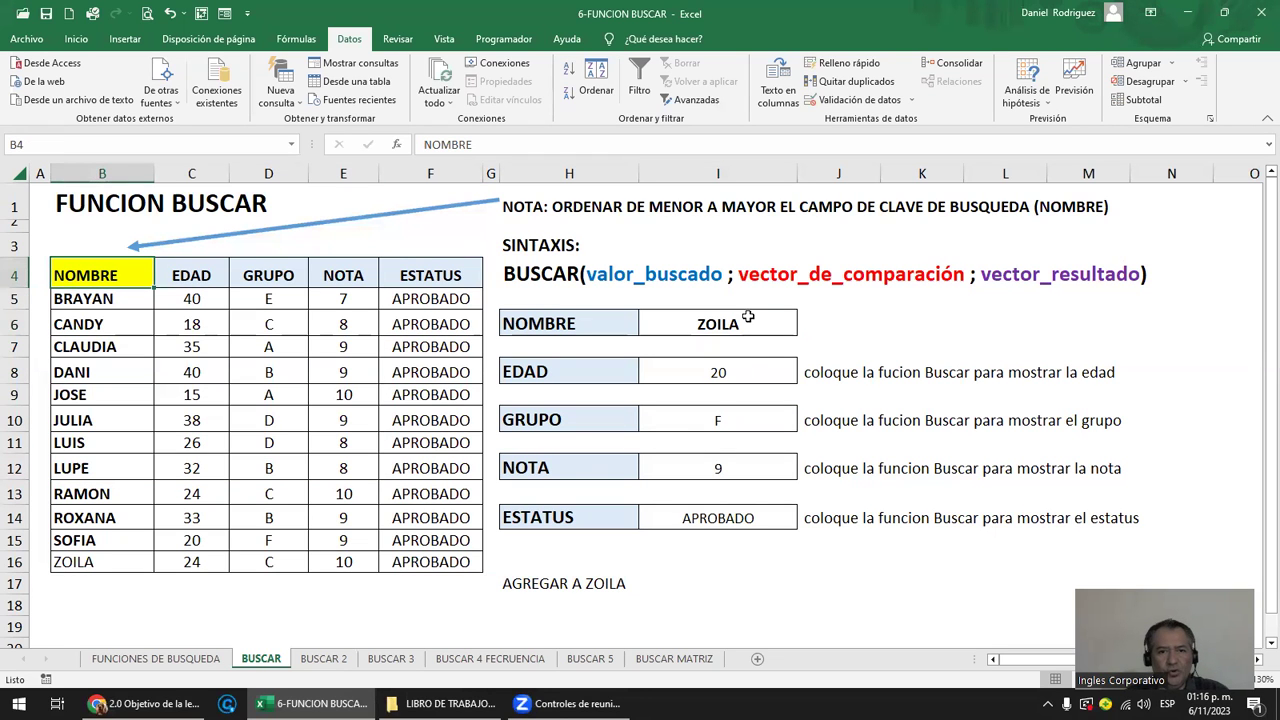
click(751, 320)
click(804, 327)
key(Escape)
key(ctrl+z)
click(804, 327)
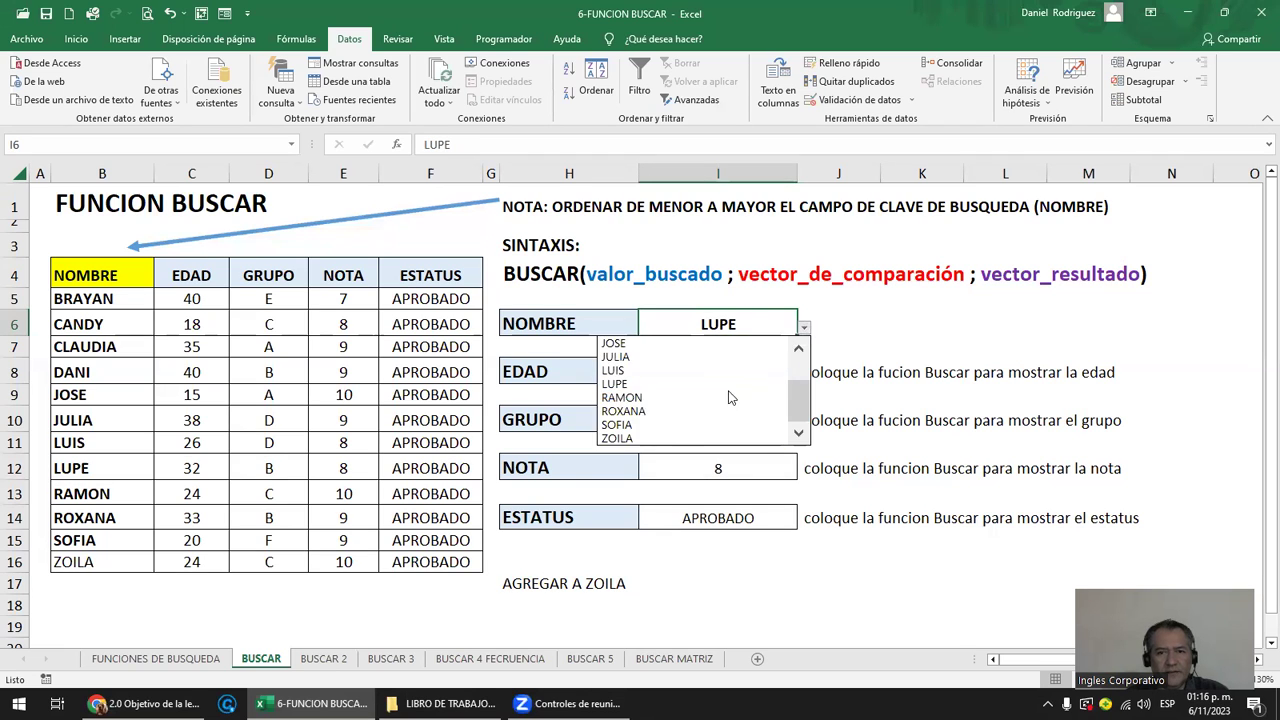
click(668, 440)
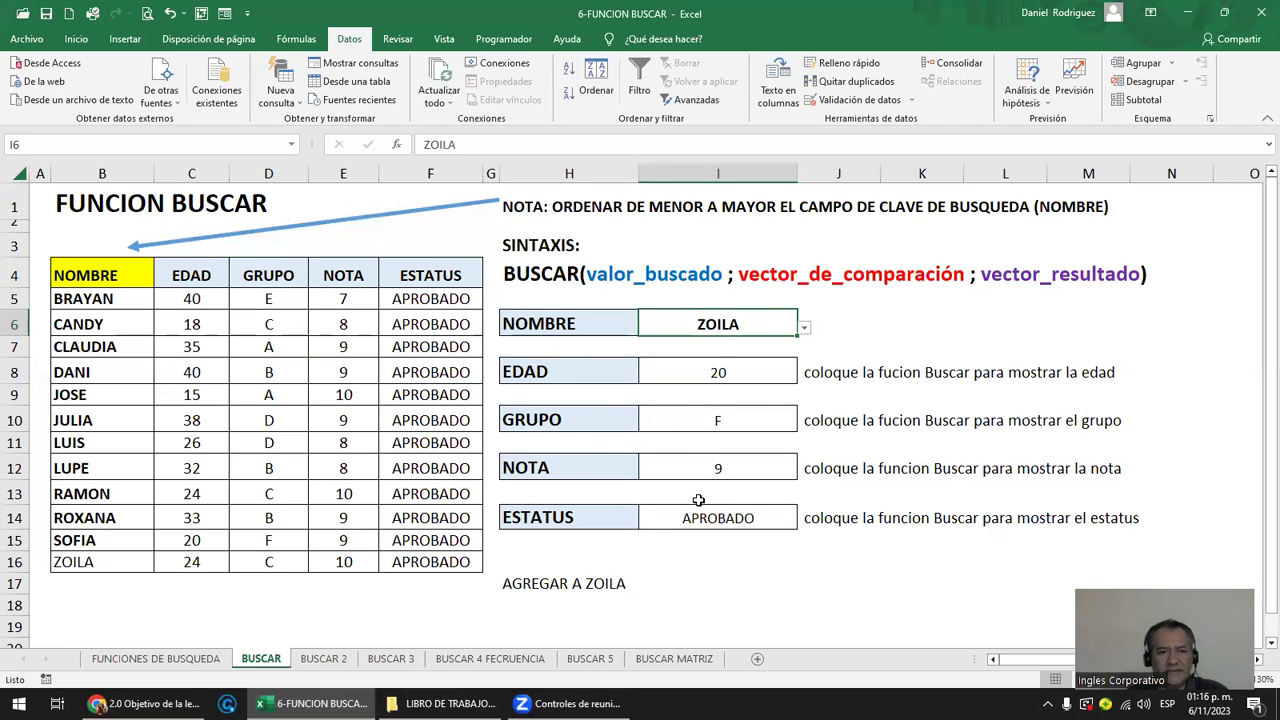
click(119, 556)
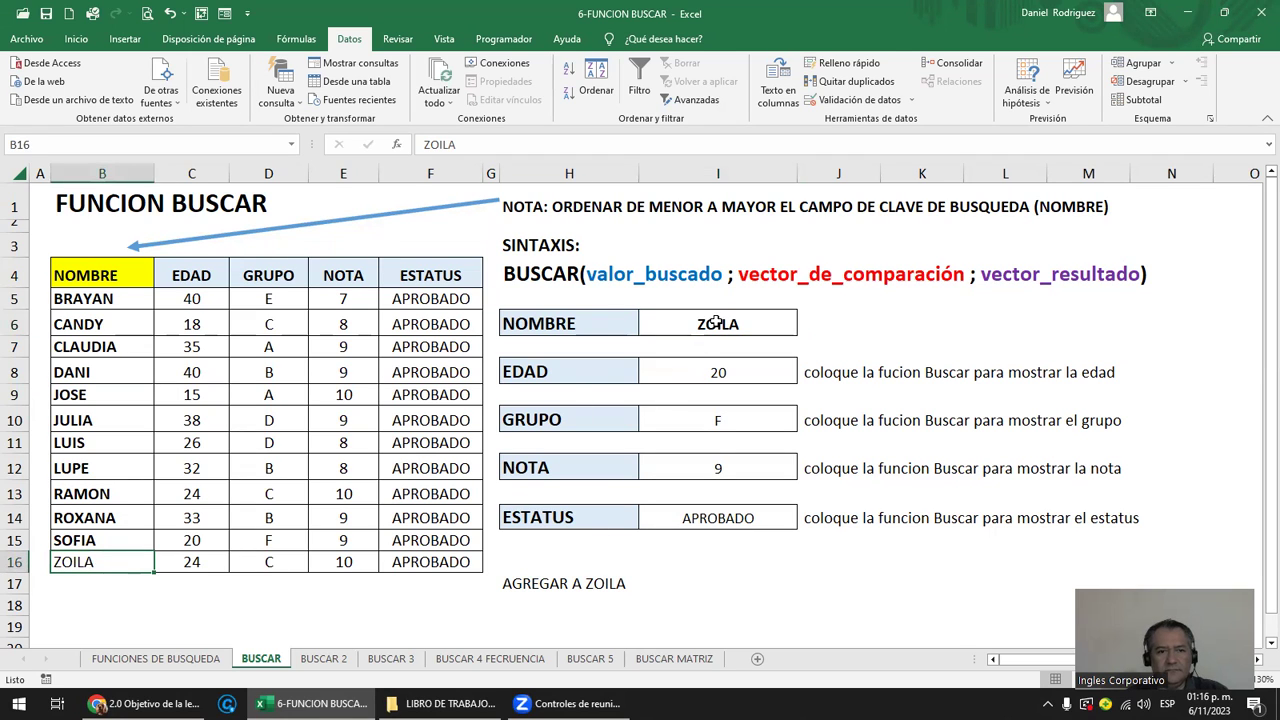
click(214, 556)
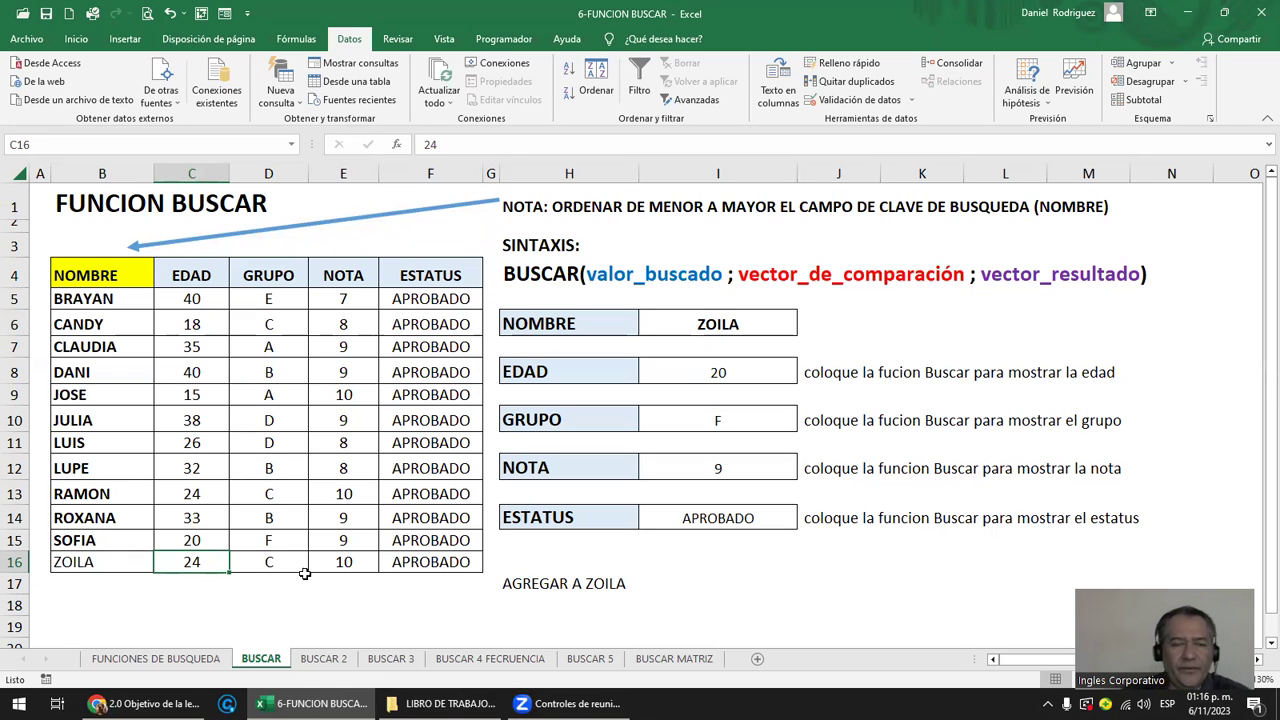
click(80, 283)
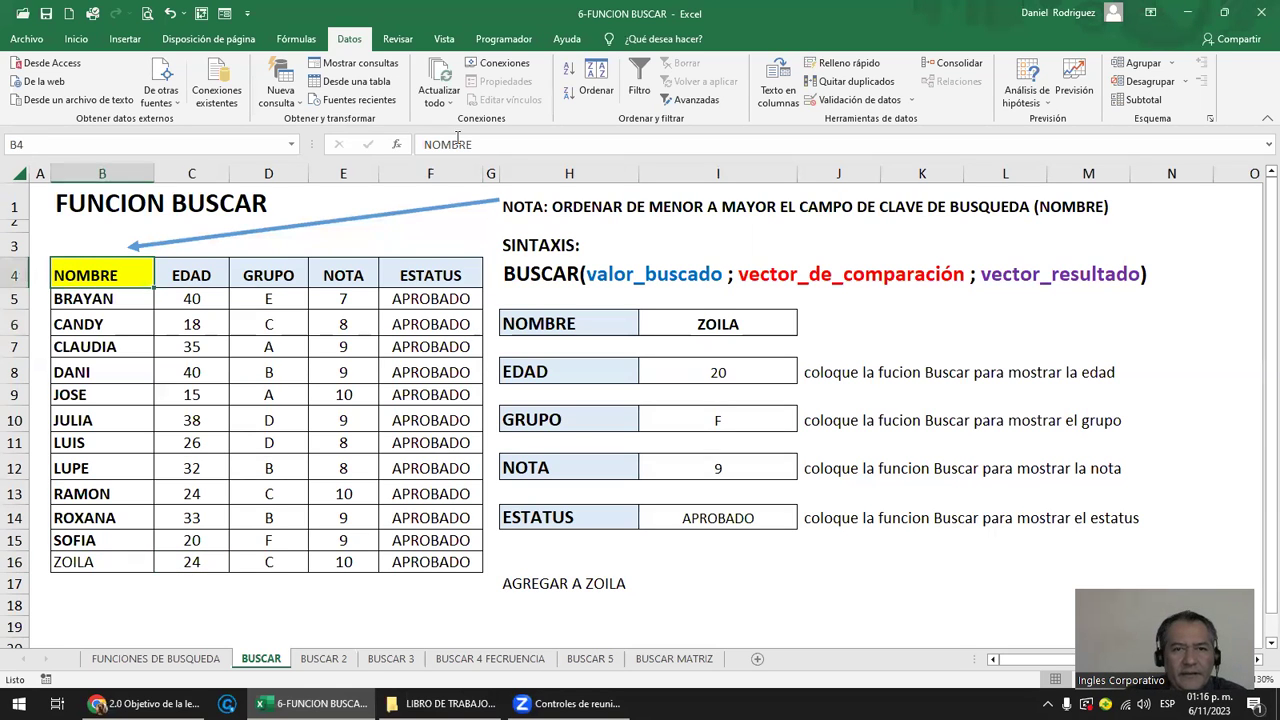
click(568, 99)
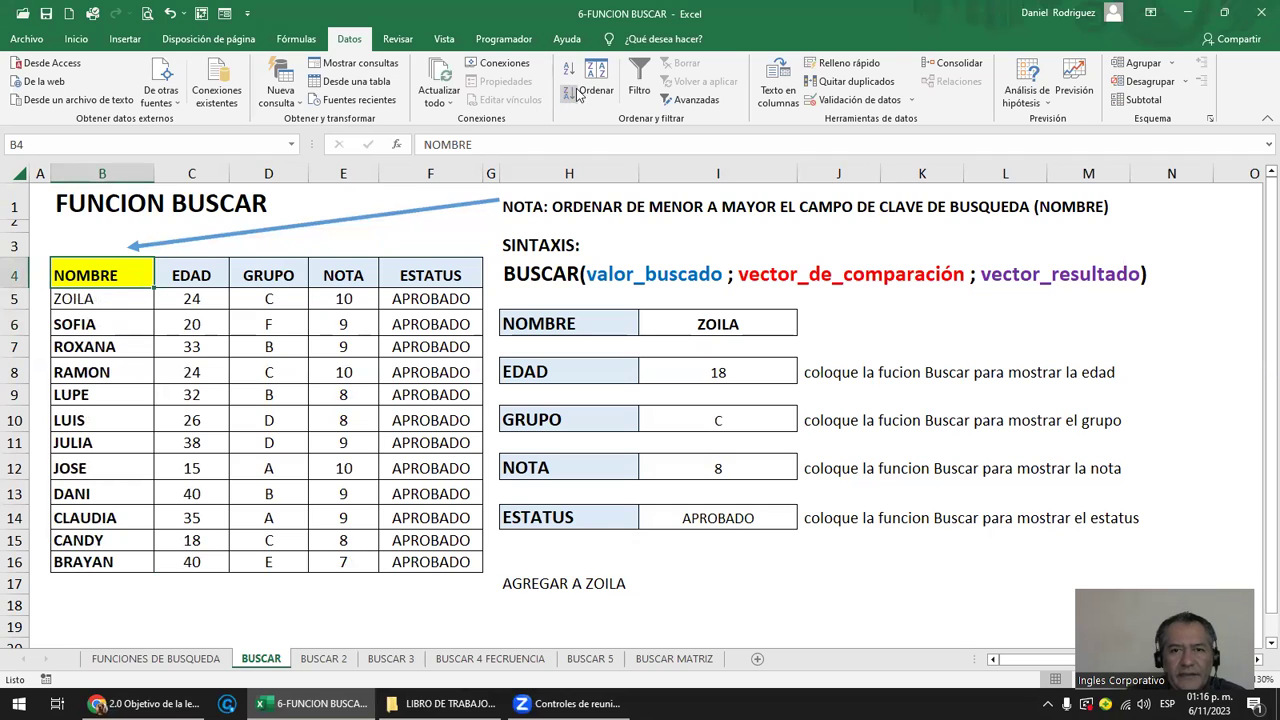
click(569, 72)
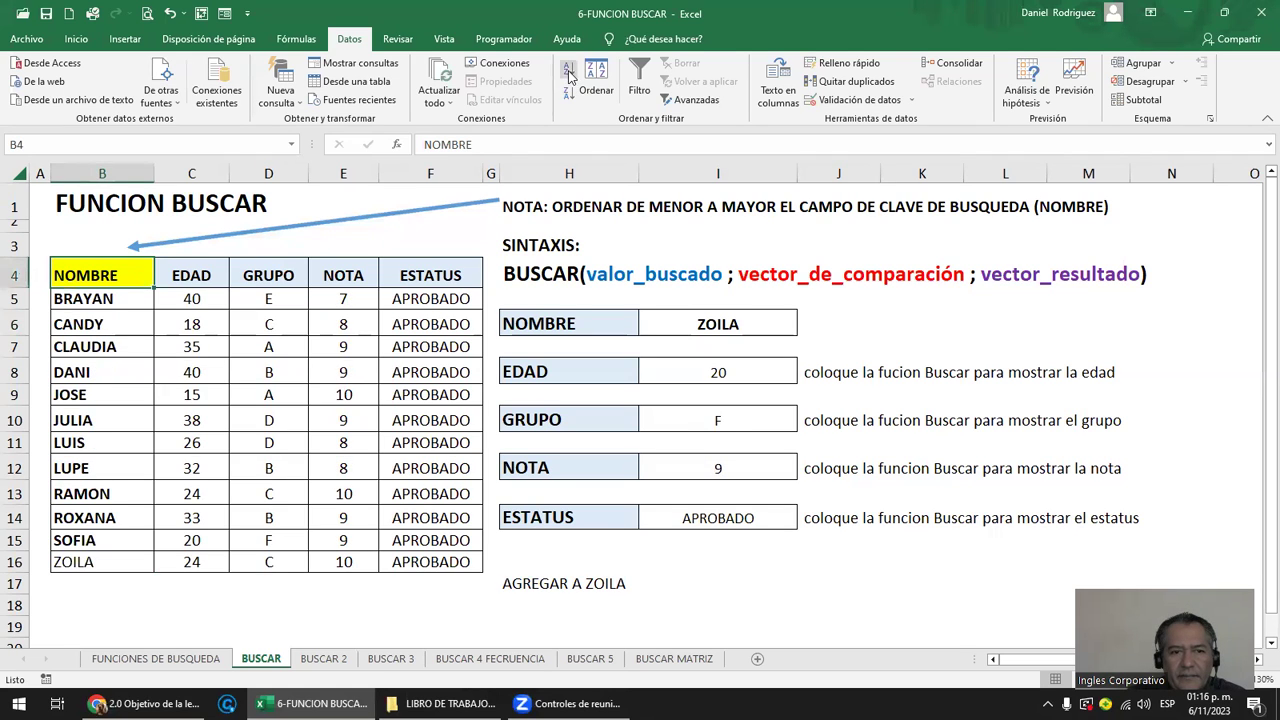
Set the lookup back to RAMON and rename ZOILA in B16 to JUANA.
click(764, 321)
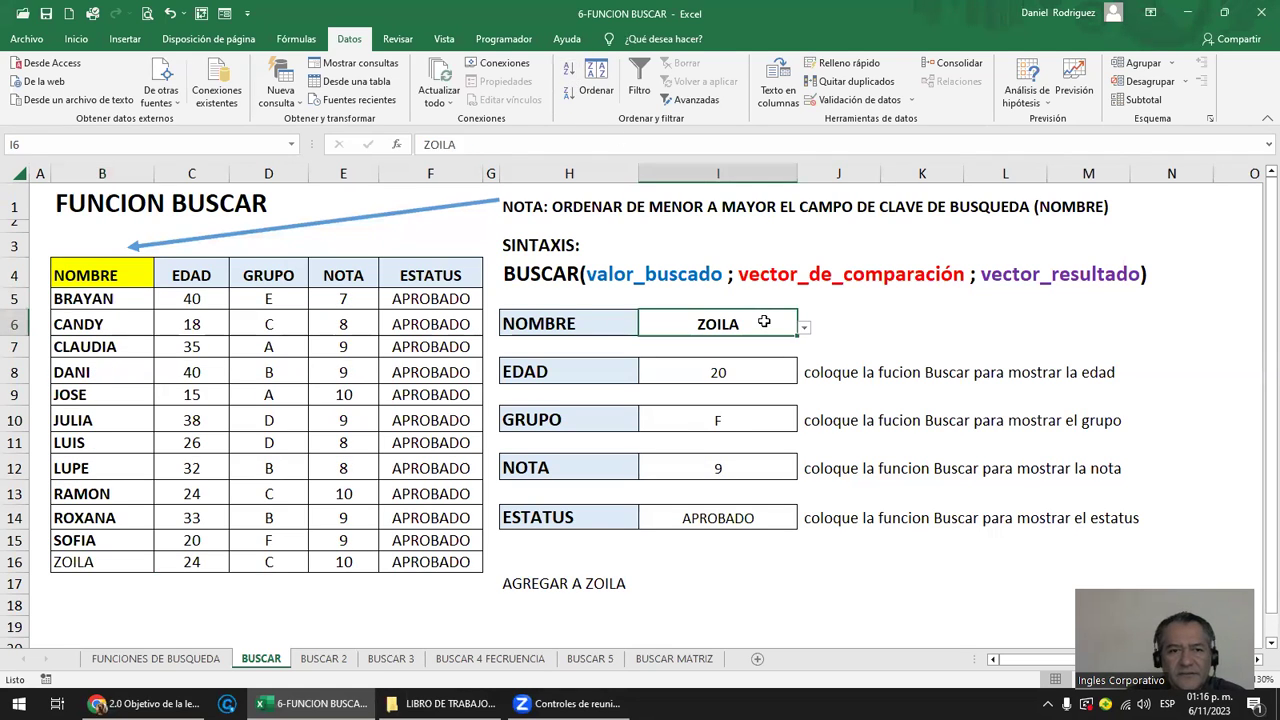
click(805, 329)
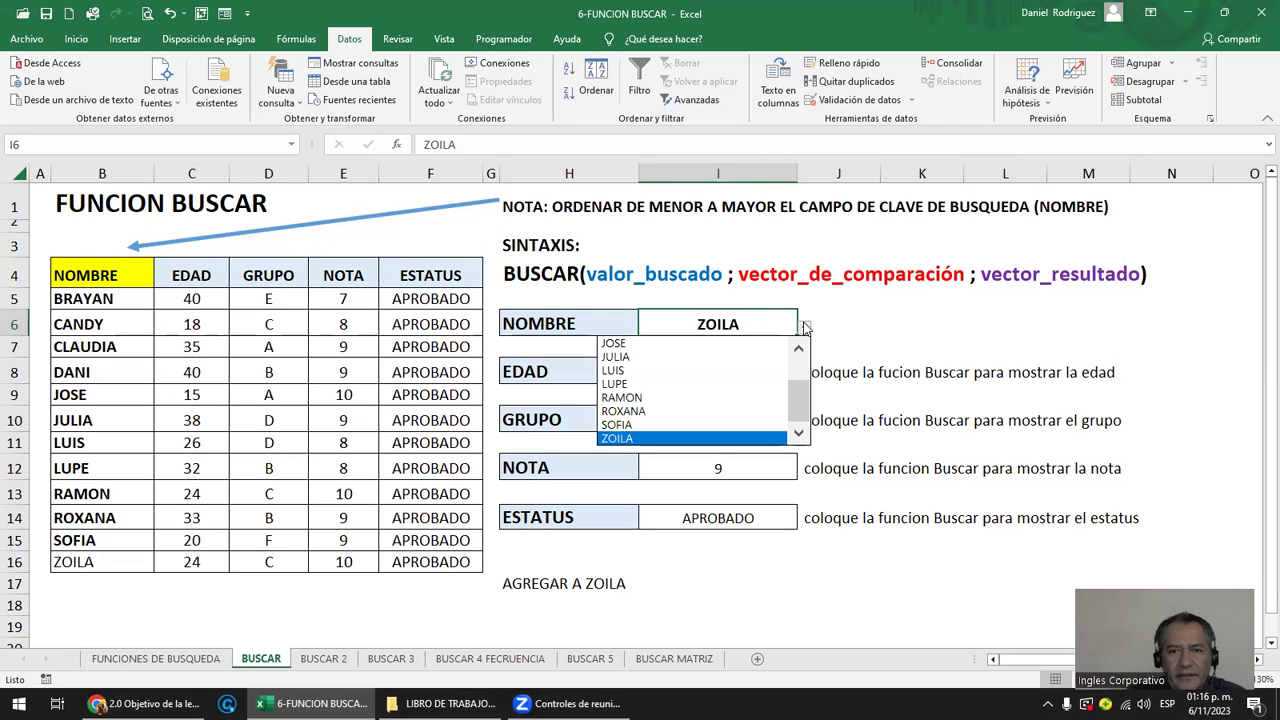
click(647, 399)
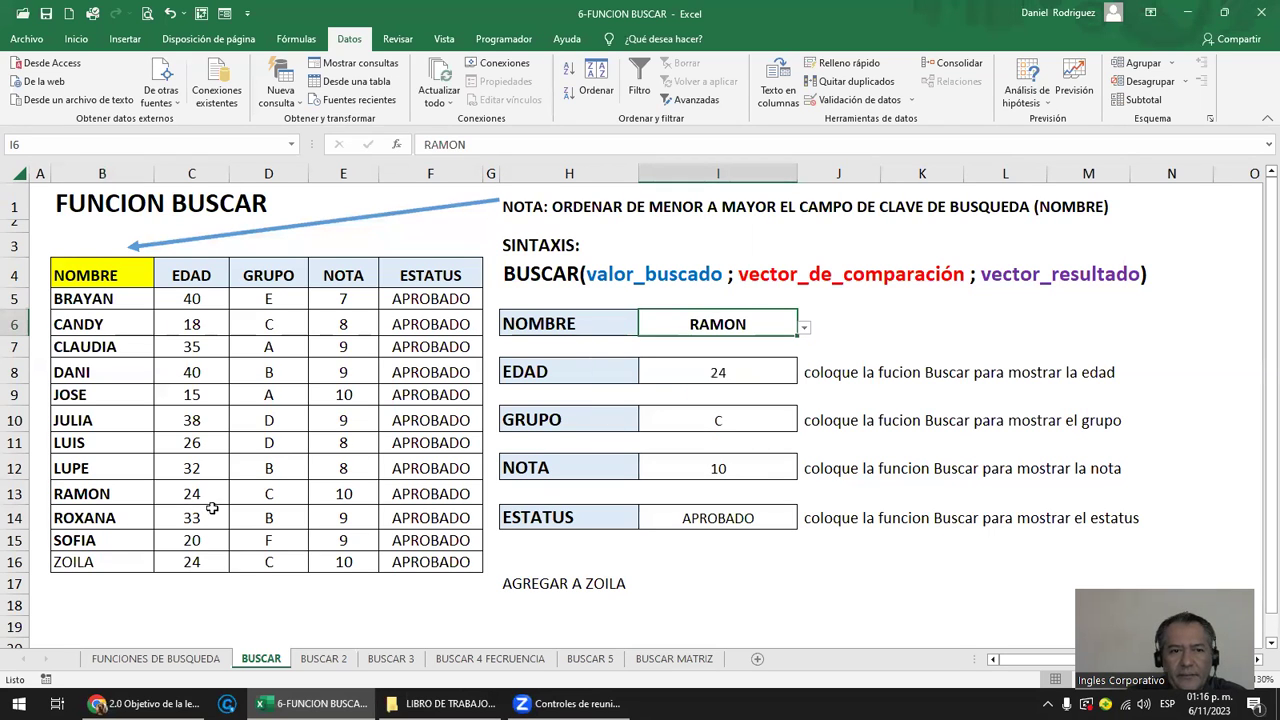
click(131, 556)
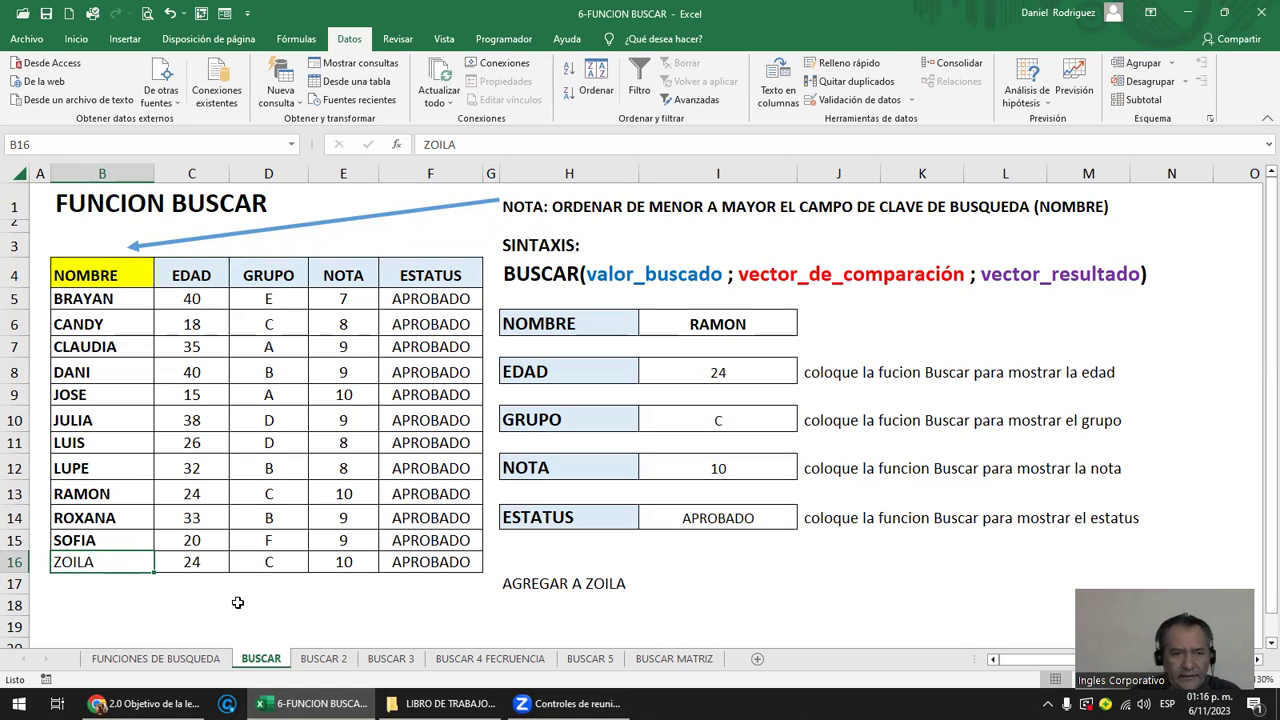
text(JUANA)
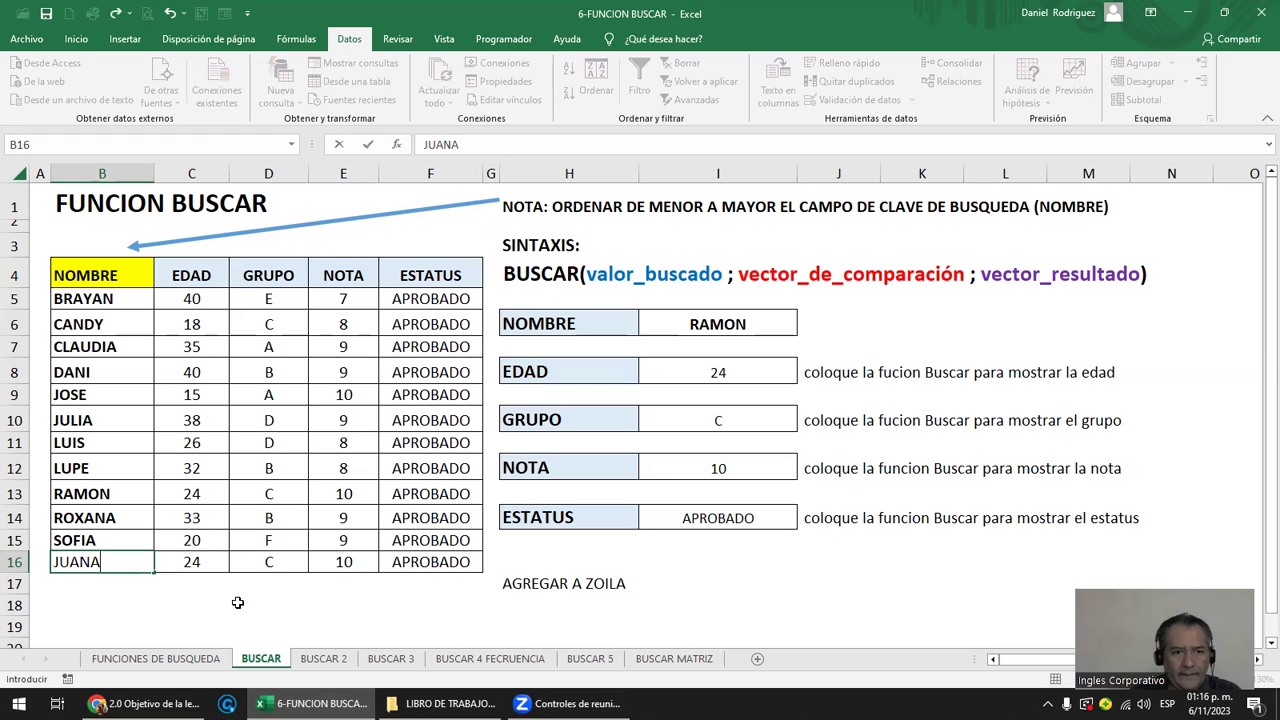
key(Return)
Type JUANA as the lookup name and compare the panel with her row 16 values.
click(735, 322)
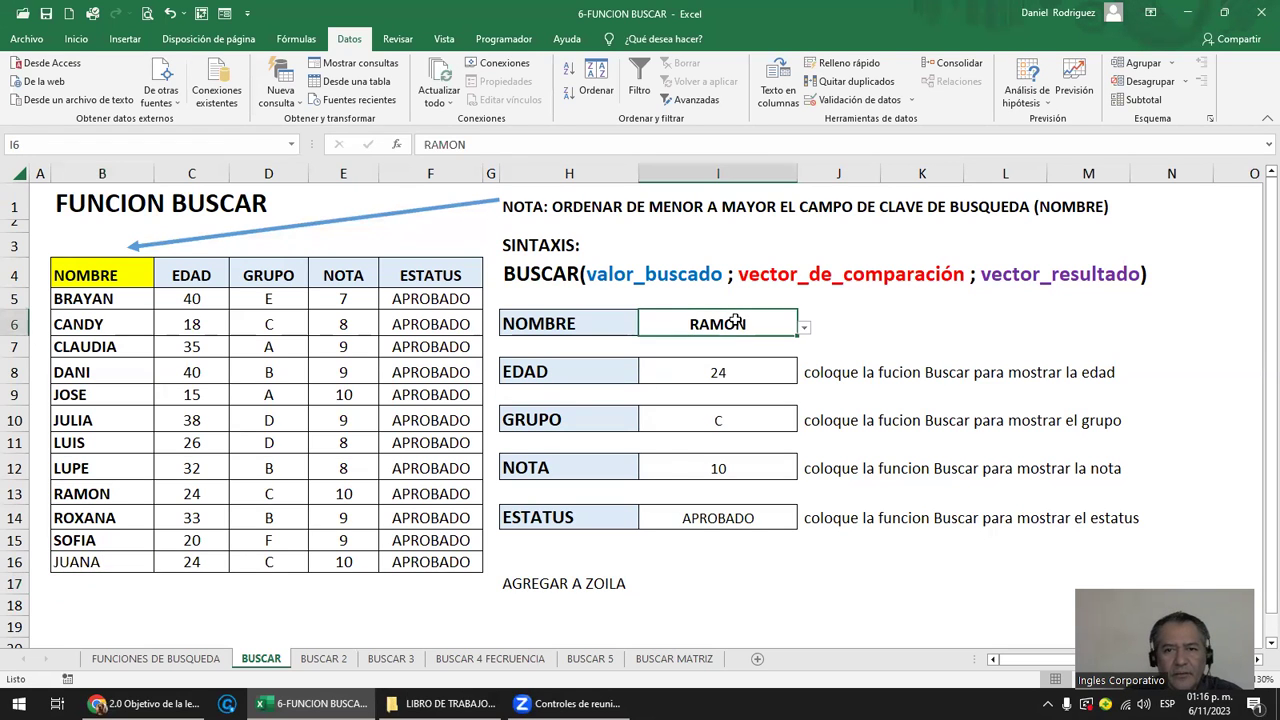
click(805, 330)
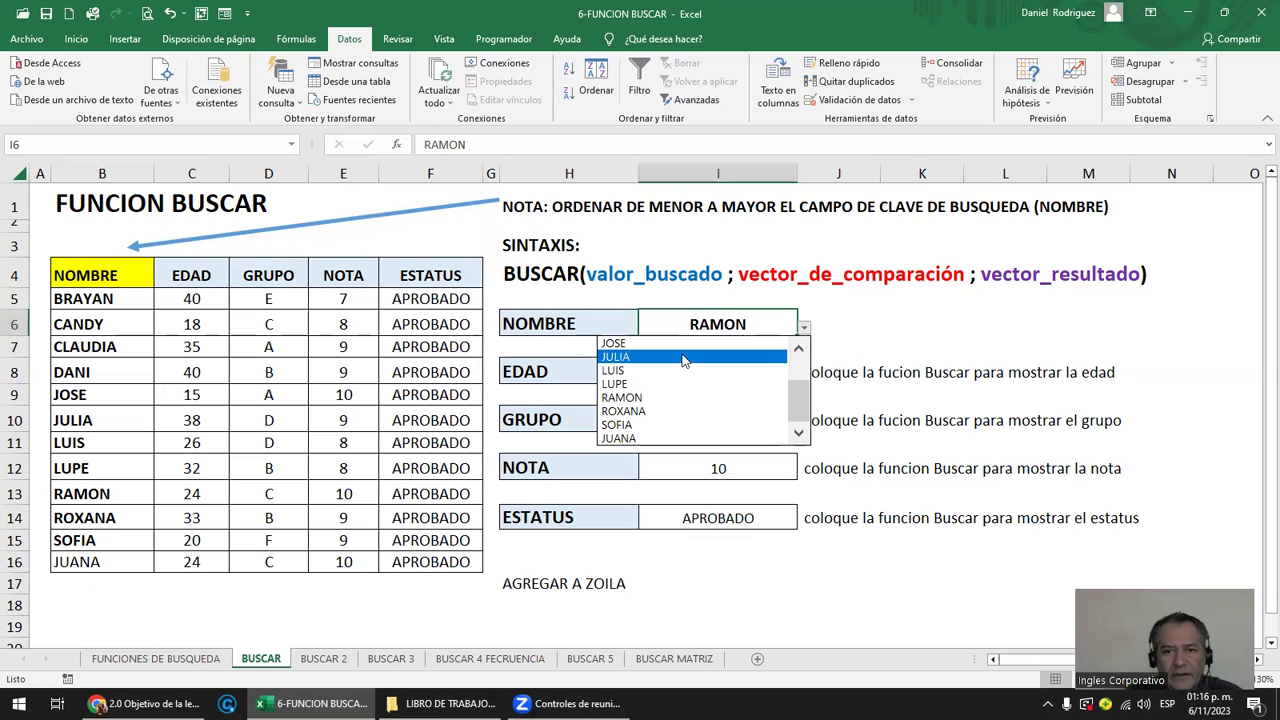
click(695, 322)
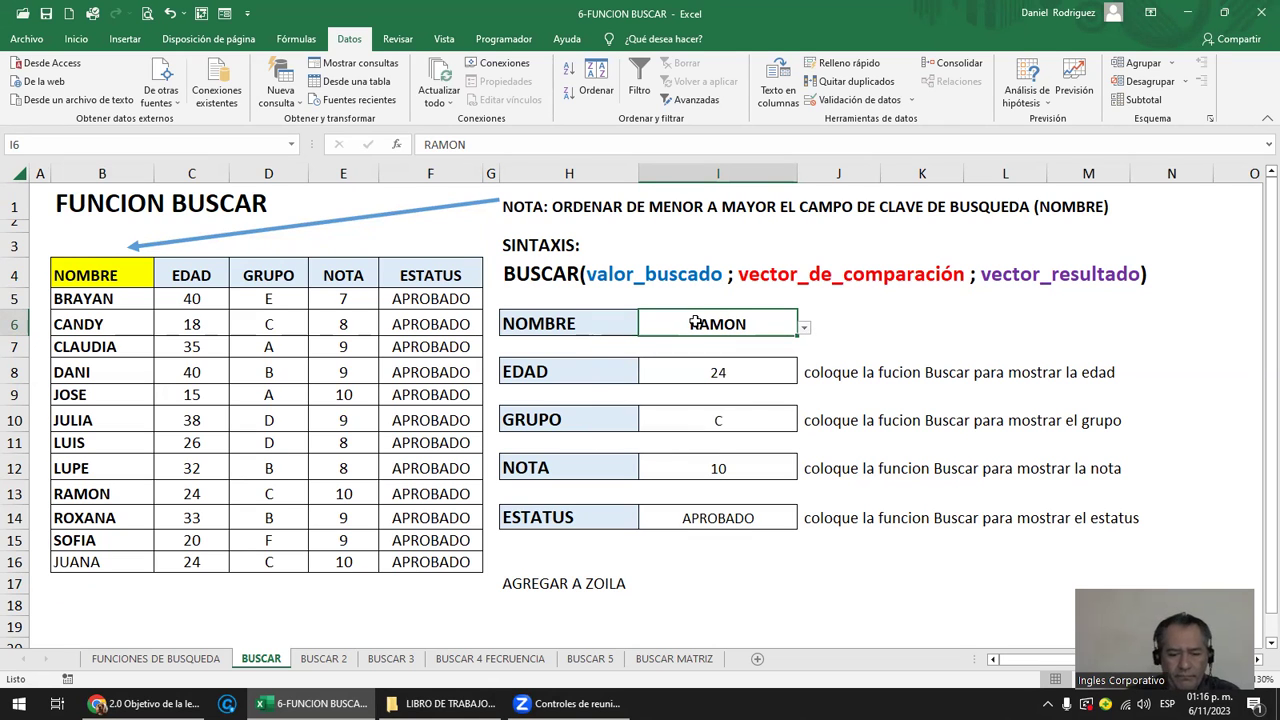
text(JUANA)
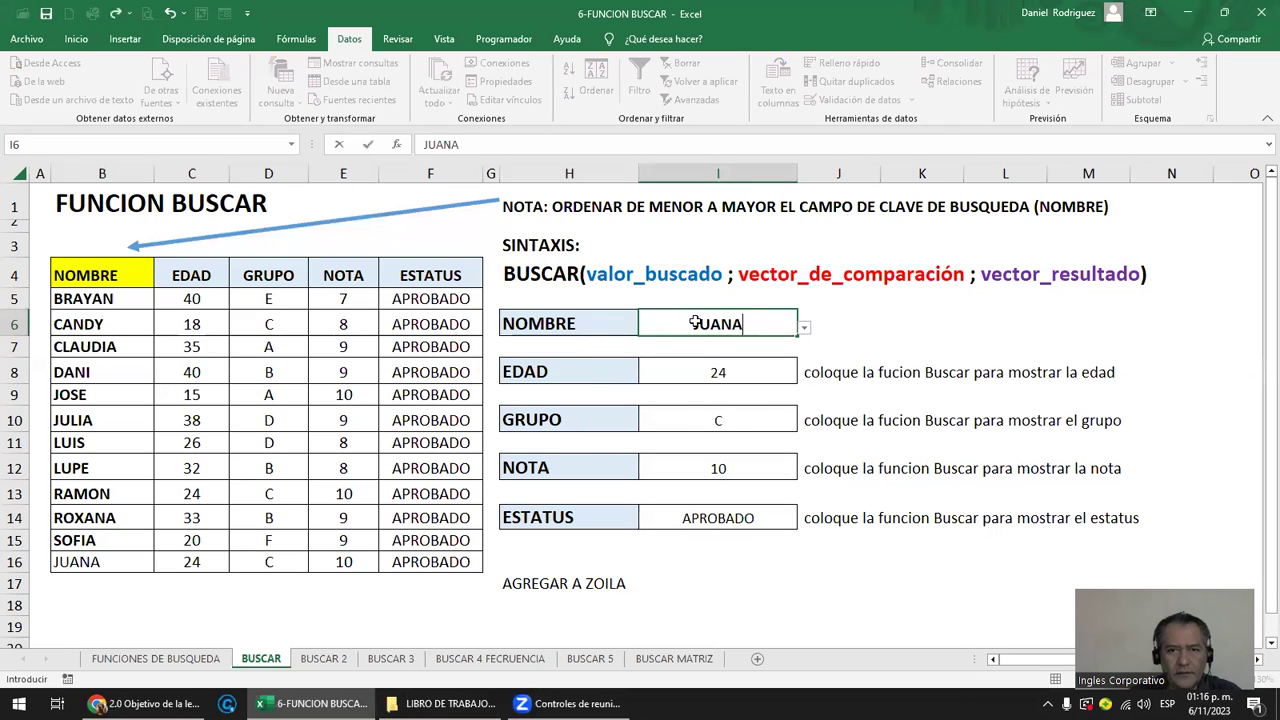
key(Return)
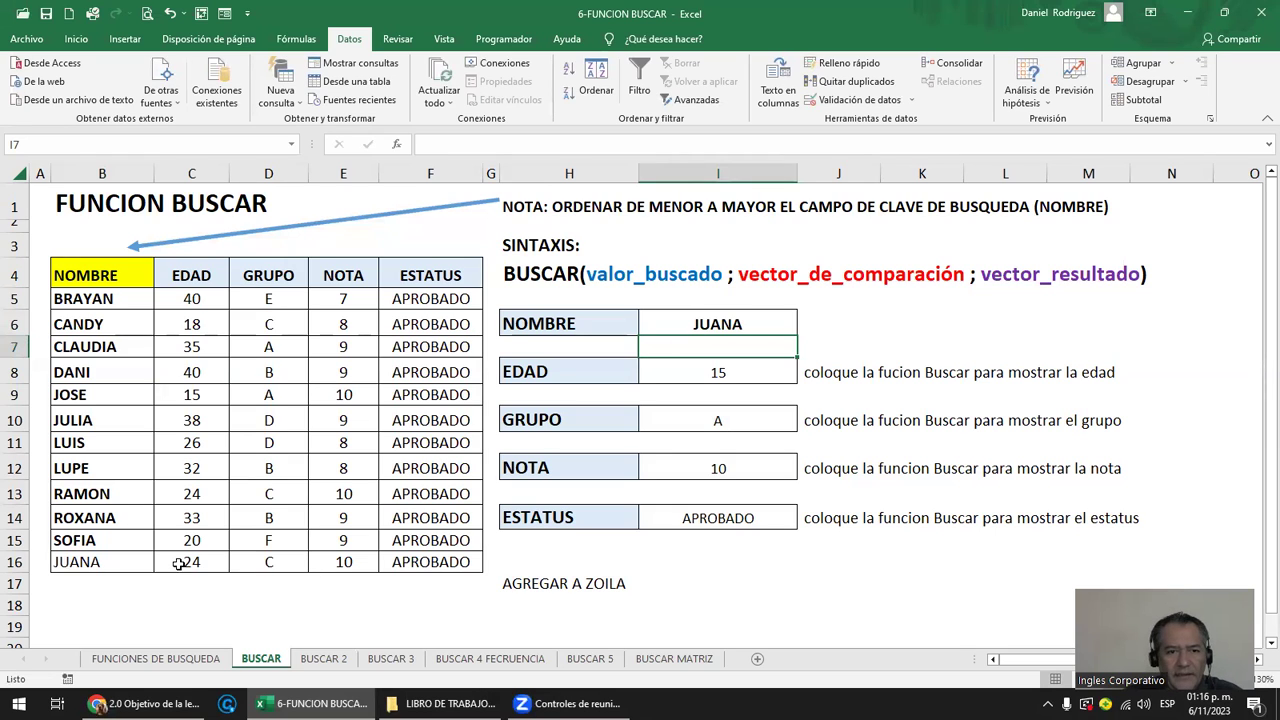
click(177, 564)
drag(177, 564, 430, 562)
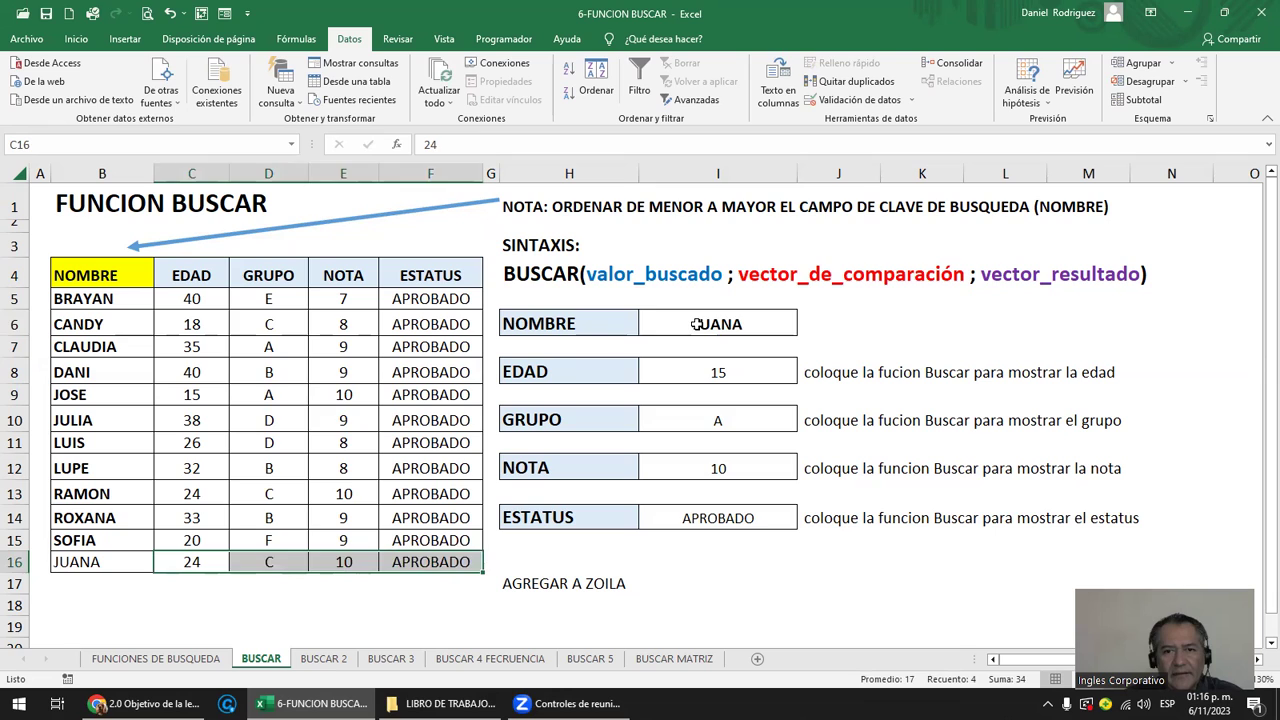
click(697, 325)
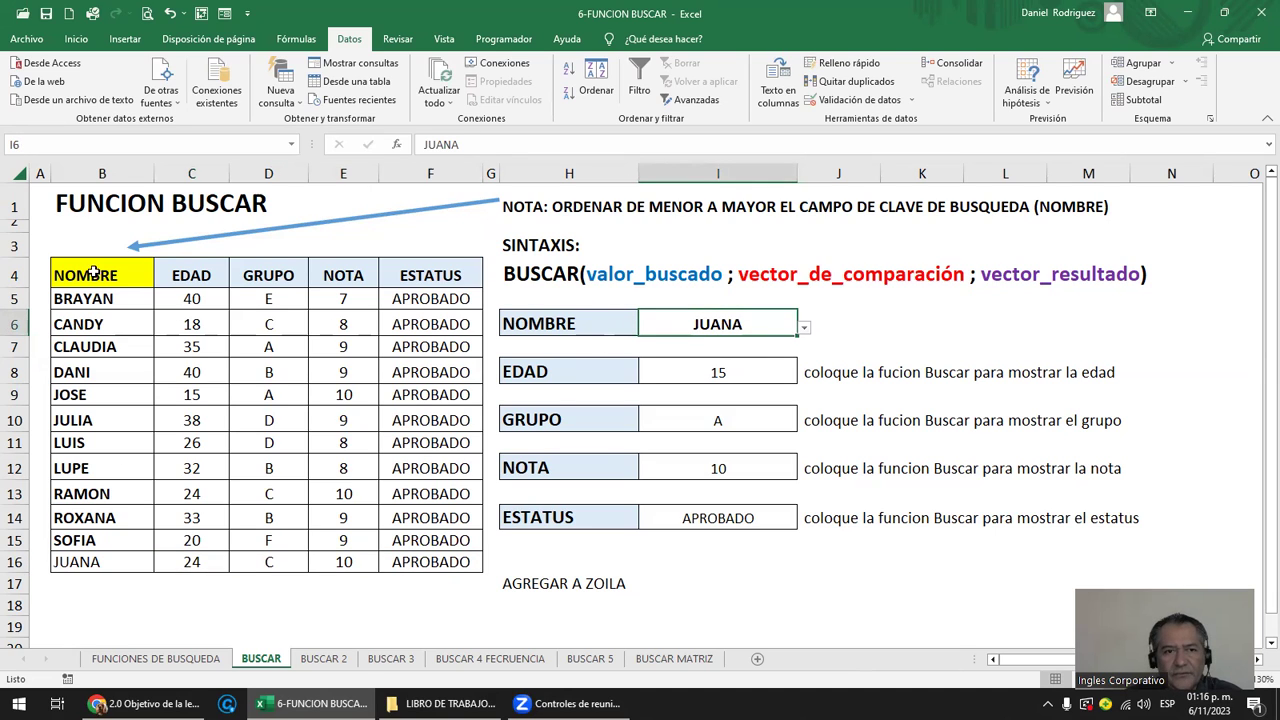
click(95, 272)
click(571, 74)
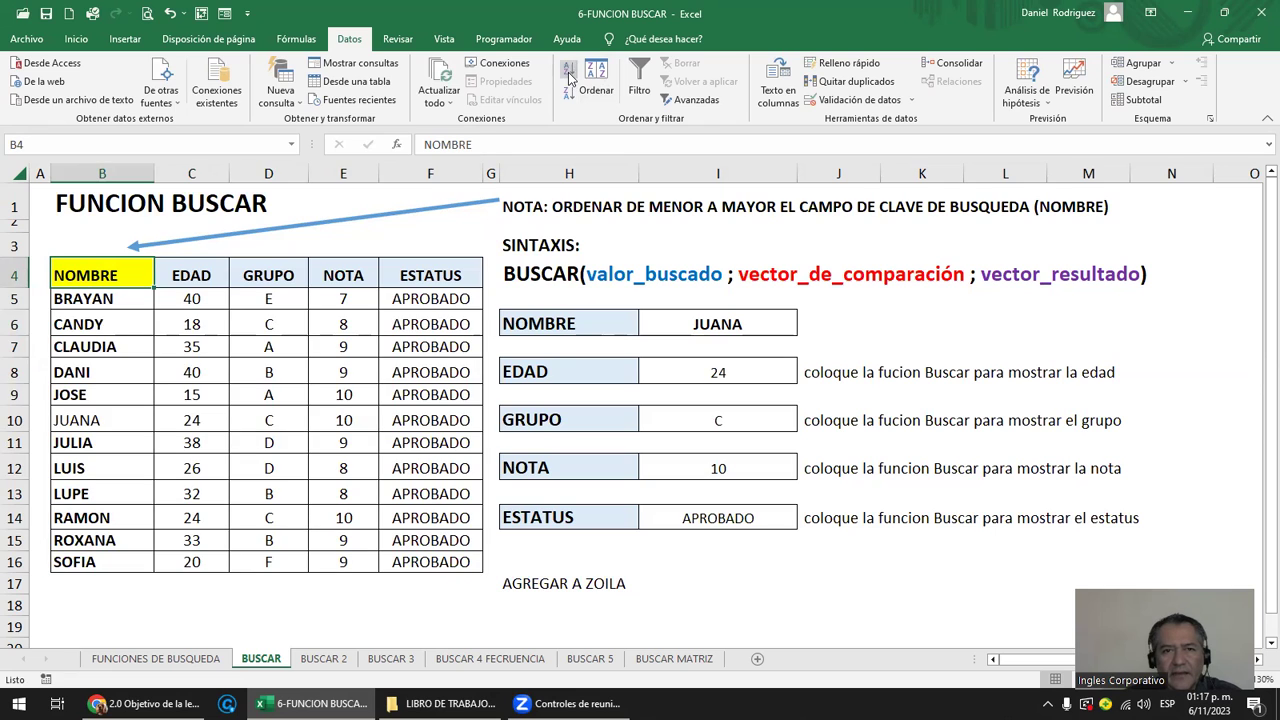
click(104, 302)
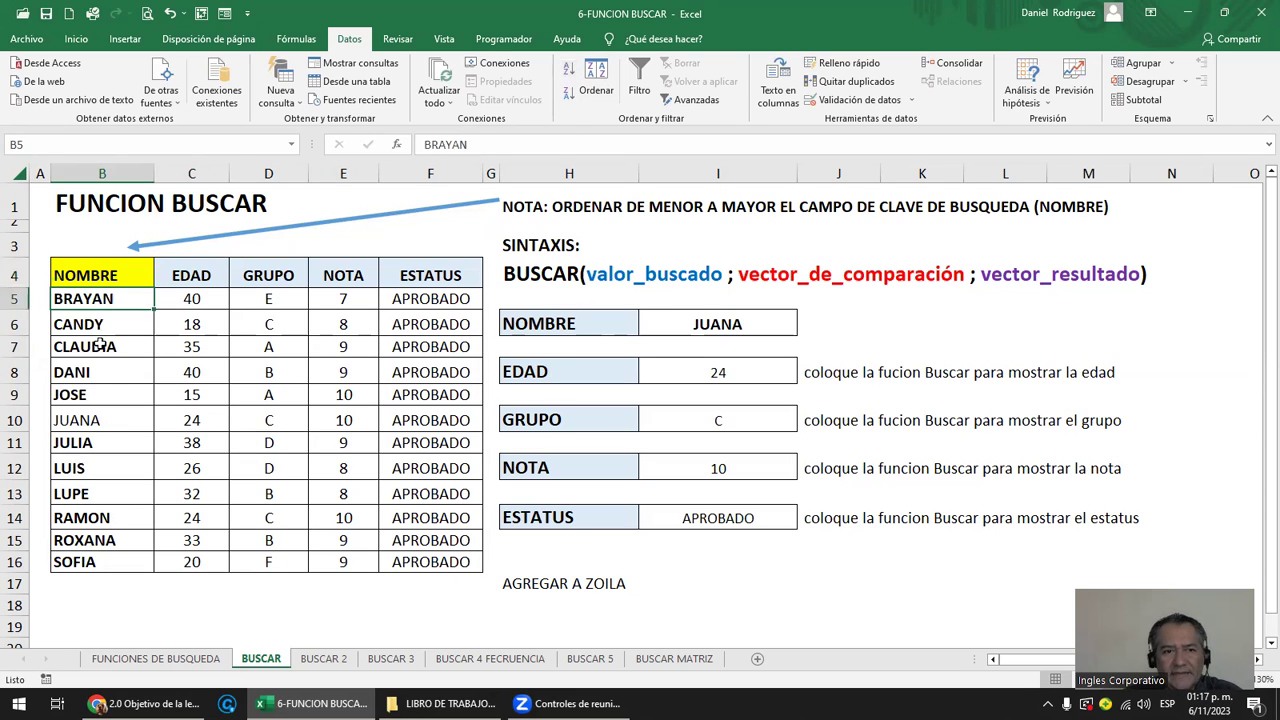
drag(100, 343, 86, 566)
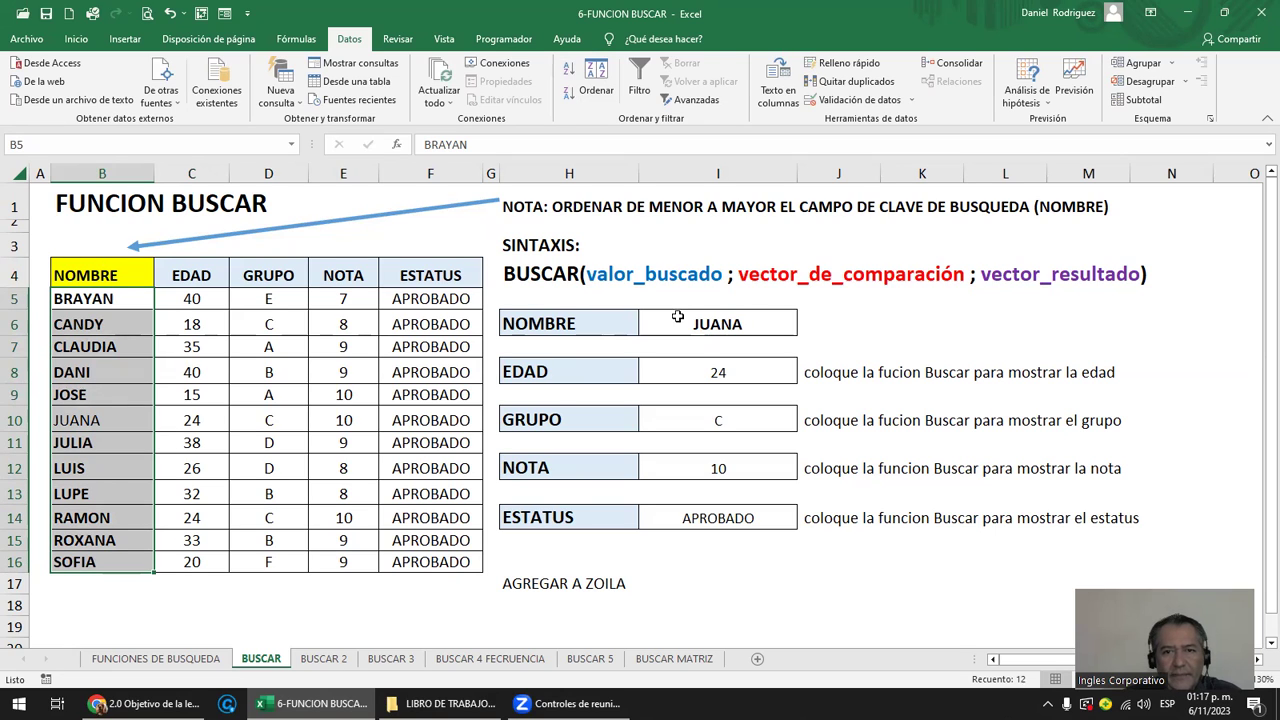
click(103, 174)
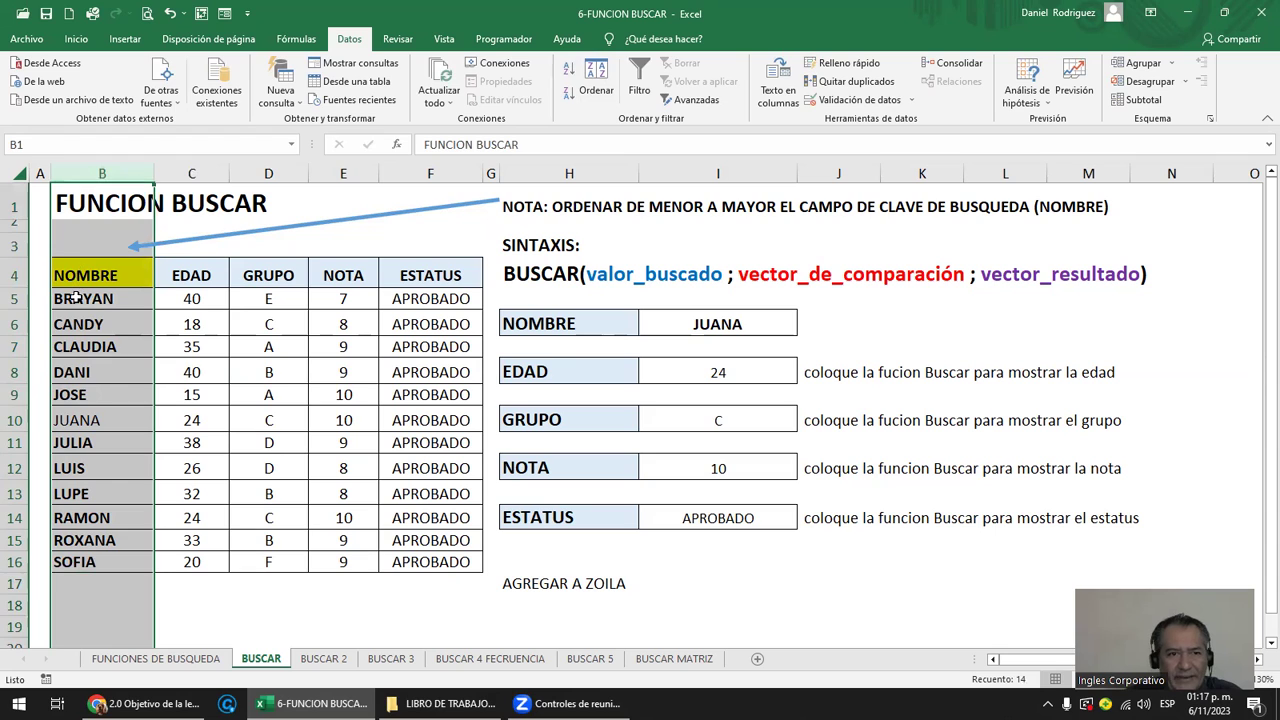
drag(76, 297, 80, 562)
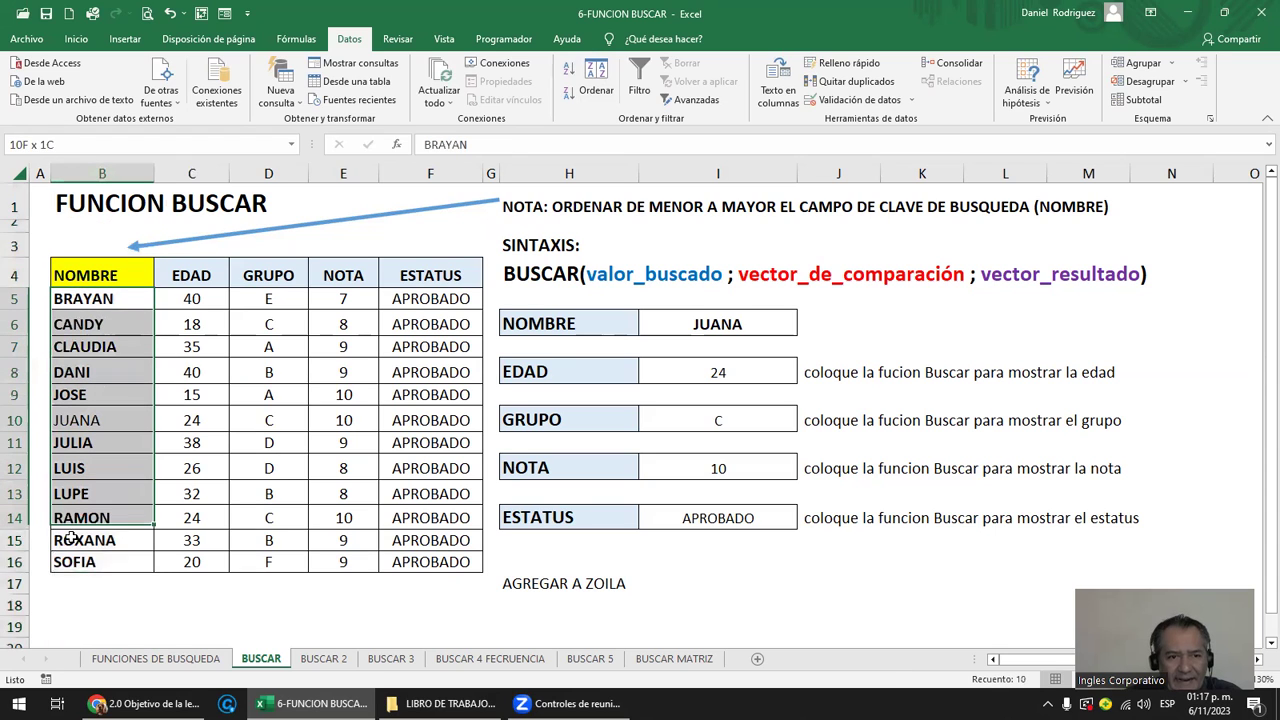
click(118, 280)
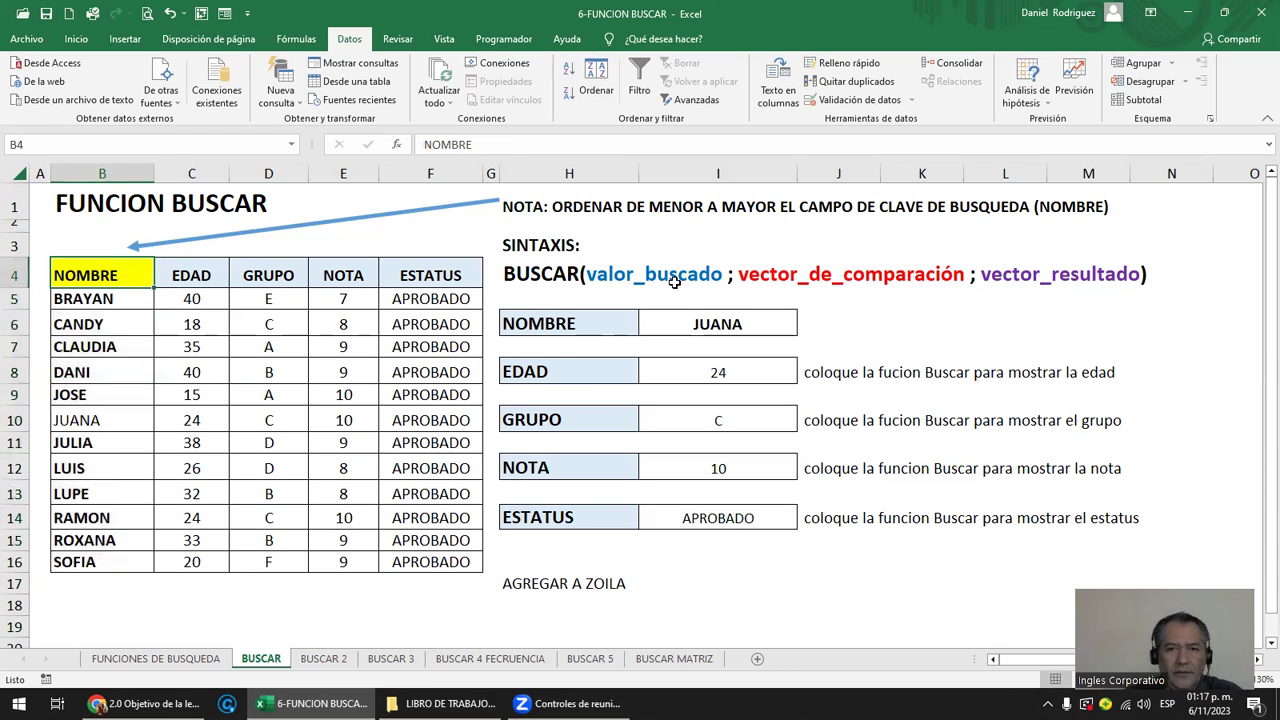
click(713, 325)
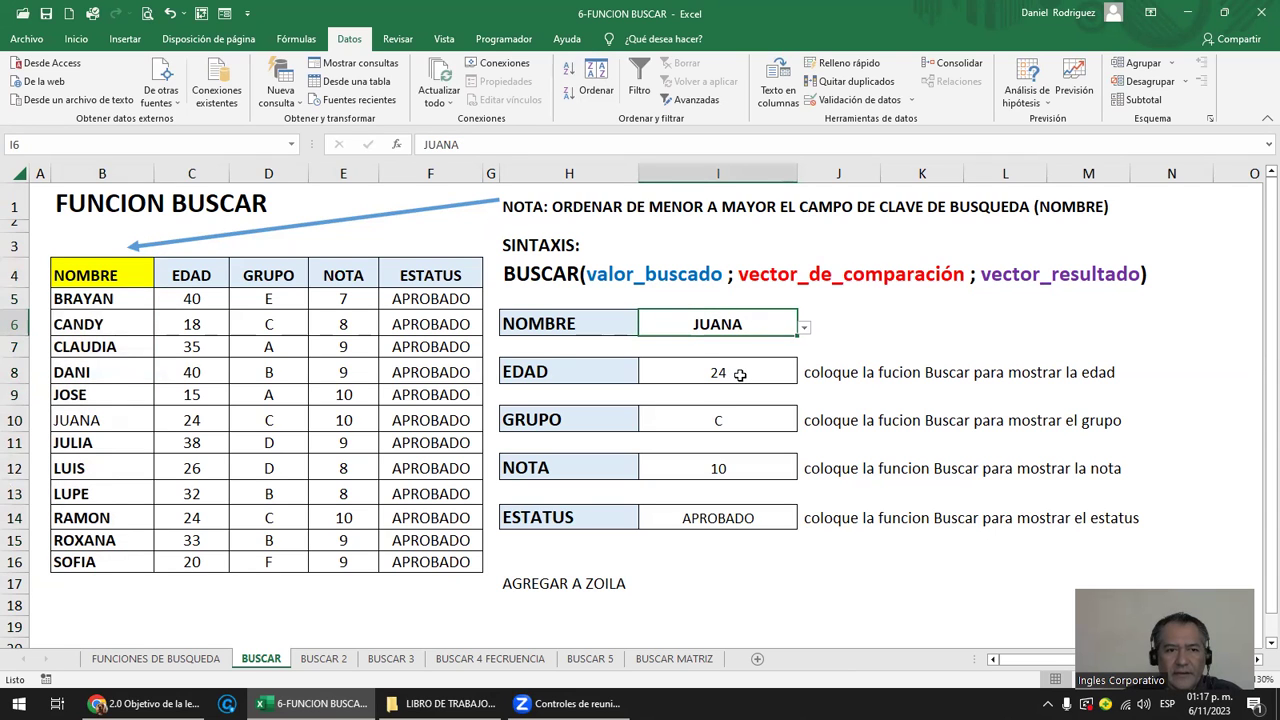
drag(117, 299, 90, 562)
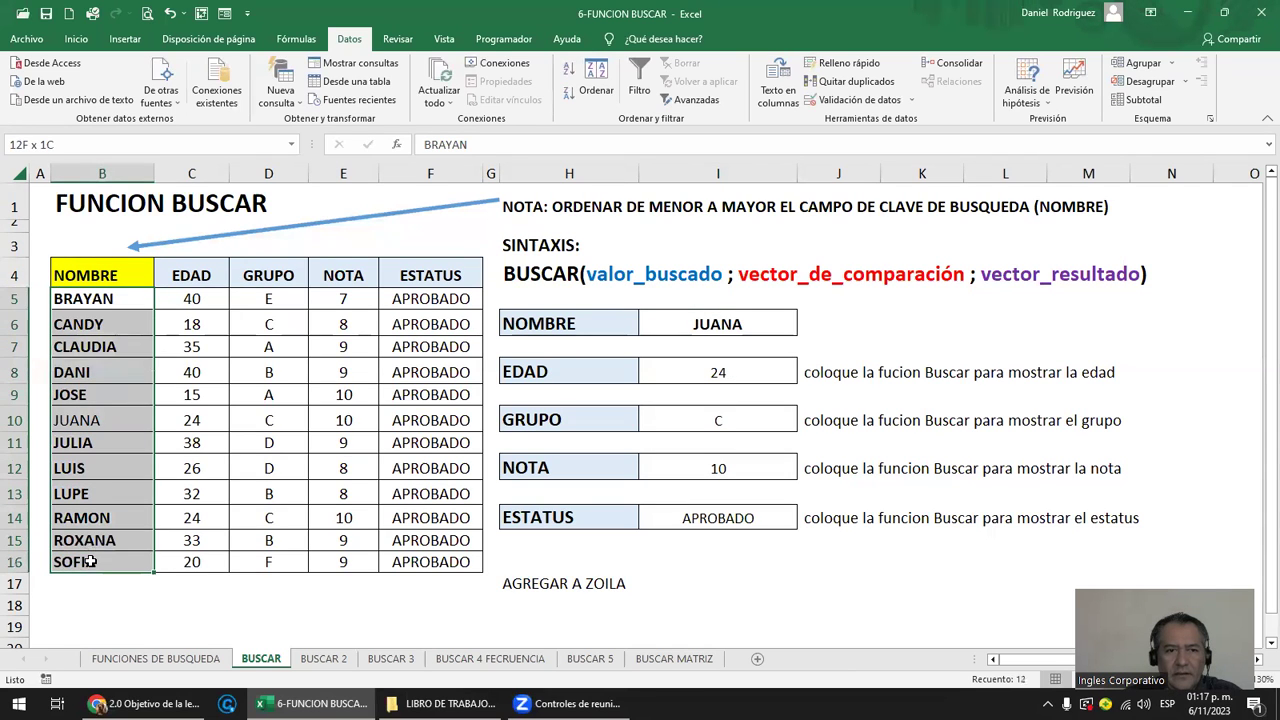
click(76, 38)
Remove bold from the student names and select the data in columns C to F.
click(150, 94)
click(186, 306)
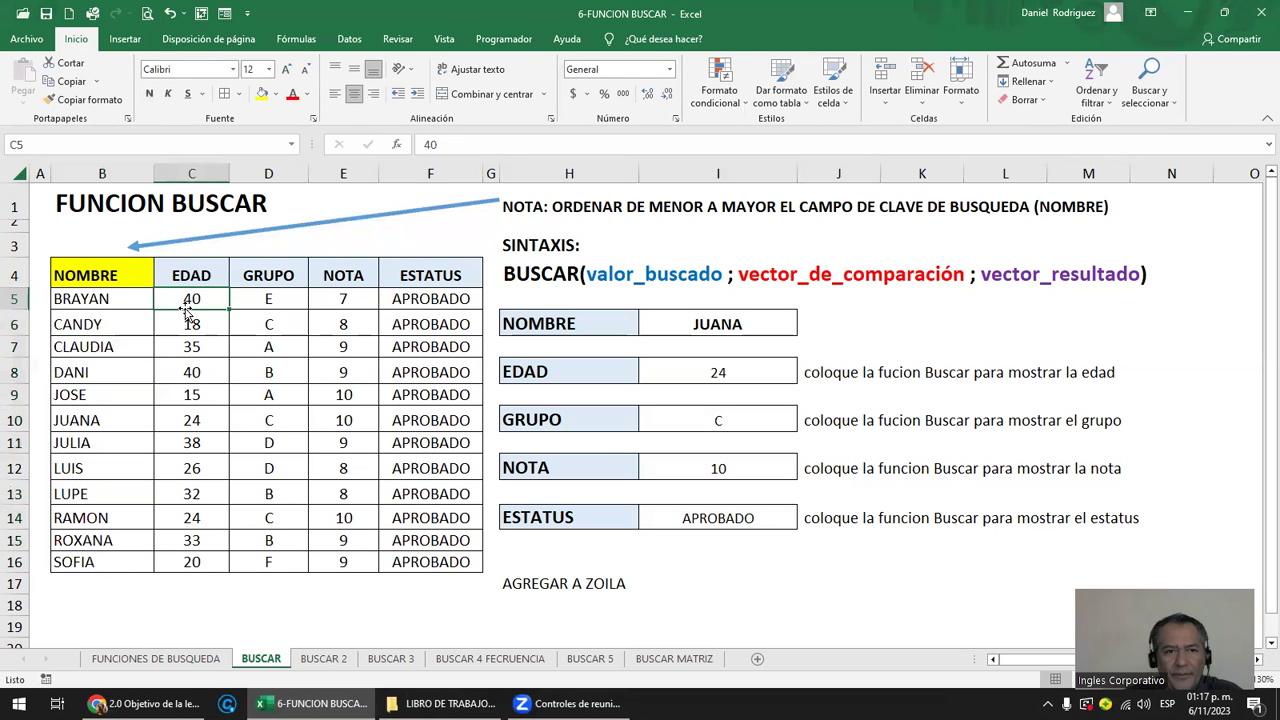
drag(192, 296, 430, 275)
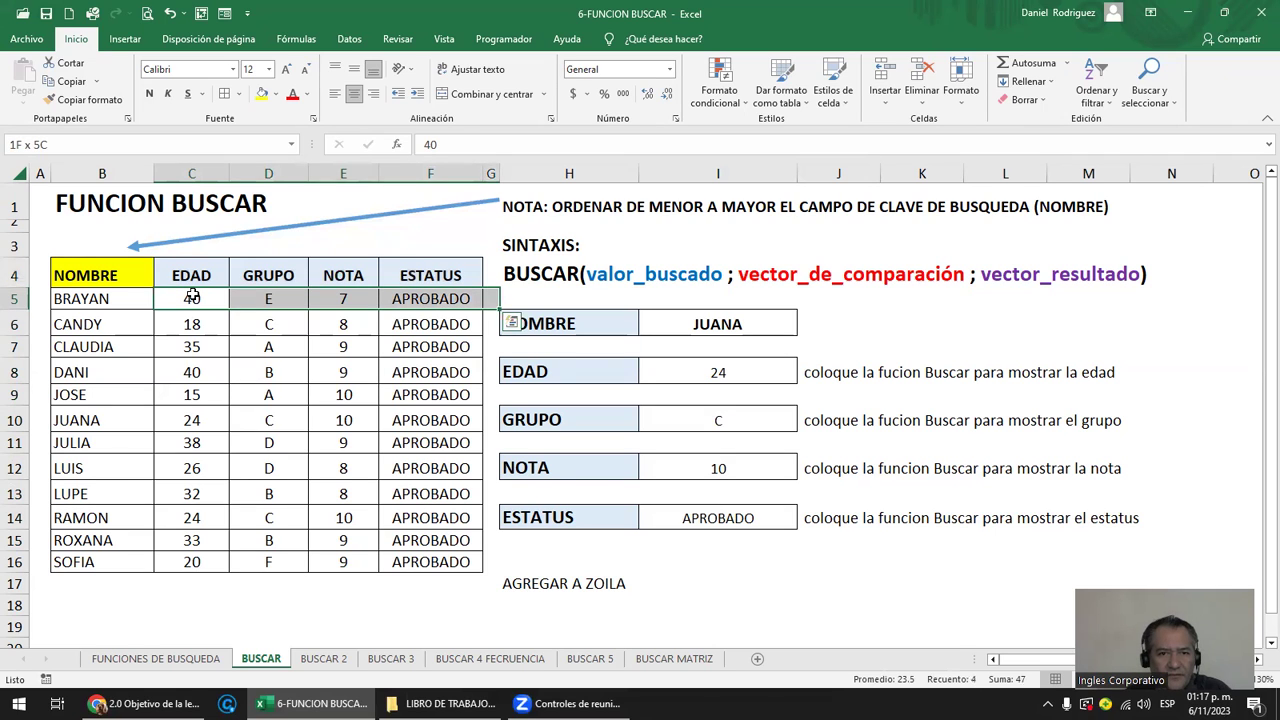
mouse_move(192, 296)
mouse_down()
mouse_move(430, 380)
mouse_move(430, 562)
mouse_up()
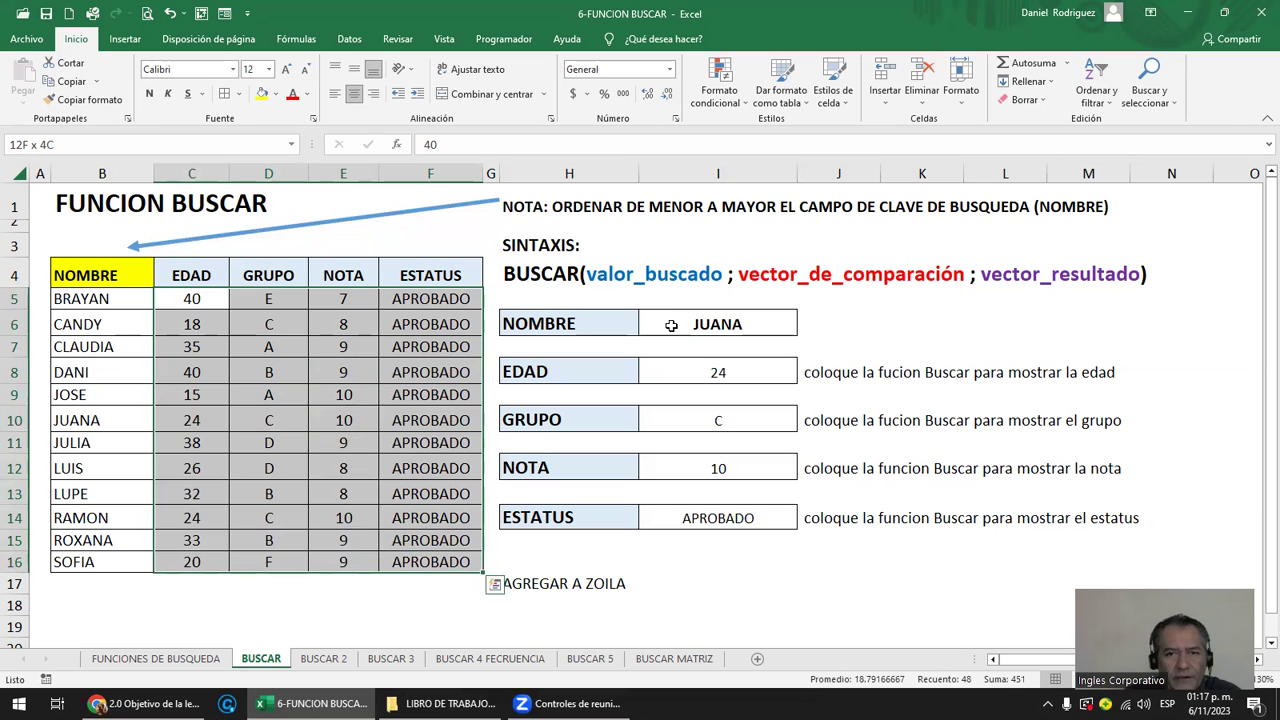
Change JUANA's age in C10 to 31 and DANI's age in C8 to 38.
click(220, 425)
text(31)
key(Return)
click(191, 378)
text(38)
key(Return)
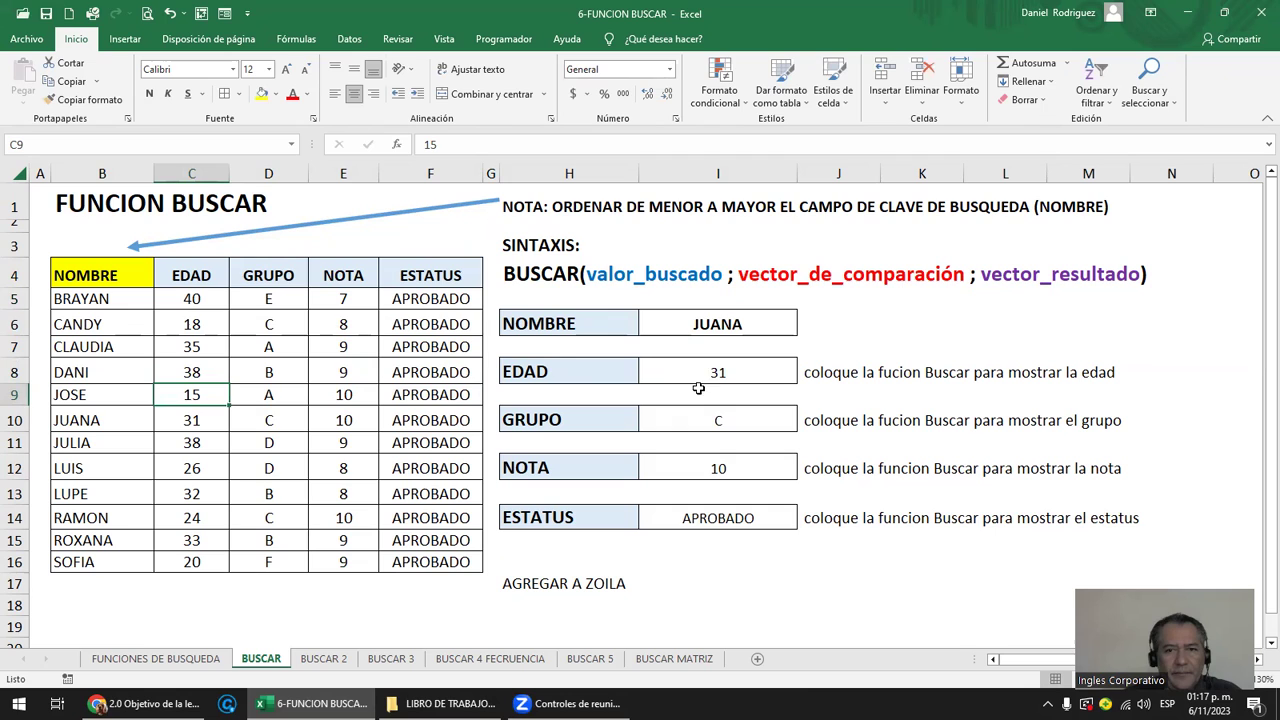
Type DANI as the lookup name in I6.
click(709, 321)
text(DANU)
key(BackSpace)
text(I)
key(Return)
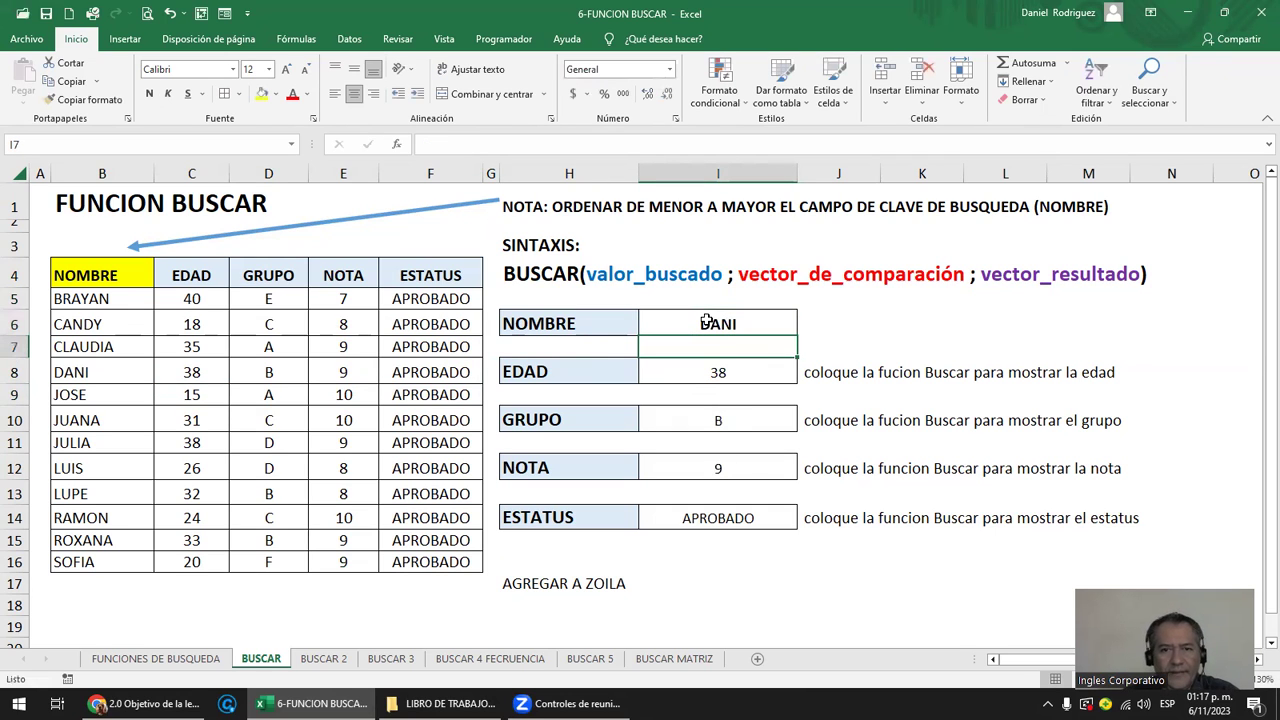
Rename DANI in B8 to MOISES.
click(745, 370)
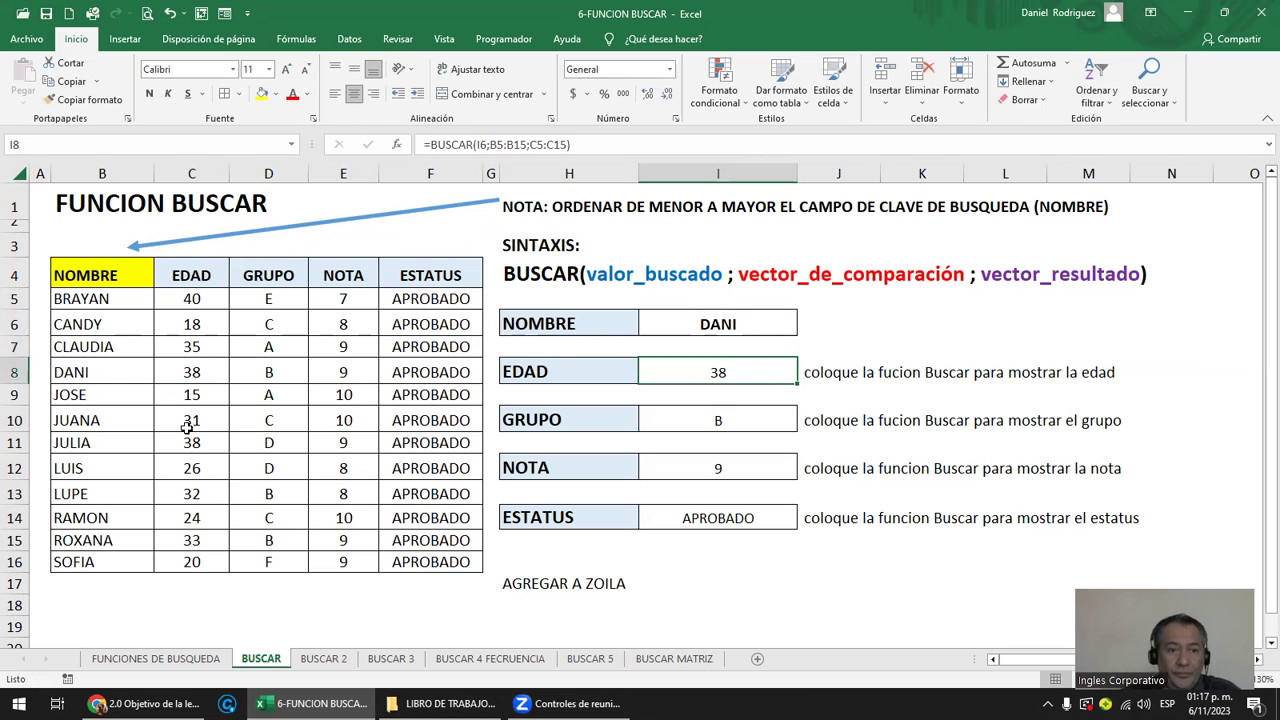
click(110, 373)
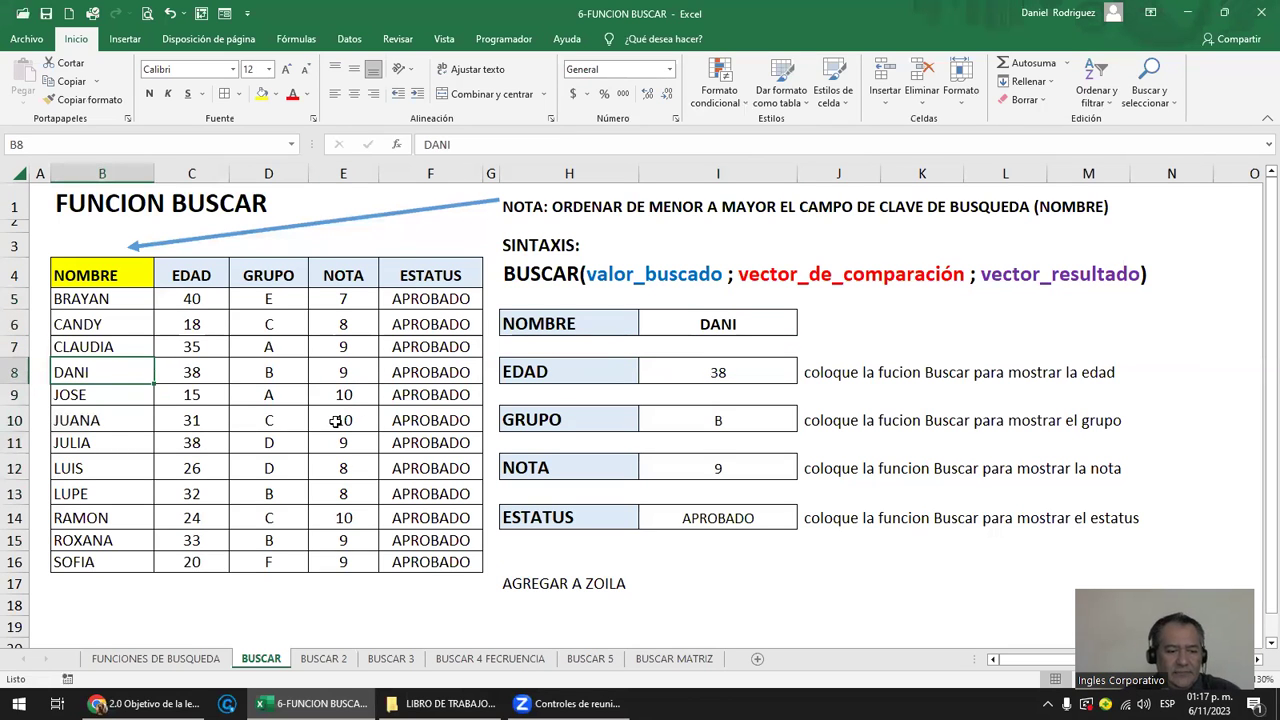
key(F2)
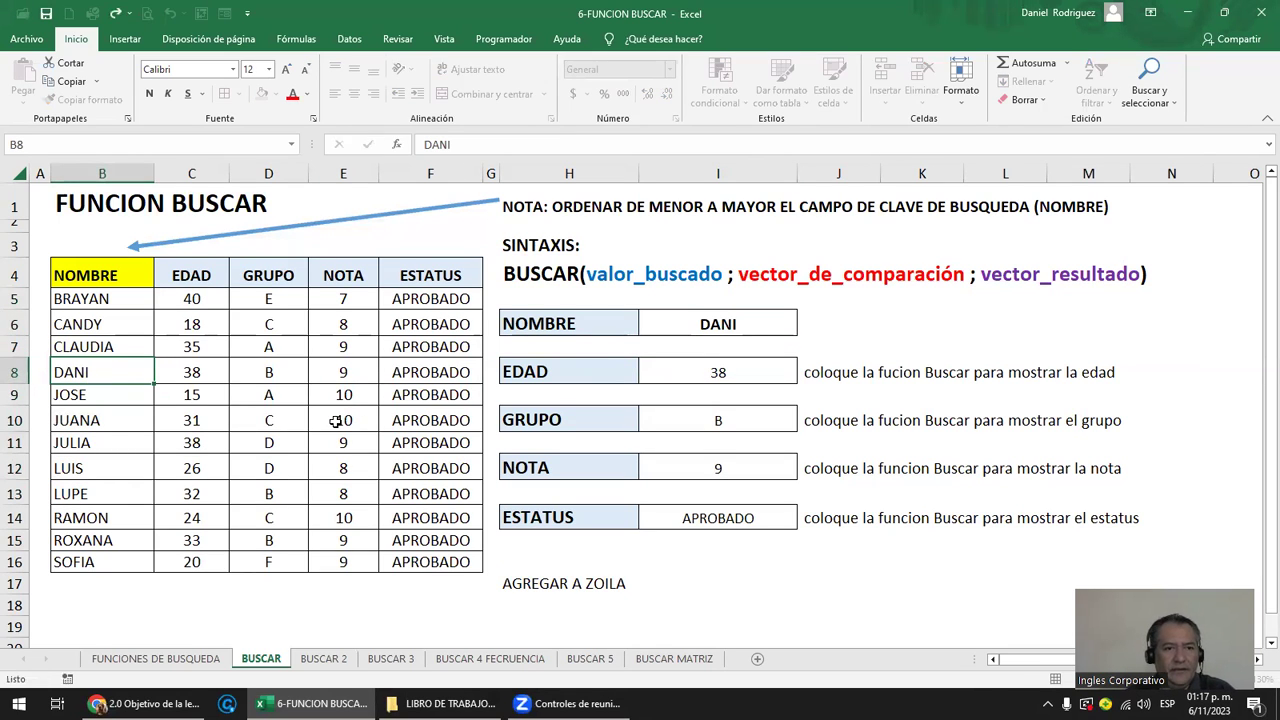
key(Escape)
text(MOISE)
key(Return)
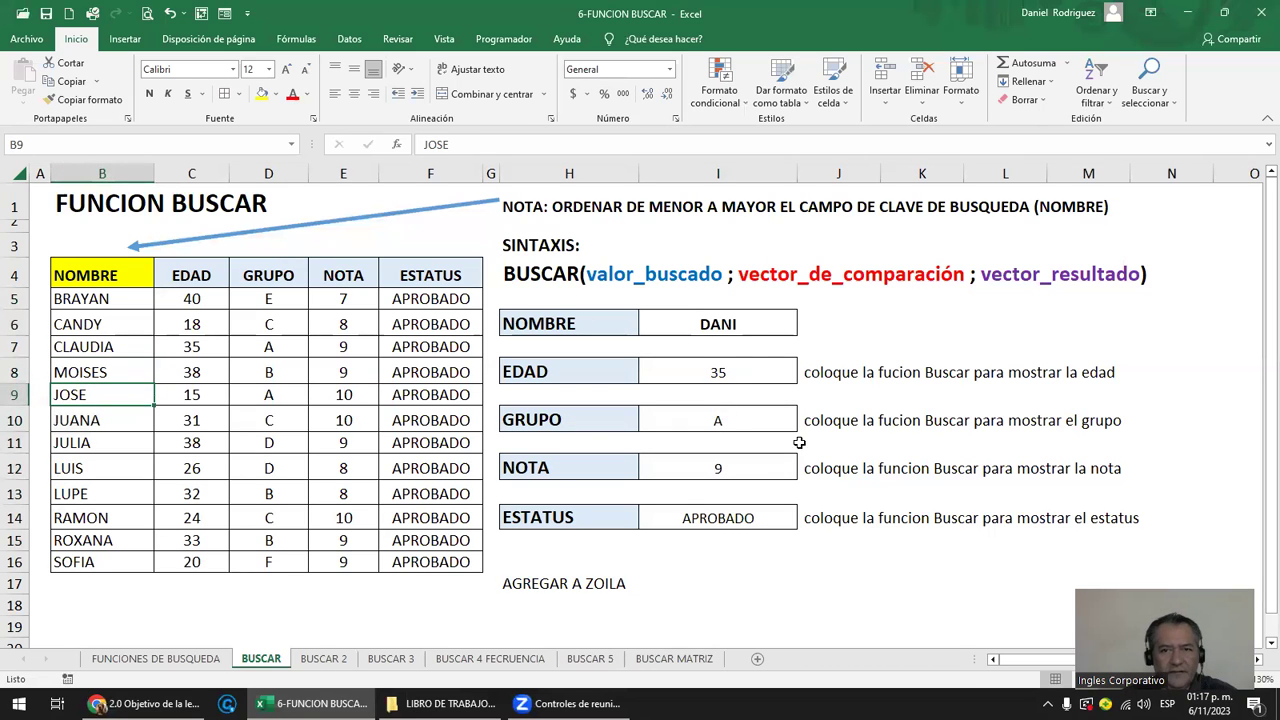
Choose MOISES in I6 and compare his row C8:F8 with the panel's mismatched age 32.
click(718, 323)
click(804, 327)
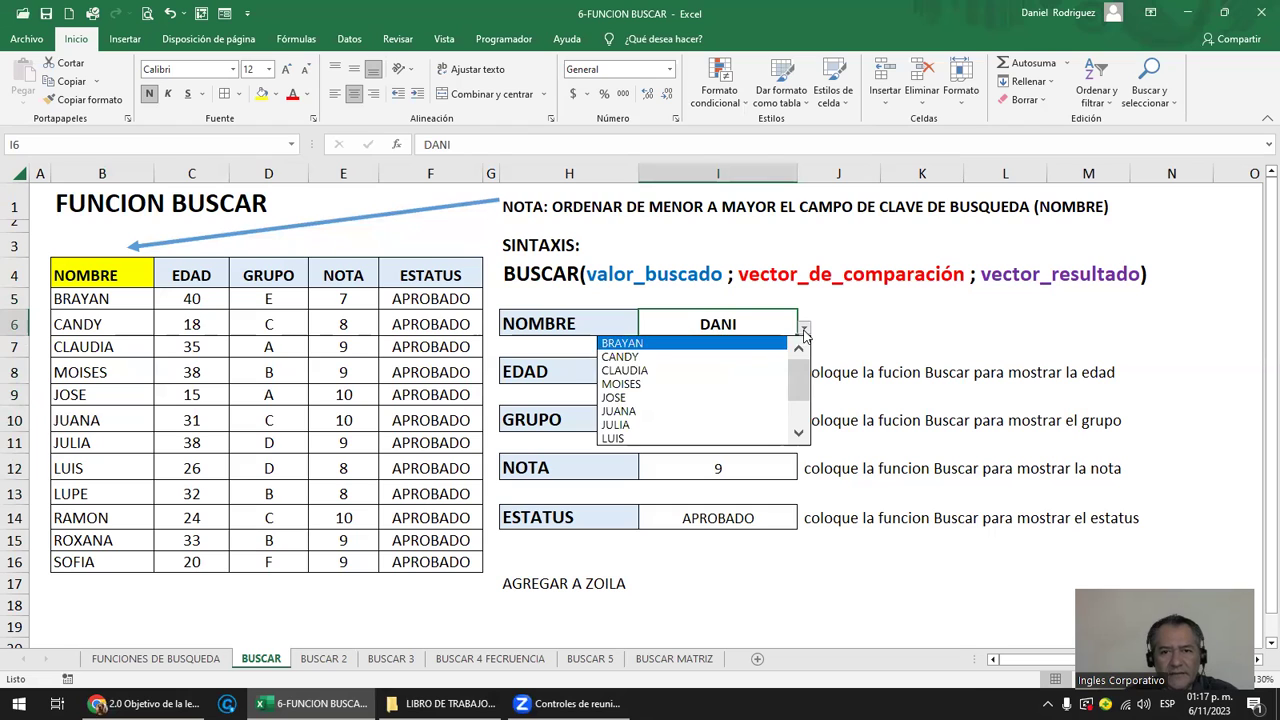
click(700, 384)
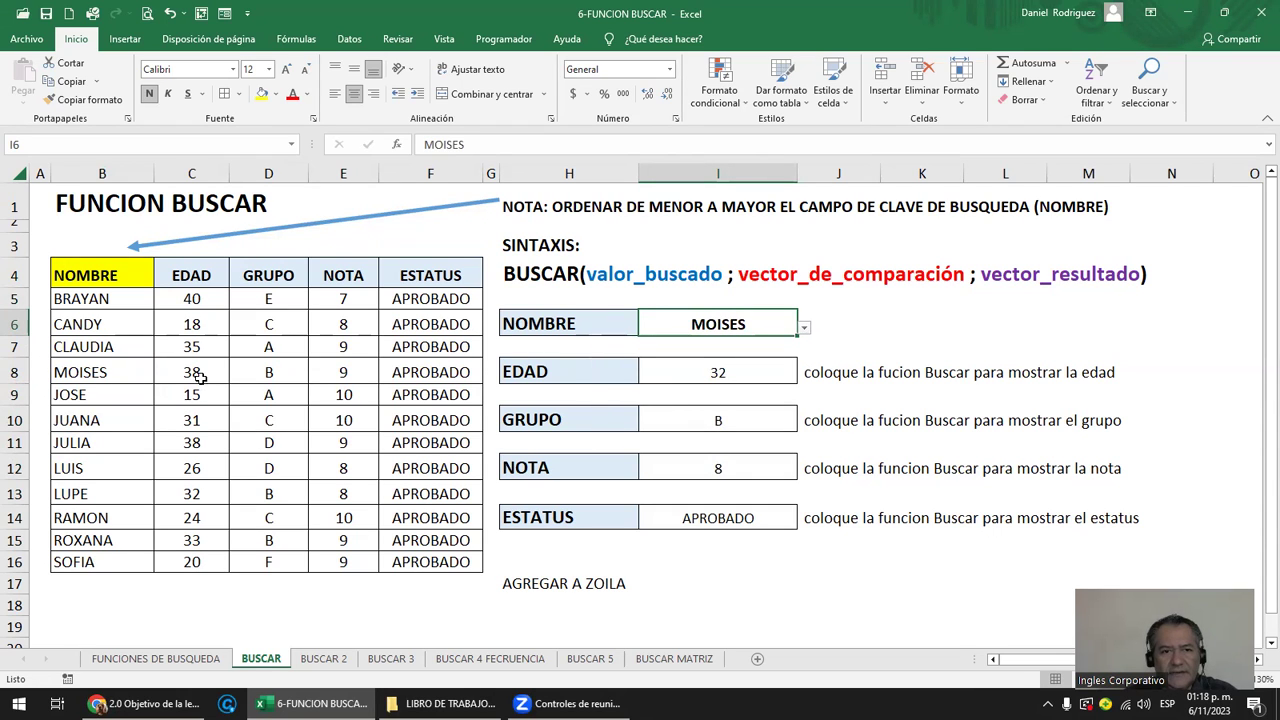
drag(200, 376, 440, 374)
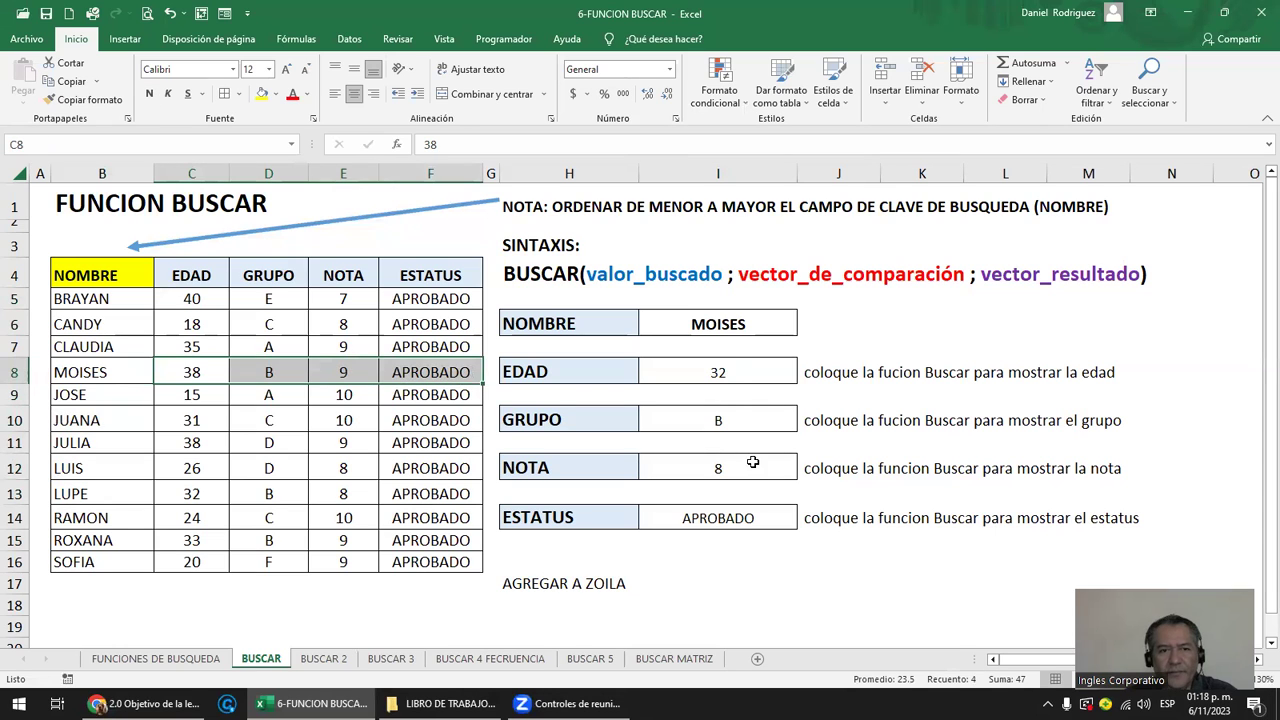
click(110, 372)
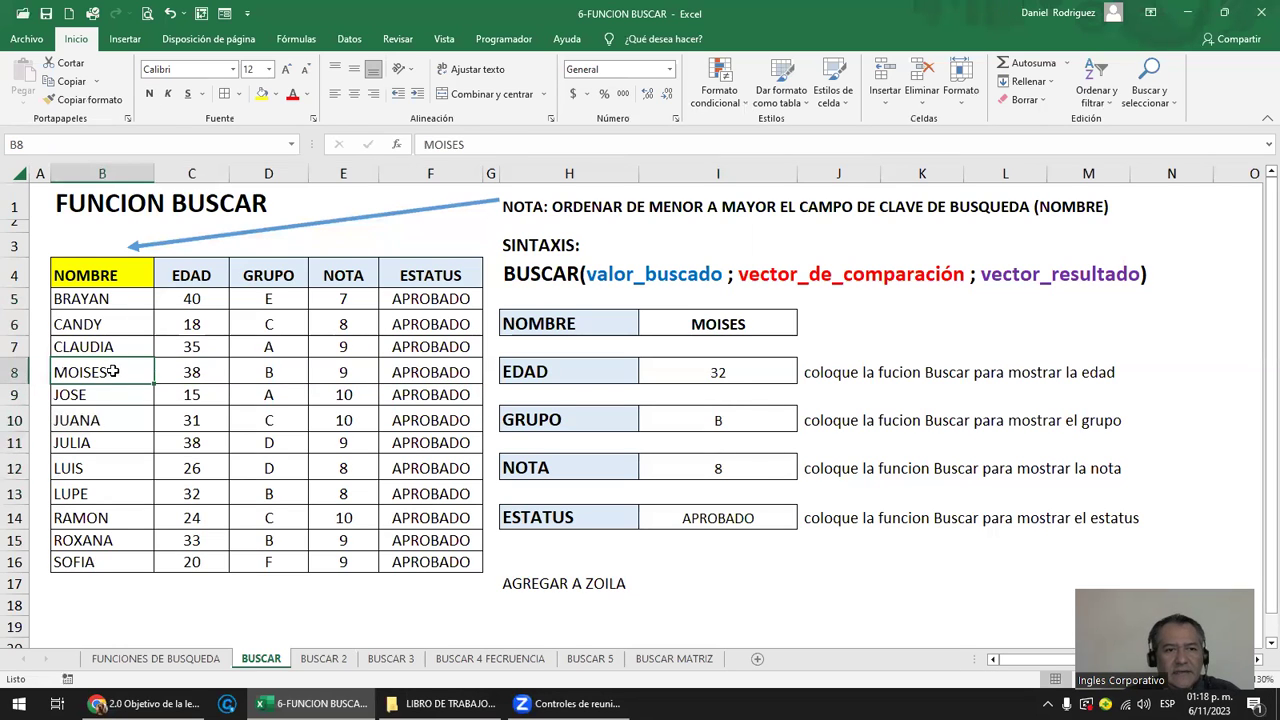
click(95, 280)
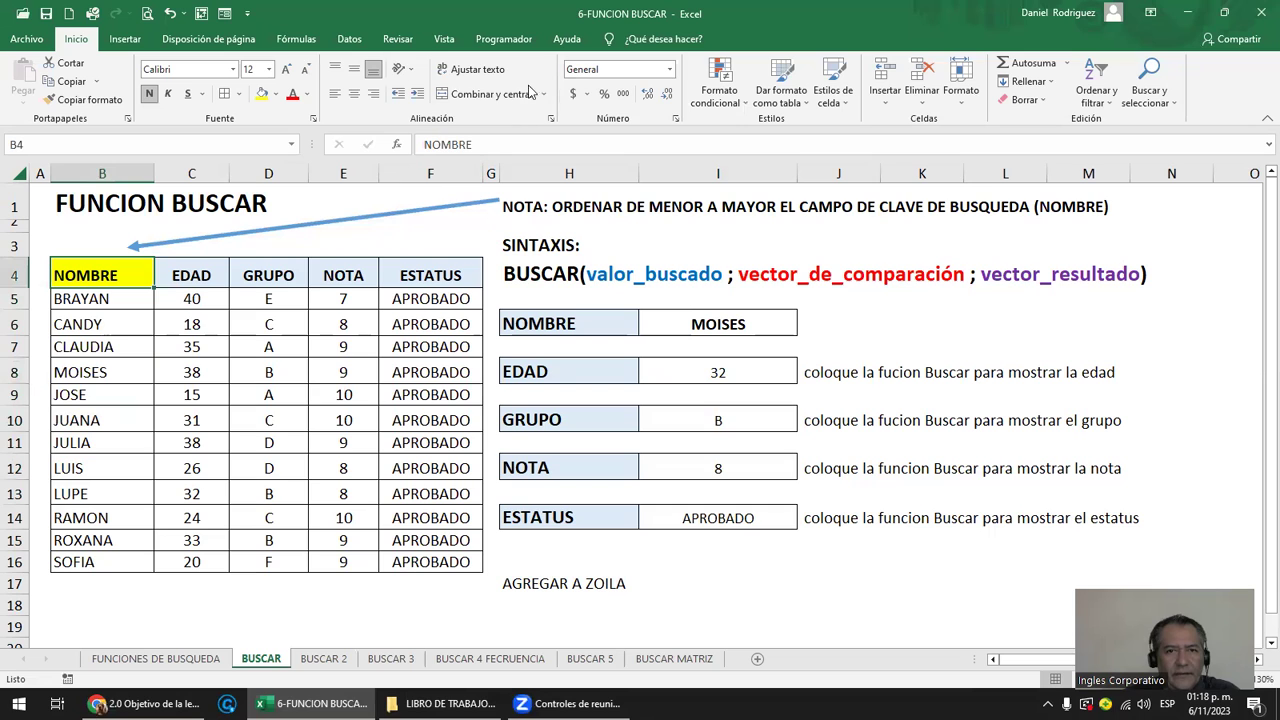
click(368, 42)
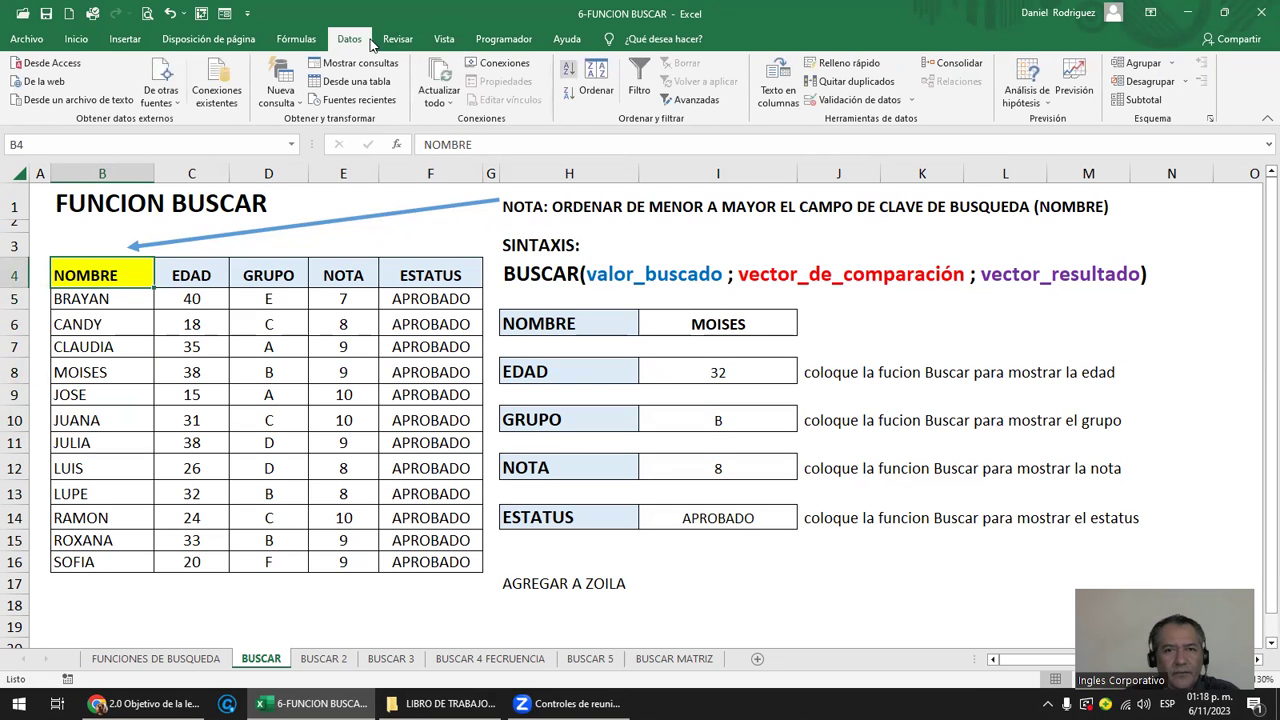
Sort the student table A to Z by NOMBRE and review the sorted names and columns C:F.
click(571, 69)
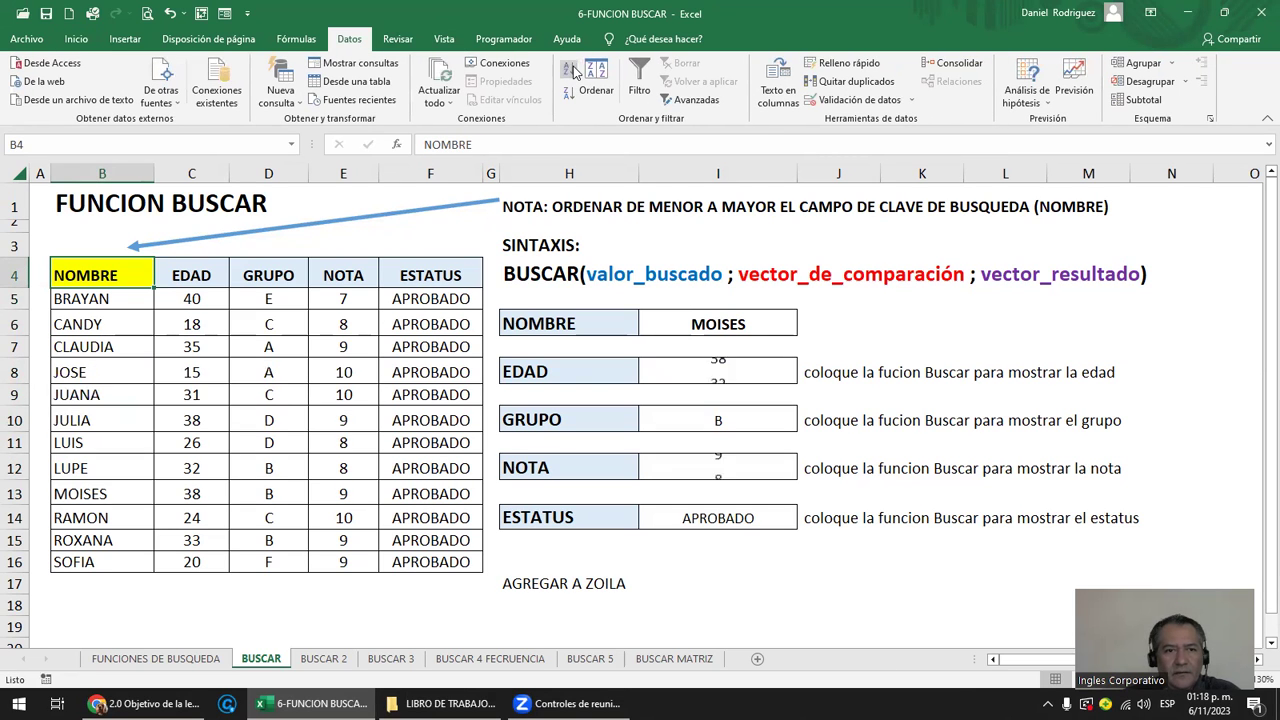
click(118, 299)
drag(118, 299, 103, 551)
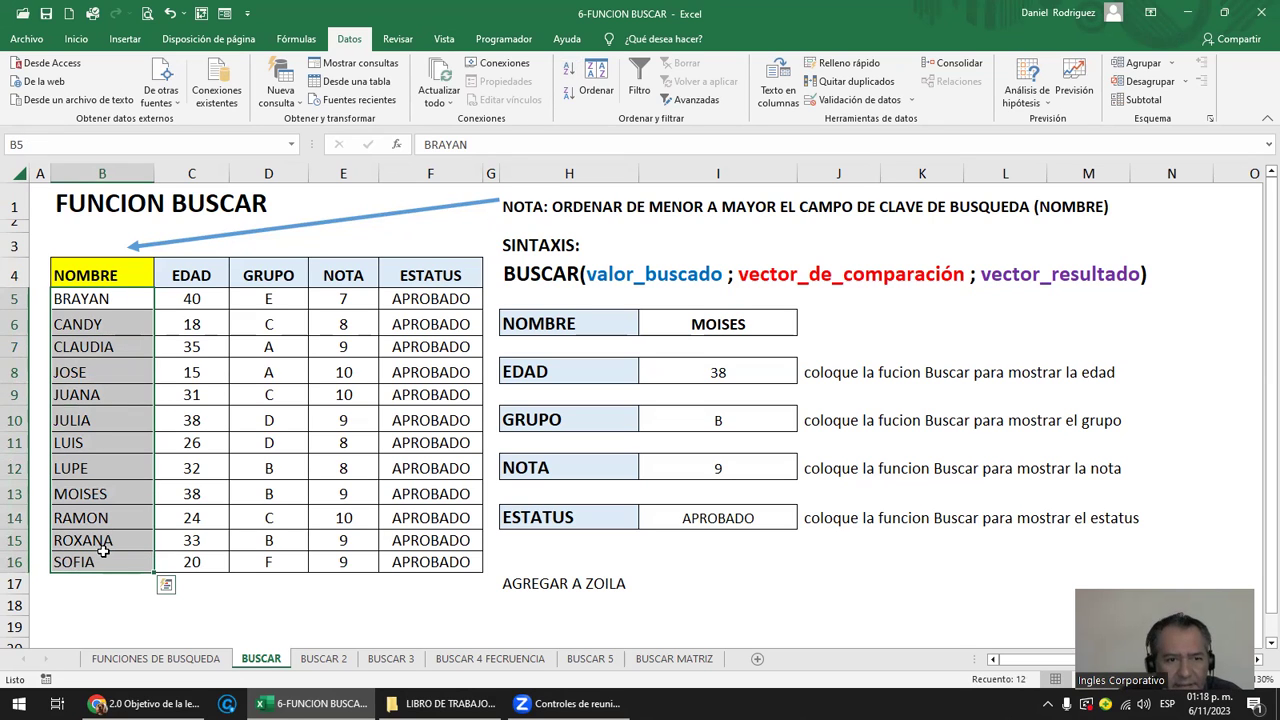
click(92, 580)
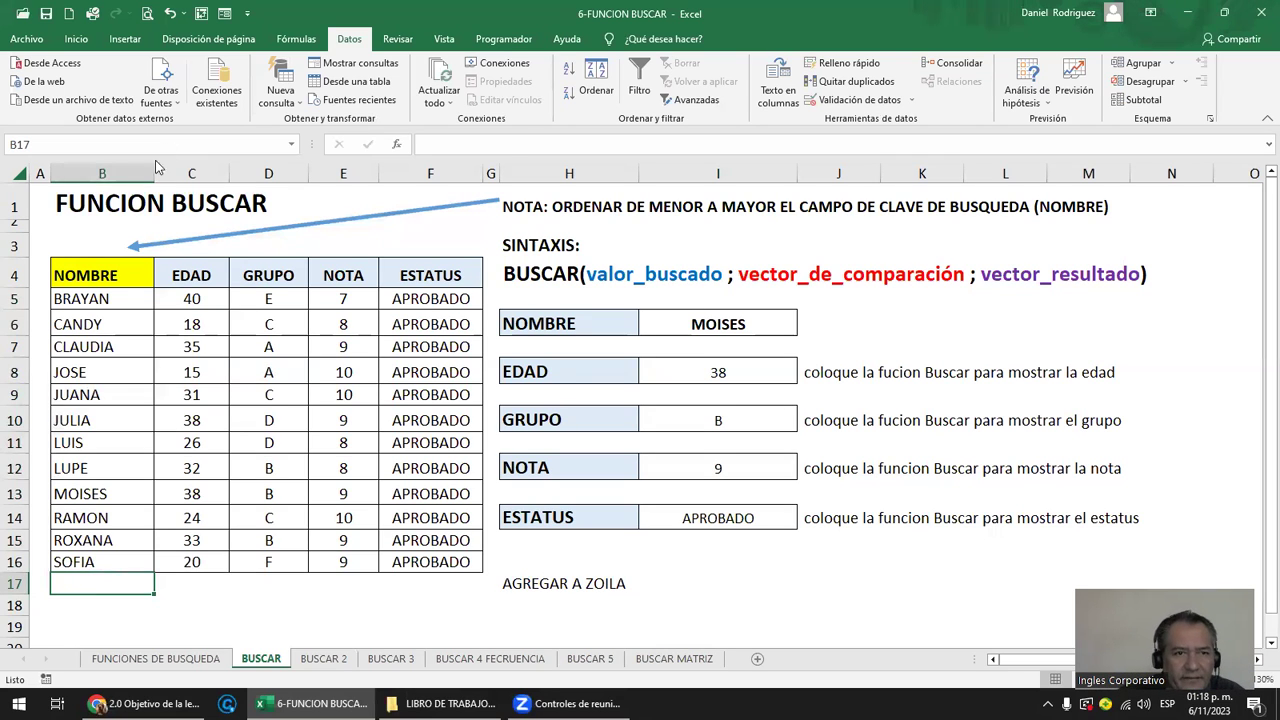
click(115, 173)
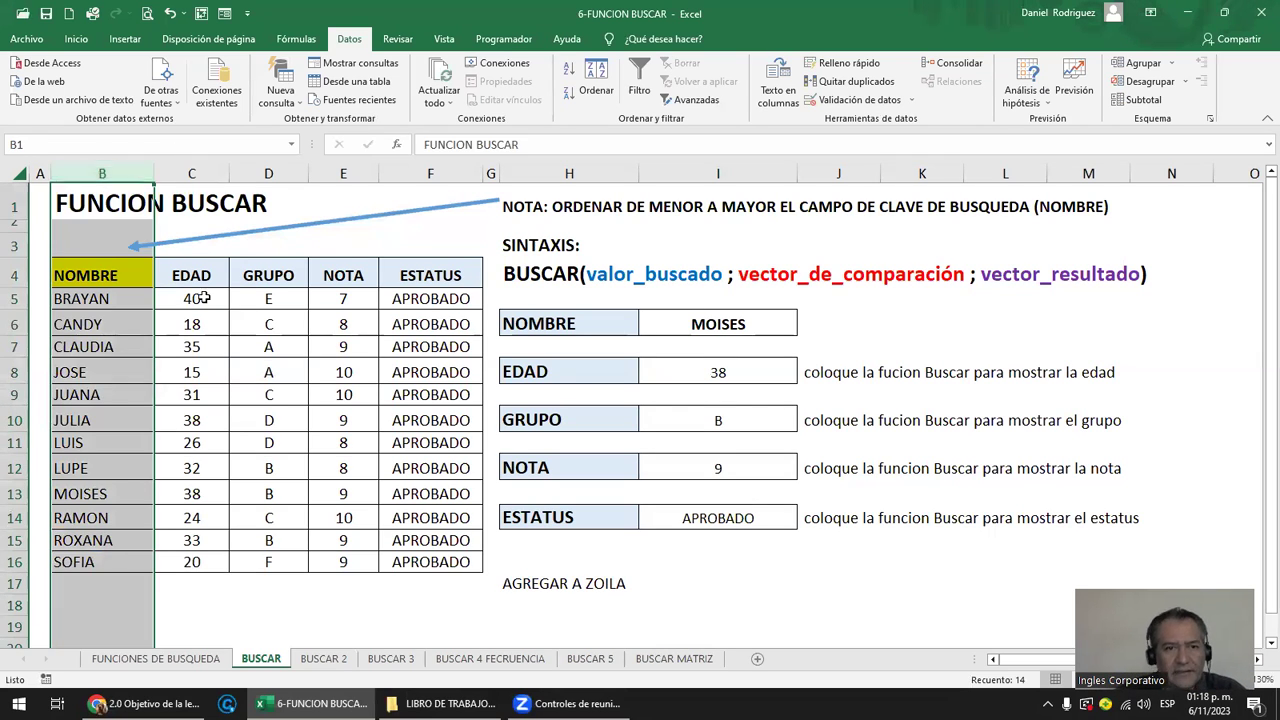
click(166, 273)
drag(192, 173, 420, 179)
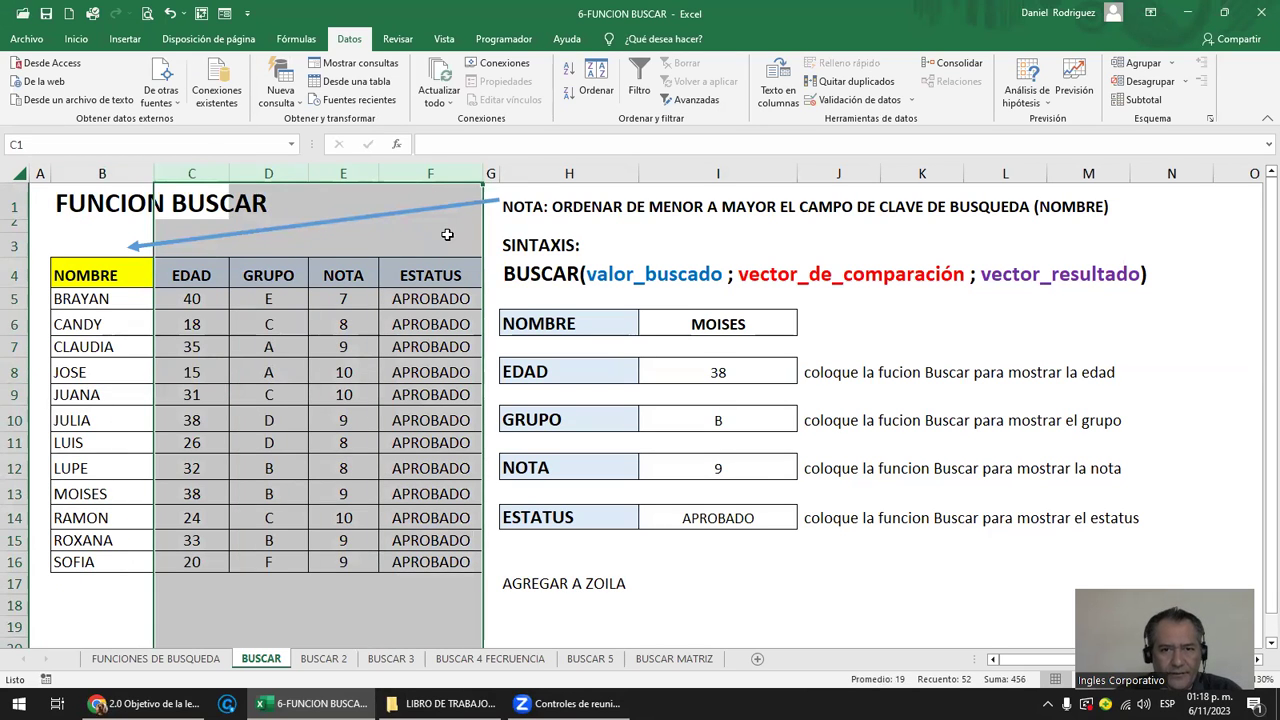
Inspect the ESTATUS lookup formula in I14 and select the names column and the data in columns C–F.
click(583, 587)
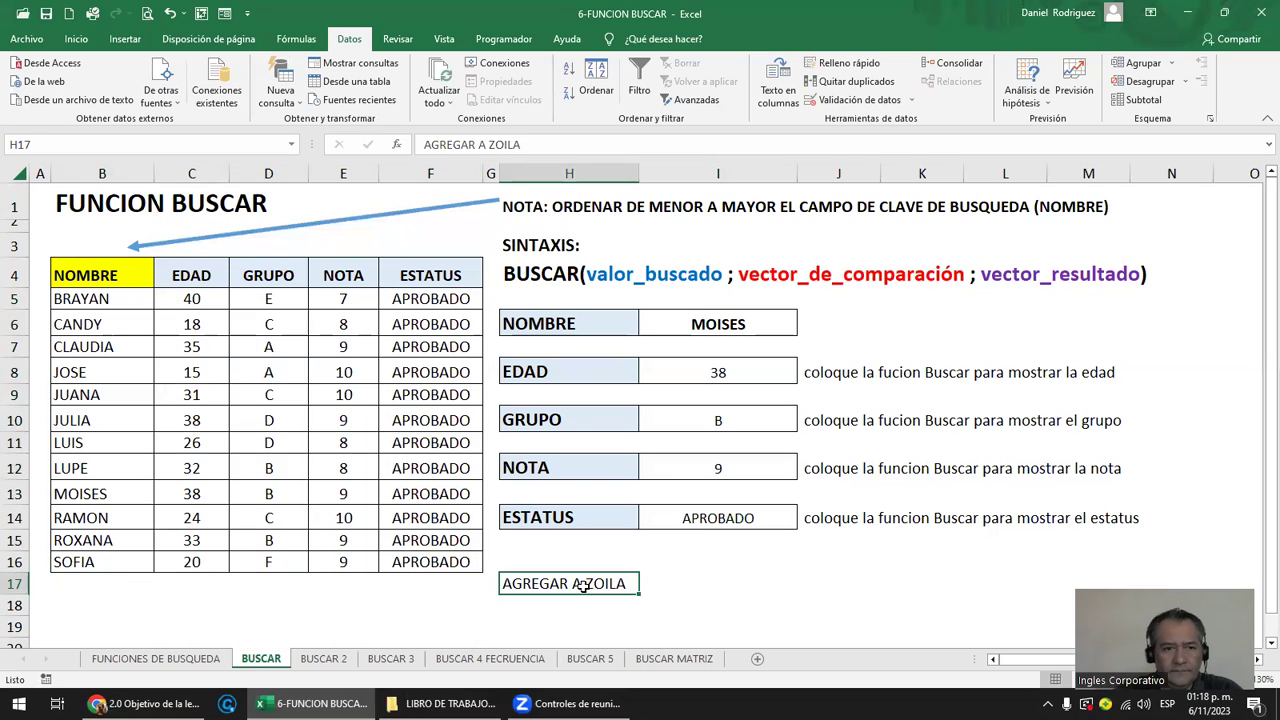
click(724, 507)
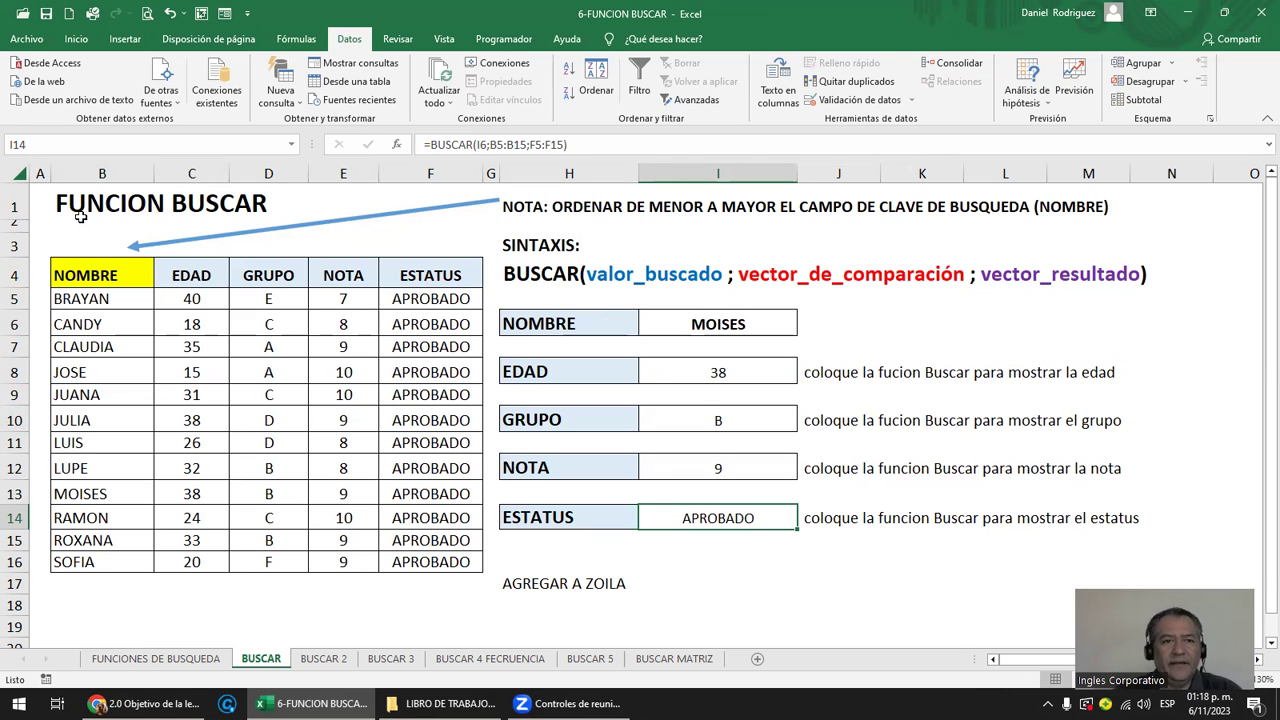
click(104, 173)
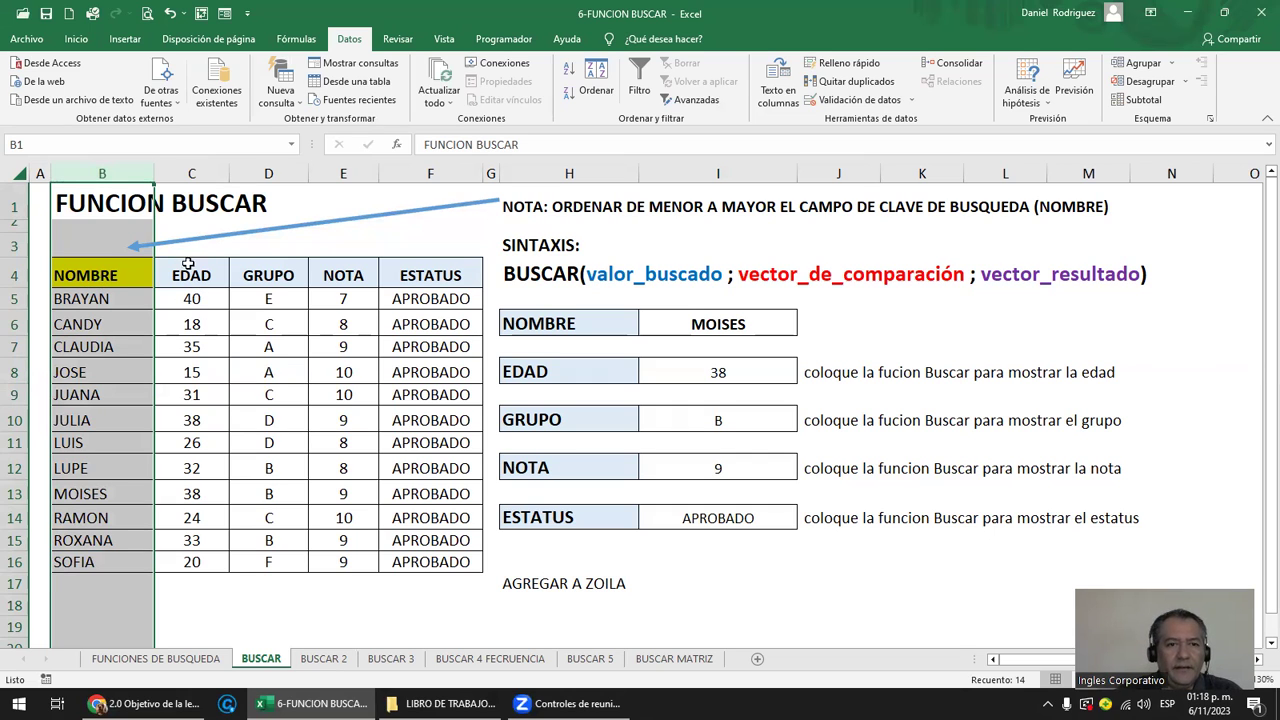
mouse_move(195, 275)
mouse_down()
mouse_move(345, 425)
mouse_move(440, 565)
mouse_up()
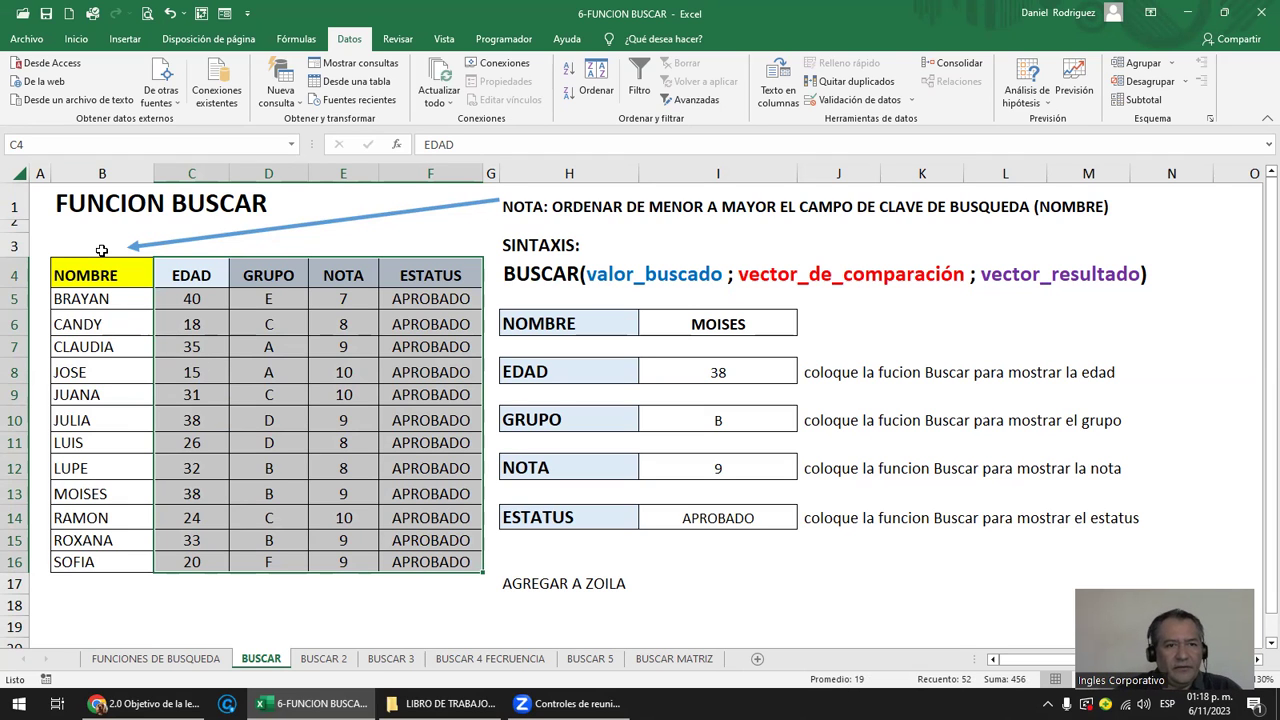
click(97, 168)
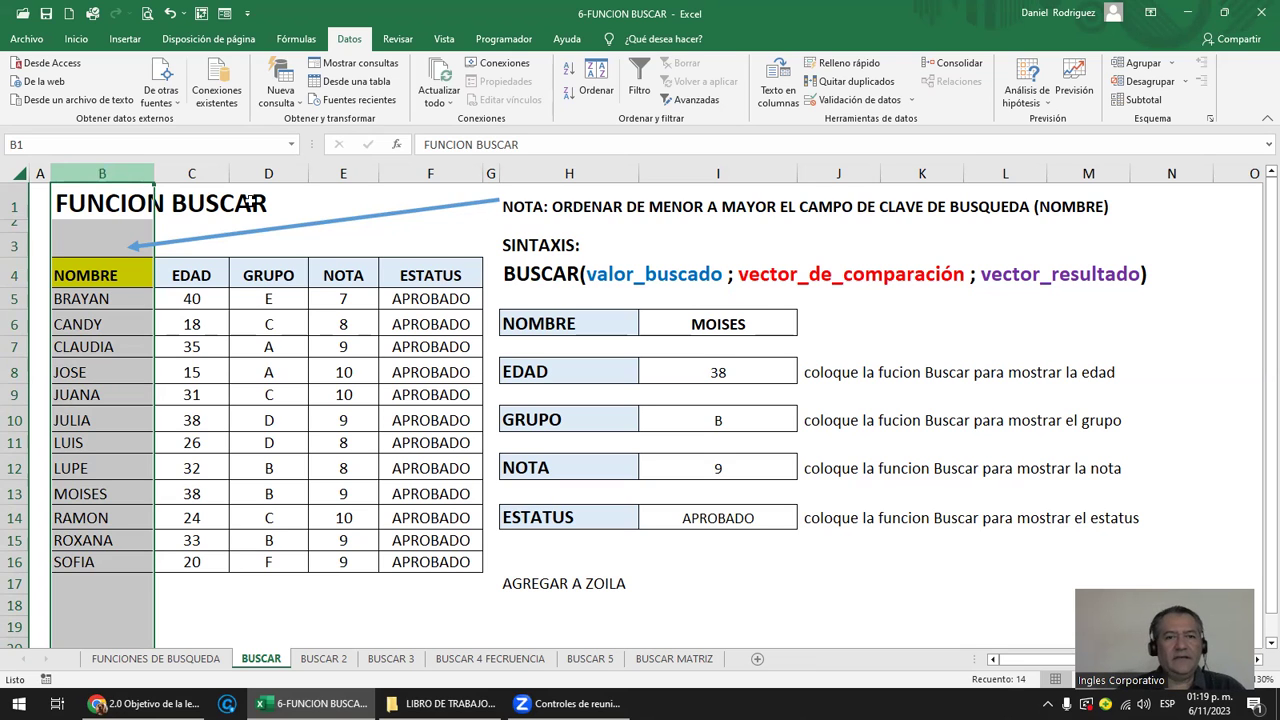
Open I6's data validation to view its list source =$B$5:$B$16.
click(740, 323)
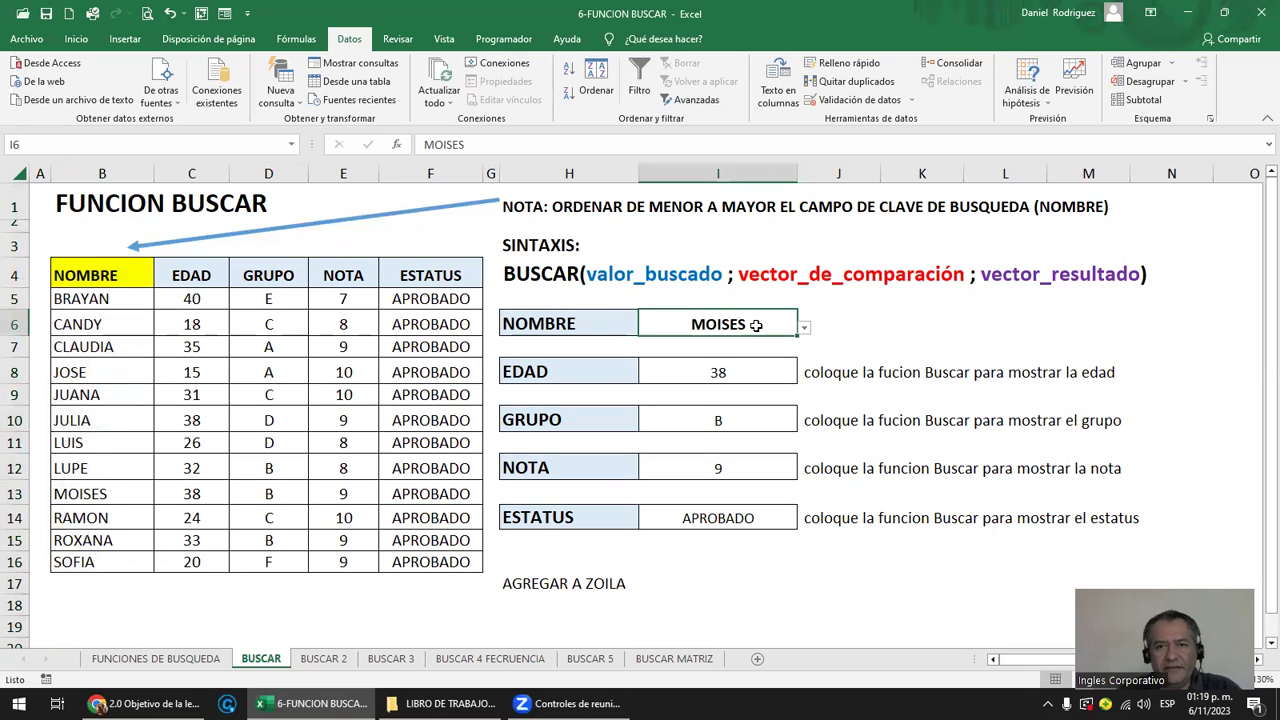
click(855, 100)
click(865, 372)
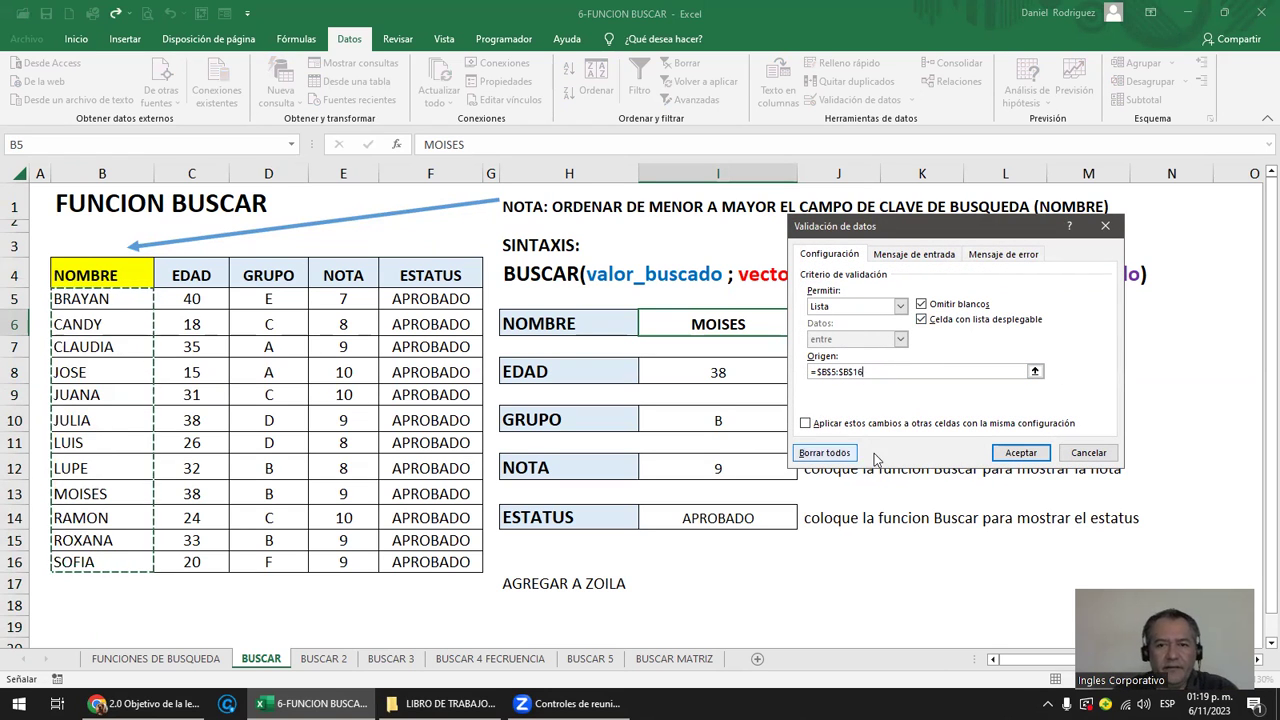
Try entering XX in the NOMBRE lookup cell, then cancel when validation rejects it.
click(1068, 458)
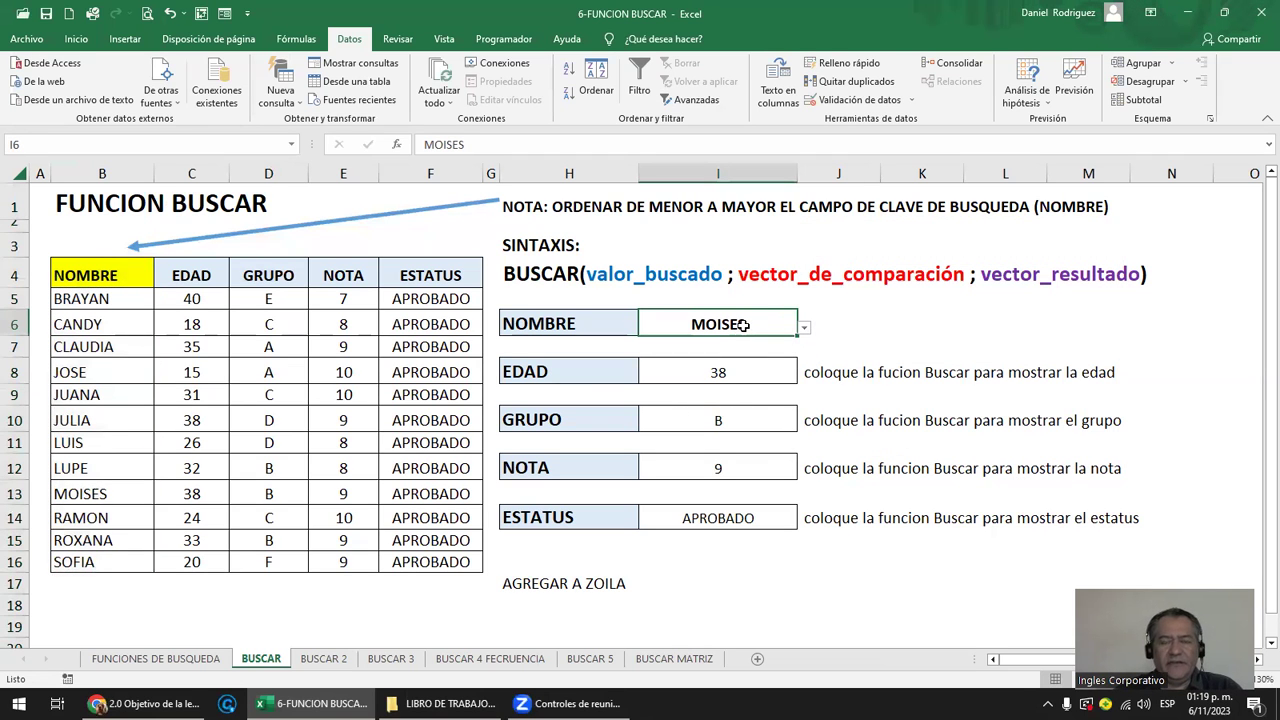
text(XX)
key(Return)
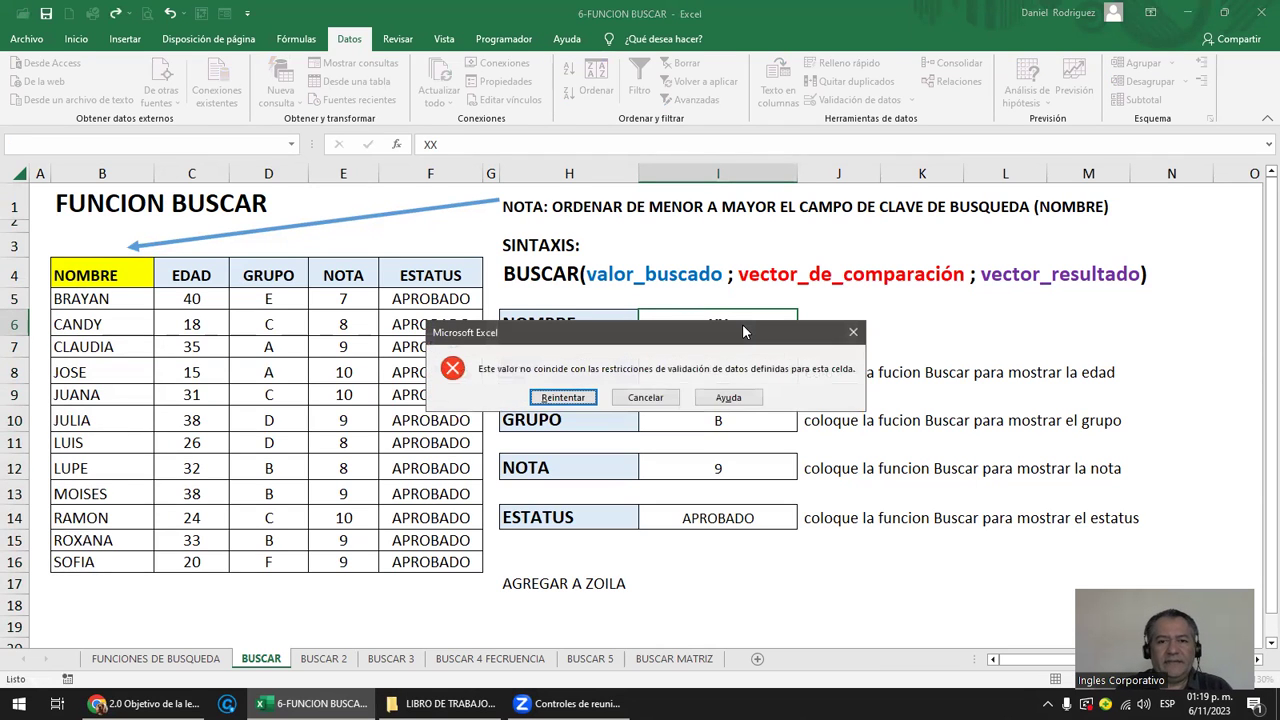
key(Return)
key(Return)
key(Return)
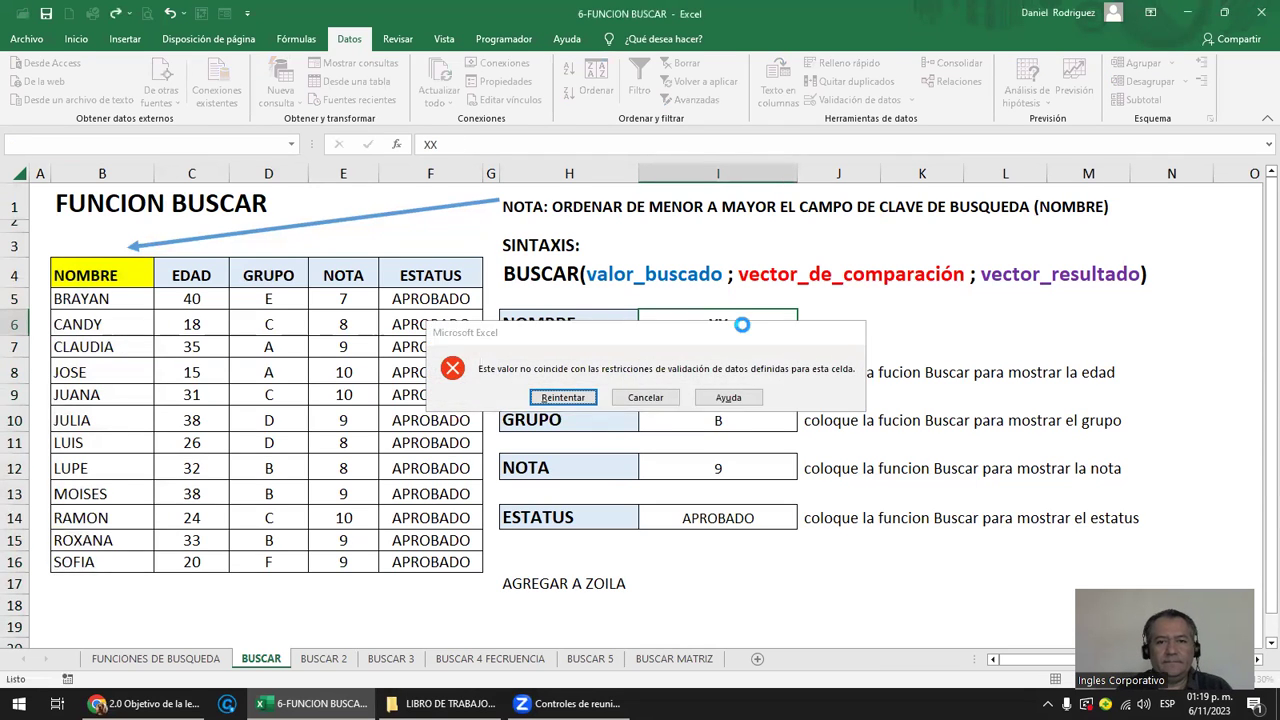
key(Return)
key(Return)
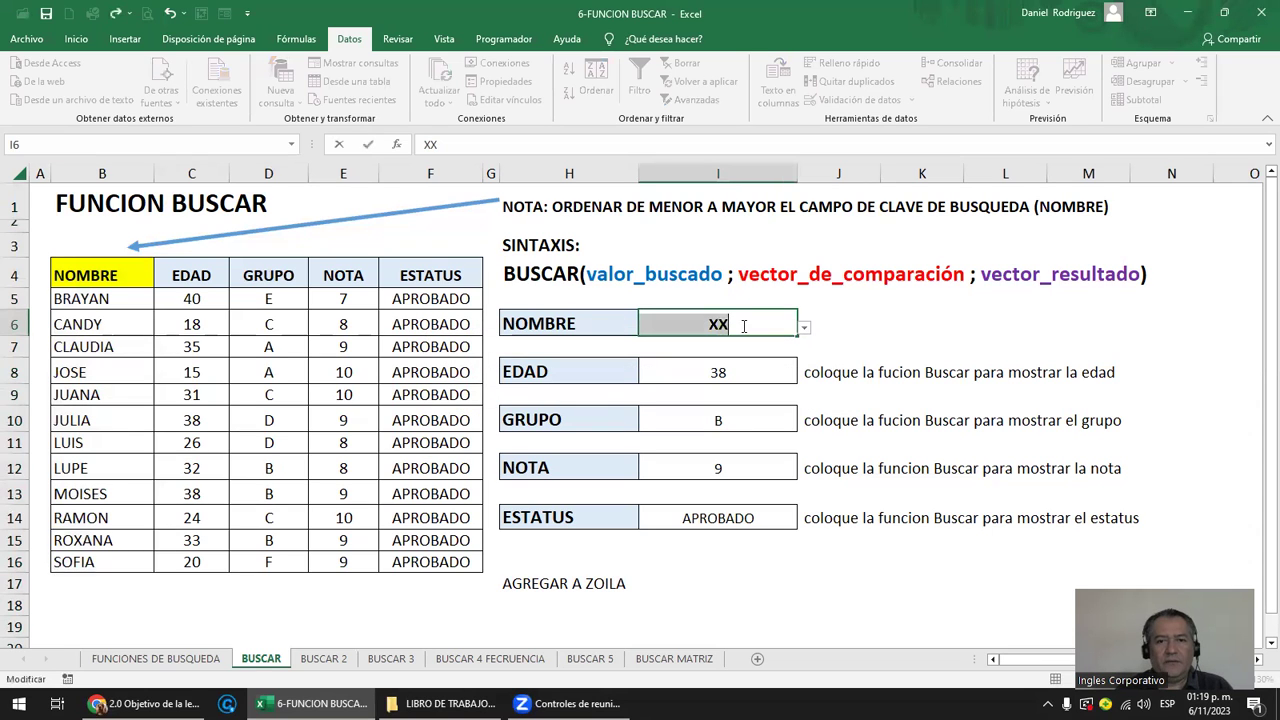
key(Escape)
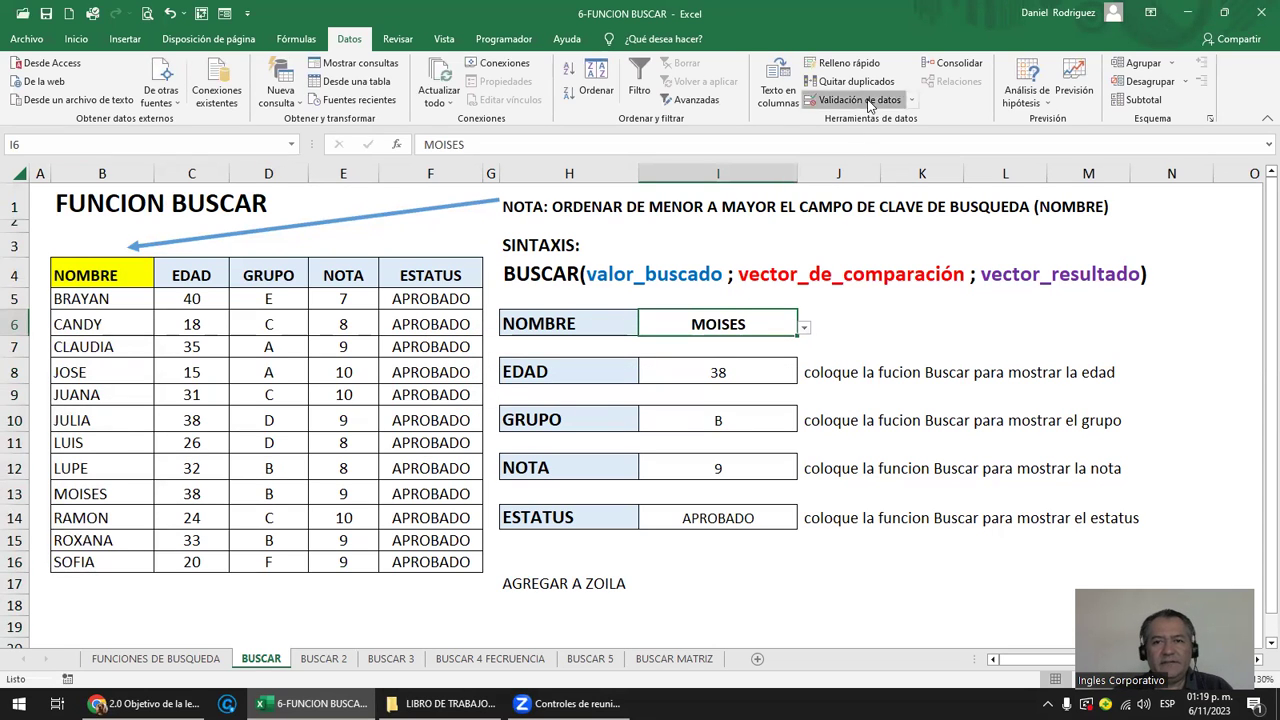
Clear all data validation rules from the NOMBRE lookup cell.
click(855, 100)
click(824, 453)
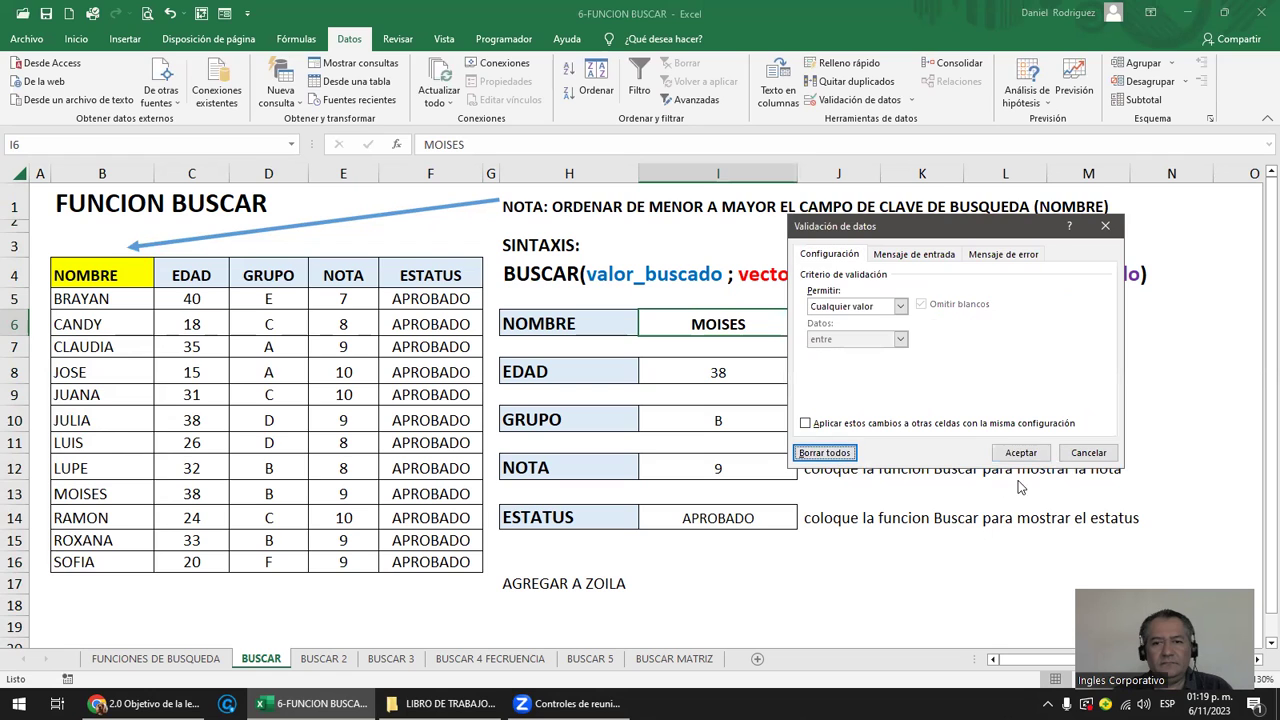
click(1021, 452)
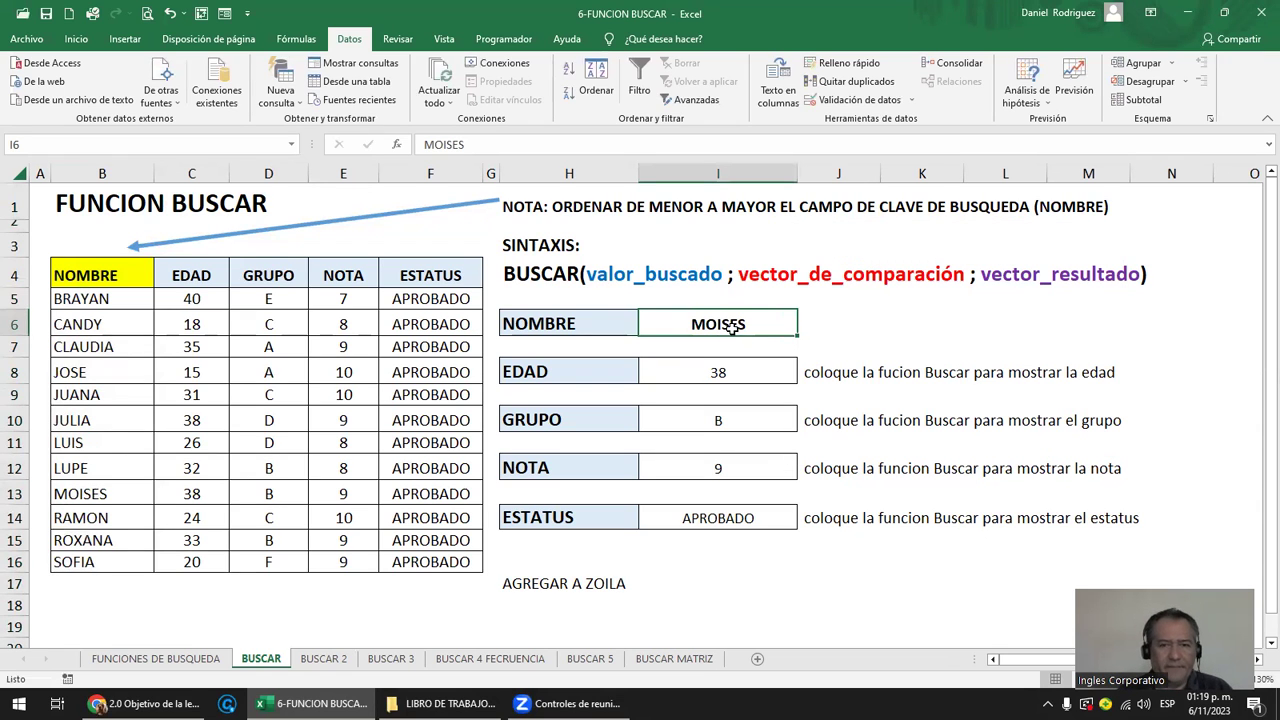
Enter XX as the lookup name in I6 and check the EDAD lookup formula.
text(XX)
key(Return)
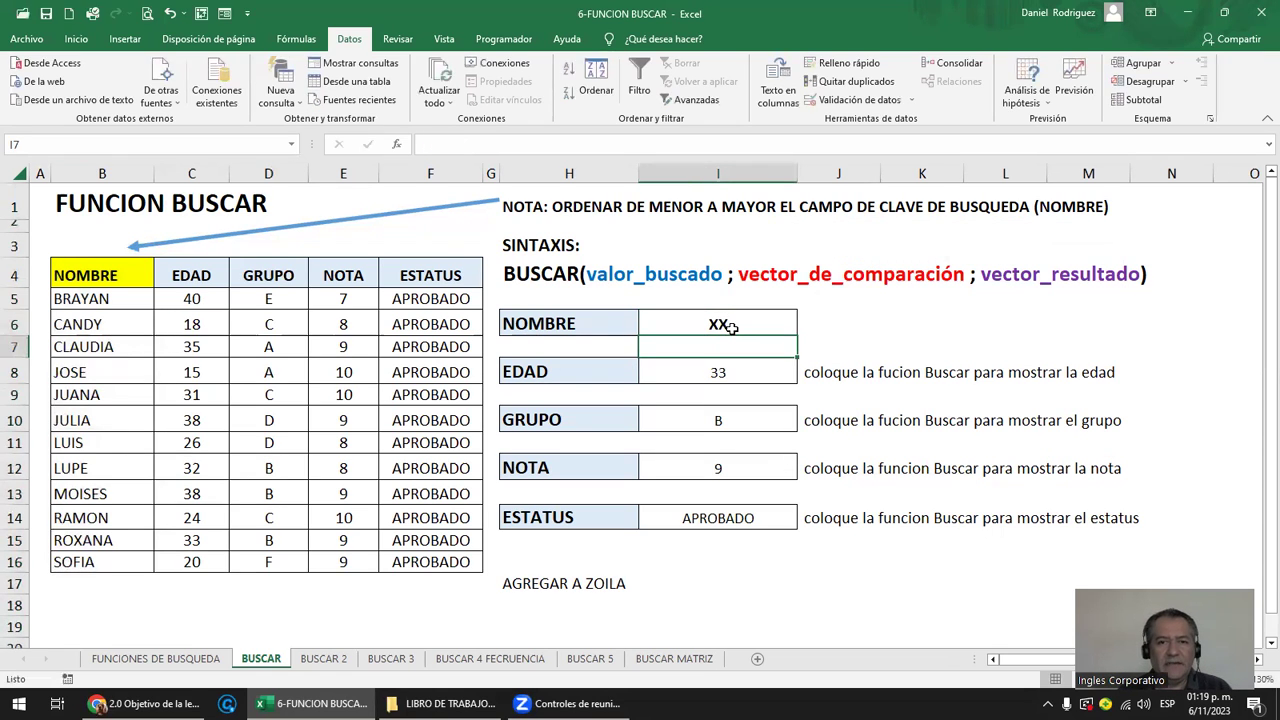
click(719, 371)
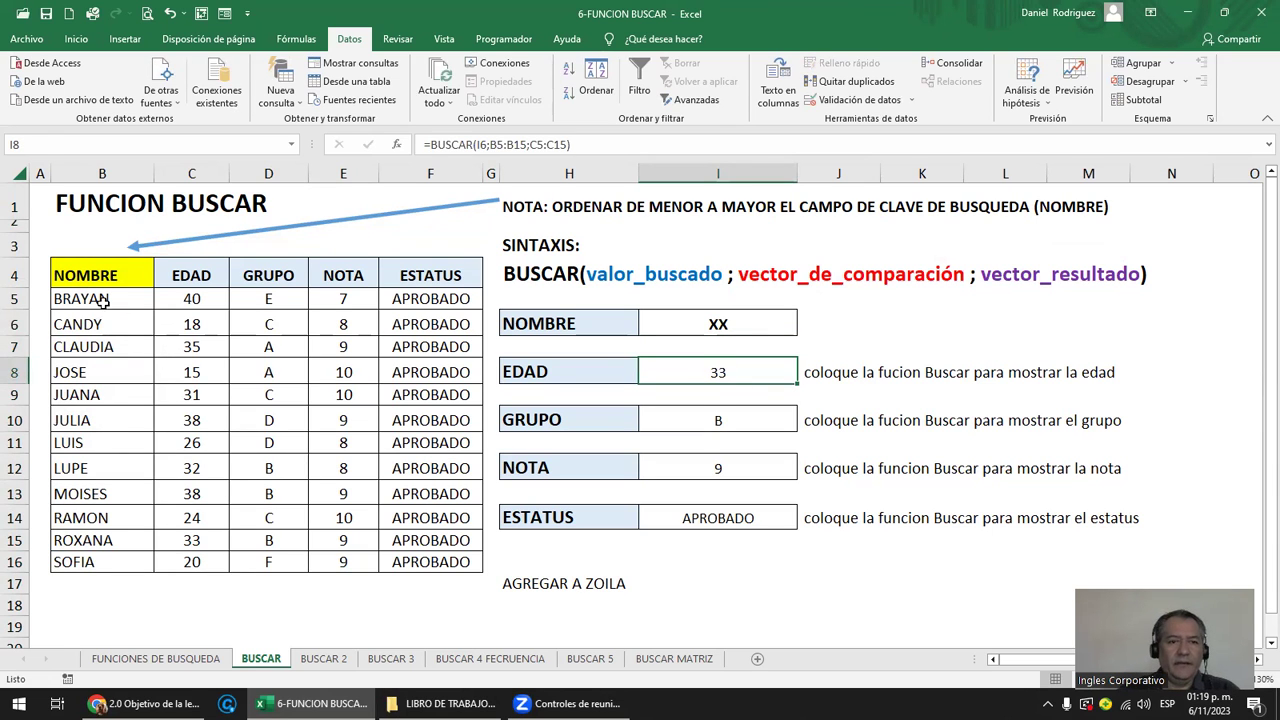
drag(104, 300, 425, 568)
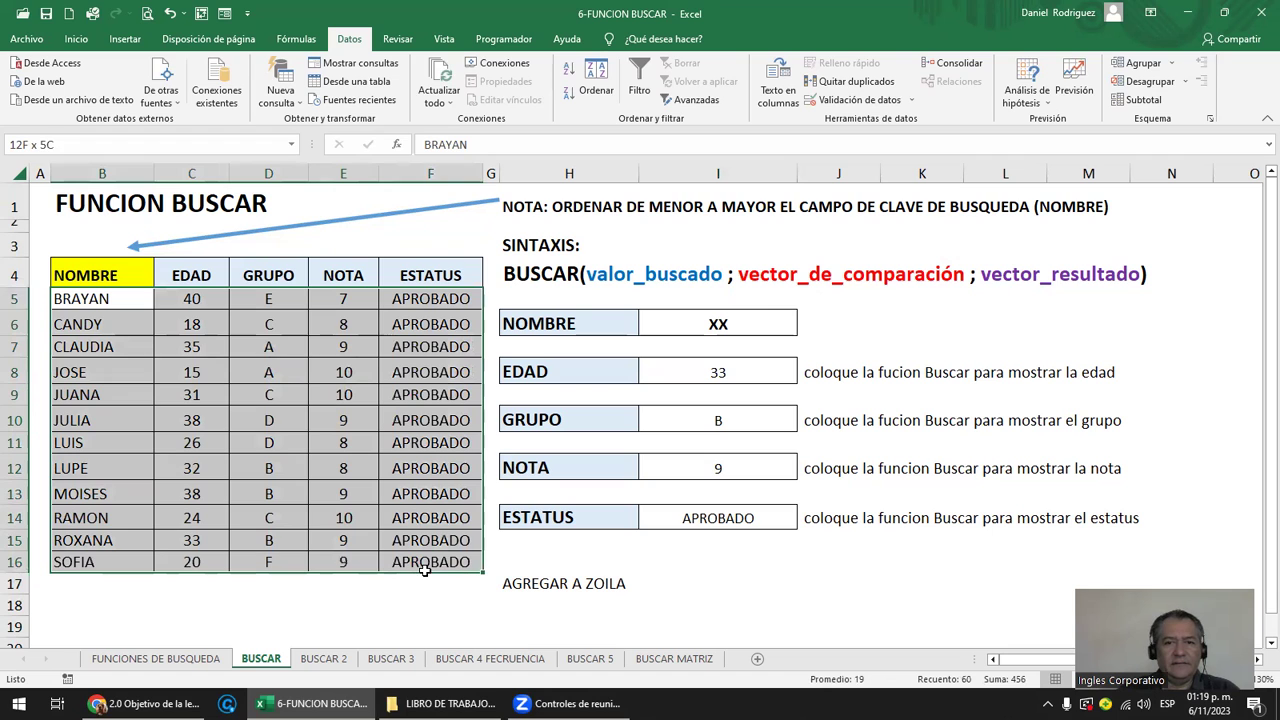
click(97, 580)
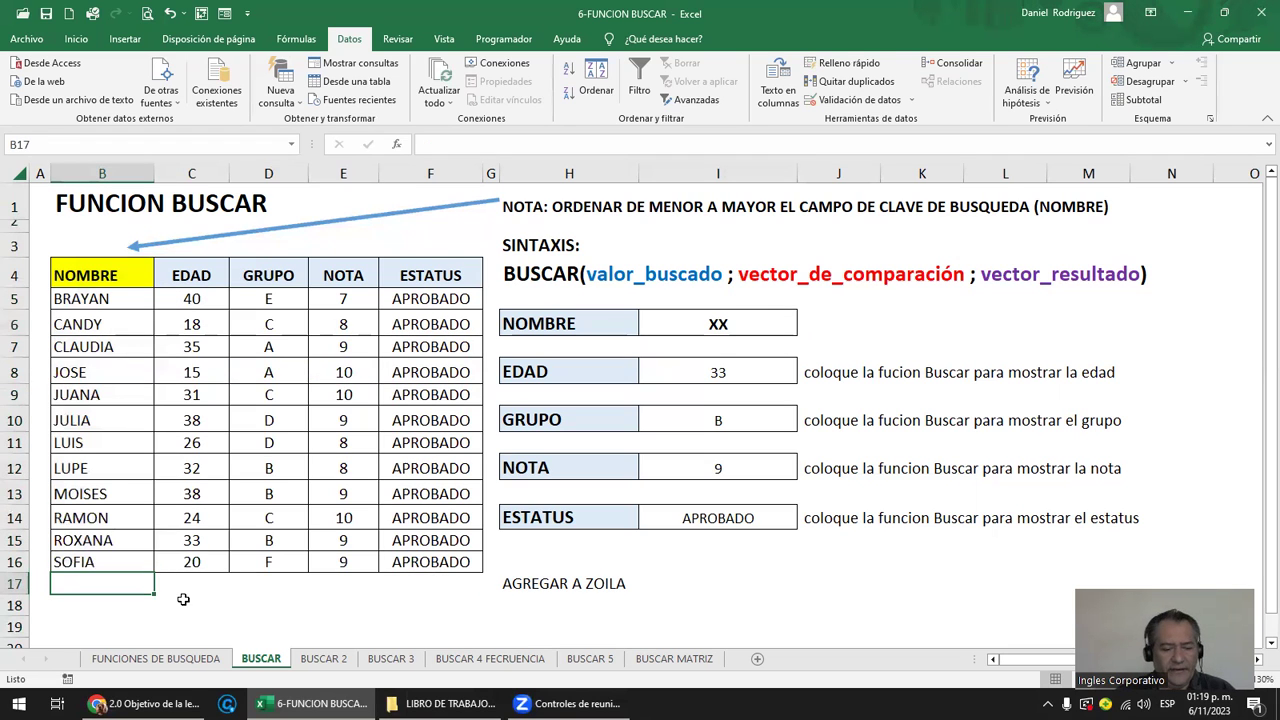
Replace SOFIA in B16 with XX and re-enter XX in the lookup name cell.
key(Up)
text(X)
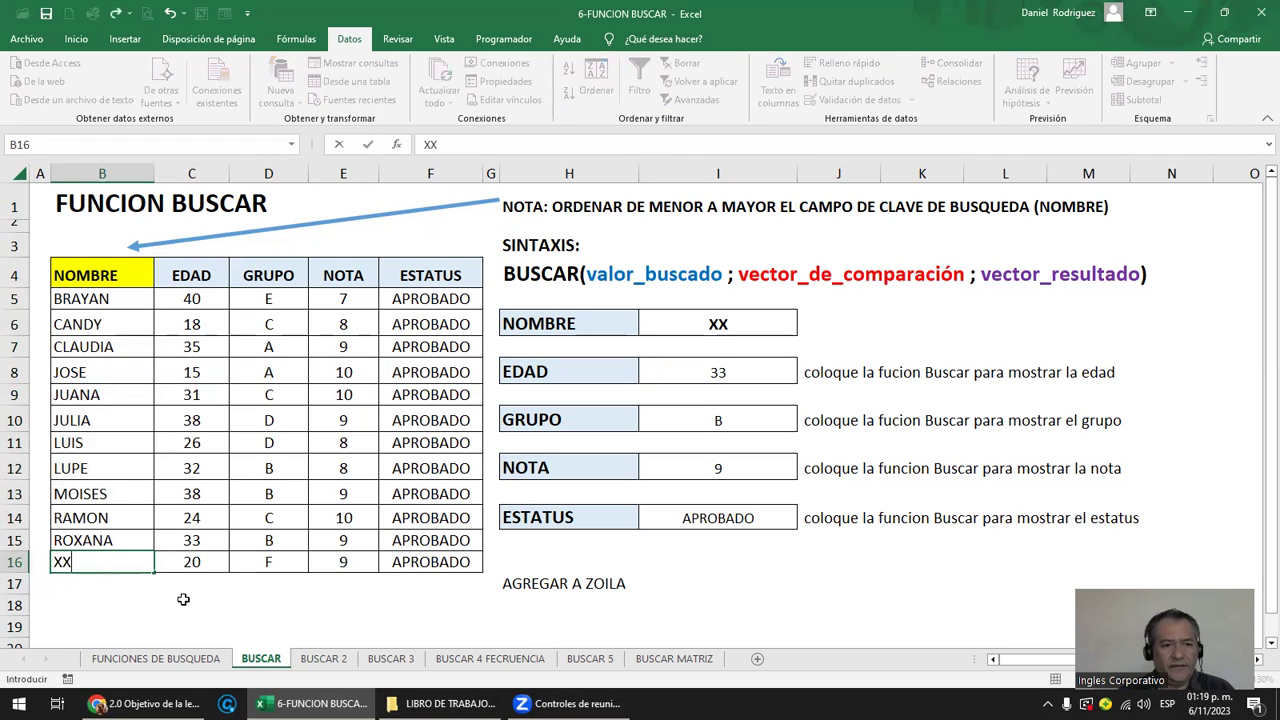
key(Return)
click(117, 271)
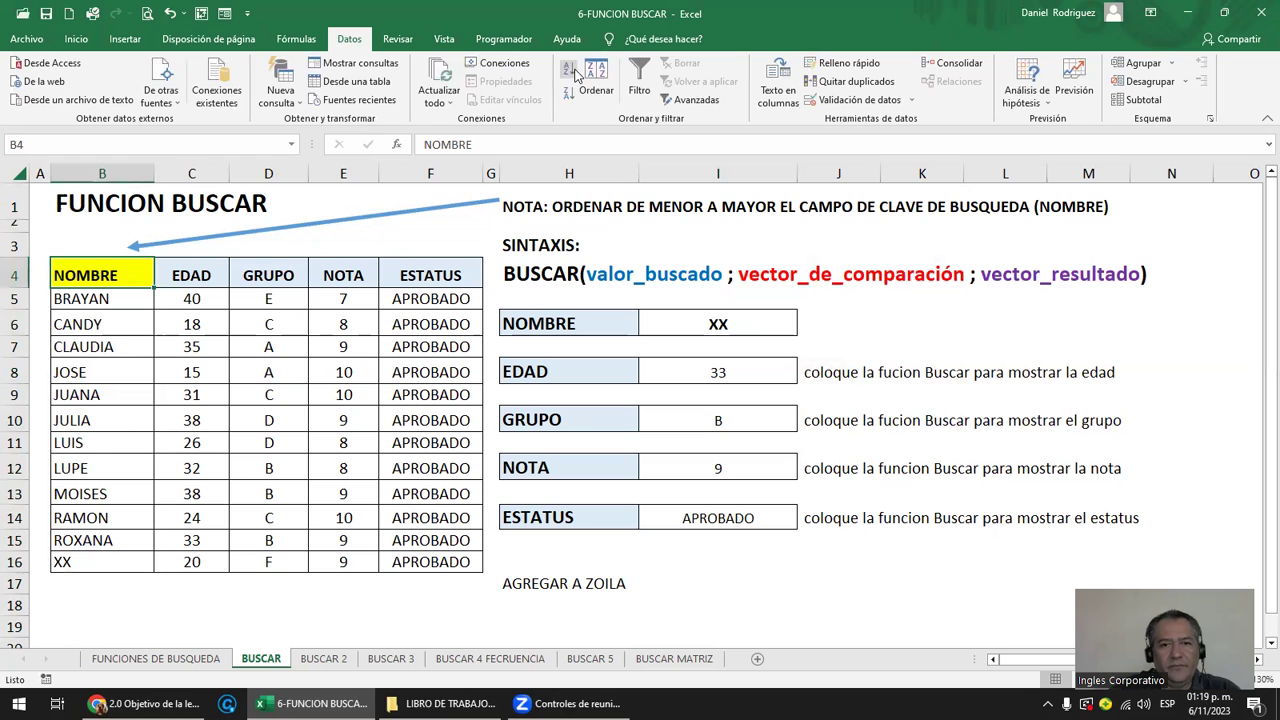
click(718, 322)
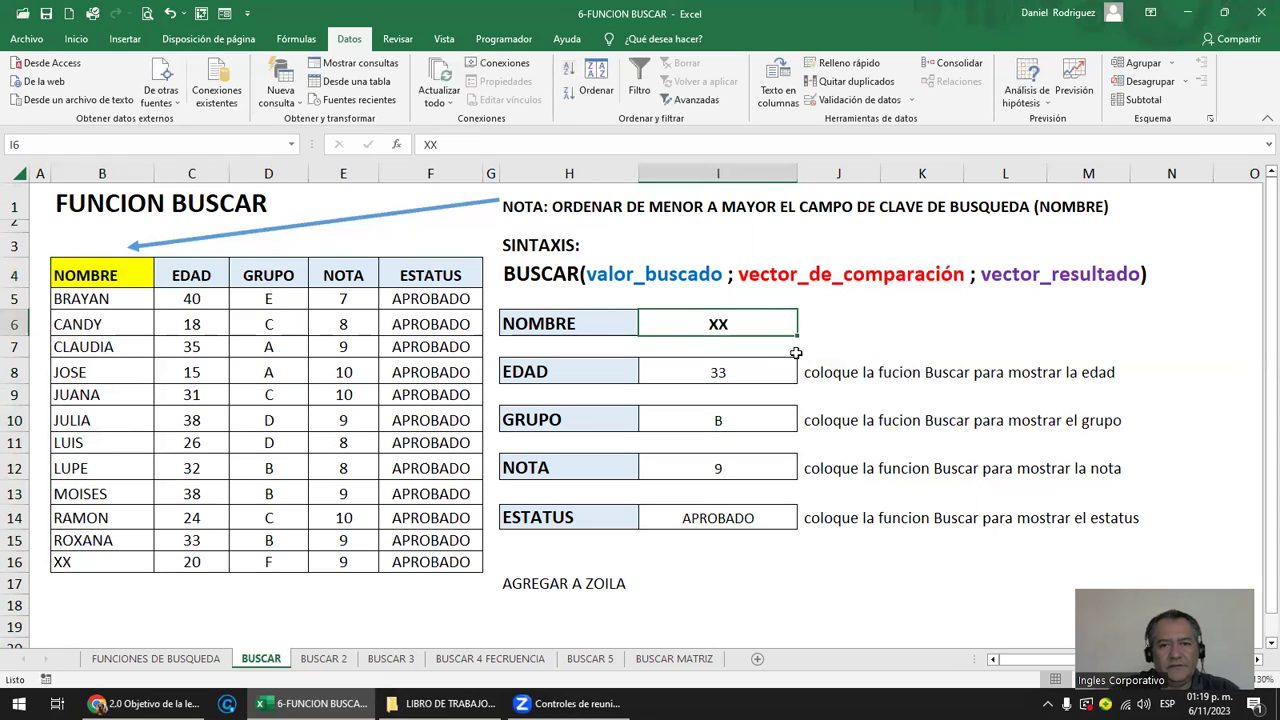
text(XX)
key(Return)
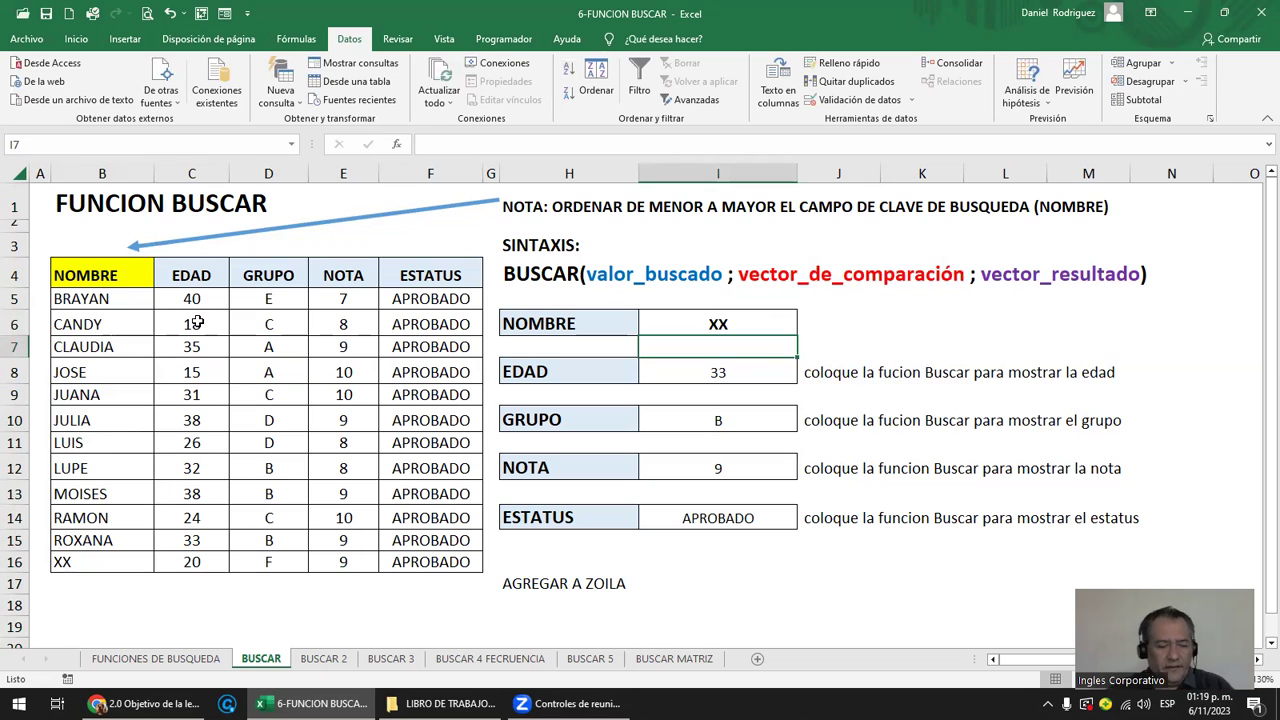
Undo the test entries, restoring SOFIA in B16.
key(ctrl+shift+Right)
key(ctrl+shift+Down)
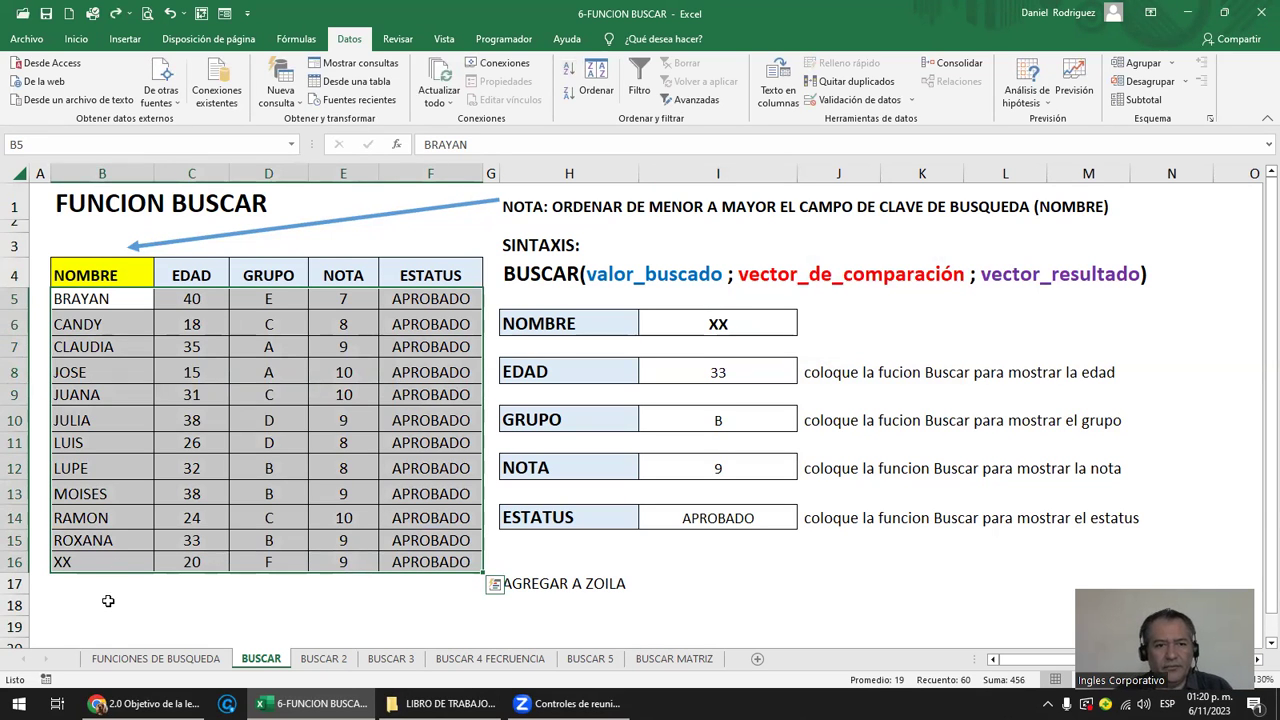
key(ctrl+z)
key(ctrl+z)
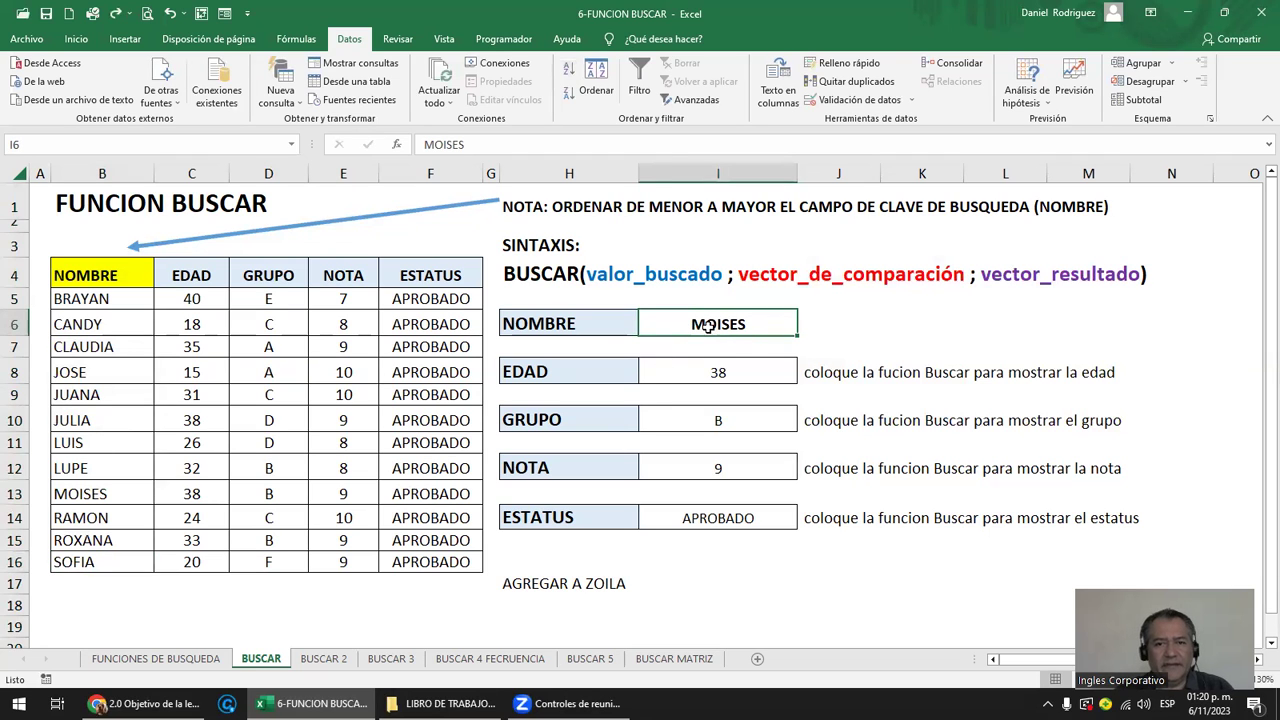
Give I6 a Lista validation again with source B5:B16.
click(855, 99)
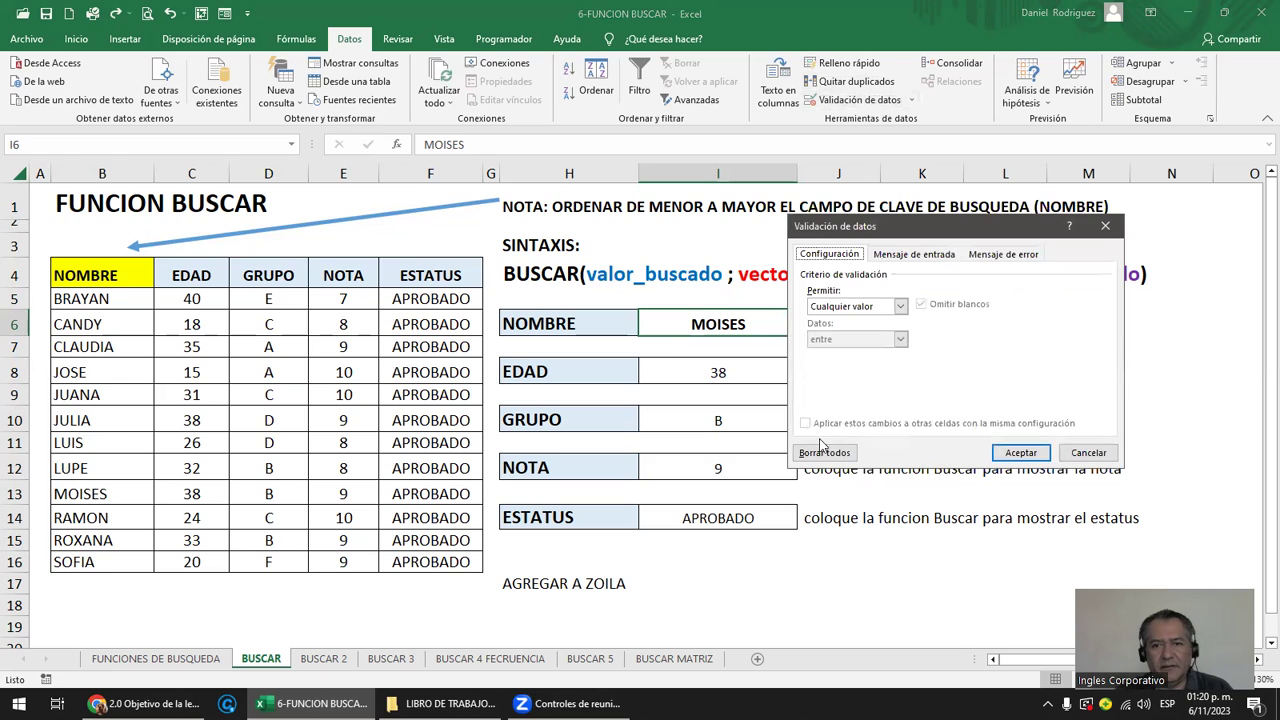
click(856, 306)
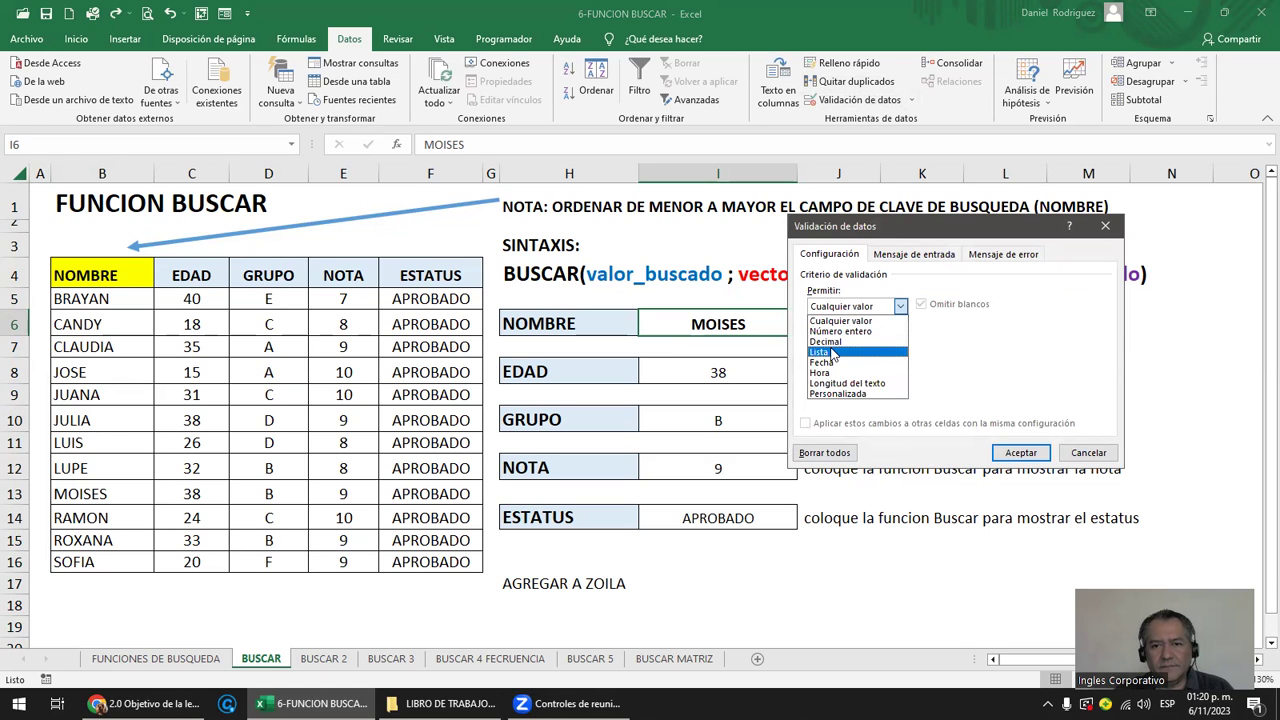
click(831, 353)
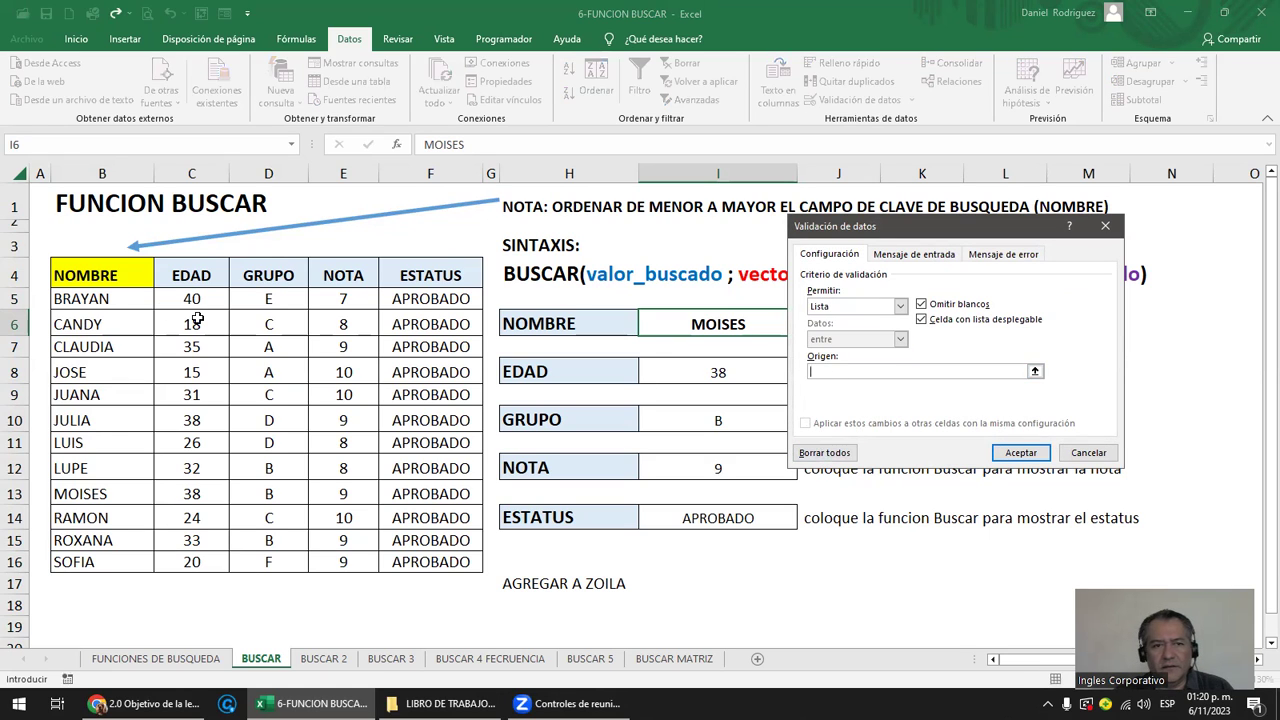
drag(108, 305, 108, 563)
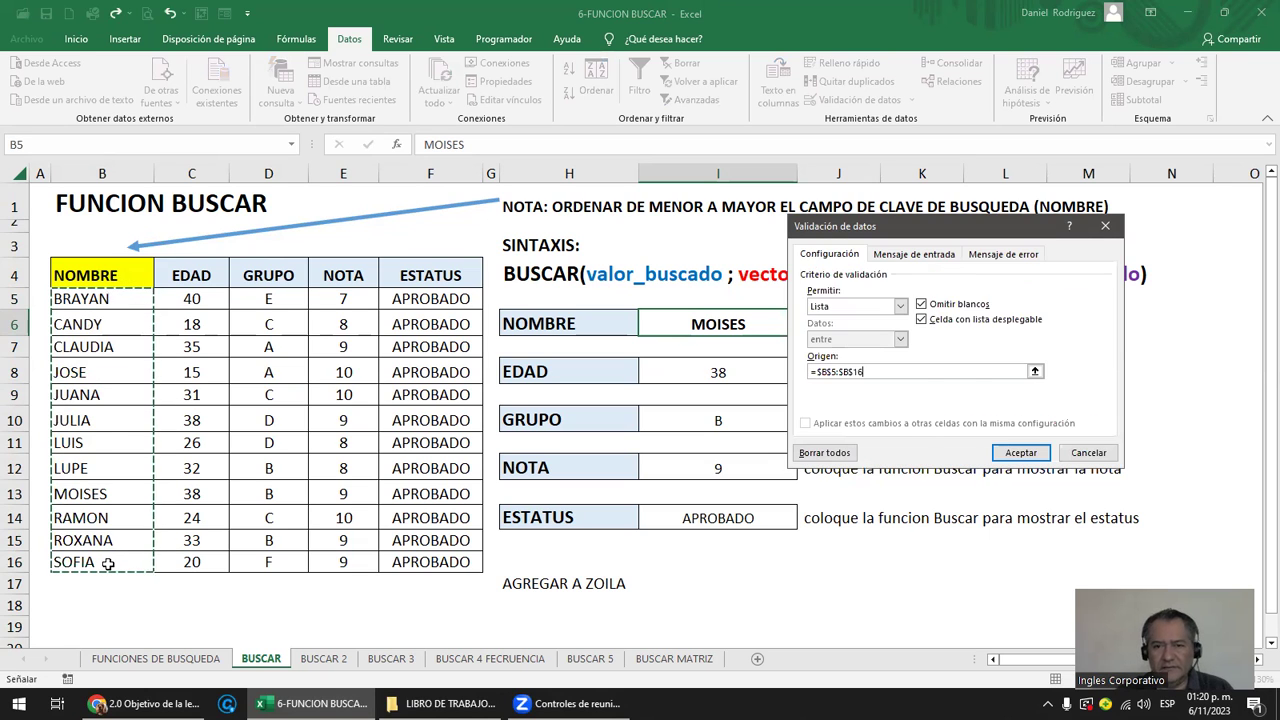
key(Return)
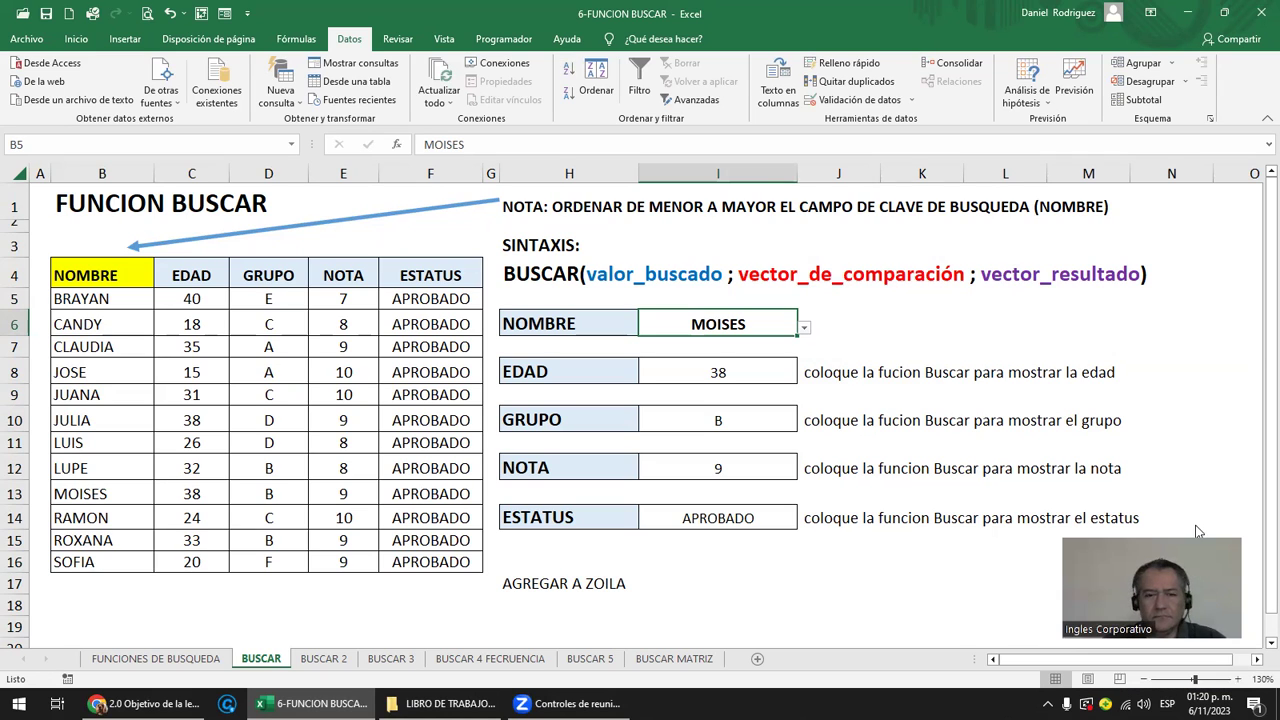
click(324, 662)
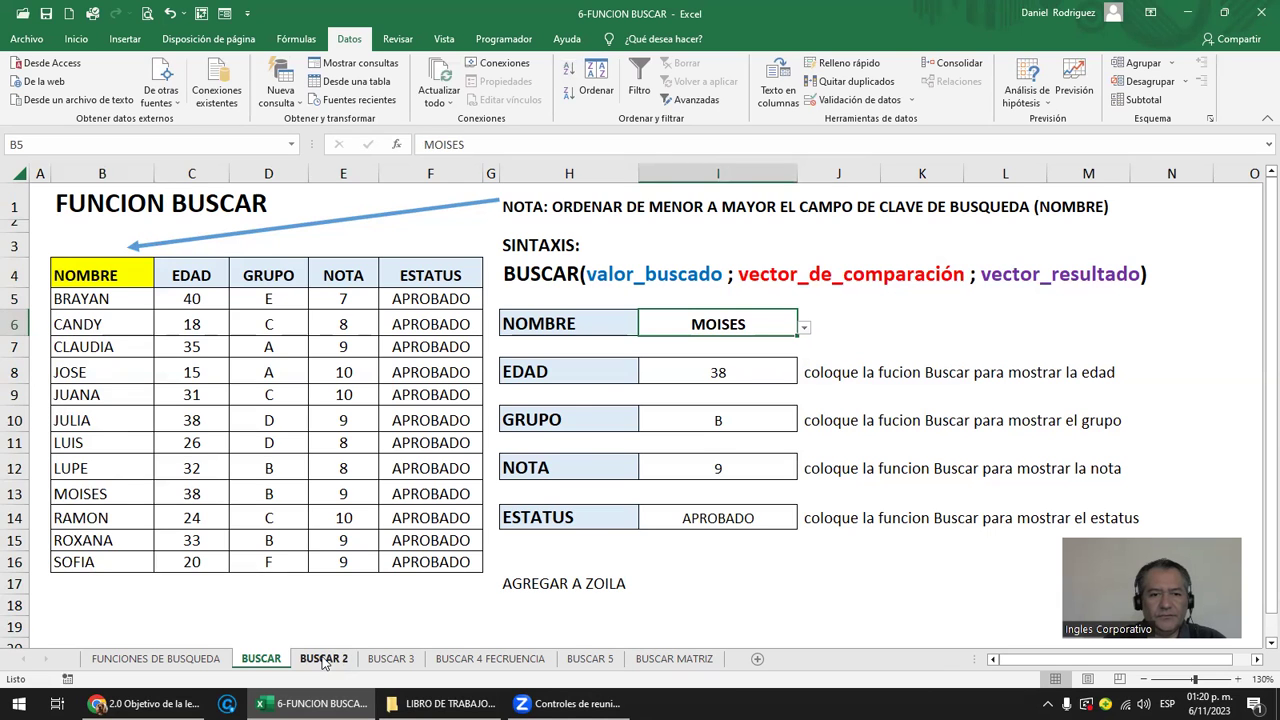
click(87, 256)
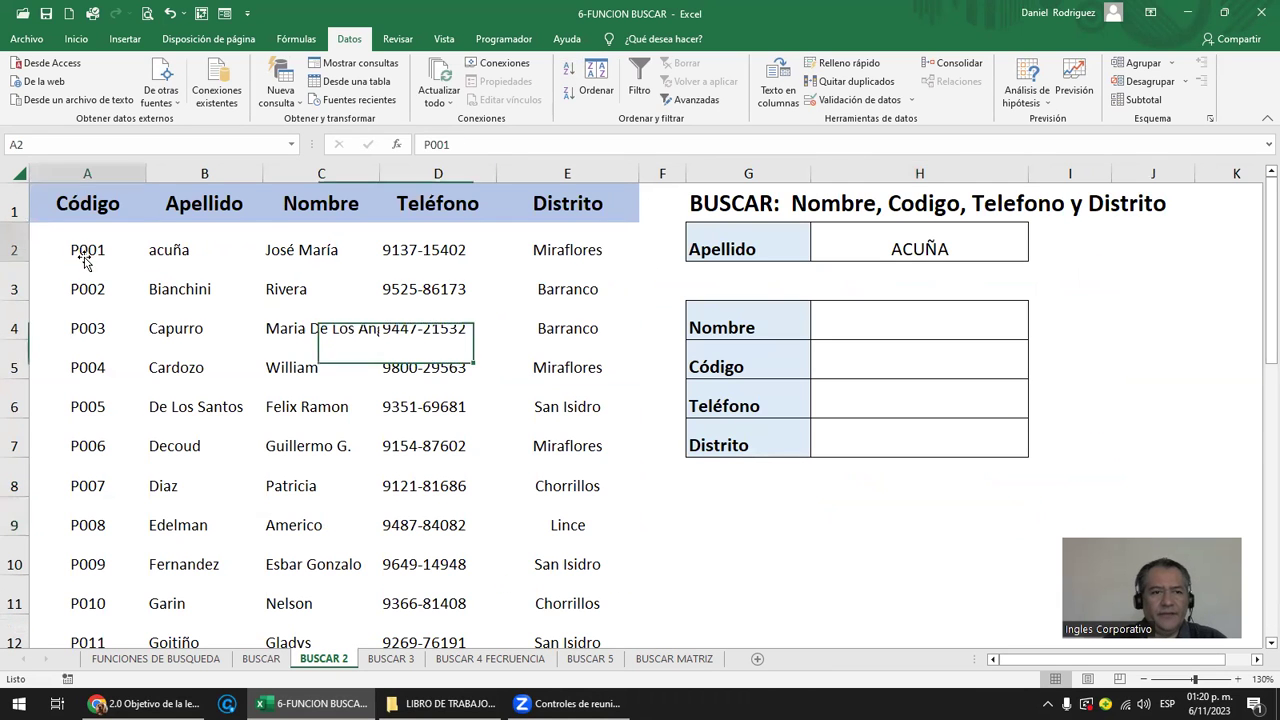
key(ctrl+Down)
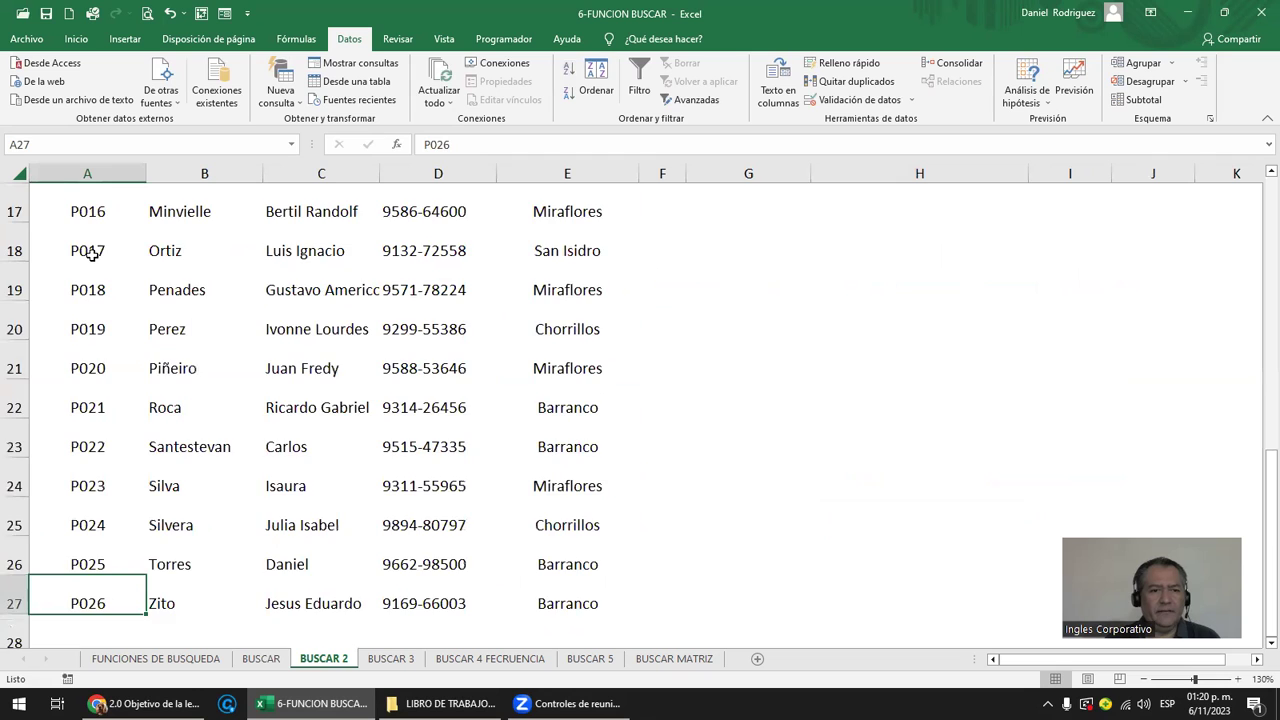
key(ctrl+Up)
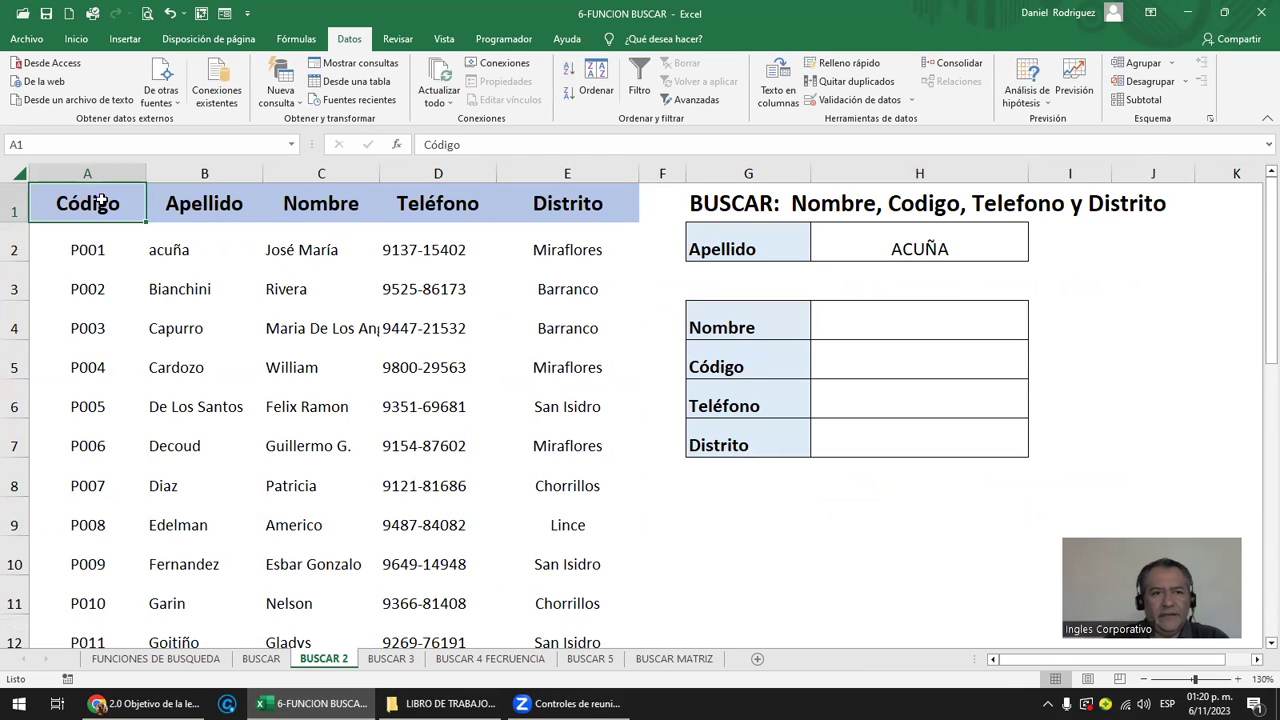
click(92, 168)
drag(94, 168, 560, 166)
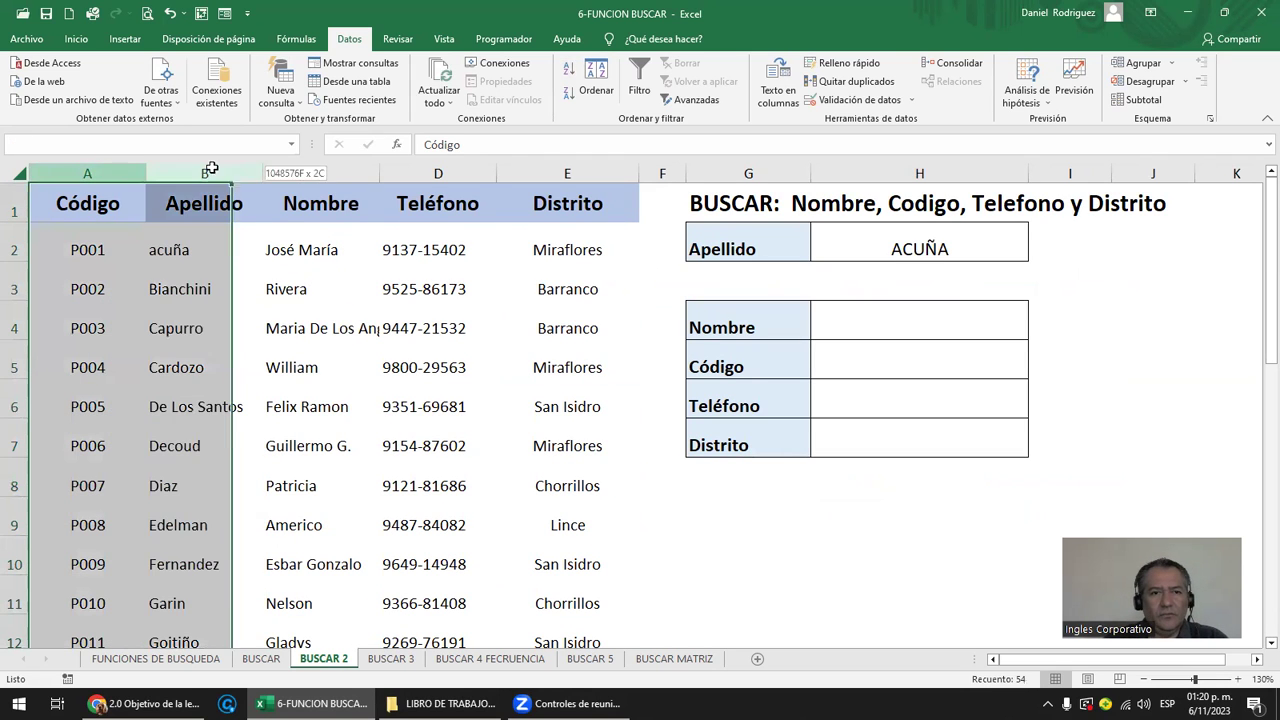
click(612, 201)
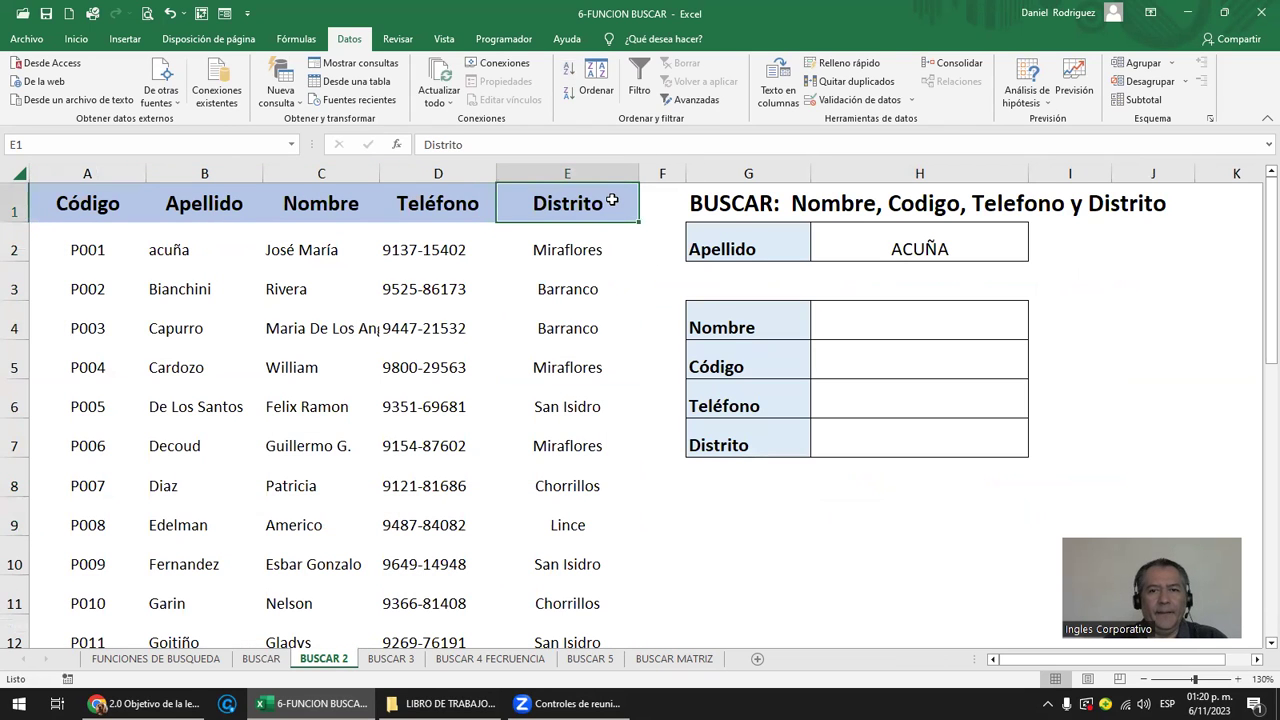
drag(740, 245, 953, 436)
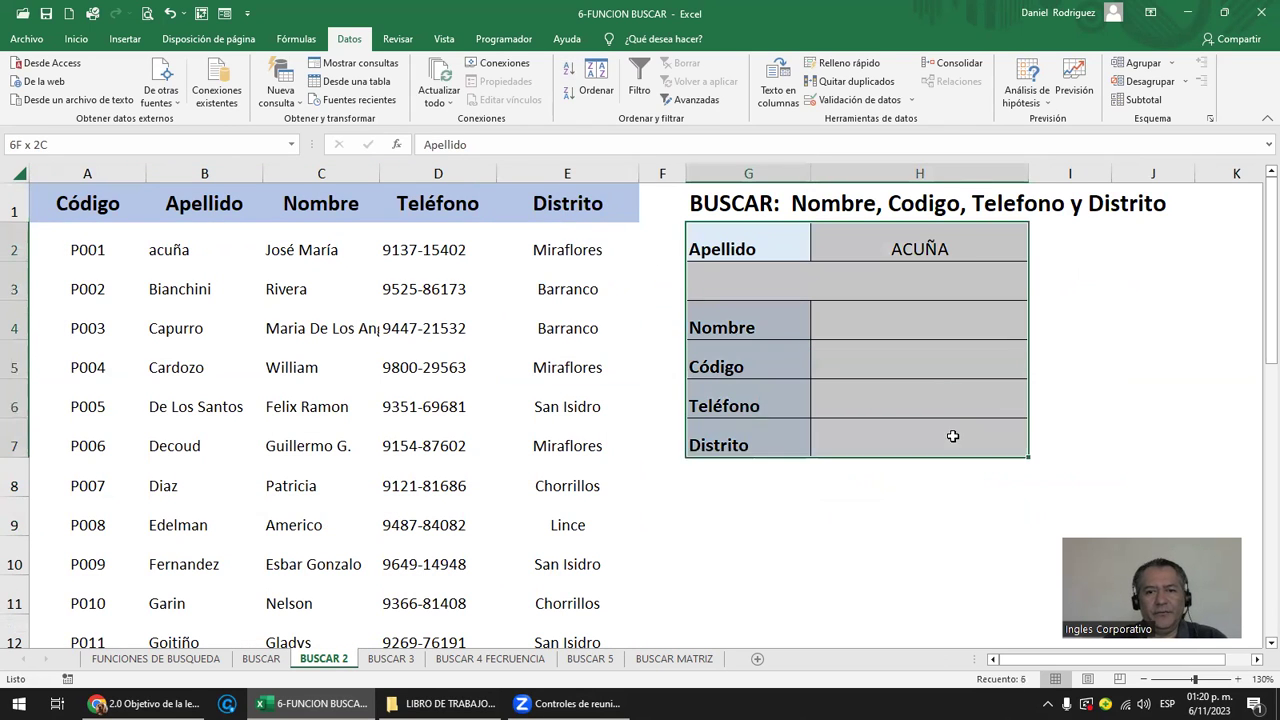
click(757, 249)
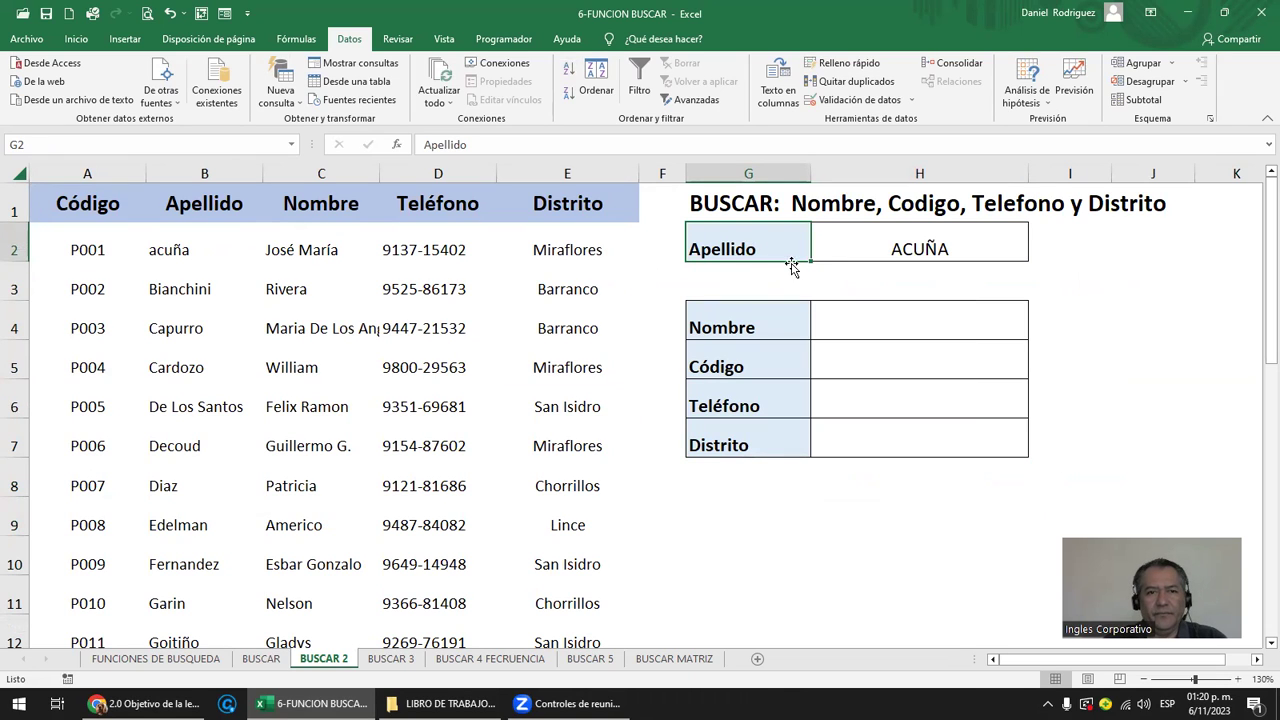
drag(872, 318, 840, 460)
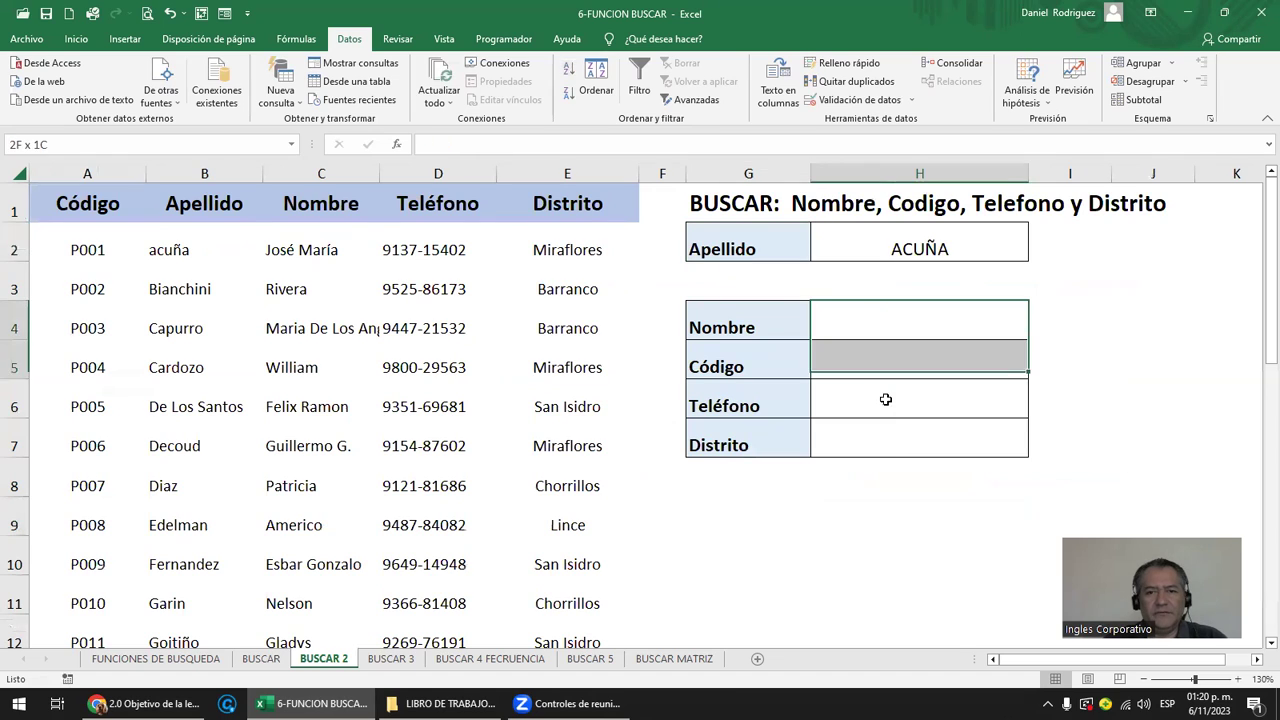
click(742, 330)
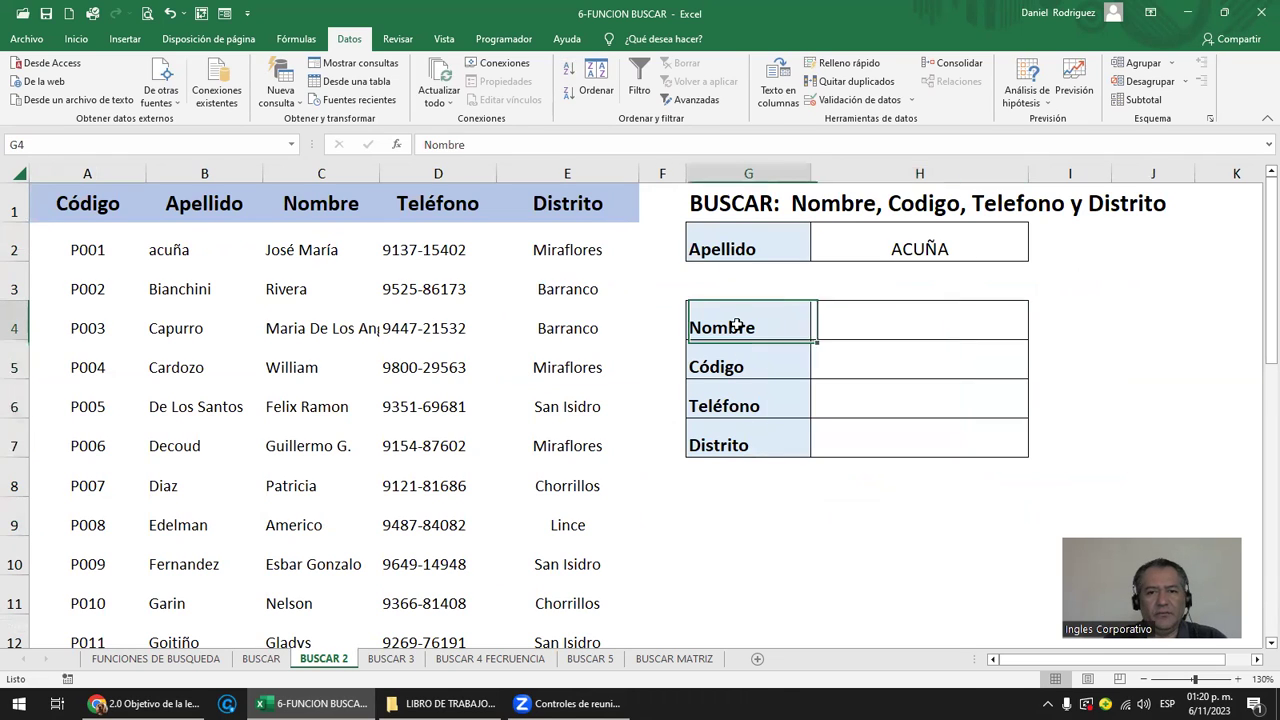
click(750, 380)
click(930, 236)
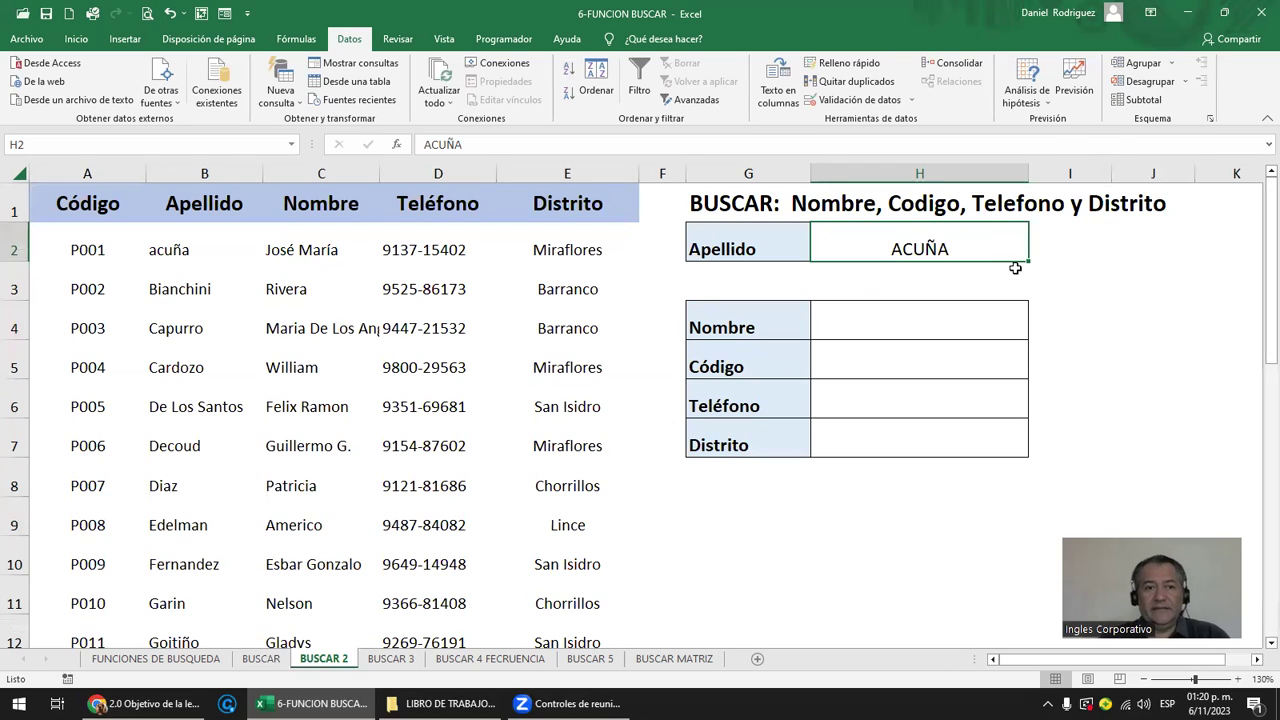
click(175, 244)
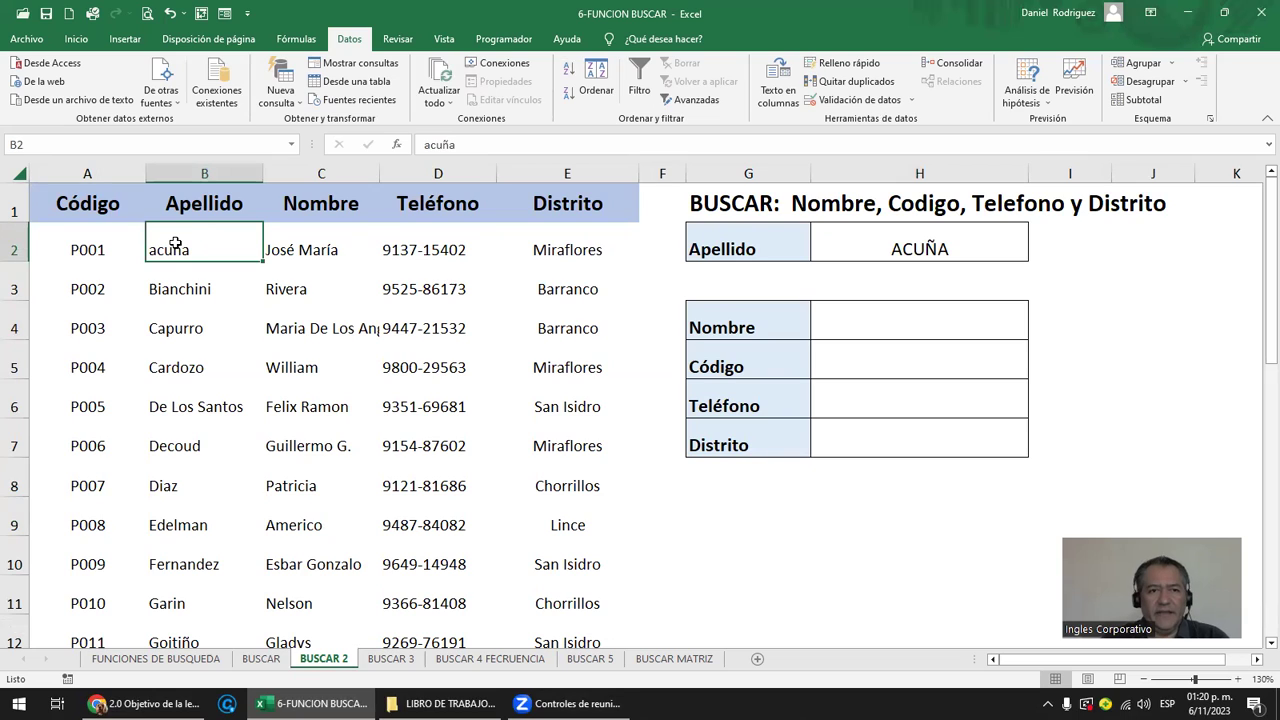
click(204, 173)
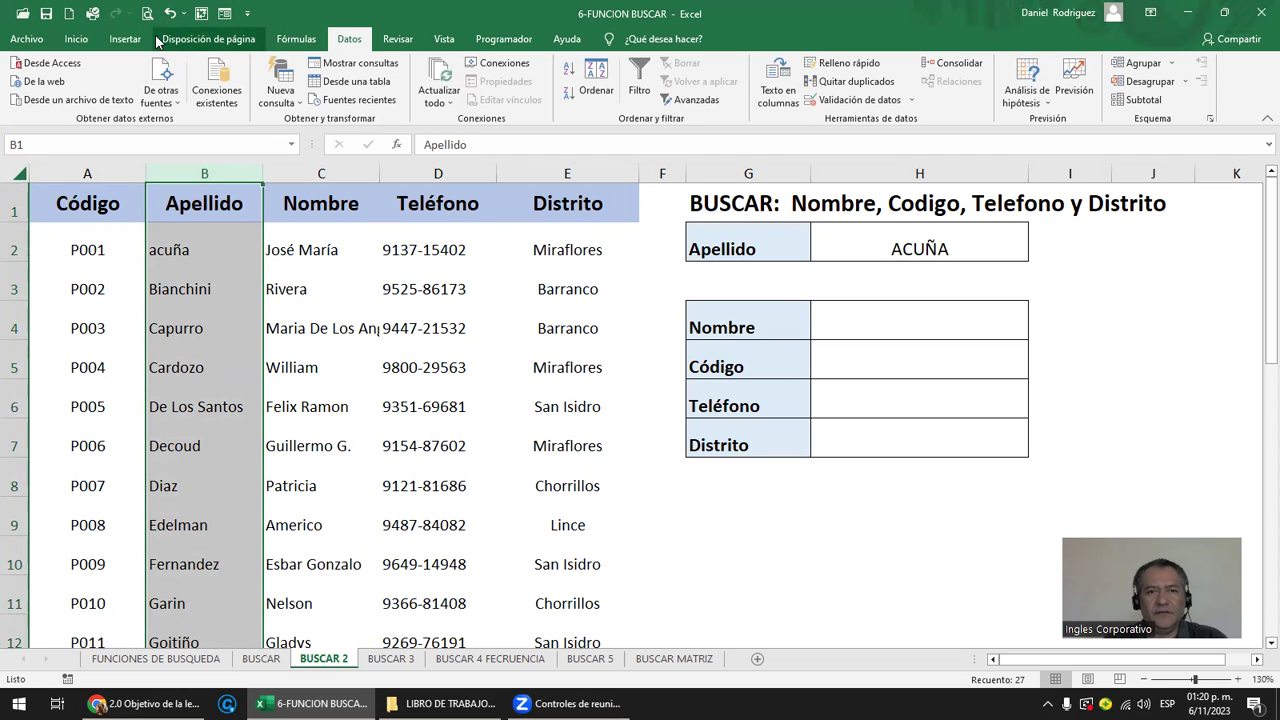
Highlight duplicate values in the Apellido column with light red fill.
click(76, 38)
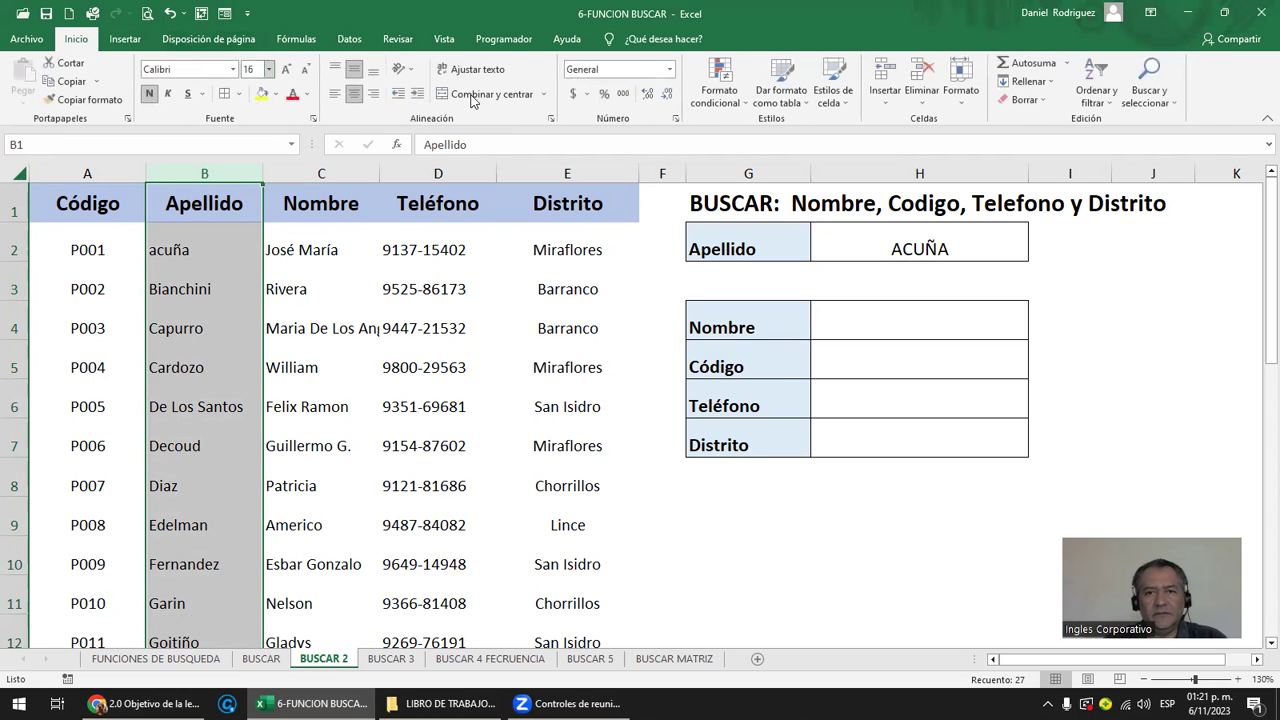
click(738, 92)
mouse_move(843, 131)
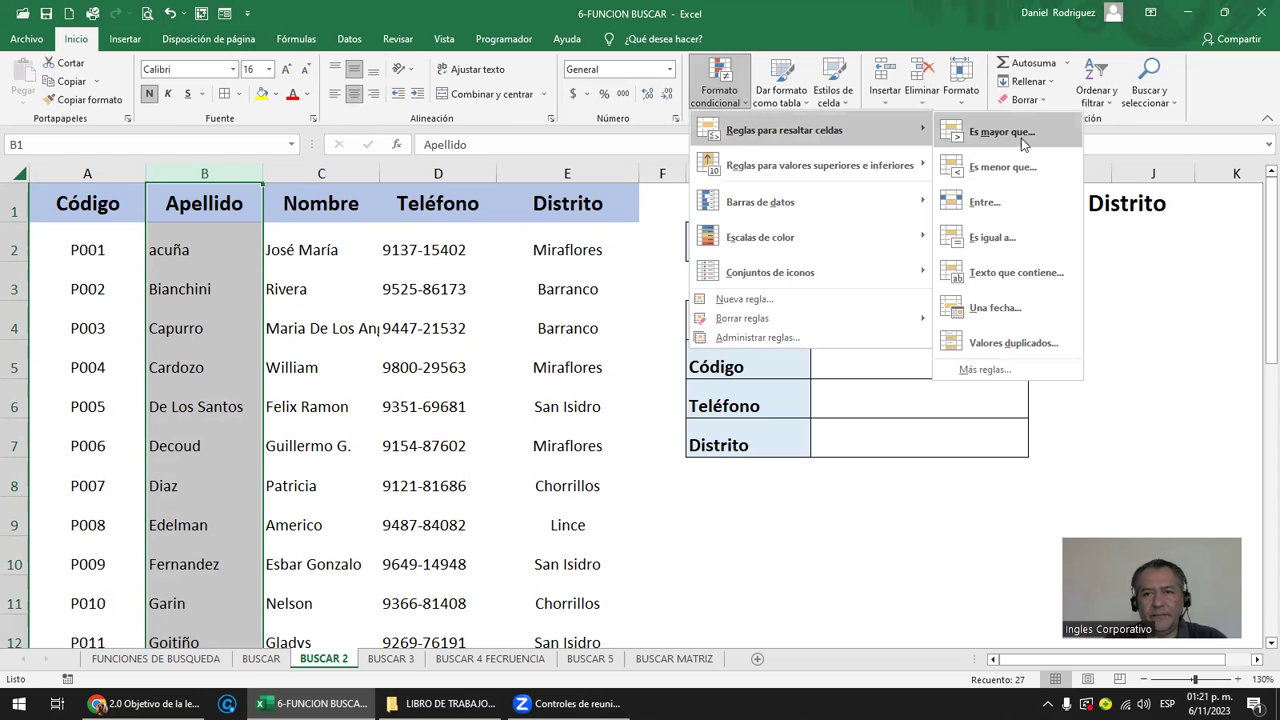
click(1032, 345)
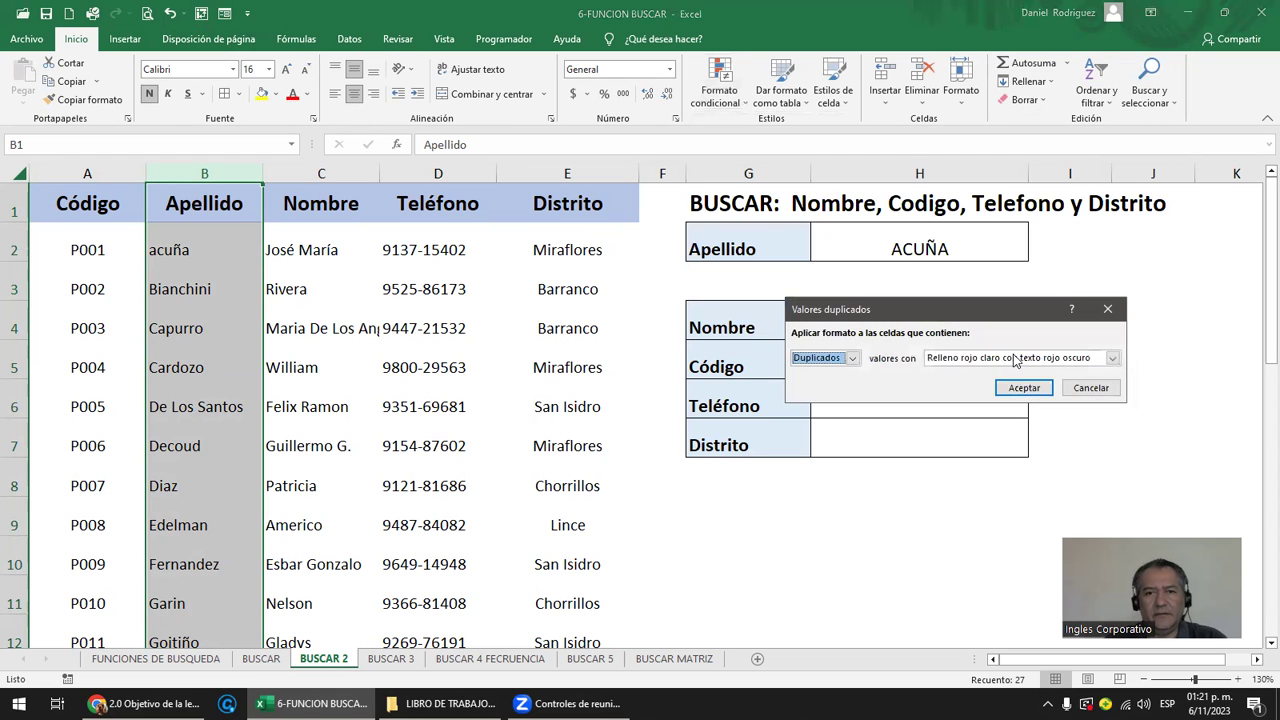
click(1017, 387)
Copy the surname acuña from the Apellido column.
scroll(334, 363, down, 2)
scroll(334, 363, down, 4)
scroll(334, 363, down, 1)
scroll(334, 363, up, 1)
scroll(334, 363, up, 6)
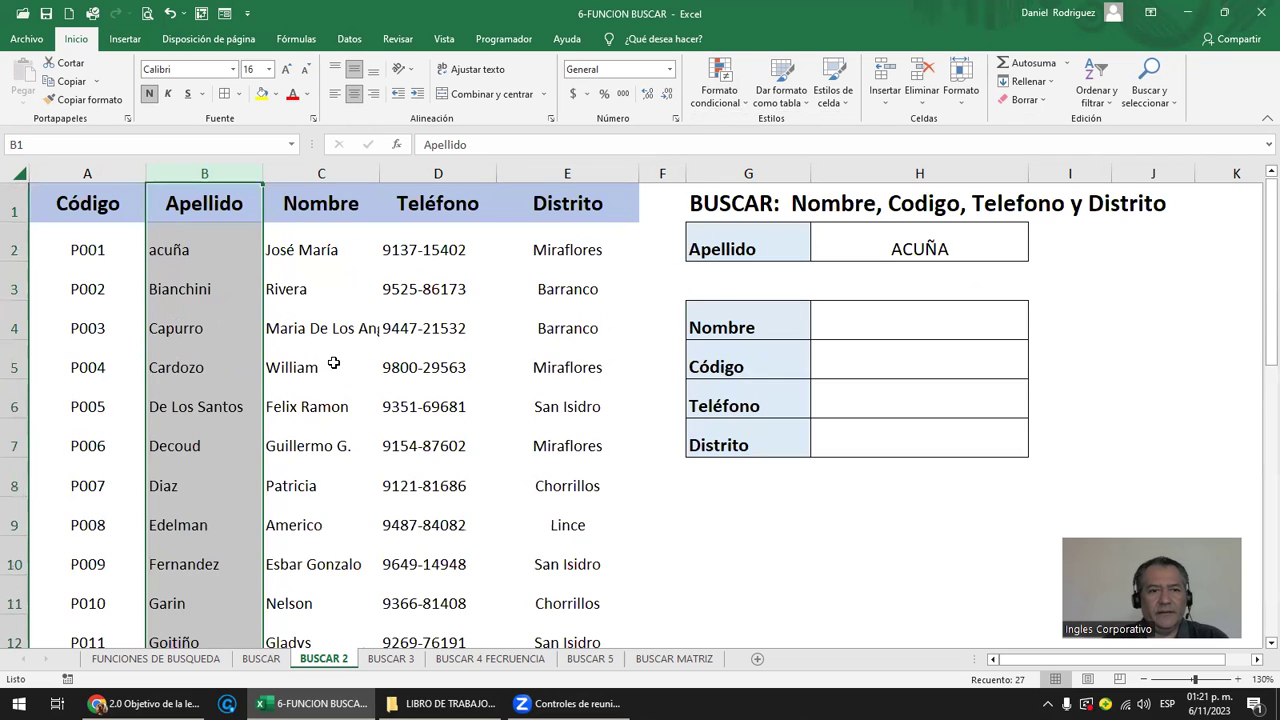
click(189, 293)
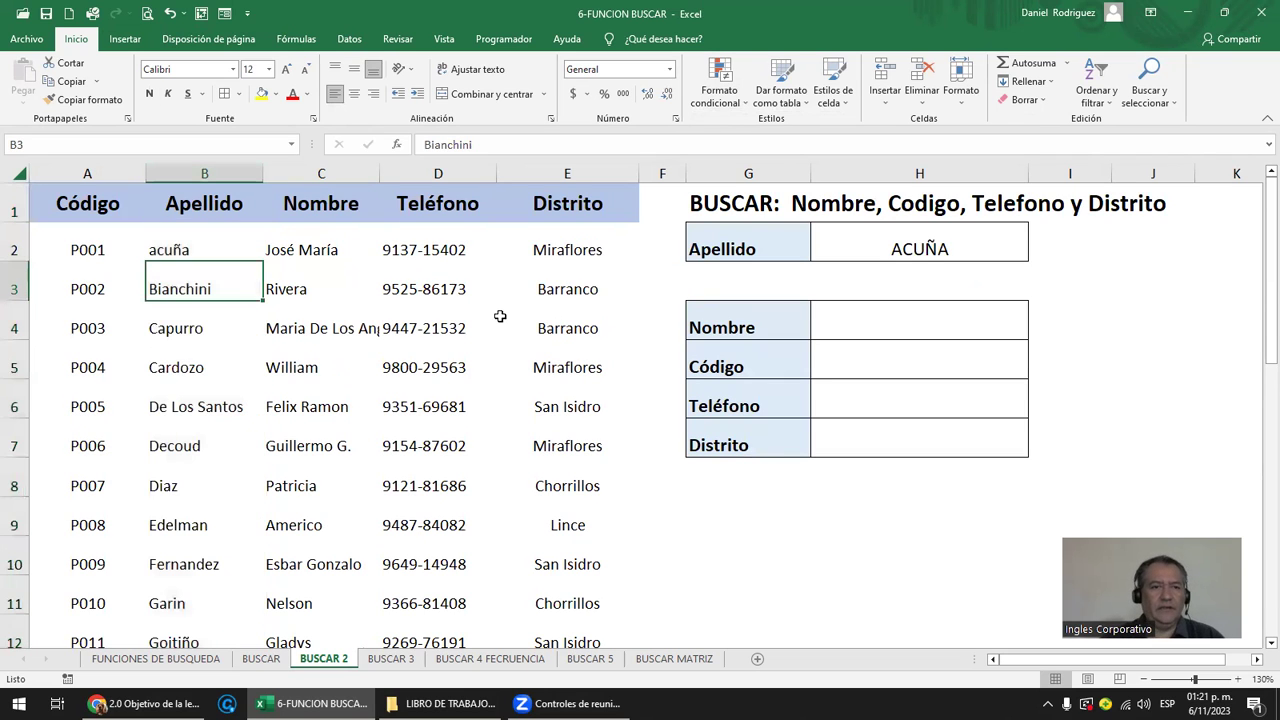
key(Up)
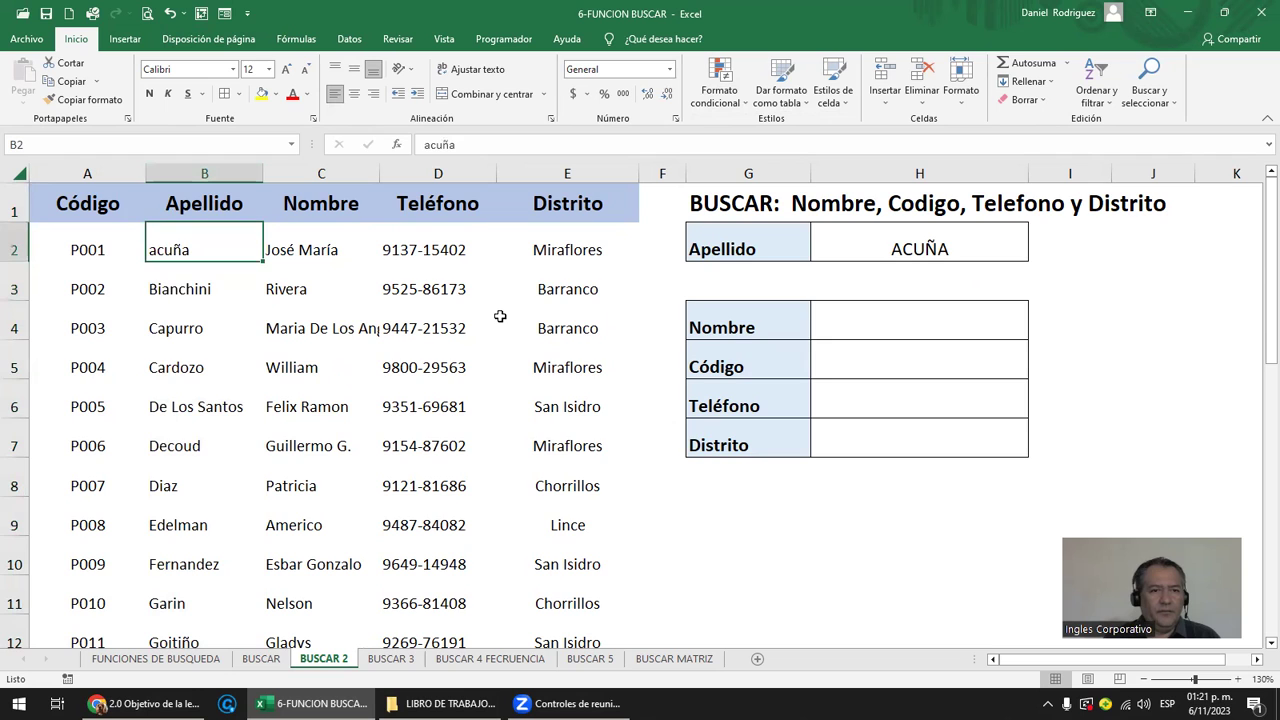
key(ctrl+Down)
key(ctrl+Up)
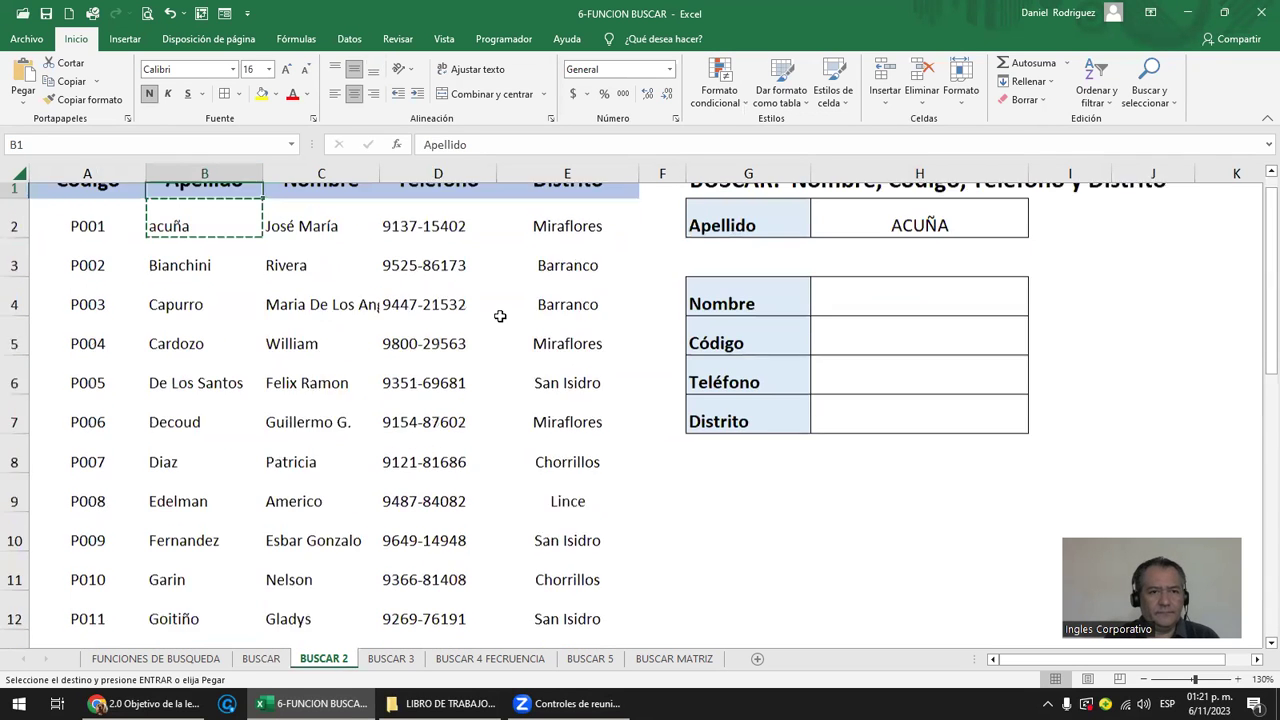
key(Down)
key(ctrl+c)
Paste acuña over Bianchini to test the duplicate highlight, then undo it.
key(Down)
key(Return)
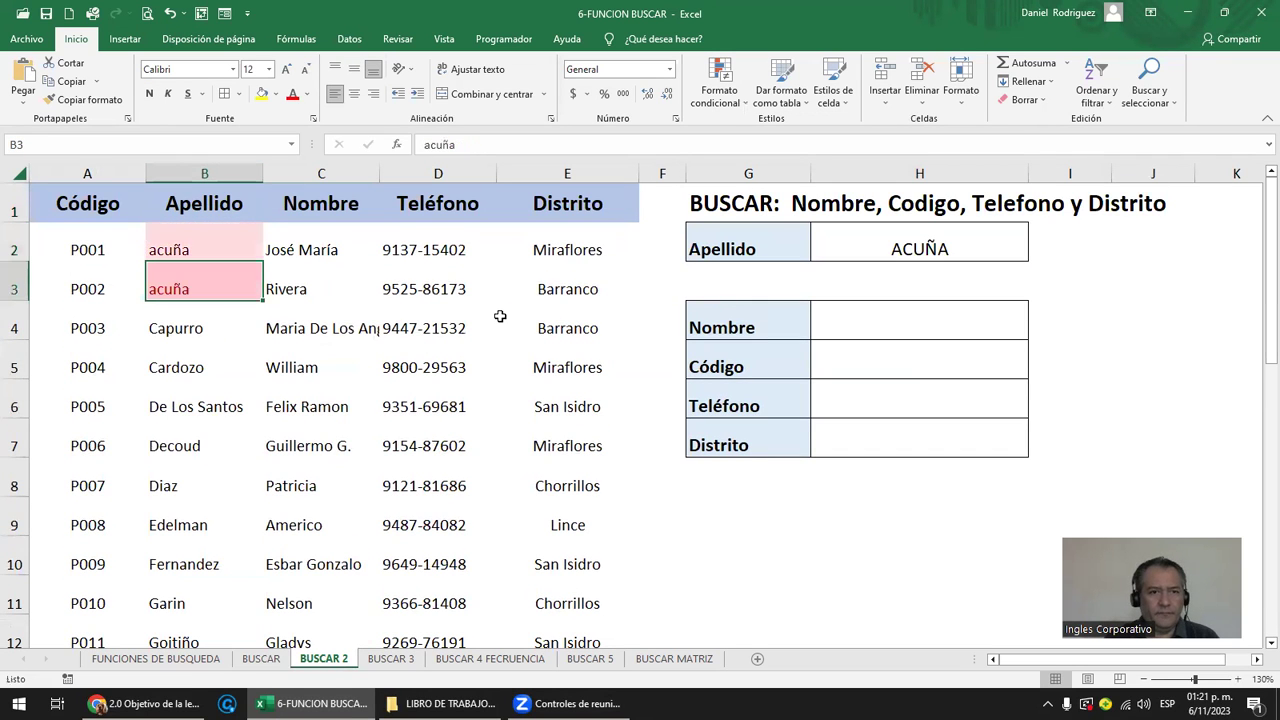
key(ctrl+z)
key(Escape)
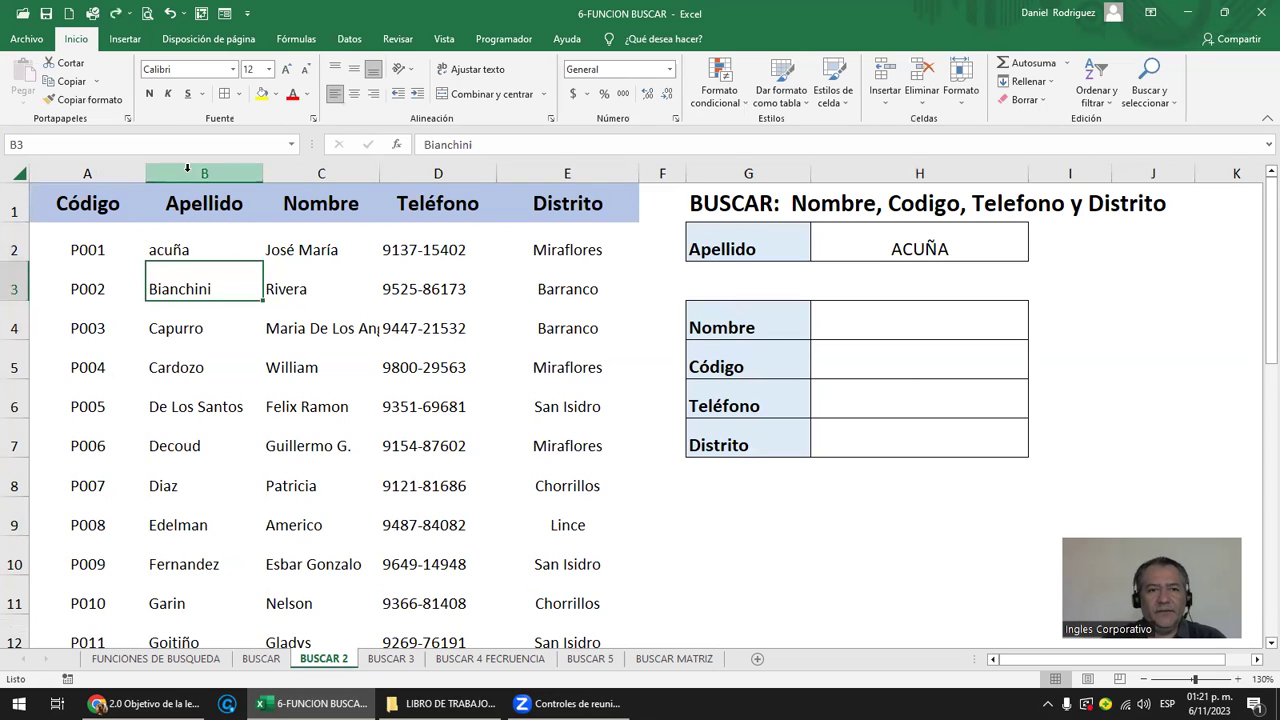
click(204, 173)
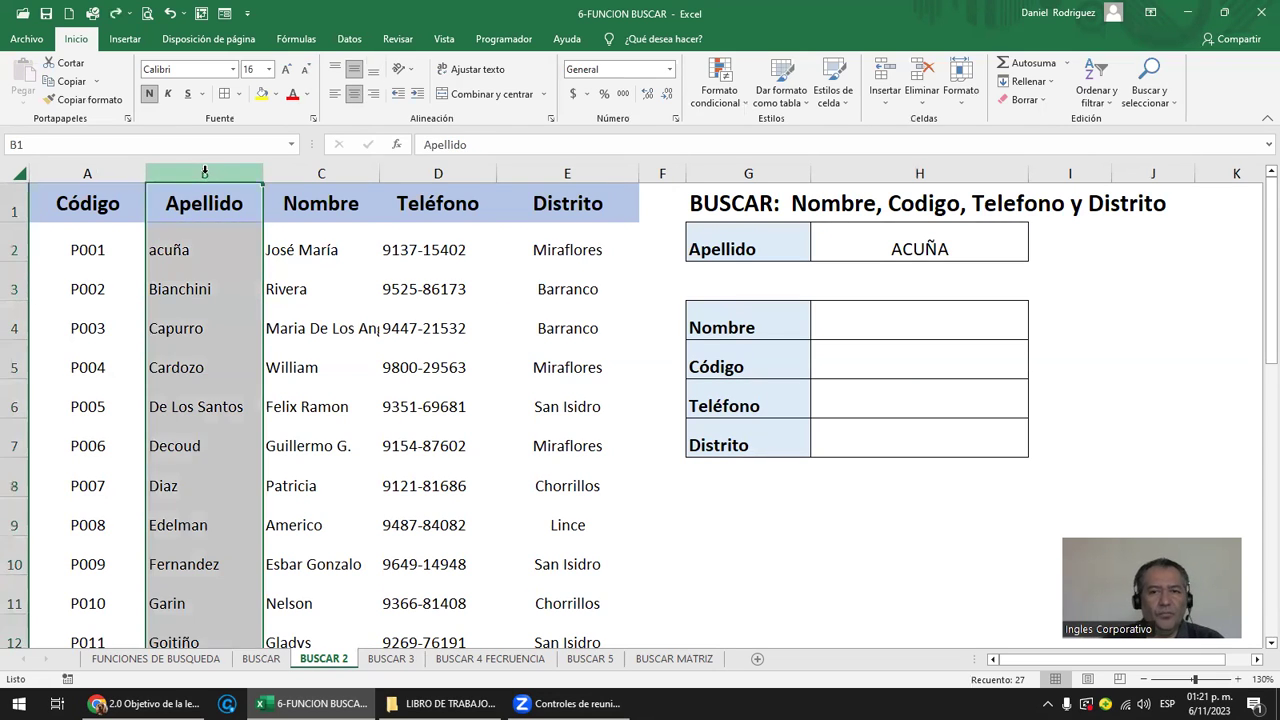
click(84, 203)
Type CODIGO as the panel's key label in G2 and replace Código with Apellido in G5.
click(744, 245)
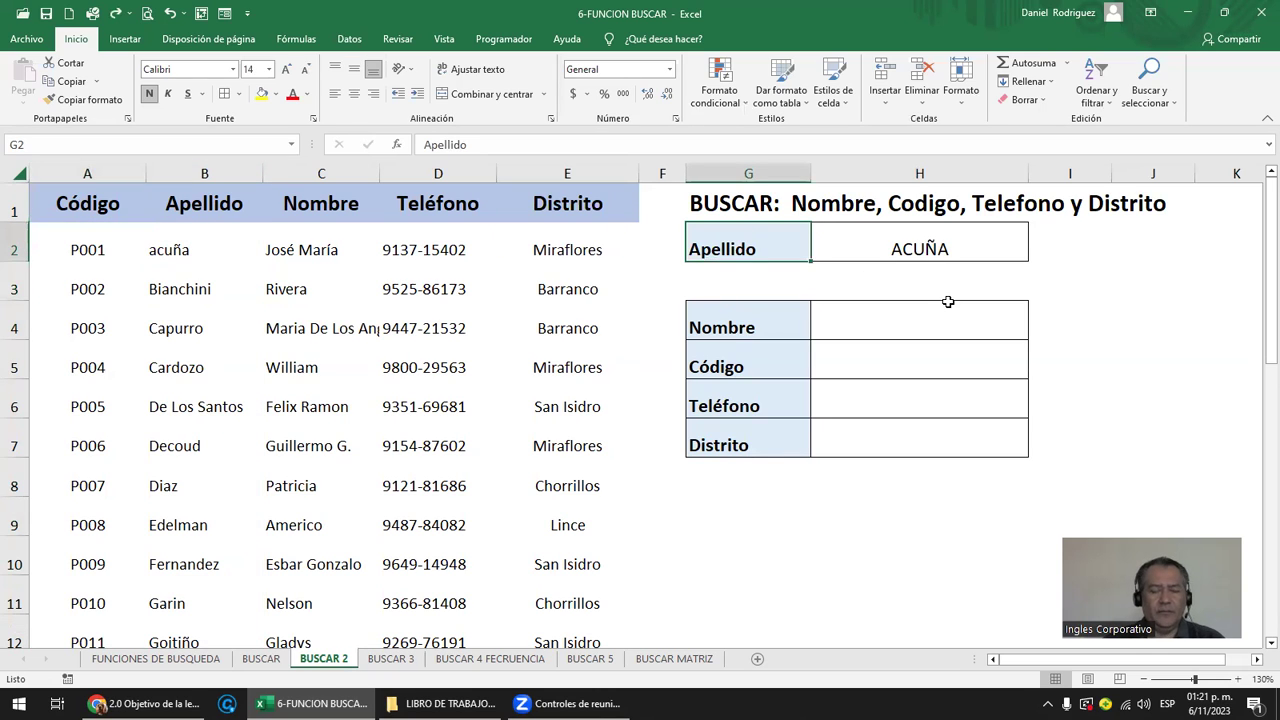
text(CO)
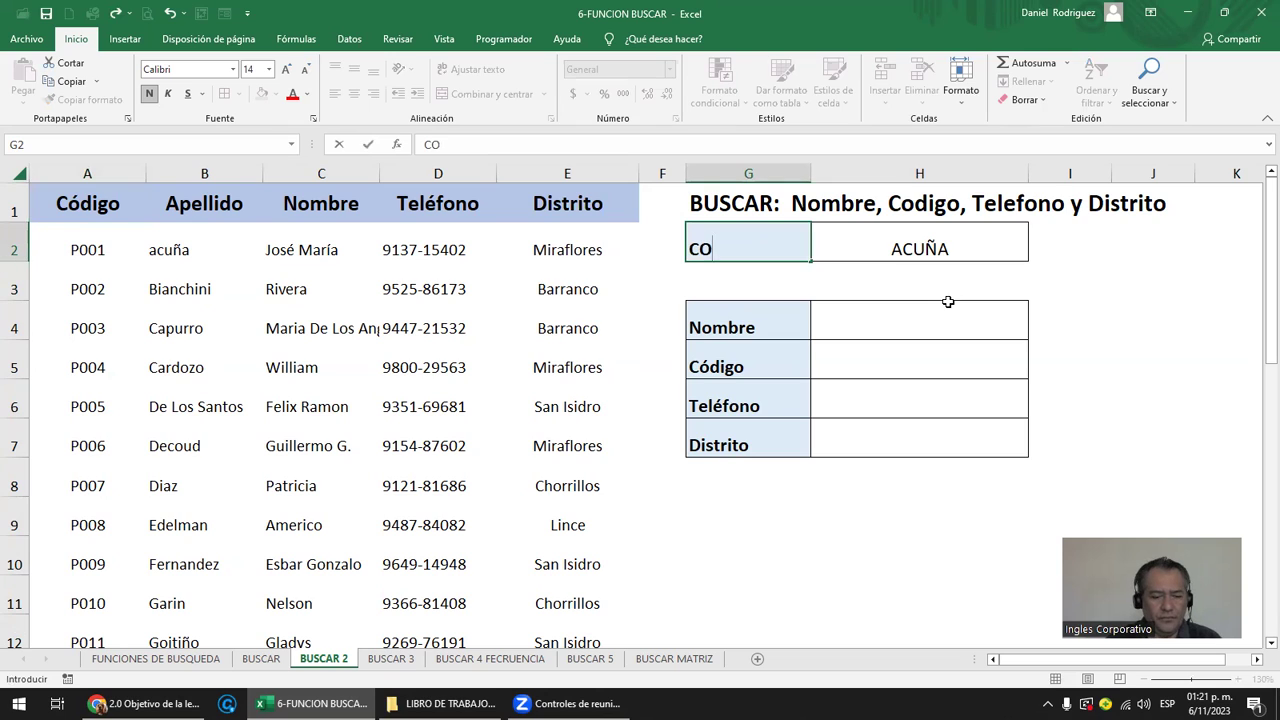
text(DIC)
text(GO)
key(Return)
key(Return)
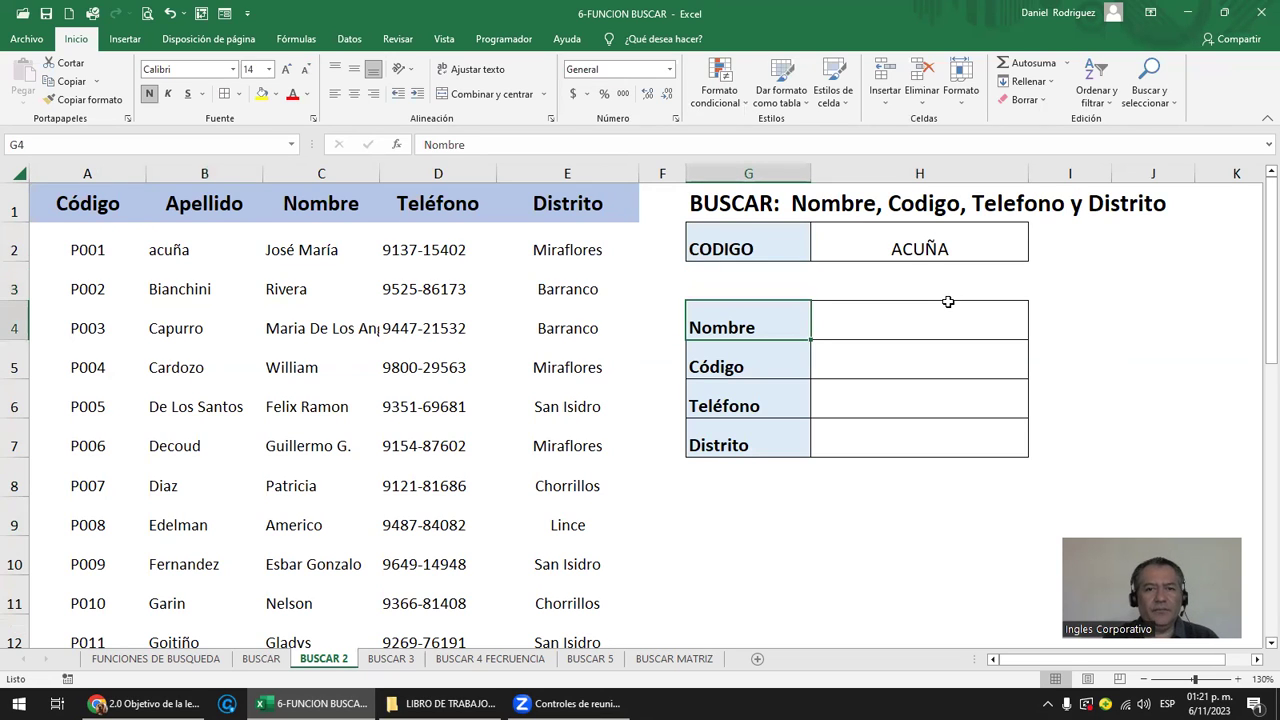
key(Return)
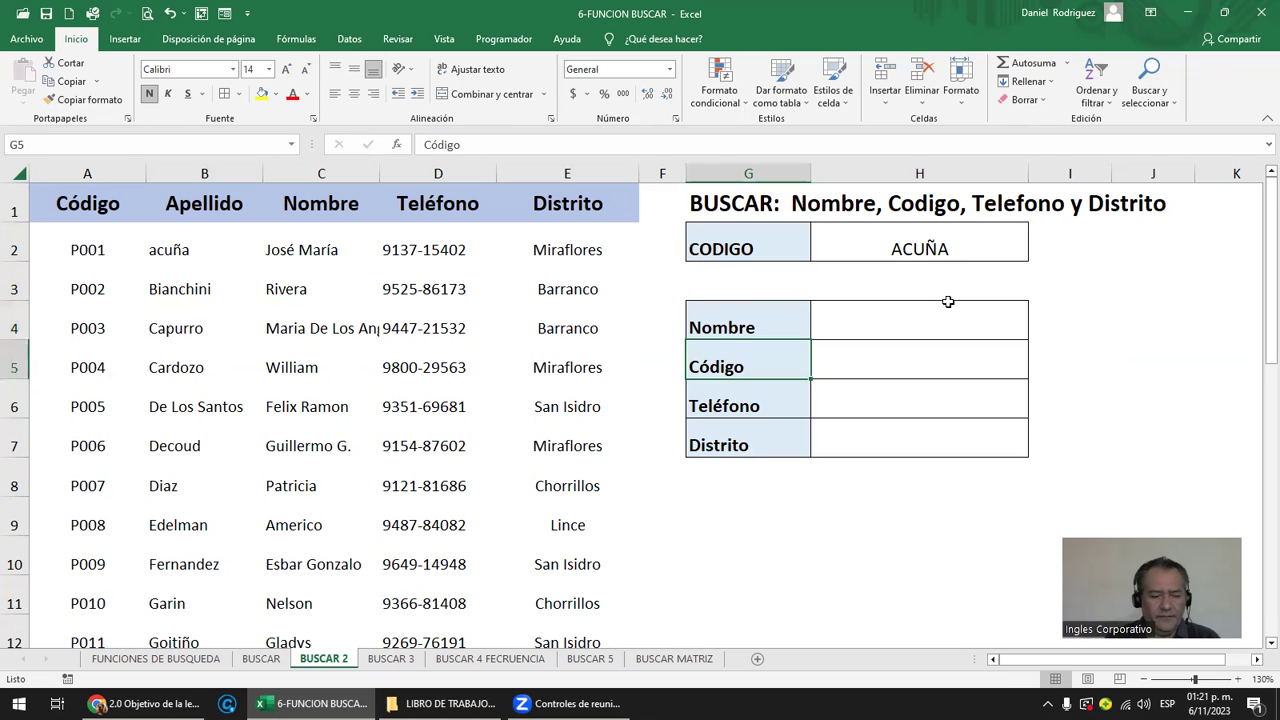
text(Apellido)
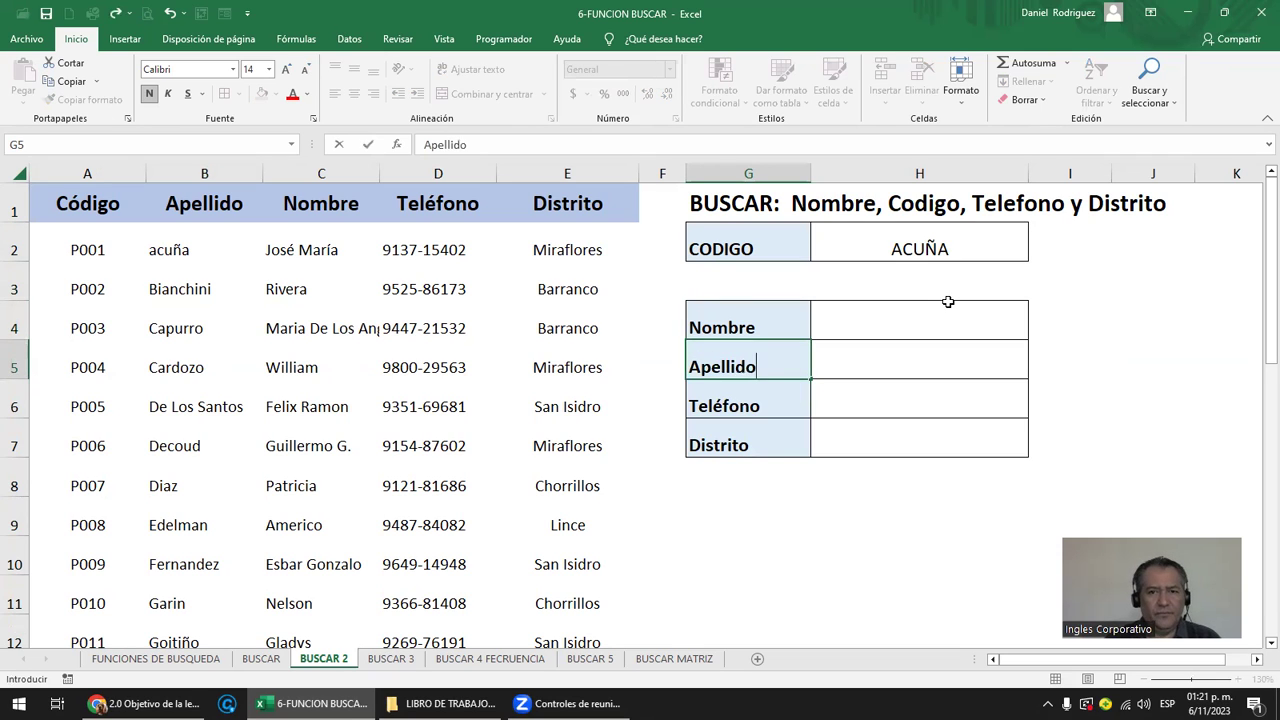
key(Return)
click(86, 260)
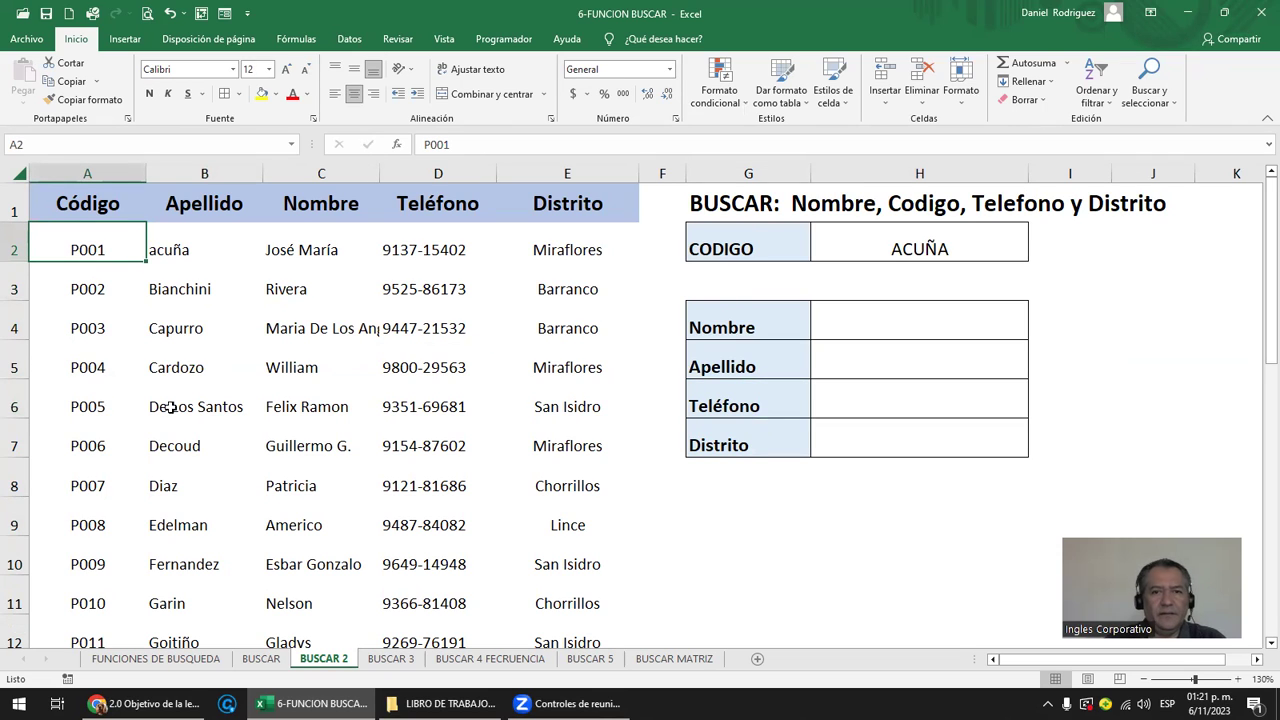
click(935, 242)
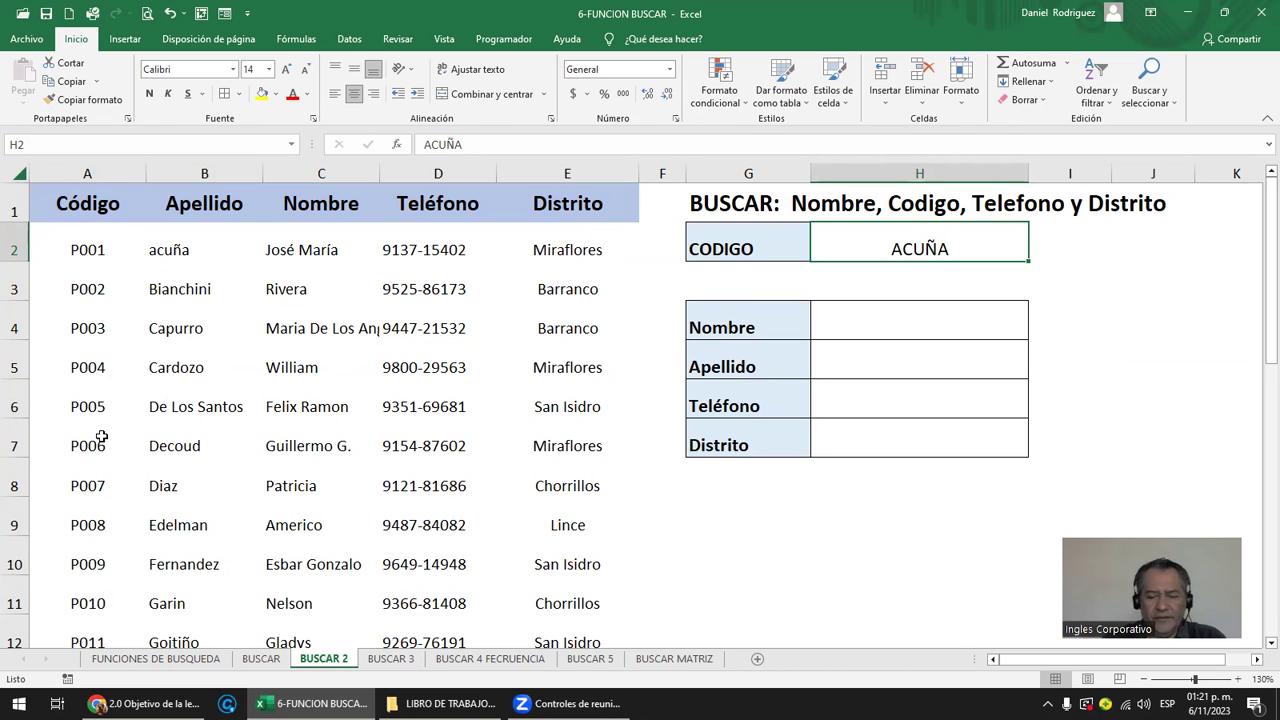
Enter p001 as the lookup code in H2 and start =BUSCAR( in H4.
text(p001)
key(Return)
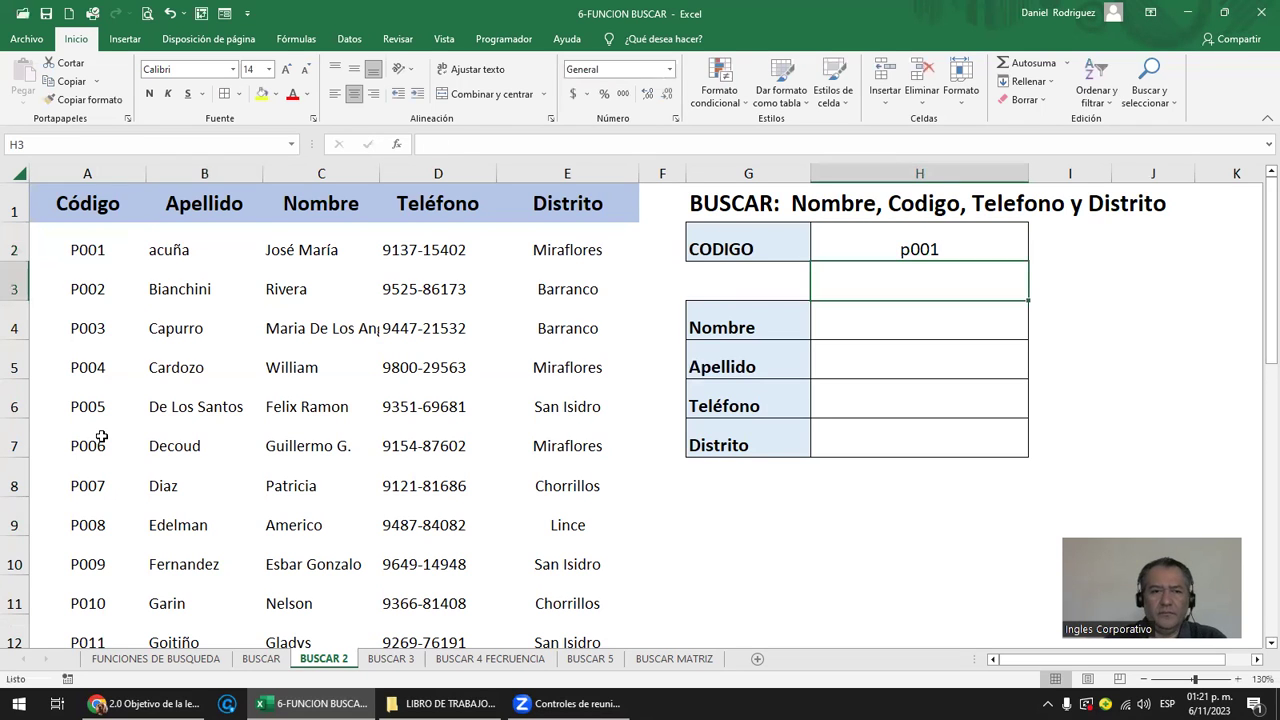
click(883, 327)
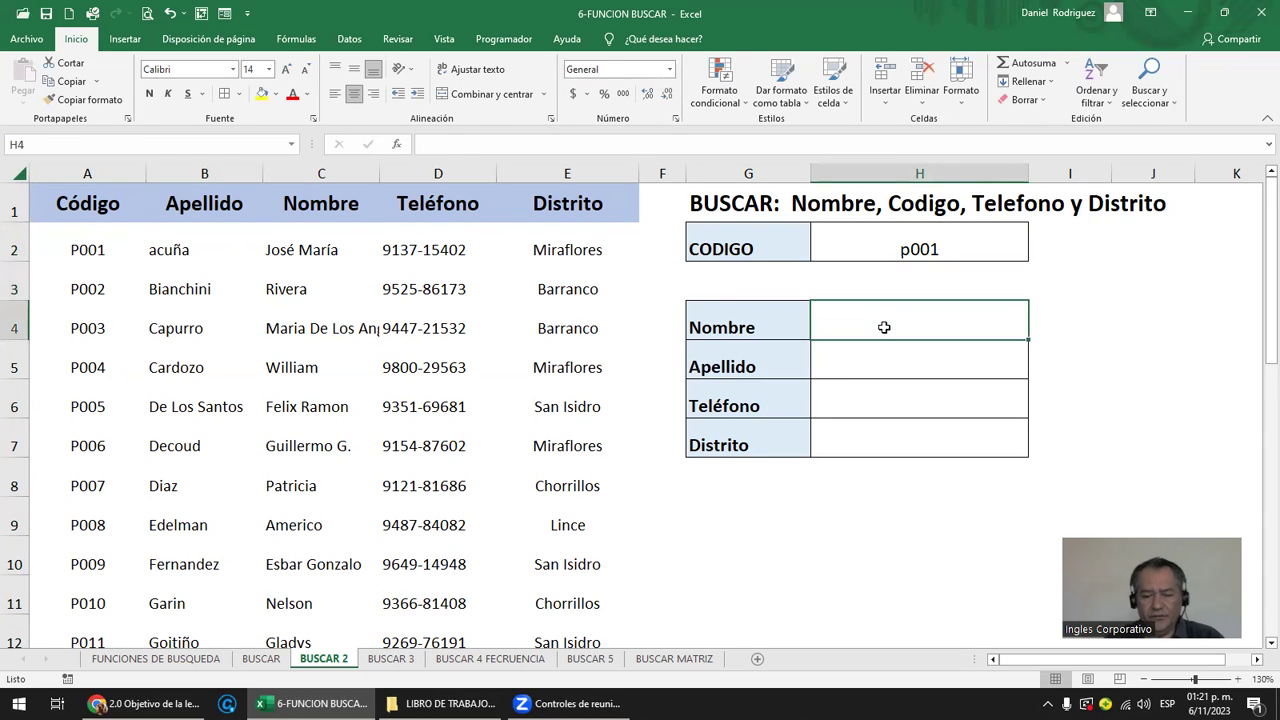
text(=busca)
key(Tab)
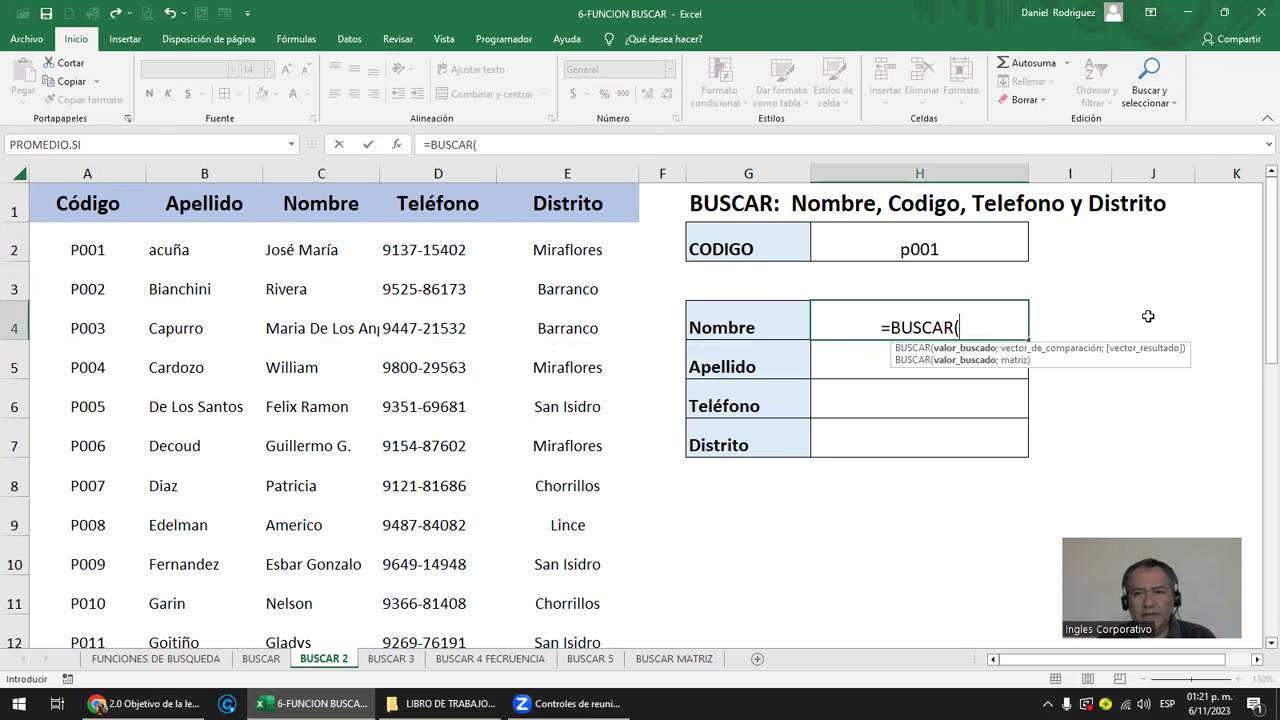
Complete H4 as =BUSCAR(H2;A2:A27;C2:C27), returning José María.
click(911, 249)
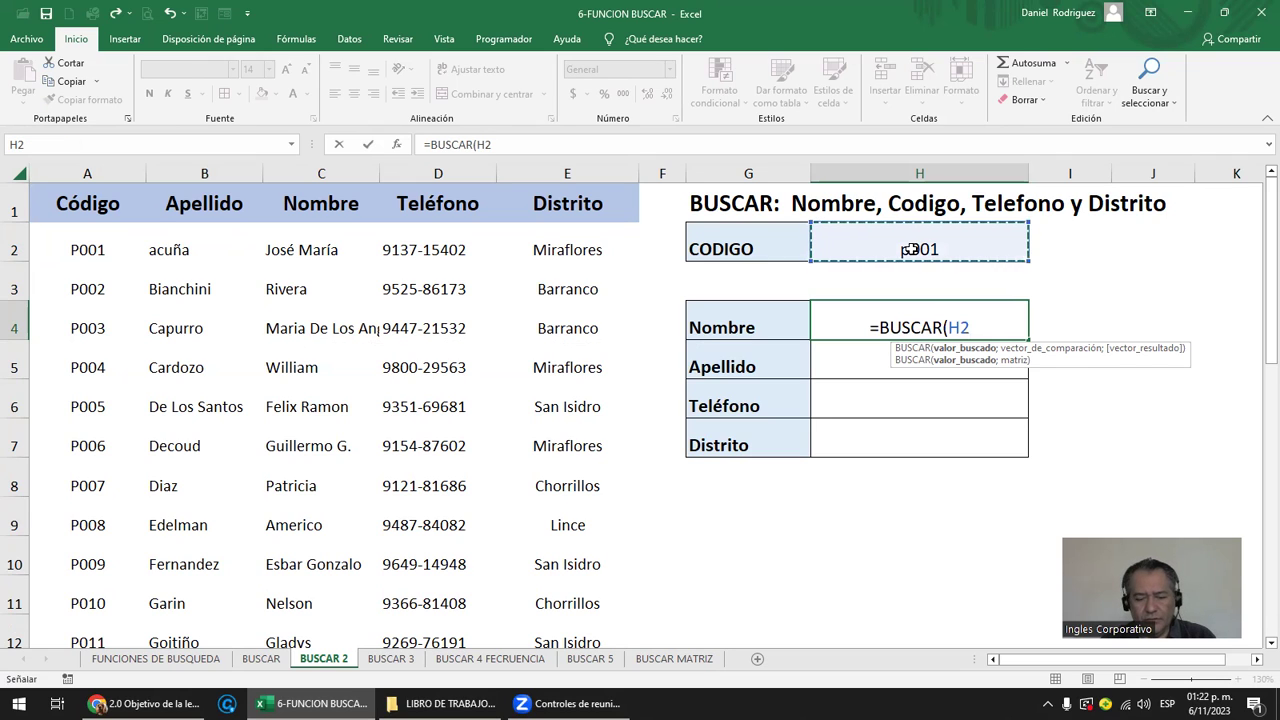
text(;)
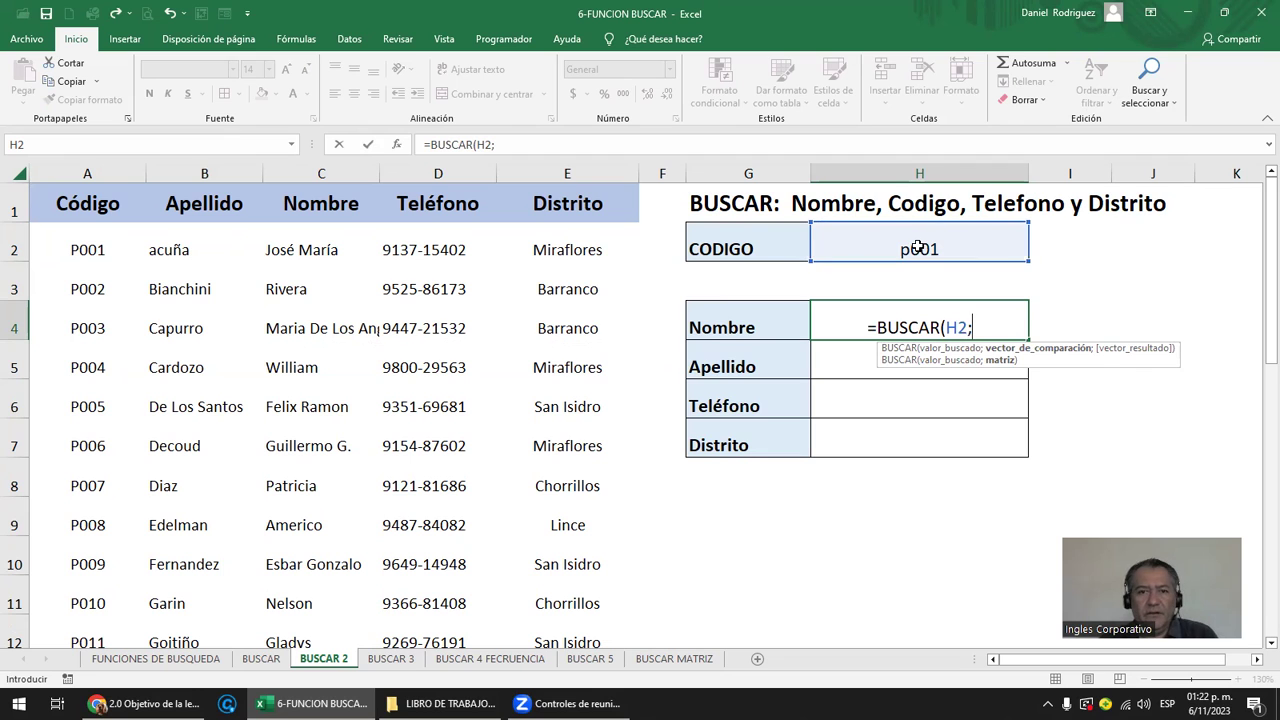
mouse_move(91, 242)
mouse_down()
mouse_move(37, 484)
mouse_move(83, 619)
mouse_move(65, 513)
mouse_up()
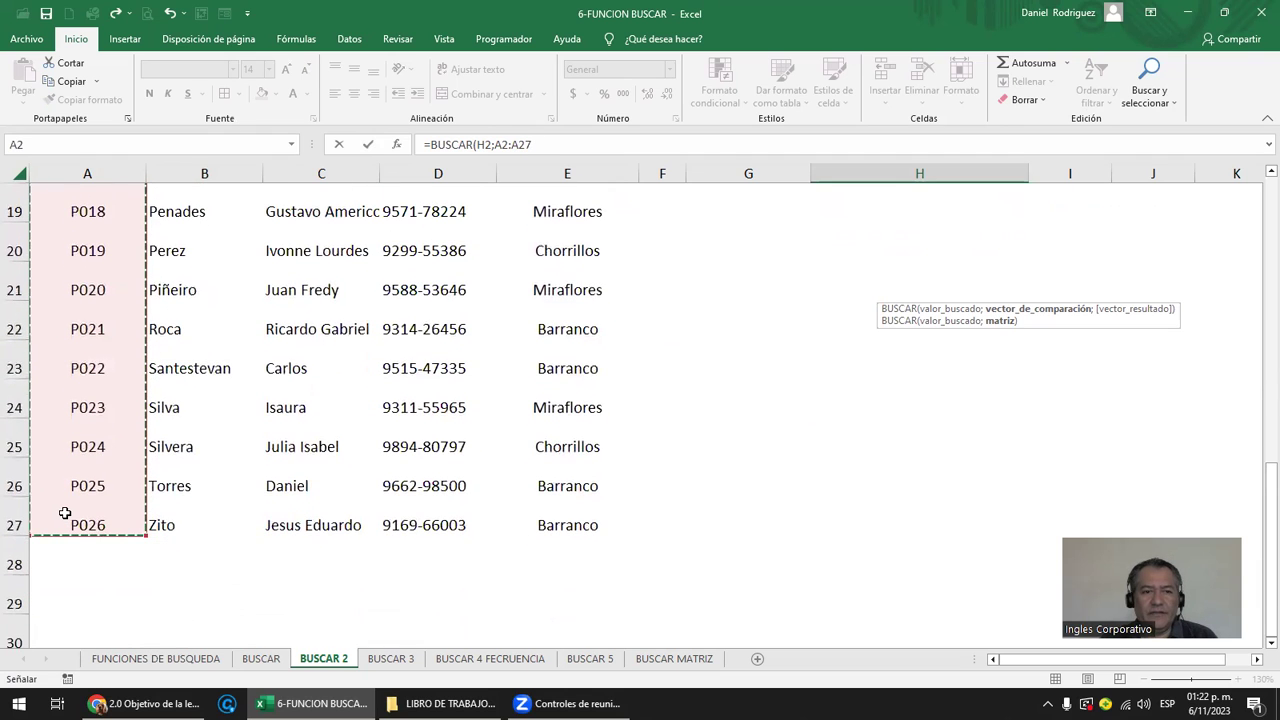
scroll(490, 476, up, 5)
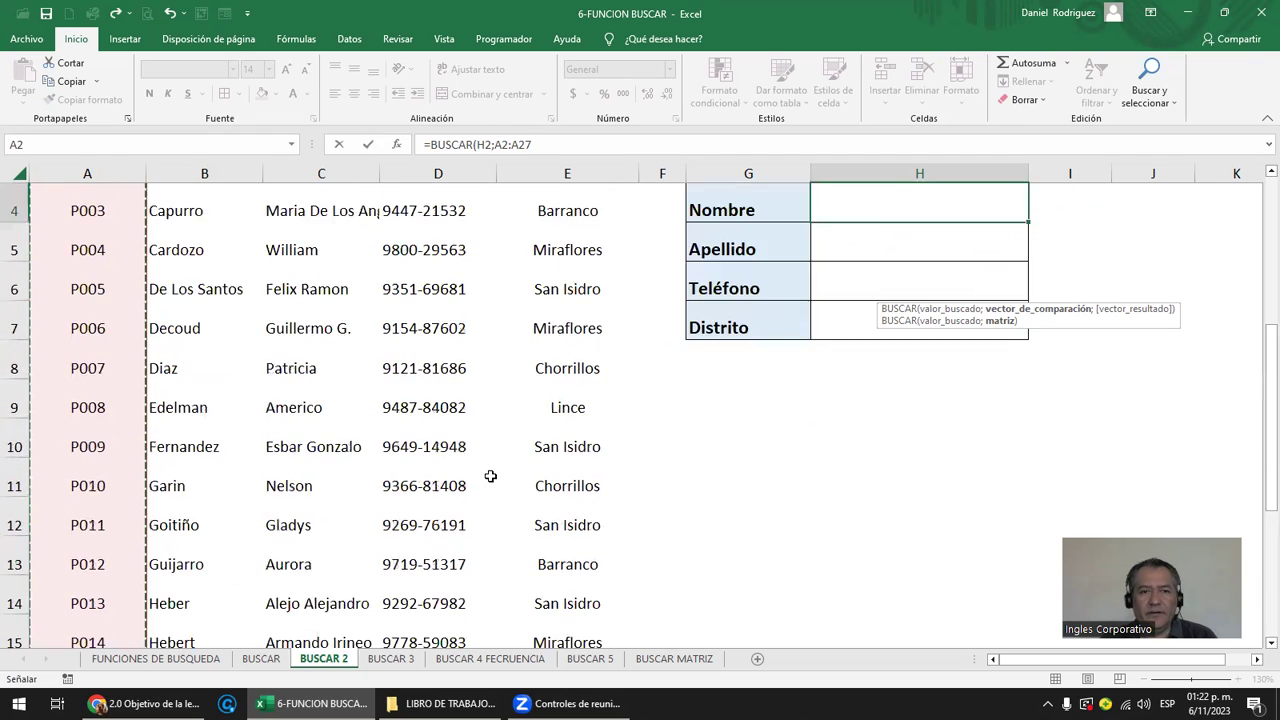
scroll(490, 476, up, 1)
text(;)
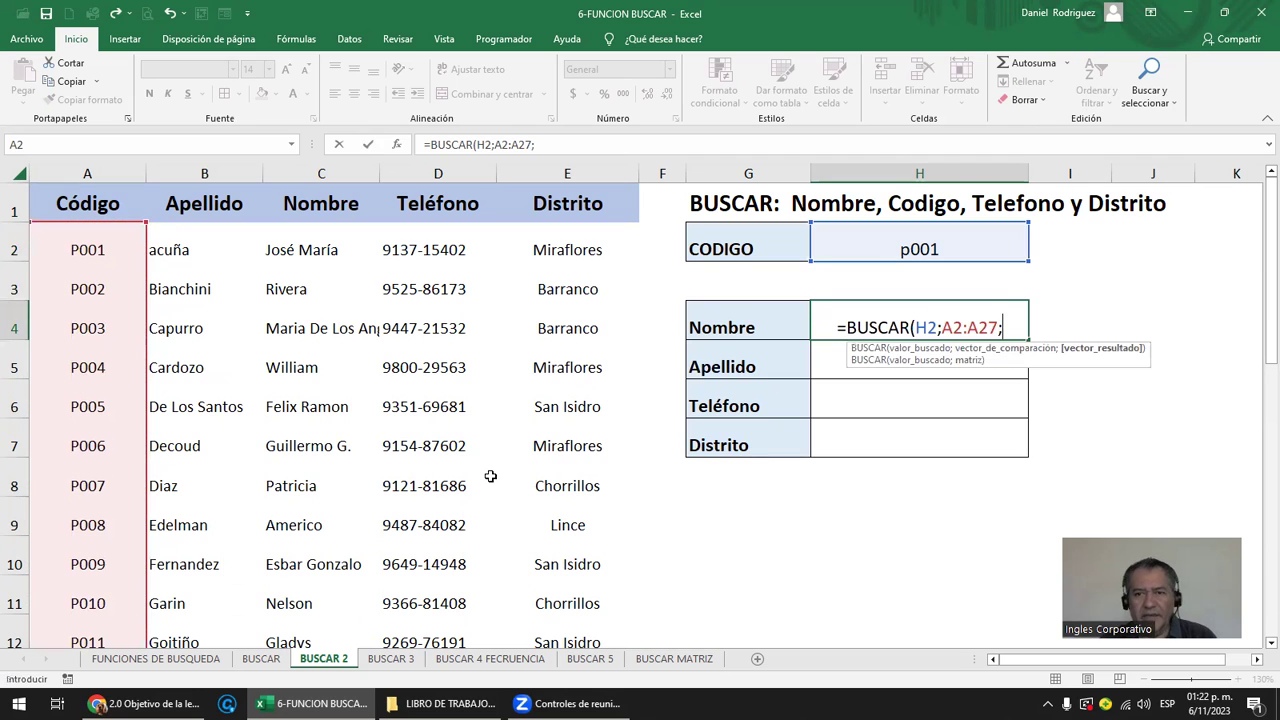
mouse_move(313, 240)
mouse_down()
mouse_move(313, 666)
mouse_move(300, 497)
mouse_up()
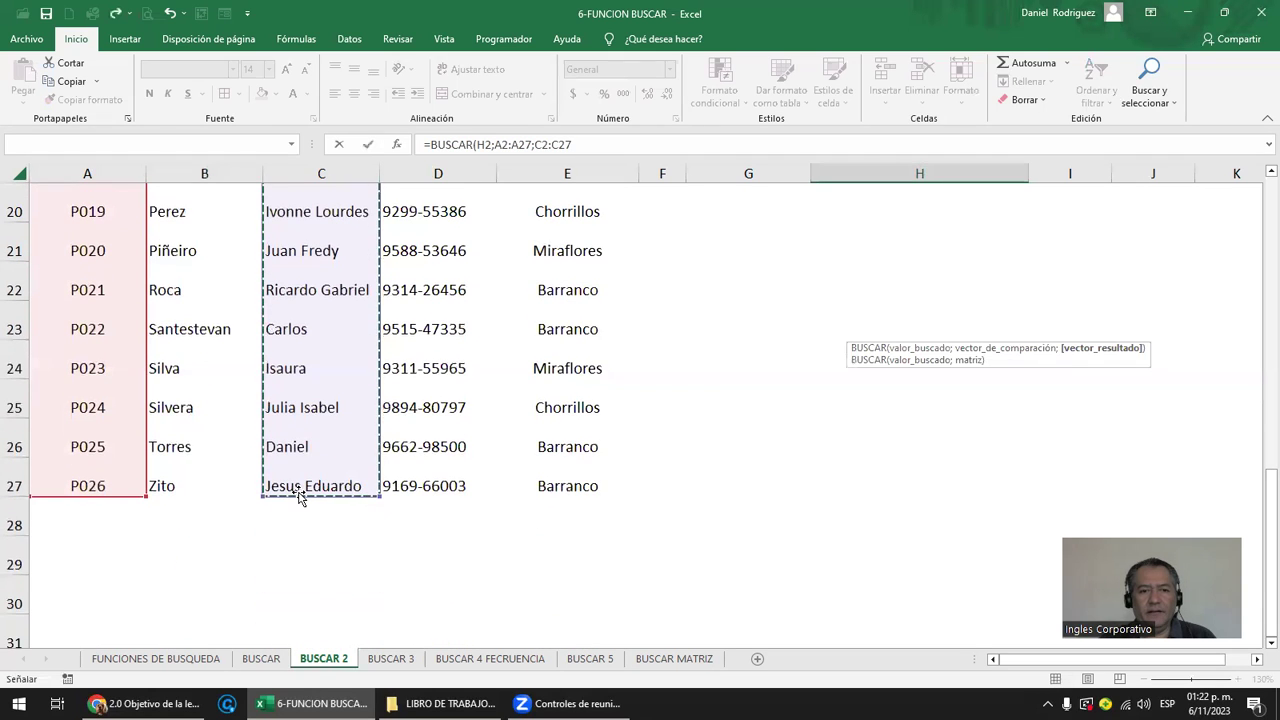
text())
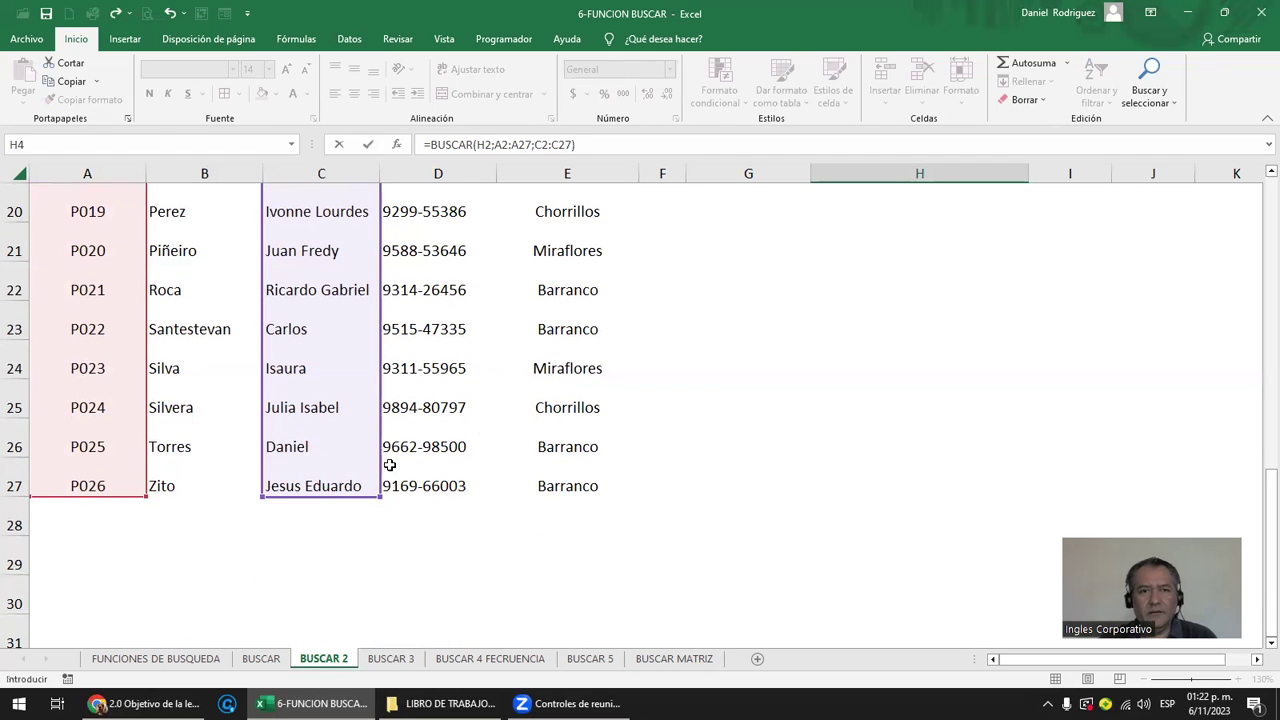
scroll(798, 326, up, 3)
scroll(798, 326, up, 4)
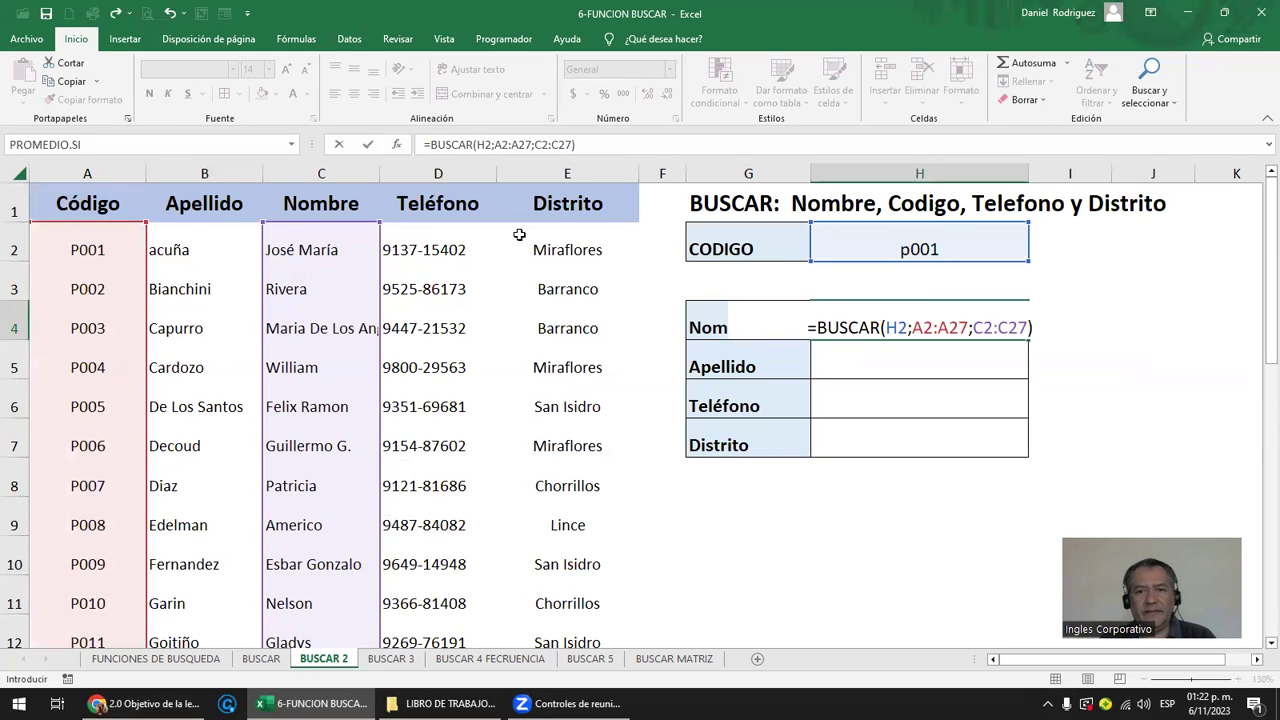
key(ctrl+Return)
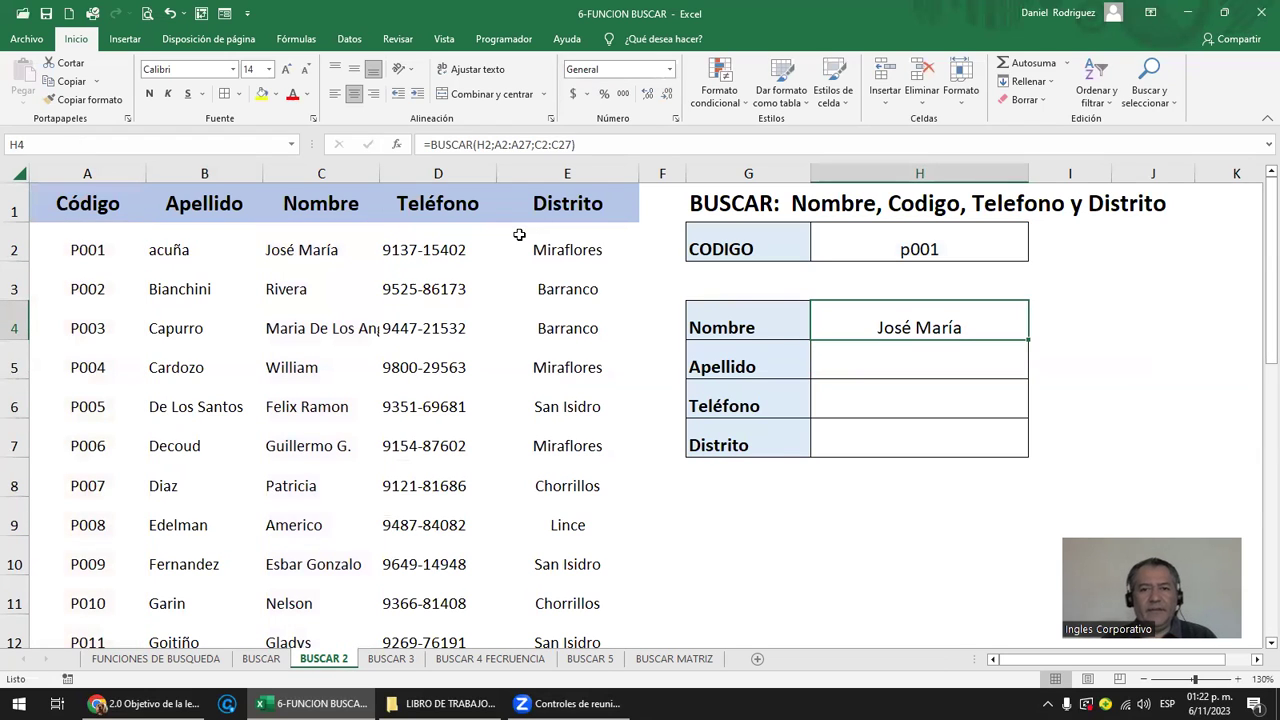
Sort the table ascending by Código.
click(88, 246)
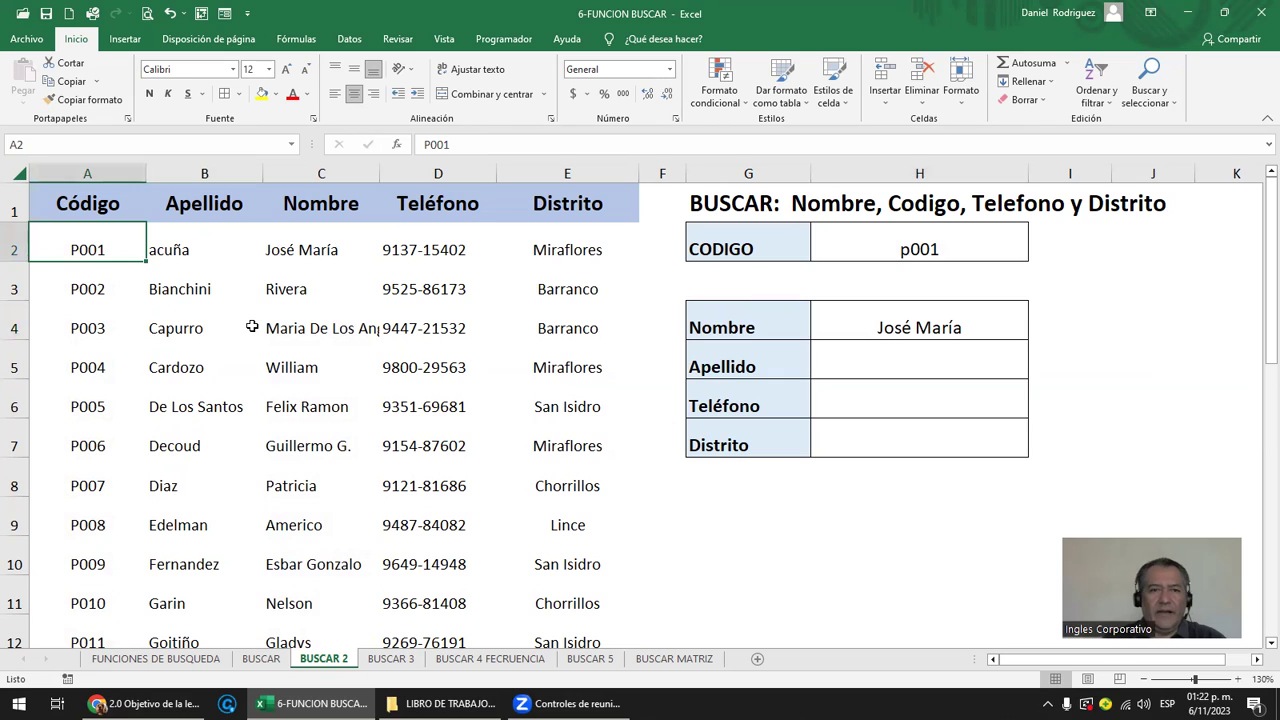
click(86, 205)
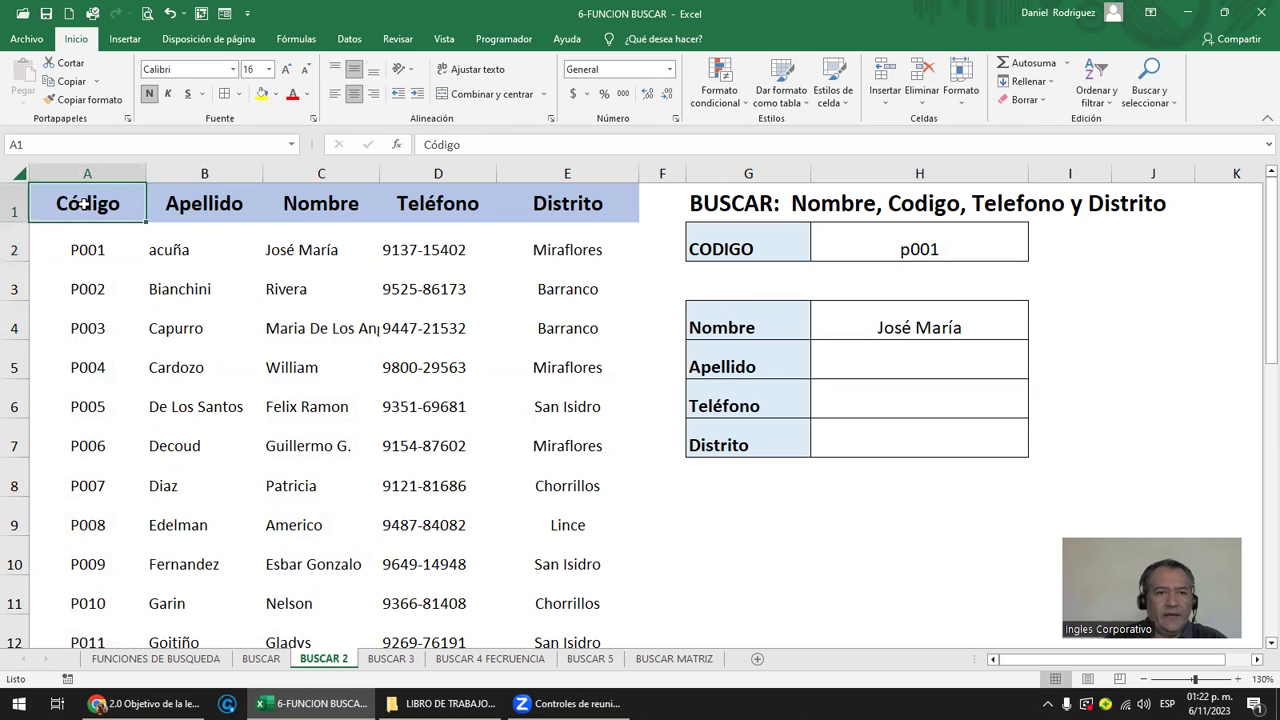
click(344, 42)
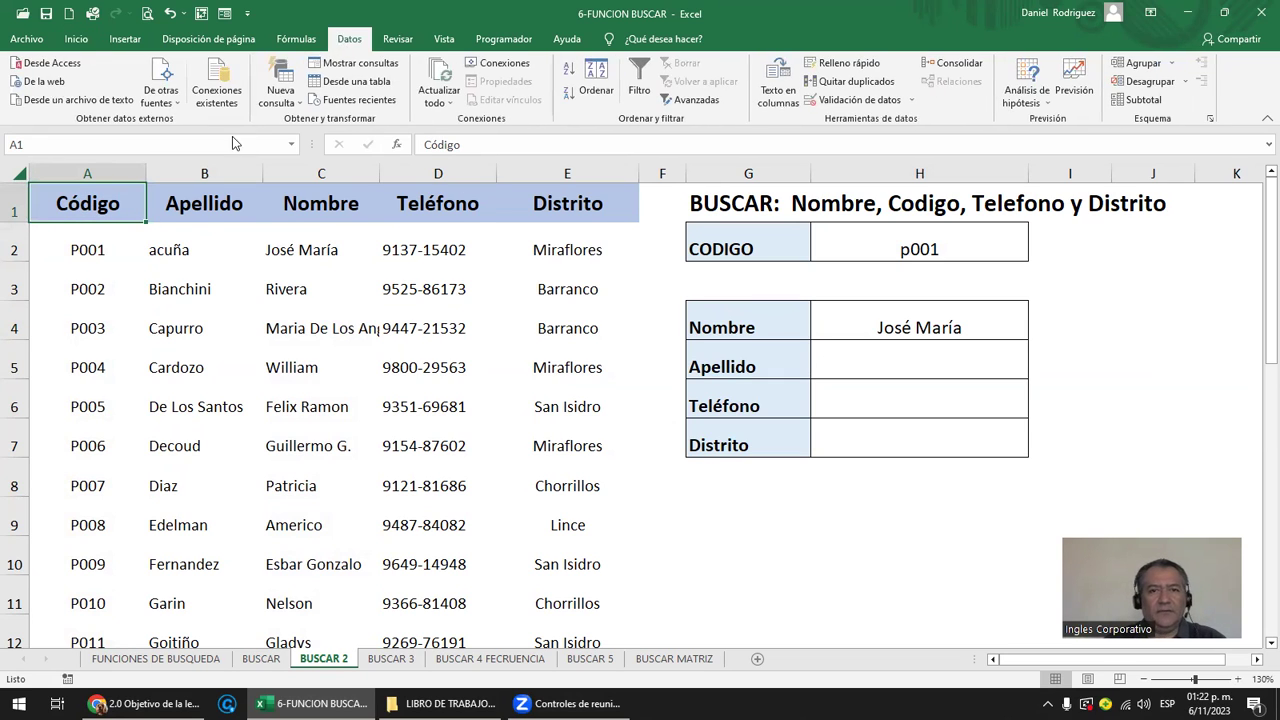
click(568, 78)
Change the lookup code in H2 to uppercase P001 and recheck the H4 Nombre formula.
click(900, 245)
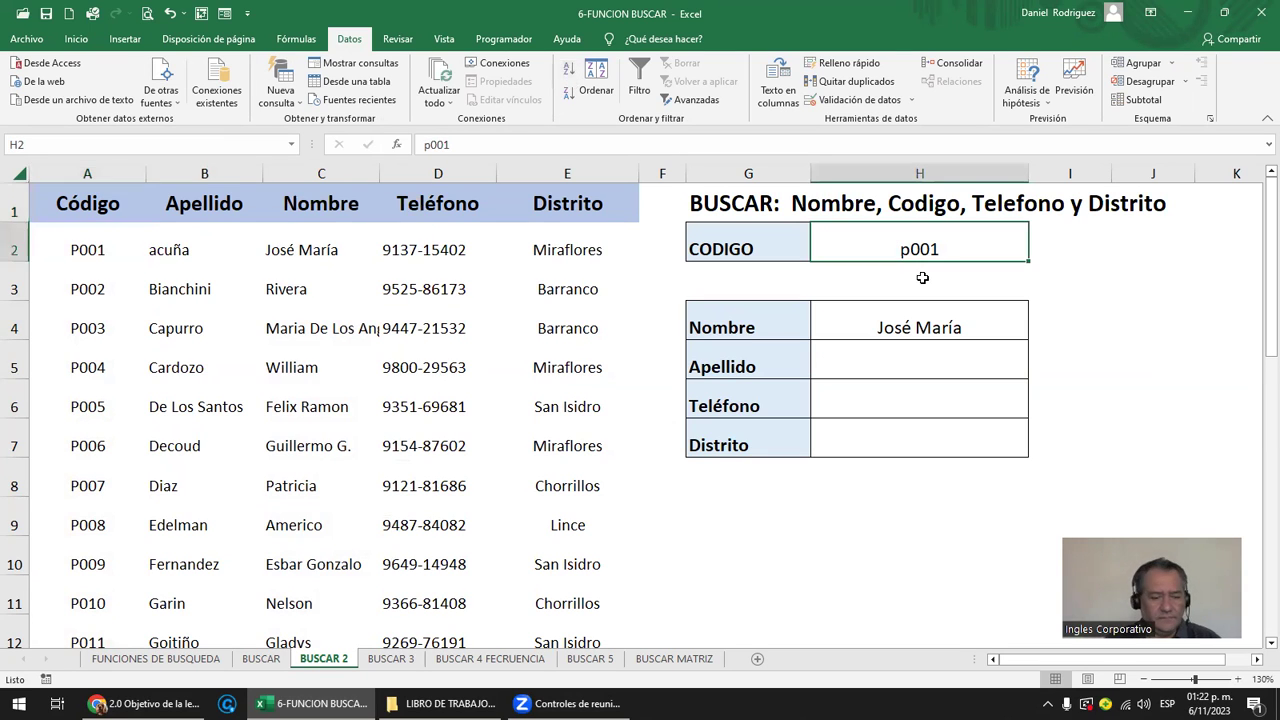
text(P001)
key(Return)
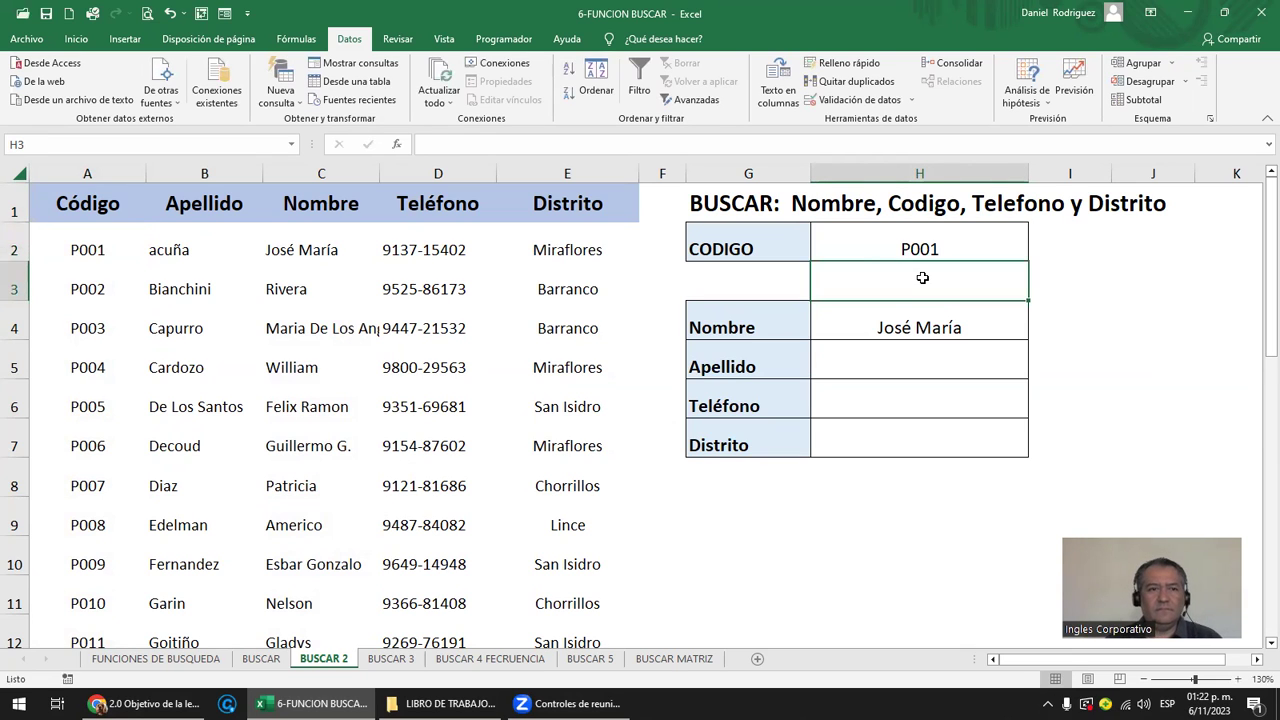
click(920, 324)
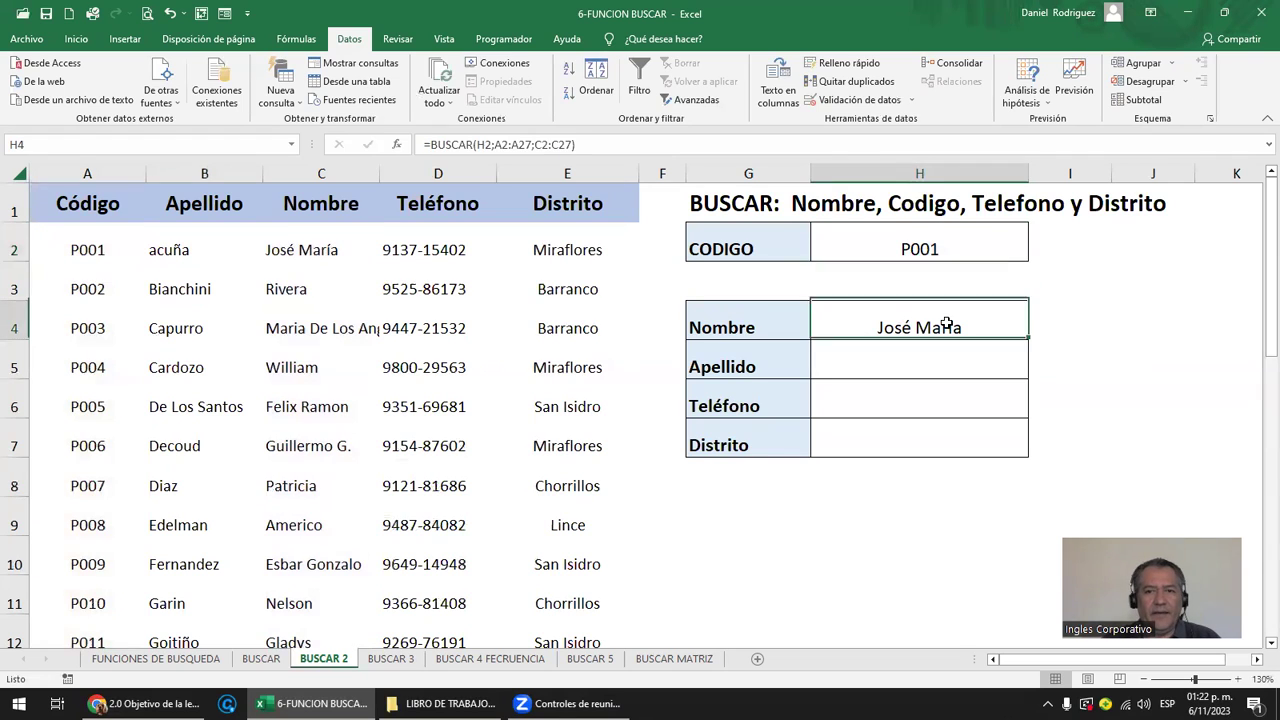
double_click(945, 330)
key(Escape)
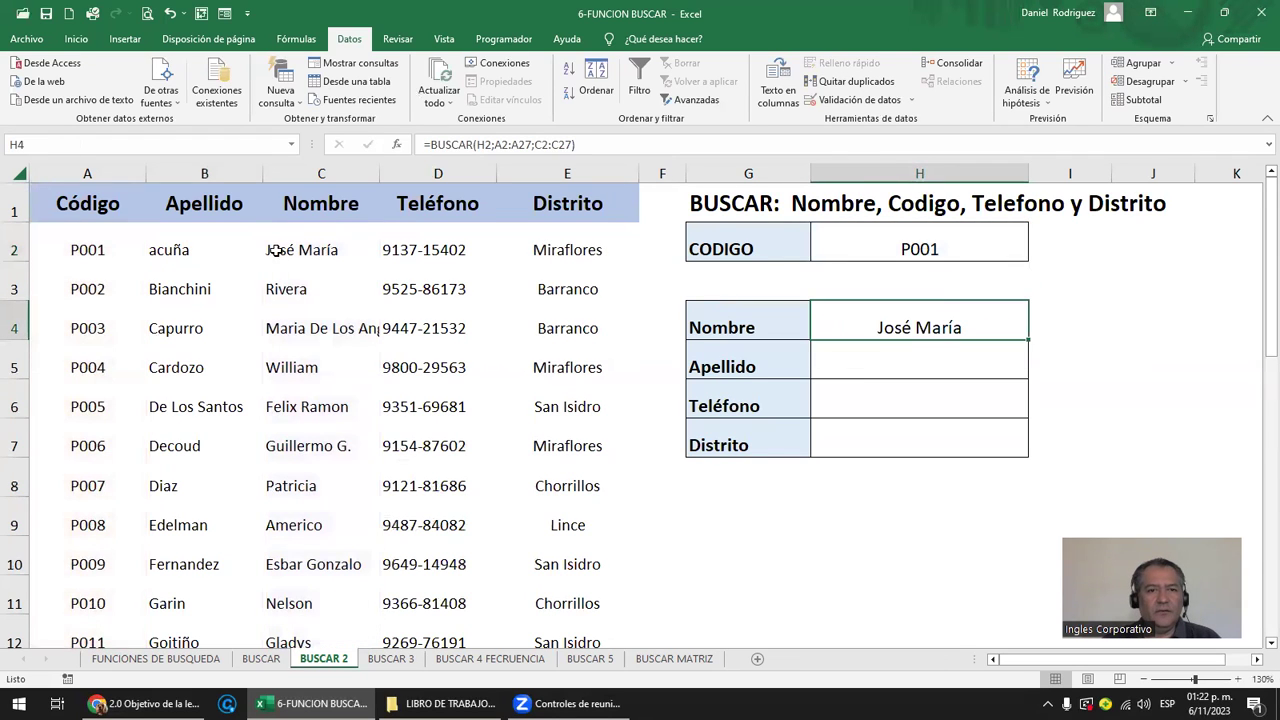
click(306, 250)
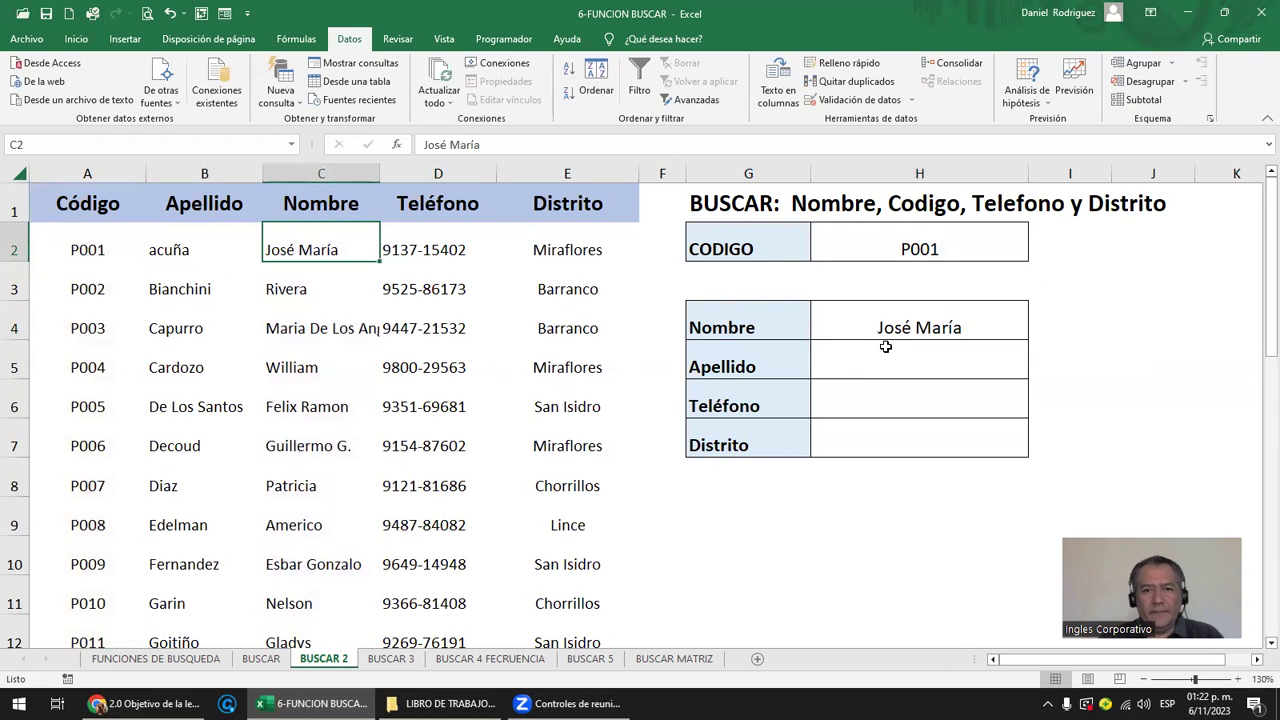
click(80, 211)
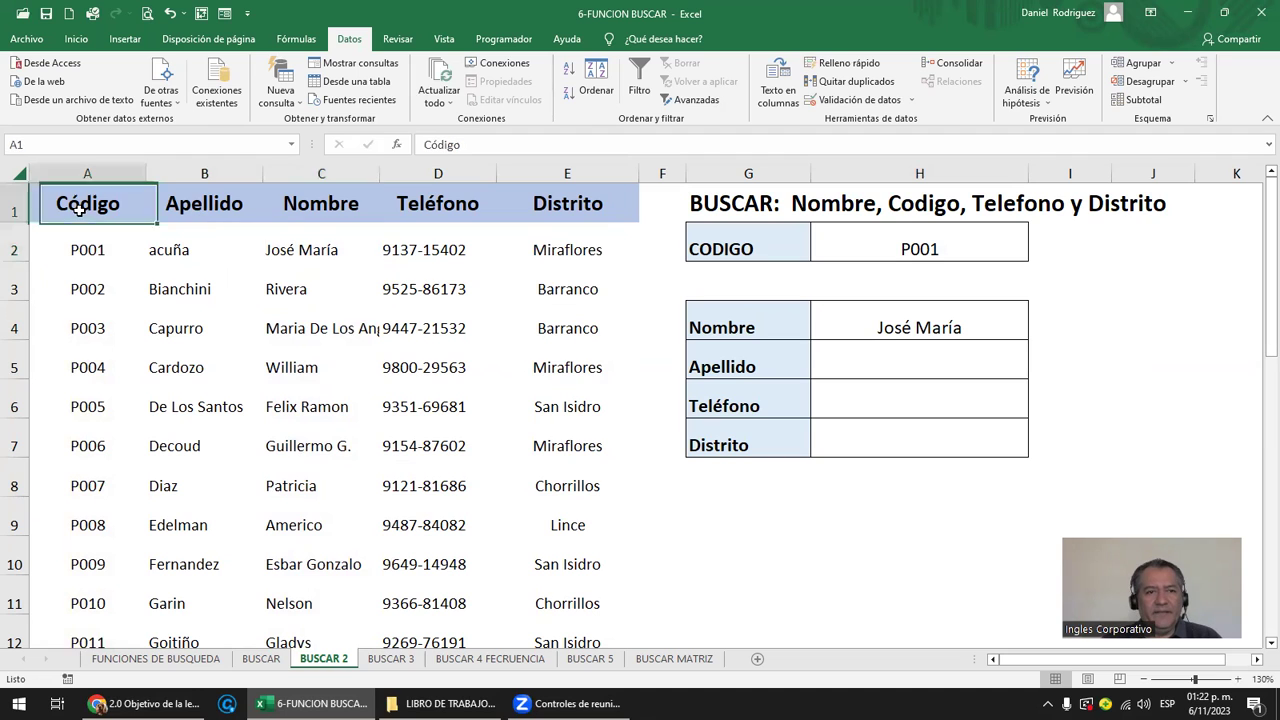
Sort Código Z to A so P026 leads, then inspect H4's formula, now returning #N/D.
click(569, 92)
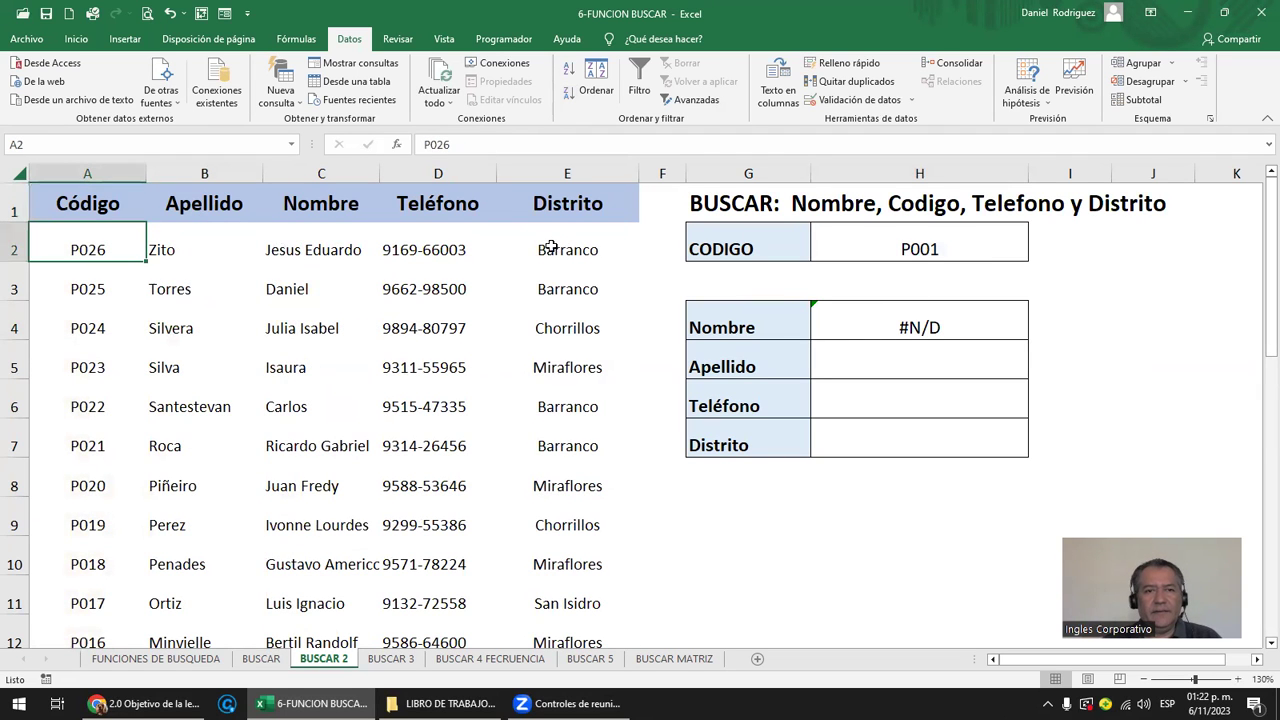
click(931, 312)
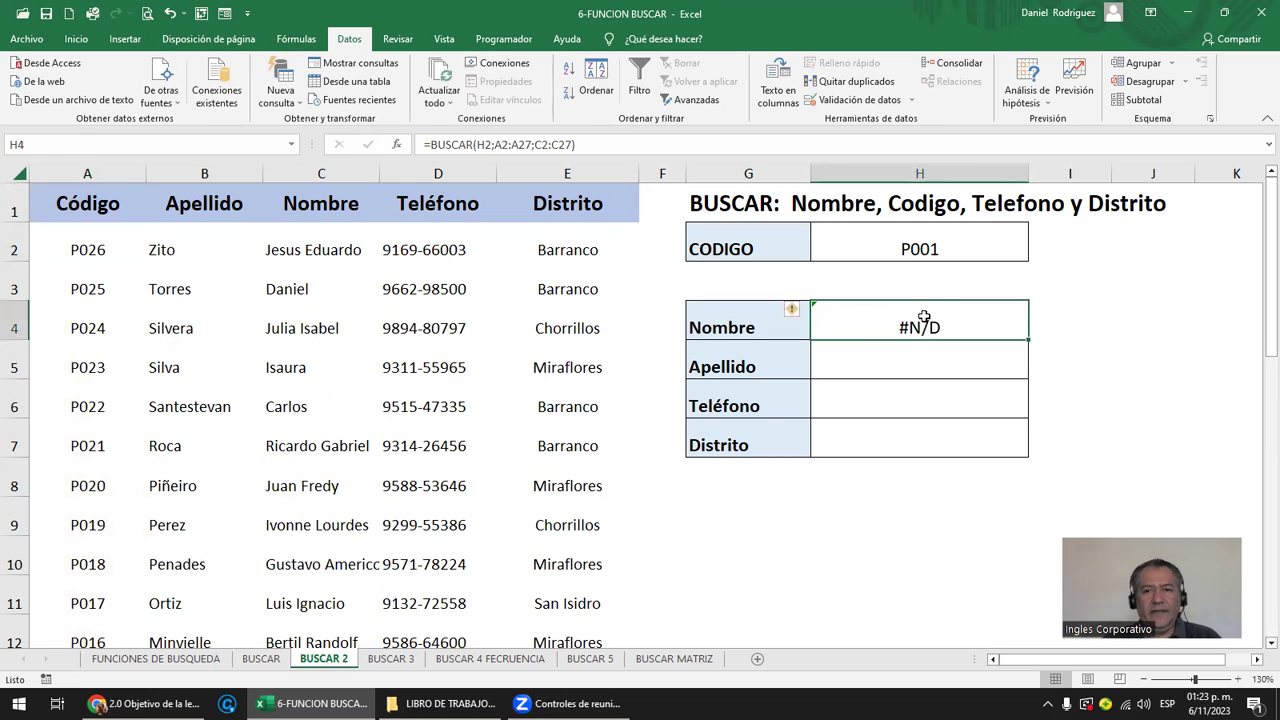
double_click(925, 317)
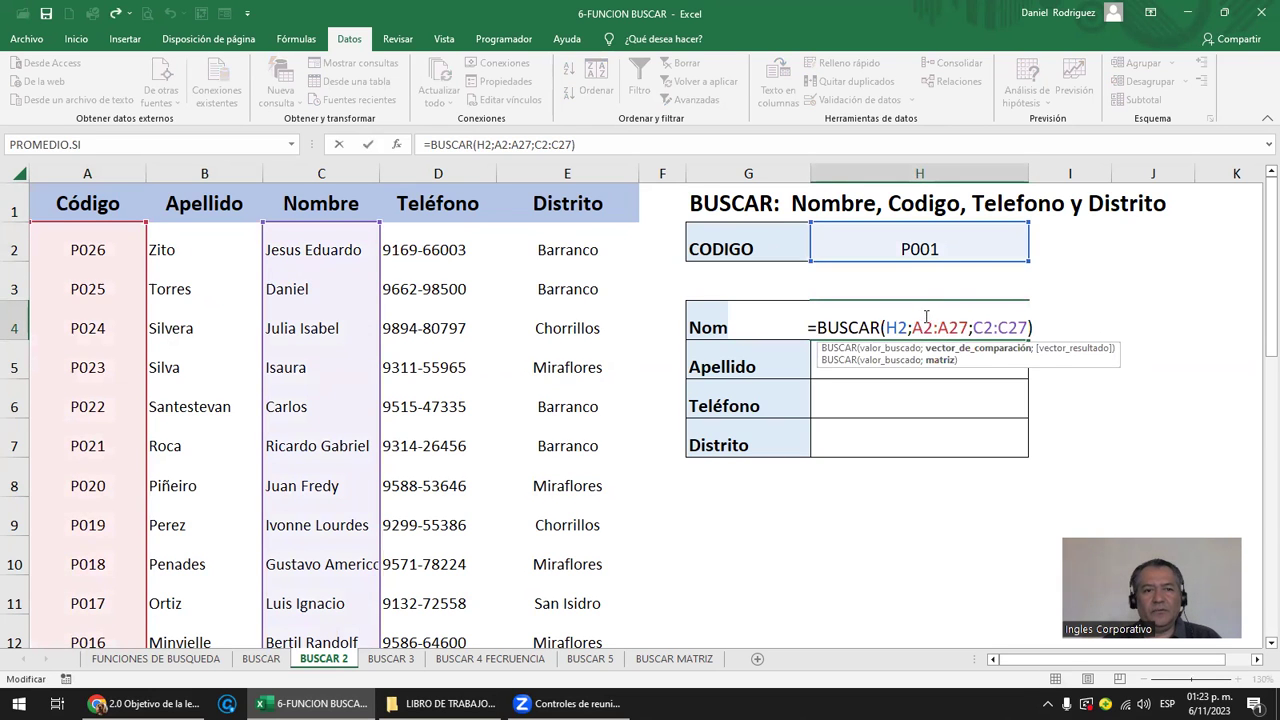
scroll(500, 349, down, 4)
scroll(514, 346, down, 8)
scroll(514, 346, up, 6)
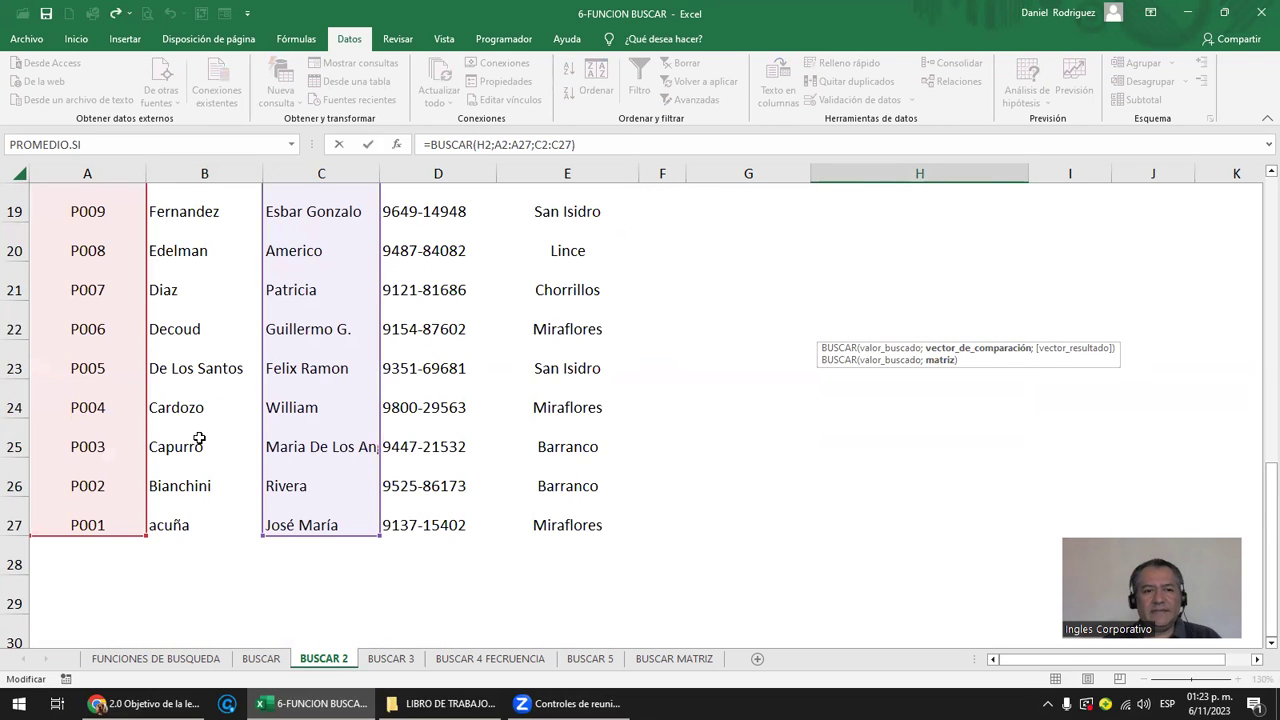
scroll(98, 510, up, 6)
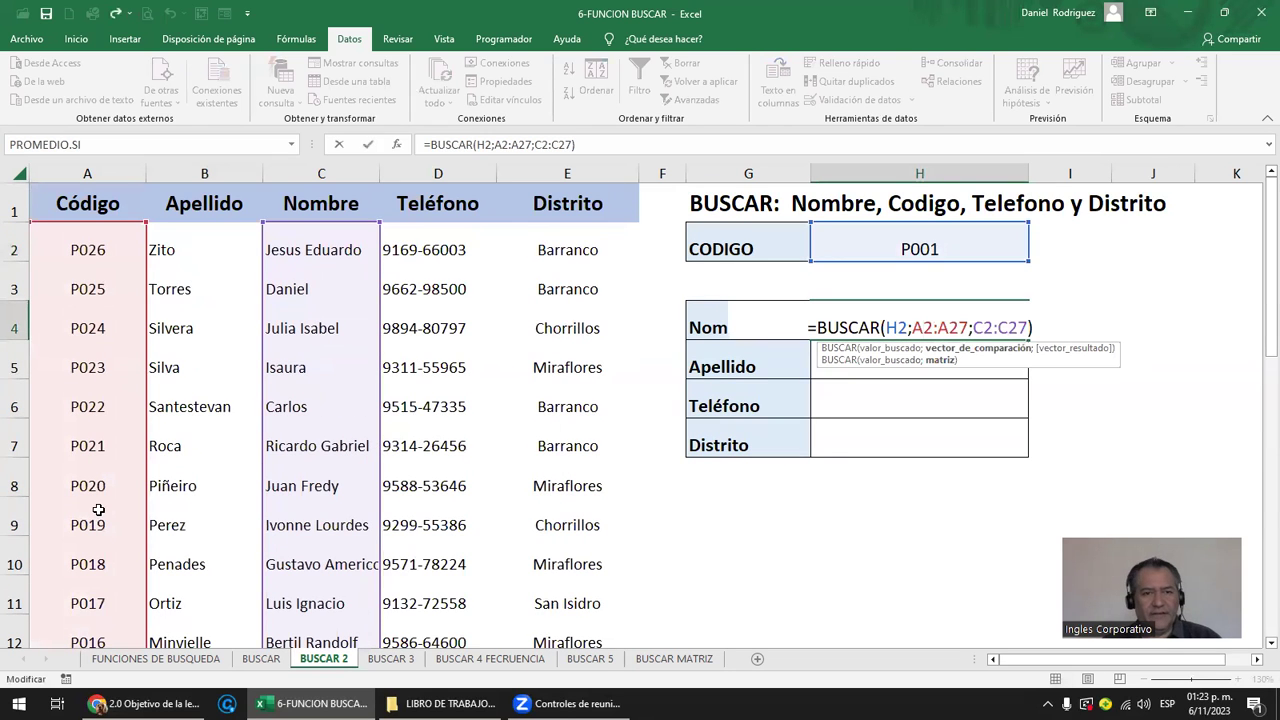
key(ctrl+Return)
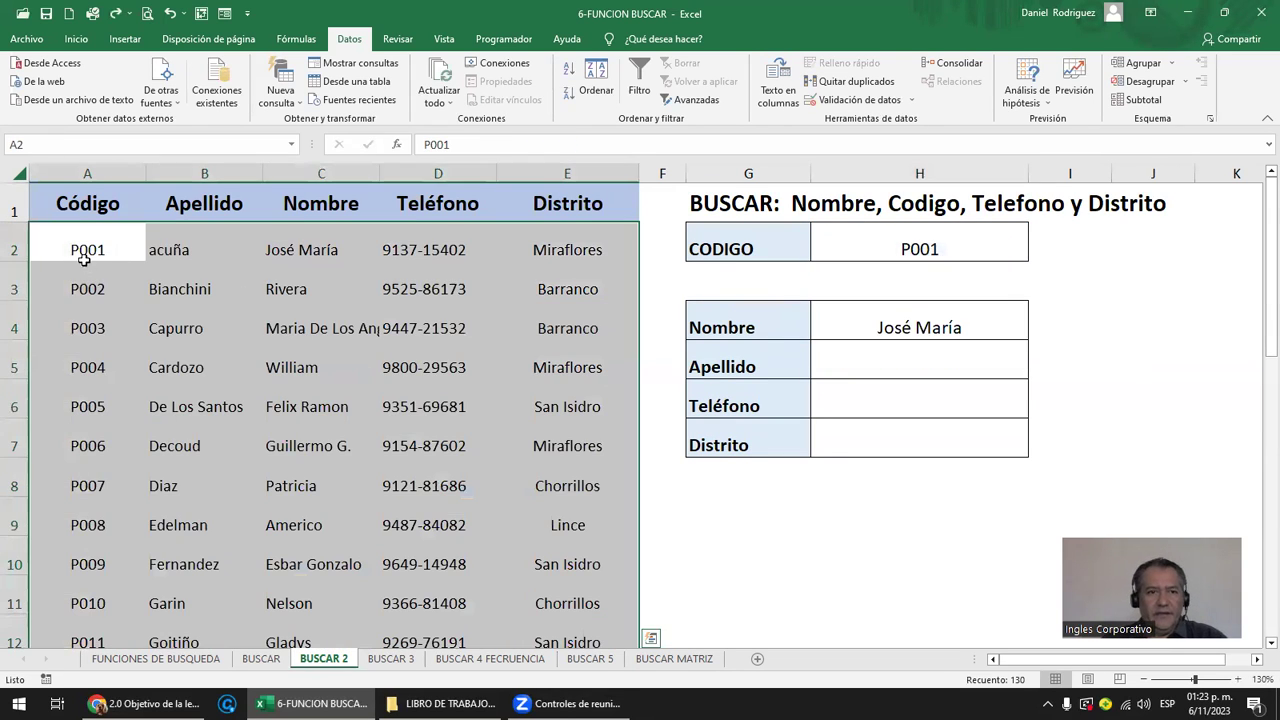
Sort the table A to Z by Código, then inspect the BUSCAR formula in H4.
click(73, 236)
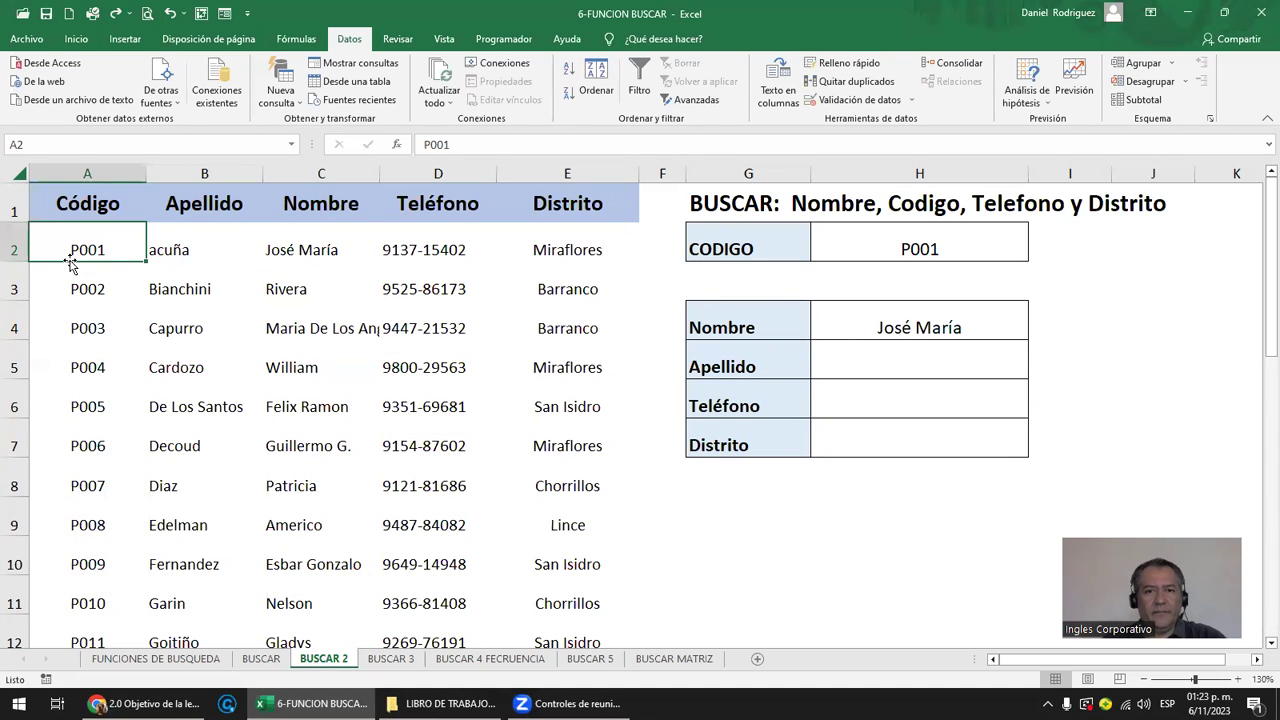
click(913, 321)
key(F2)
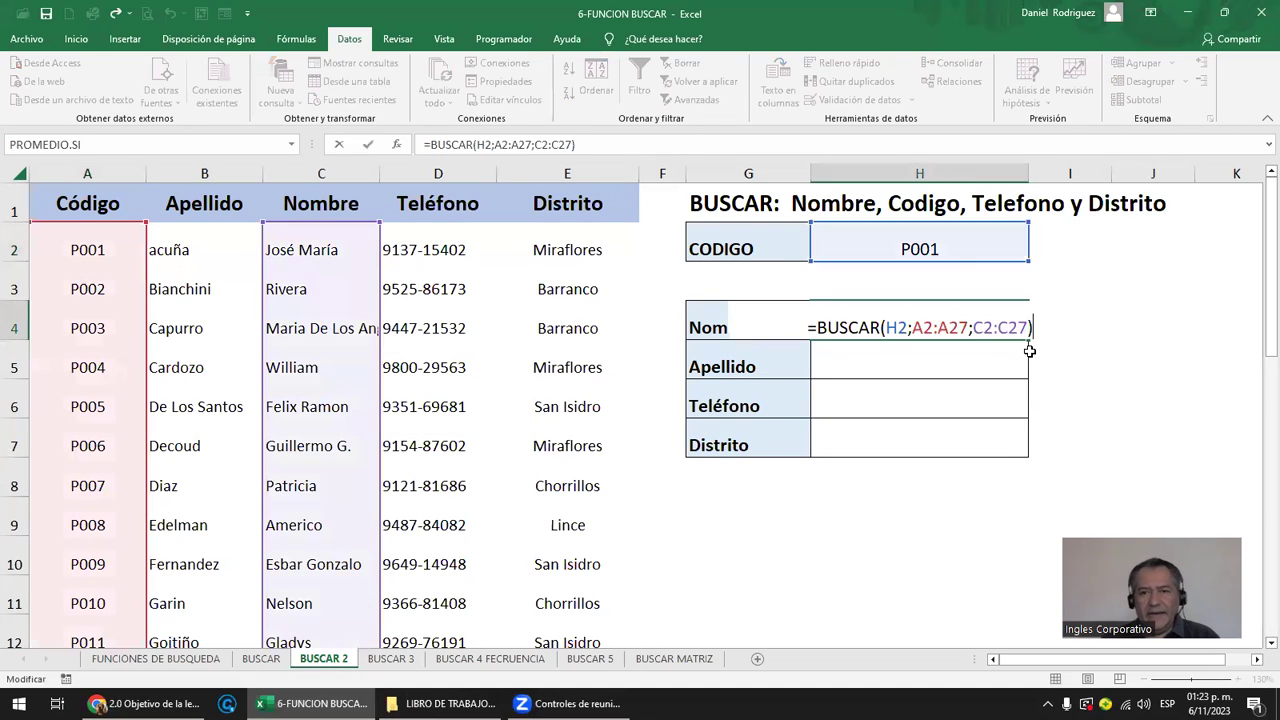
key(Left)
key(Left)
key(Left)
key(Right)
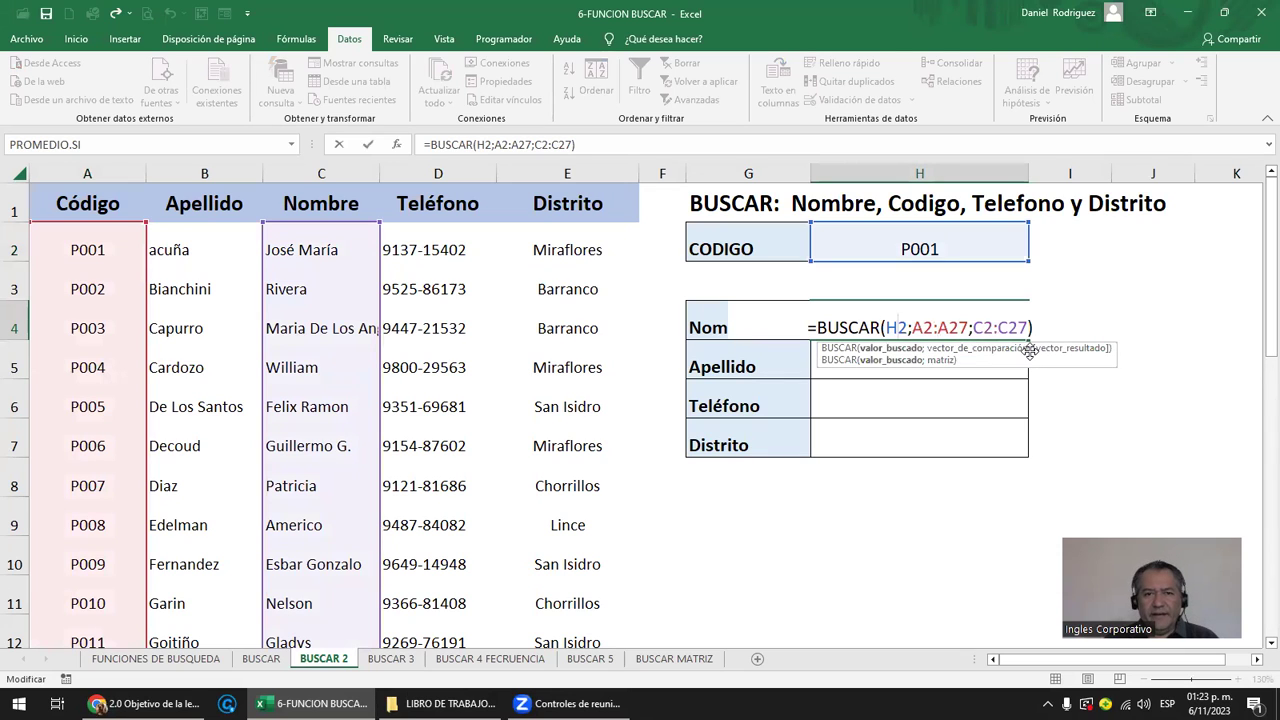
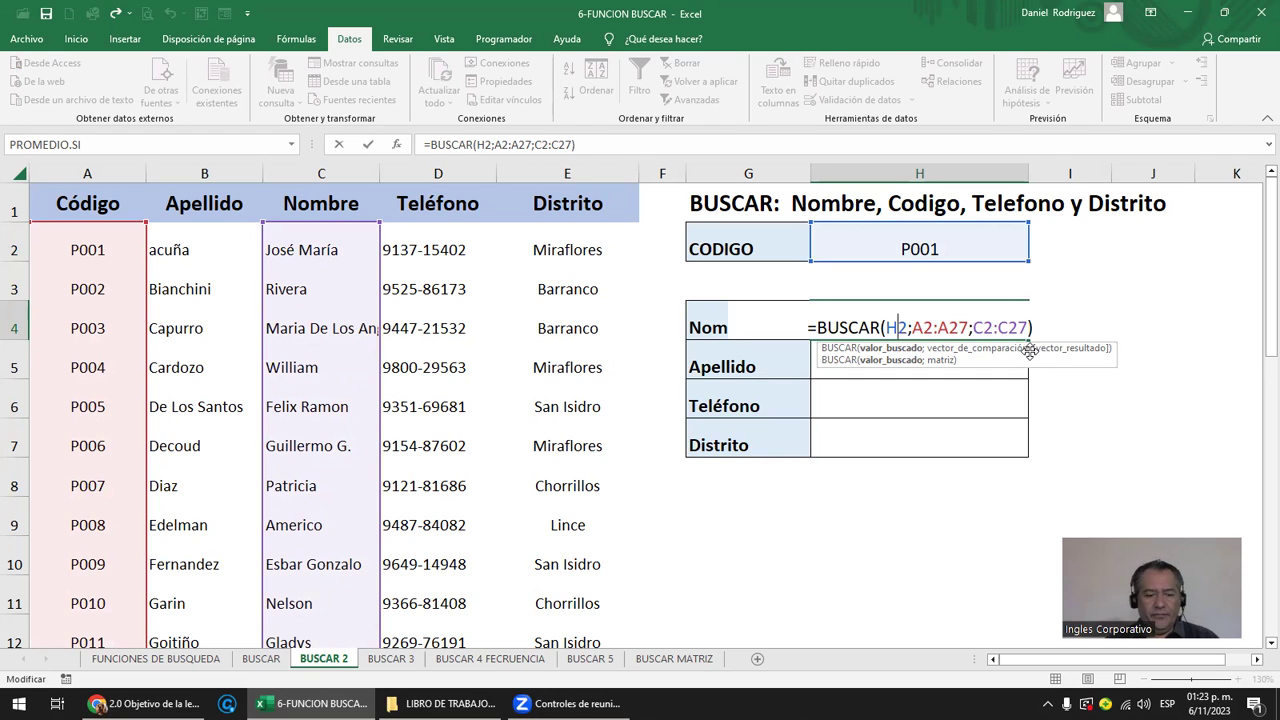
Make every reference in H4 absolute: =BUSCAR($H$2;$A$2:$A$27;$C$2:$C$27), returning José María.
key(F4)
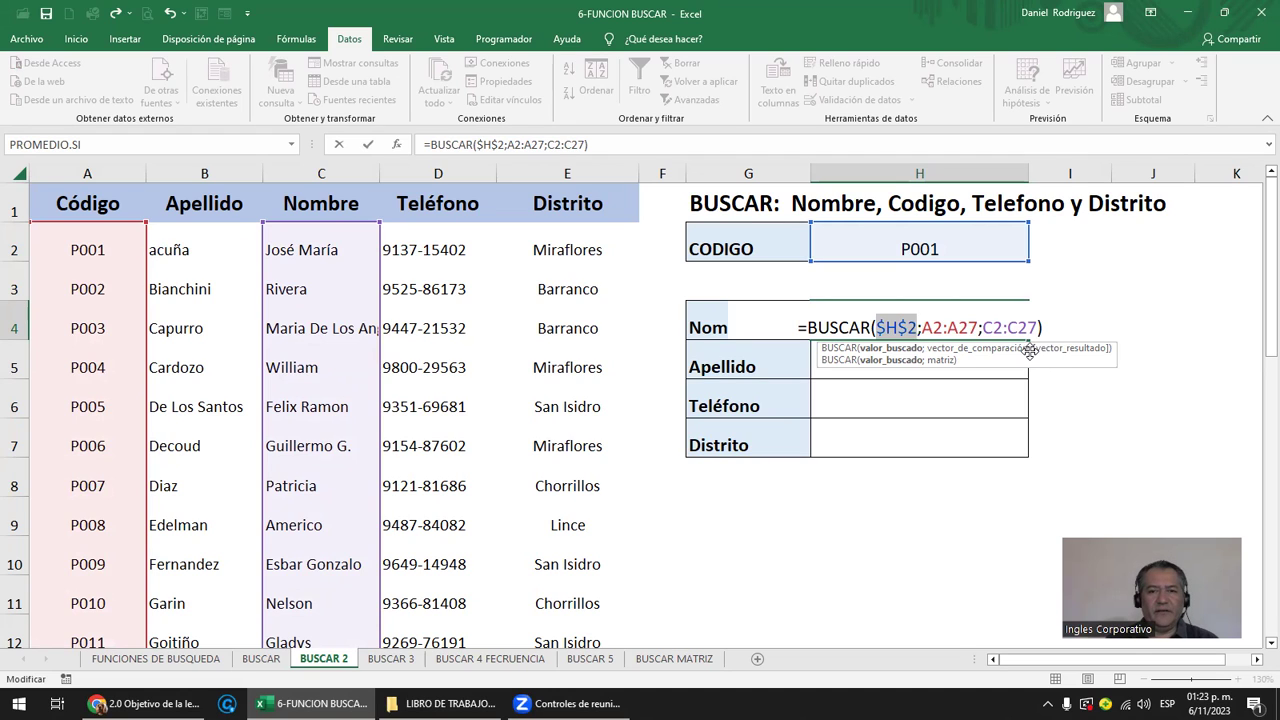
key(Right)
key(Right)
key(Right)
key(F4)
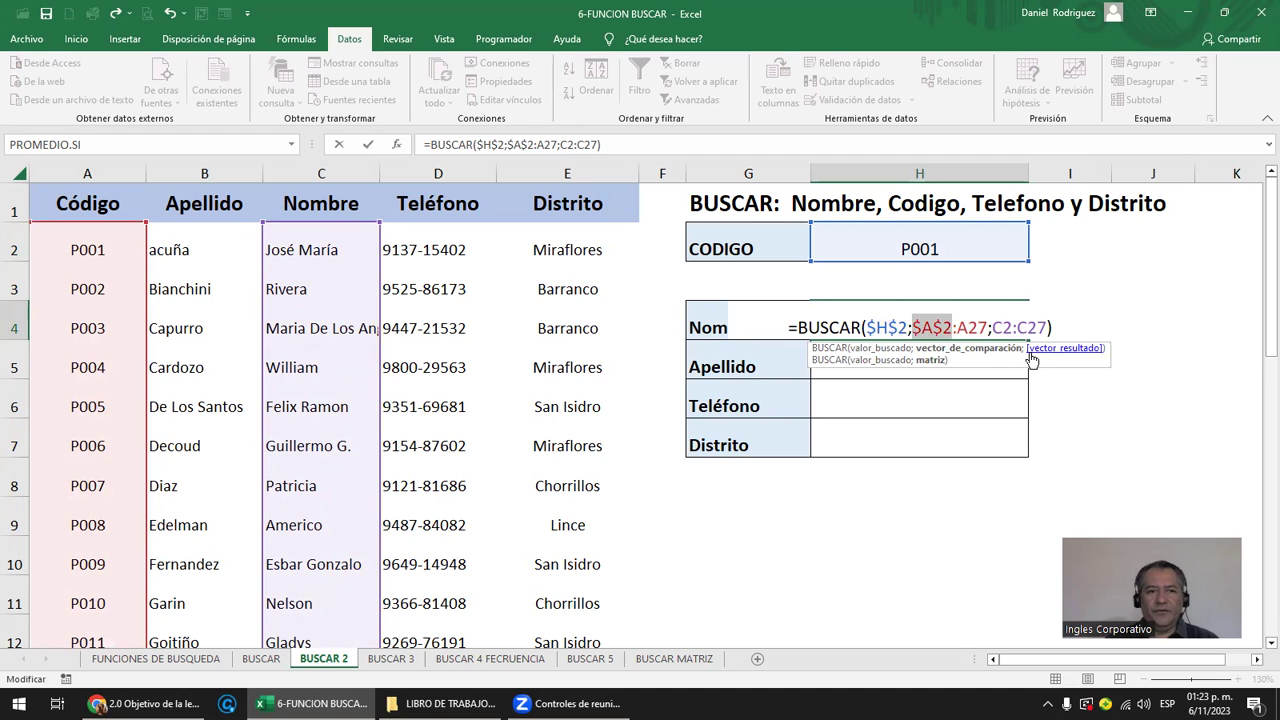
key(Right)
key(Right)
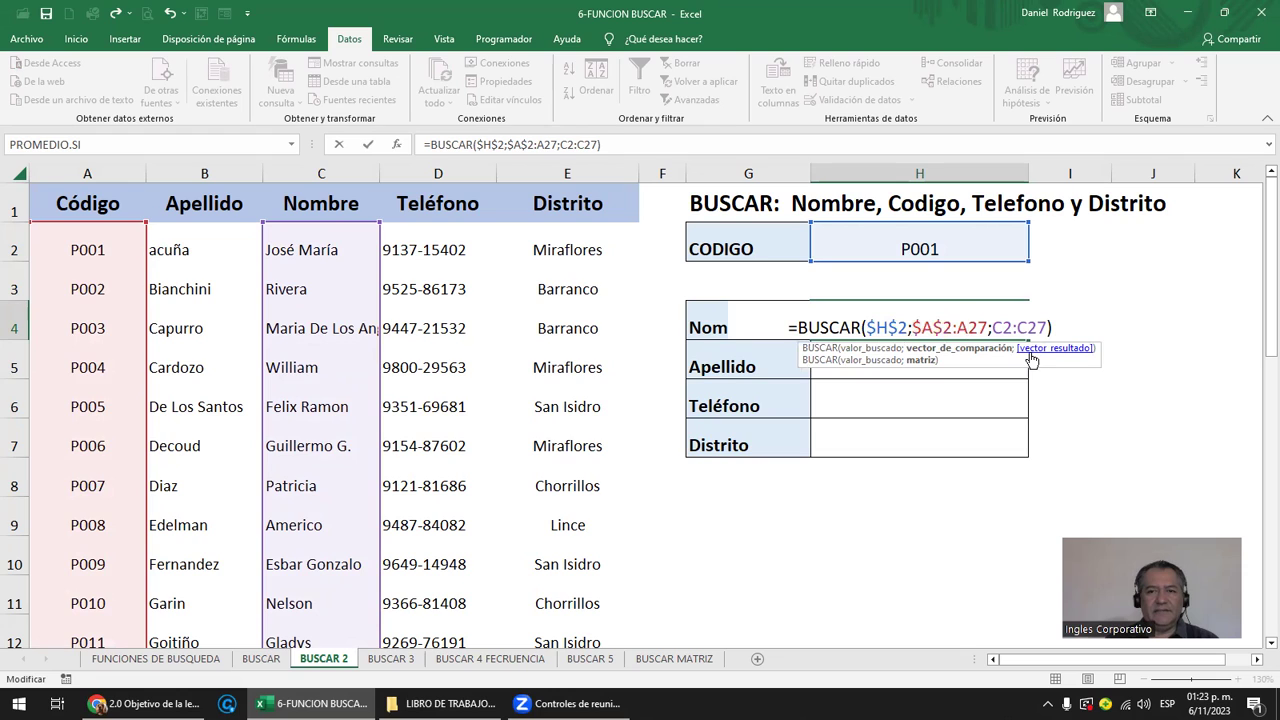
key(F4)
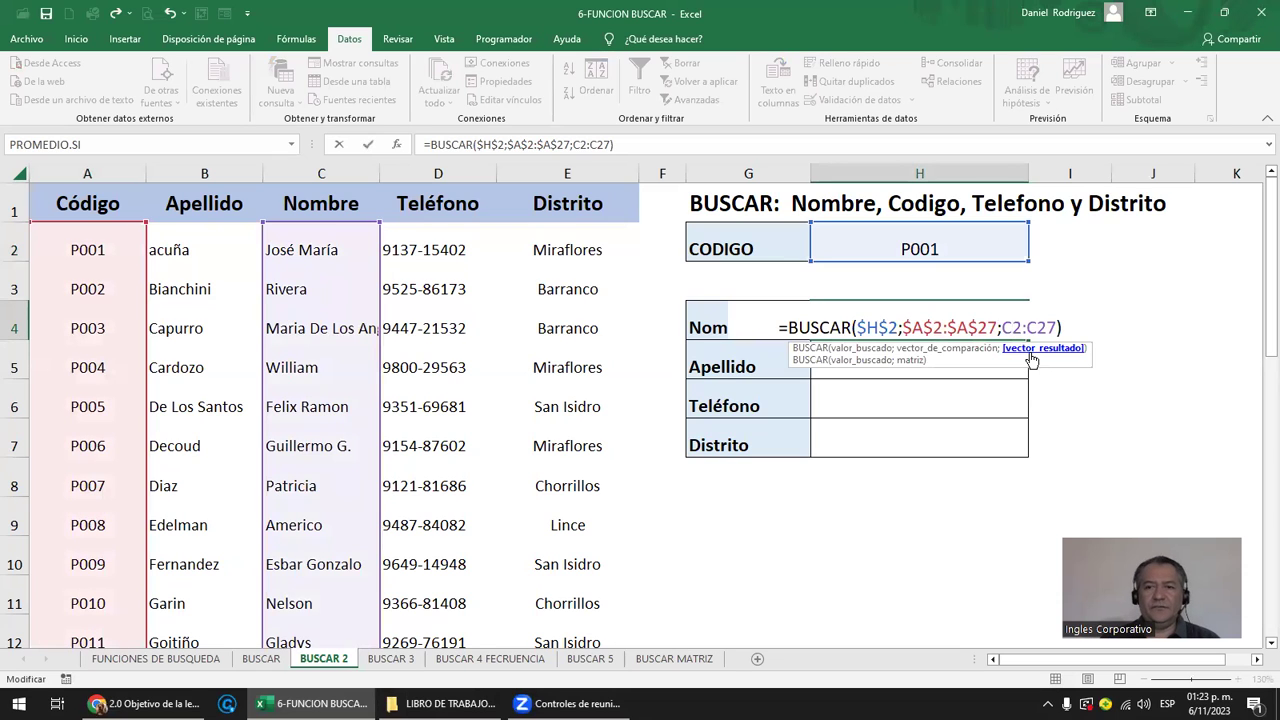
key(F4)
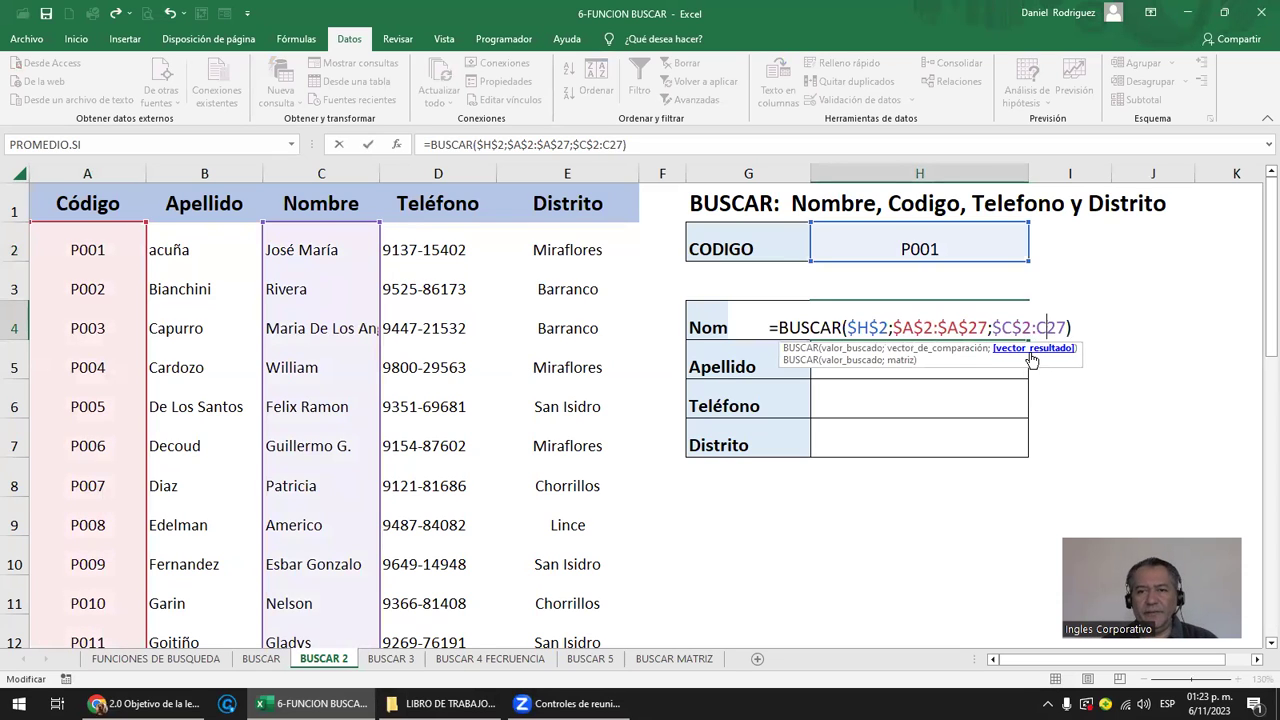
key(F4)
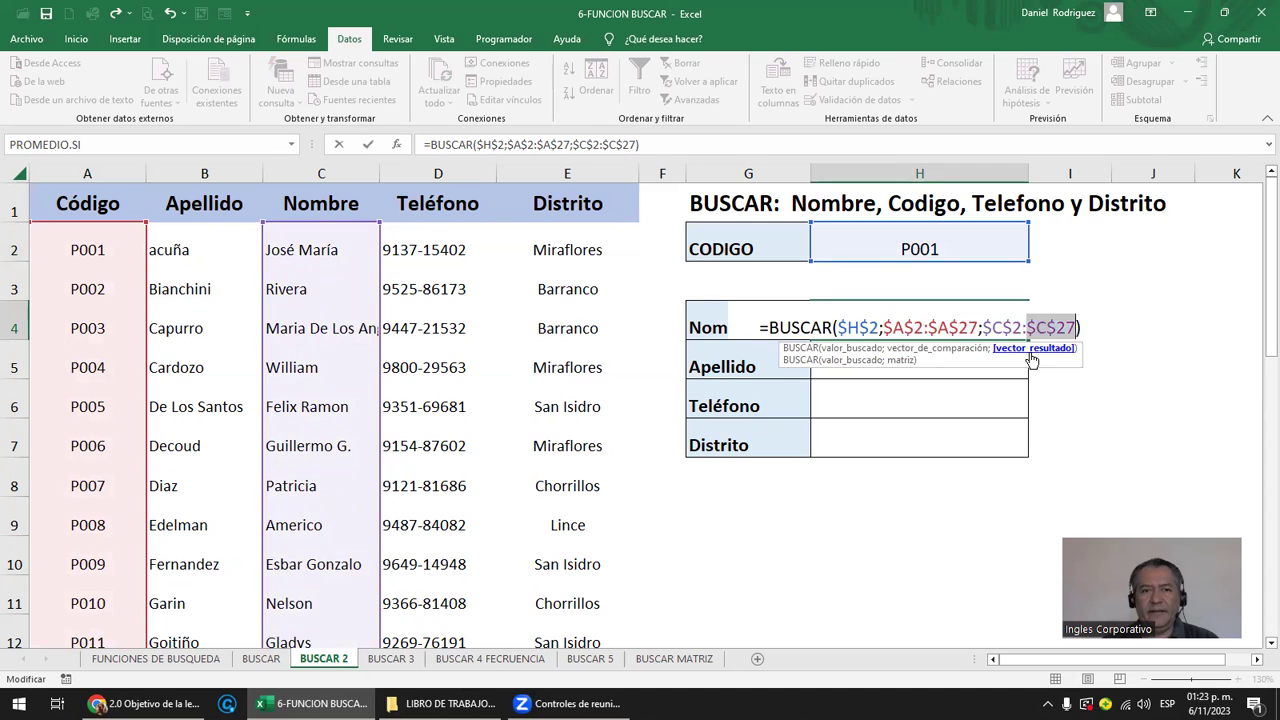
key(Return)
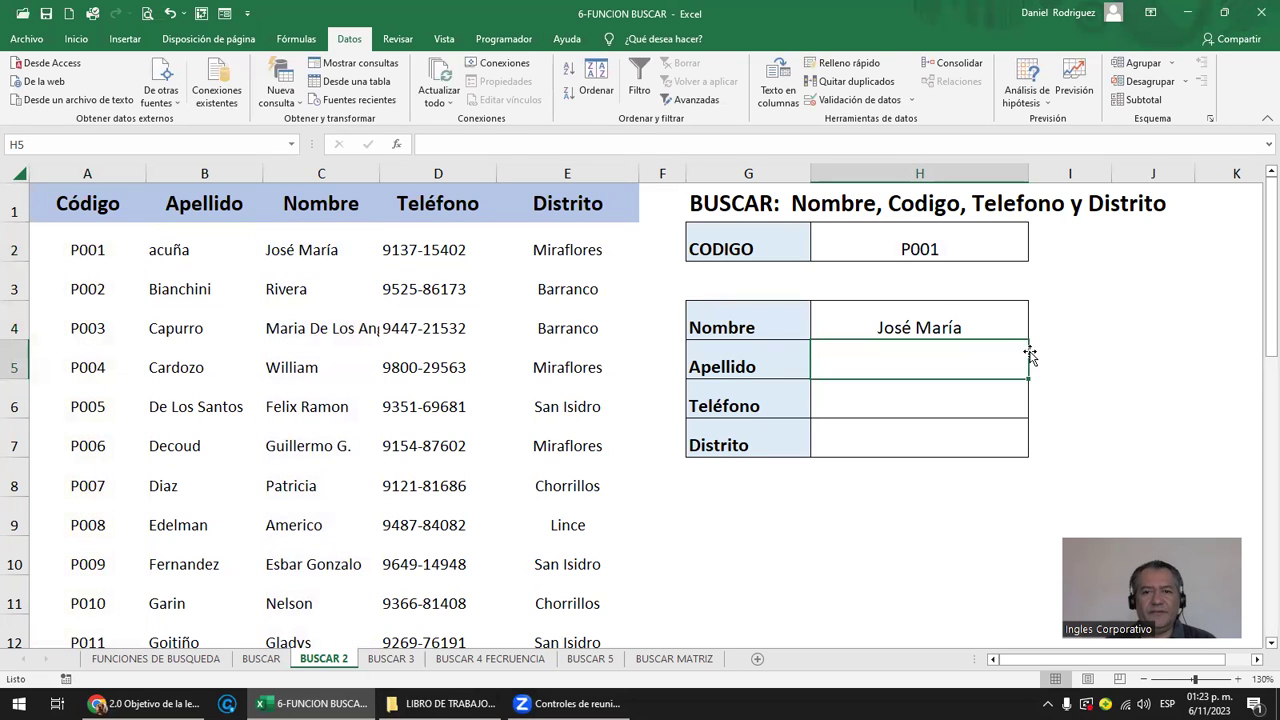
Copy the H4 Nombre lookup formula into the Apellido cell H5.
key(Up)
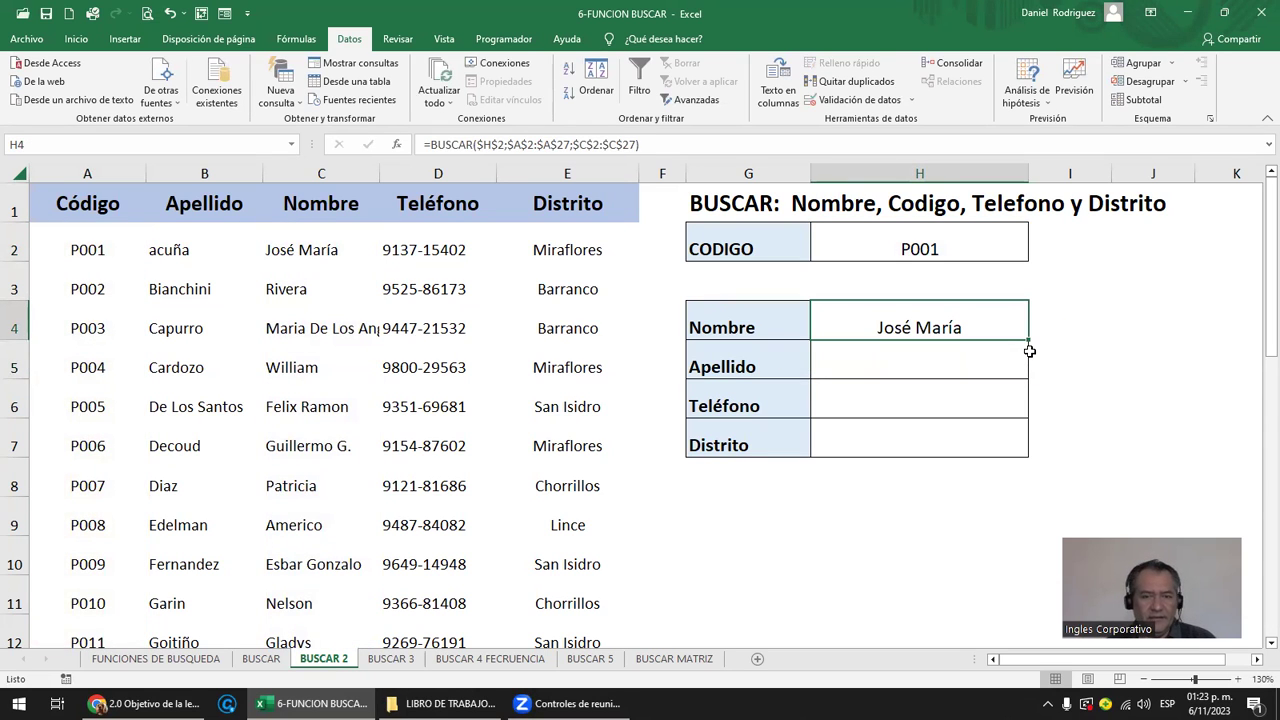
key(ctrl+c)
key(Down)
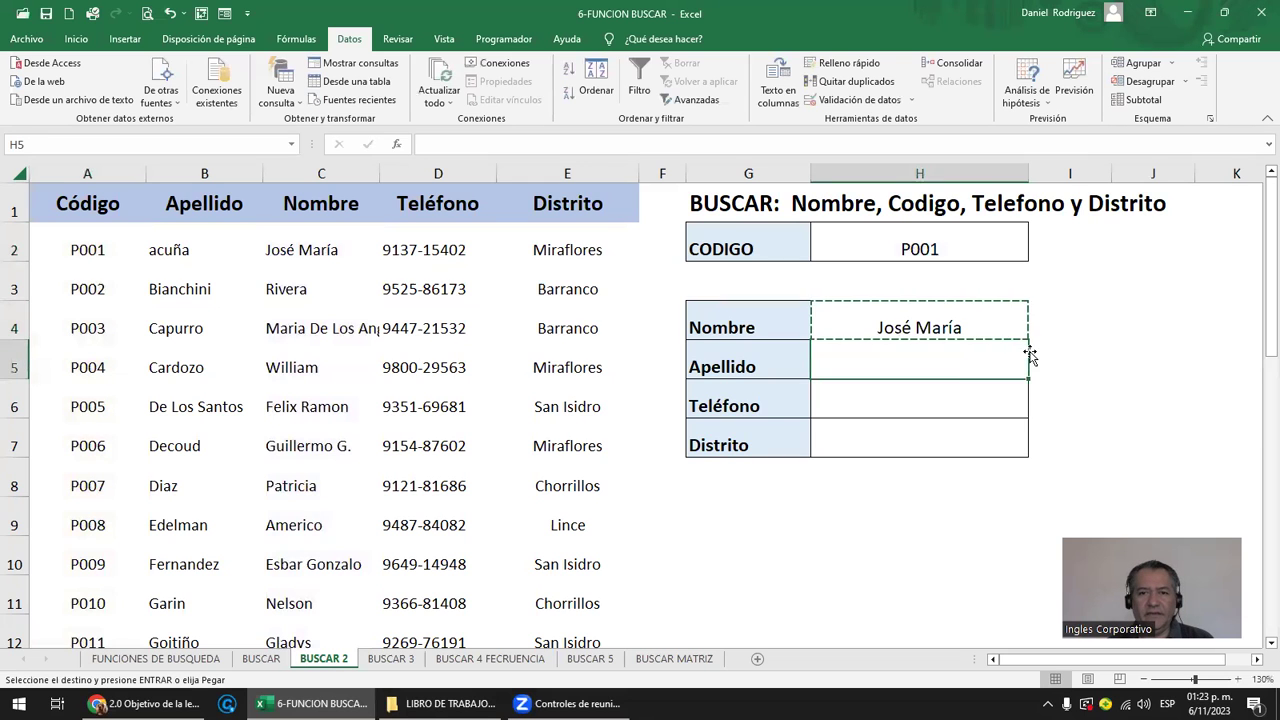
key(Return)
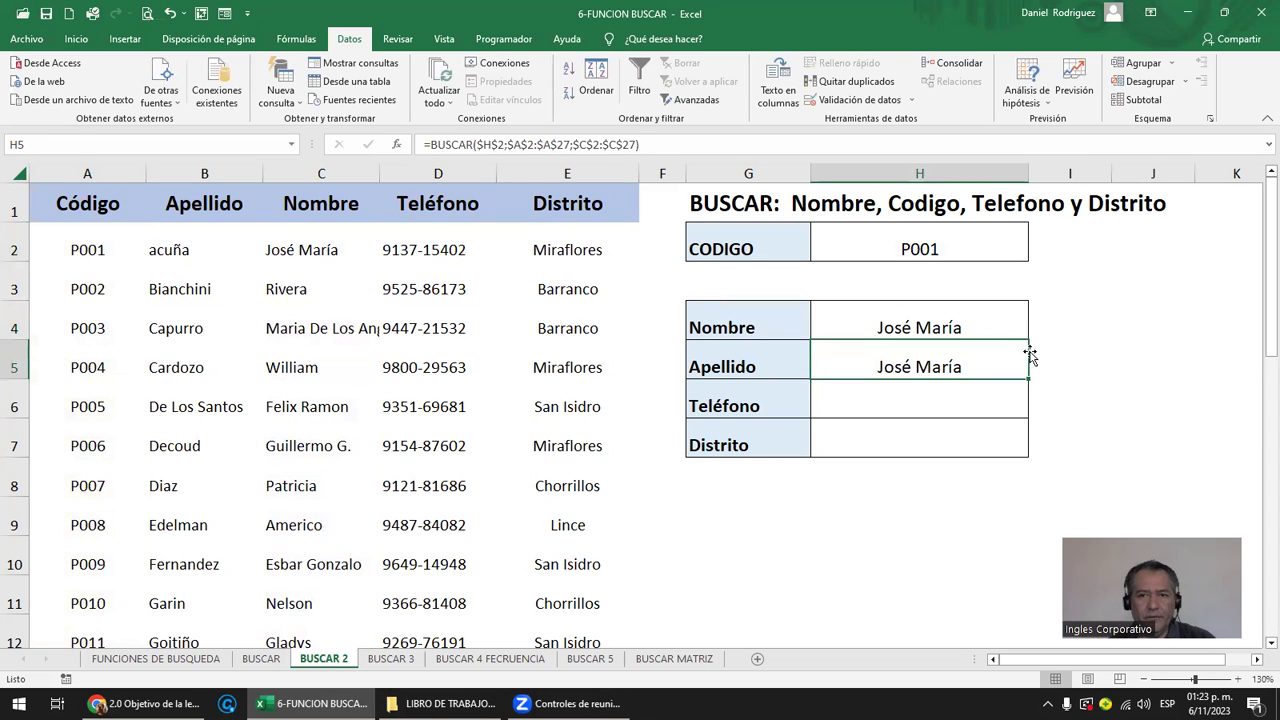
Point H5's result range to column B, giving =BUSCAR($H$2;$A$2:$A$27;$B$2:$B$27) and acuña.
key(F2)
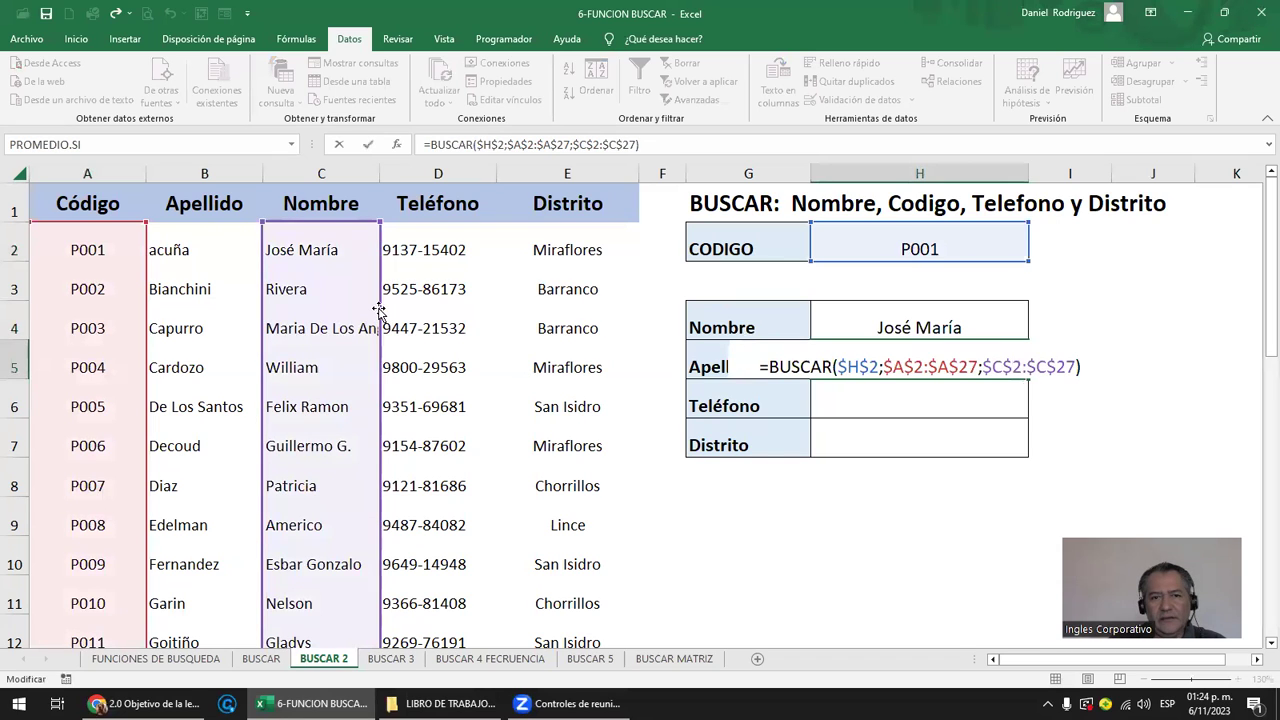
drag(380, 315, 221, 303)
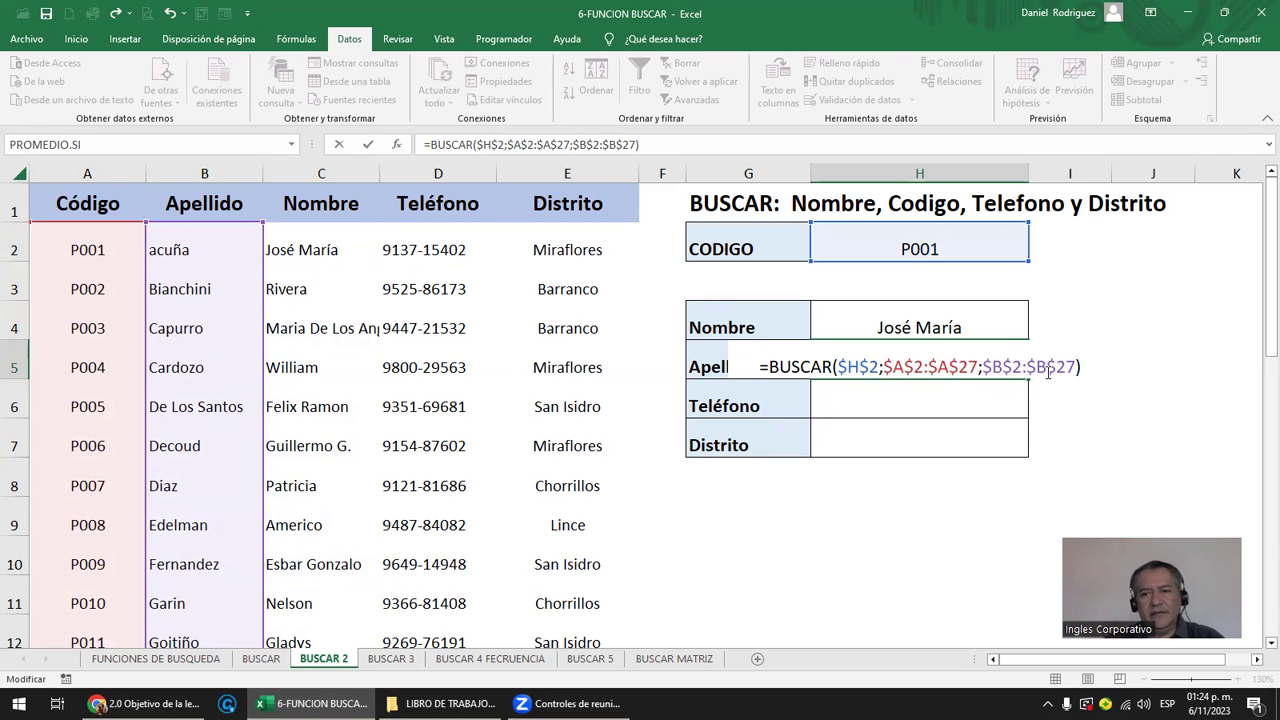
key(Return)
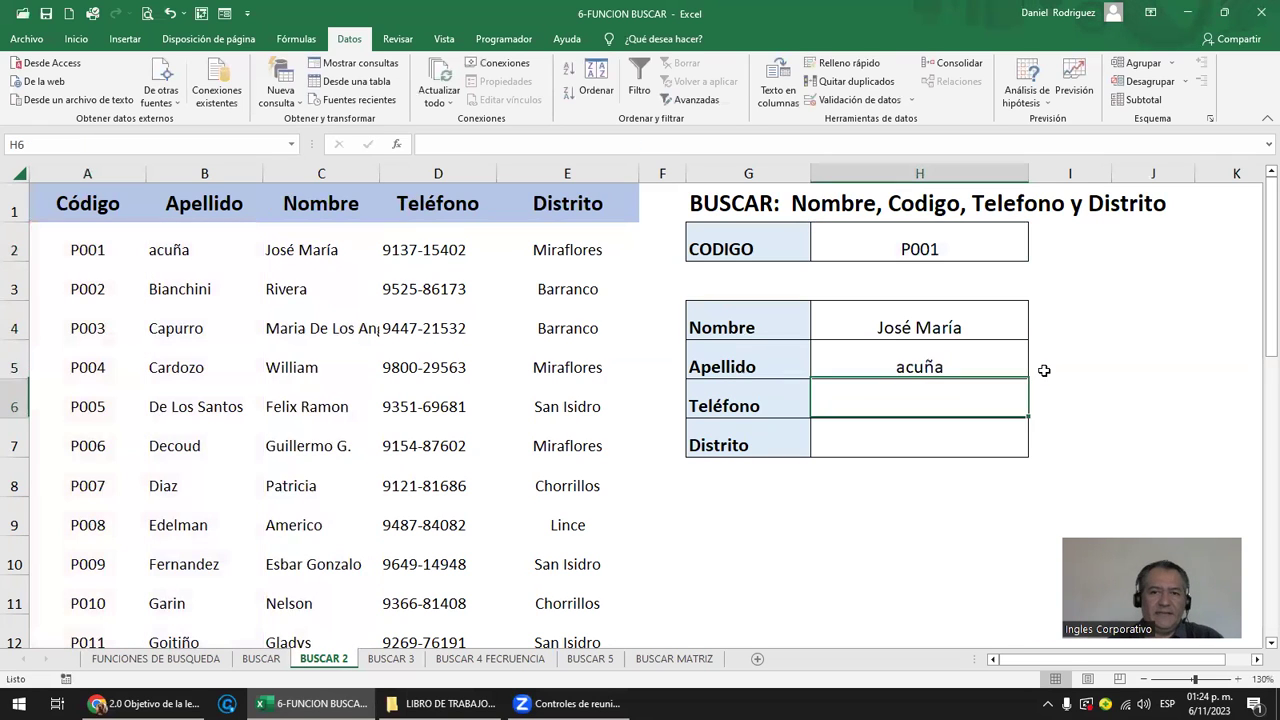
key(Up)
key(Down)
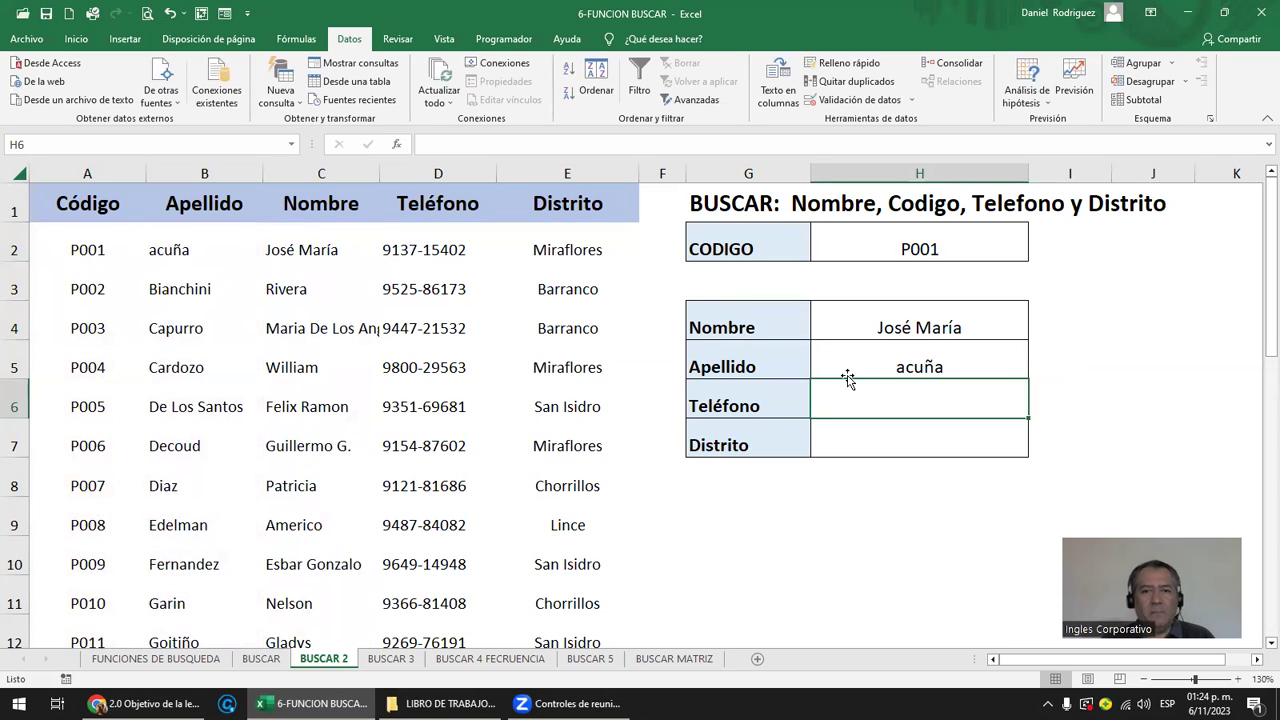
Change the A1 header on the BUSCAR 2 sheet from Código to Codigo.
click(392, 658)
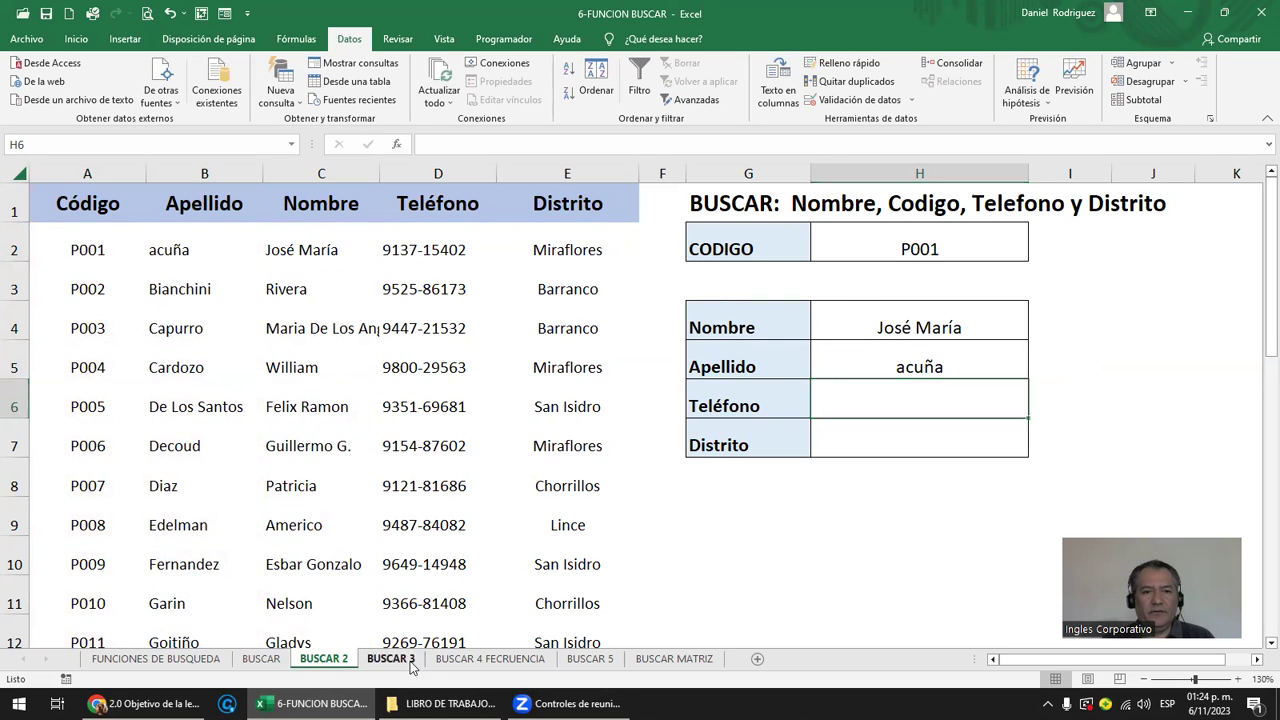
click(341, 658)
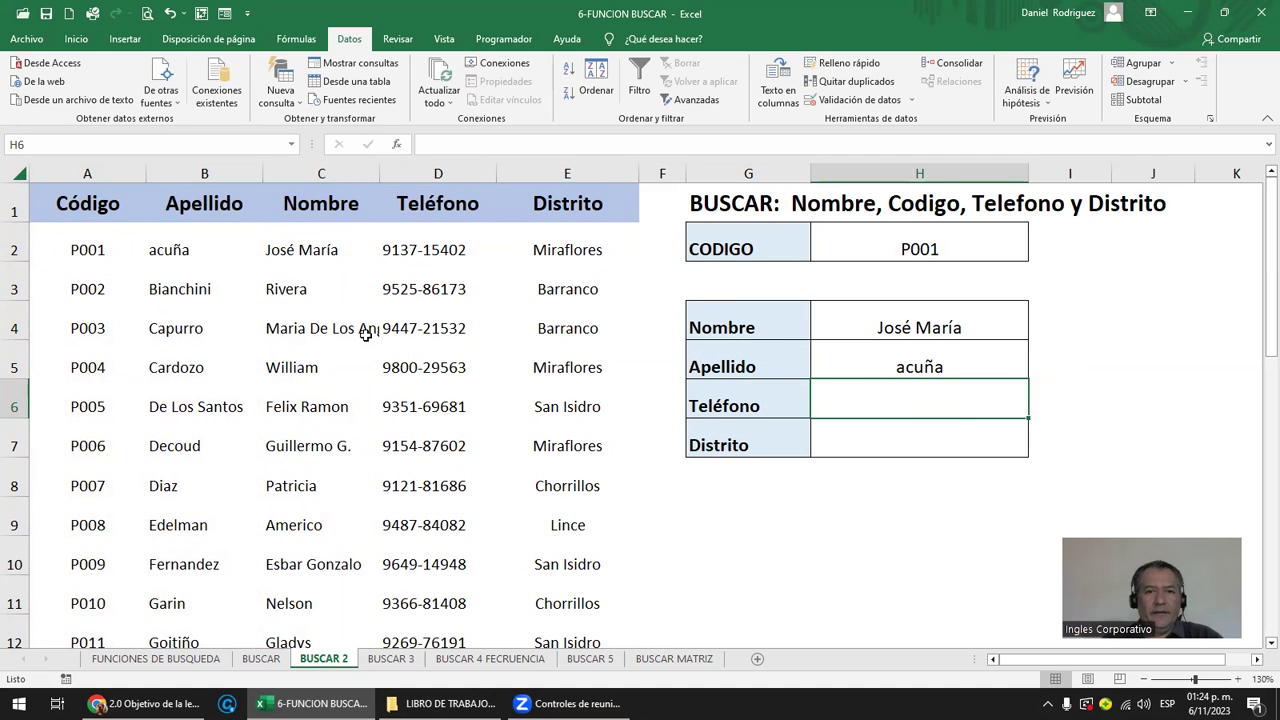
click(90, 249)
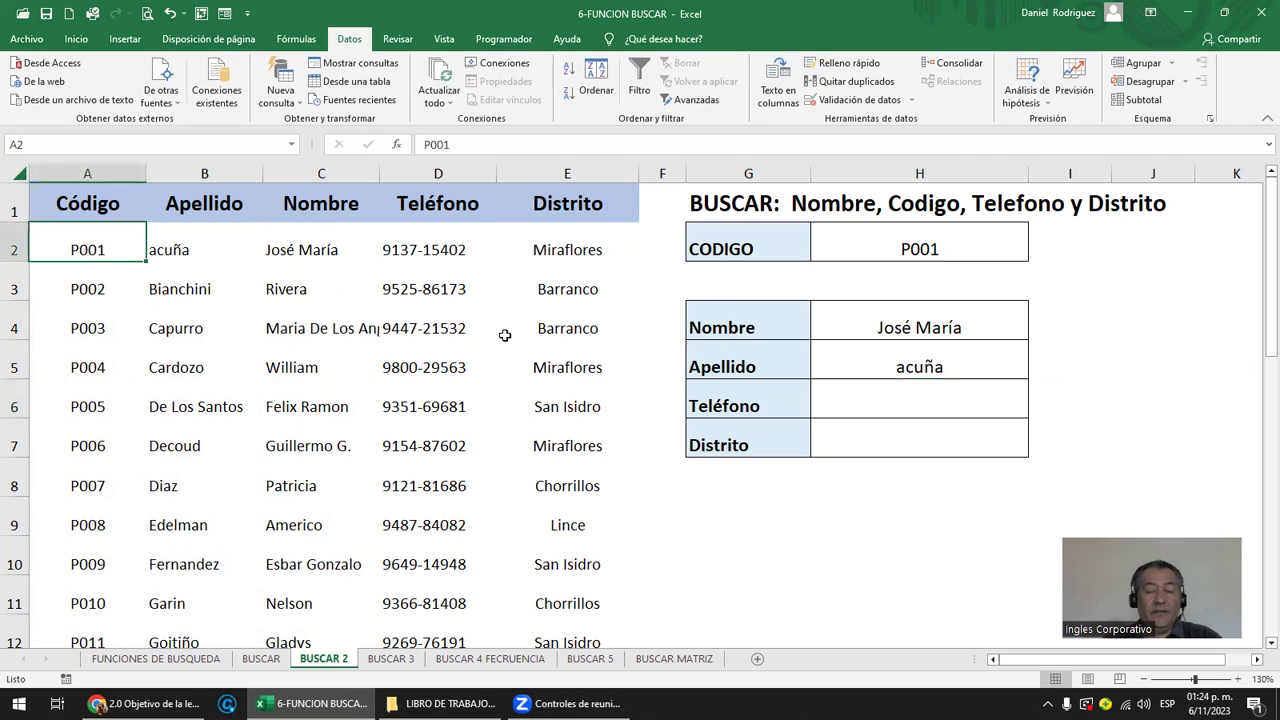
key(Up)
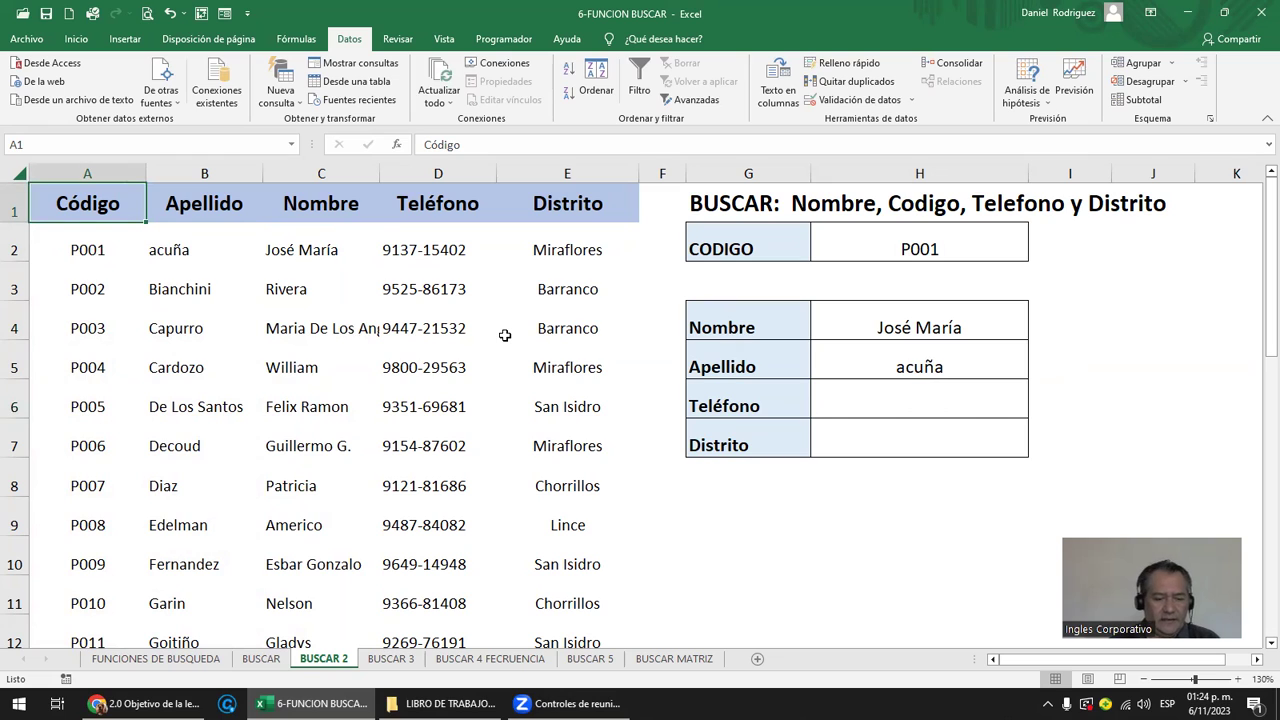
key(F2)
key(Left)
key(Left)
key(Left)
key(Left)
key(Delete)
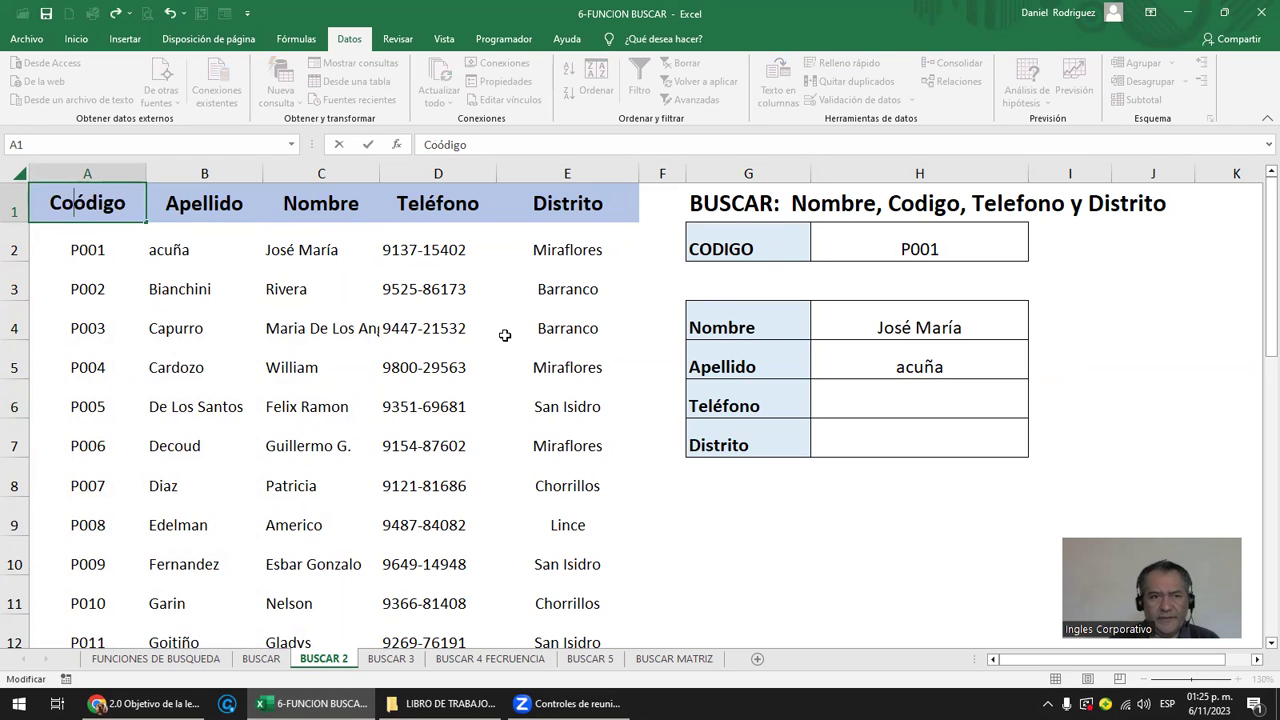
text(o)
key(Return)
key(Up)
Select the whole customer table A1:E27.
key(Down)
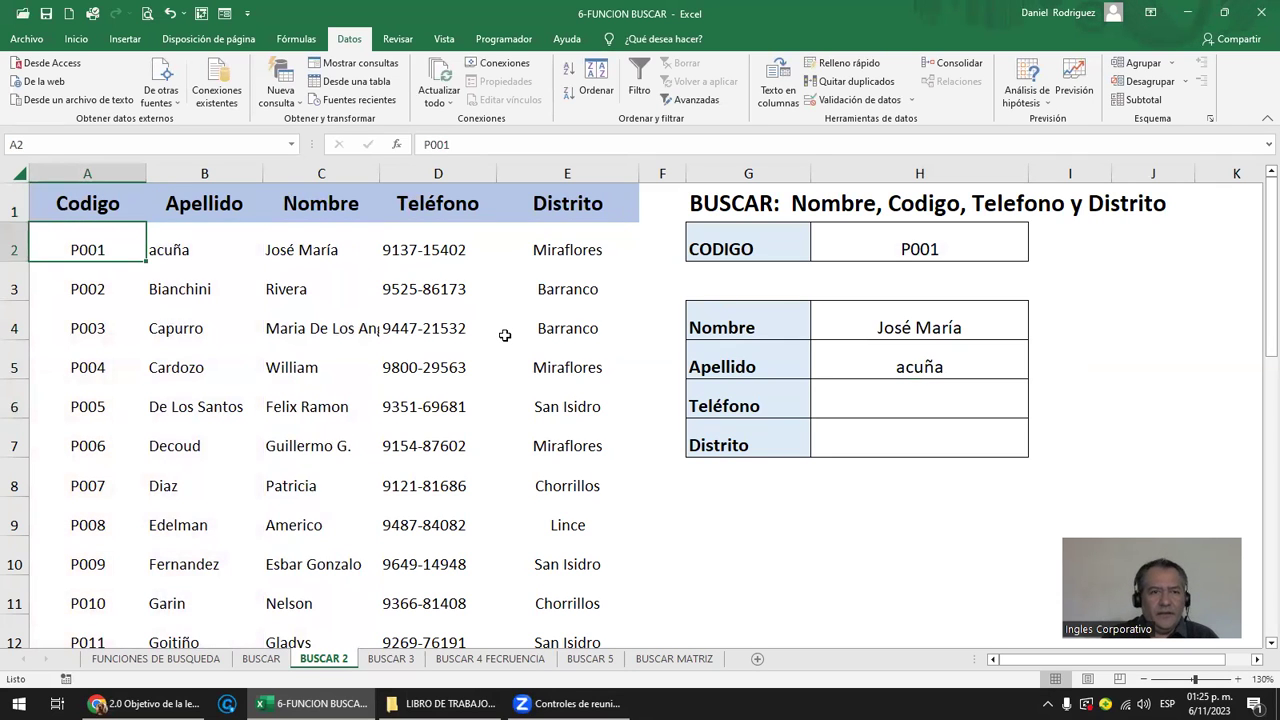
key(shift+Right)
key(shift+Right)
key(shift+Right)
key(shift+Right)
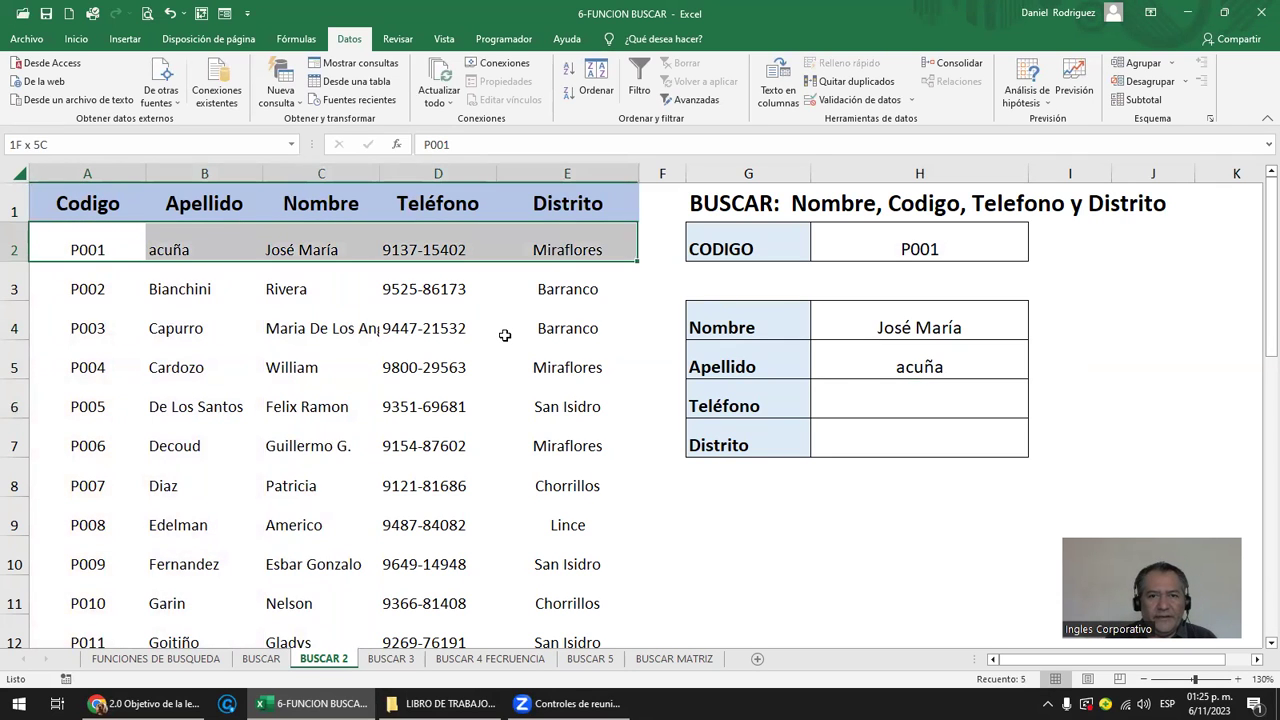
key(shift+Page_Down)
key(shift+Page_Up)
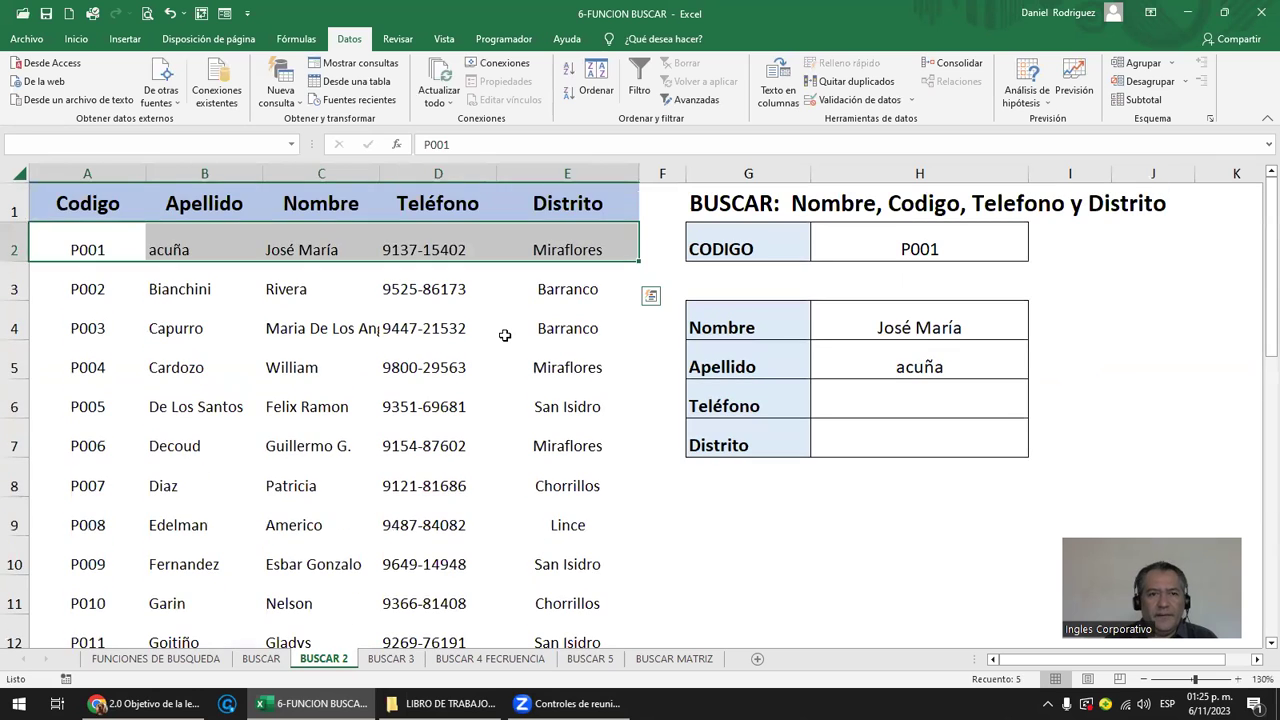
key(Up)
key(ctrl+shift+Right)
key(ctrl+shift+Down)
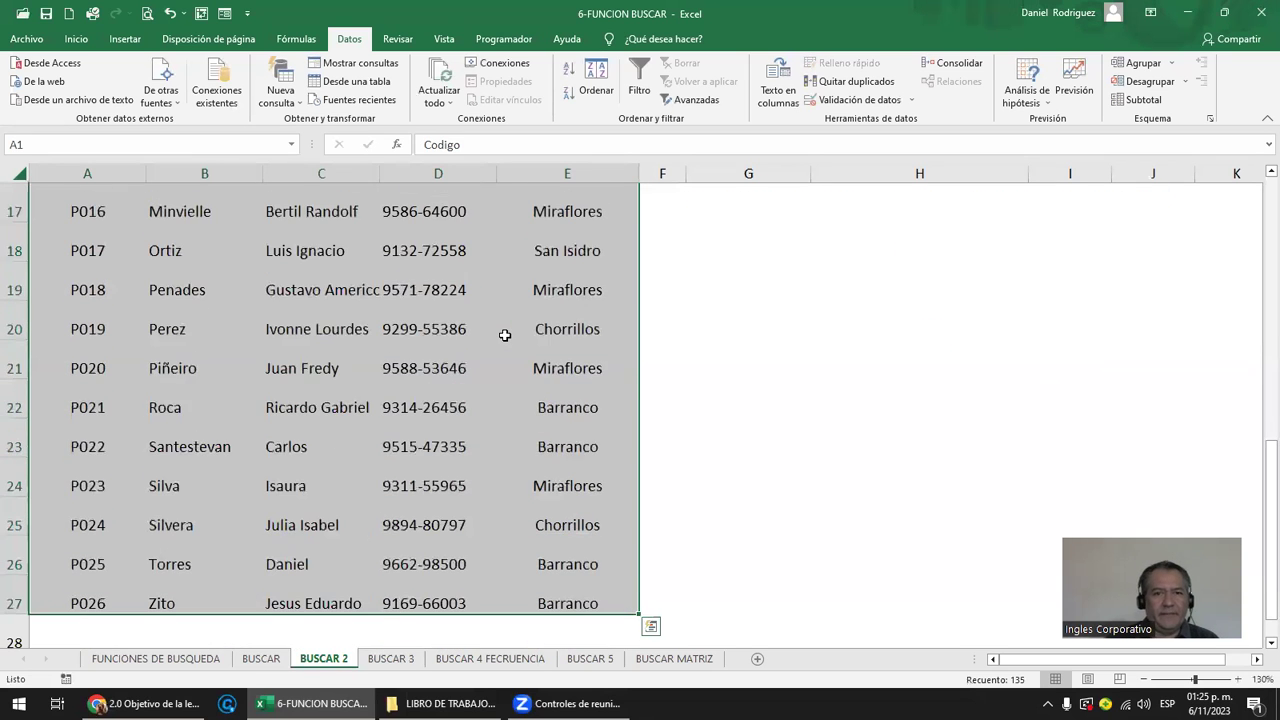
ctrl+scroll(505, 335, down, 1)
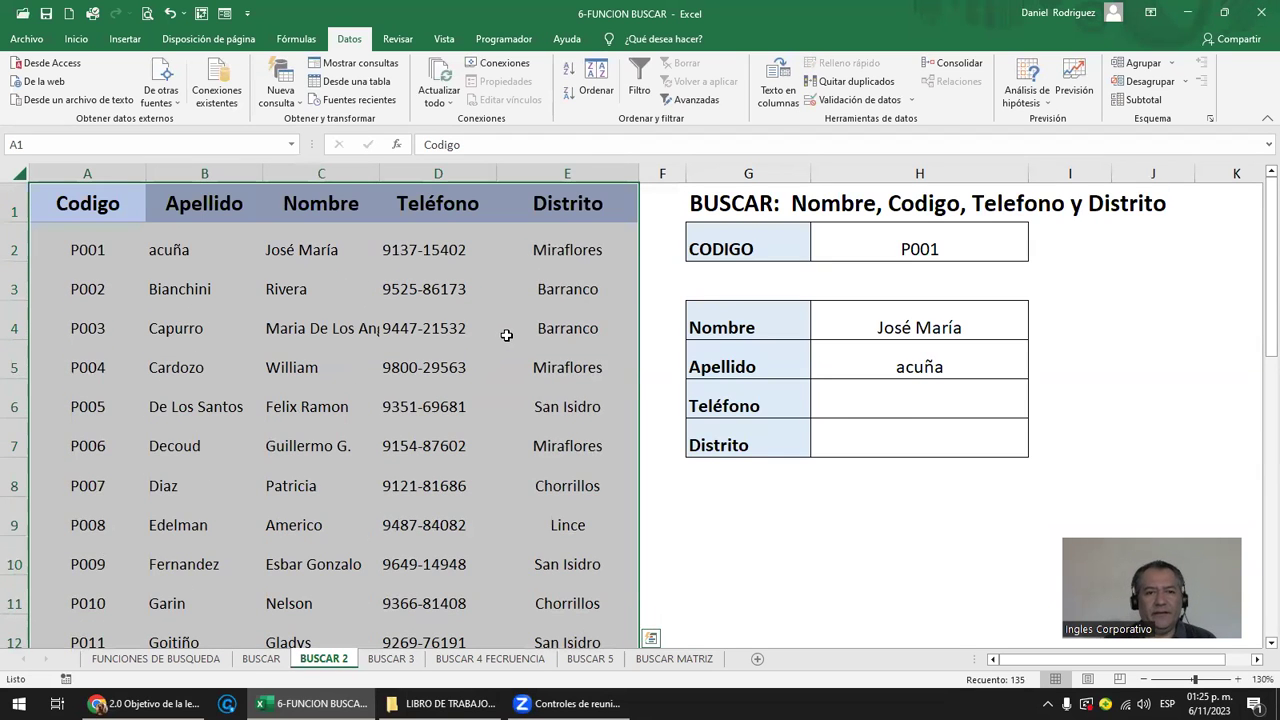
ctrl+scroll(518, 330, down, 2)
ctrl+scroll(519, 331, down, 2)
ctrl+scroll(521, 331, down, 1)
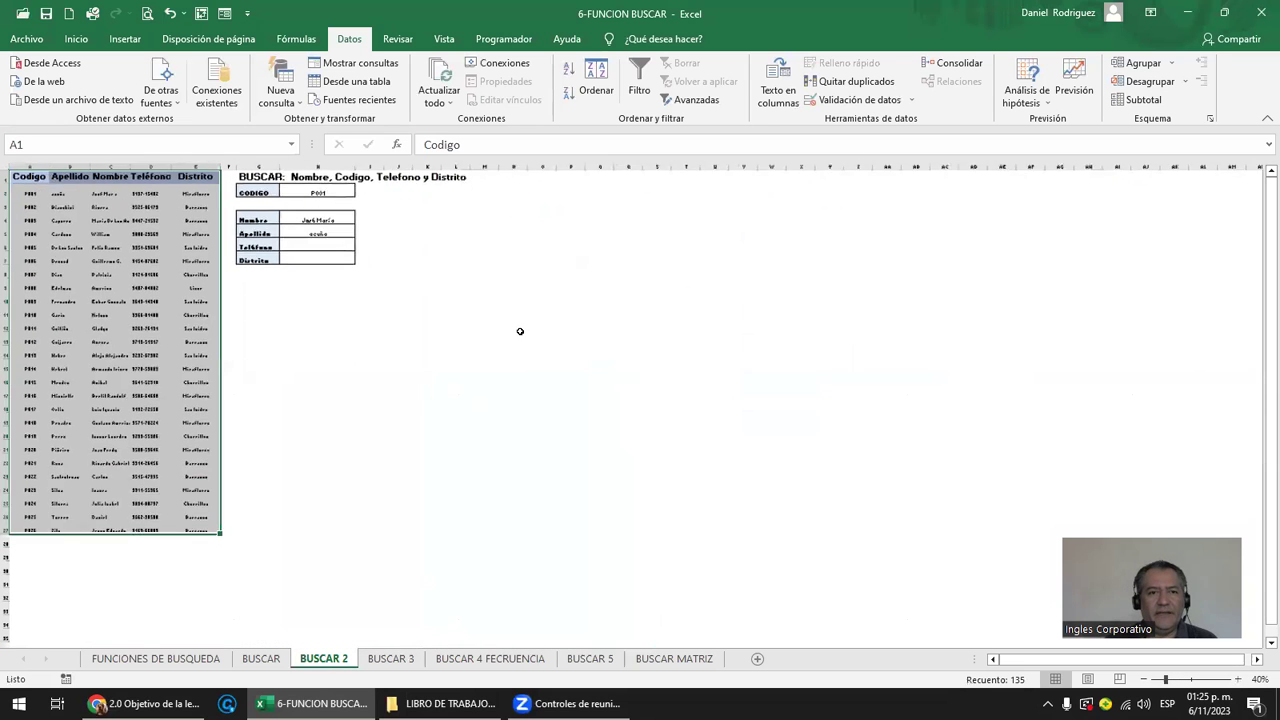
ctrl+scroll(521, 331, up, 1)
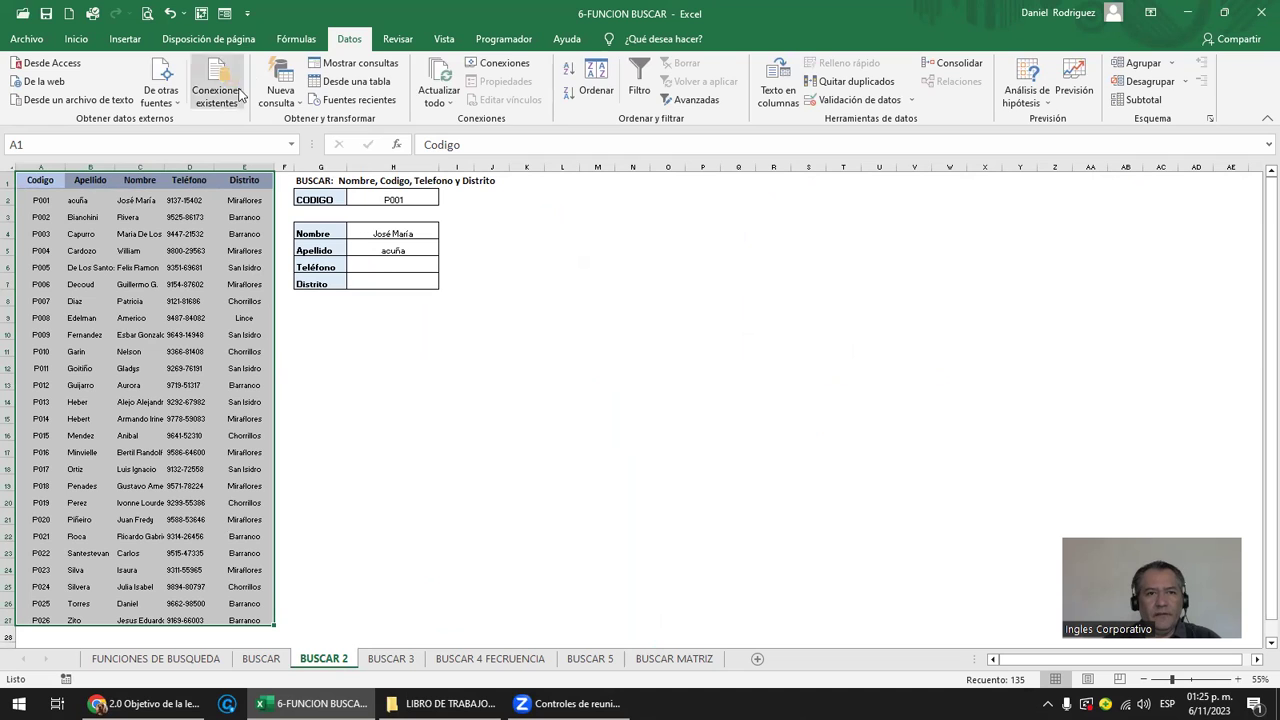
Create range names from the table's top-row headers only, with Left column unchecked.
click(299, 45)
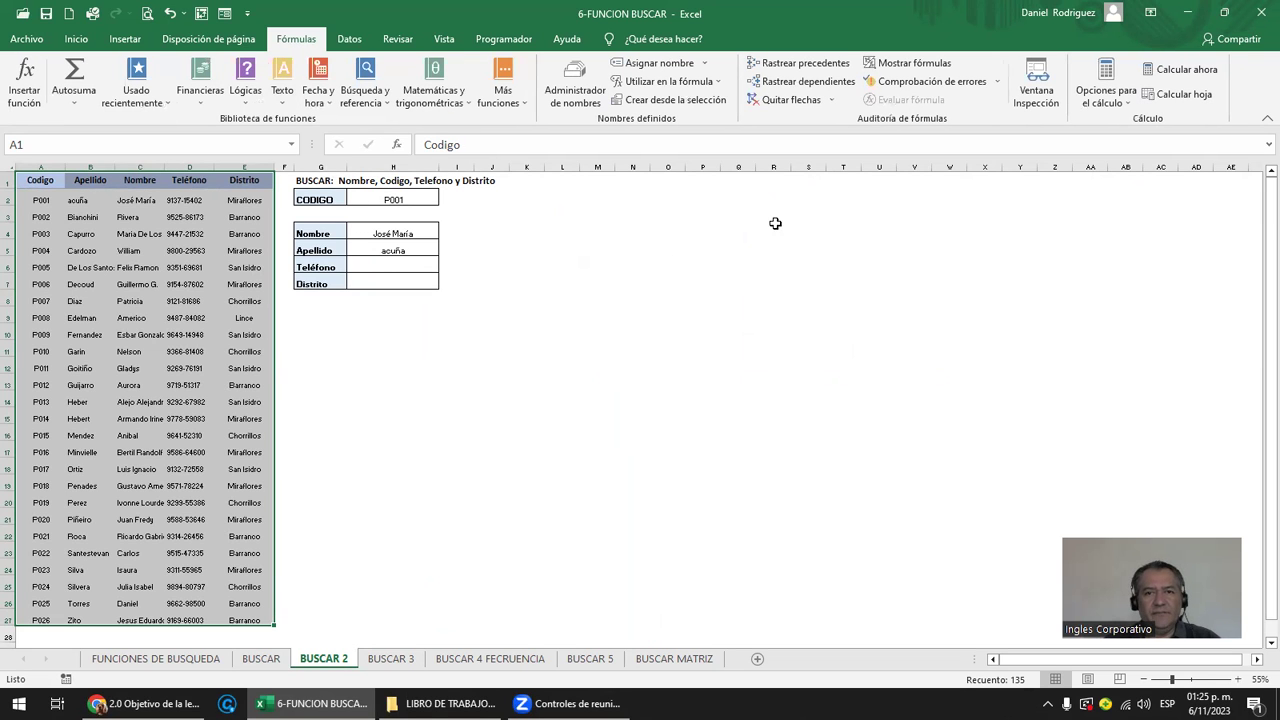
click(686, 104)
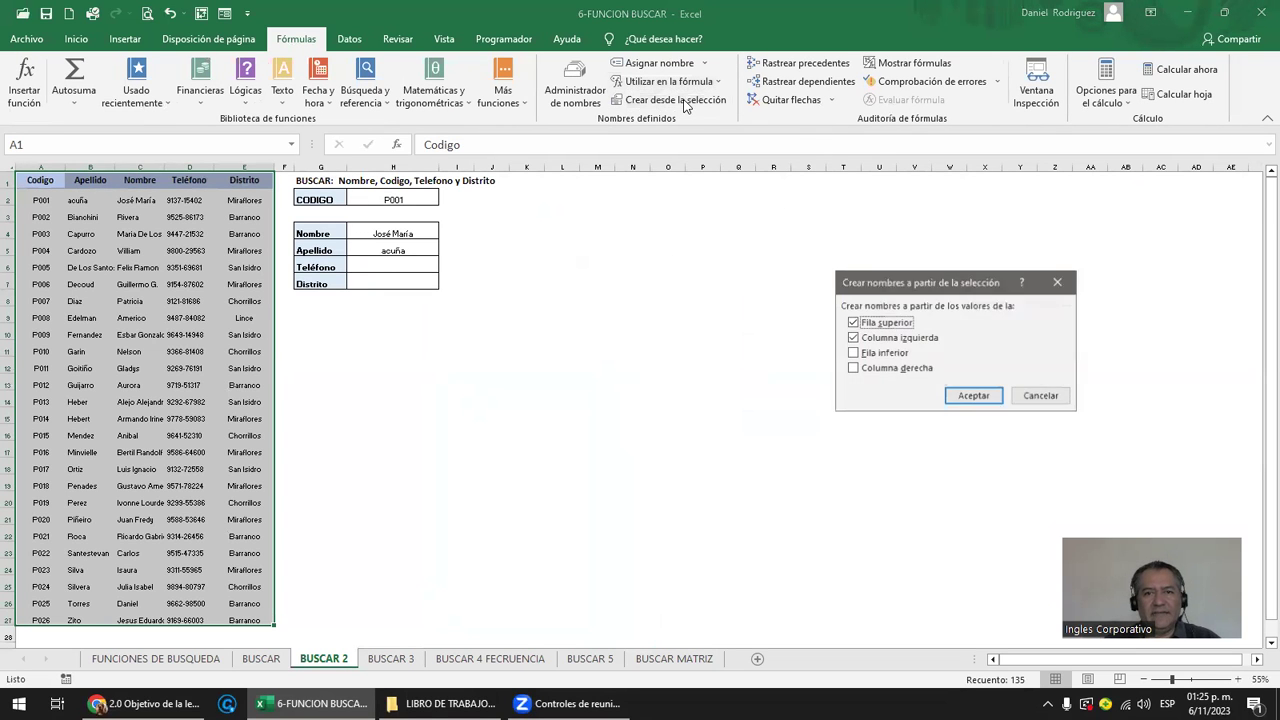
click(853, 339)
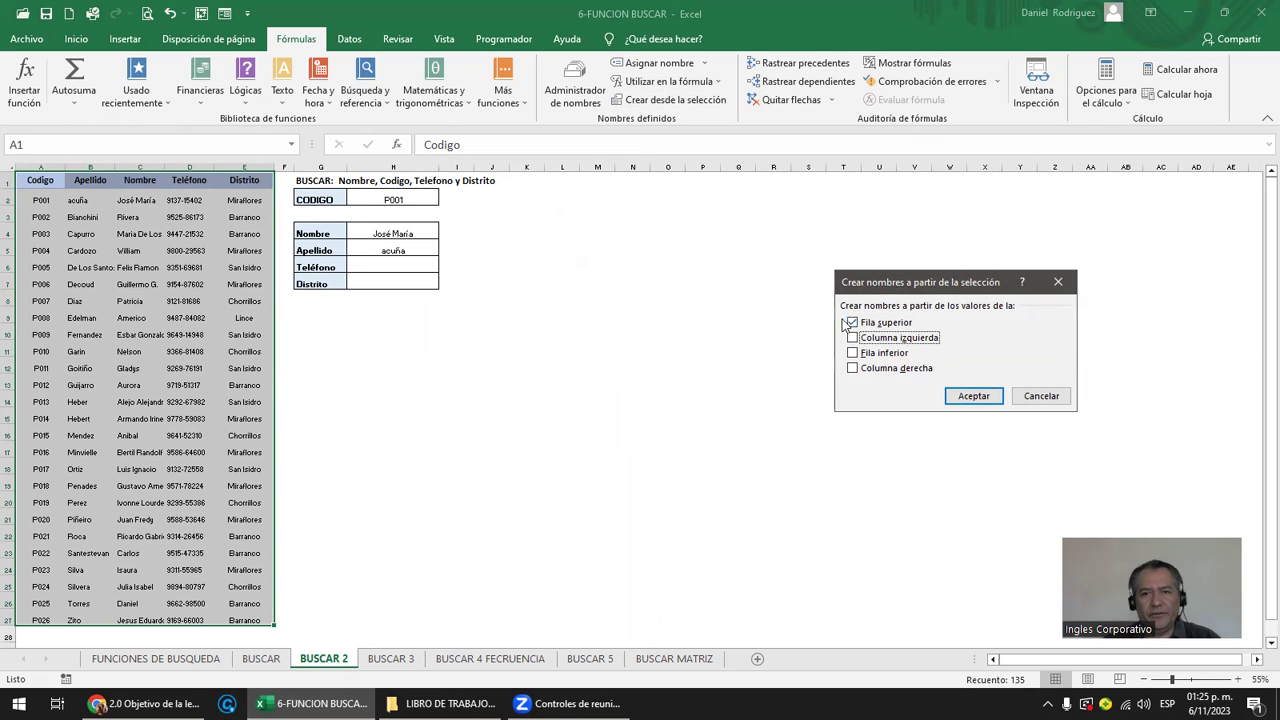
click(974, 398)
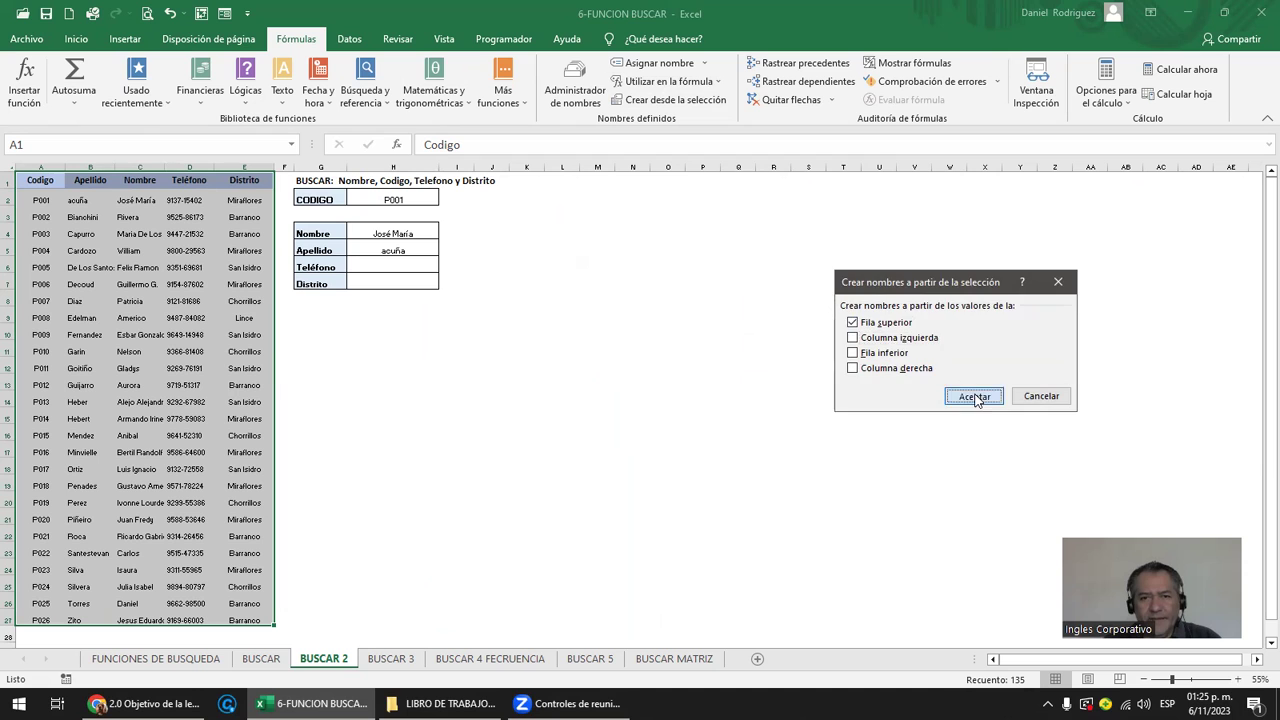
scroll(554, 418, up, 3)
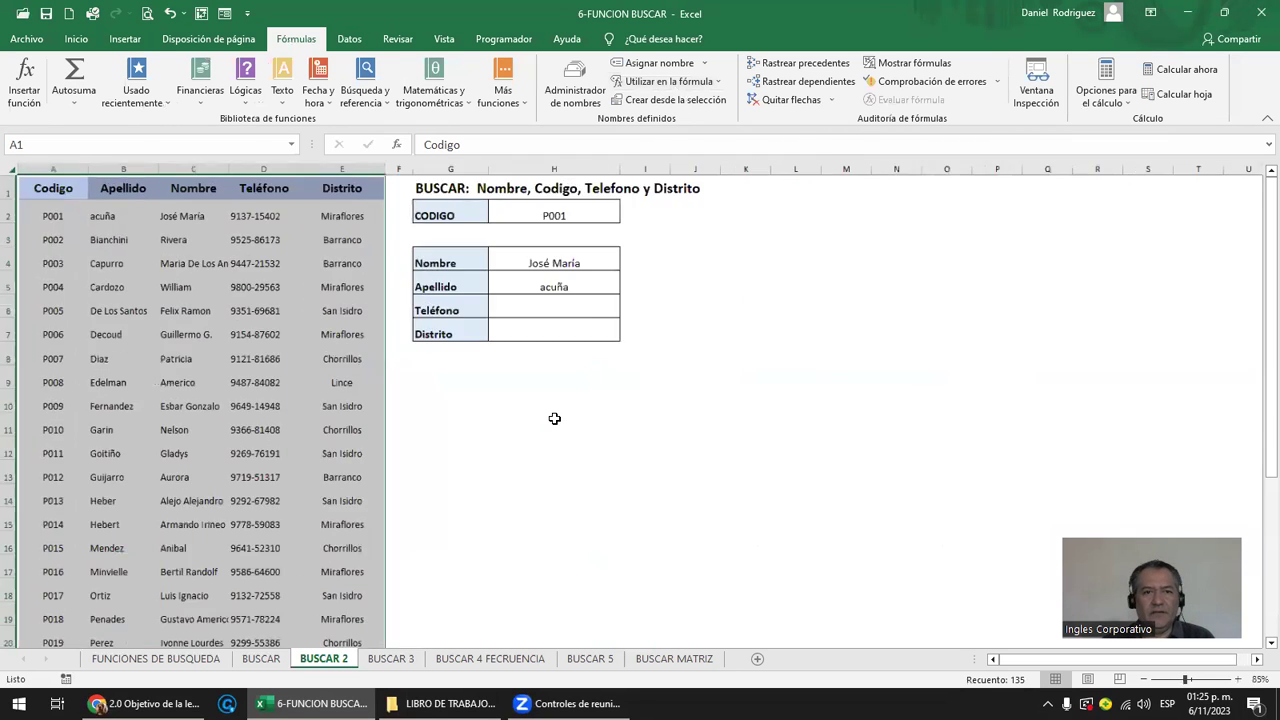
scroll(554, 418, up, 1)
click(670, 470)
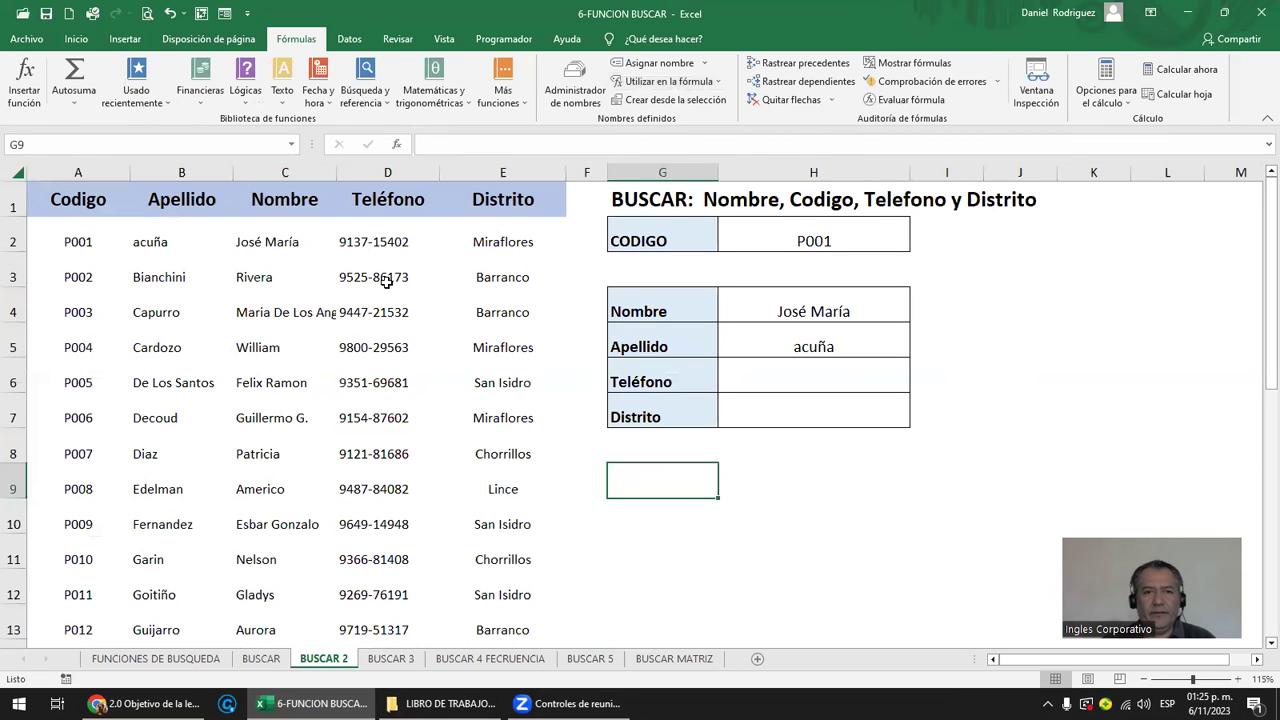
Check the Teléfono named range from the Name Box list, then select cell H6.
click(292, 145)
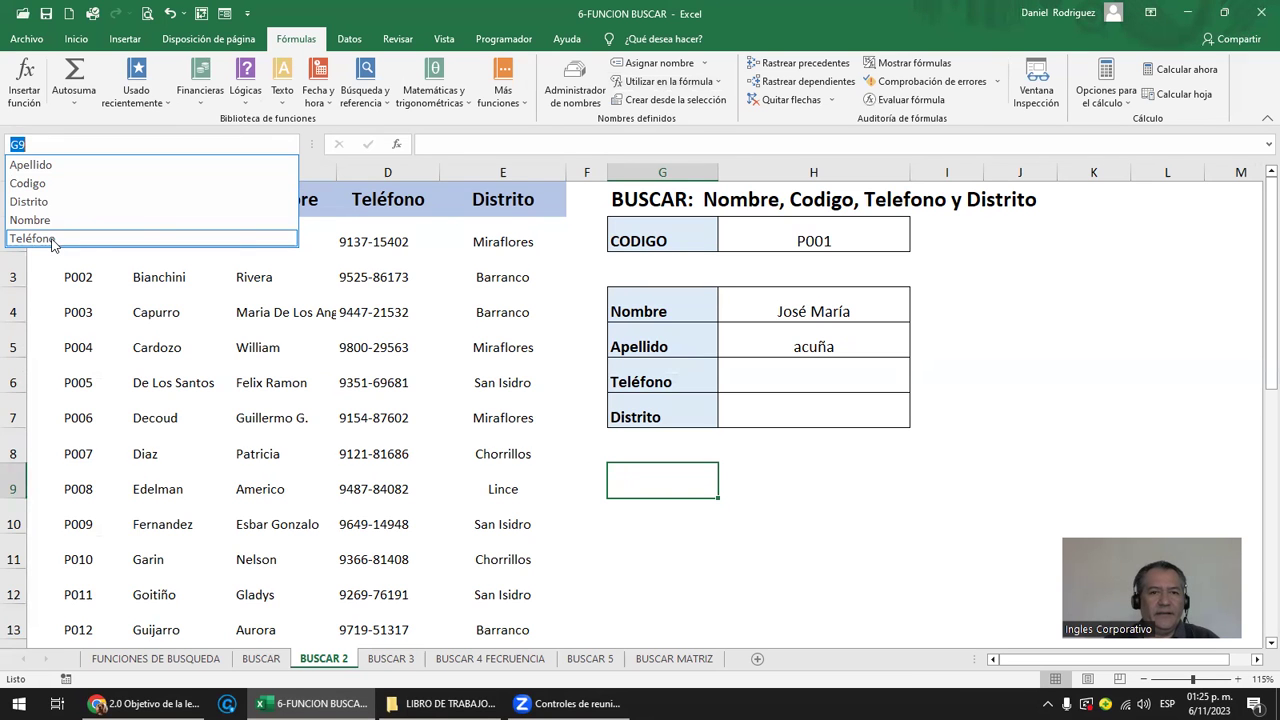
click(53, 240)
scroll(406, 258, up, 1)
scroll(407, 278, down, 3)
scroll(407, 278, down, 2)
scroll(400, 275, up, 5)
click(871, 380)
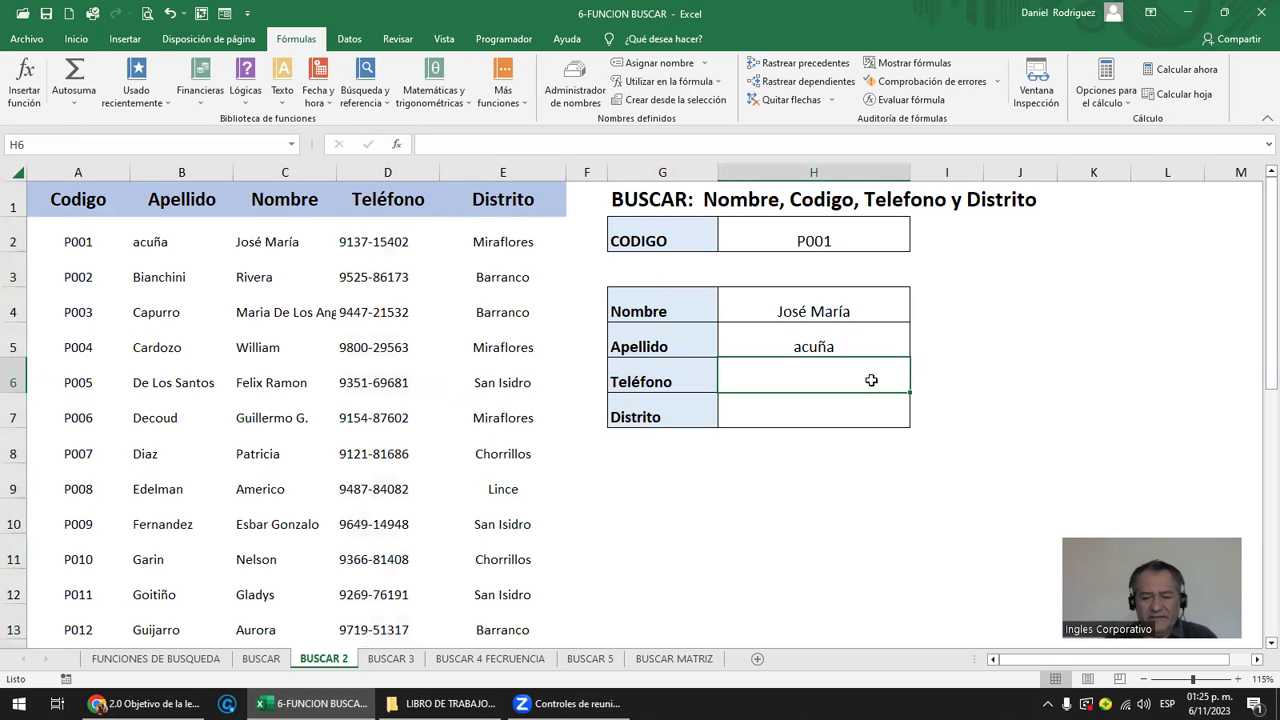
Enter =BUSCAR($H$2;Codigo;Teléfono) in H6 so it returns 9137-15402.
text(=)
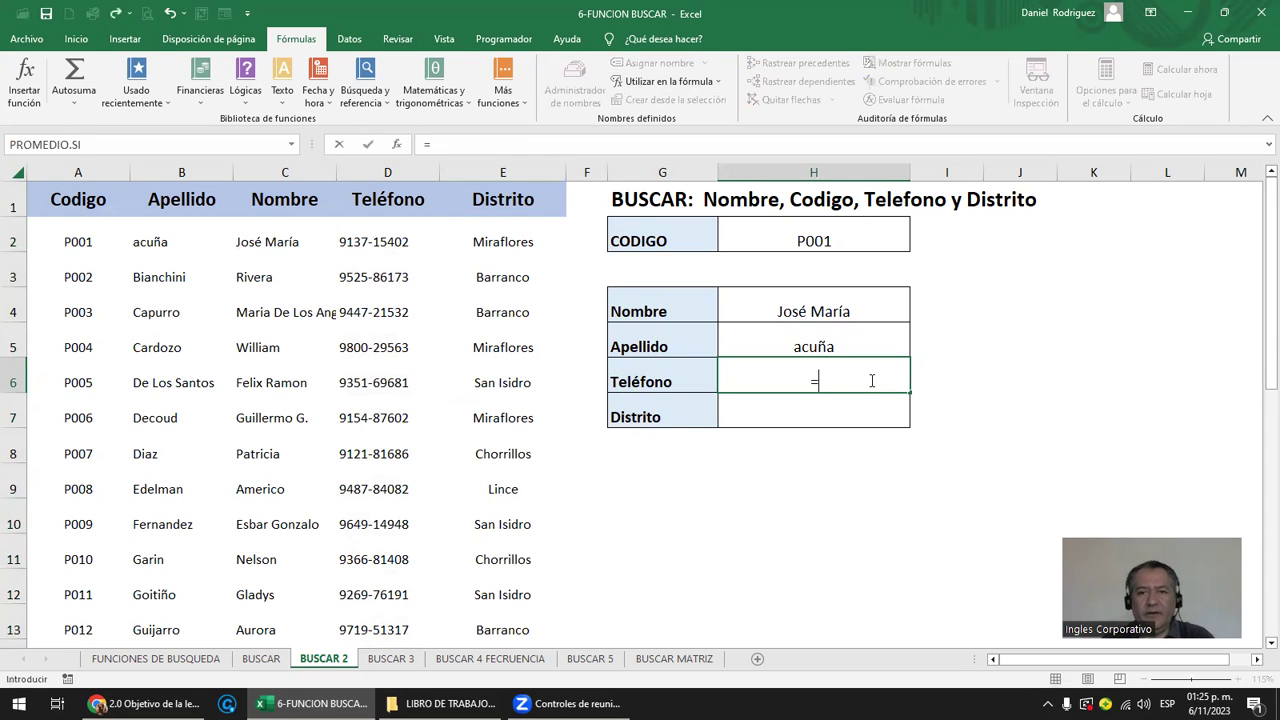
text(bus)
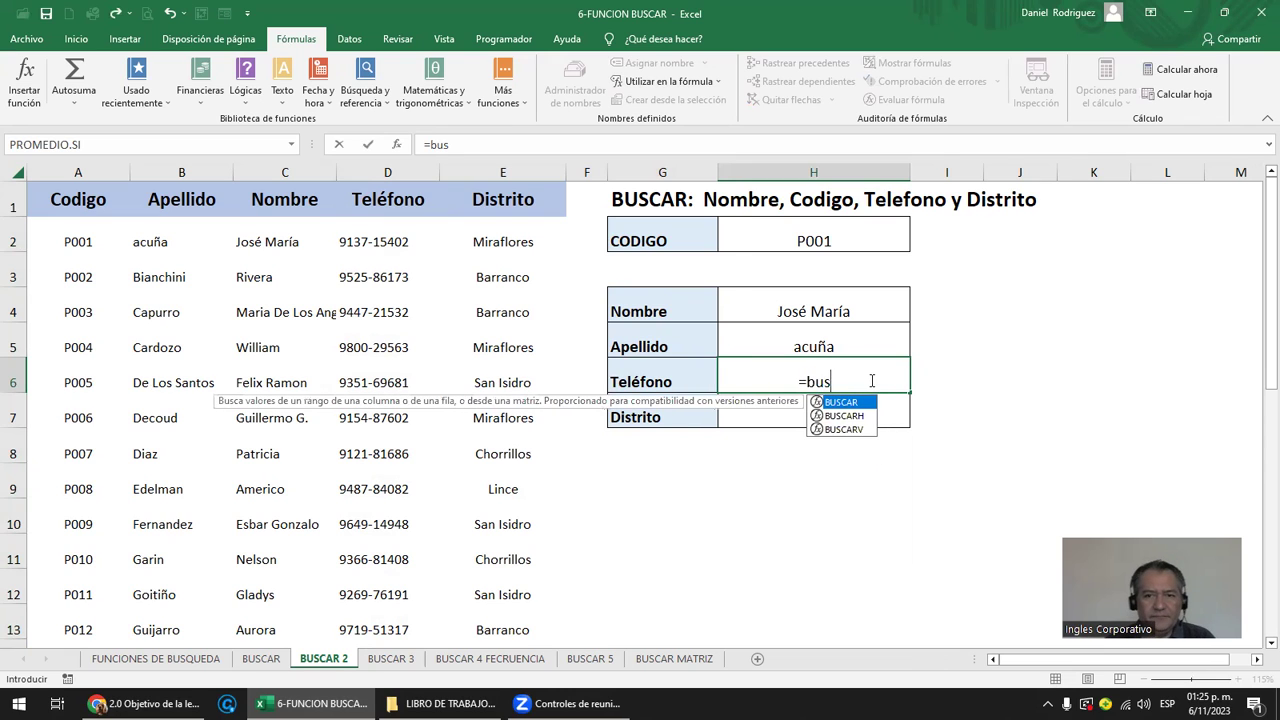
key(Tab)
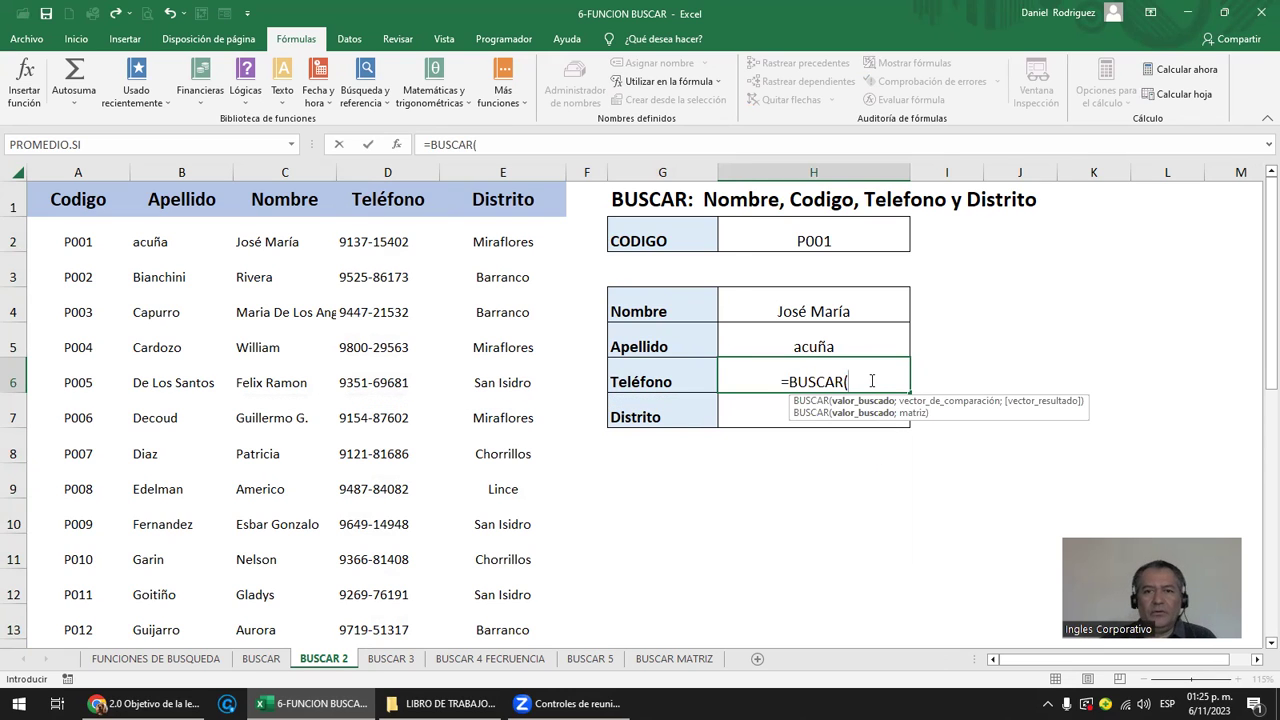
click(836, 232)
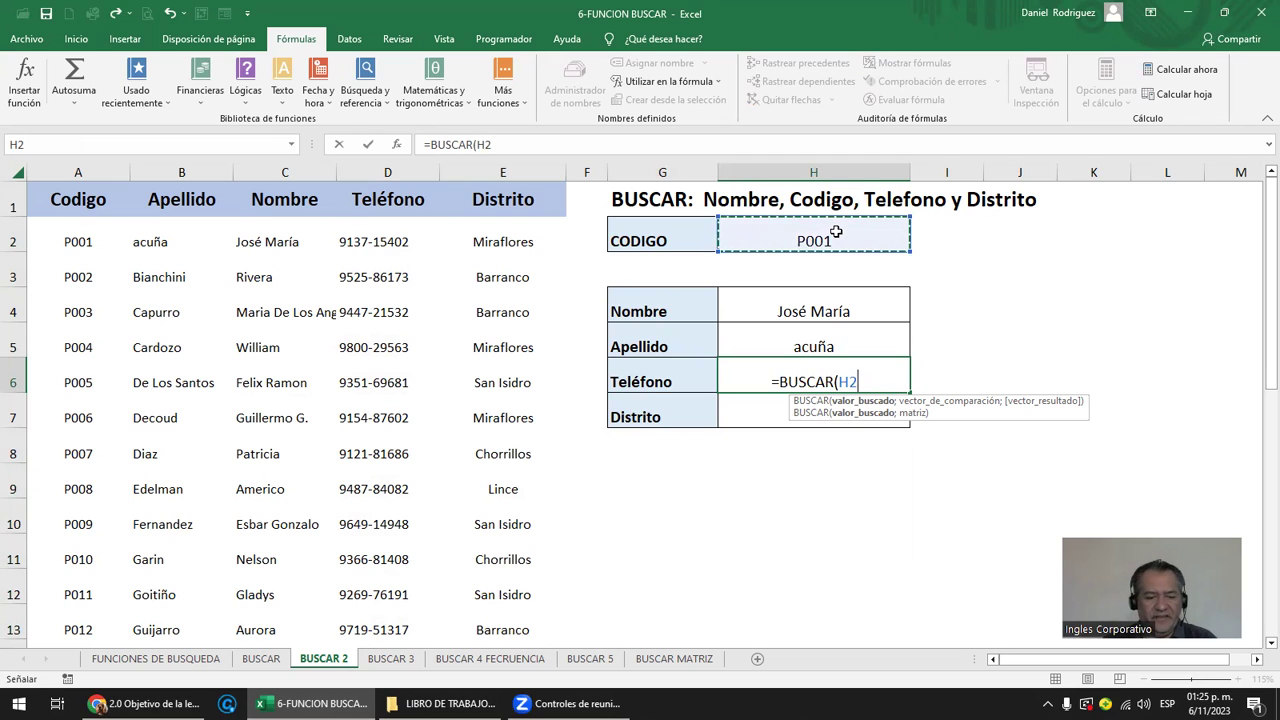
key(F4)
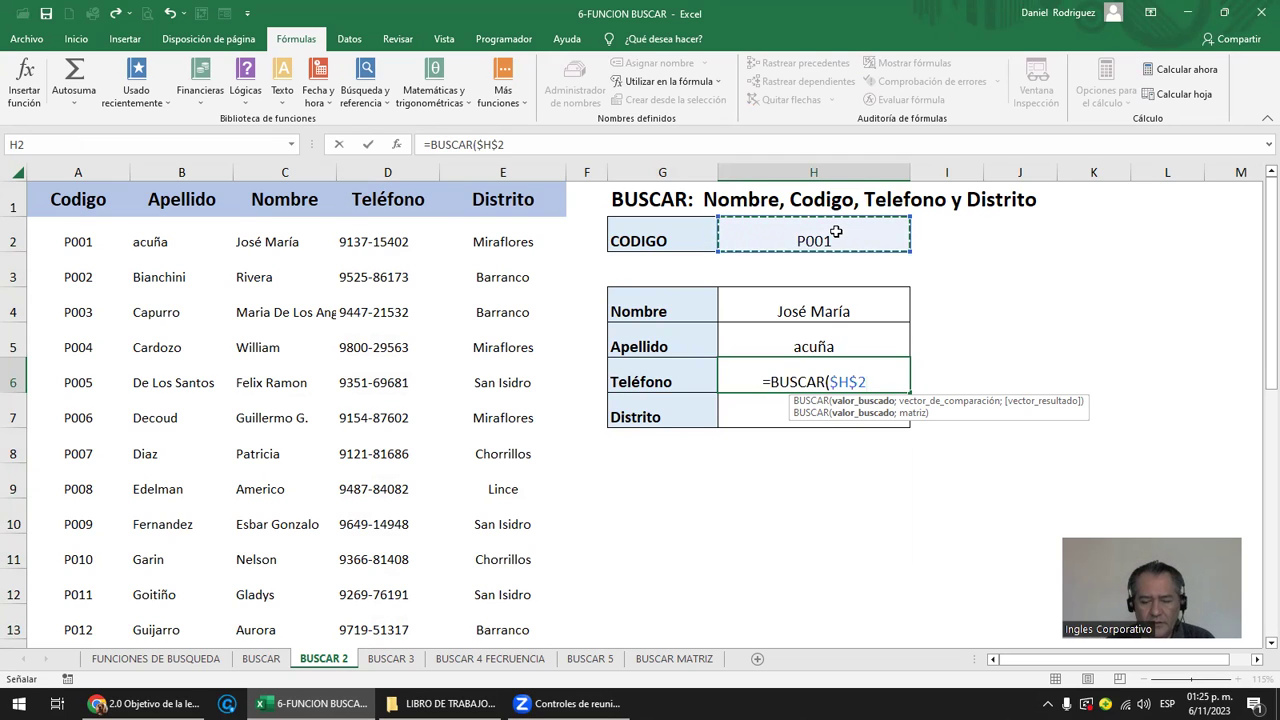
text(;)
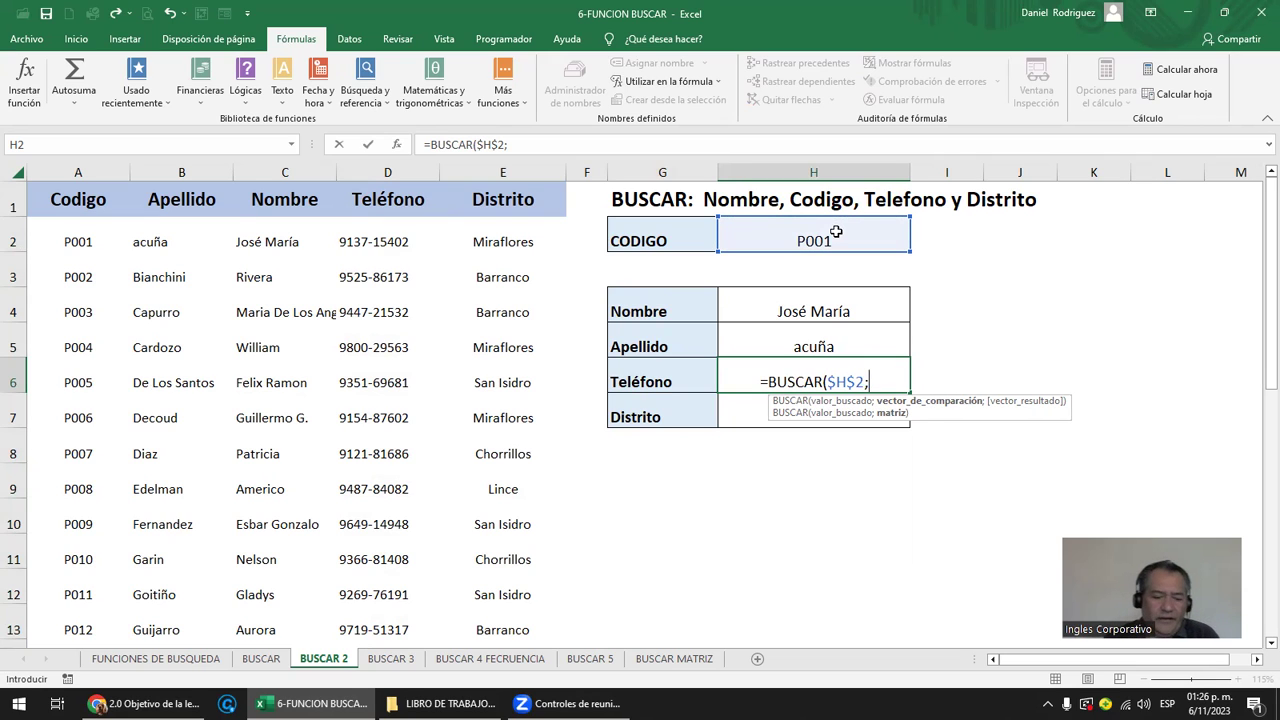
text(cod)
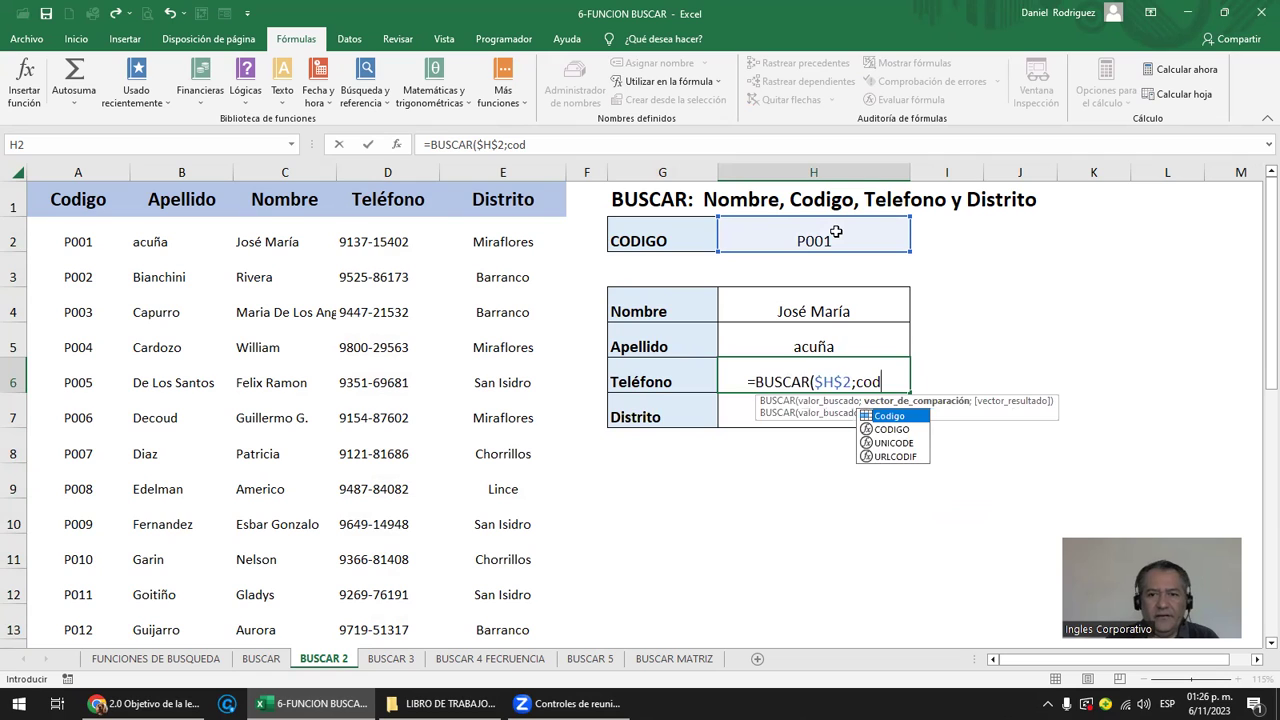
double_click(885, 416)
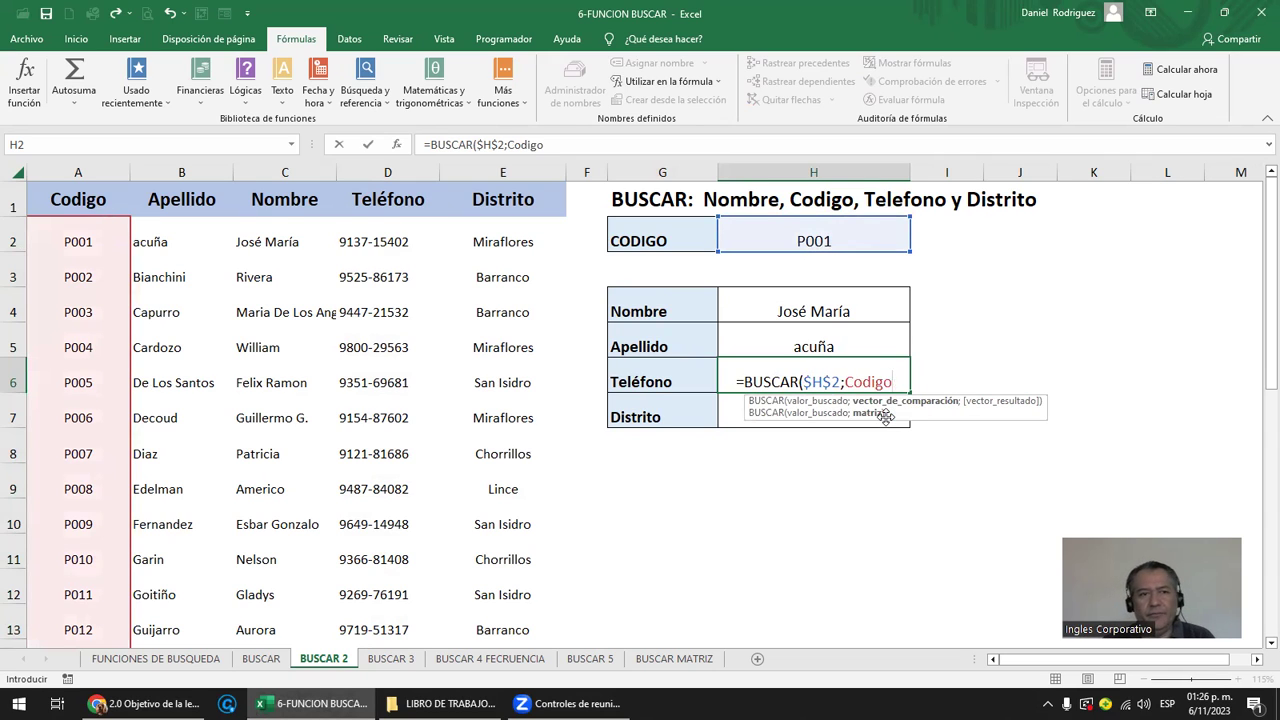
text(;)
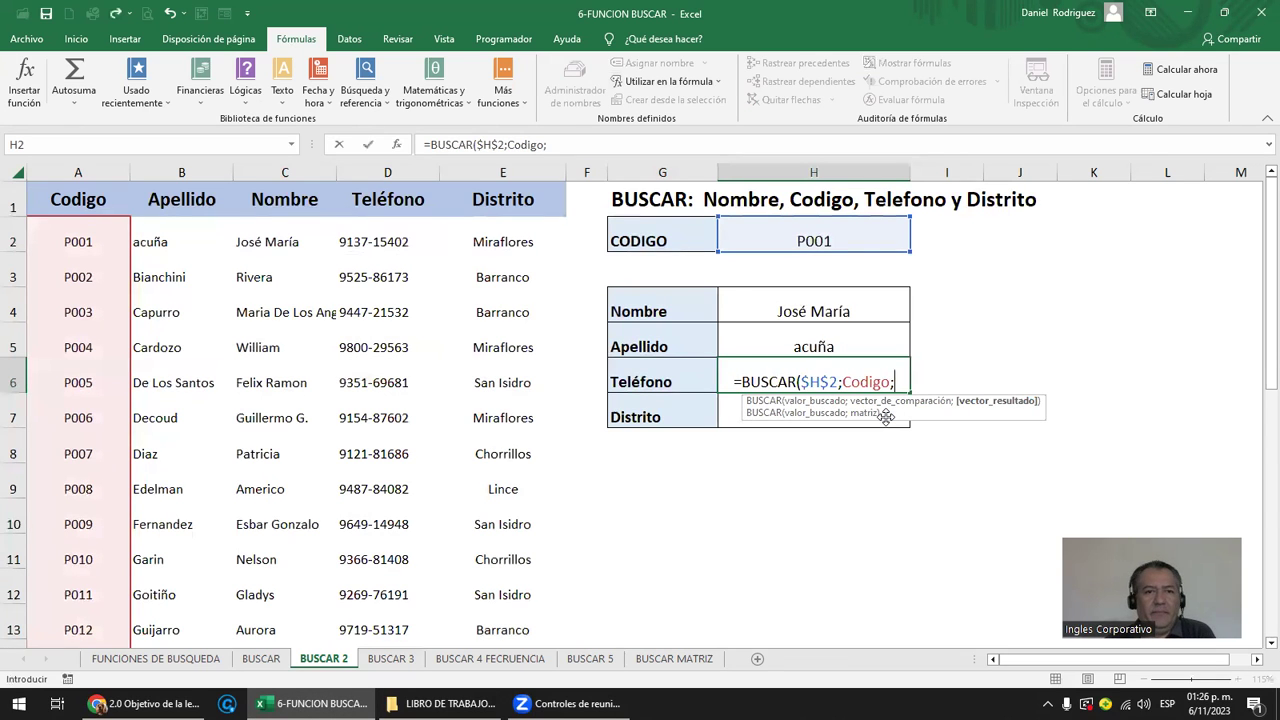
text(te)
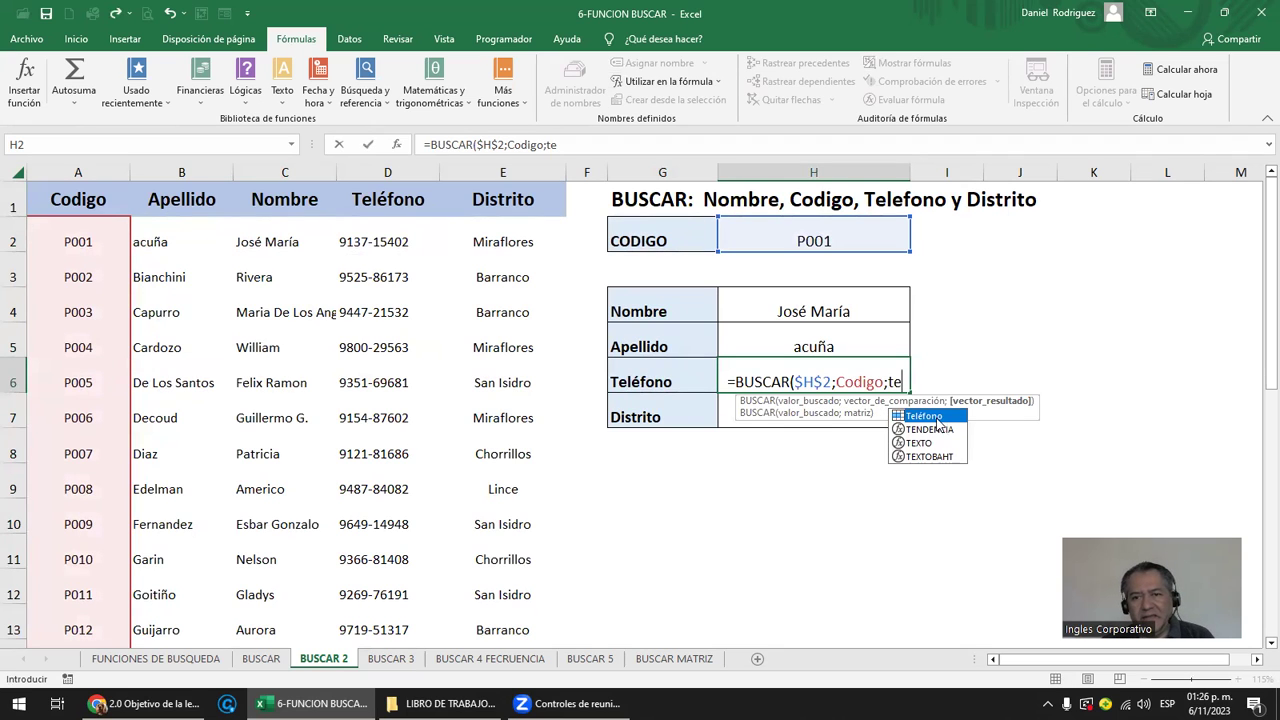
double_click(934, 414)
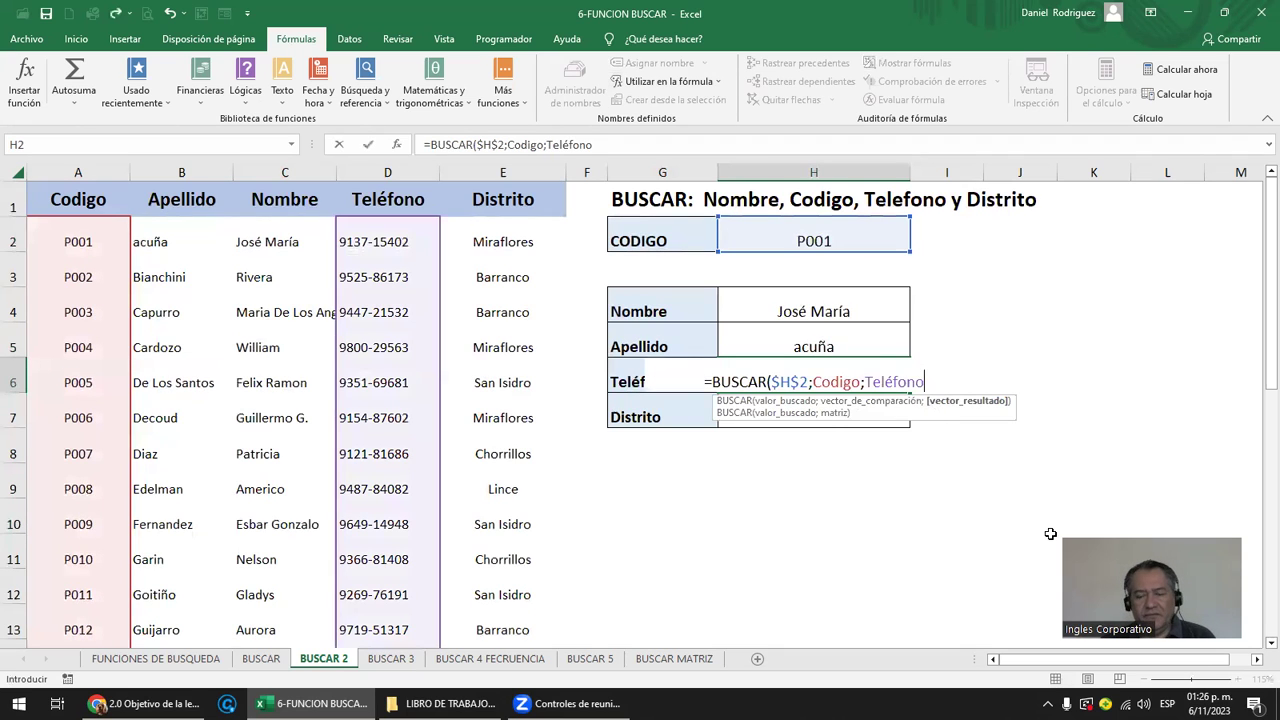
text())
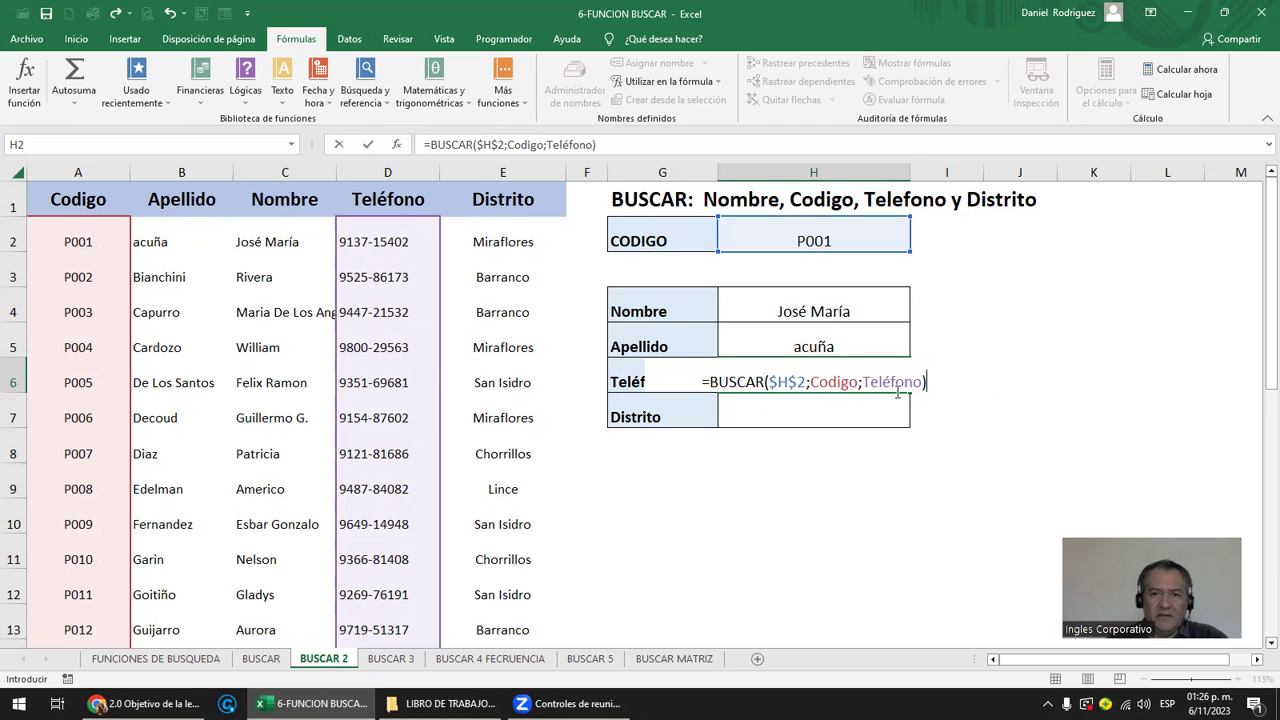
key(Return)
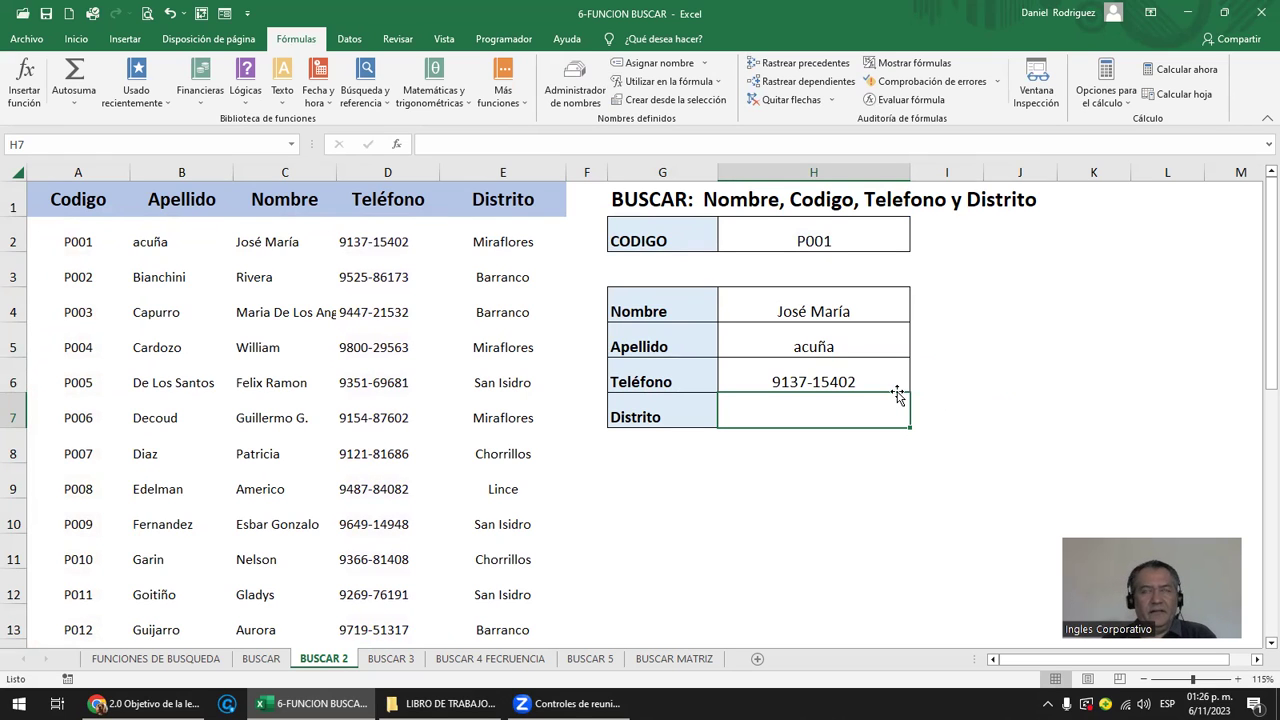
Enter =BUSCAR($H$2;Codigo;Distrito) in H7 using the named ranges, returning Miraflores.
text(=)
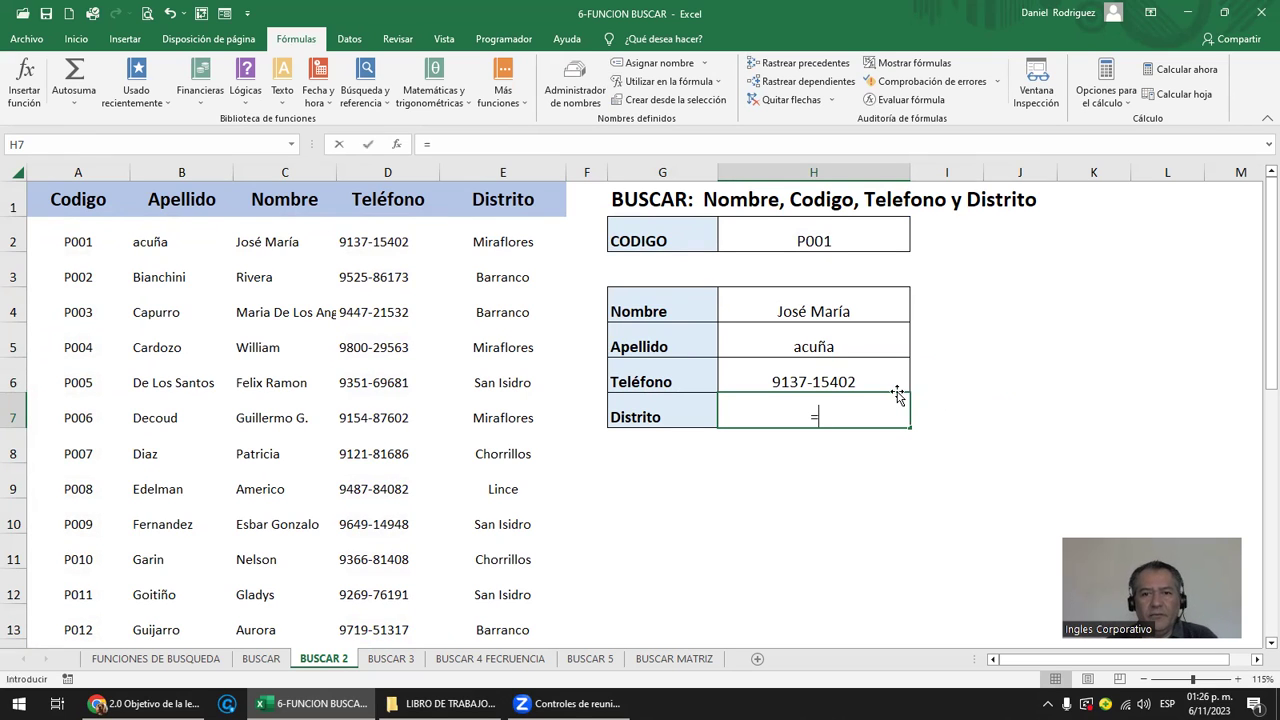
text(b)
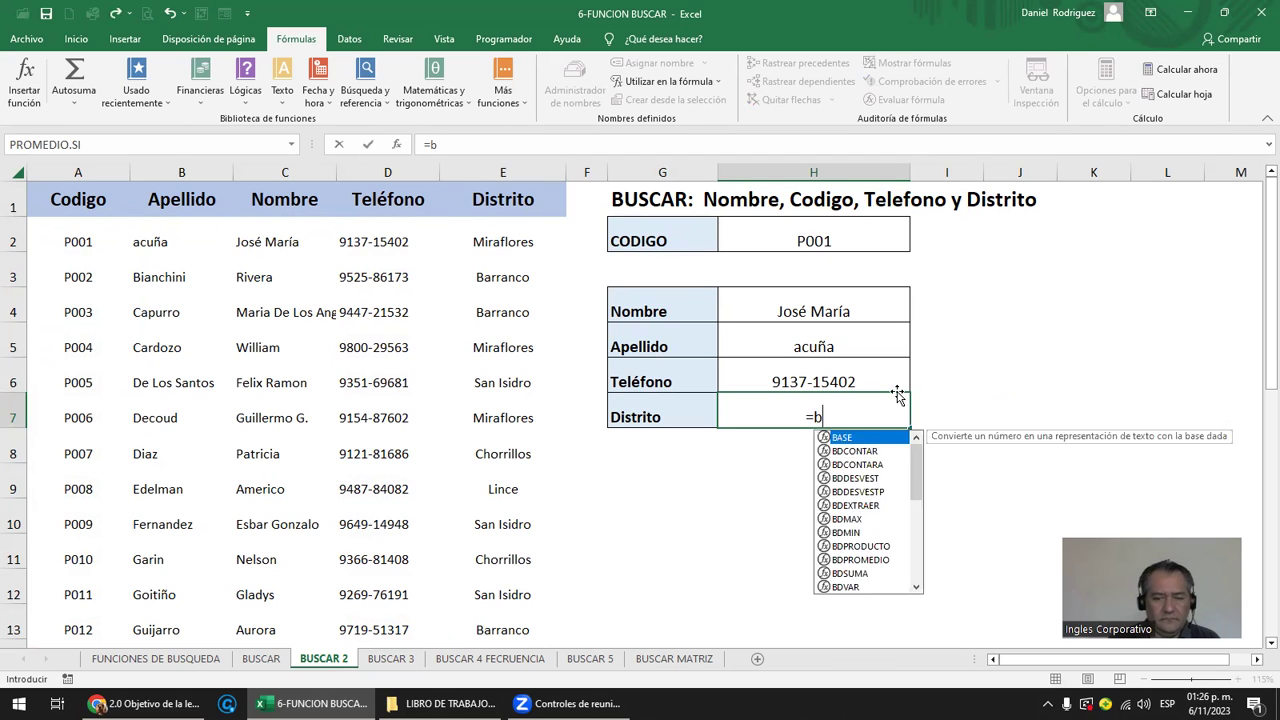
text(u)
key(Tab)
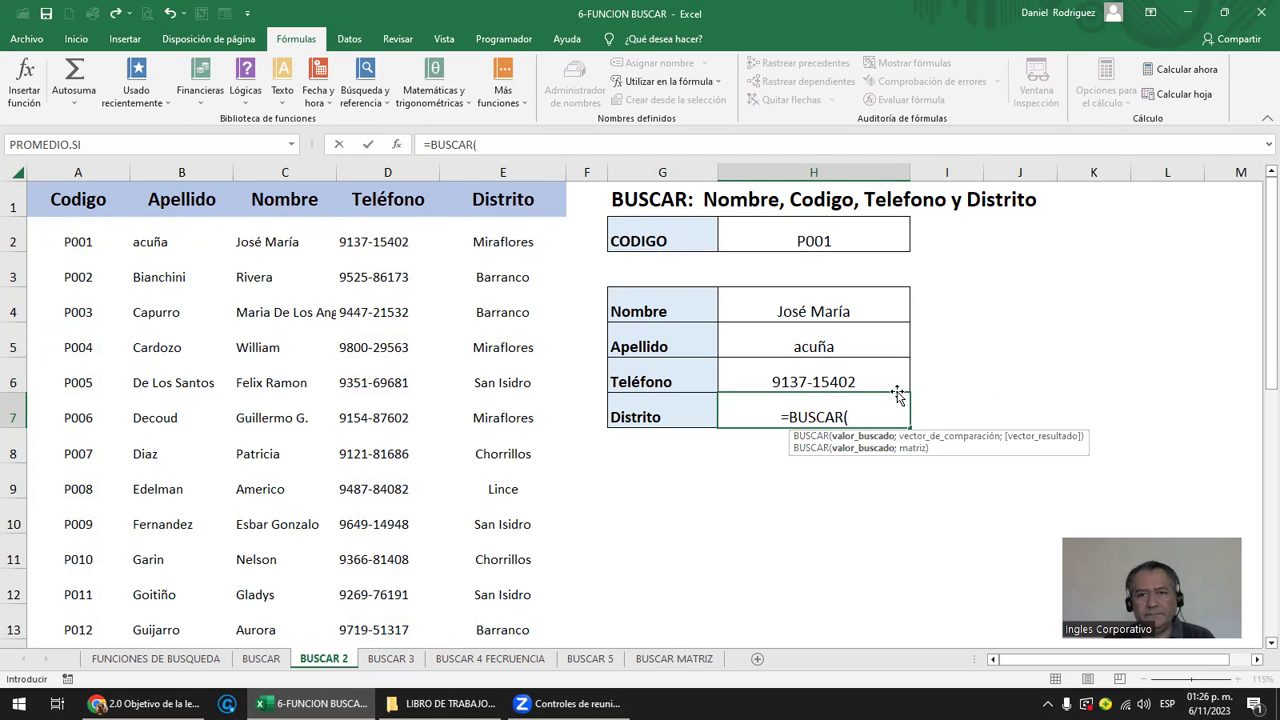
click(836, 241)
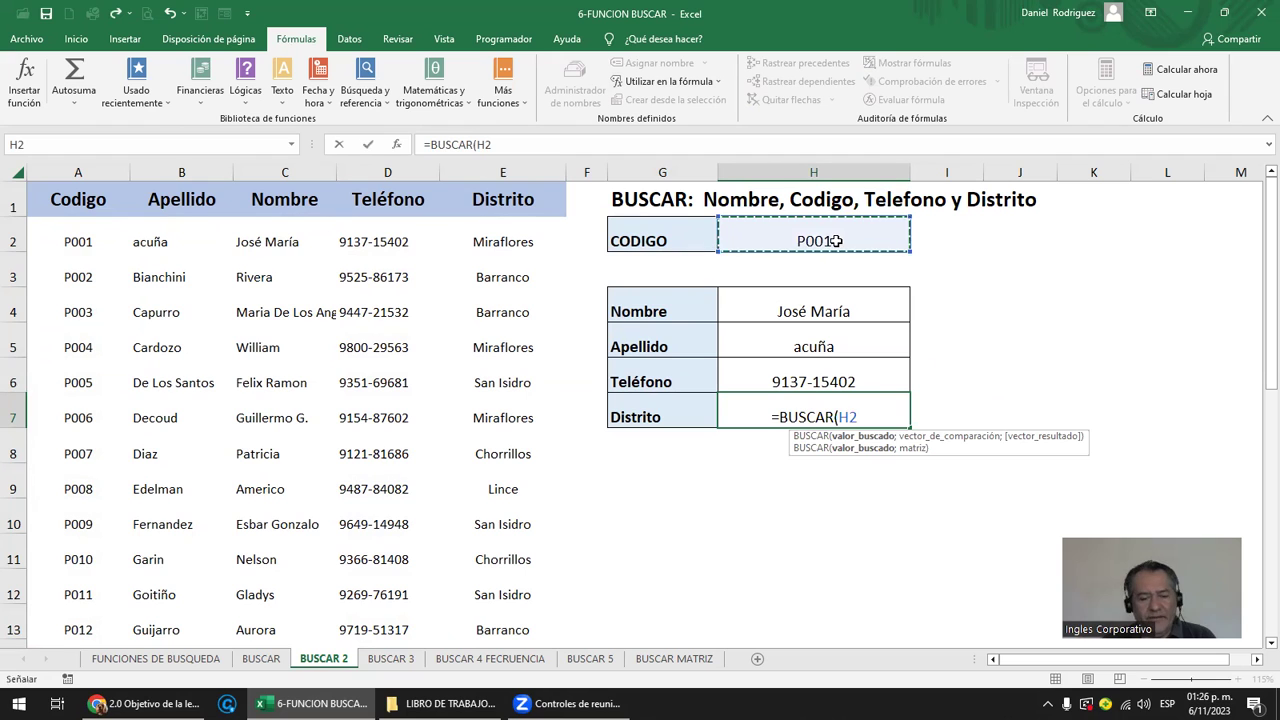
key(F4)
text($H$2;)
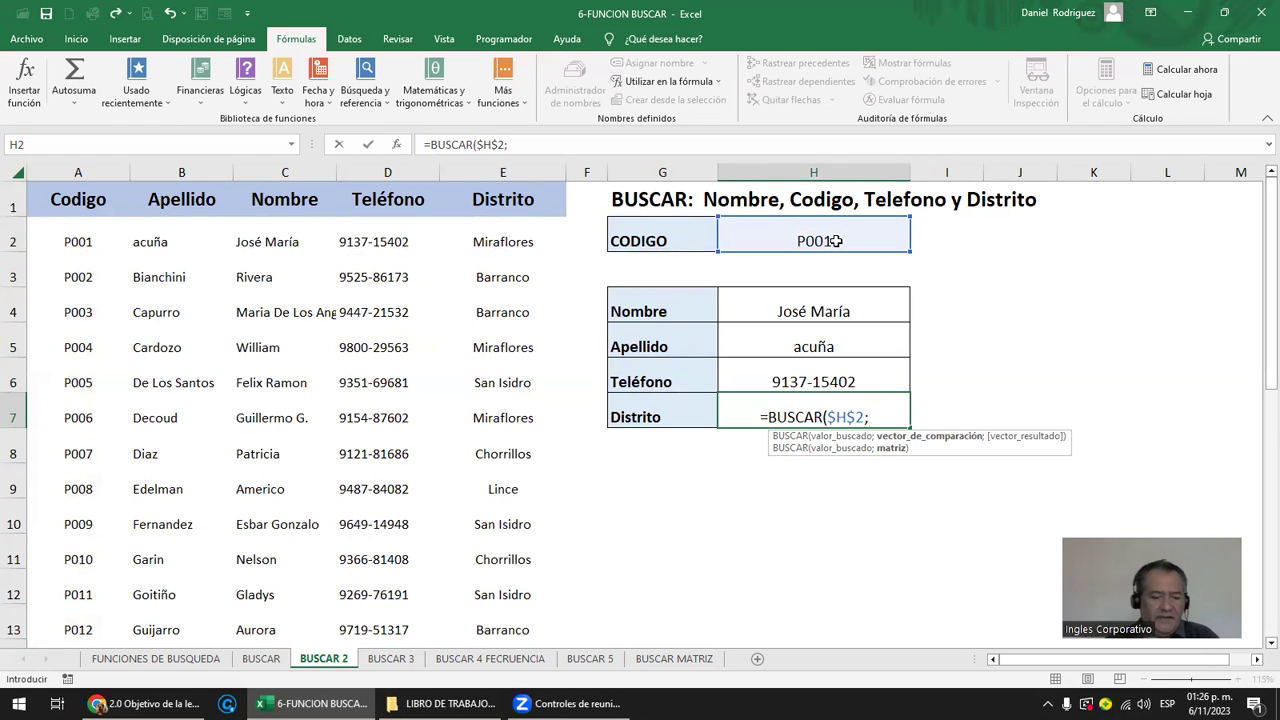
text(co)
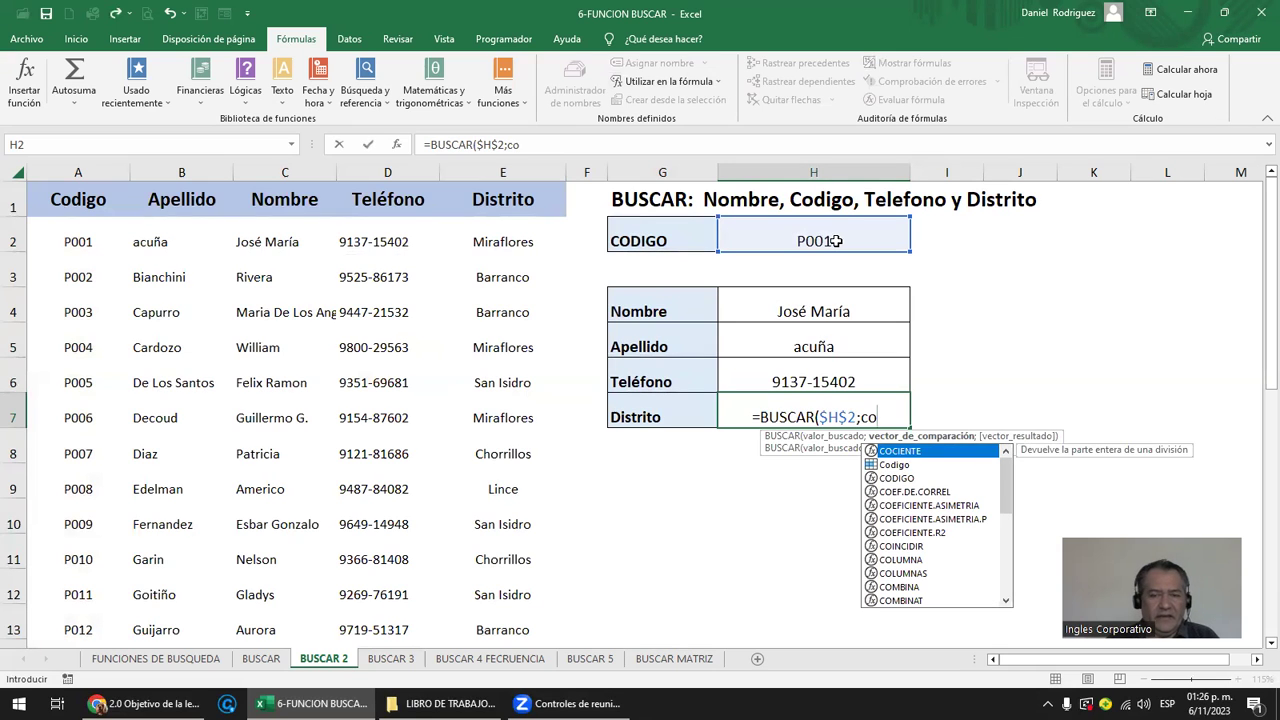
key(Down)
key(Tab)
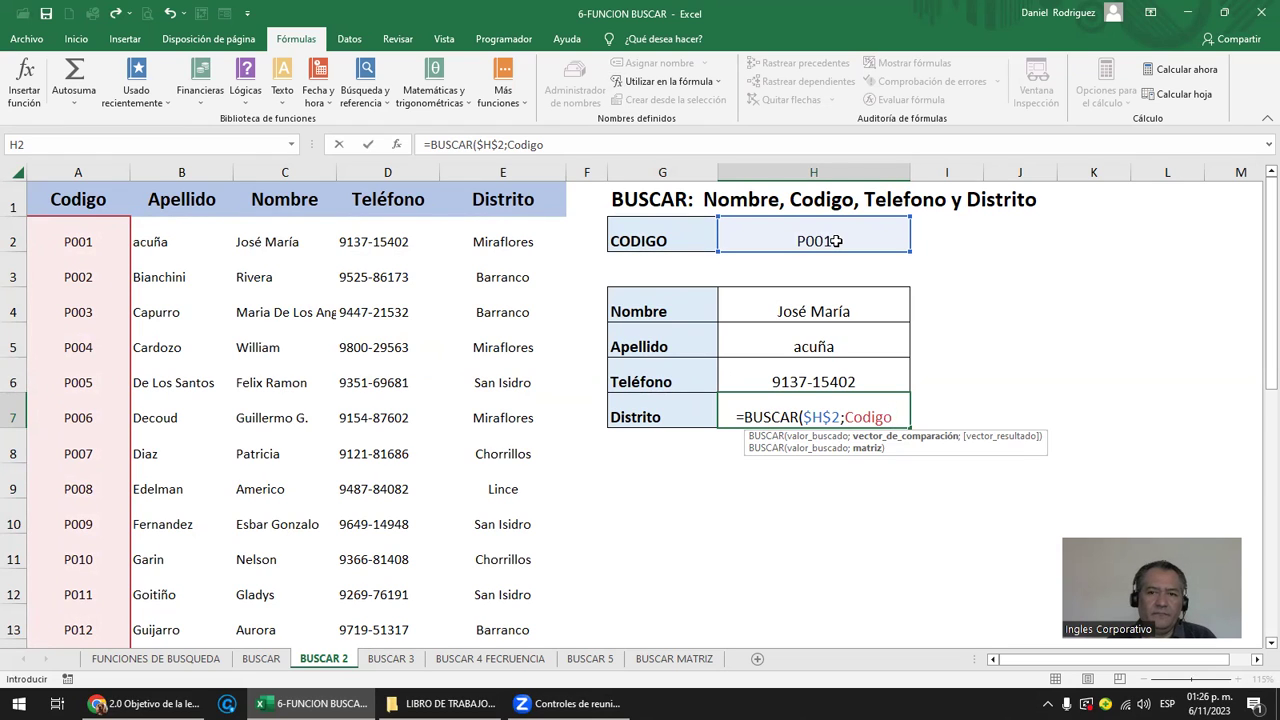
text(;)
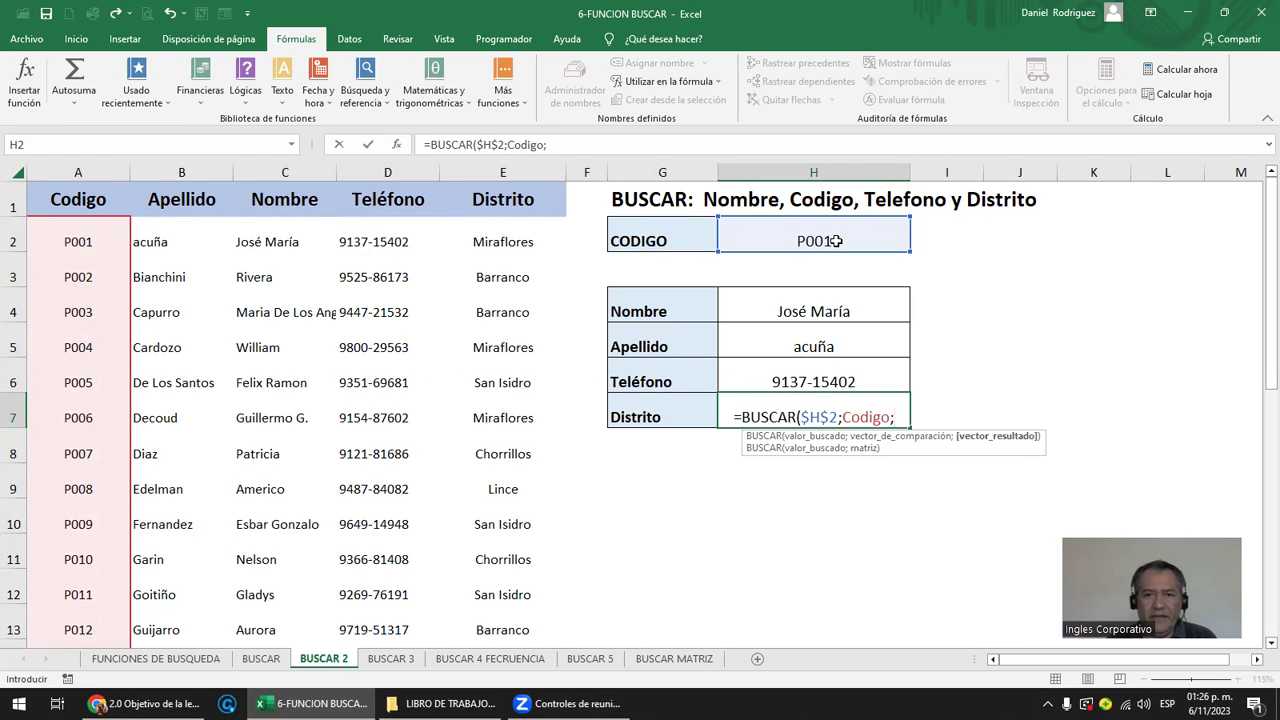
text(di)
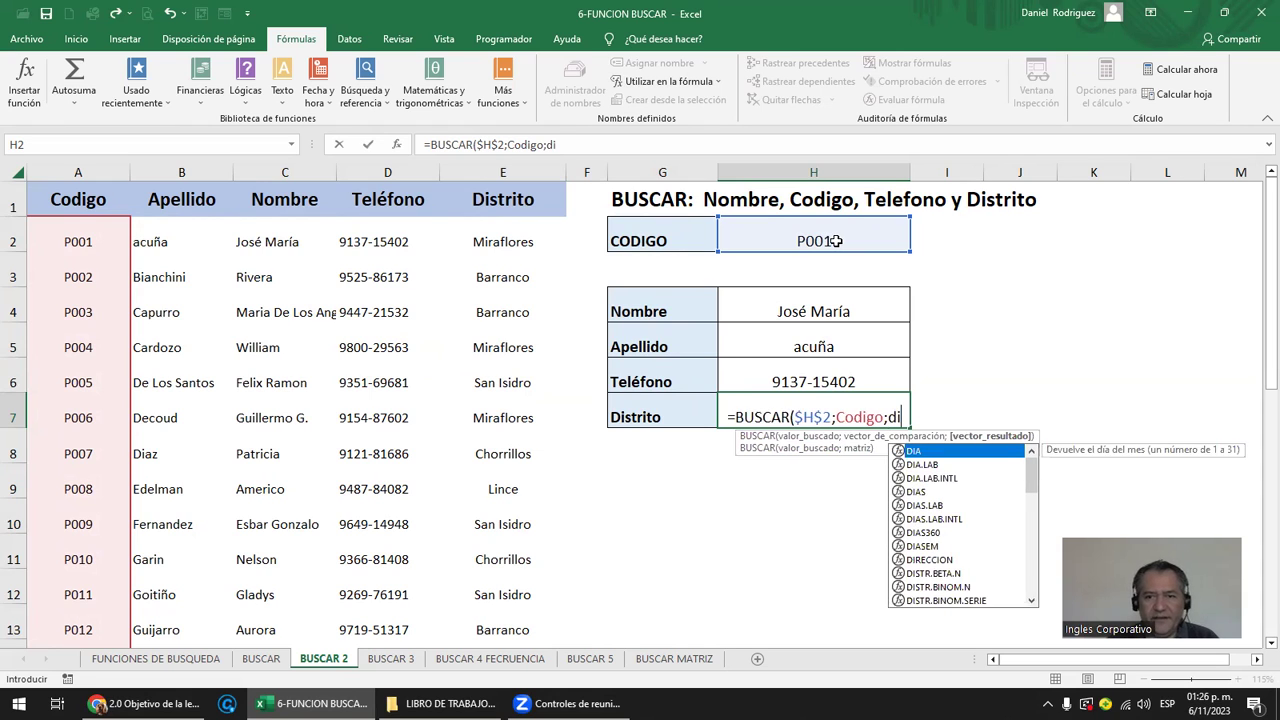
text(s)
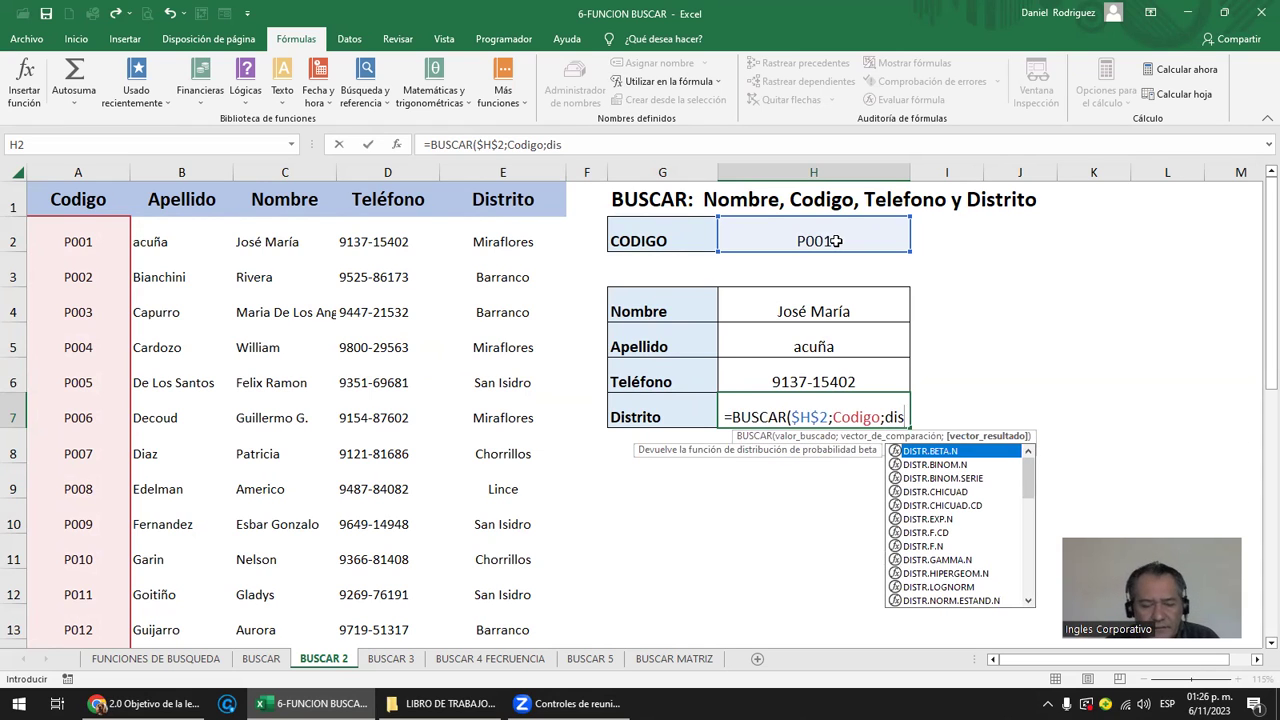
text(tri)
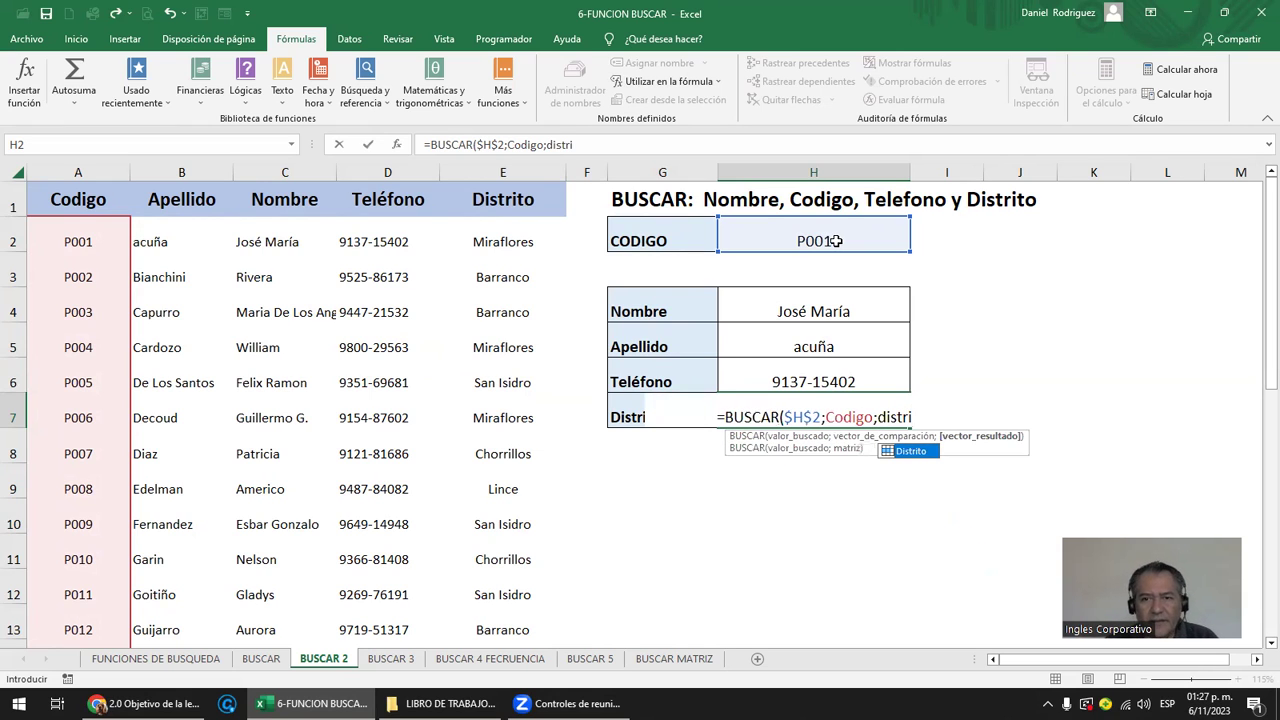
click(905, 458)
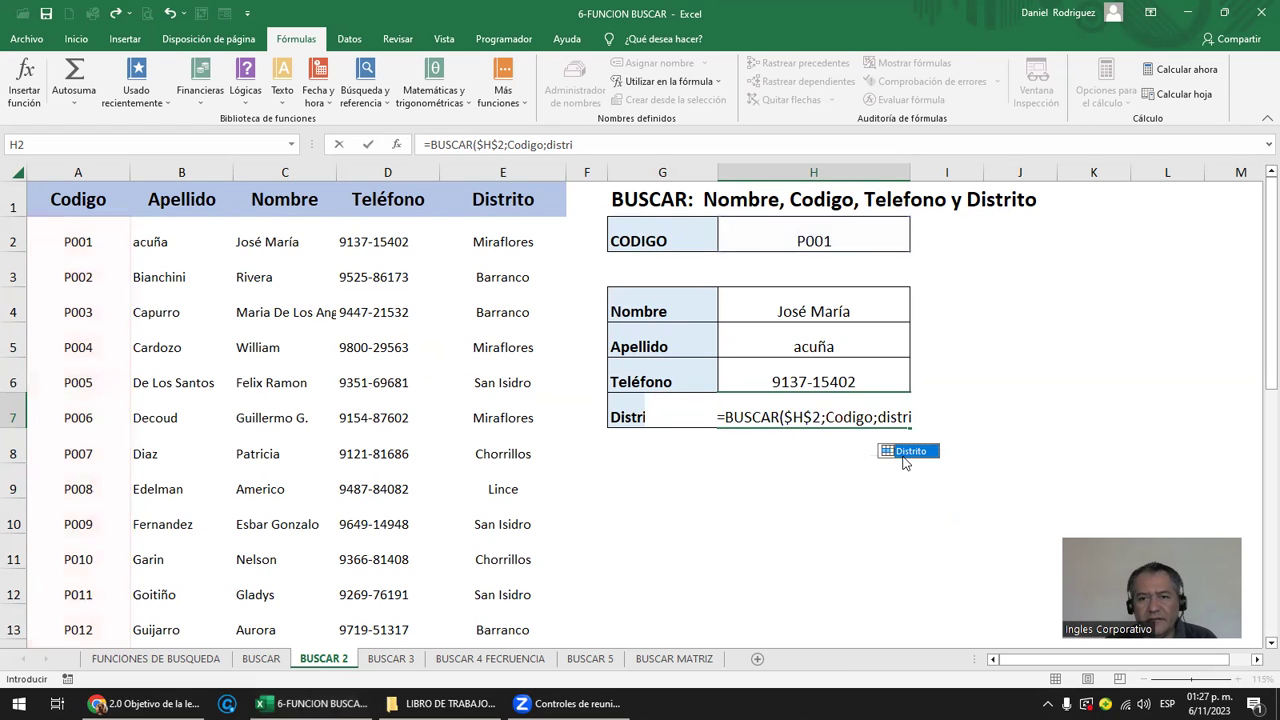
double_click(906, 455)
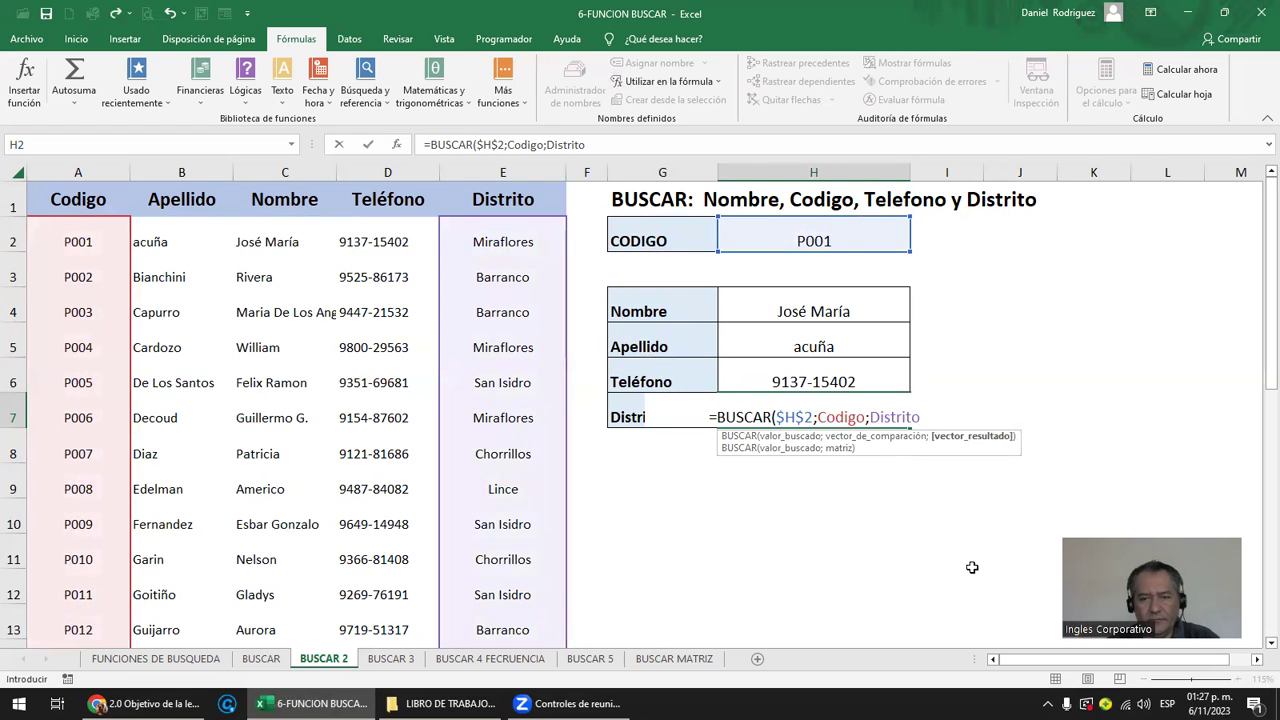
text())
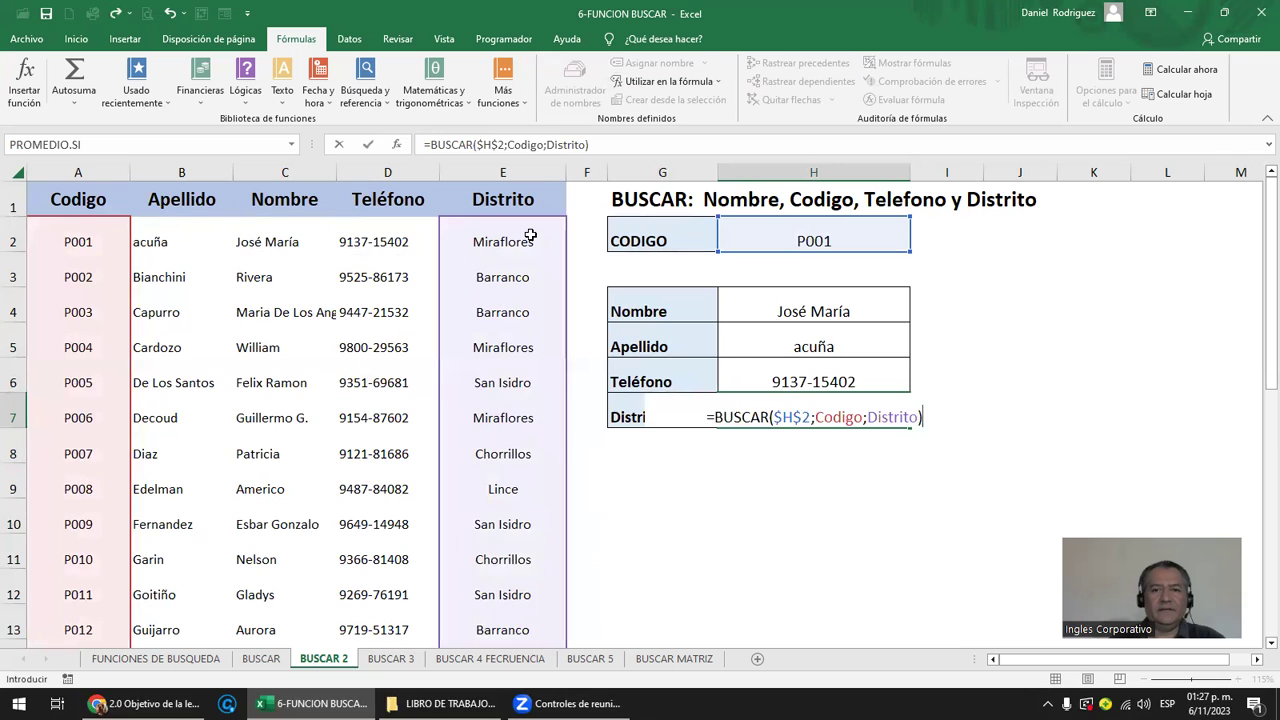
key(Return)
click(822, 245)
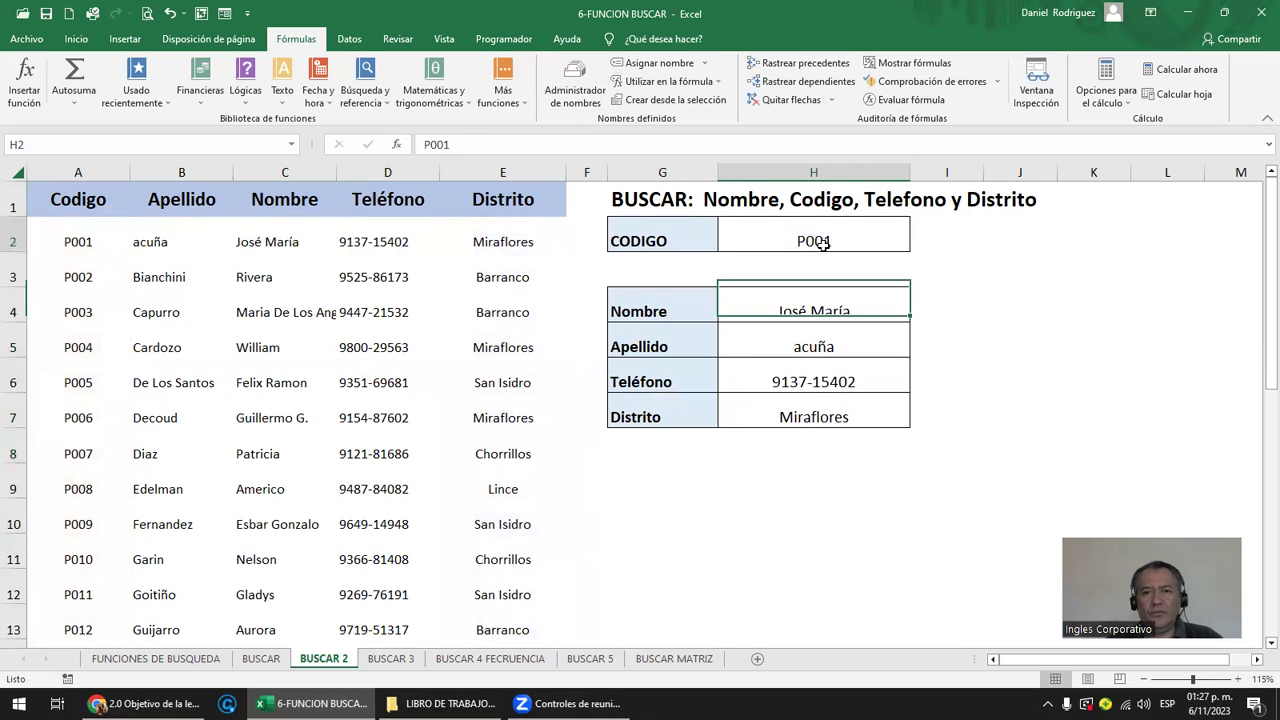
double_click(824, 243)
click(857, 308)
double_click(857, 308)
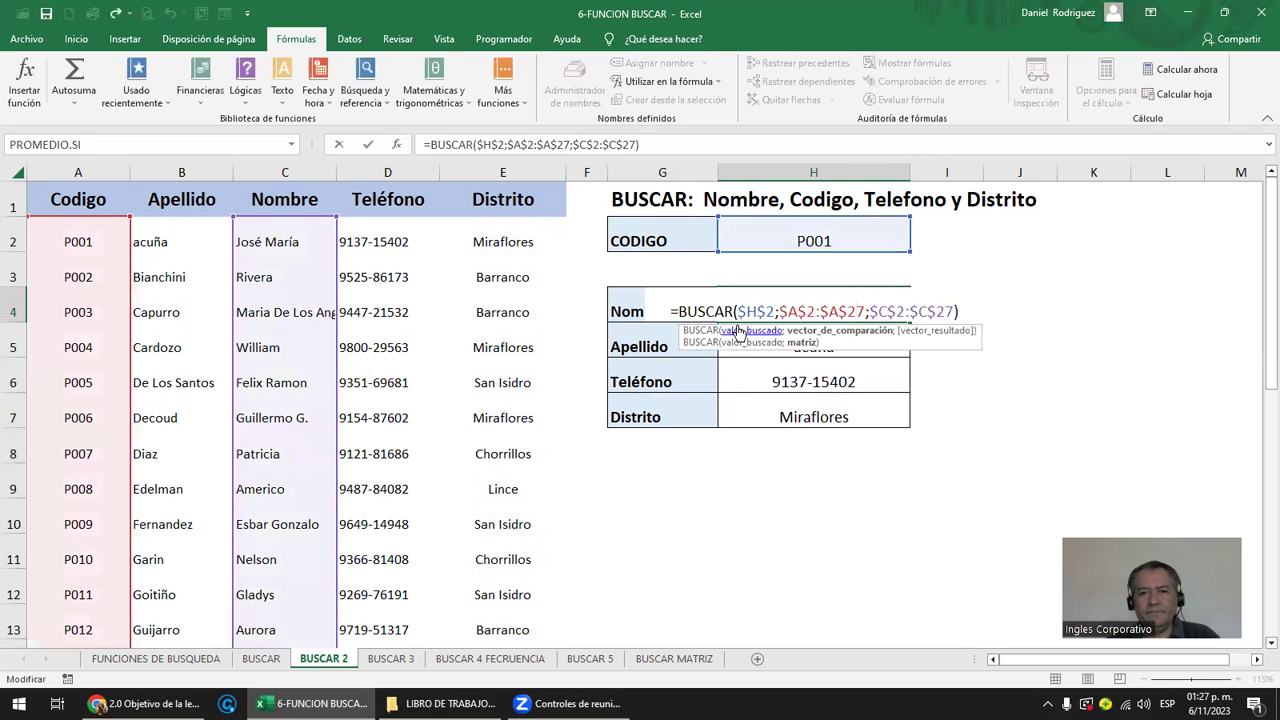
key(Escape)
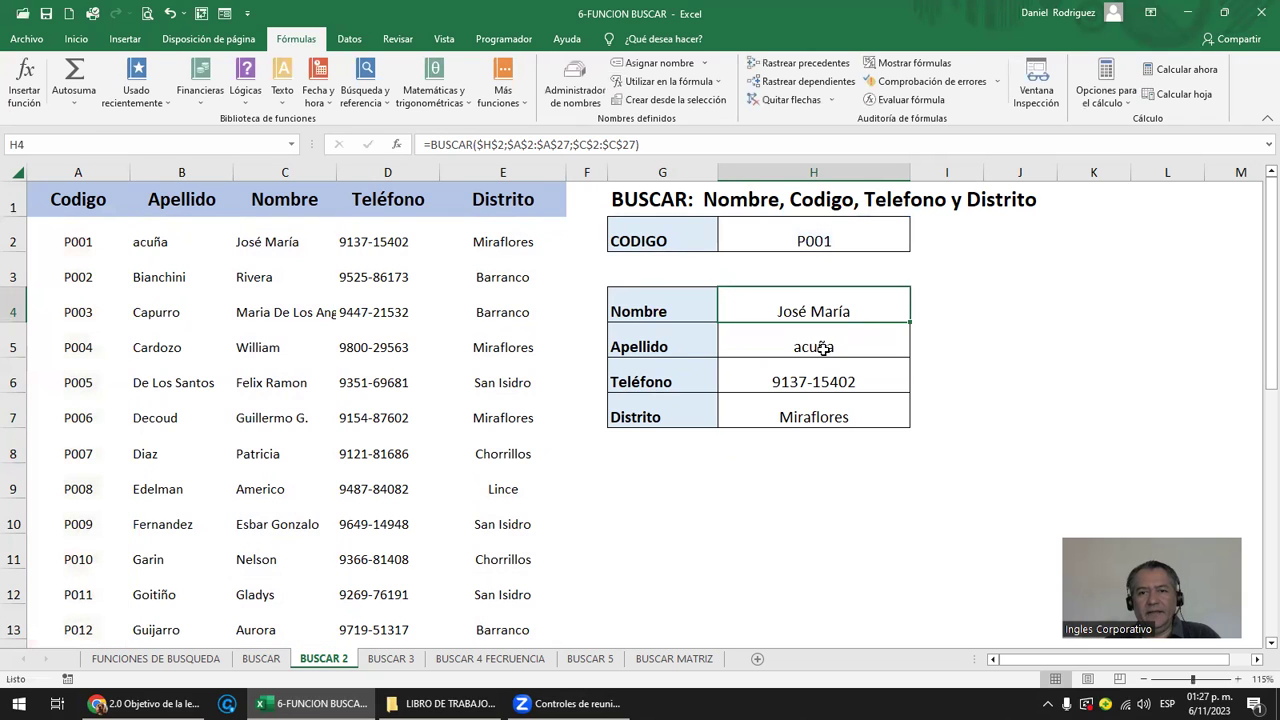
double_click(820, 381)
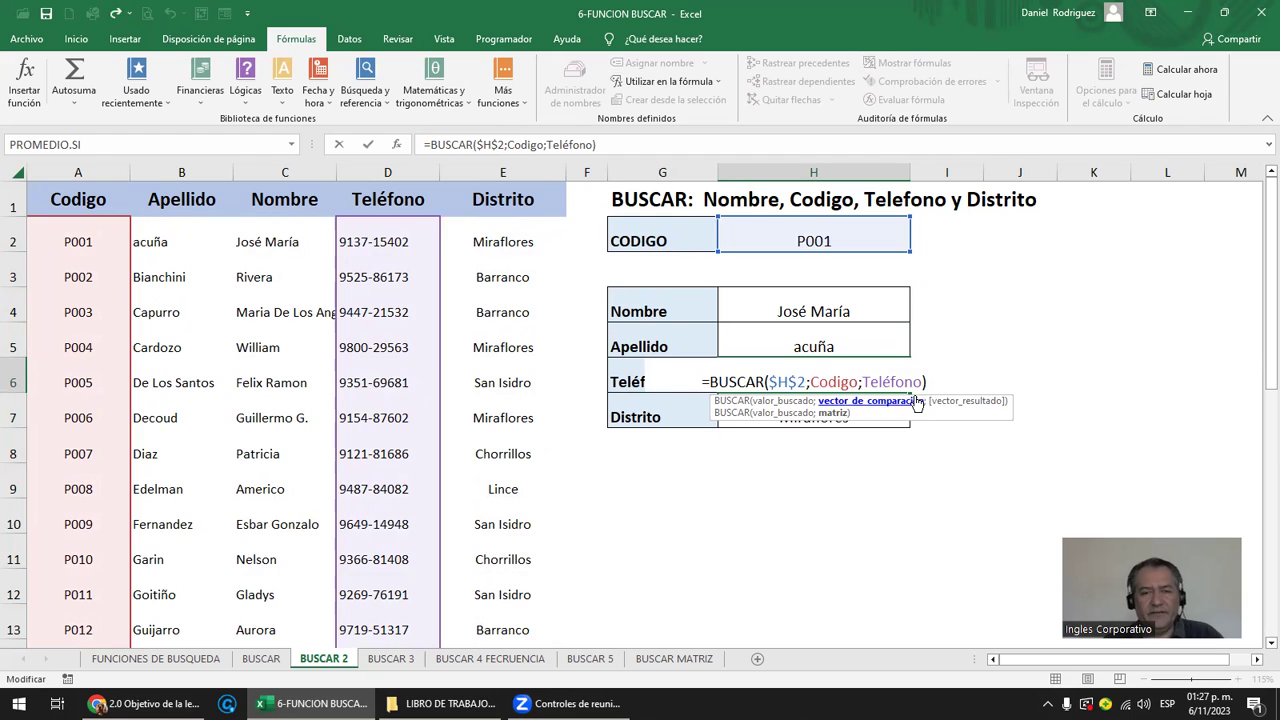
key(Escape)
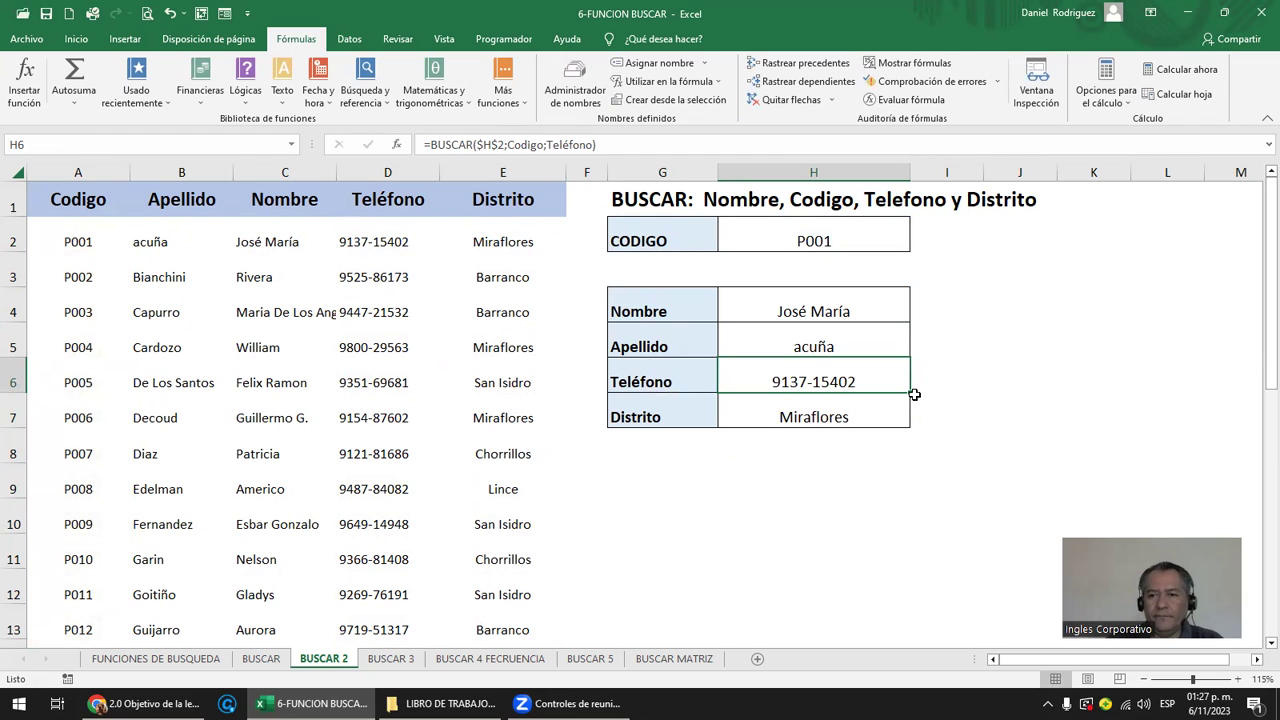
double_click(811, 410)
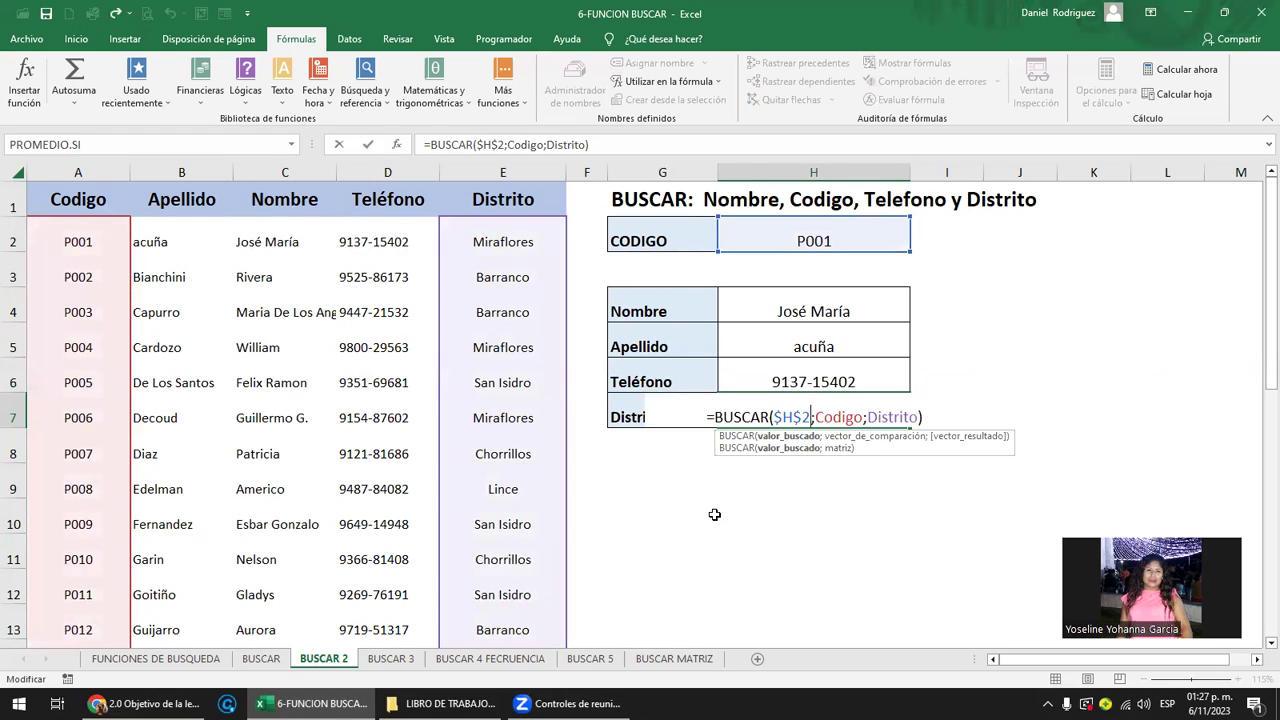
click(679, 493)
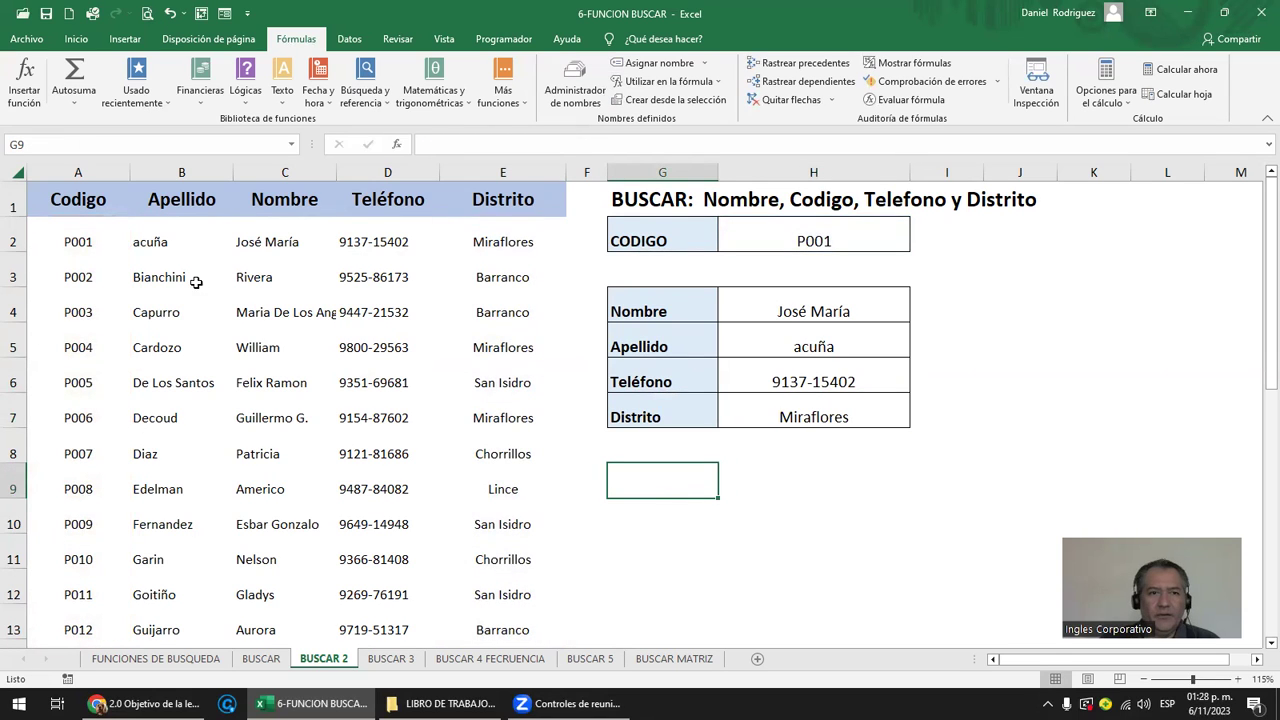
click(84, 241)
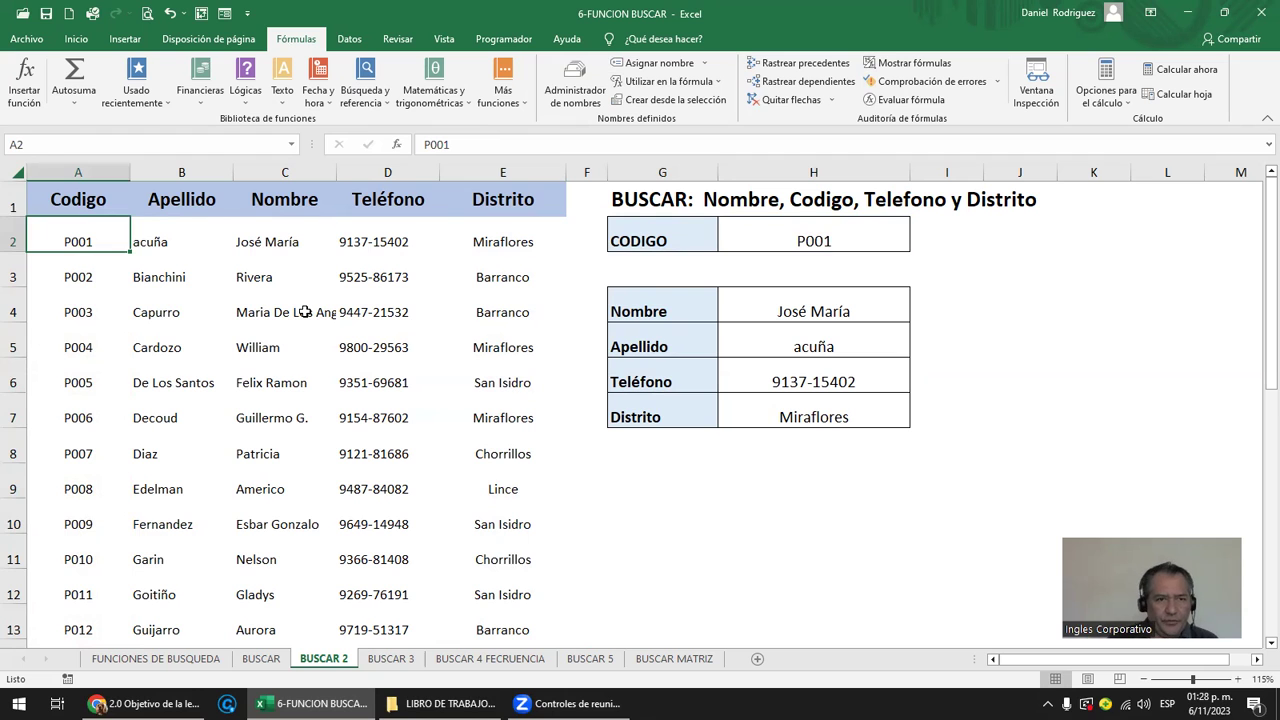
key(shift+Down)
key(shift+Down)
key(shift+Down)
key(shift+Down)
key(shift+Down)
key(shift+Down)
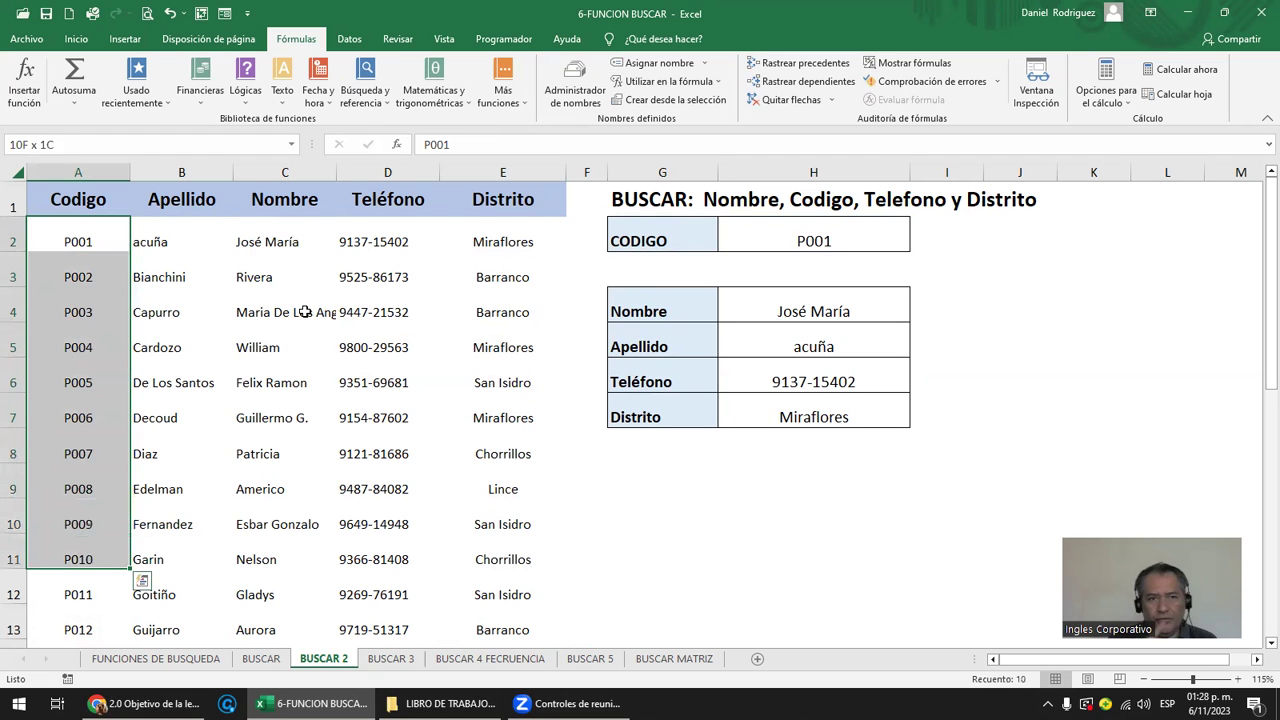
key(shift+Down)
key(shift+Down)
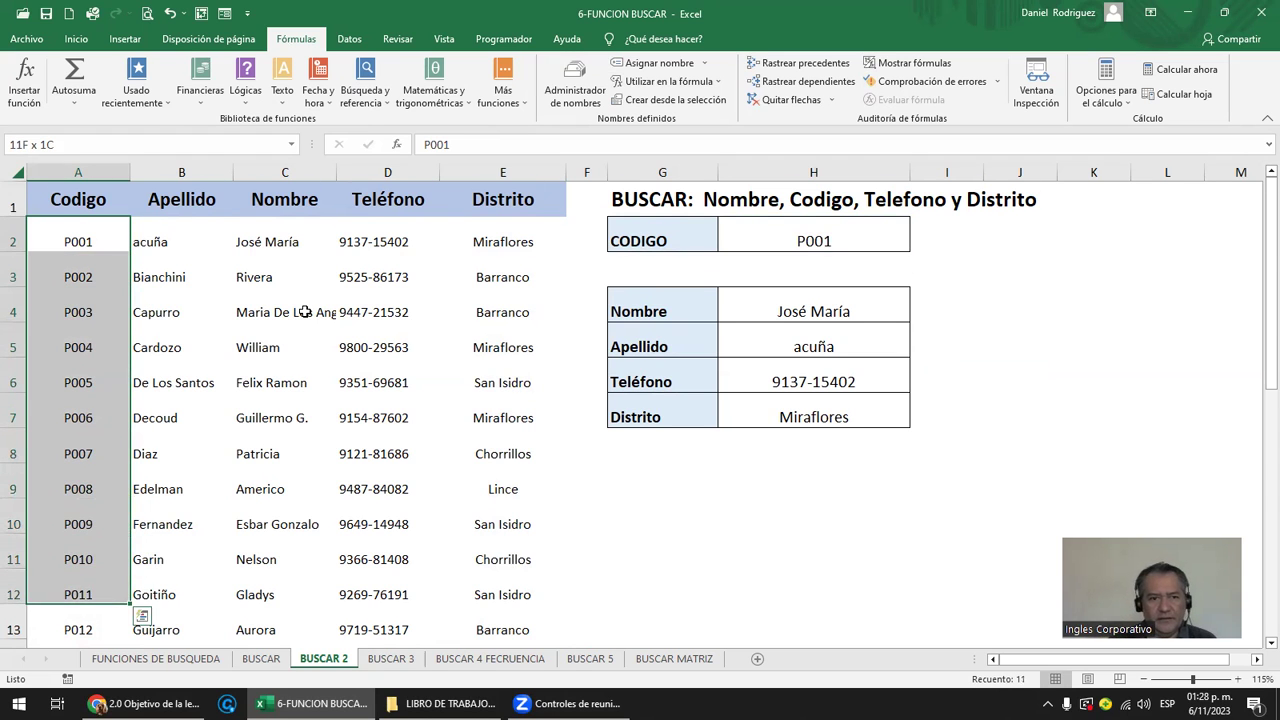
key(shift+Down)
key(shift+Down)
key(shift+Down)
key(shift+Down)
key(shift+Down)
key(shift+Down)
key(shift+Up)
key(shift+Up)
key(shift+Up)
key(shift+Up)
key(shift+Up)
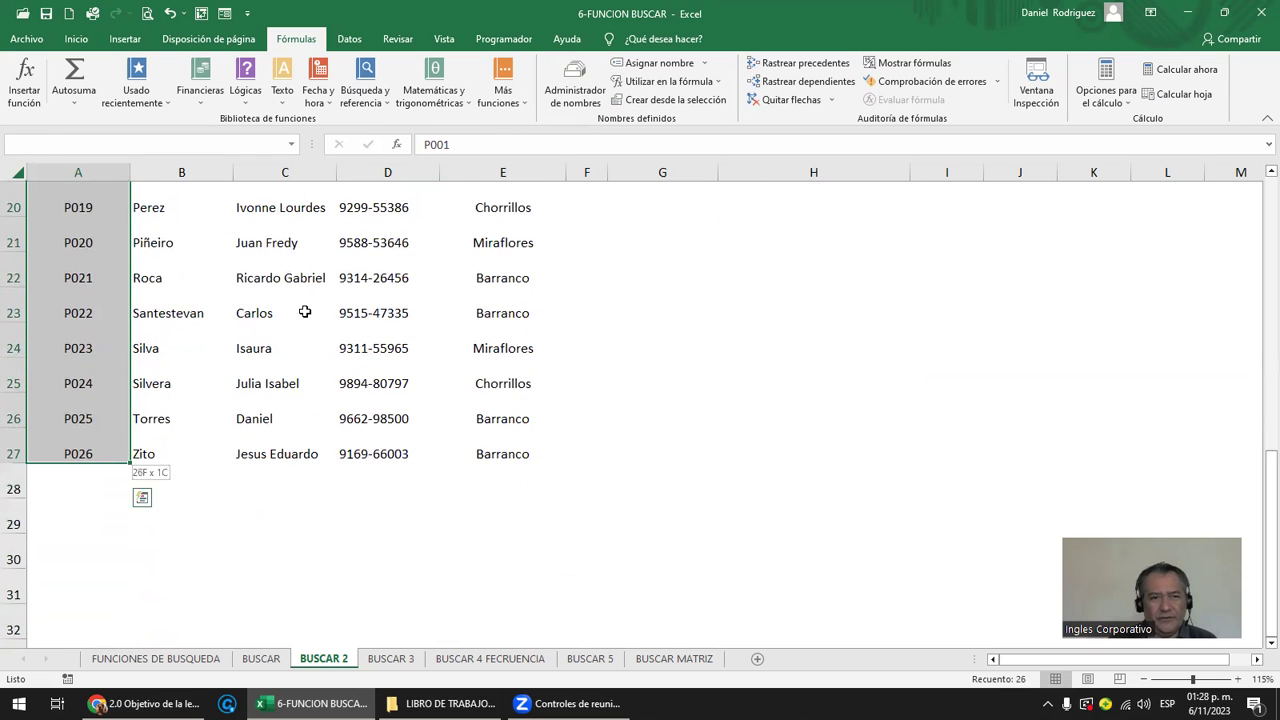
scroll(263, 410, up, 5)
scroll(263, 410, up, 2)
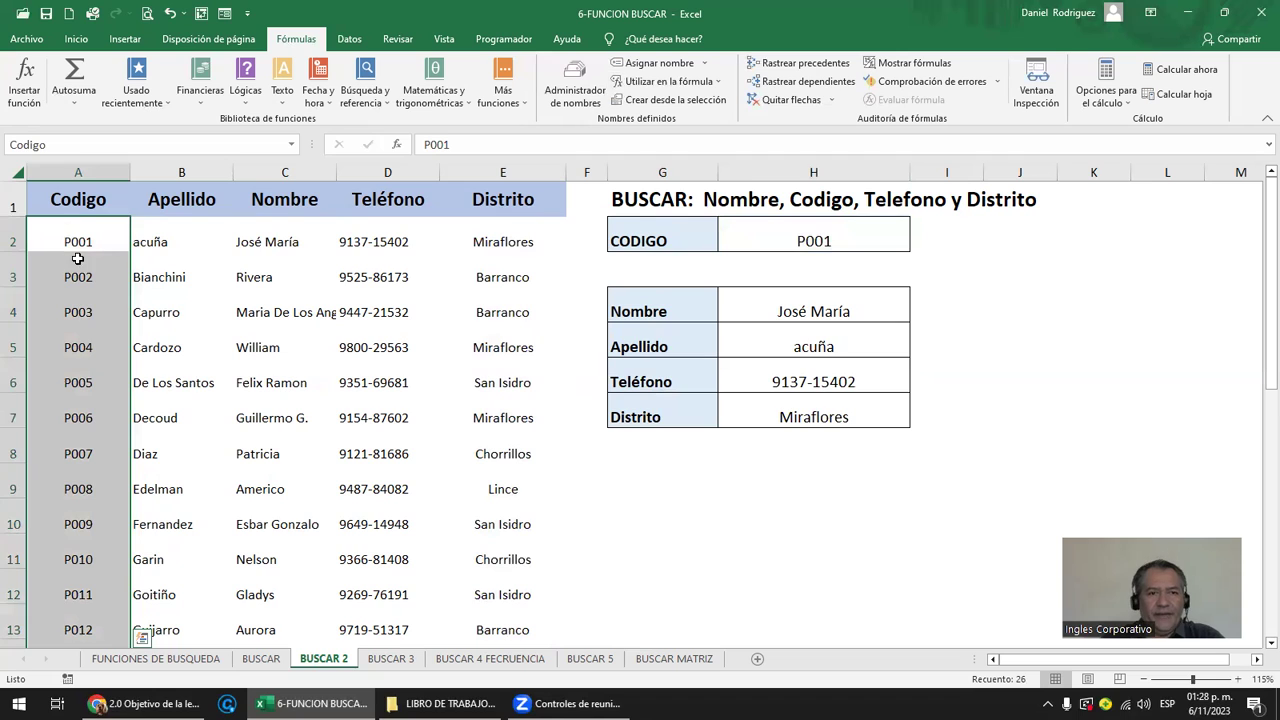
click(50, 144)
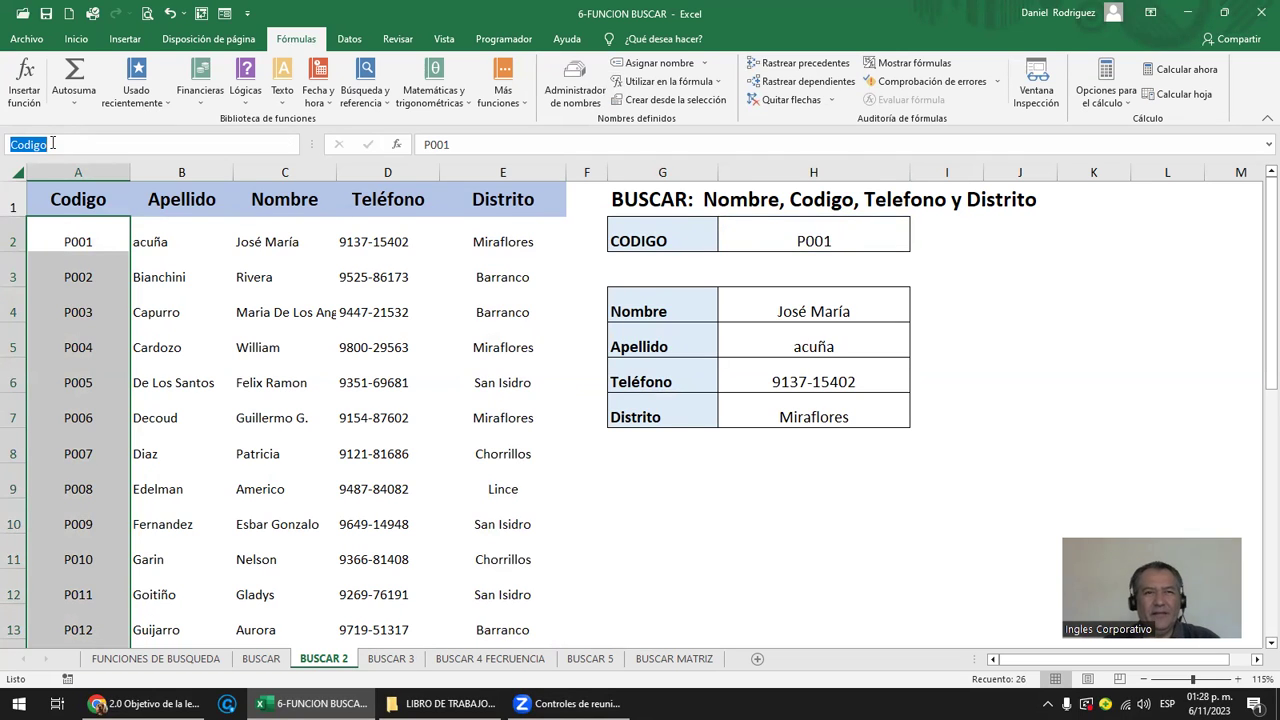
click(340, 196)
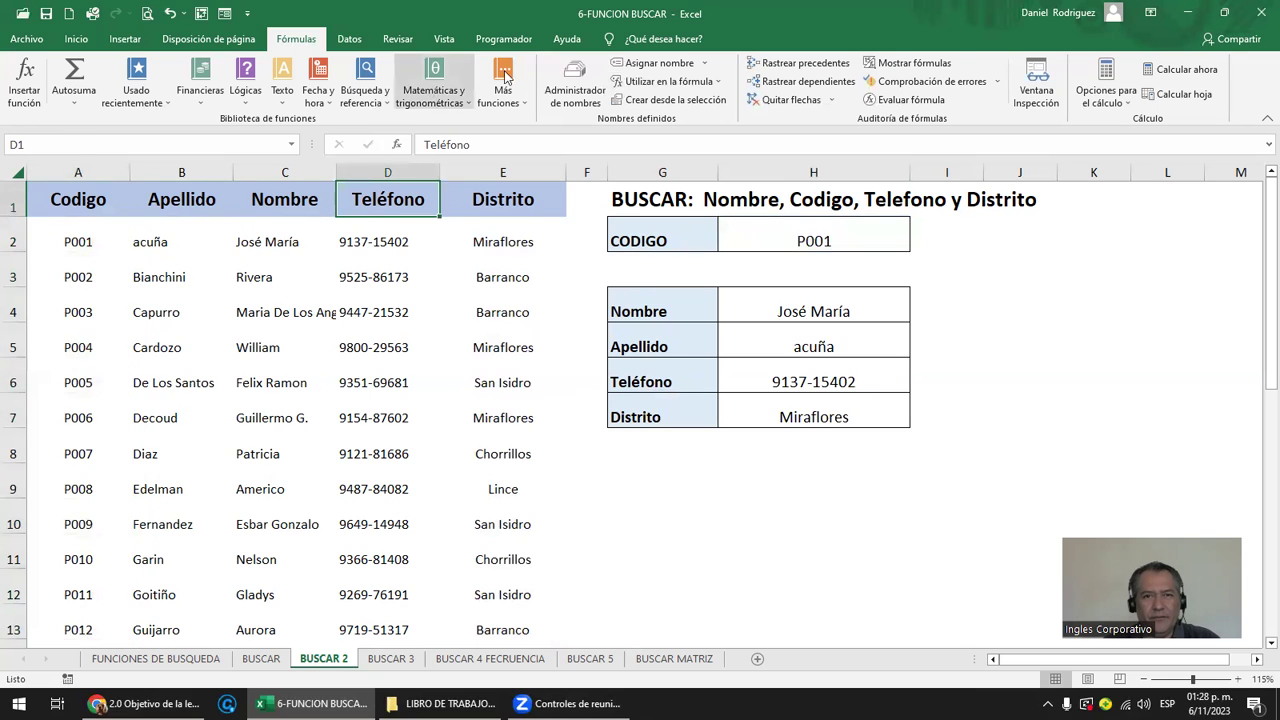
Delete all defined names in the Name Manager, leaving the lookups showing #¿NOMBRE?
click(576, 88)
drag(852, 404, 752, 236)
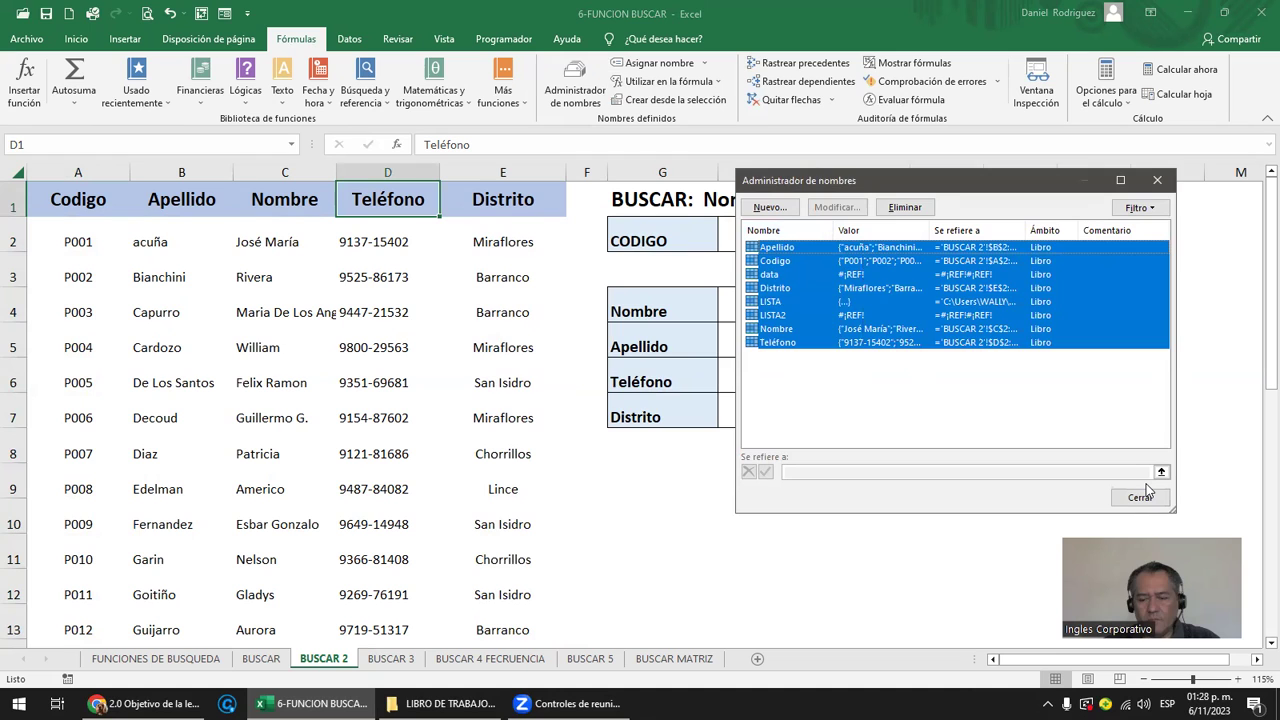
key(Delete)
key(Return)
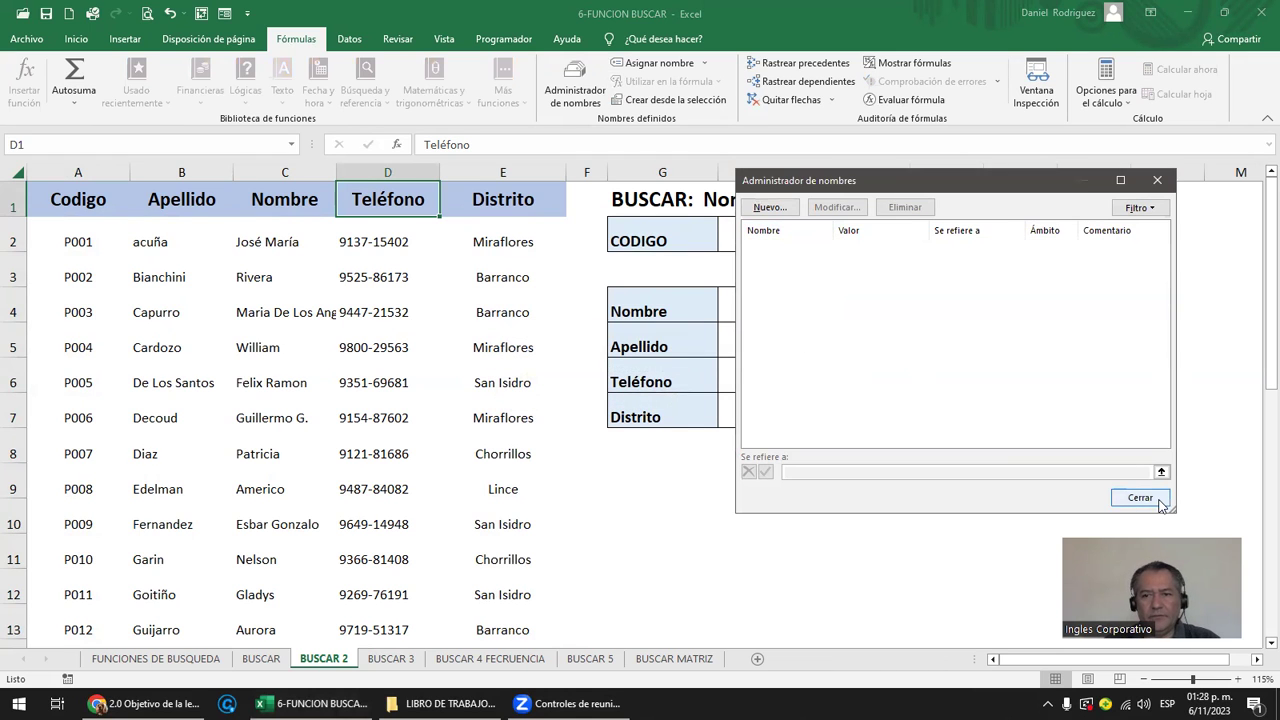
click(1140, 498)
click(382, 252)
key(Down)
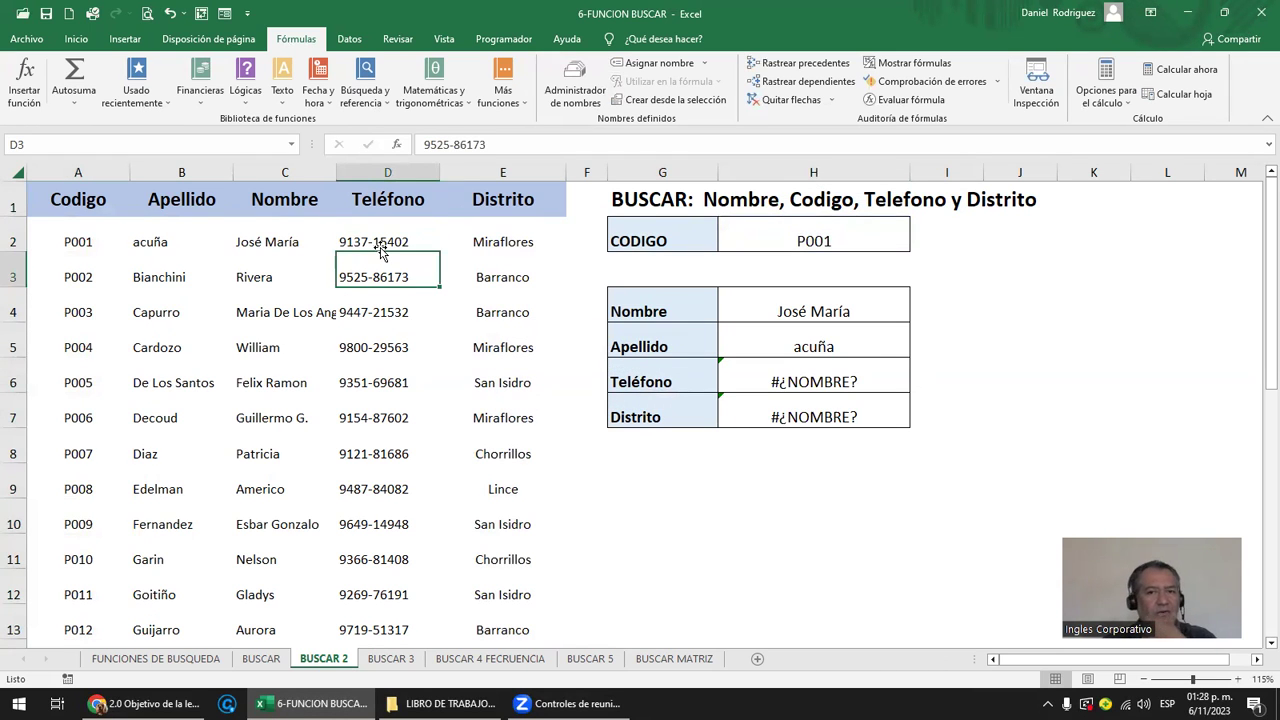
click(82, 238)
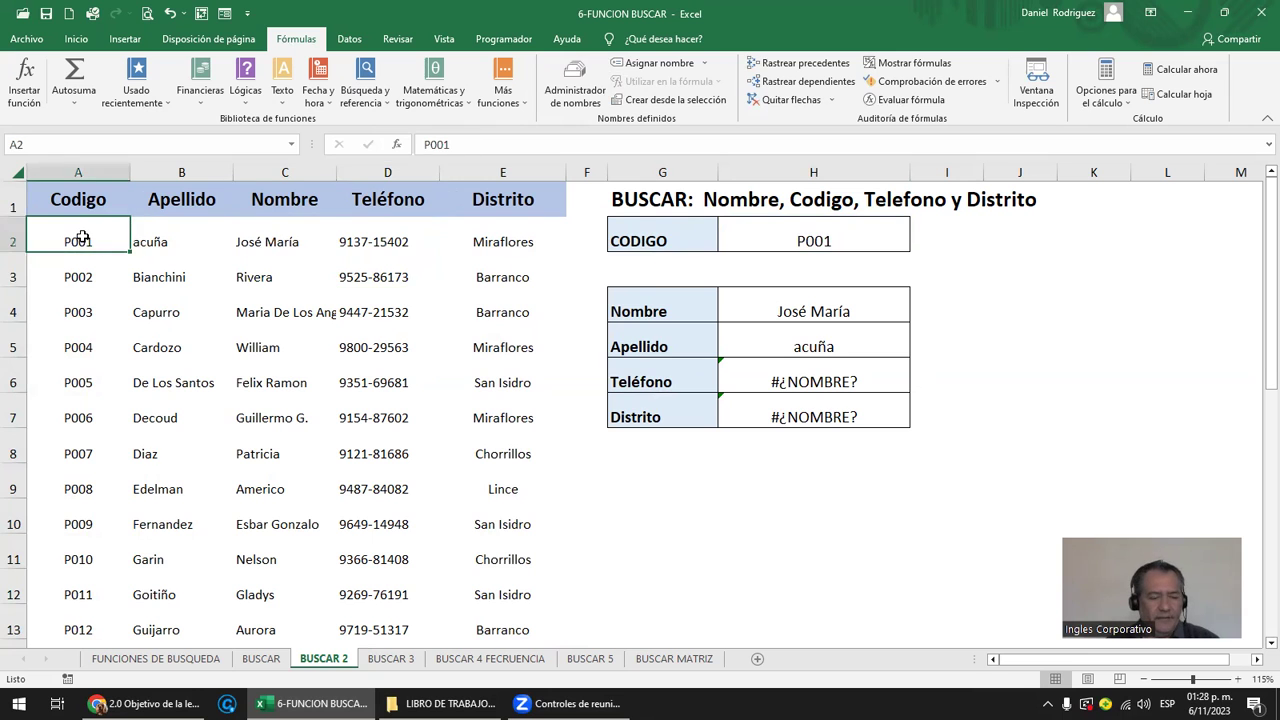
Name the codes range A2:A27 CODIGO via the Name Box.
drag(82, 238, 90, 598)
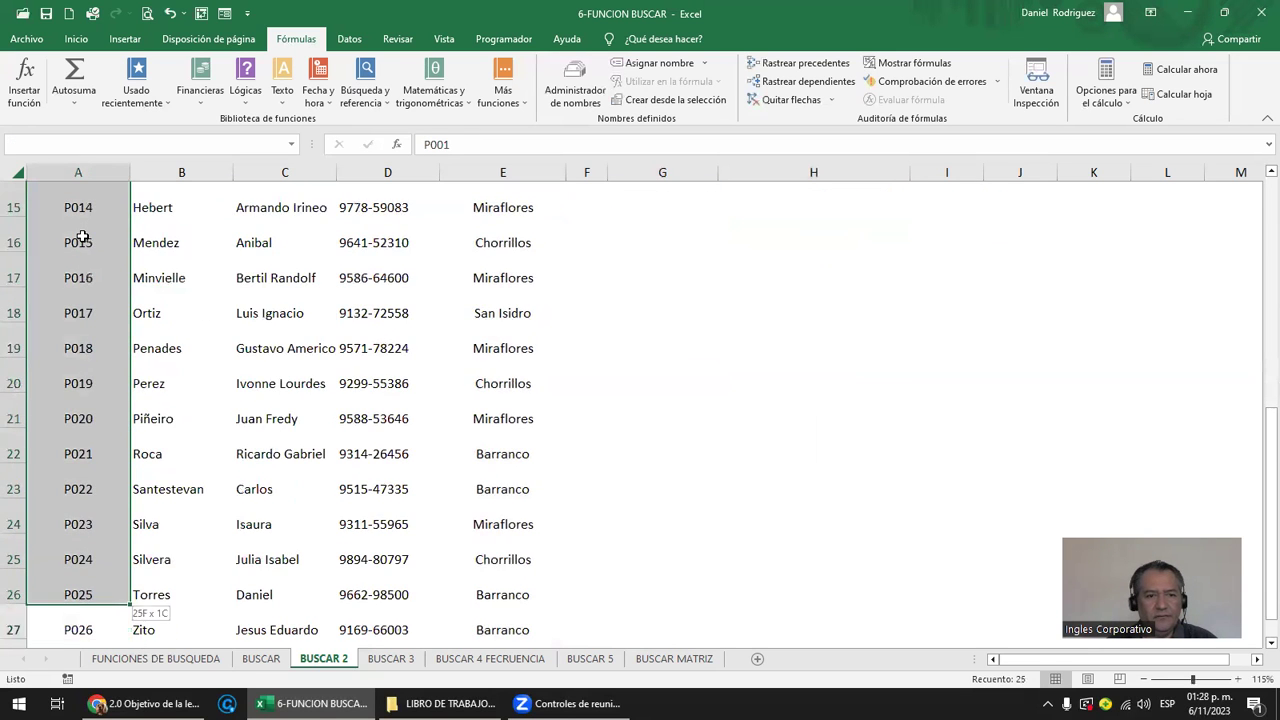
drag(80, 598, 80, 492)
key(shift+Down)
scroll(106, 245, up, 3)
scroll(110, 235, up, 3)
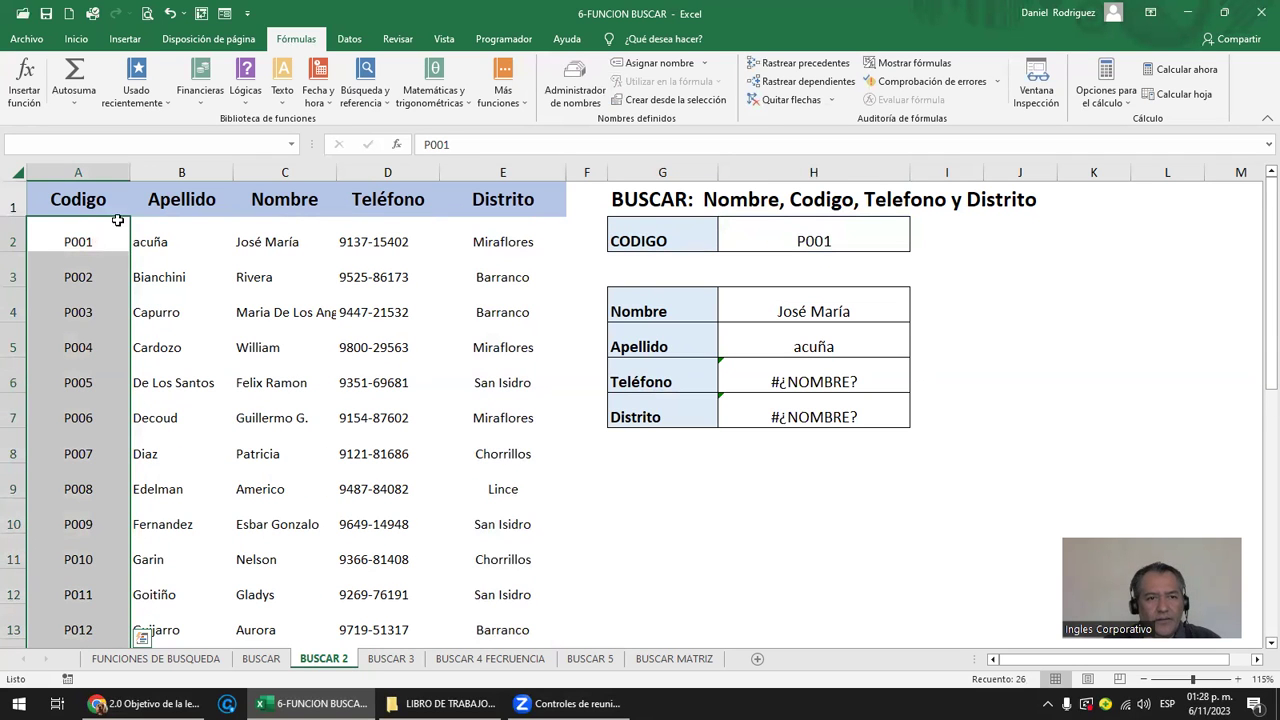
click(30, 147)
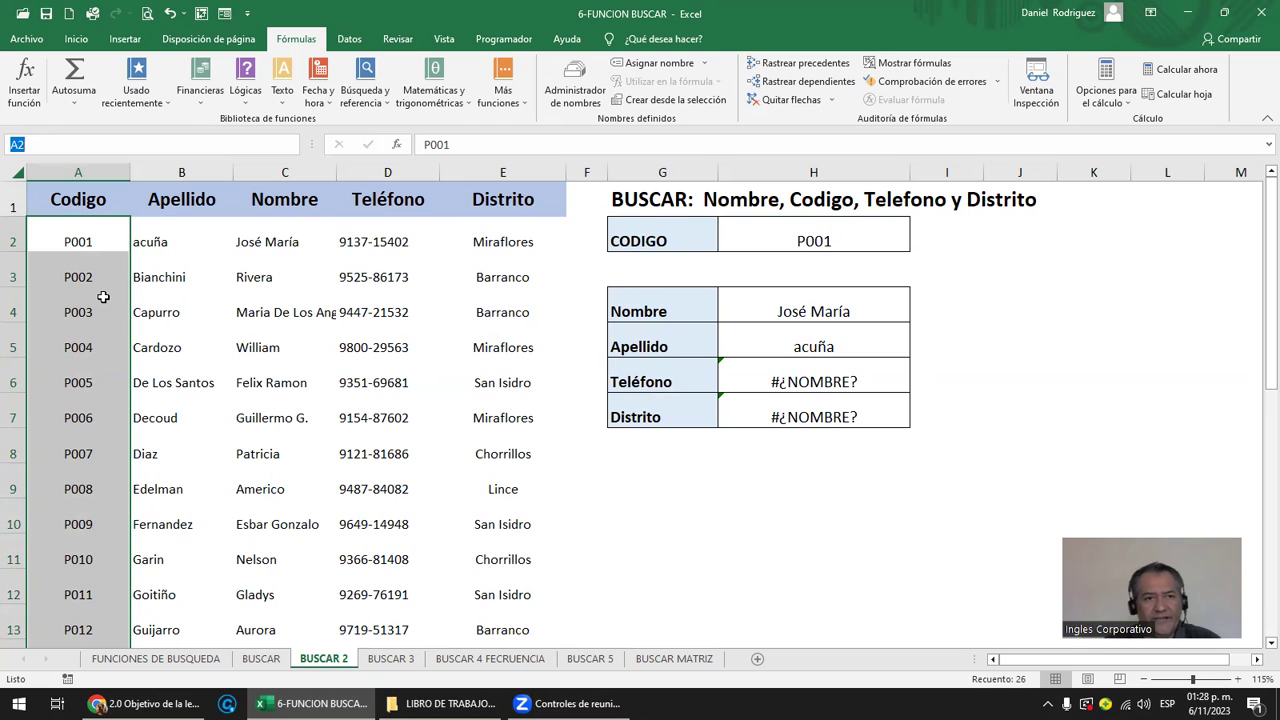
text(CODIGO)
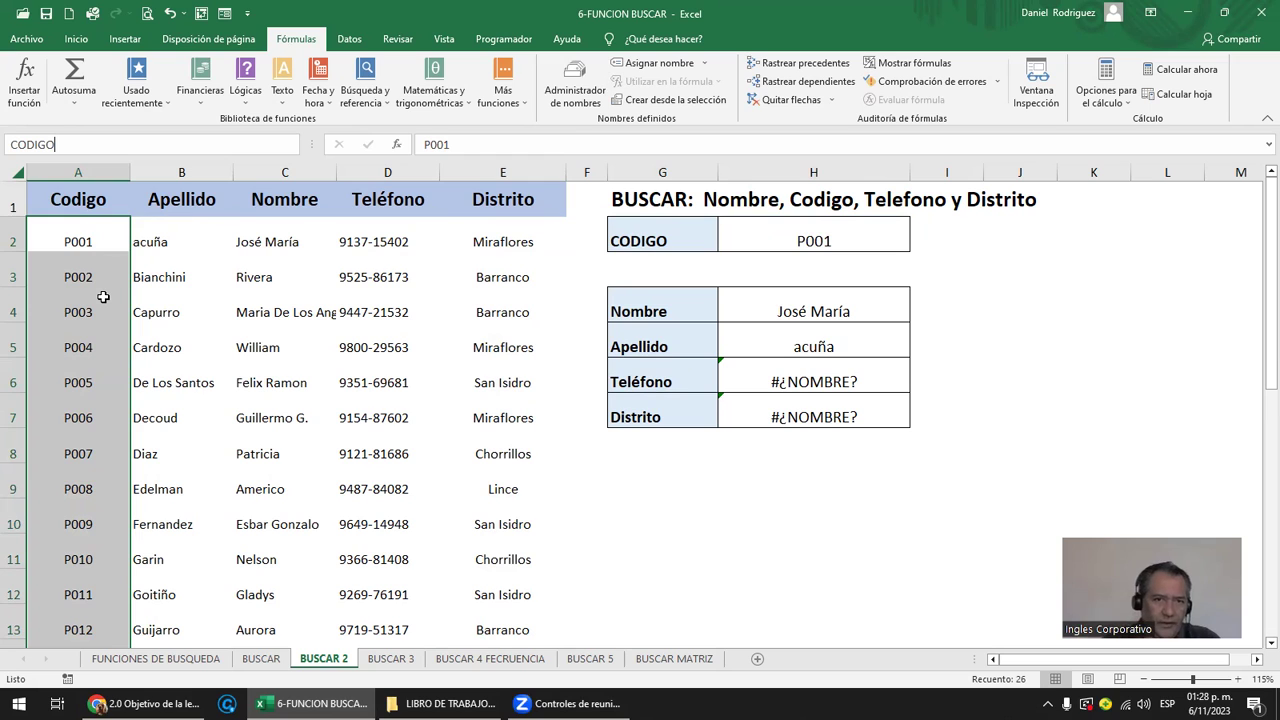
key(Return)
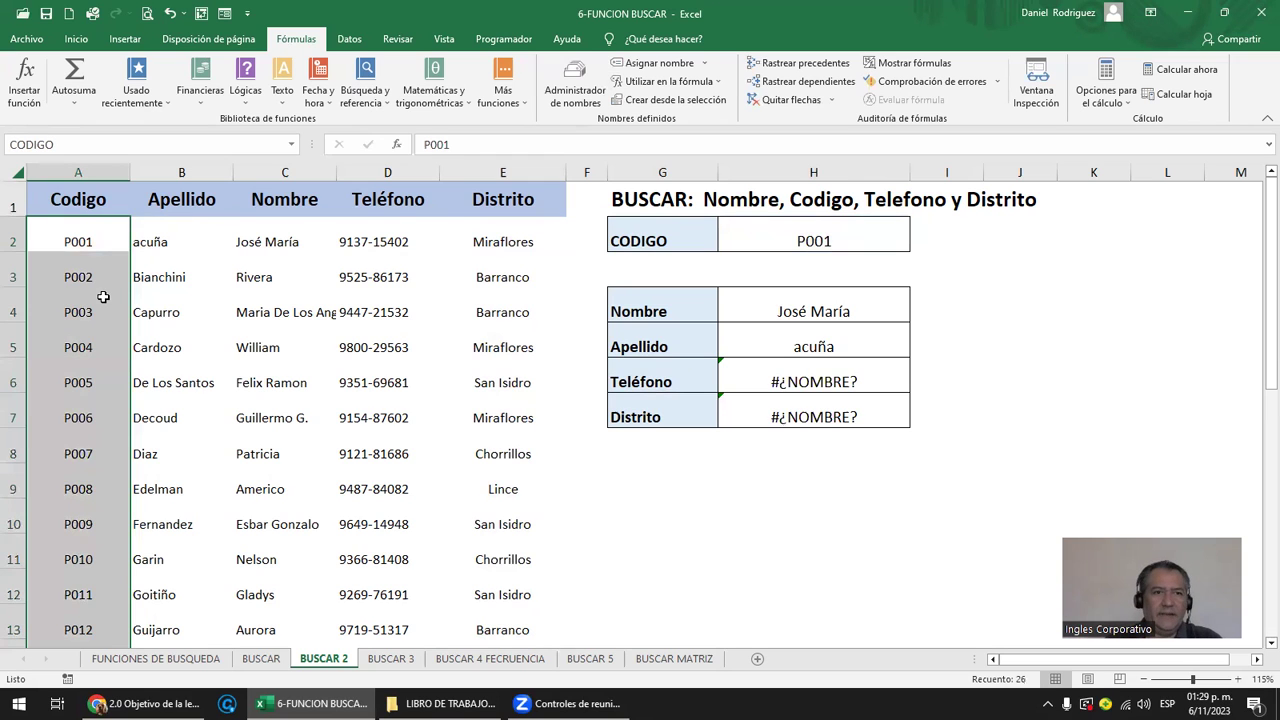
Verify the CODIGO range by jumping to it from the Name Box list.
click(165, 237)
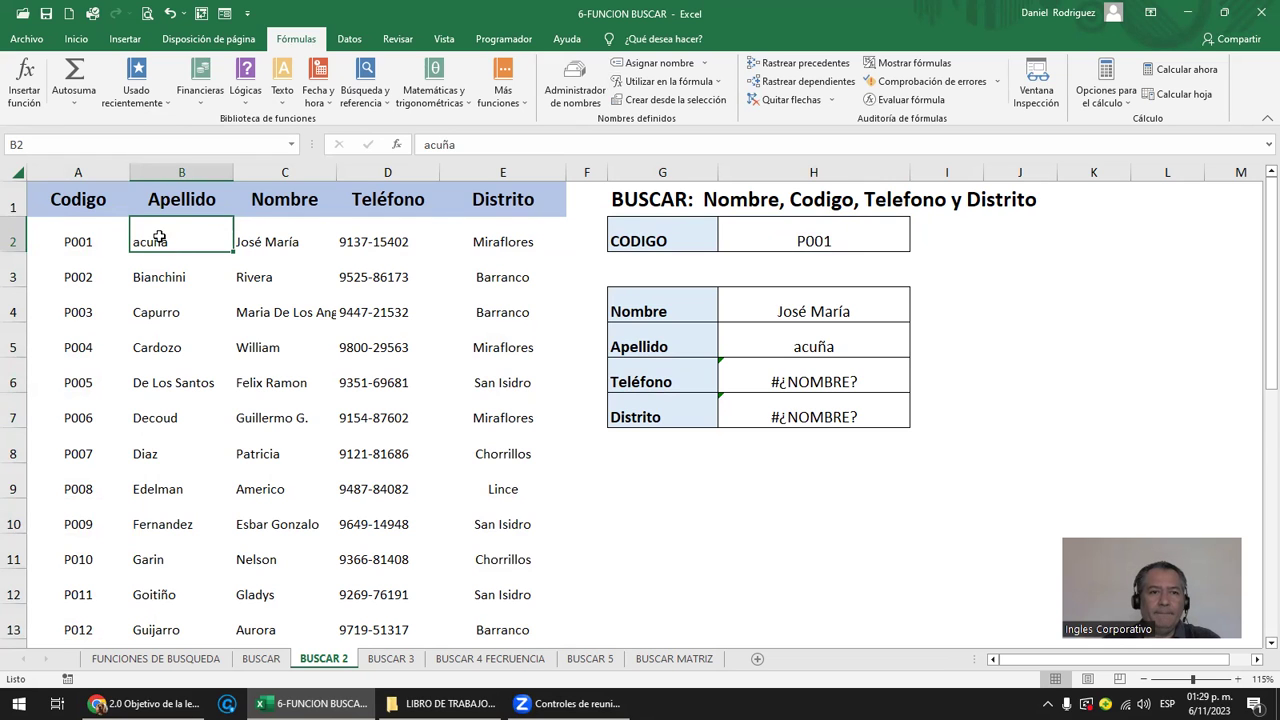
click(292, 146)
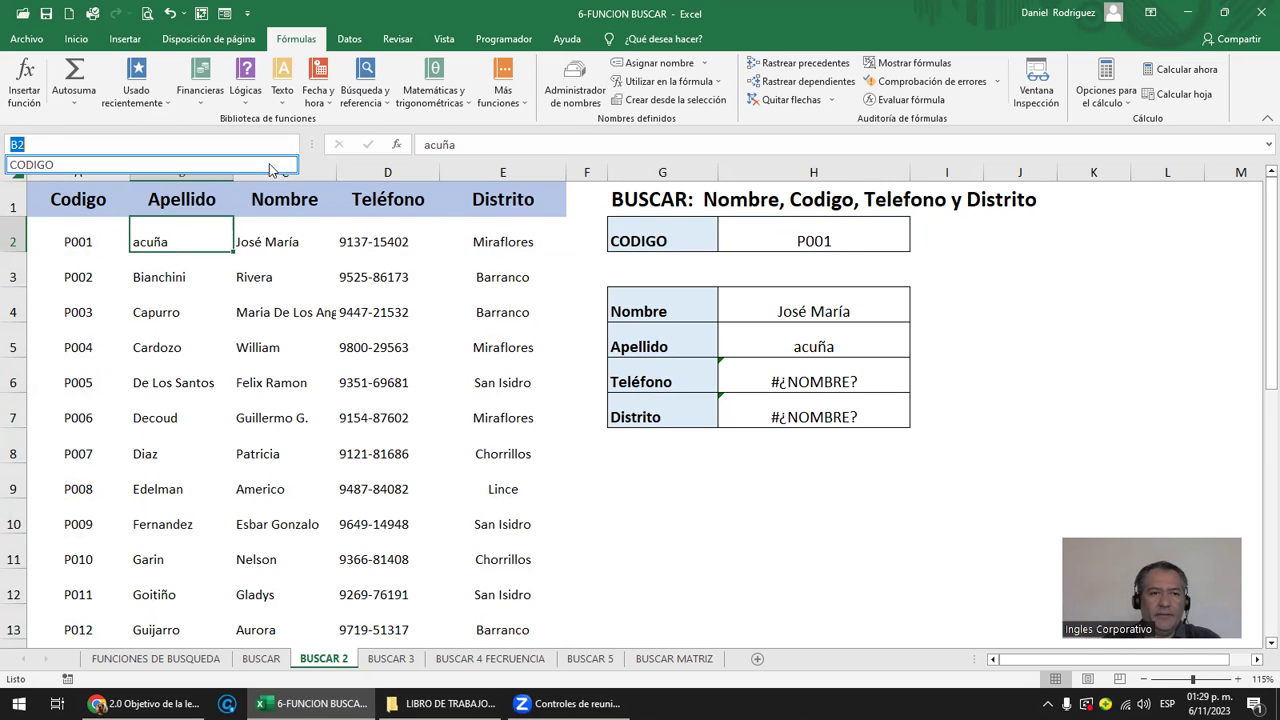
click(186, 164)
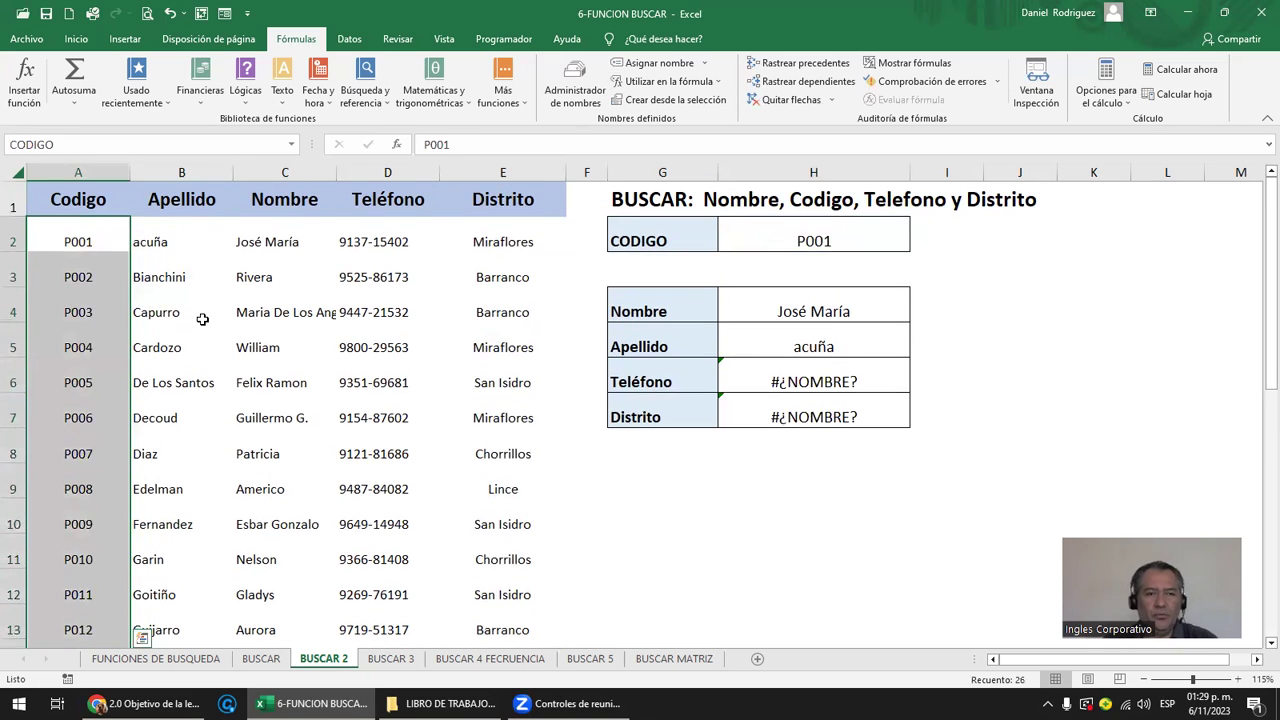
scroll(202, 318, down, 4)
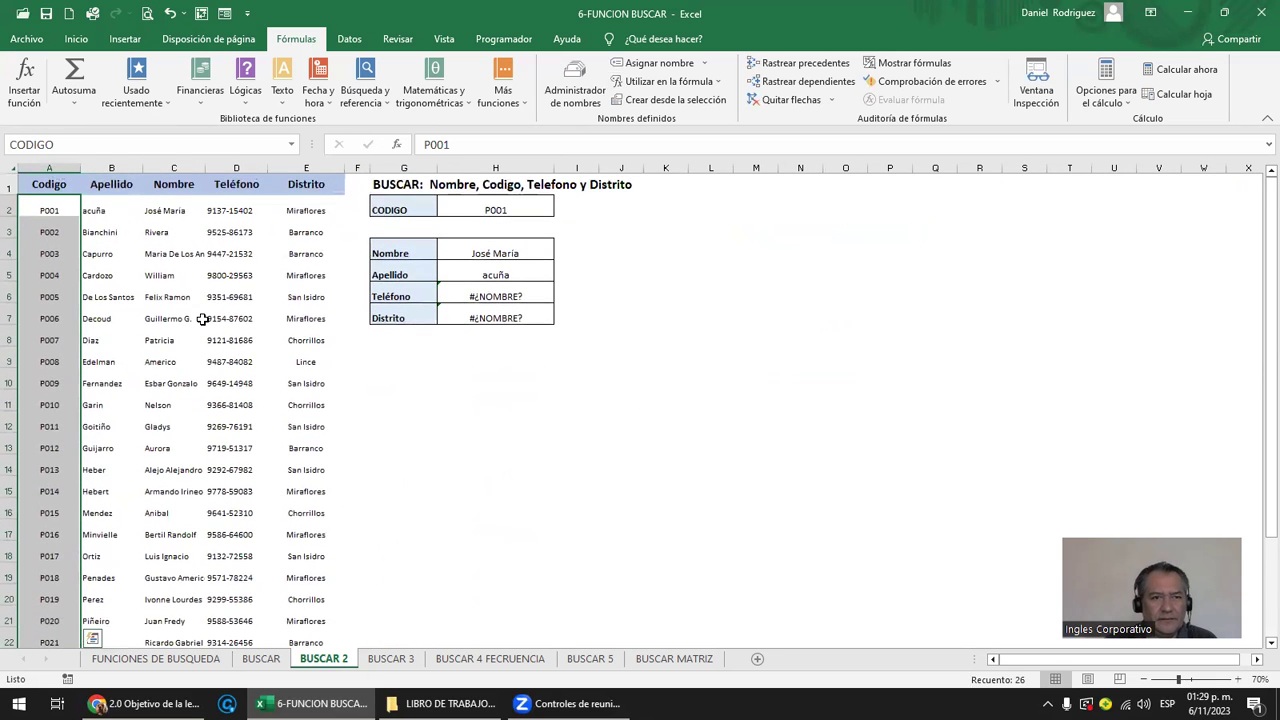
Select the surnames B2:B27 and name them APELLIDO in the Name Box.
click(84, 202)
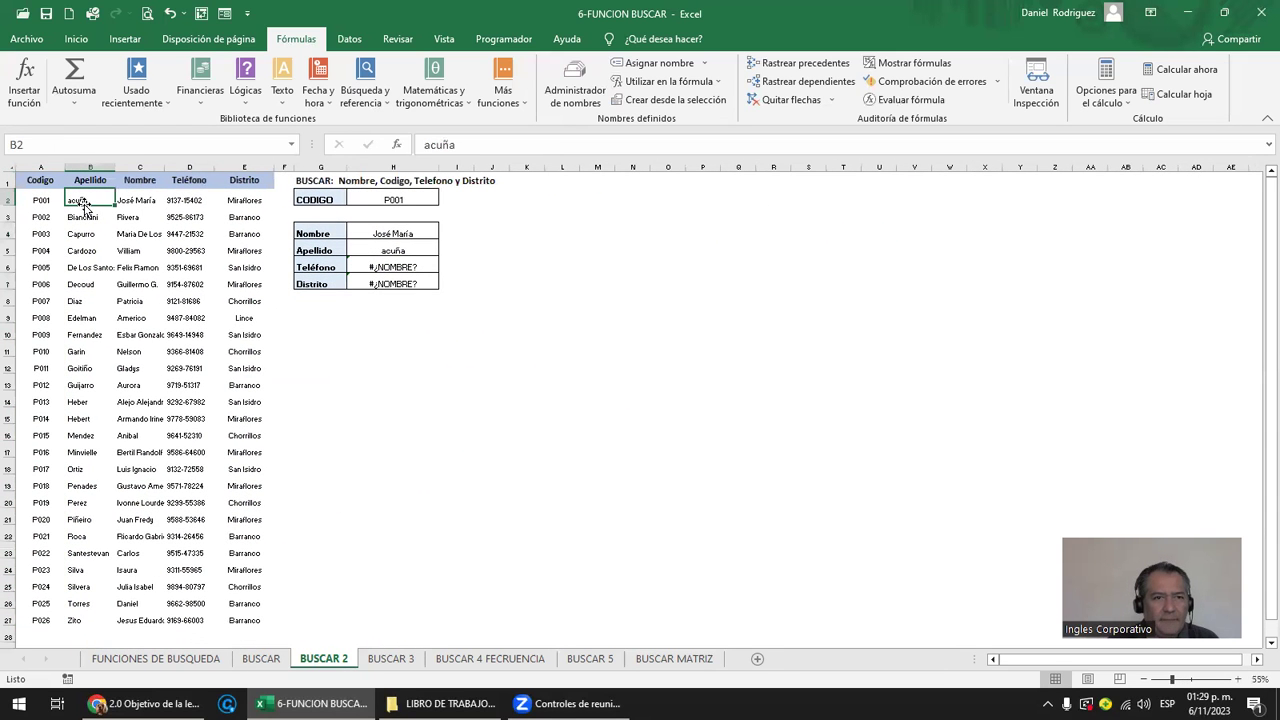
key(shift+Down)
key(shift+Down)
key(shift+Down)
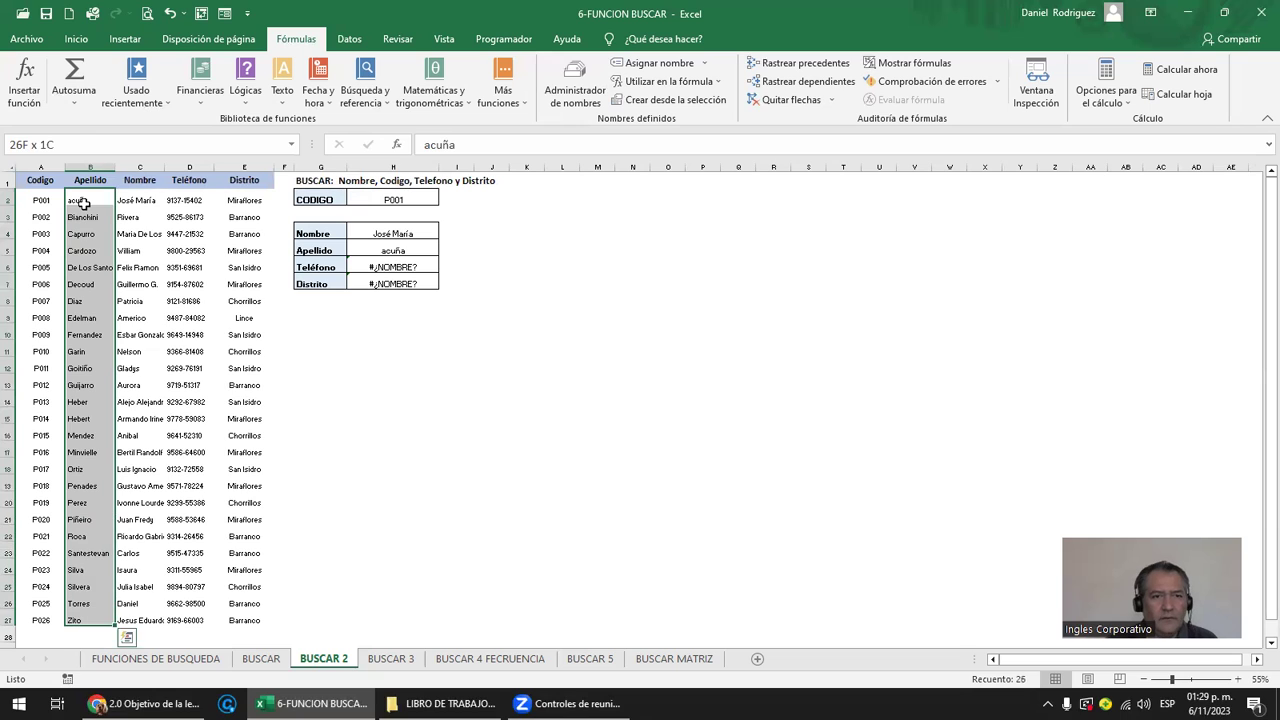
click(78, 141)
text(AP)
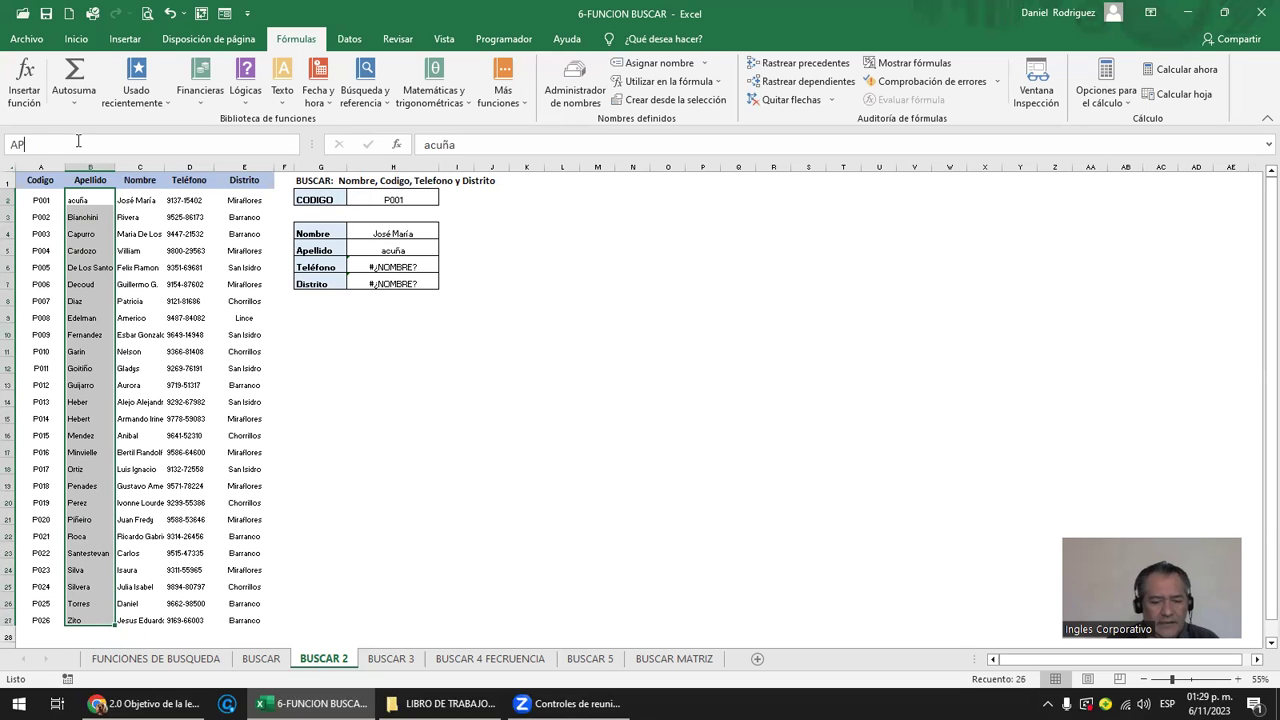
text(ELLIDO)
key(Return)
click(385, 373)
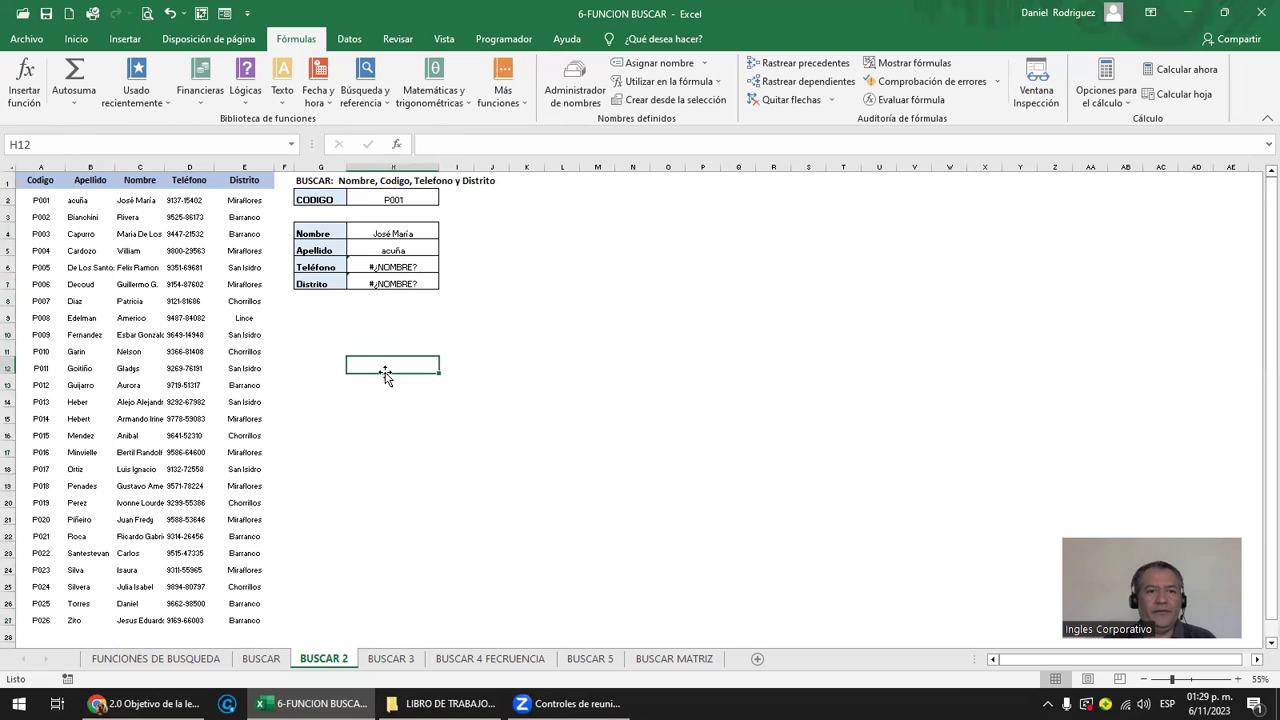
Delete the APELLIDO and CODIGO names in the Name Manager, then select the table A1:E27.
click(580, 98)
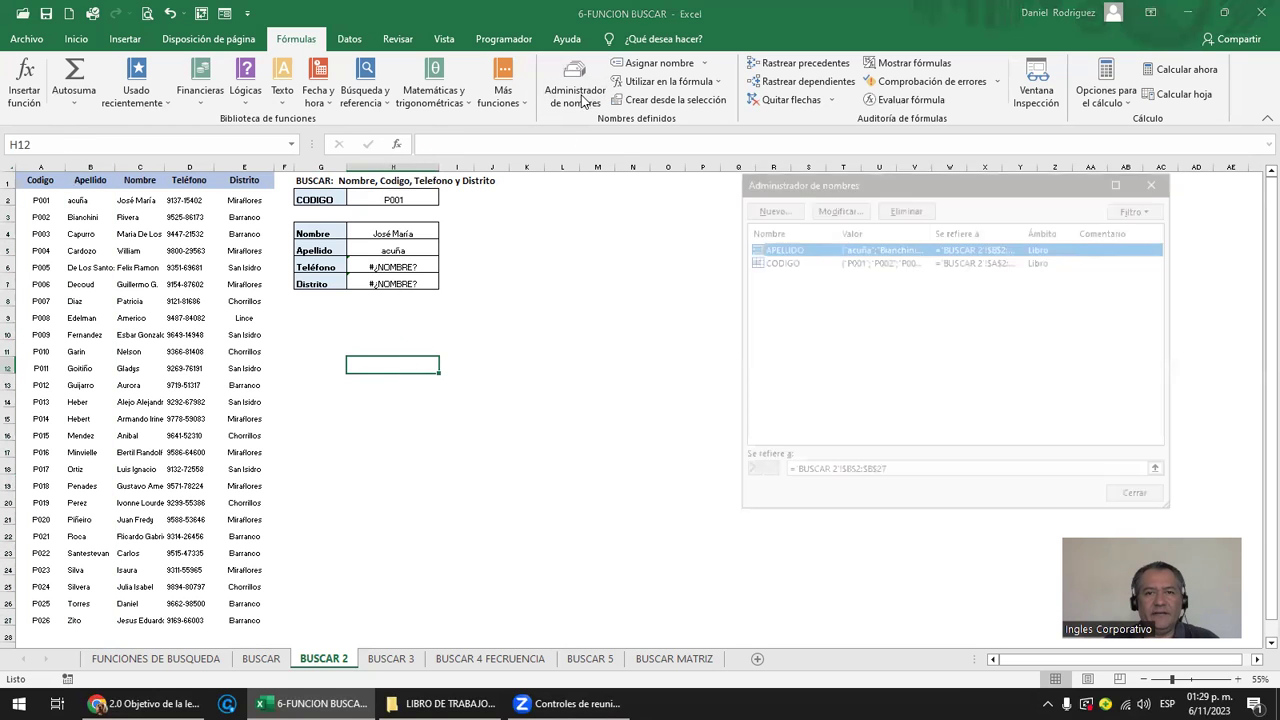
drag(943, 323, 766, 254)
key(Delete)
key(Return)
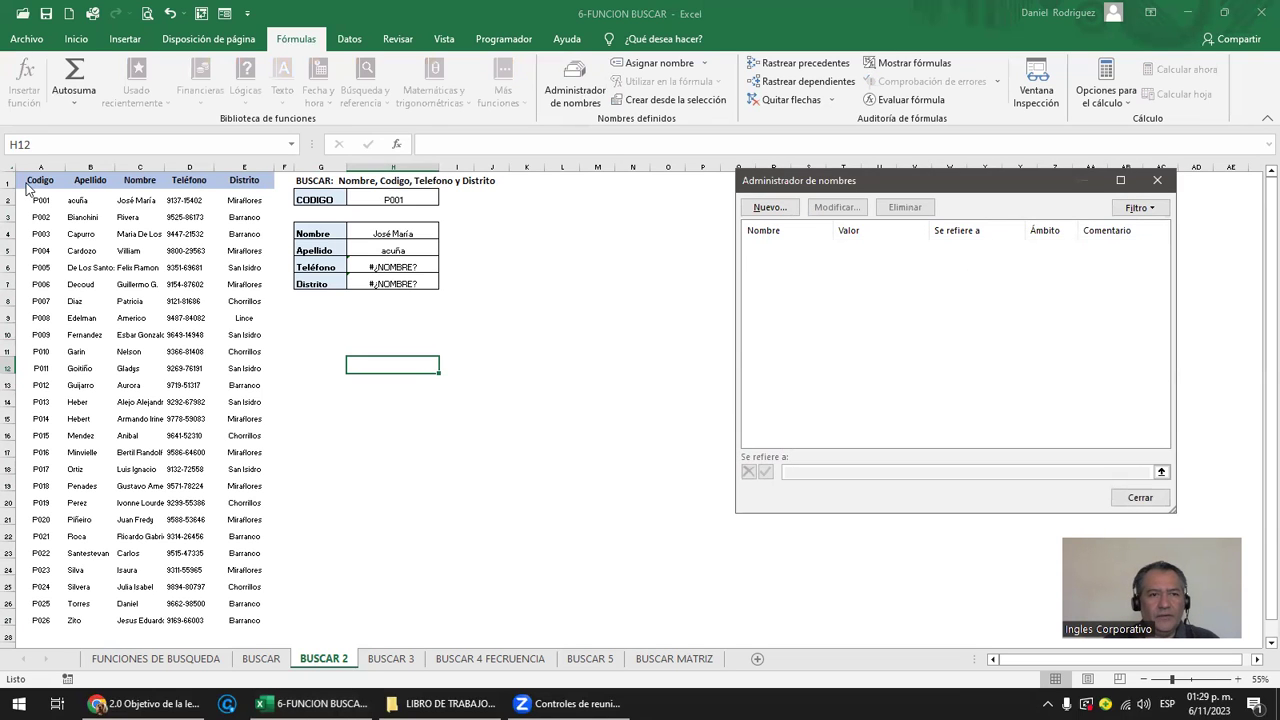
click(1140, 497)
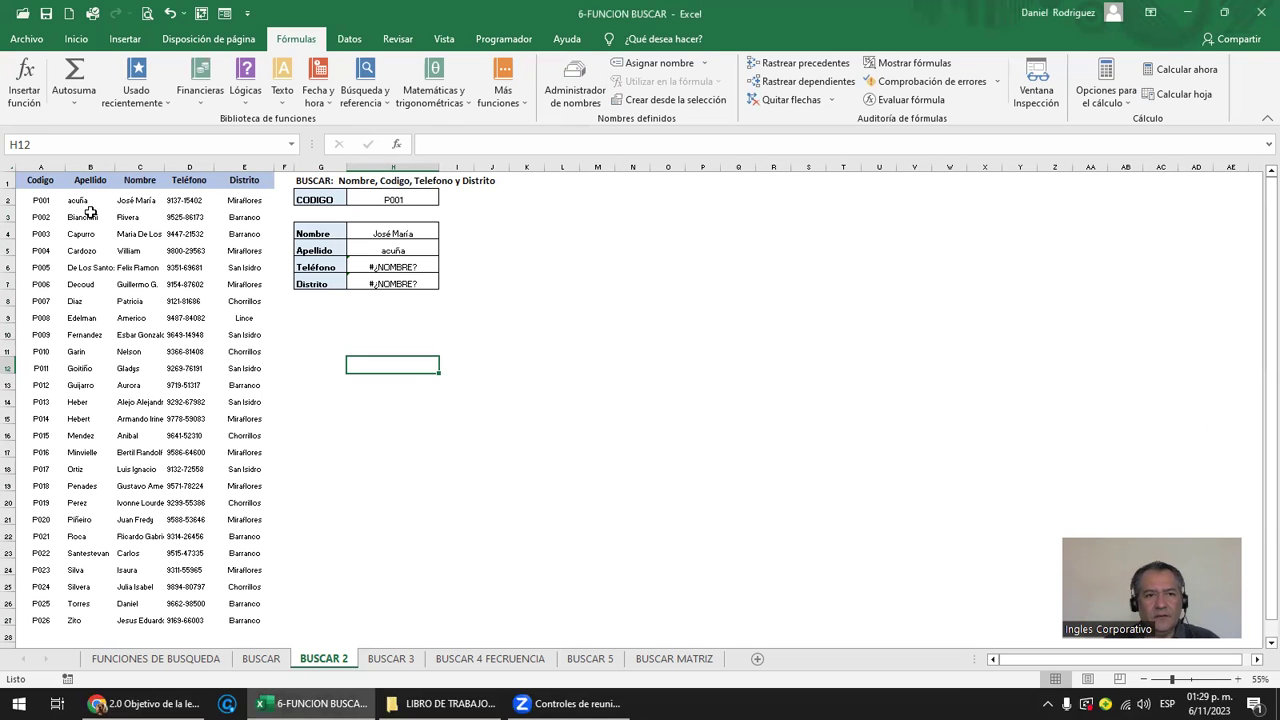
click(37, 182)
key(ctrl+a)
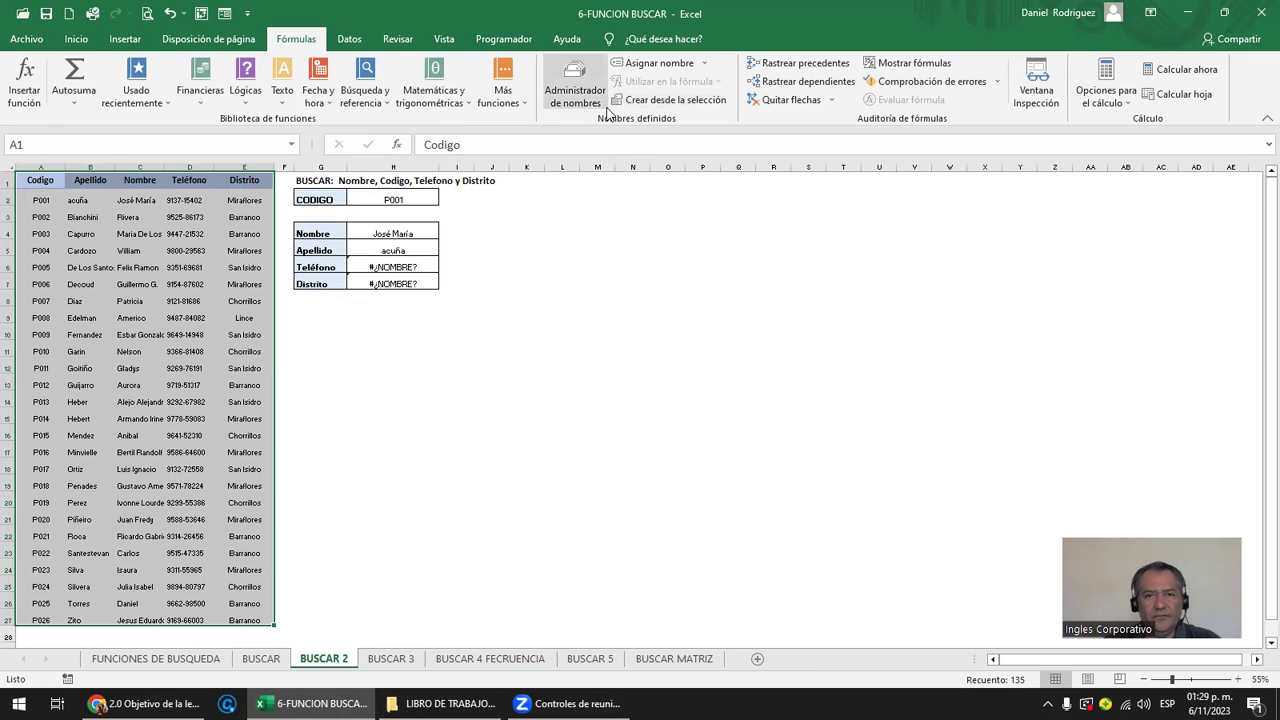
Recreate names from A1:E27's top-row headers only and review them in the Name Box list.
click(668, 108)
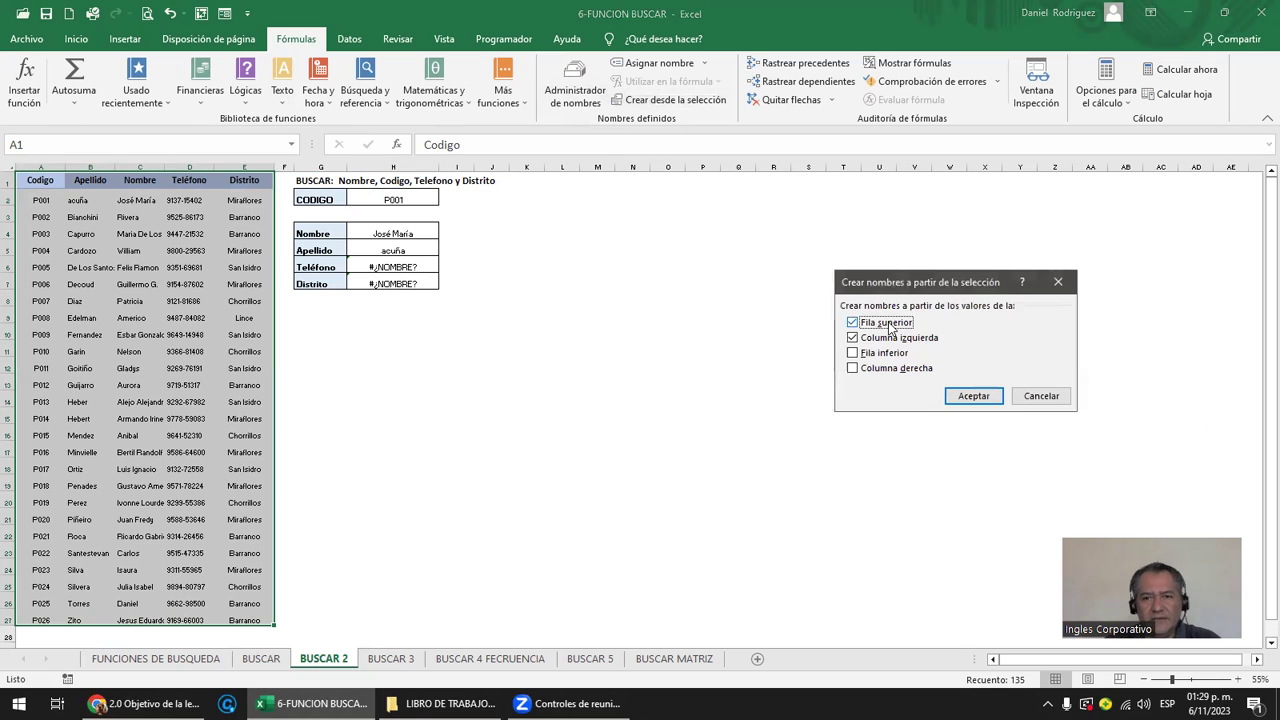
click(852, 324)
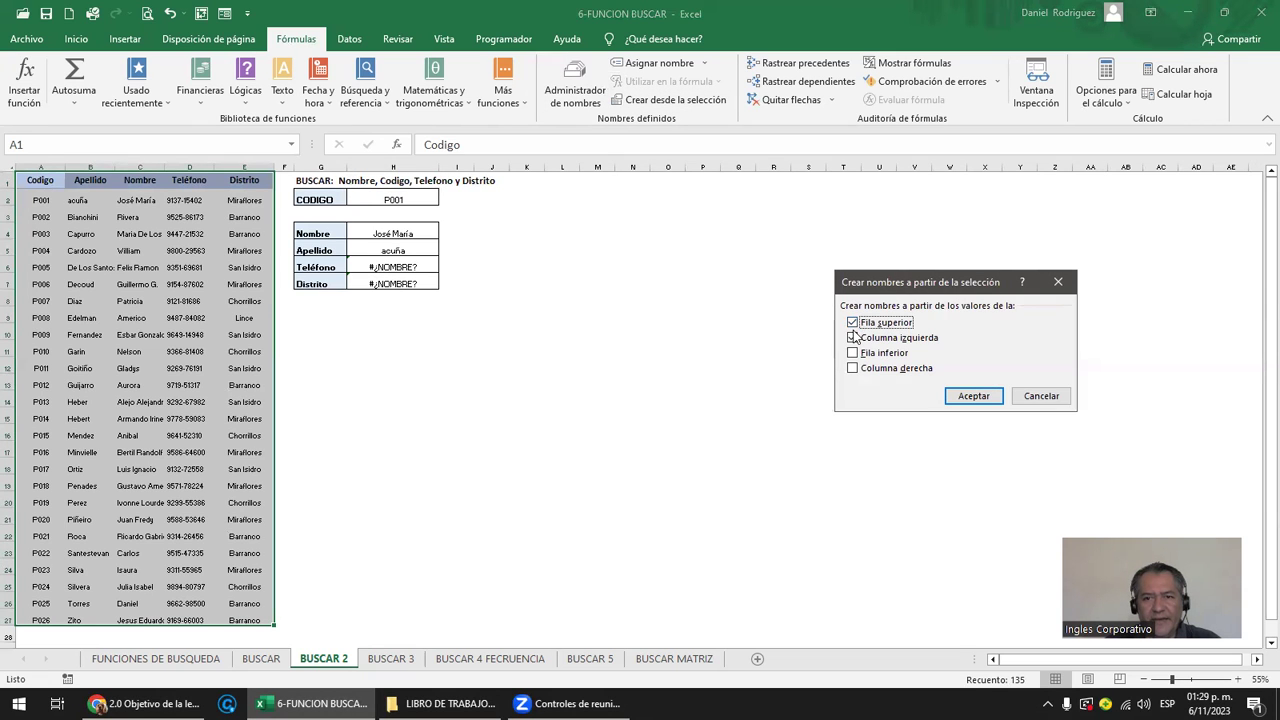
click(852, 338)
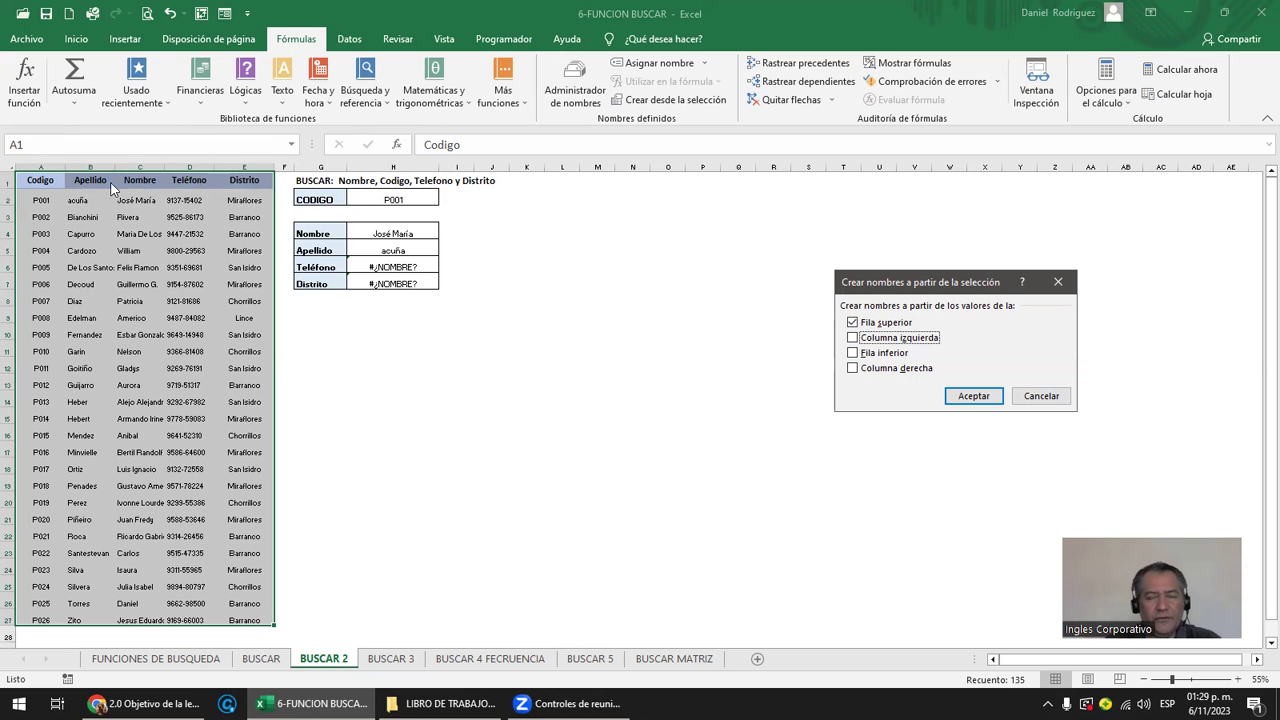
click(974, 396)
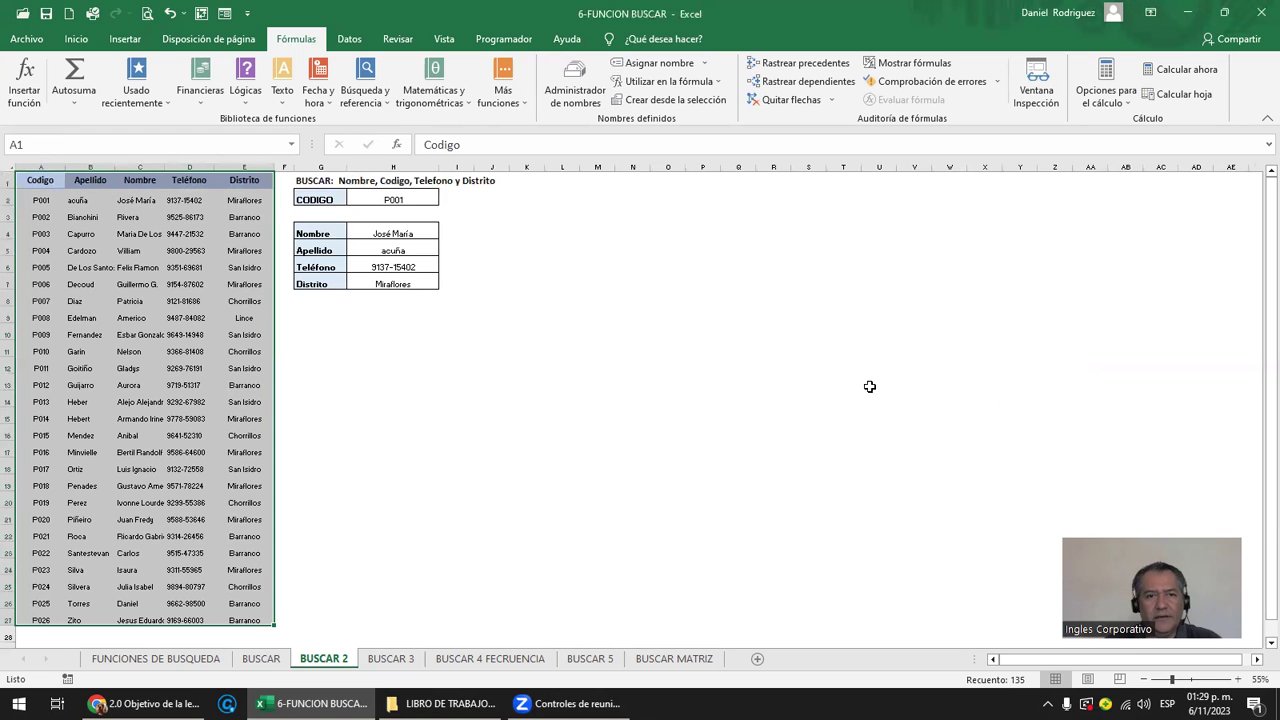
click(486, 397)
click(291, 144)
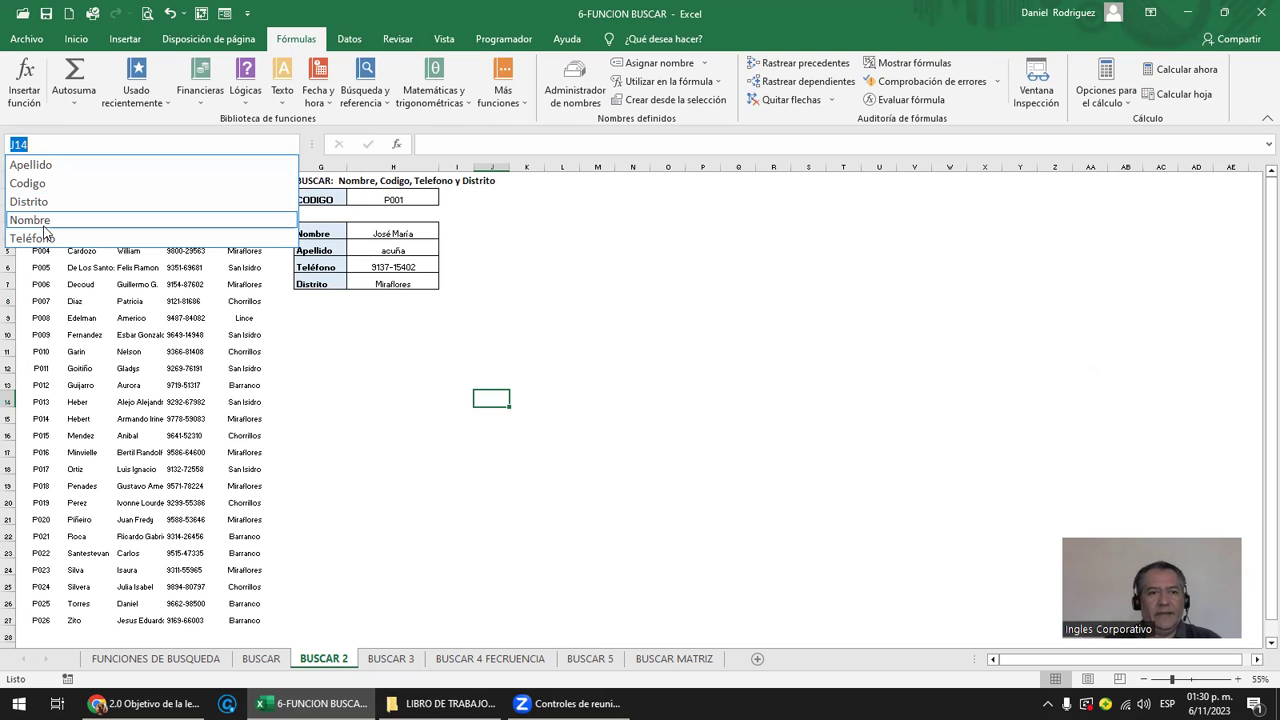
Dismiss the names list and check the Apellido and Nombre header cell references.
key(Escape)
click(84, 186)
click(145, 182)
click(80, 145)
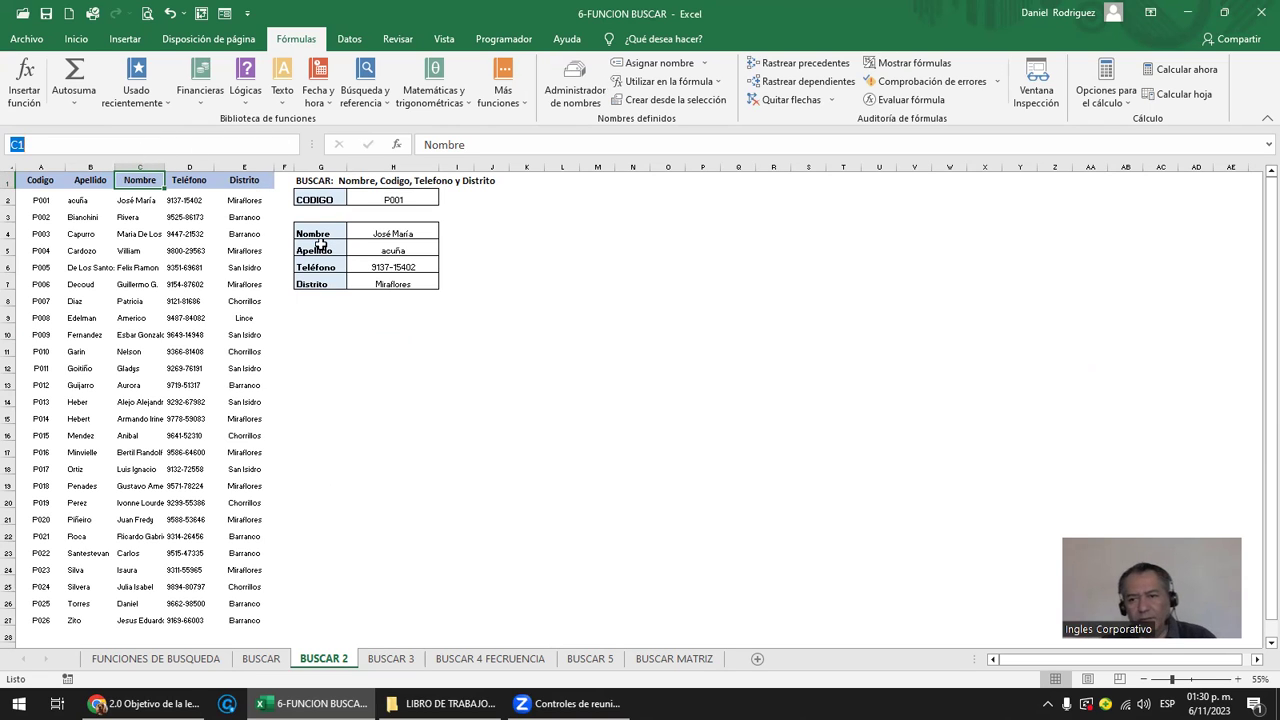
key(Escape)
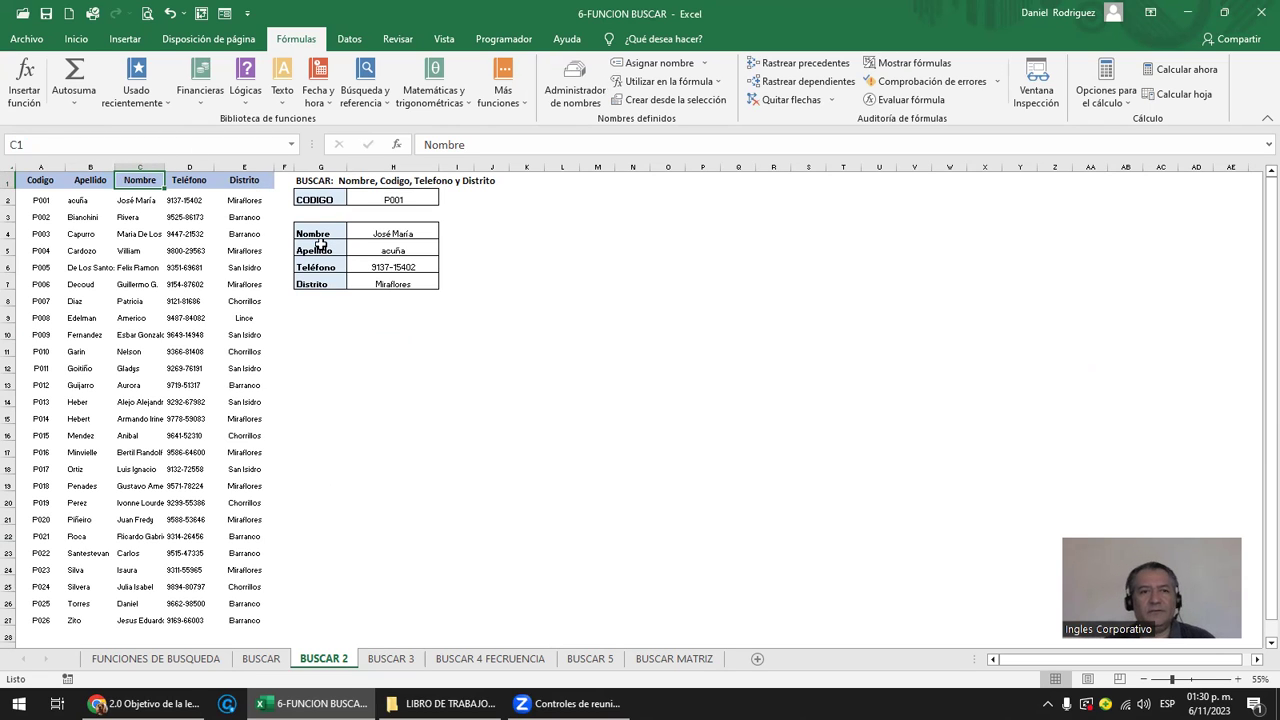
Review the H5 Apellido formula and H7's =BUSCAR($H$2;Codigo;Distrito), leaving it unchanged.
scroll(485, 377, up, 2)
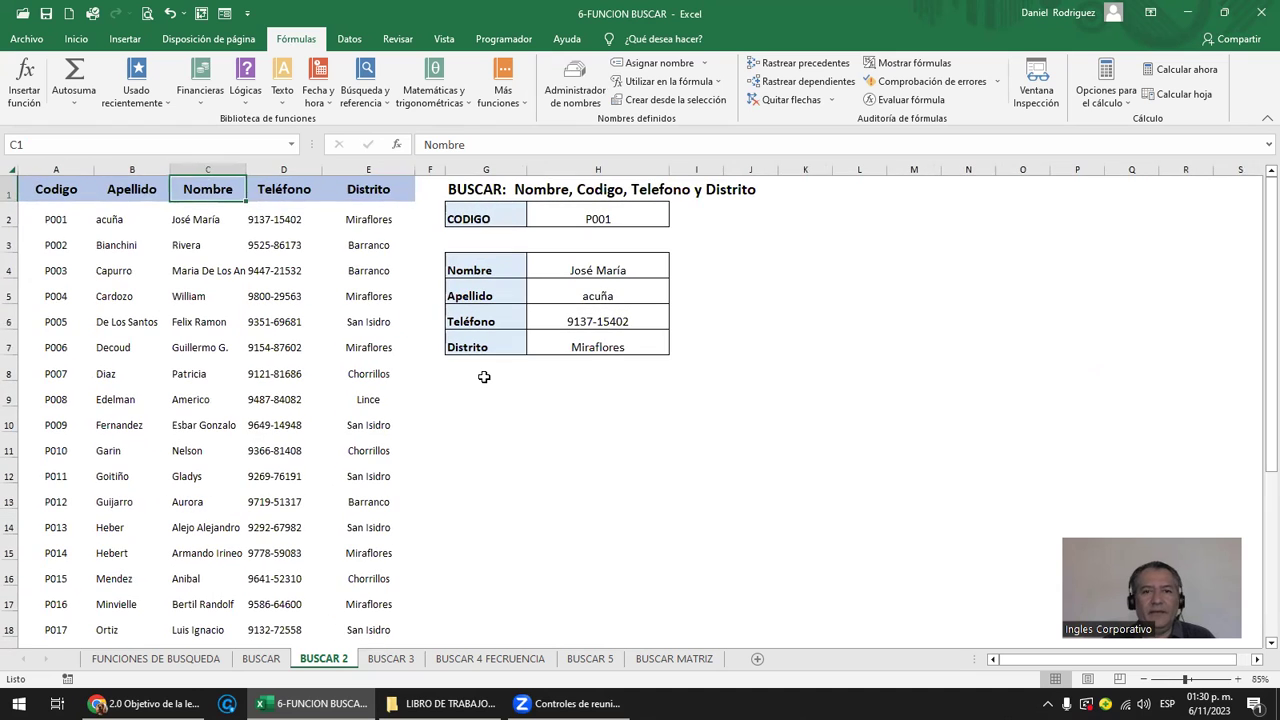
click(615, 294)
click(625, 339)
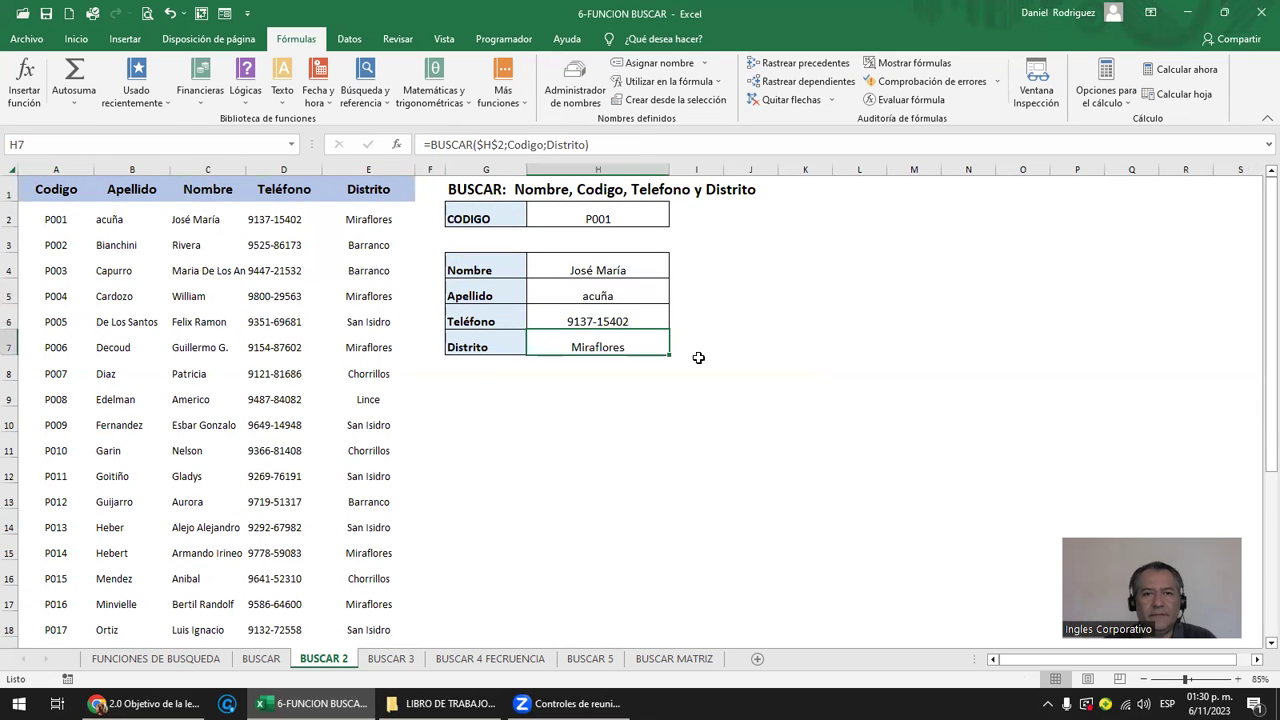
key(F2)
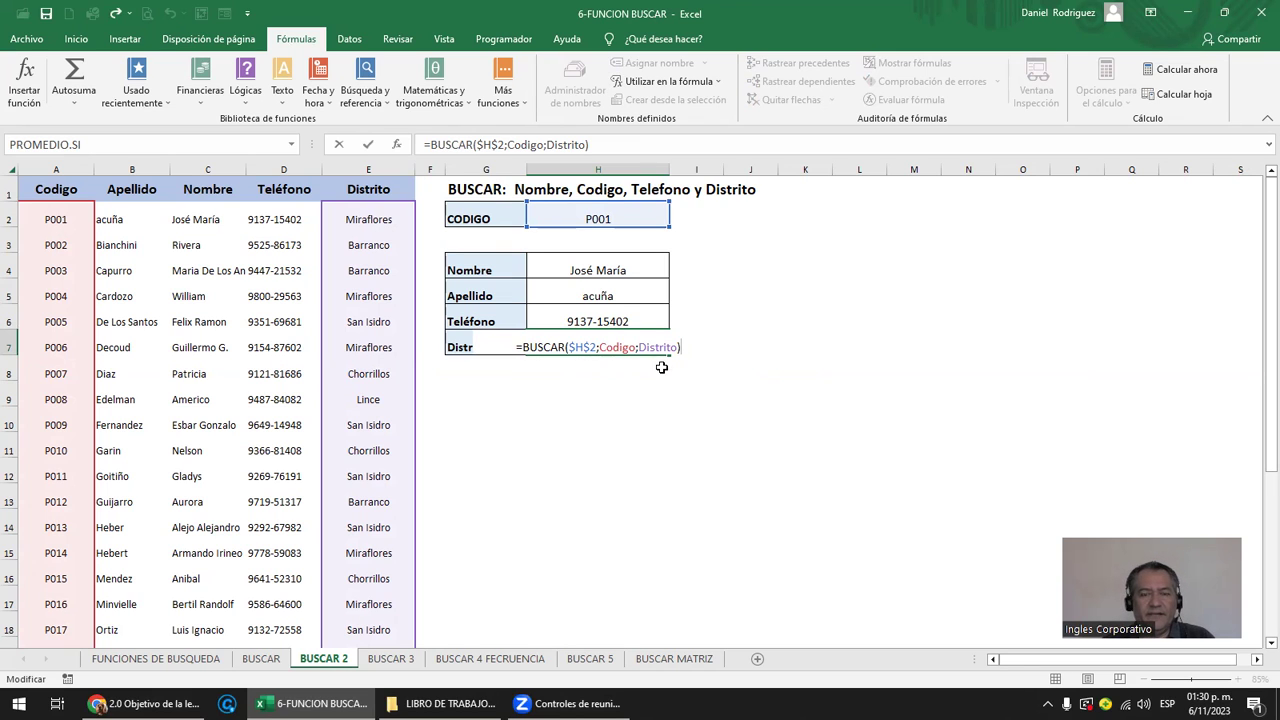
key(ctrl+Return)
Select the code cell H2, then go to the BUSCAR 3 sheet.
scroll(673, 362, up, 2)
scroll(673, 362, up, 1)
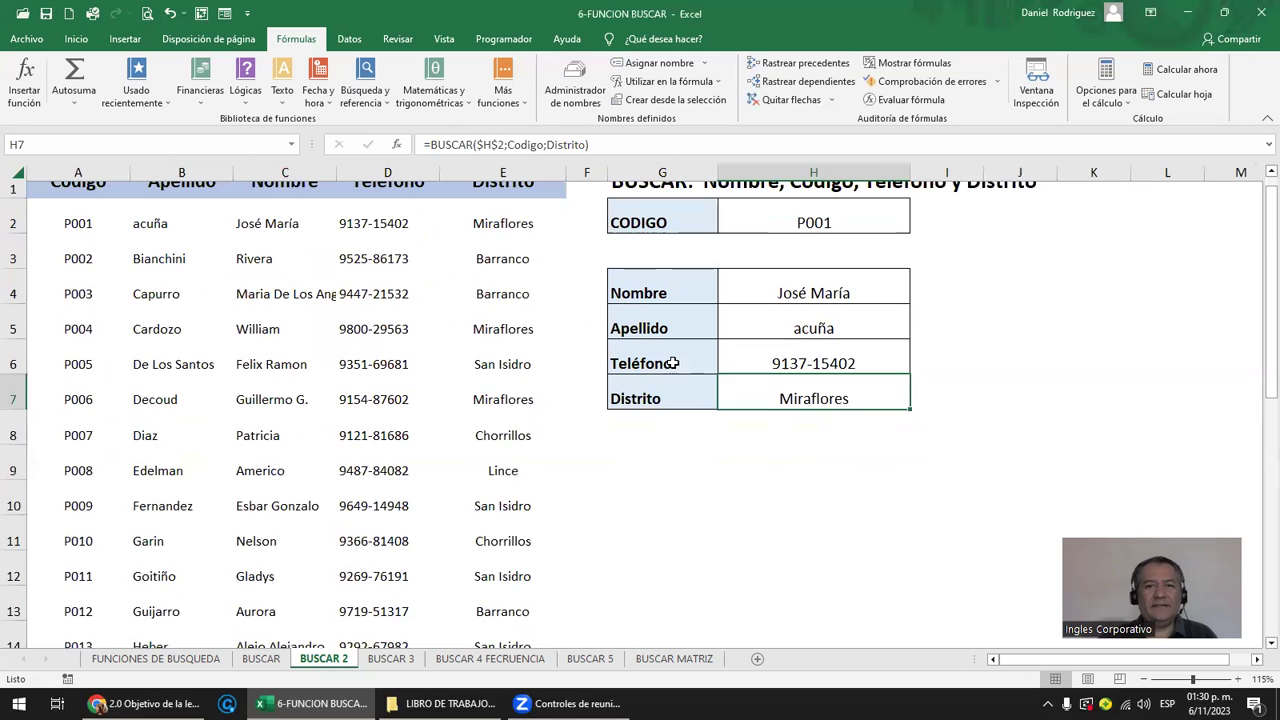
click(756, 225)
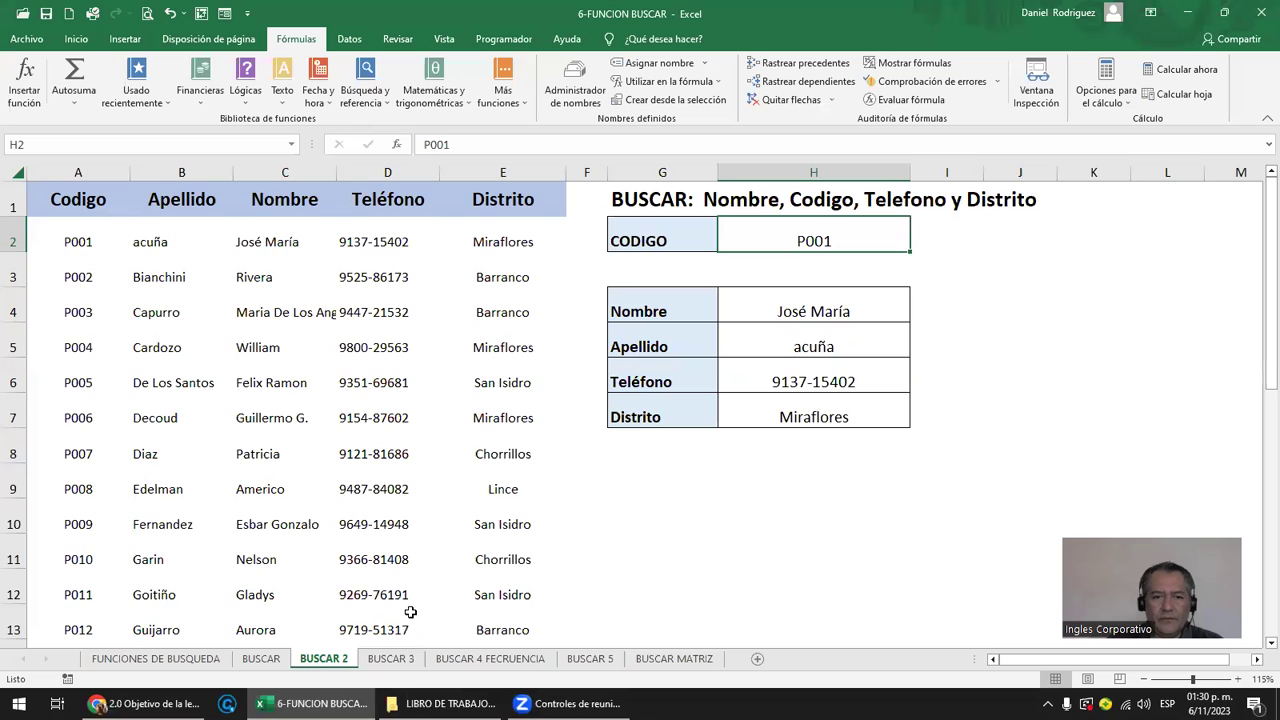
click(410, 660)
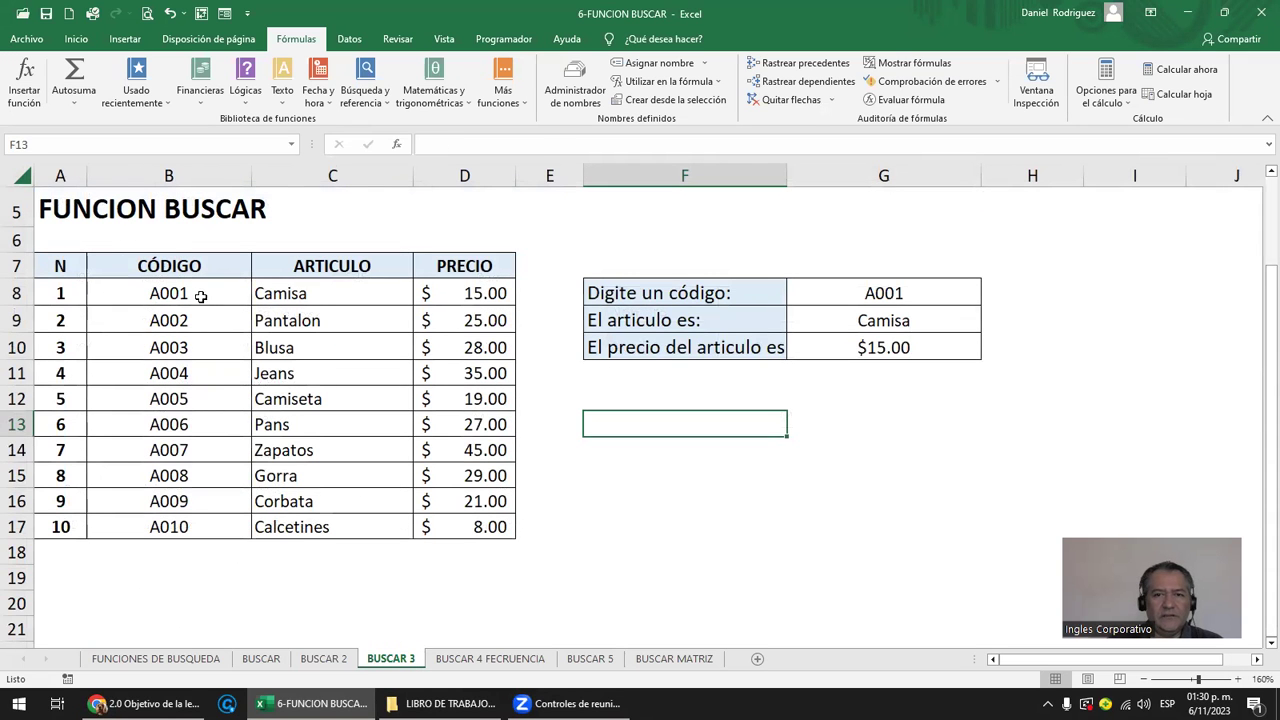
click(171, 300)
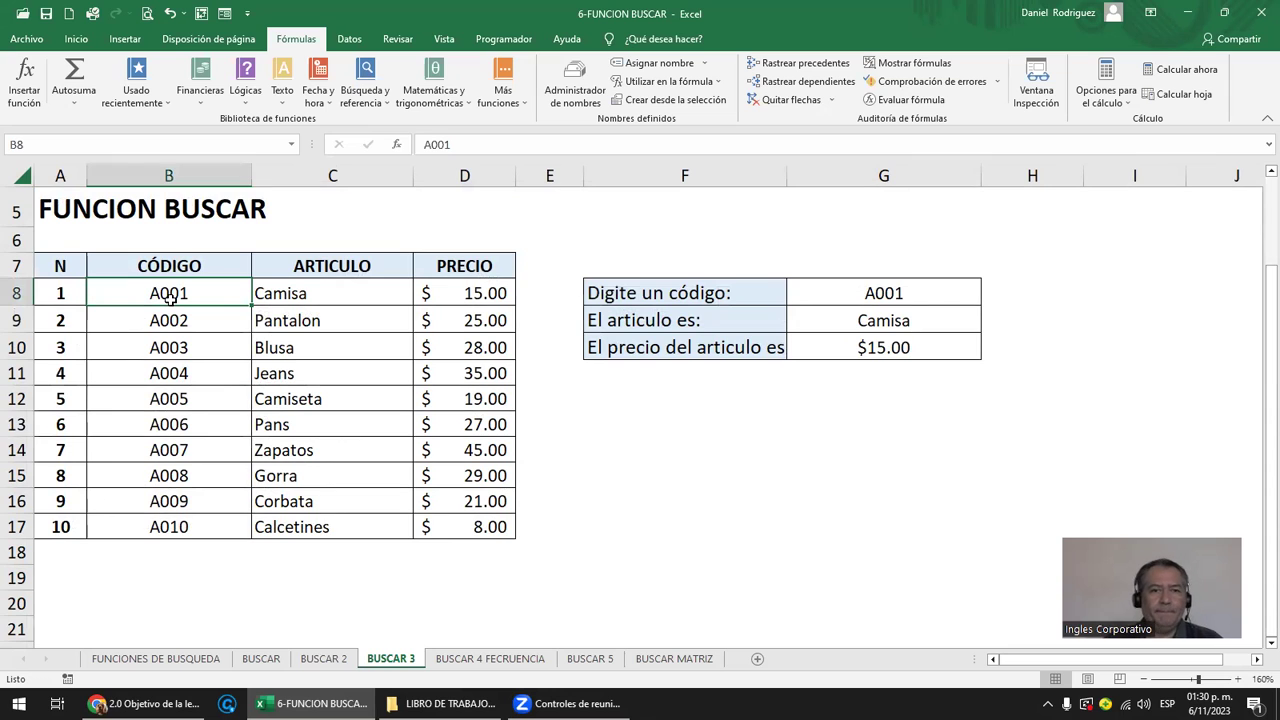
click(60, 174)
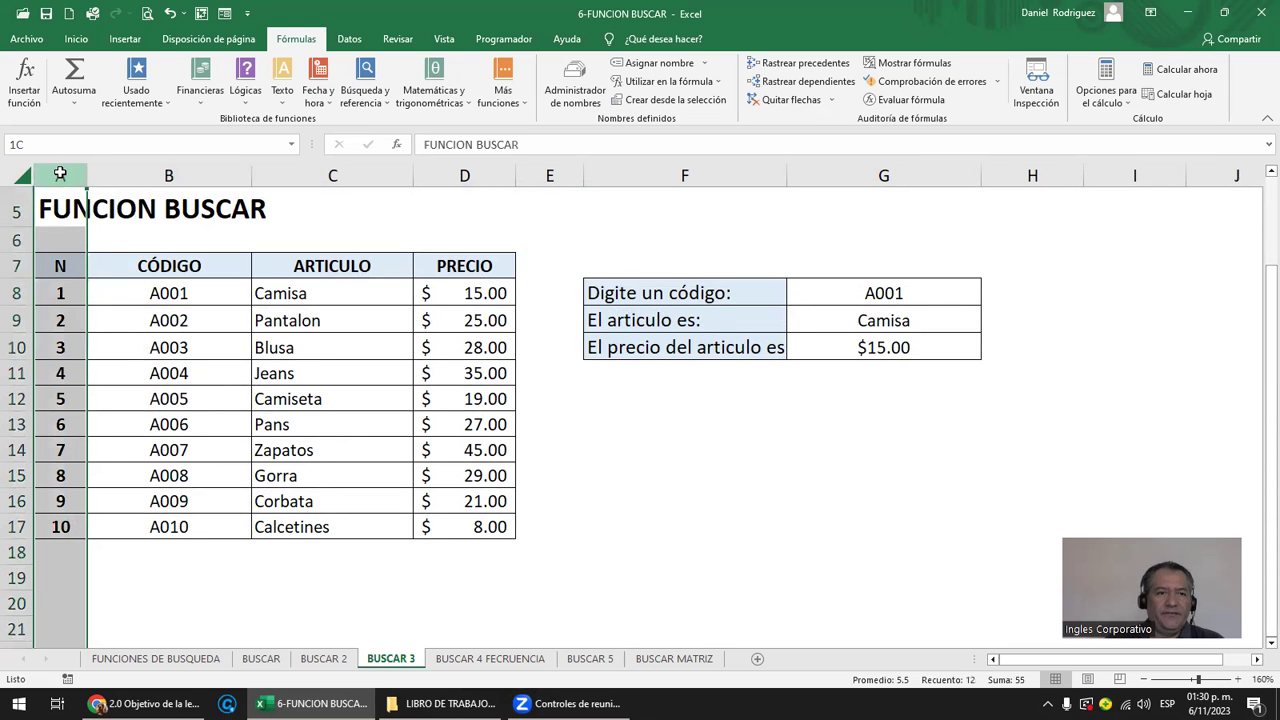
drag(166, 174, 464, 174)
drag(66, 265, 430, 254)
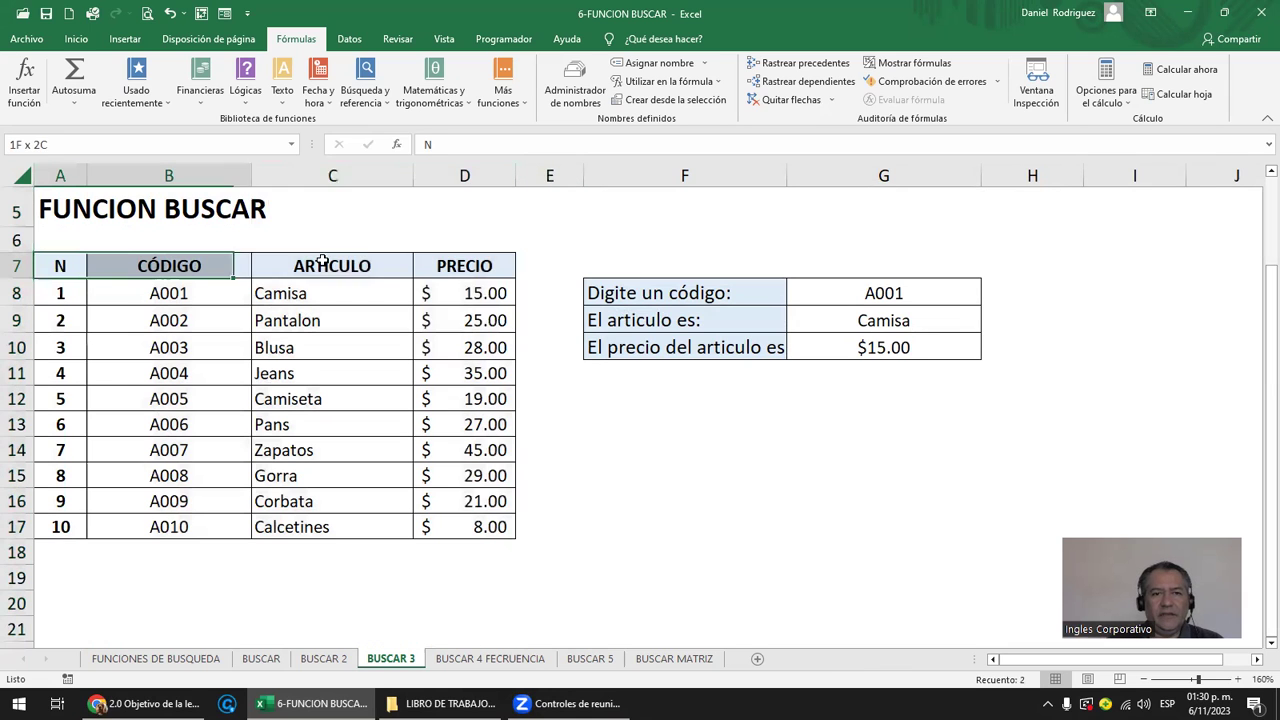
click(168, 264)
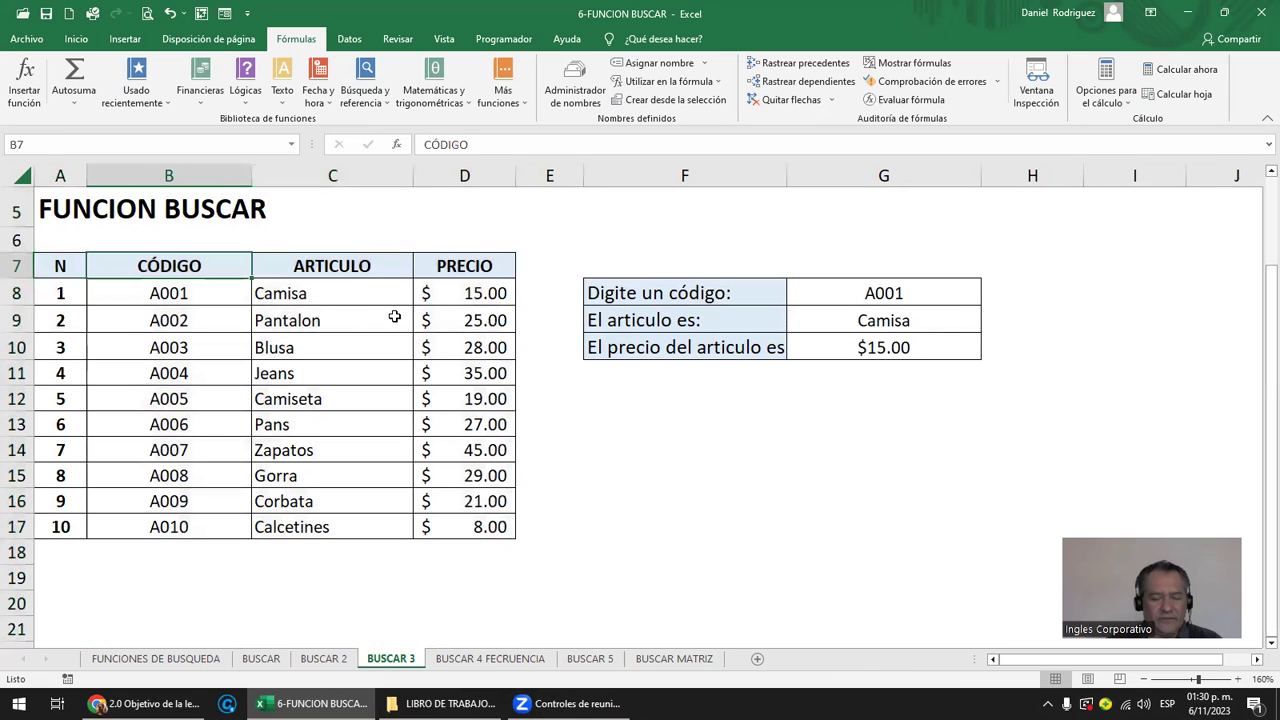
text(COG)
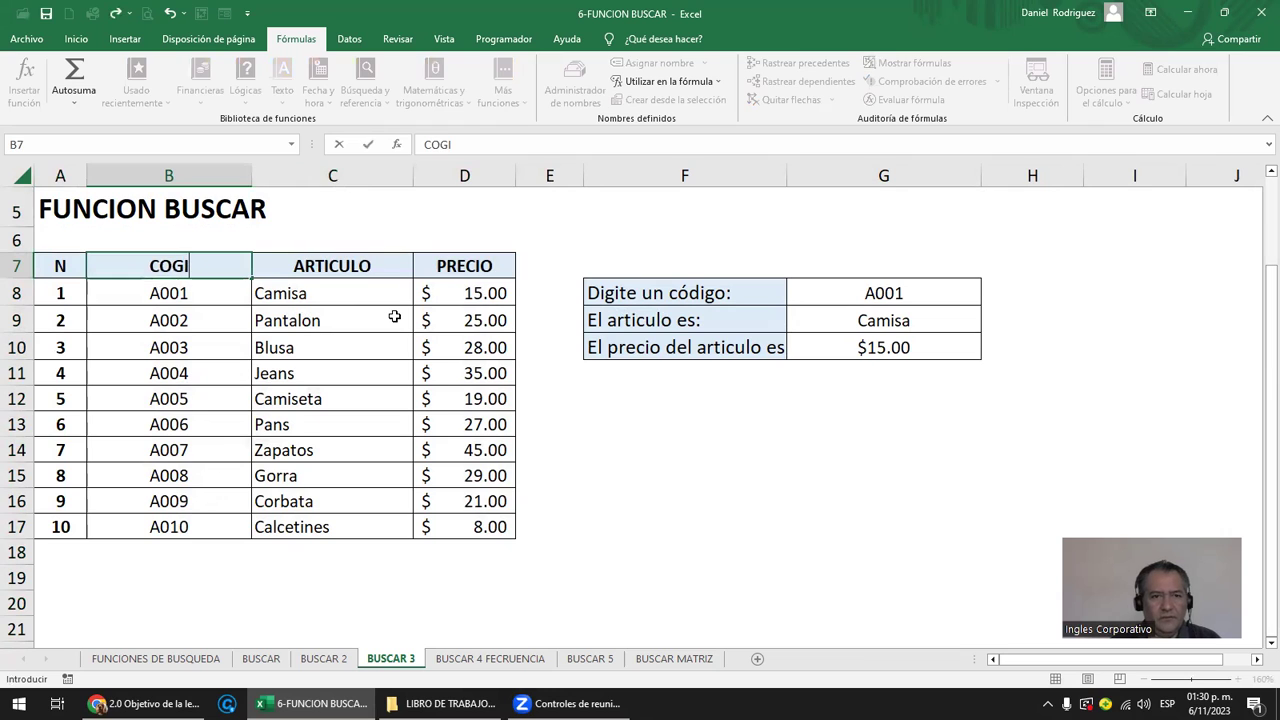
key(BackSpace)
text(DIGO)
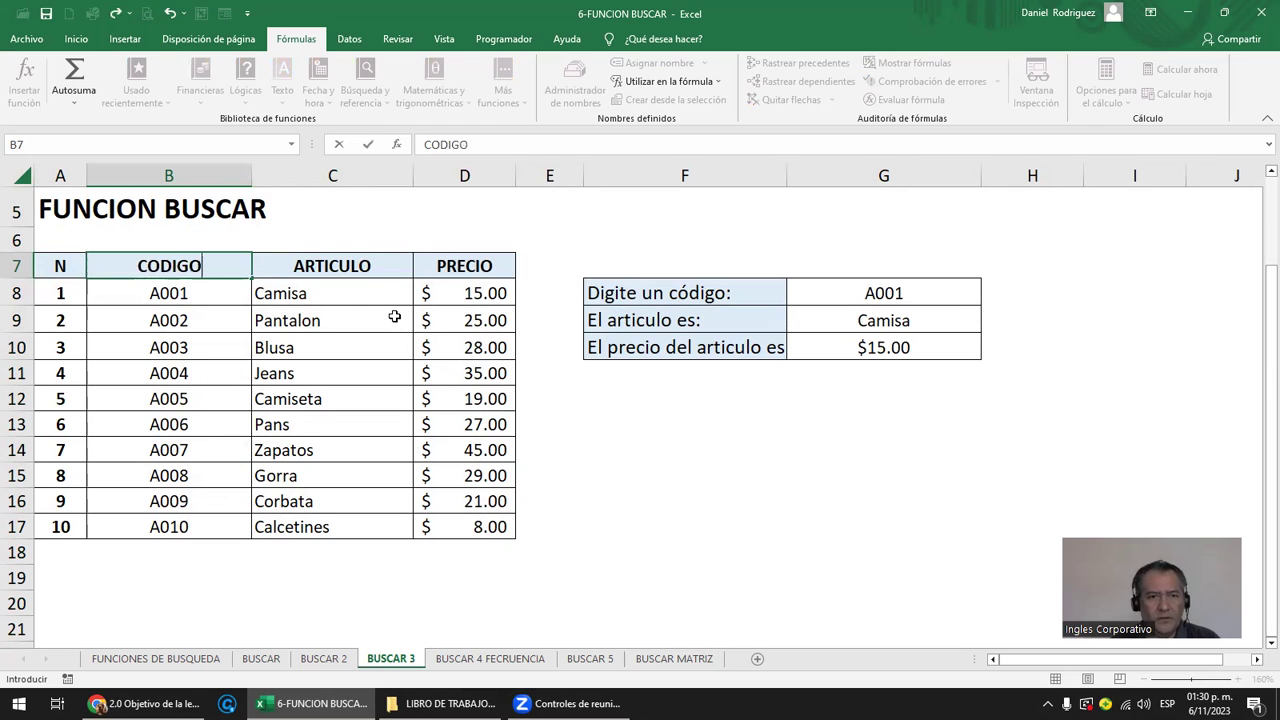
key(Return)
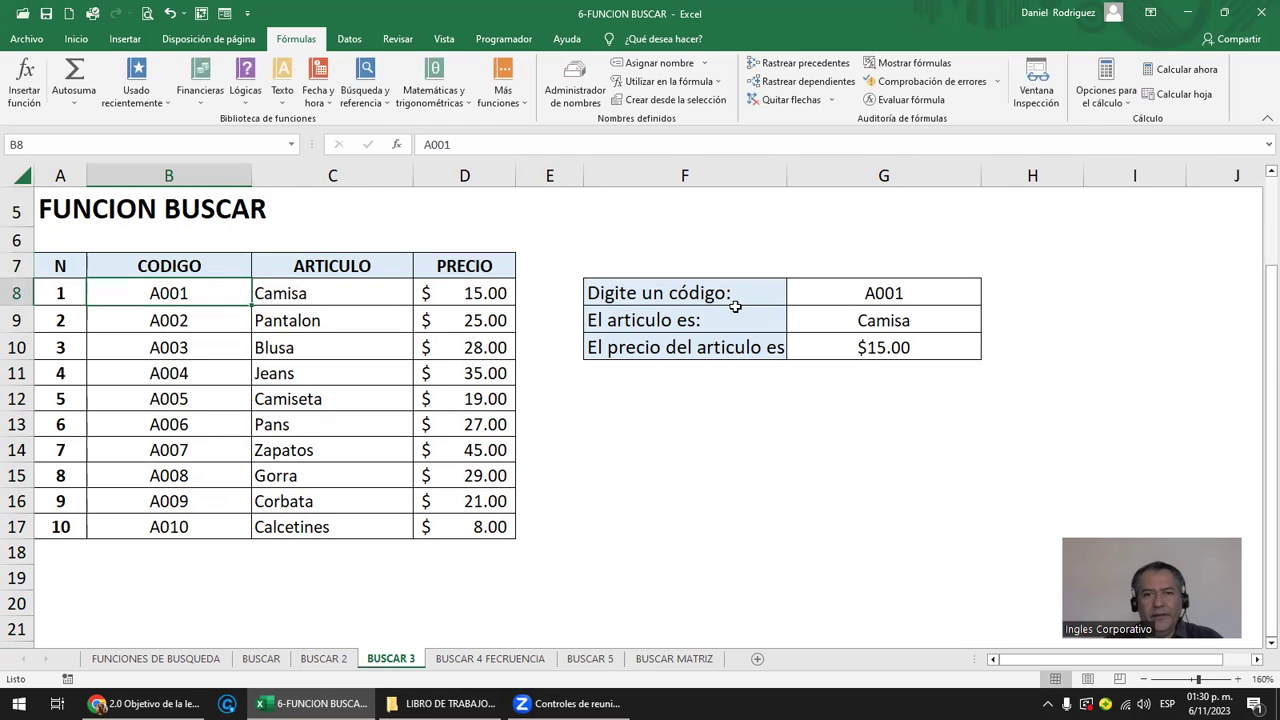
click(759, 295)
click(896, 291)
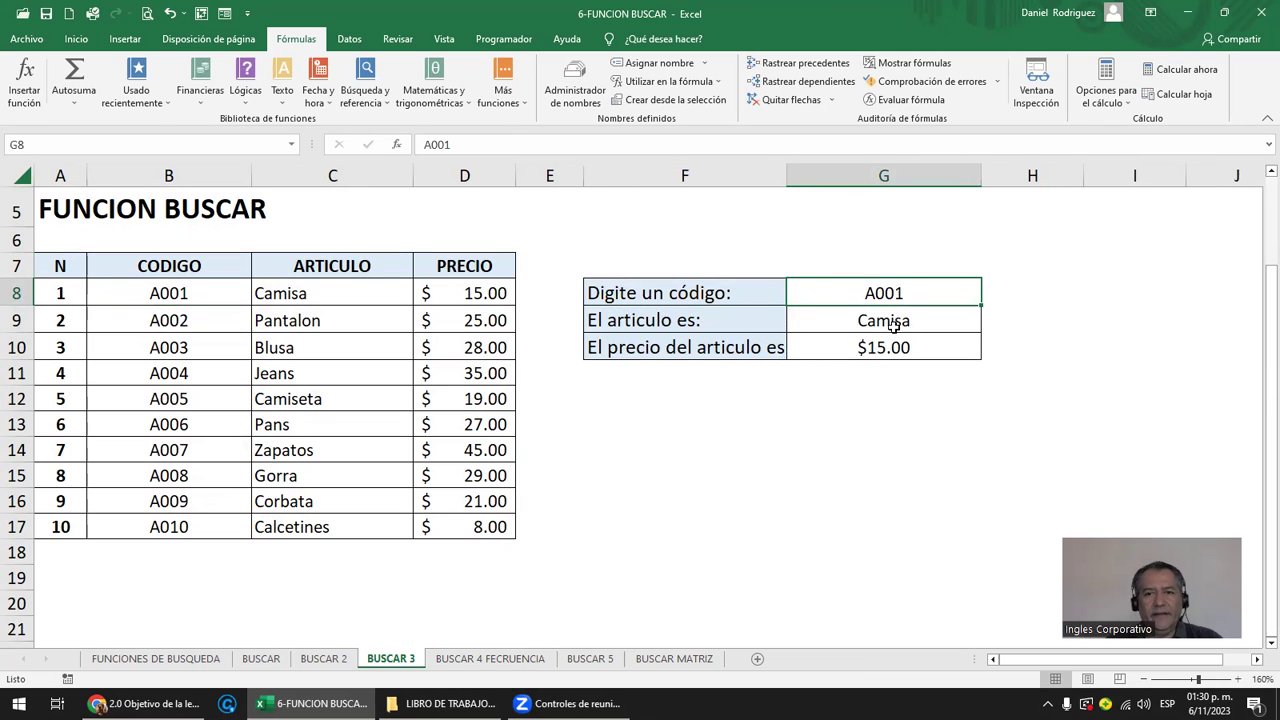
click(889, 323)
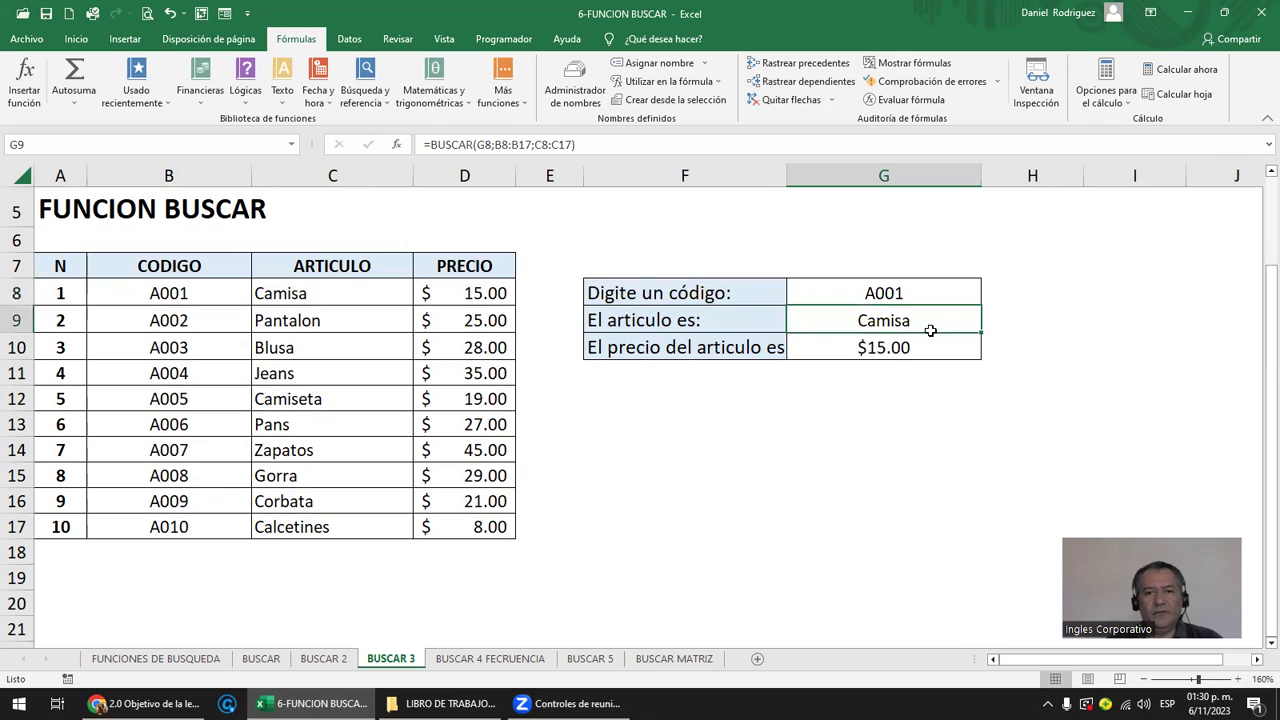
mouse_move(789, 176)
mouse_down()
mouse_move(898, 175)
mouse_move(875, 176)
mouse_up()
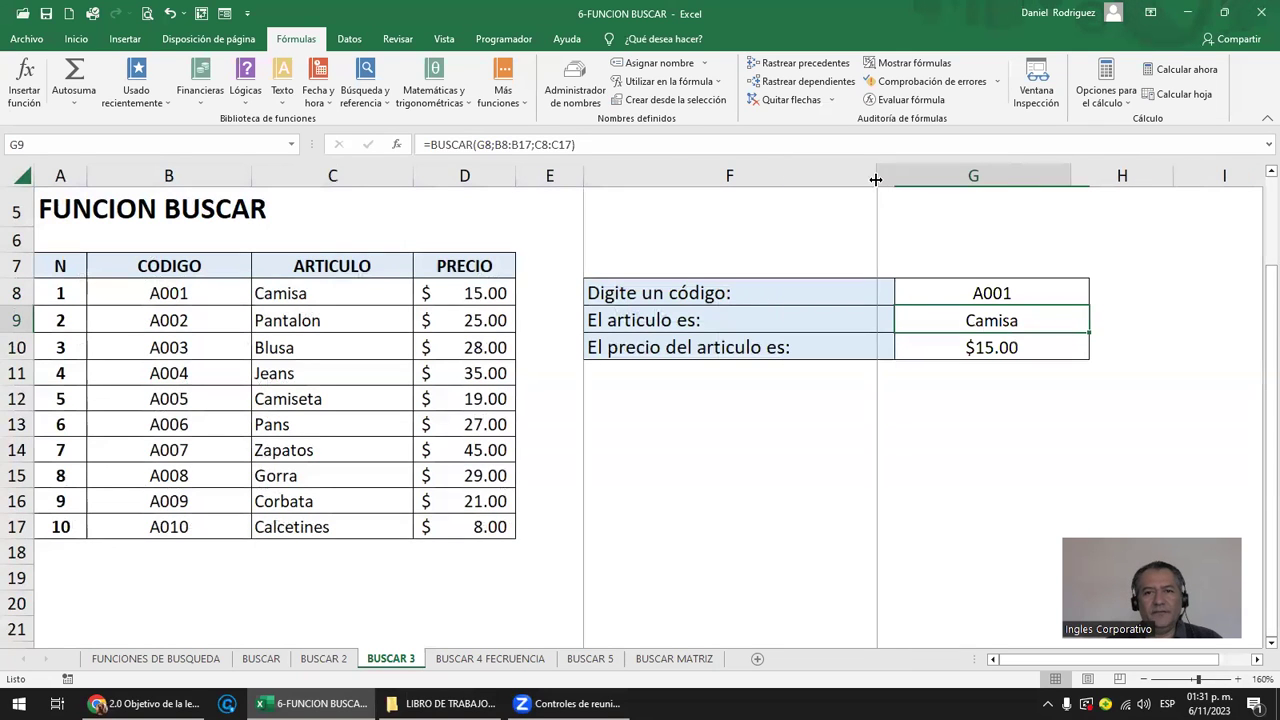
click(966, 343)
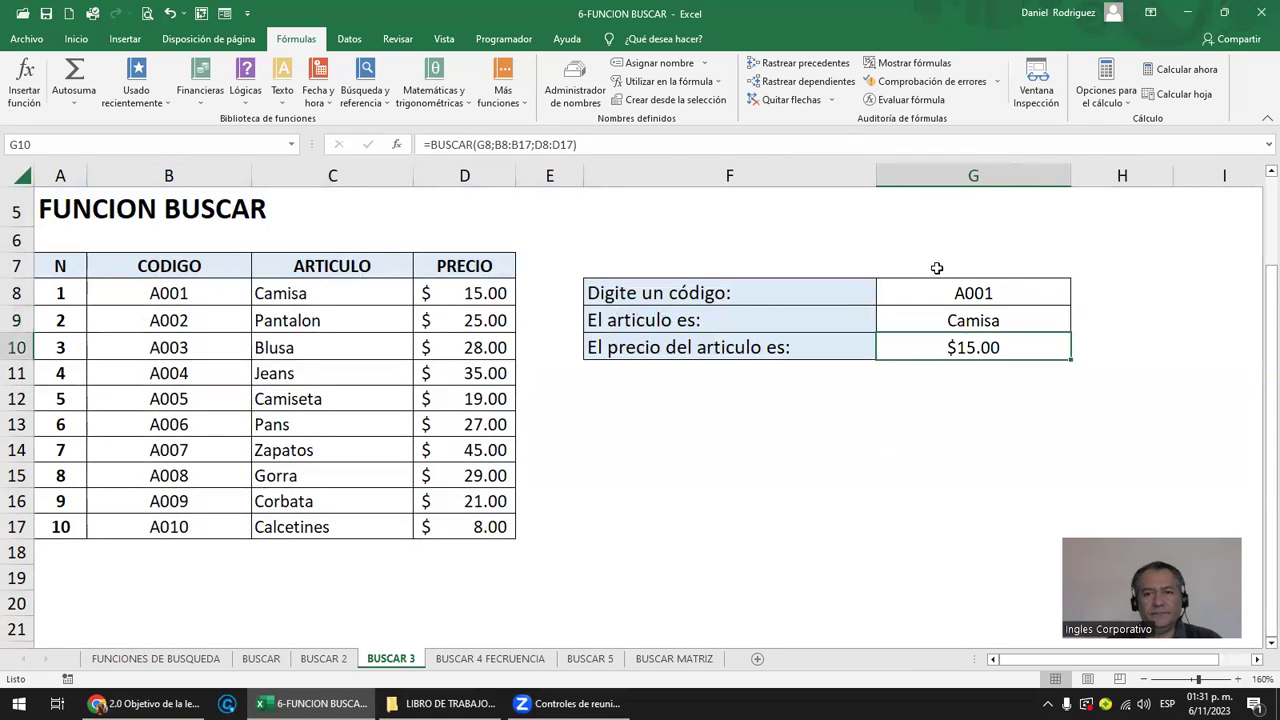
click(826, 92)
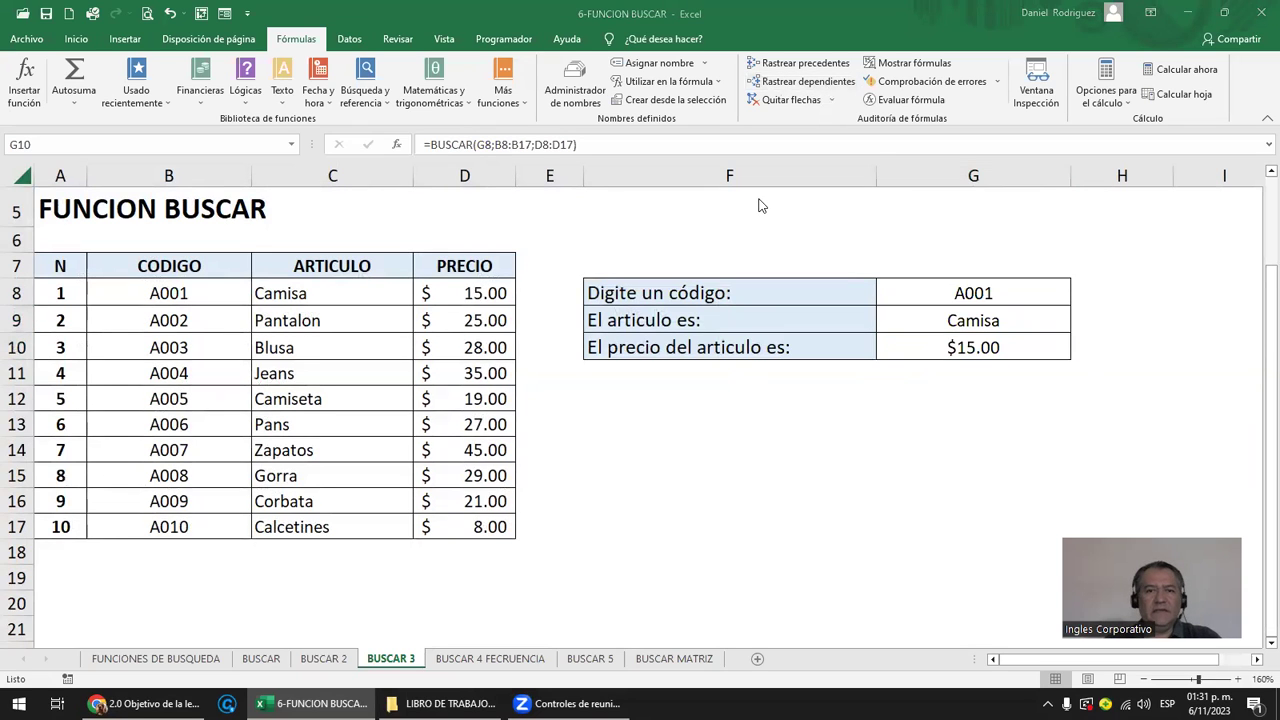
drag(169, 297, 421, 522)
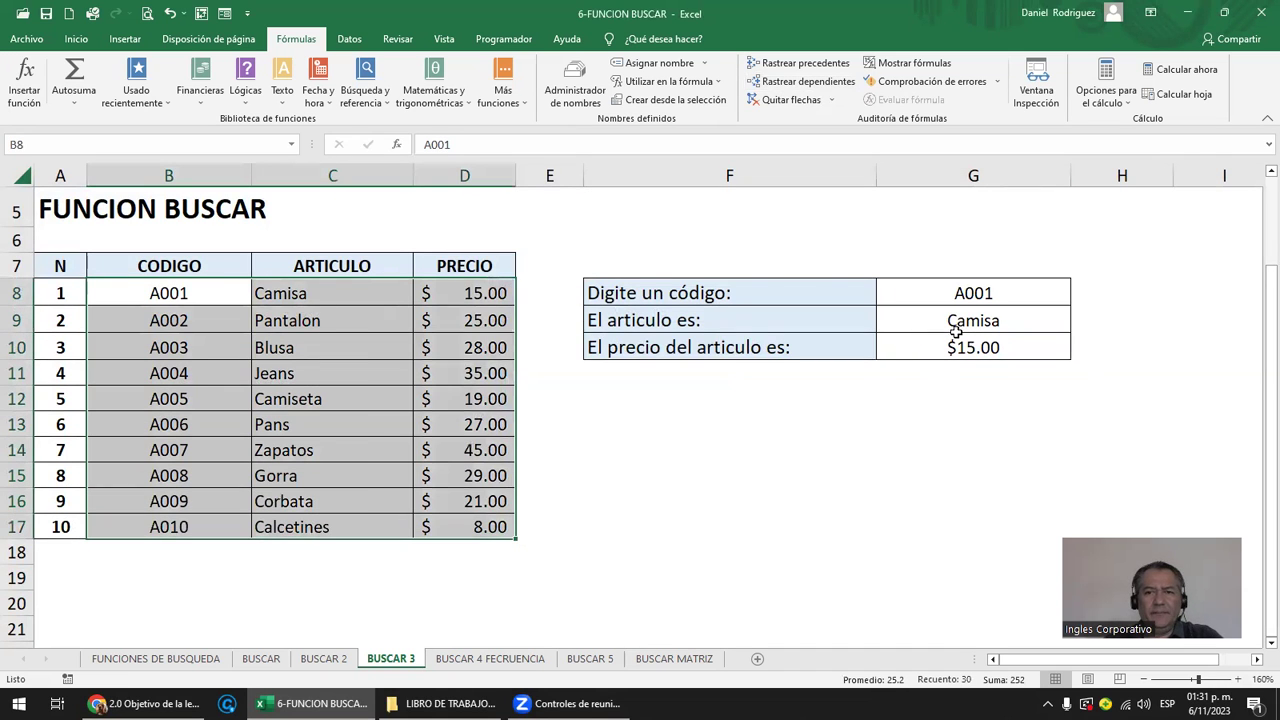
click(979, 287)
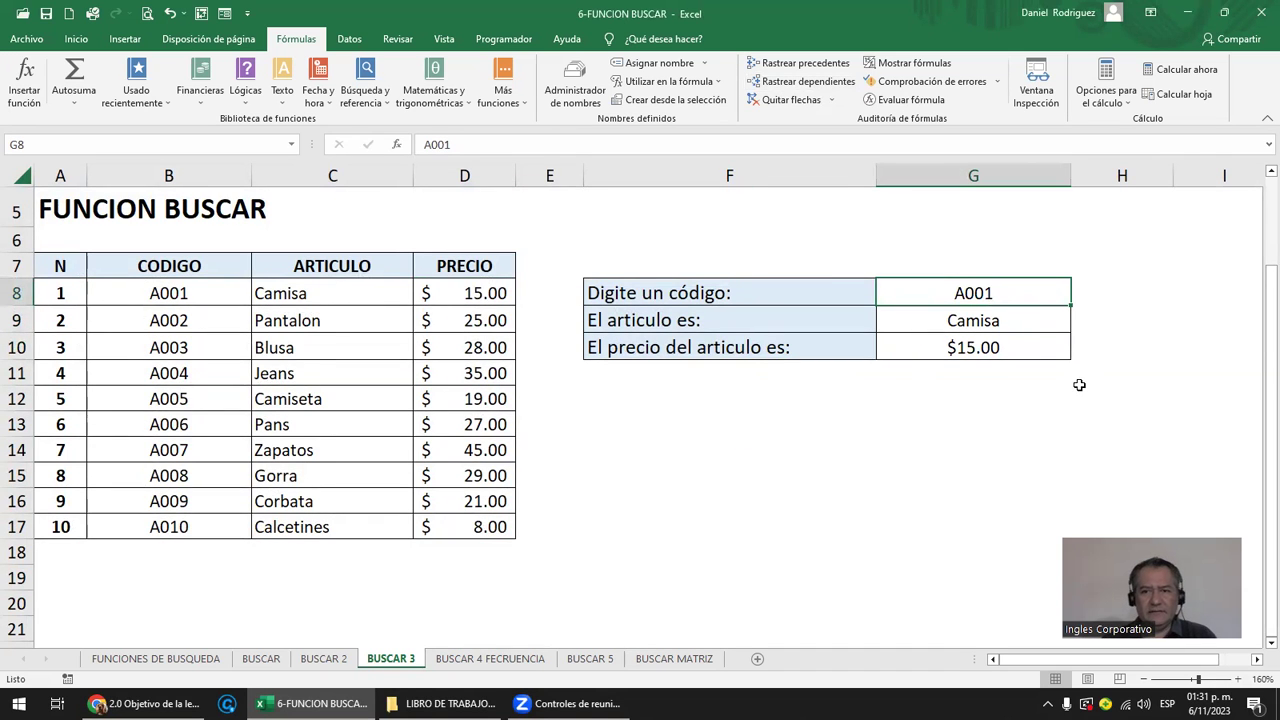
Clear the G9 and G10 results and change the code in G8 to A010.
key(Down)
key(Delete)
key(Down)
key(Delete)
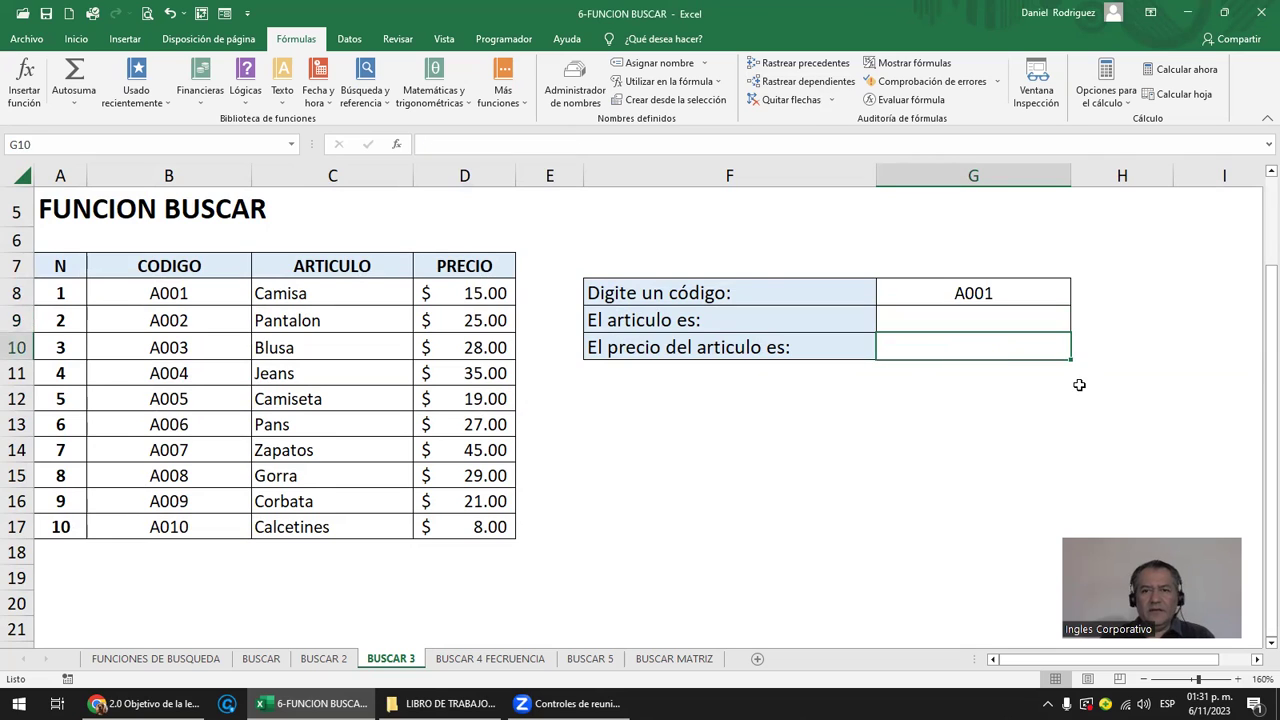
key(Up)
key(Up)
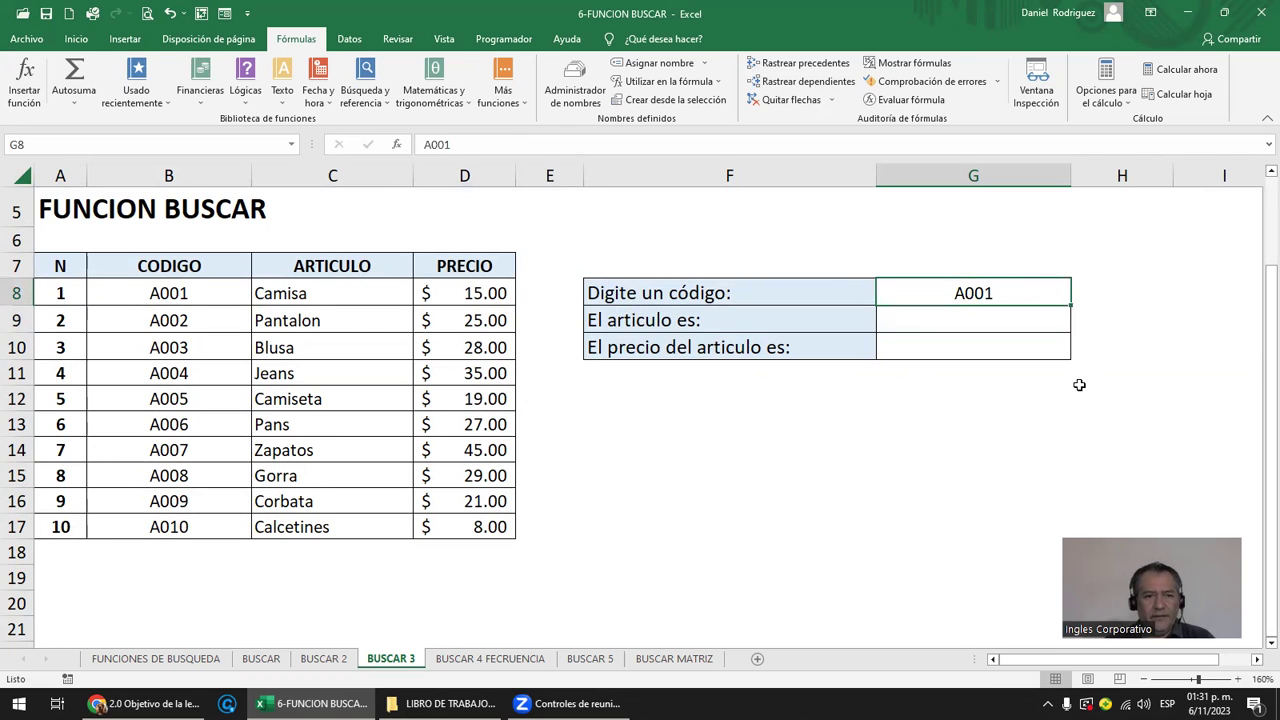
key(F2)
key(BackSpace)
key(BackSpace)
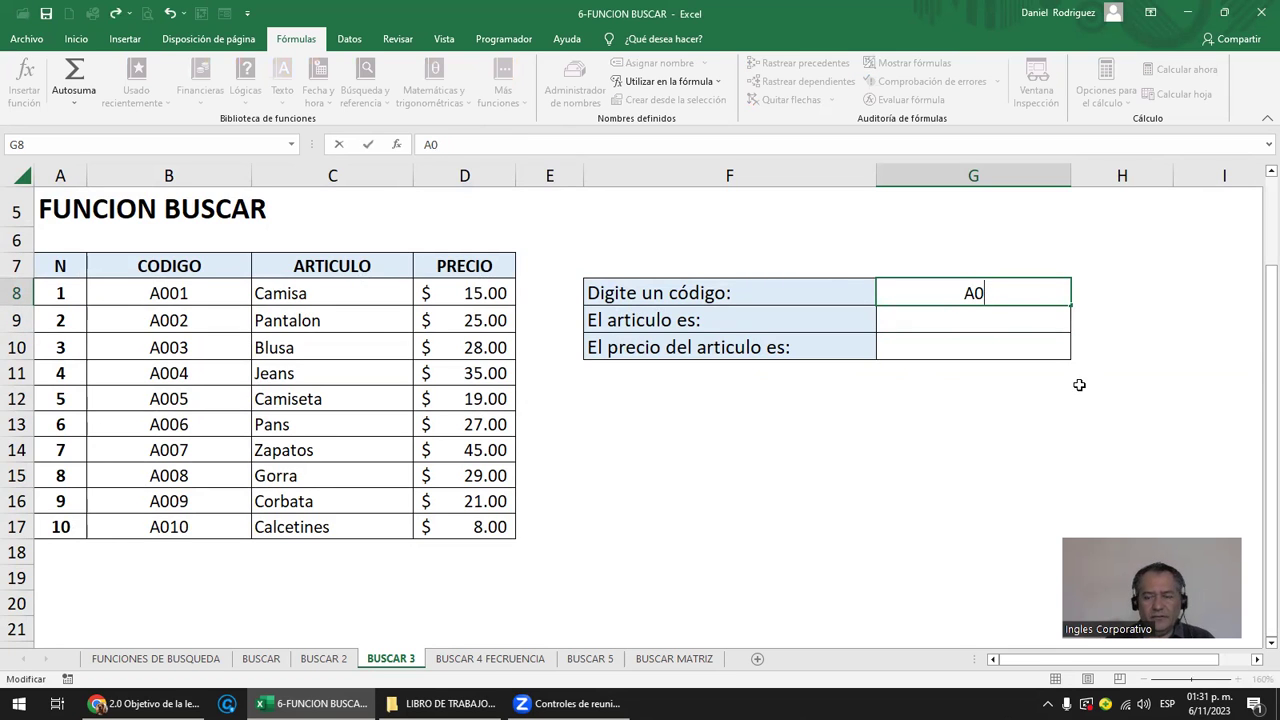
text(10)
key(Return)
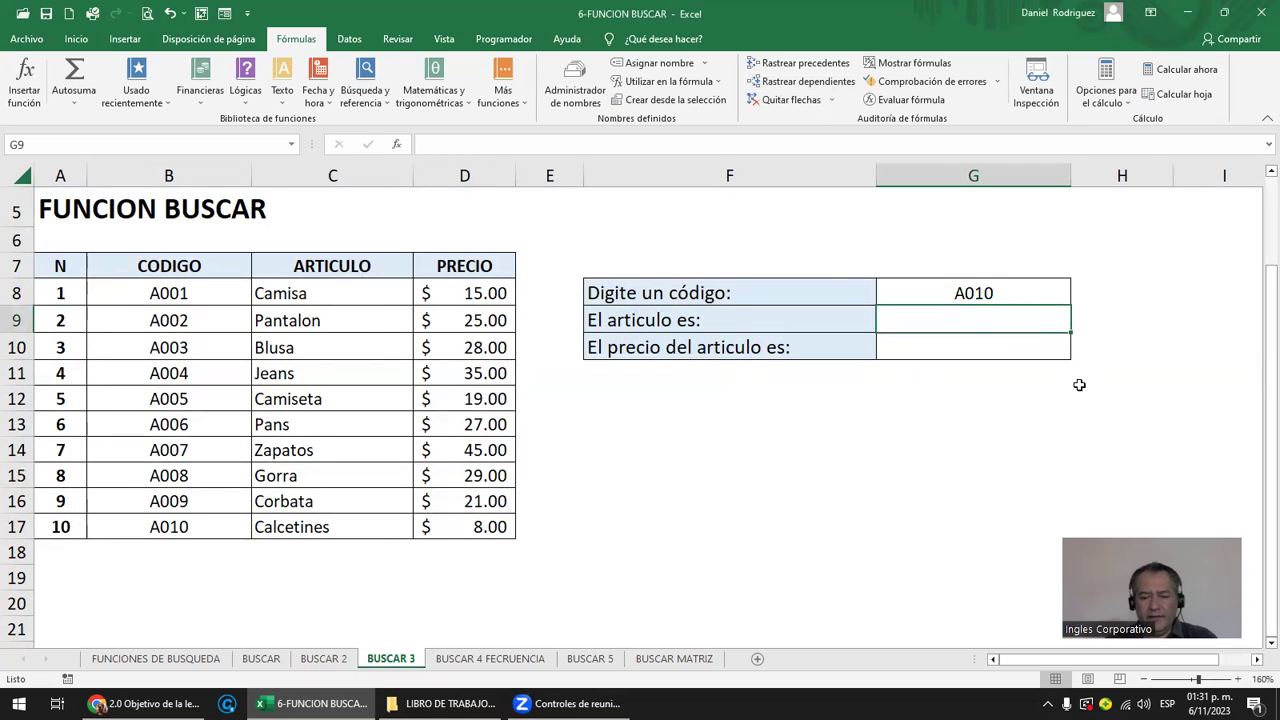
Enter =BUSCAR(G8;B8:B17;C8:C17) in G9 so it returns Calcetines.
text(=BUSCAR()
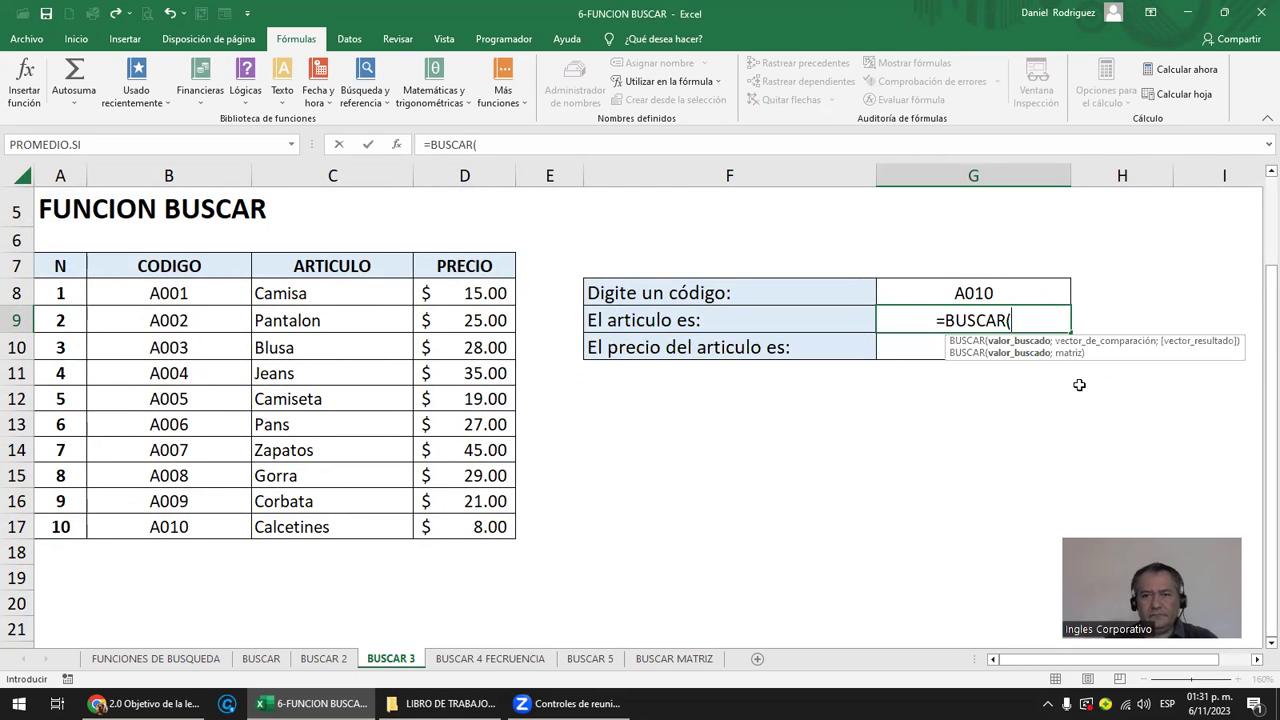
click(967, 290)
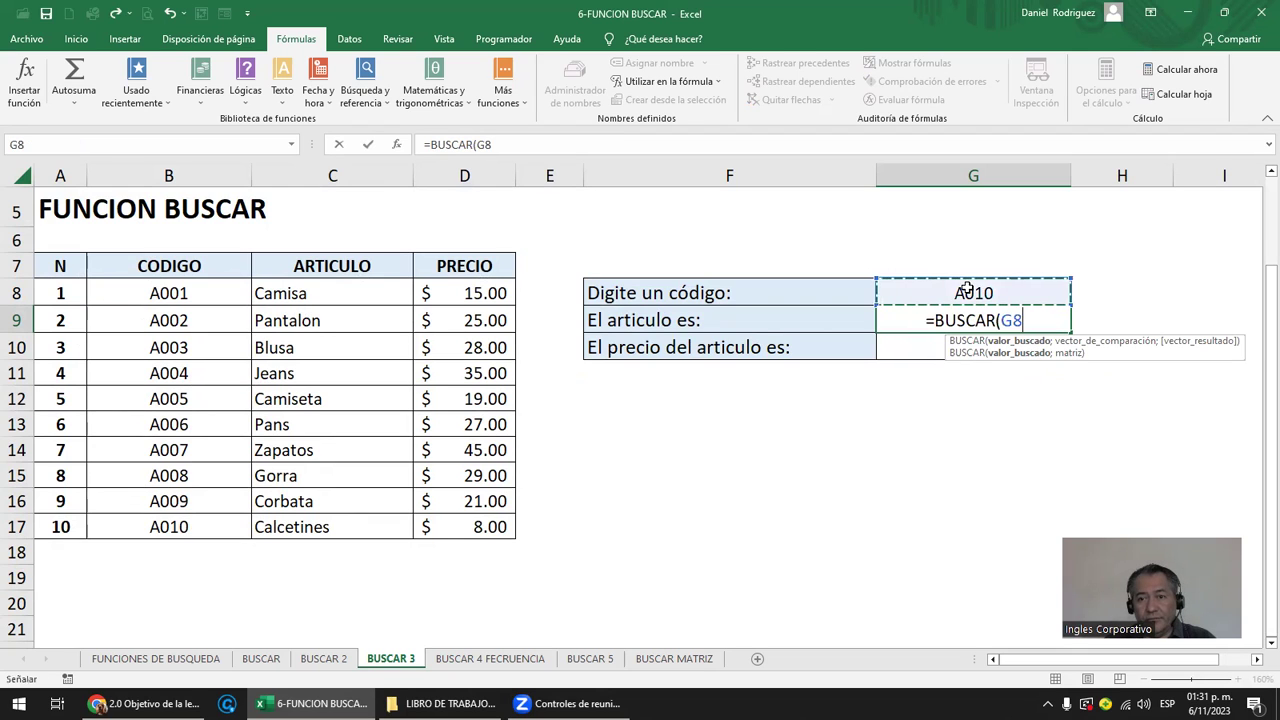
text(;)
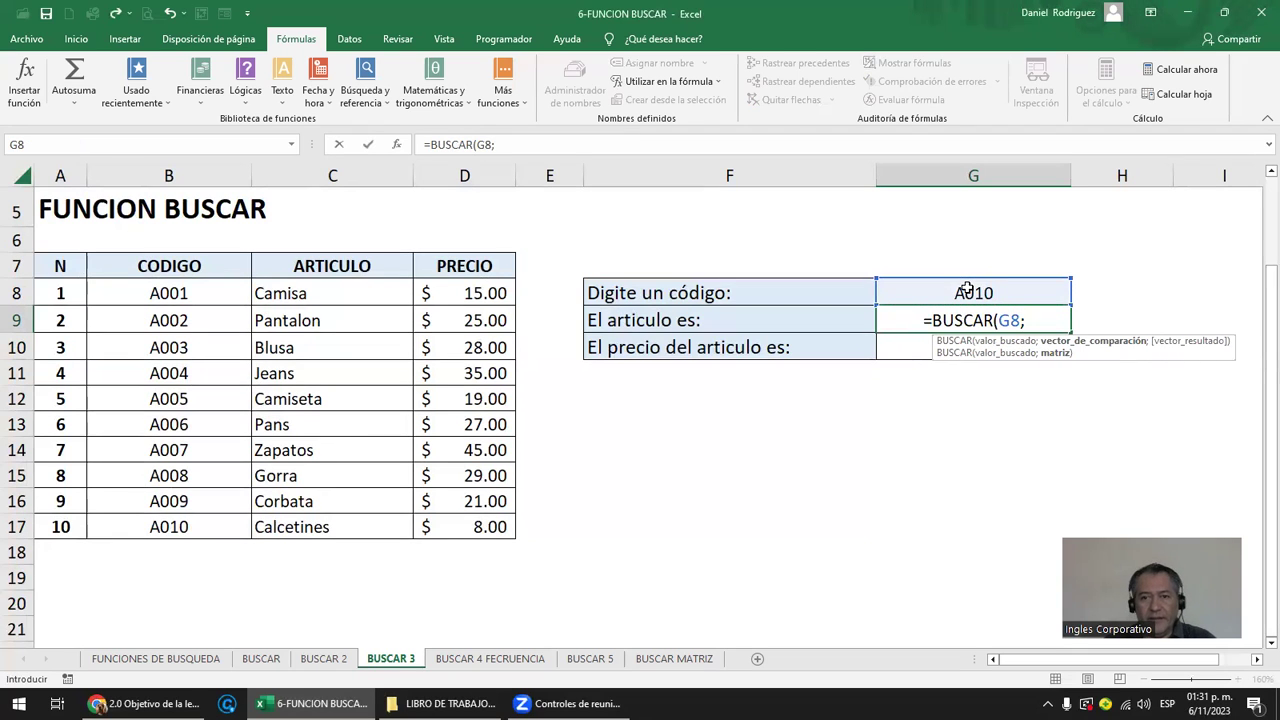
drag(178, 292, 195, 530)
text(;)
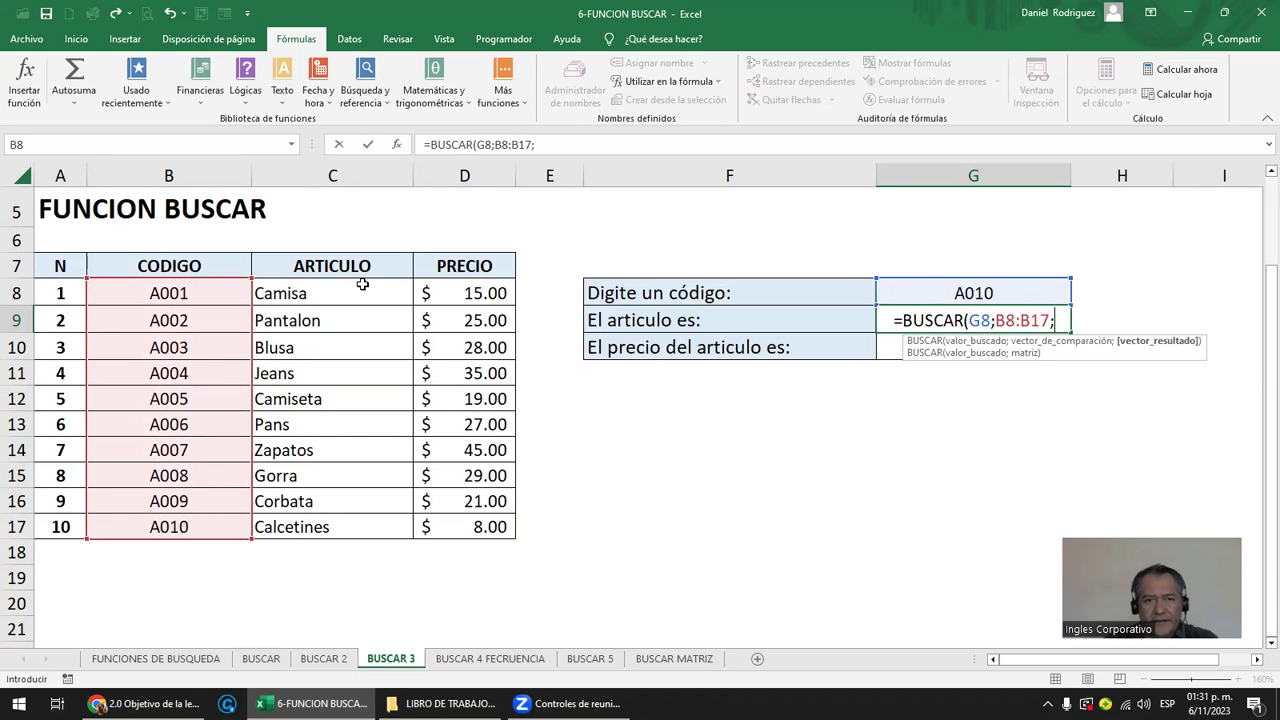
drag(362, 285, 376, 515)
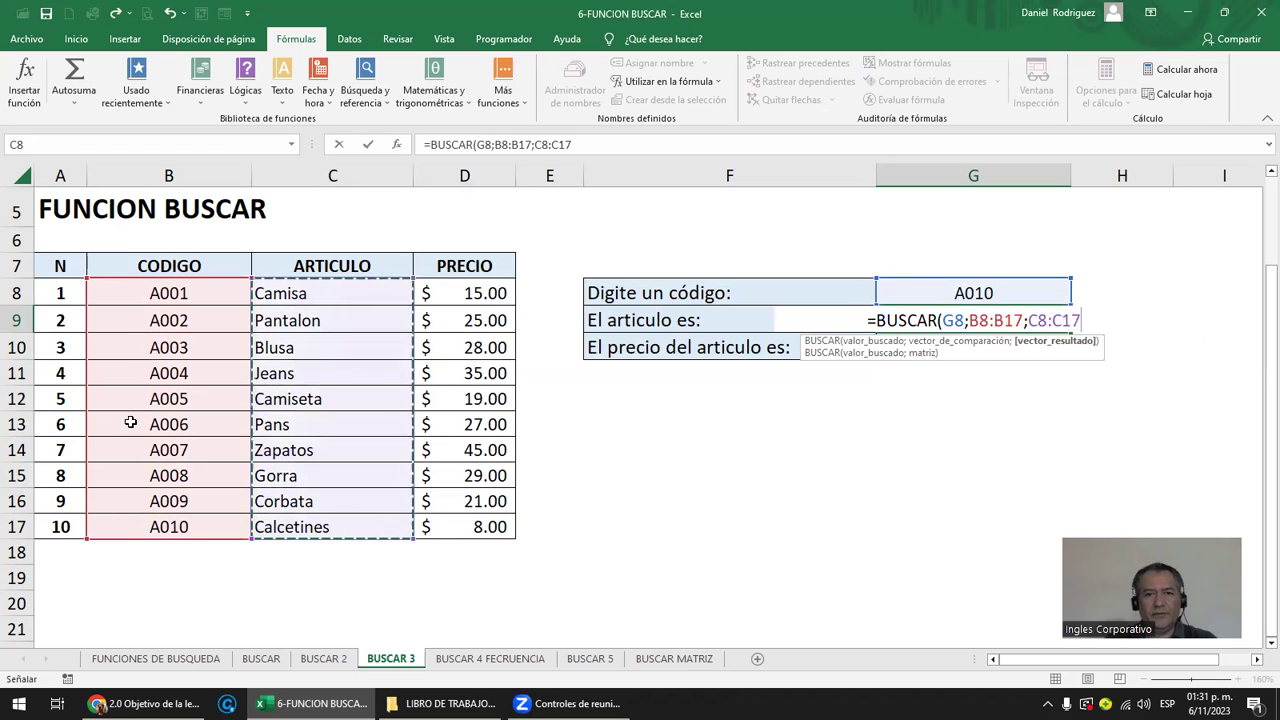
key(Return)
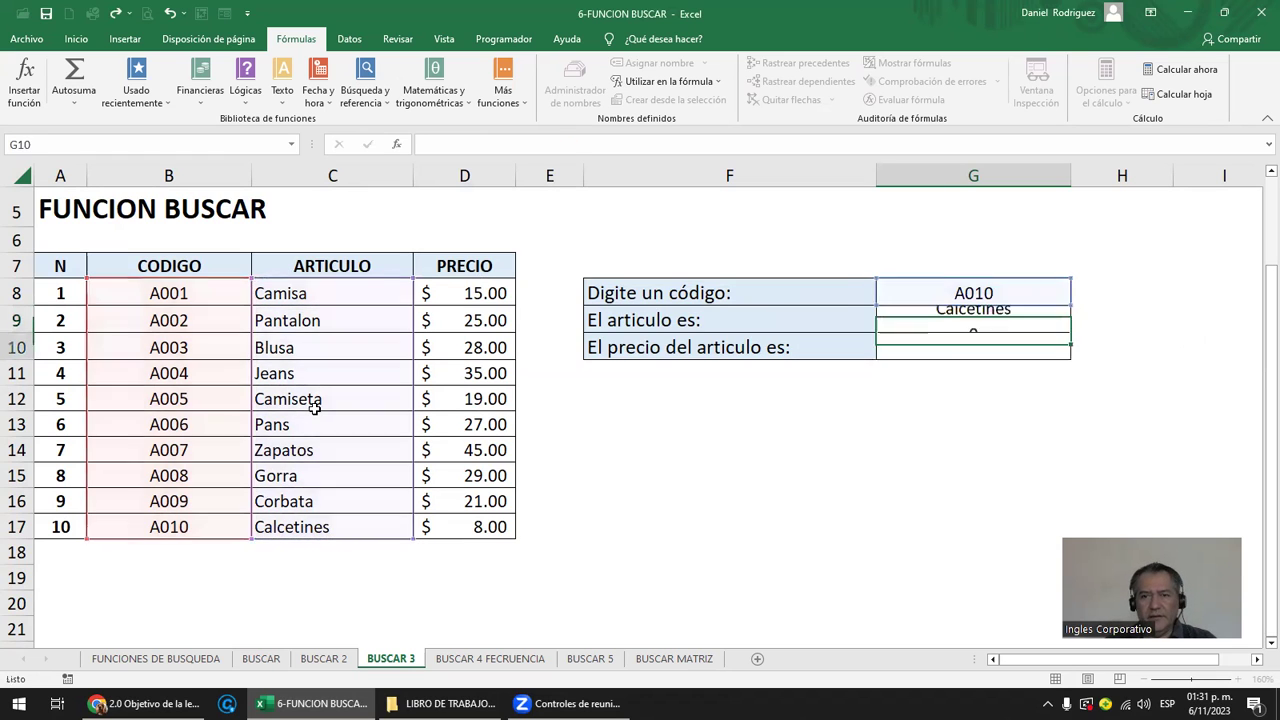
key(Up)
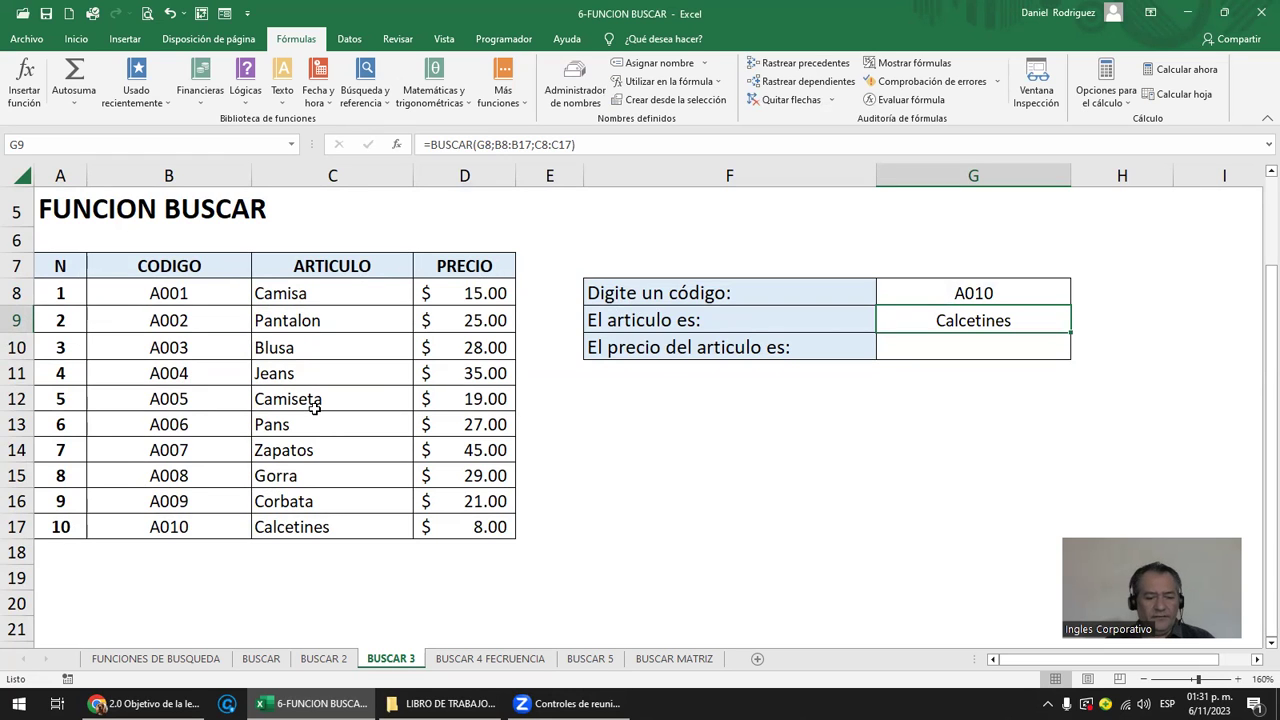
Enter =BUSCAR(G8;B8:B17;D8:D17) in G10 to return the price $8.00.
key(Down)
text(=)
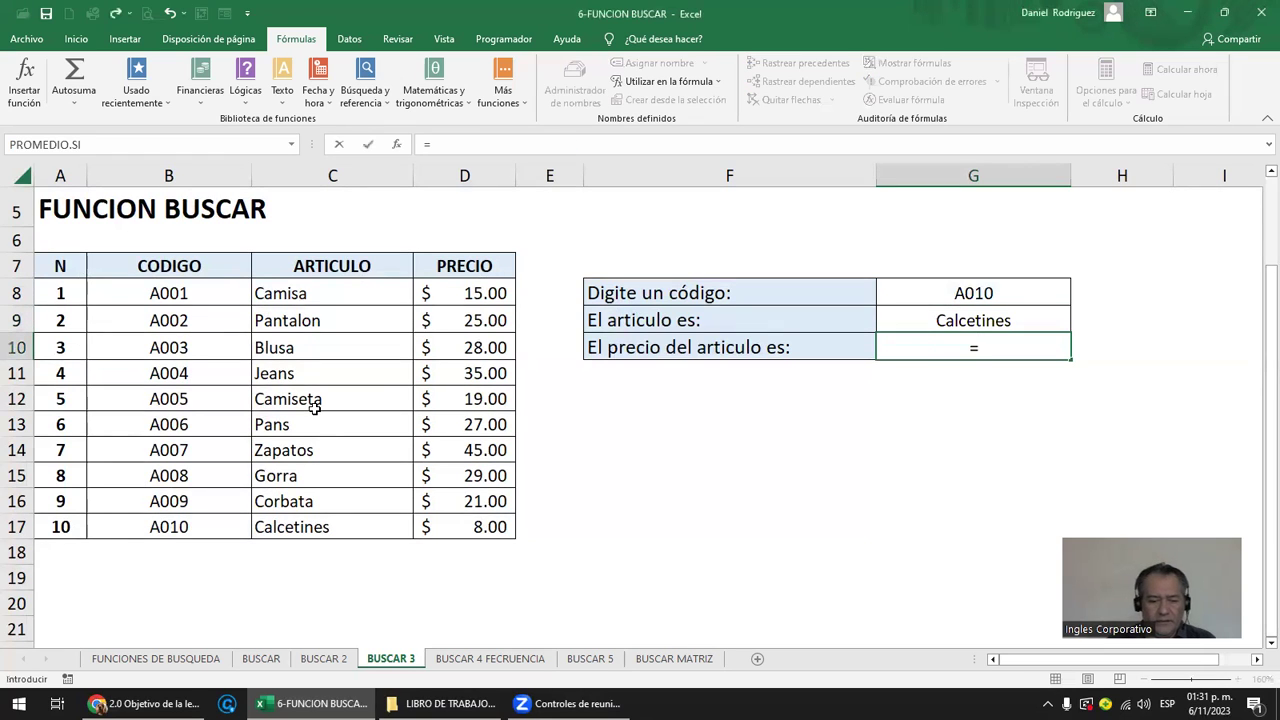
text(BU)
key(Tab)
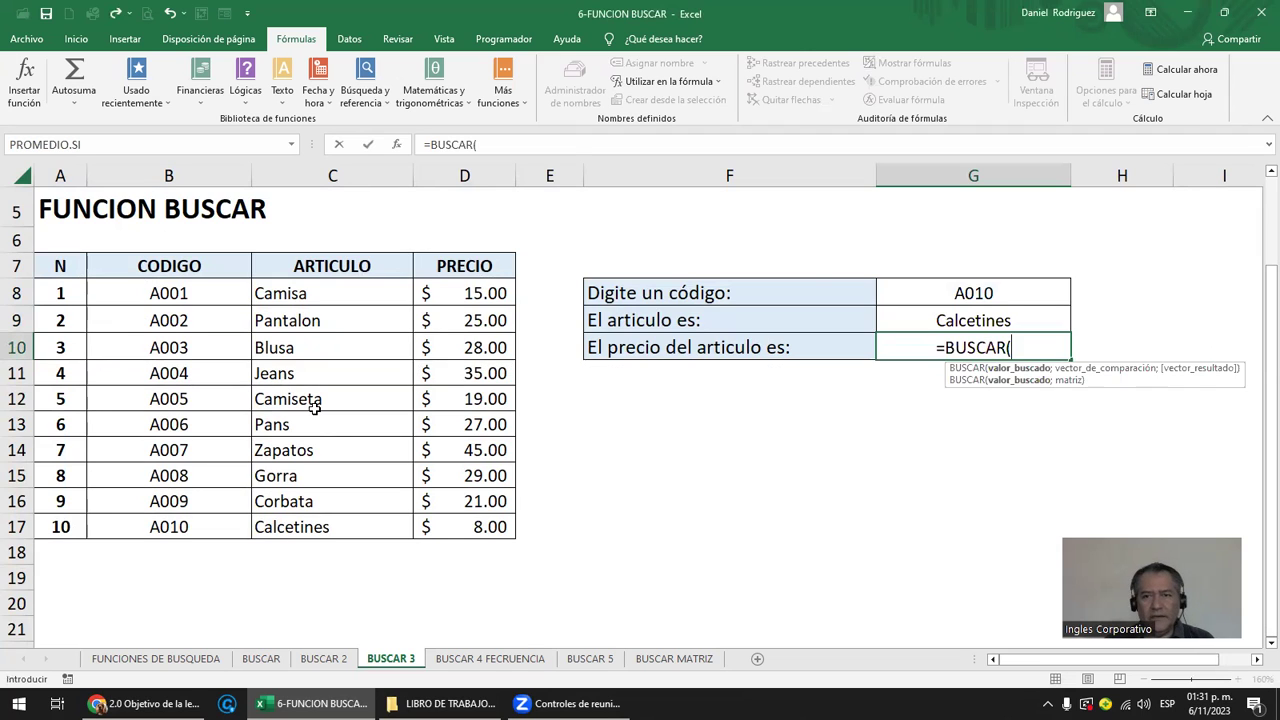
click(994, 293)
text(;)
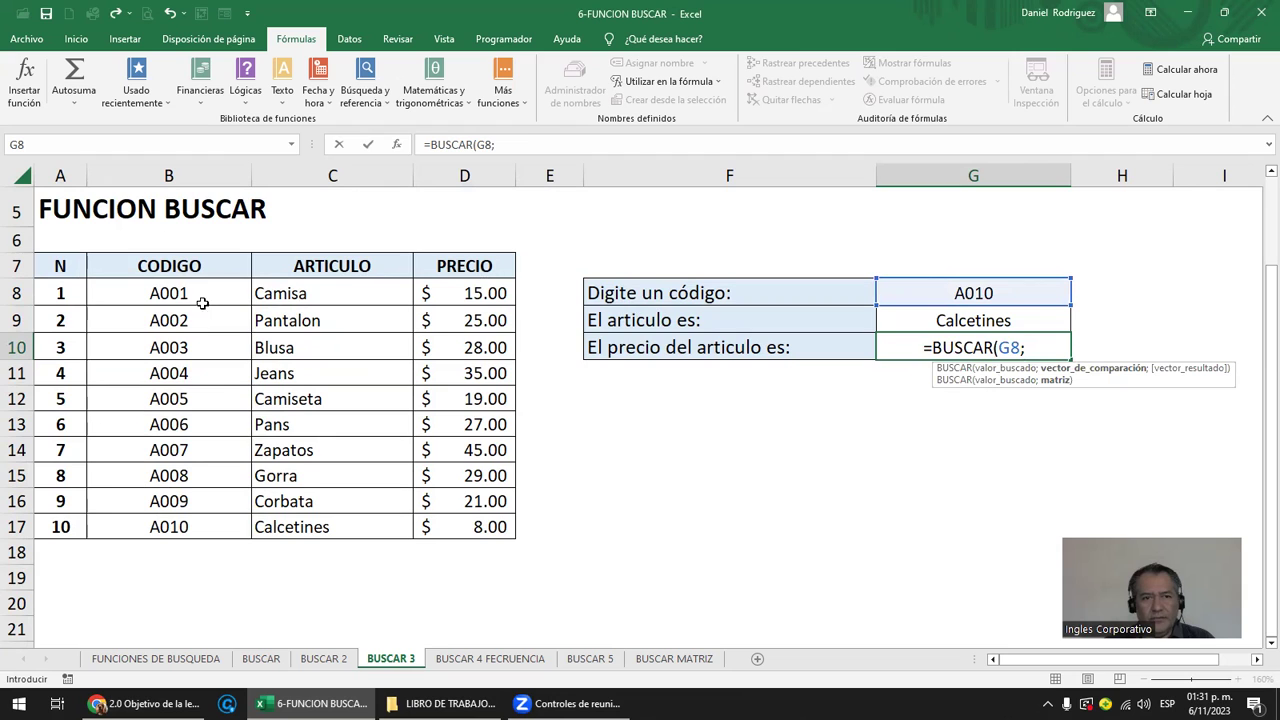
drag(179, 293, 186, 527)
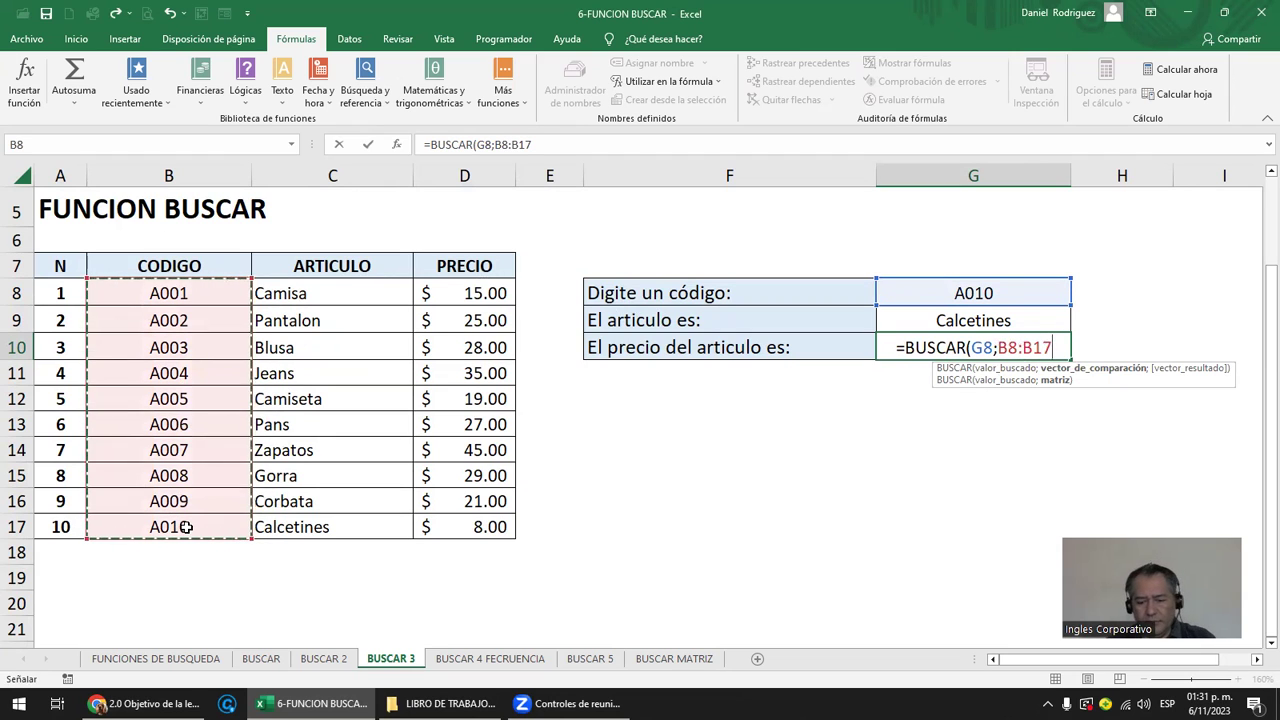
text(;)
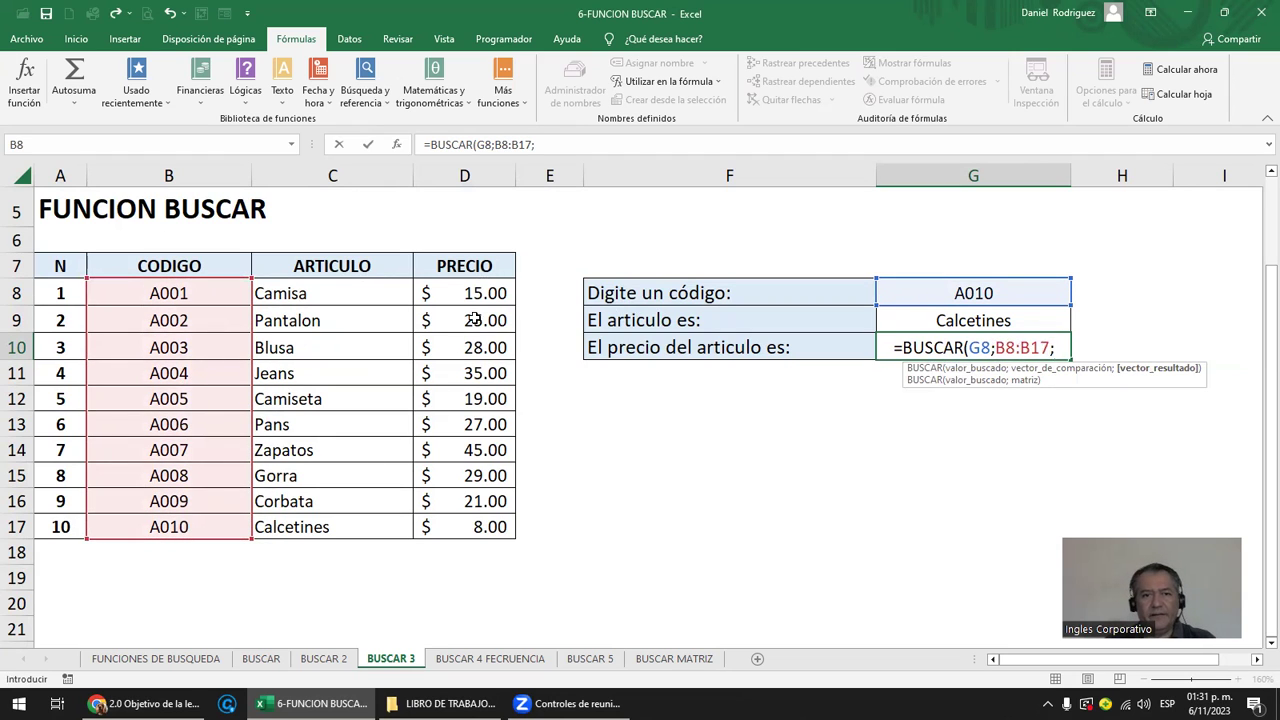
drag(481, 292, 485, 530)
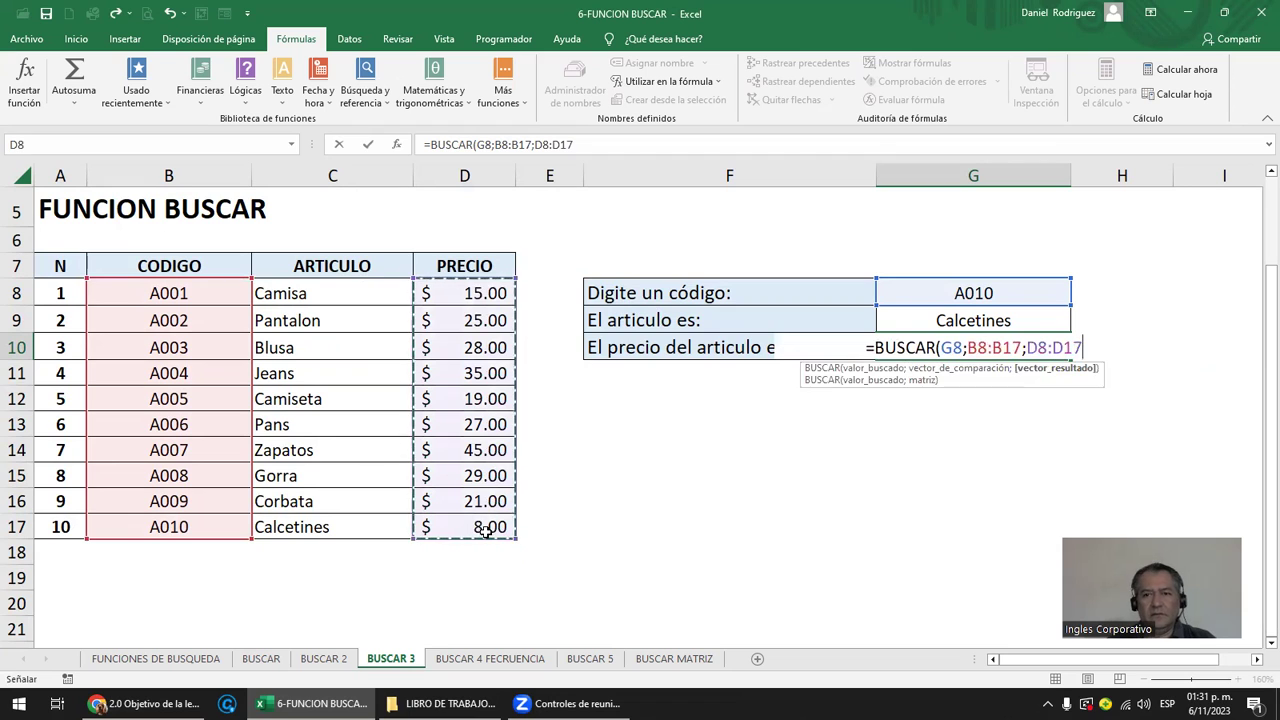
key(Return)
key(Up)
key(Up)
Compare the G9 and G10 formulas' ranges without changing them.
key(F2)
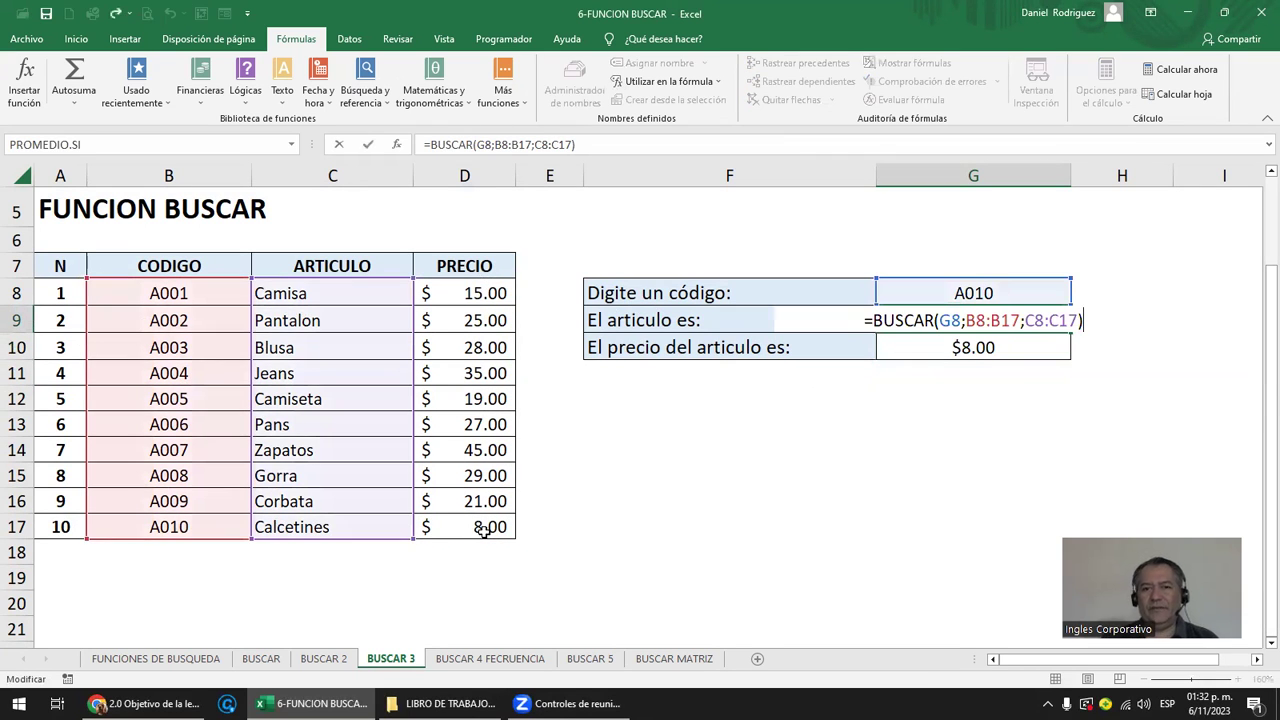
key(Escape)
key(Down)
key(F2)
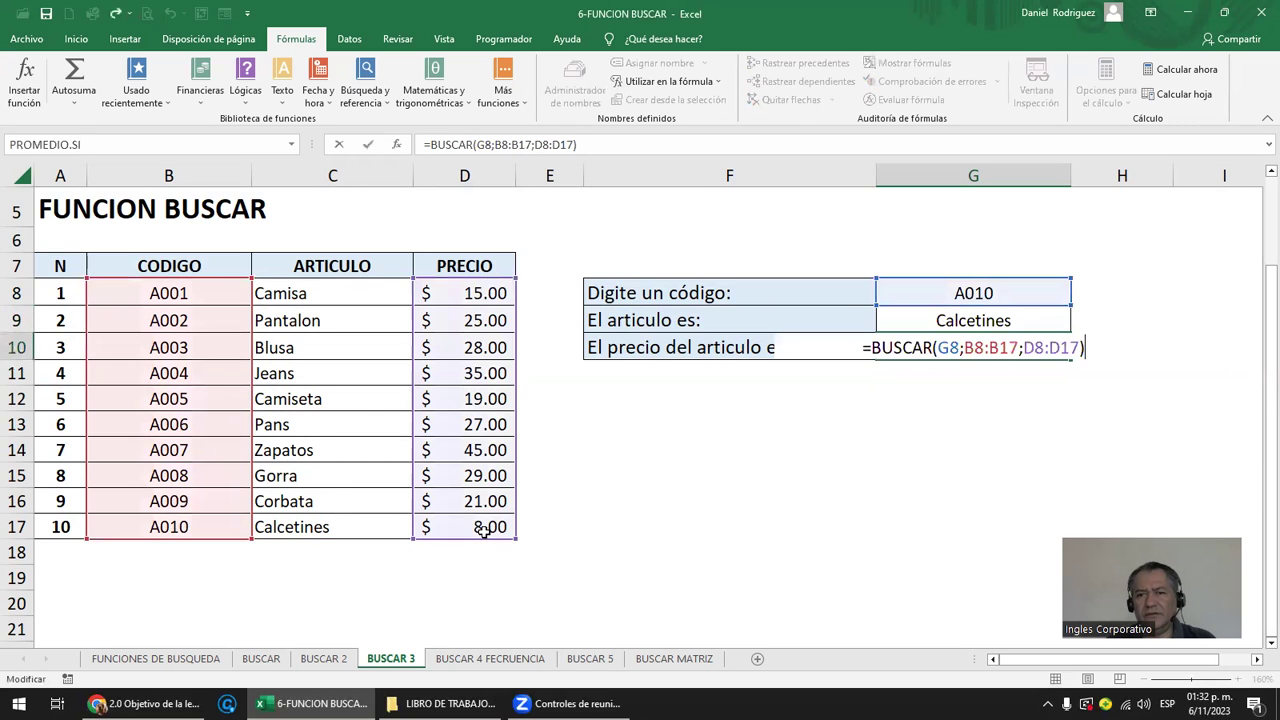
key(Escape)
key(Up)
key(F2)
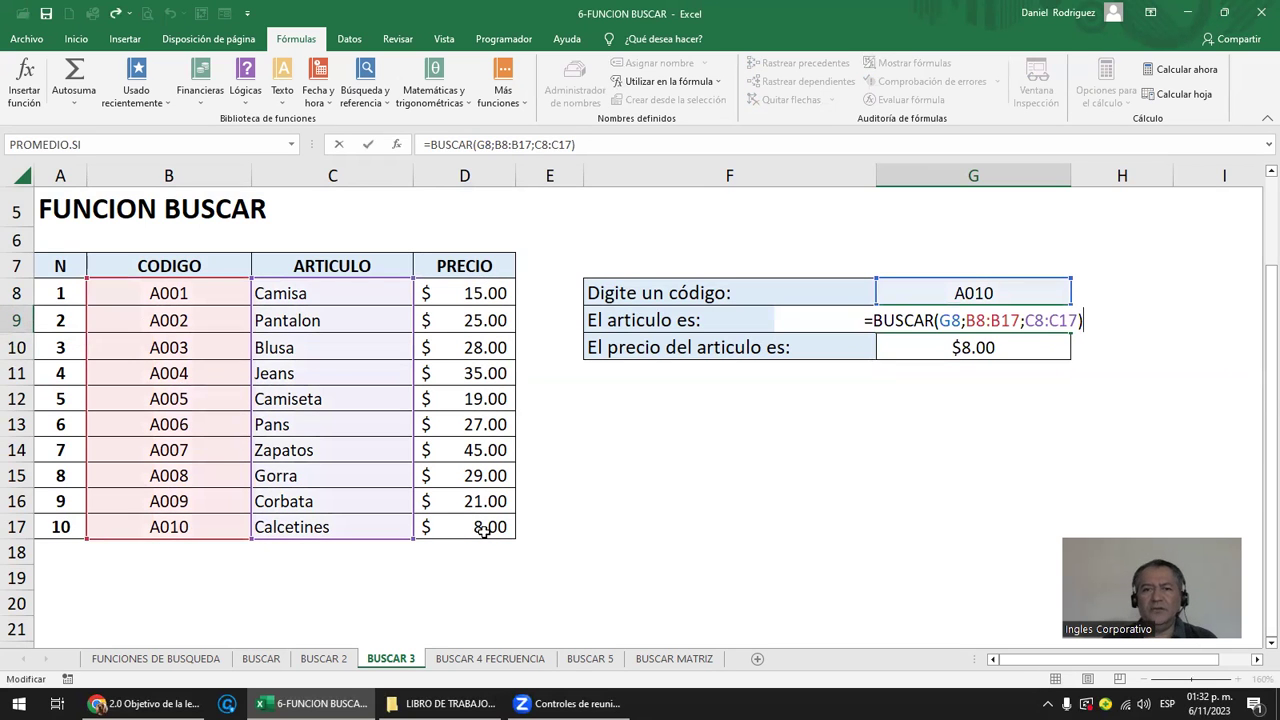
key(Escape)
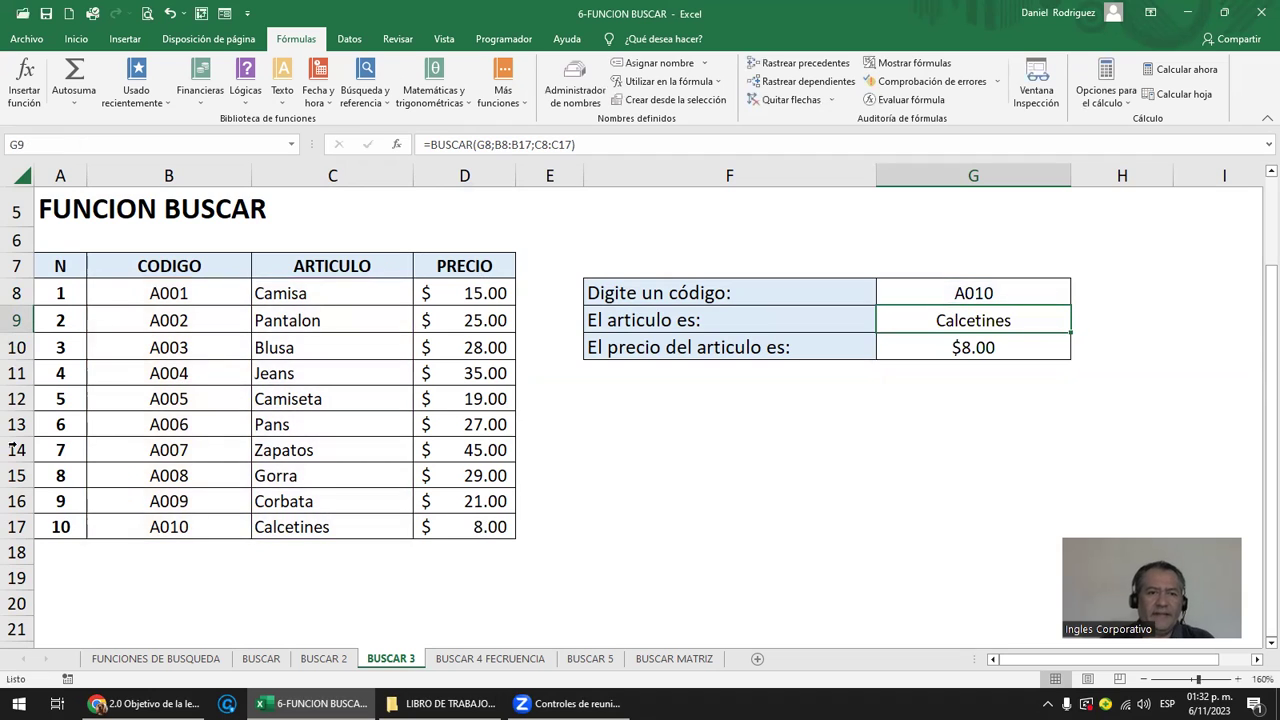
click(165, 265)
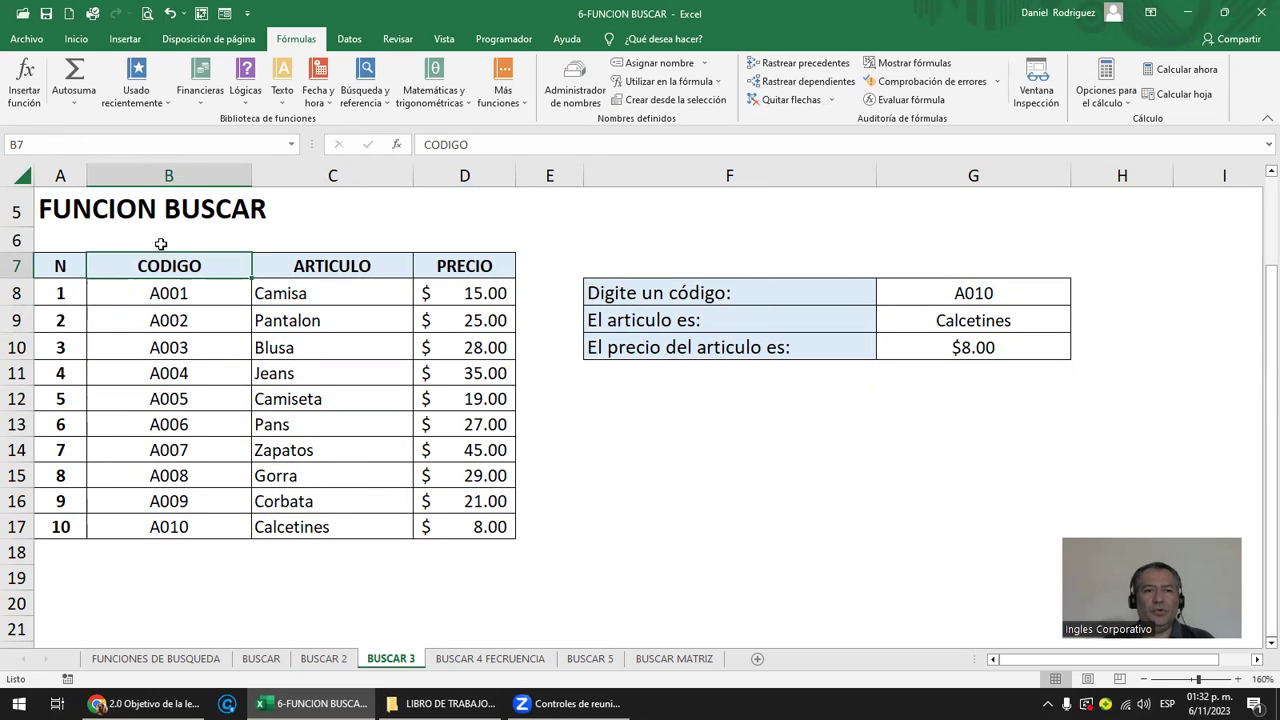
click(231, 164)
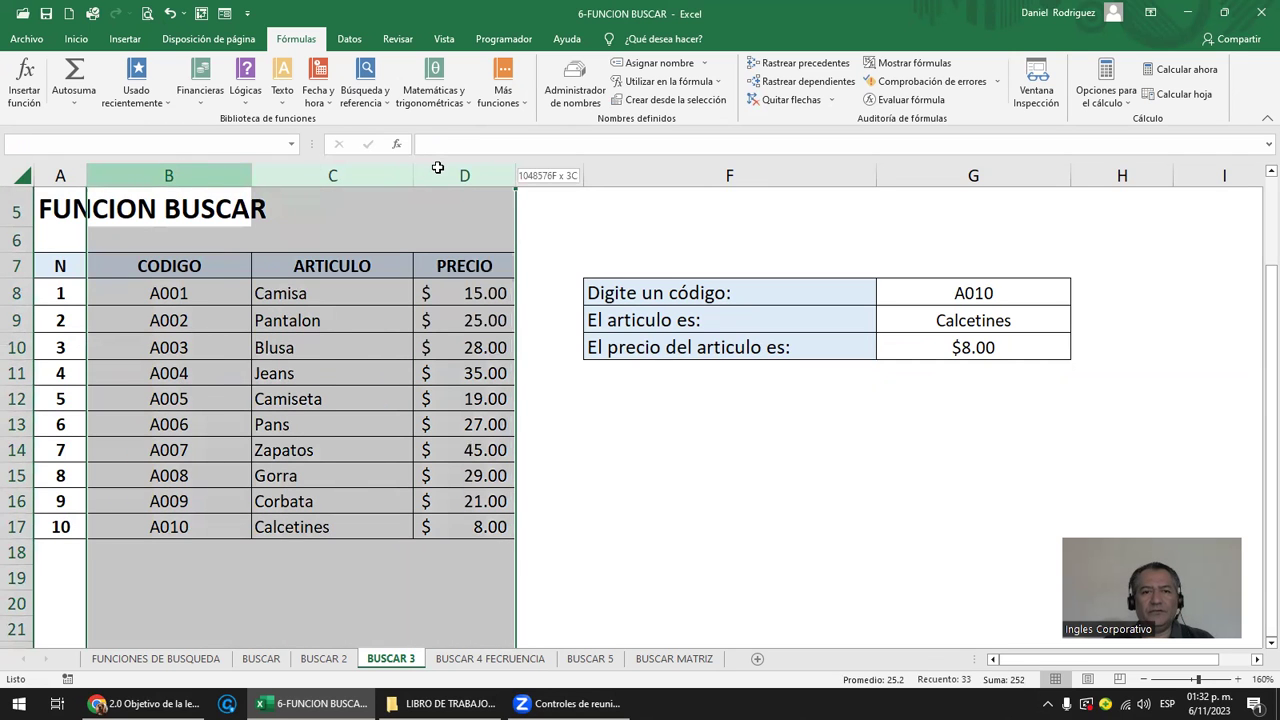
drag(231, 164, 48, 267)
click(48, 267)
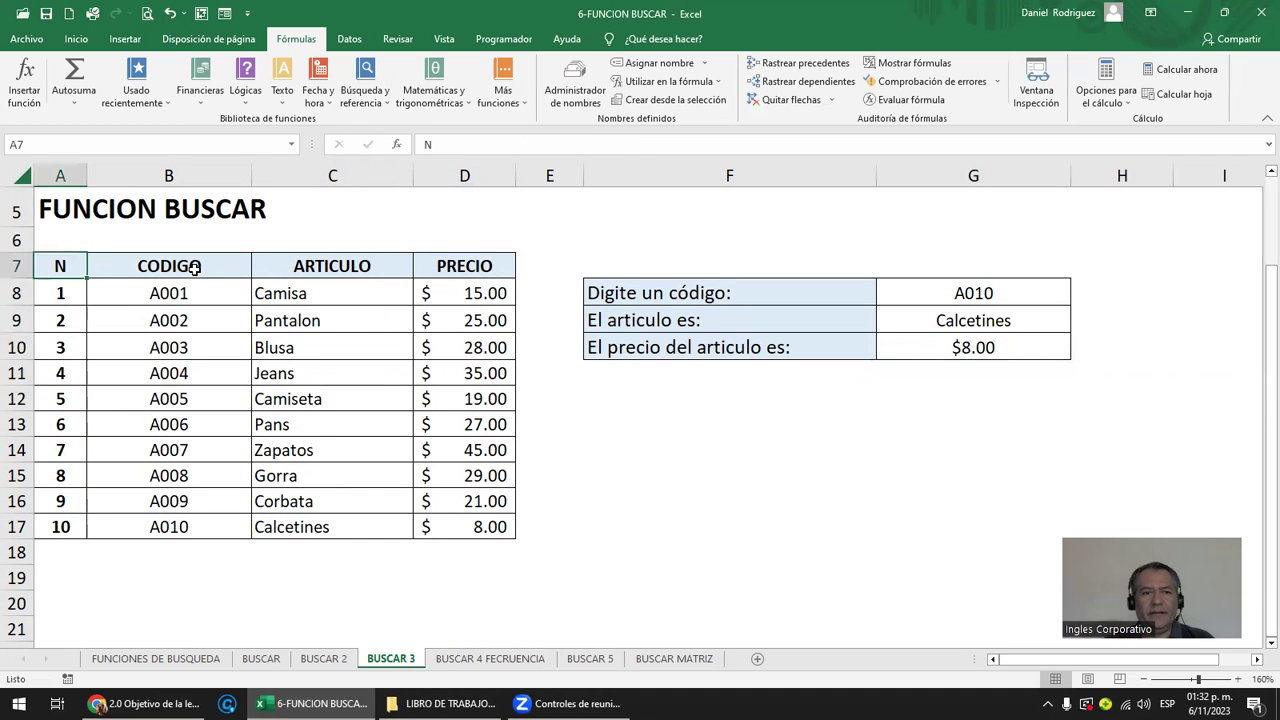
click(195, 268)
click(203, 296)
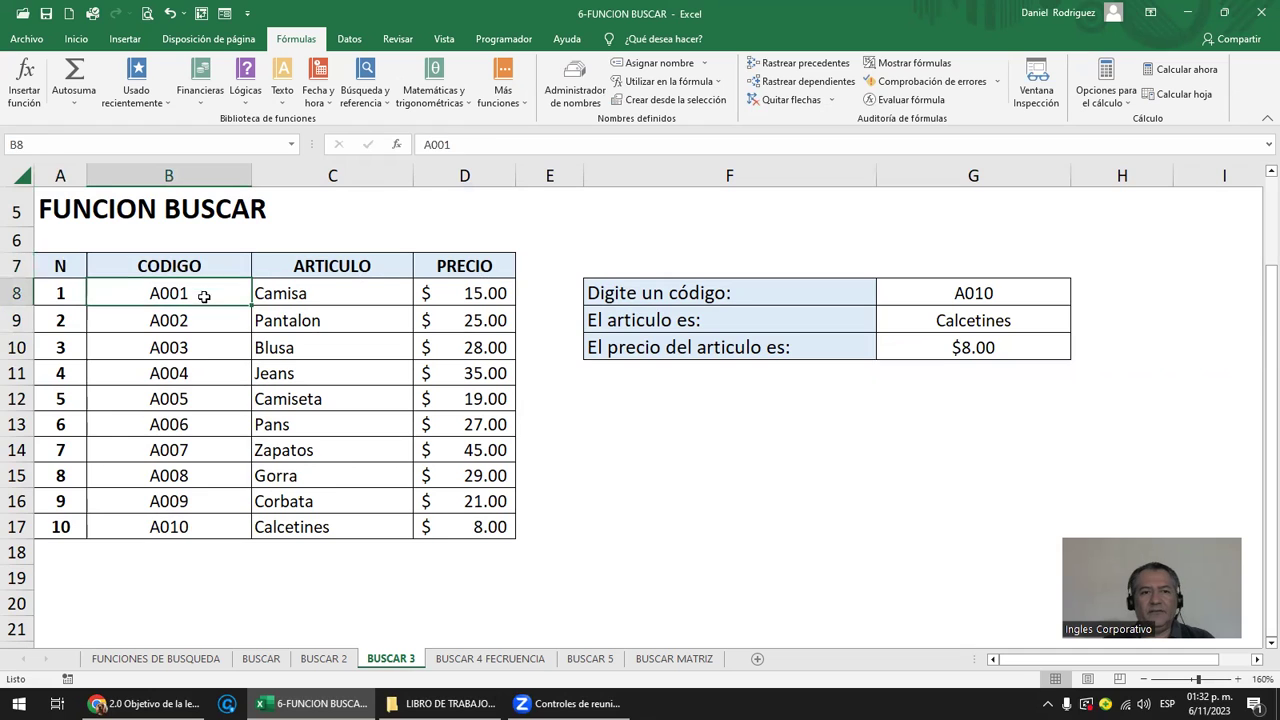
drag(203, 296, 200, 520)
click(193, 266)
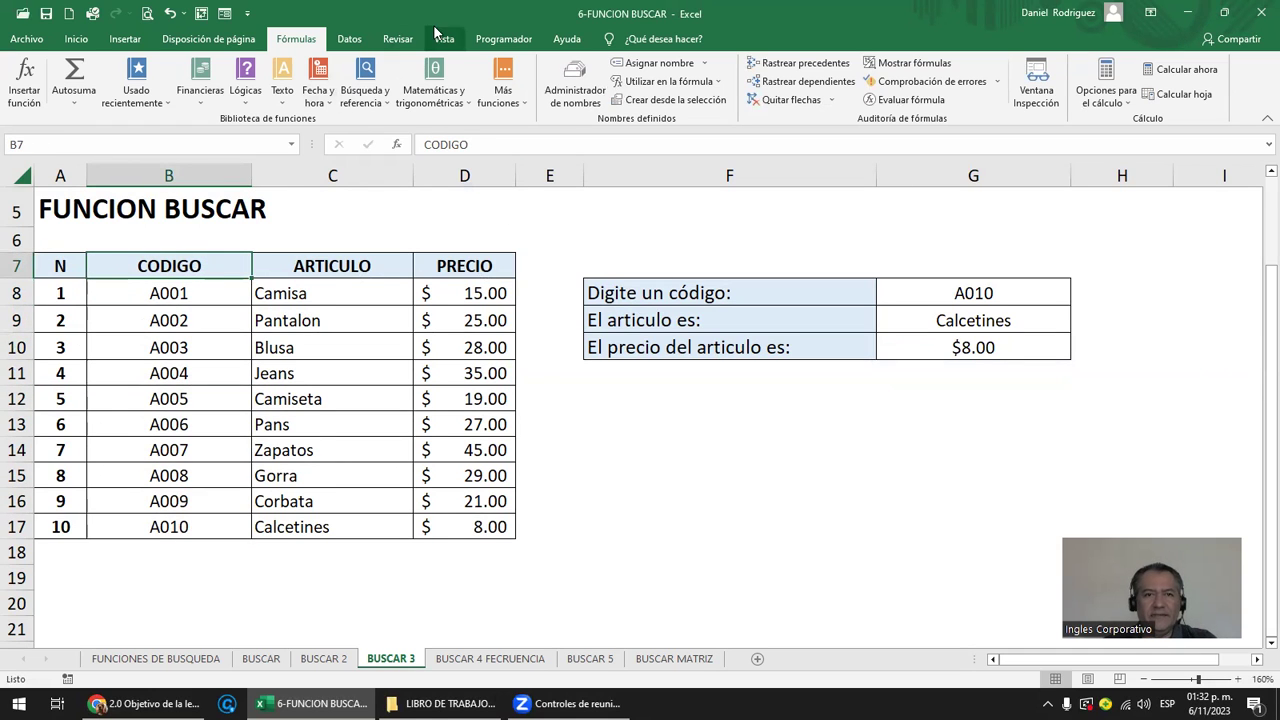
click(349, 38)
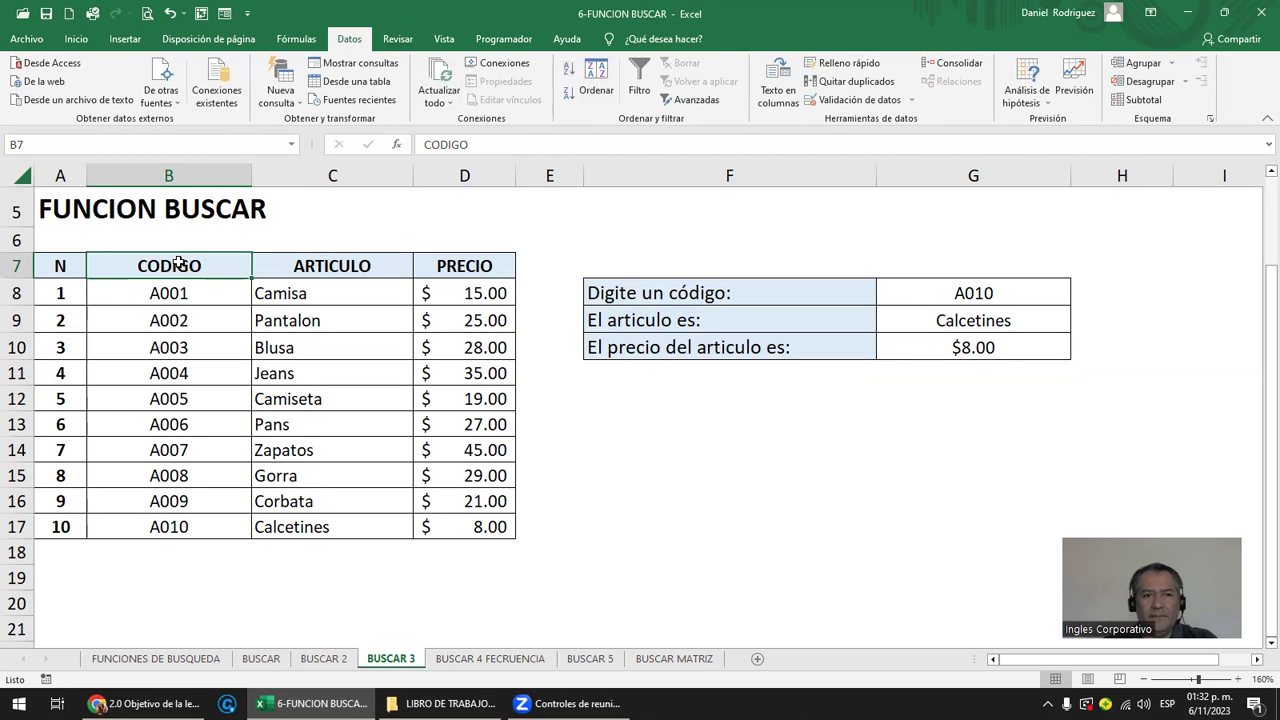
click(53, 265)
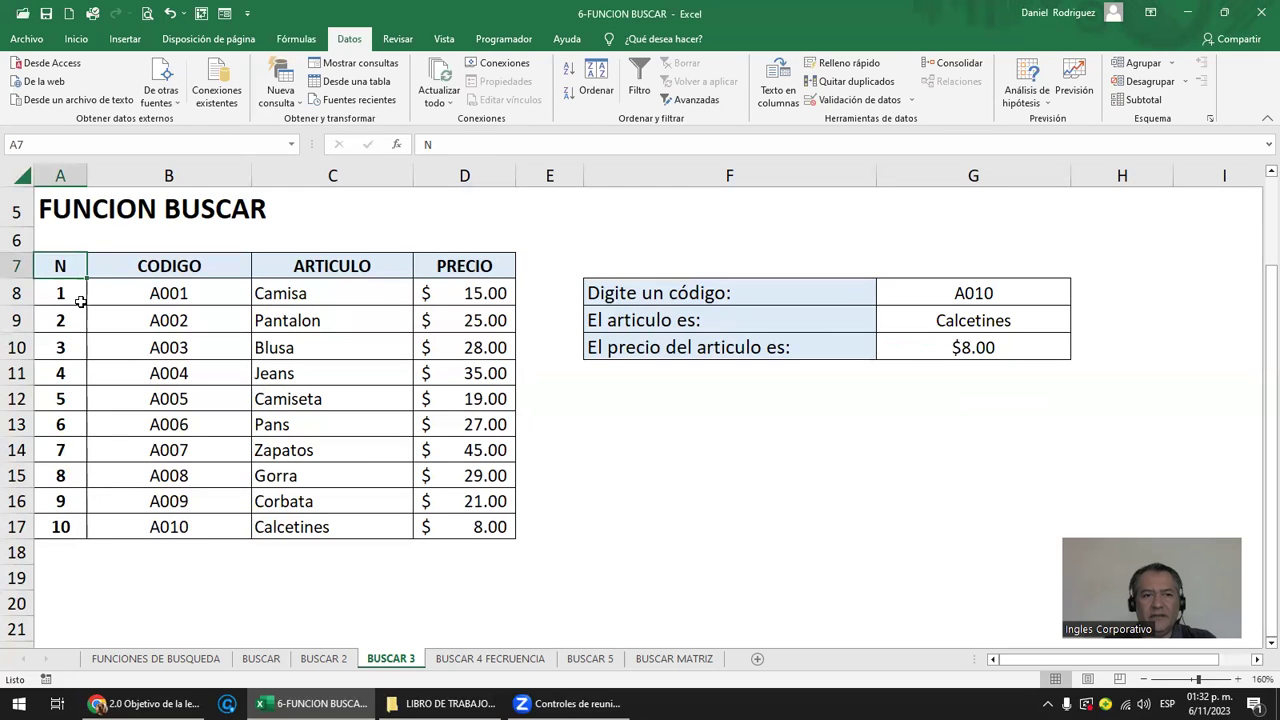
click(78, 296)
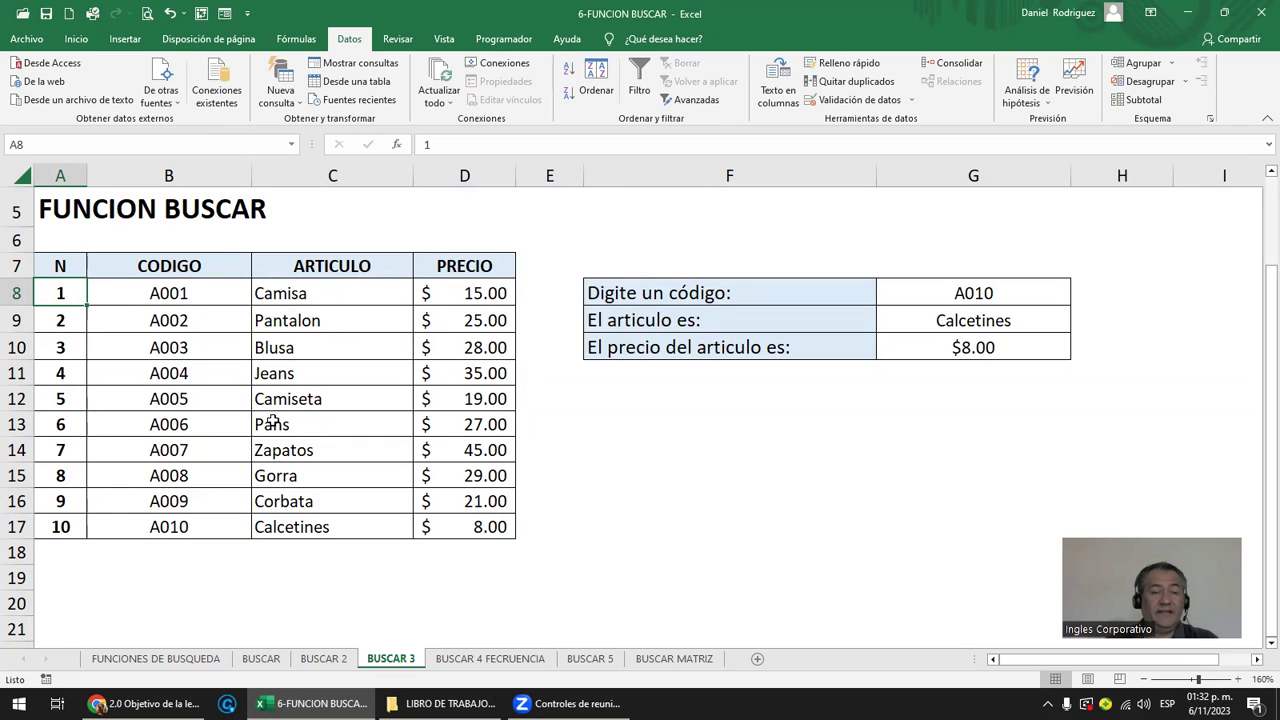
drag(63, 296, 60, 525)
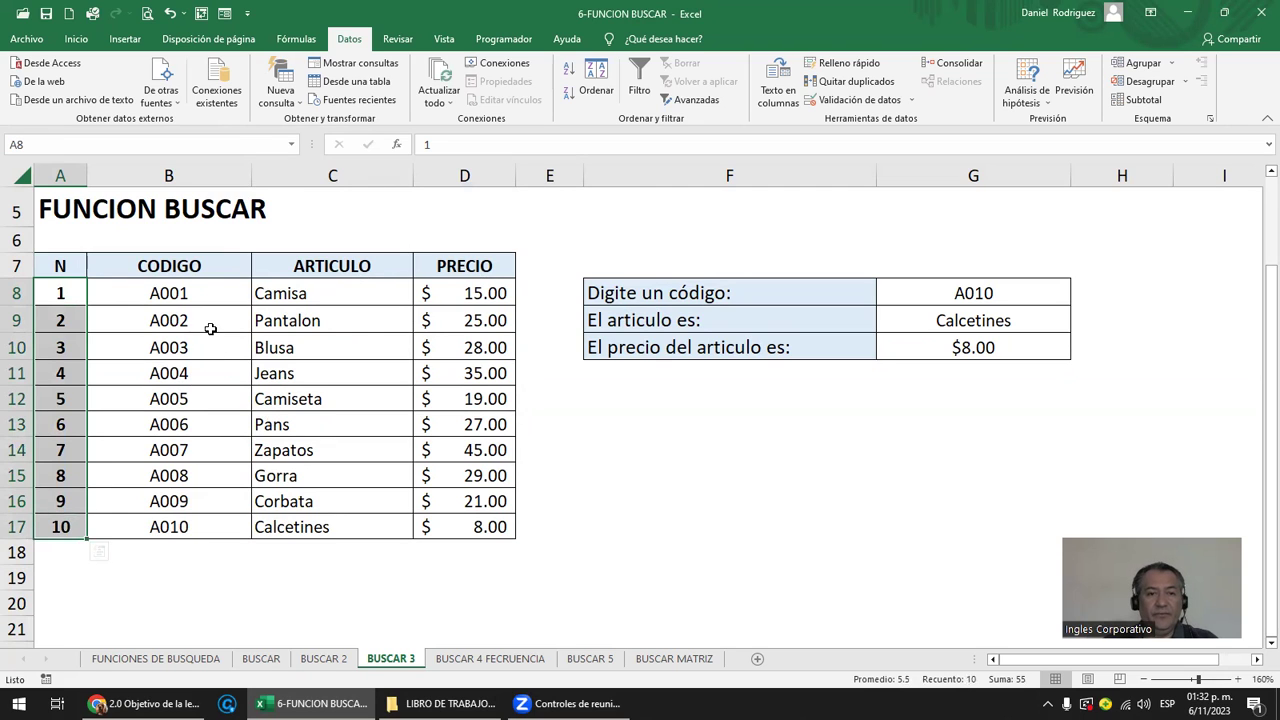
click(311, 293)
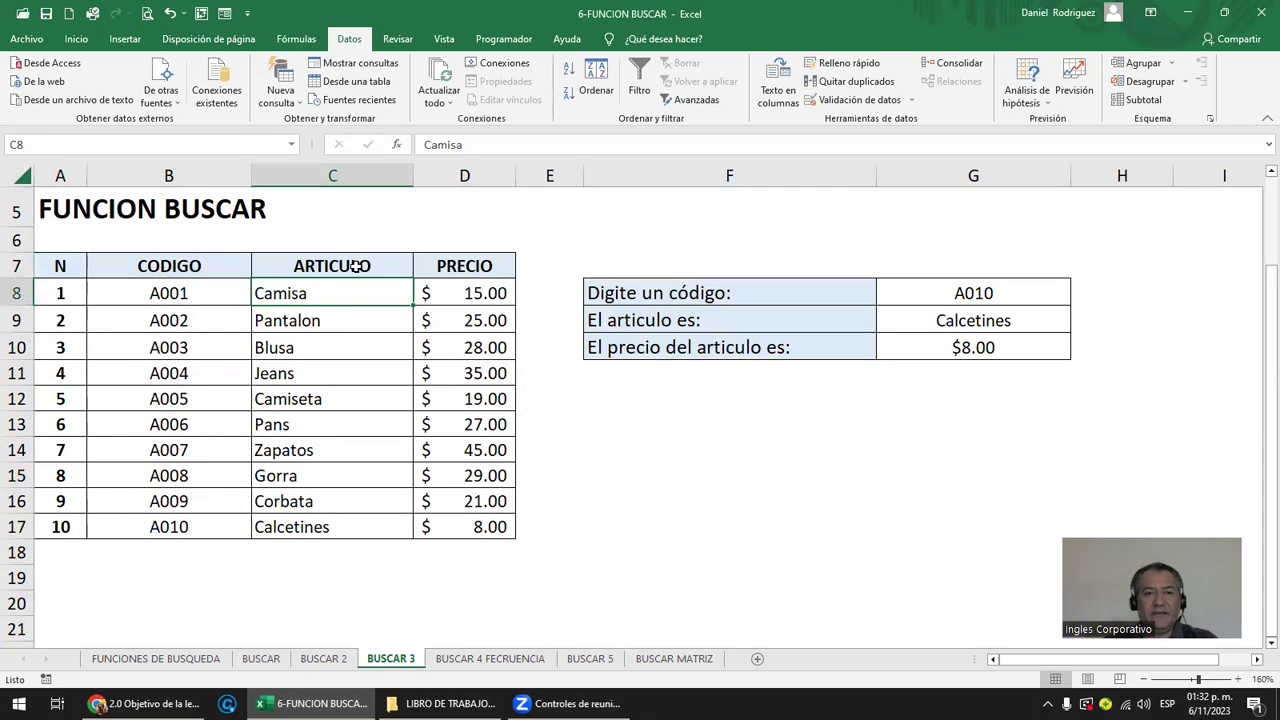
Fill the CODIGO header cell B7 with yellow.
click(184, 175)
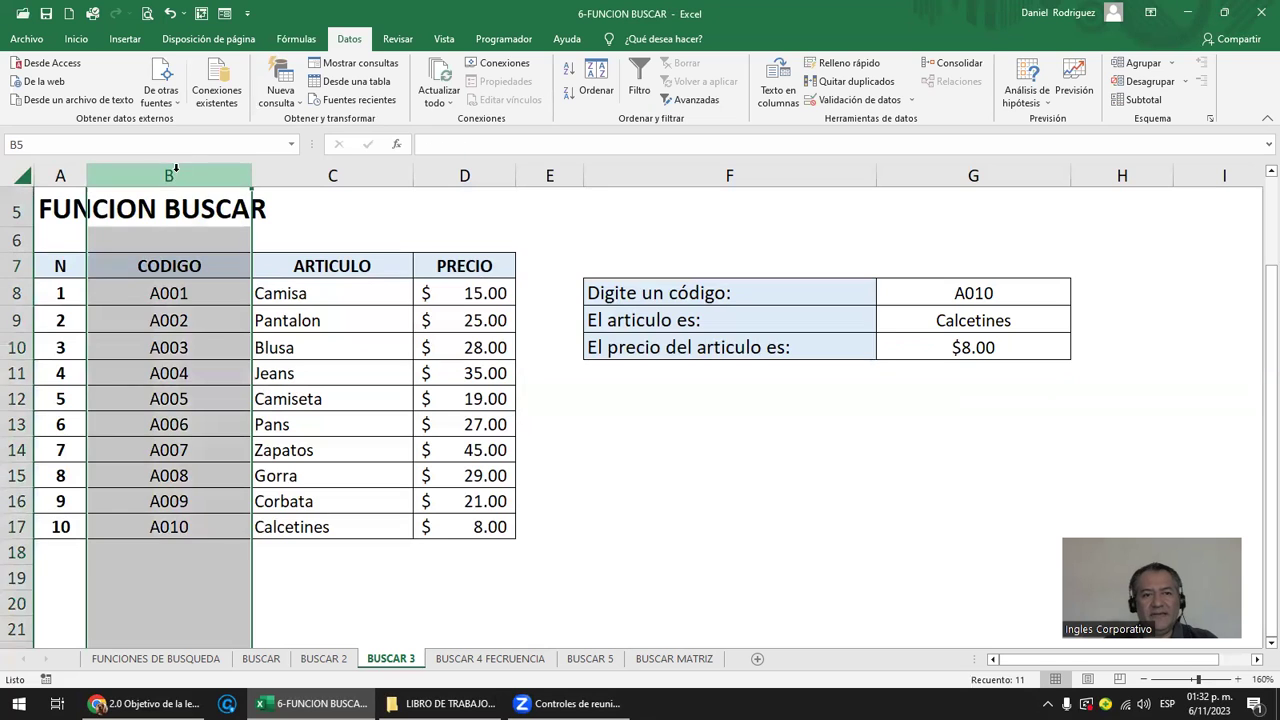
click(184, 266)
click(76, 38)
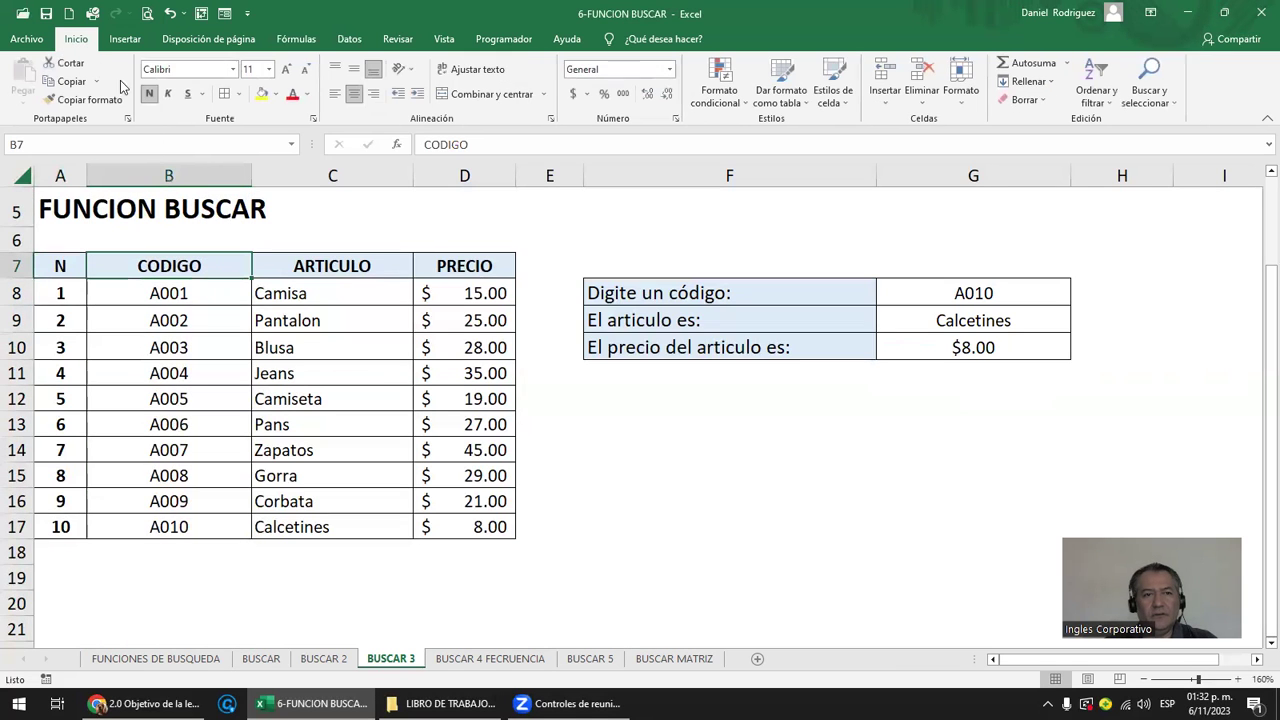
click(275, 95)
click(300, 215)
Create names from the top-row headers of B7:D17: CODIGO, ARTICULO and PRECIO.
drag(190, 262, 470, 528)
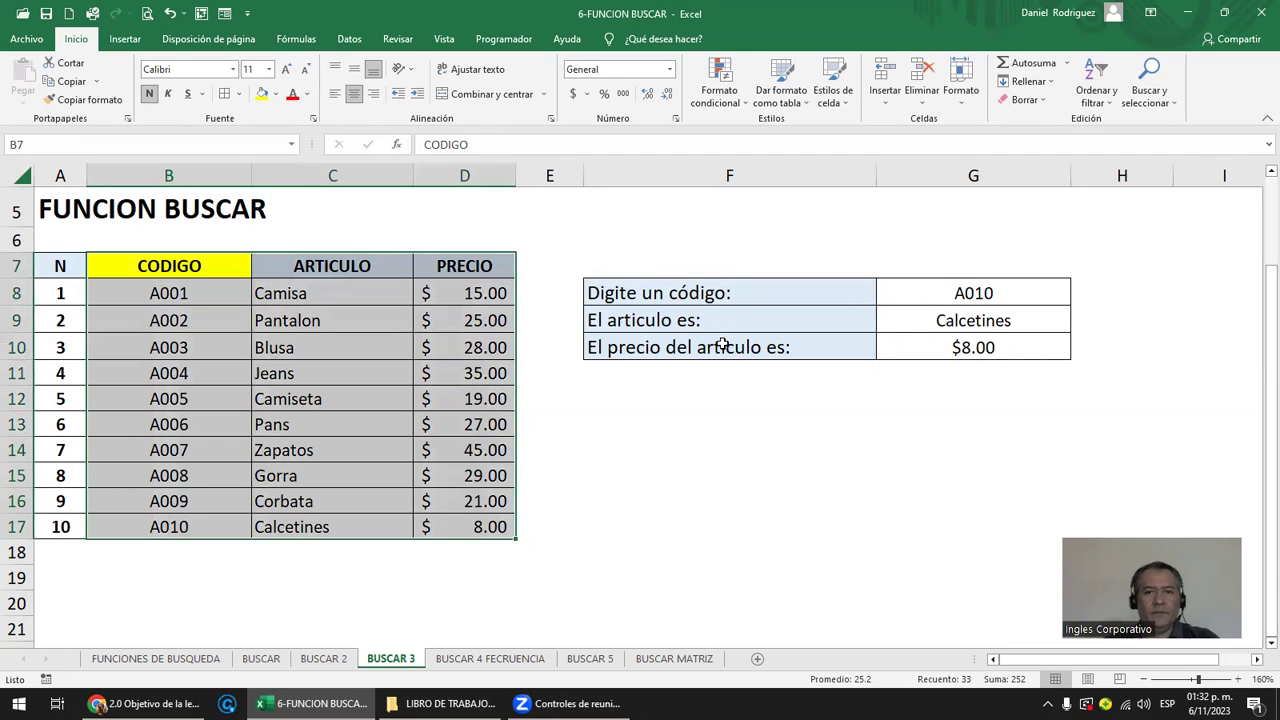
click(961, 299)
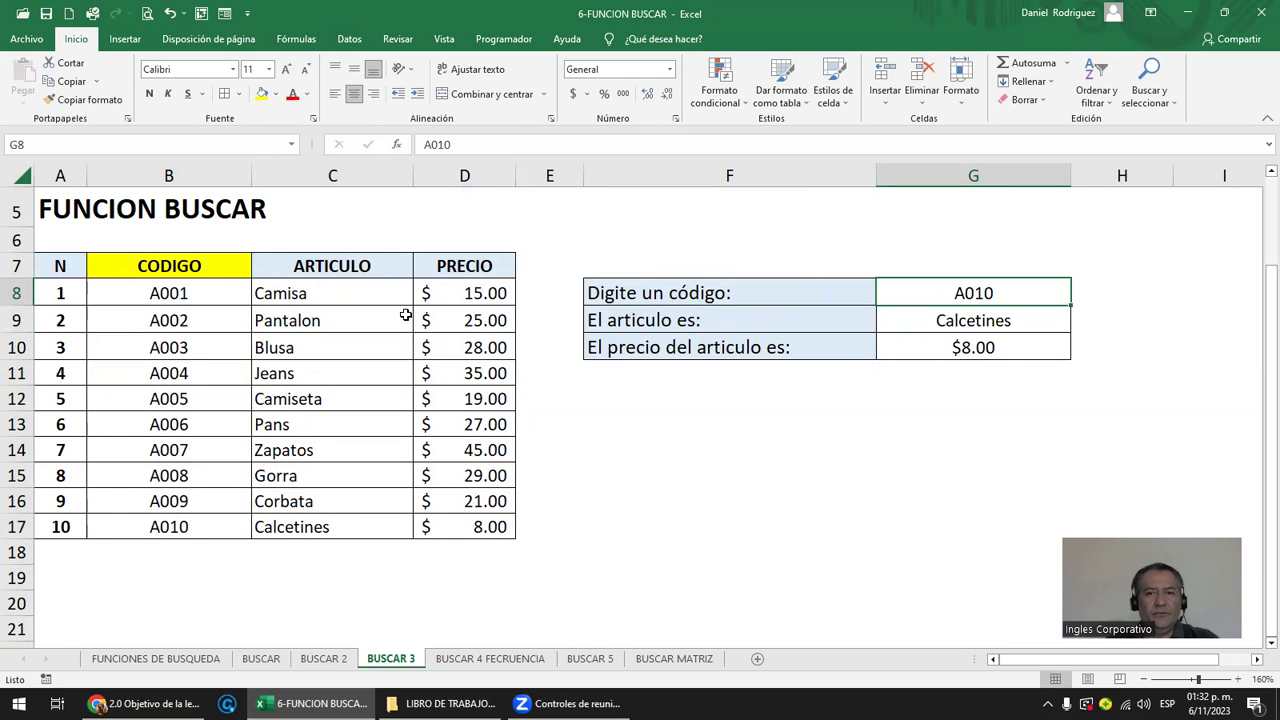
click(184, 175)
click(360, 266)
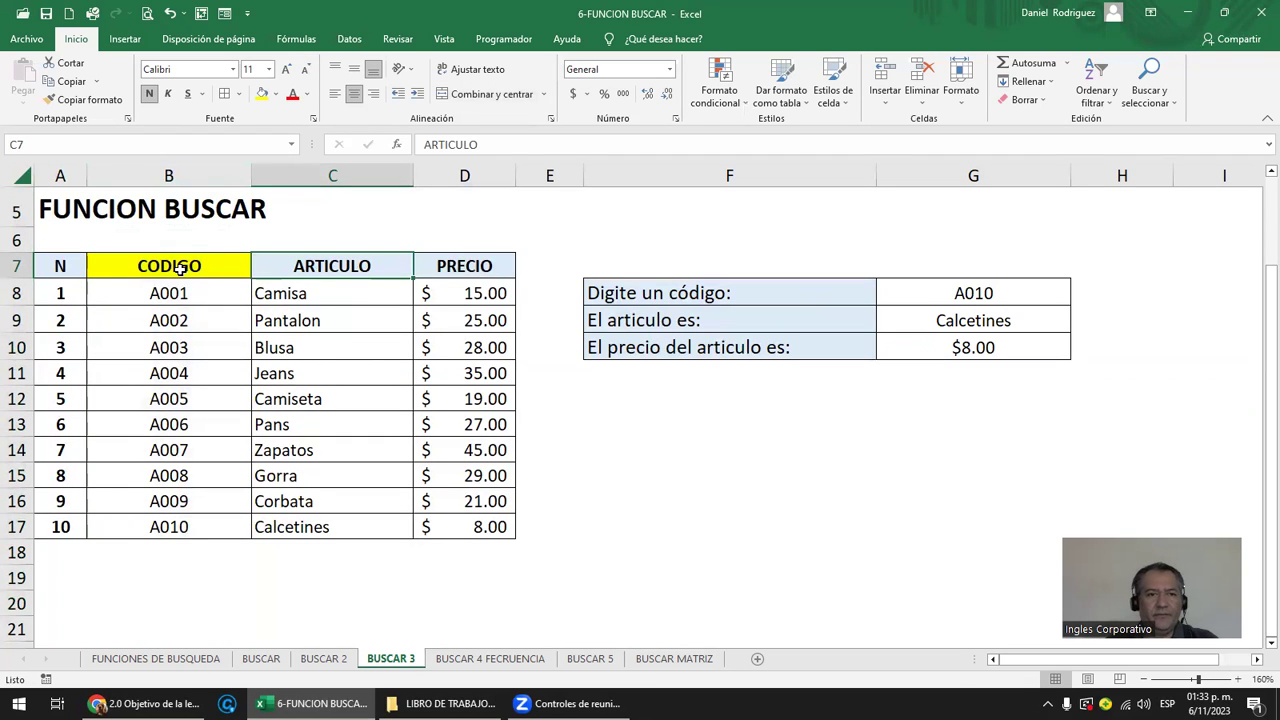
drag(190, 266, 453, 523)
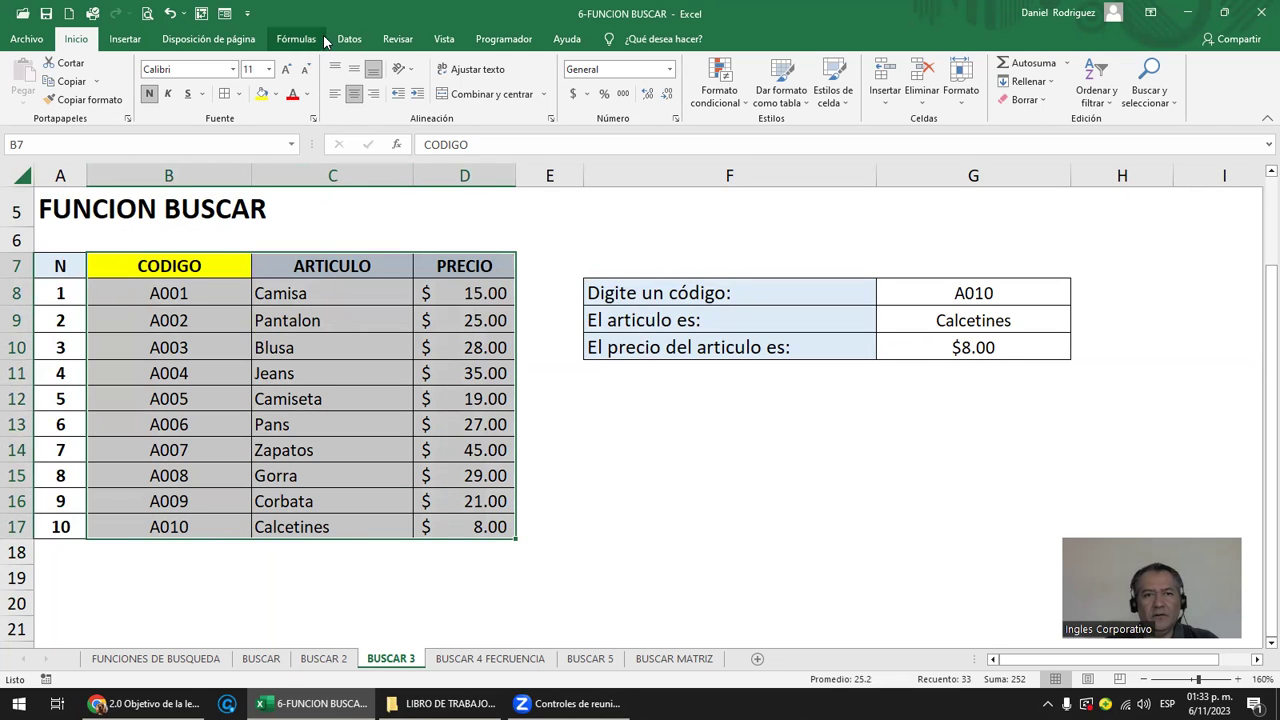
click(296, 39)
click(677, 101)
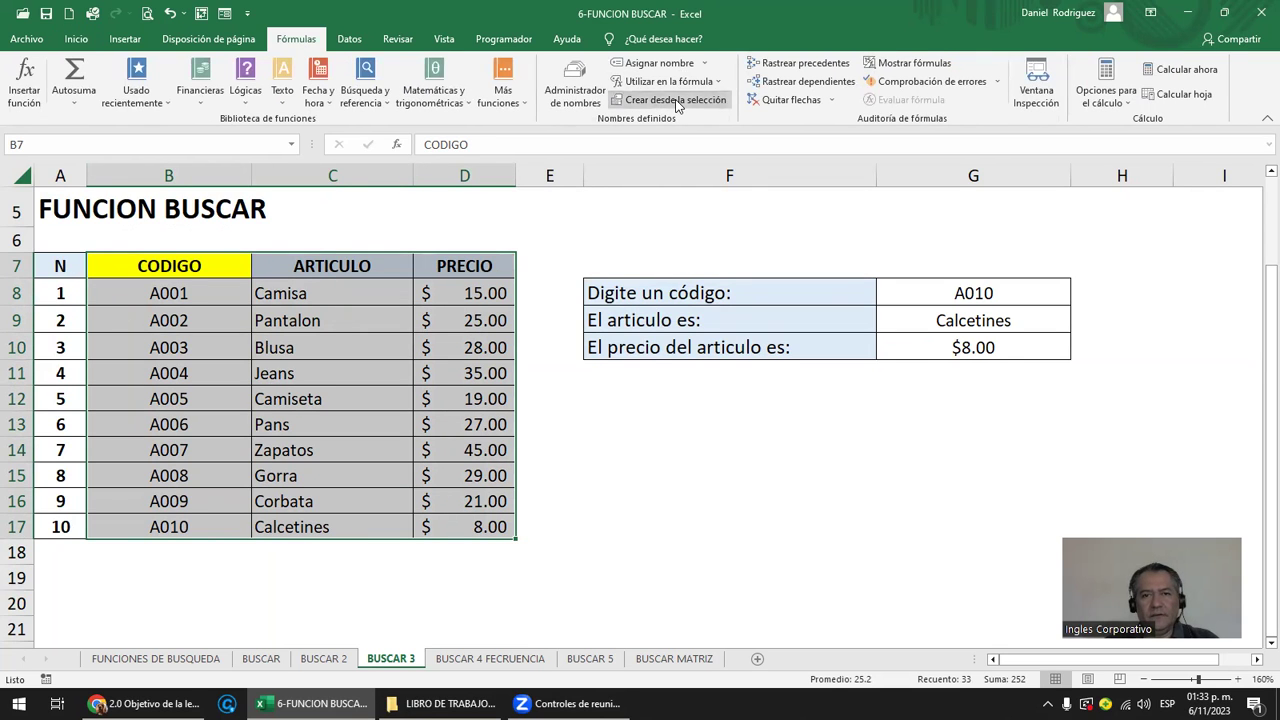
click(873, 337)
click(973, 396)
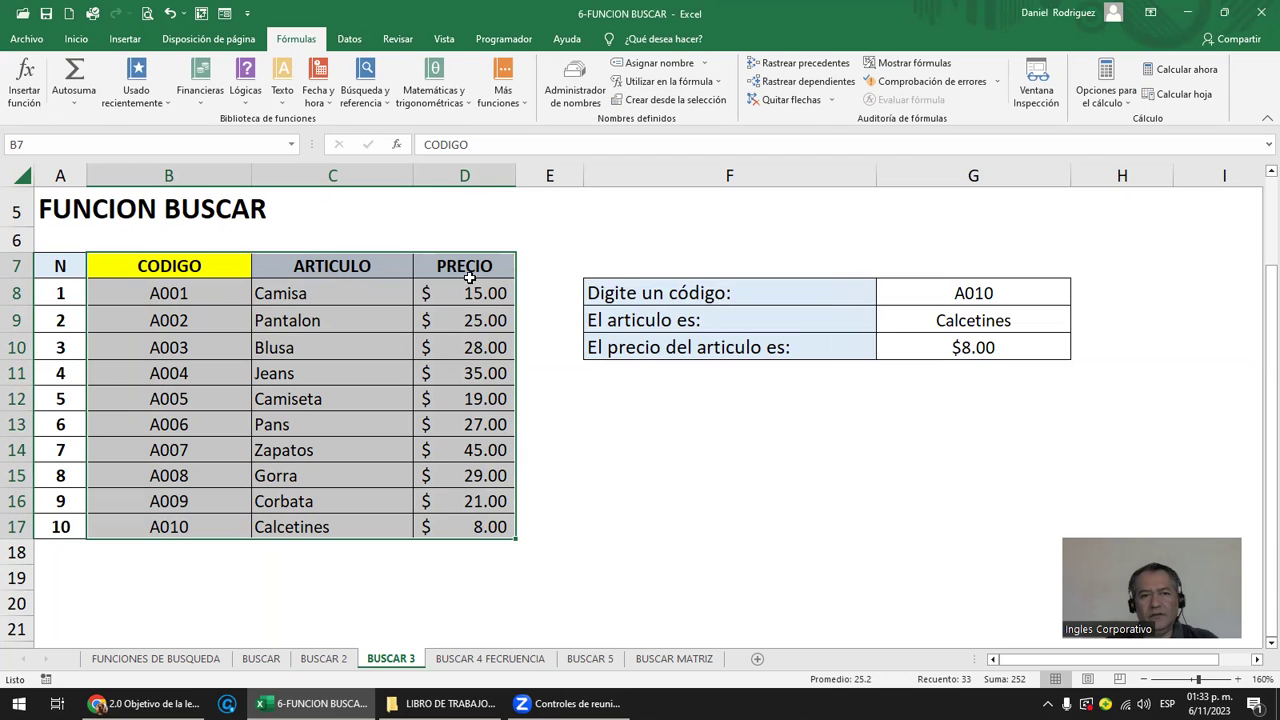
click(193, 265)
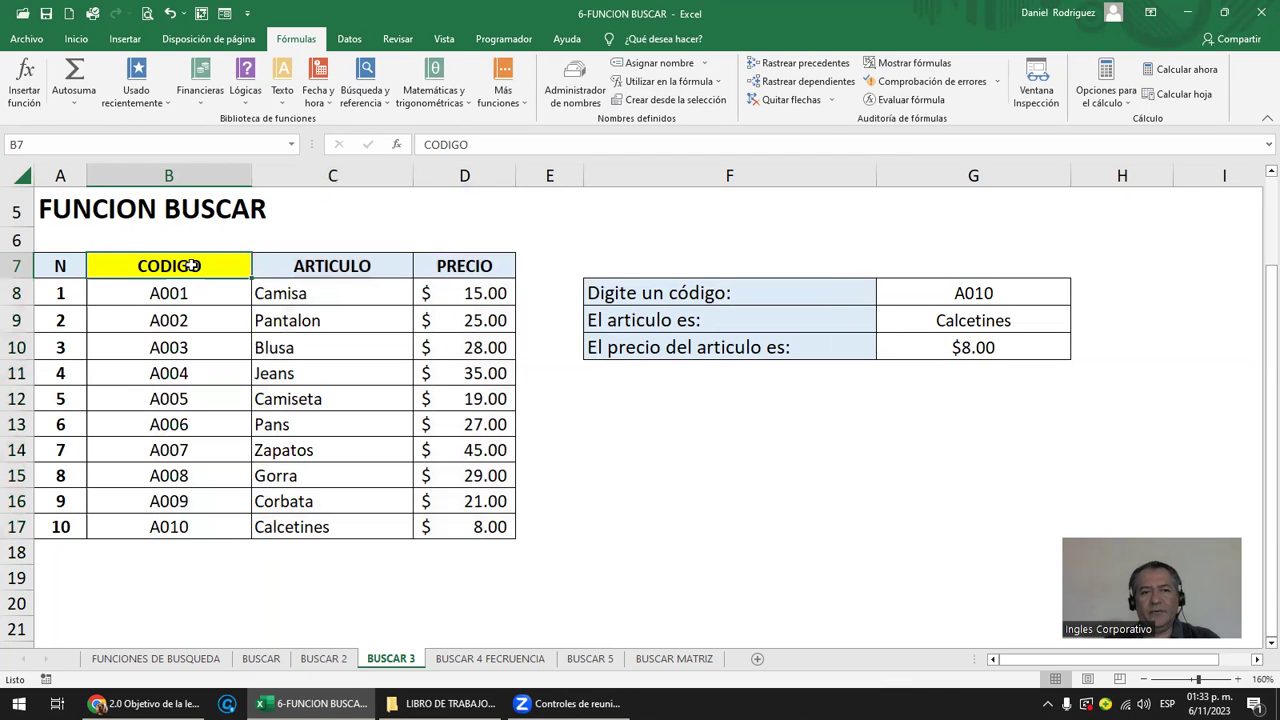
click(290, 145)
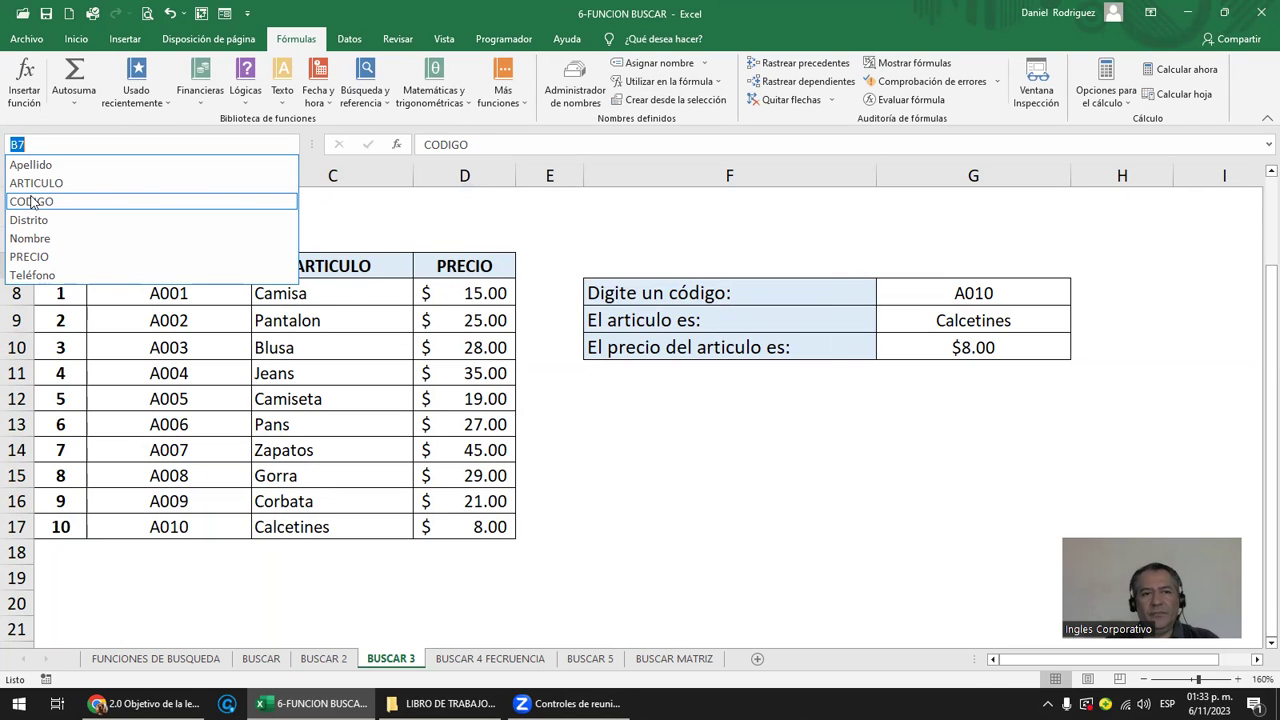
click(30, 201)
click(324, 658)
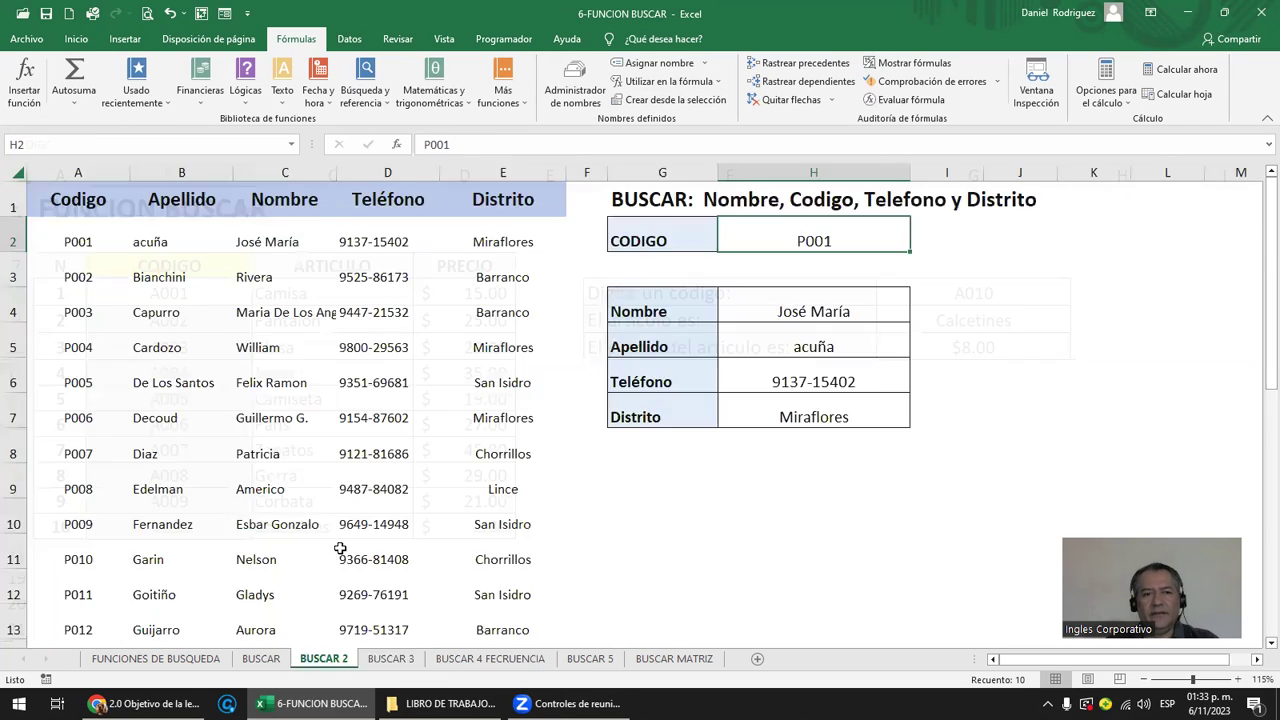
click(290, 145)
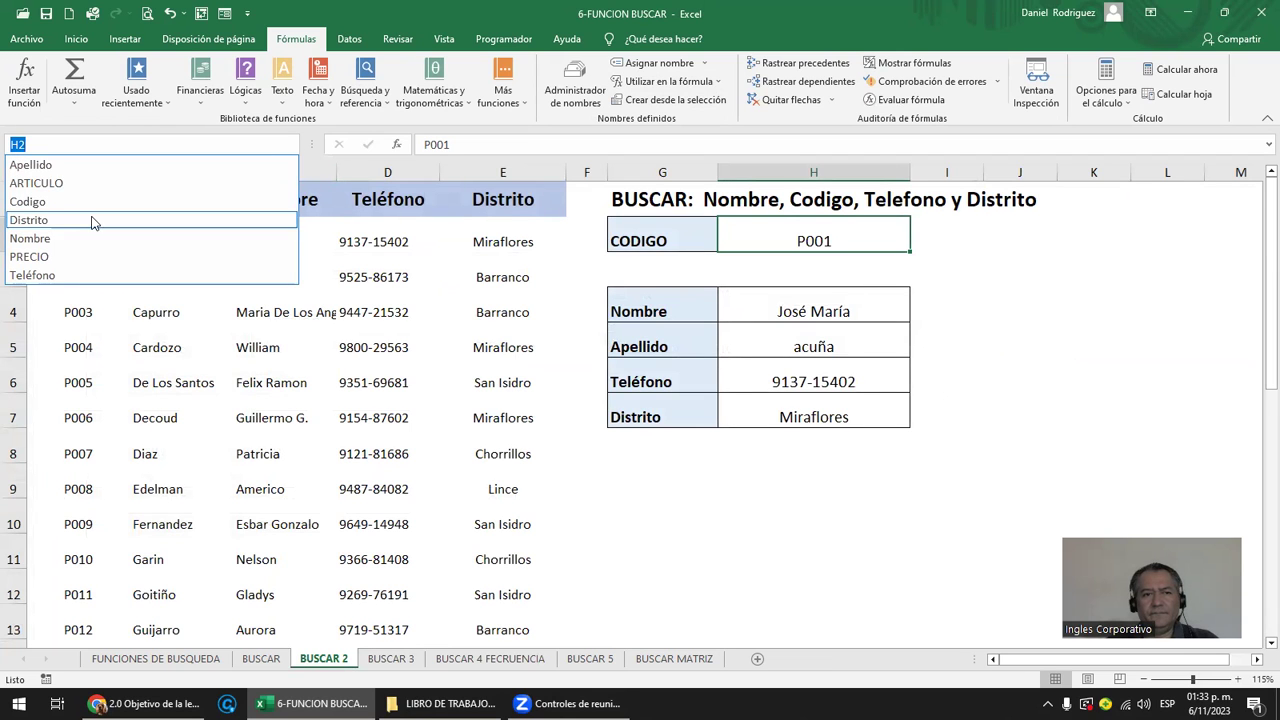
click(45, 202)
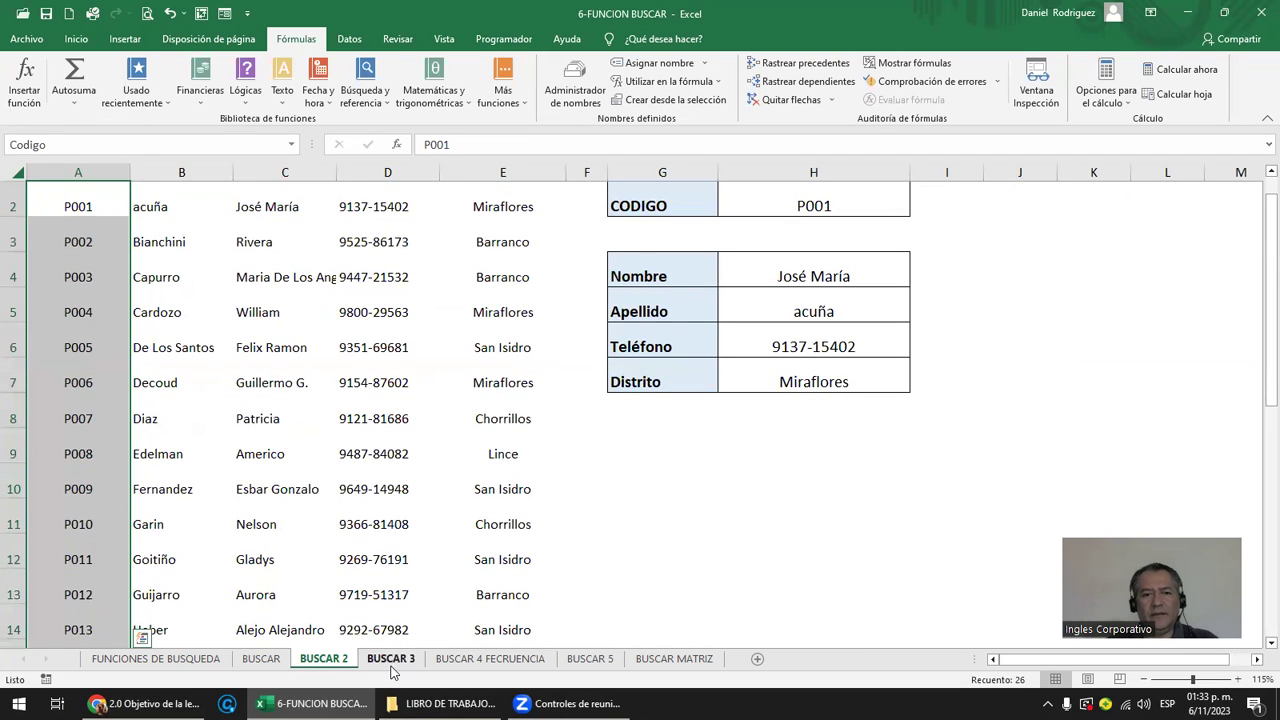
click(392, 660)
click(764, 420)
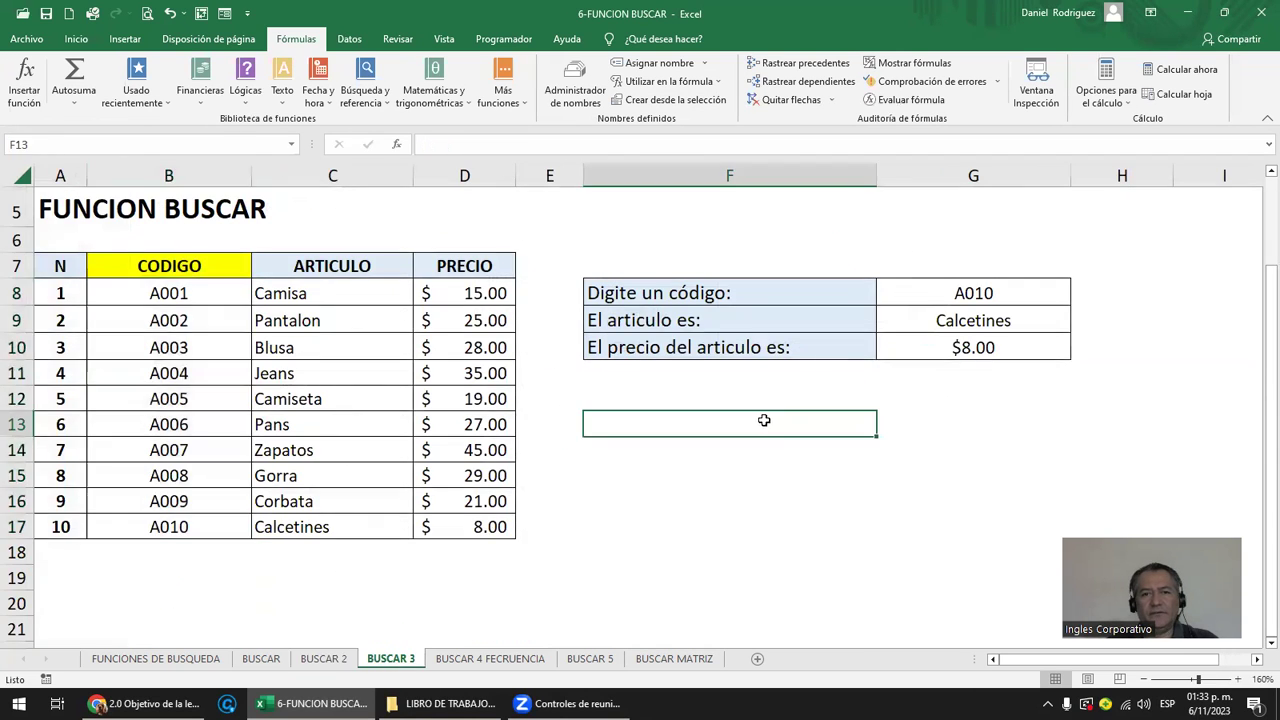
click(1012, 325)
Rewrite G9 as =BUSCAR(G8;'BUSCAR 3'!CODIGO;ARTICULO) using the named ranges.
double_click(1005, 318)
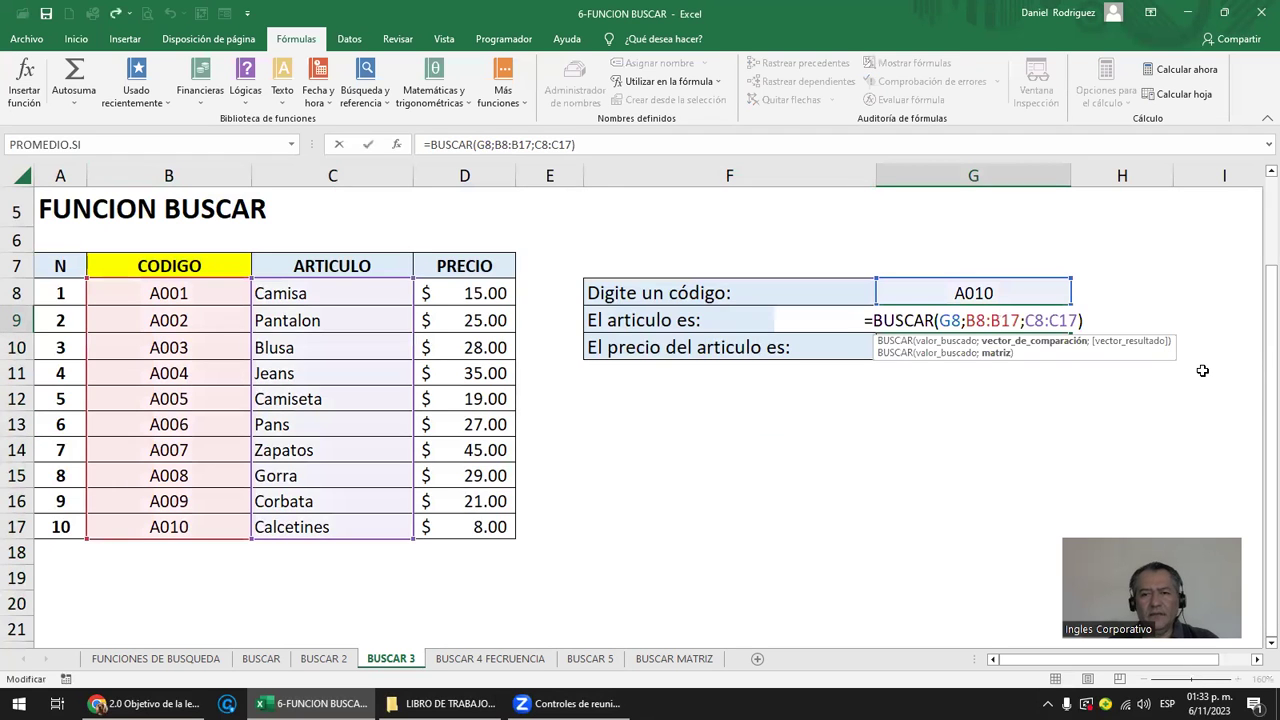
key(BackSpace)
key(BackSpace)
key(BackSpace)
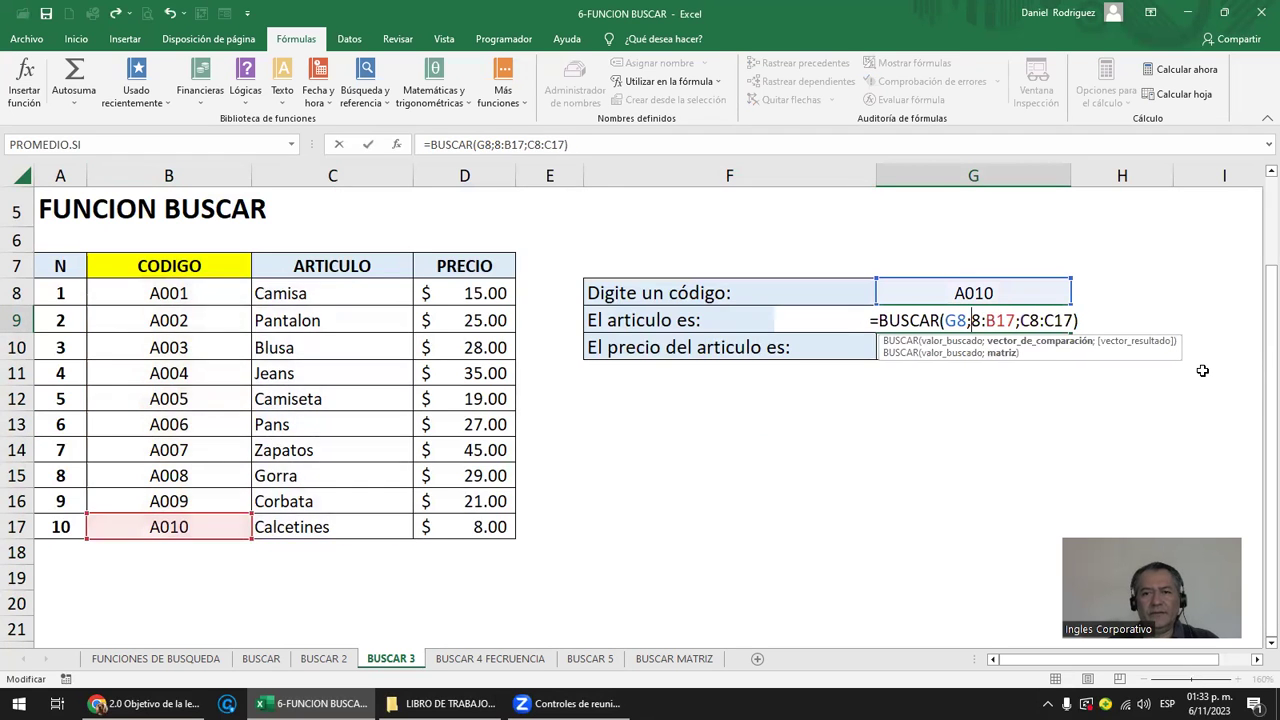
key(Delete)
key(Delete)
key(Delete)
key(Delete)
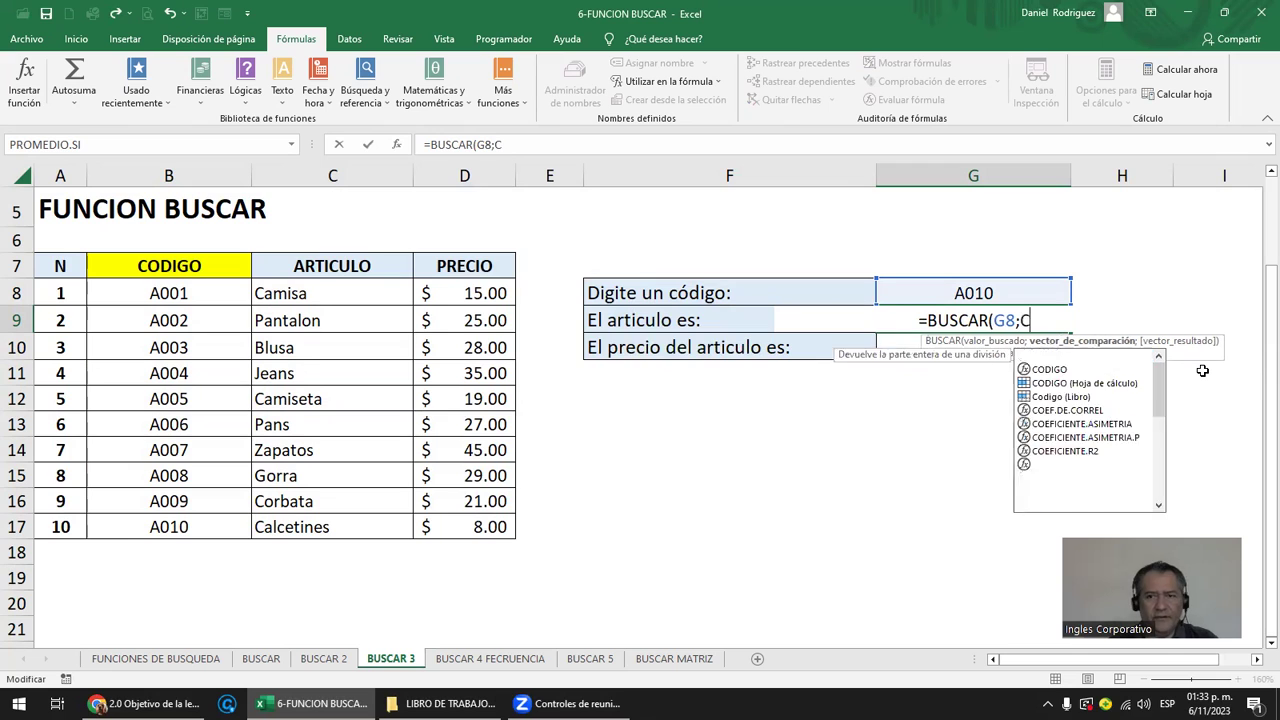
text(COD)
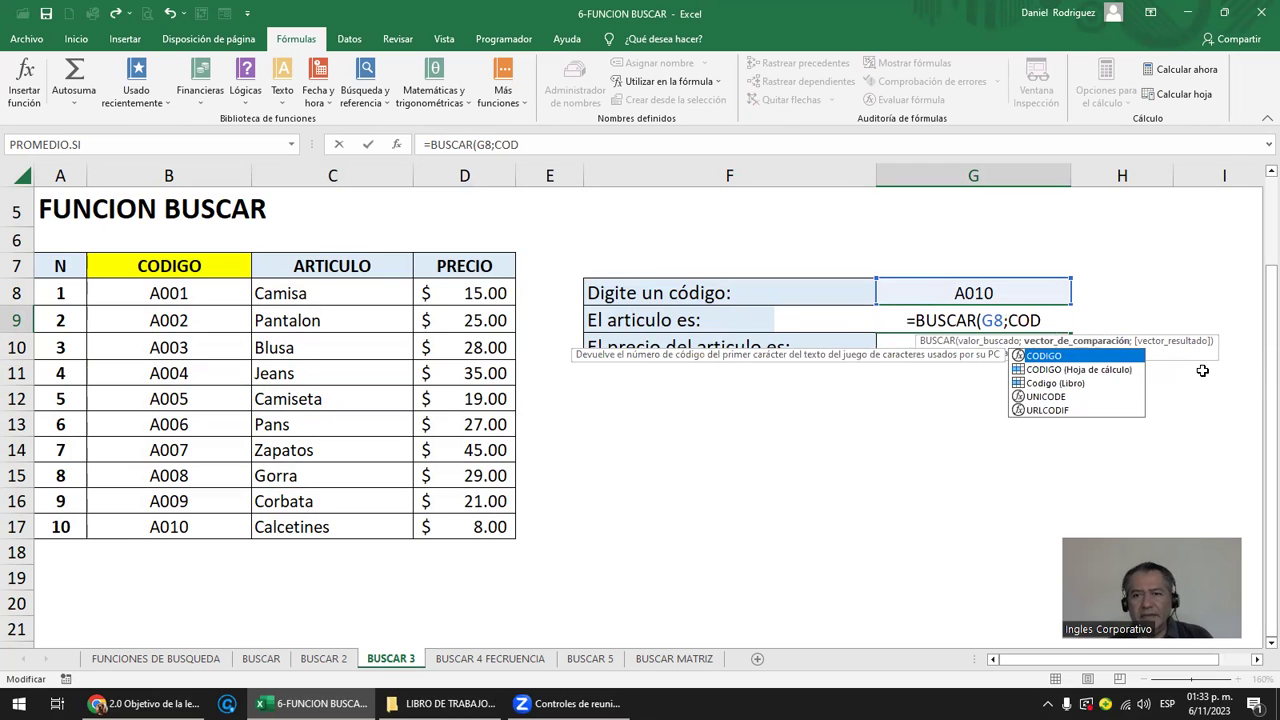
key(Down)
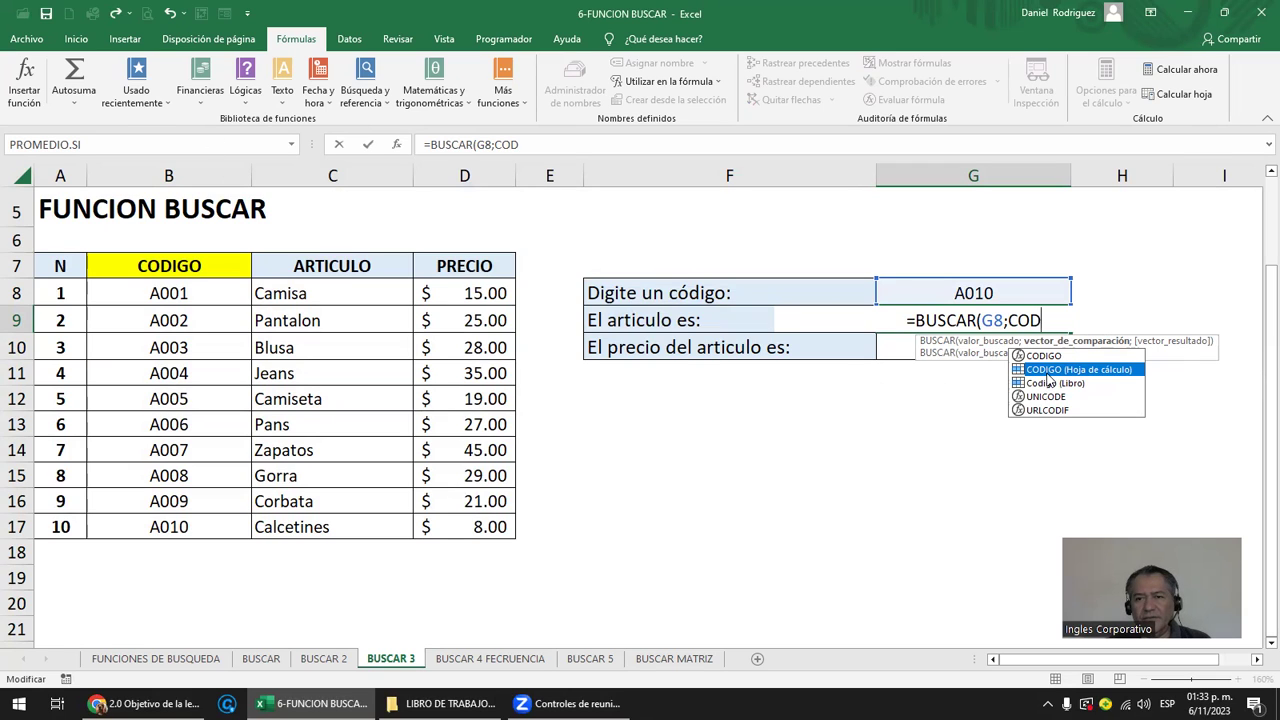
double_click(1047, 370)
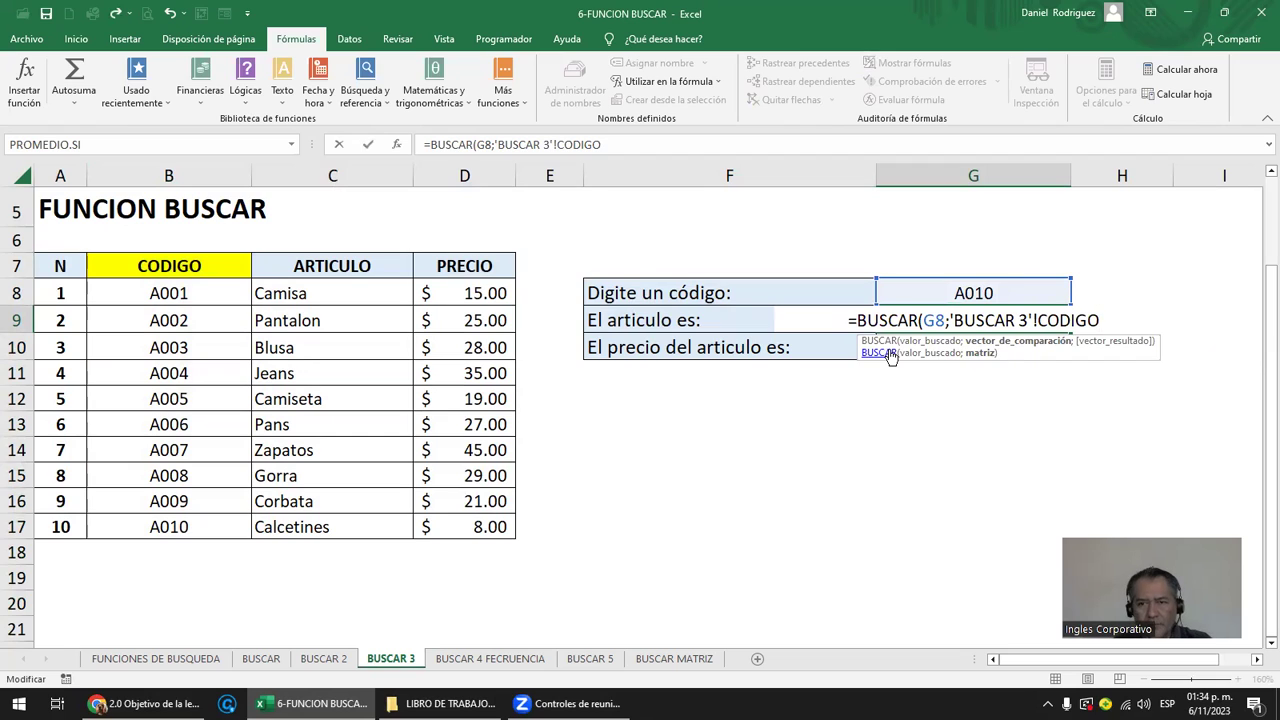
text(;)
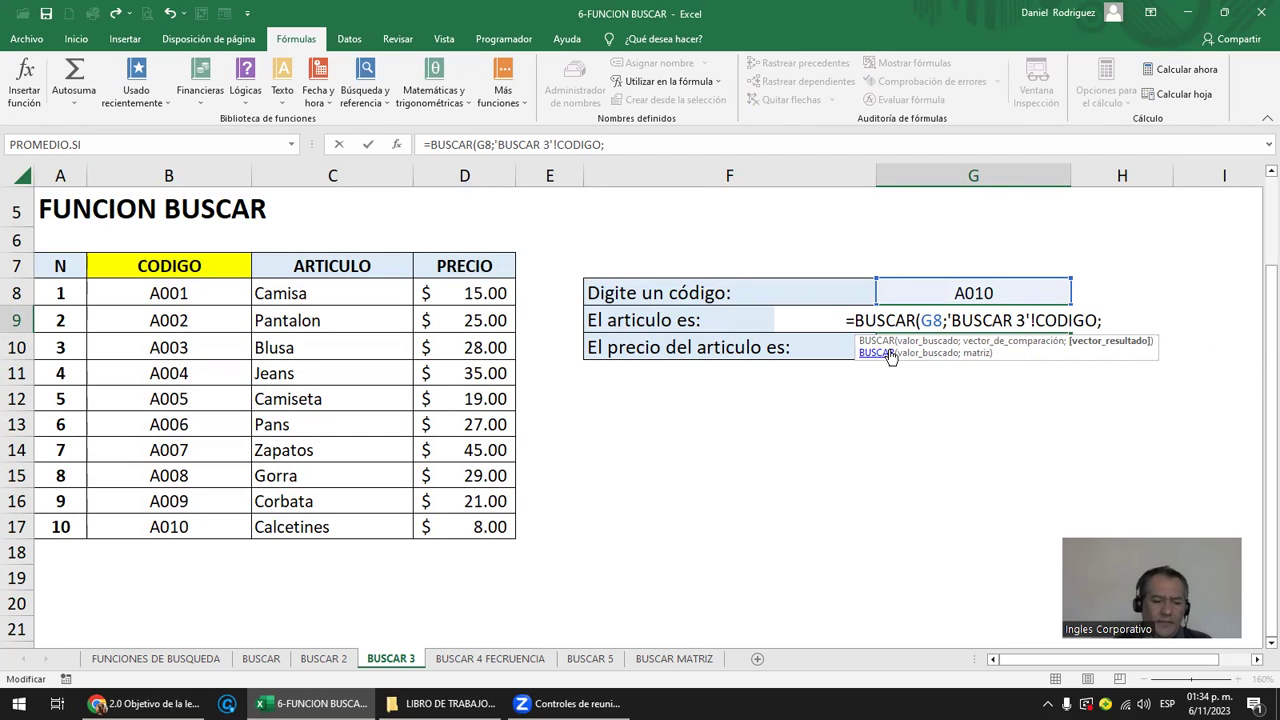
text(AR)
key(Down)
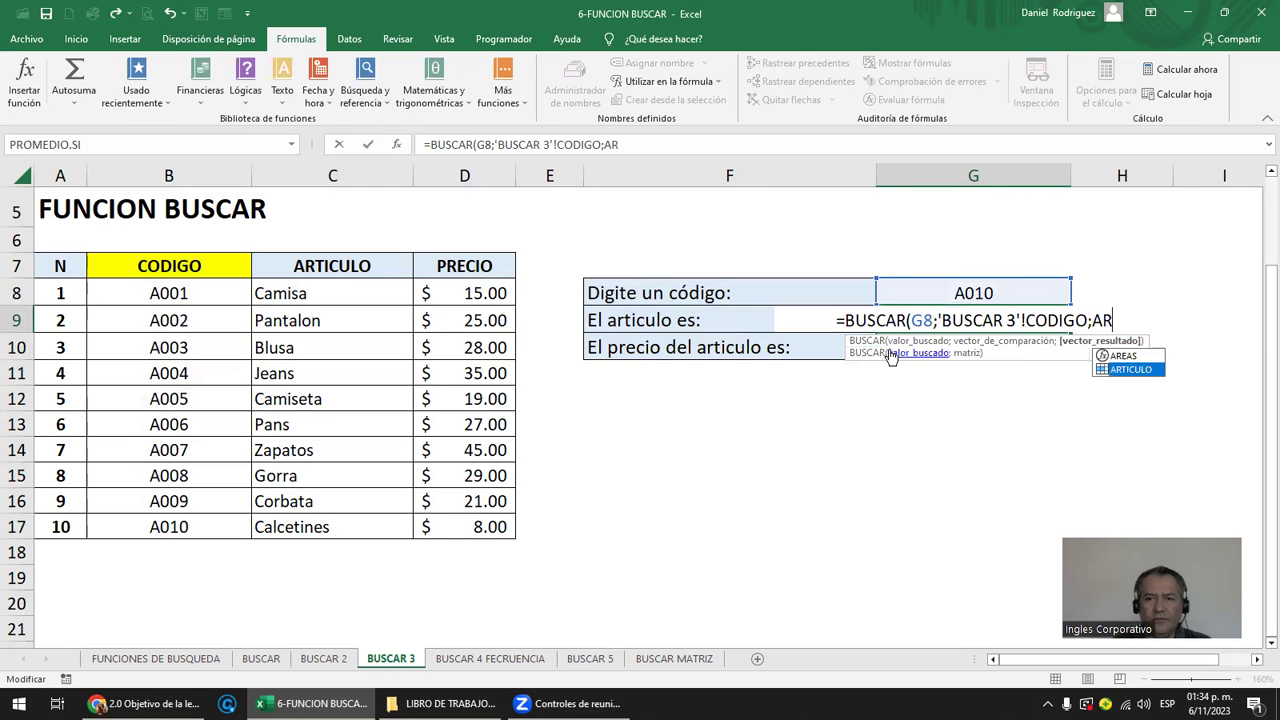
key(Tab)
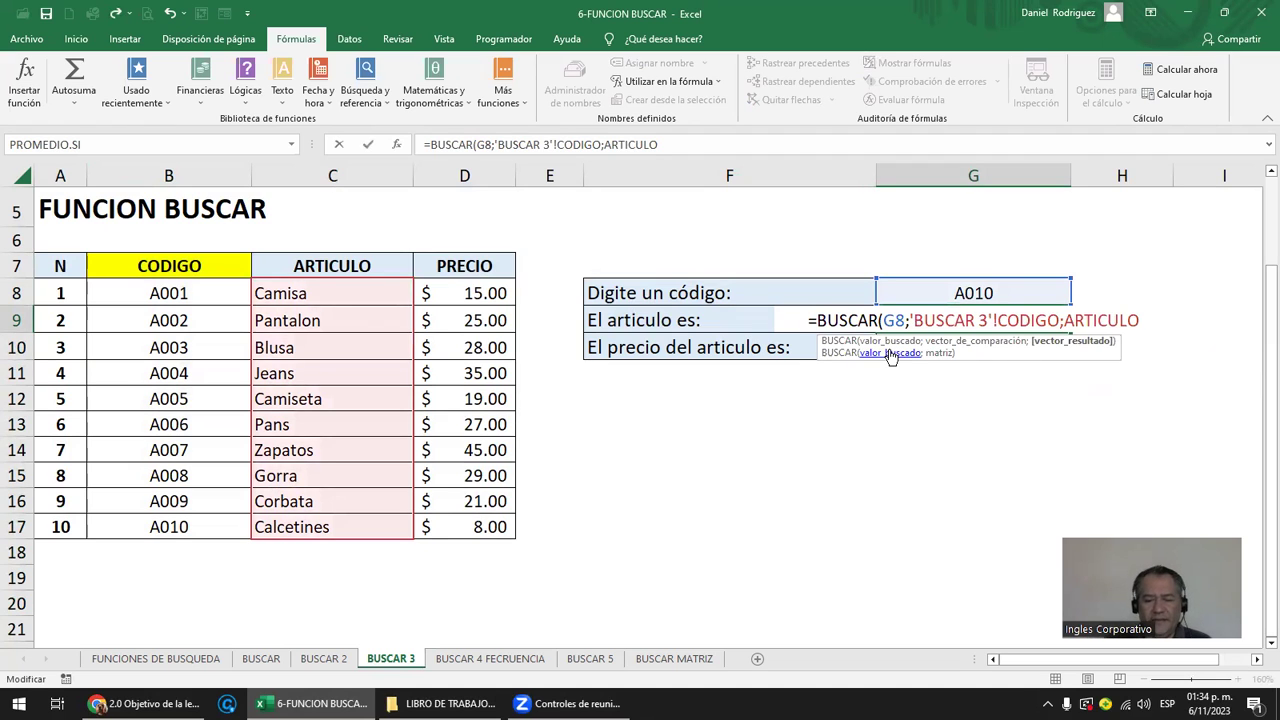
key(Return)
Inspect G10's price formula and copy G9's formula, then cancel the copy.
double_click(888, 347)
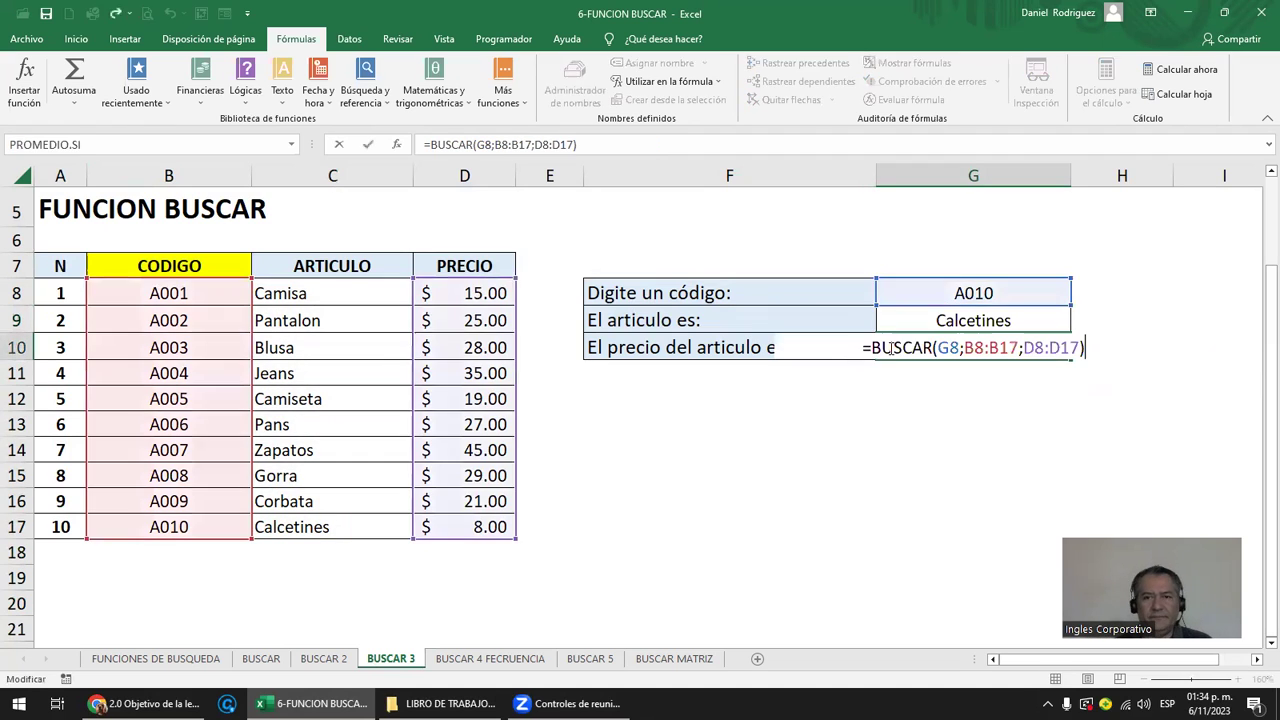
key(Escape)
key(Up)
key(ctrl+c)
click(888, 347)
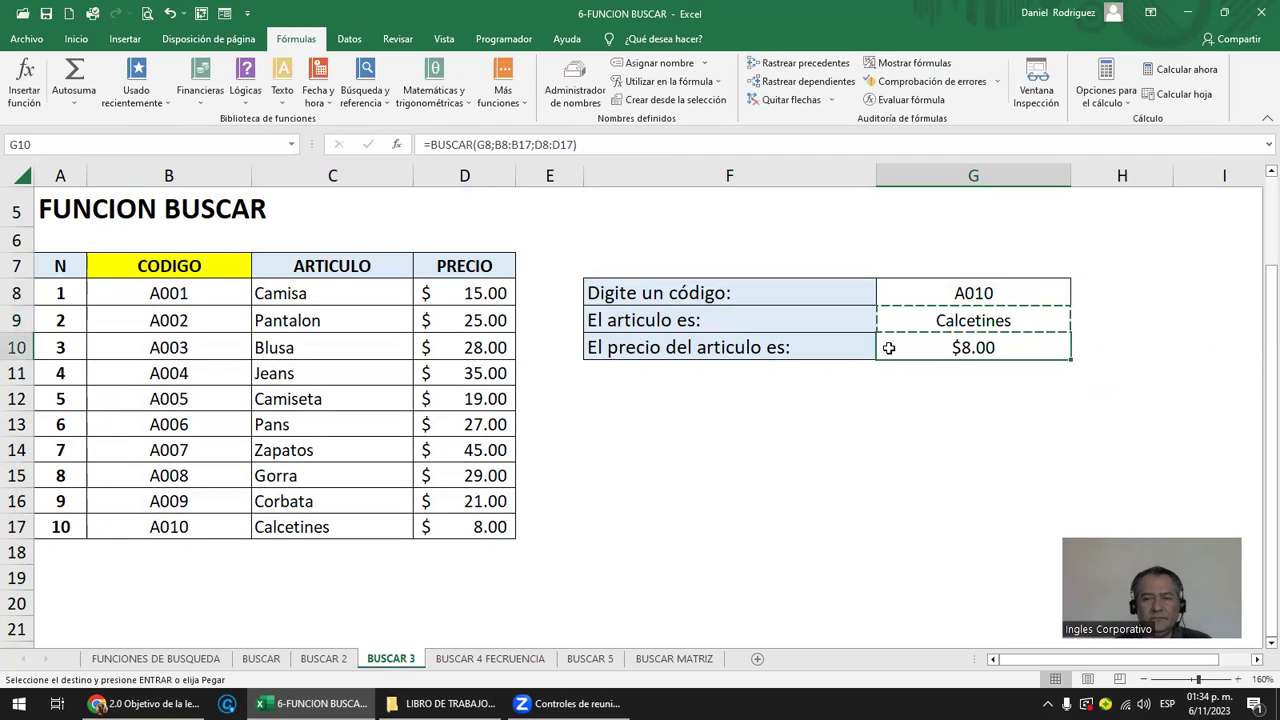
key(Escape)
key(Return)
Enter =BUSCAR(G8;'BUSCAR 3'!CODIGO;PRECIO) in G10 using the named ranges.
click(888, 347)
text(=)
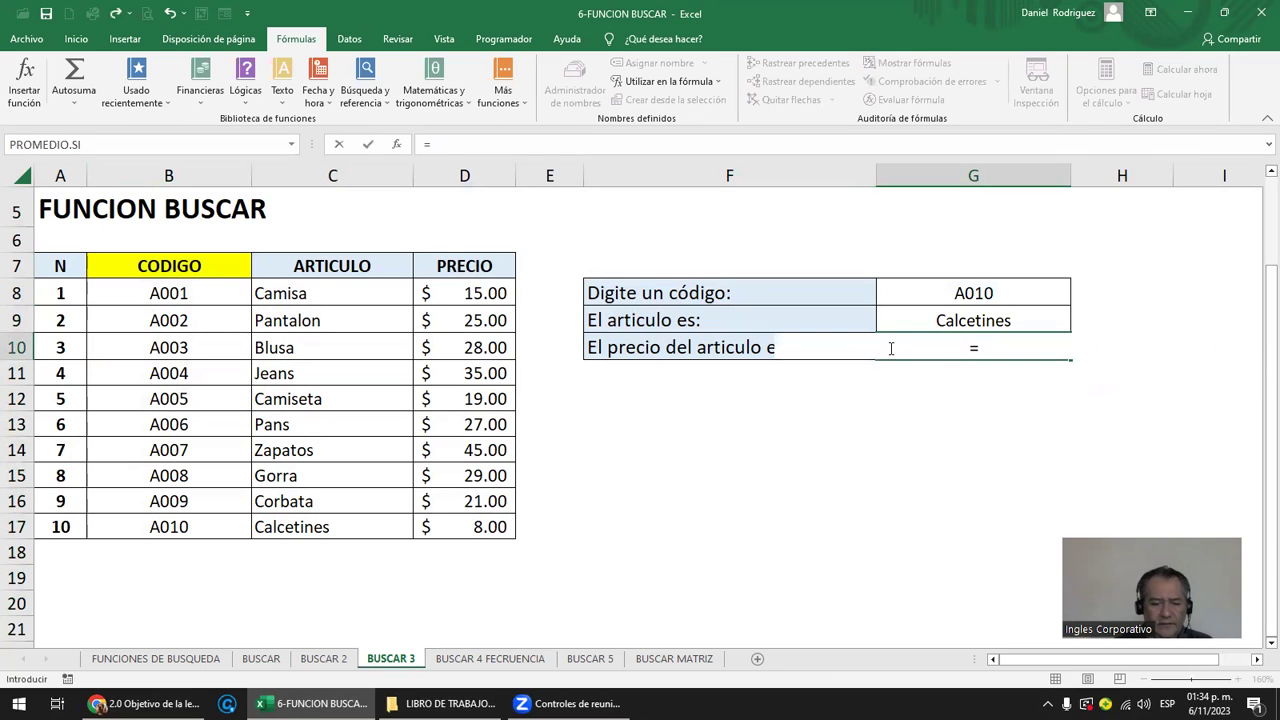
text(BUSCAR()
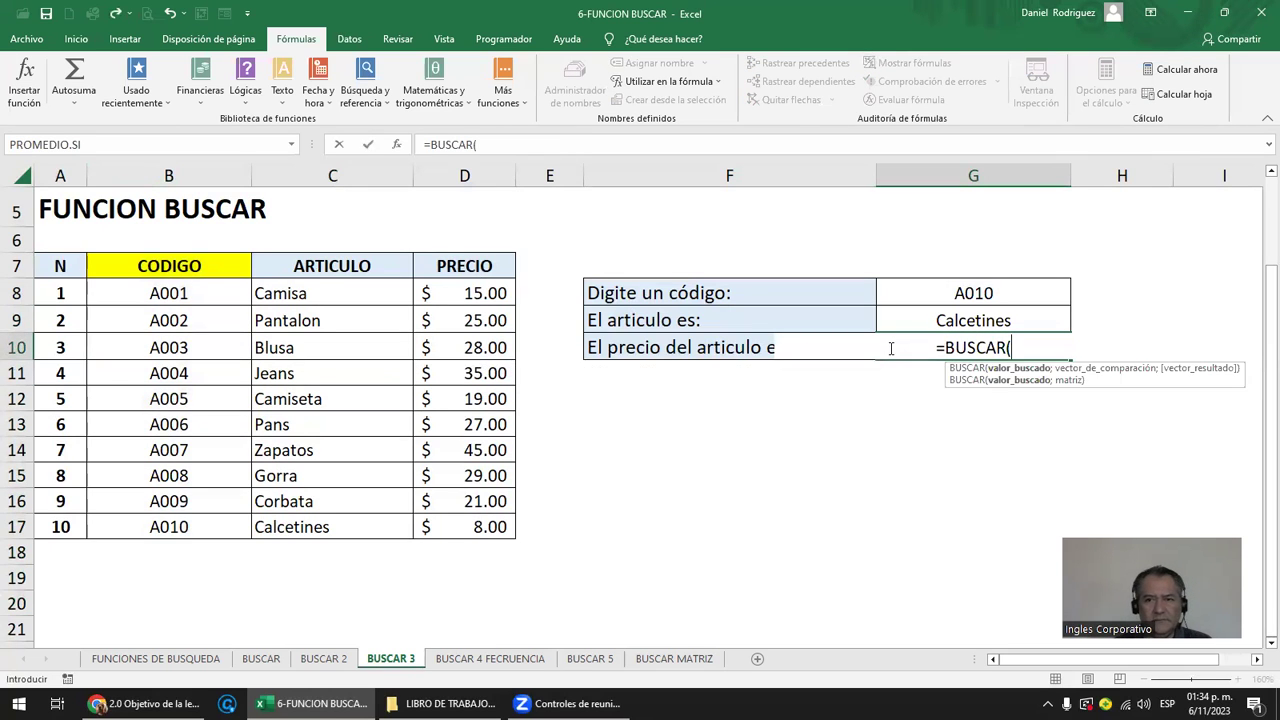
click(1018, 293)
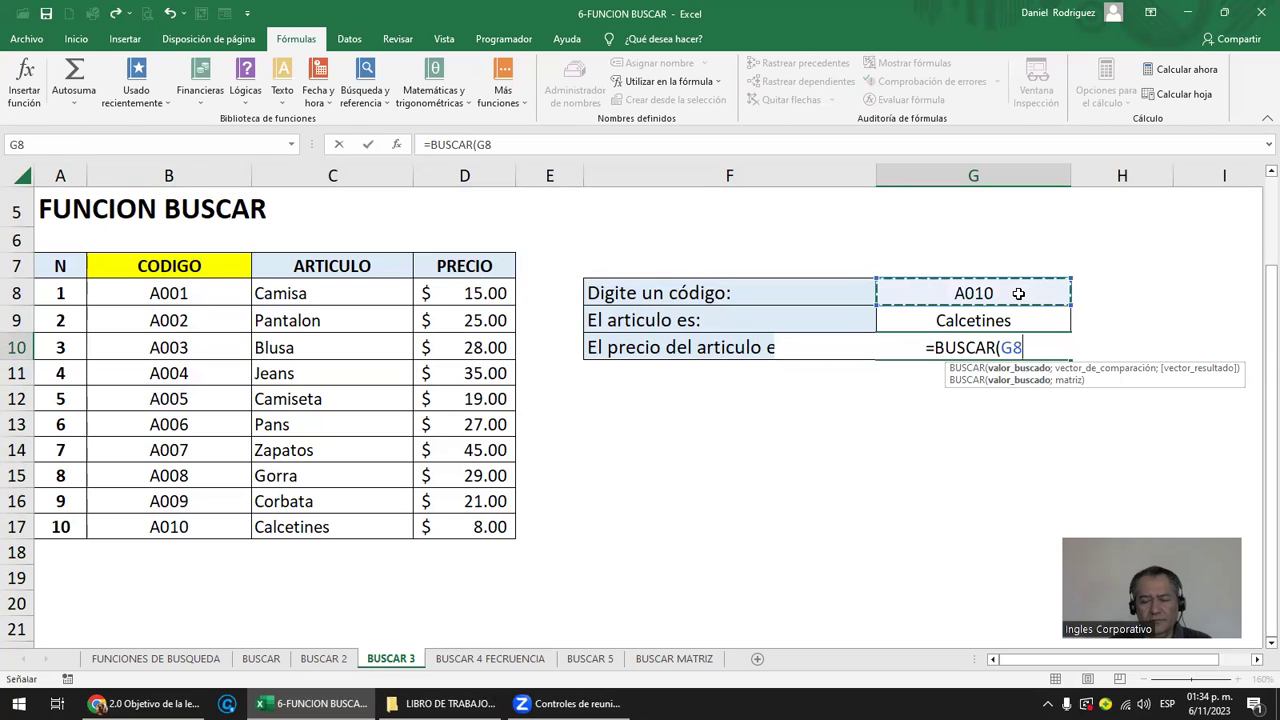
text(;)
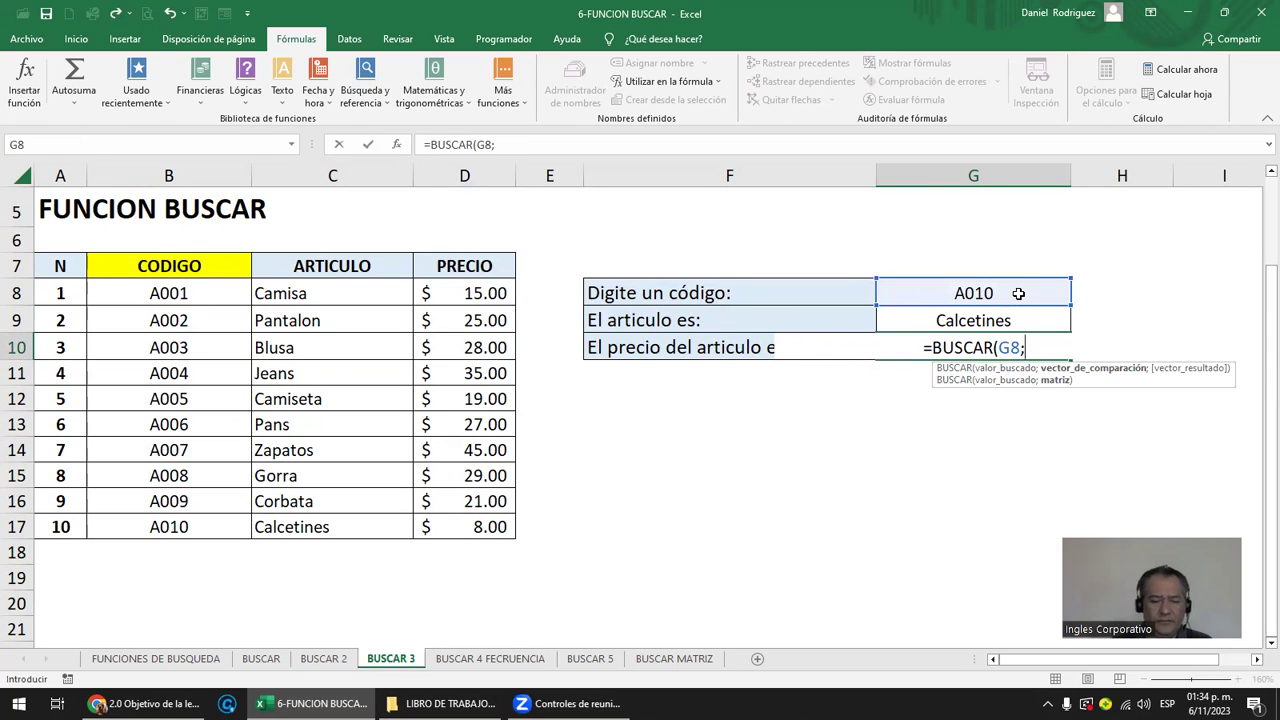
text(CODIG)
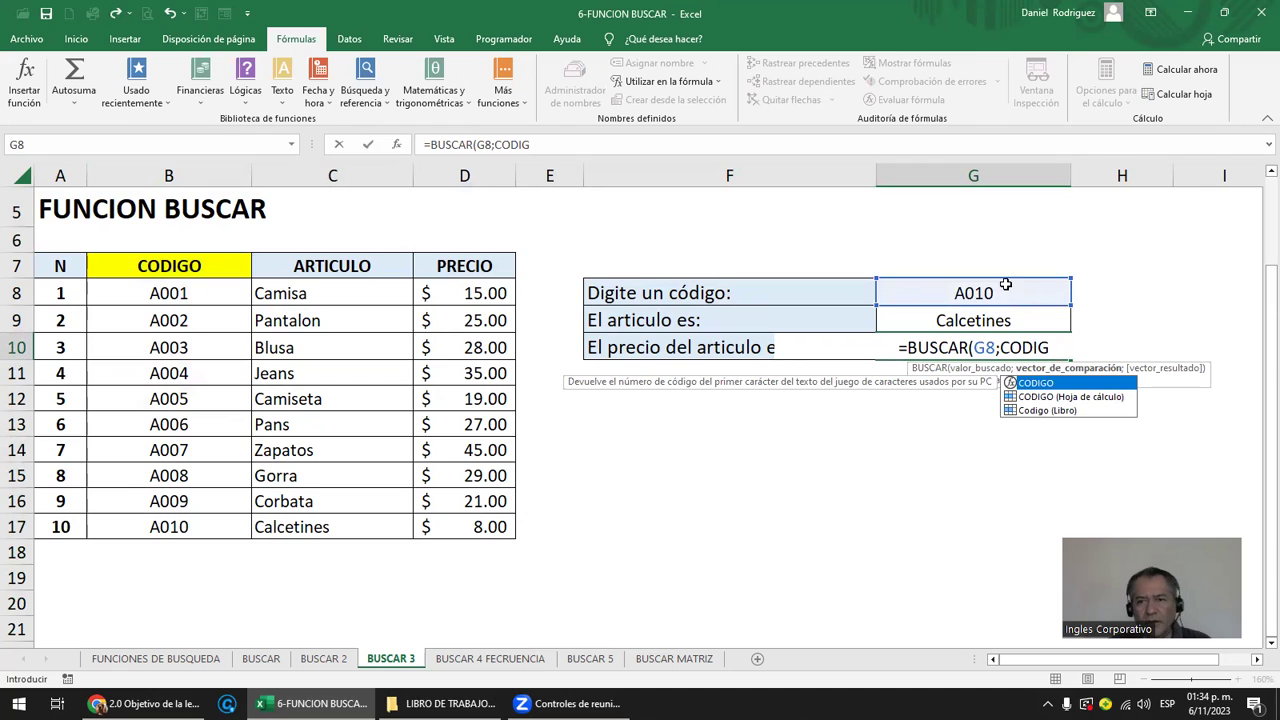
click(1029, 401)
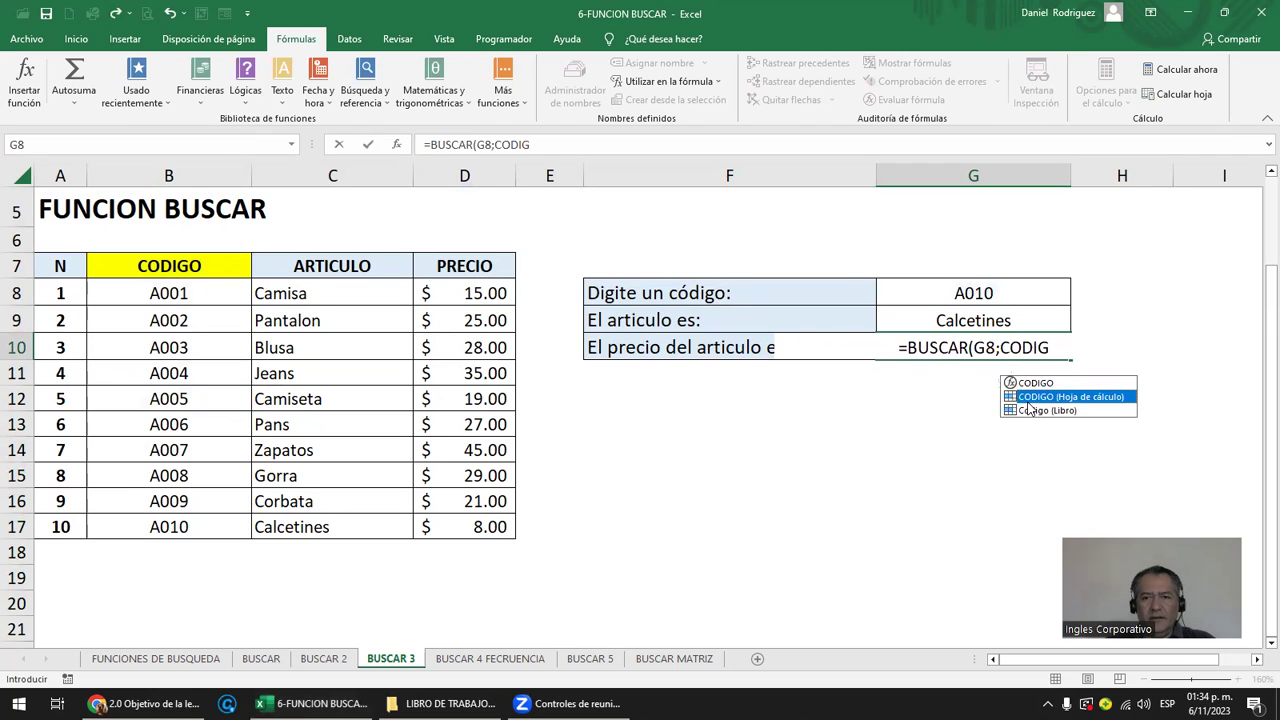
double_click(1029, 398)
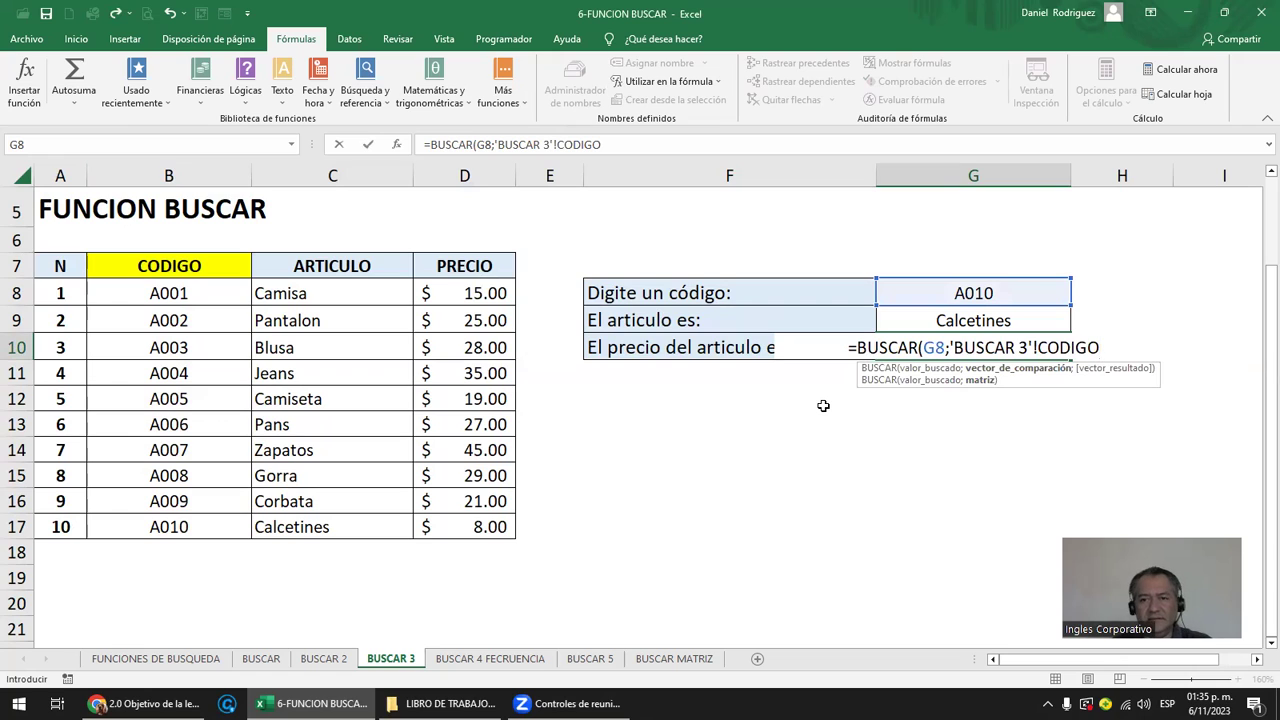
text(;)
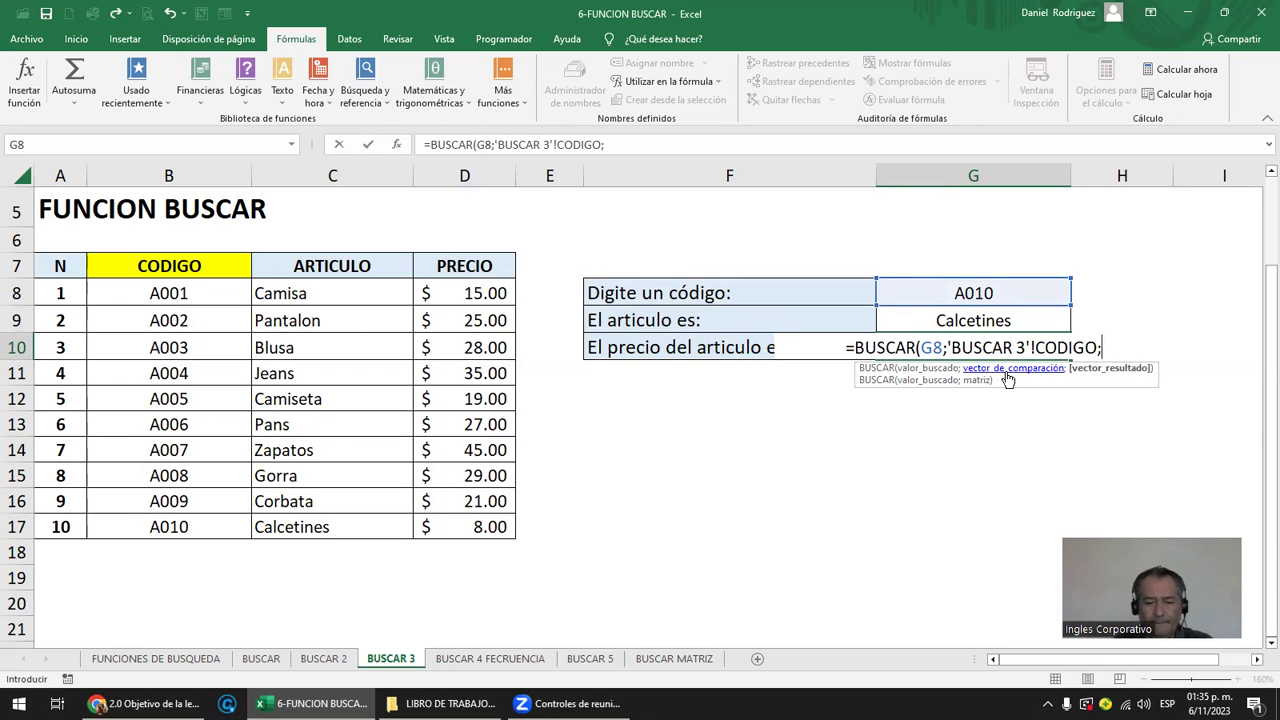
text(PRE)
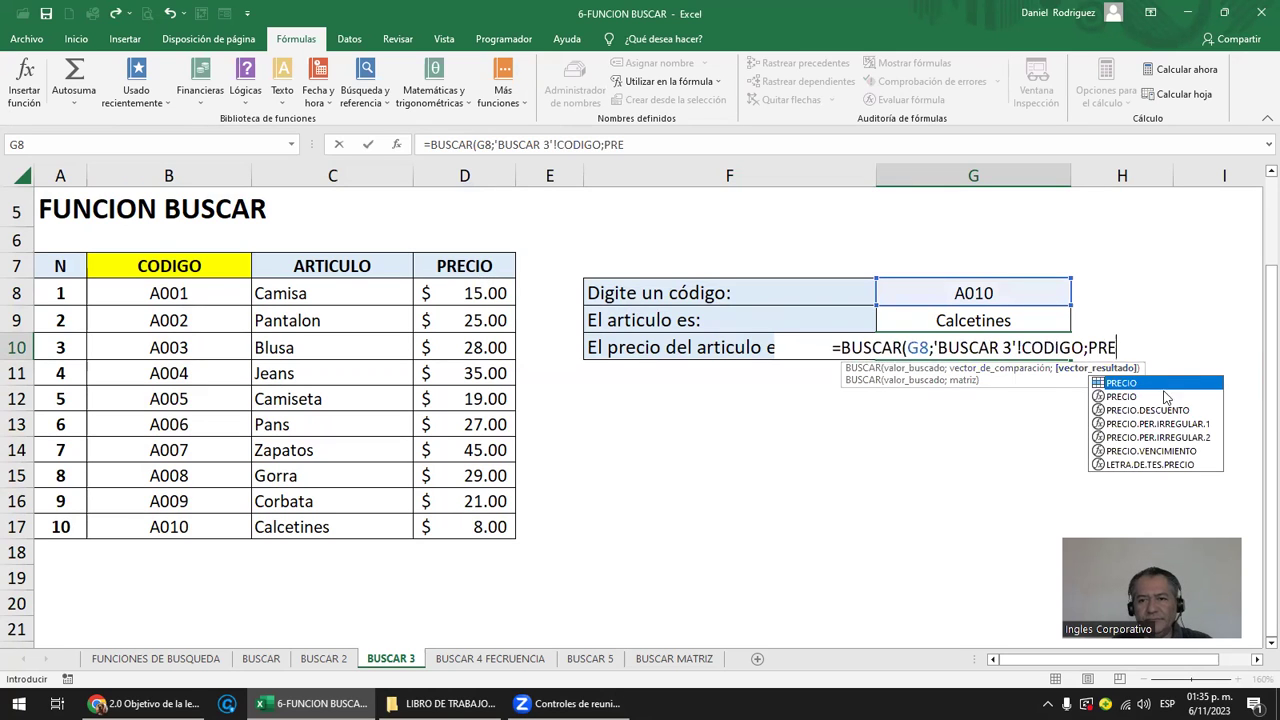
double_click(1118, 382)
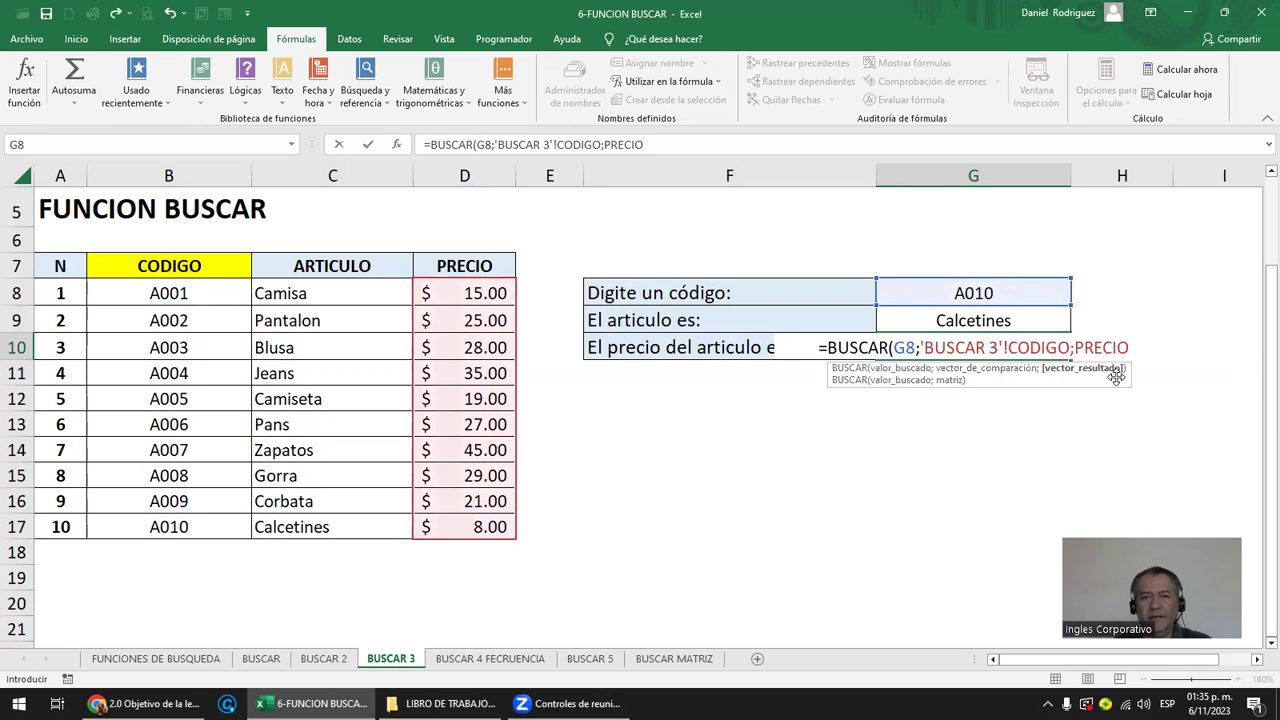
key(Return)
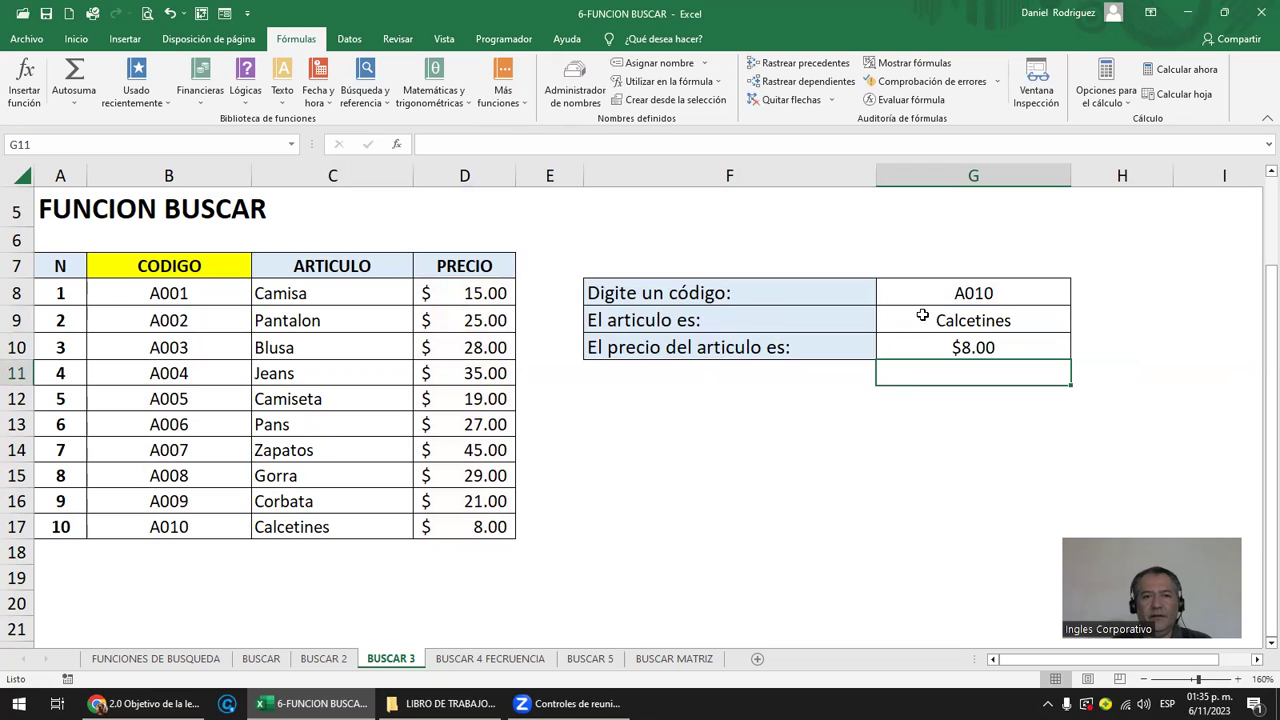
Change the Calcetines price in D17 to 10.
click(325, 527)
click(463, 533)
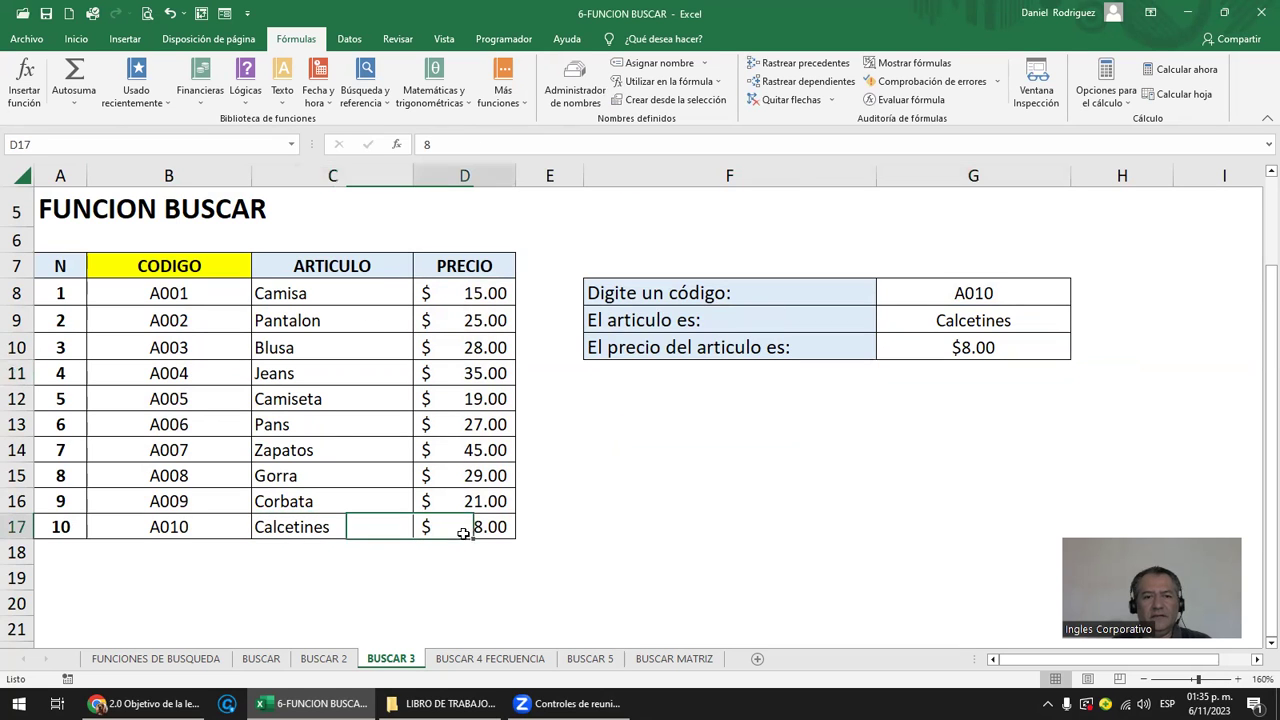
text(10)
key(Return)
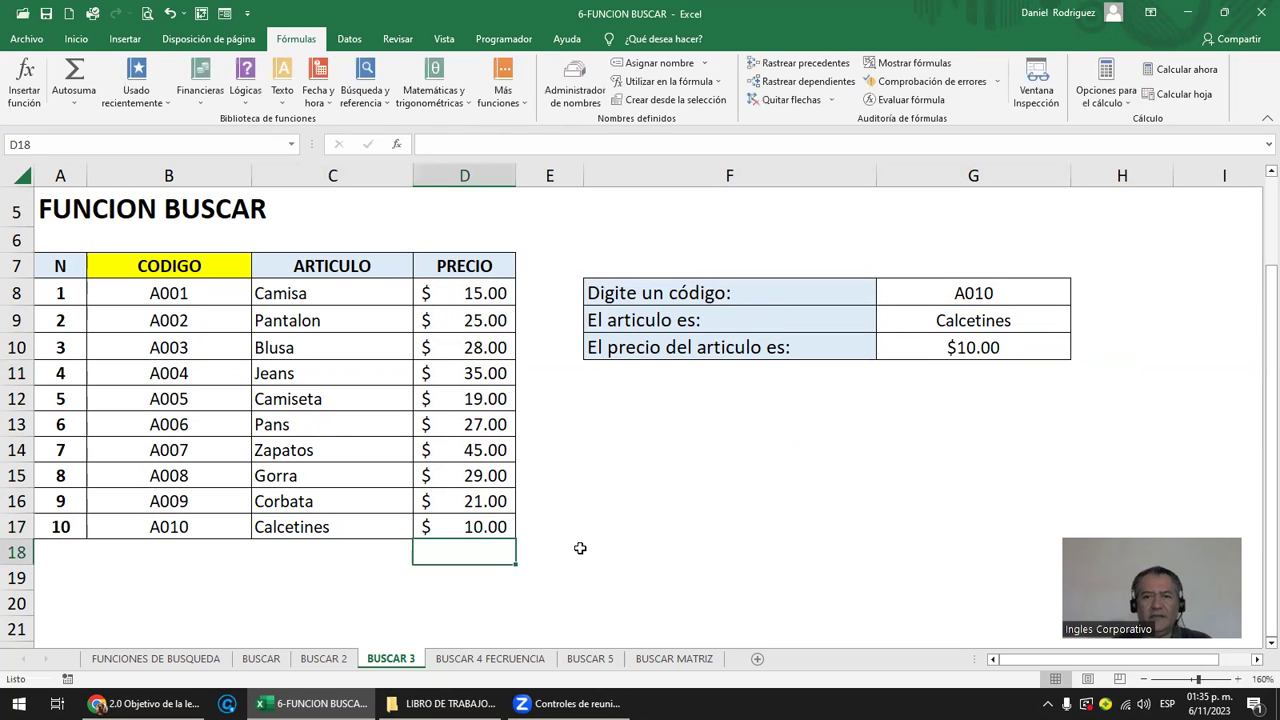
Delete code A010 from B17 to test the lookup, then undo to restore it.
click(772, 291)
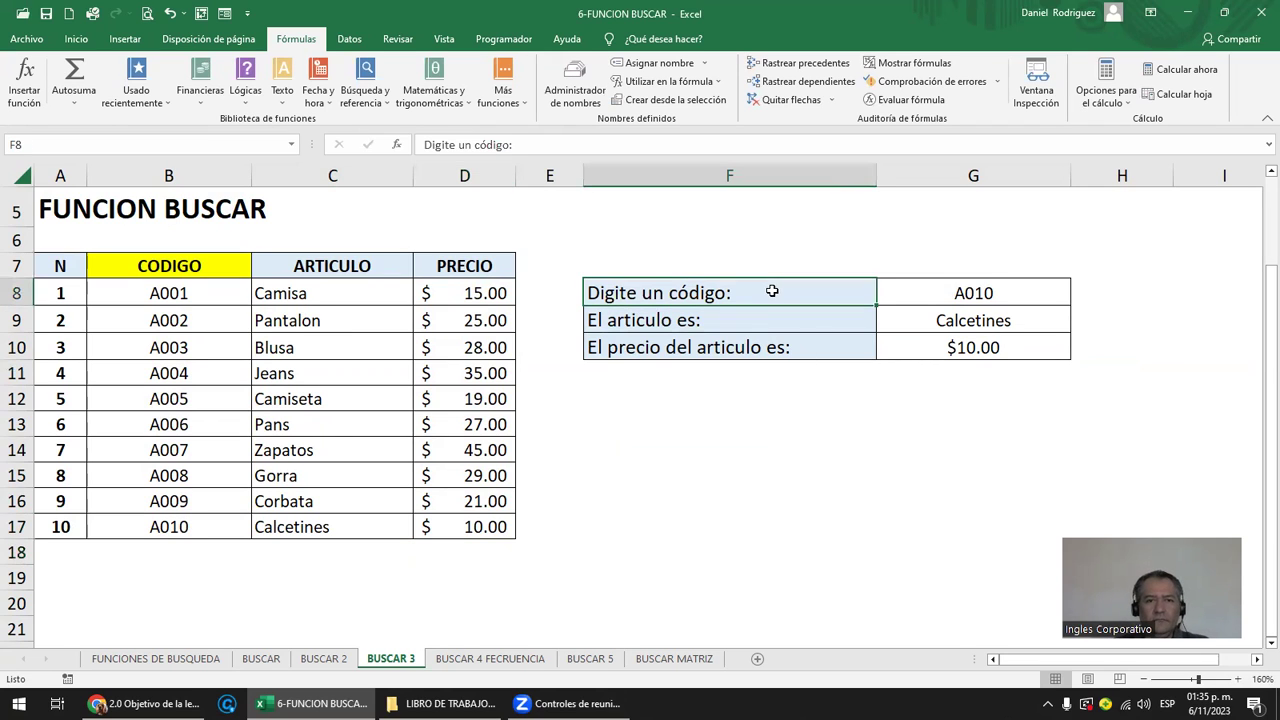
click(174, 529)
key(Delete)
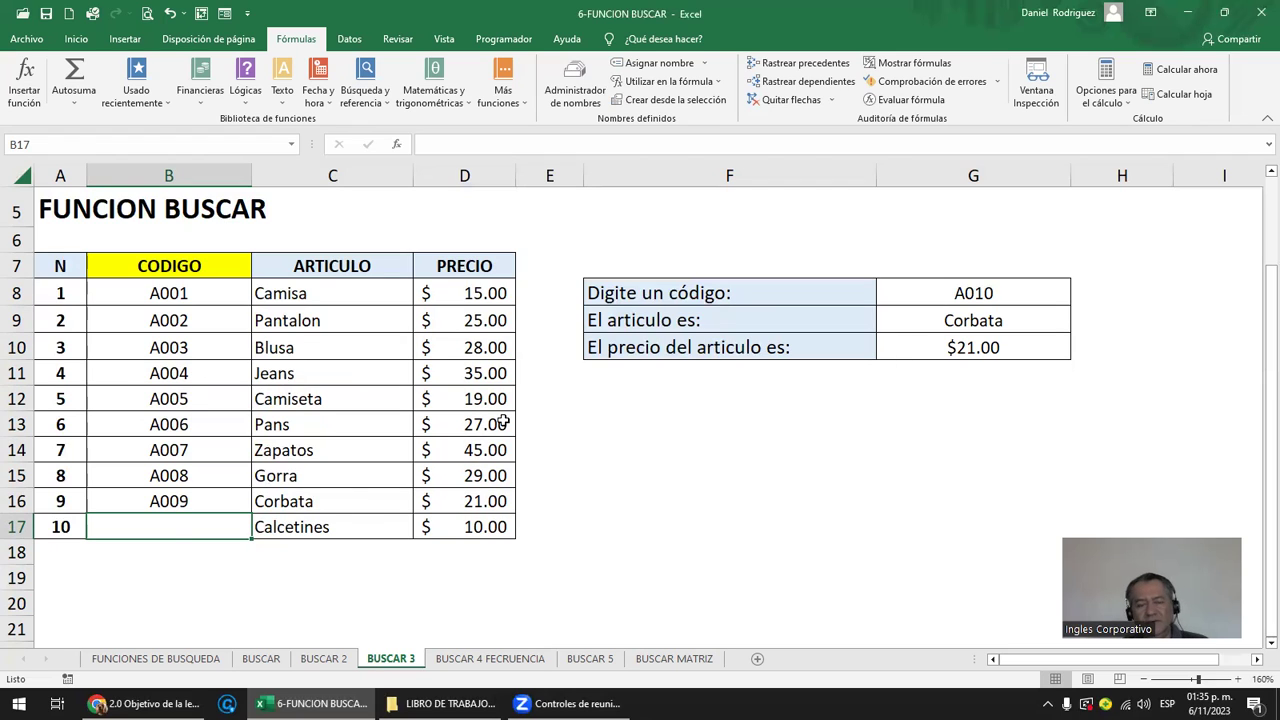
key(ctrl+z)
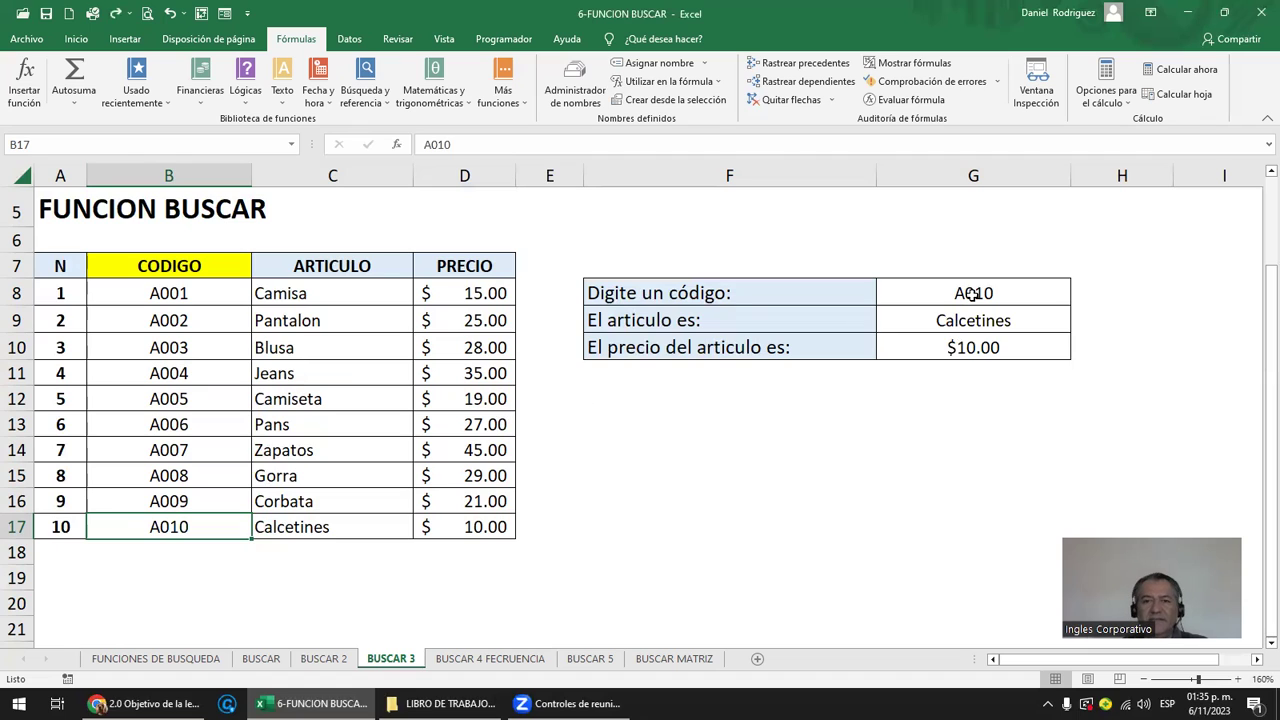
click(972, 293)
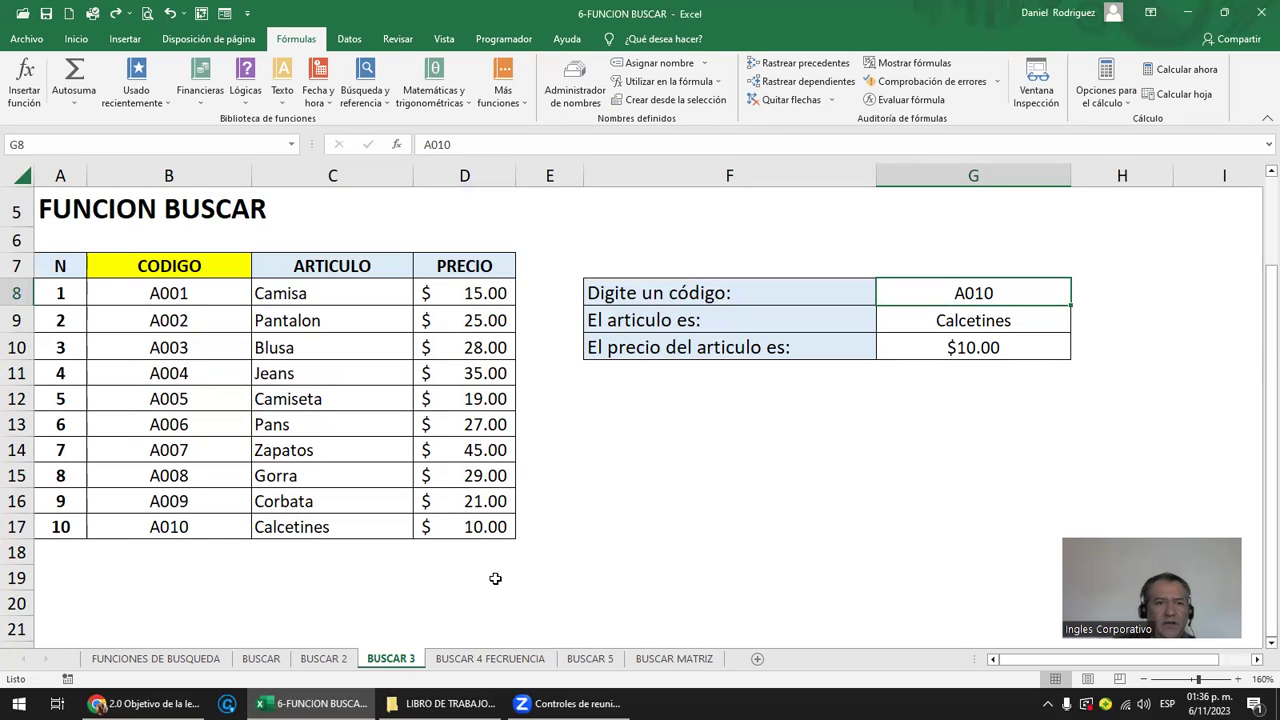
mouse_move(133, 304)
mouse_down()
mouse_move(429, 450)
mouse_move(483, 526)
mouse_up()
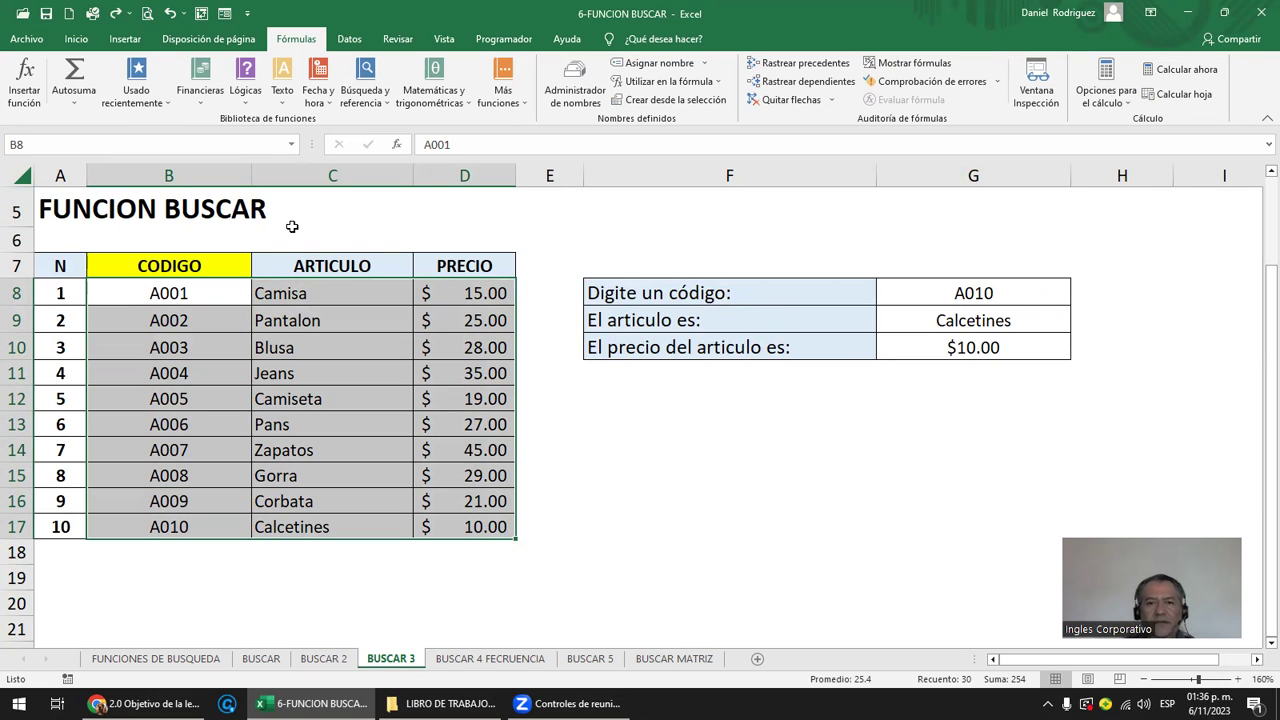
click(658, 420)
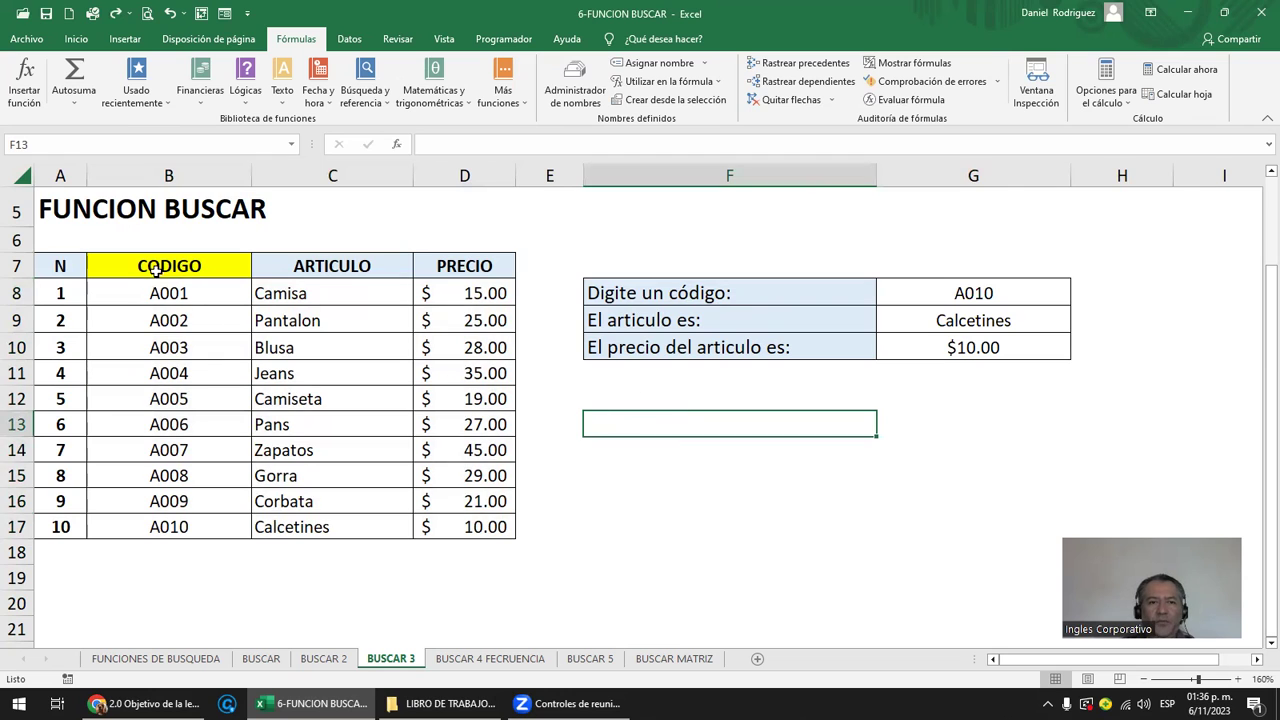
drag(157, 268, 466, 519)
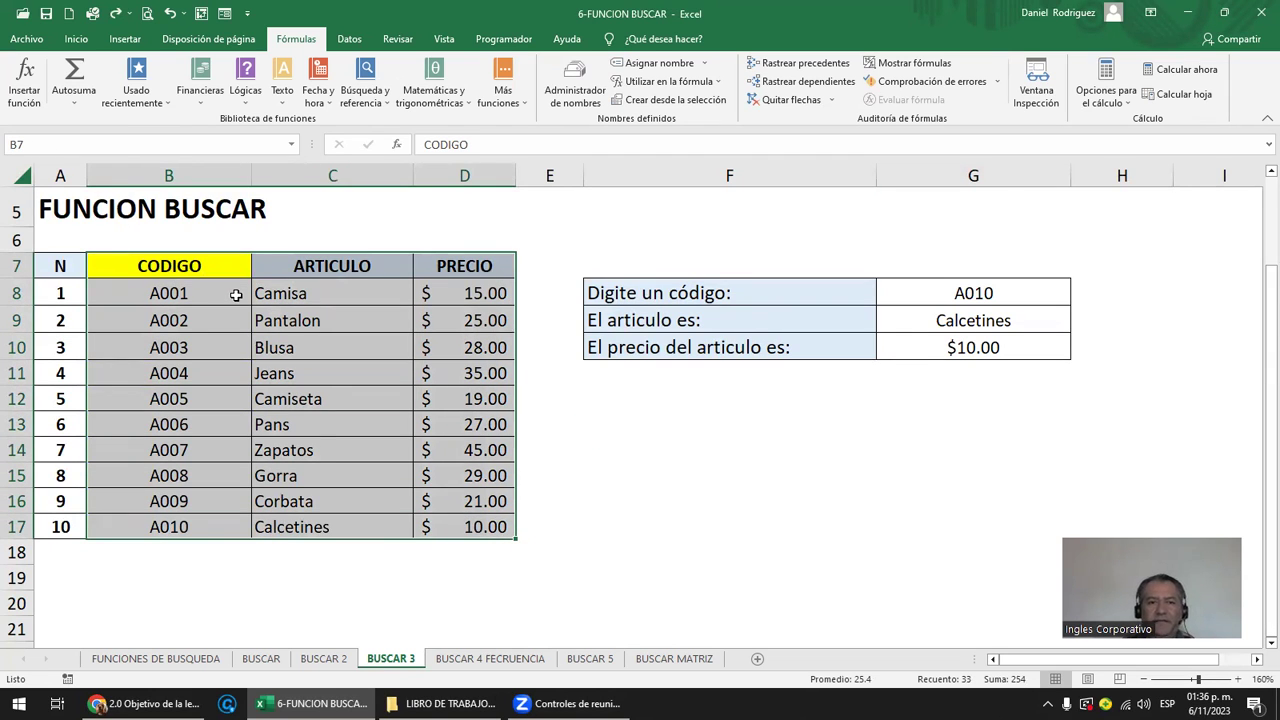
click(634, 397)
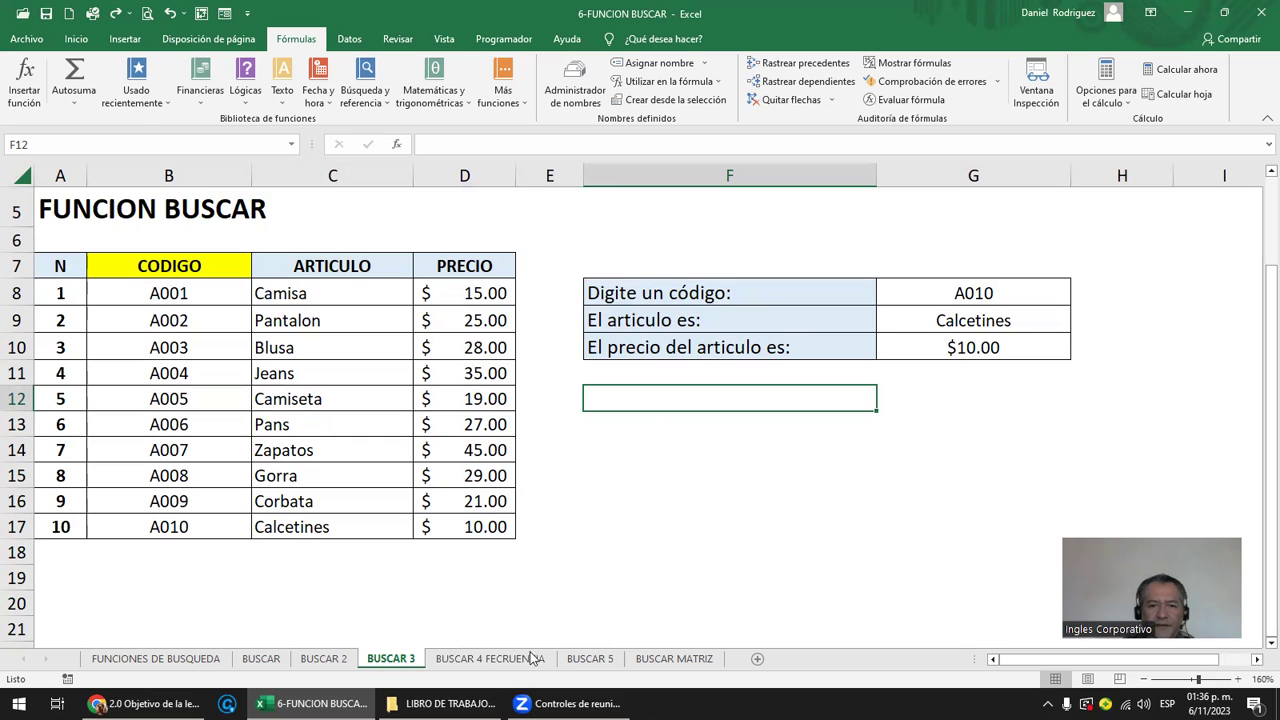
click(489, 659)
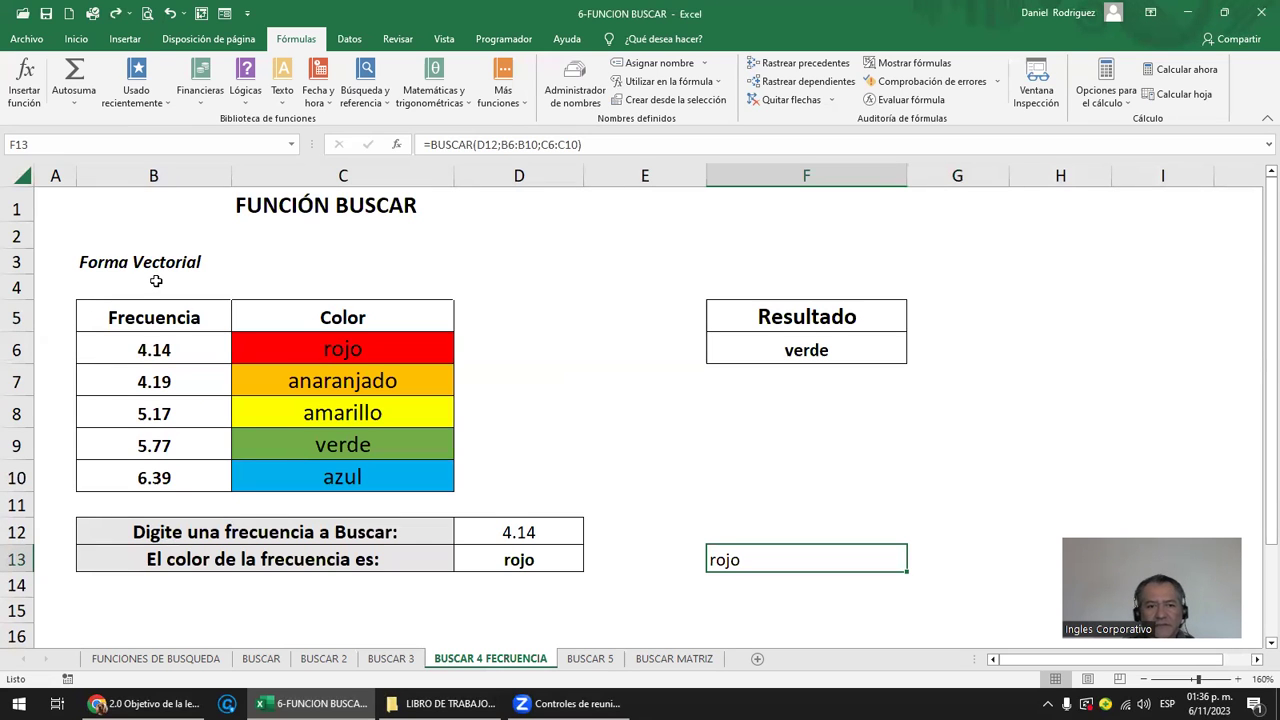
click(155, 659)
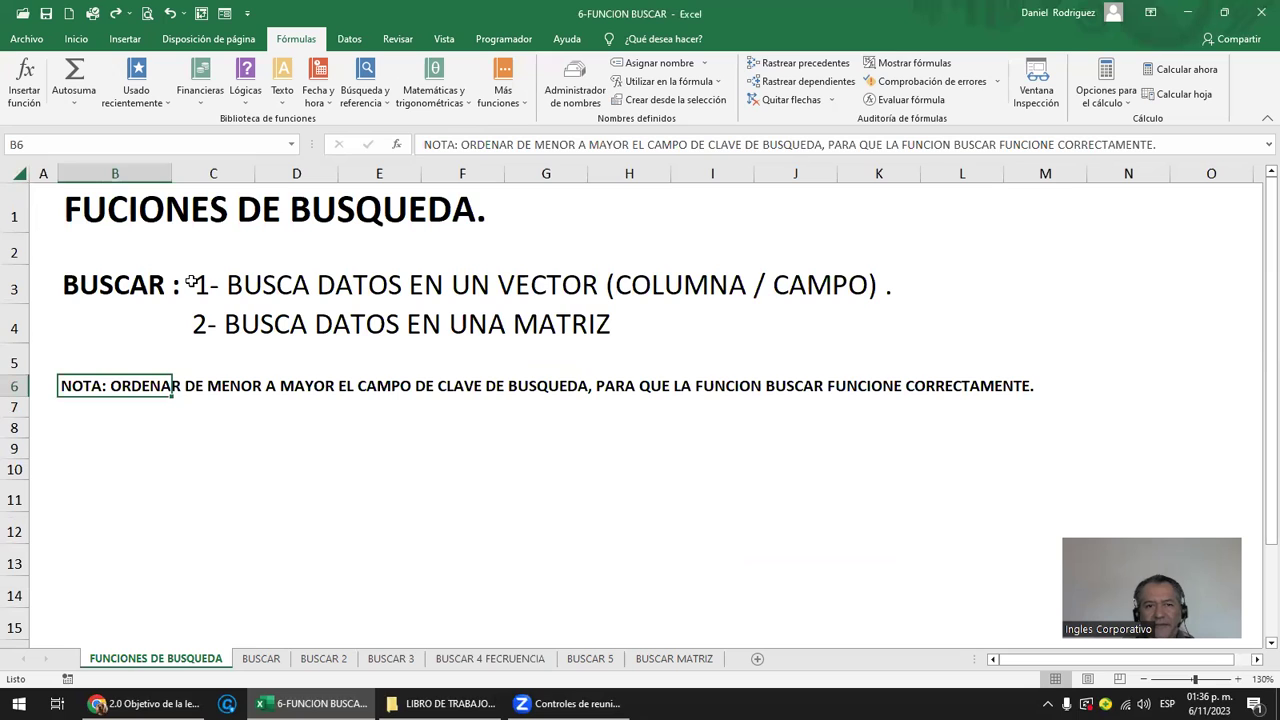
click(401, 284)
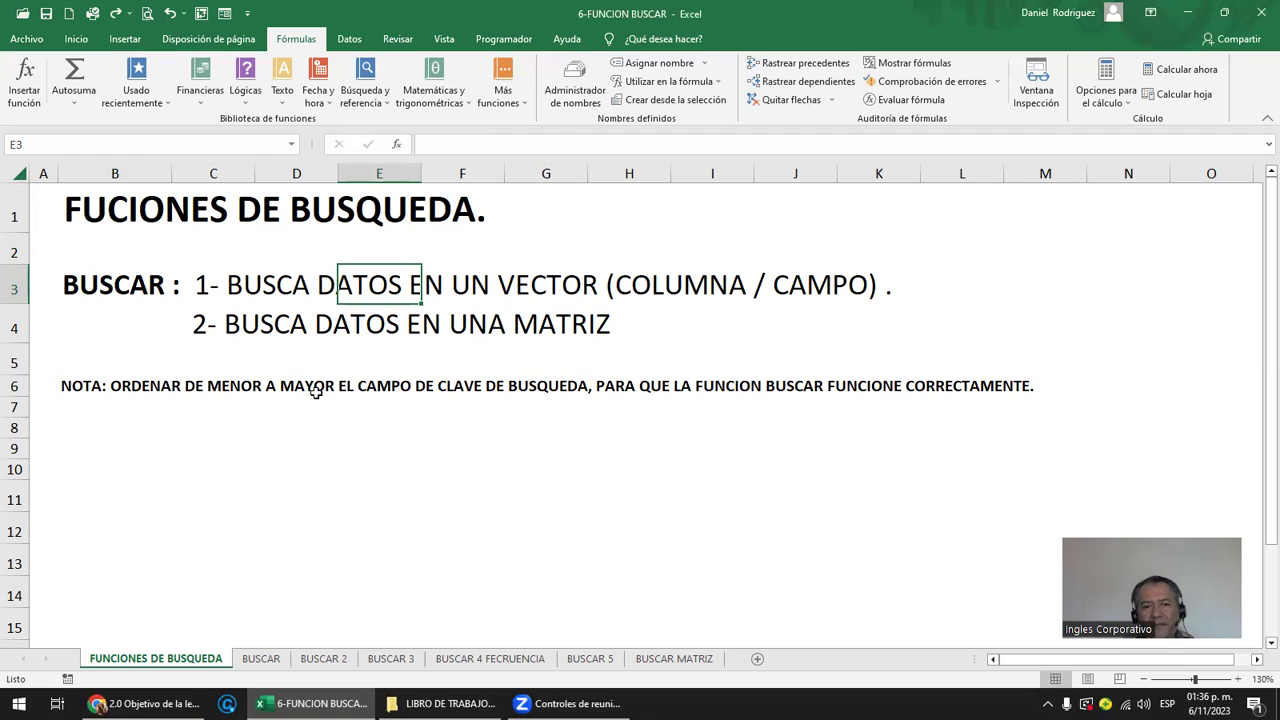
Review the G9 article lookup on BUSCAR 3 and the H6 phone lookup on BUSCAR 2.
click(390, 659)
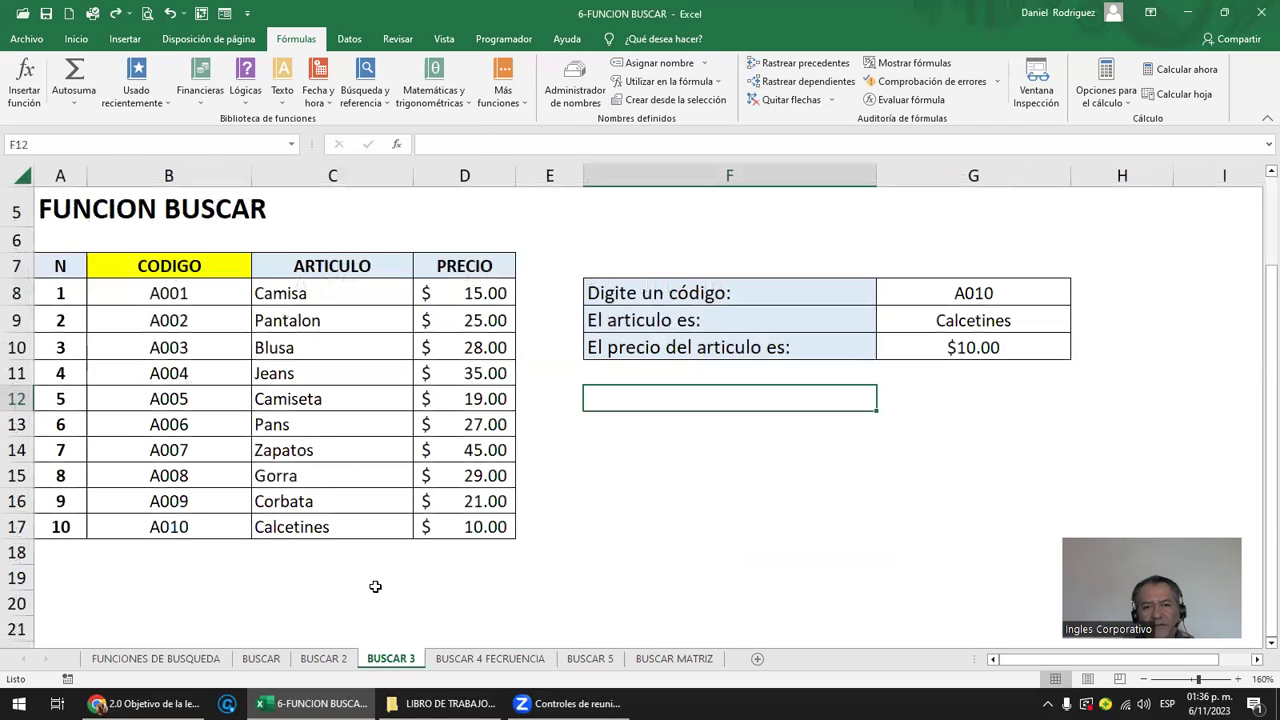
double_click(987, 320)
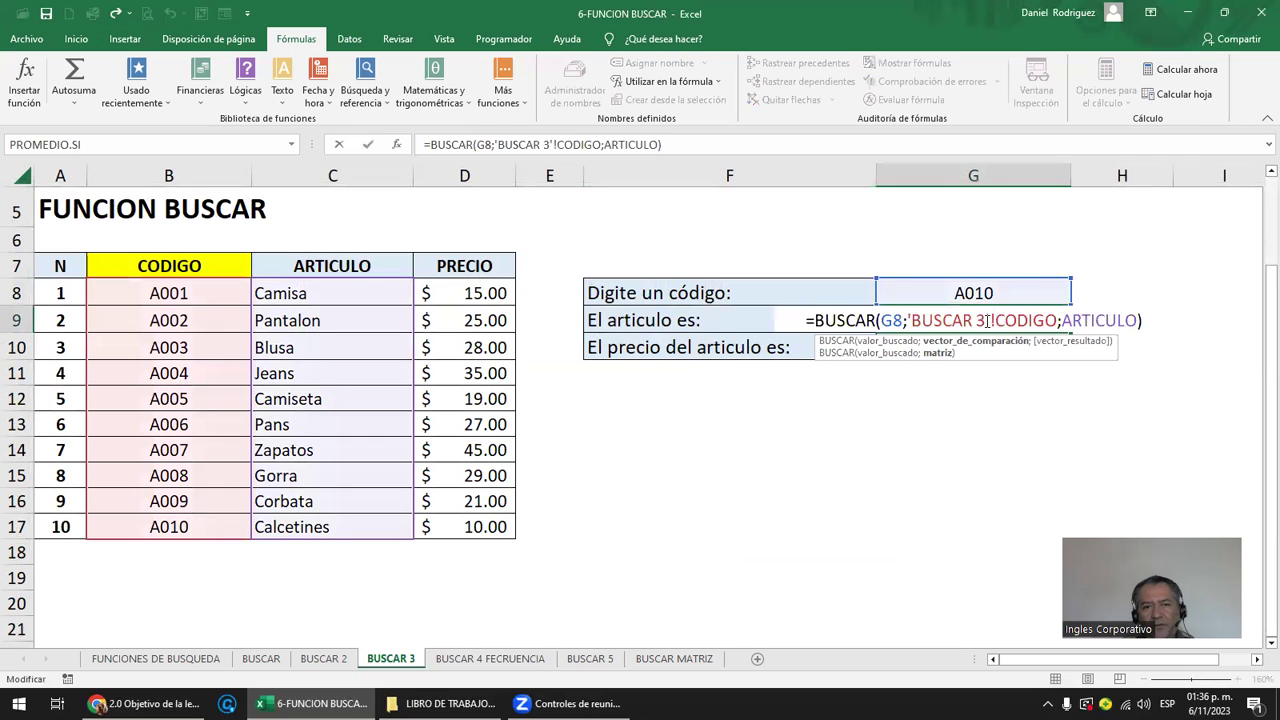
key(Escape)
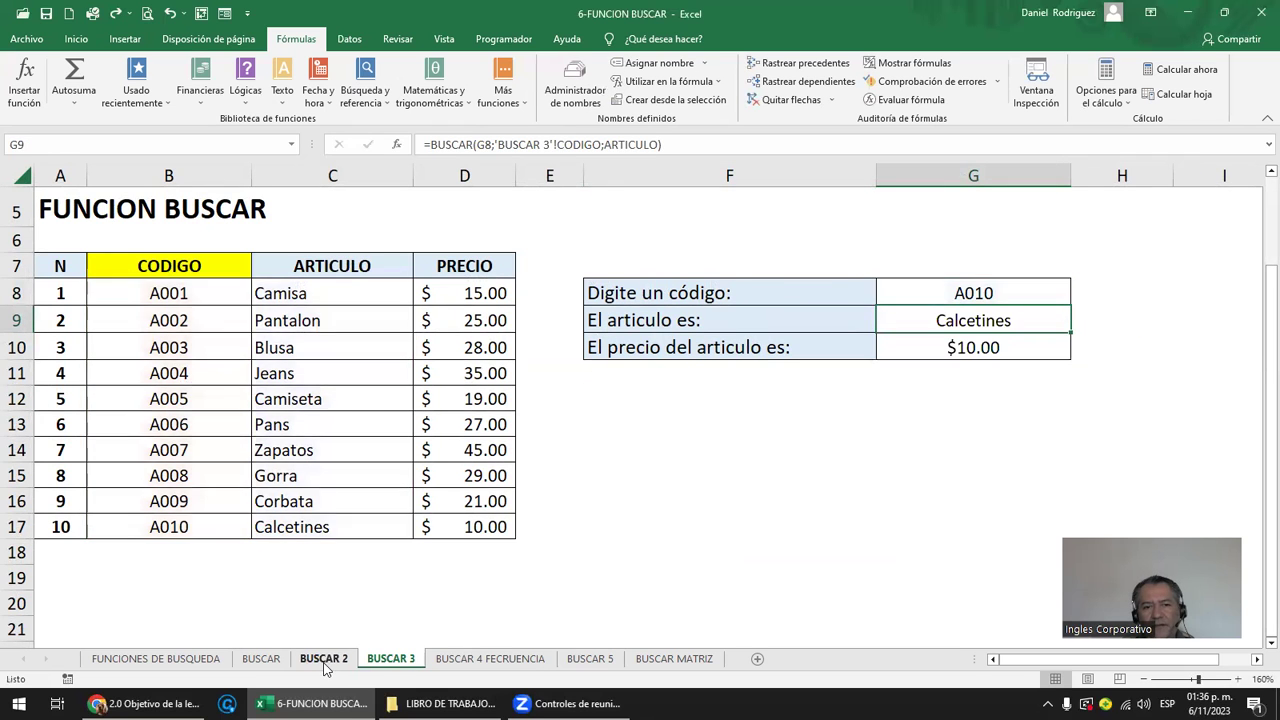
click(323, 659)
scroll(800, 346, up, 1)
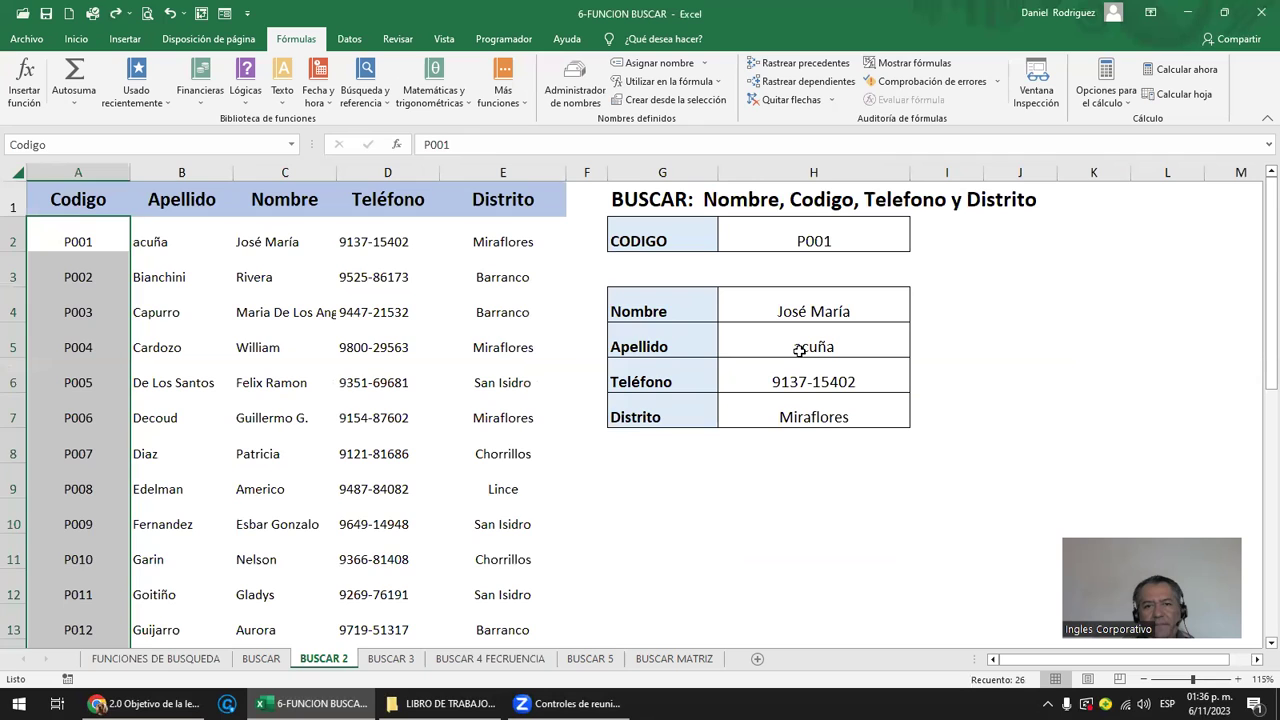
click(840, 377)
double_click(840, 377)
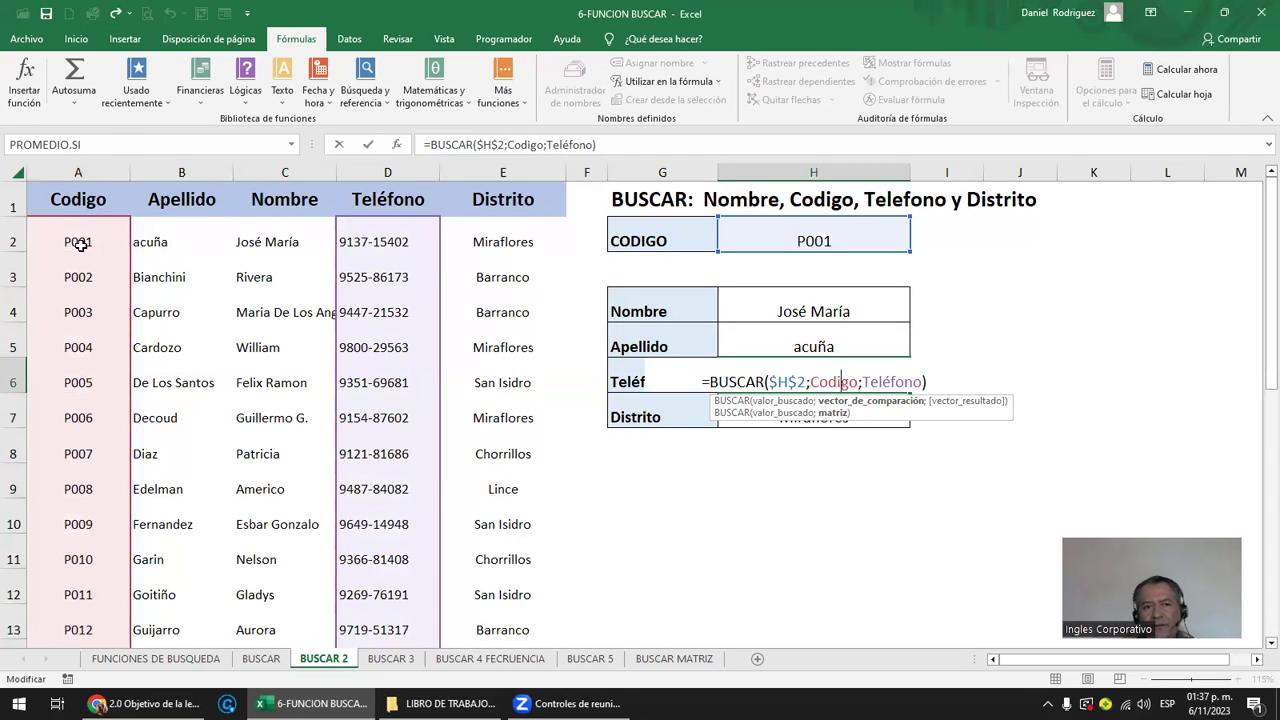
Check the G10 price lookup on BUSCAR 3, then go to the BUSCAR 4 FECRUENCIA sheet.
click(390, 658)
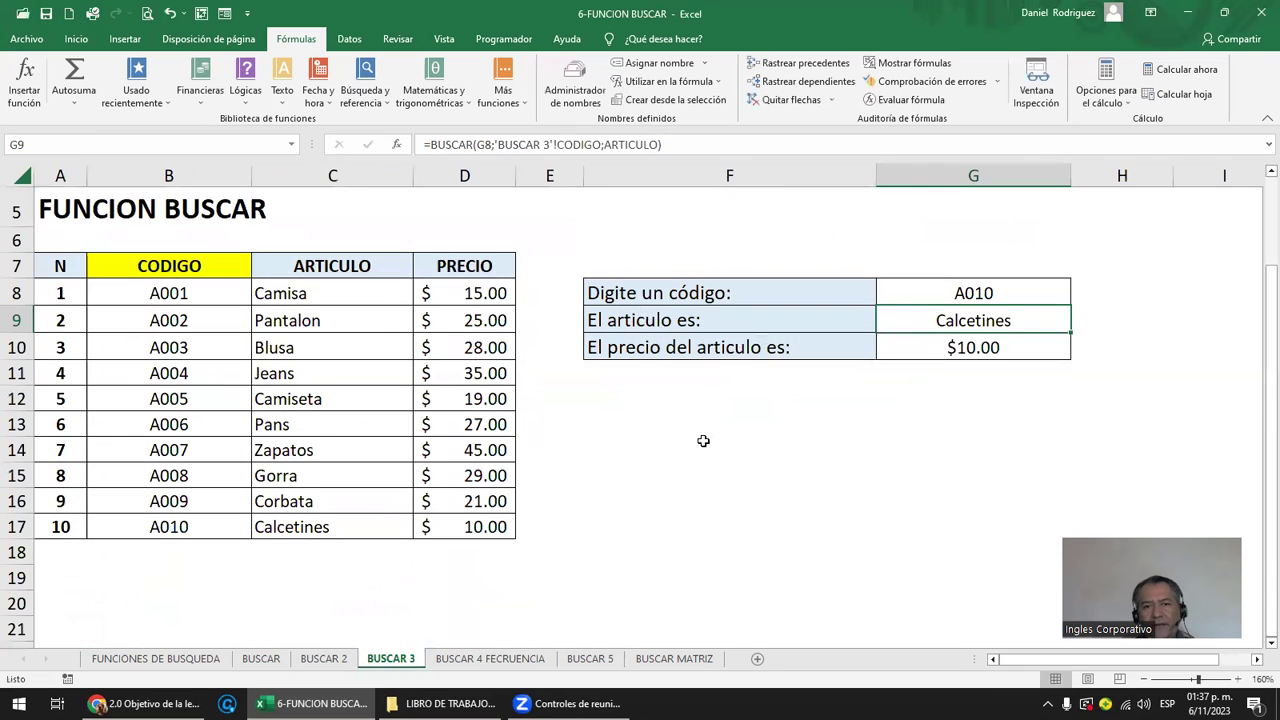
double_click(975, 345)
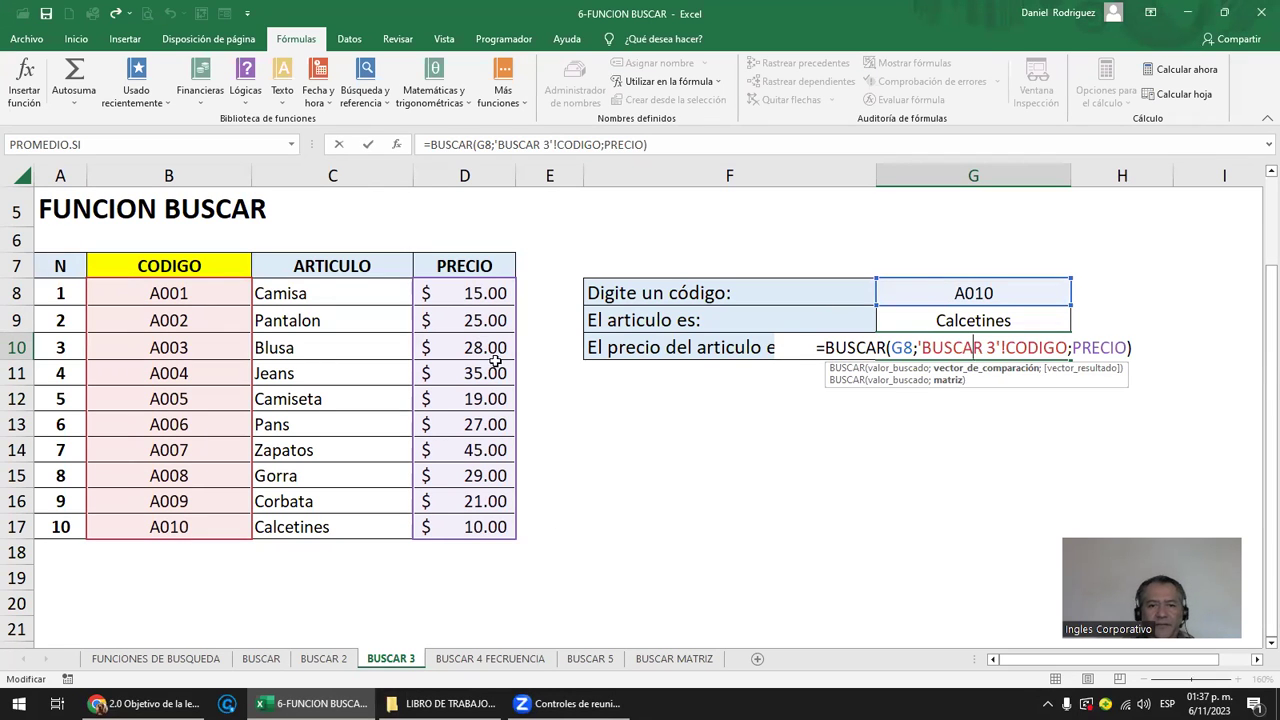
click(491, 660)
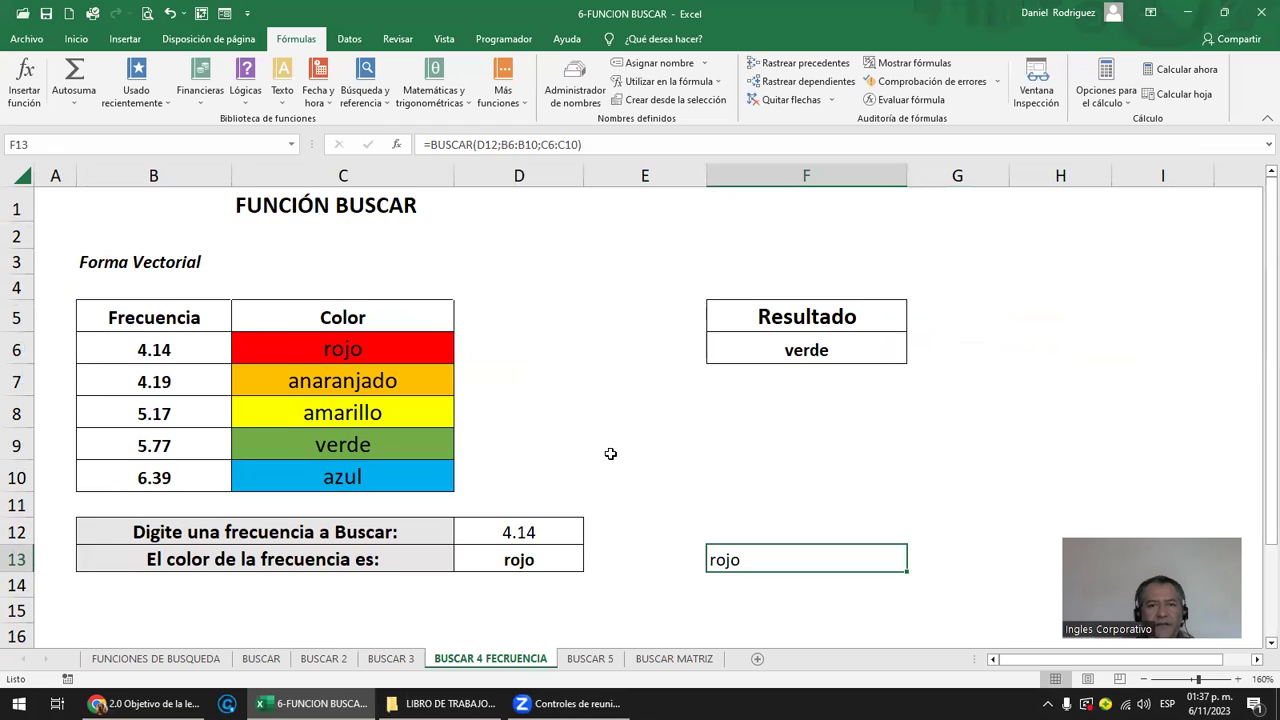
click(597, 448)
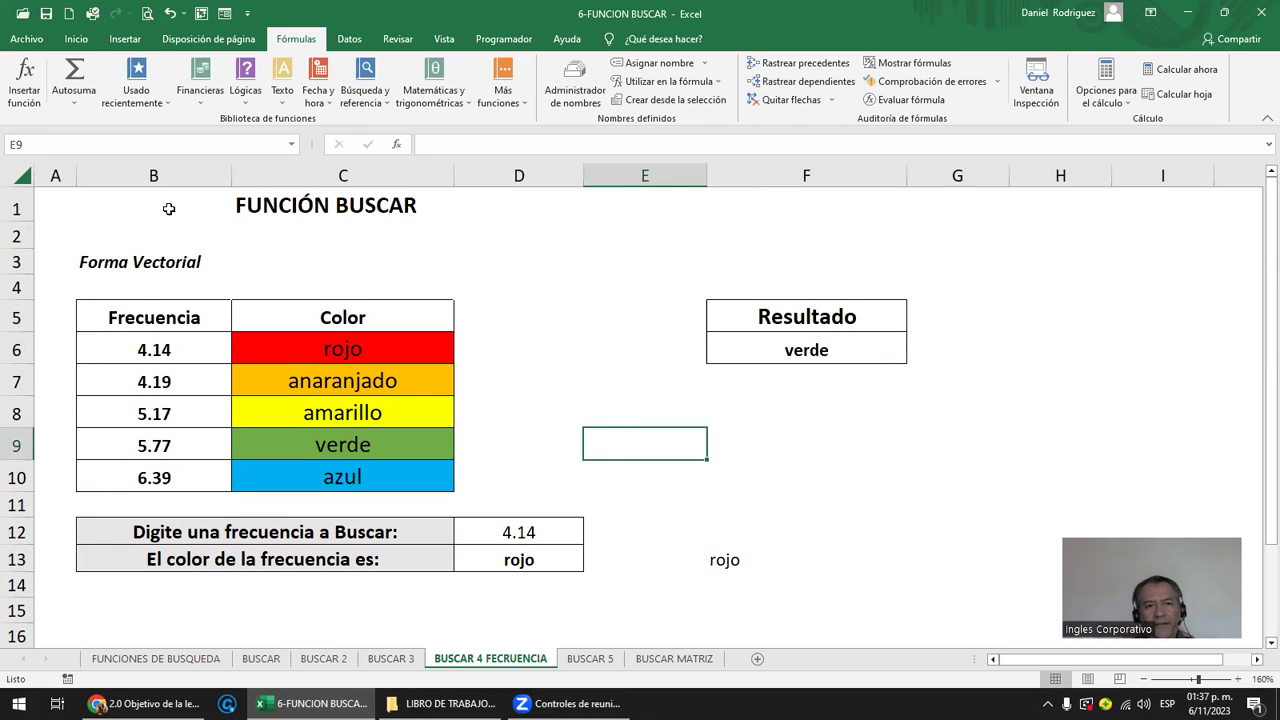
click(168, 176)
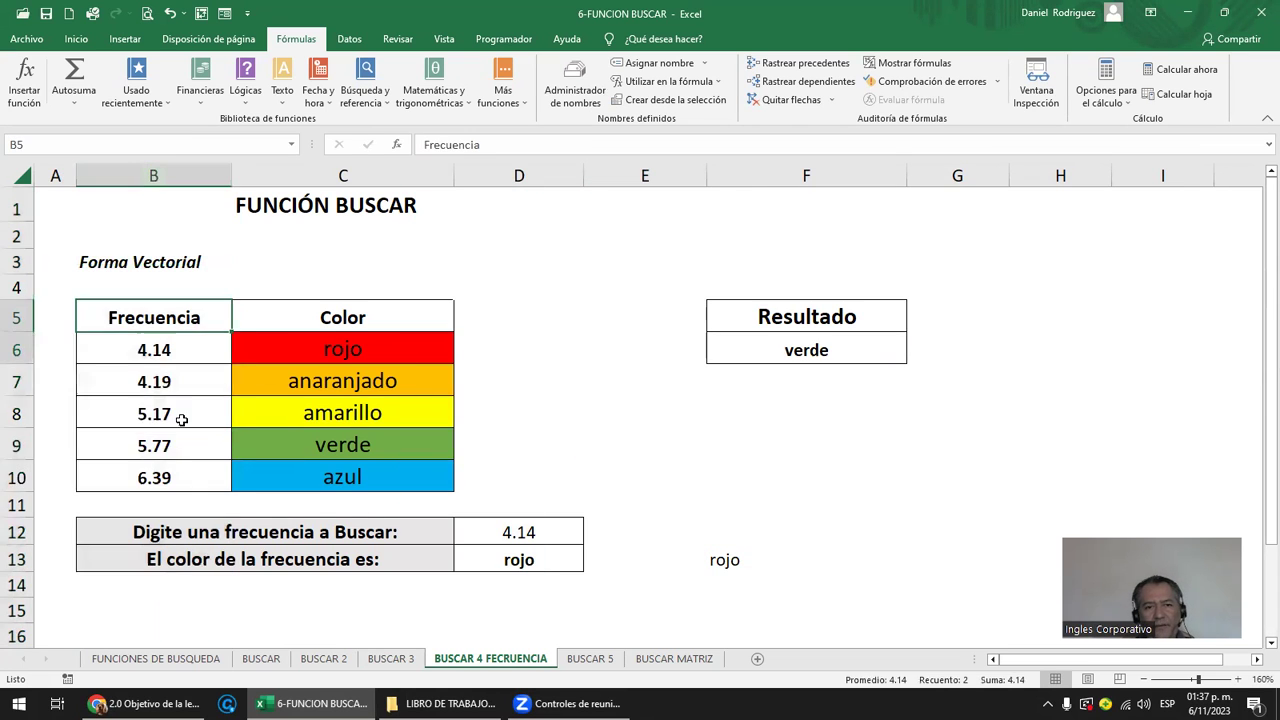
drag(168, 328, 206, 470)
key(Right)
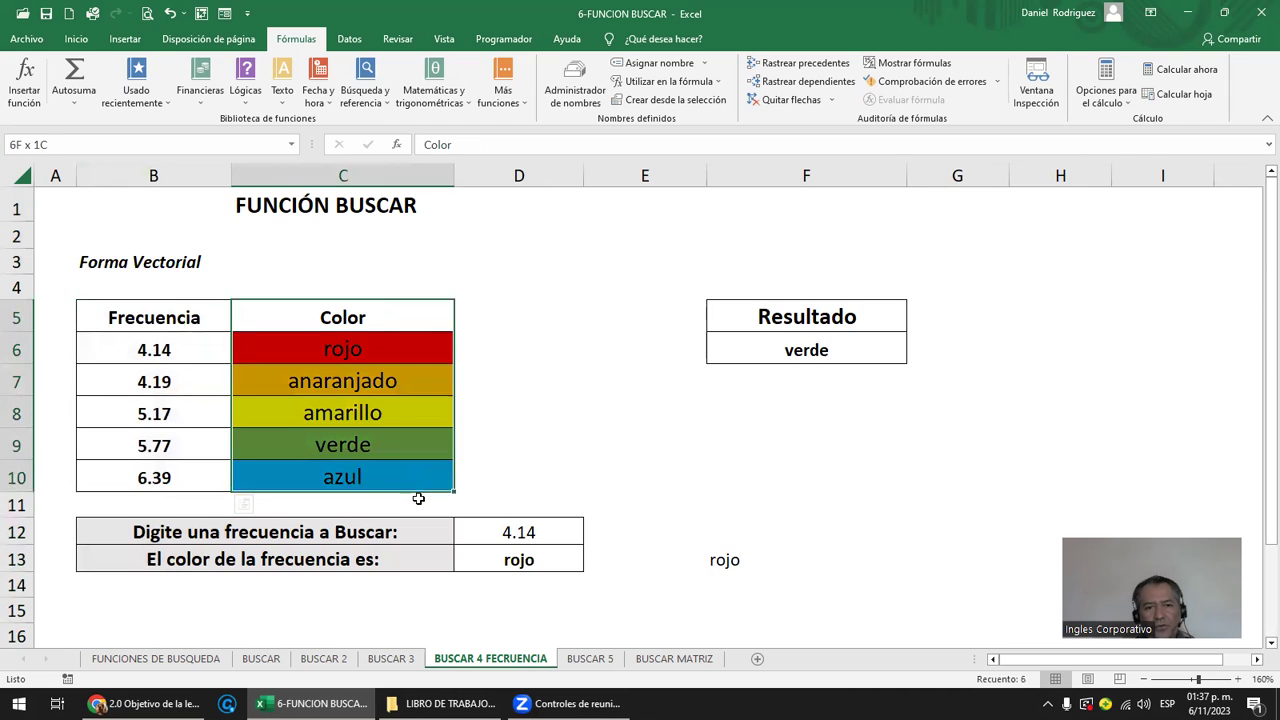
drag(397, 357, 420, 530)
click(358, 350)
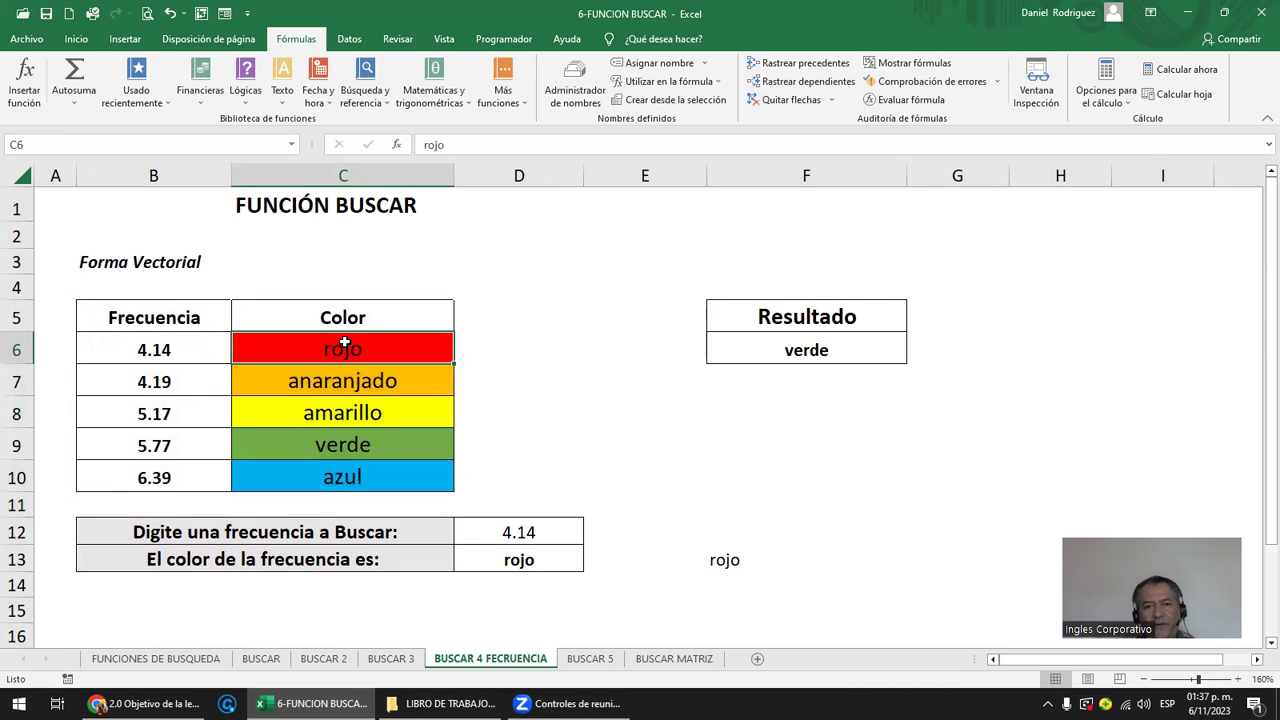
drag(358, 350, 372, 478)
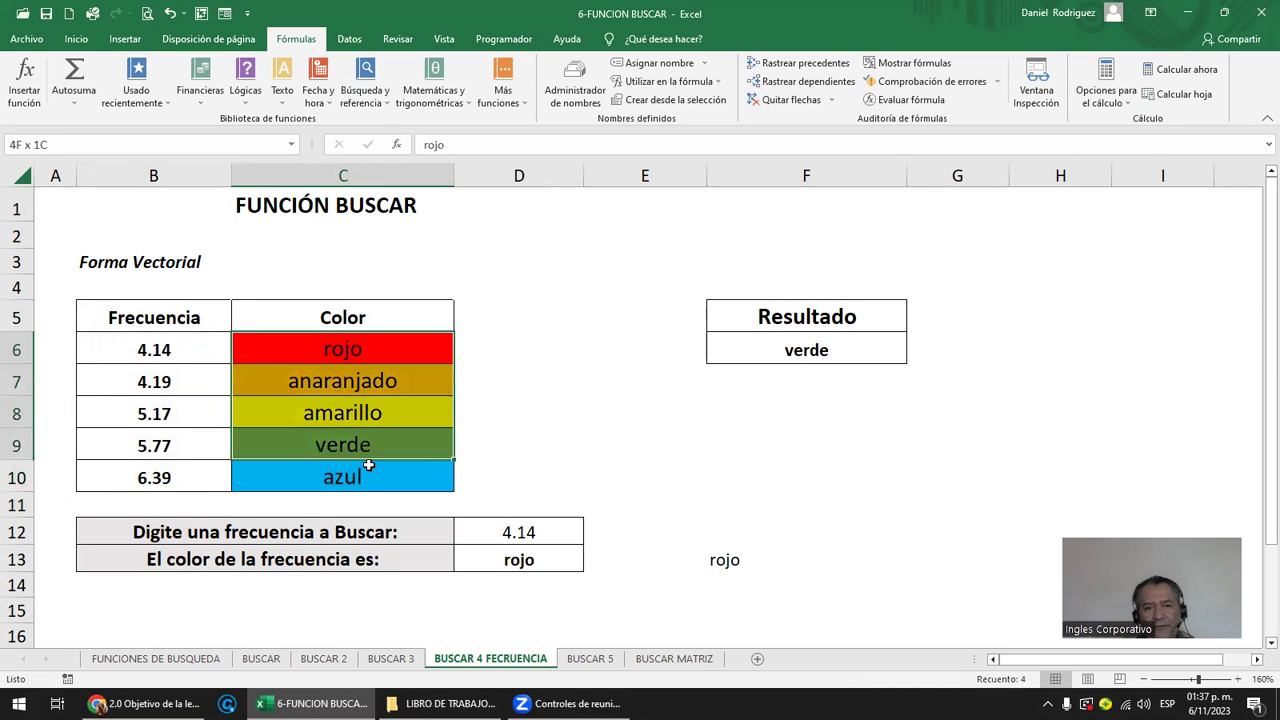
click(157, 317)
drag(153, 347, 196, 462)
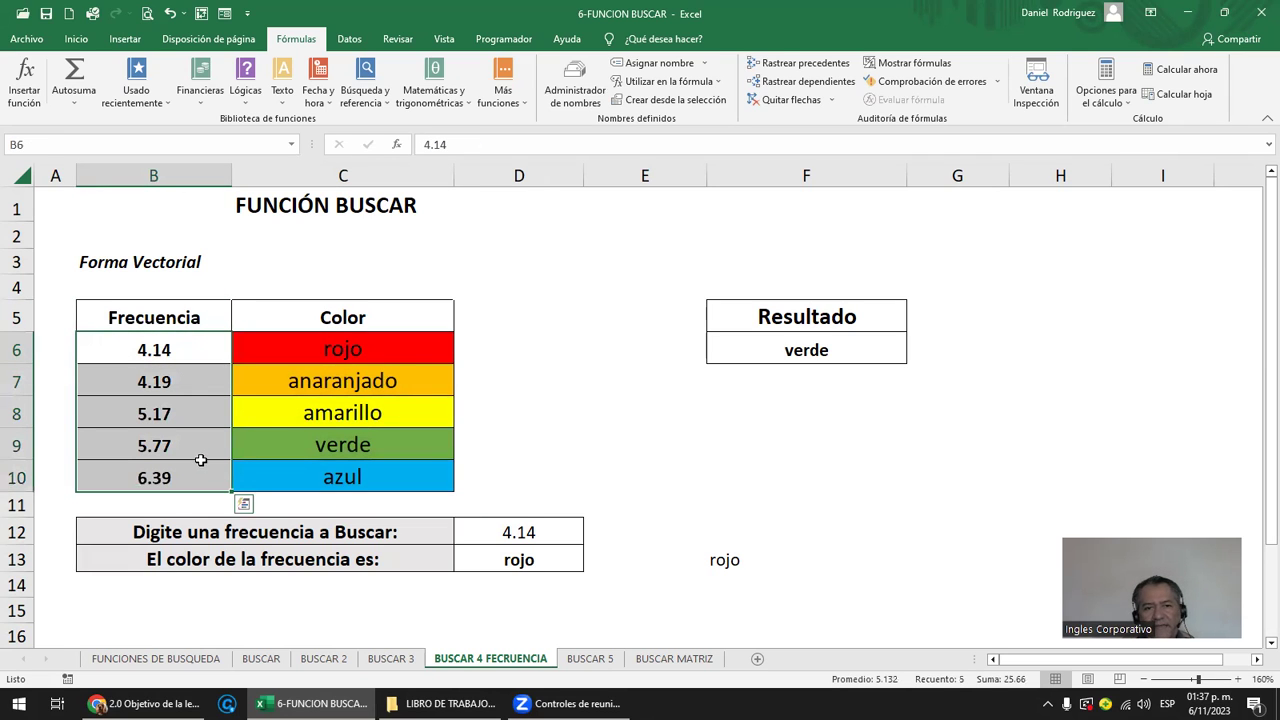
click(357, 316)
click(353, 349)
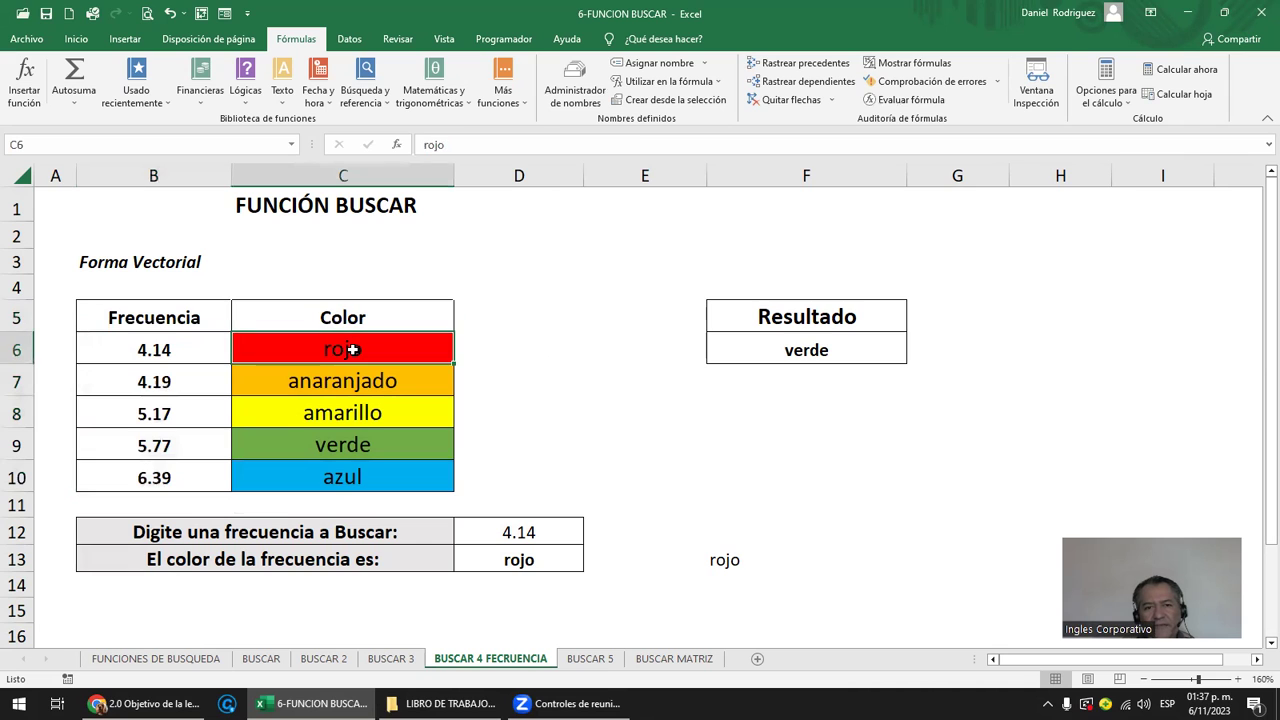
drag(353, 349, 350, 478)
mouse_move(172, 352)
mouse_down()
mouse_move(357, 443)
mouse_move(357, 478)
mouse_up()
click(175, 320)
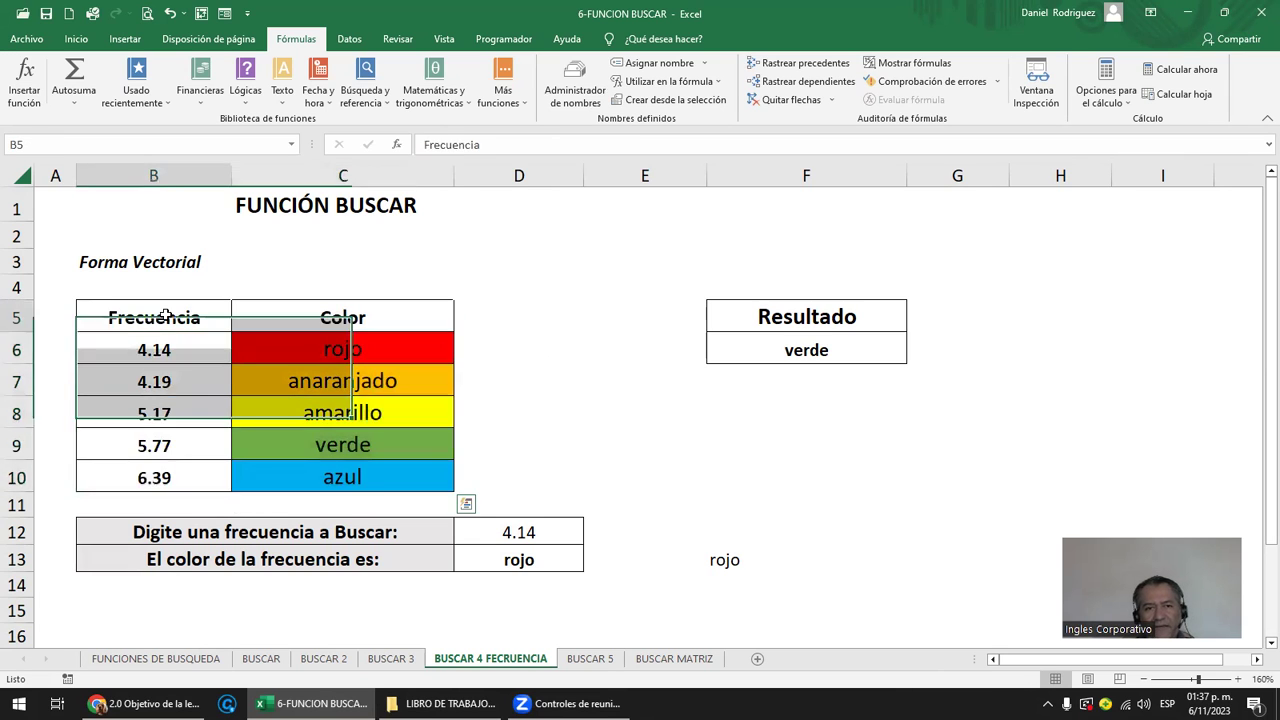
click(299, 309)
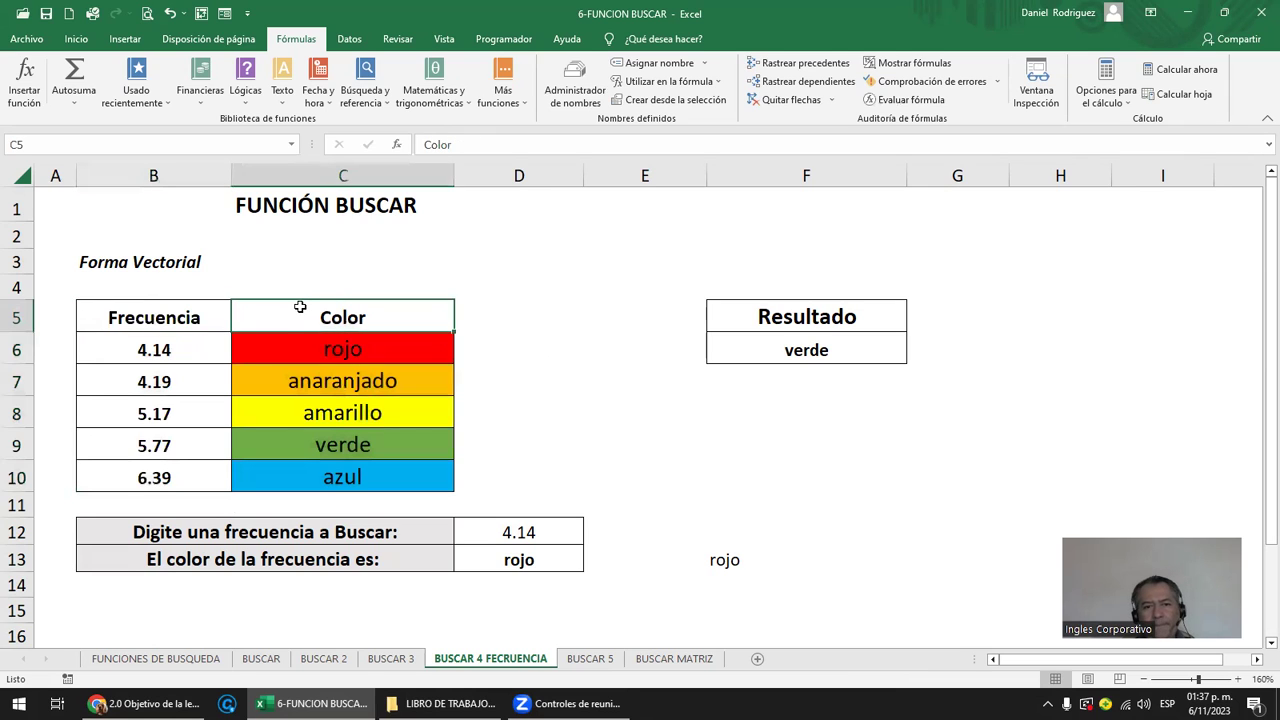
click(808, 310)
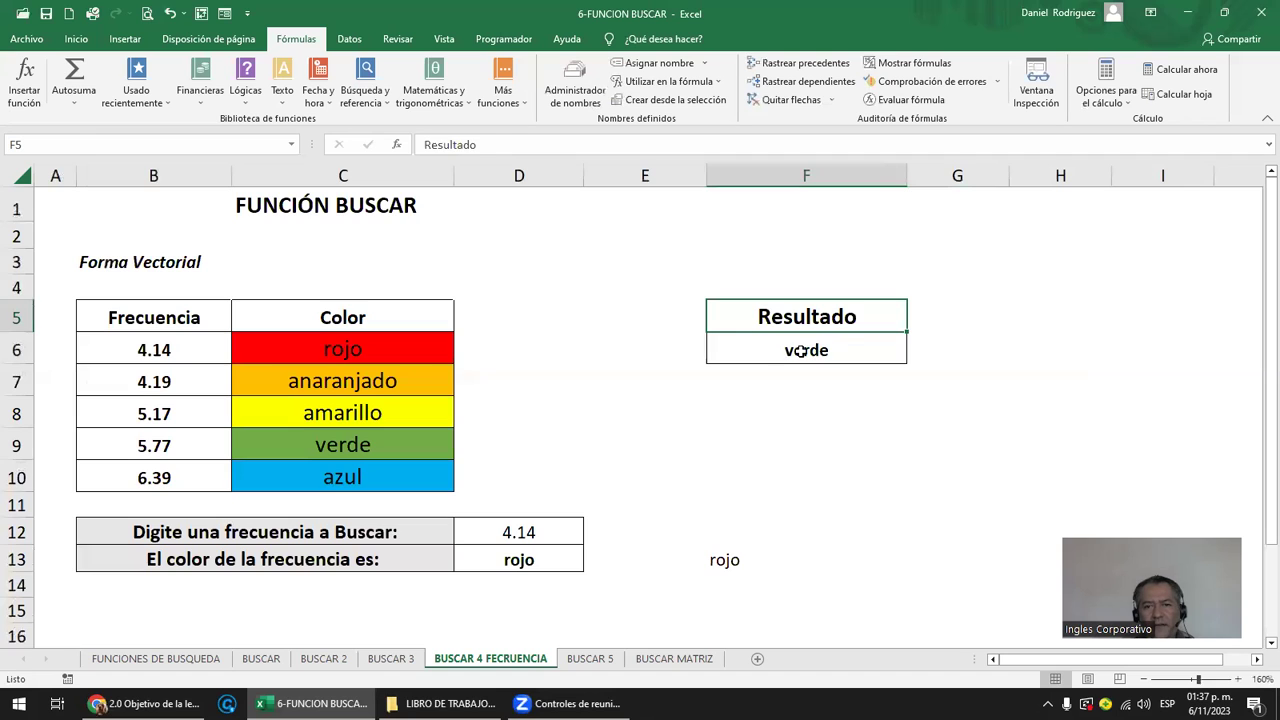
double_click(801, 350)
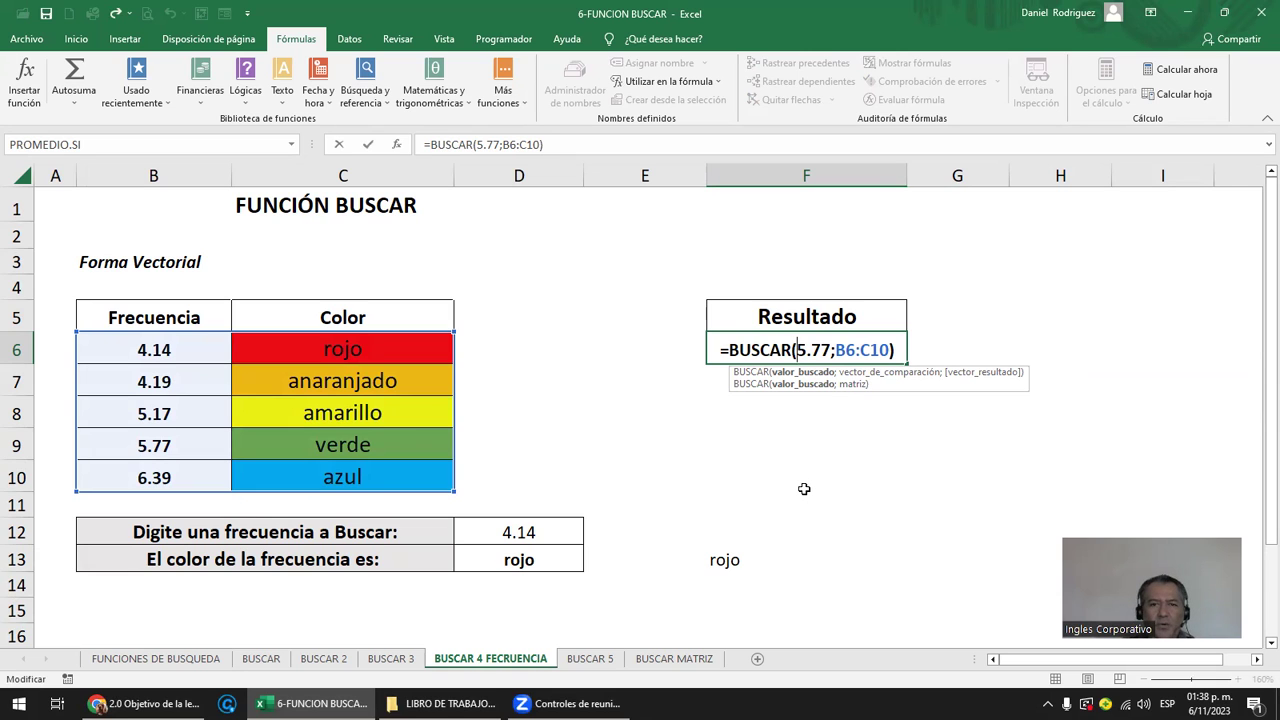
key(ctrl+Return)
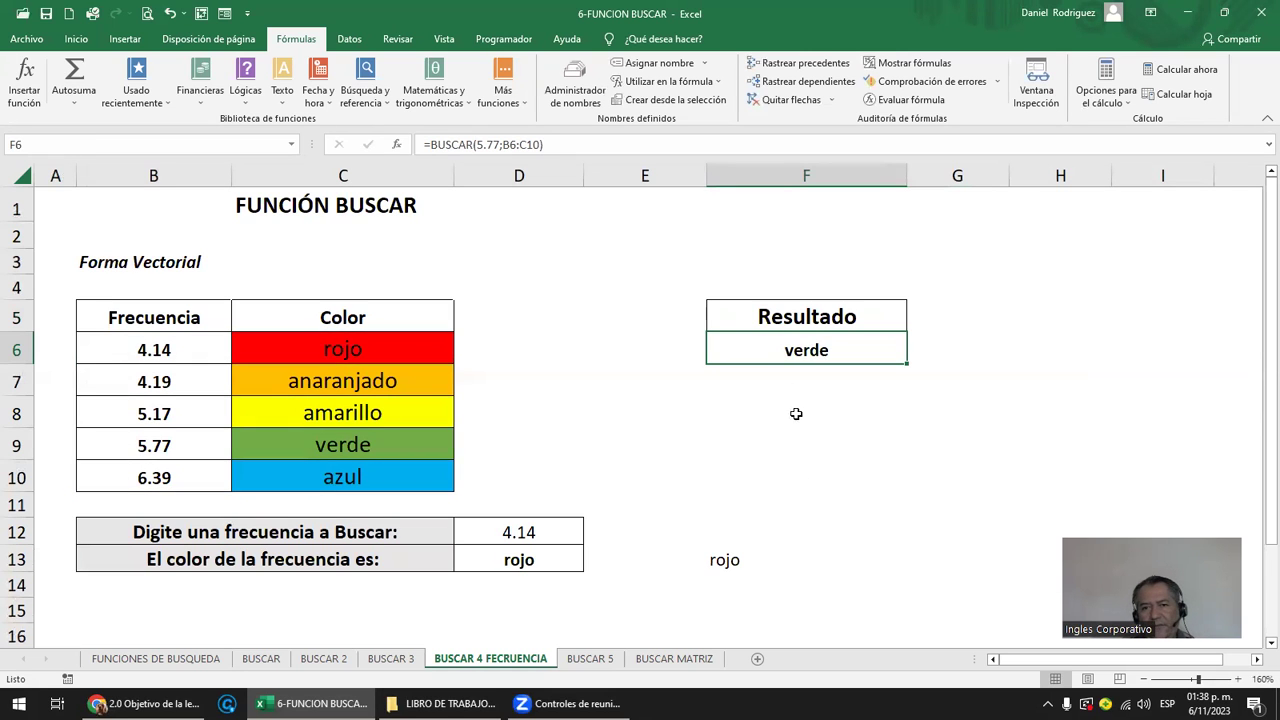
Type FRECUENCIA A BUSCAR into F2 and 4.19 into G2.
click(809, 234)
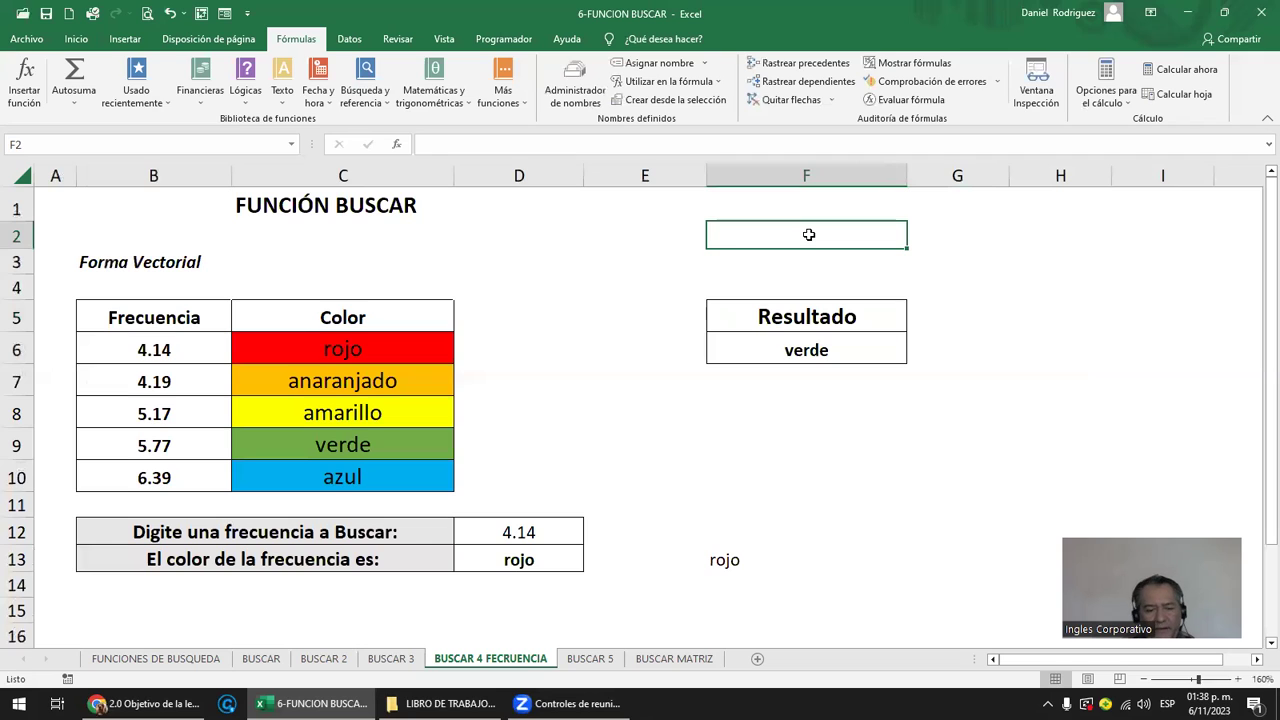
text(FRECUENCIA)
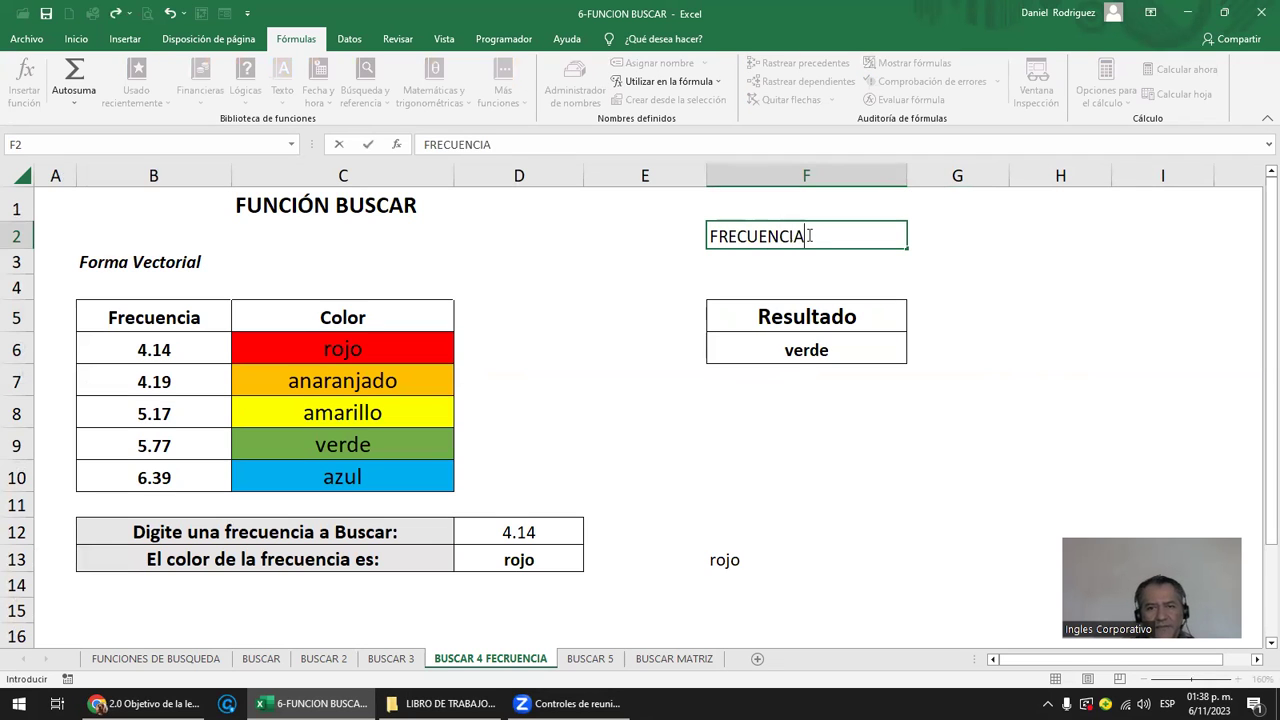
text( A BUSCAR)
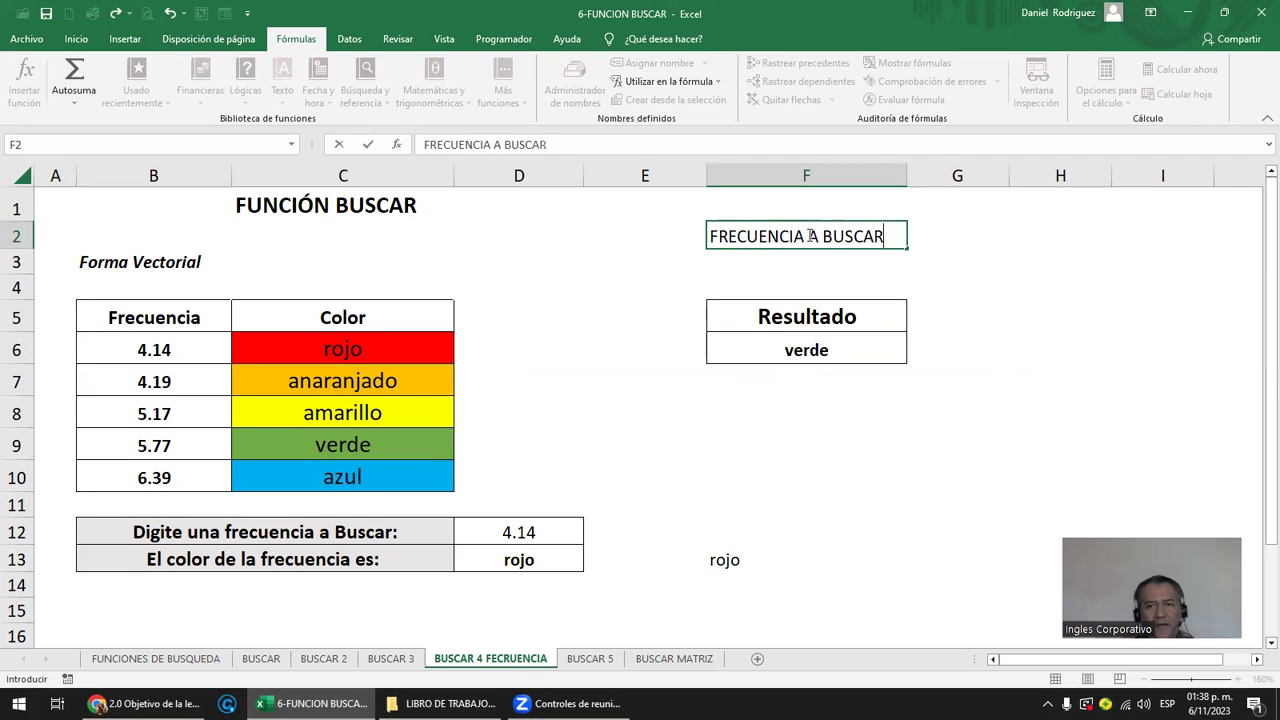
key(Return)
key(Up)
key(Right)
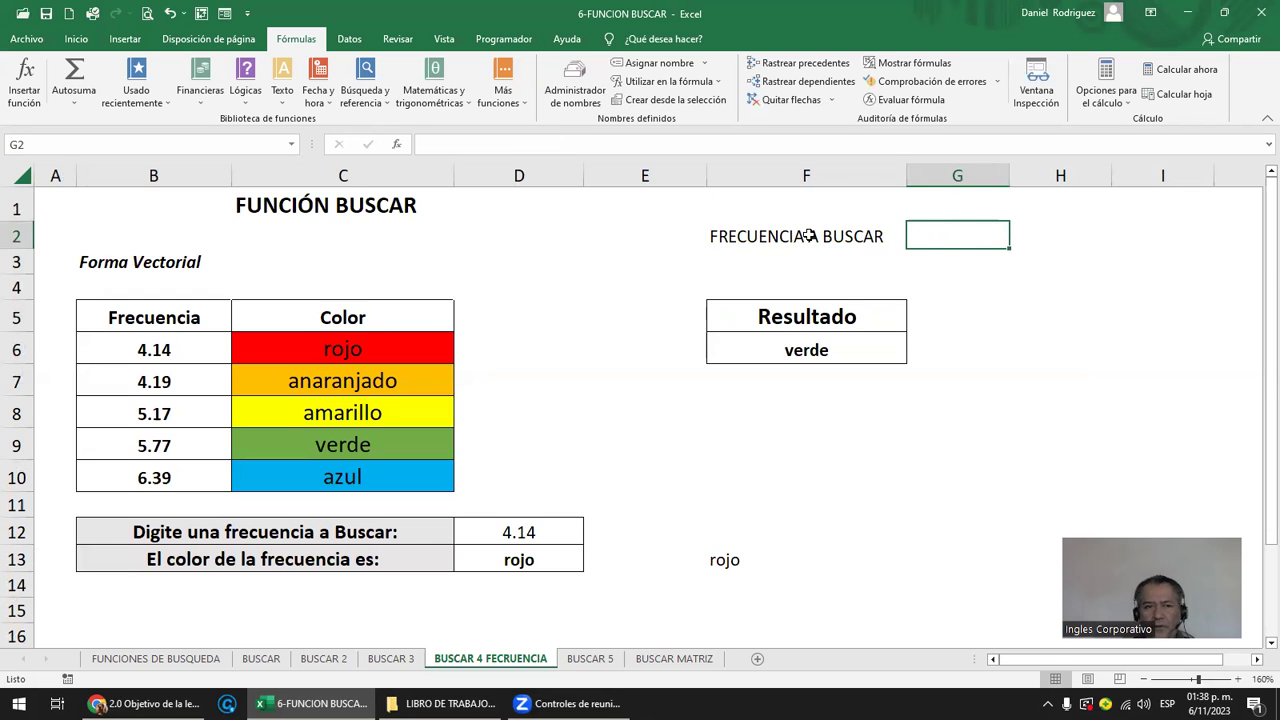
text(4.19)
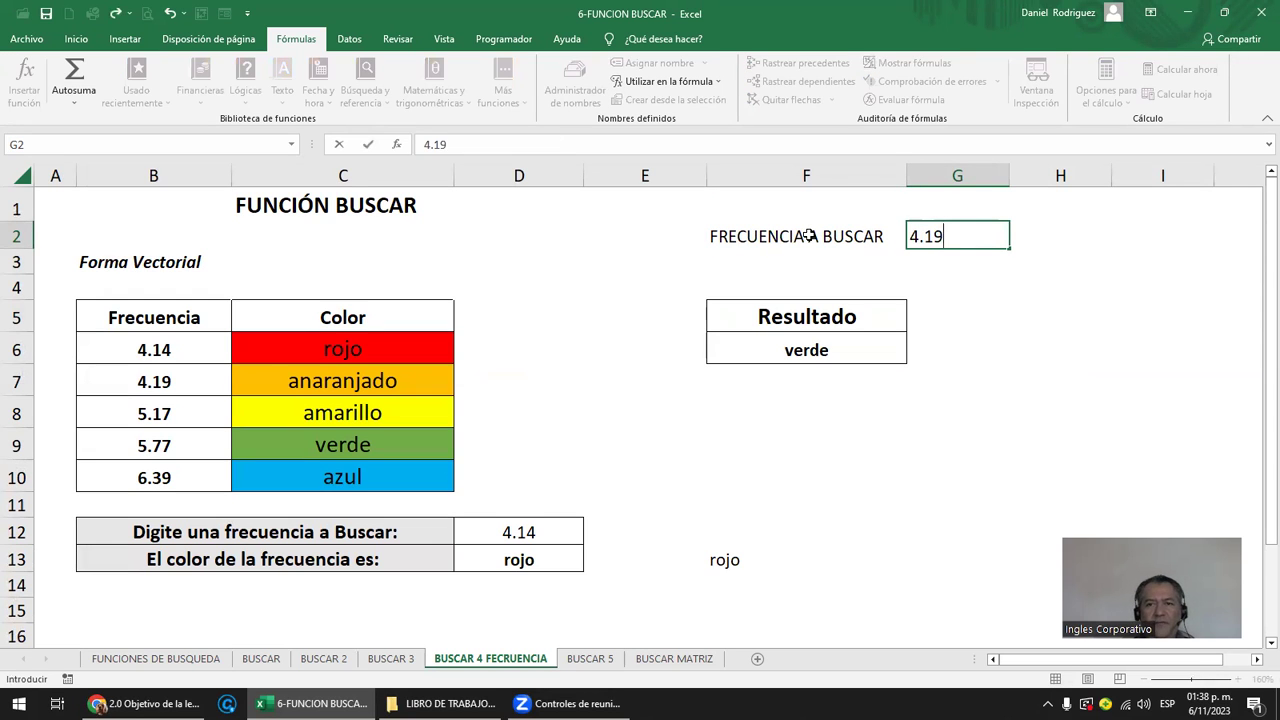
key(Return)
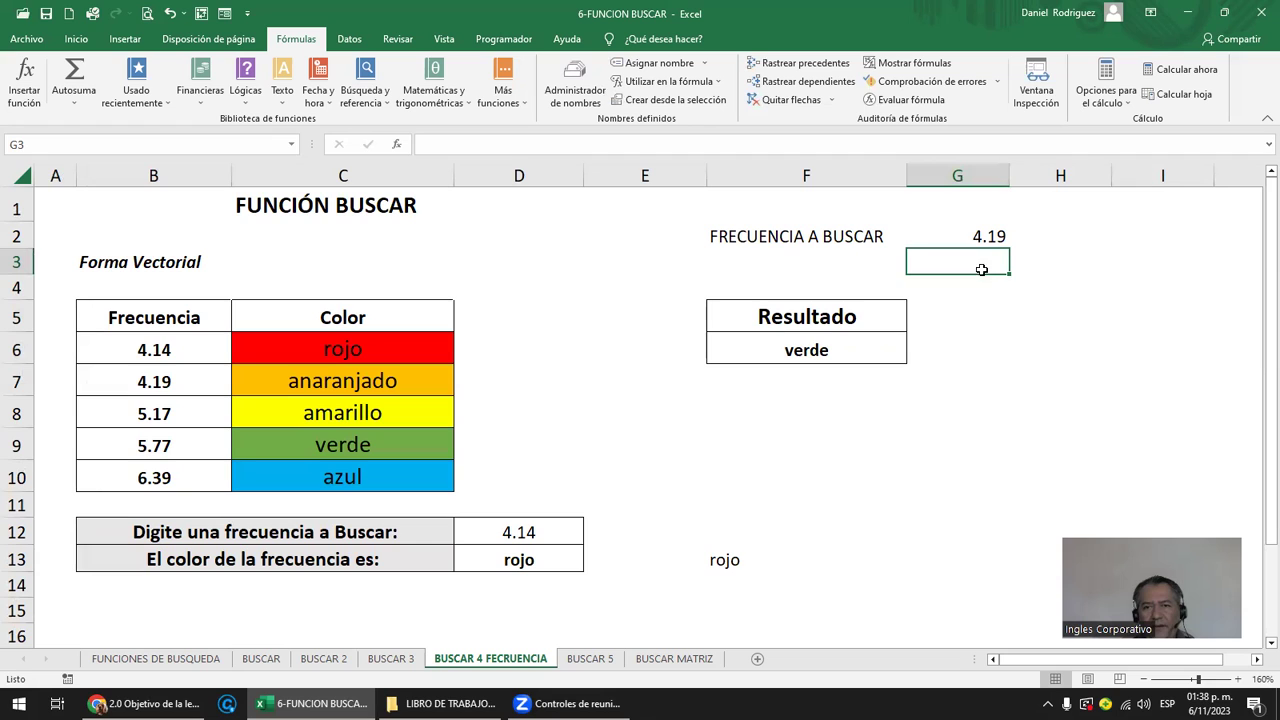
click(980, 237)
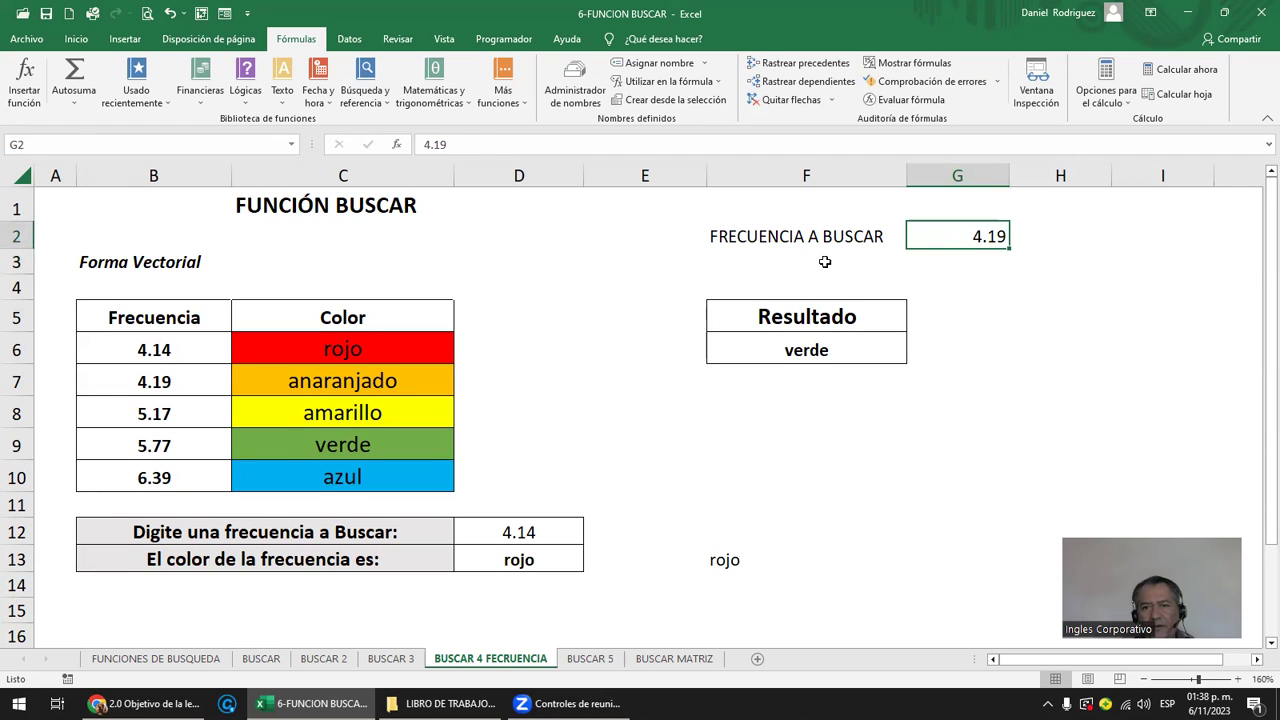
Edit F6 to =BUSCAR(4.19;B6:C10), replacing 5.77, so it returns anaranjado.
double_click(817, 346)
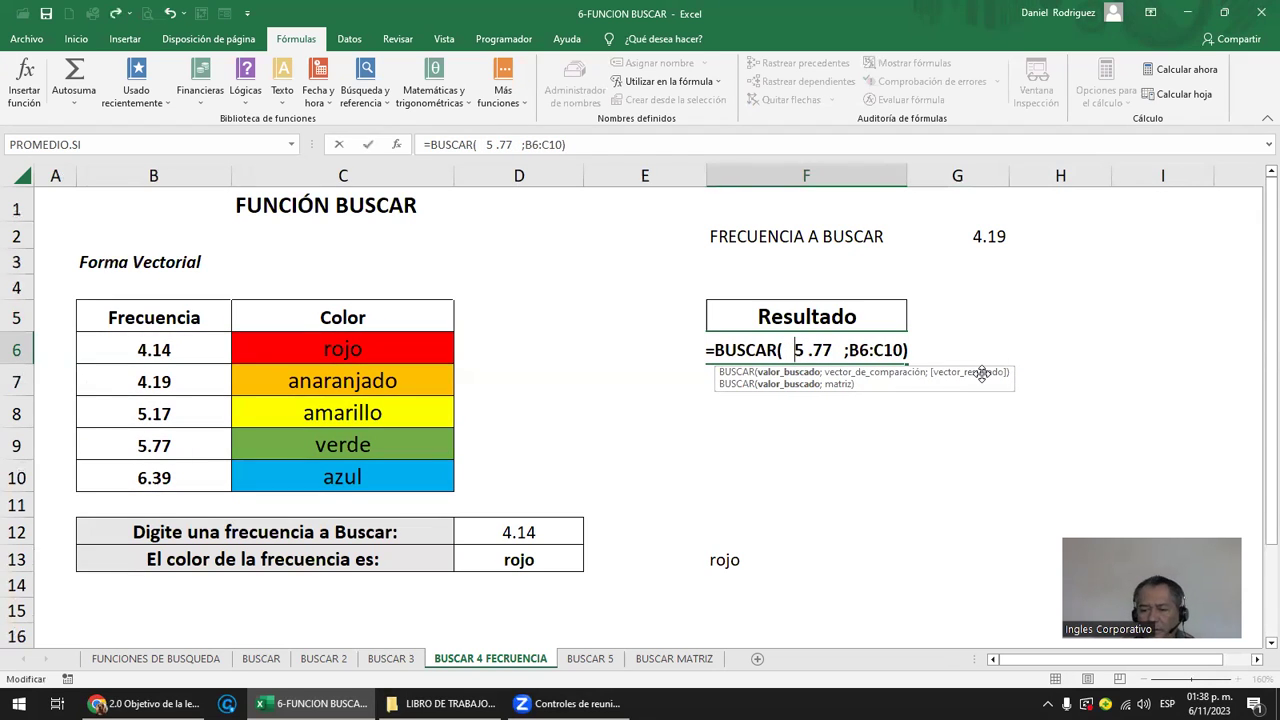
text(4.19)
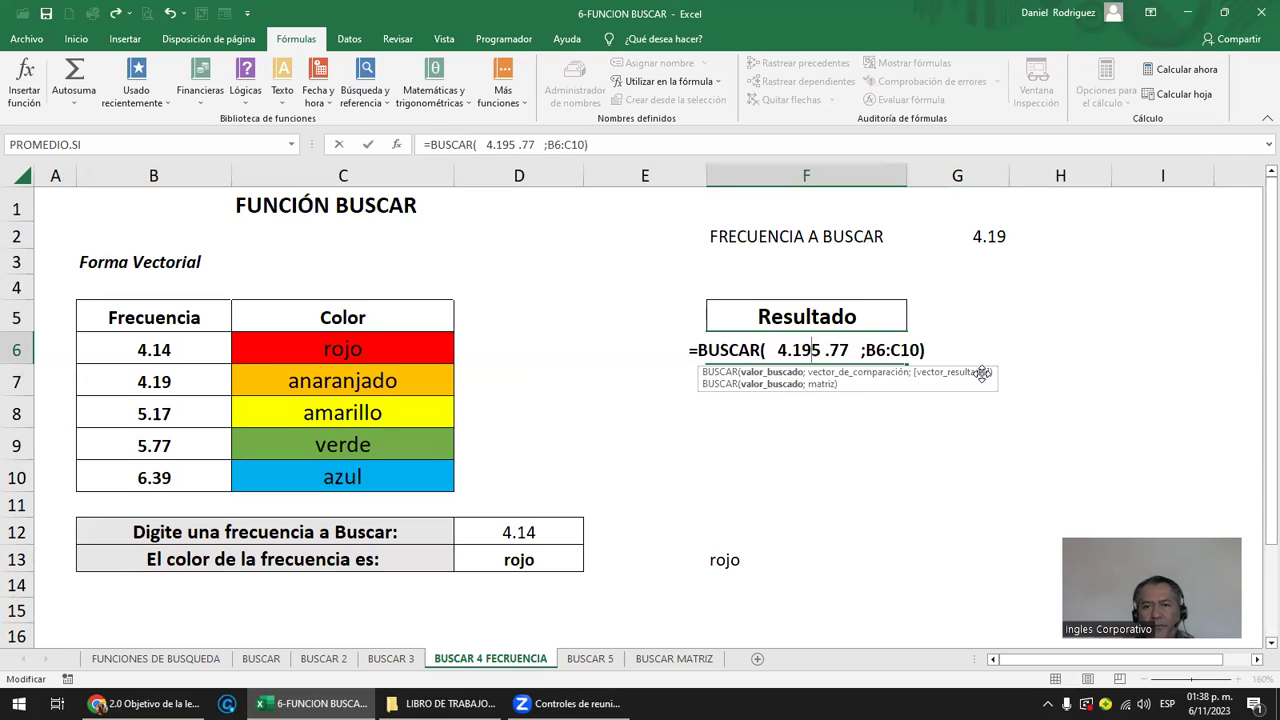
key(Delete)
key(Delete)
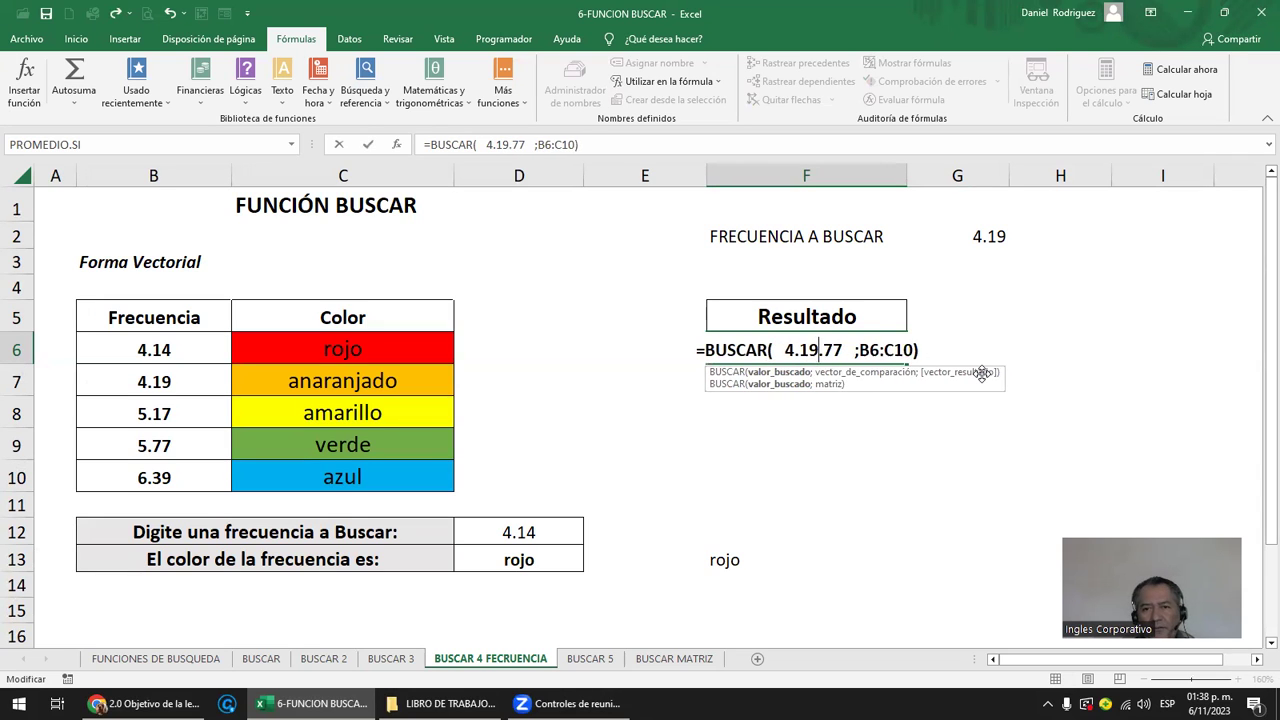
key(Delete)
key(Delete)
key(Delete)
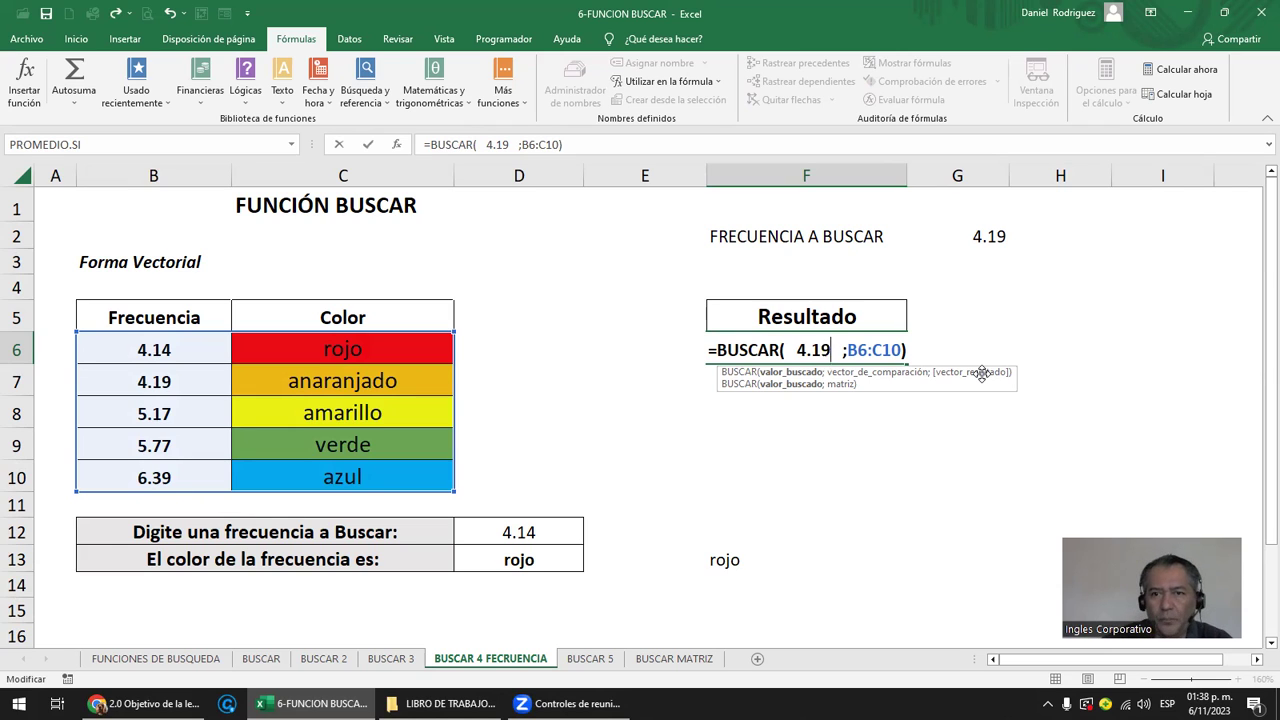
drag(797, 349, 832, 350)
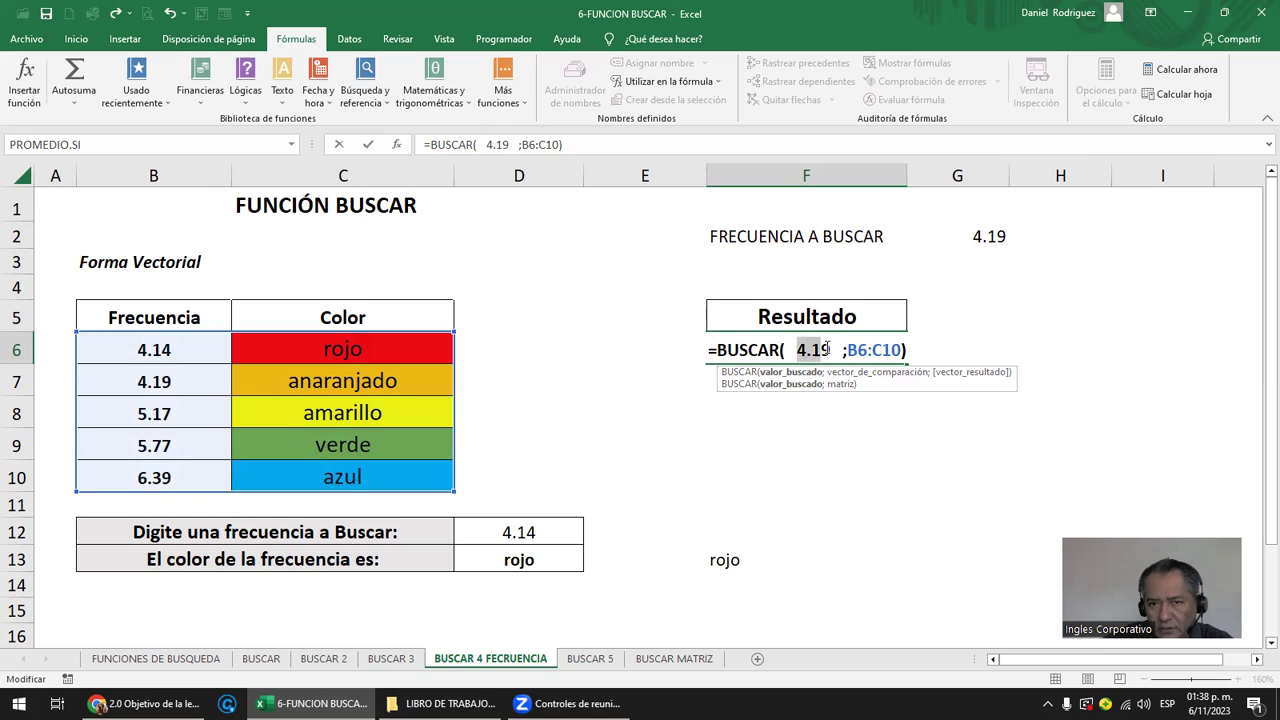
click(845, 352)
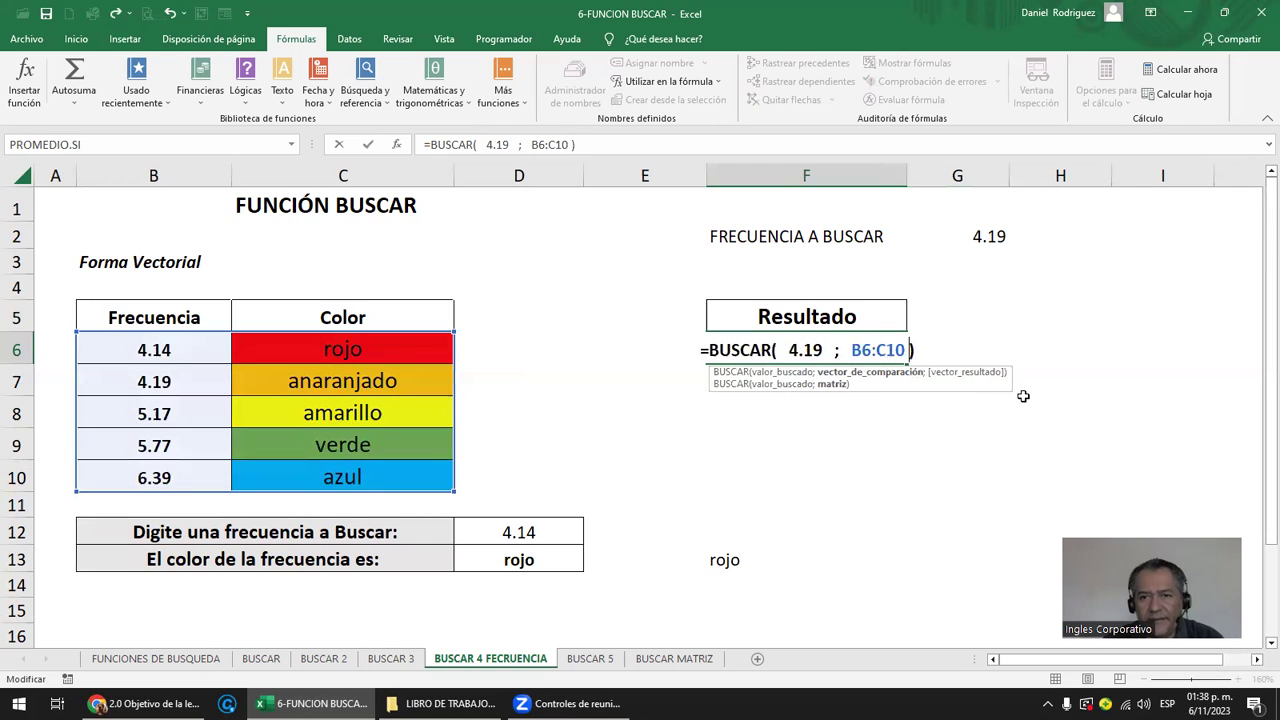
key(shift+Left)
key(shift+Left)
key(shift+Left)
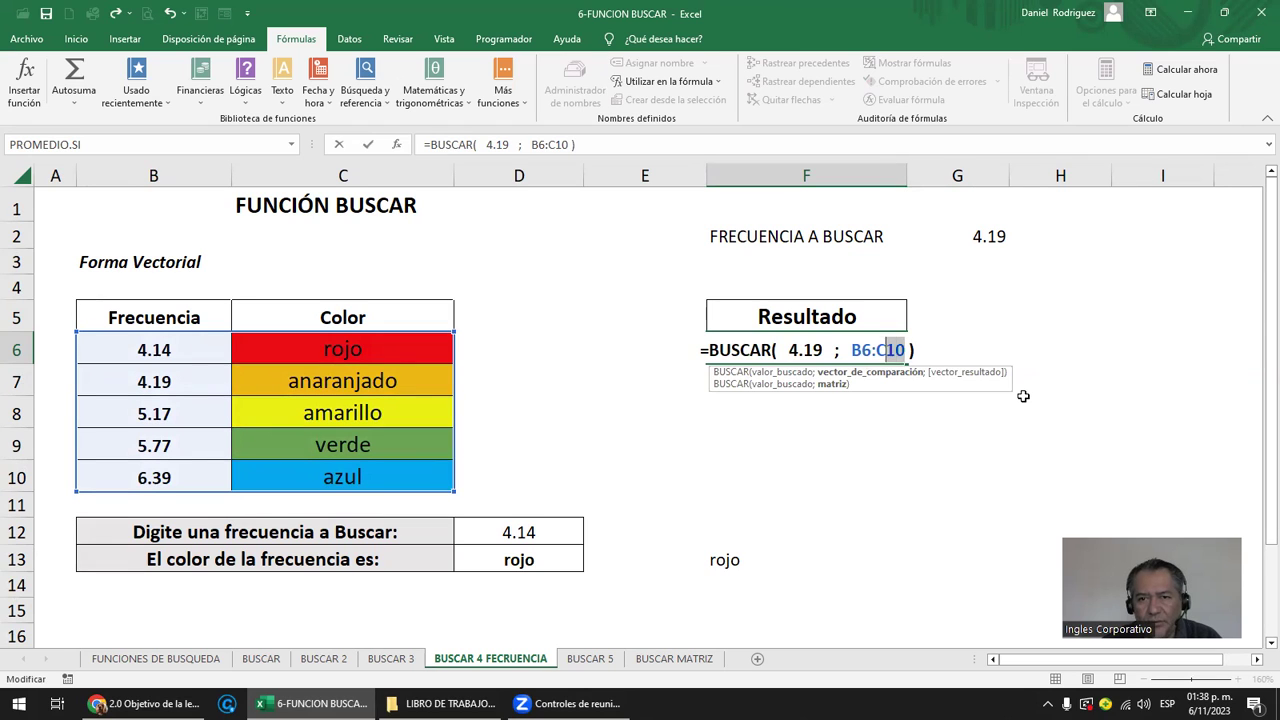
key(shift+Left)
key(shift+Left)
key(shift+Left)
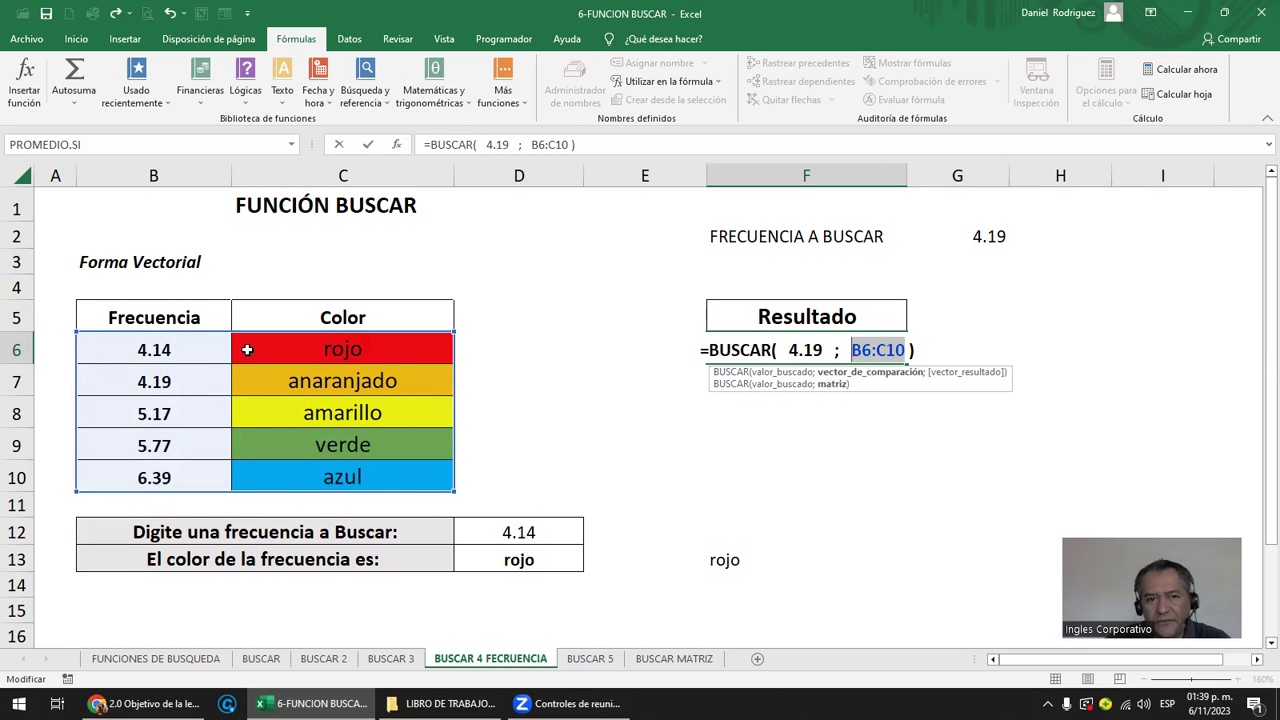
key(Return)
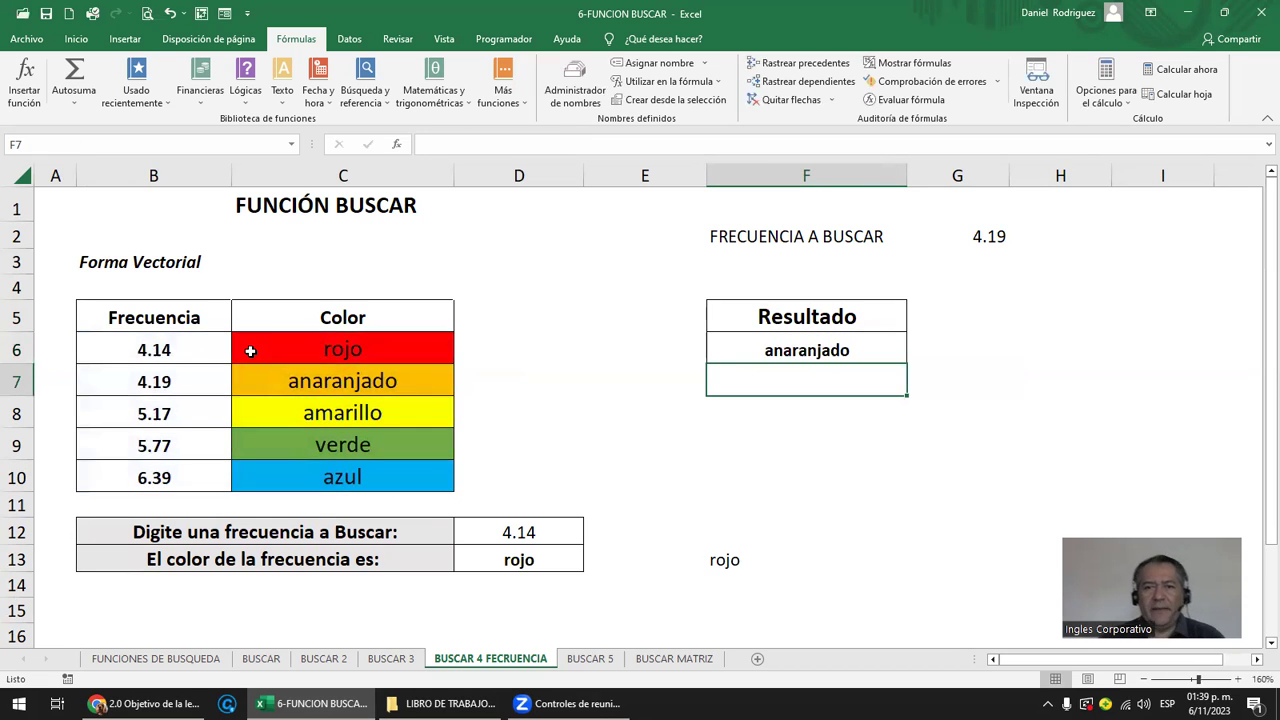
key(Up)
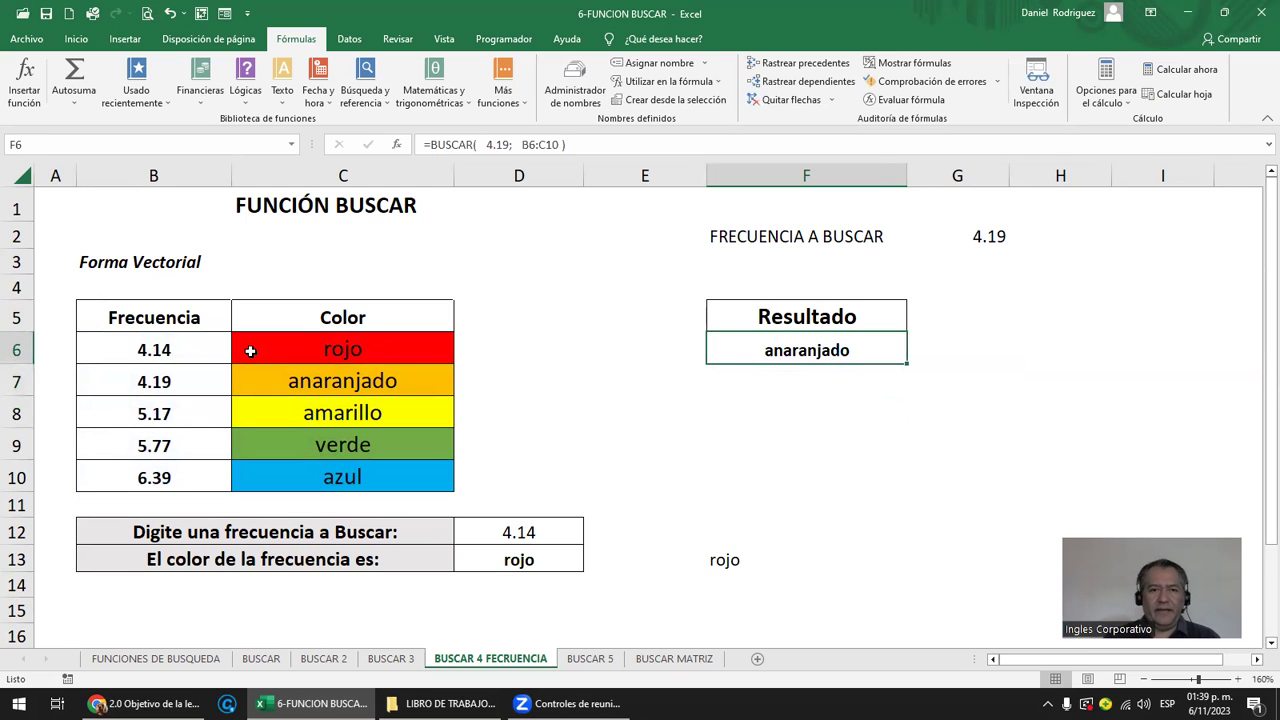
Enter 4.14 as the frequency to search in G2.
click(1003, 241)
text(4.)
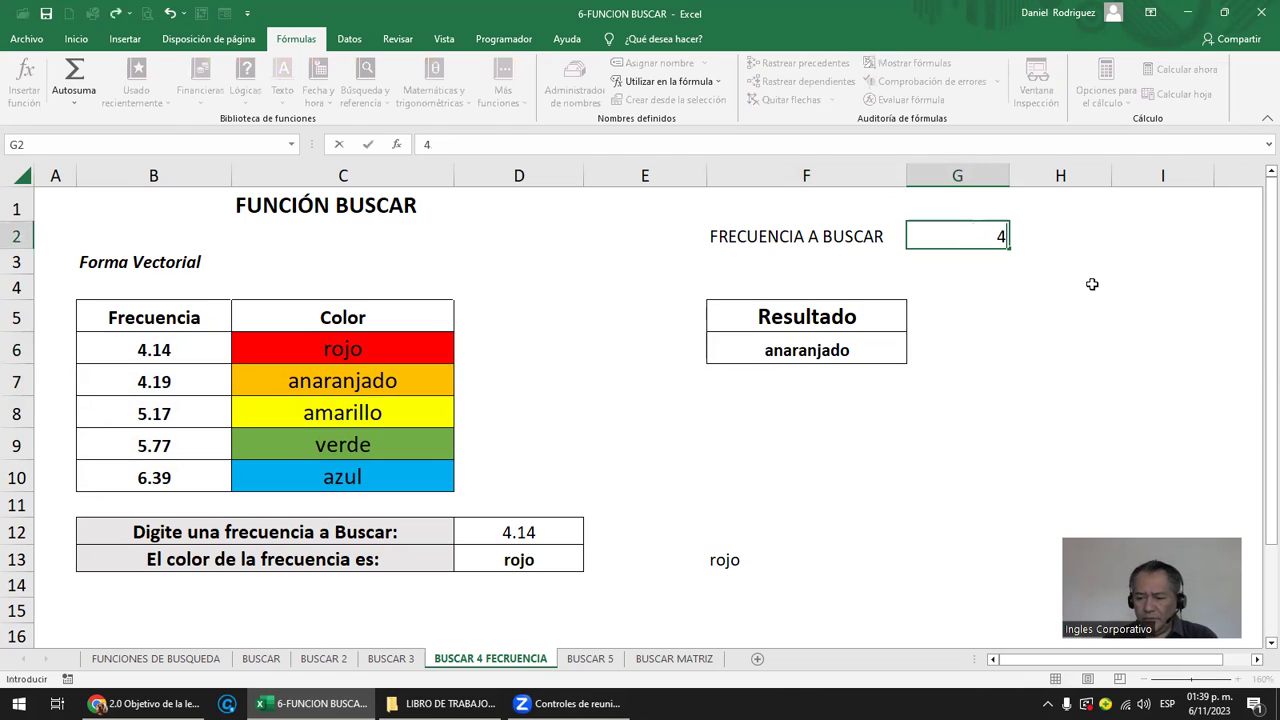
text(14)
key(Return)
Enter =BUSCAR(G2;B6:C10) in G6 so it returns the colour rojo.
key(Down)
key(Down)
key(Down)
key(Down)
key(Up)
text(=)
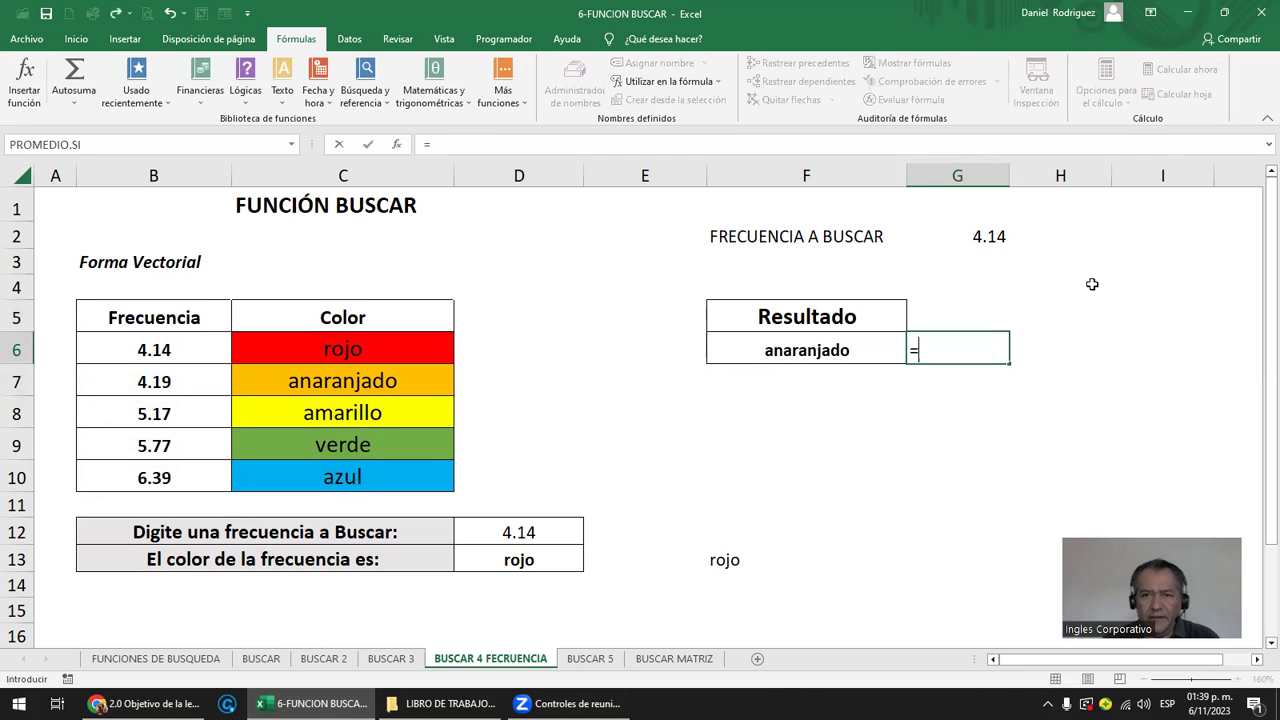
text(BUS)
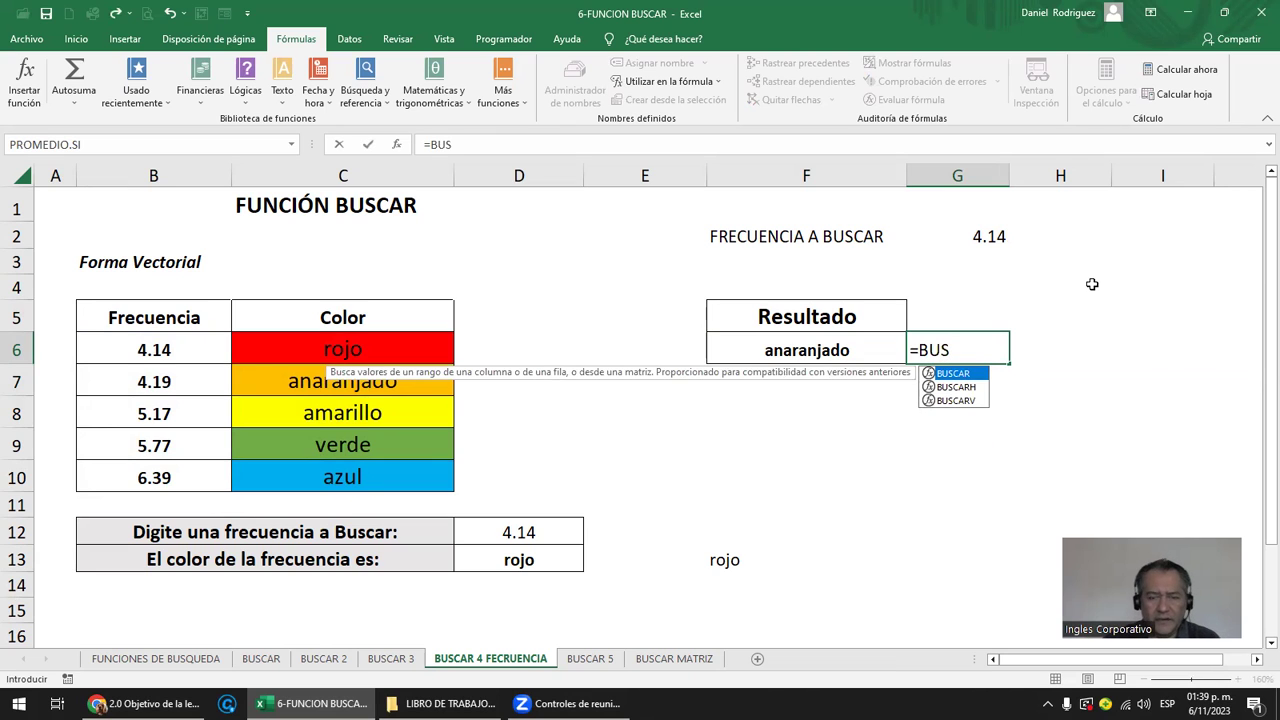
key(Tab)
click(990, 232)
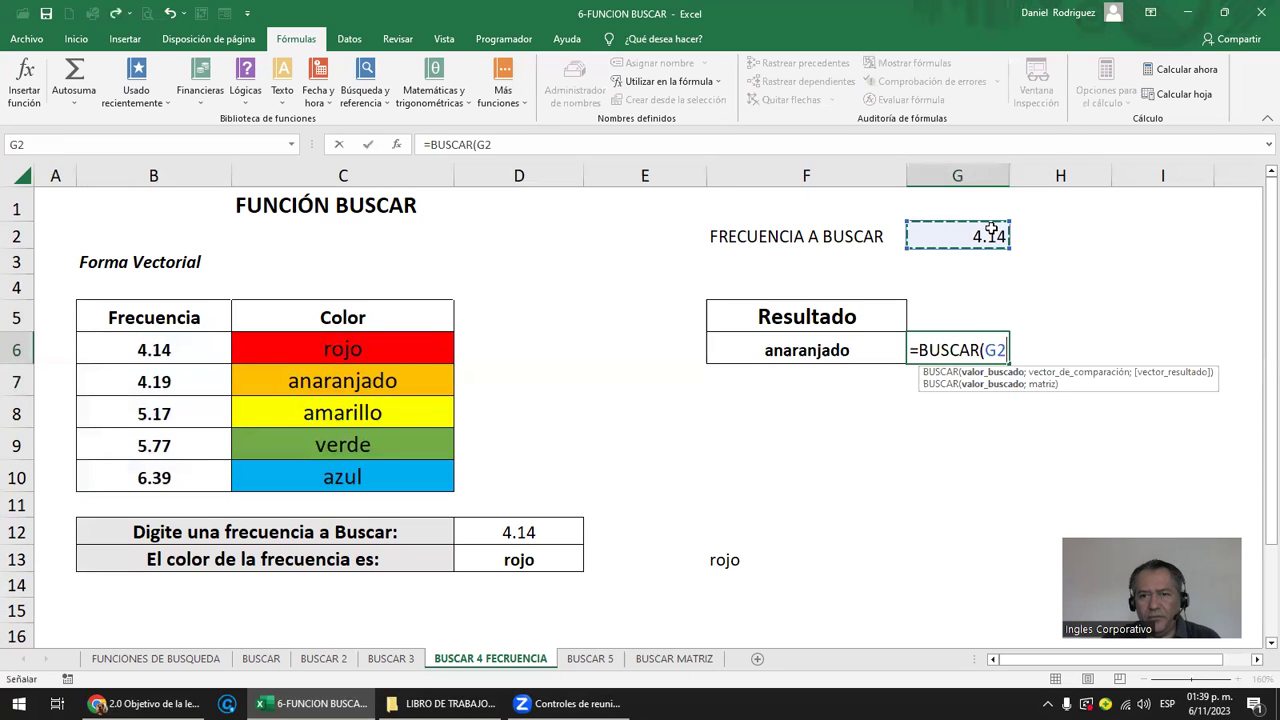
text(;)
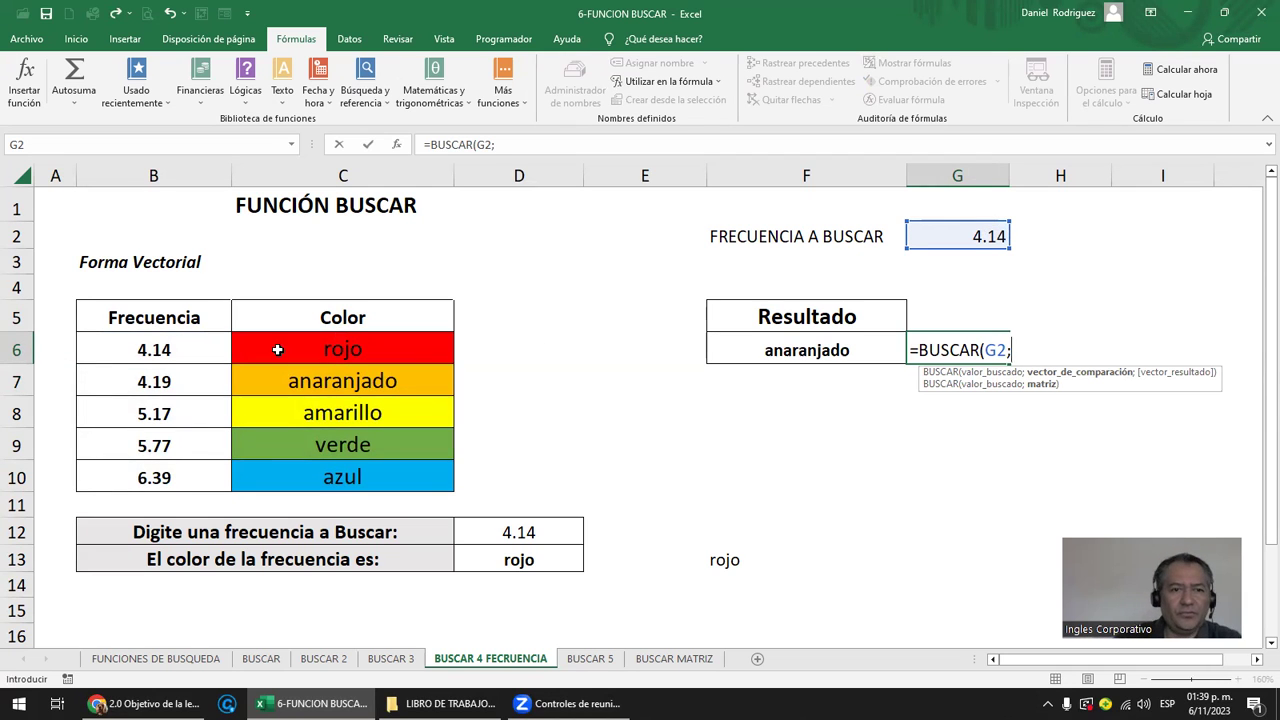
drag(145, 351, 440, 478)
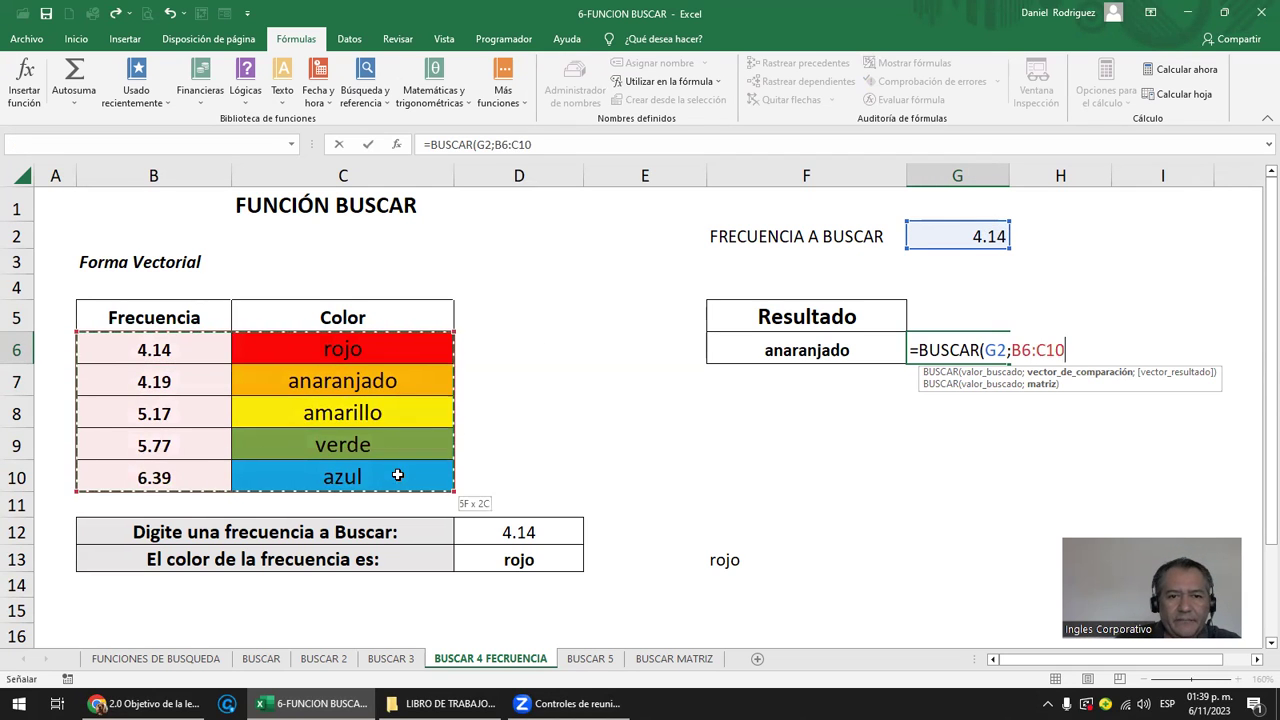
key(Return)
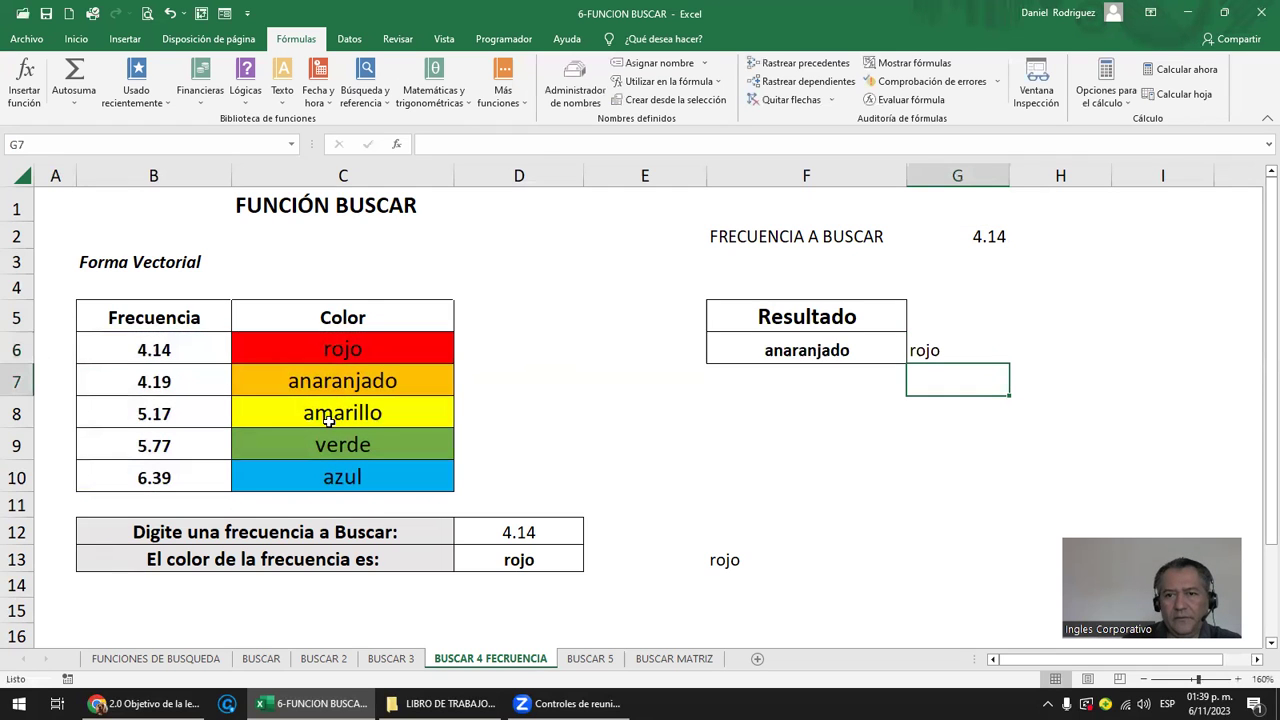
key(Up)
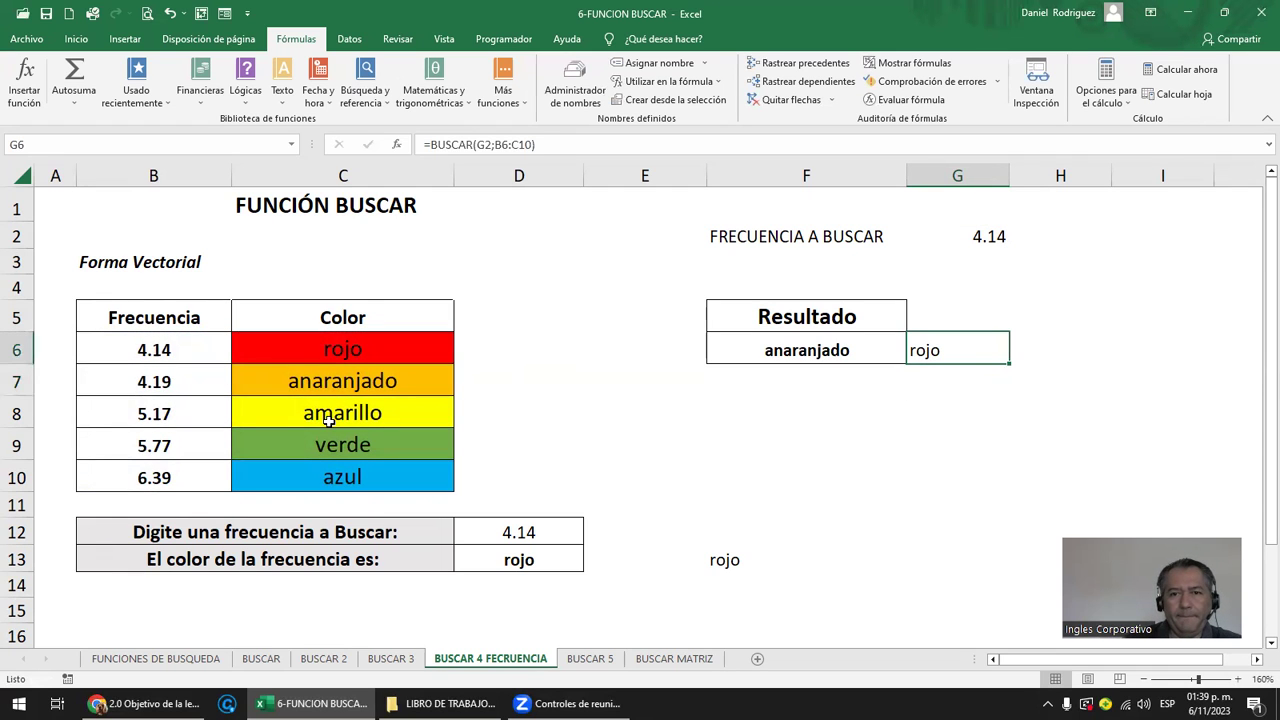
key(Left)
Change the lookup value in F6's formula from 4.19 to 4.14 so Resultado shows rojo.
key(F2)
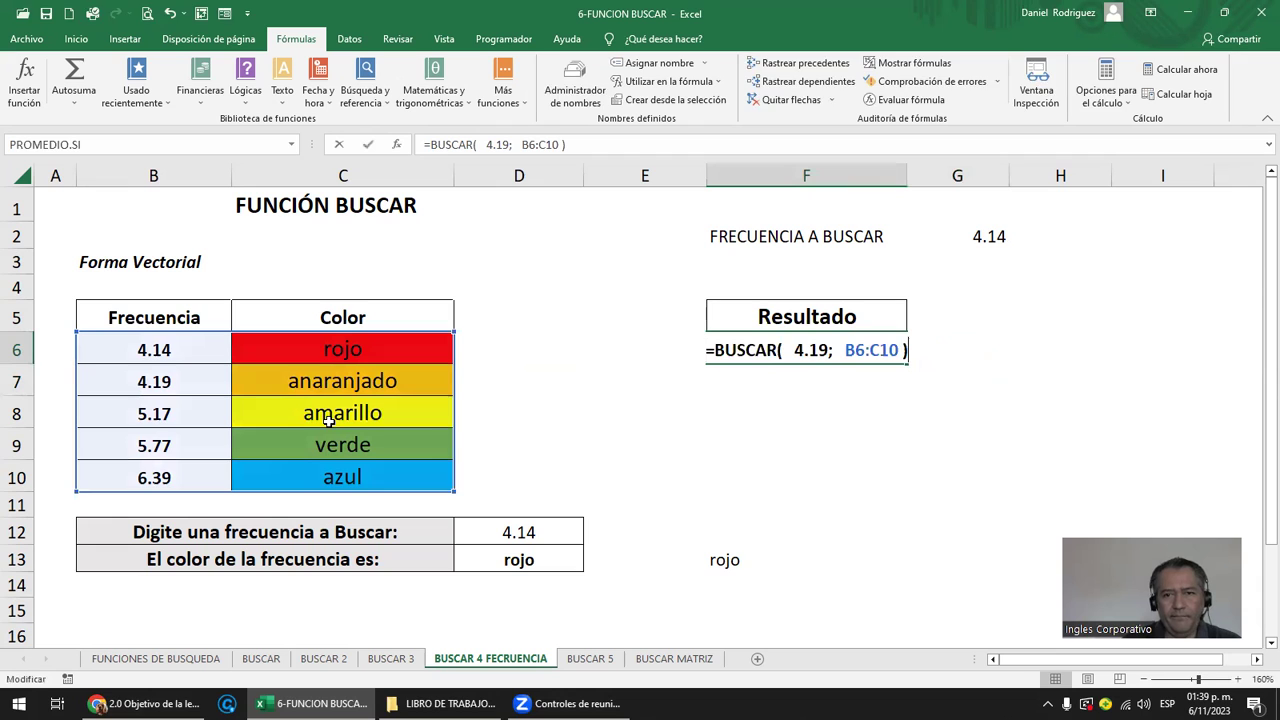
key(Left)
key(Left)
key(Left)
key(Left)
key(Left)
key(Left)
text(14)
key(Delete)
key(Delete)
key(Return)
key(Up)
key(F2)
key(Escape)
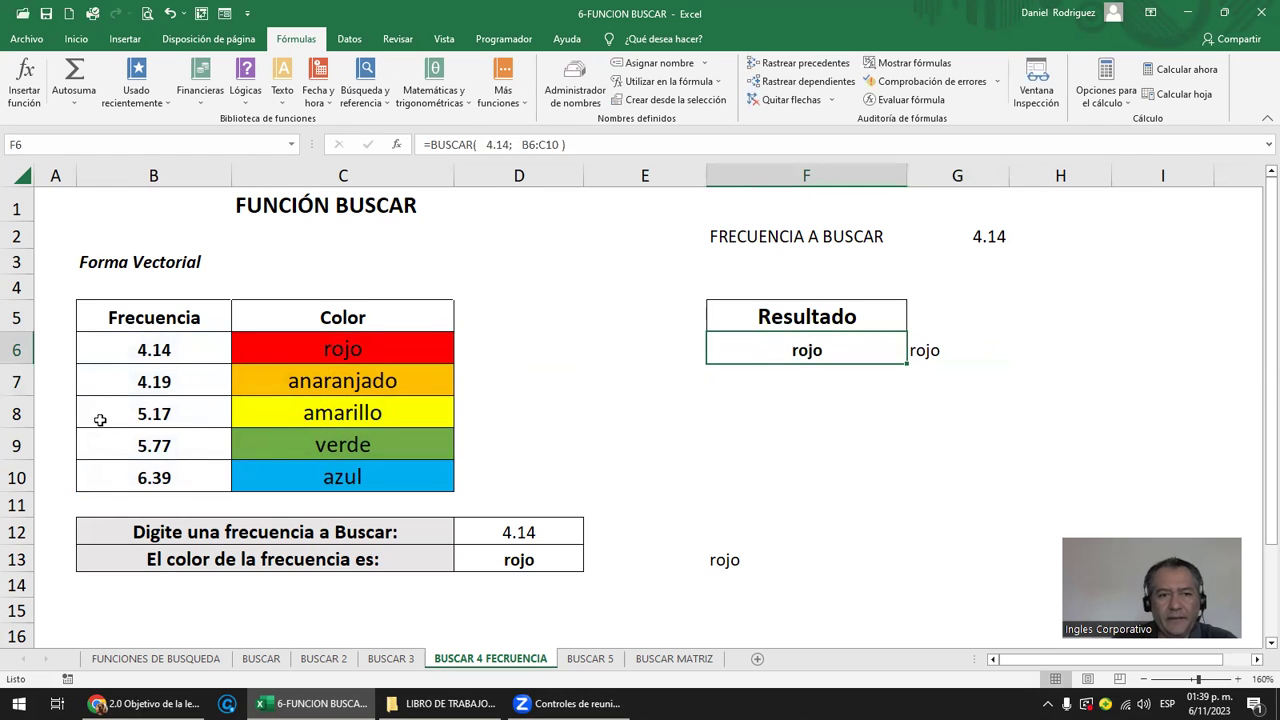
Highlight the frequency and colour table B6:C10 and review G6's formula ranges.
drag(143, 346, 154, 449)
drag(231, 411, 316, 381)
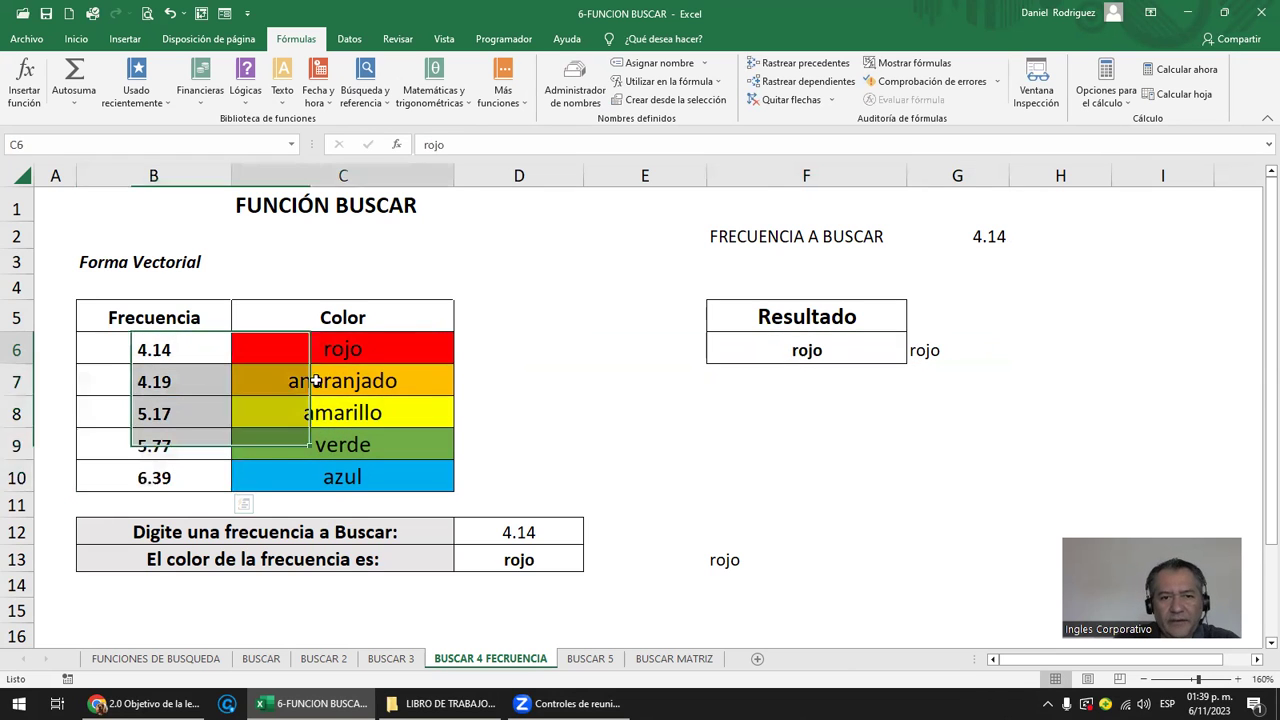
drag(142, 349, 386, 477)
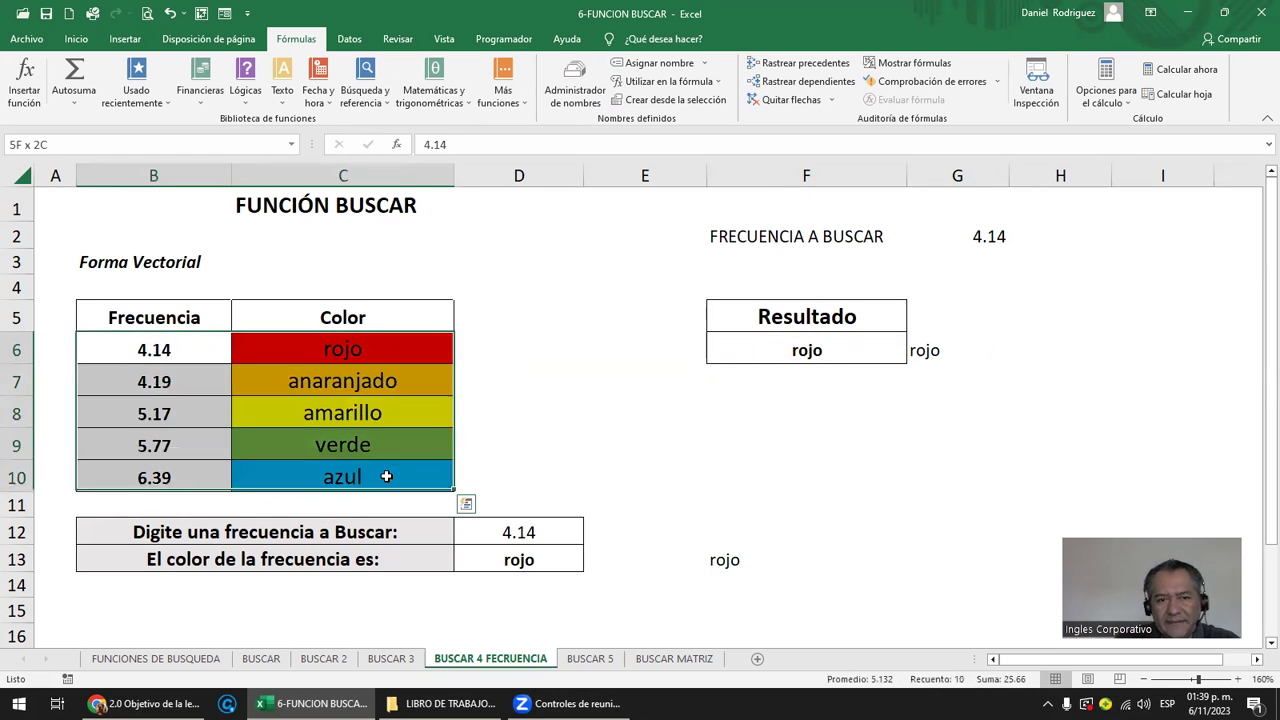
double_click(935, 352)
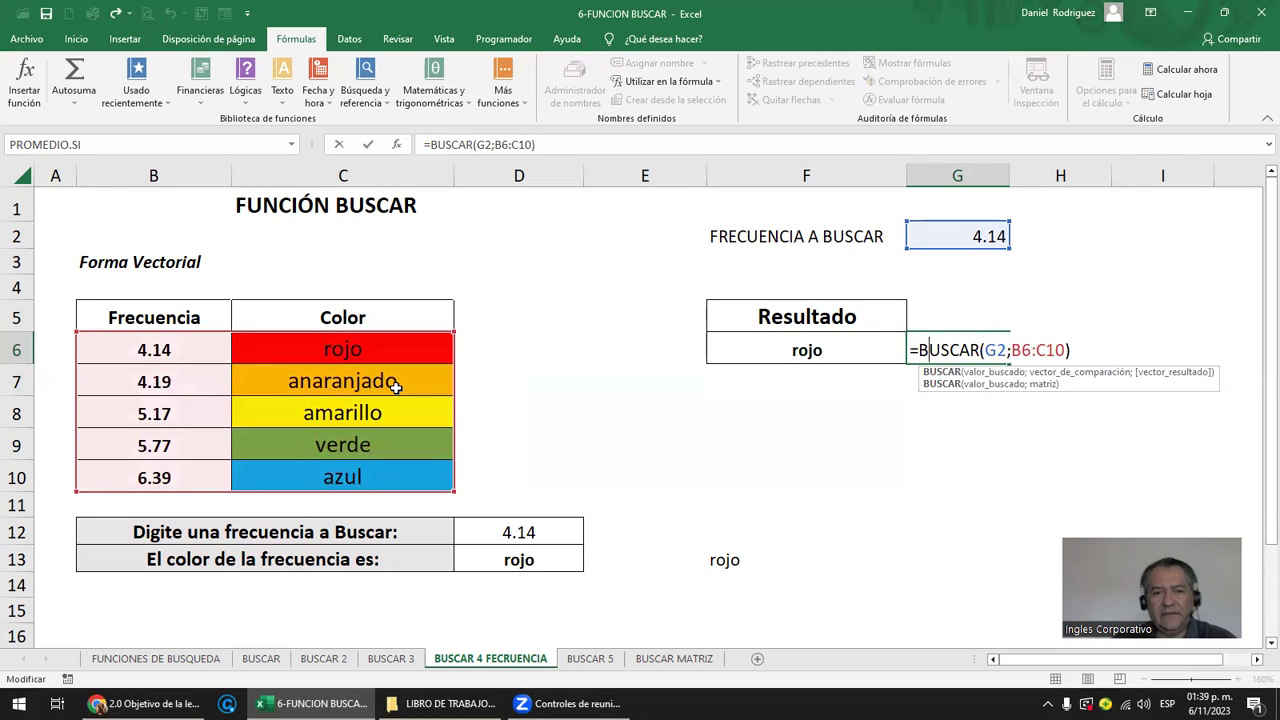
key(Escape)
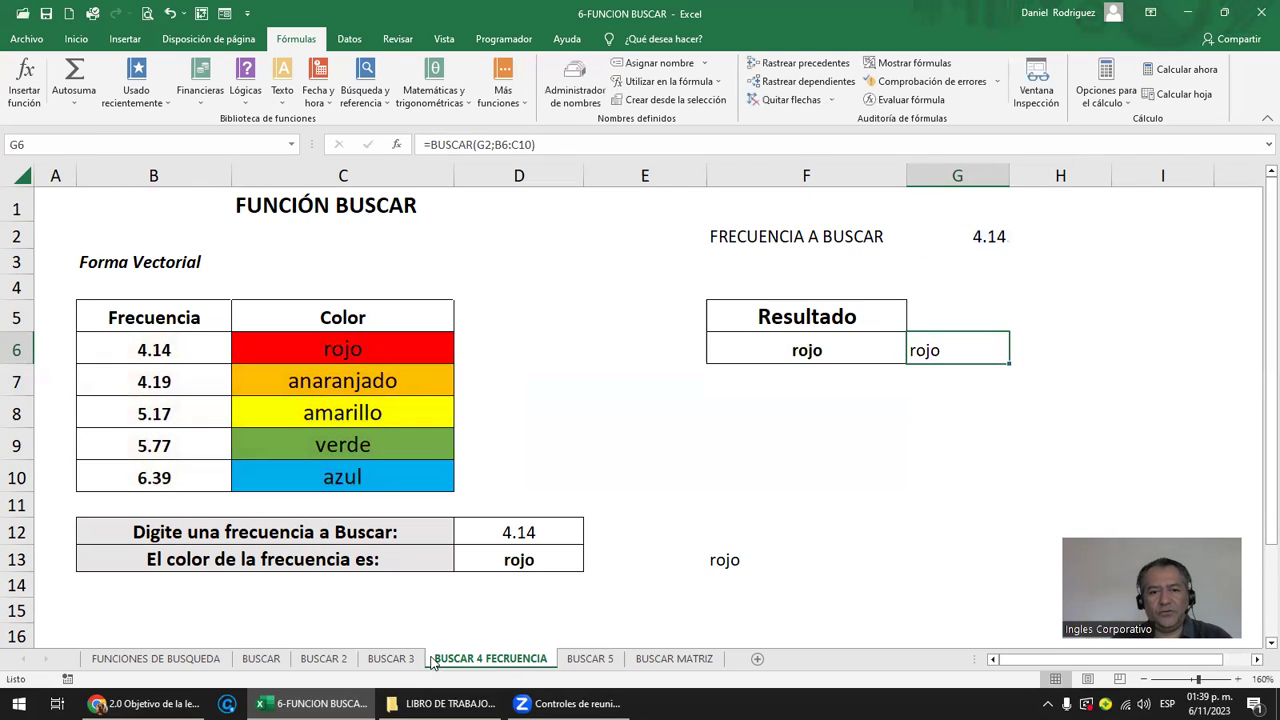
On the BUSCAR 3 sheet, inspect code A010 in G8 and G10's price lookup formula.
click(400, 660)
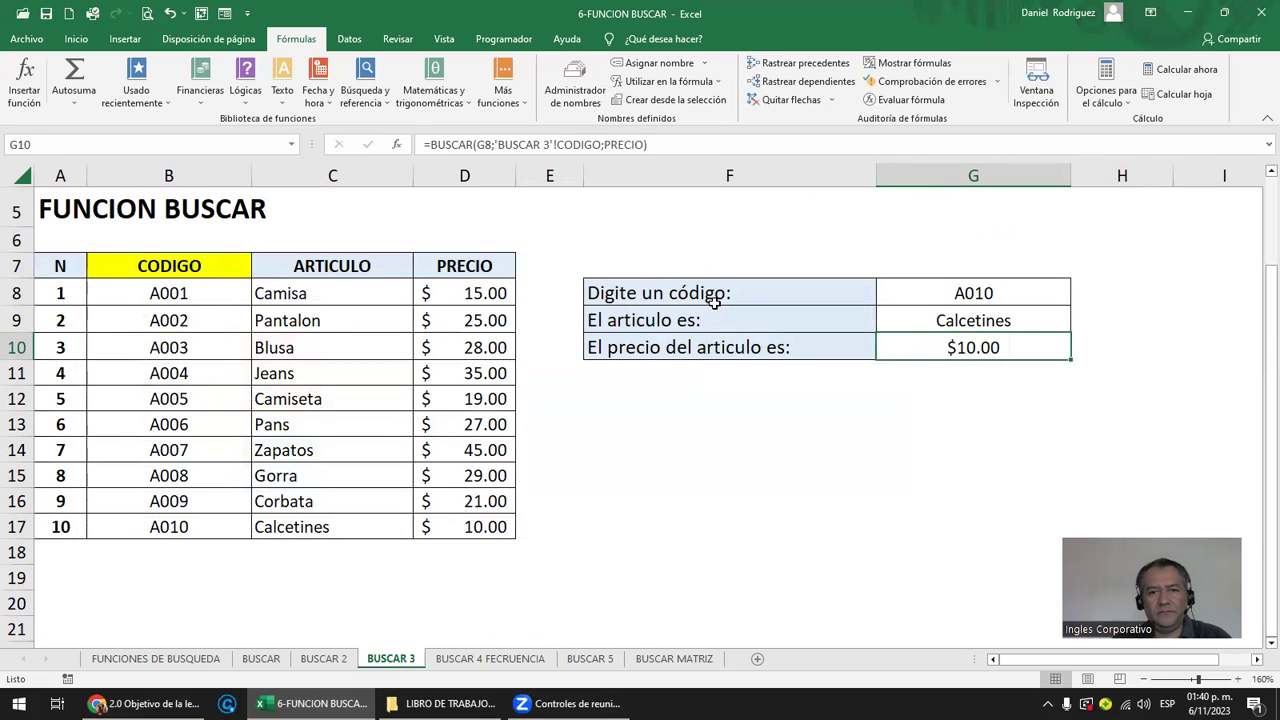
double_click(975, 295)
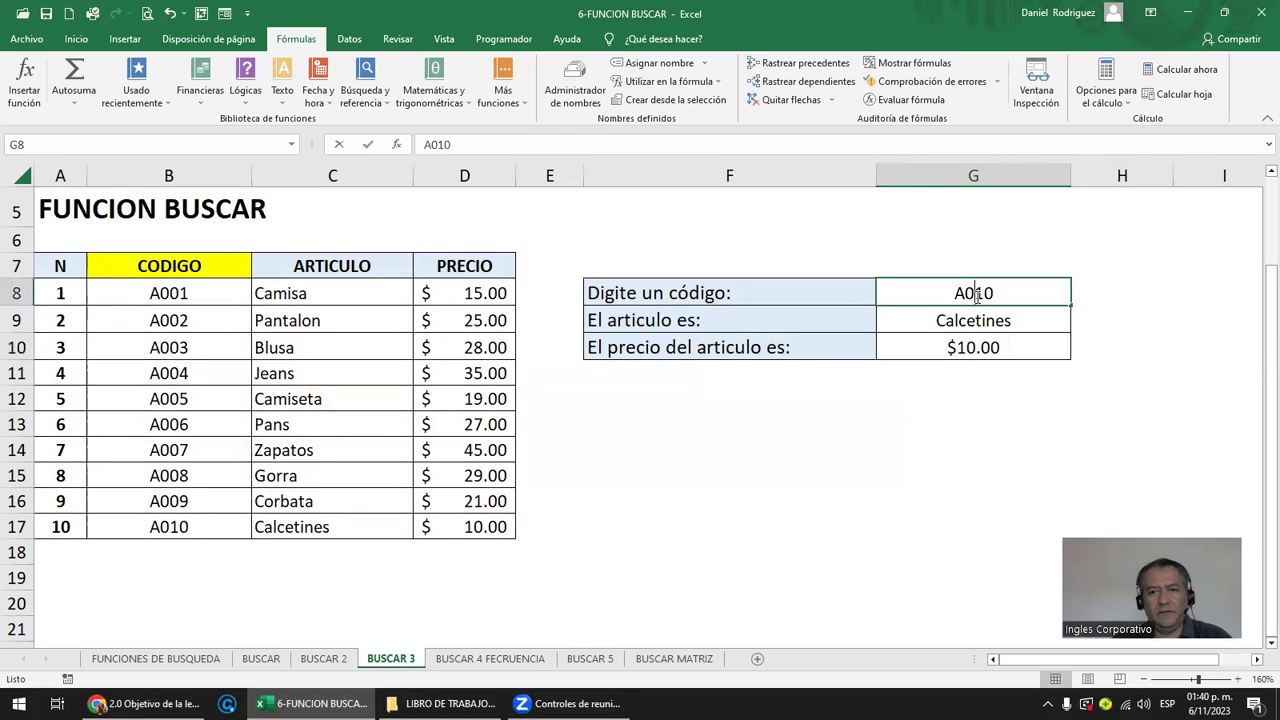
click(972, 347)
double_click(972, 347)
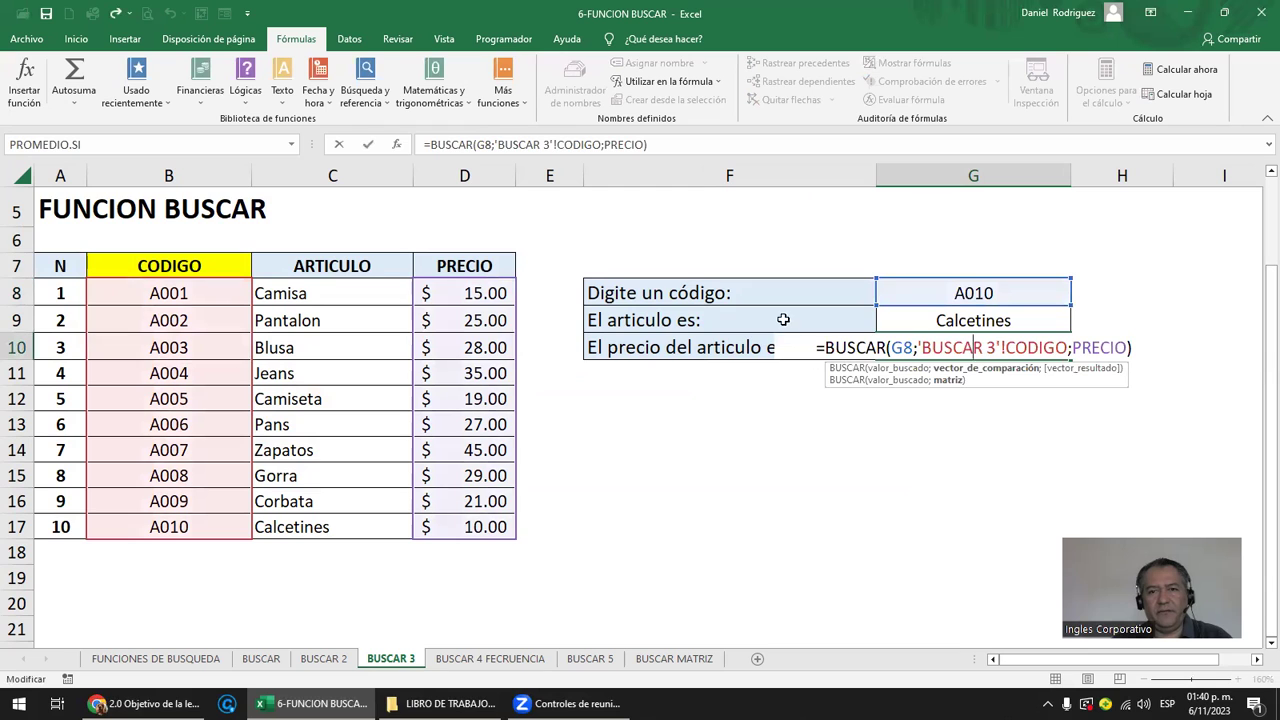
Leave G10's price formula unchanged and return to the BUSCAR 4 FECRUENCIA sheet.
key(Escape)
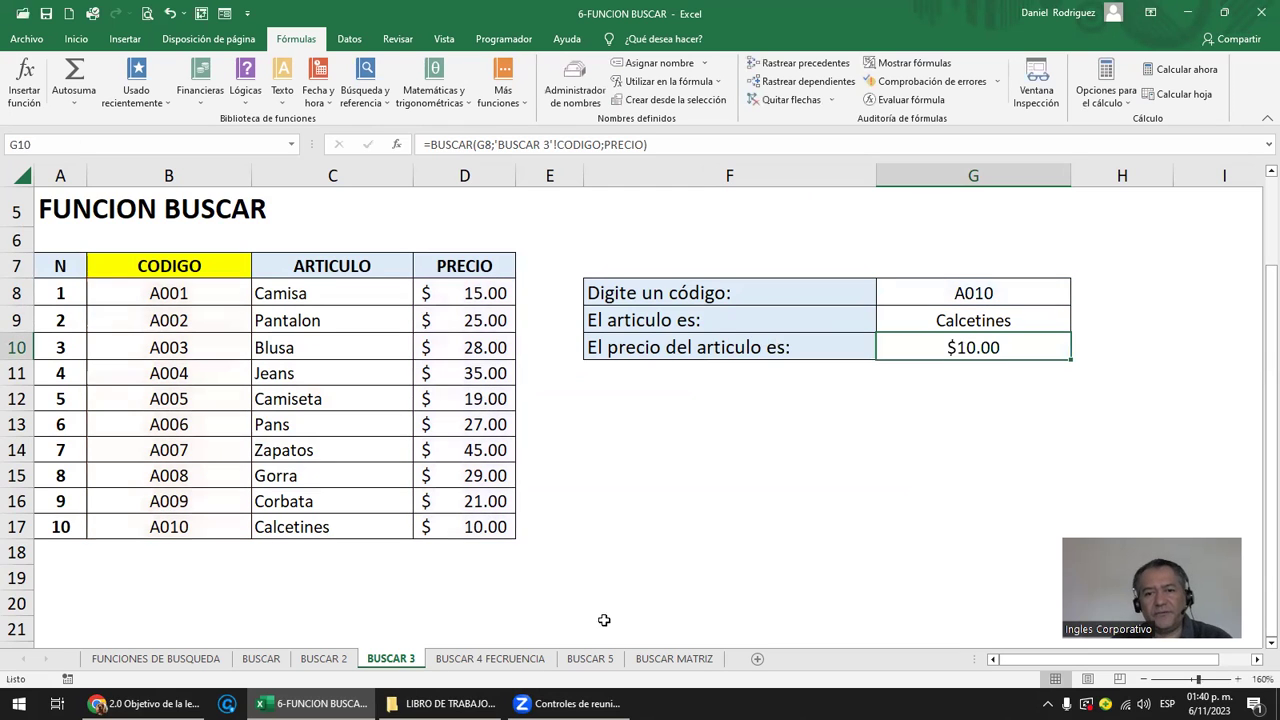
click(659, 667)
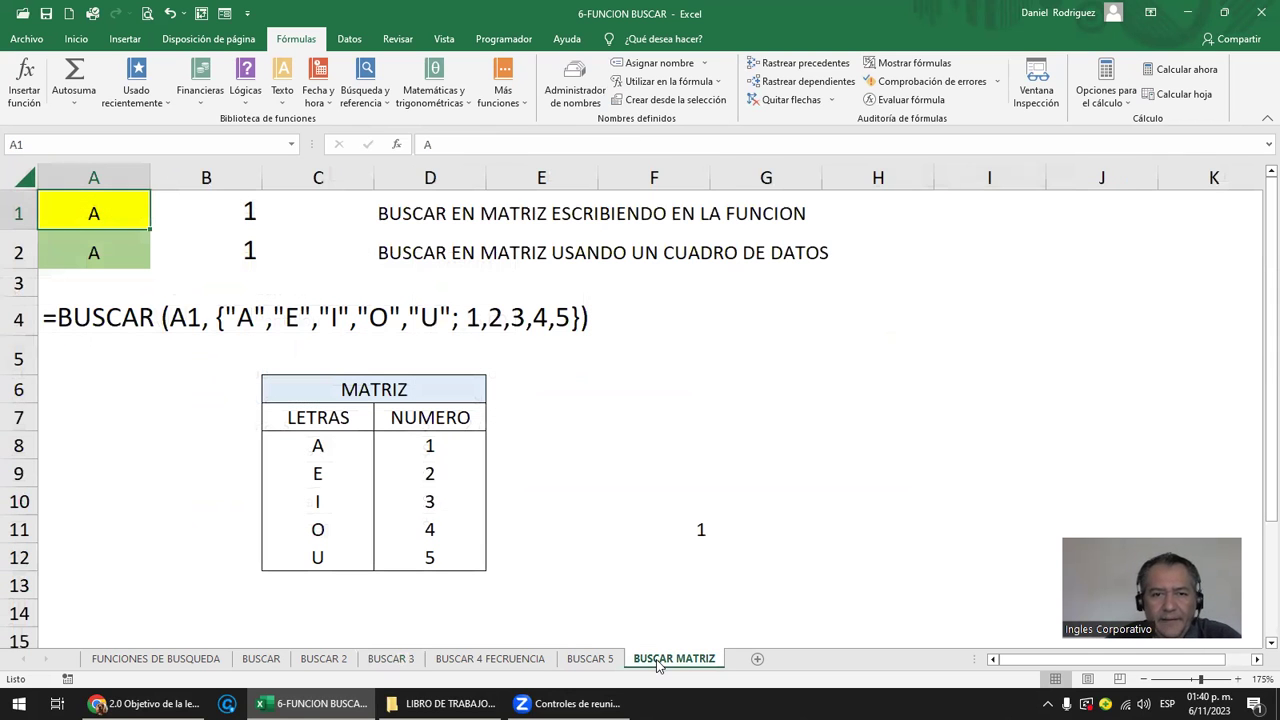
click(590, 660)
click(535, 660)
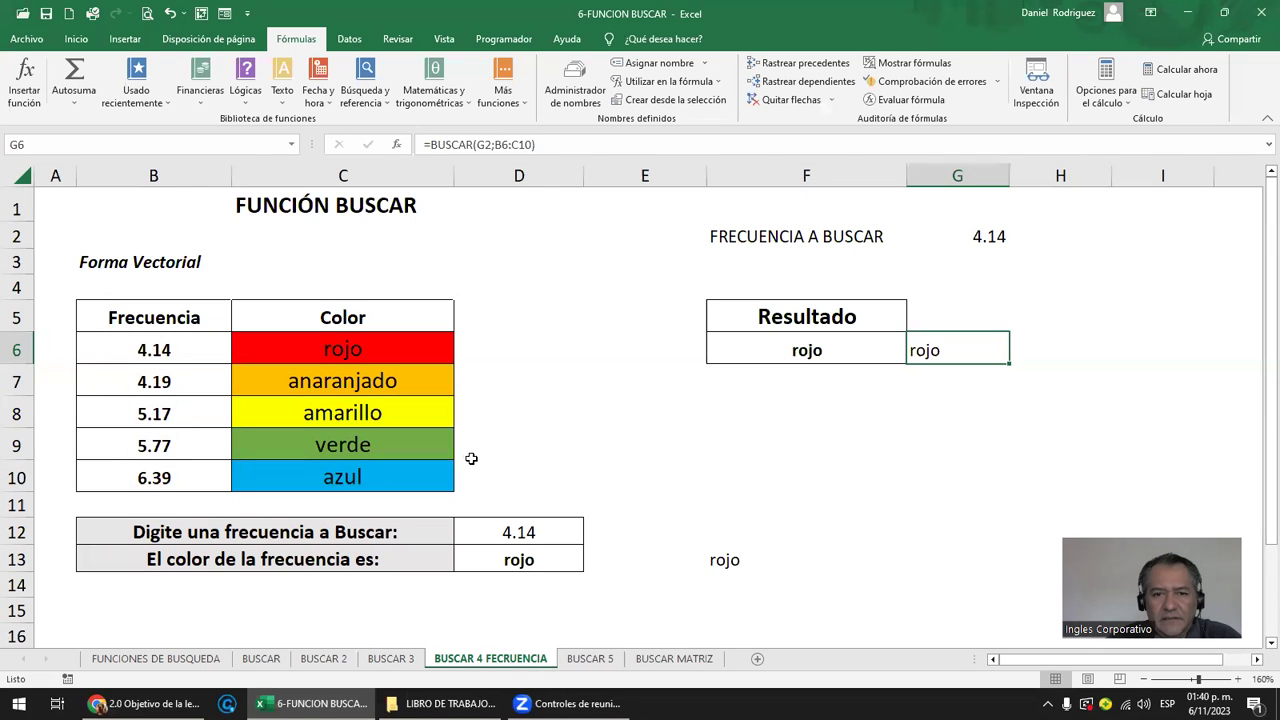
Enter 5.77 as the frequency to look up in D12.
click(511, 527)
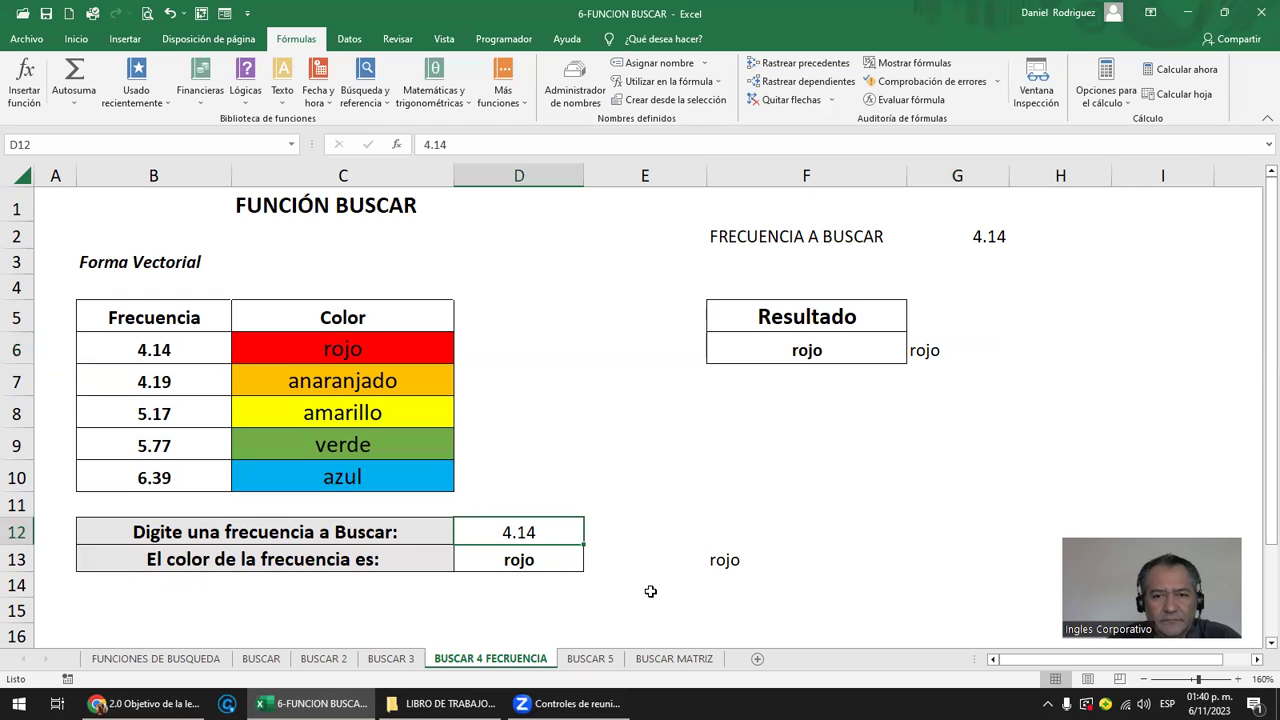
key(Left)
key(Right)
key(Right)
key(Up)
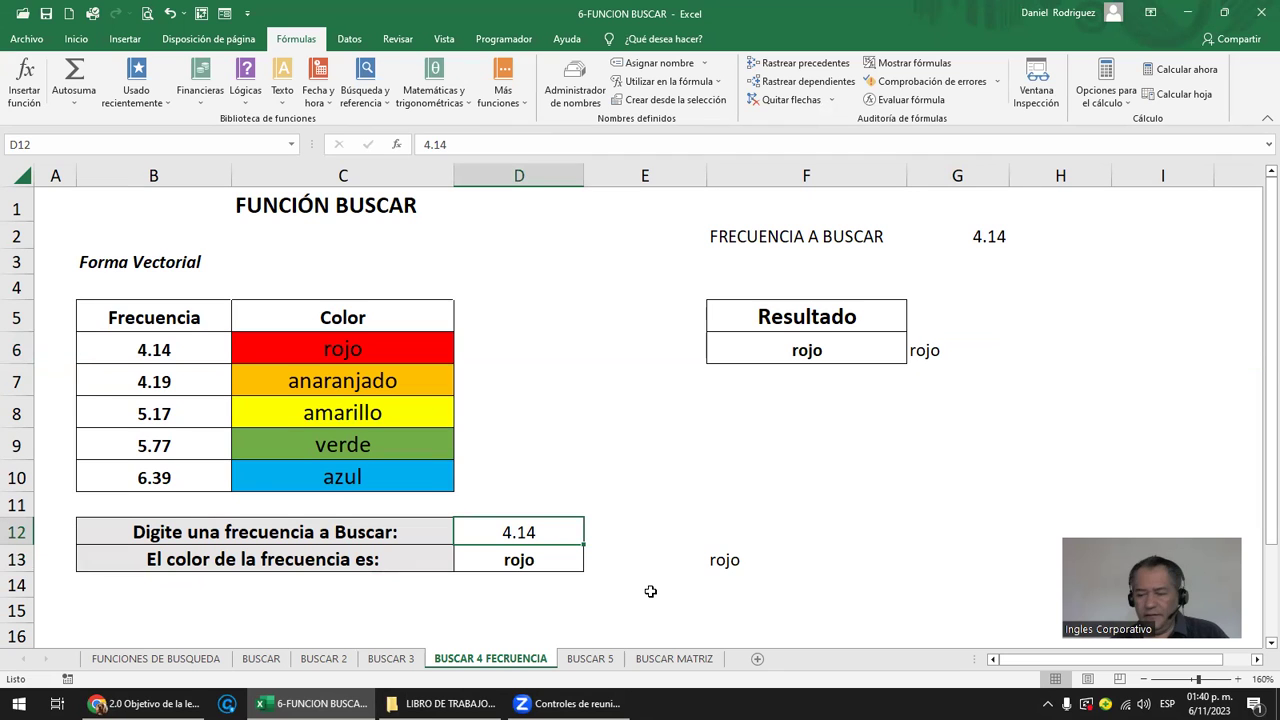
text(5.77)
key(Return)
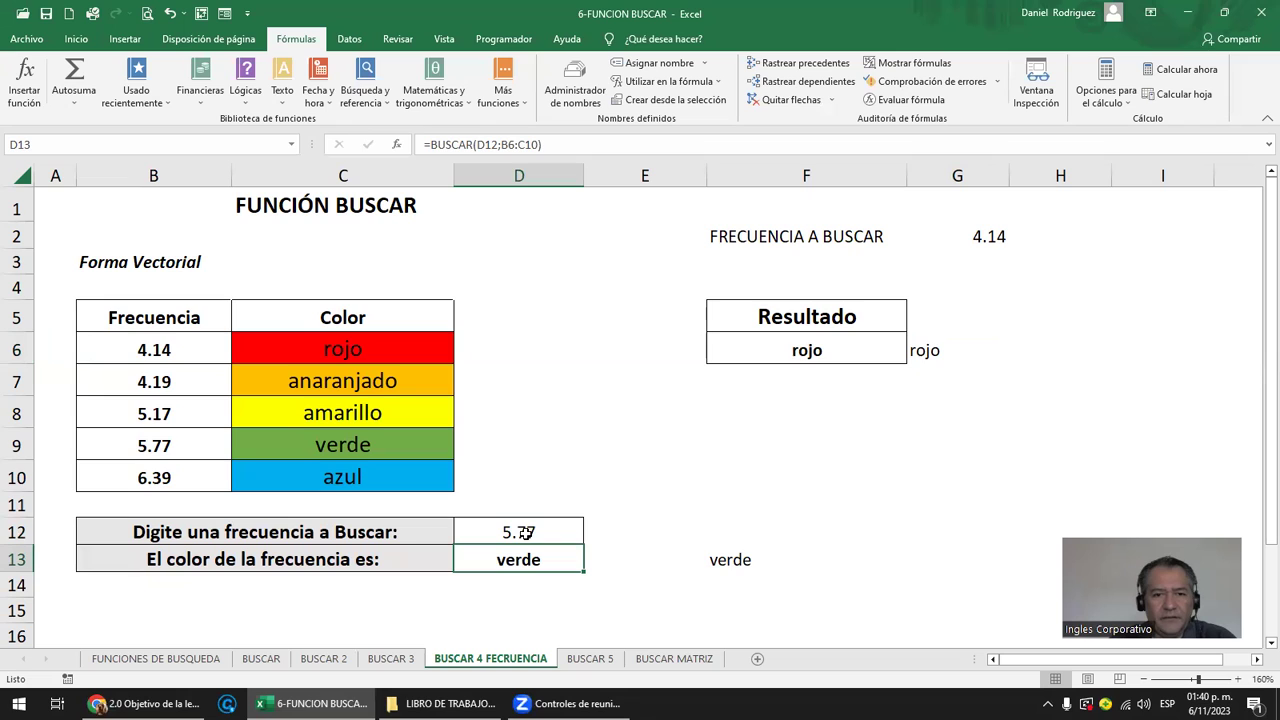
Check that D13 returns verde, matching frequency 5.77 in the table's C9 entry.
click(118, 447)
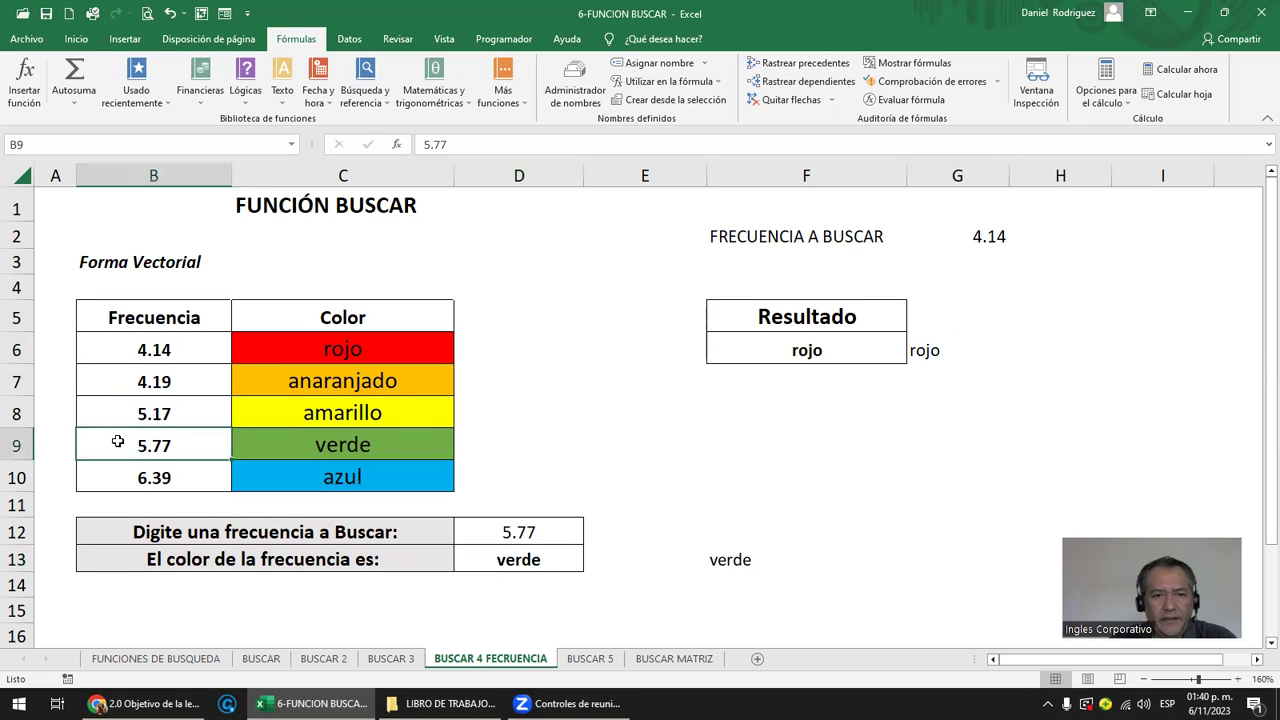
click(528, 556)
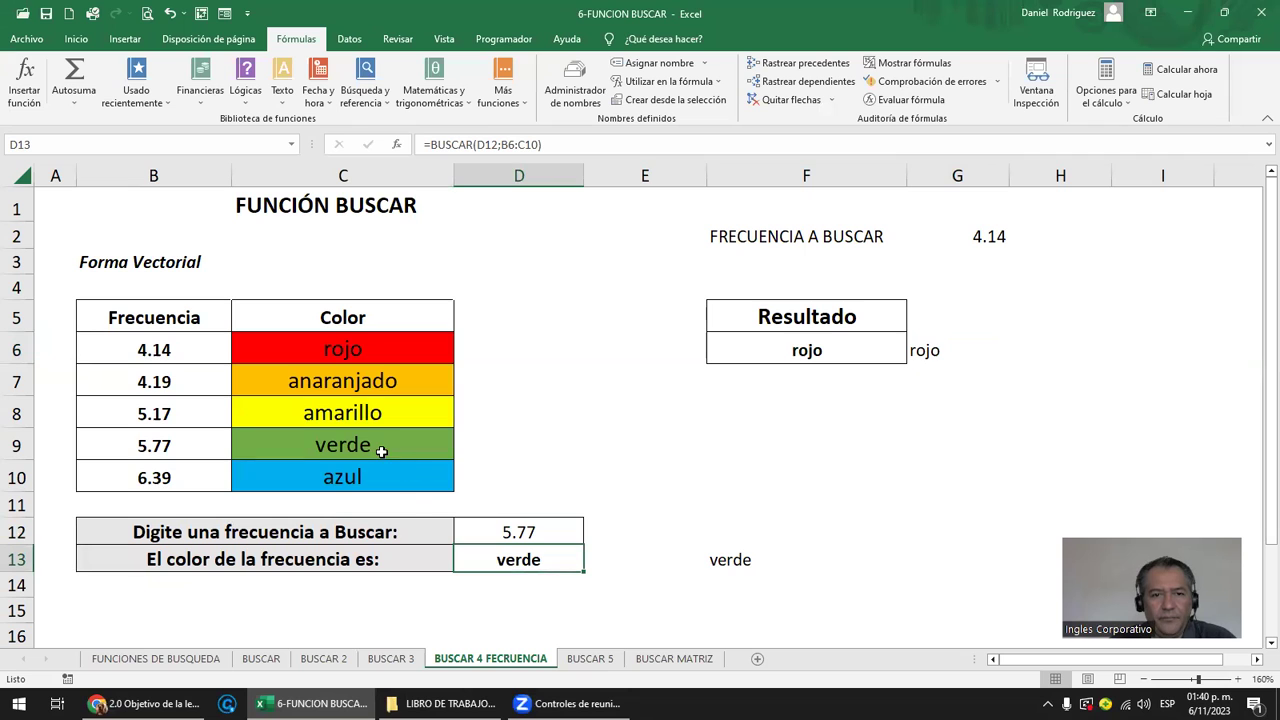
click(343, 448)
double_click(343, 448)
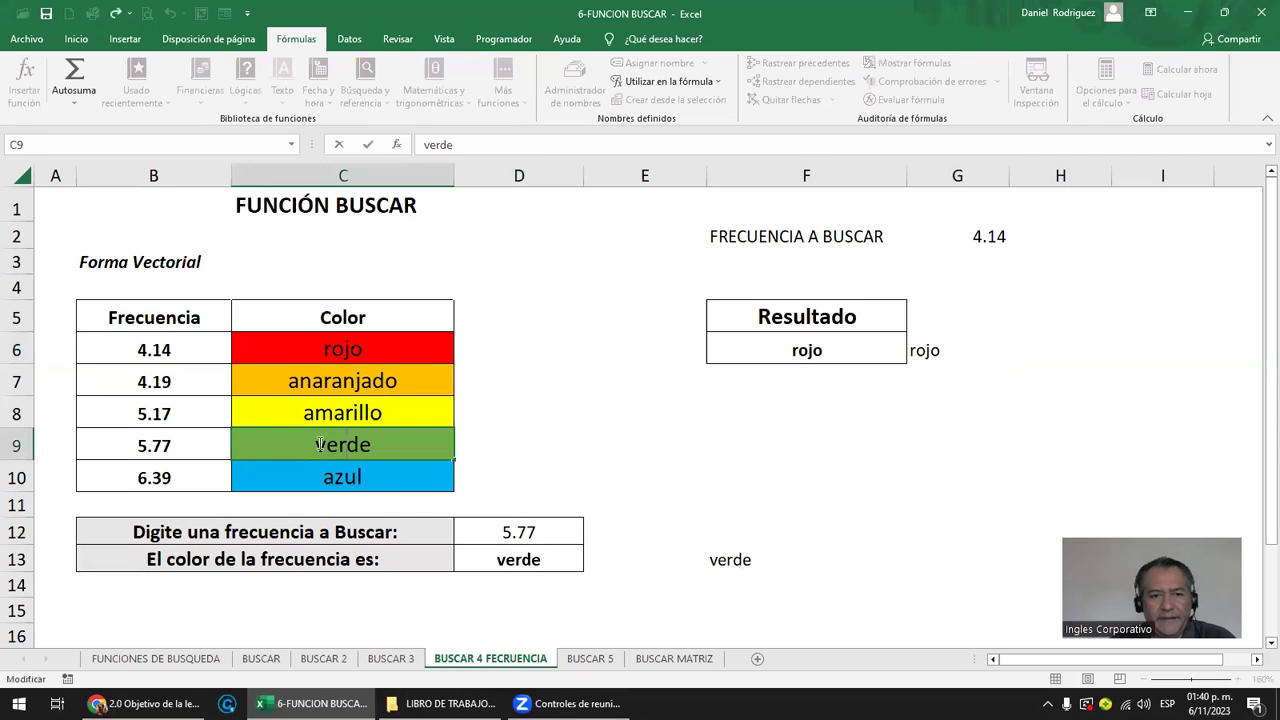
double_click(383, 444)
key(Escape)
click(530, 560)
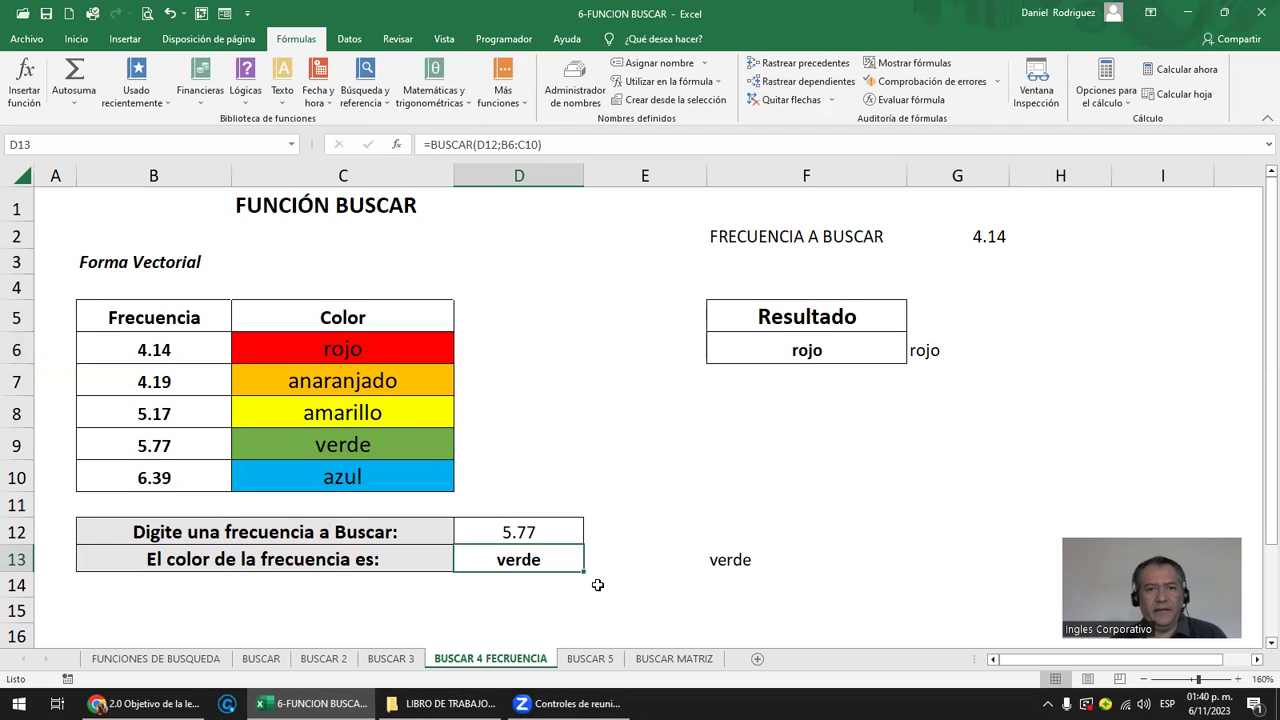
Rebuild D13 as =BUSCAR(D12;B6:C10) and confirm it shows verde for 5.77.
key(Delete)
text(=)
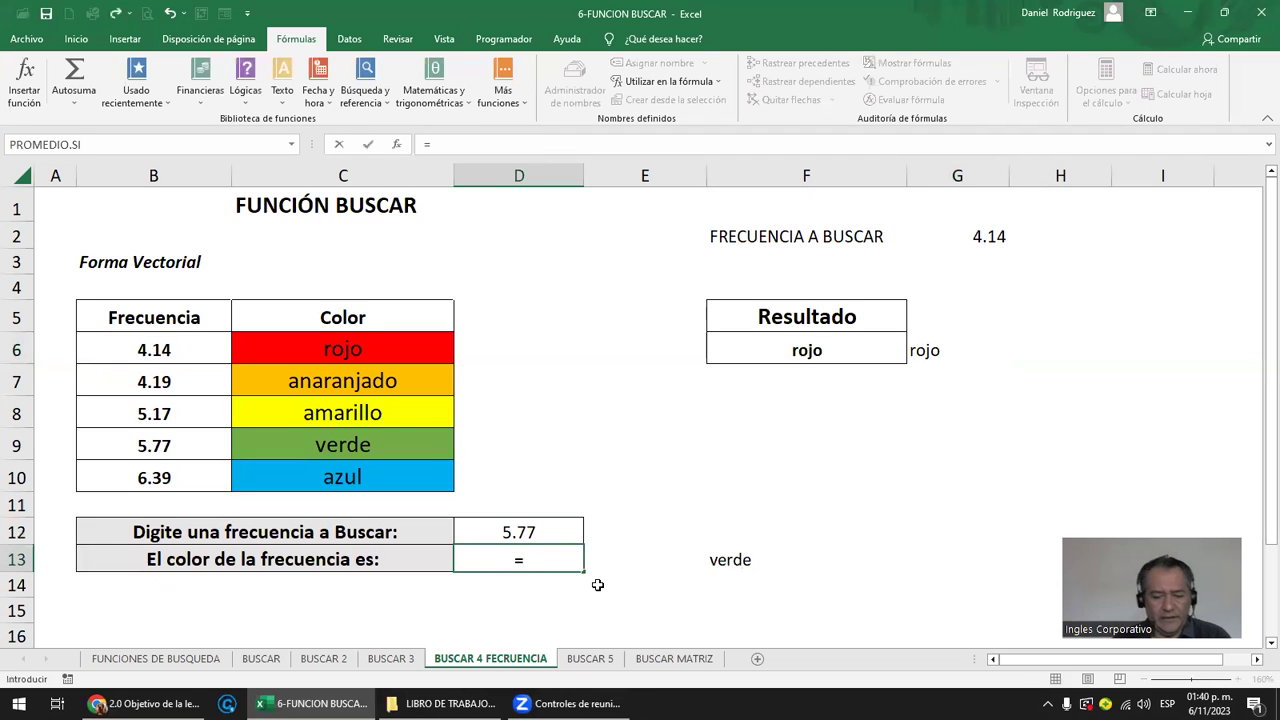
text(BUS)
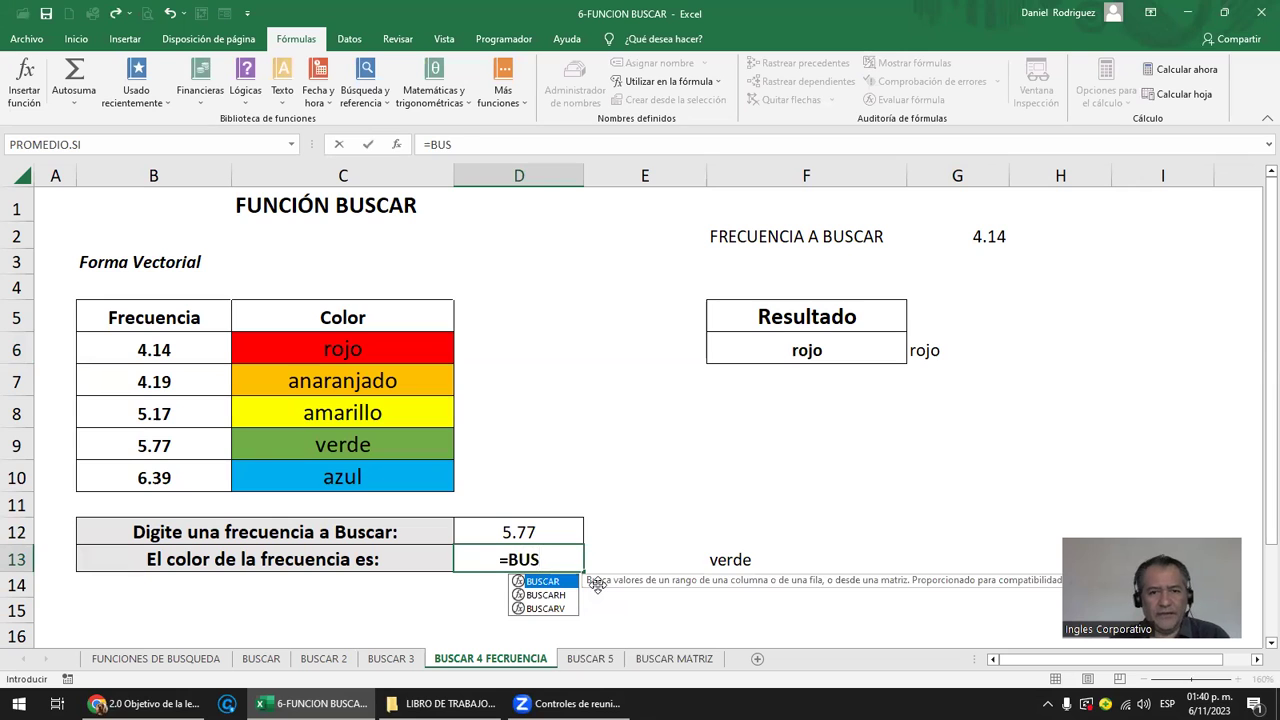
text(CAR()
click(551, 532)
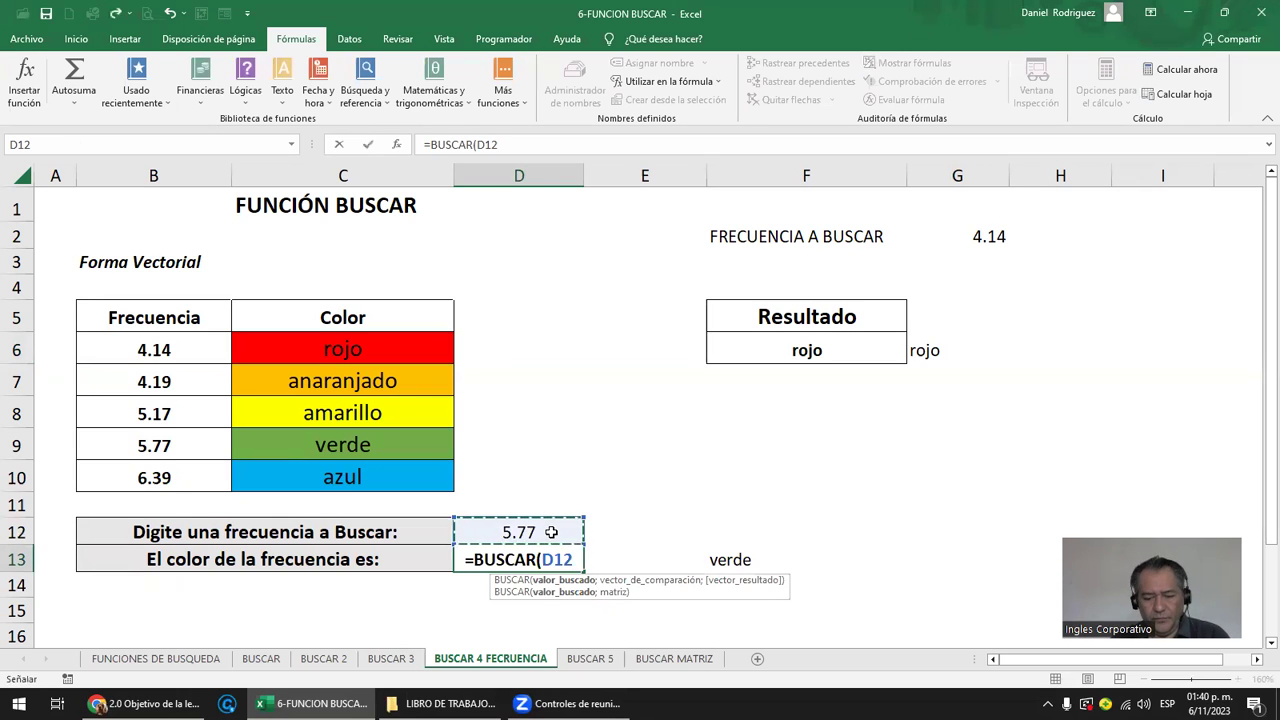
text(;)
click(144, 350)
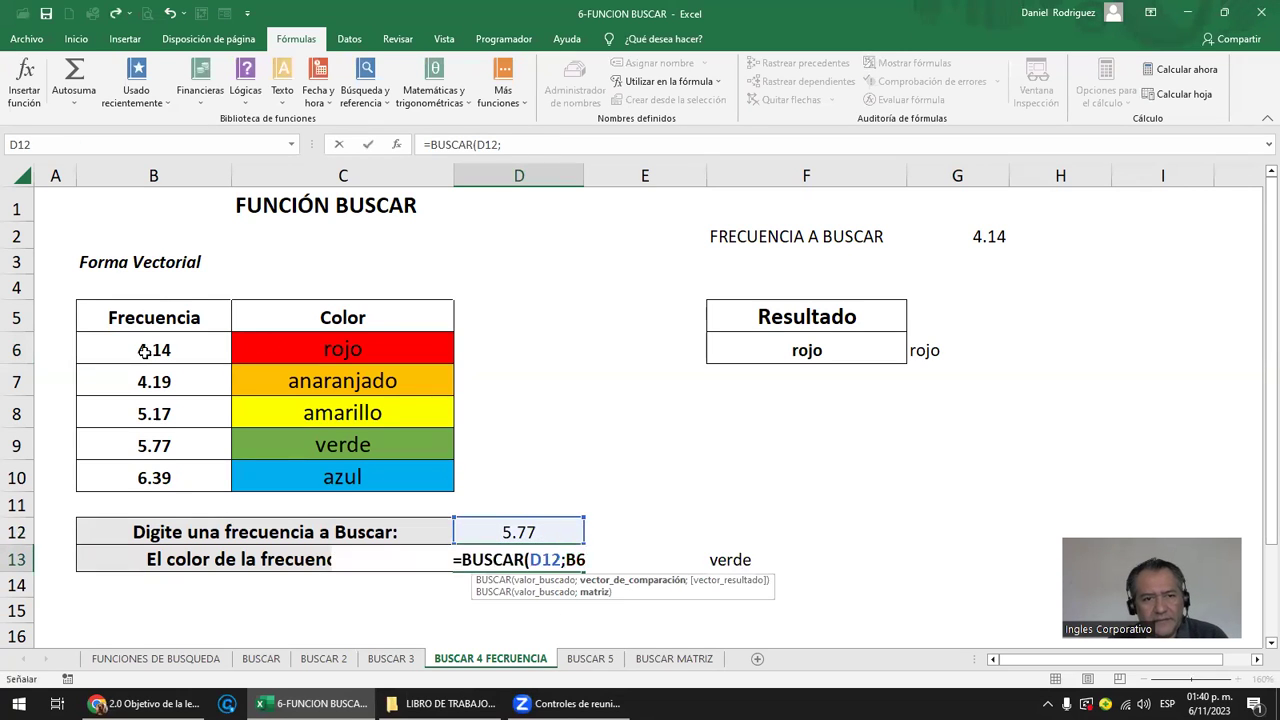
drag(144, 350, 345, 473)
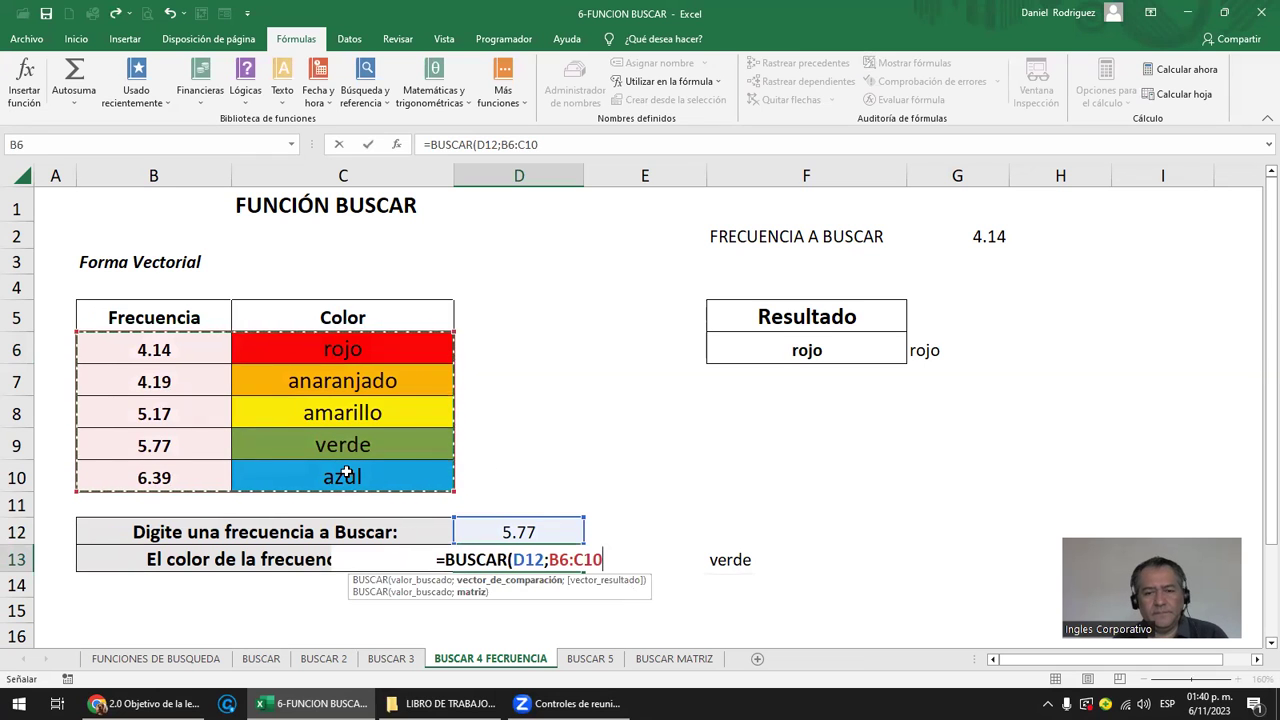
key(Return)
key(Up)
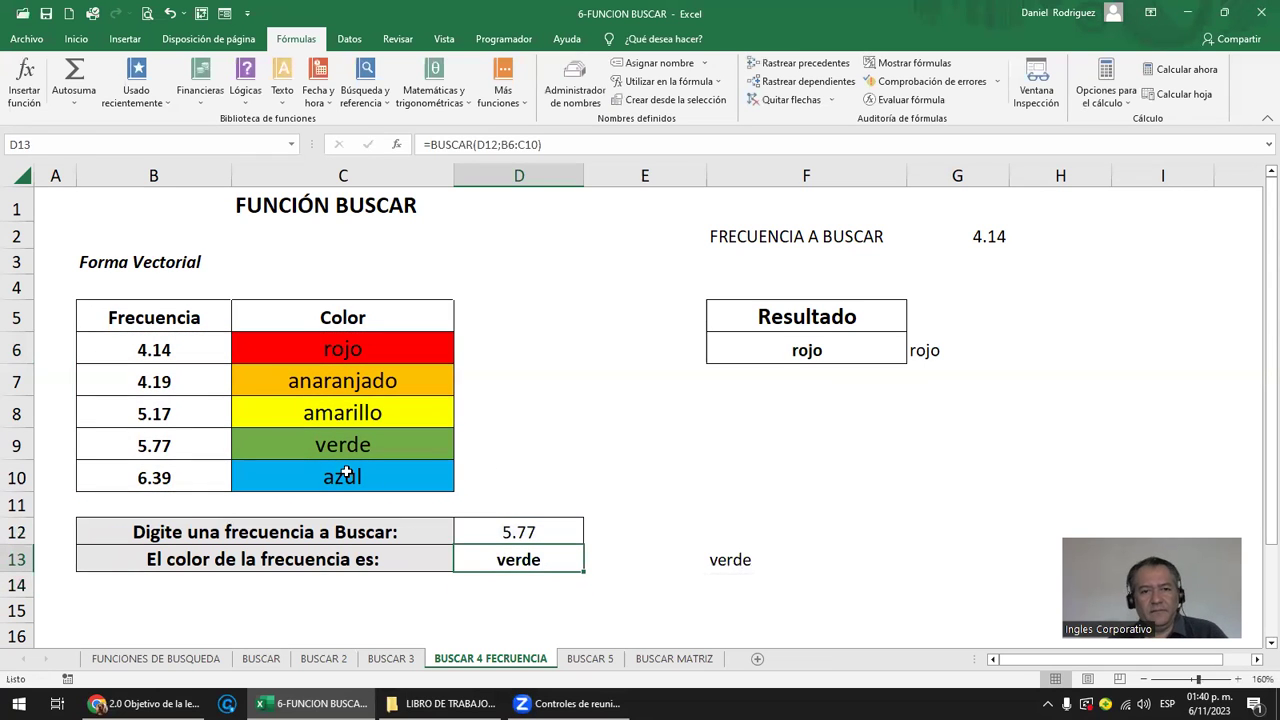
key(F2)
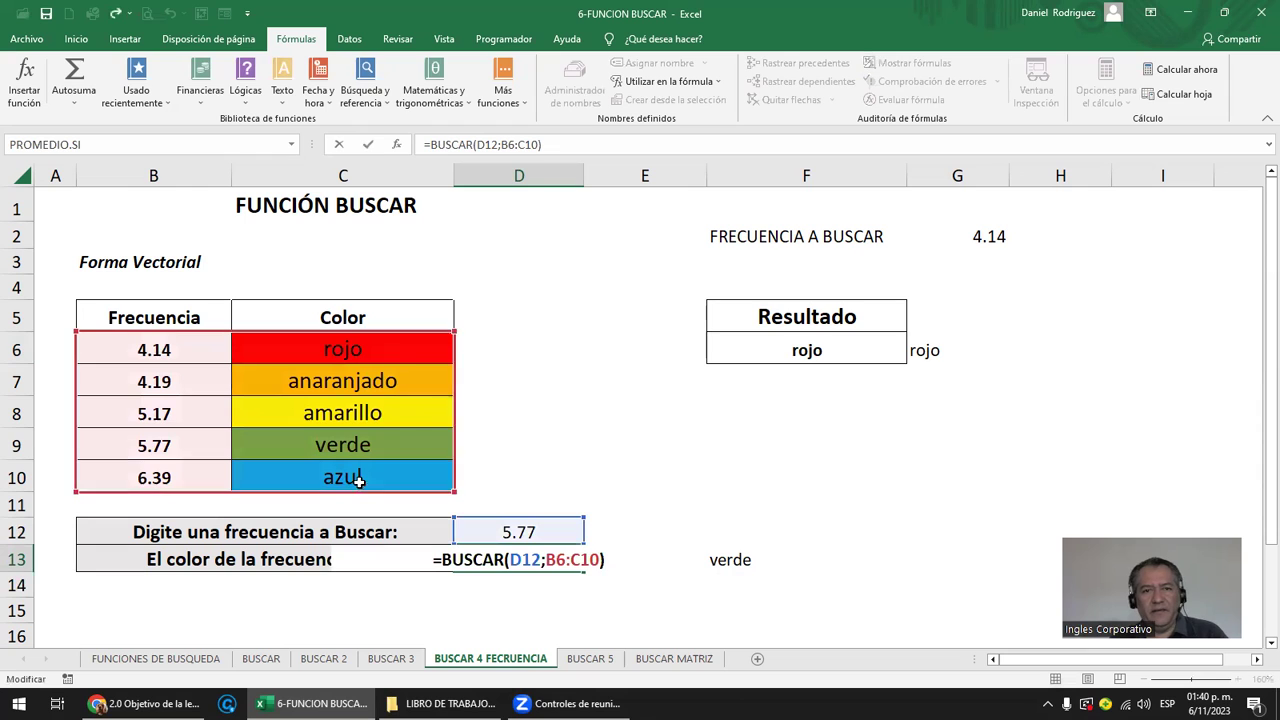
key(Escape)
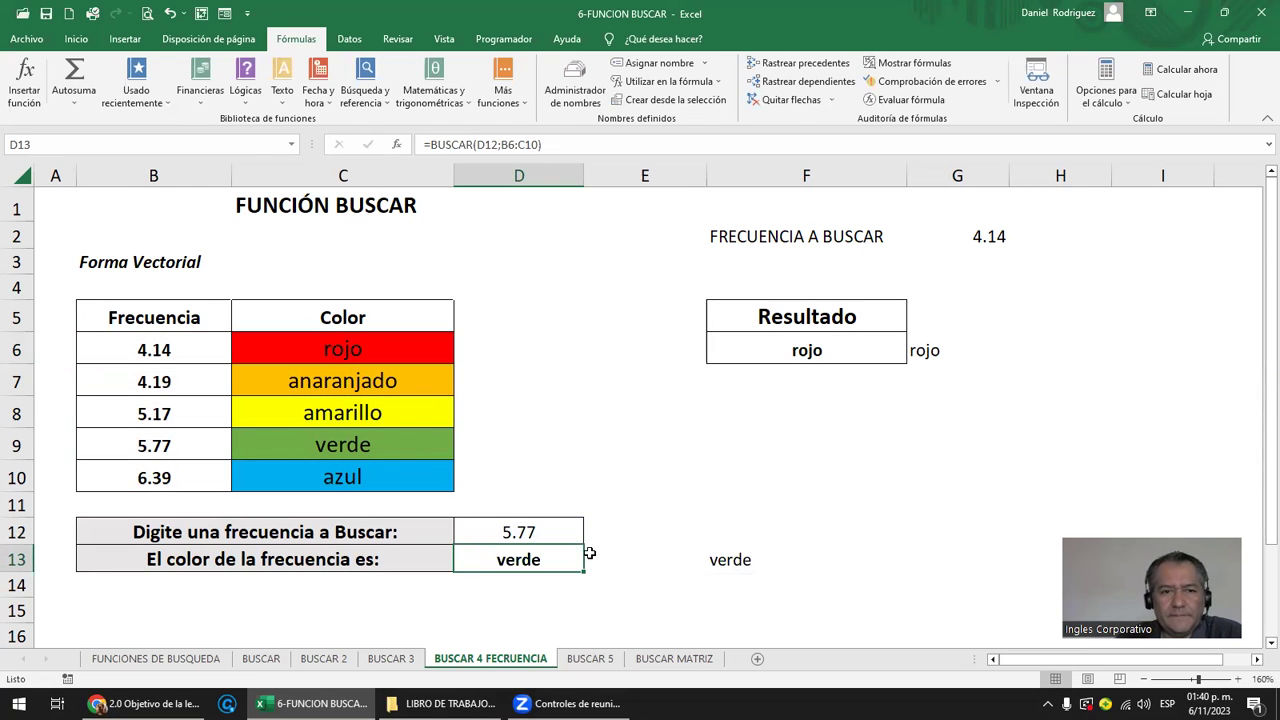
On the BUSCAR 5 sheet, review product code 1020 in D6 and product table rows 11-13.
click(598, 660)
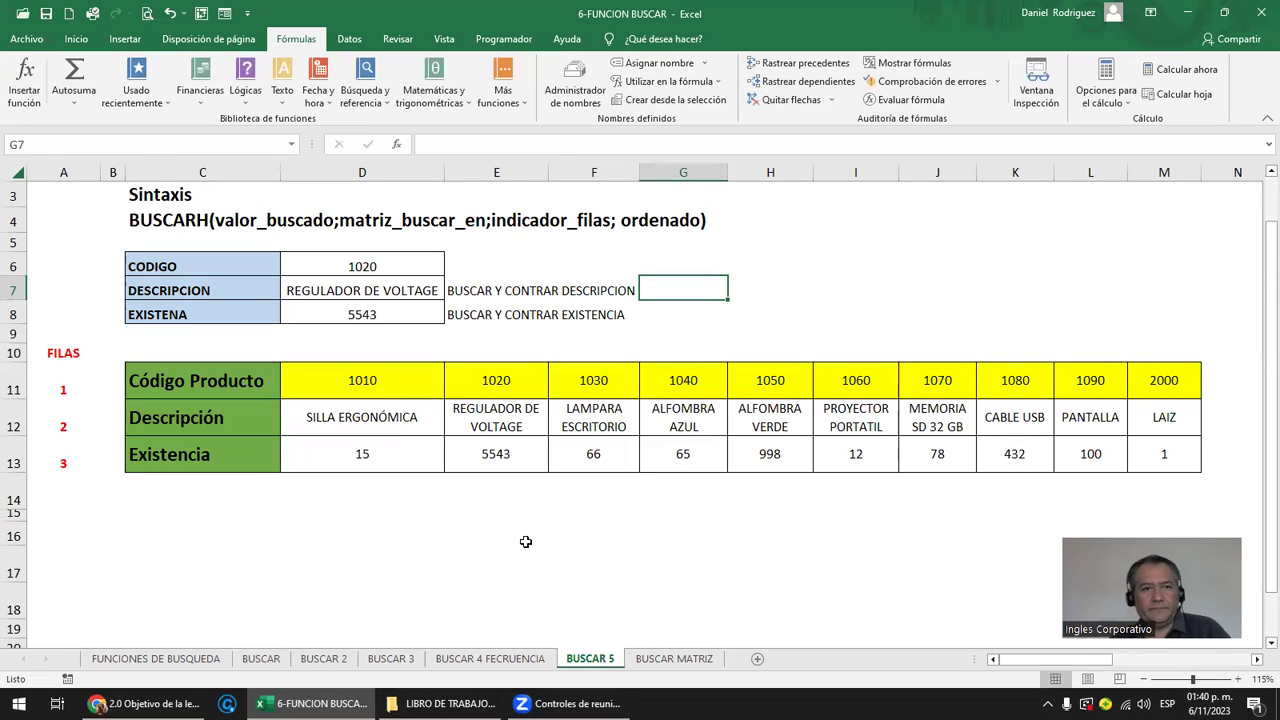
ctrl+scroll(525, 541, up, 1)
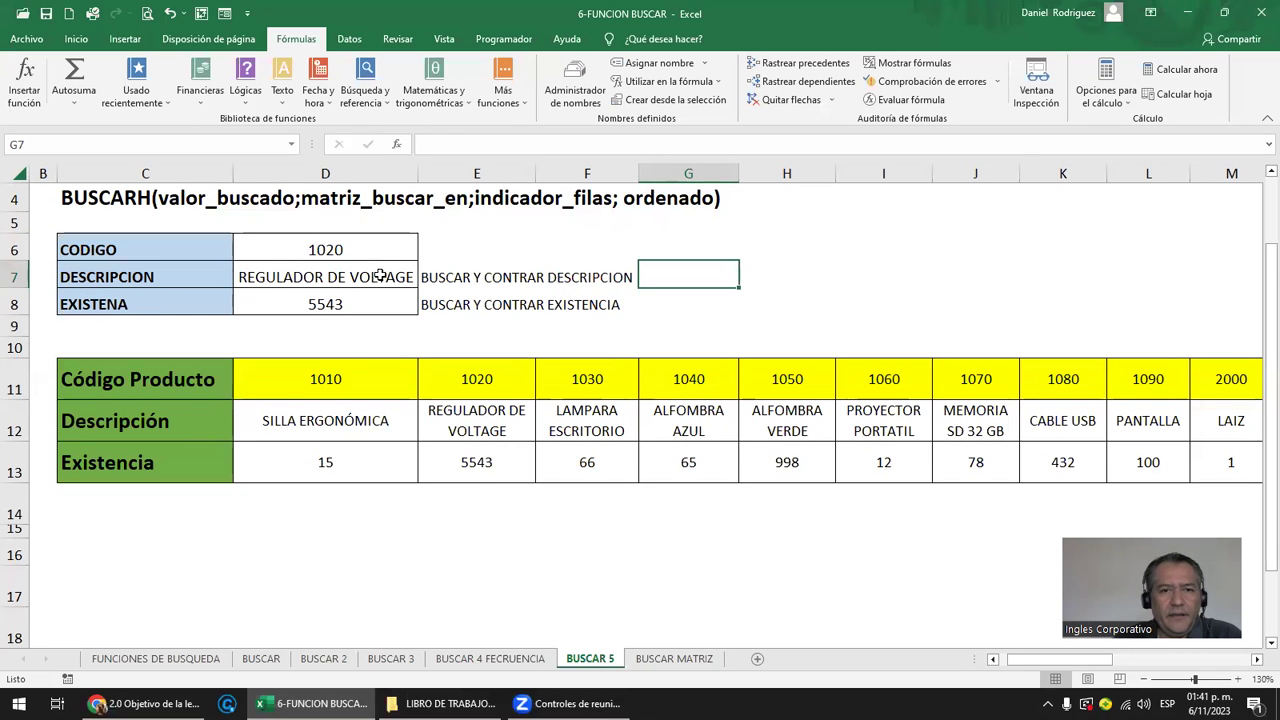
click(340, 254)
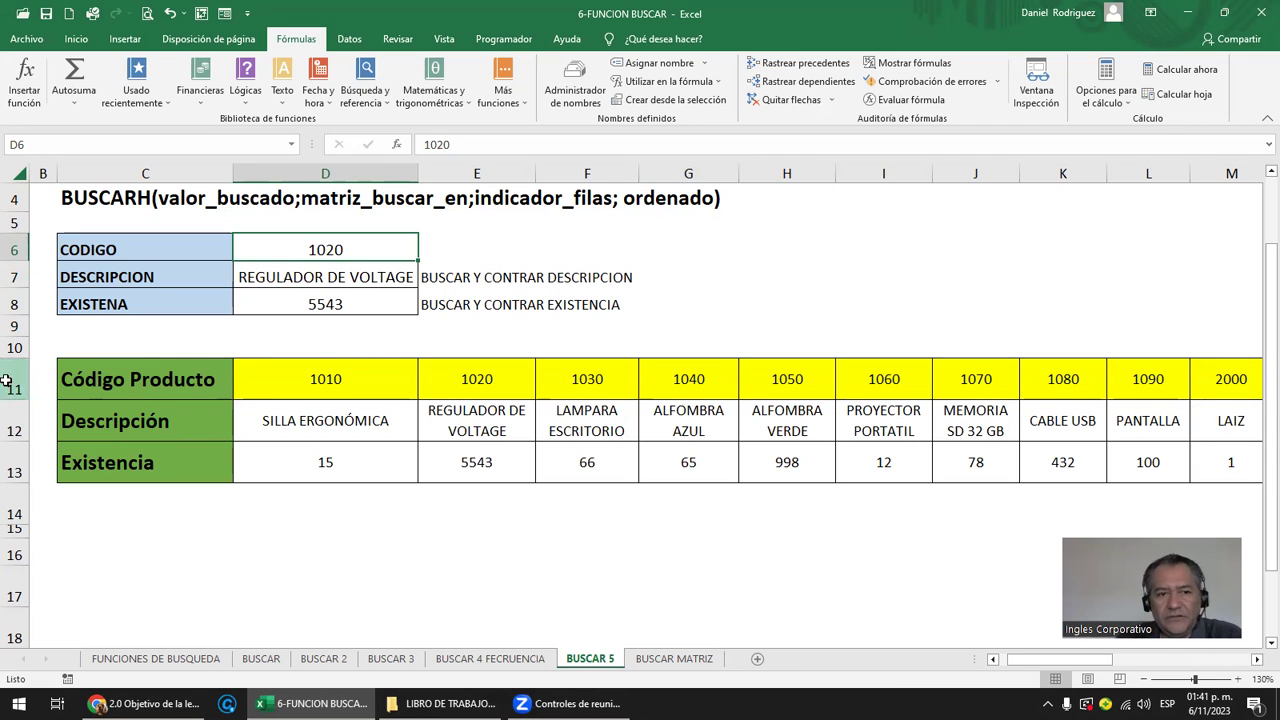
drag(14, 385, 19, 465)
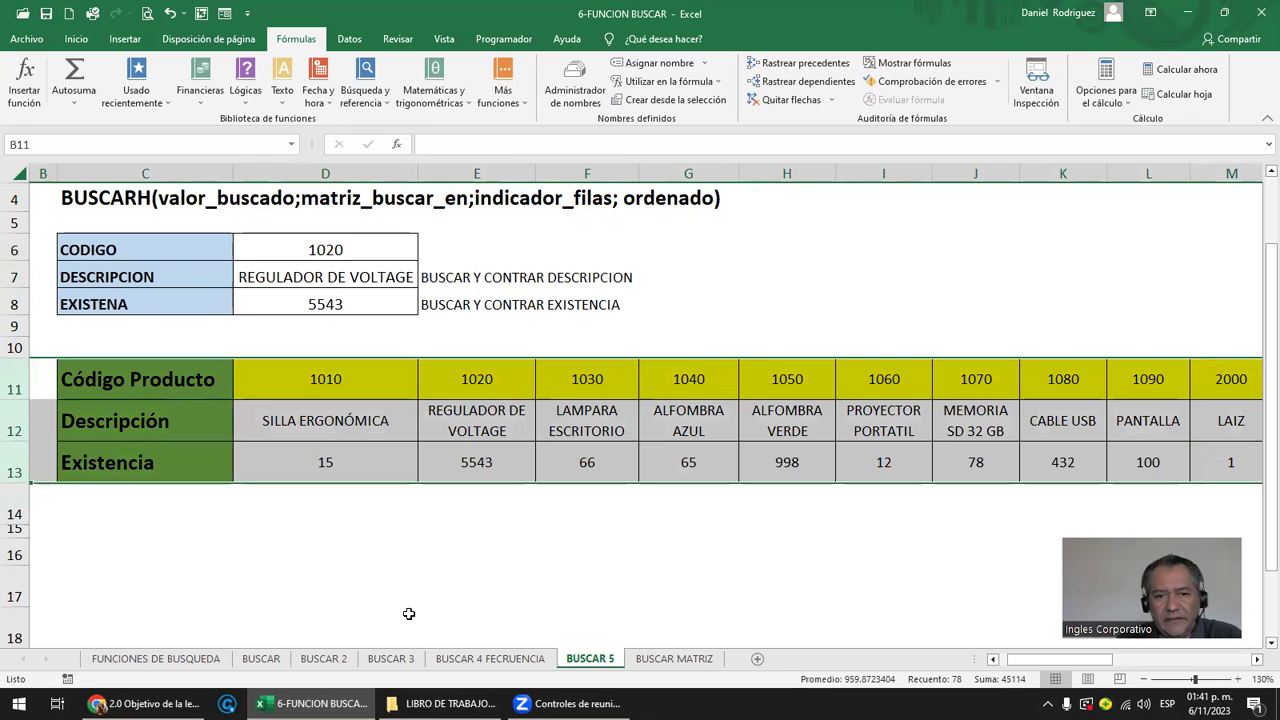
Compare the article table on BUSCAR 3 and the frequency inputs on BUSCAR 4 FECRUENCIA.
click(405, 662)
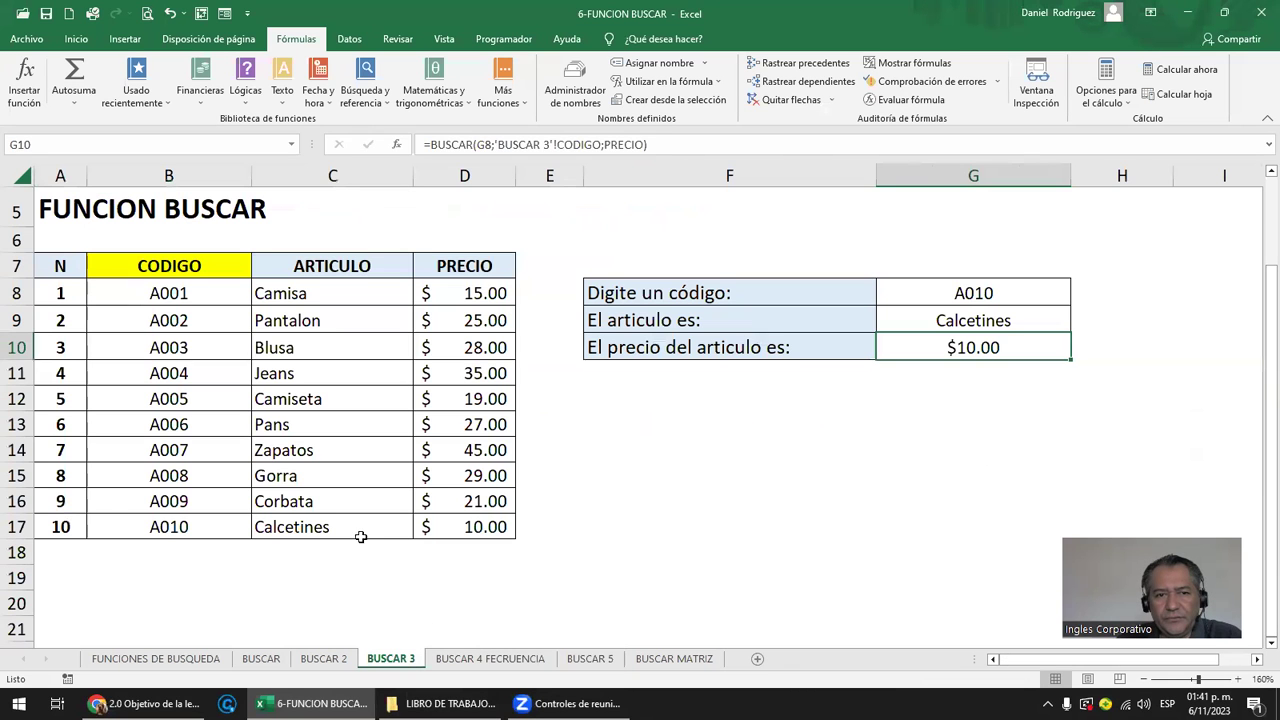
click(165, 268)
drag(186, 179, 464, 177)
click(500, 660)
drag(12, 560, 12, 535)
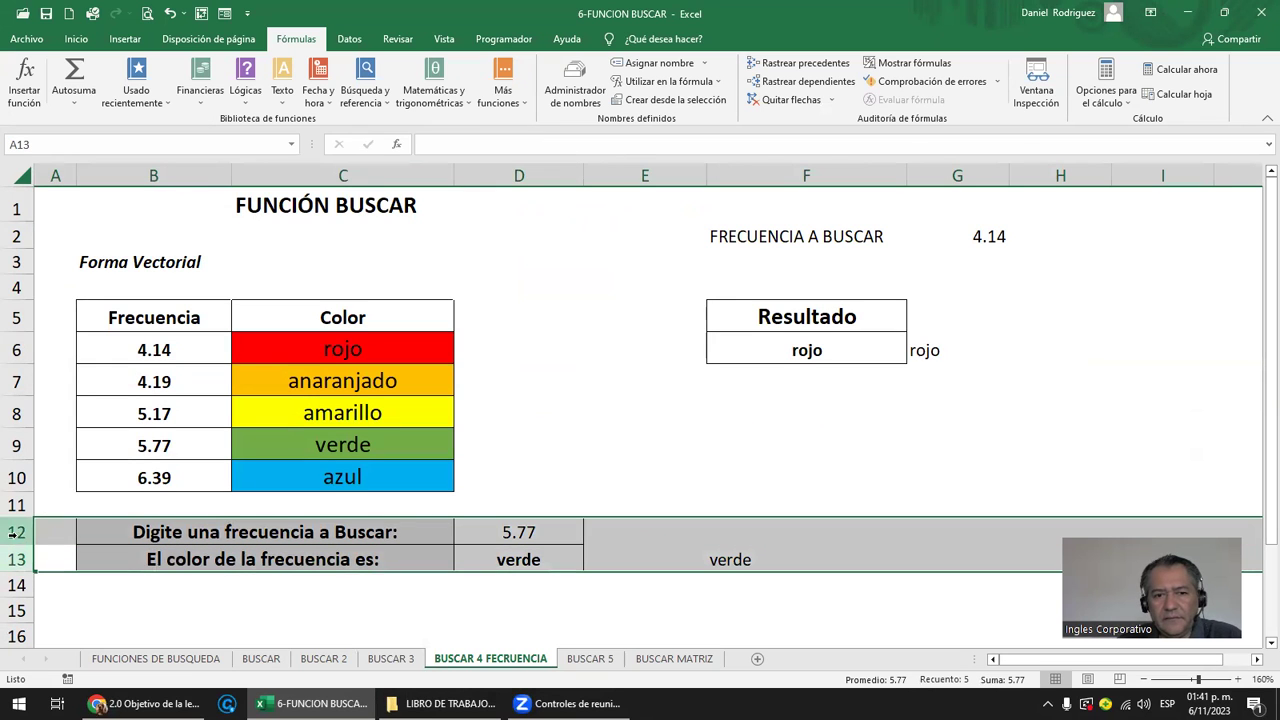
Back on BUSCAR 5, review the product code row, D7's formula and the descriptions row.
click(578, 664)
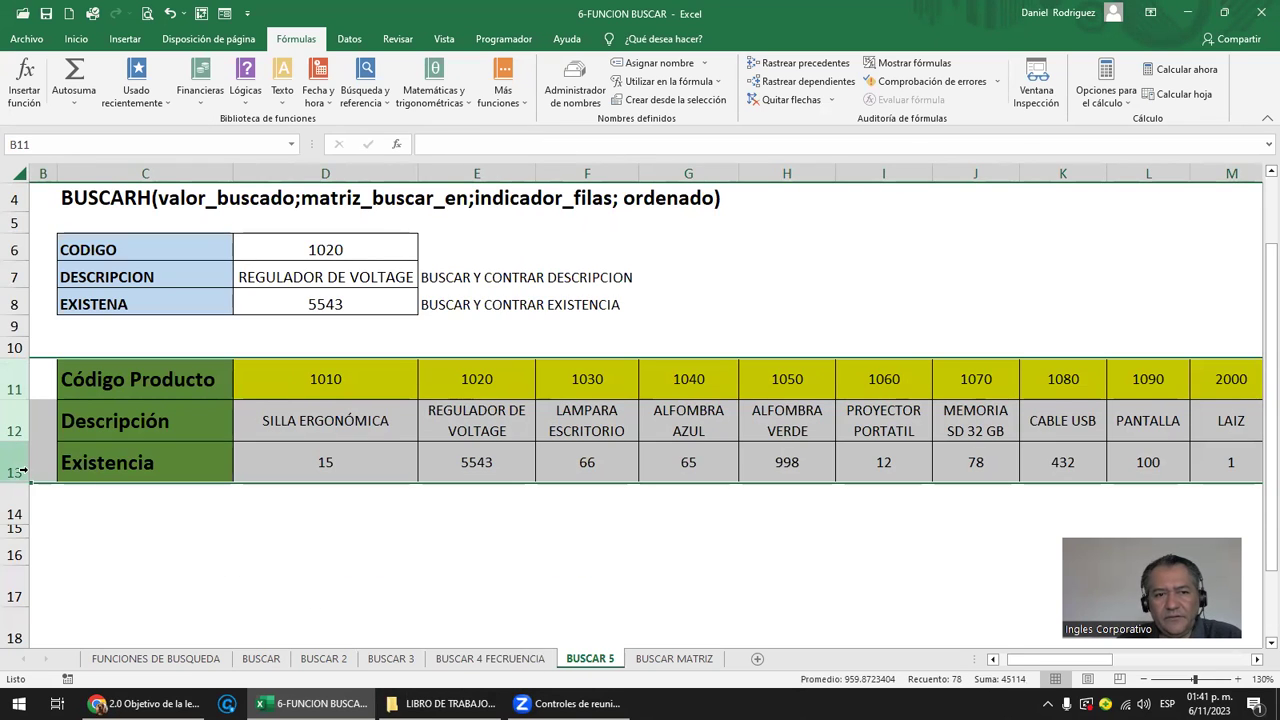
click(331, 388)
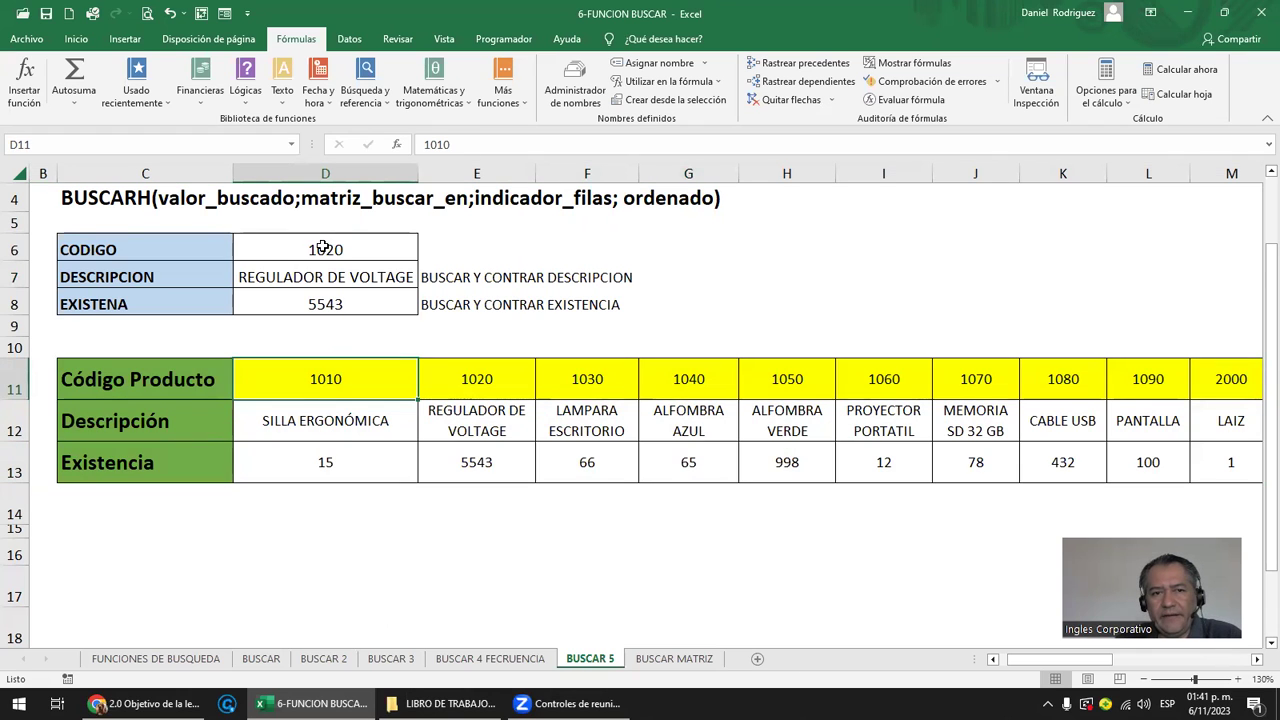
drag(319, 375, 1207, 380)
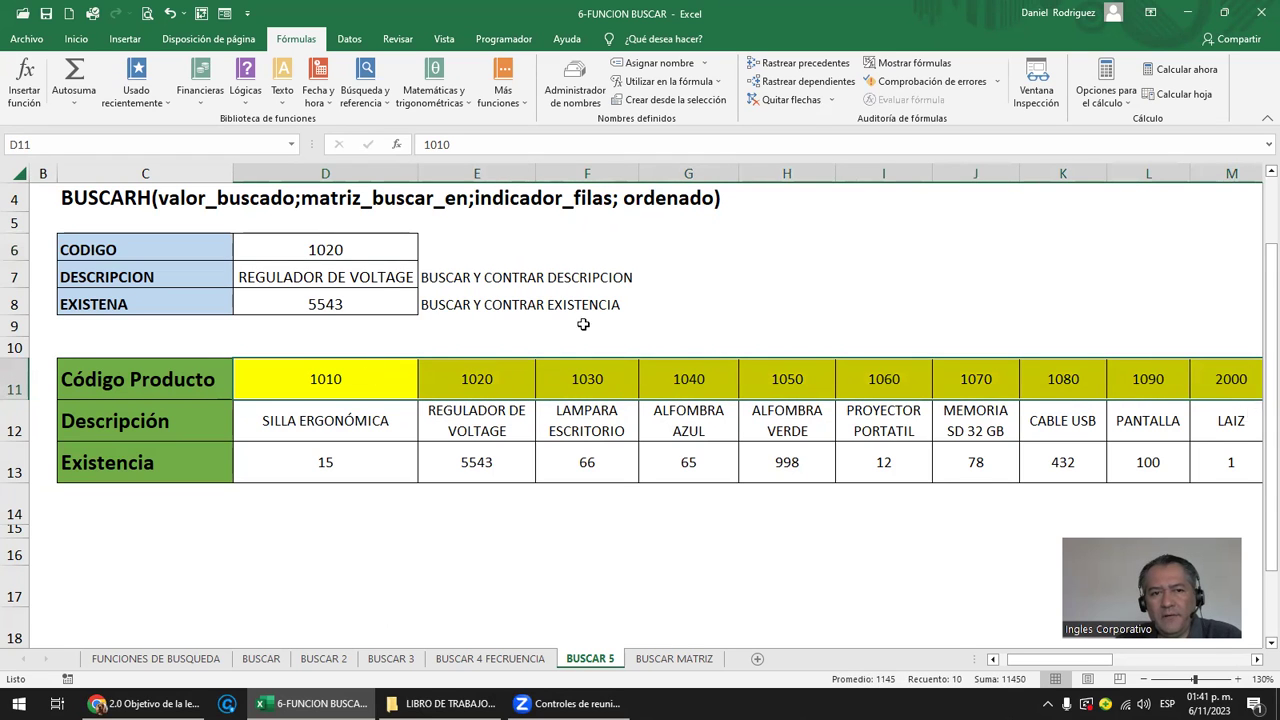
click(353, 276)
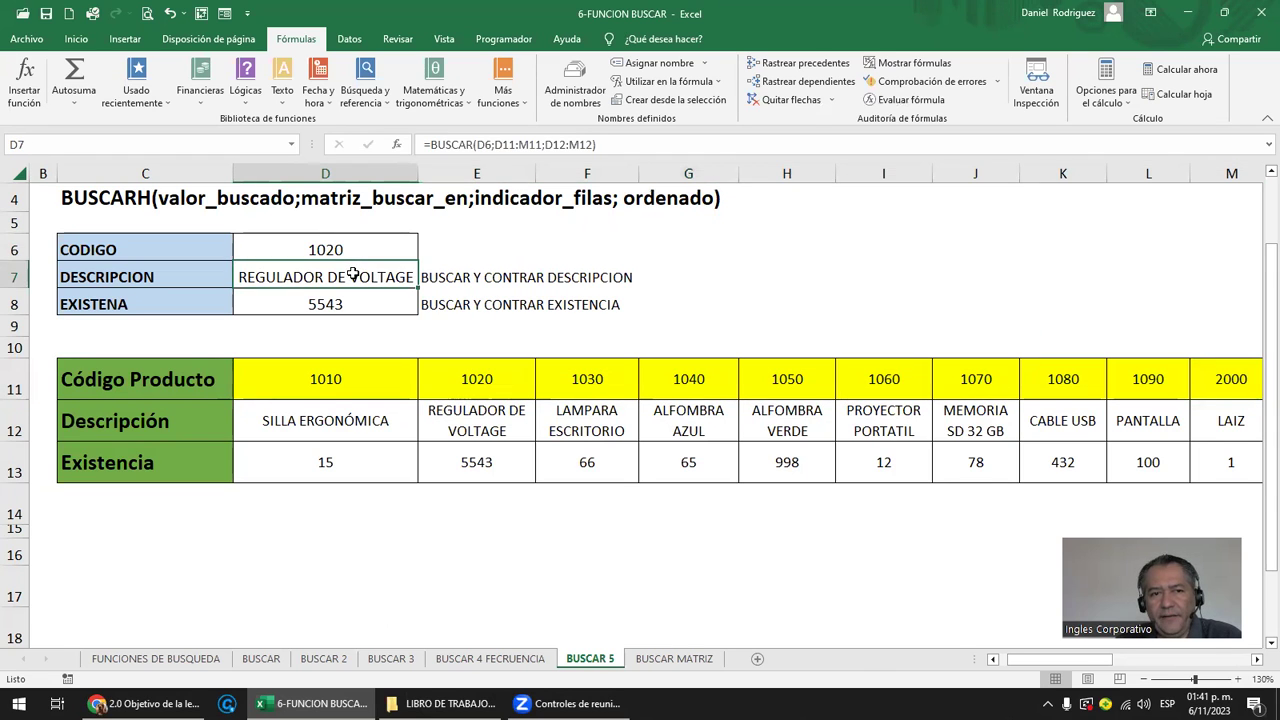
click(347, 432)
drag(690, 430, 1150, 425)
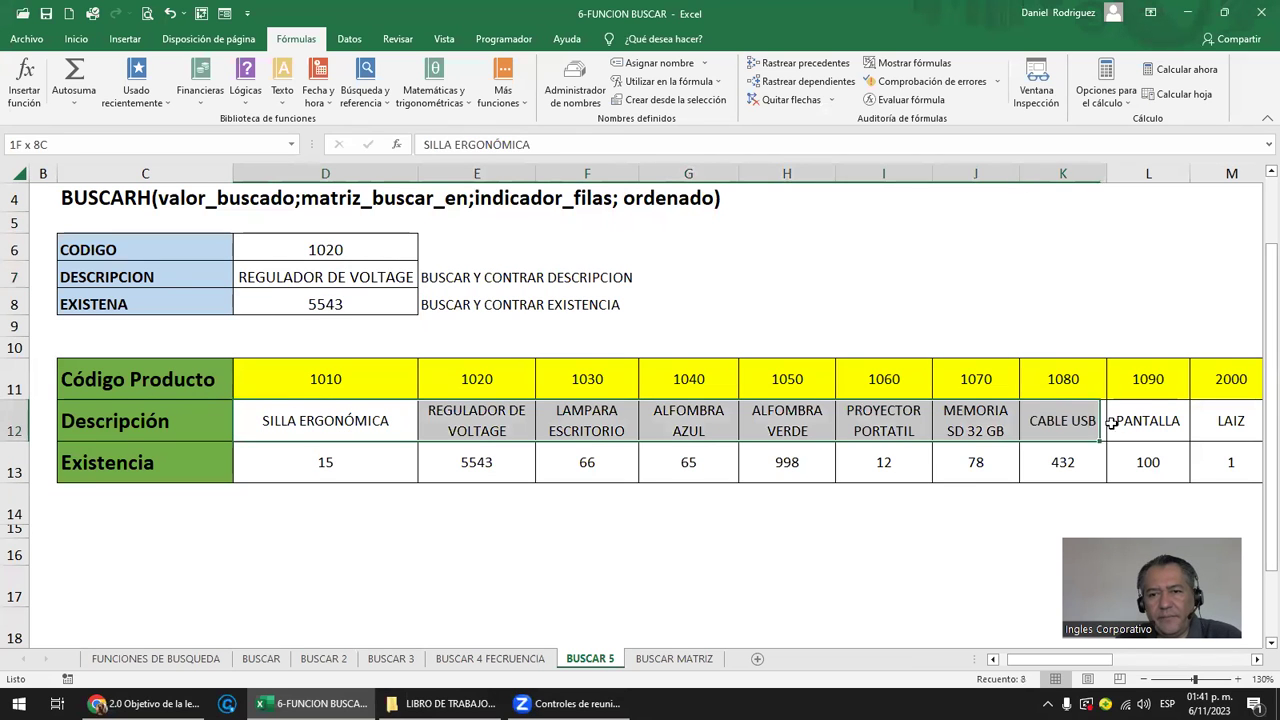
click(364, 529)
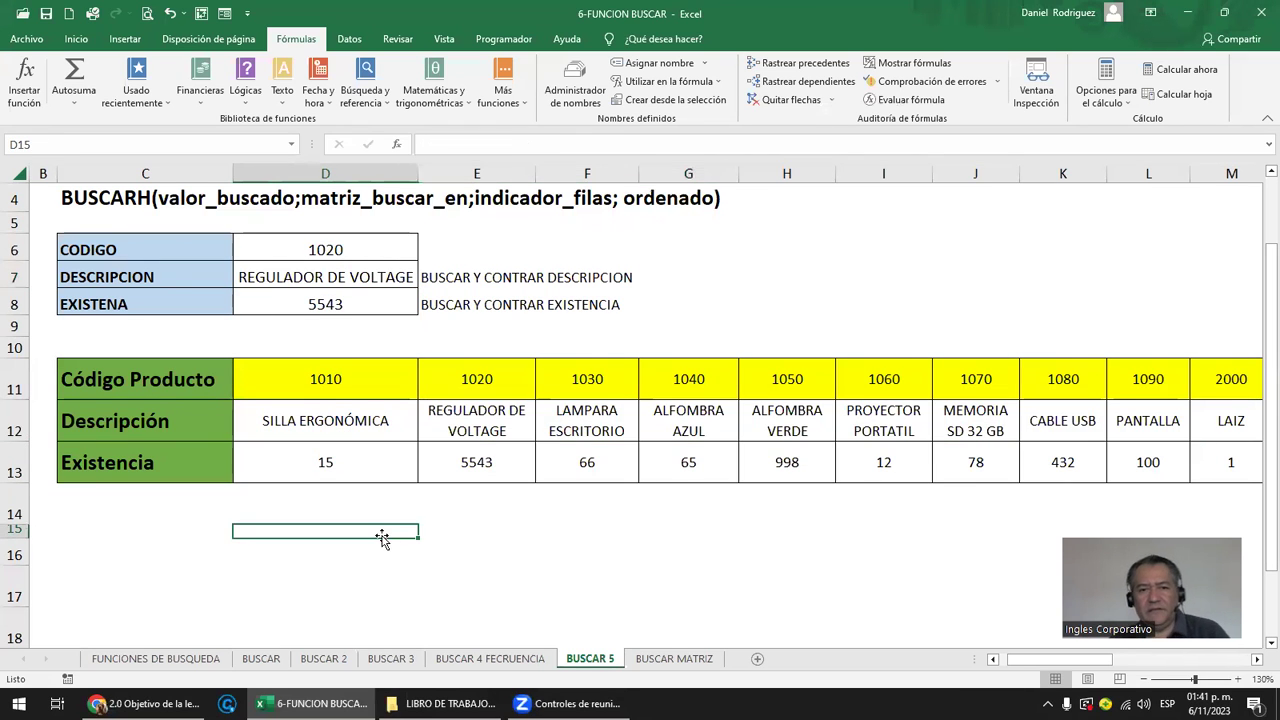
ctrl+scroll(405, 525, down, 1)
click(392, 293)
Clear the description formula in D7 and the stock value 5543 in D8.
key(Delete)
key(Down)
key(Delete)
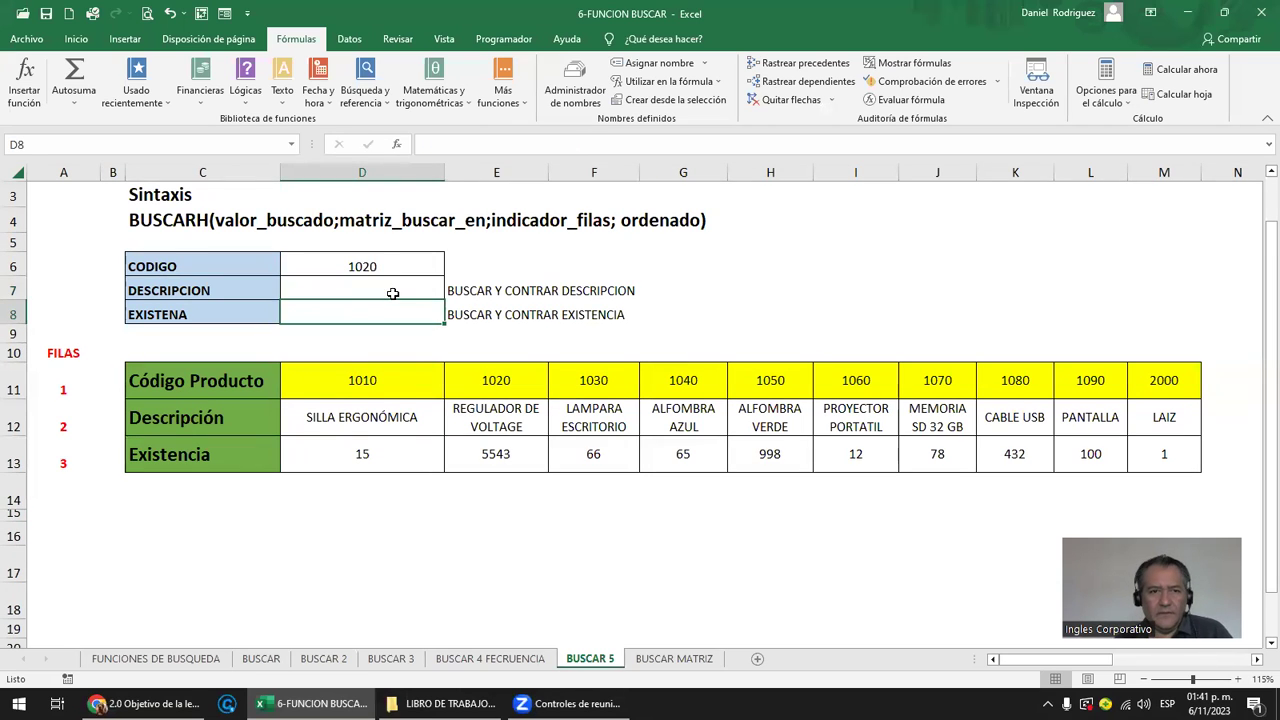
key(Up)
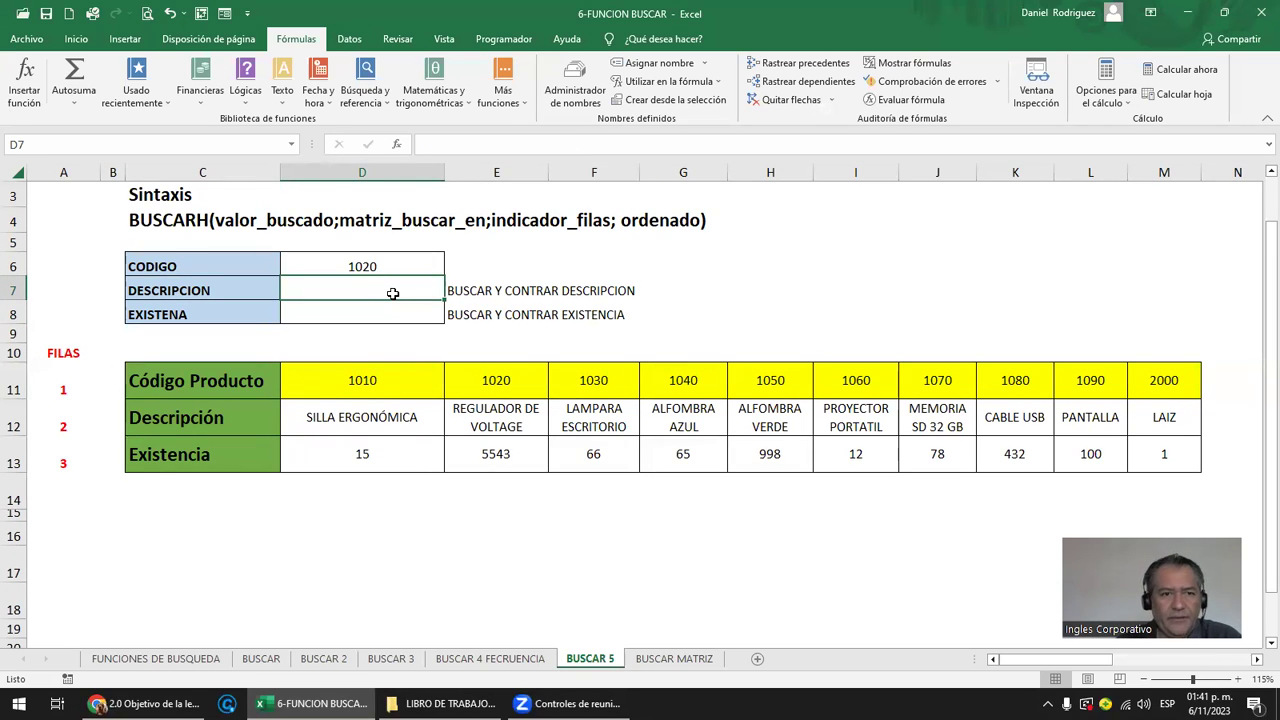
Start =BUSCAR(D6; in D7 using the product codes D11:M11 as comparison range.
text(=)
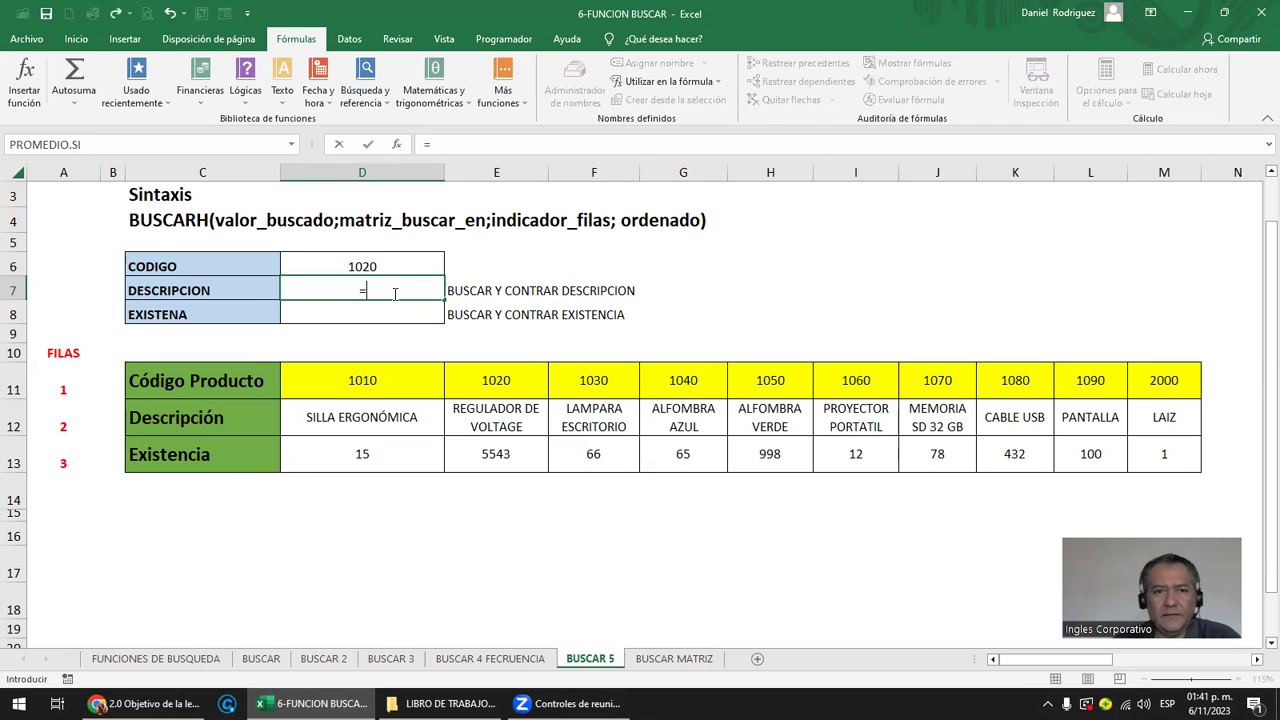
text(BUS)
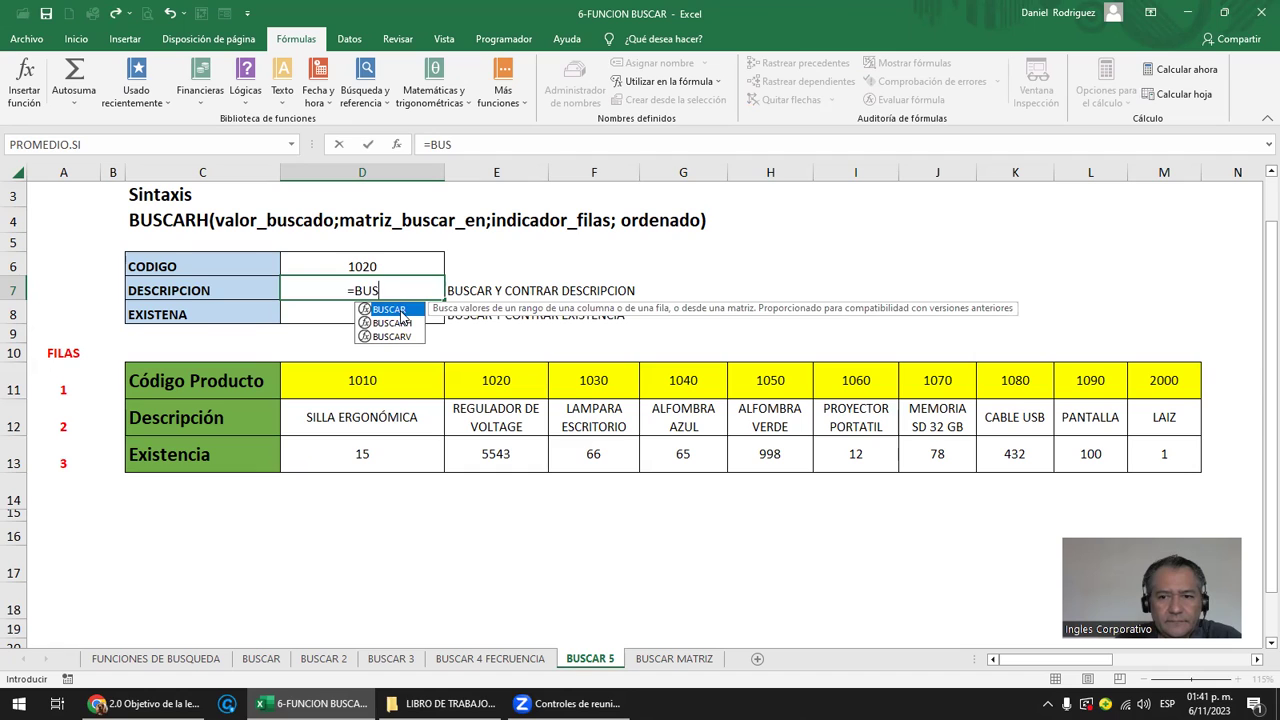
double_click(400, 312)
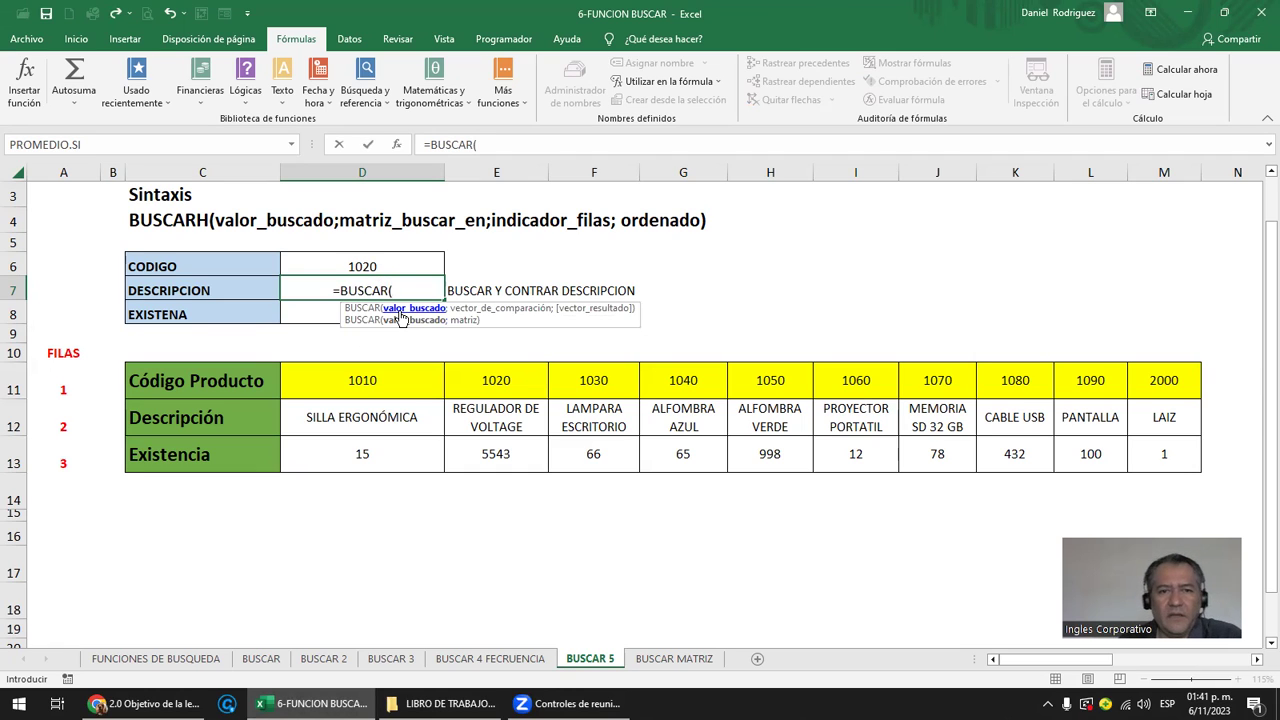
click(378, 266)
text(;)
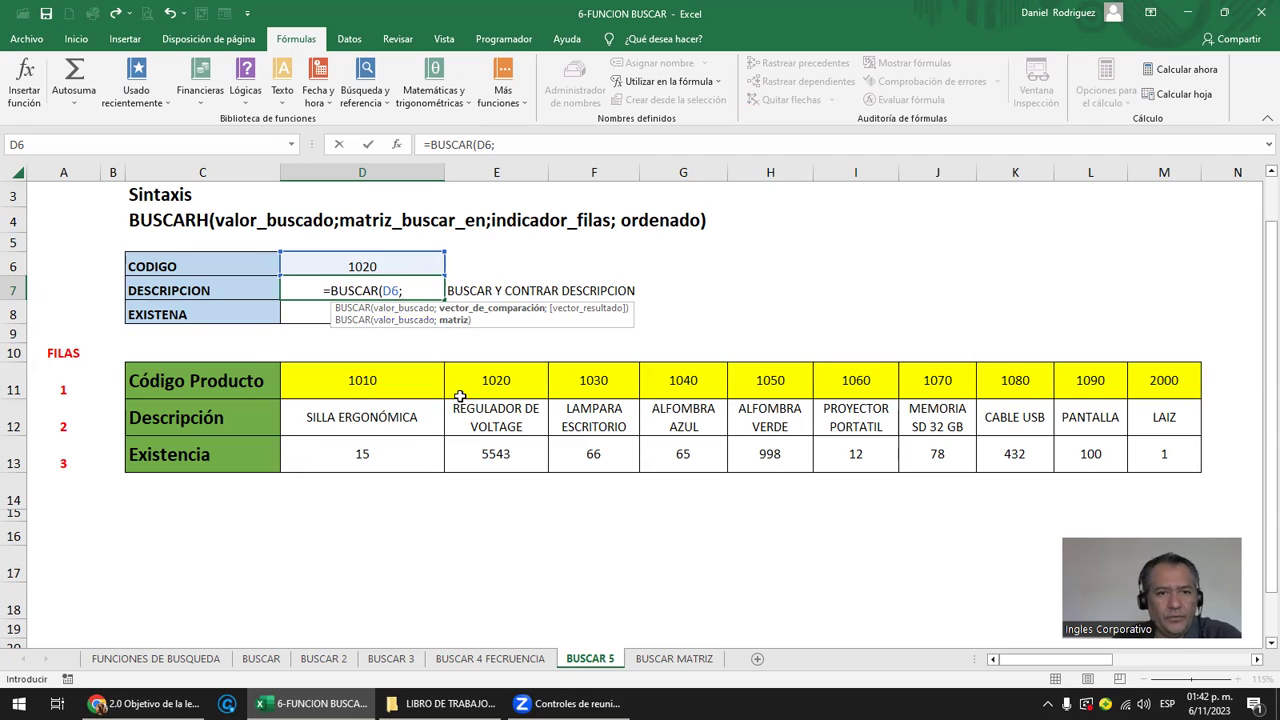
drag(349, 390, 1170, 370)
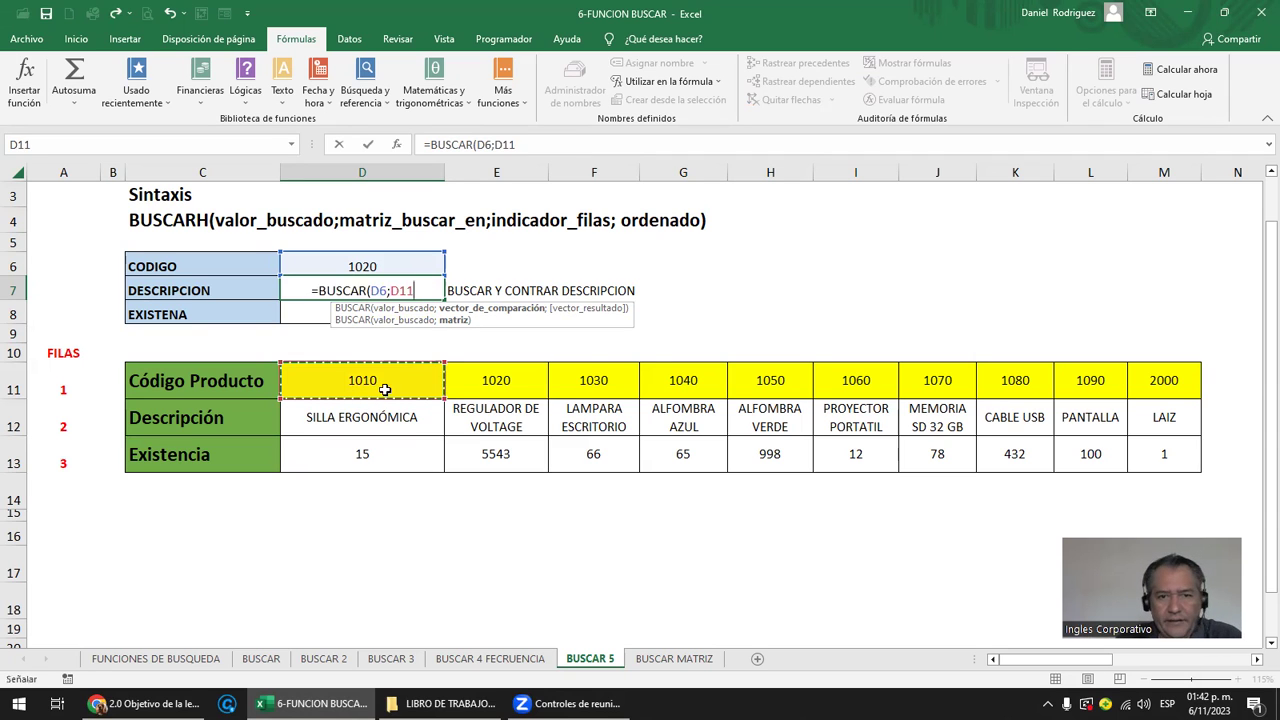
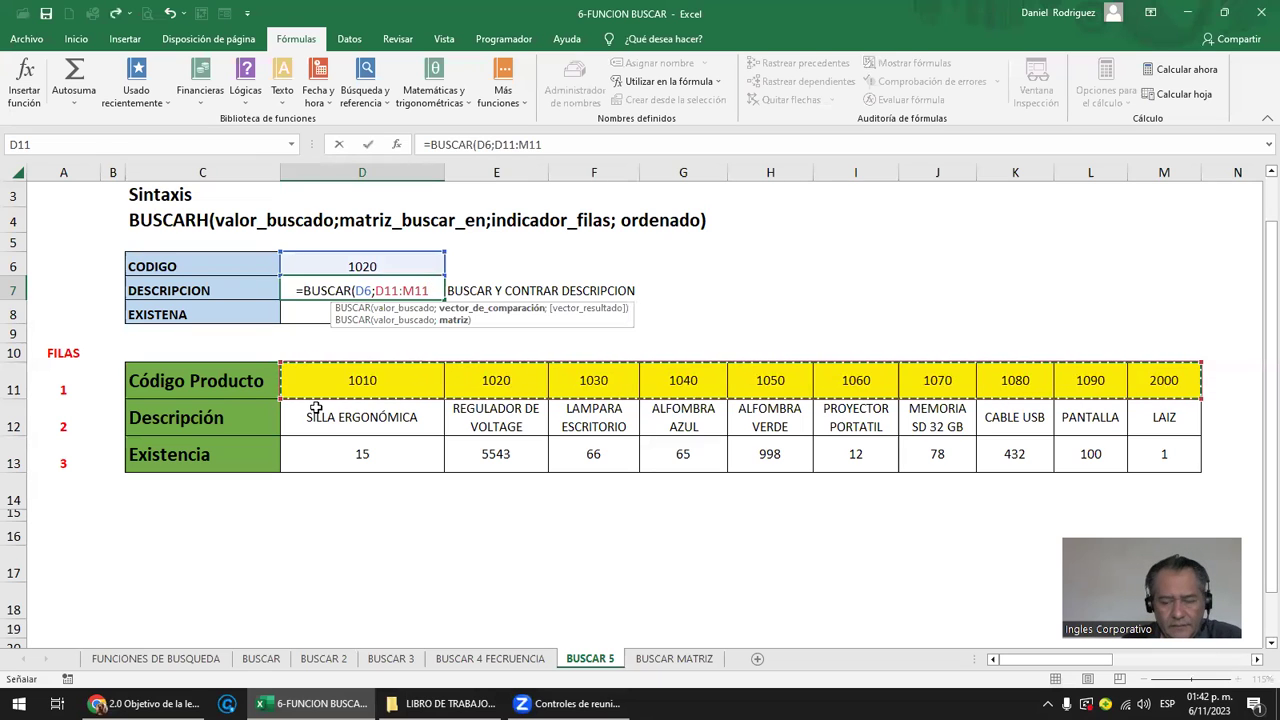
Complete D7 as =BUSCAR(D6;D11:M11;D12:M12) so code 1020 returns REGULADOR DE VOLTAGE.
text())
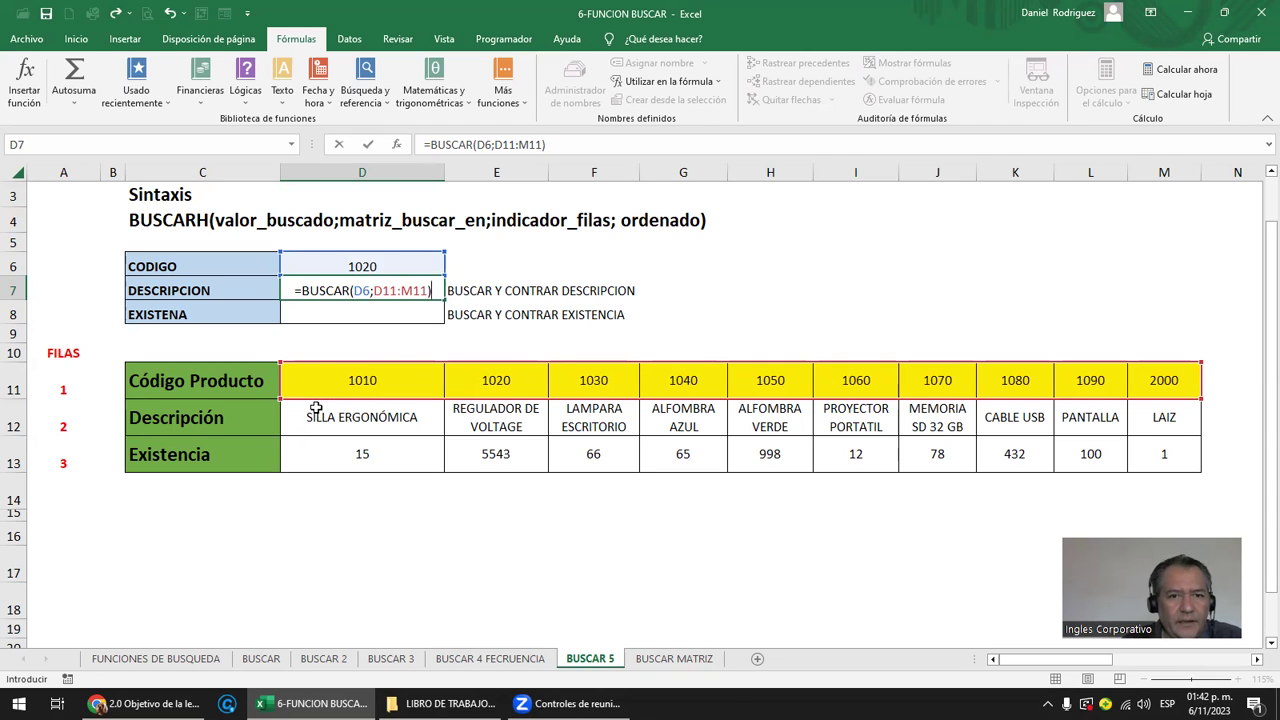
key(BackSpace)
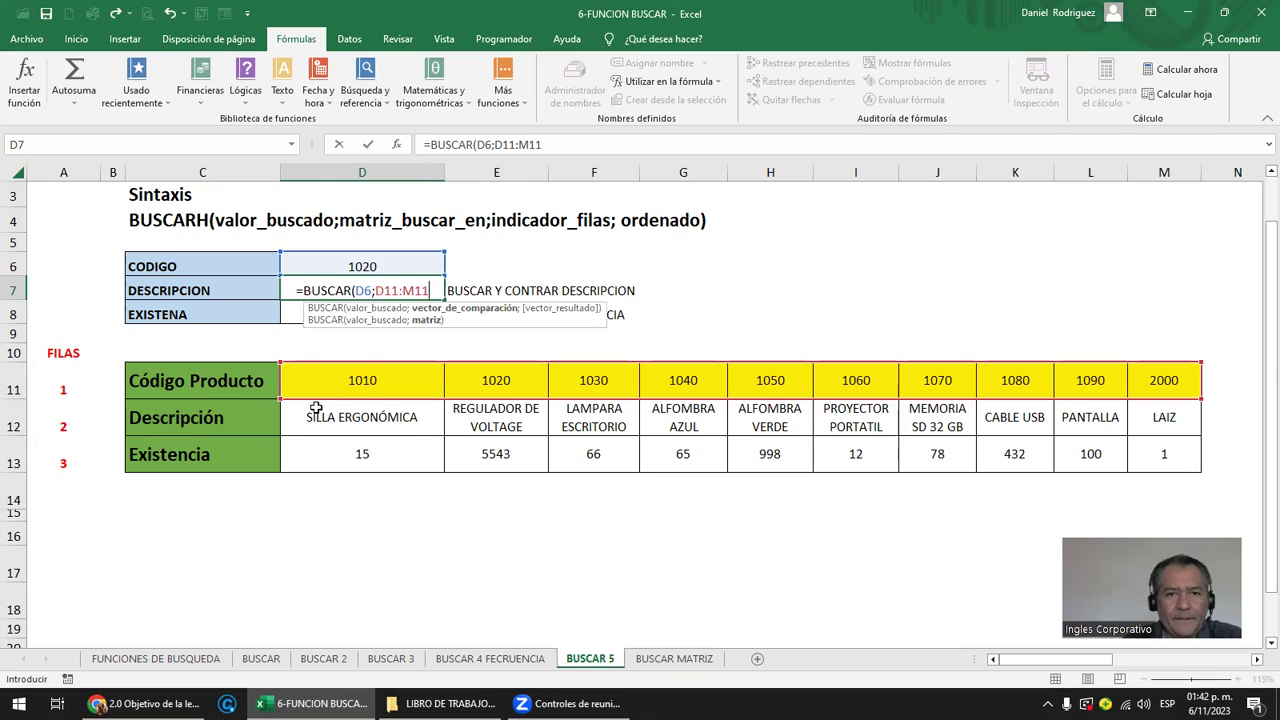
text(;)
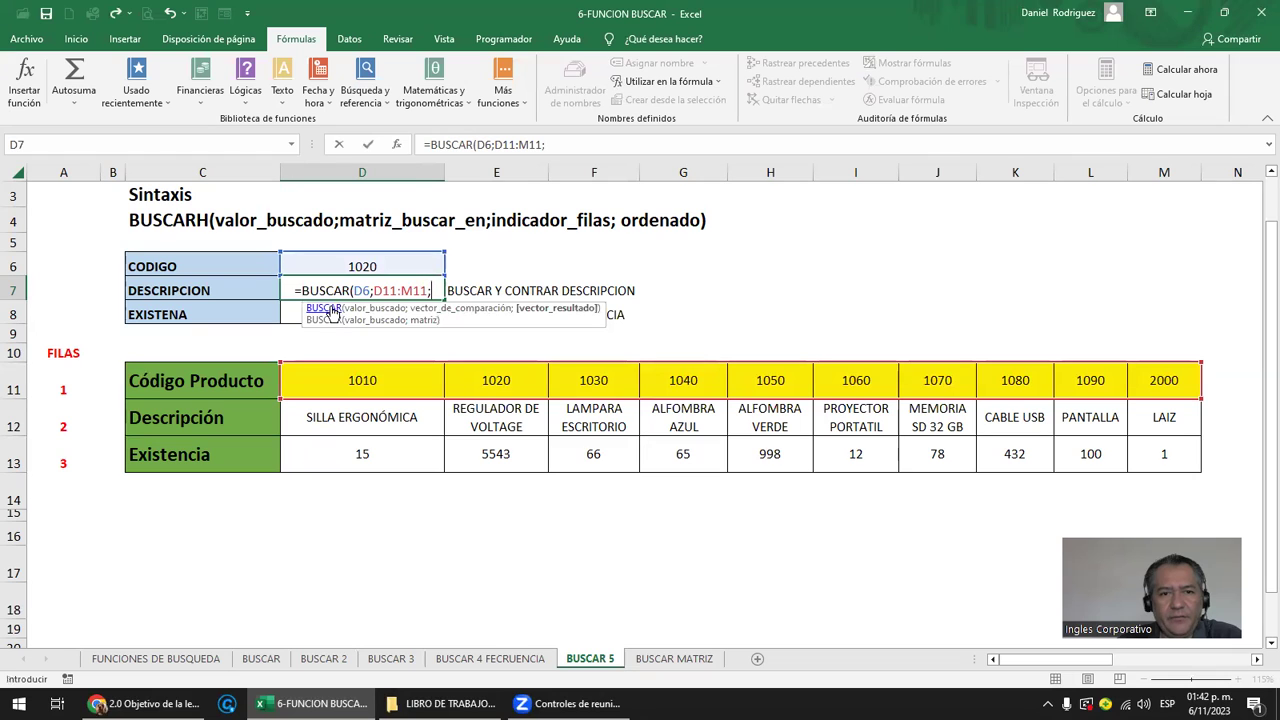
mouse_move(340, 424)
mouse_down()
mouse_move(1112, 426)
mouse_move(1176, 438)
mouse_up()
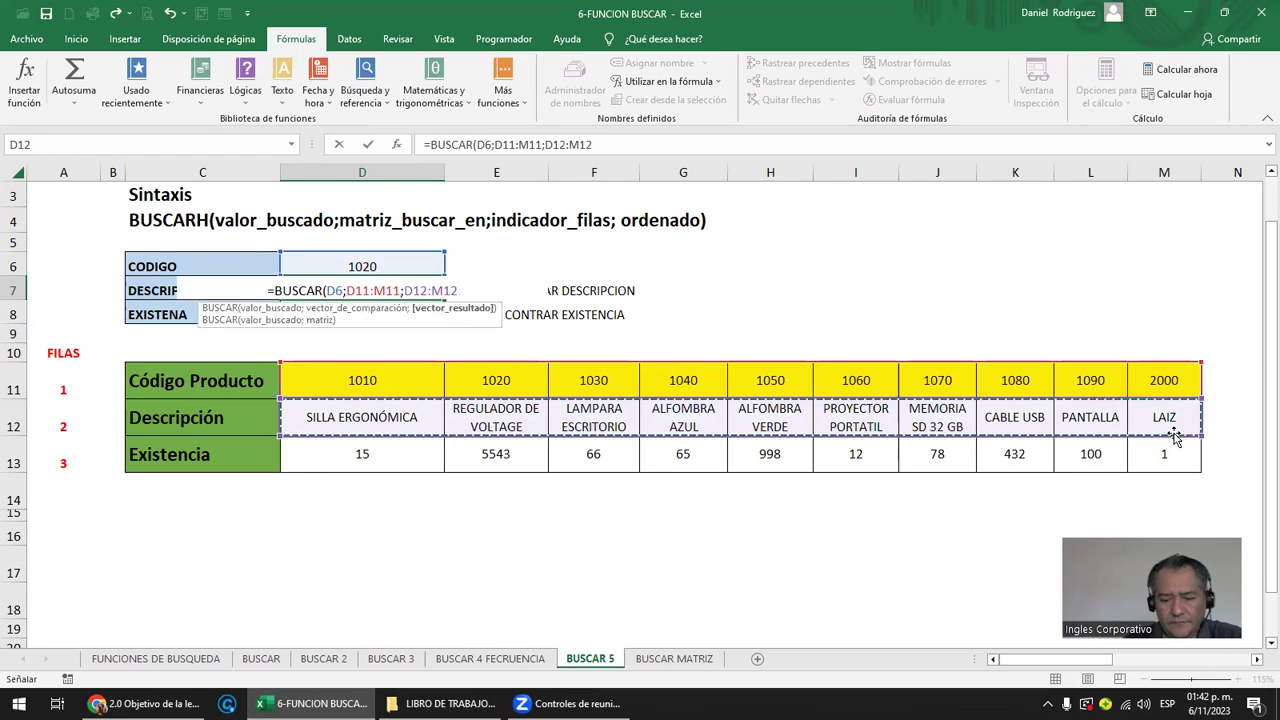
text())
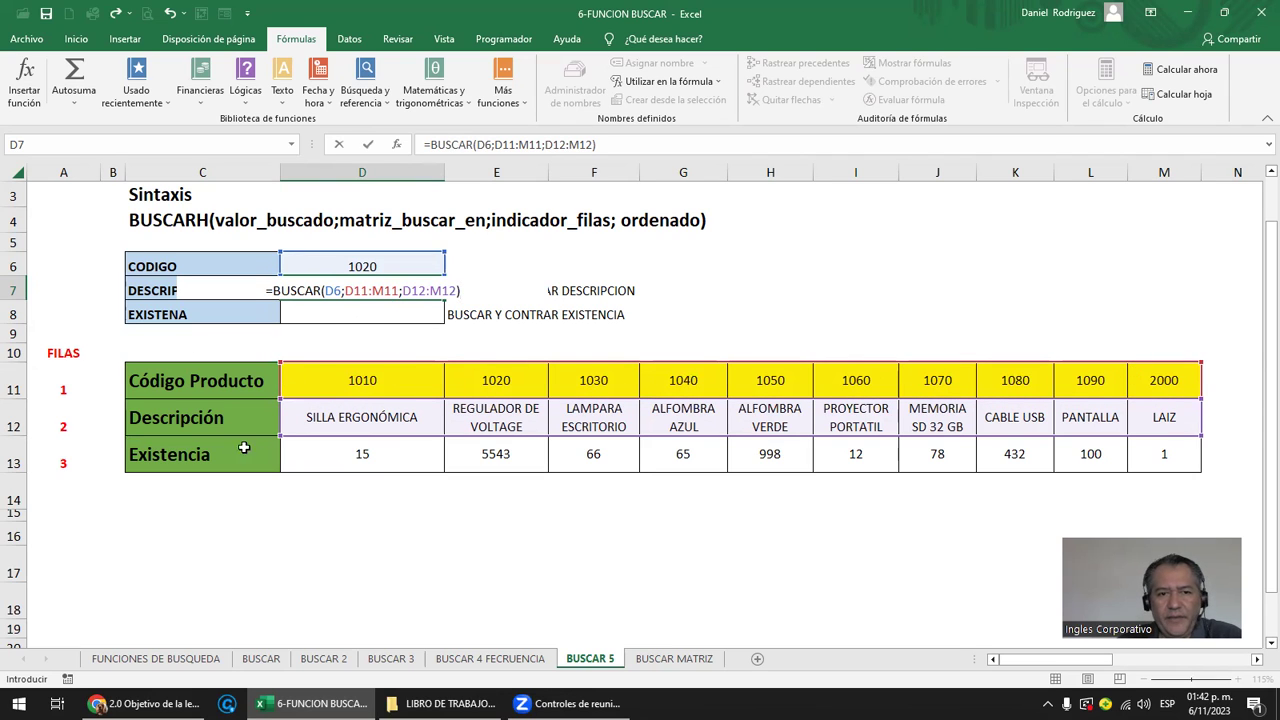
key(Return)
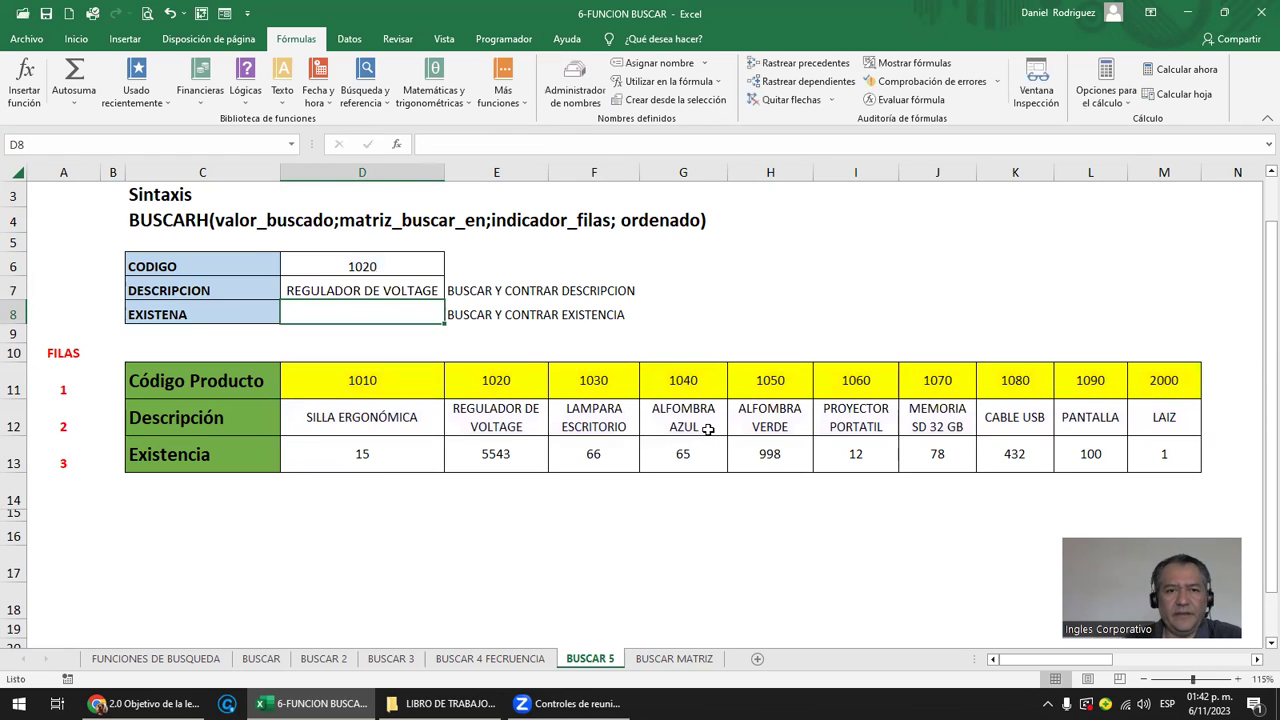
Widen column D and enter code 1045 in D6, which returns ALFOMBRA AZUL.
key(Up)
key(Right)
key(Left)
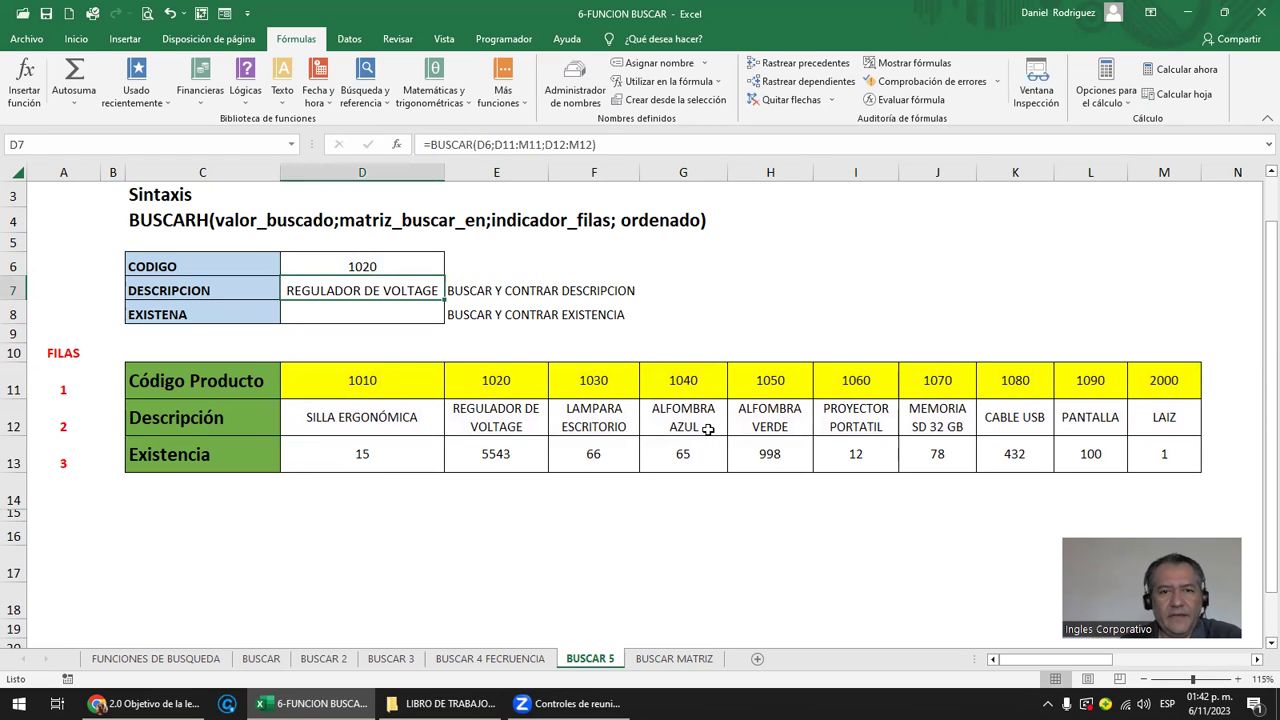
drag(445, 172, 467, 172)
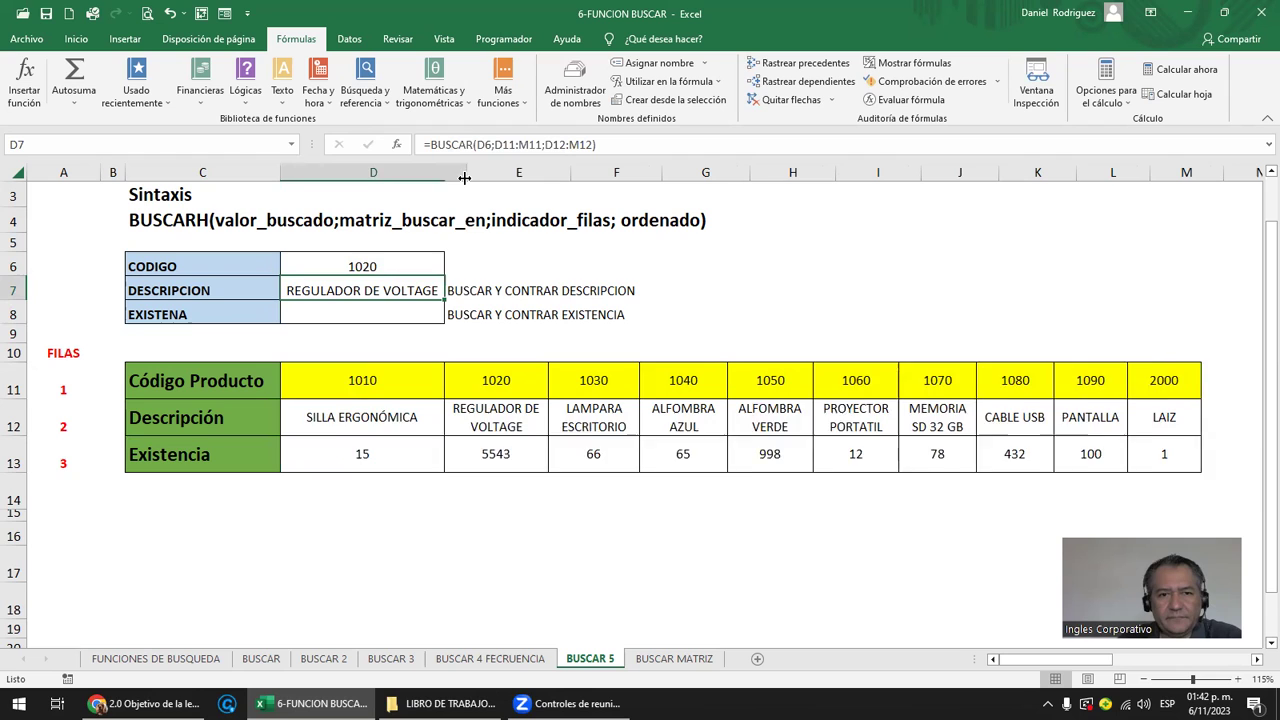
click(395, 267)
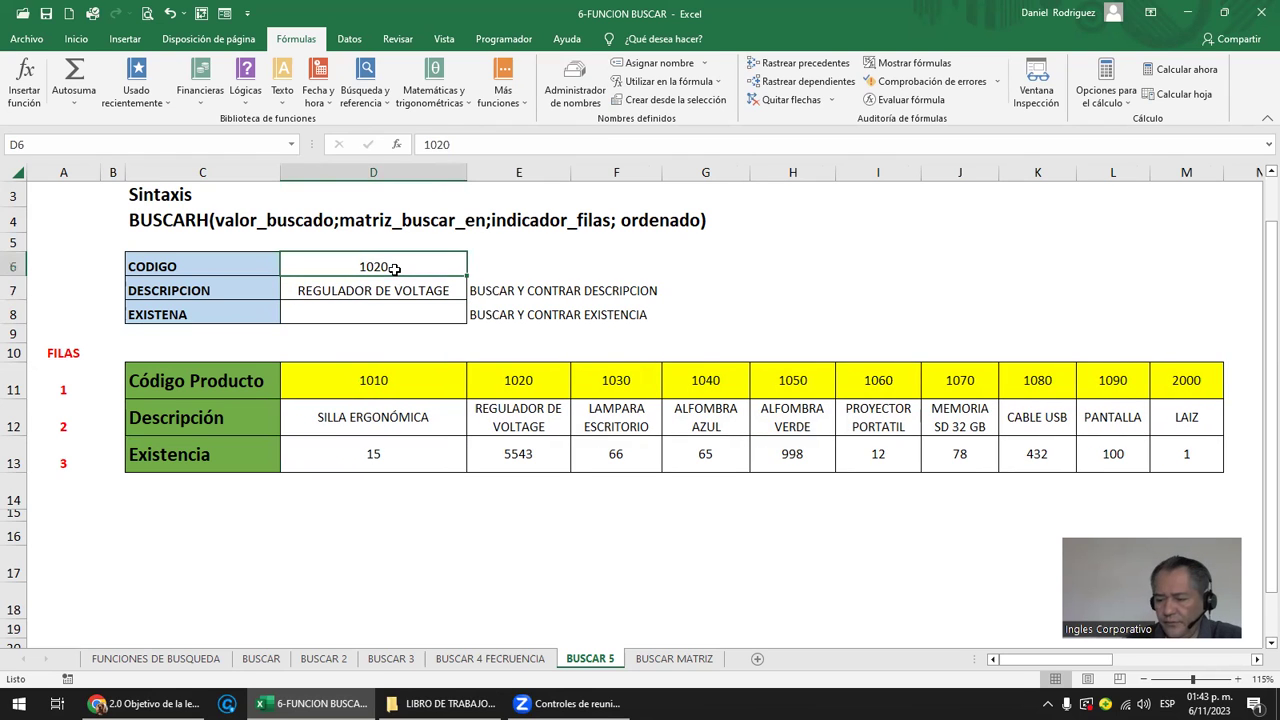
text(1045)
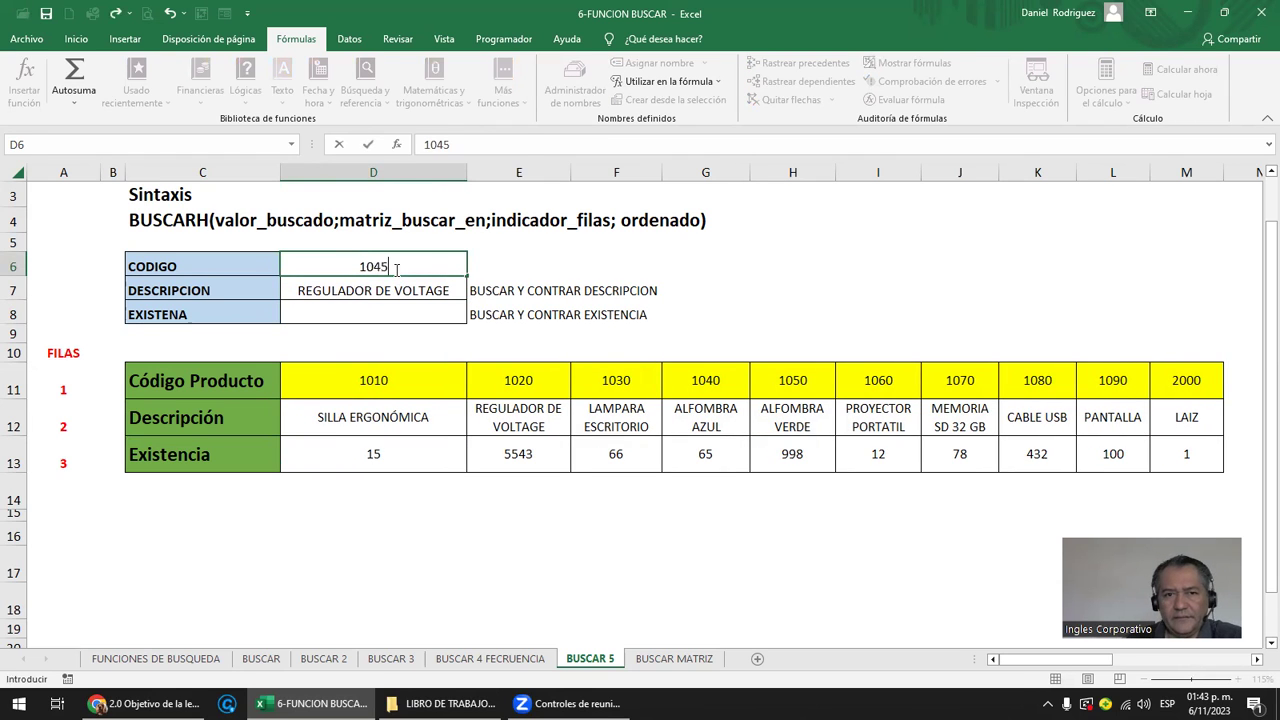
key(Return)
Compare with the 1040 column and select the product code row D11:M11.
click(395, 268)
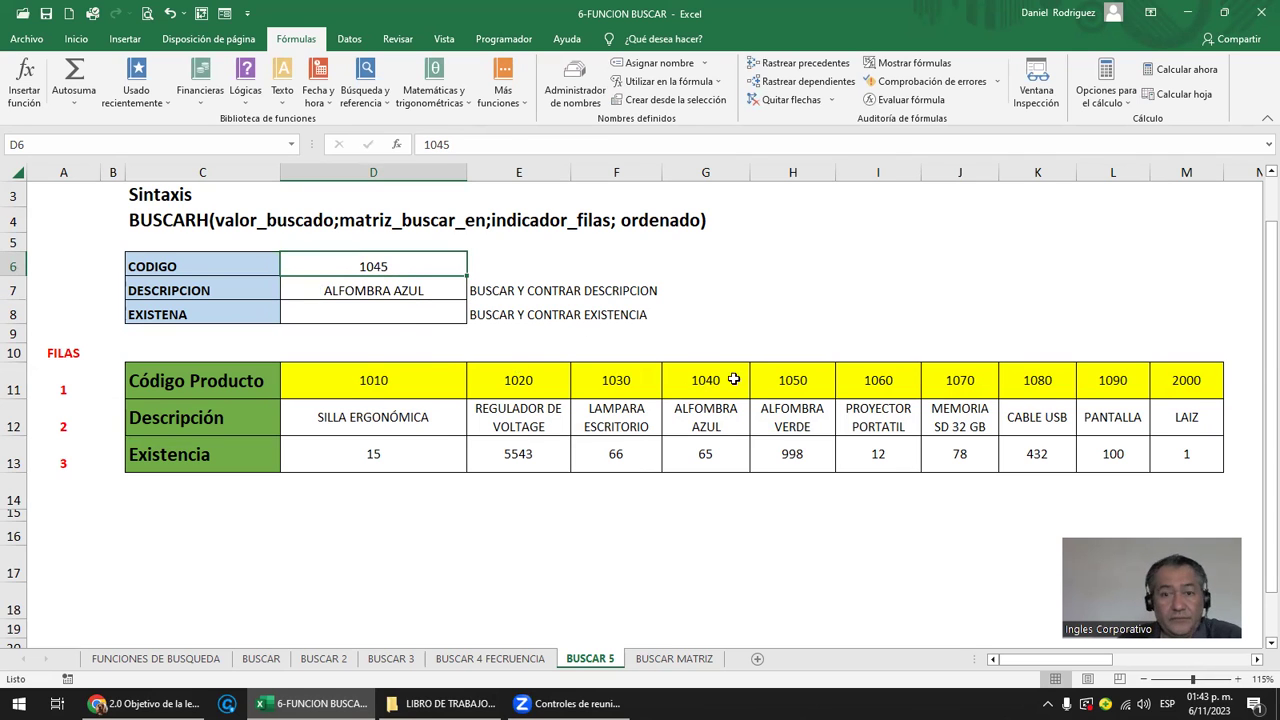
click(707, 175)
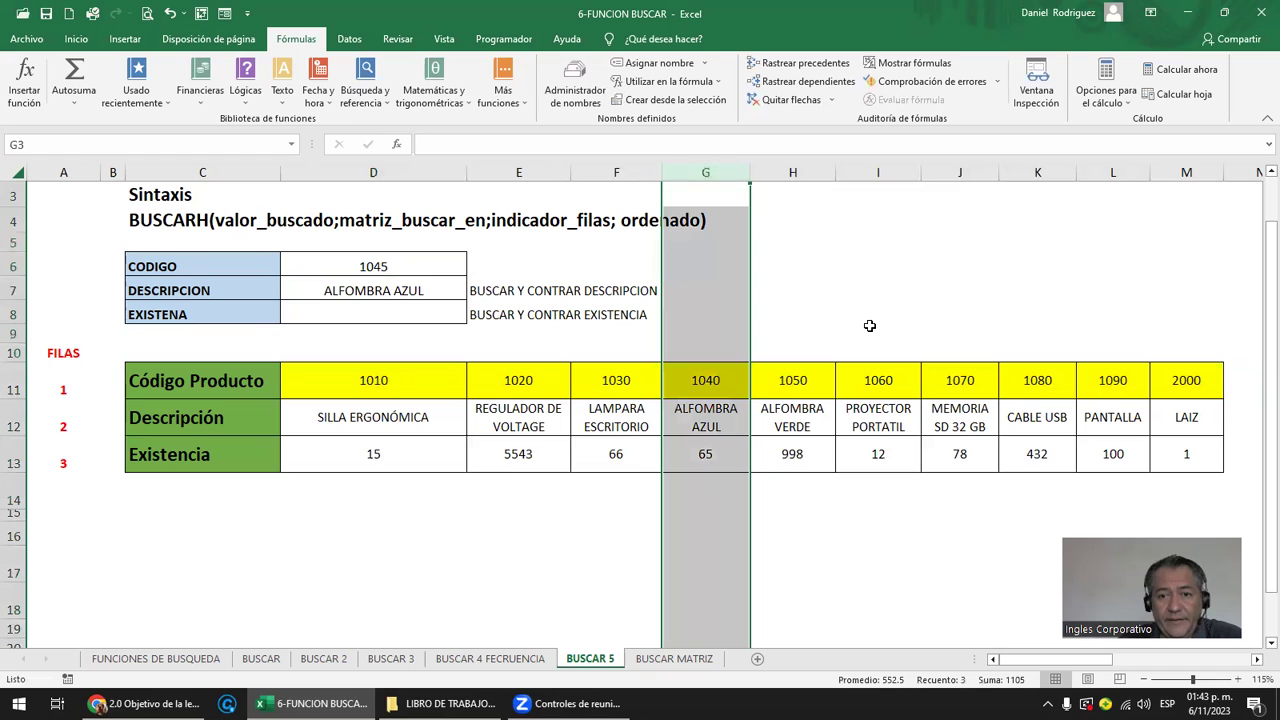
click(365, 386)
drag(365, 387, 1187, 382)
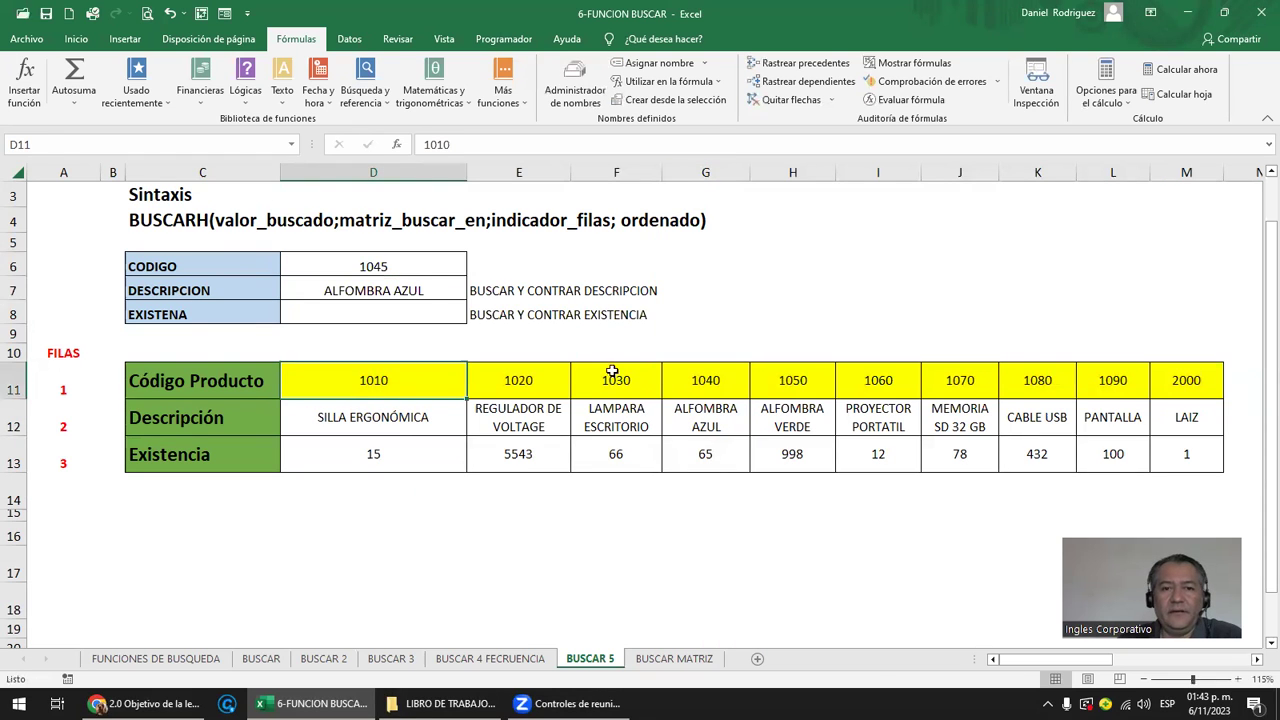
click(77, 40)
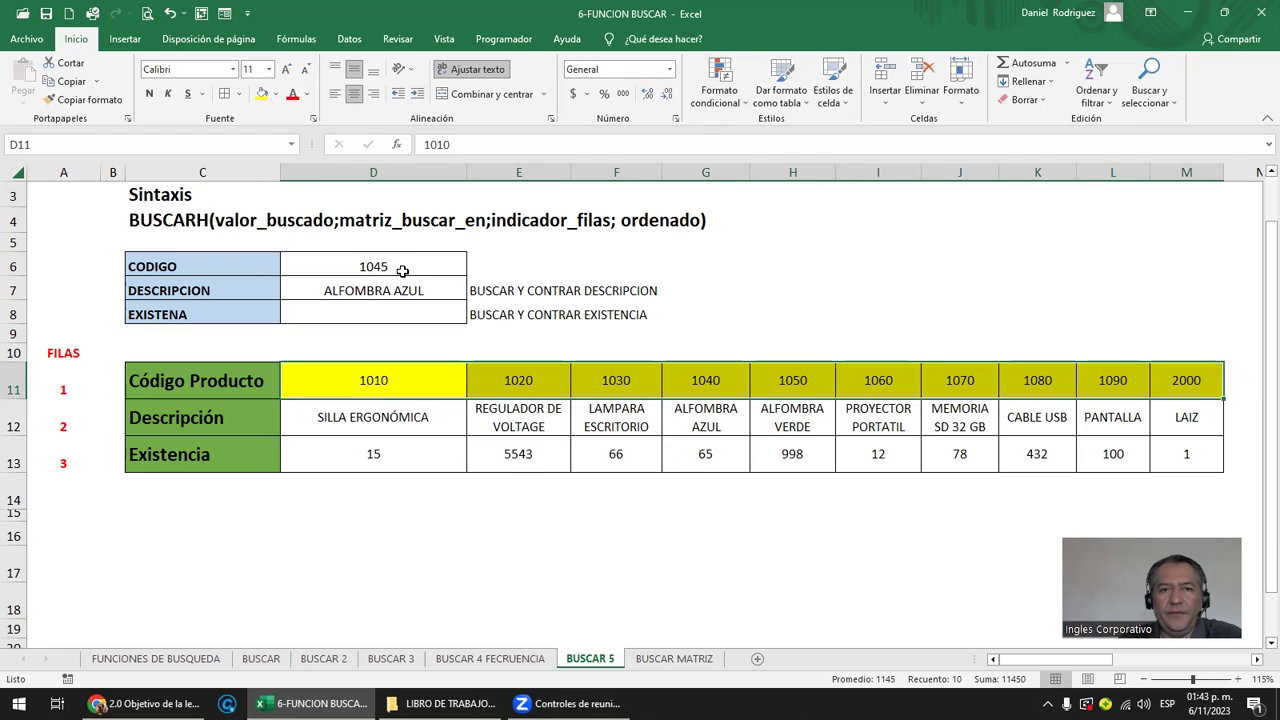
click(350, 39)
Cancel an ascending sort of the codes and enter code 1040 in D6.
click(569, 70)
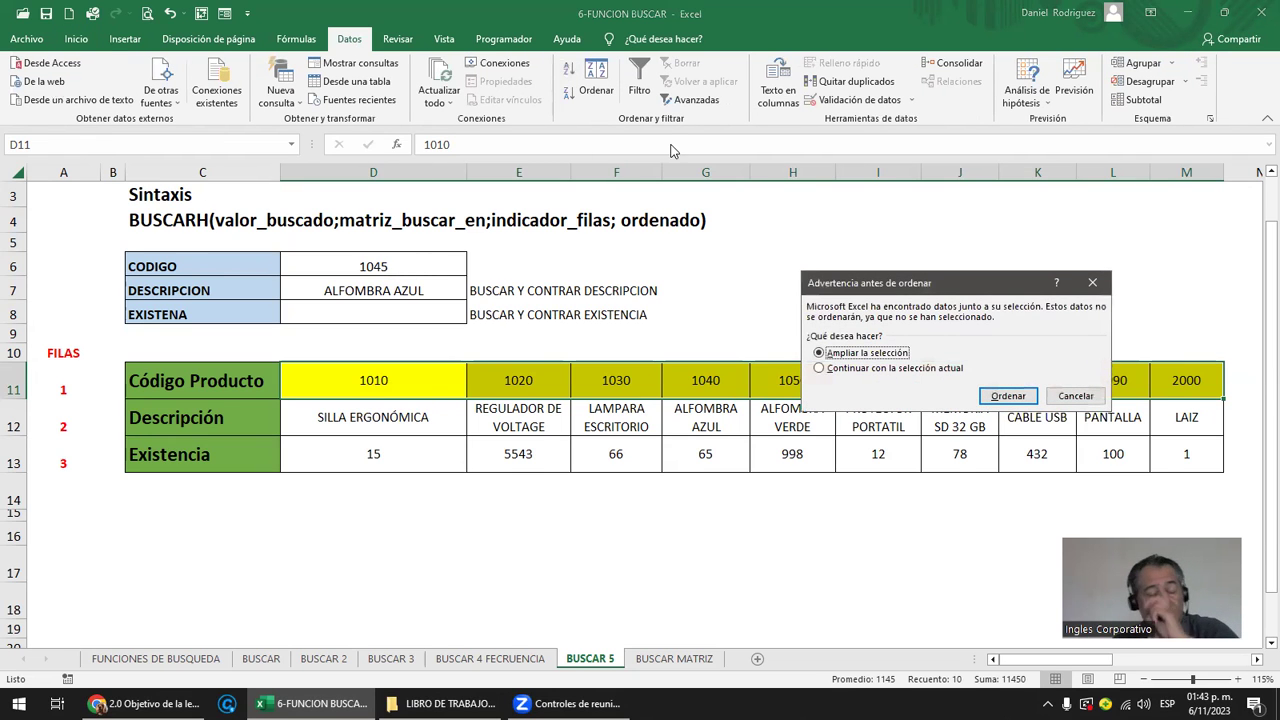
key(Escape)
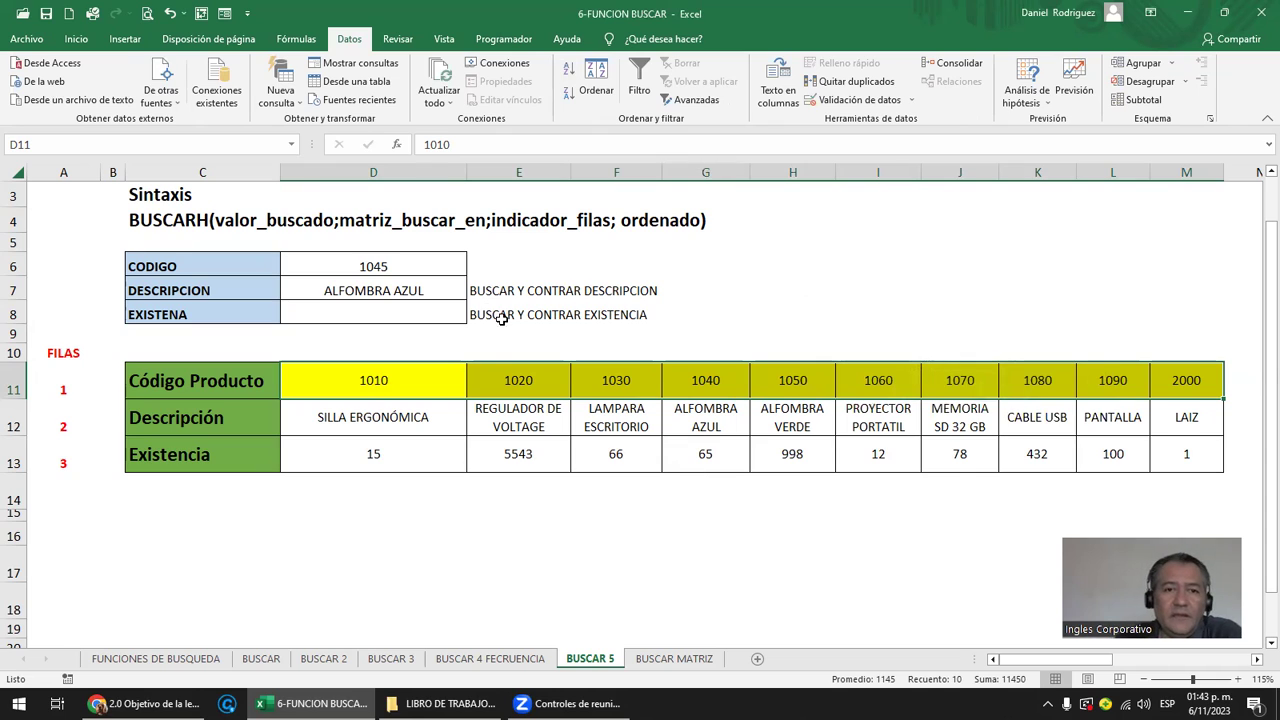
click(400, 270)
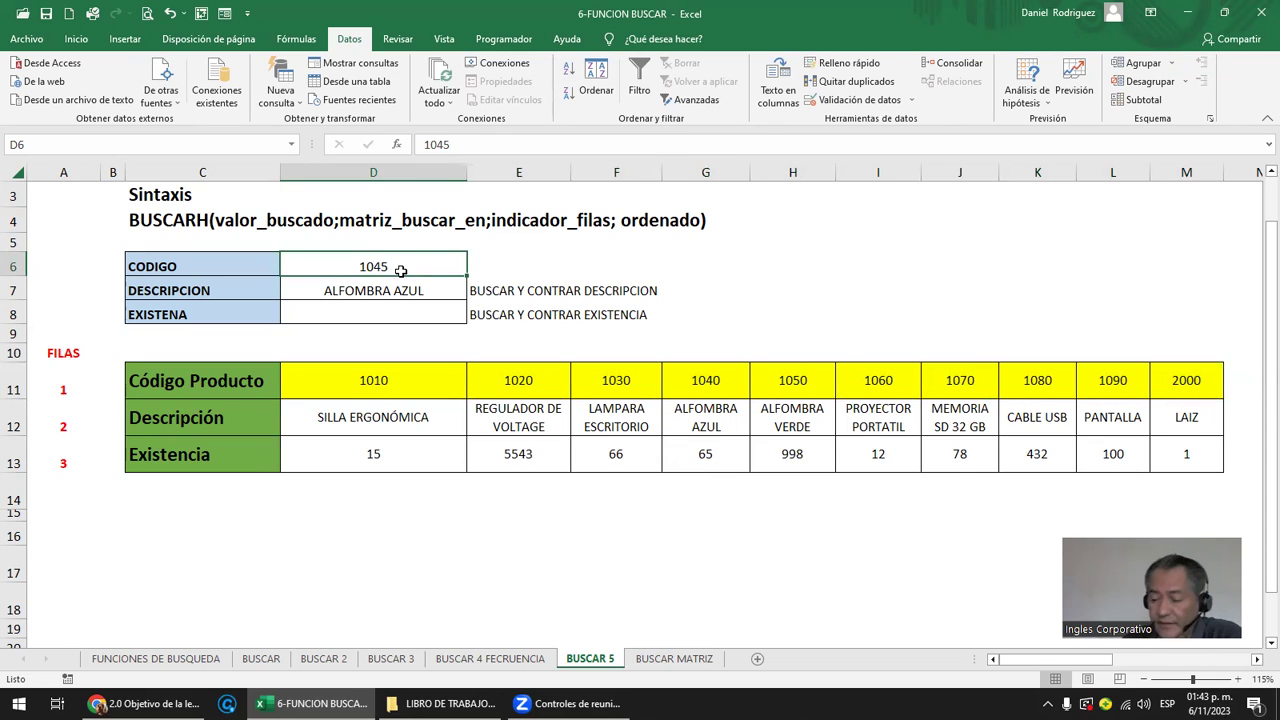
text(1040)
key(Return)
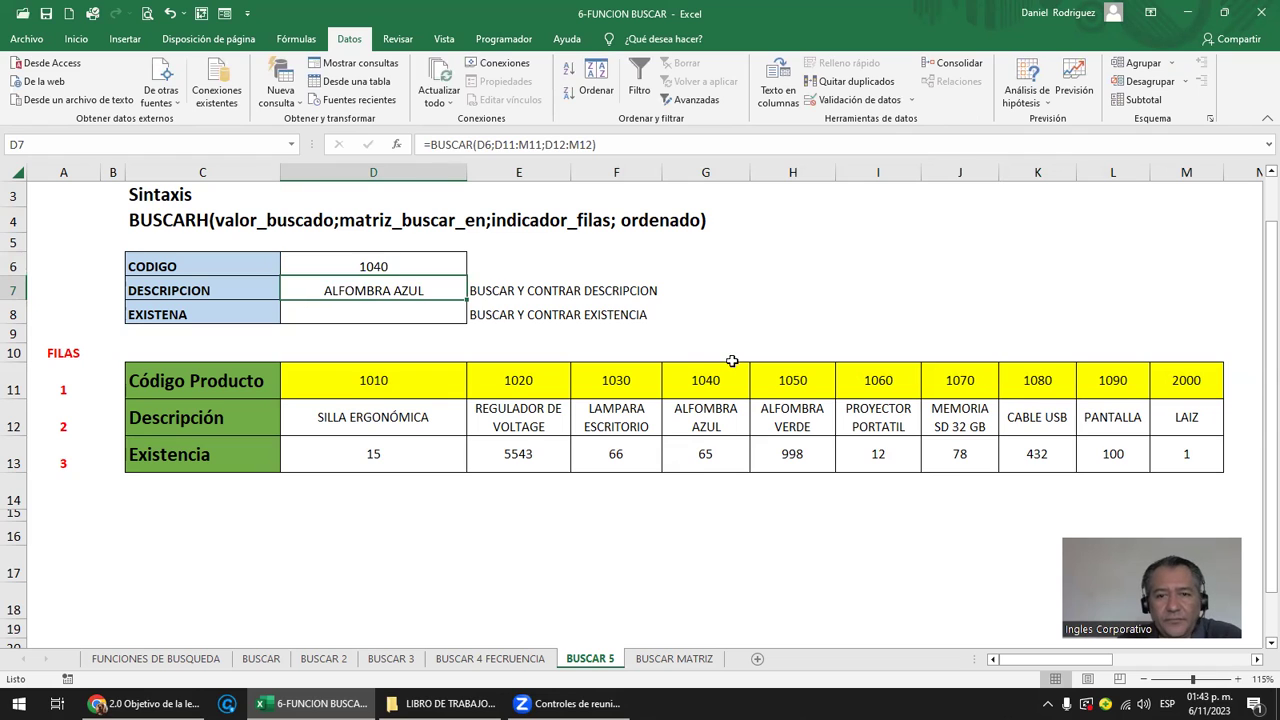
Confirm ALFOMBRA AZUL in the table and select D8 for the stock formula.
click(717, 415)
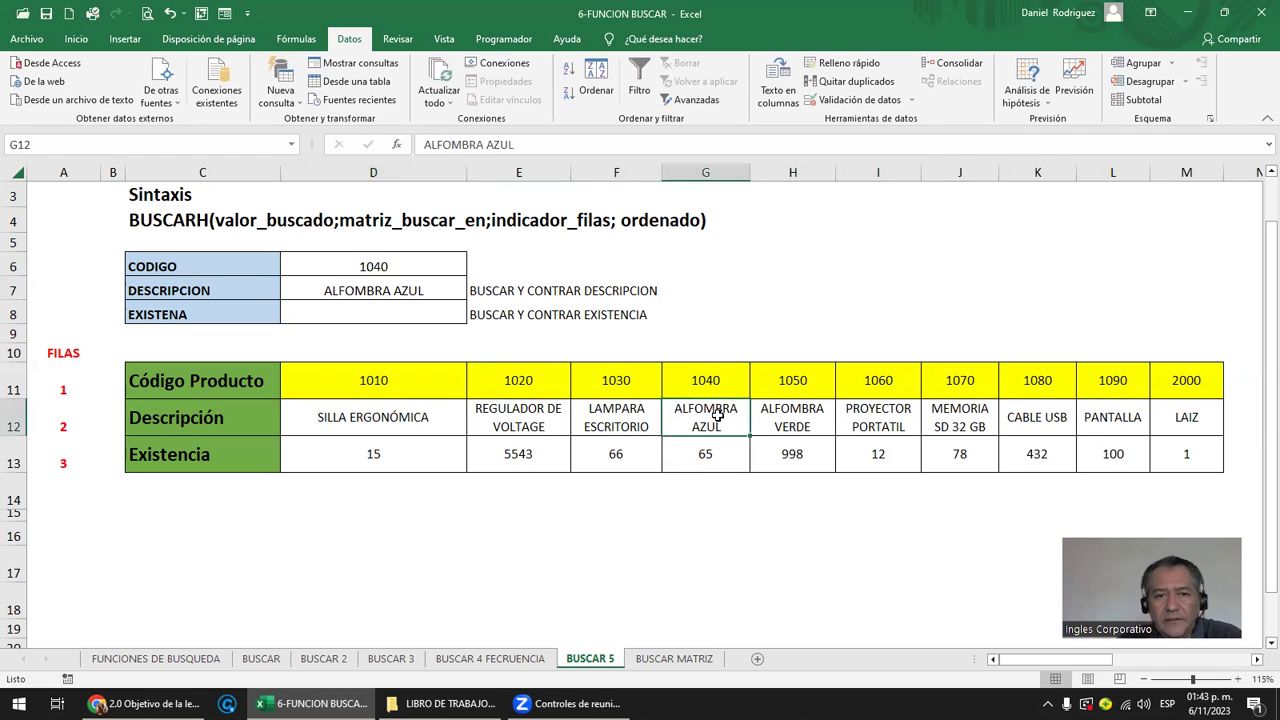
click(349, 297)
click(386, 316)
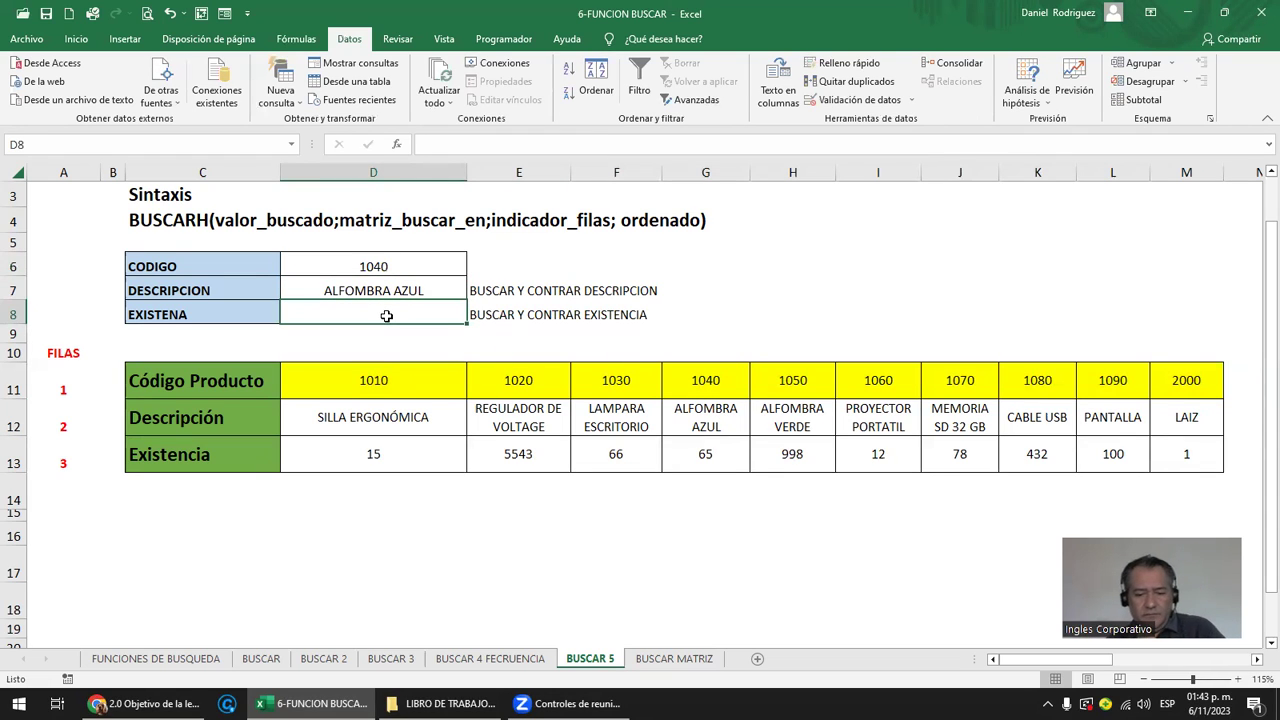
Enter =BUSCAR(D6;D11:M11;D13:M13) in D8, returning stock 65 for code 1040.
text(0)
text(=)
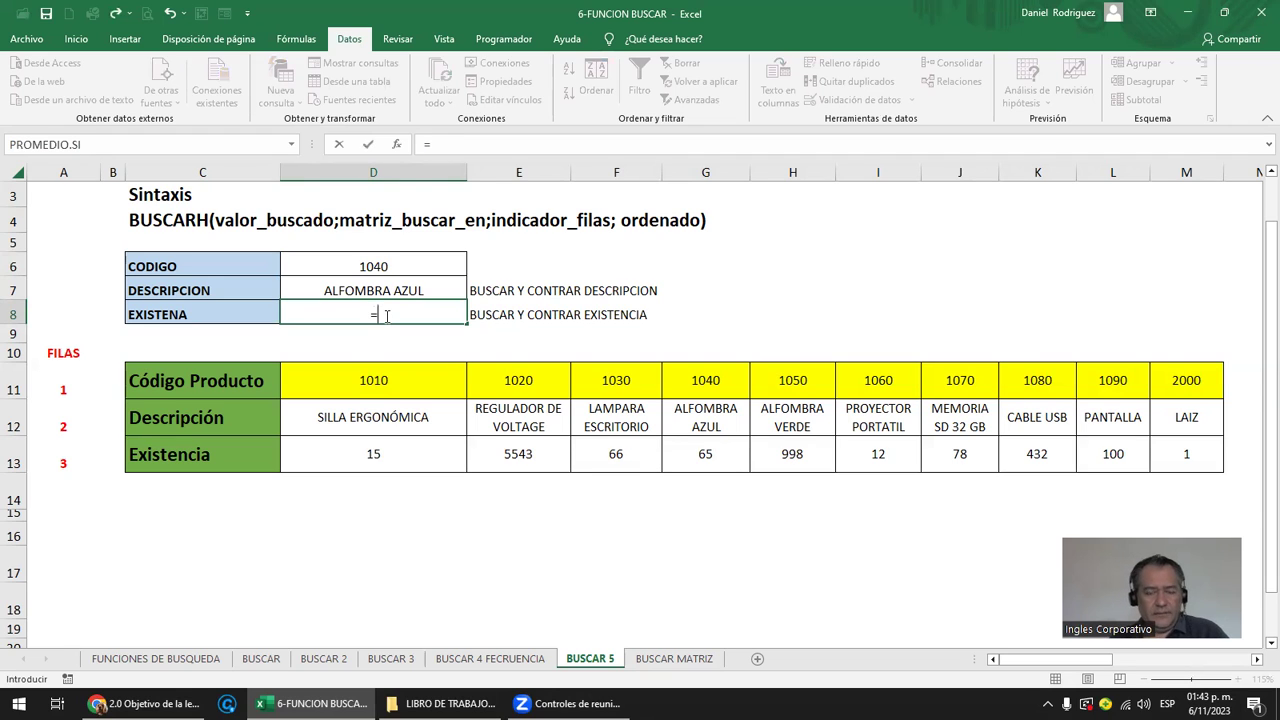
text(BUSC)
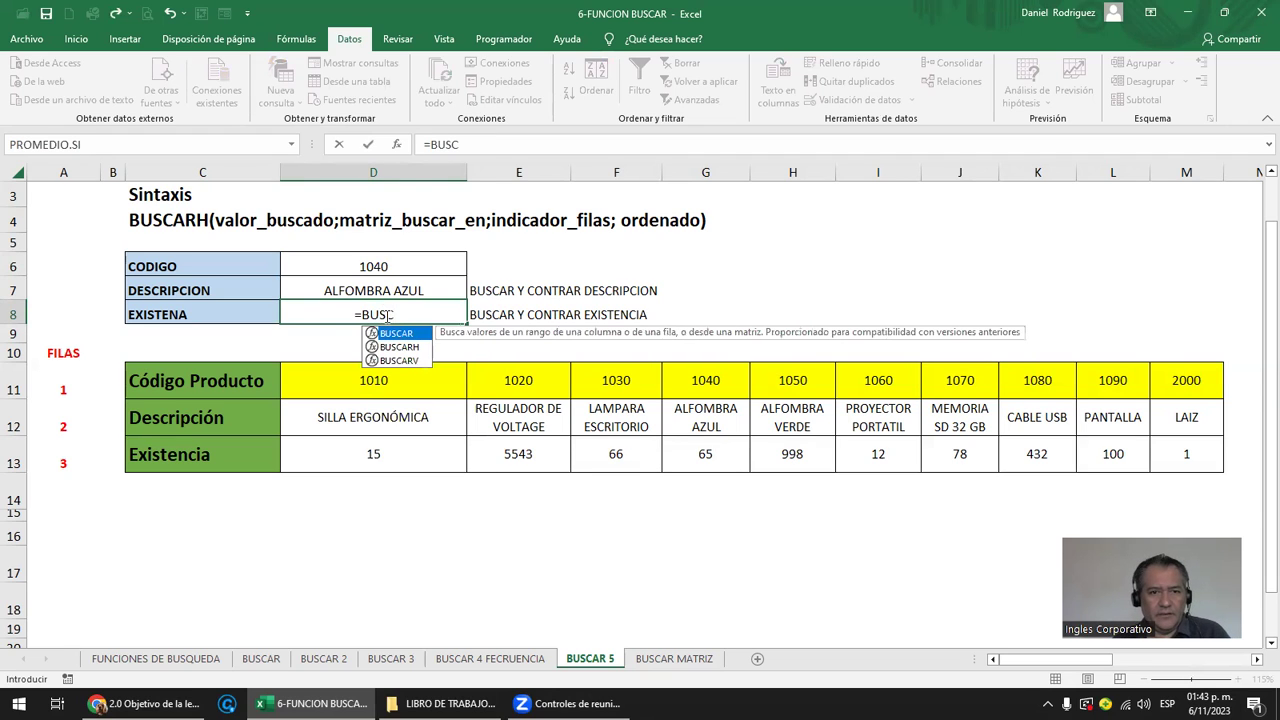
key(Tab)
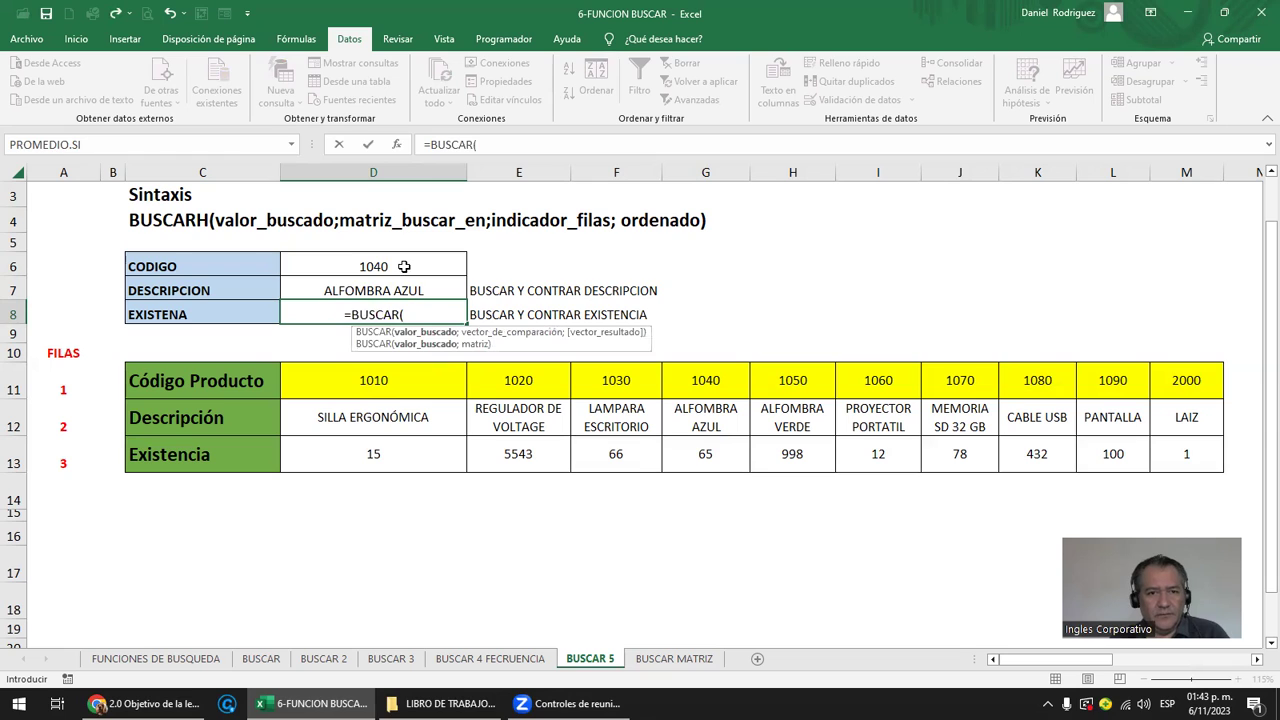
click(404, 266)
text(;)
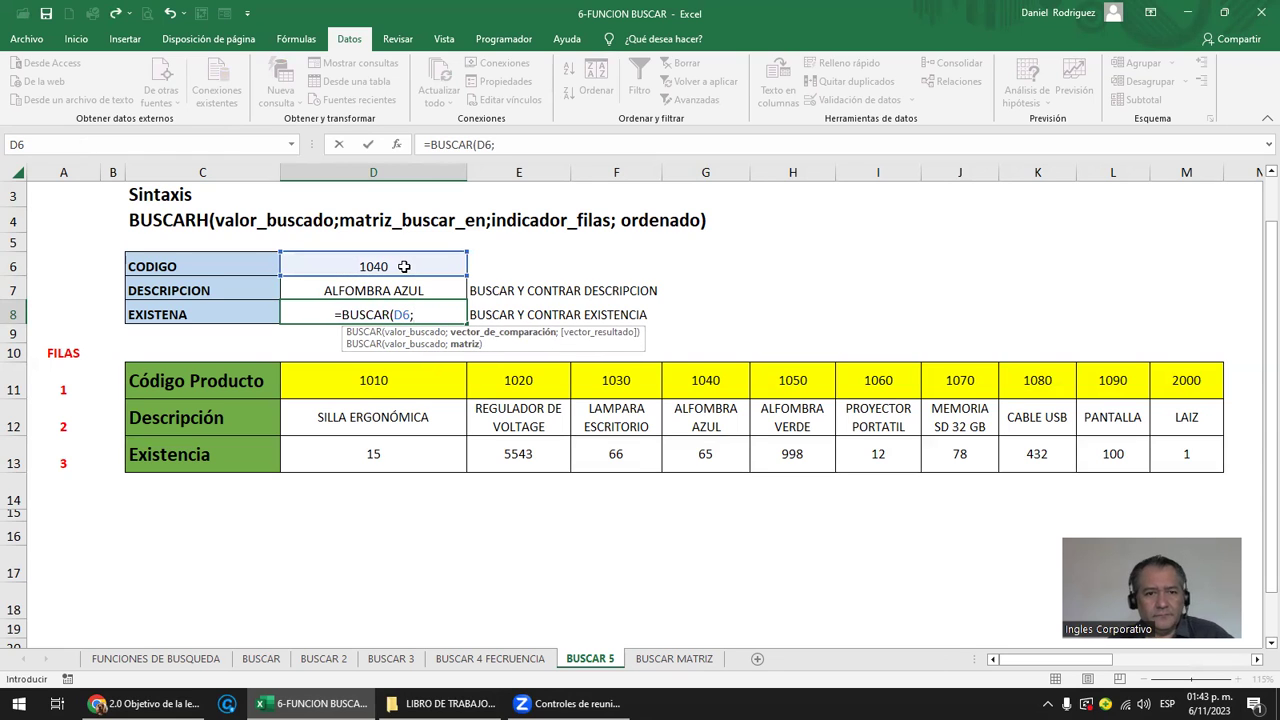
mouse_move(387, 388)
mouse_down()
mouse_move(914, 353)
mouse_move(1172, 383)
mouse_up()
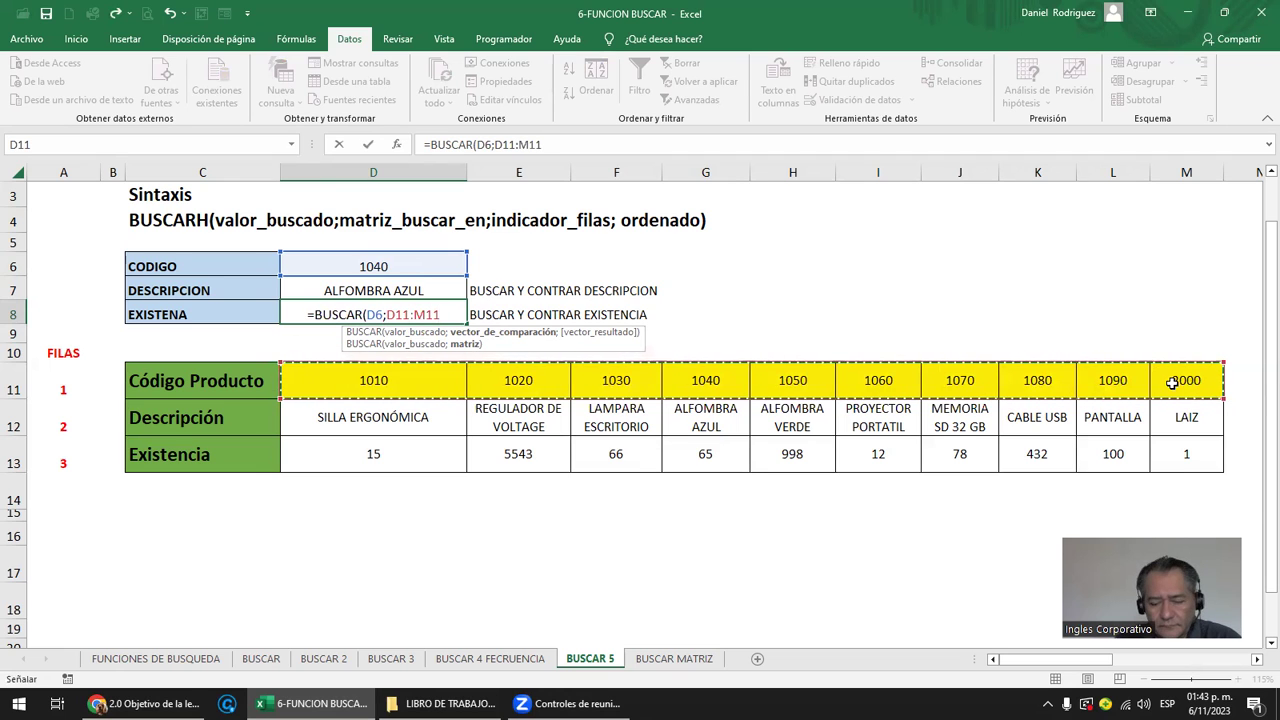
text(;)
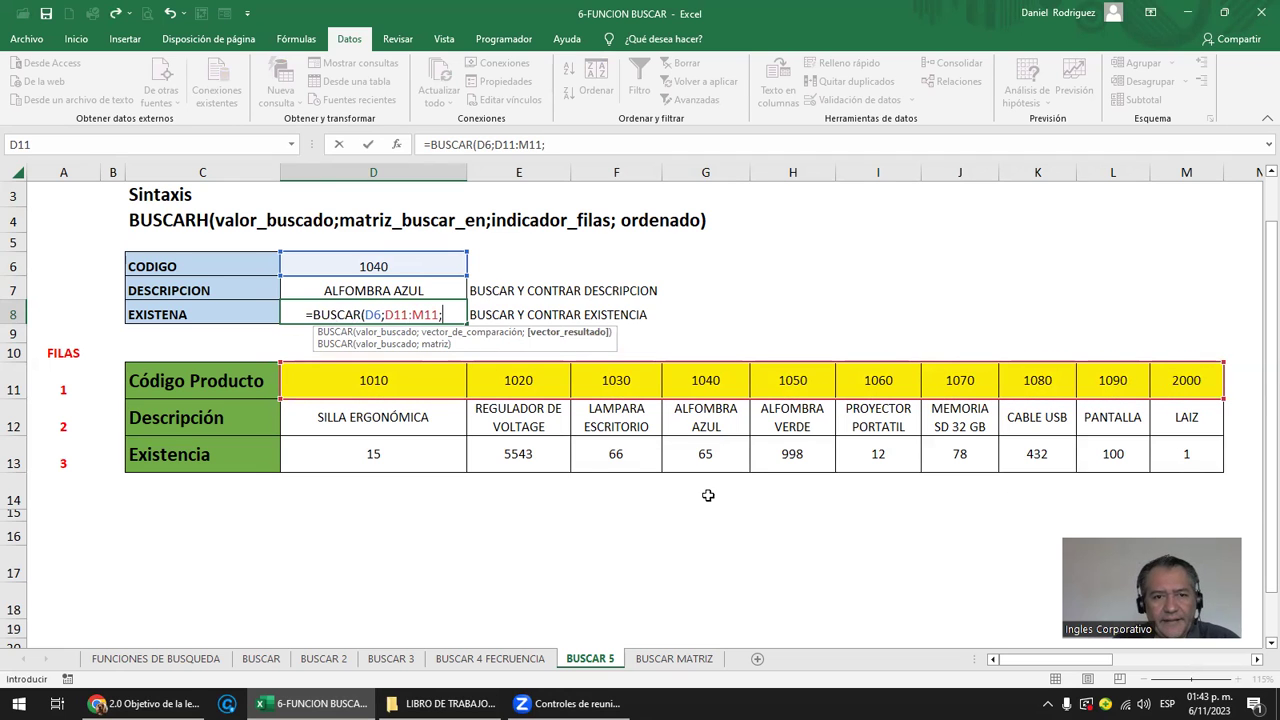
drag(367, 458, 1180, 456)
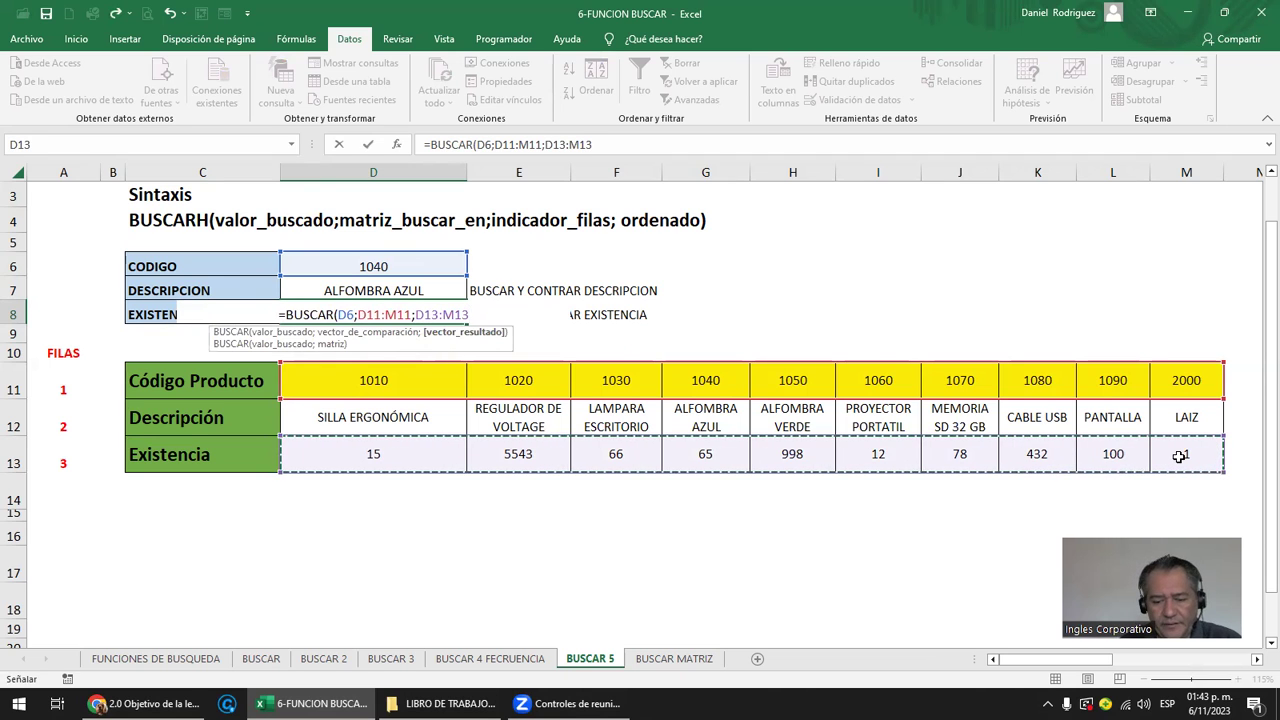
key(Return)
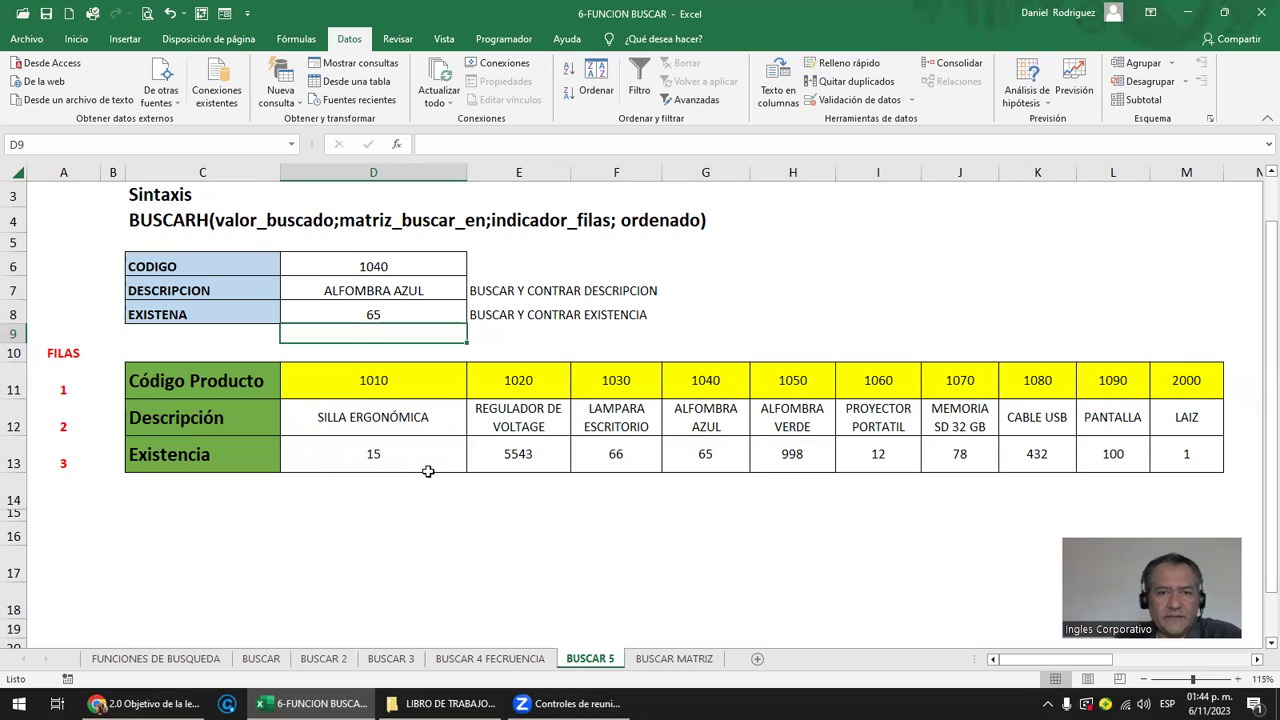
Test the lookups by entering code 1010, then 1015, in D6.
click(381, 266)
text(1010)
key(Return)
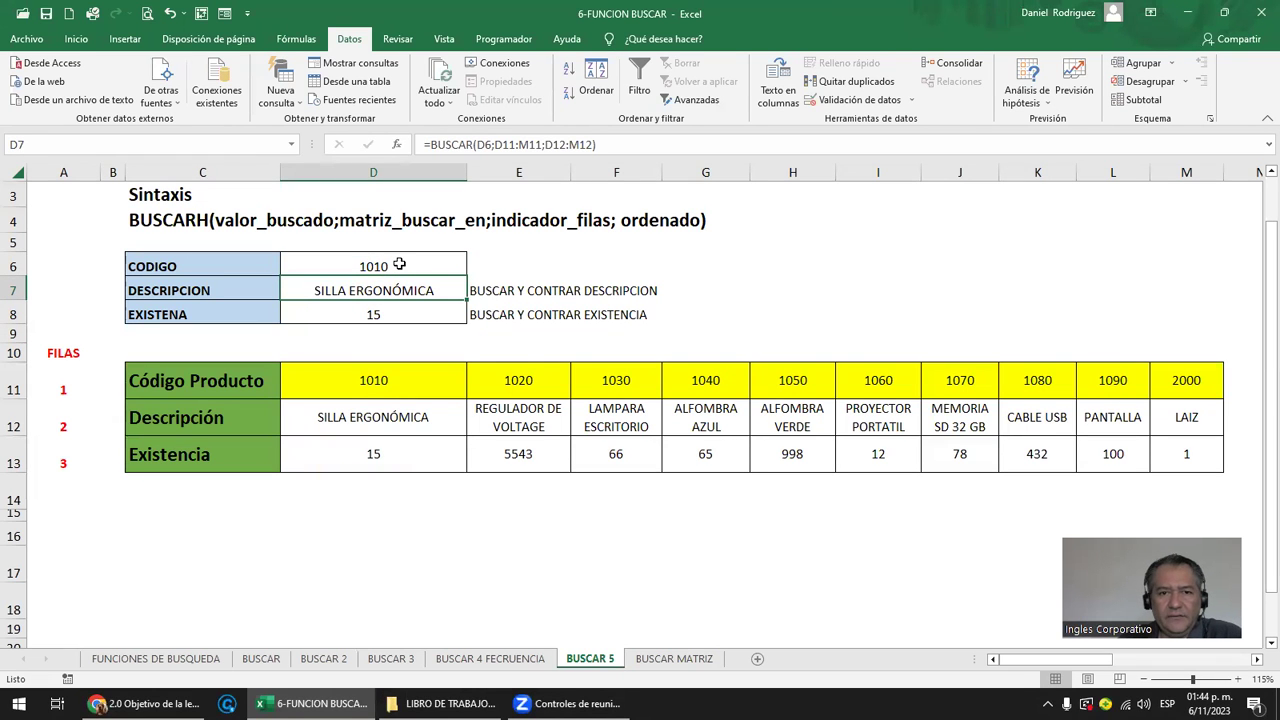
click(404, 264)
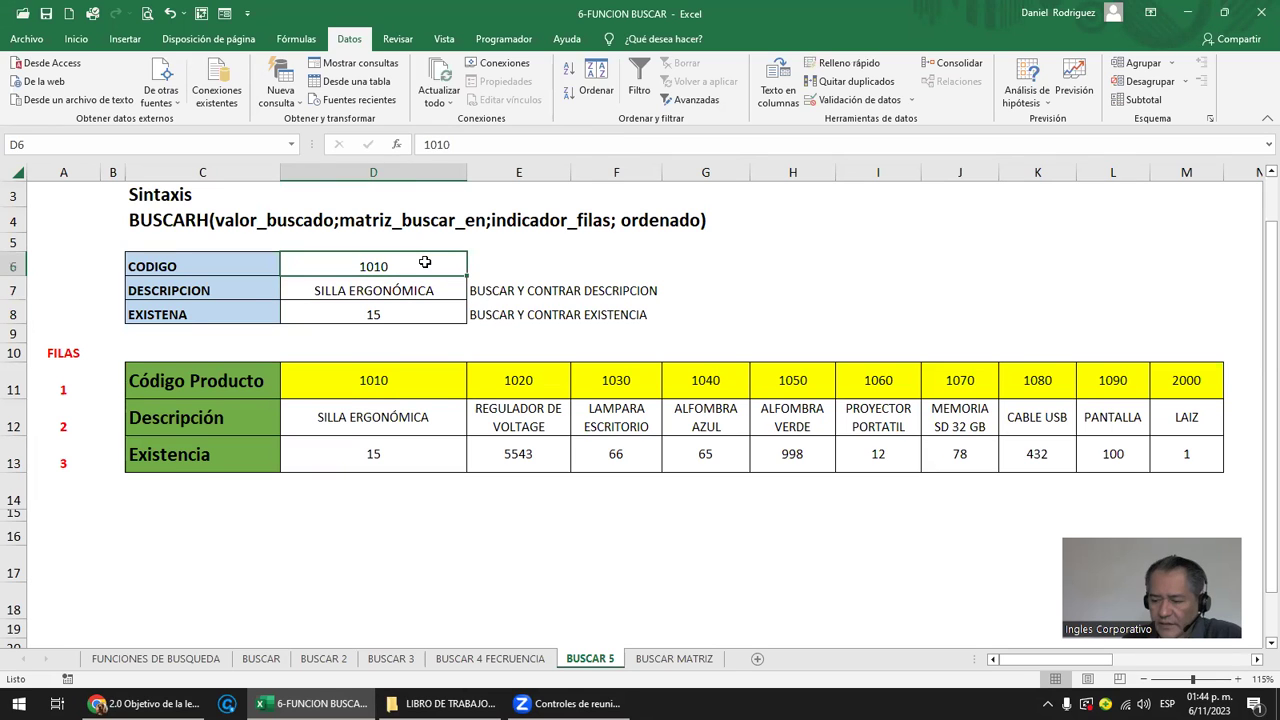
text(1015)
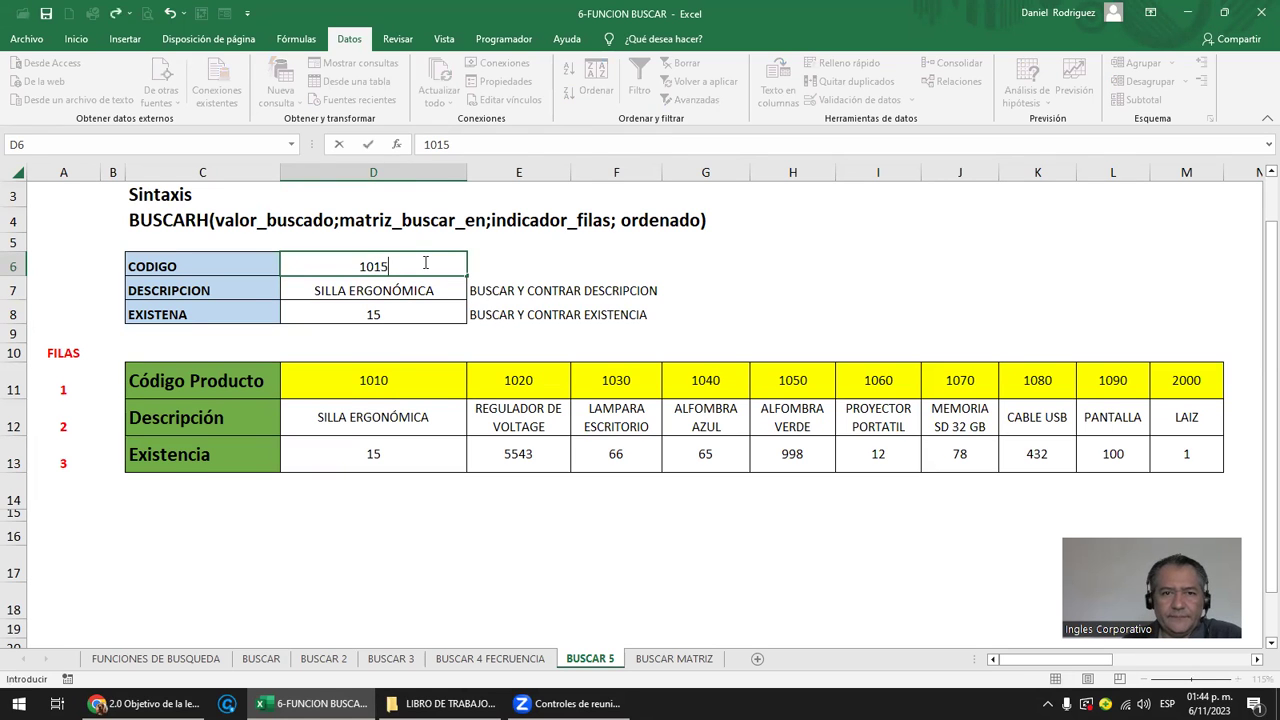
key(Return)
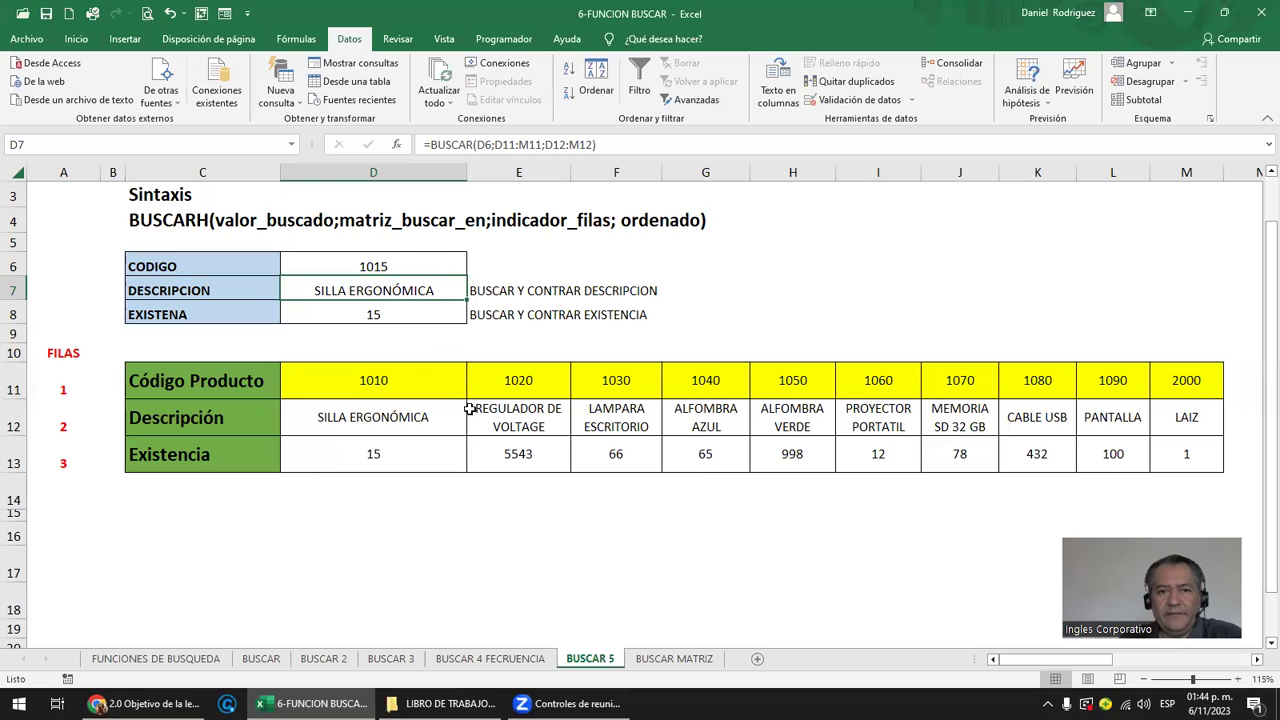
Change the first product code D11 to 1015, then 1018, and set D6 to 1018.
click(400, 384)
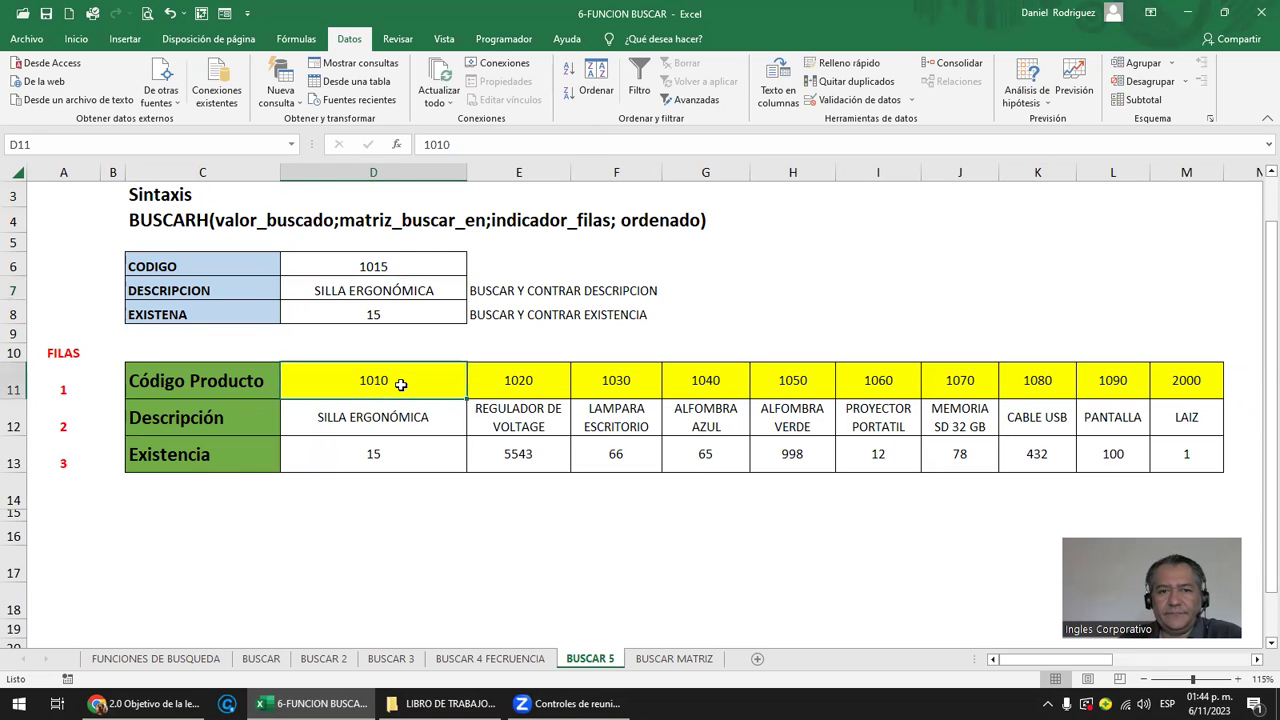
text(101)
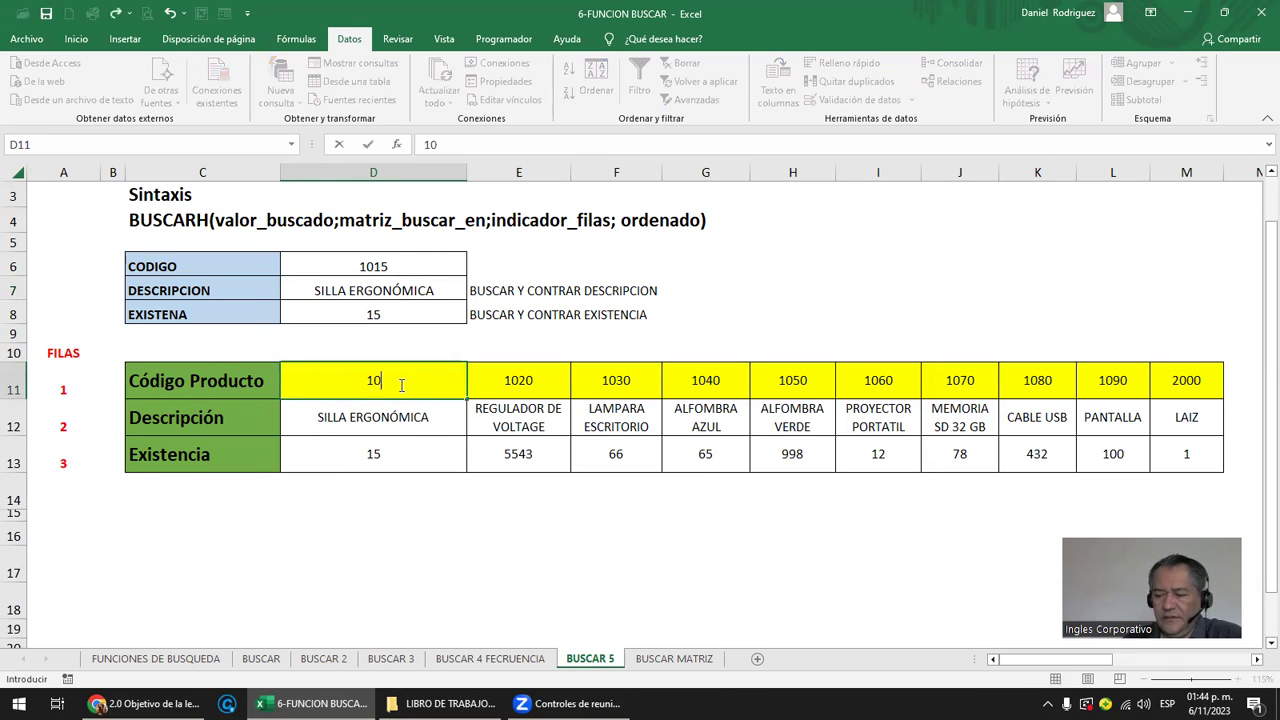
text(5)
key(Return)
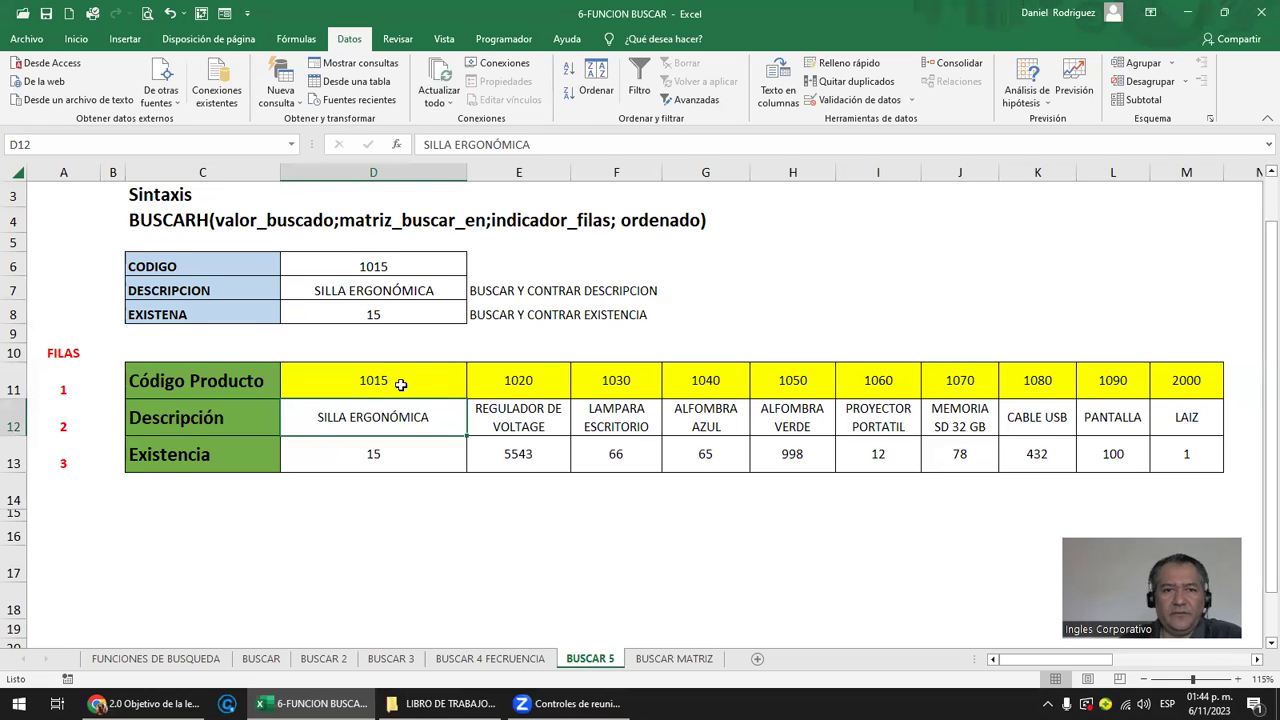
click(418, 364)
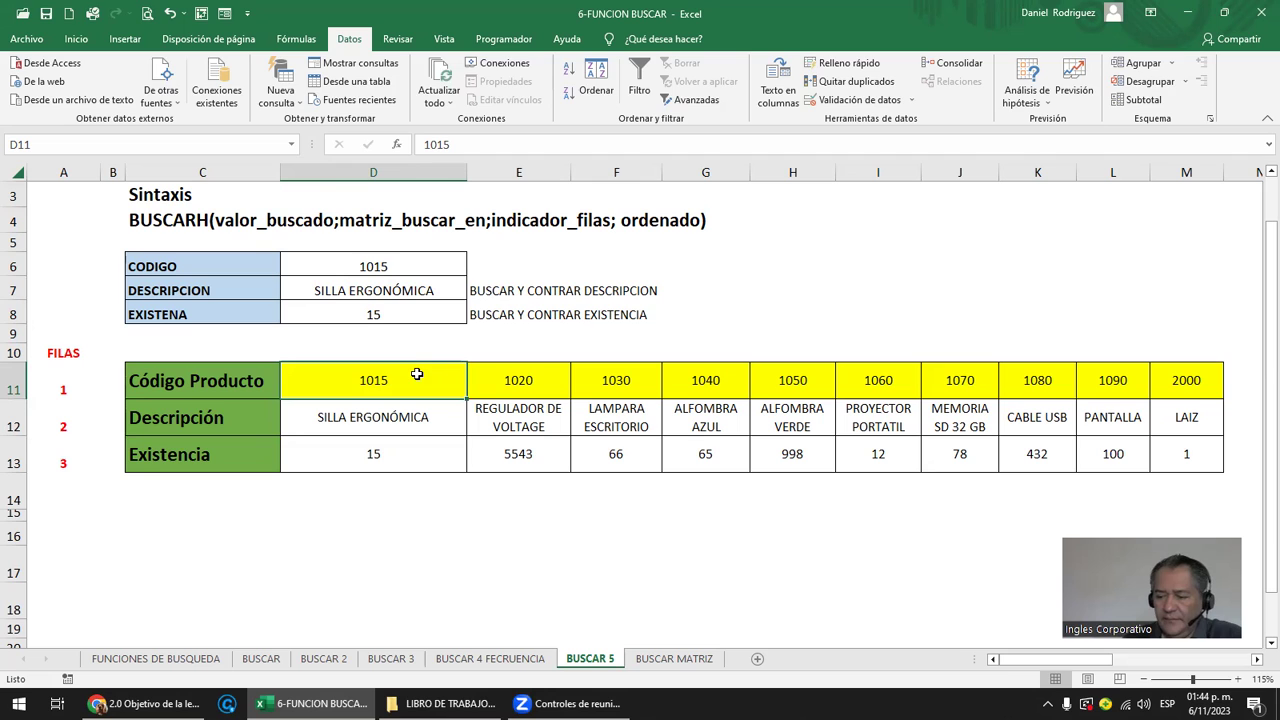
text(1018)
key(Return)
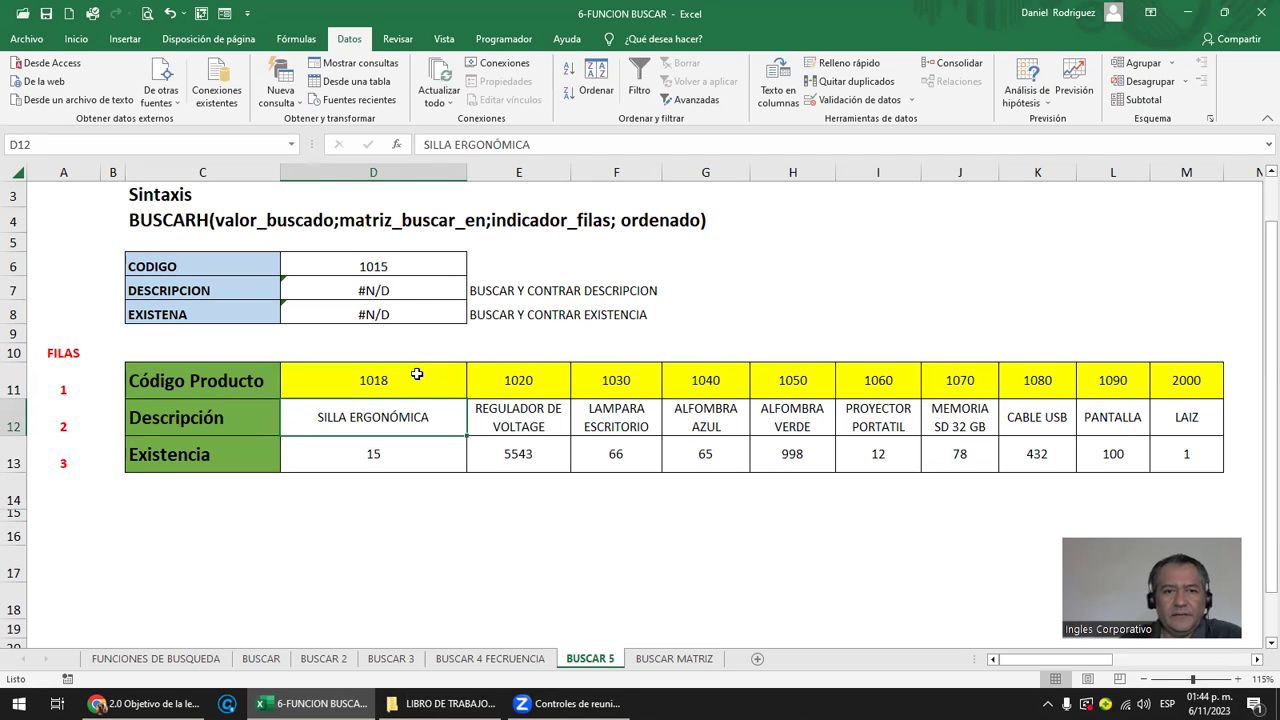
click(397, 266)
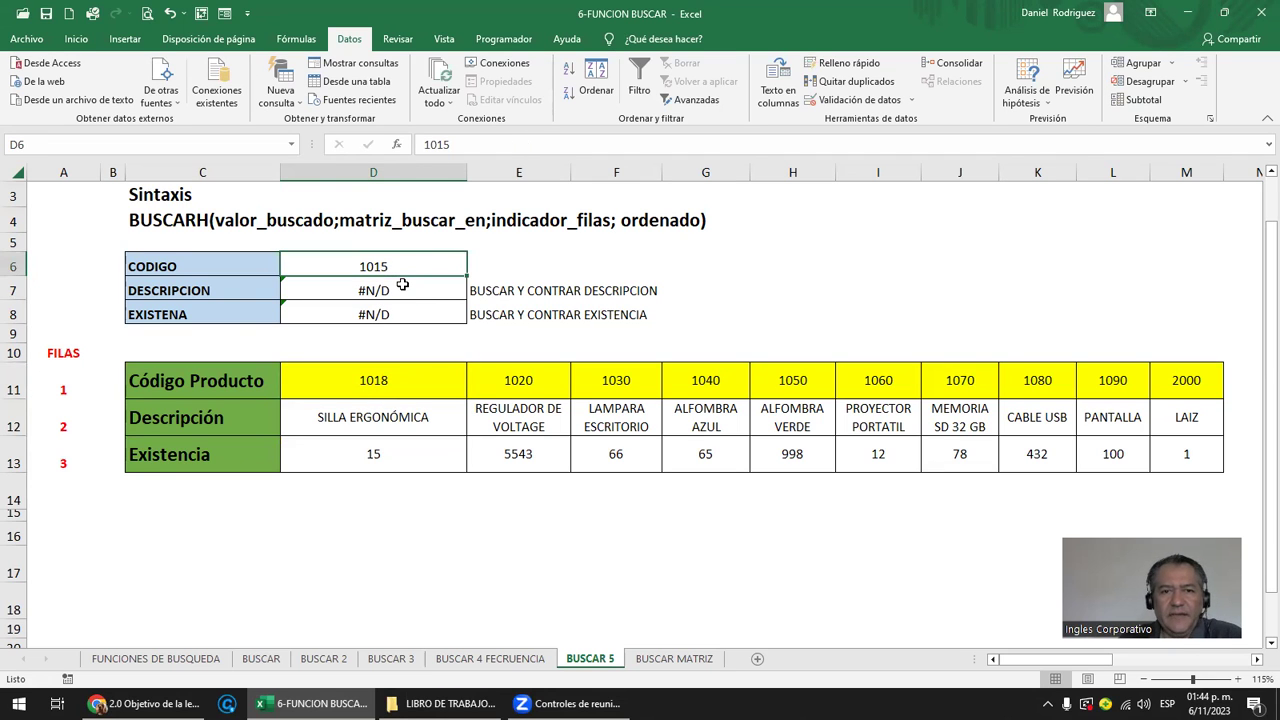
text(1018)
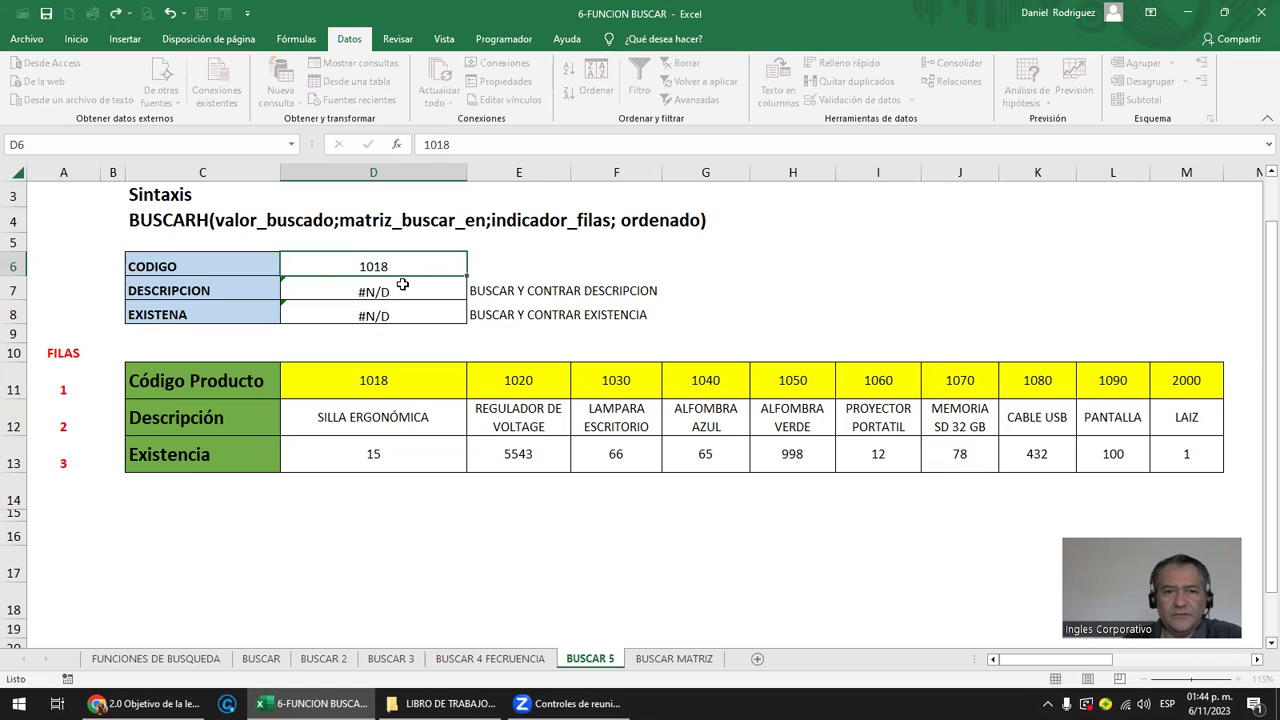
key(Return)
Set the first product's stock in D13 to 25 and compare D11 with D6.
click(405, 259)
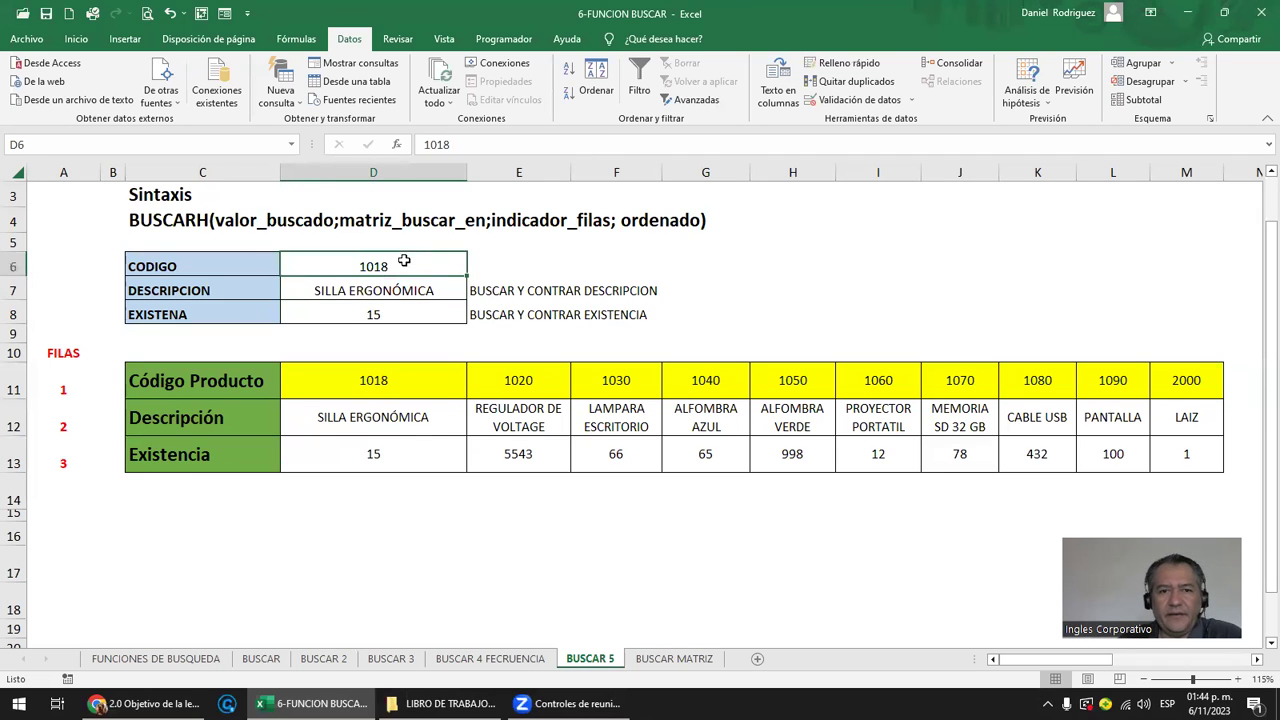
click(406, 452)
text(25)
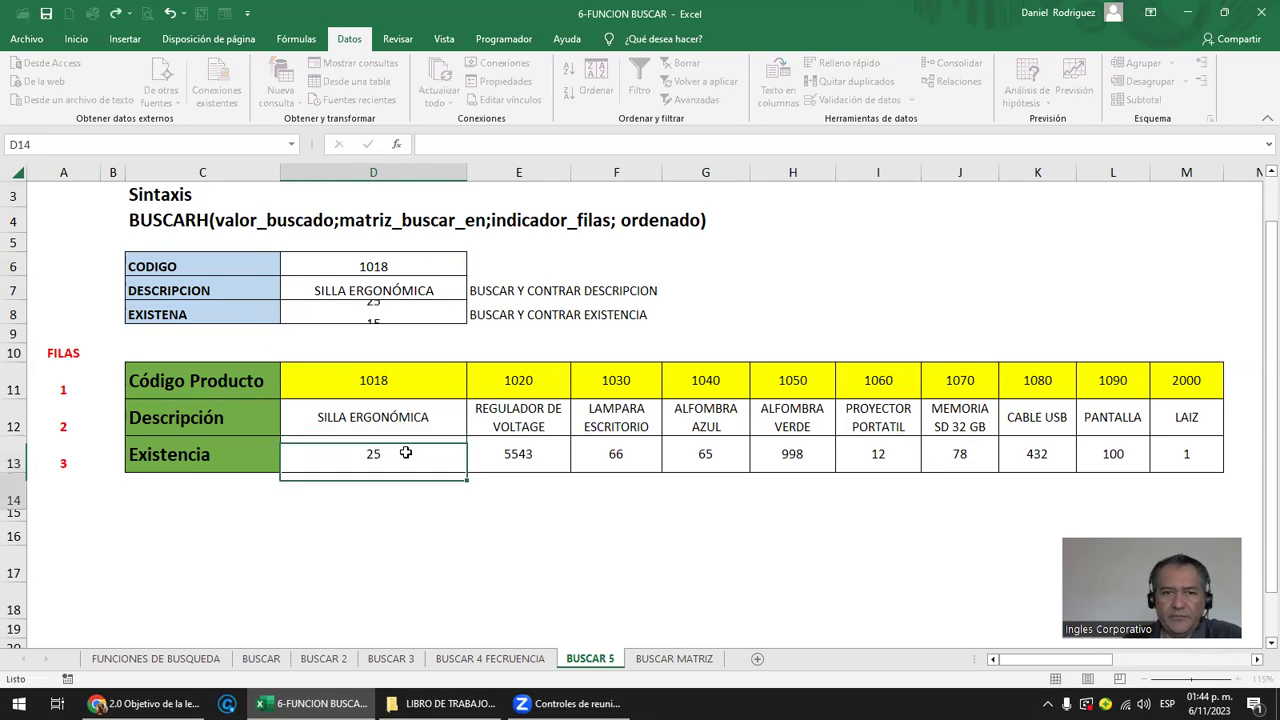
key(Return)
click(379, 382)
click(411, 265)
click(407, 372)
click(375, 262)
click(390, 378)
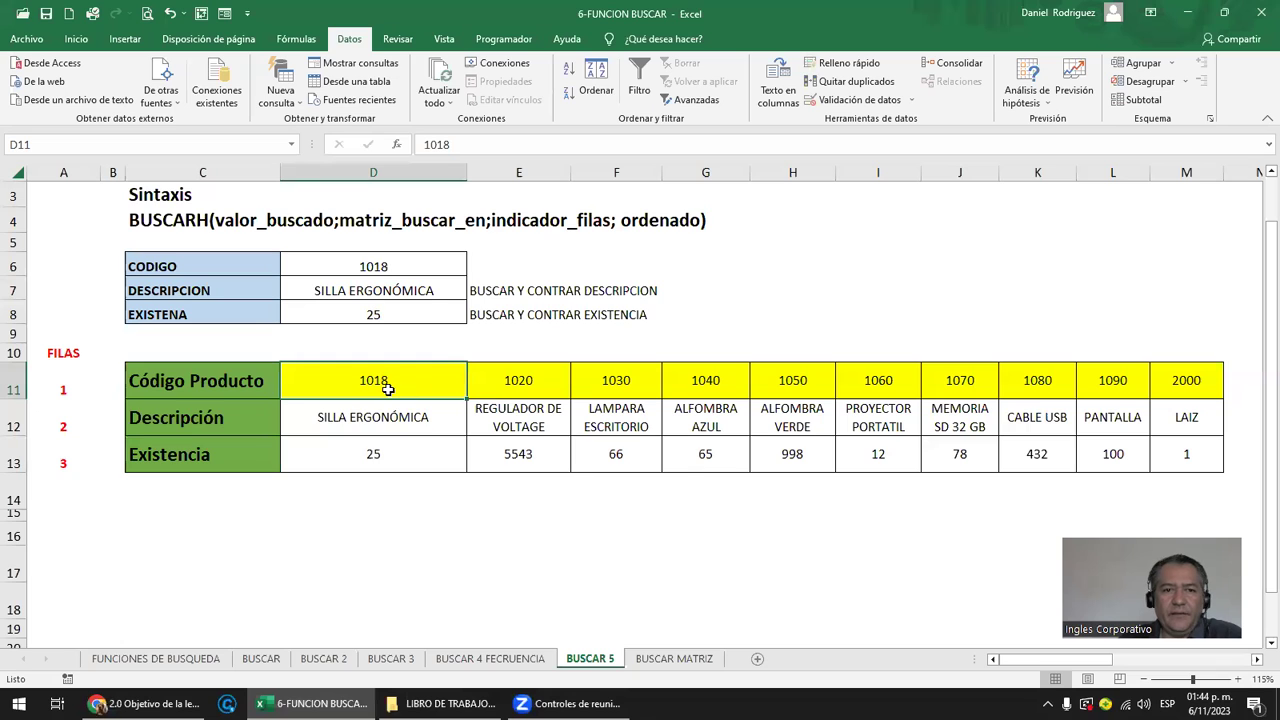
Change the second product code E11 to 1015 and select the product code row.
click(506, 381)
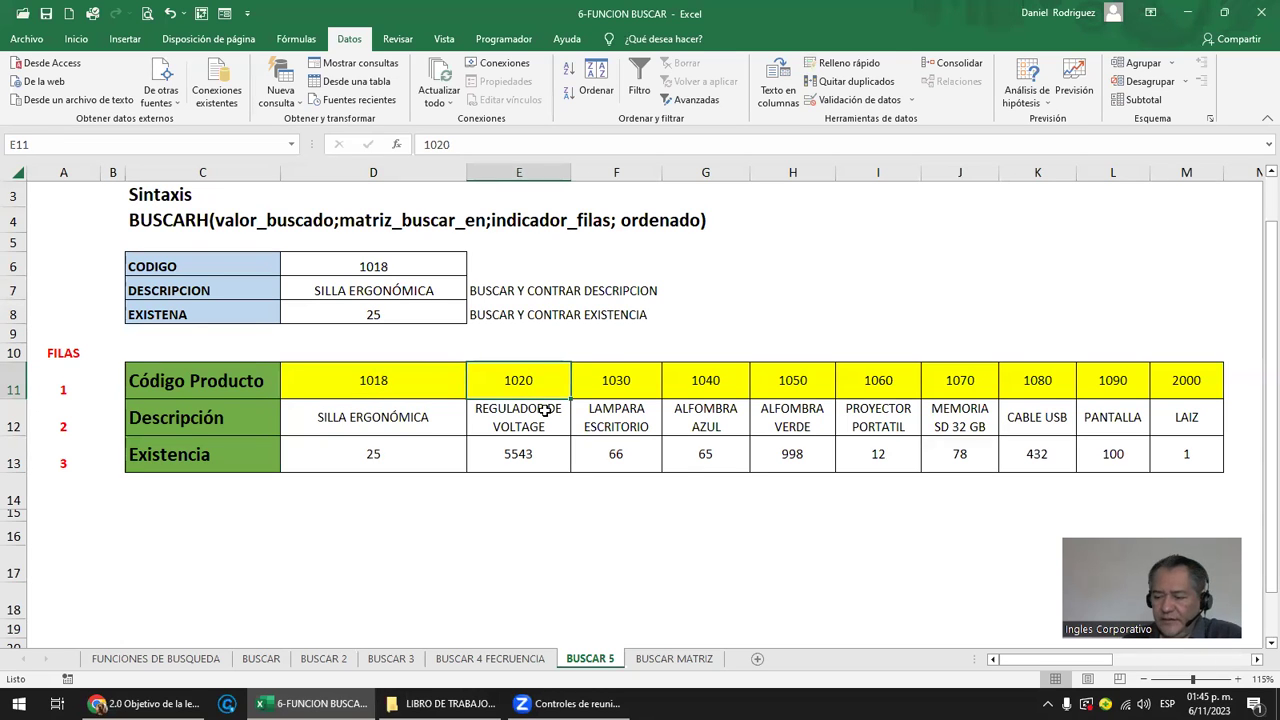
text(1015)
key(Return)
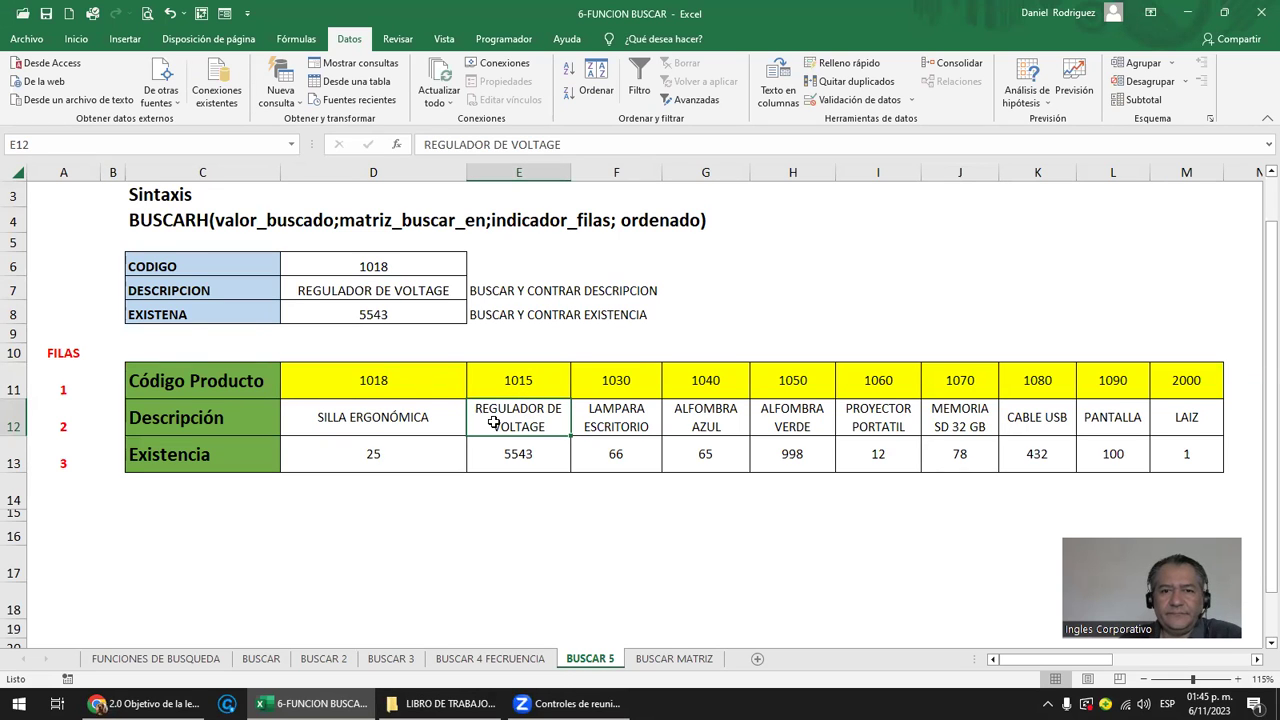
click(389, 266)
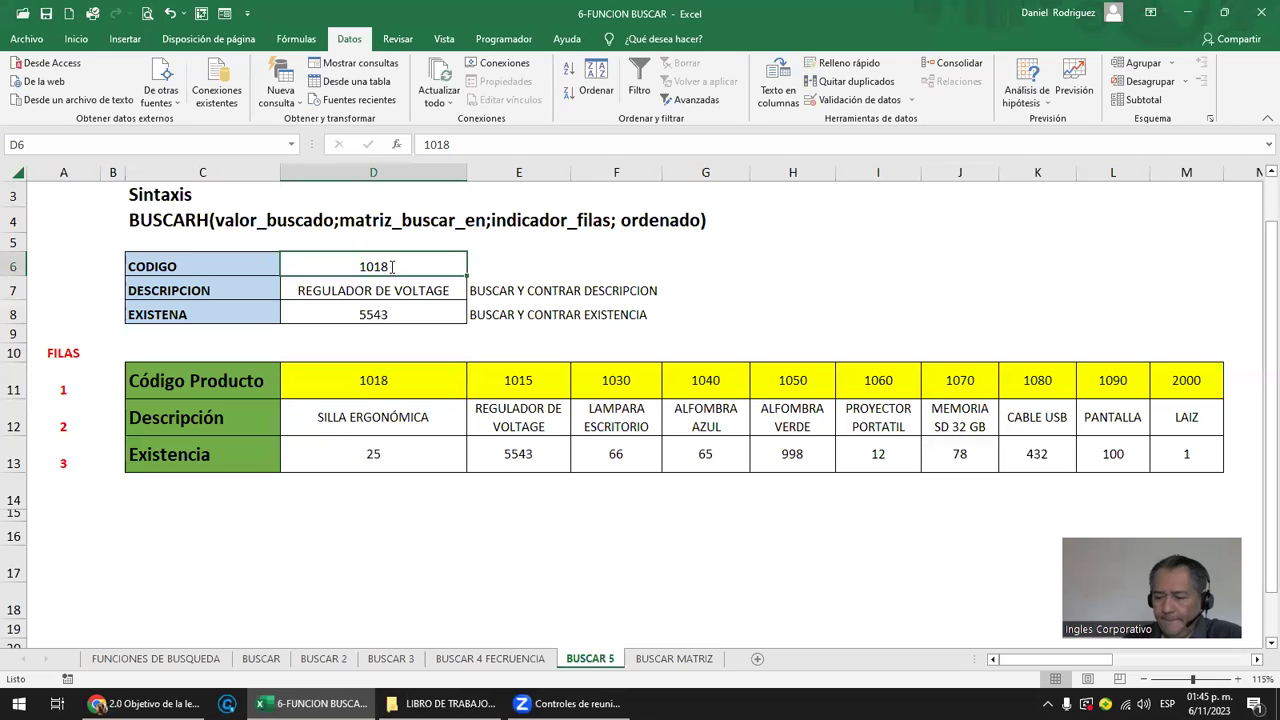
text(1)
key(Escape)
click(530, 375)
drag(383, 392, 1195, 383)
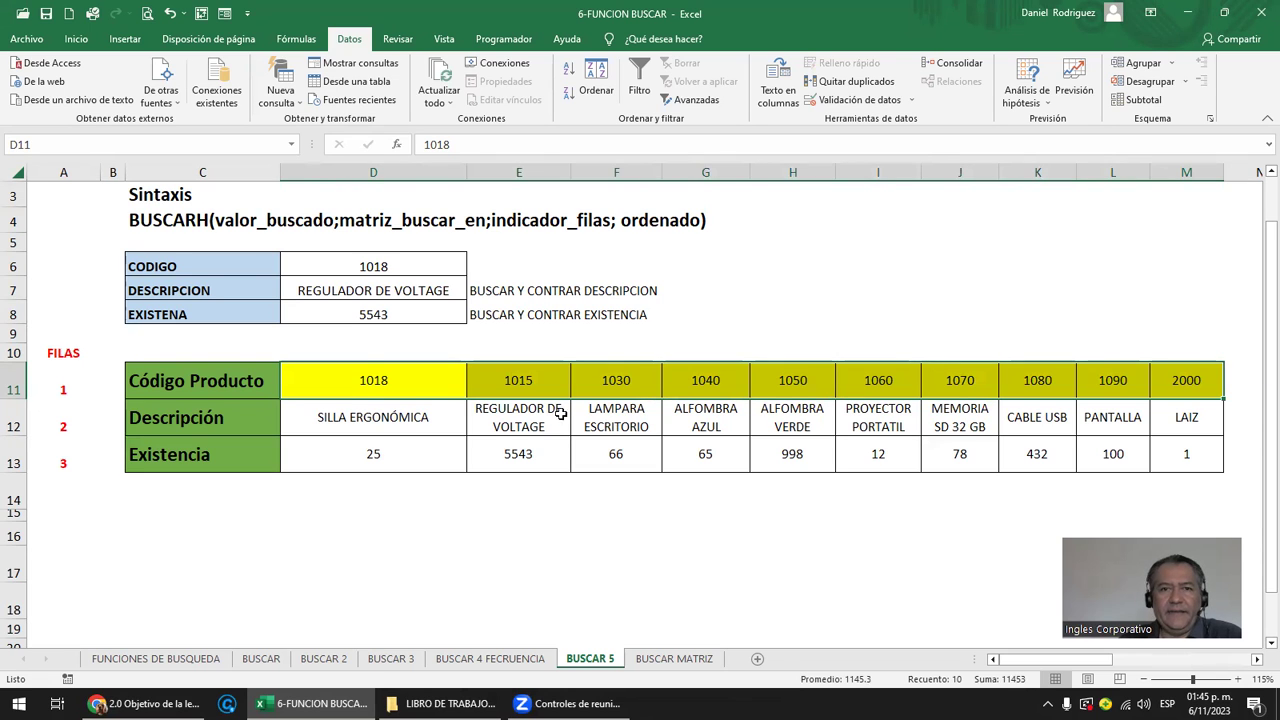
drag(368, 379, 1190, 378)
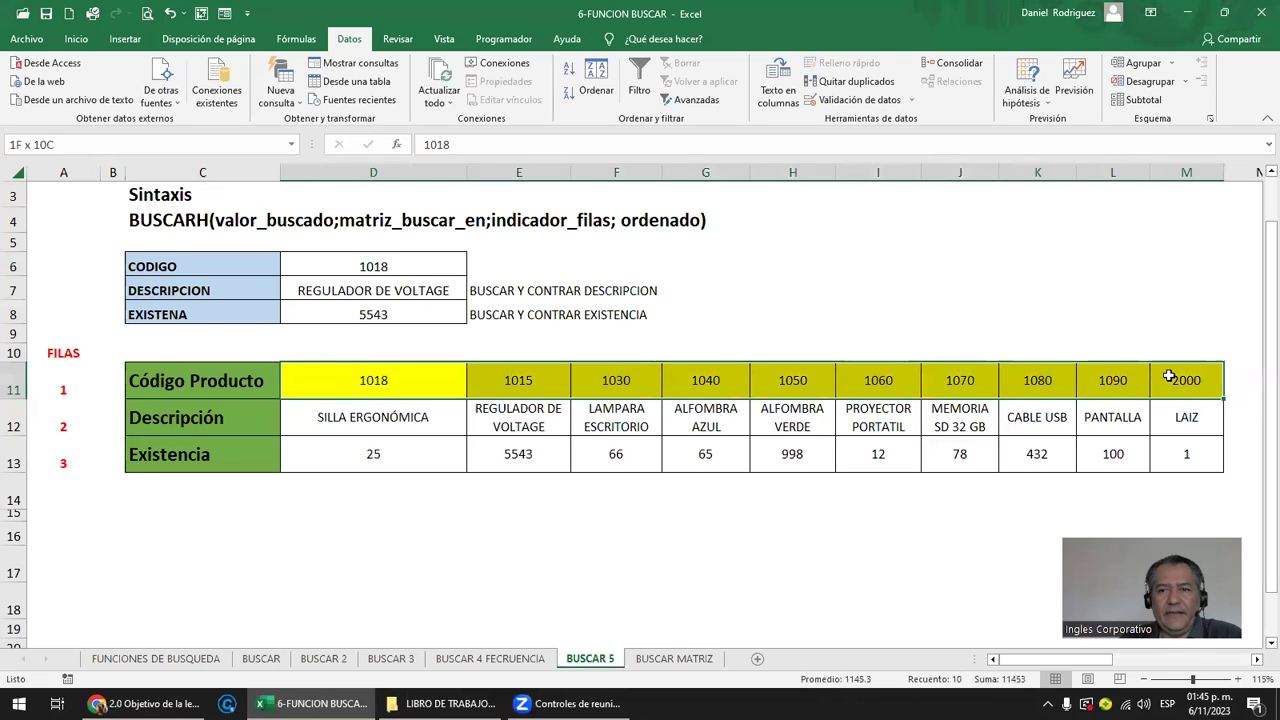
click(569, 70)
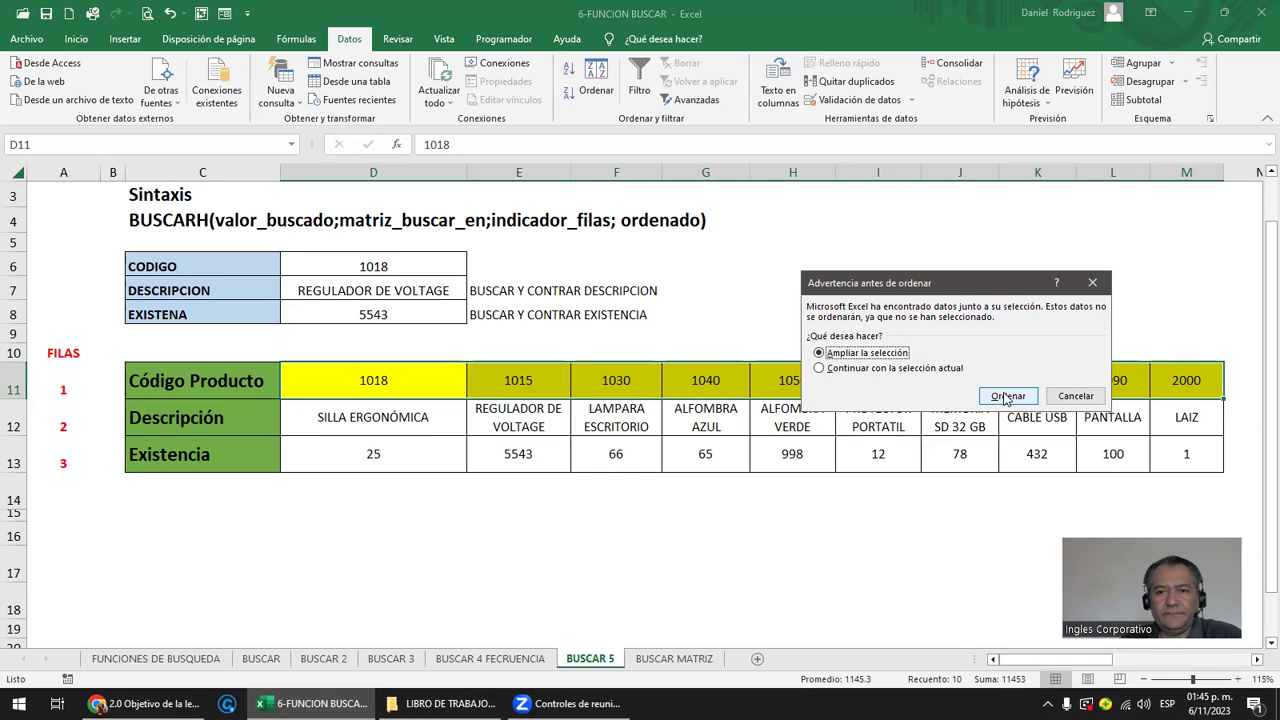
click(872, 370)
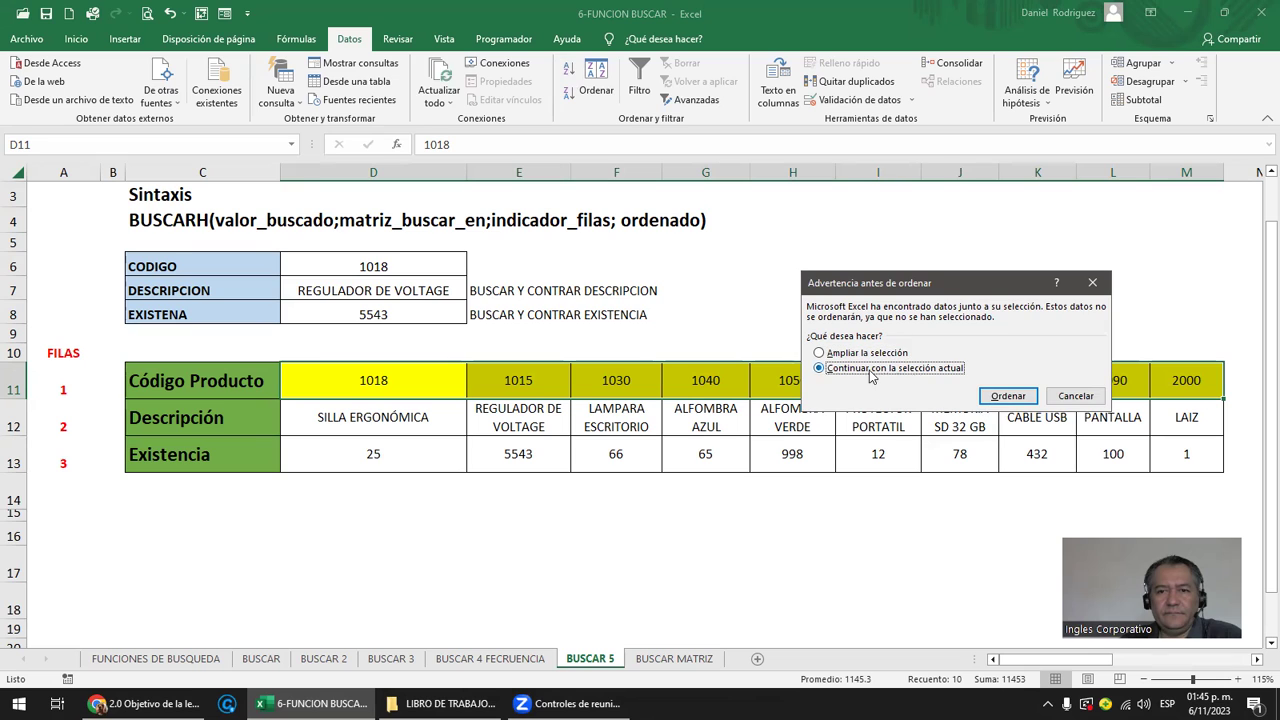
click(1006, 398)
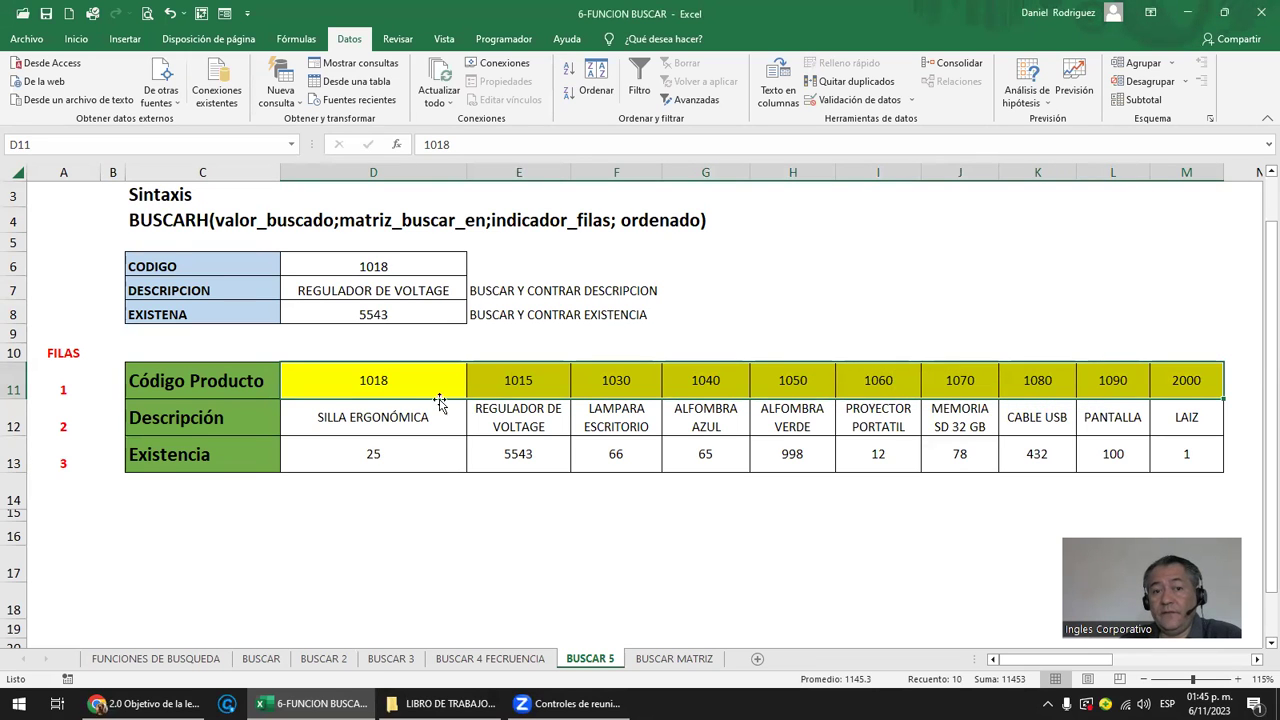
click(407, 387)
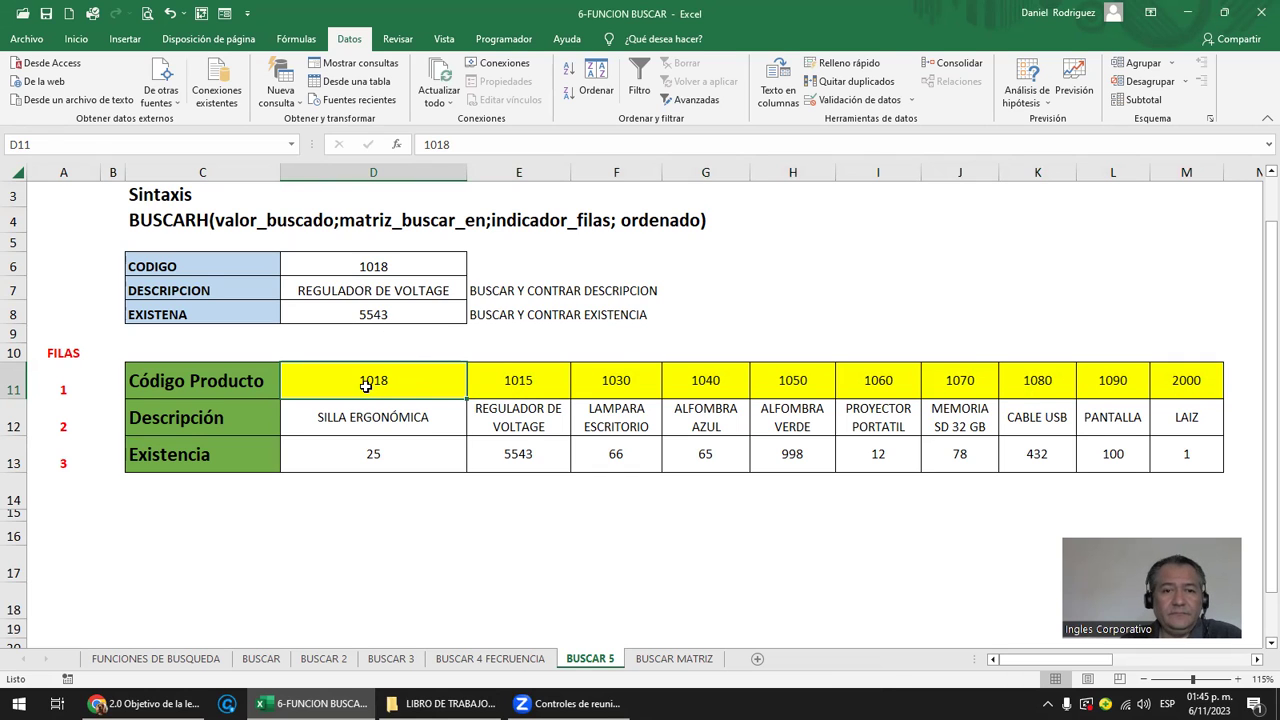
drag(420, 388, 1186, 385)
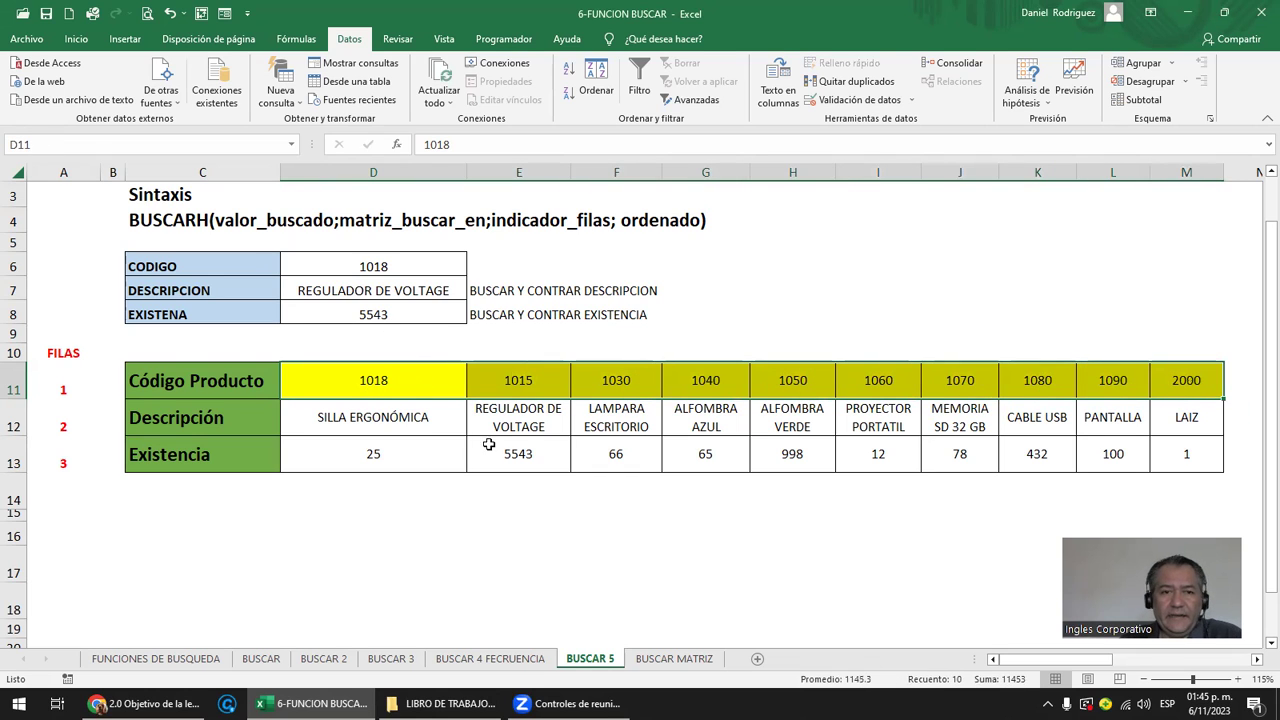
click(196, 389)
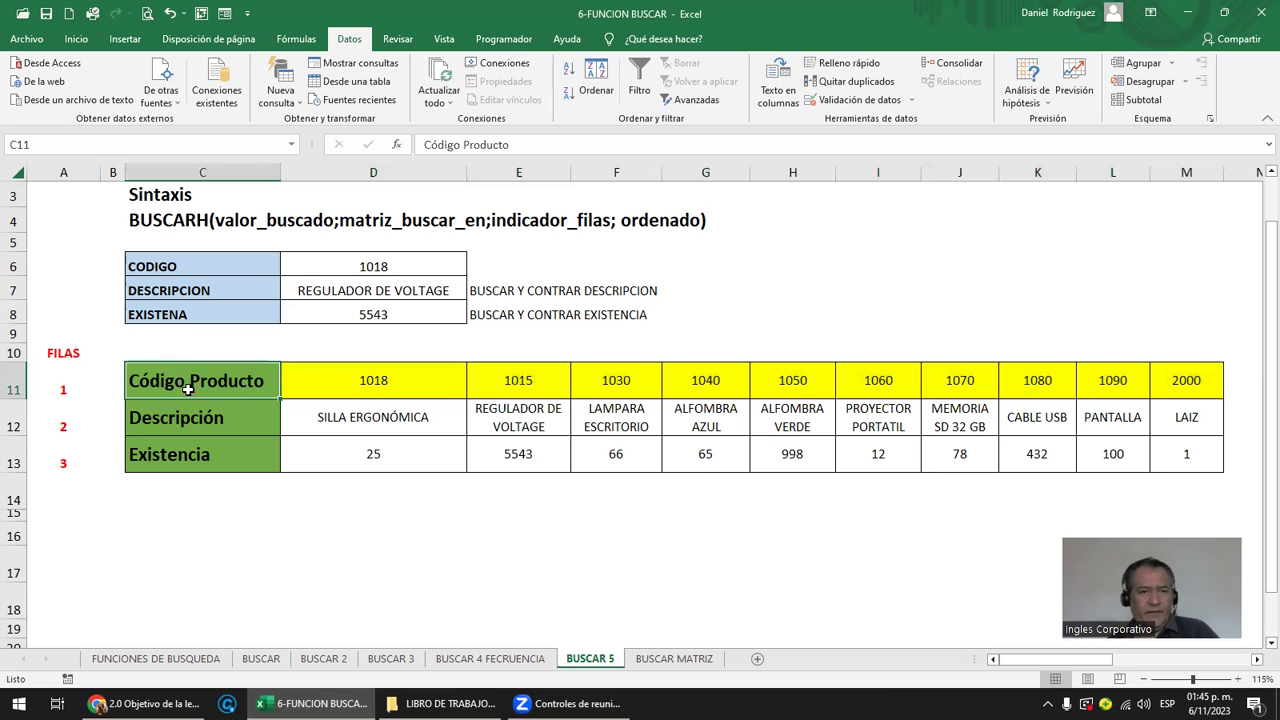
Delete columns Q through AE holding the extra table copies and return to the sheet's top-left.
text(existencia)
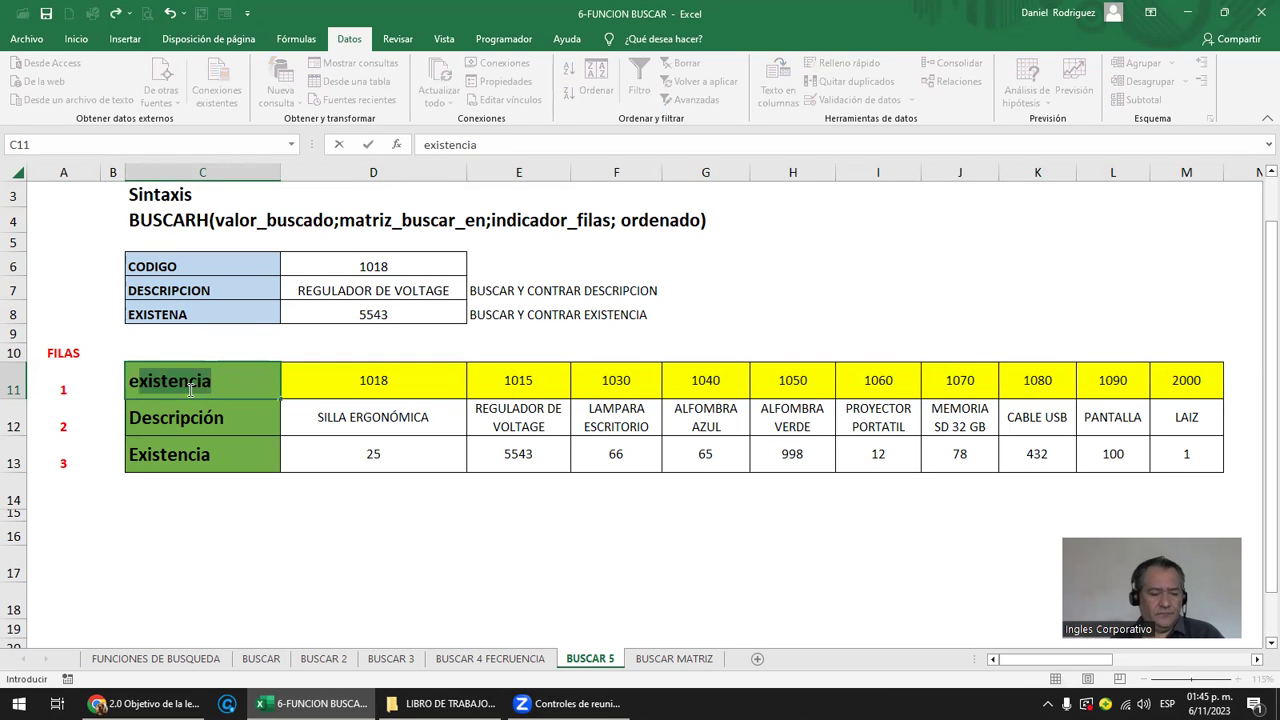
key(Escape)
key(ctrl+a)
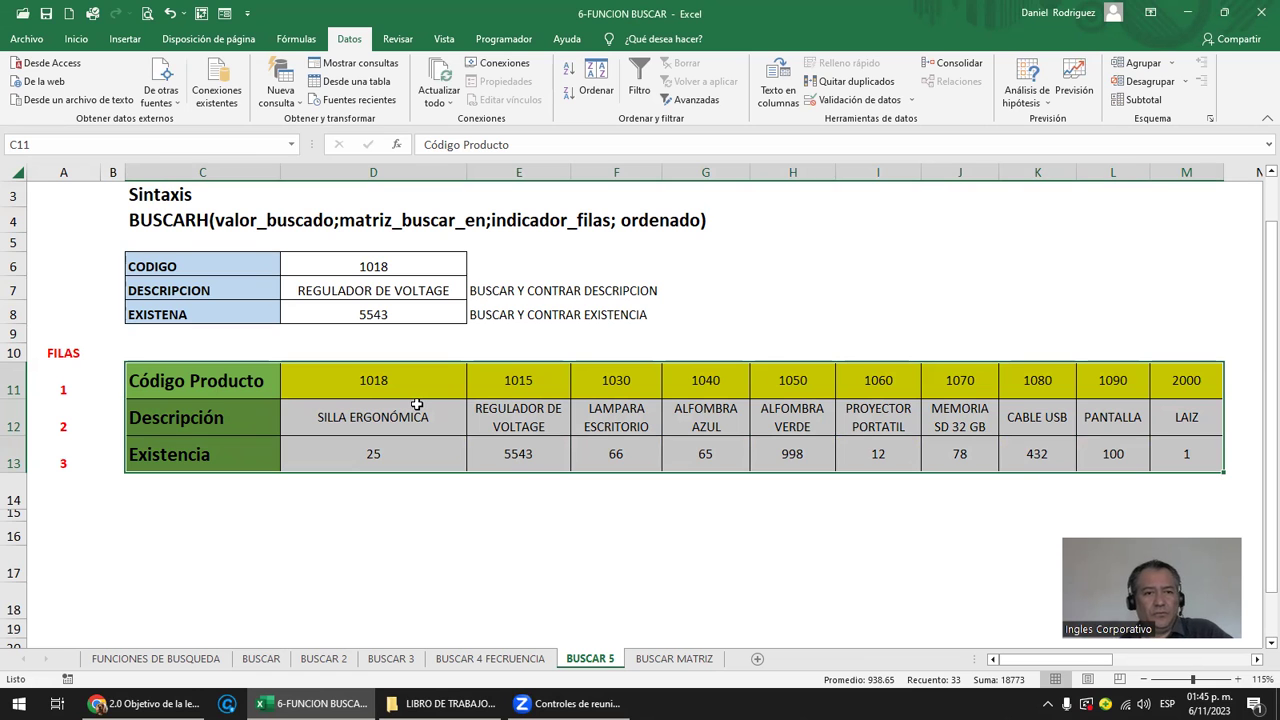
key(Right)
key(Right)
key(Right)
key(Right)
key(Right)
key(Right)
key(Right)
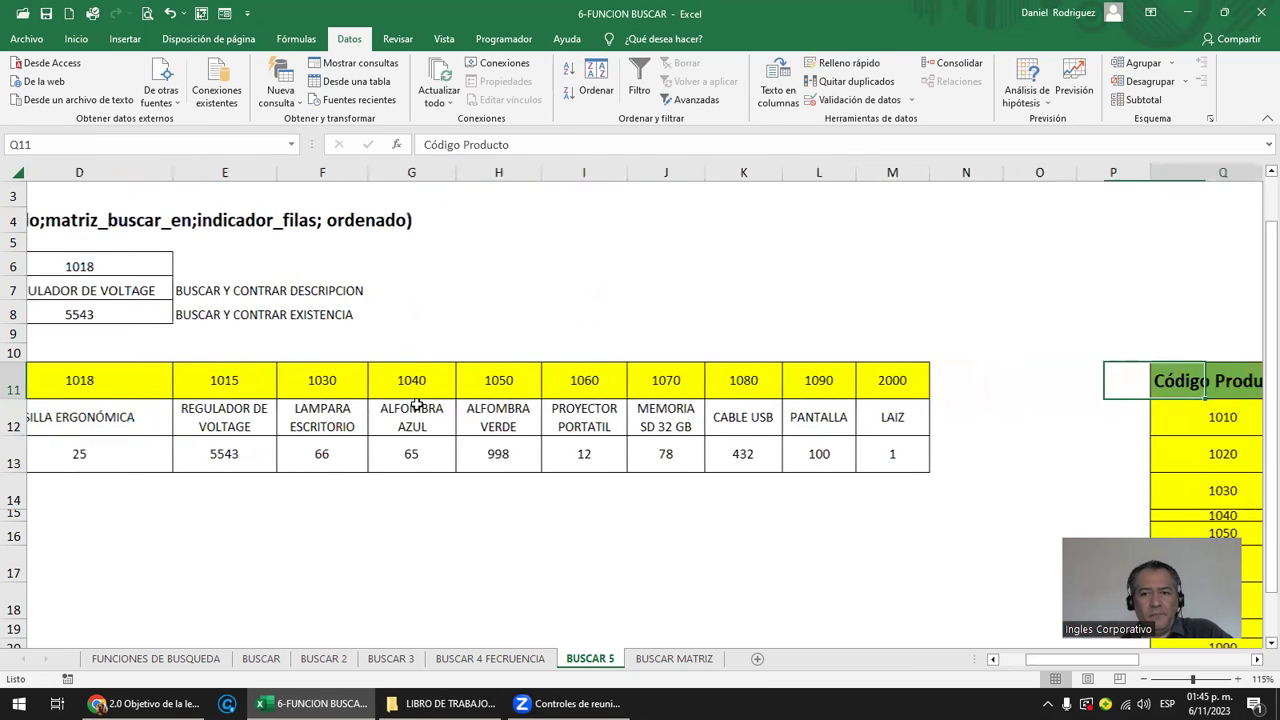
key(Right)
key(Right)
key(Right)
key(Right)
key(Right)
key(Right)
key(Right)
key(Right)
key(Right)
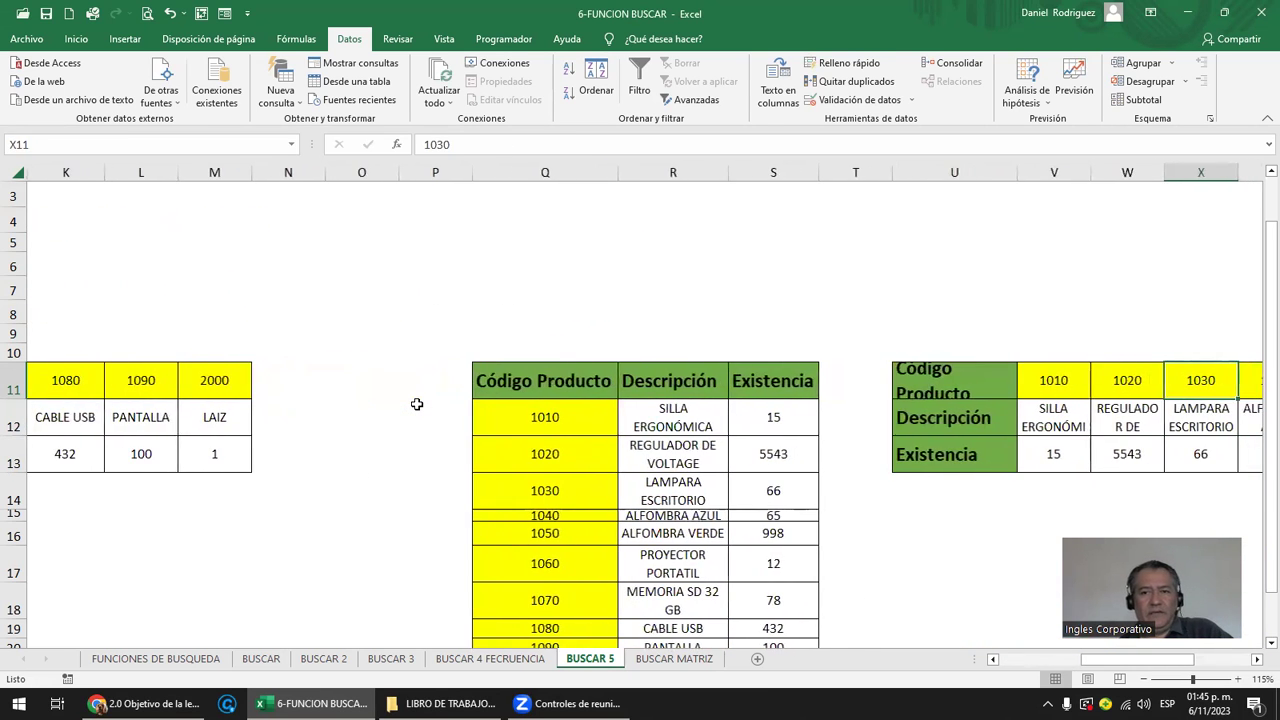
key(Left)
key(Left)
key(Left)
key(Left)
key(Left)
key(Left)
key(Left)
key(Right)
key(Right)
key(Right)
key(Right)
key(Right)
key(Right)
key(Right)
key(Right)
mouse_move(443, 166)
mouse_down()
mouse_move(1257, 213)
mouse_move(1104, 118)
mouse_up()
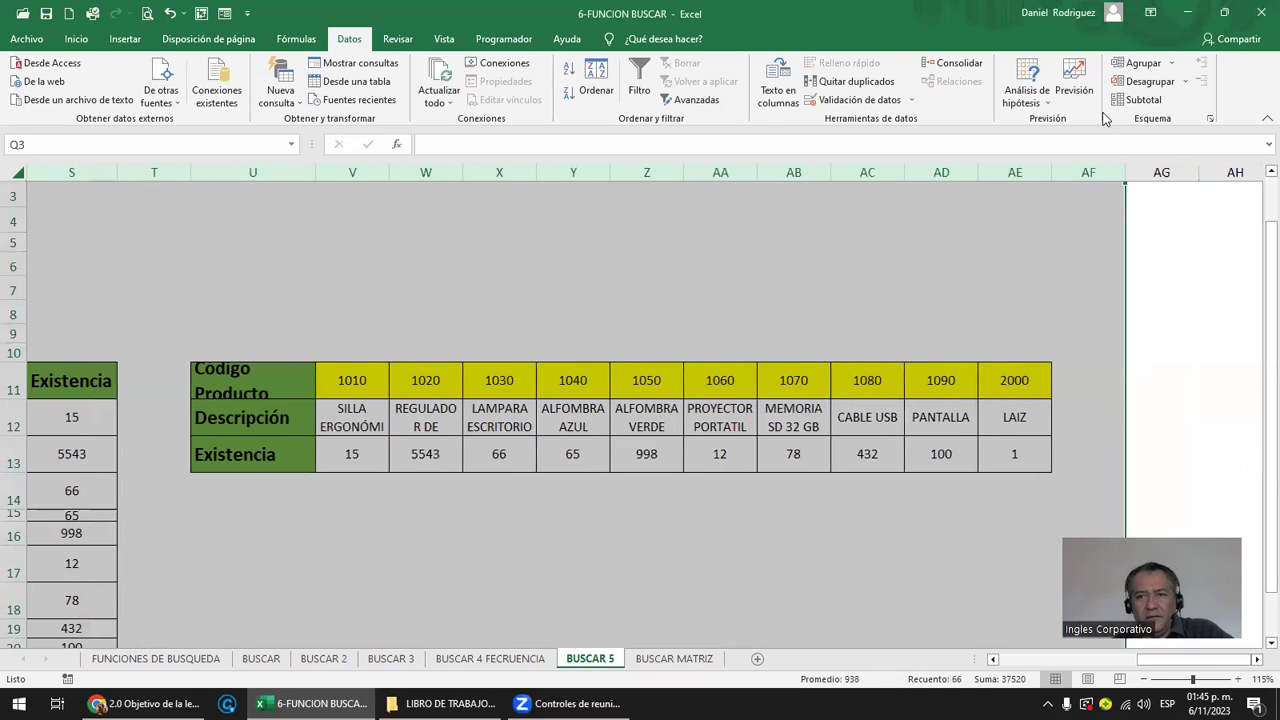
right_click(376, 177)
click(471, 332)
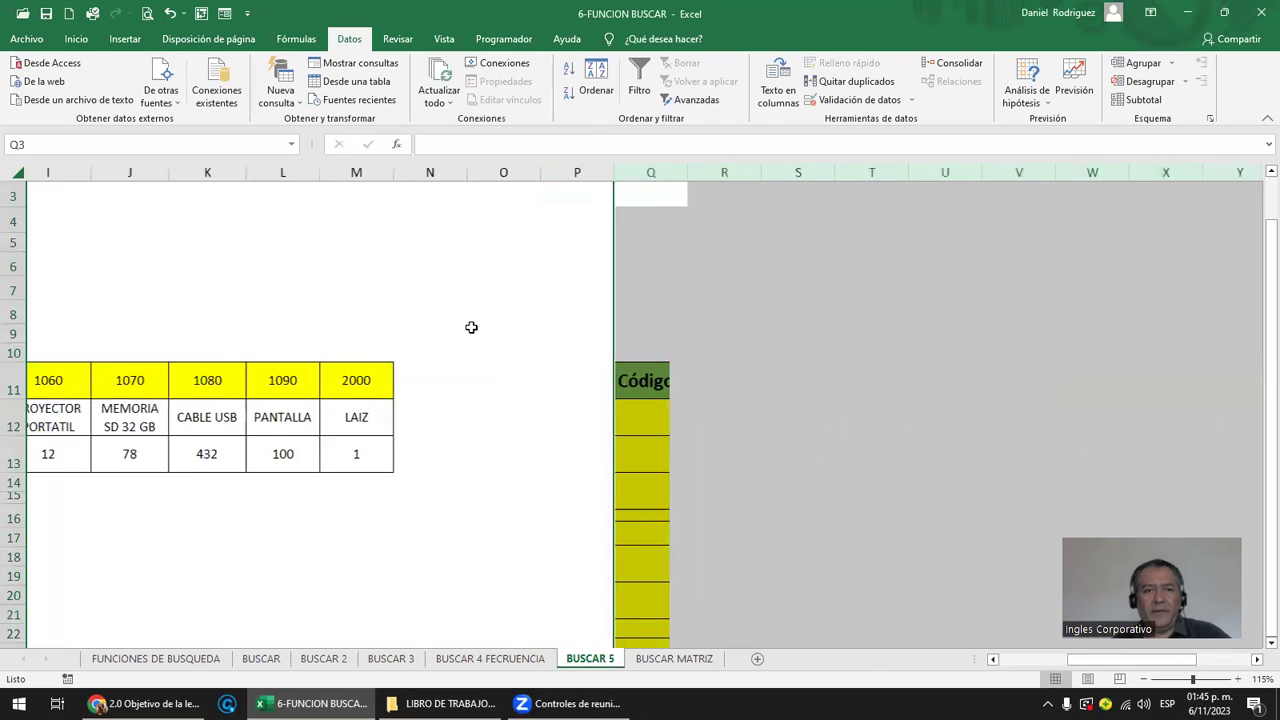
key(Home)
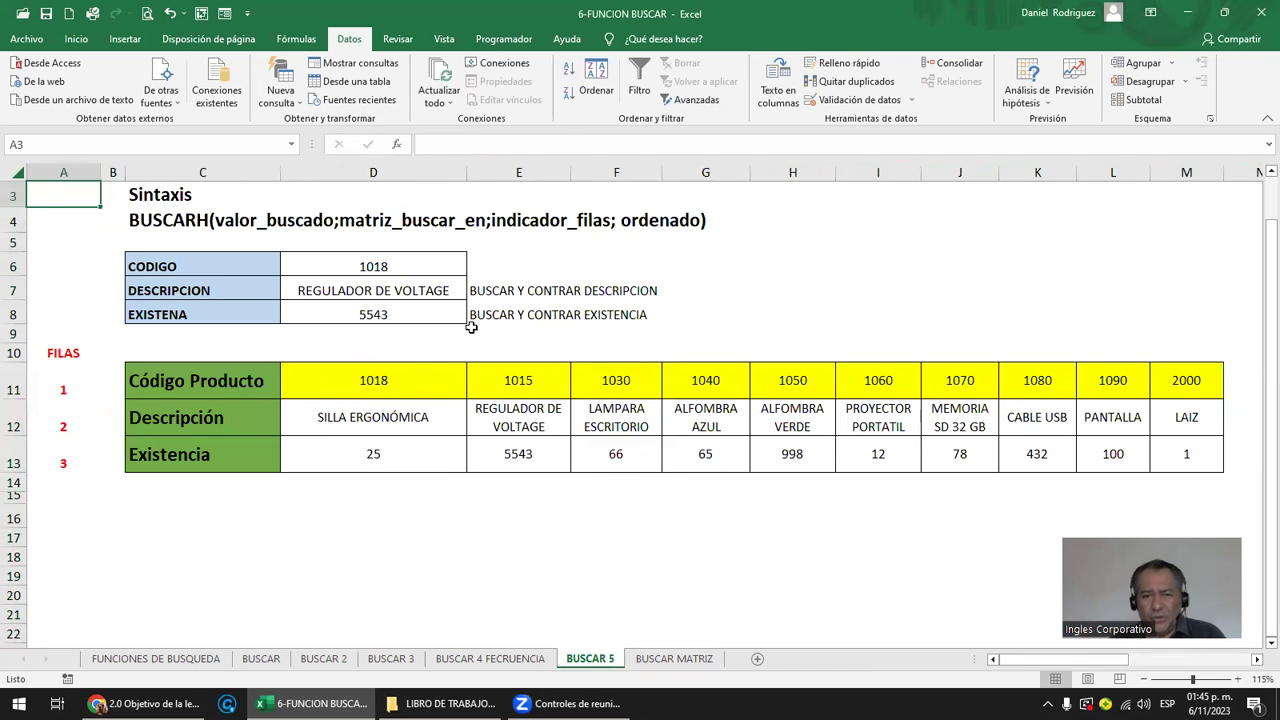
Copy the product table C11:M13.
click(516, 380)
click(199, 380)
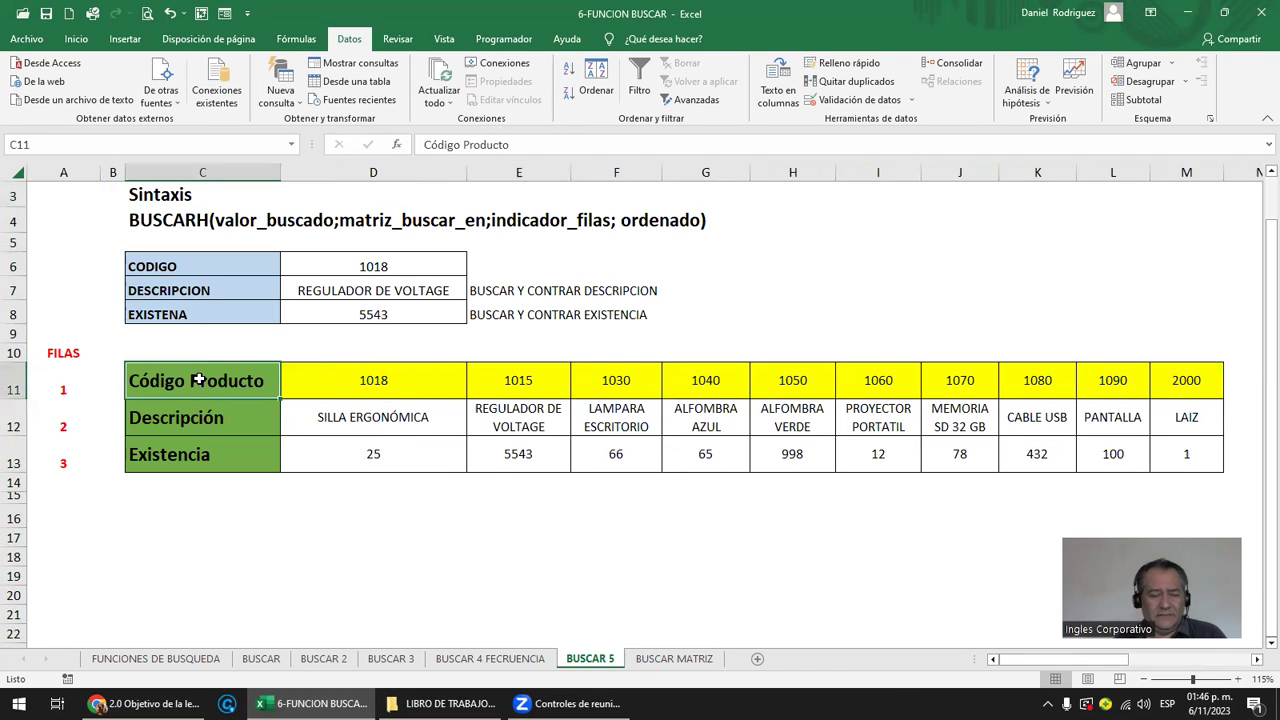
text(e)
key(Escape)
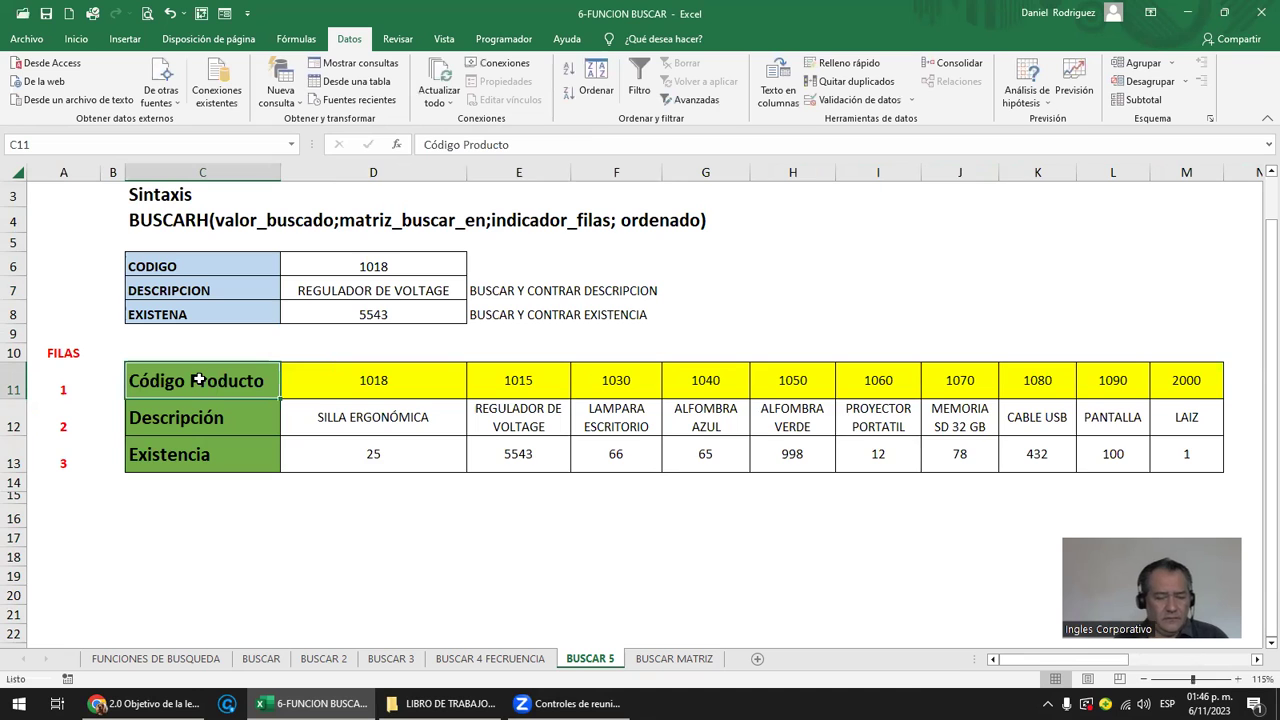
key(ctrl+shift+Right)
key(ctrl+shift+Down)
key(ctrl+c)
Paste the table transposed at Q11 with Pegado especial, Transponer.
key(Right)
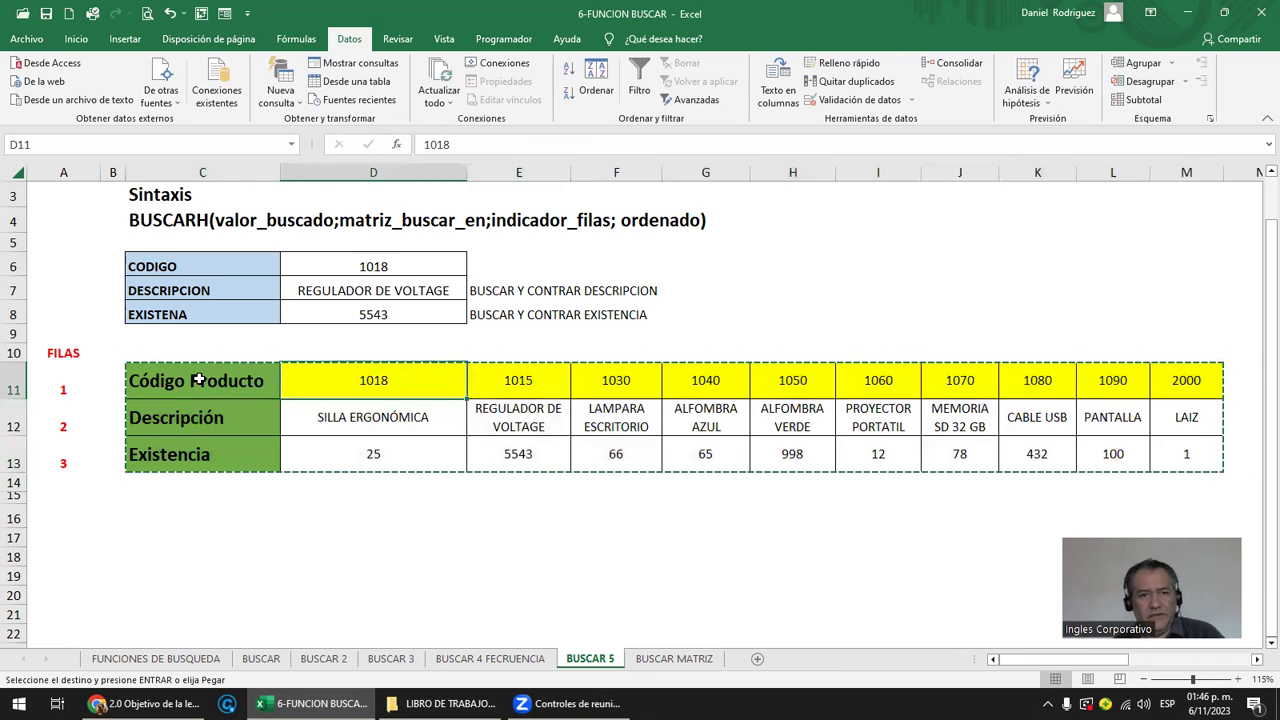
key(Right)
key(Right)
key(Right)
key(Right)
key(Right)
key(Right)
key(Right)
key(Right)
key(Left)
key(Left)
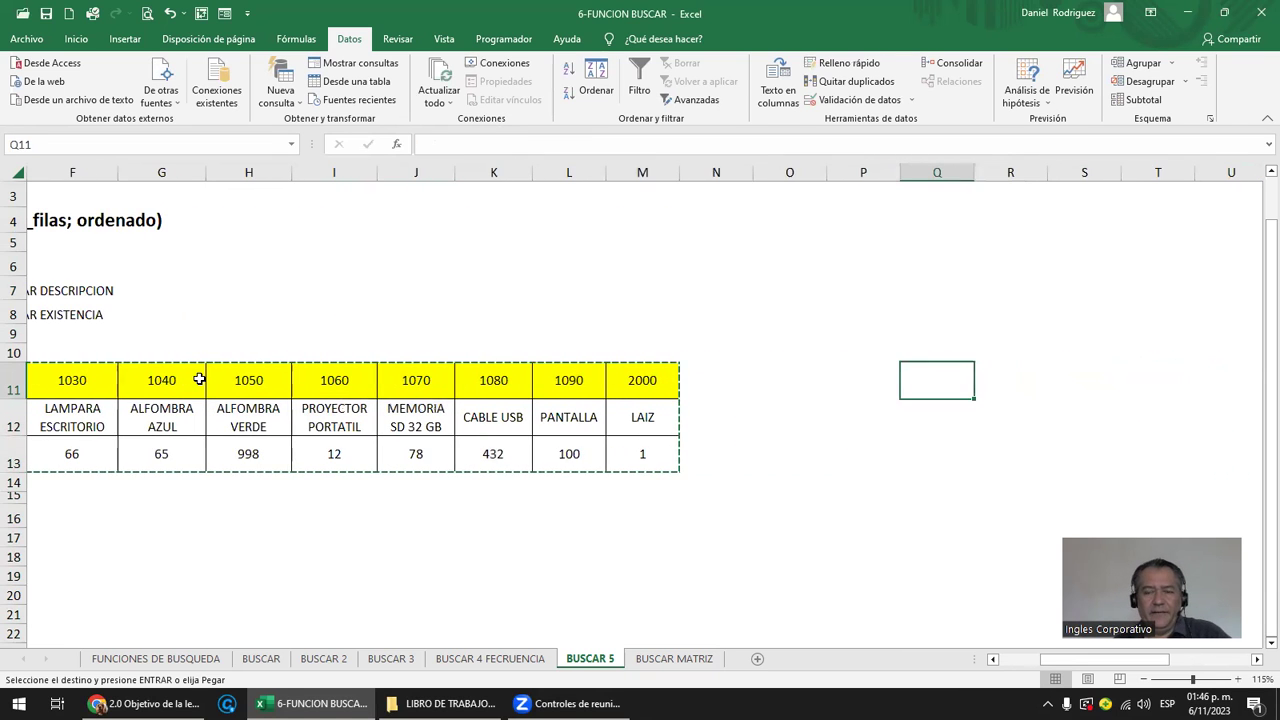
right_click(944, 388)
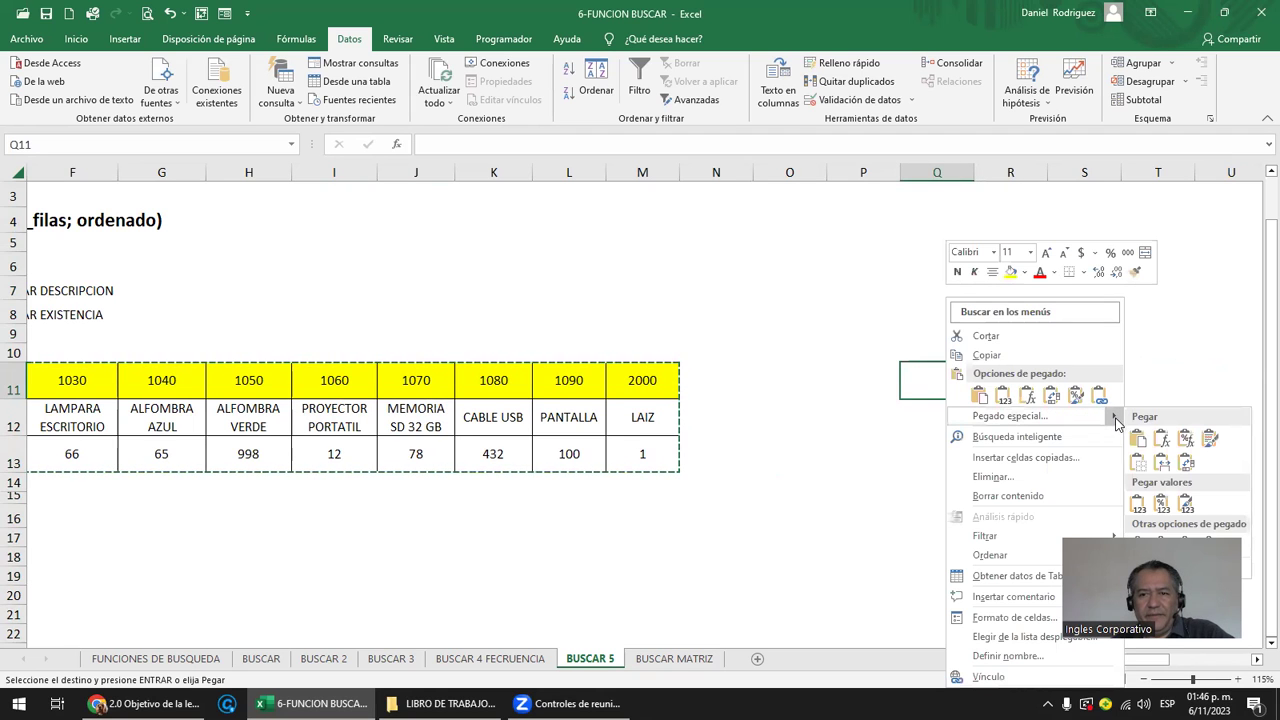
click(1117, 418)
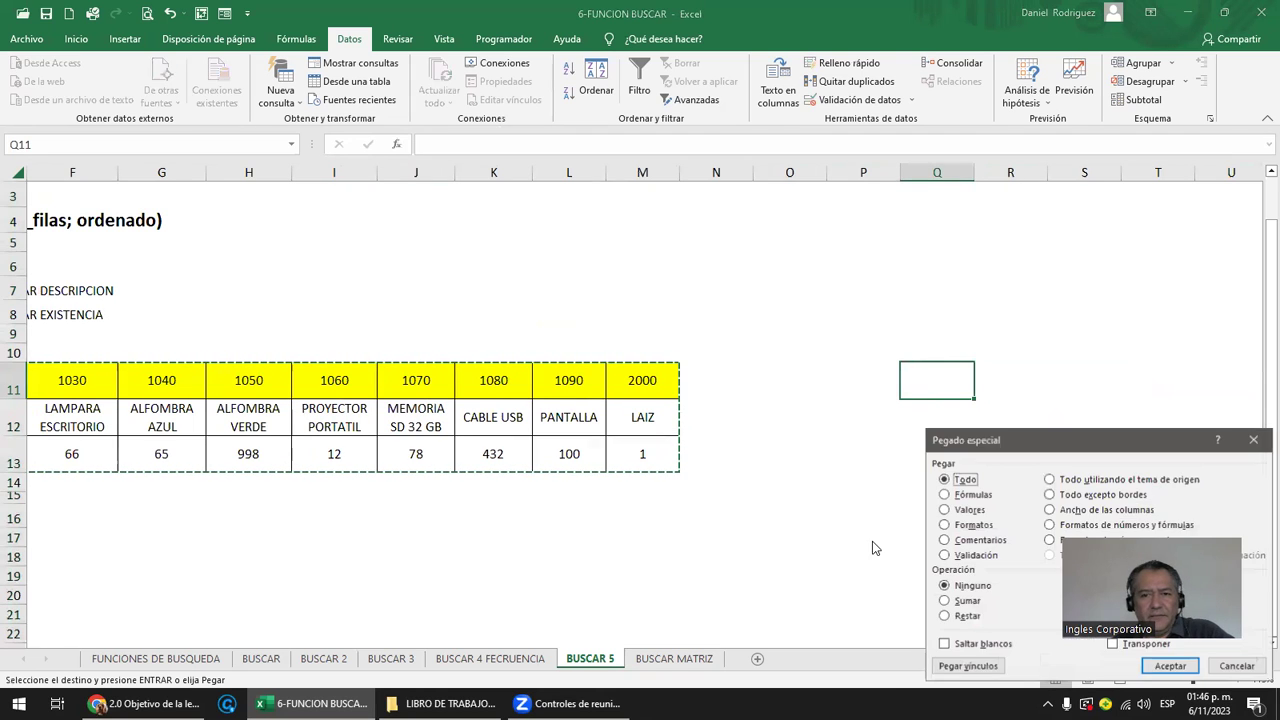
click(1116, 645)
click(1166, 669)
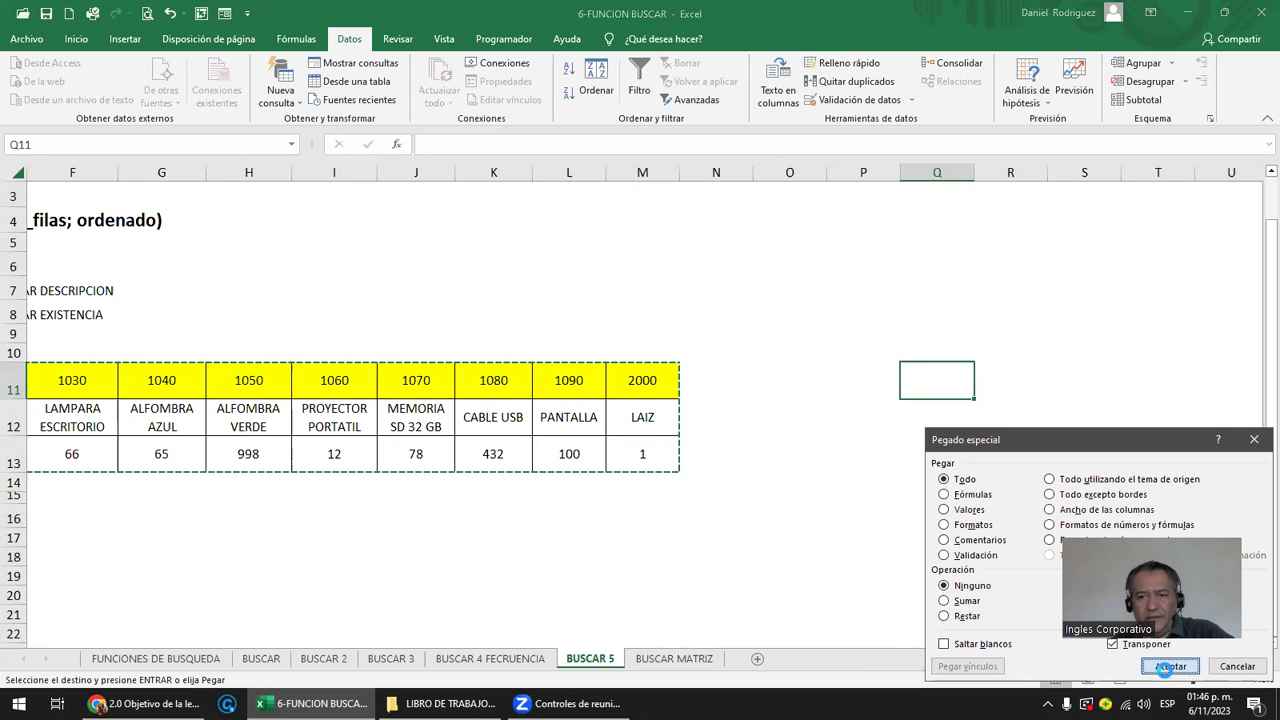
click(943, 385)
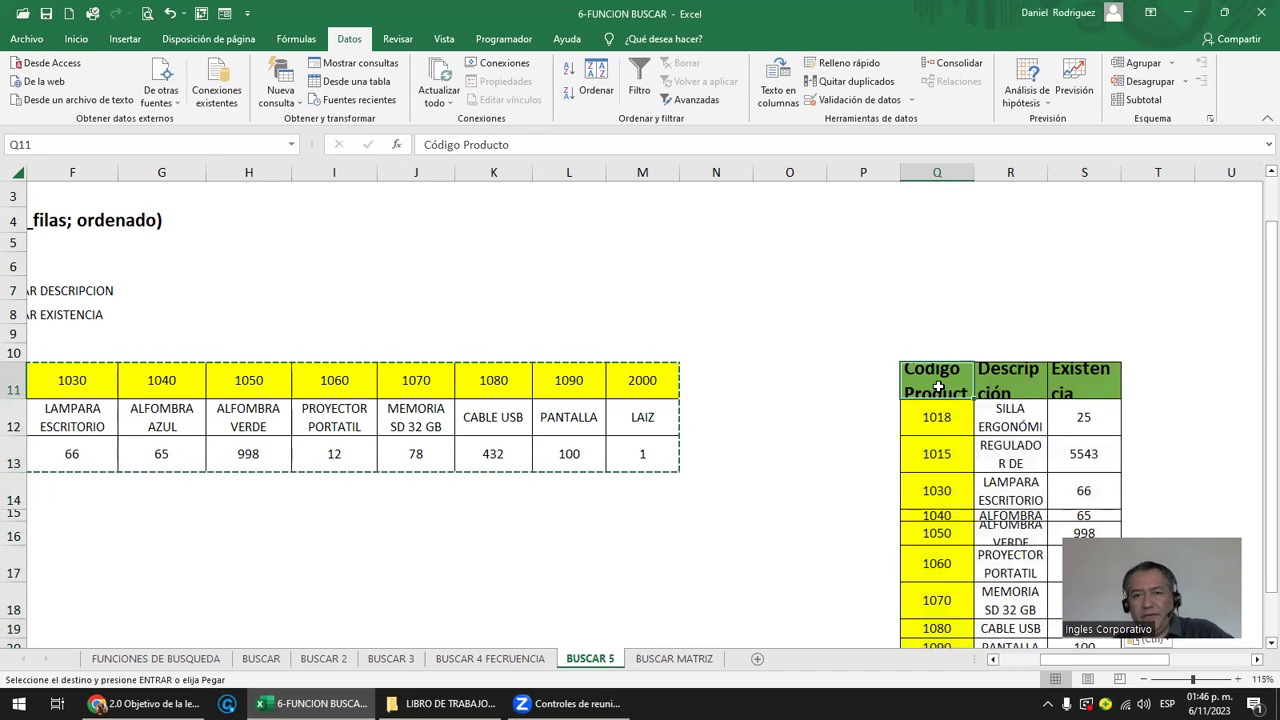
key(Escape)
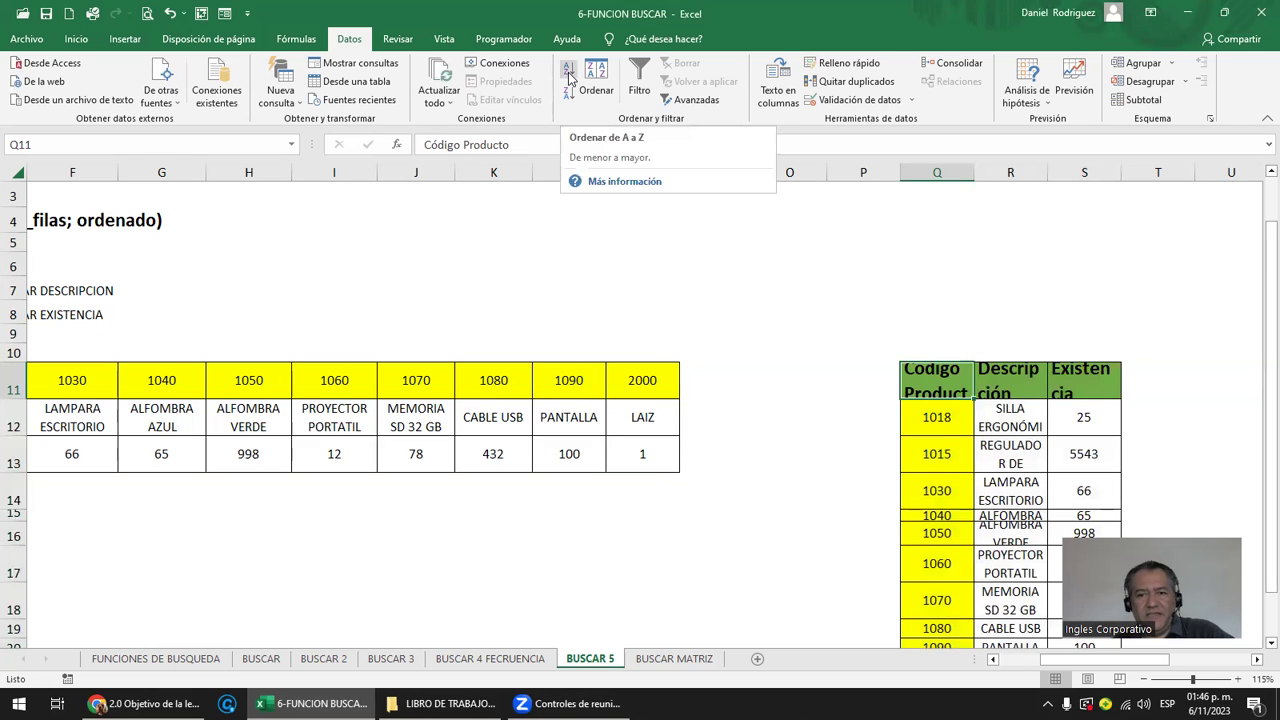
Sort the vertical table Q11:S21 A to Z by code, putting 1015 first, and copy it.
click(570, 78)
drag(936, 417, 1047, 417)
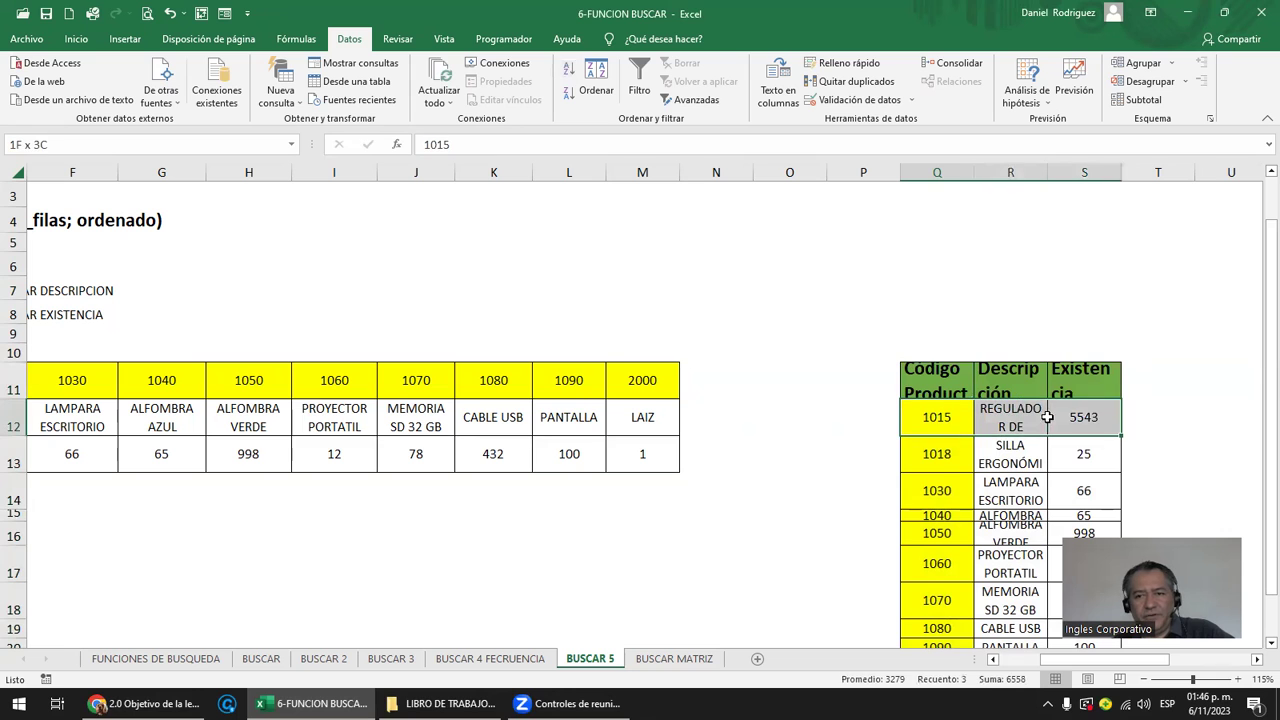
click(935, 381)
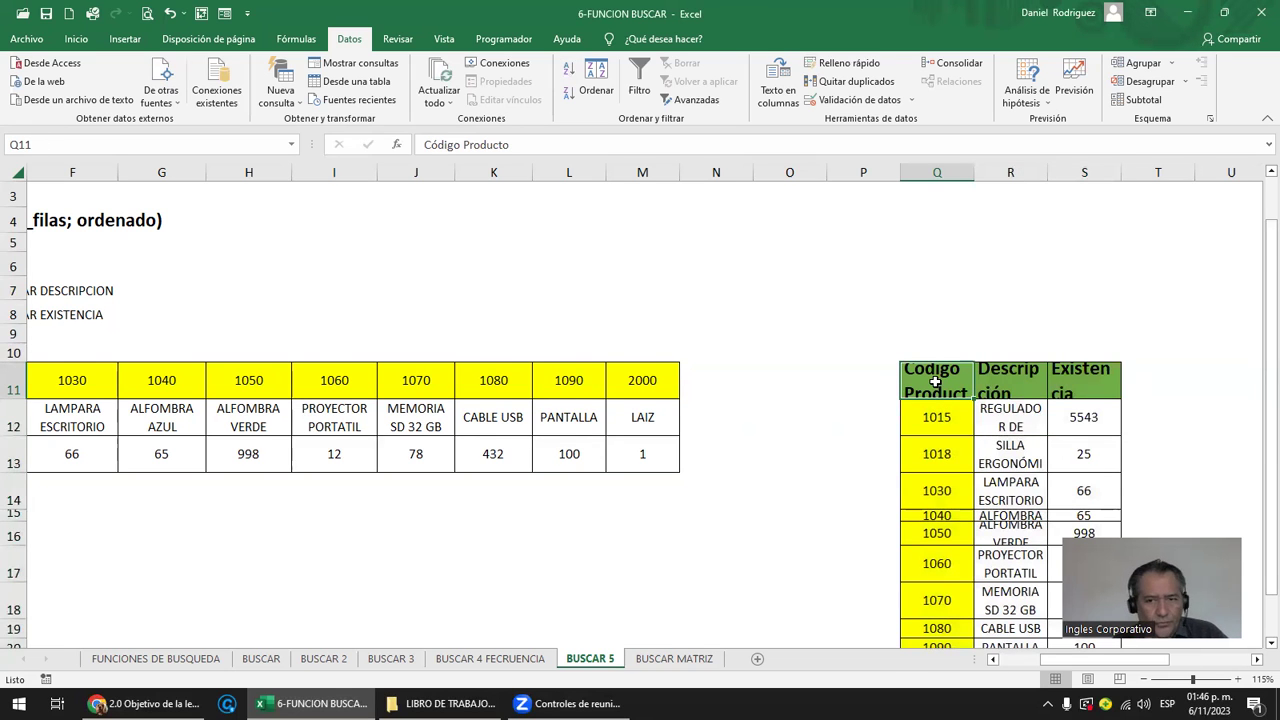
key(ctrl+a)
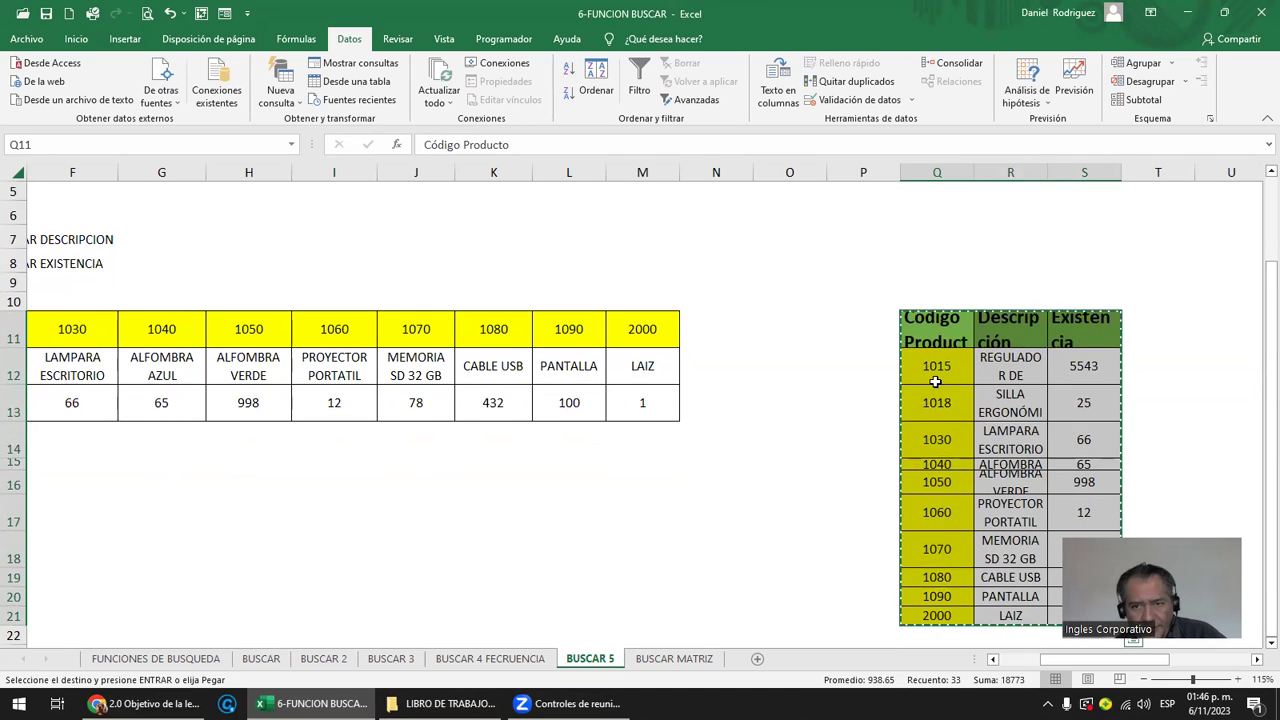
key(ctrl+c)
key(Left)
key(Left)
key(Left)
key(Left)
key(Home)
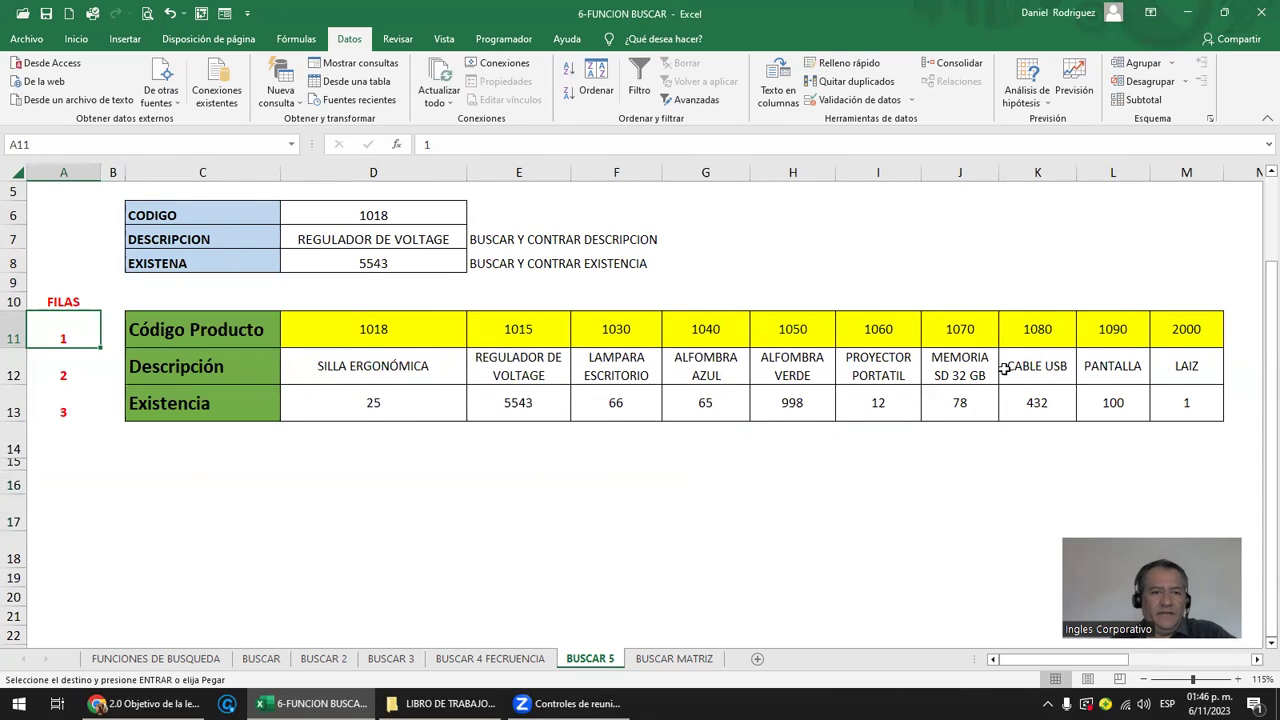
Paste the sorted table transposed back over the original at C11.
click(205, 326)
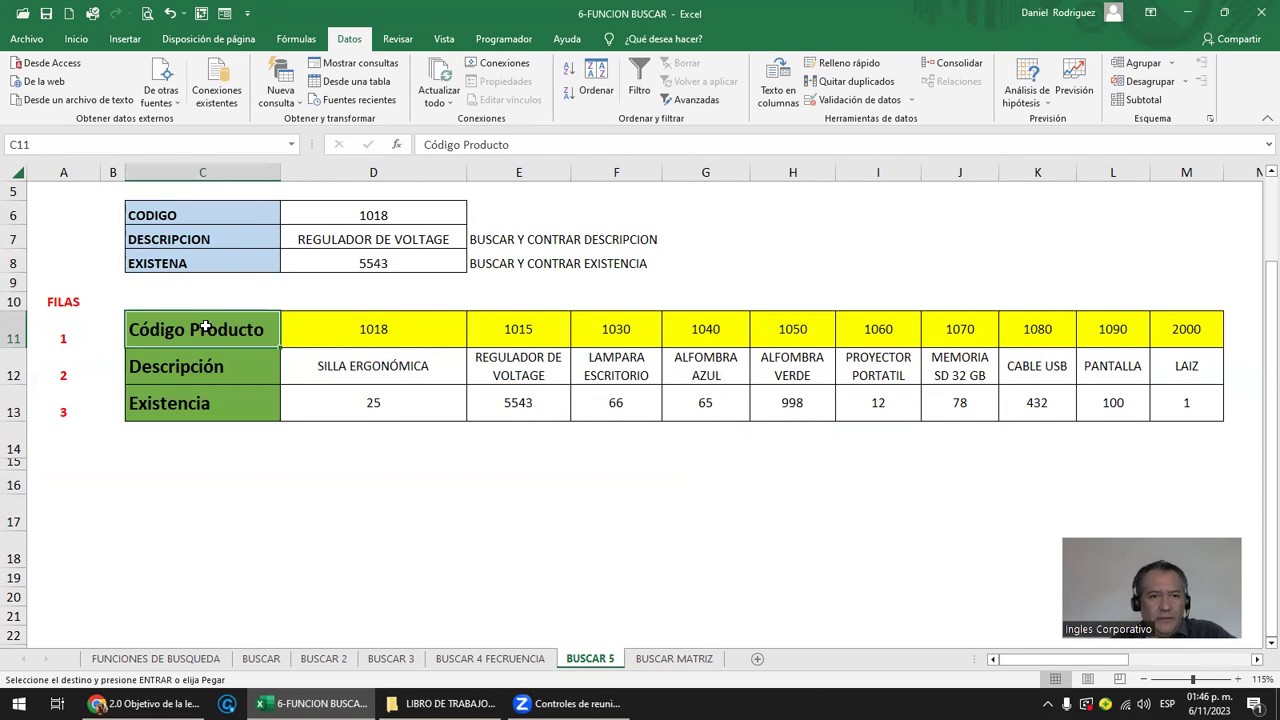
right_click(205, 326)
mouse_move(370, 398)
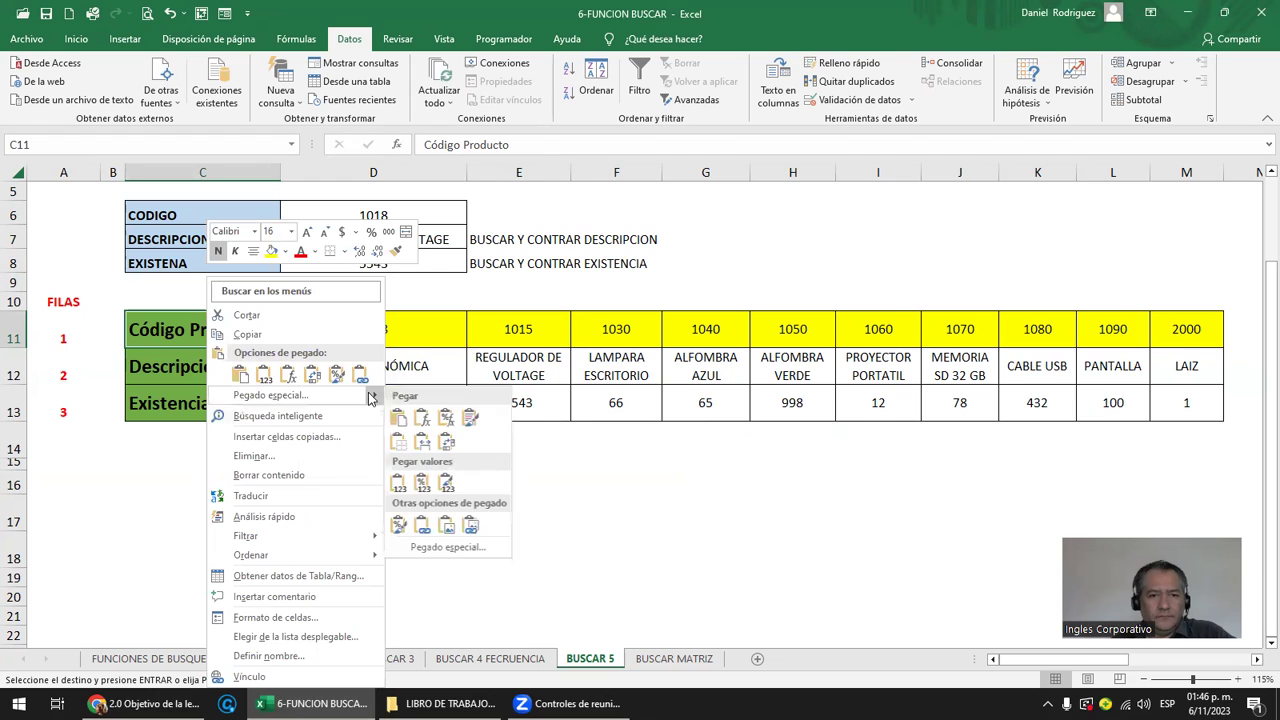
click(460, 547)
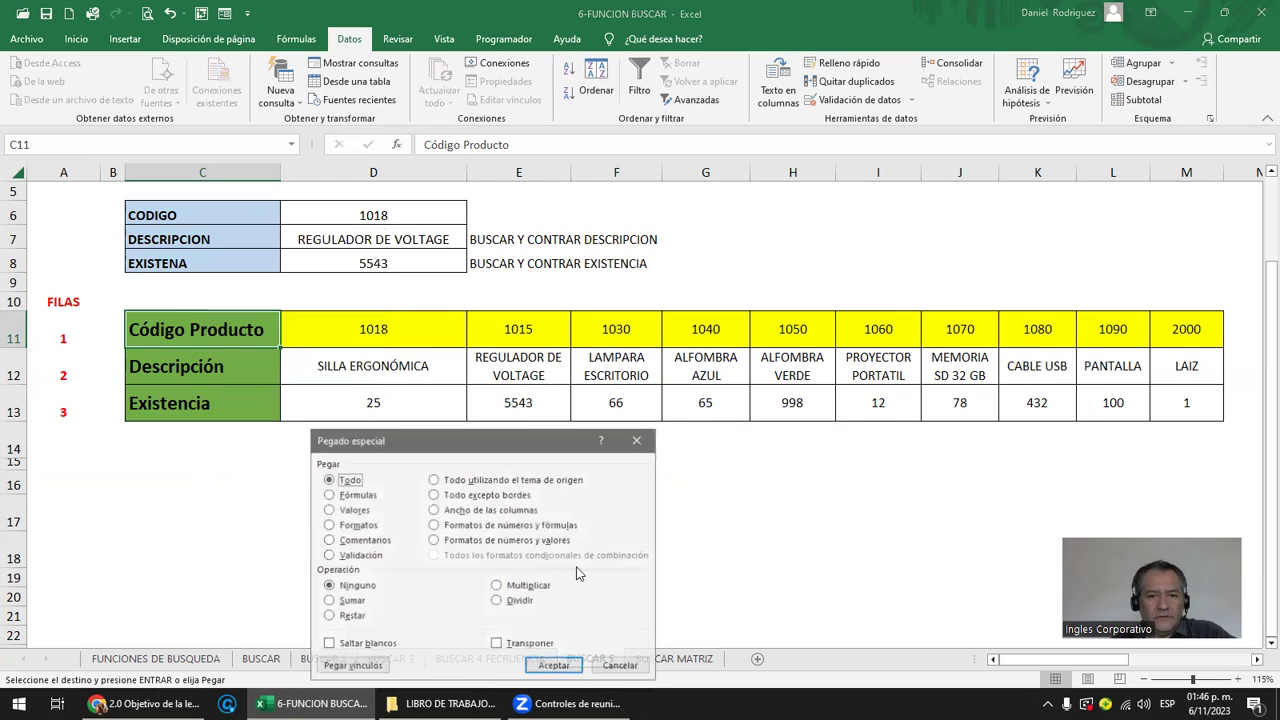
click(512, 644)
drag(536, 446, 698, 282)
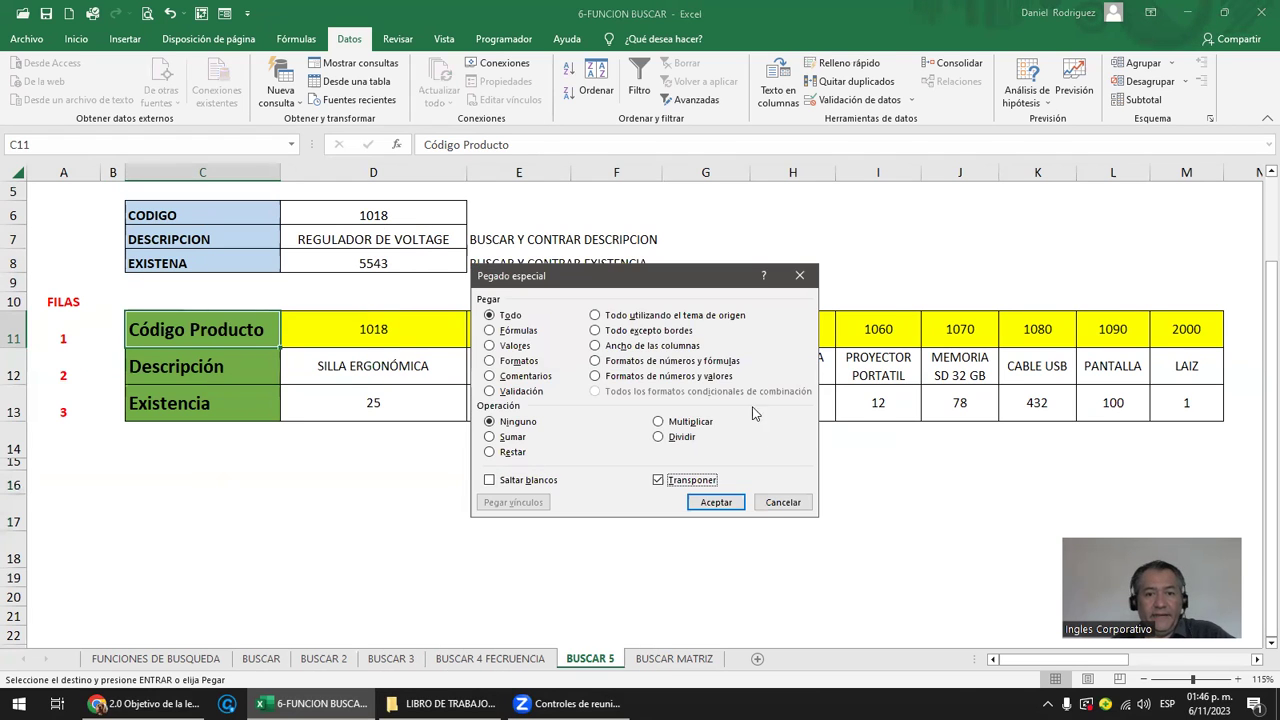
click(716, 502)
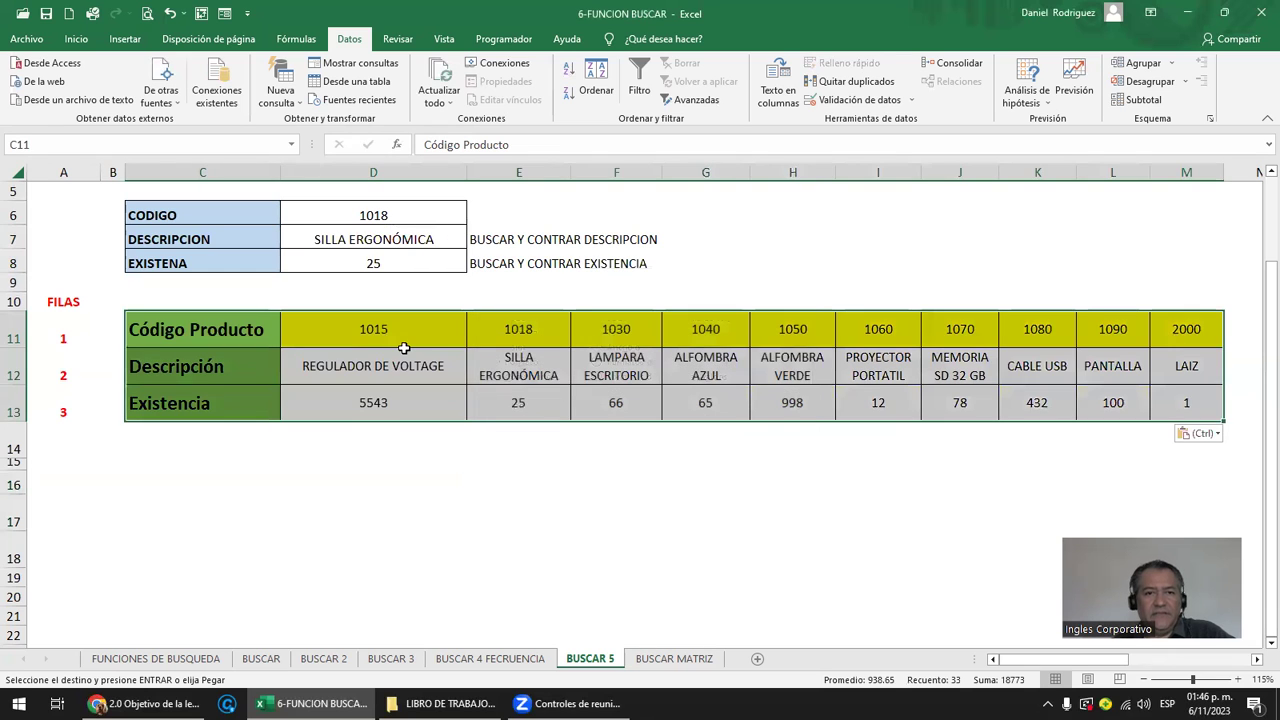
Enter code 1015 in D6, returning REGULADOR DE VOLTAGE with stock 5543.
click(391, 333)
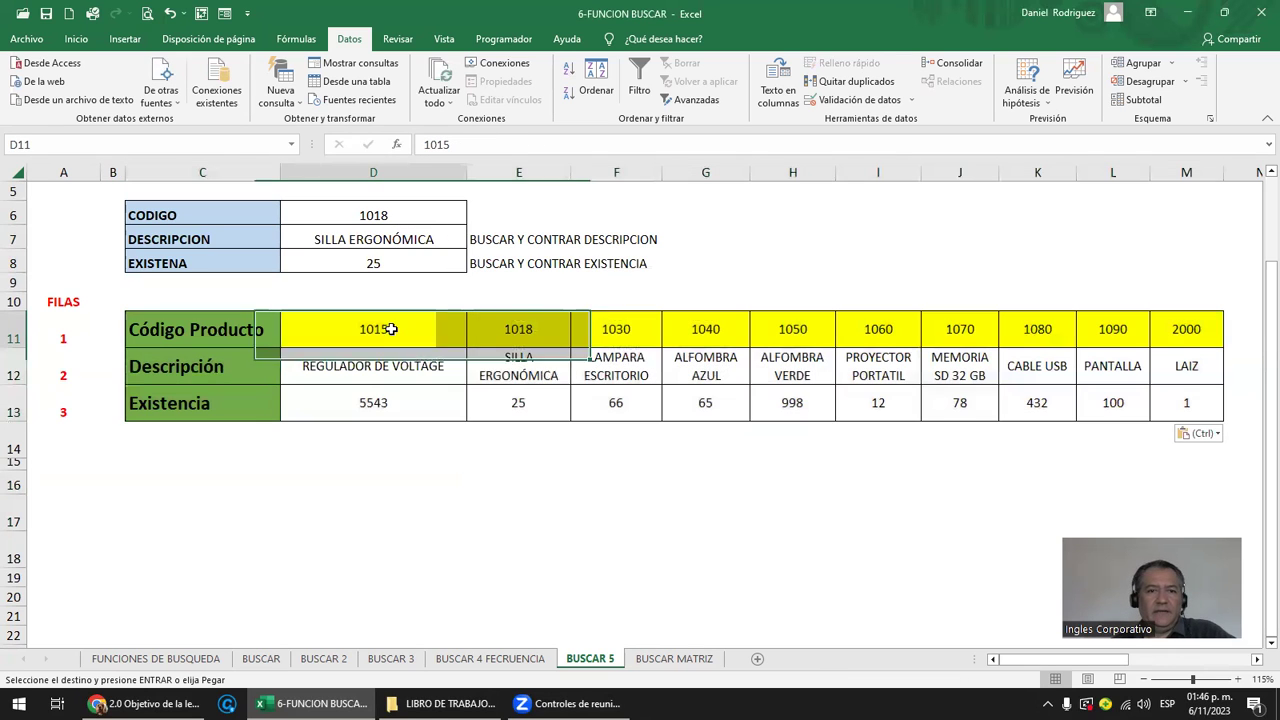
click(380, 217)
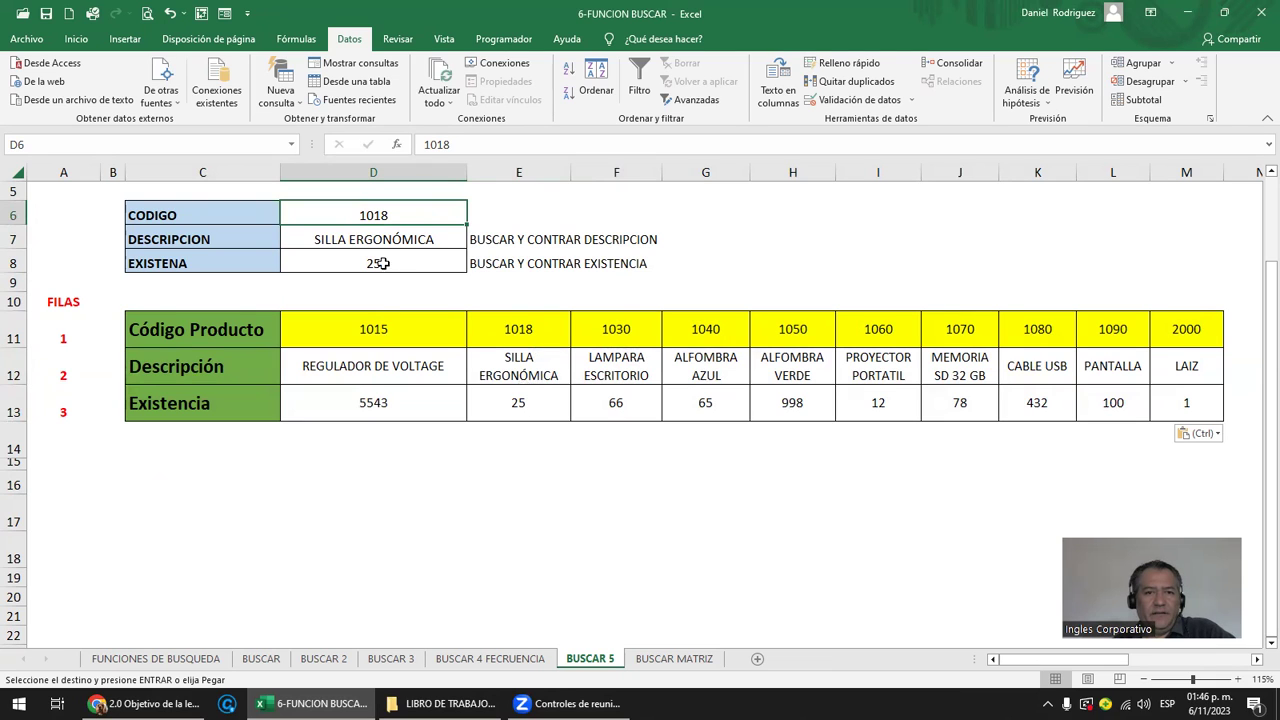
text(1015)
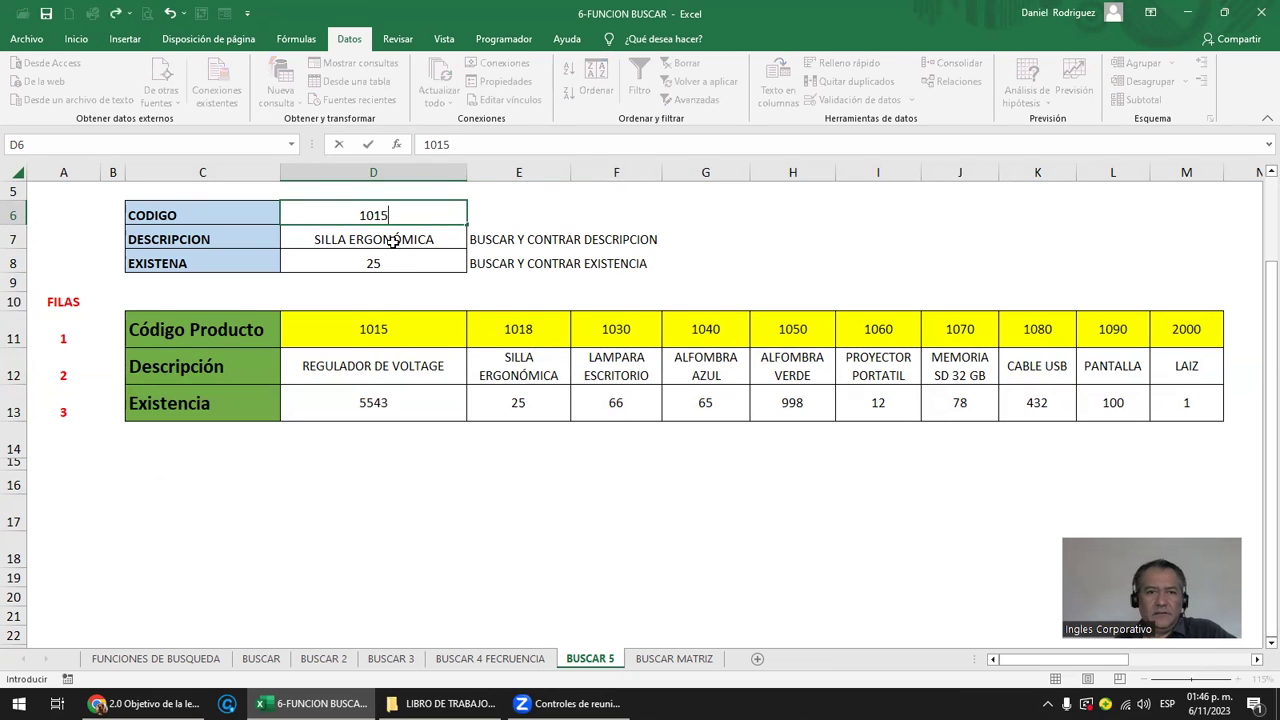
key(Return)
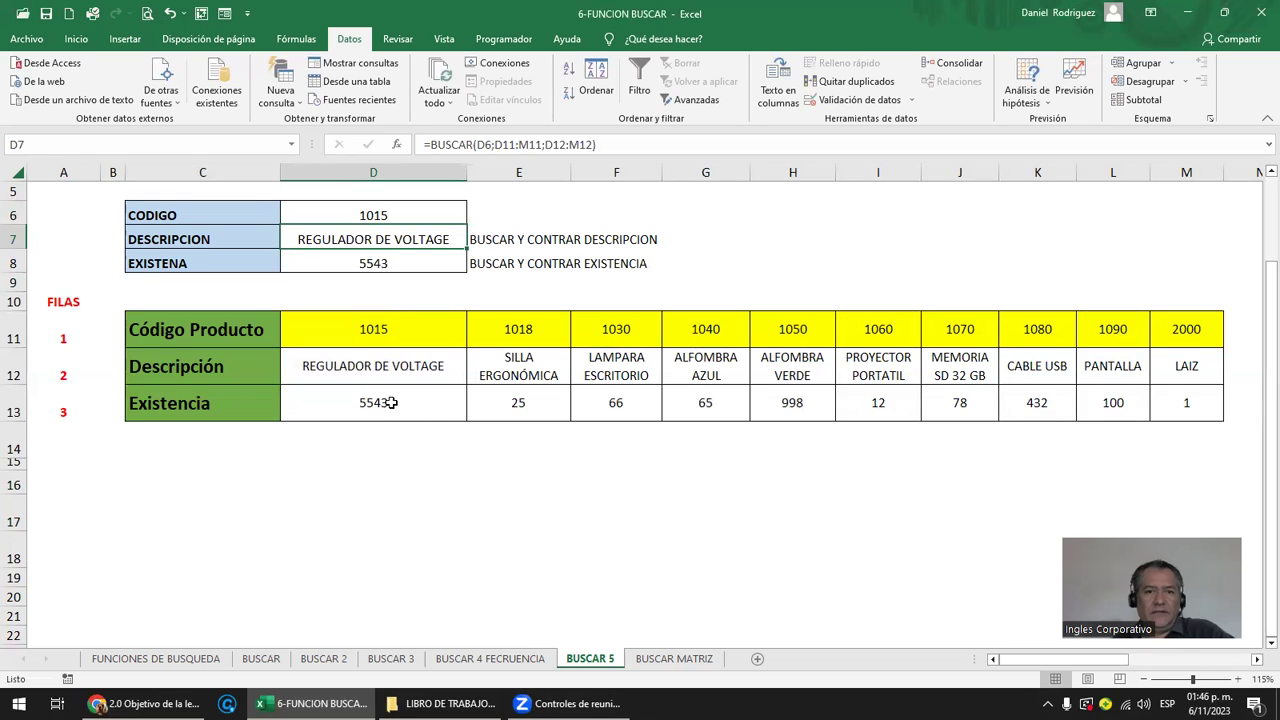
click(397, 403)
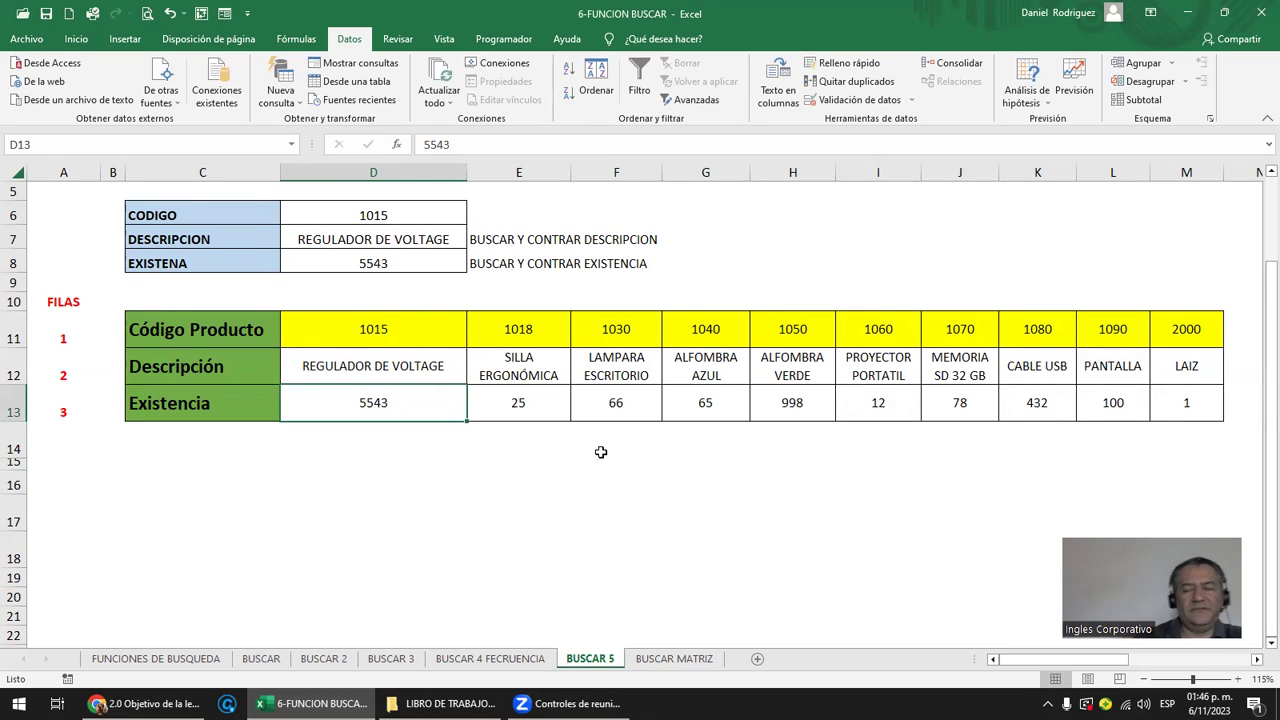
click(243, 331)
key(shift+Right)
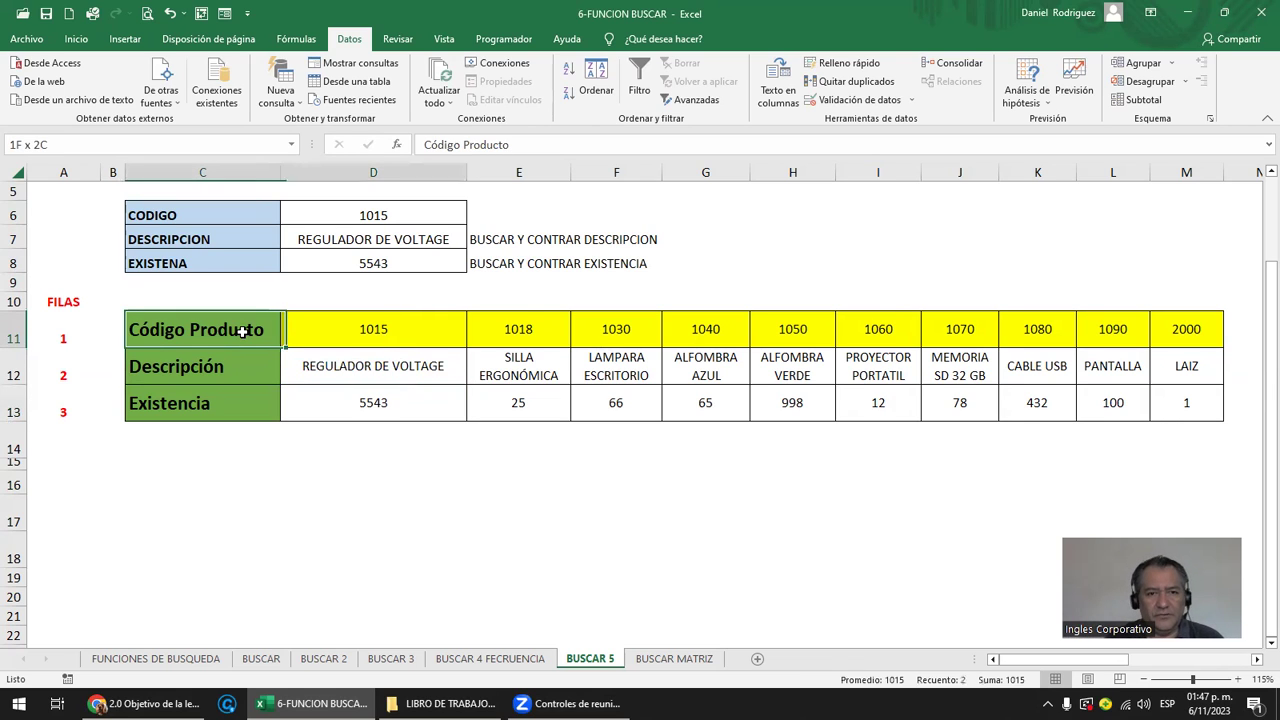
key(shift+Right)
key(shift+Right)
key(shift+Right)
key(shift+Right)
key(shift+Right)
key(shift+Right)
key(shift+Right)
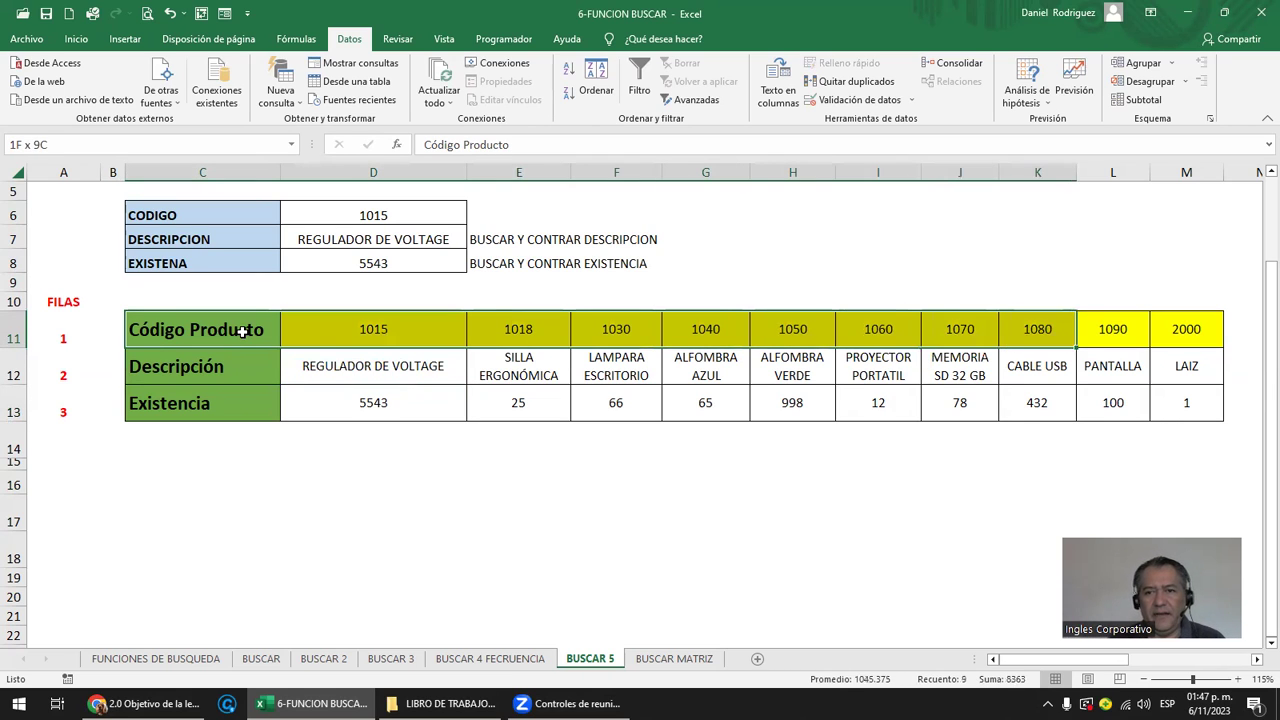
key(shift+Right)
key(Left)
key(Up)
key(Up)
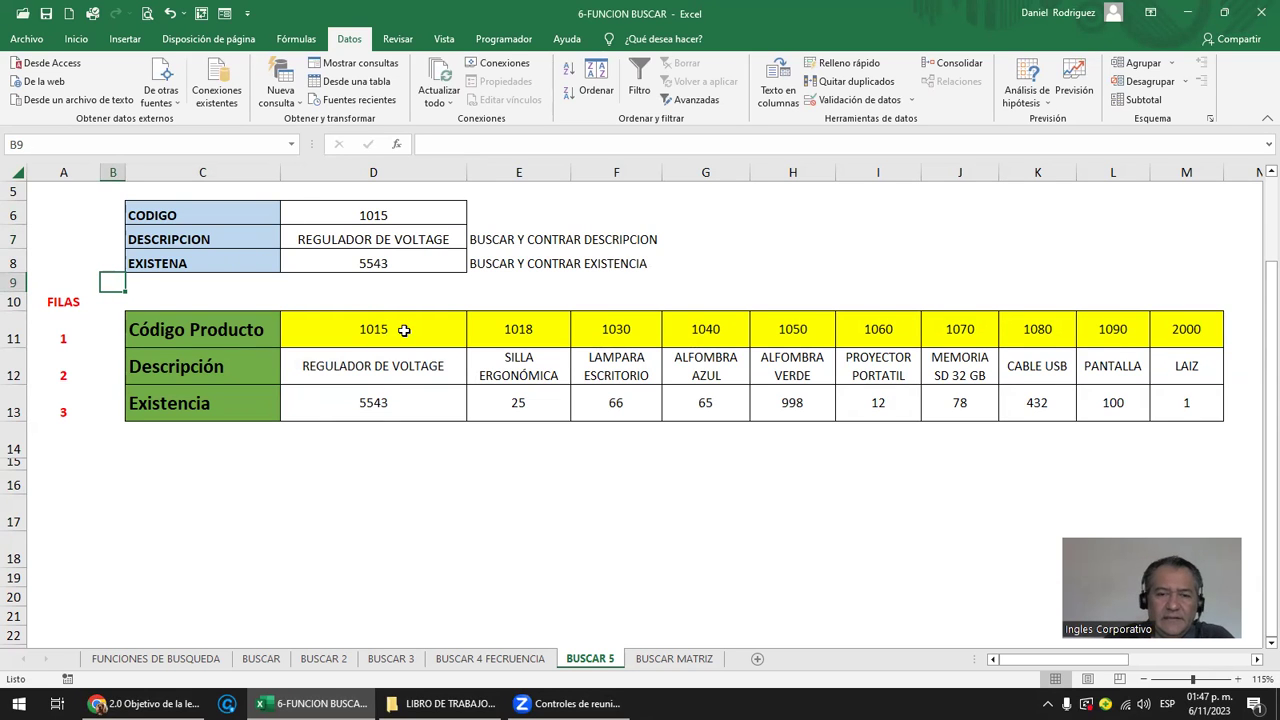
scroll(404, 330, up, 2)
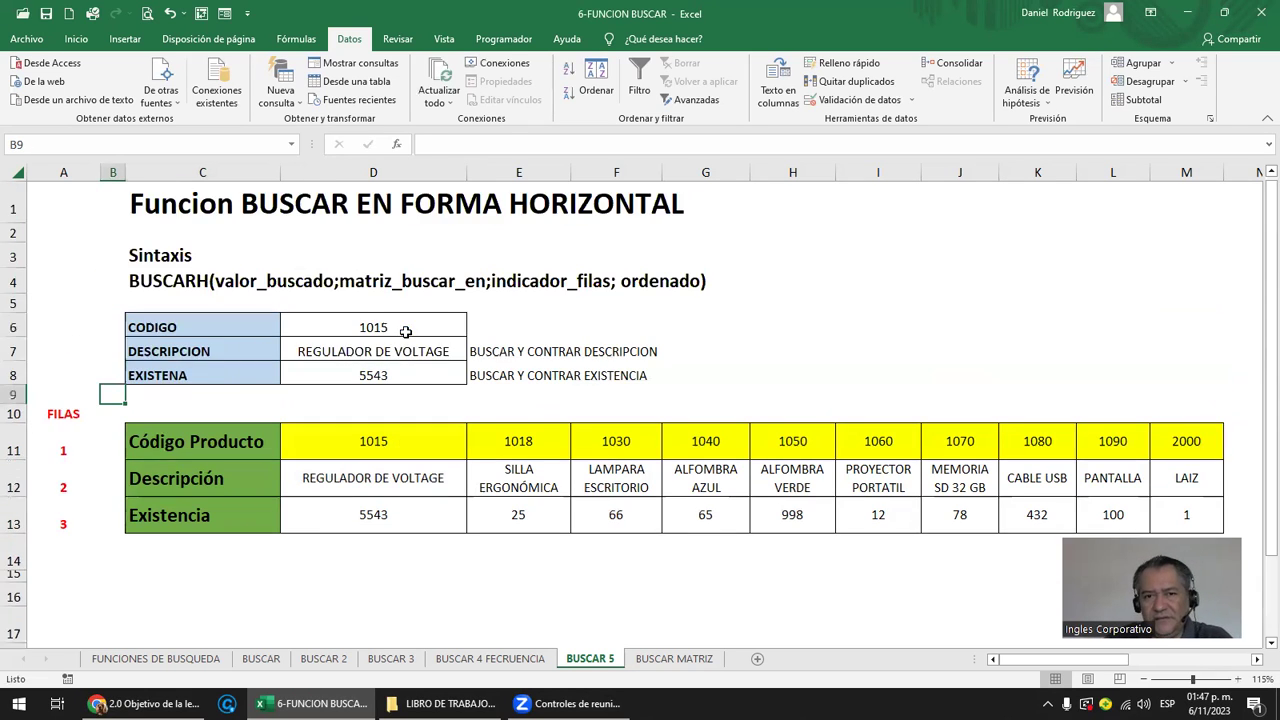
click(965, 357)
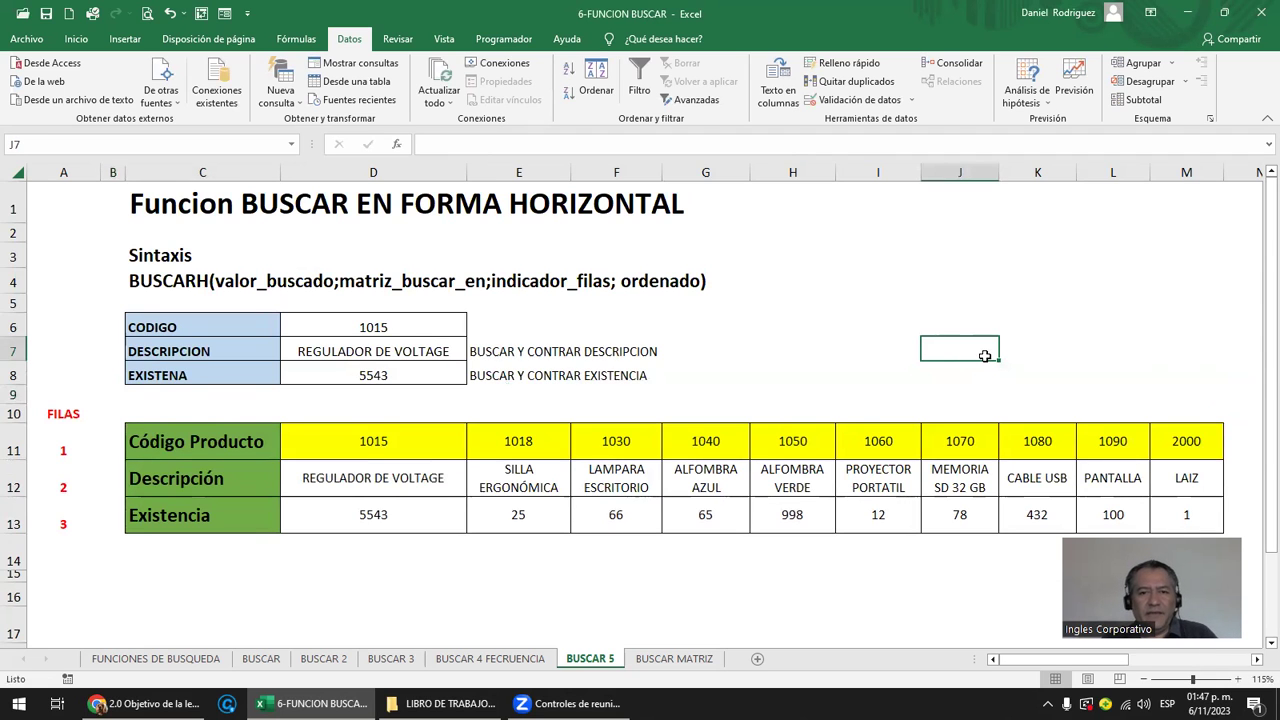
ctrl+scroll(978, 364, down, 3)
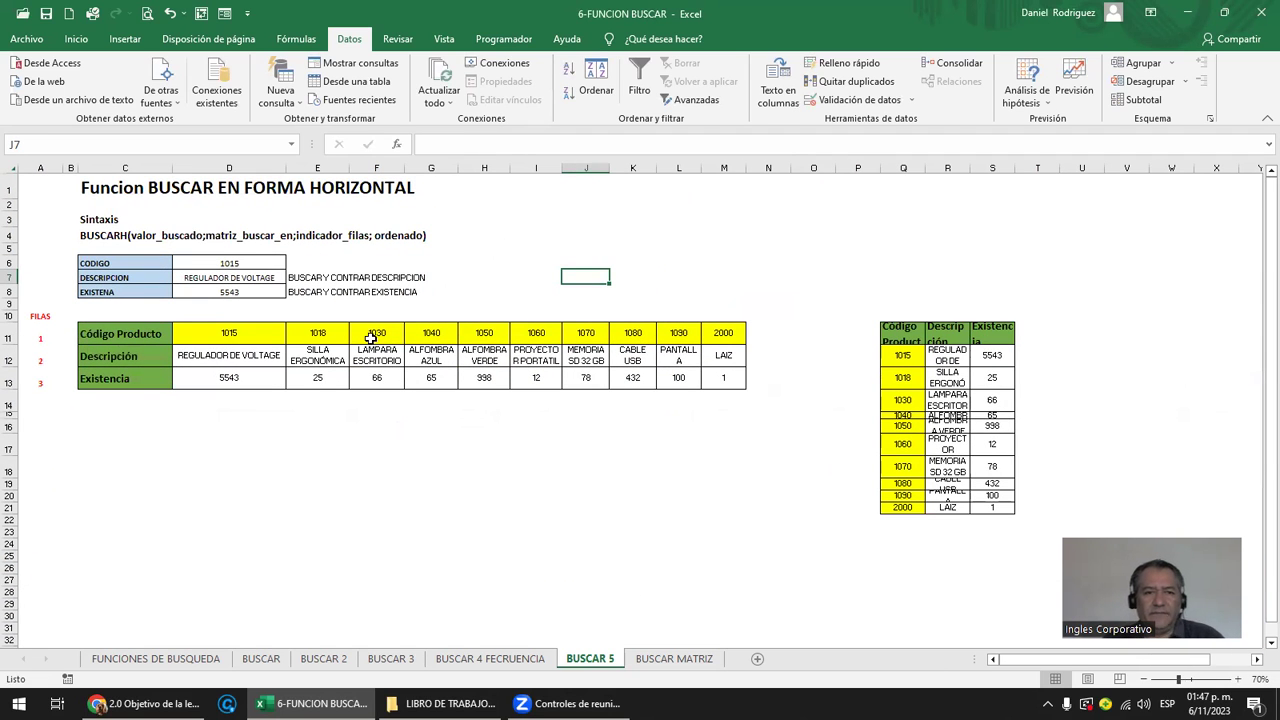
mouse_move(114, 340)
mouse_down()
mouse_move(758, 404)
mouse_move(738, 372)
mouse_up()
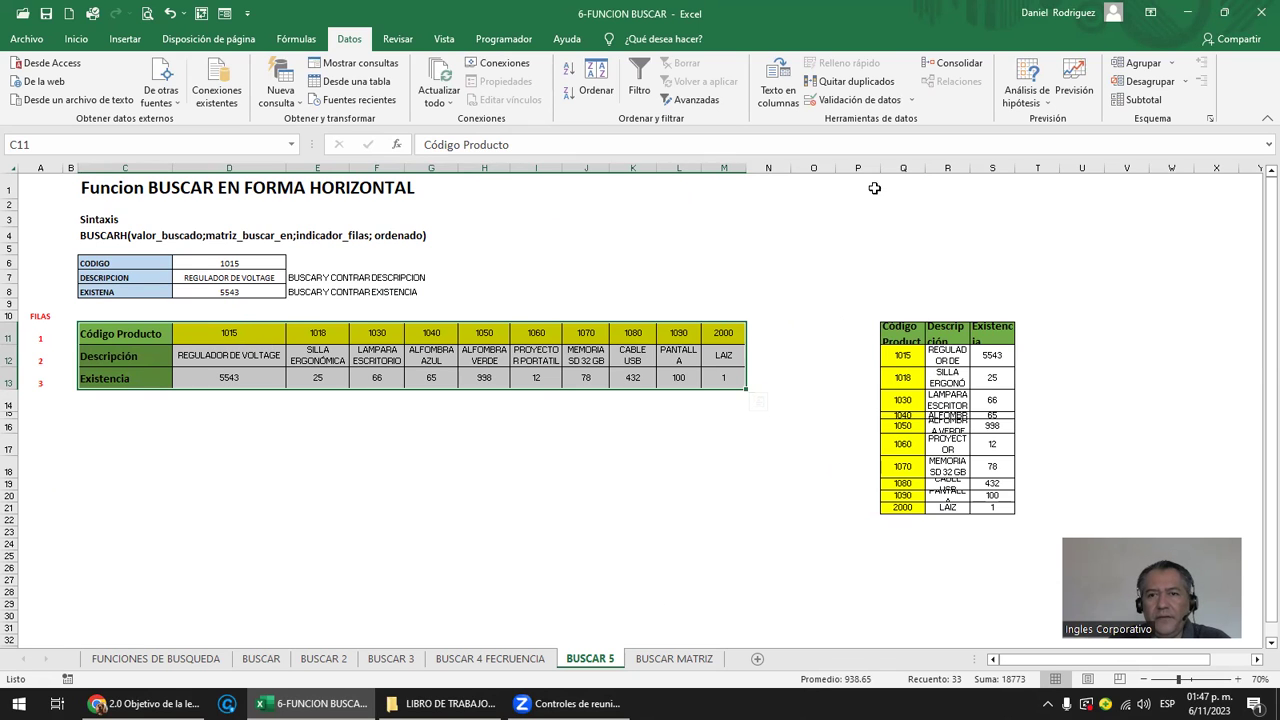
drag(903, 168, 985, 178)
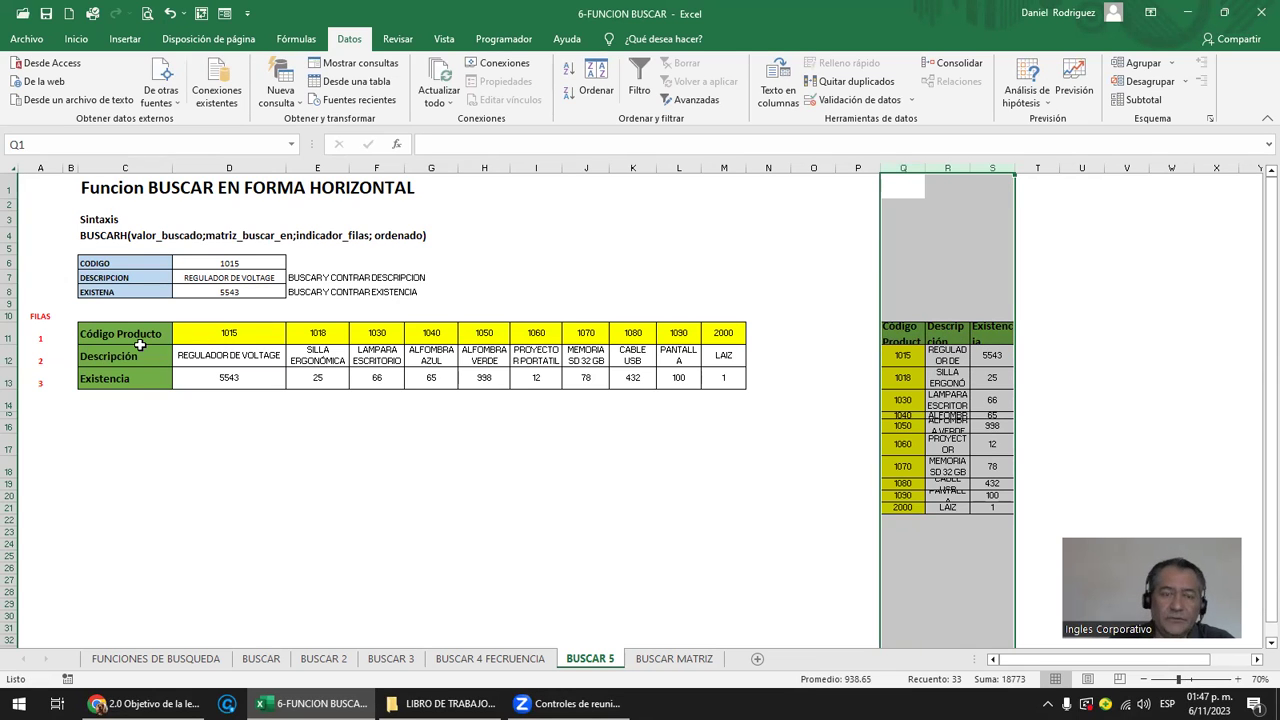
click(251, 360)
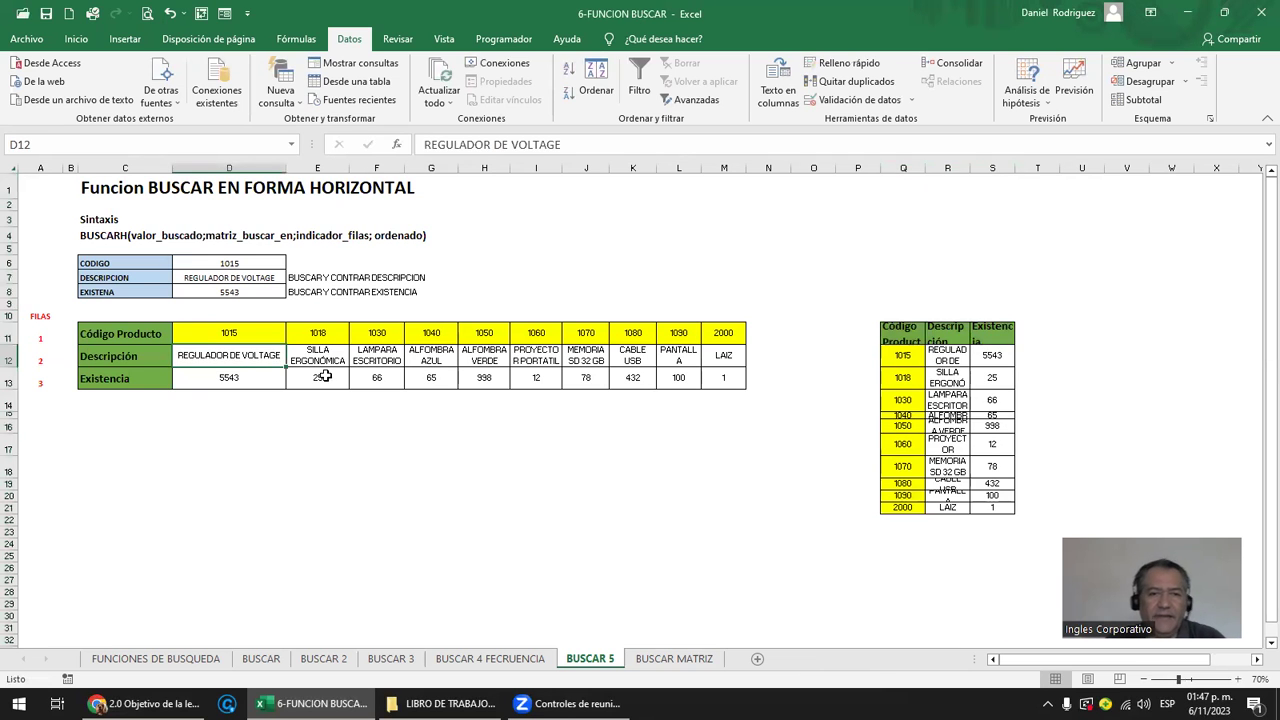
ctrl+scroll(325, 376, up, 1)
ctrl+scroll(325, 376, up, 1)
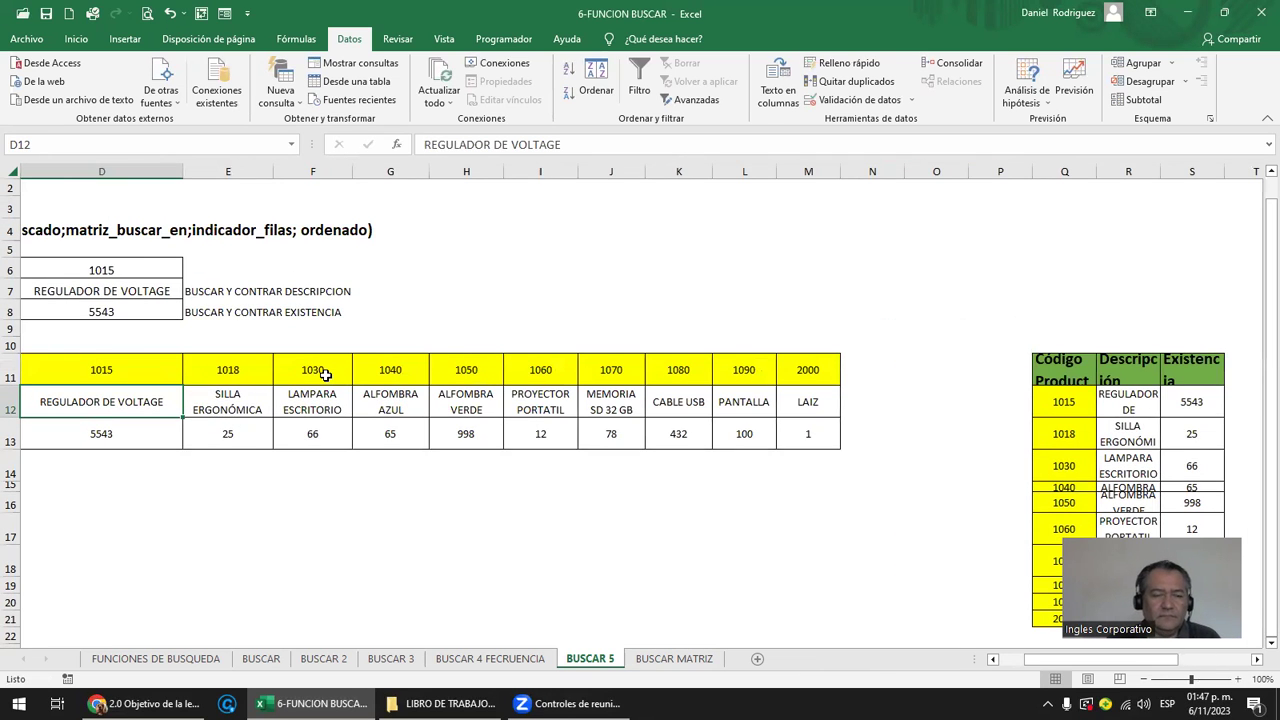
key(Home)
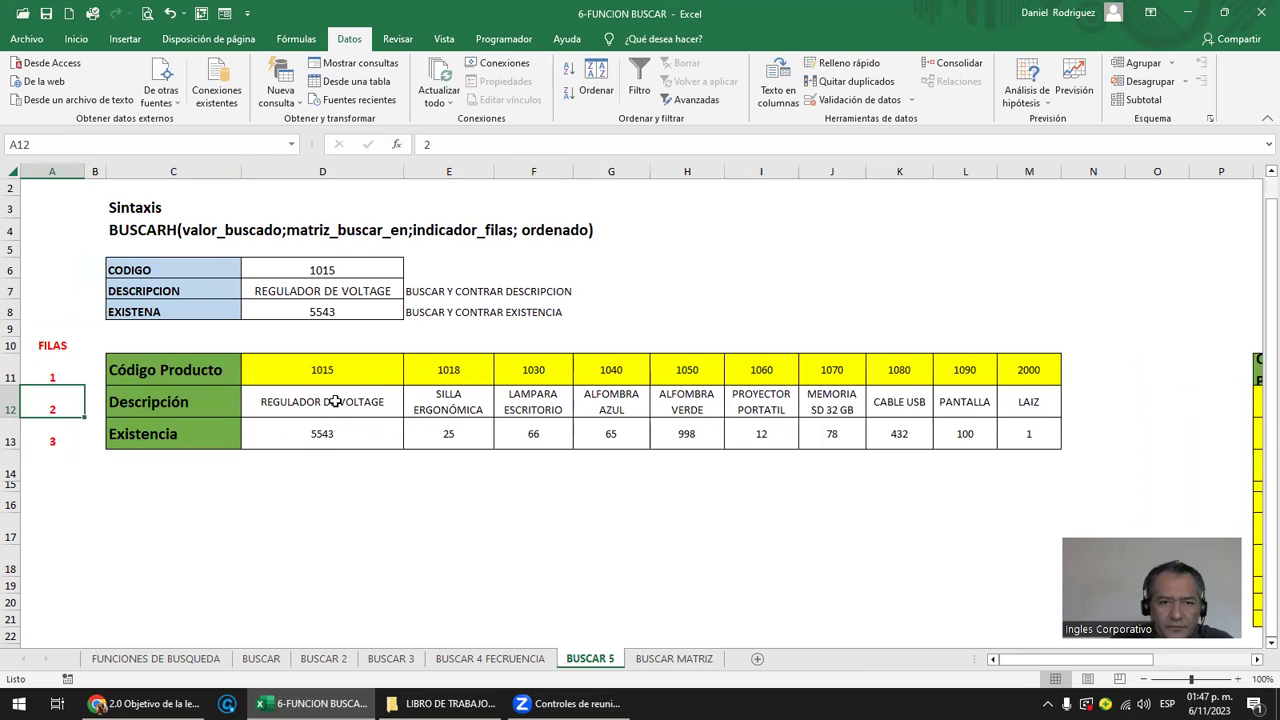
drag(335, 401, 1005, 433)
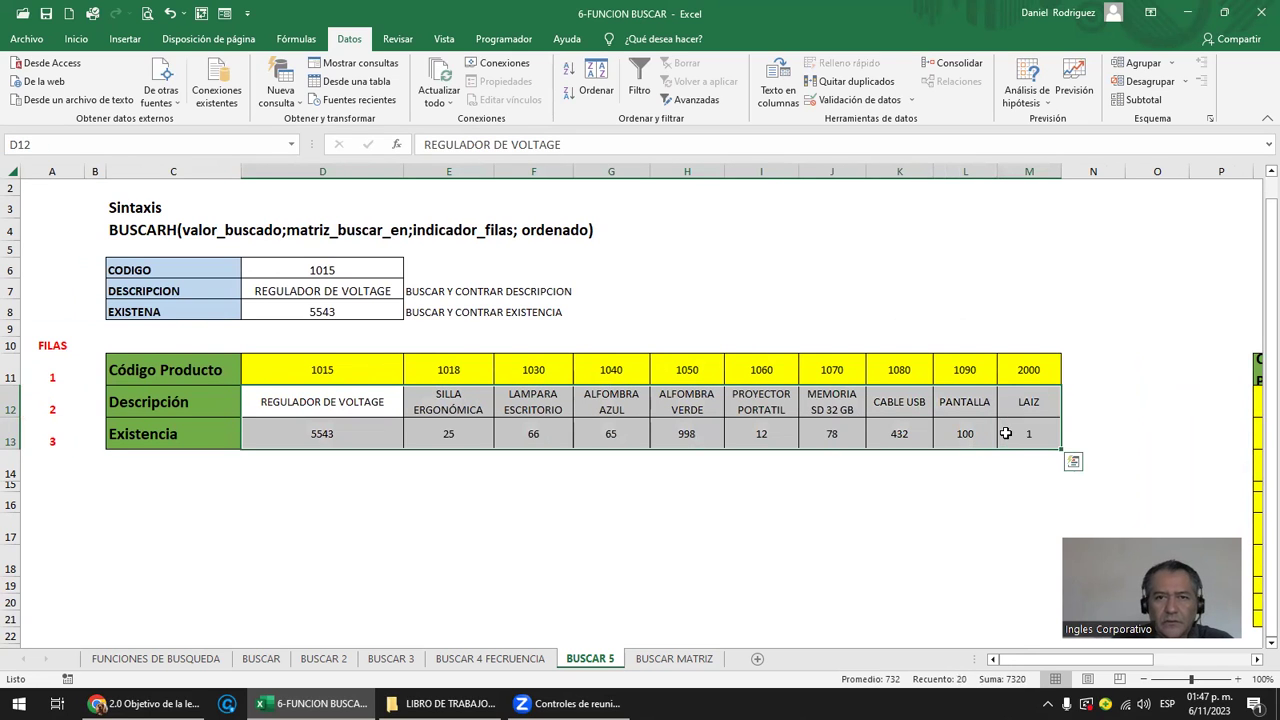
click(441, 543)
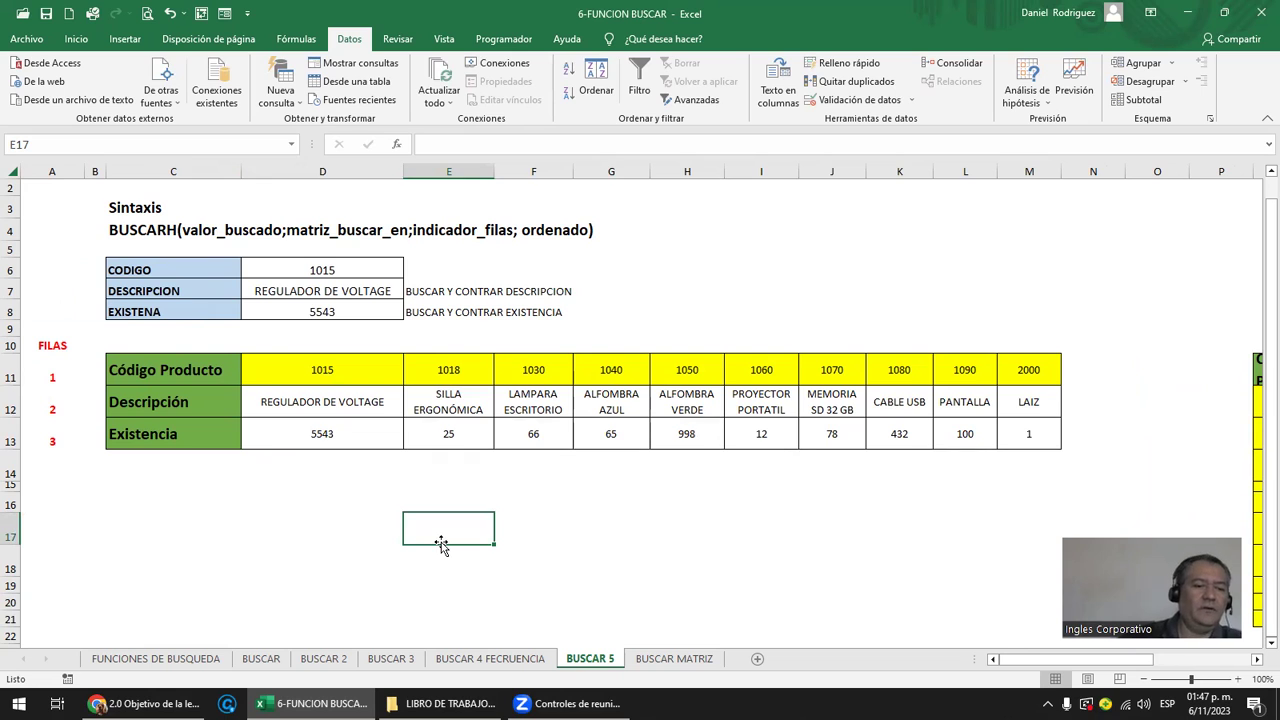
drag(339, 373, 1031, 440)
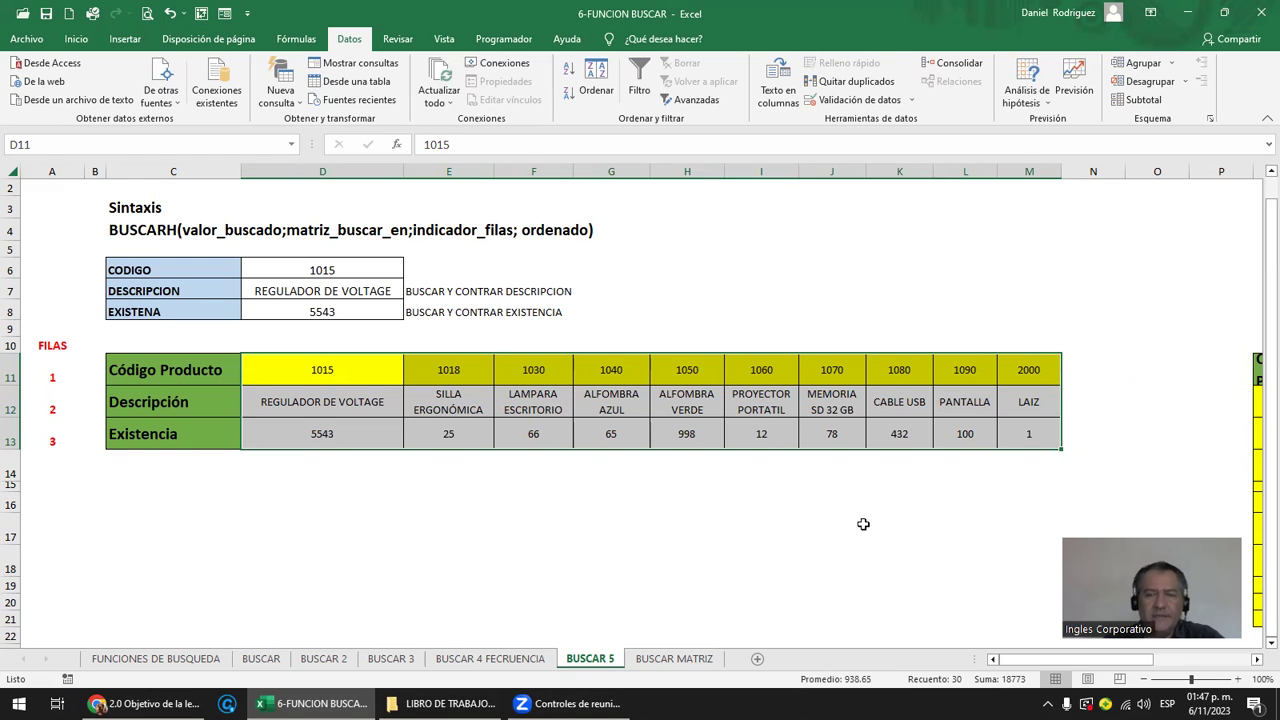
click(1074, 322)
scroll(1076, 319, down, 1)
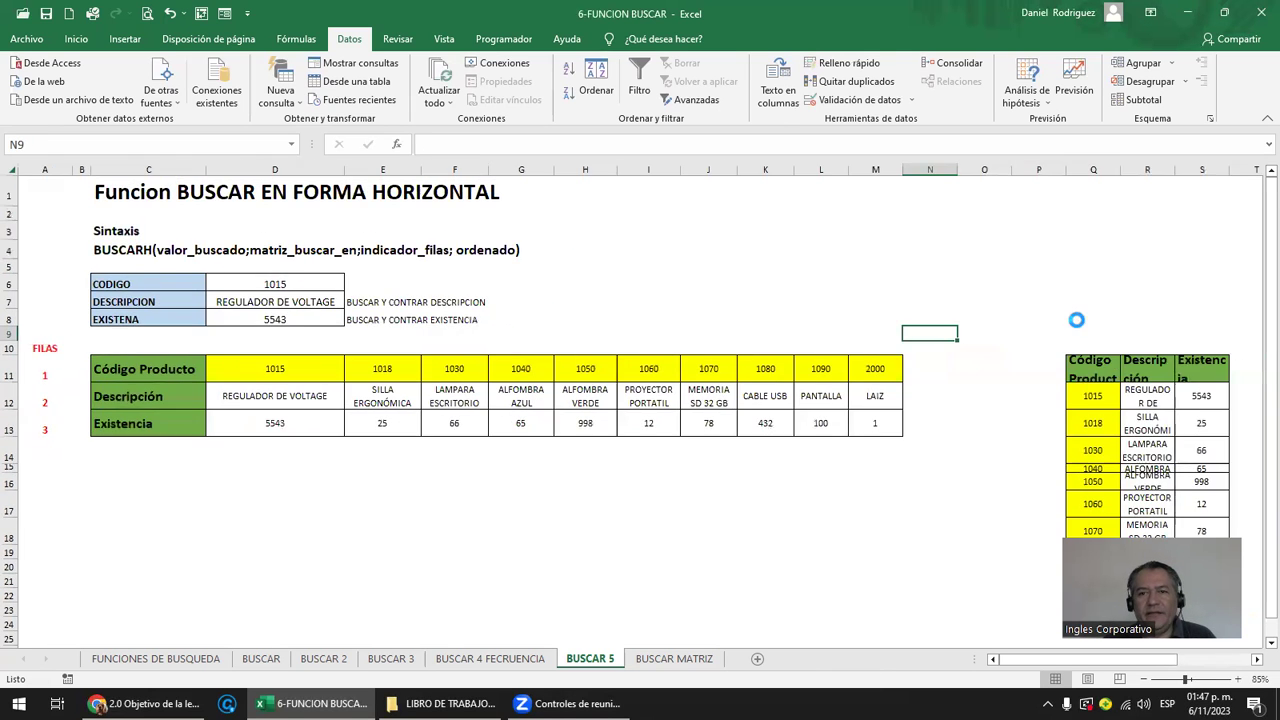
scroll(1076, 319, down, 1)
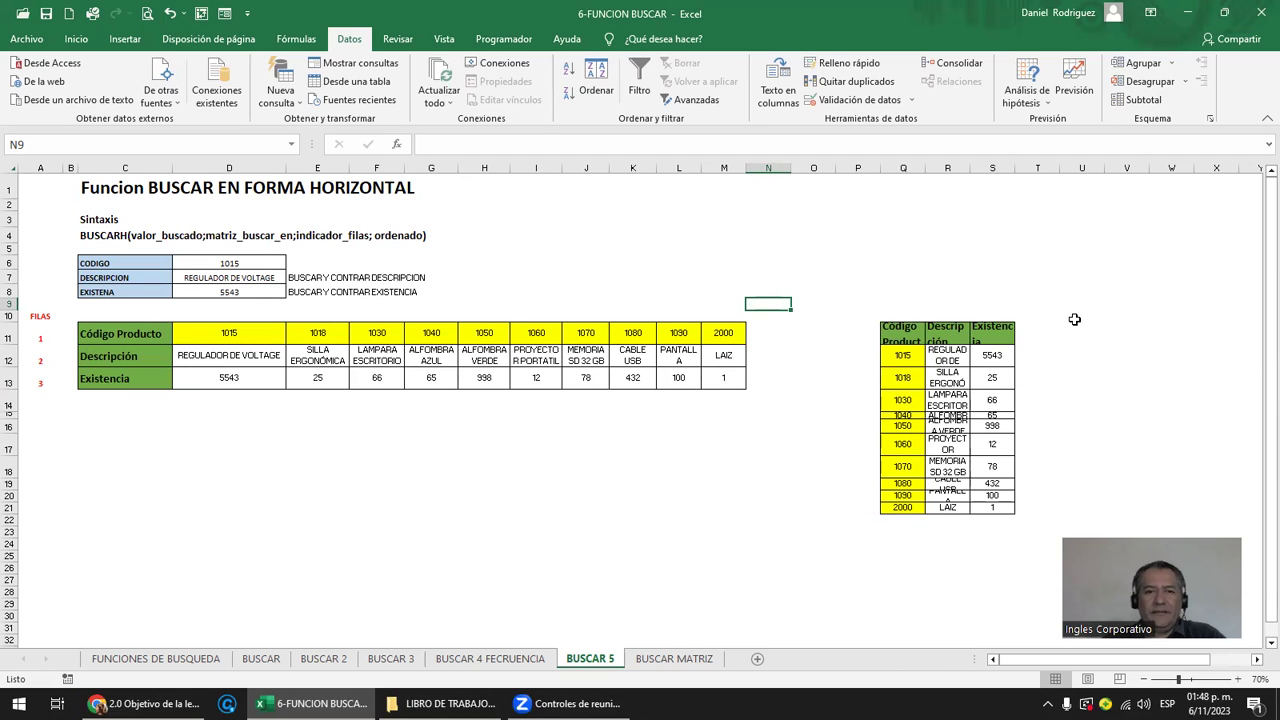
Move between the BUSCAR MATRIZ and BUSCAR 5 sheets, ending on BUSCAR 3.
click(680, 661)
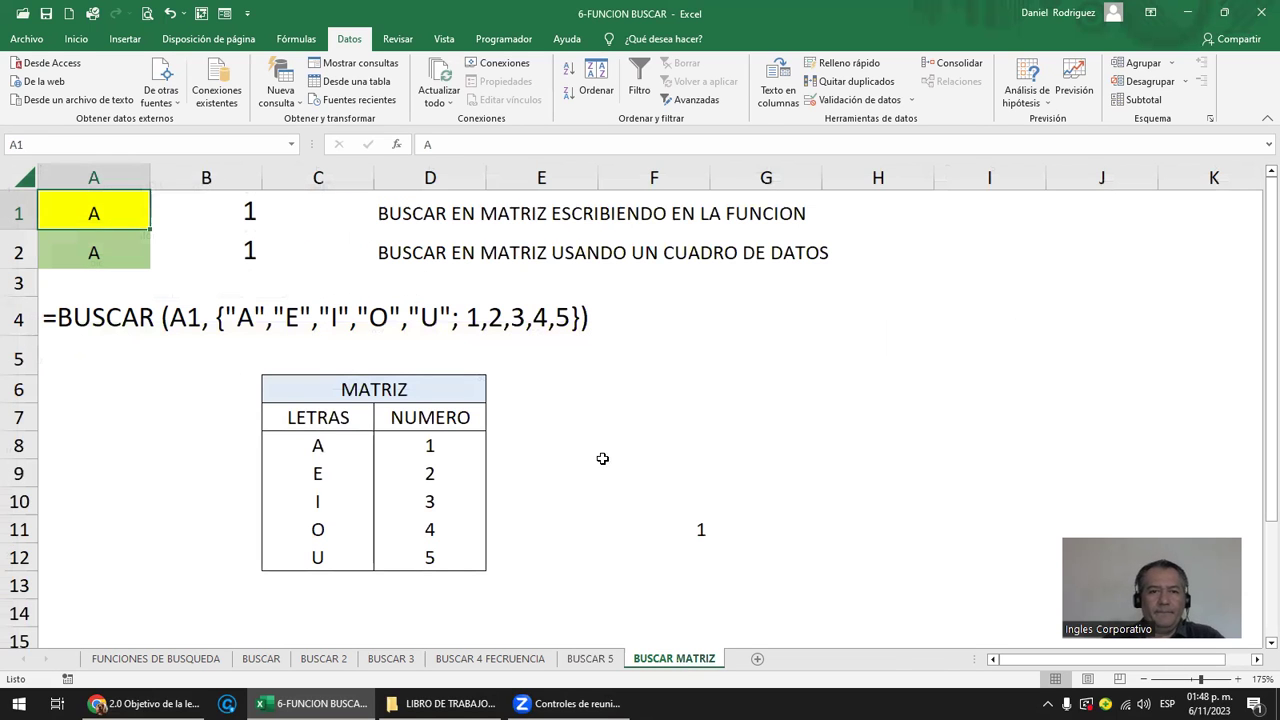
click(602, 452)
click(590, 660)
click(676, 663)
click(600, 662)
click(664, 665)
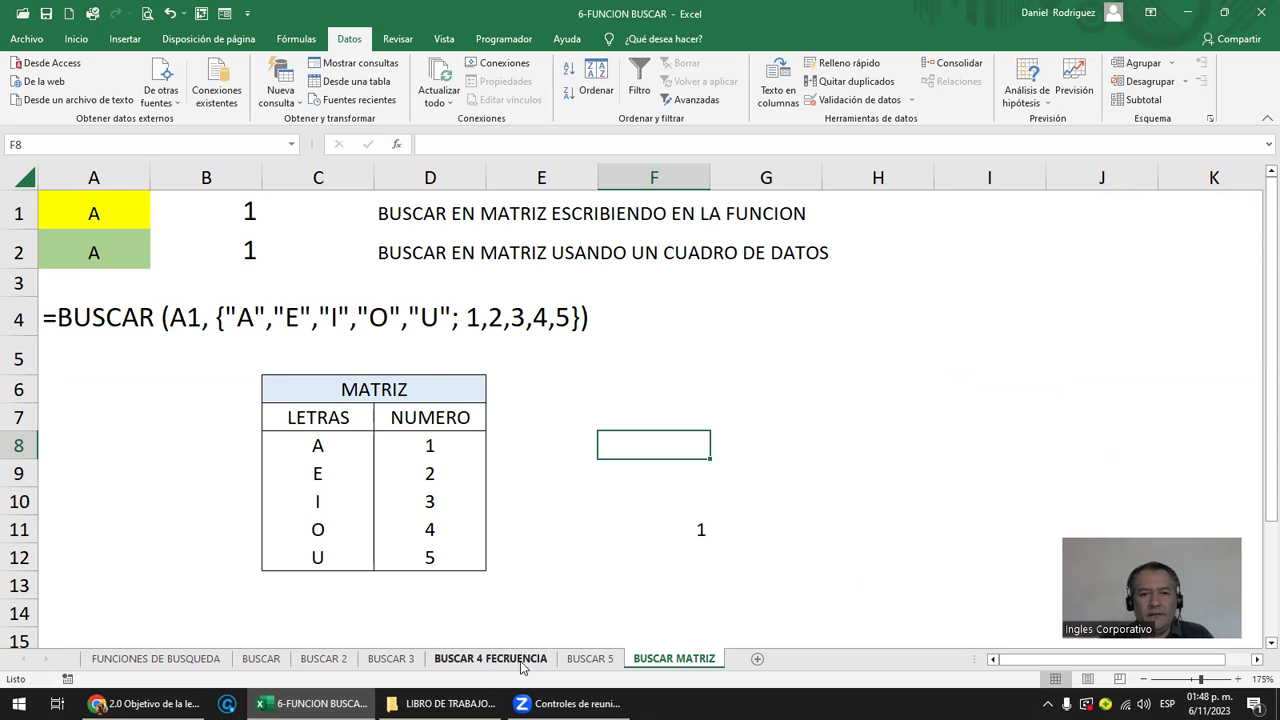
click(607, 664)
ctrl+scroll(471, 465, up, 3)
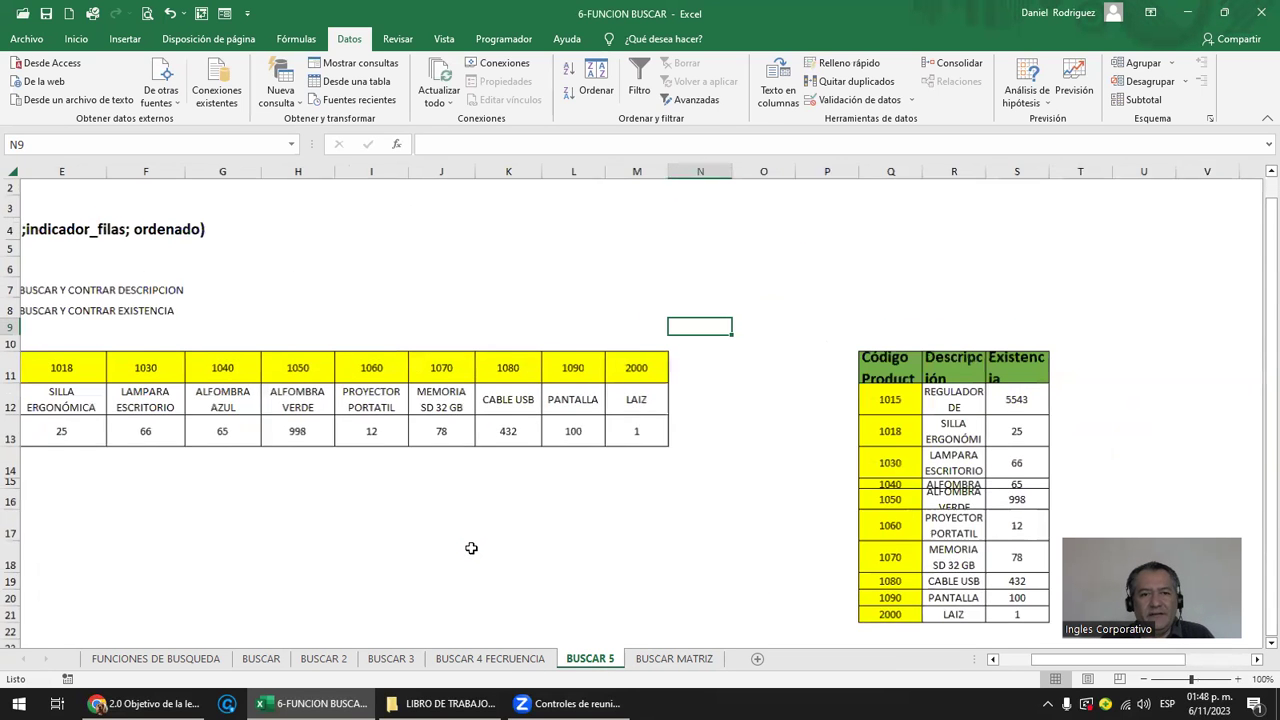
click(400, 660)
Inspect the G10 price formula for code A010 without changing it, then select G13.
click(297, 370)
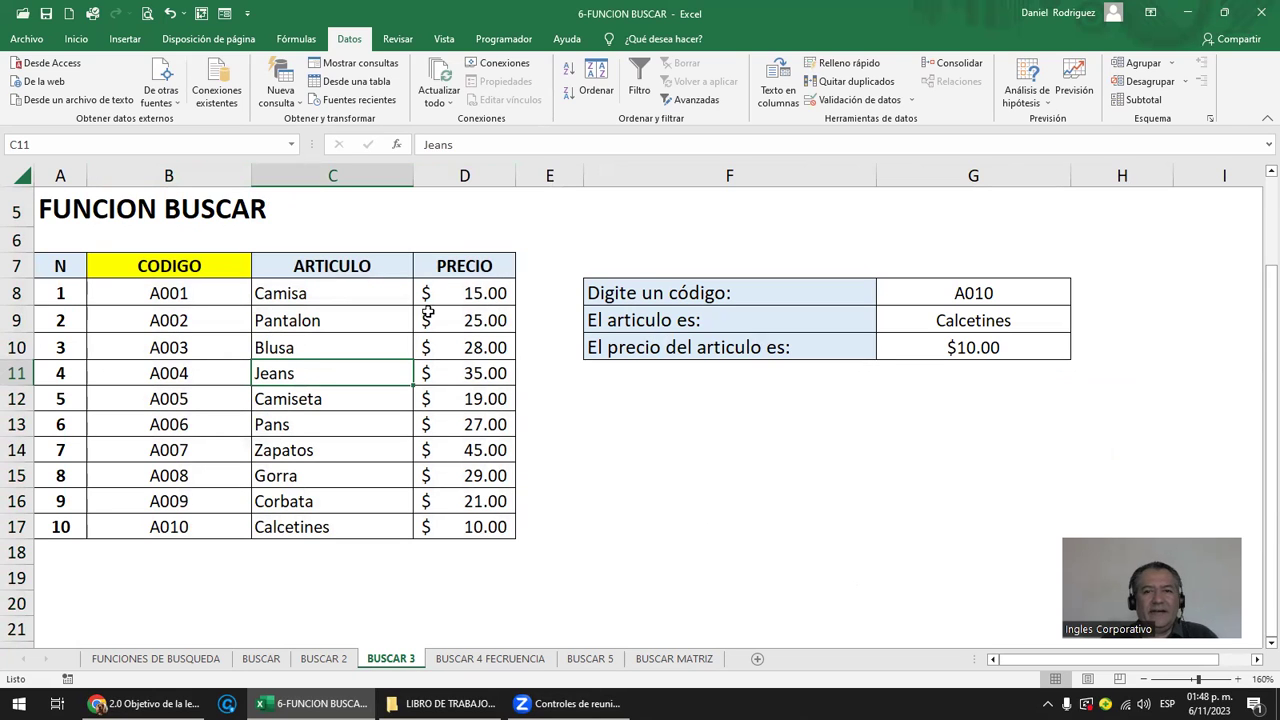
click(692, 295)
click(969, 293)
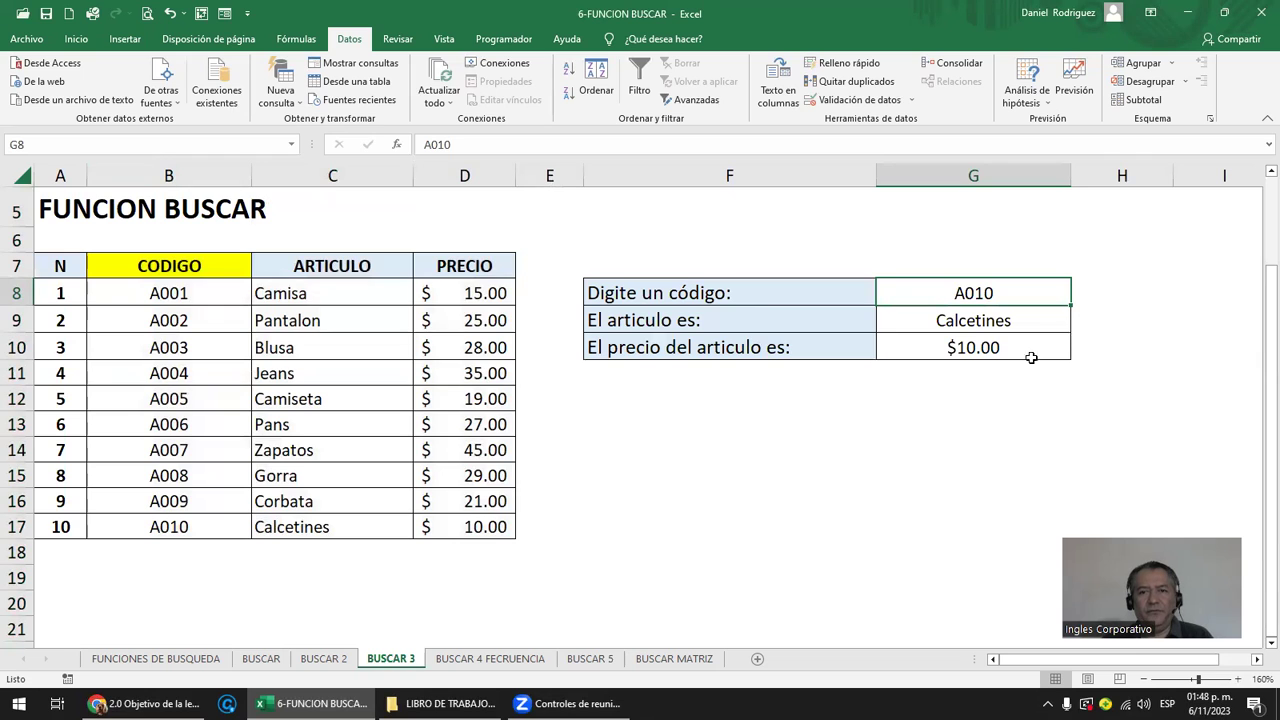
click(965, 414)
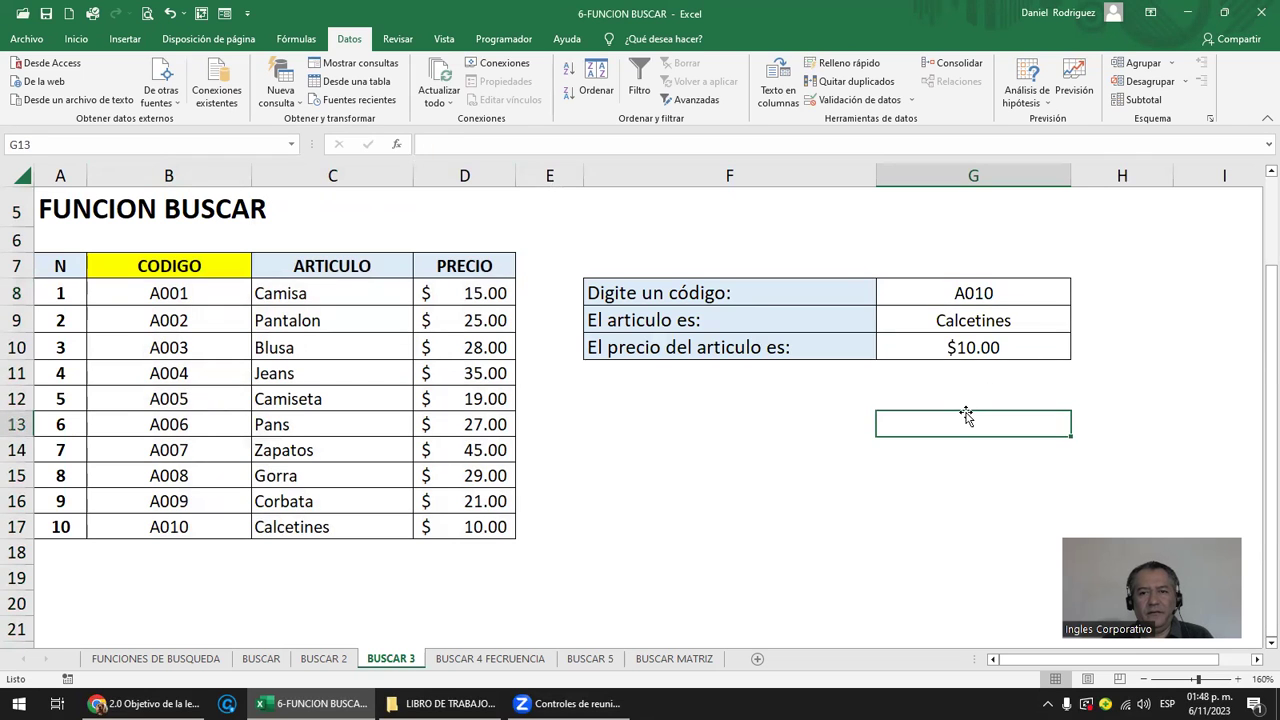
double_click(975, 347)
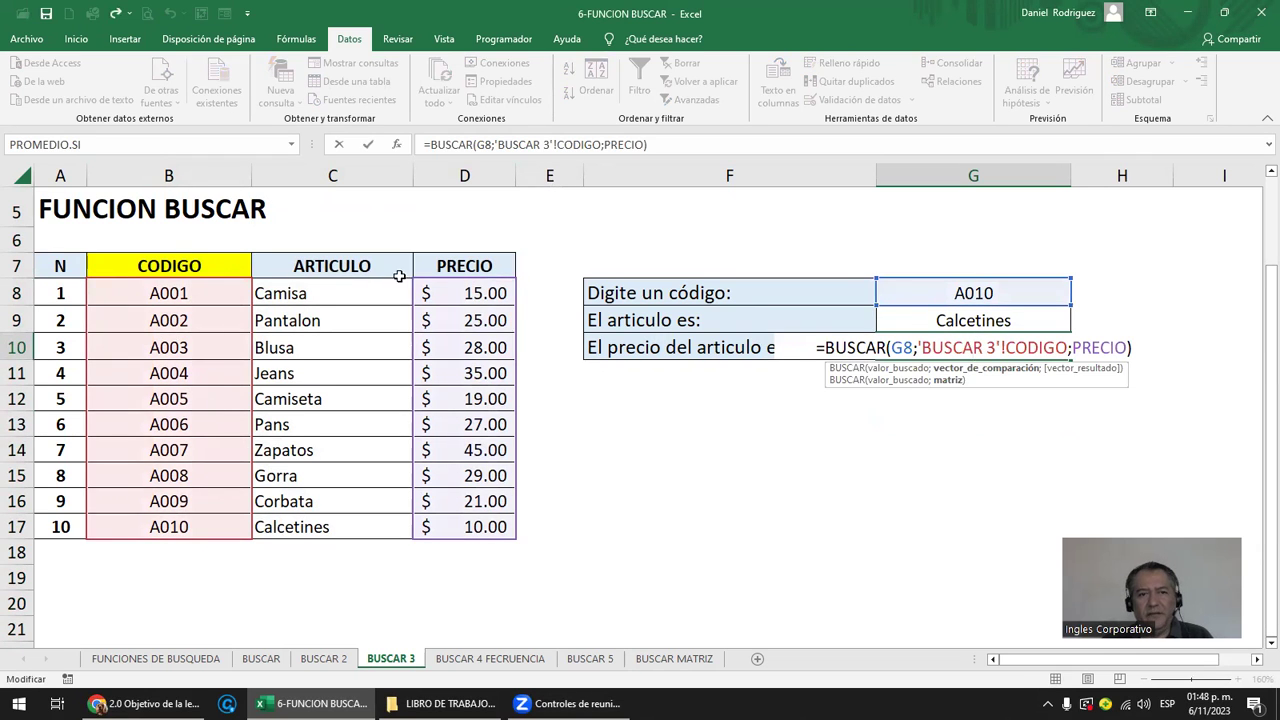
key(Escape)
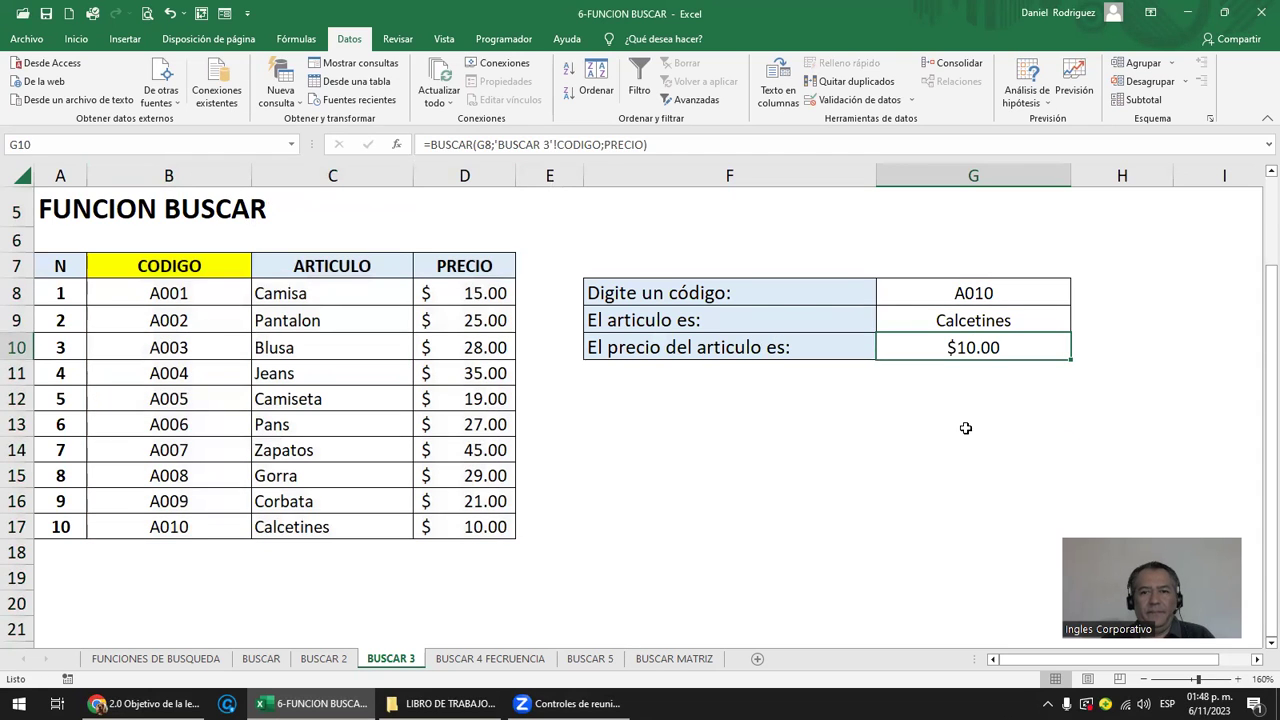
click(966, 428)
Enter the array-form =BUSCAR(G8;B8:D17) in G13, returning 10 for code A010.
text(=)
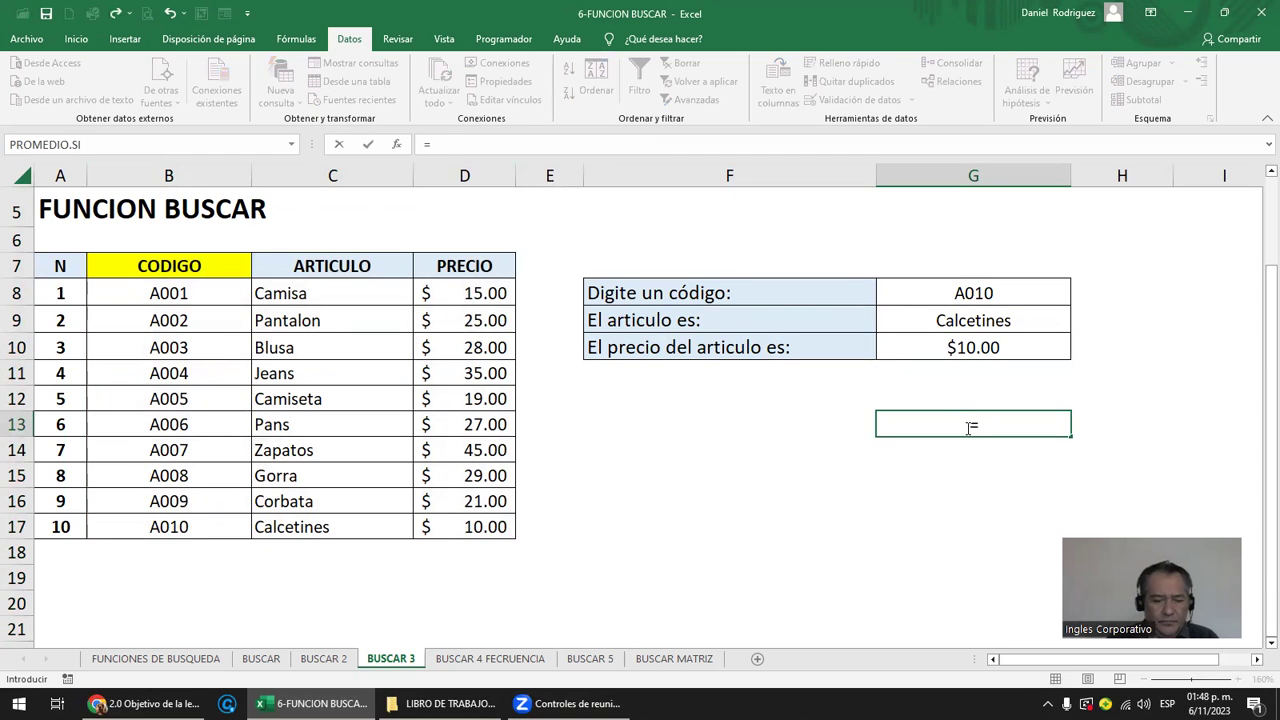
text(BUS)
key(Tab)
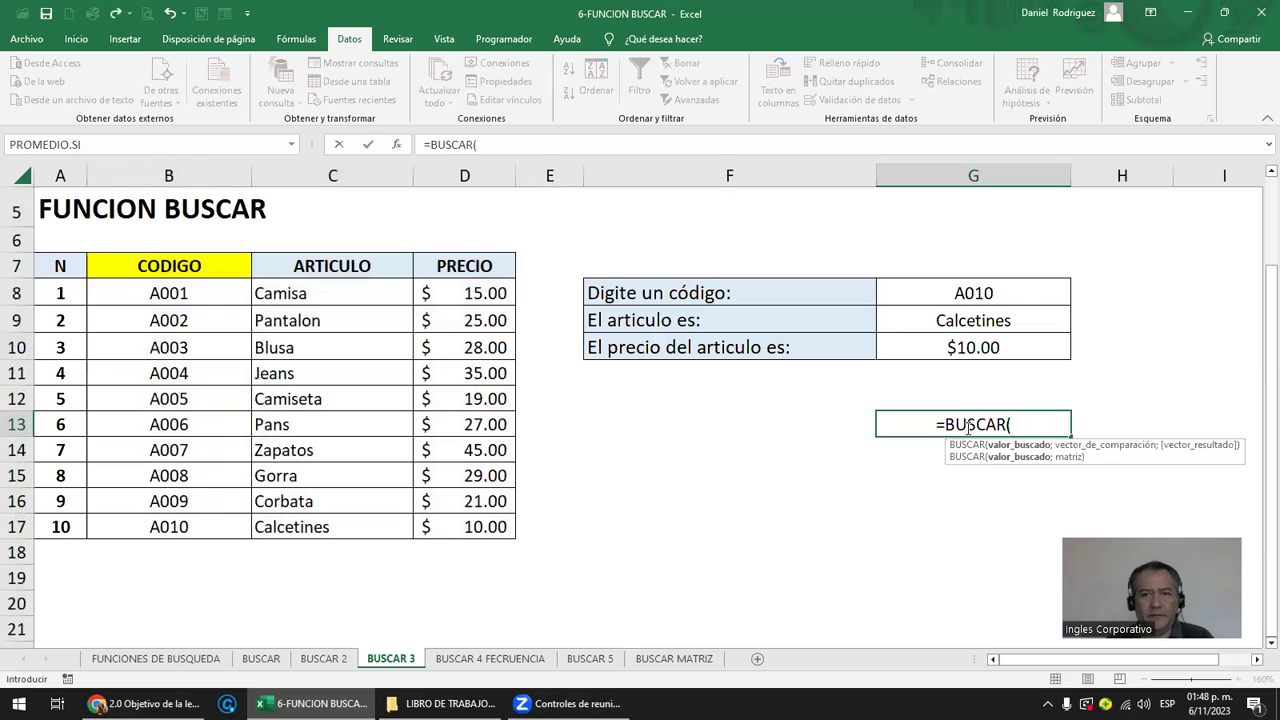
click(1000, 288)
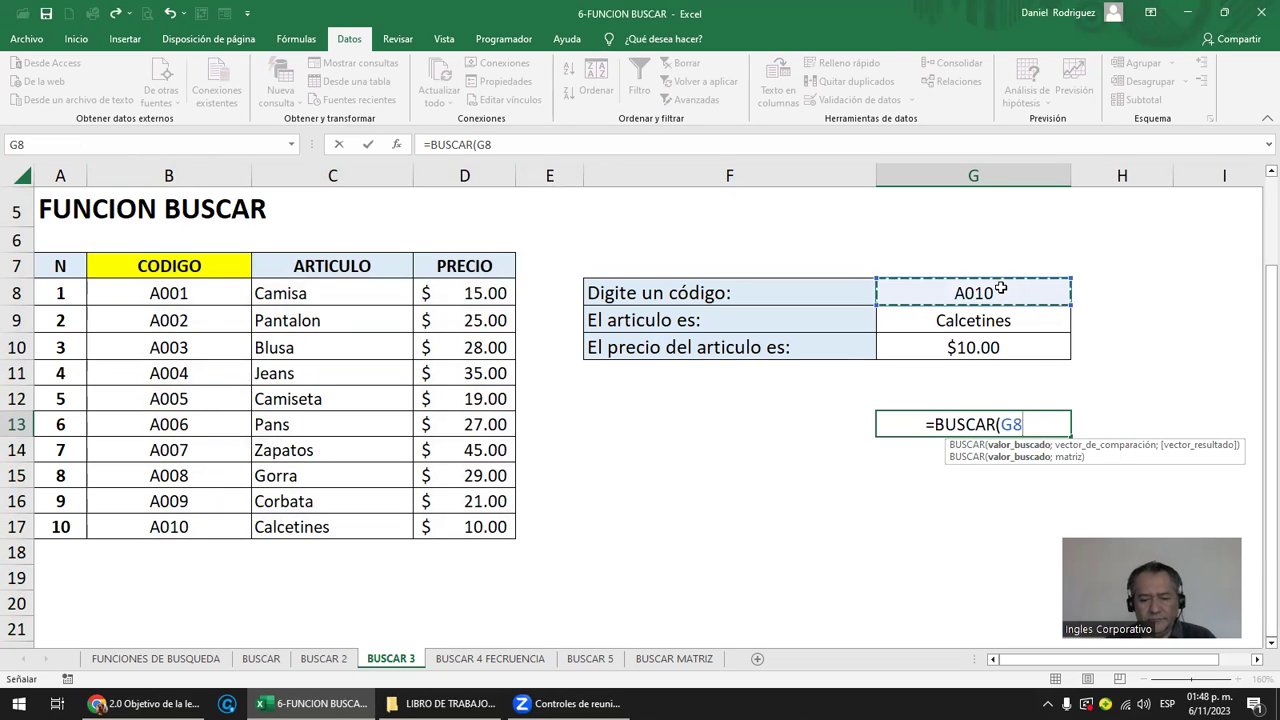
text(;)
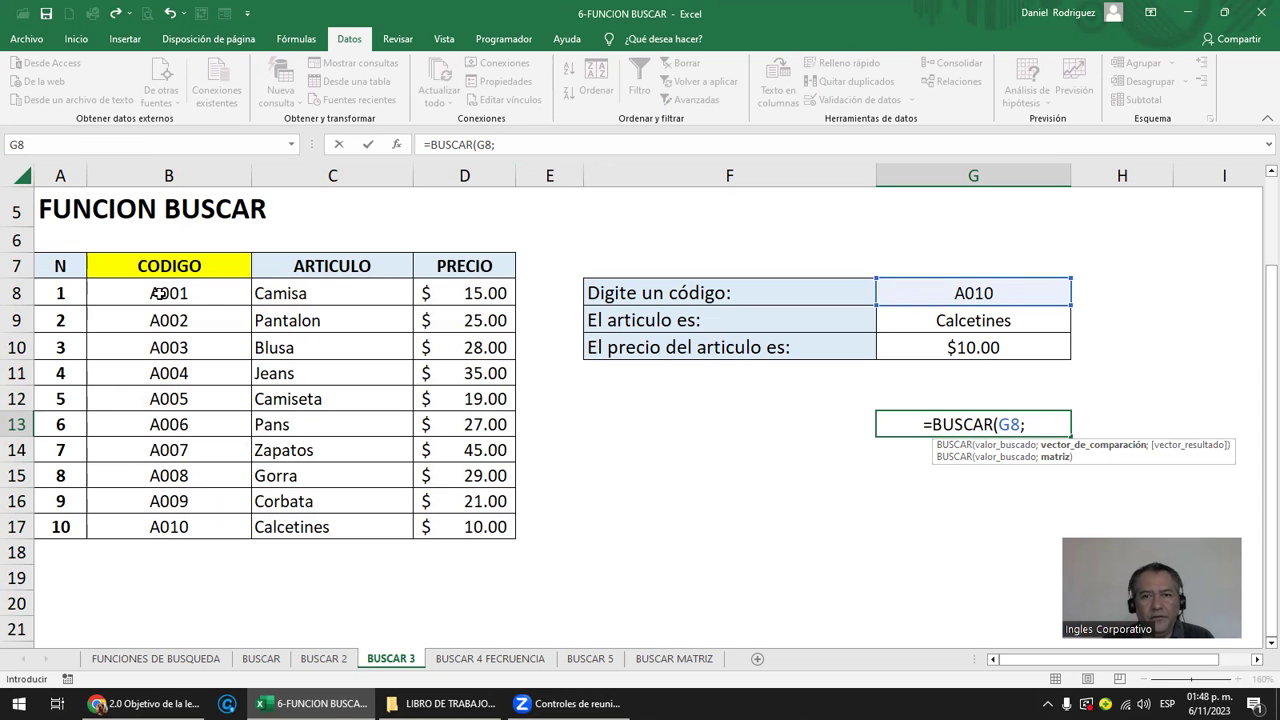
drag(158, 293, 456, 518)
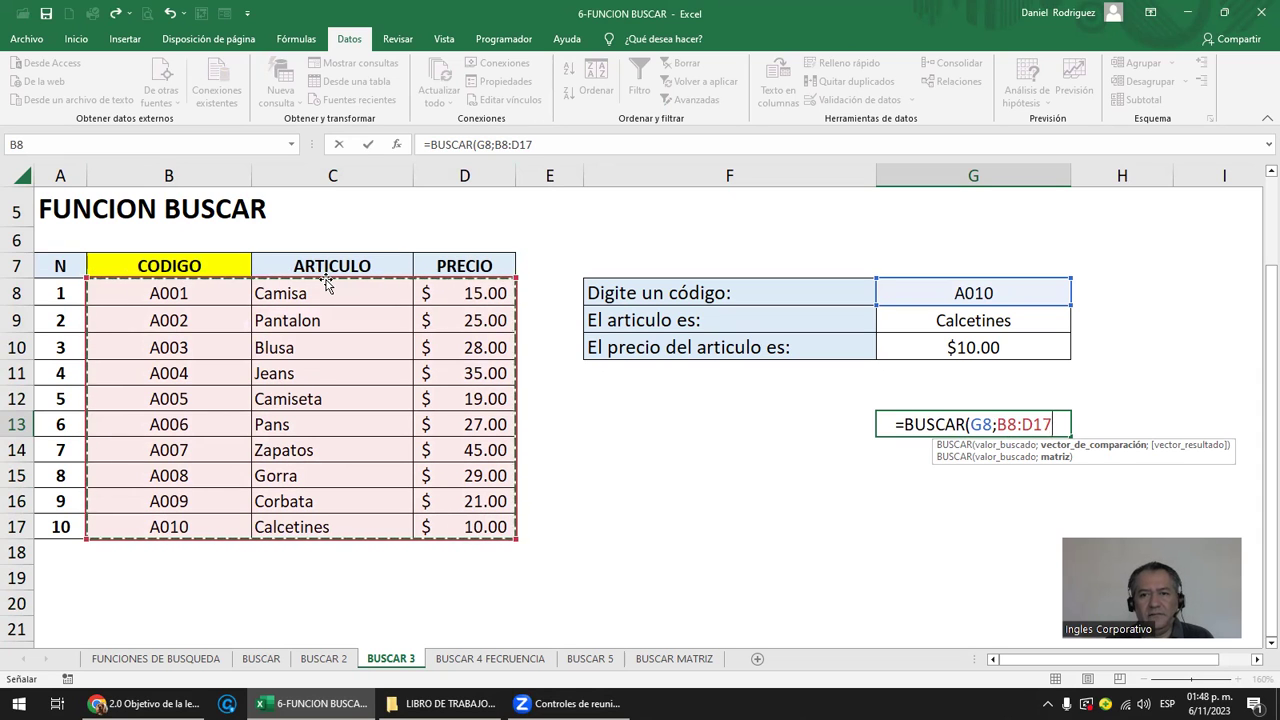
key(Return)
key(Up)
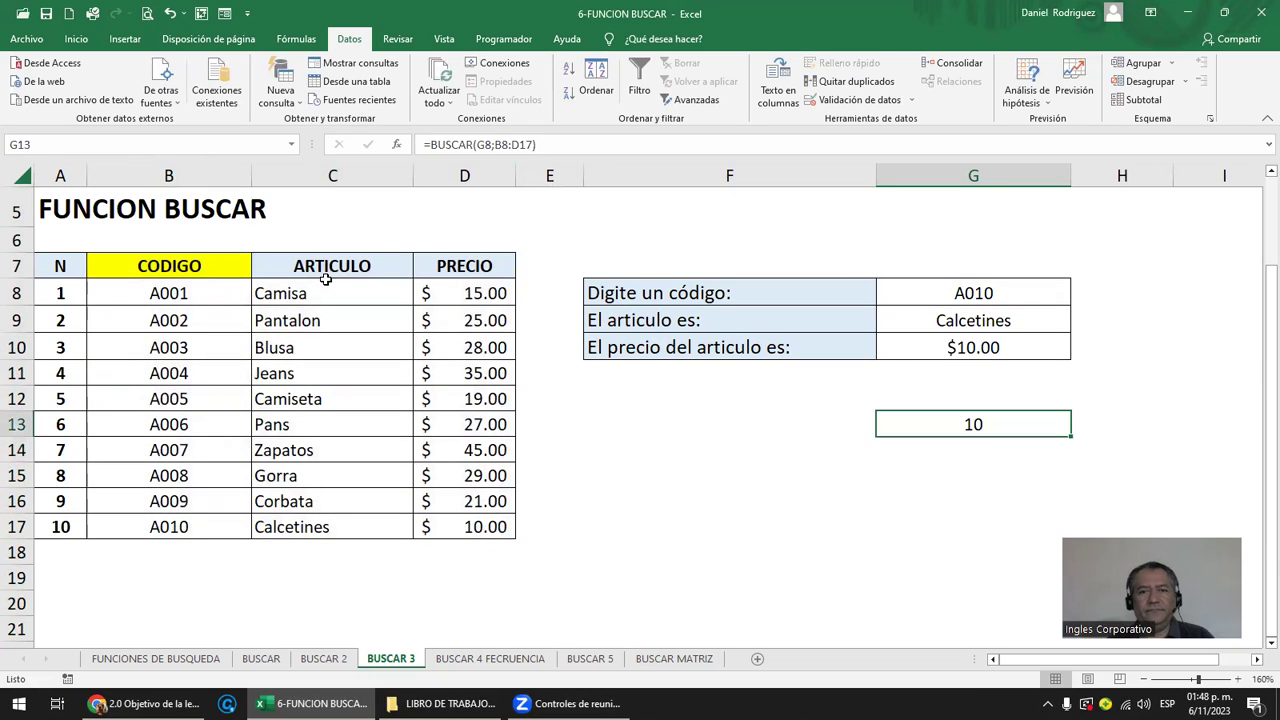
key(F2)
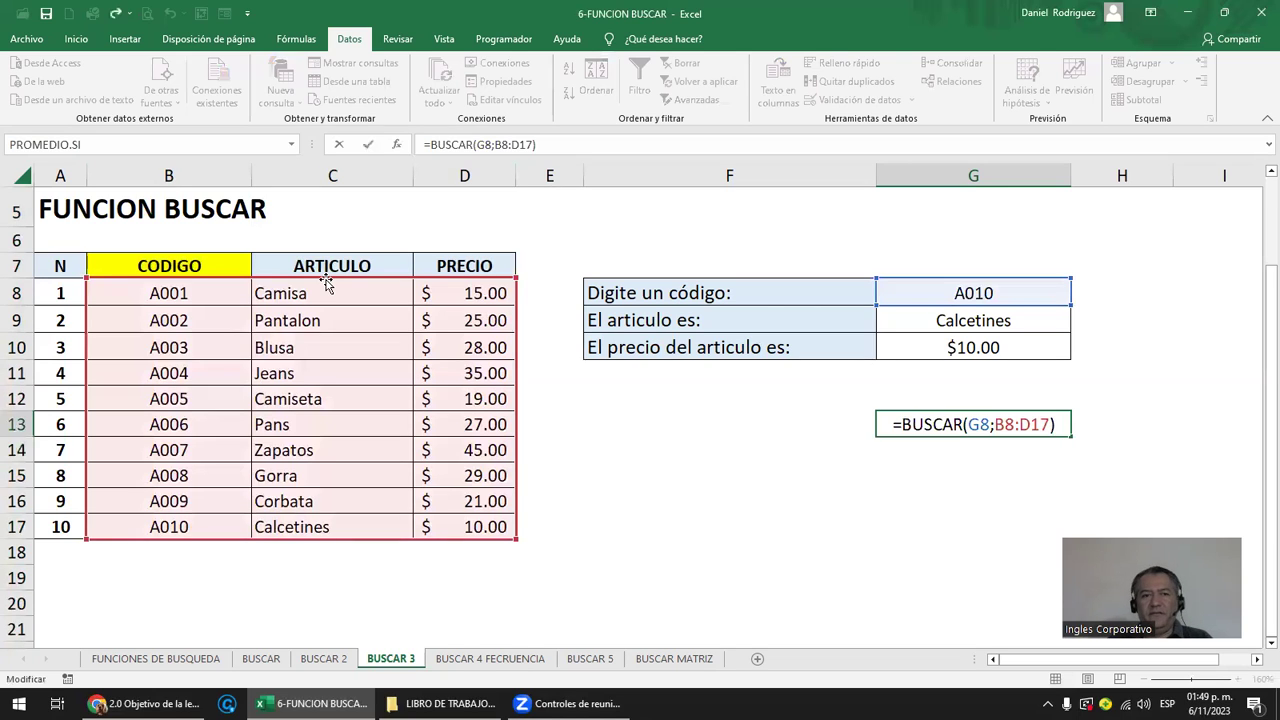
key(Return)
key(Up)
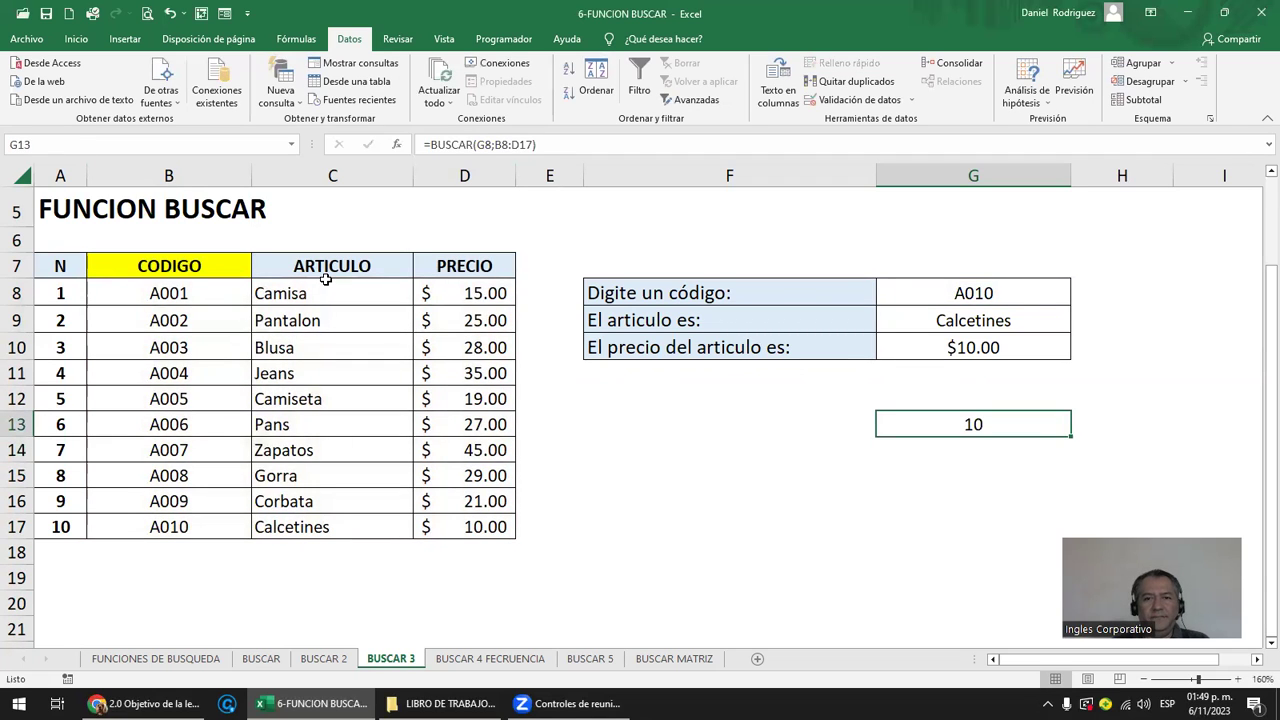
Test narrowing G13's lookup range to start at column C, see #N/D, then undo to B8:D17.
click(490, 528)
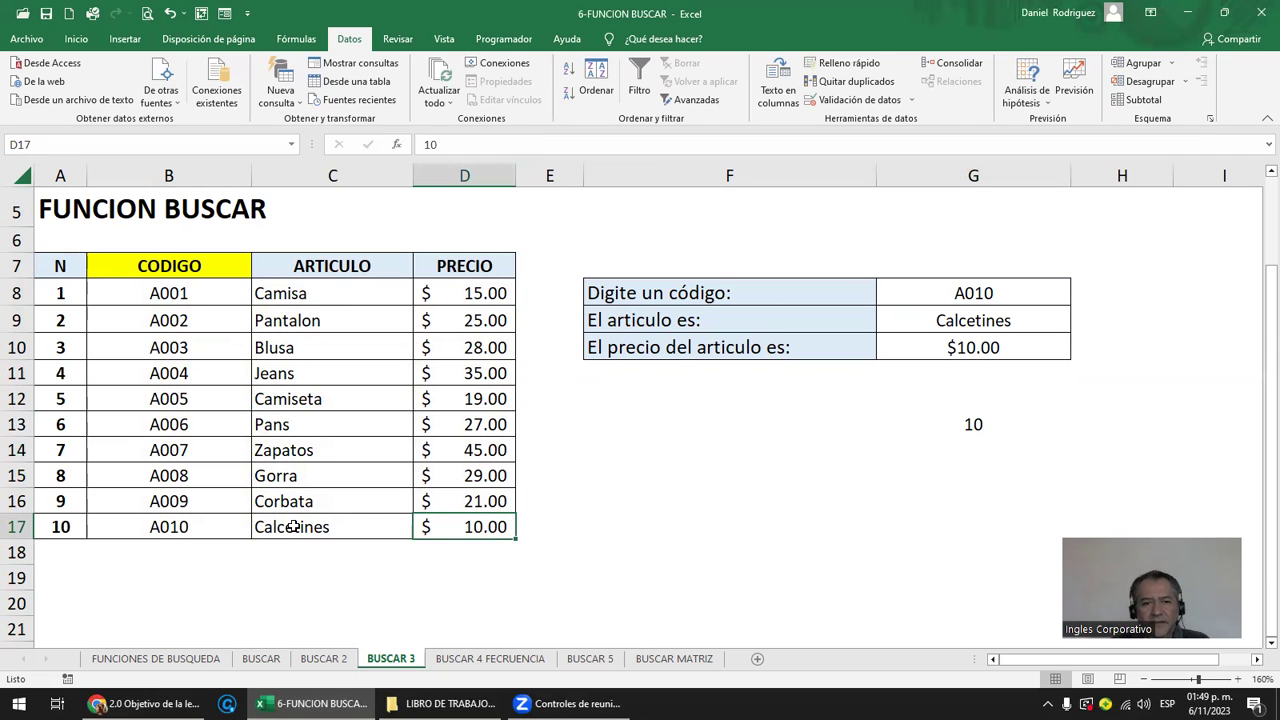
click(961, 416)
key(F2)
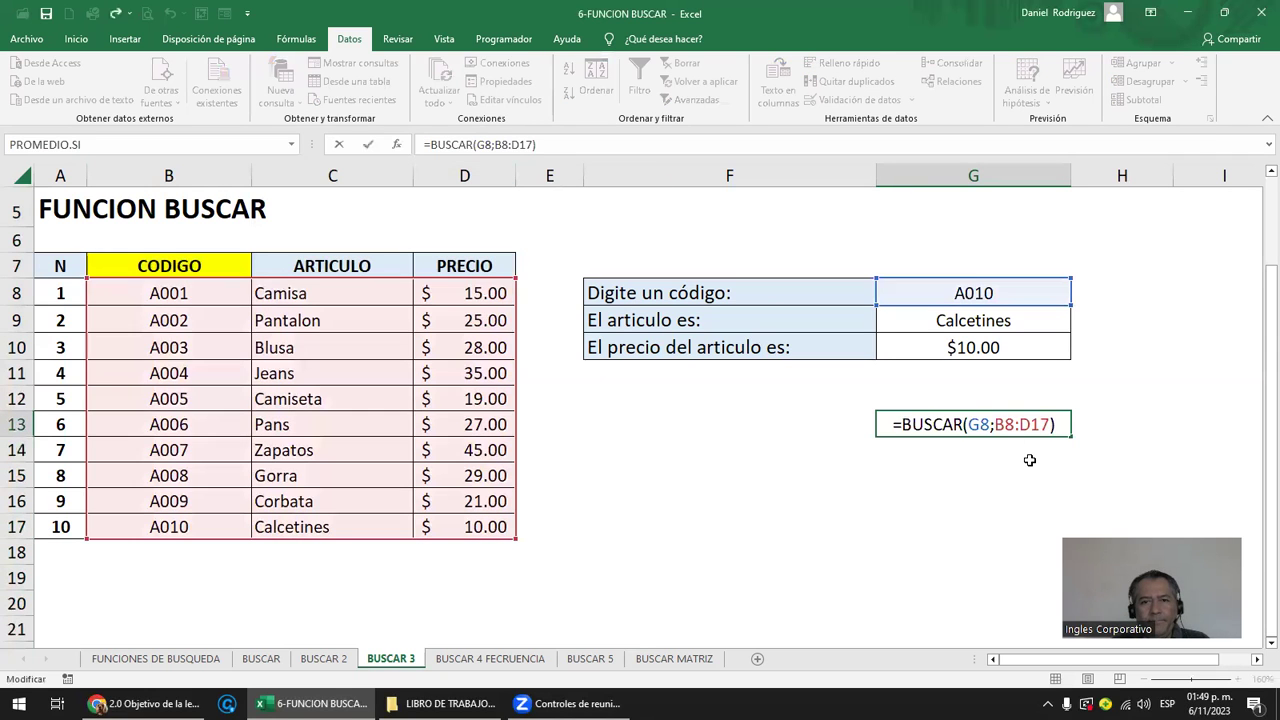
key(Escape)
key(F2)
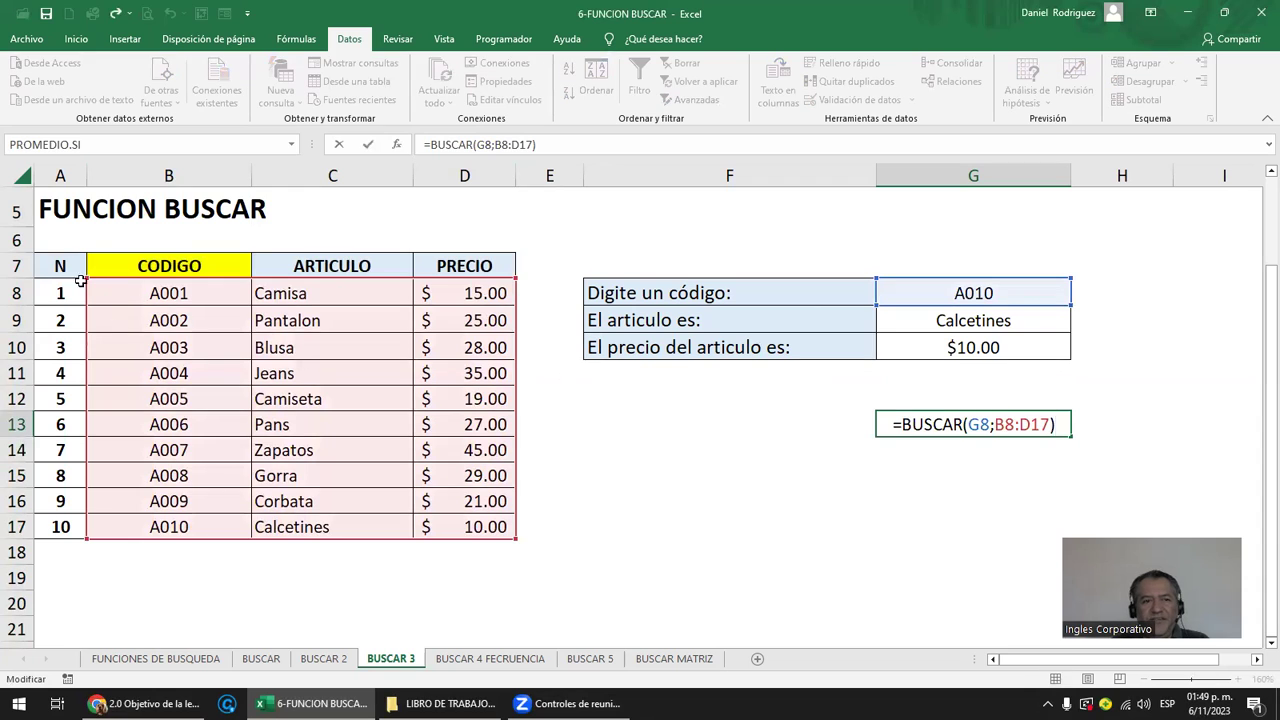
drag(81, 281, 250, 281)
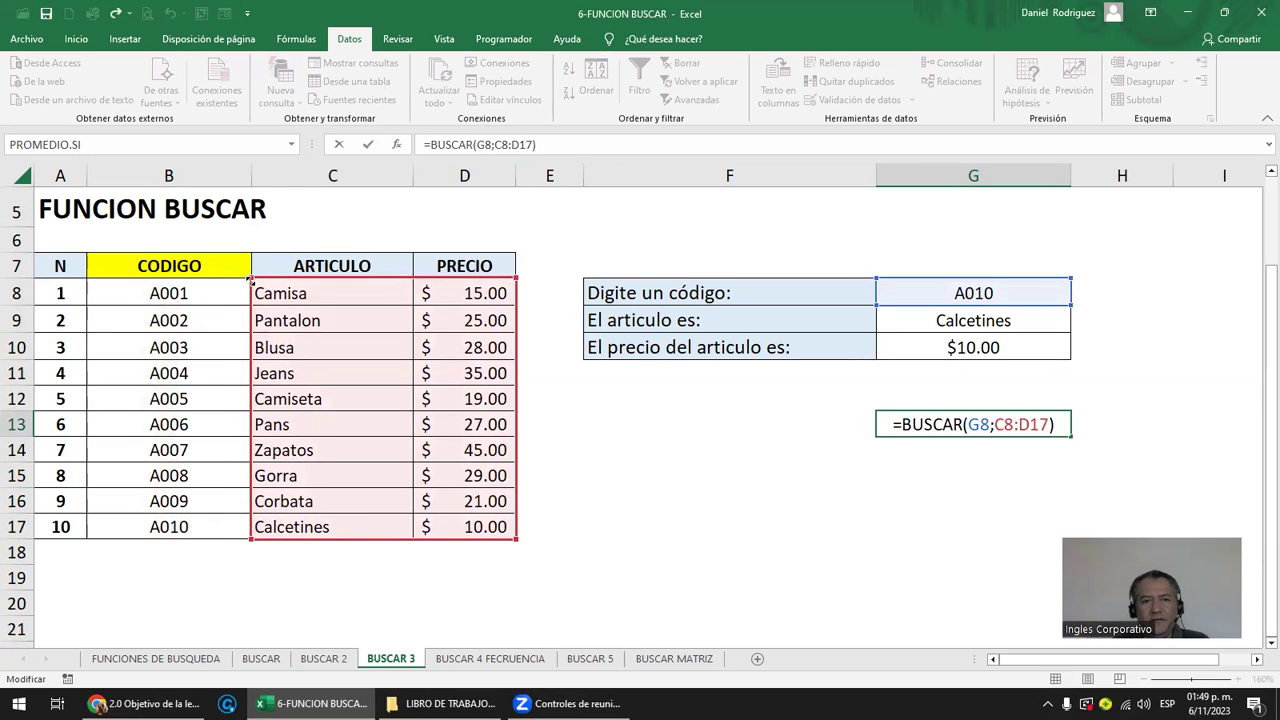
key(Return)
key(Up)
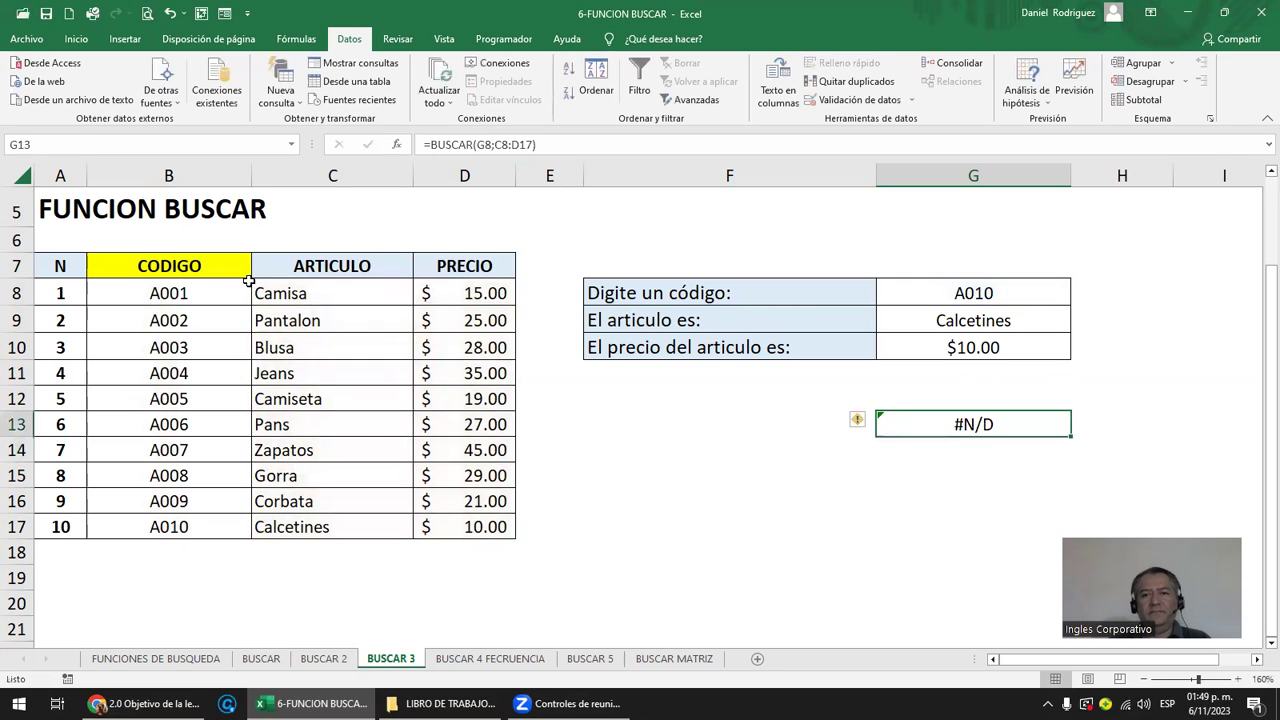
key(F2)
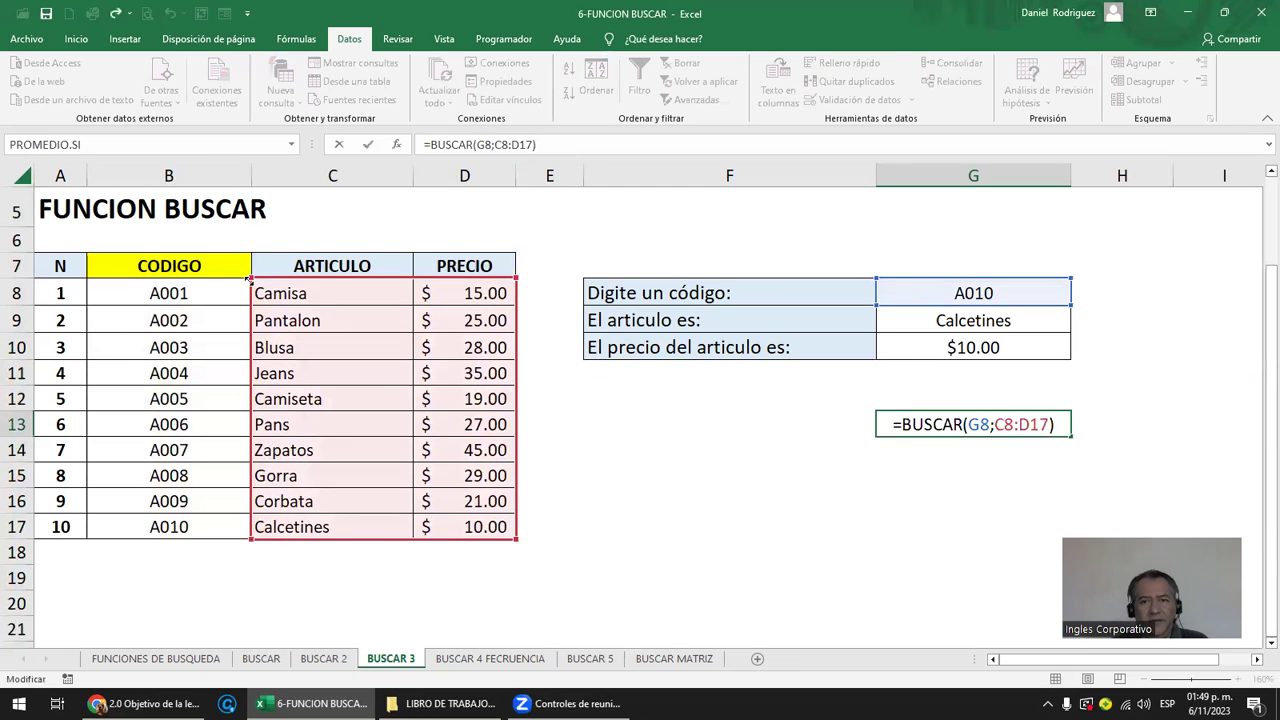
key(Escape)
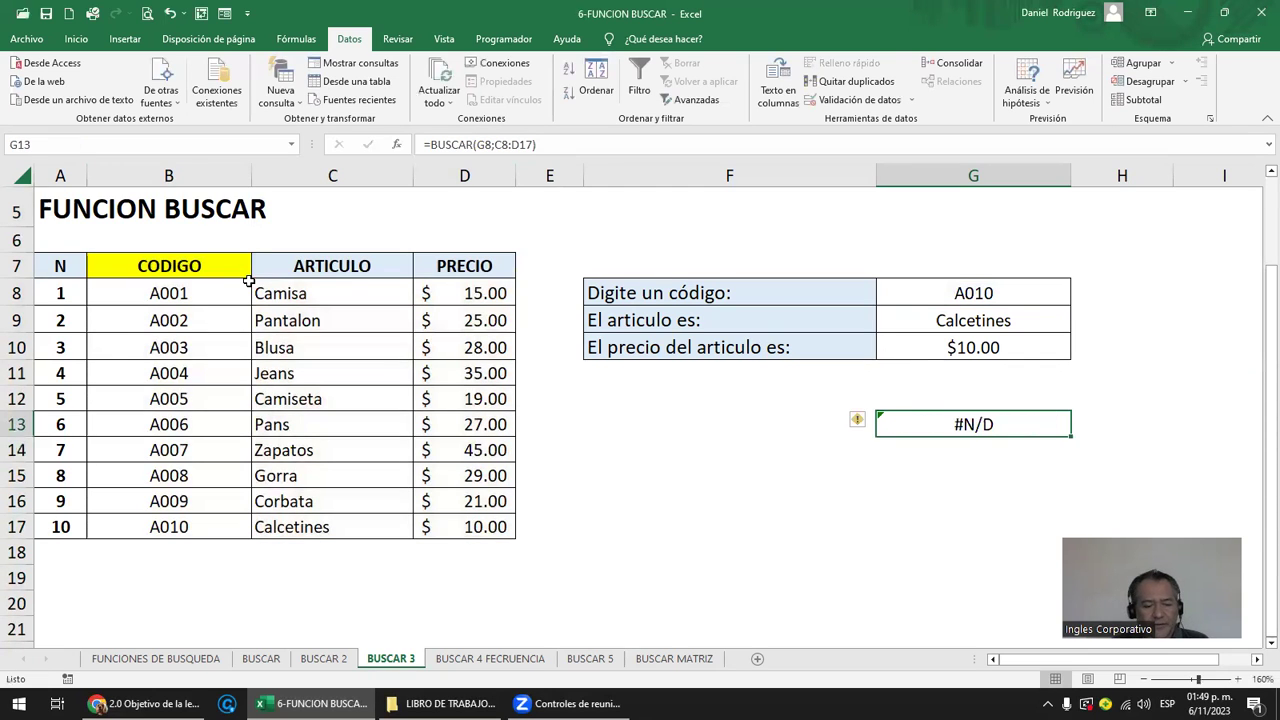
key(ctrl+z)
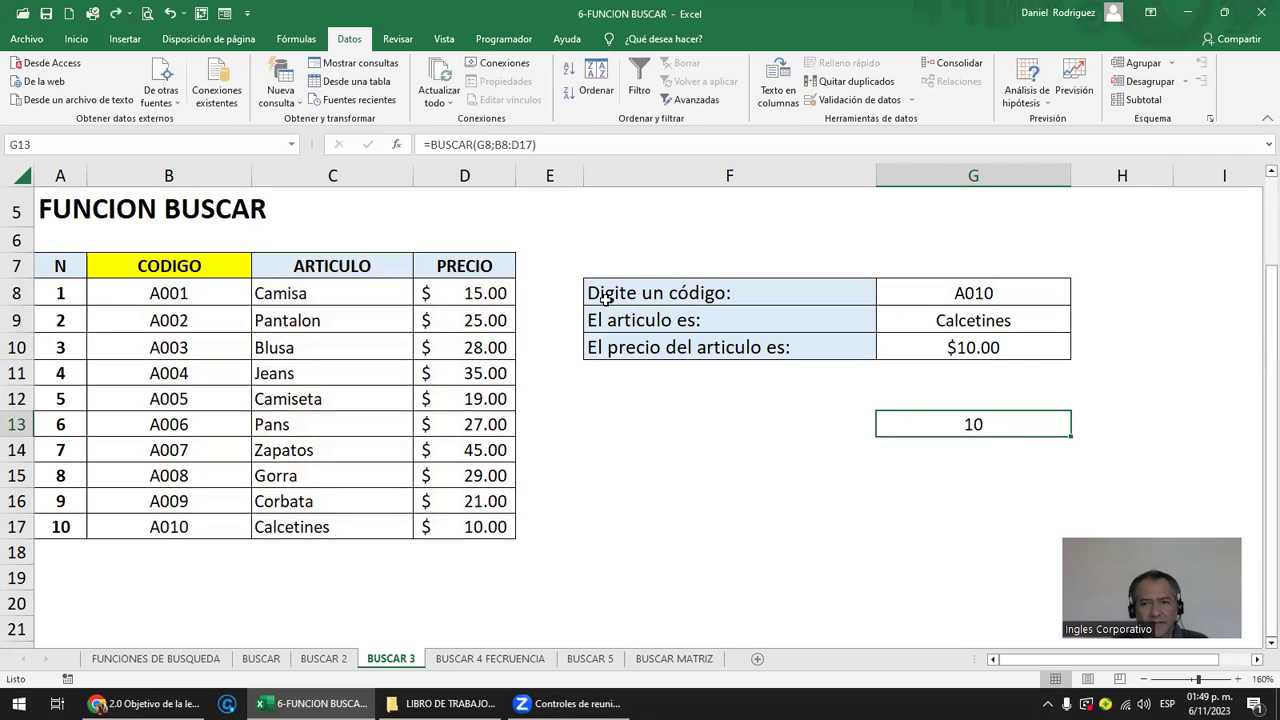
Review the G10 price lookup formula, then go to the BUSCAR MATRIZ sheet.
double_click(1029, 350)
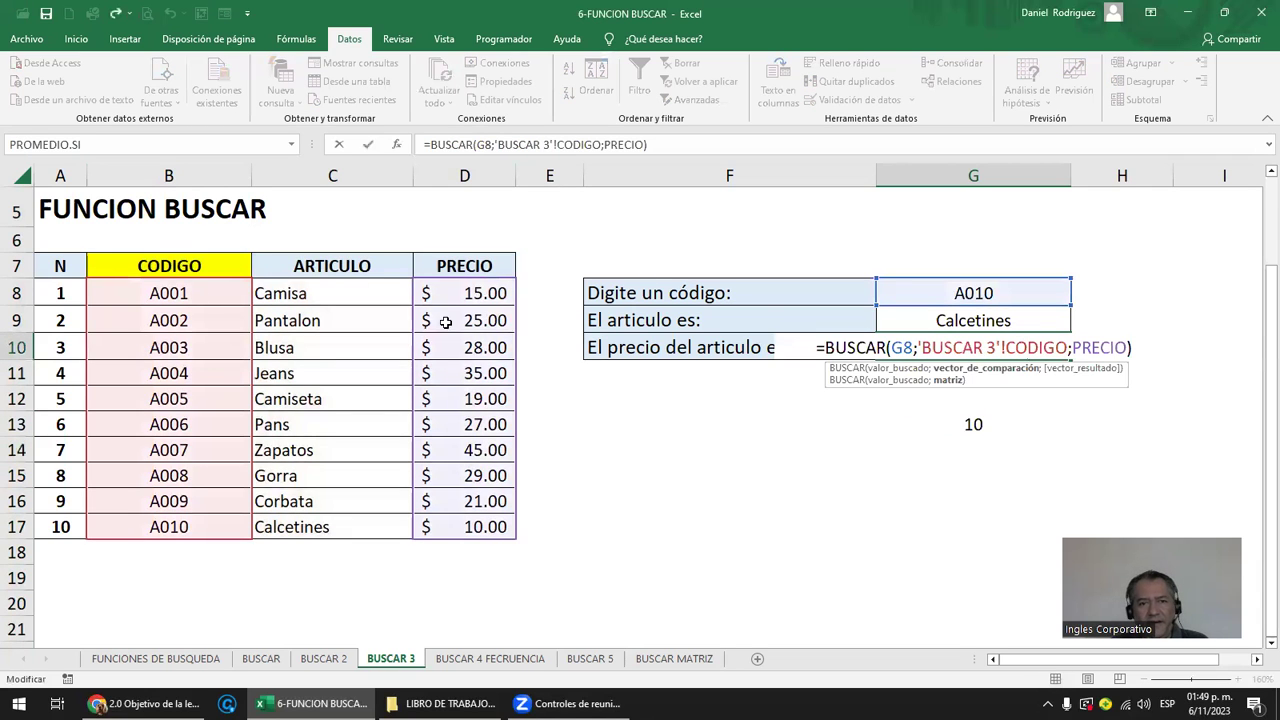
key(Escape)
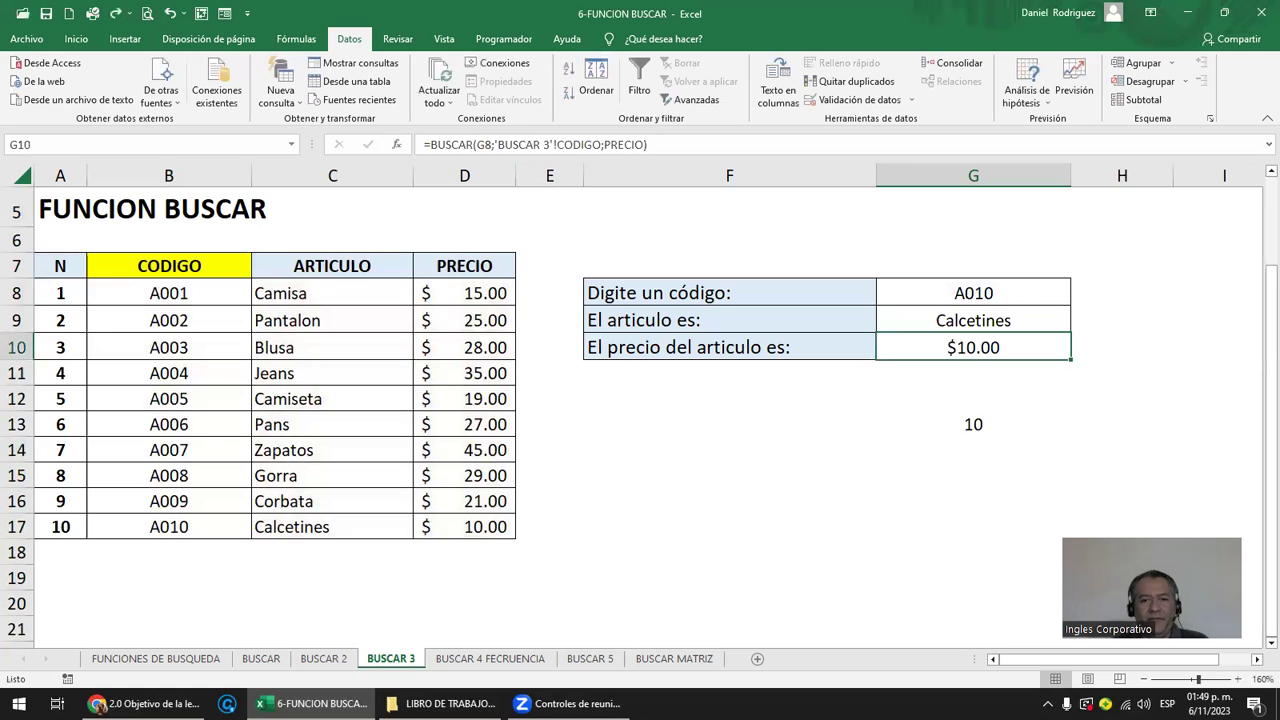
click(692, 659)
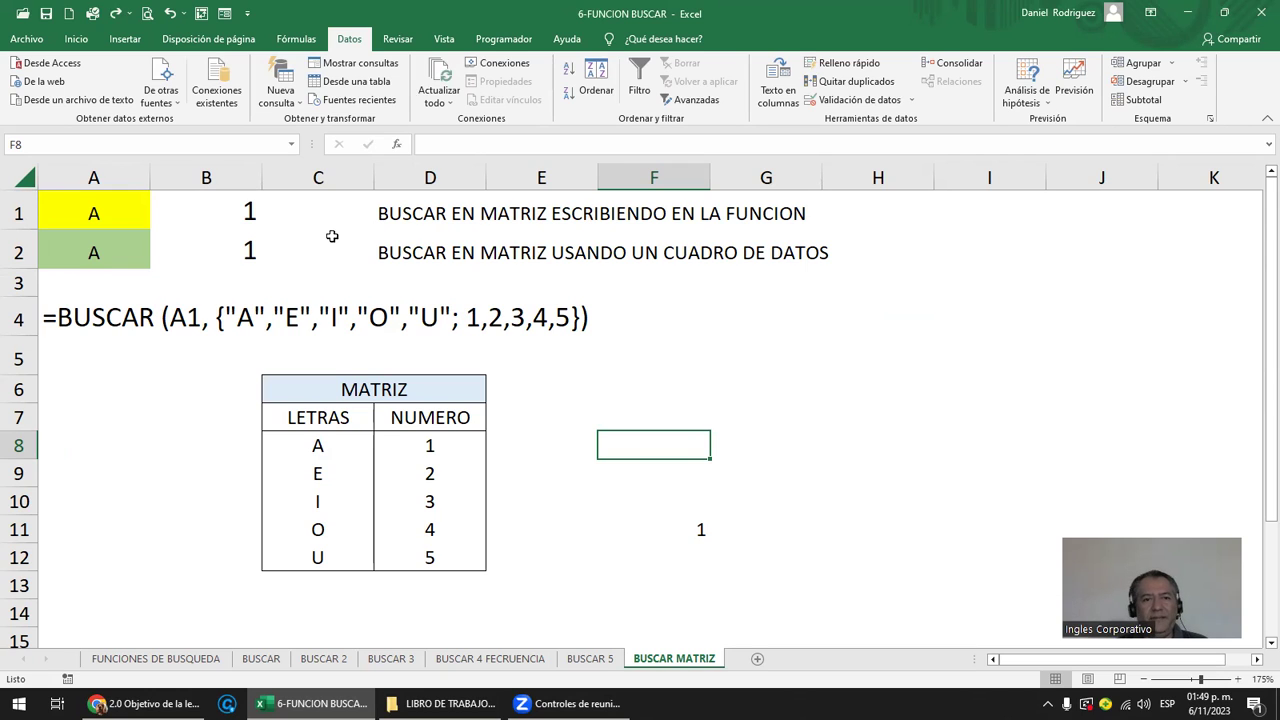
Enter =C8&D8 in E8 and copy it down through E12.
click(358, 390)
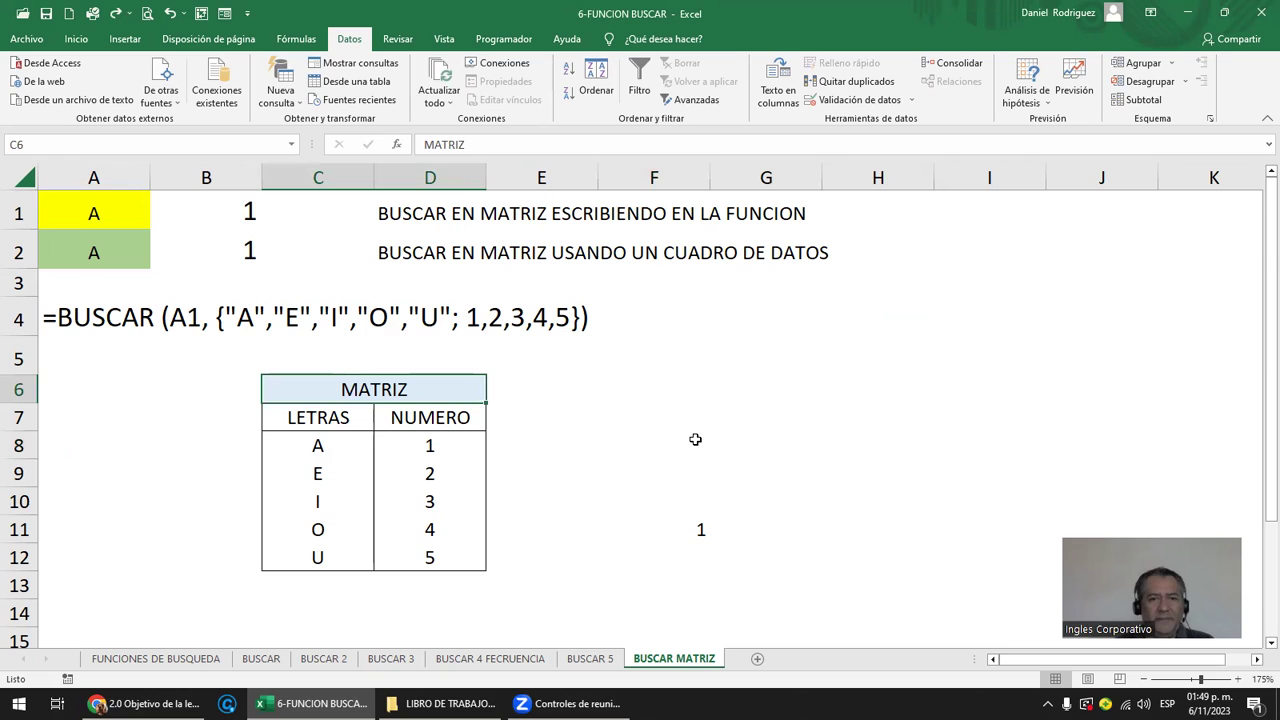
key(Down)
key(Down)
key(shift+Right)
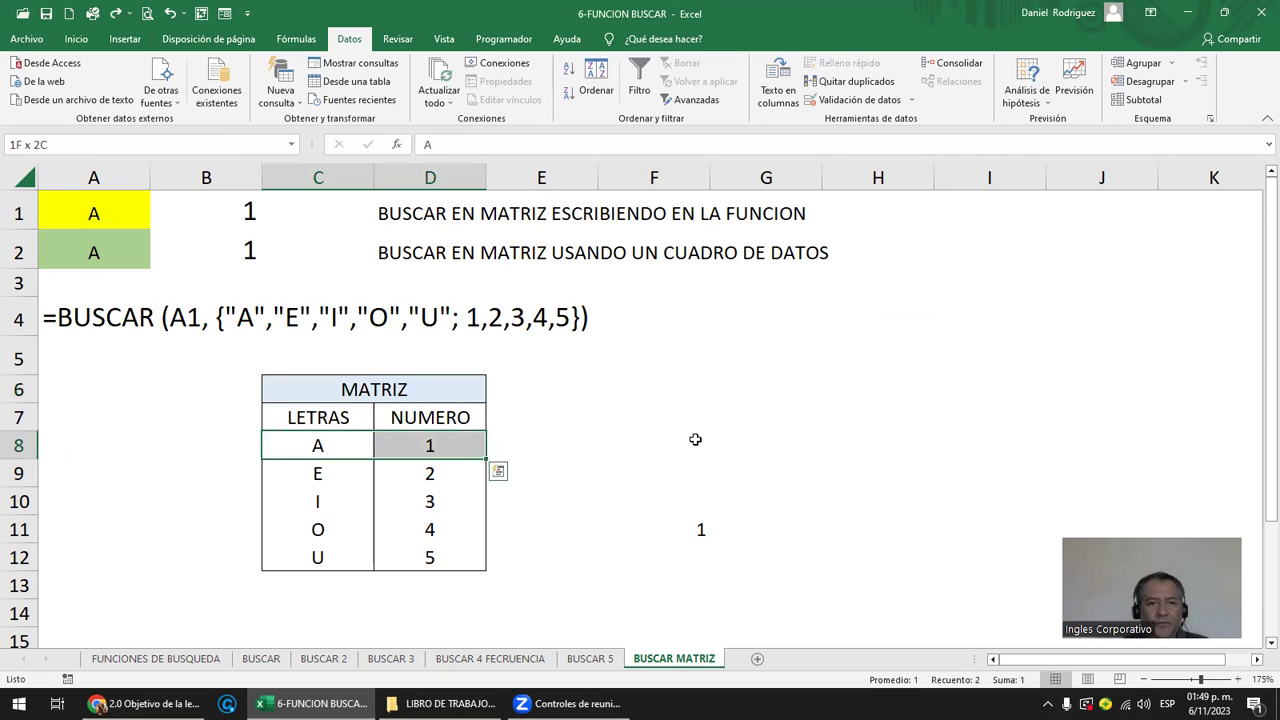
key(Right)
key(Right)
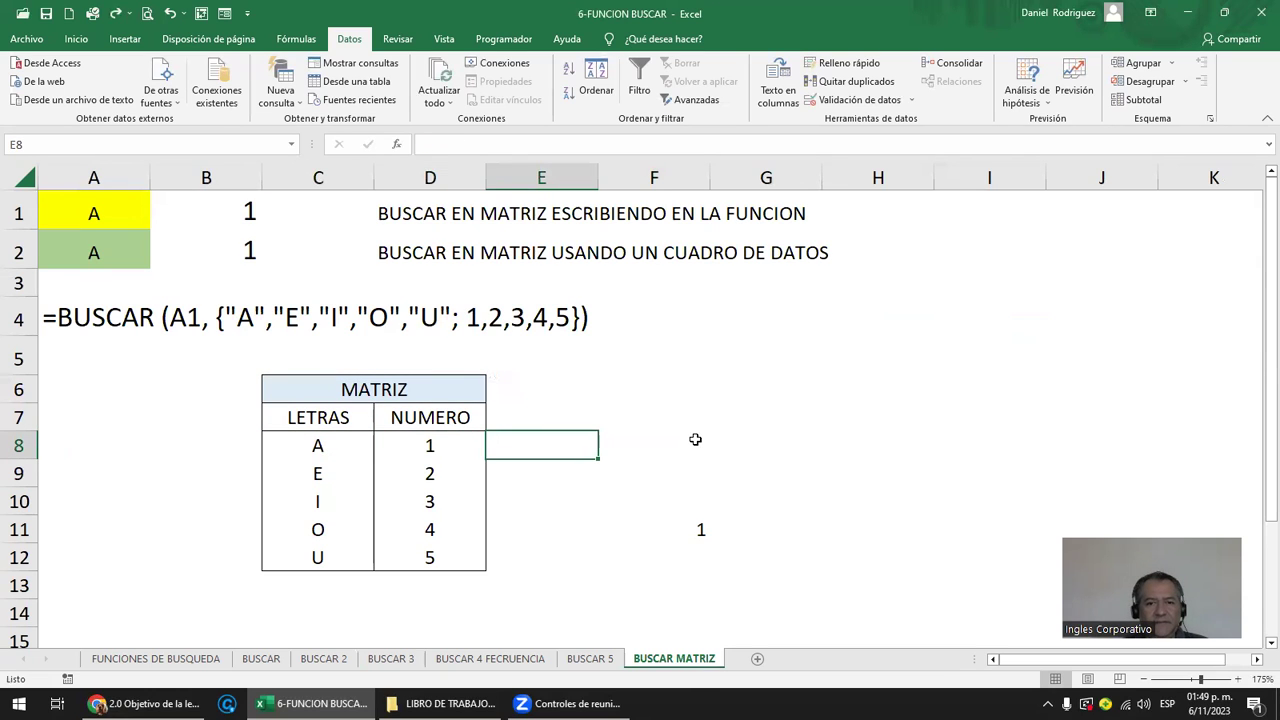
text(=)
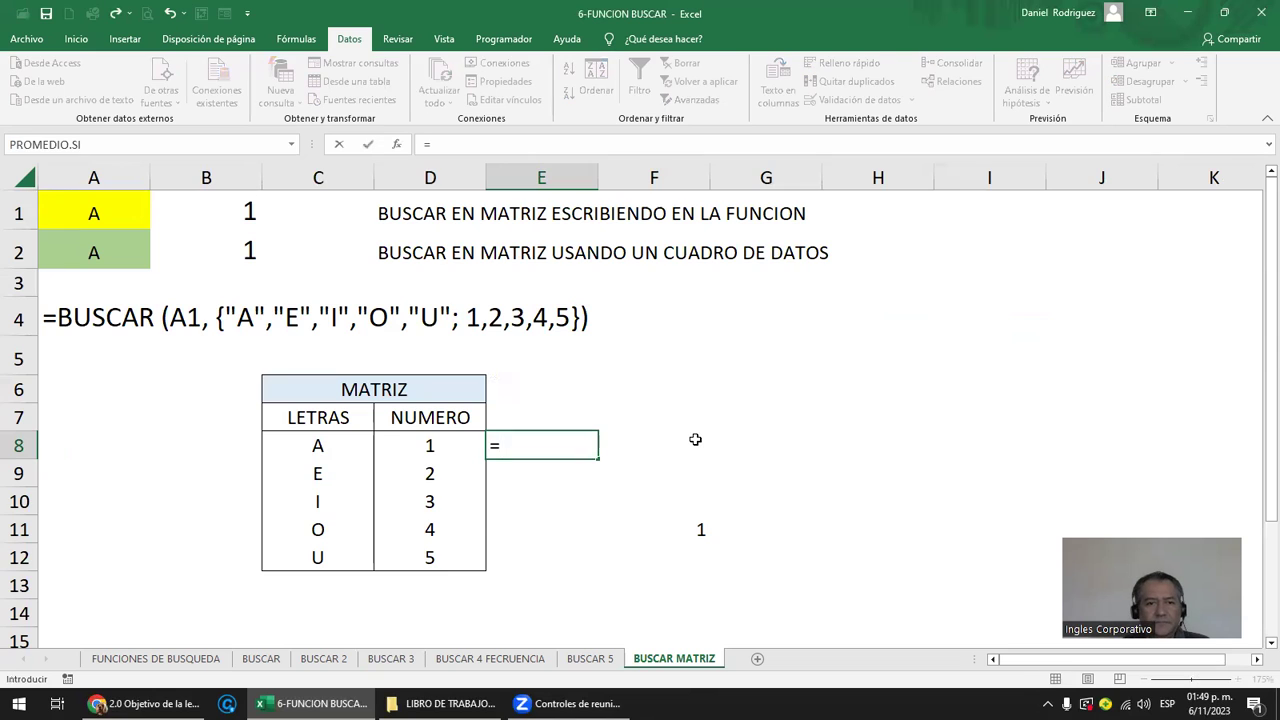
key(Left)
key(Left)
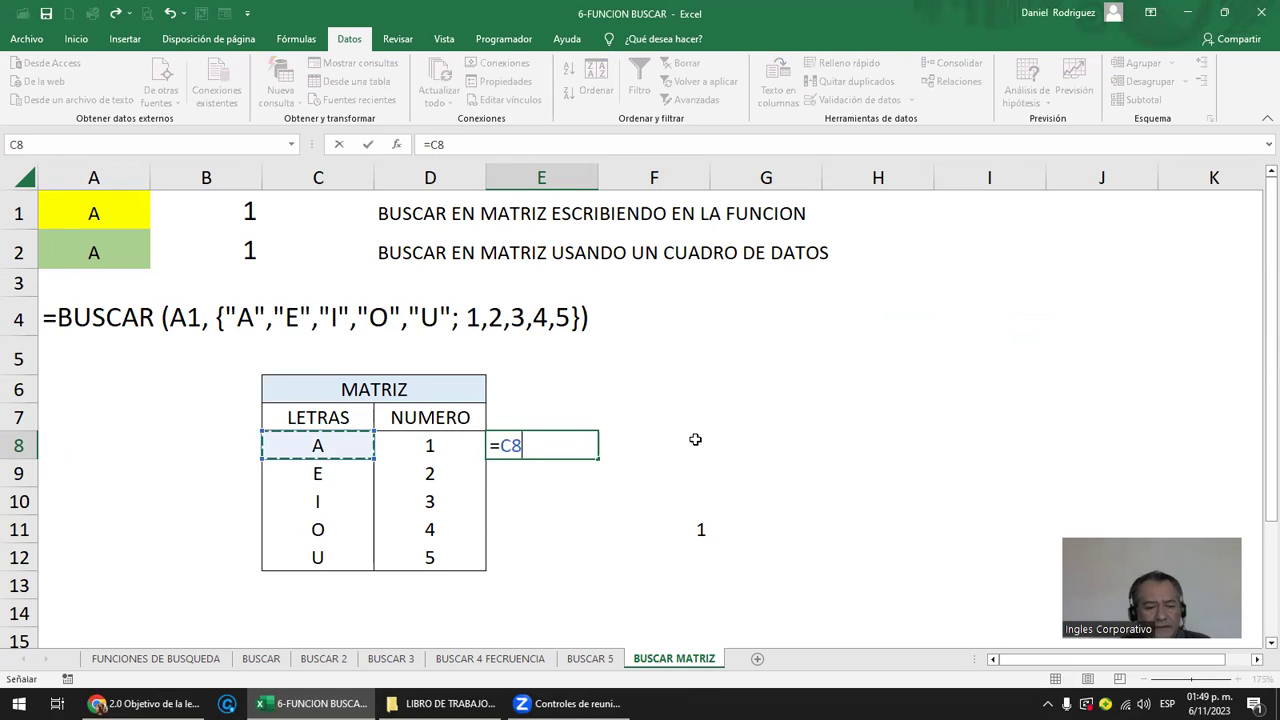
text(&)
key(Left)
key(Return)
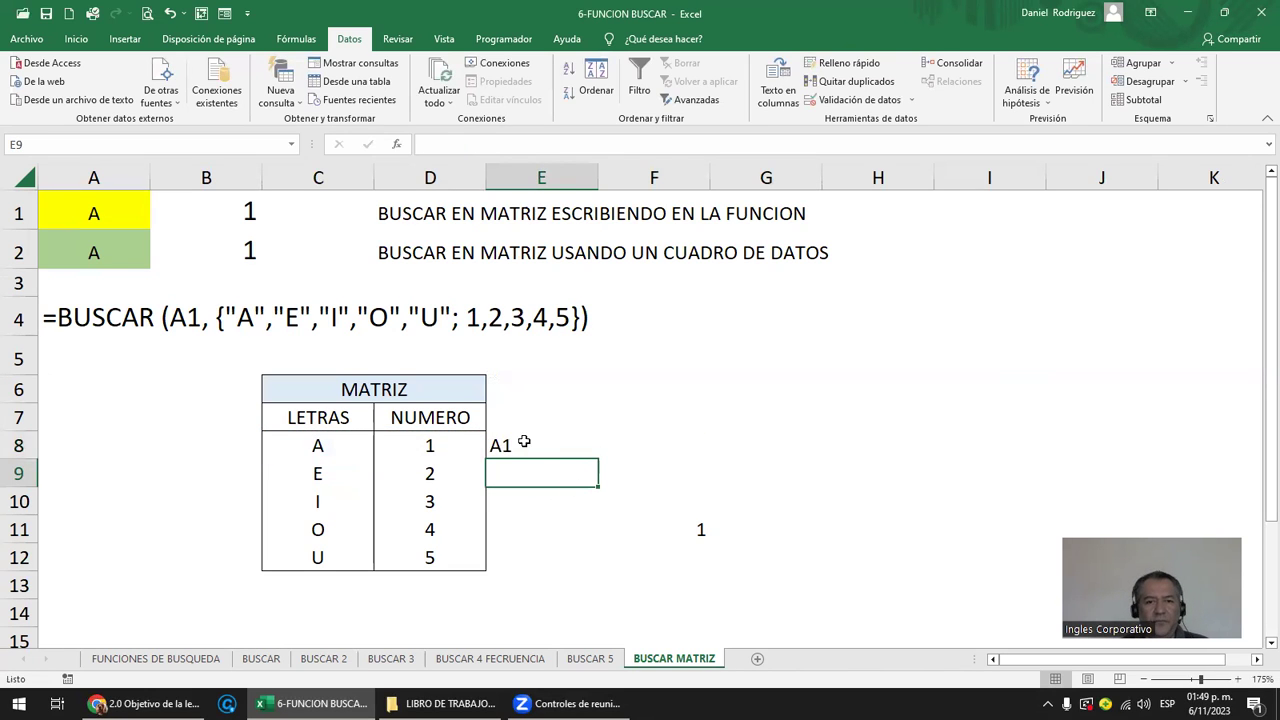
key(Up)
key(ctrl+c)
key(Down)
key(shift+Down)
key(shift+Down)
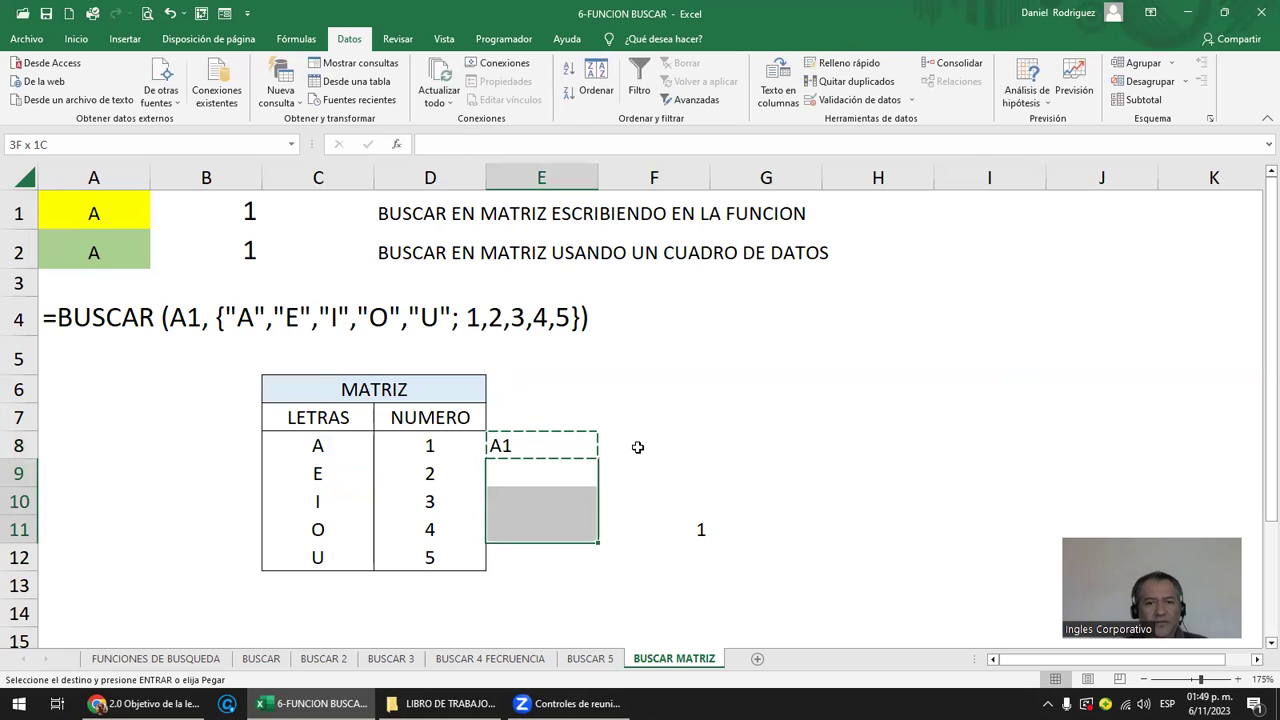
key(shift+Down)
key(Return)
Centre the joined values in E8:E12 and review the MATRIZ table's LETRAS and NUMERO columns.
drag(538, 440, 569, 549)
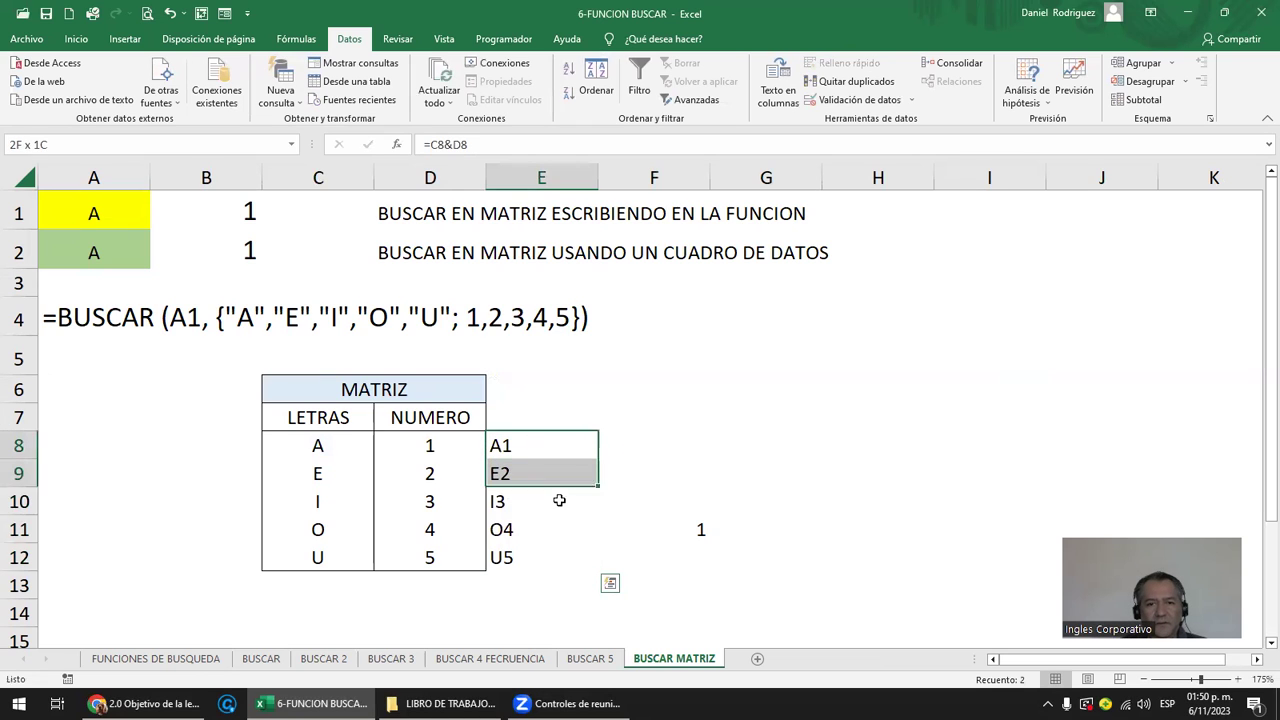
click(73, 40)
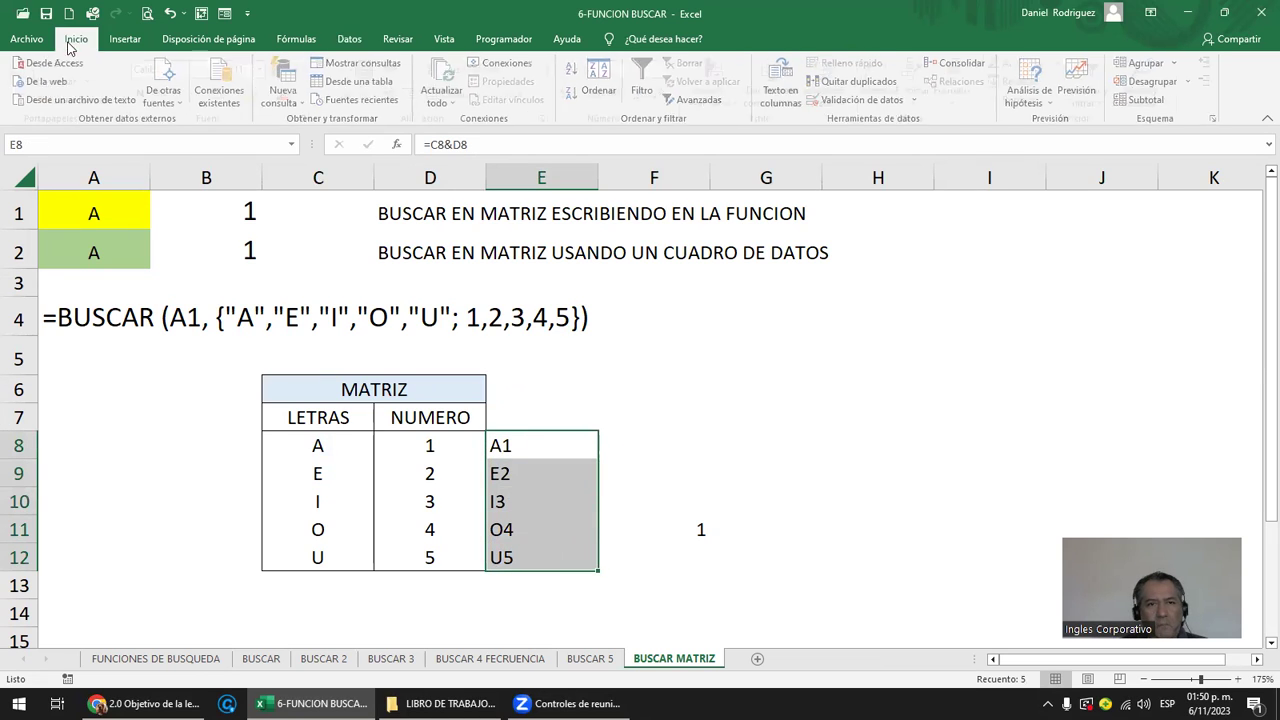
click(355, 94)
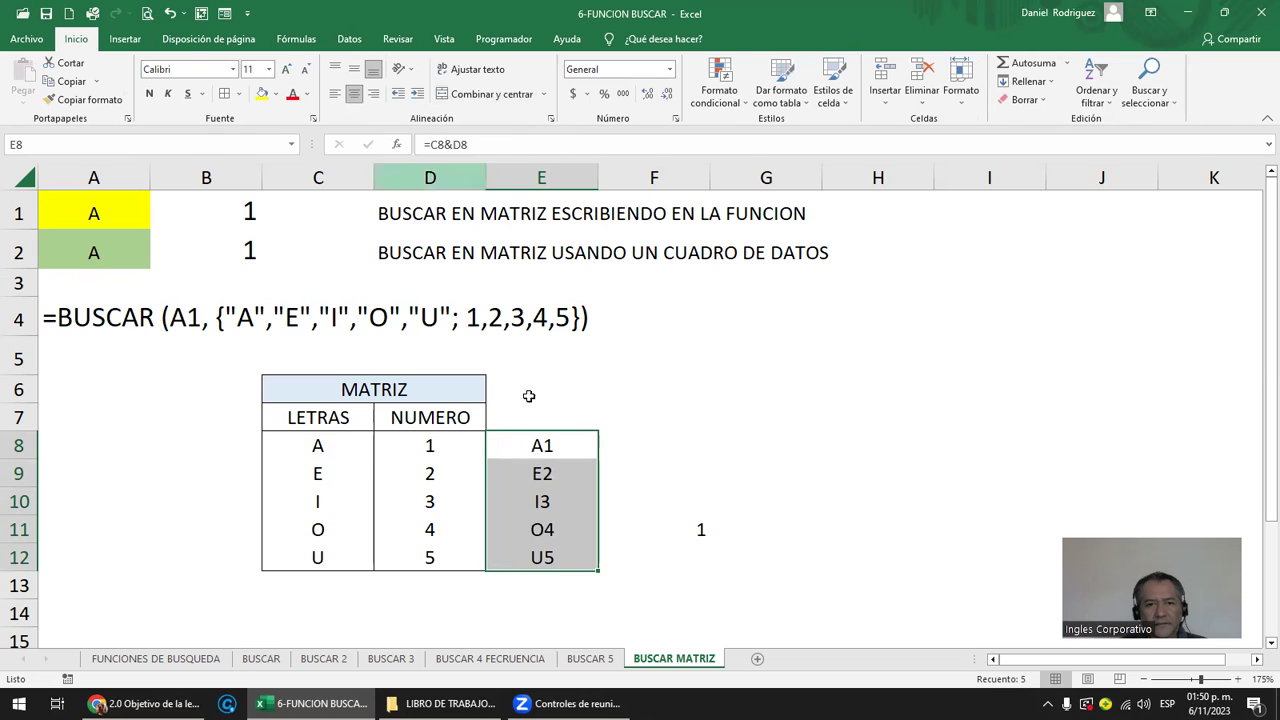
click(331, 444)
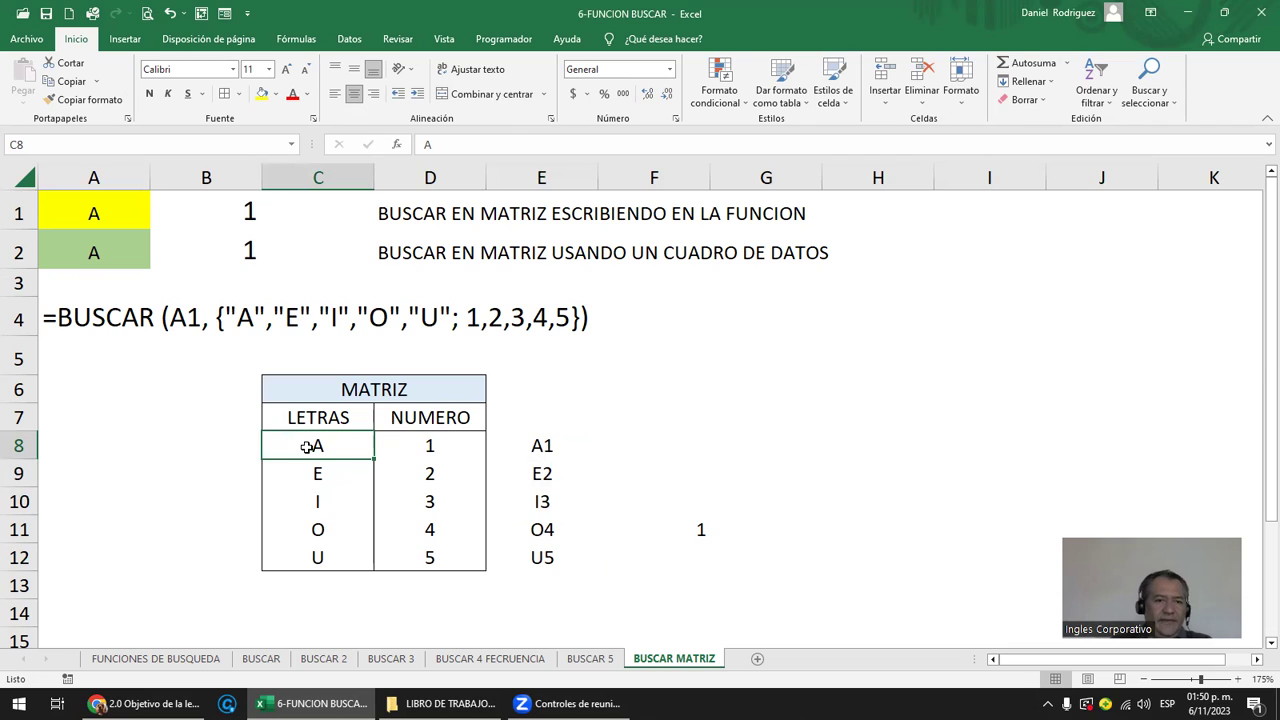
drag(300, 445, 405, 452)
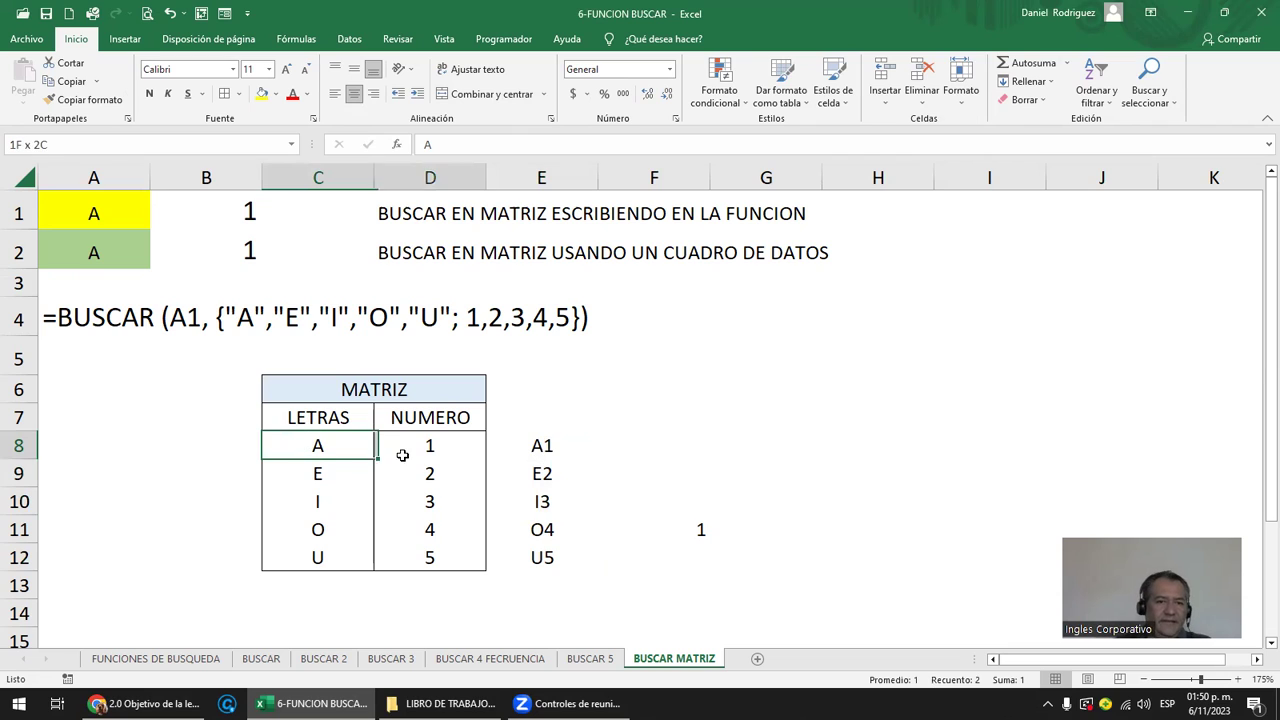
click(364, 395)
click(360, 419)
click(438, 420)
click(333, 428)
click(411, 424)
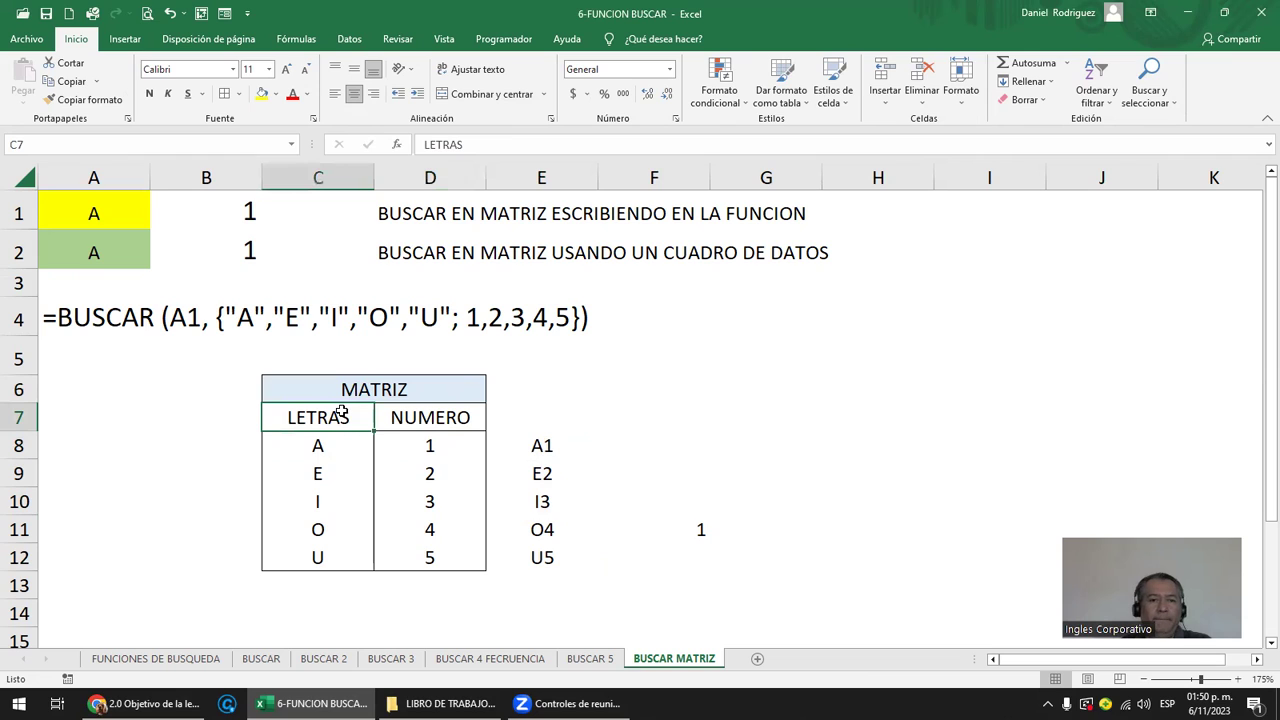
click(549, 447)
Enter the reversed join =D8&C8 in F8 and move the stray 1 from F11 to G11.
click(638, 443)
text(=)
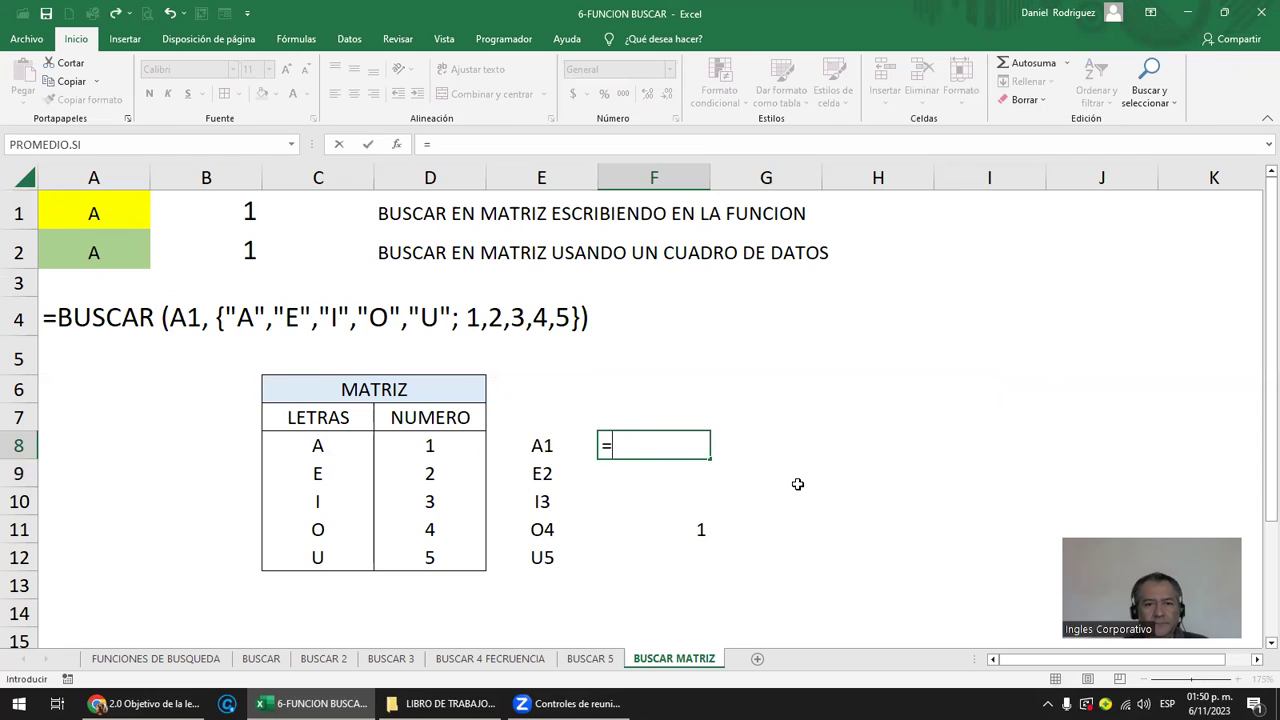
key(Left)
key(Left)
text(&)
key(Left)
key(Left)
key(Left)
key(Return)
text(})
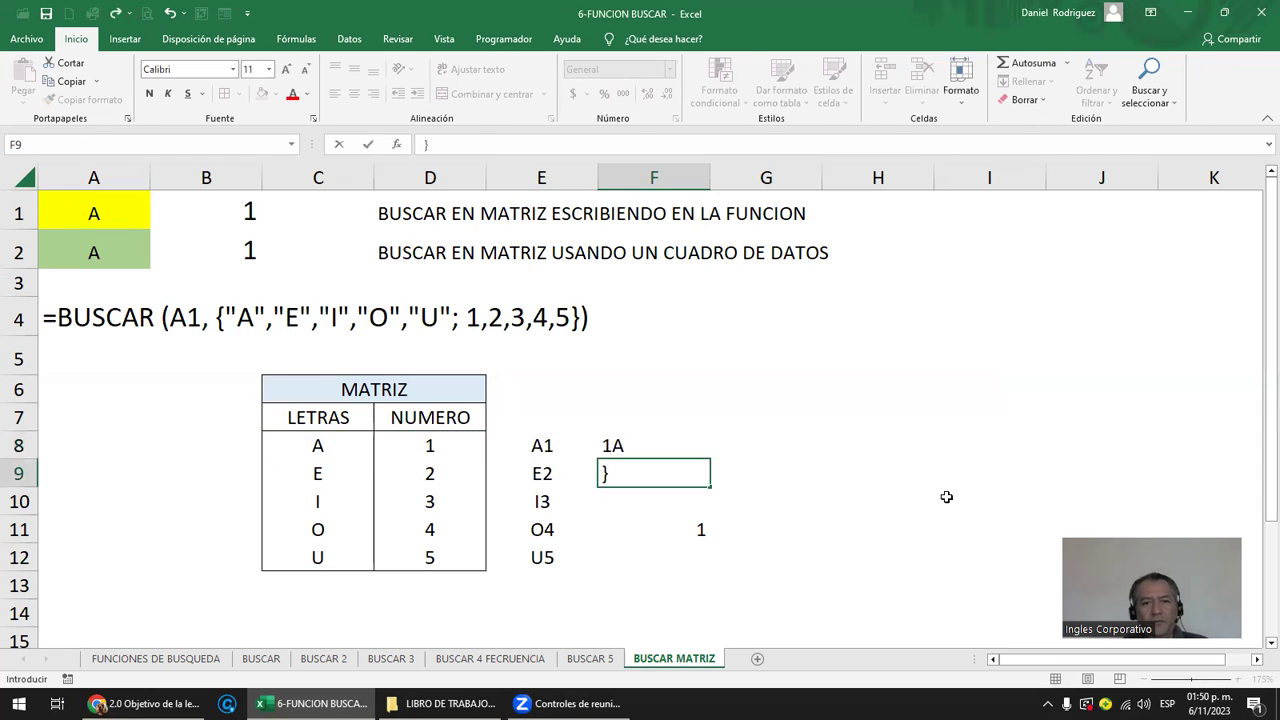
key(Escape)
key(Down)
key(Down)
key(ctrl+c)
key(Right)
key(Return)
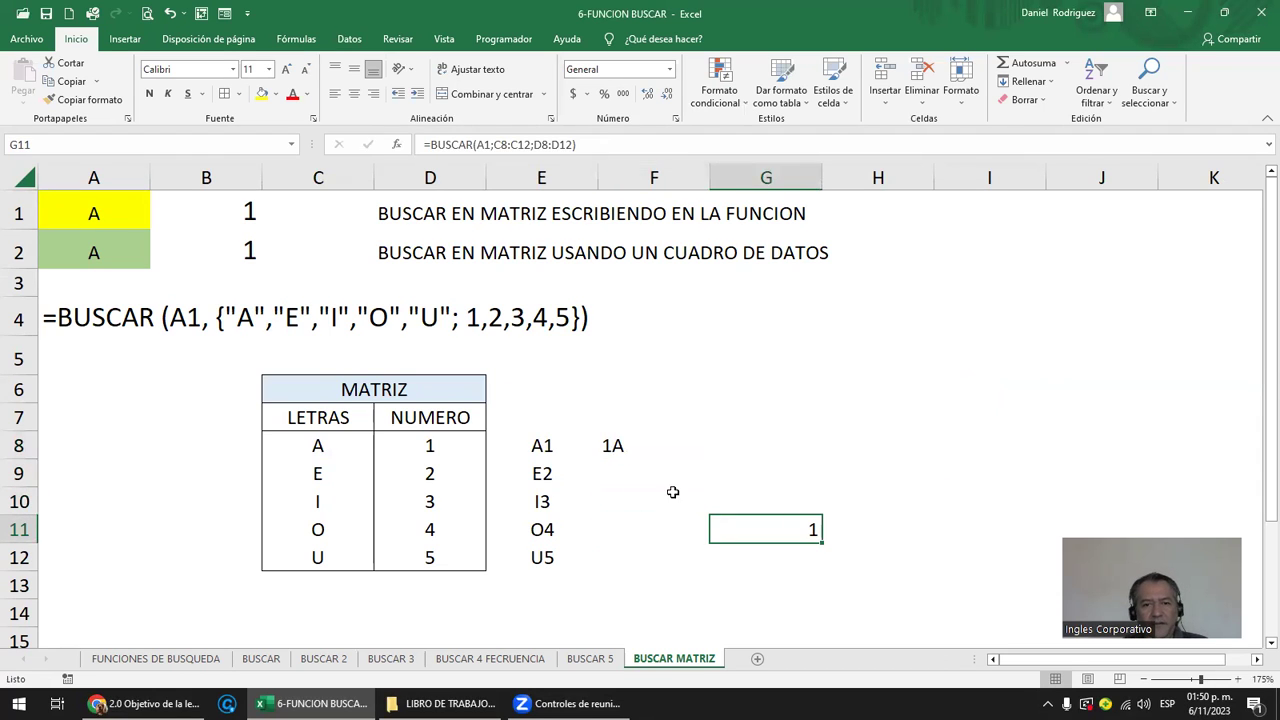
Copy the F8 formula down to F12 and centre both helper columns E8:F12.
click(589, 447)
key(Right)
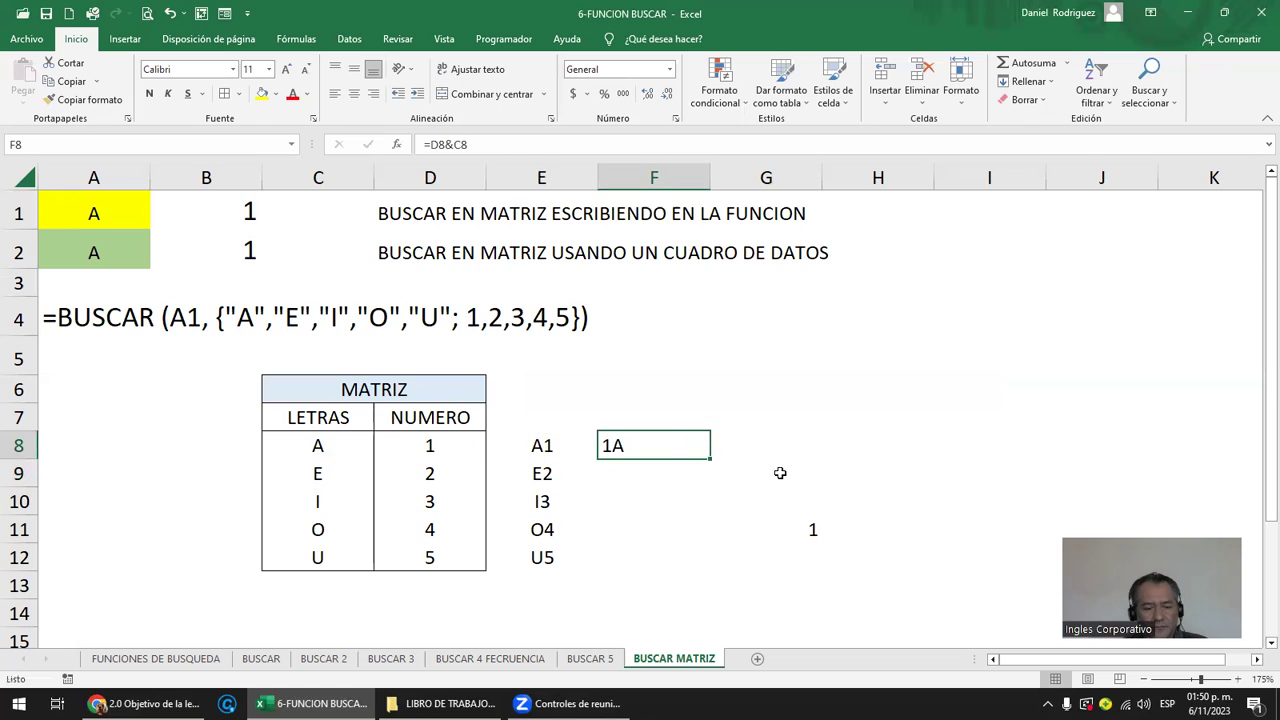
key(ctrl+c)
key(shift+Down)
key(shift+Down)
key(shift+Down)
key(shift+Down)
key(Return)
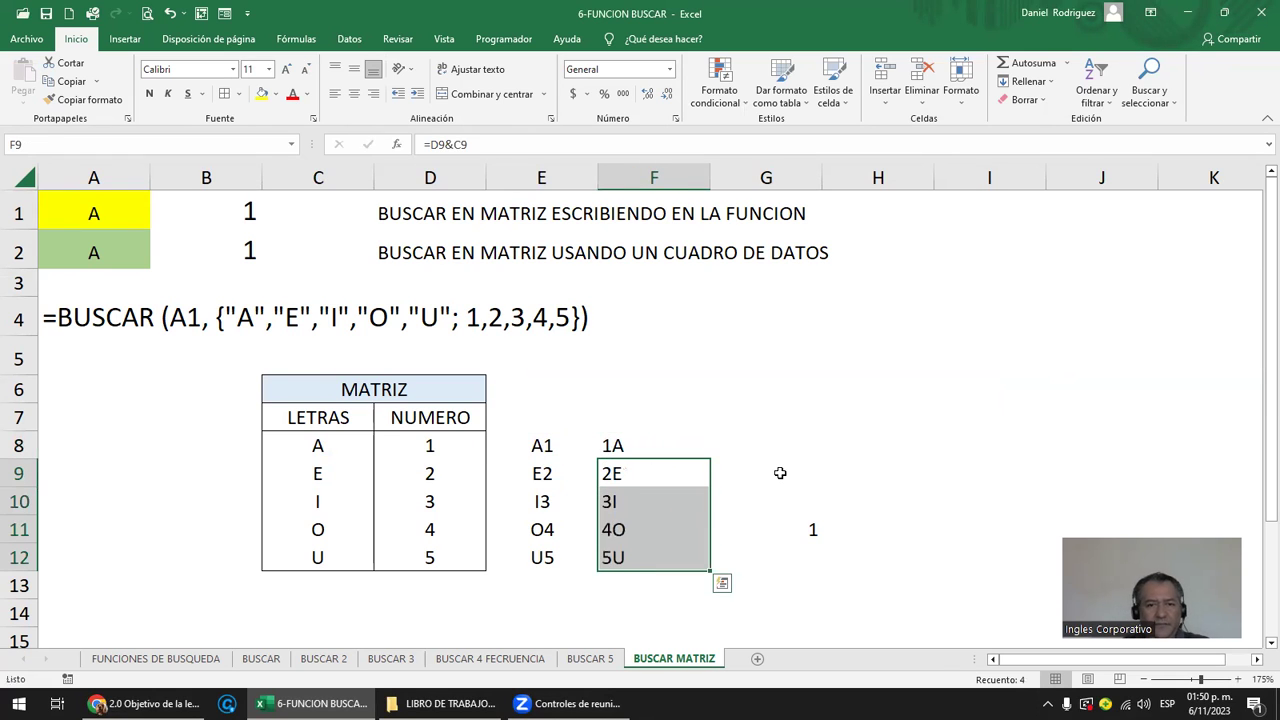
click(551, 445)
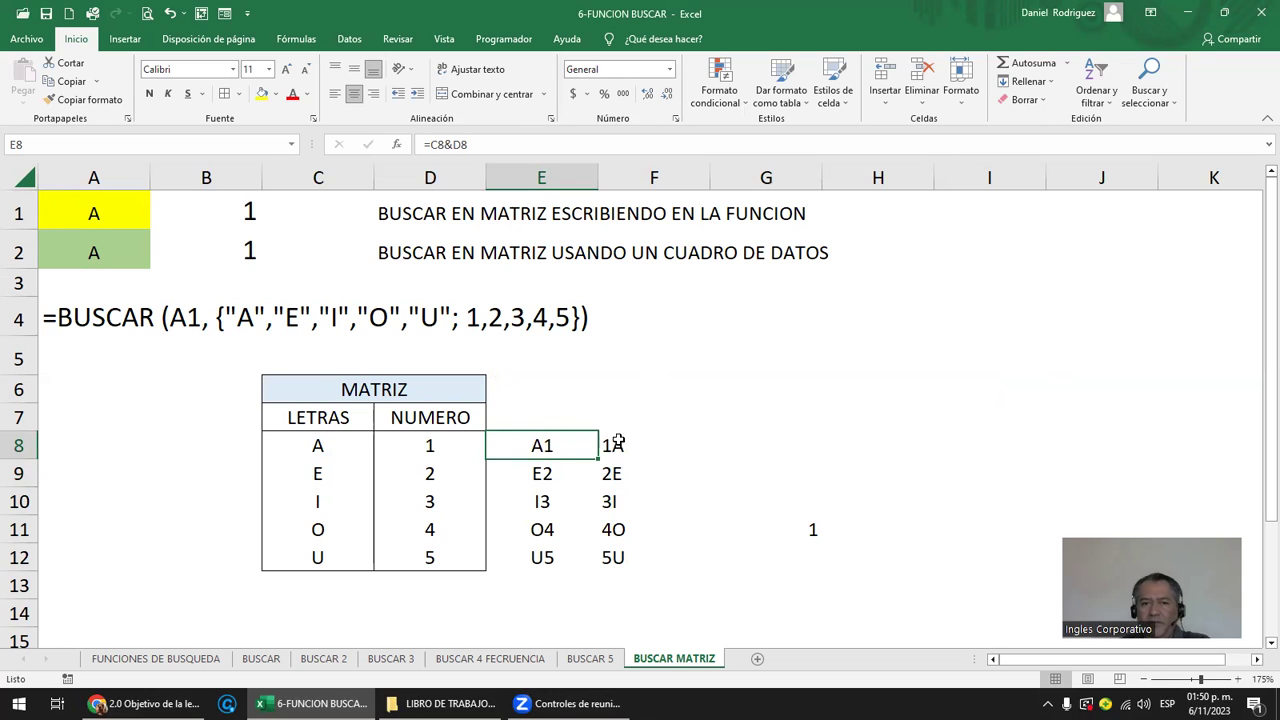
click(613, 440)
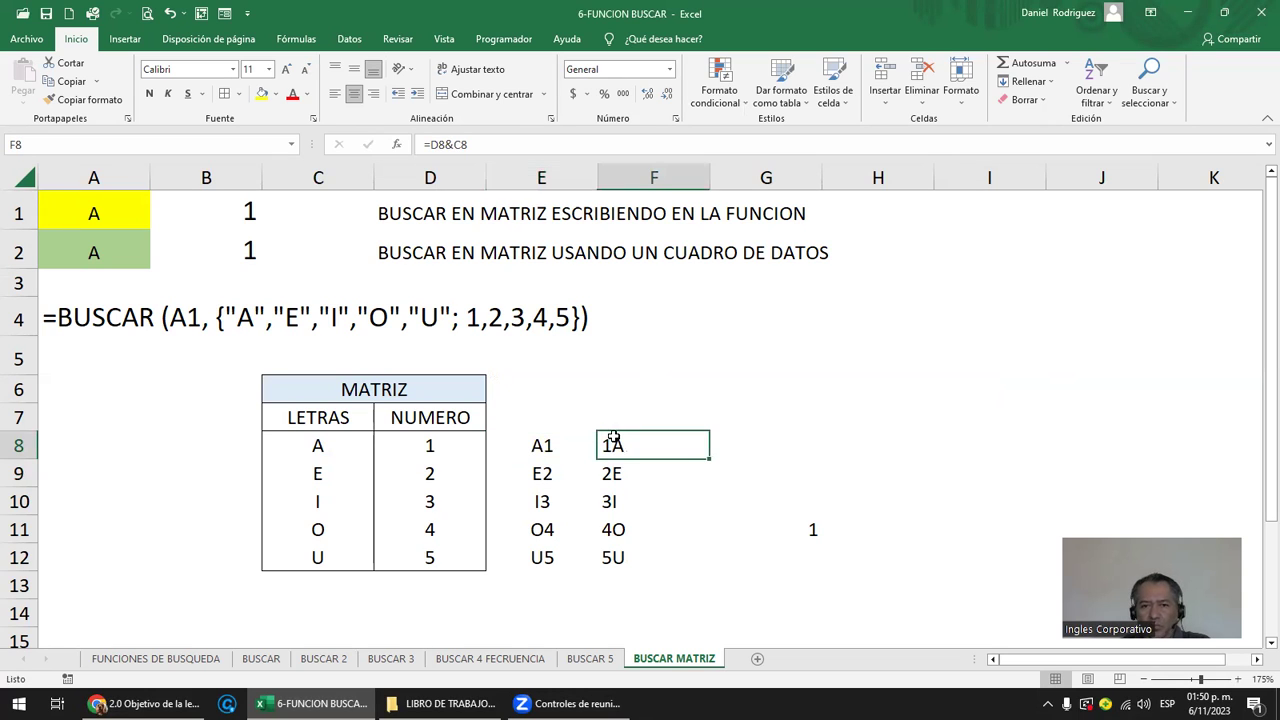
click(540, 474)
click(612, 473)
mouse_move(541, 446)
mouse_down()
mouse_move(620, 557)
mouse_move(636, 556)
mouse_up()
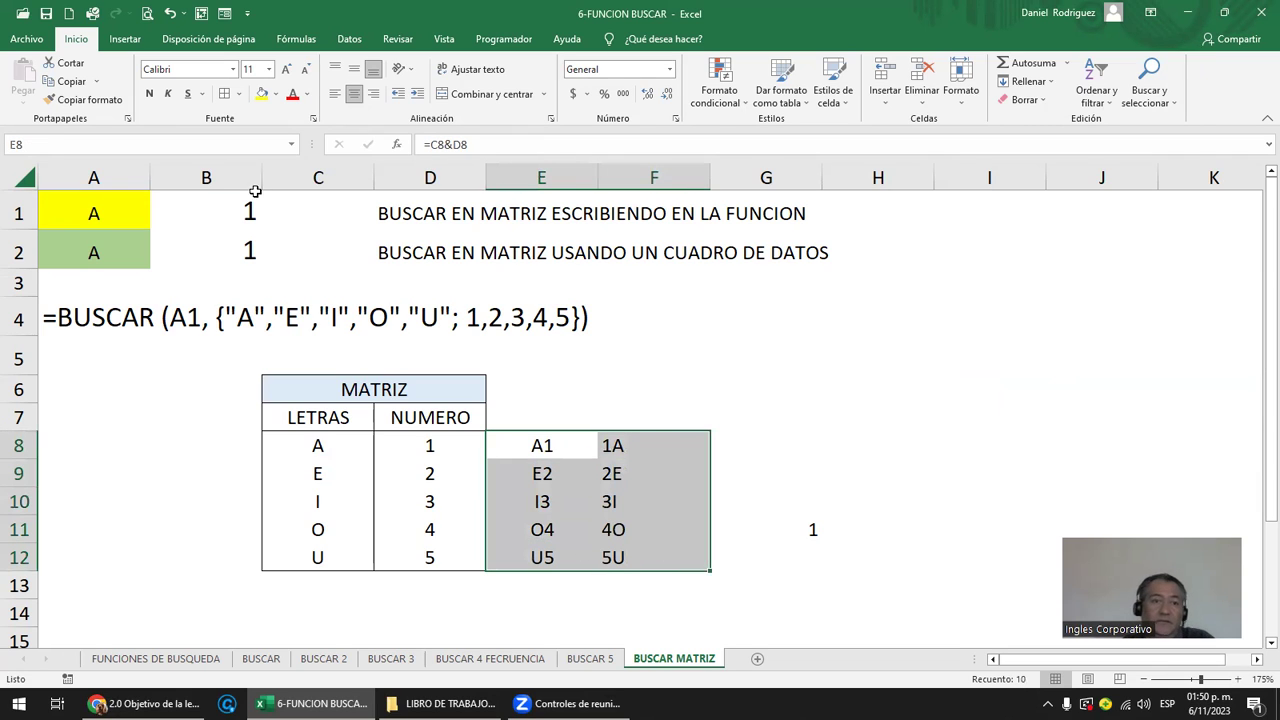
click(355, 97)
Re-centre E8:F12 and review the MATRIZ table alongside lookup cell A1.
click(355, 97)
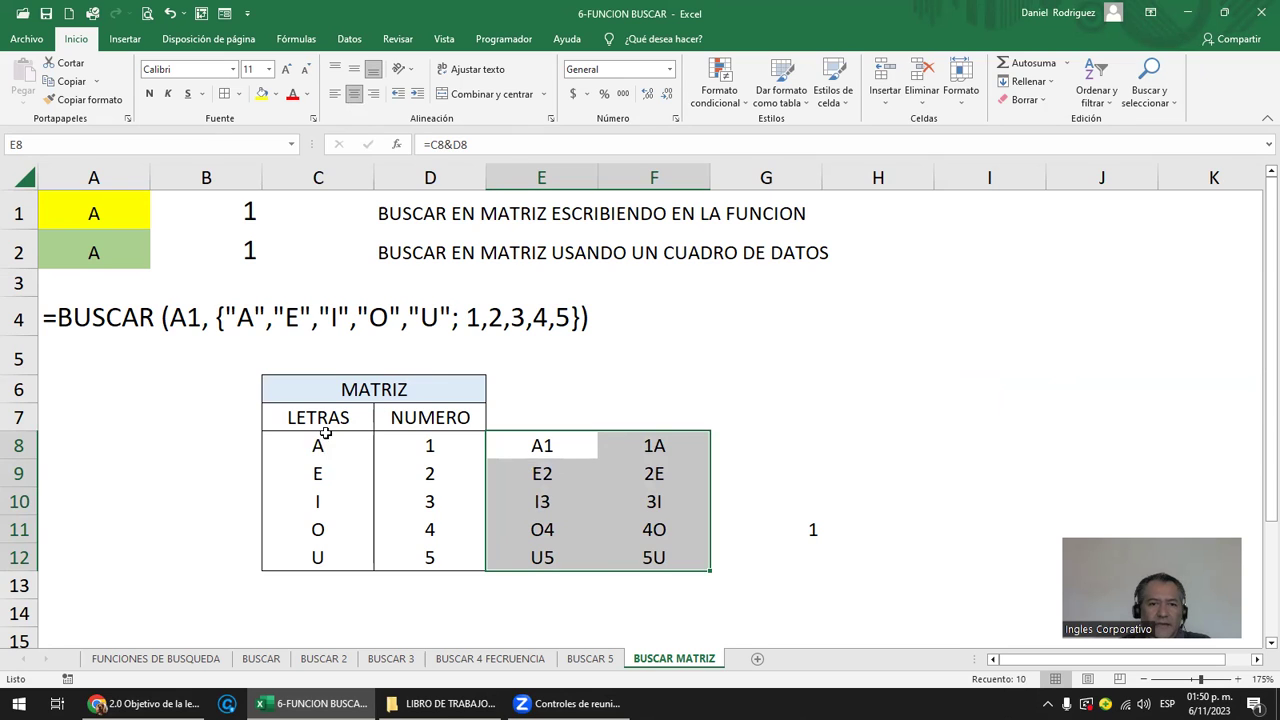
click(359, 389)
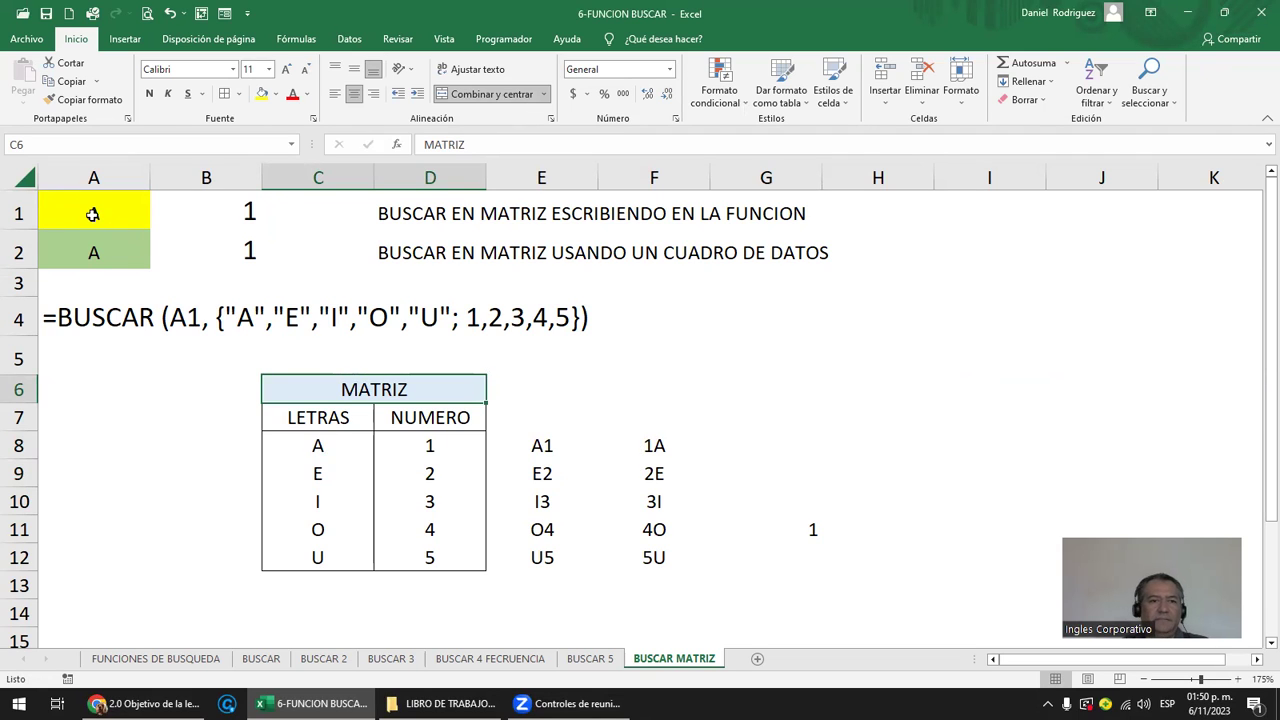
click(92, 214)
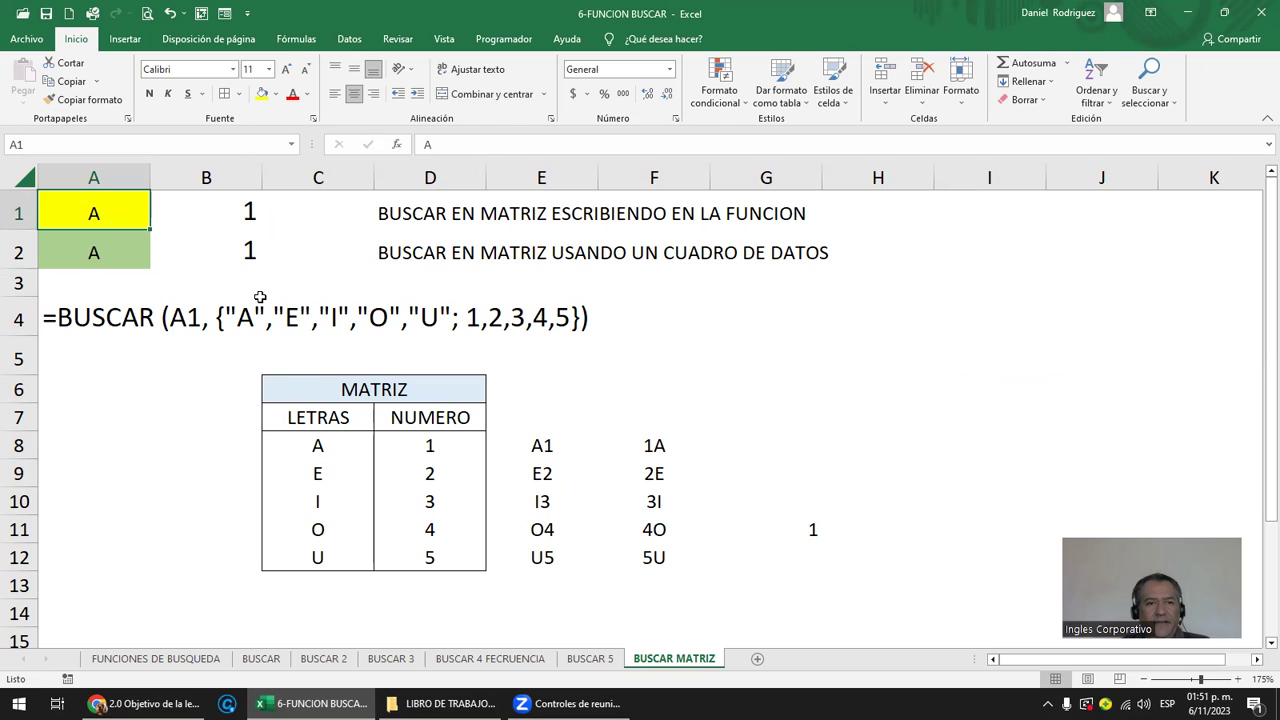
click(312, 449)
drag(381, 451, 440, 449)
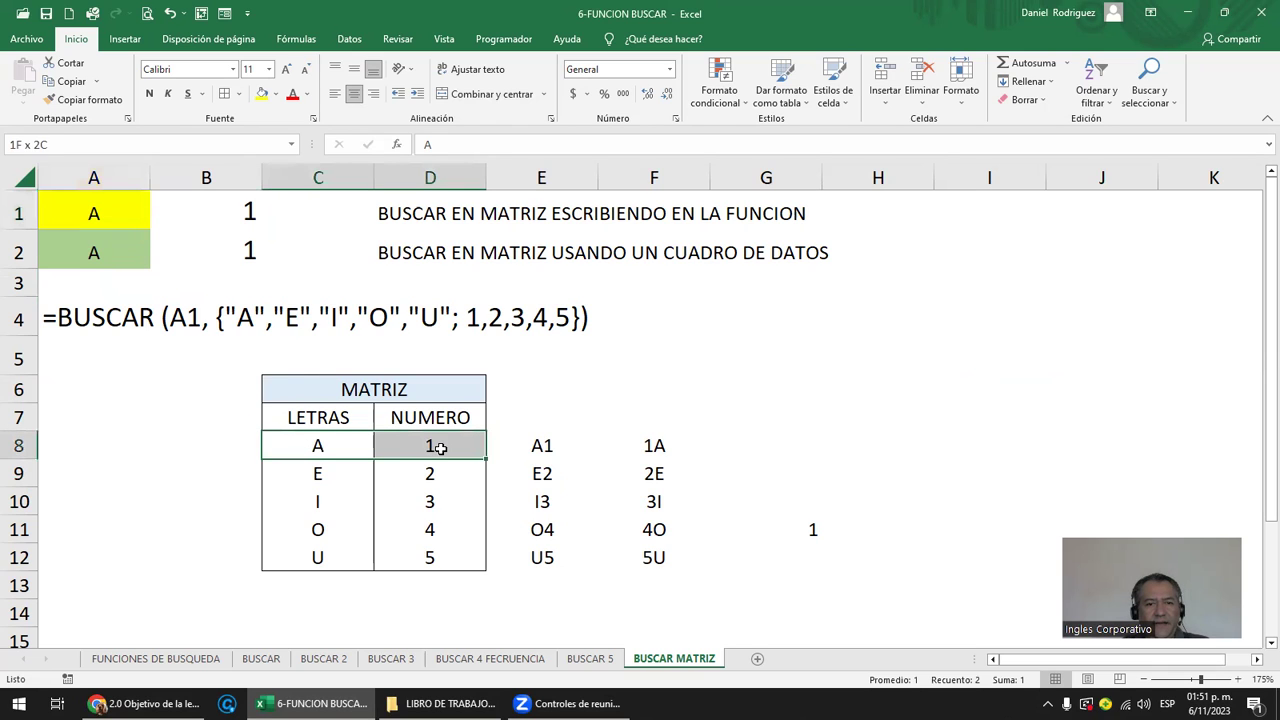
Change A1 to B and inspect B1's BUSCAR formula without editing it.
click(110, 216)
text(B)
key(Return)
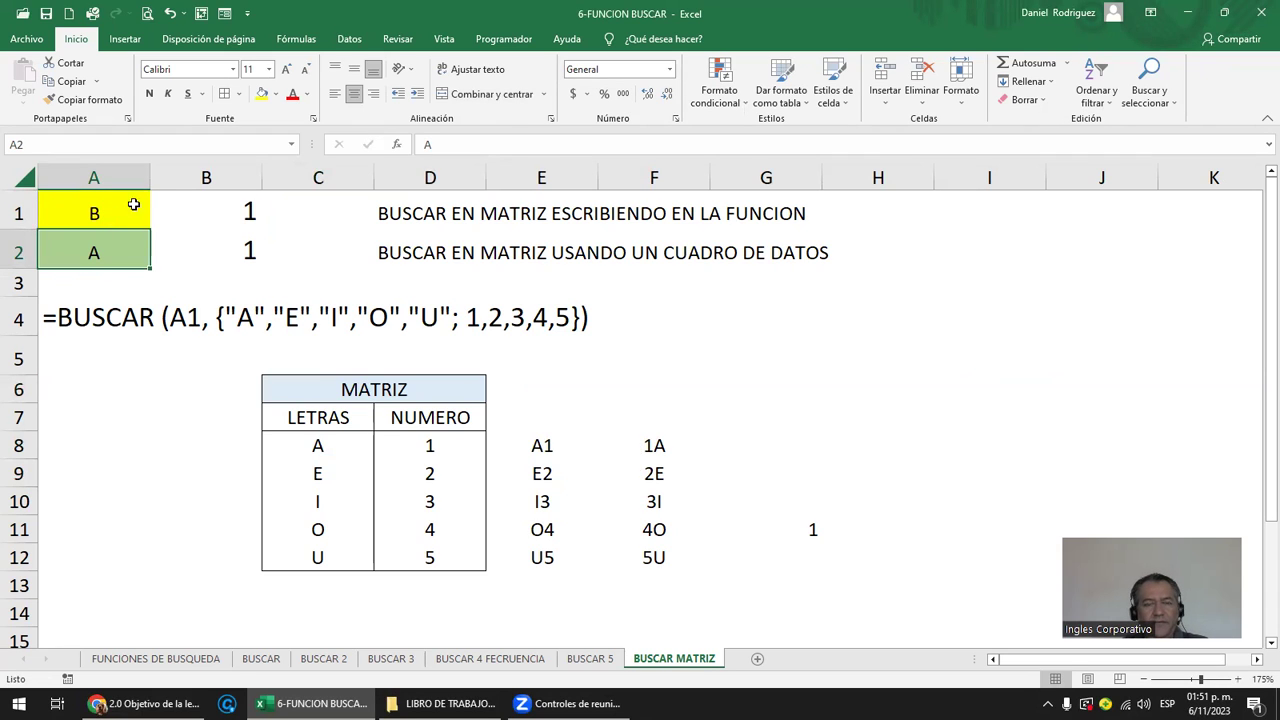
click(234, 208)
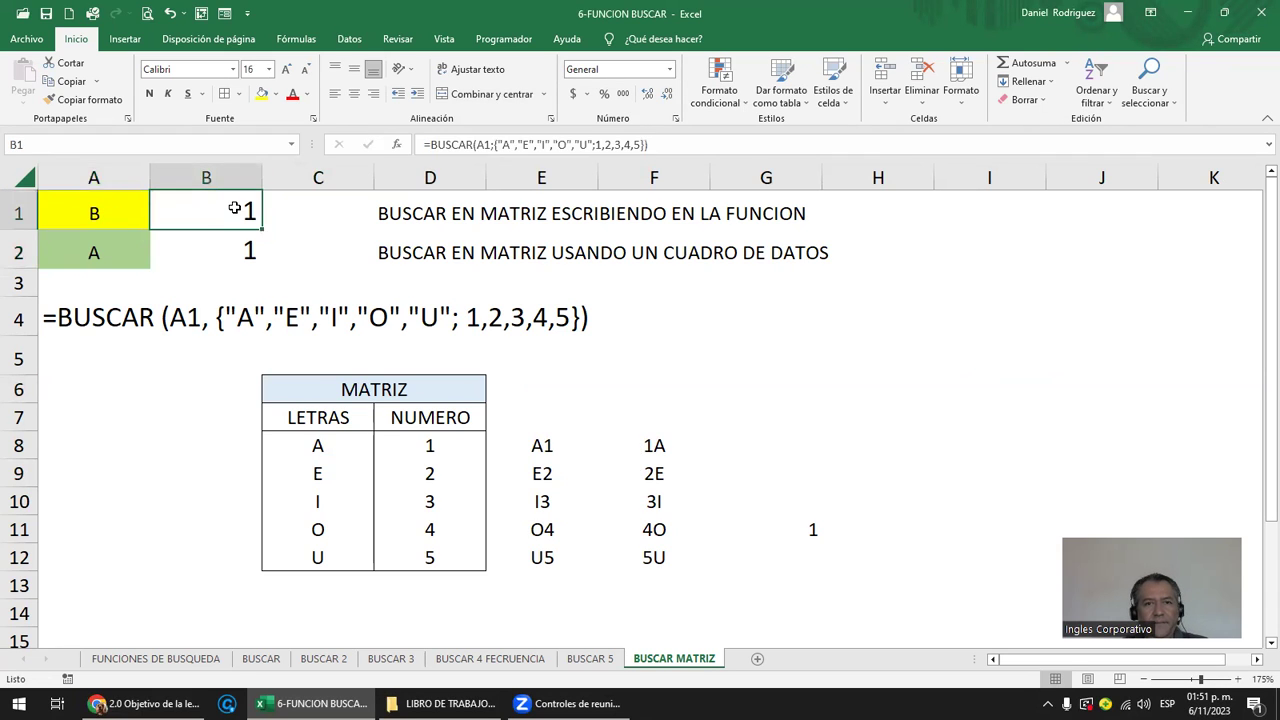
double_click(234, 208)
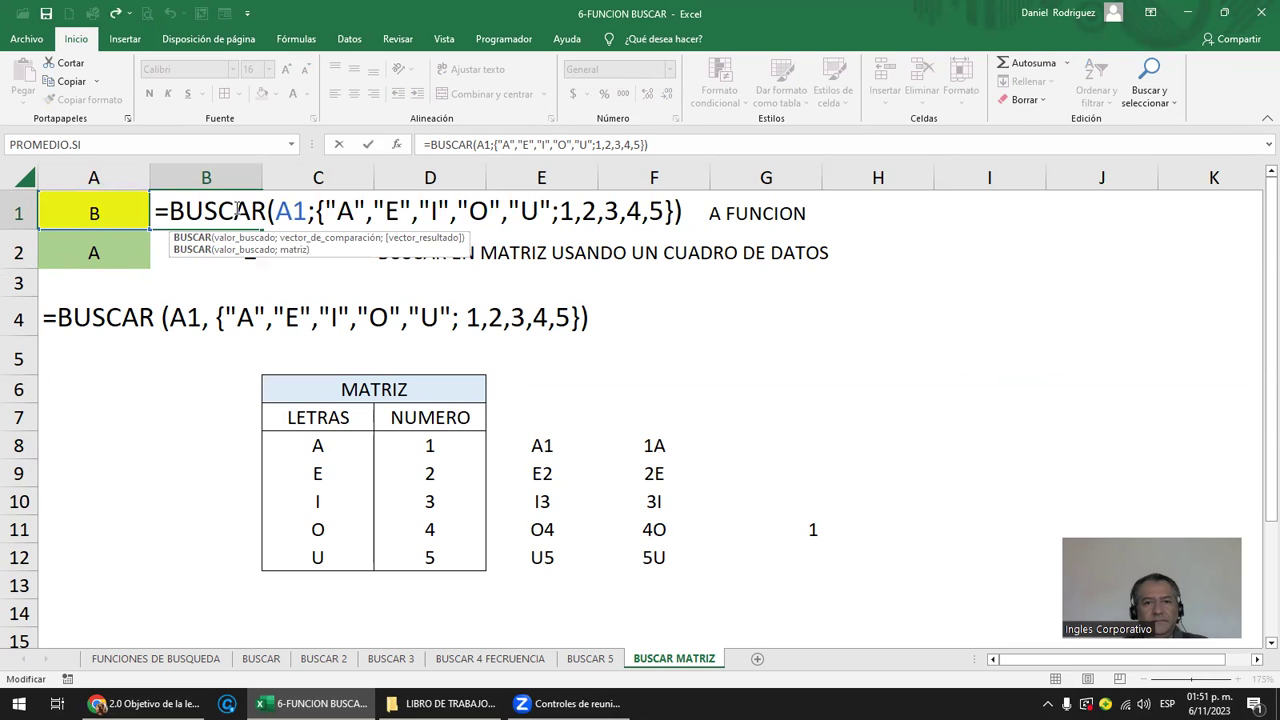
key(Escape)
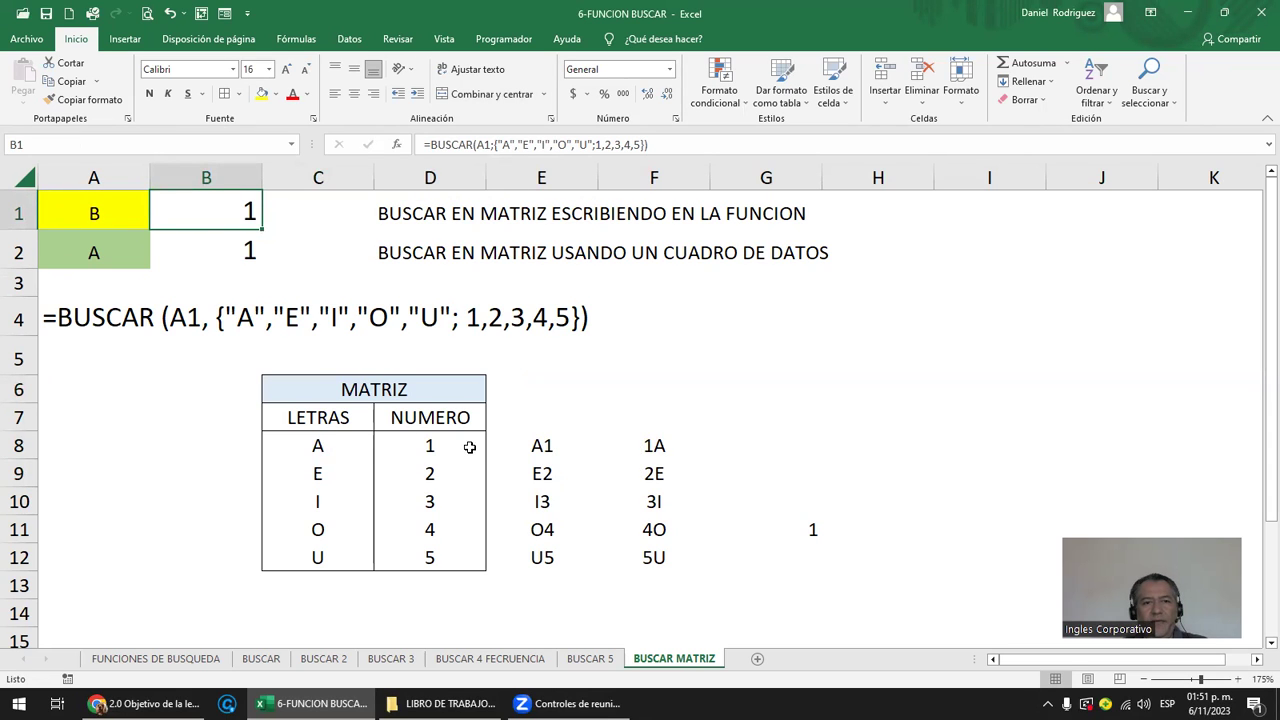
Change A1 to E and locate E in the table's LETRAS column.
click(96, 211)
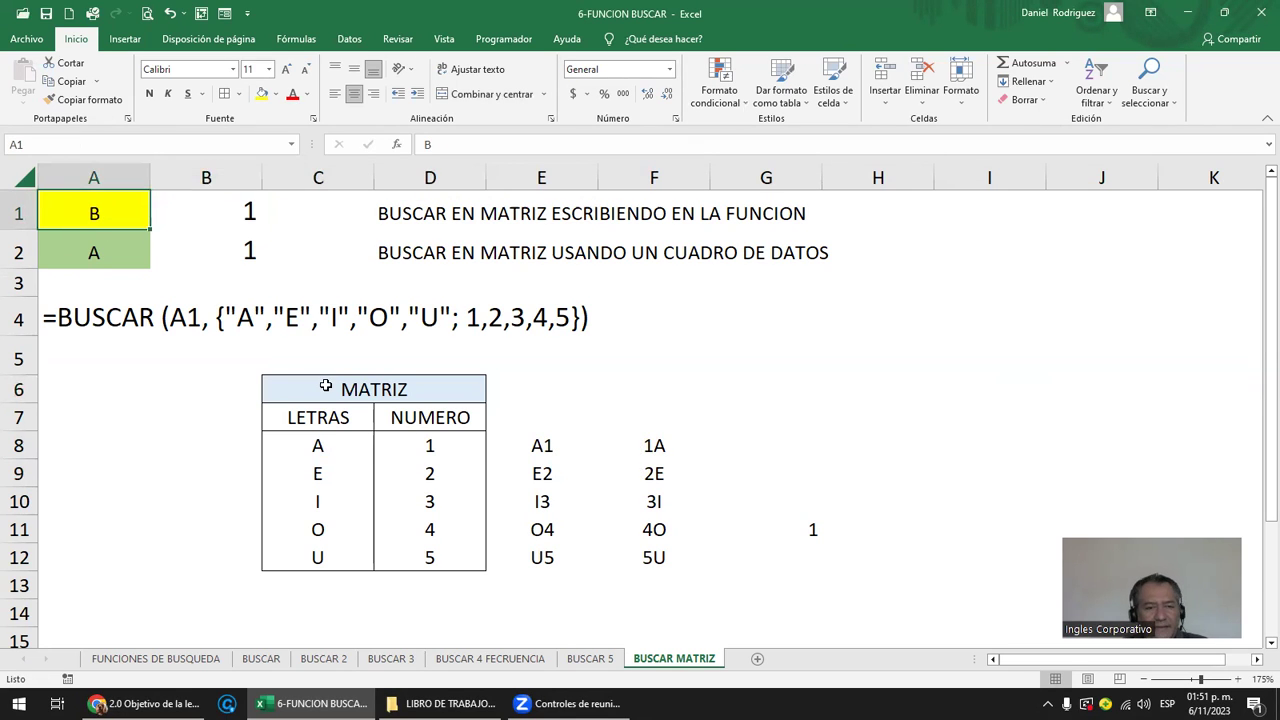
text(E)
key(Return)
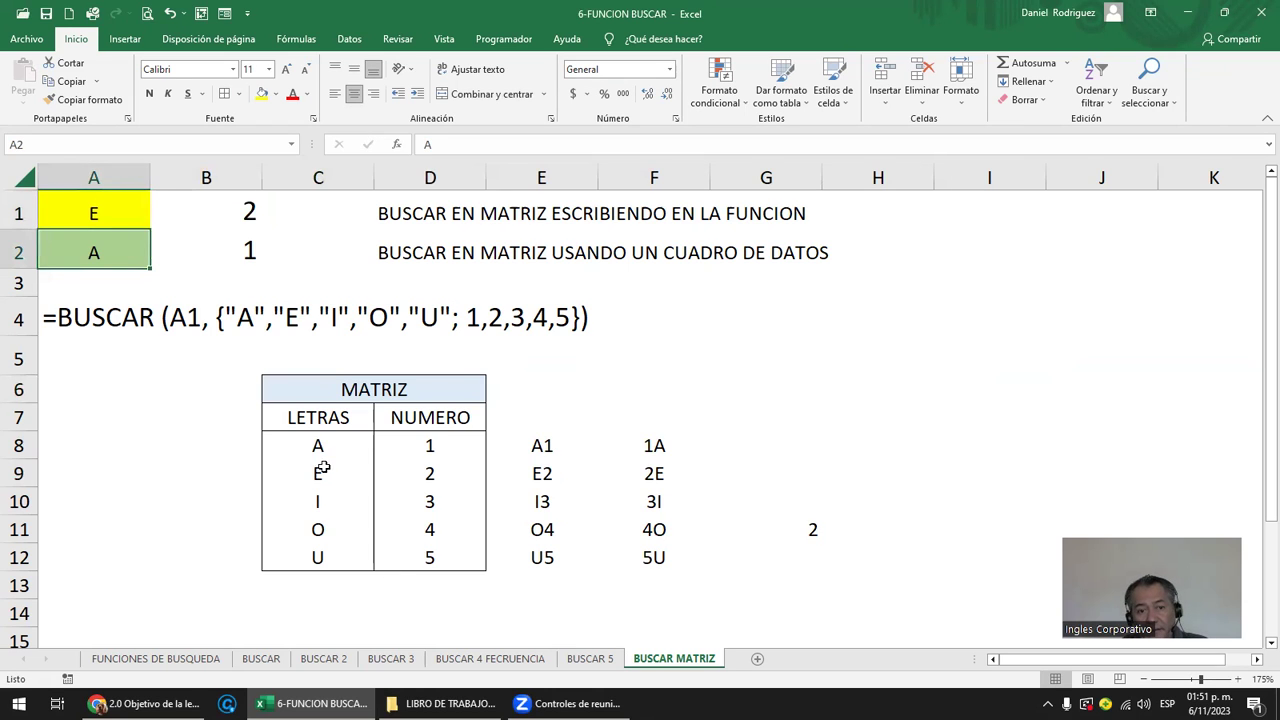
click(322, 468)
drag(290, 444, 325, 550)
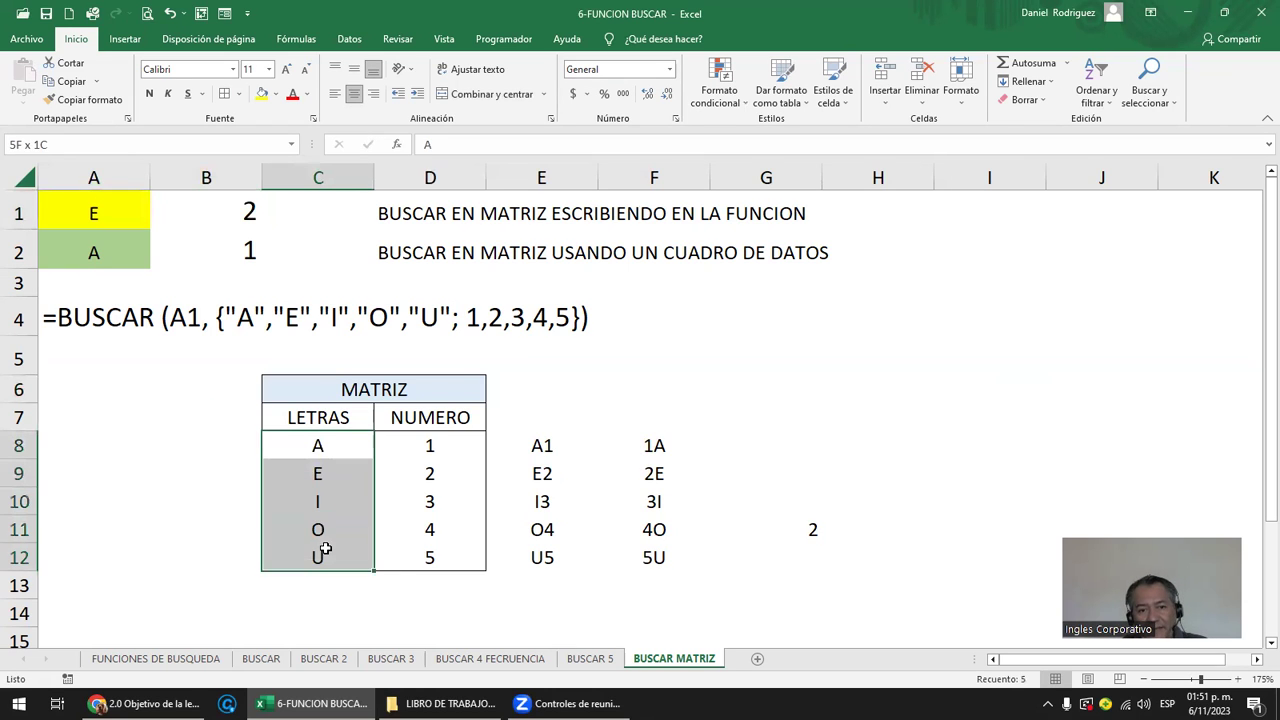
click(93, 211)
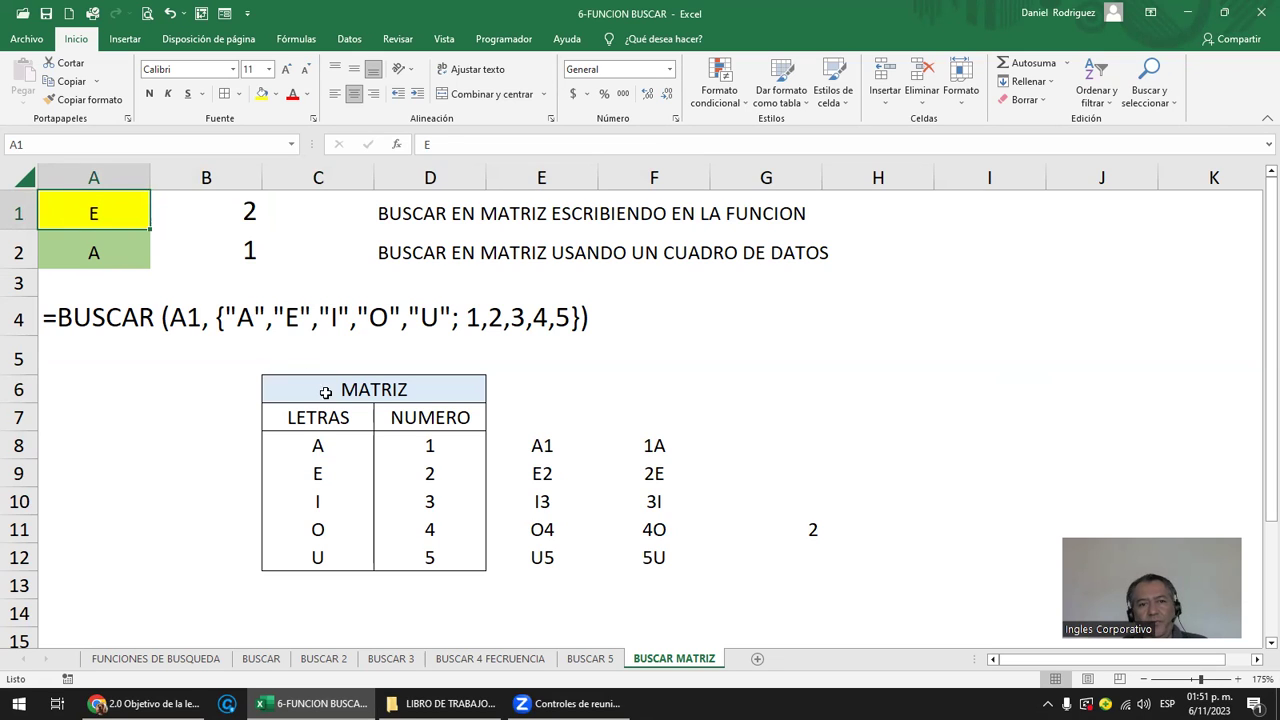
click(324, 466)
click(522, 472)
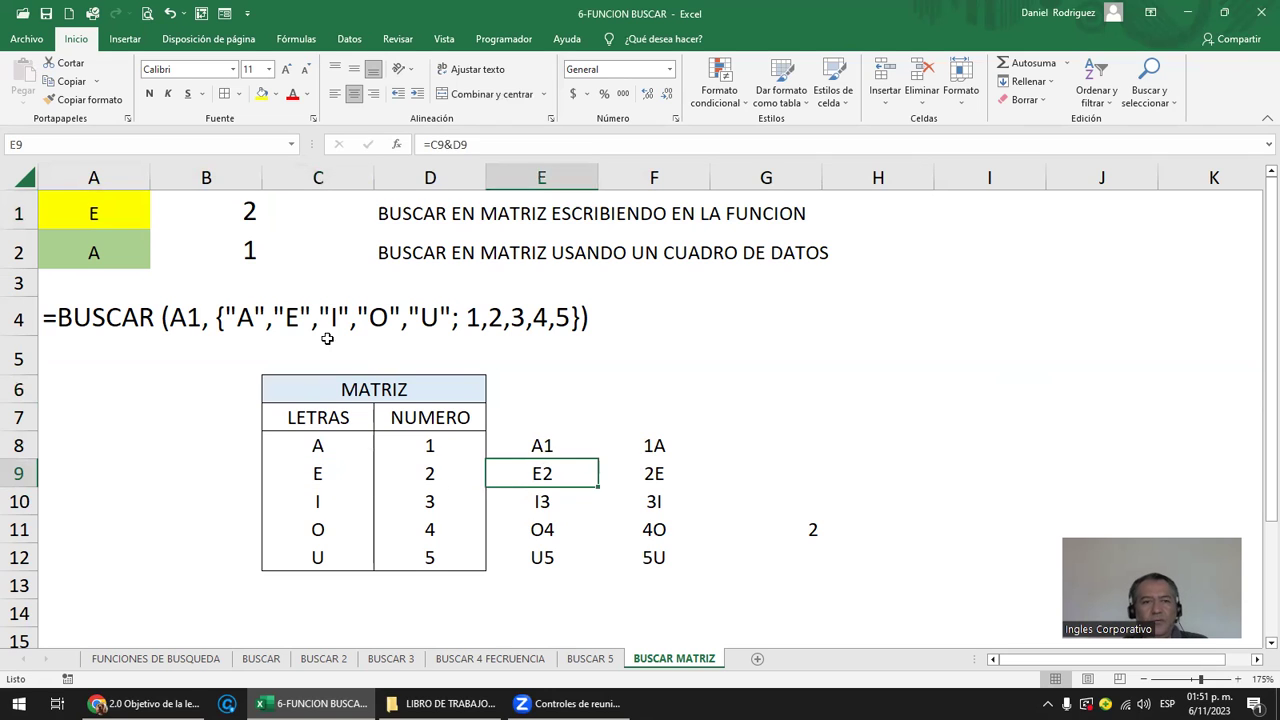
Compare B1's BUSCAR result against the lookup cells A1 and A2.
click(100, 209)
click(212, 210)
click(95, 216)
click(190, 211)
click(90, 226)
click(103, 253)
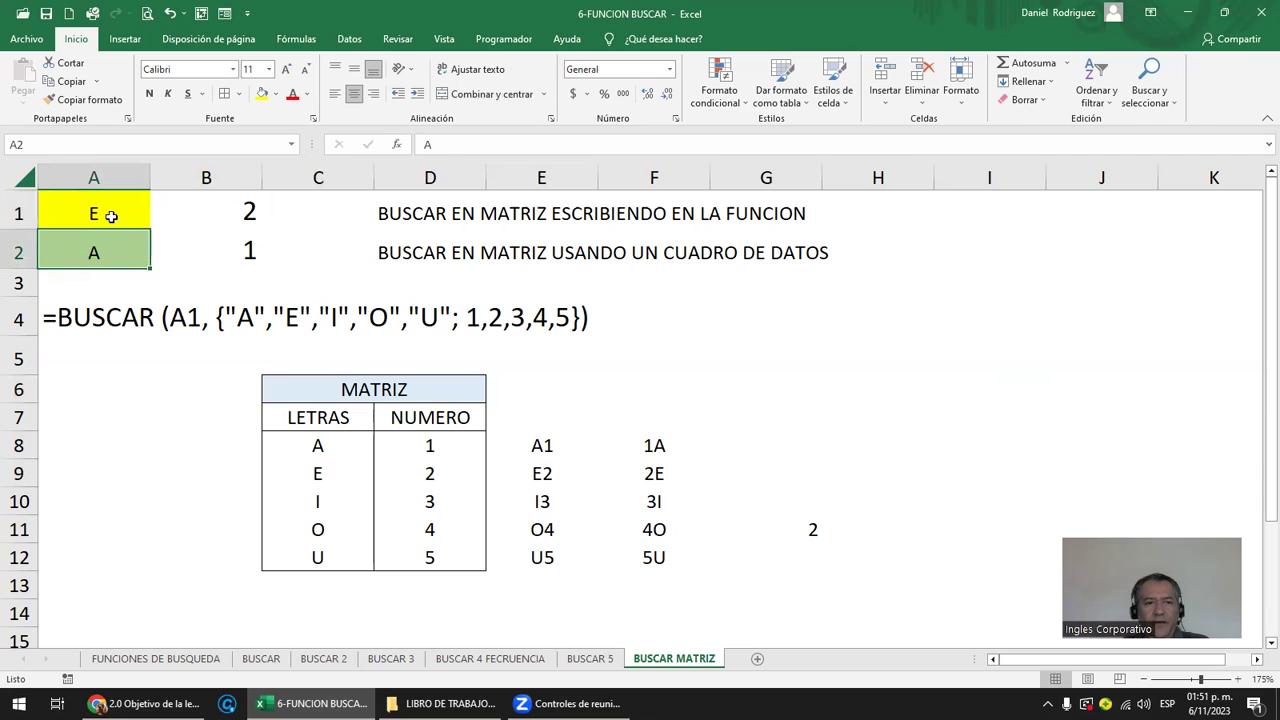
click(111, 215)
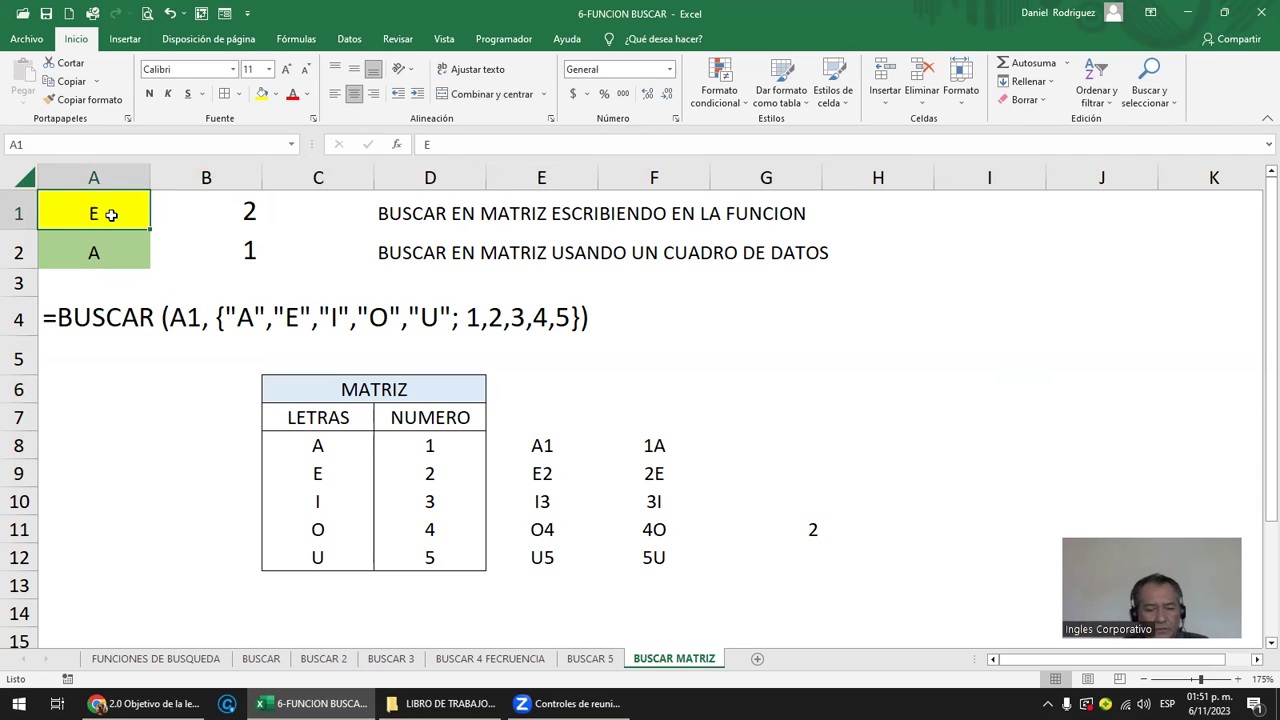
Enter U in A1 and check it against the U row and the row 4 example.
text(U)
key(Tab)
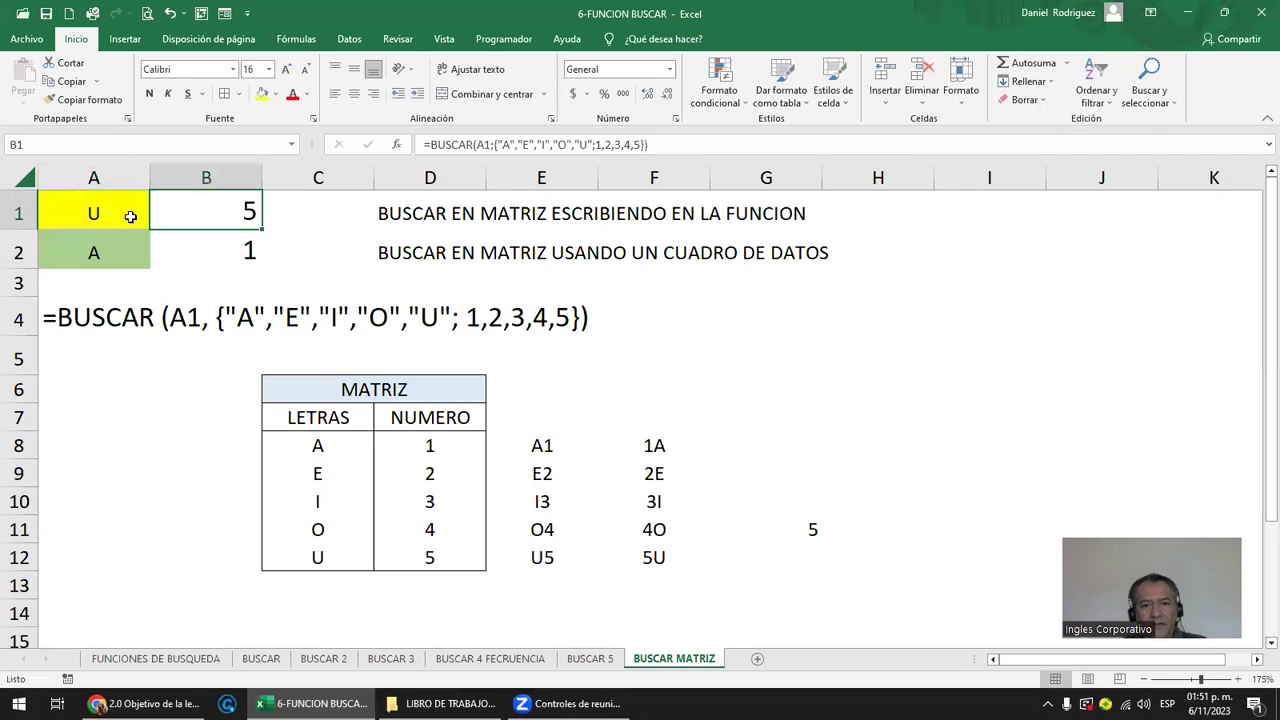
click(309, 558)
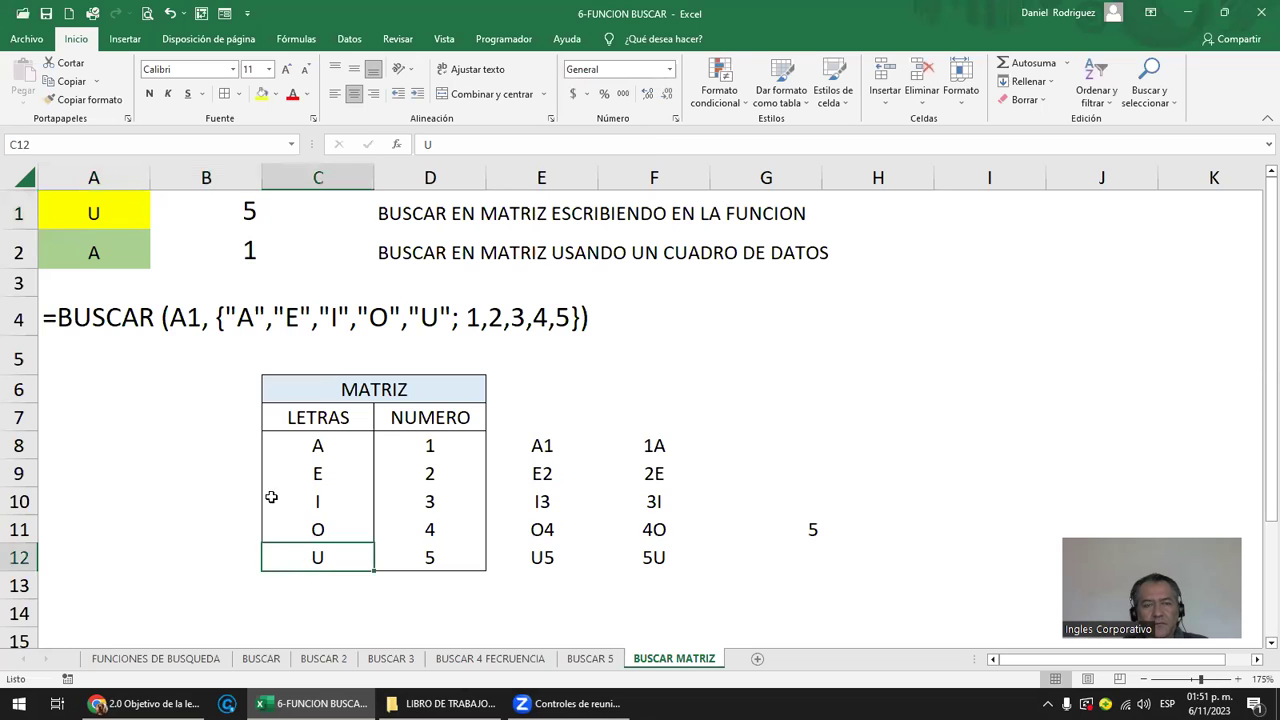
click(131, 263)
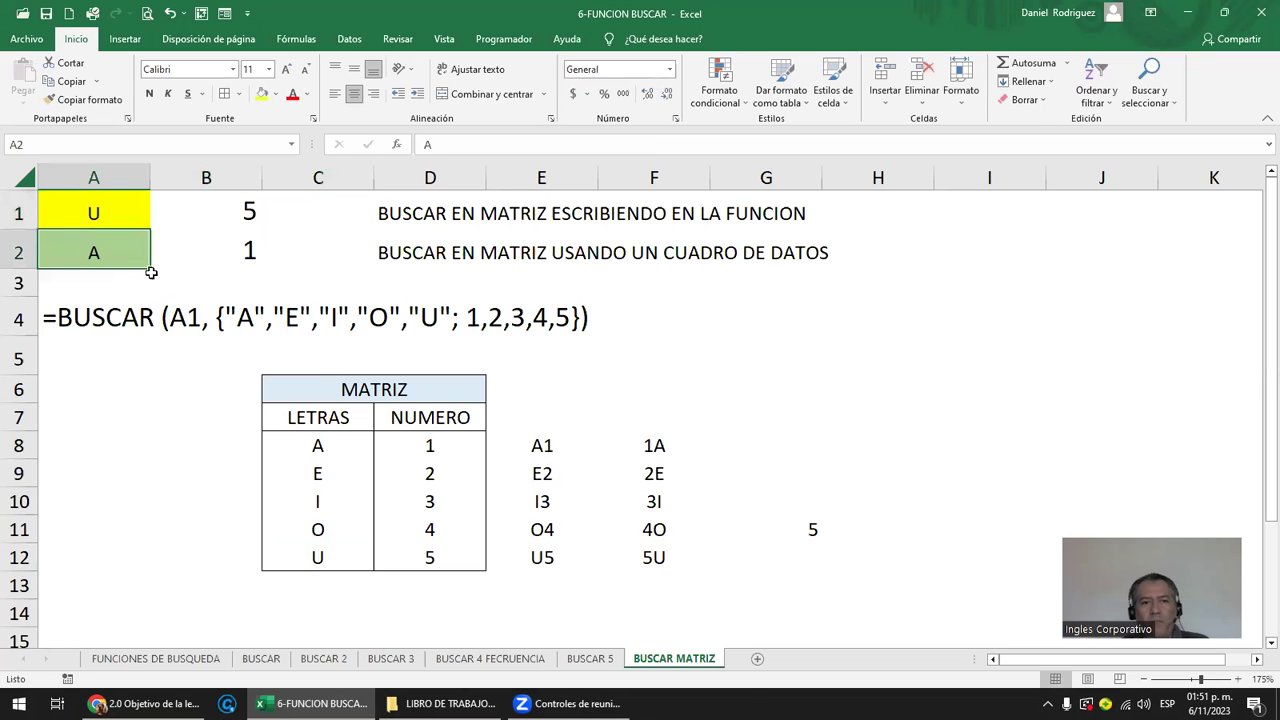
click(110, 316)
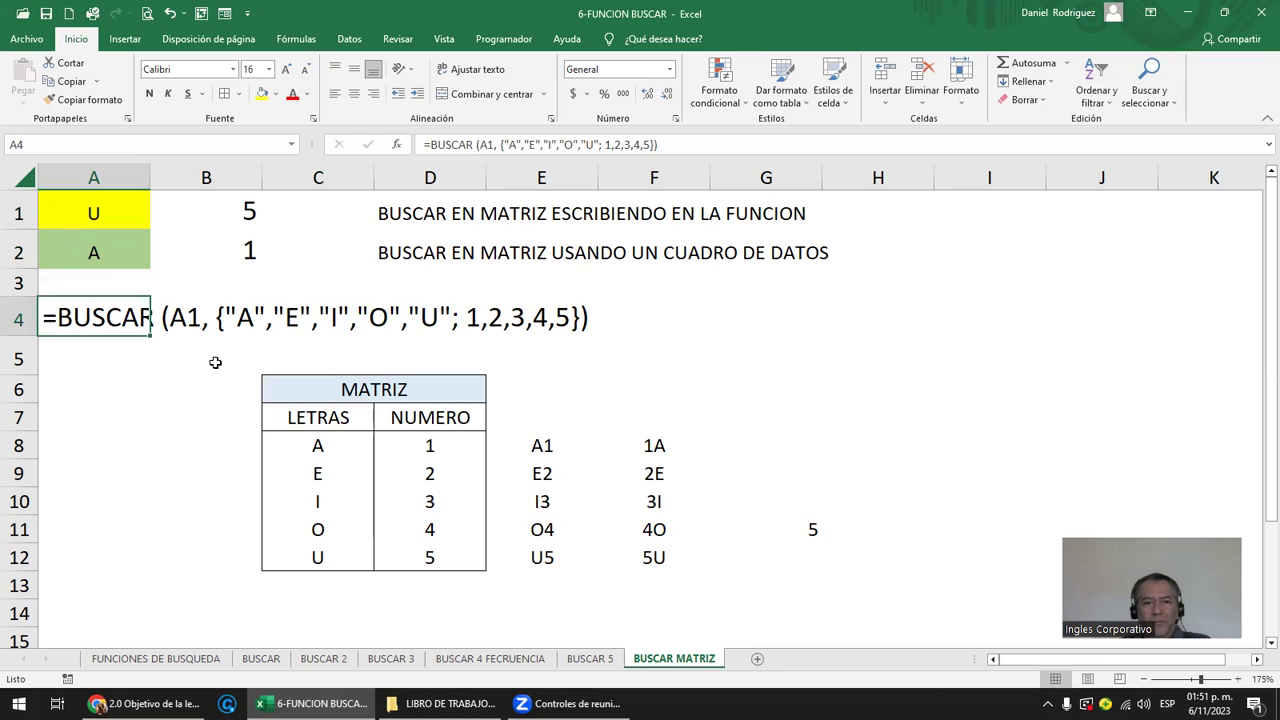
click(205, 316)
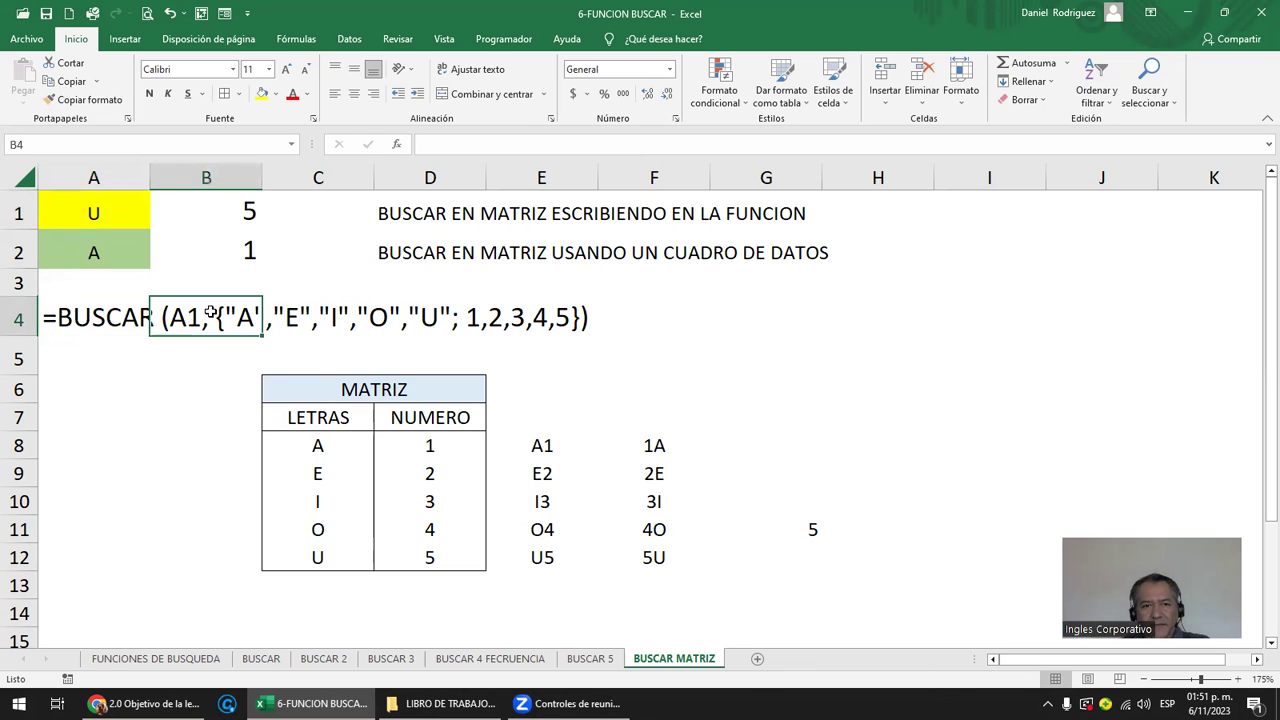
key(Escape)
double_click(90, 304)
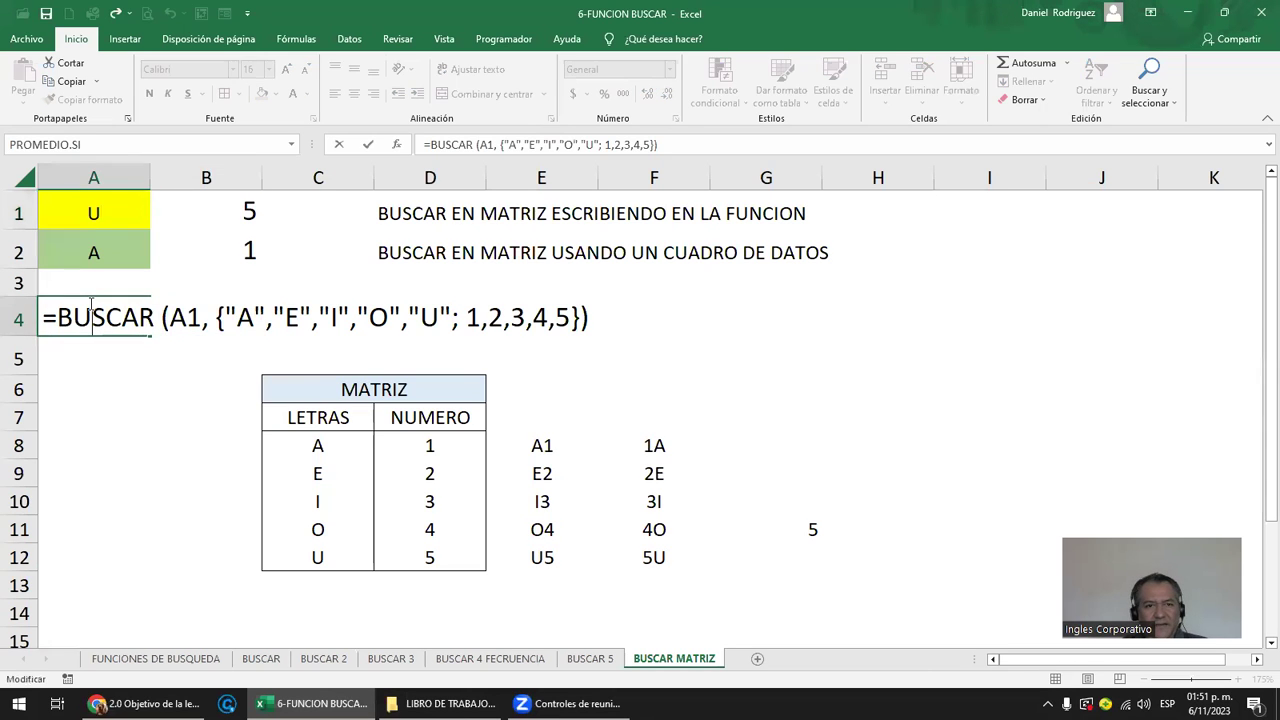
drag(216, 317, 579, 318)
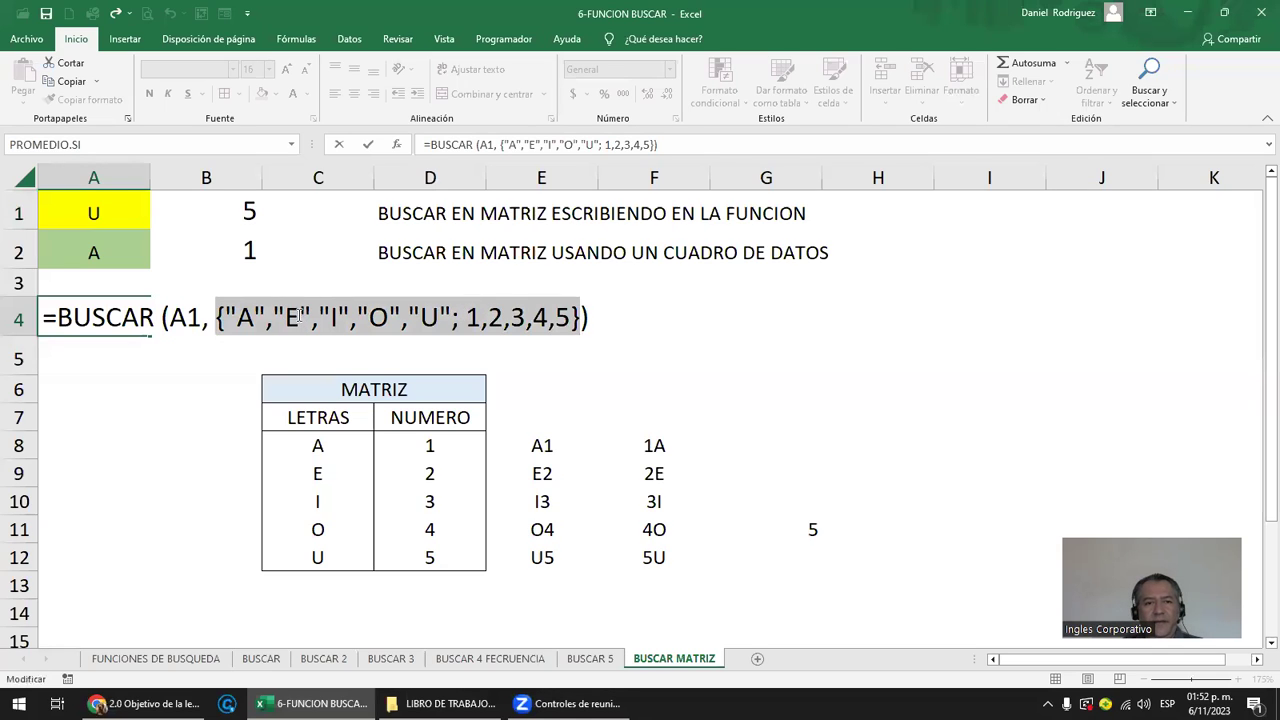
key(Escape)
click(315, 447)
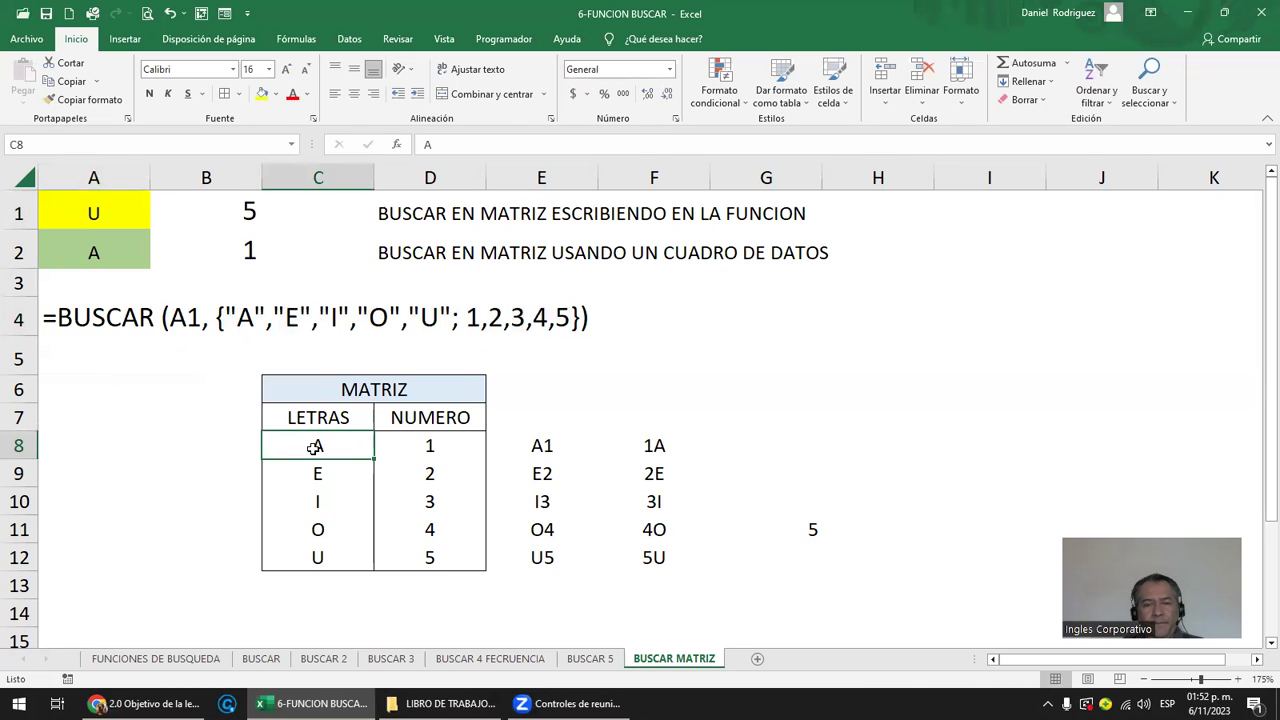
drag(315, 447, 411, 438)
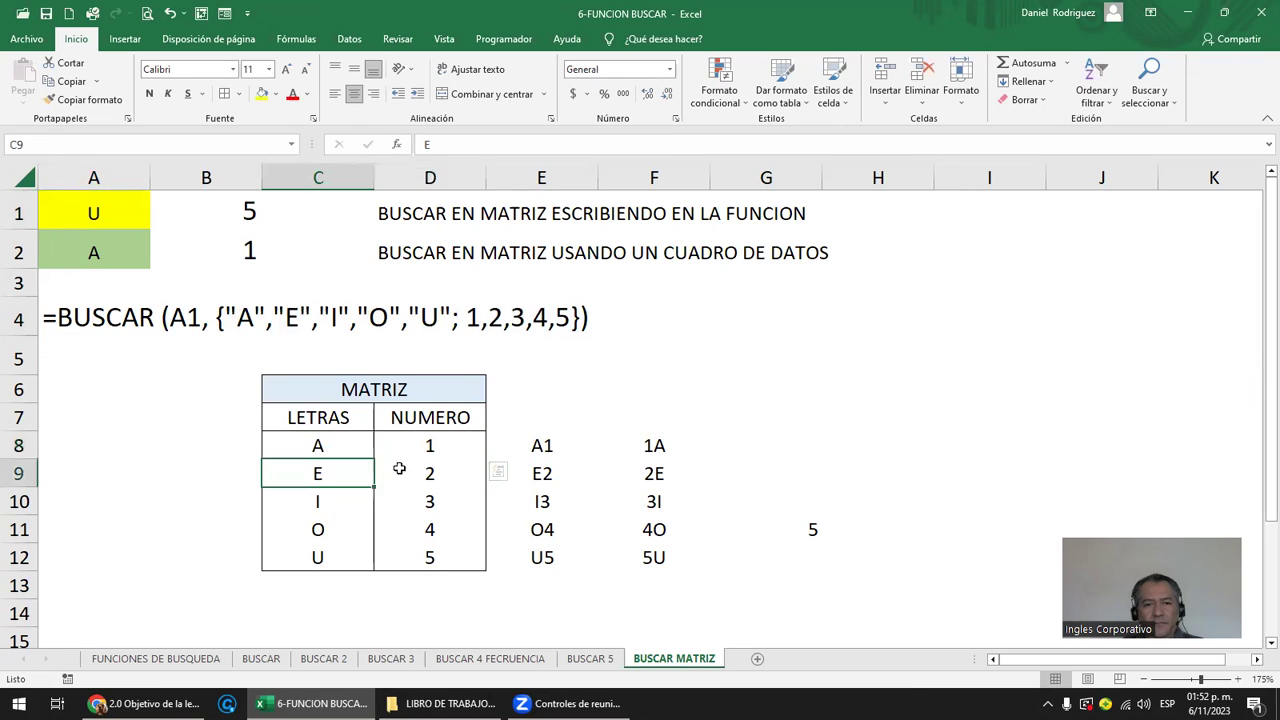
drag(317, 474, 417, 474)
click(97, 210)
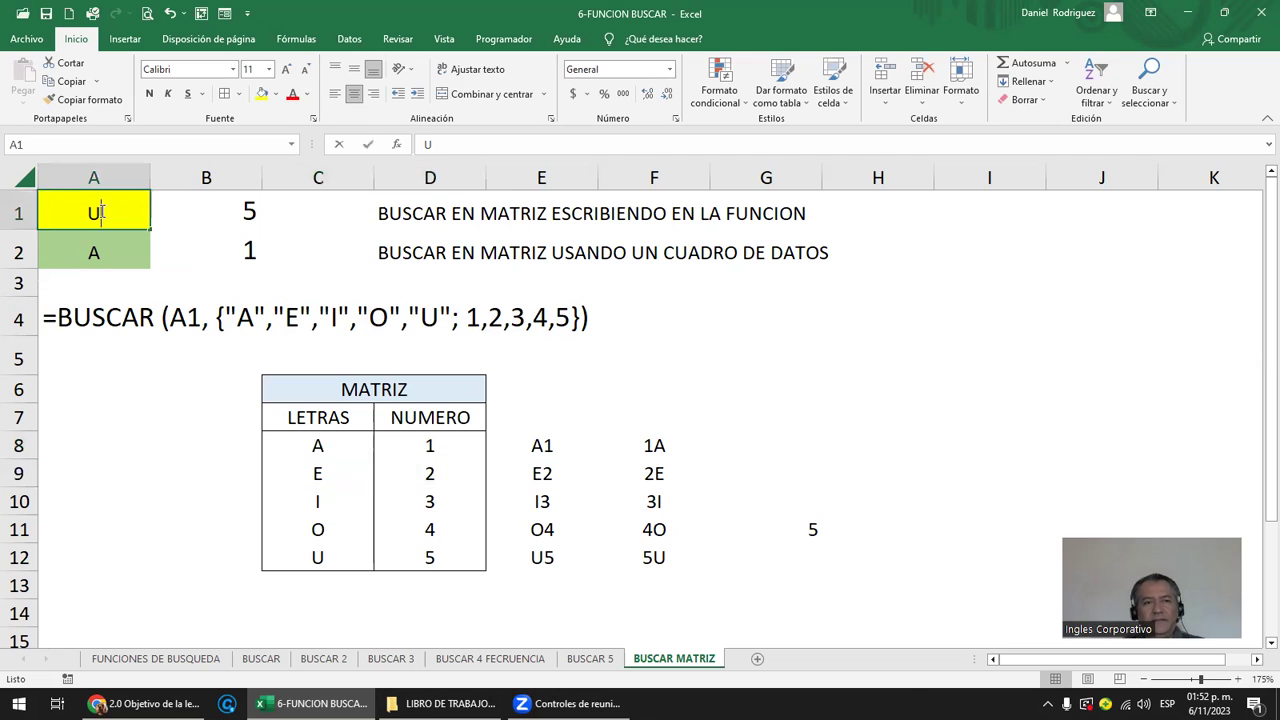
double_click(220, 198)
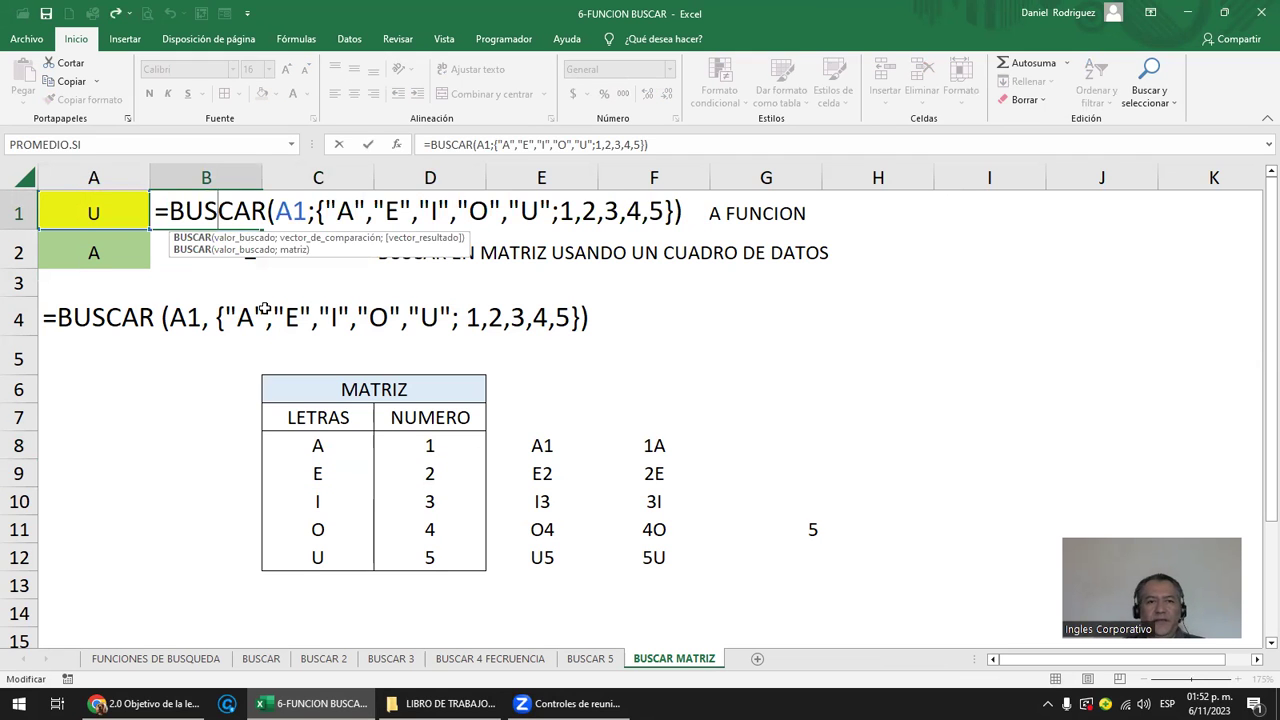
key(Escape)
click(97, 222)
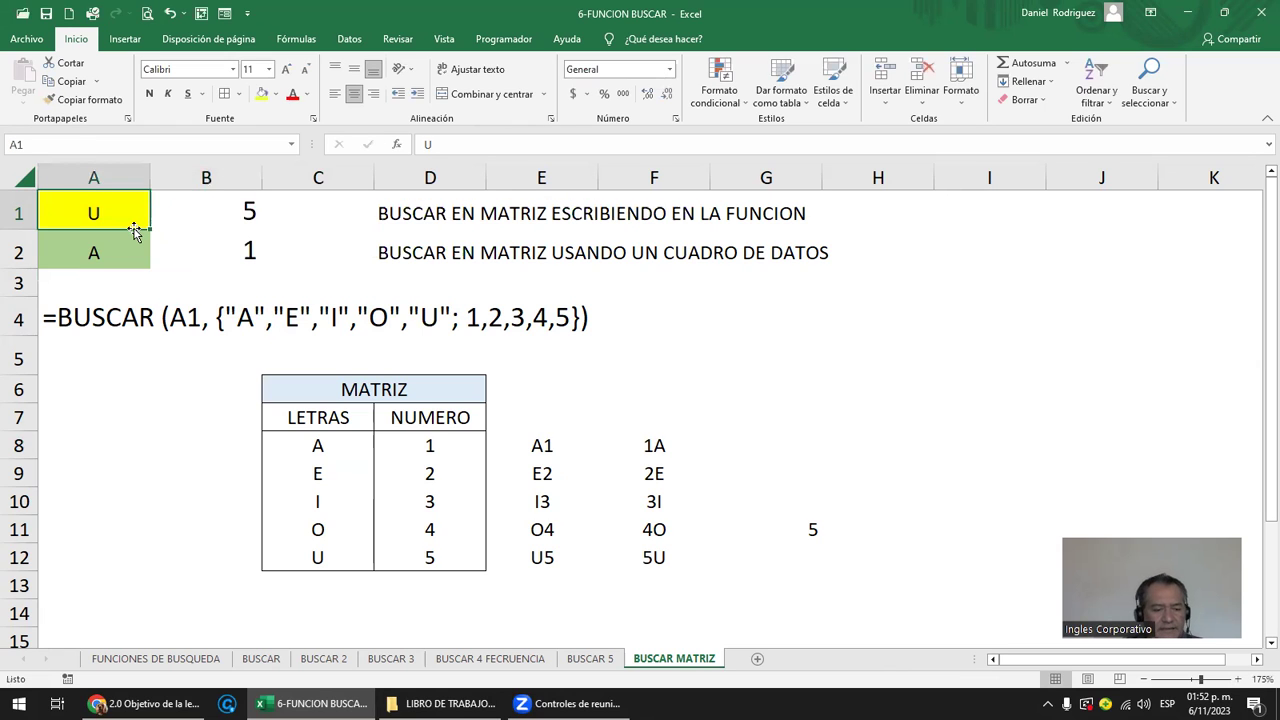
Try A1 as the lookup value, then undo to restore U in A1.
text(A1)
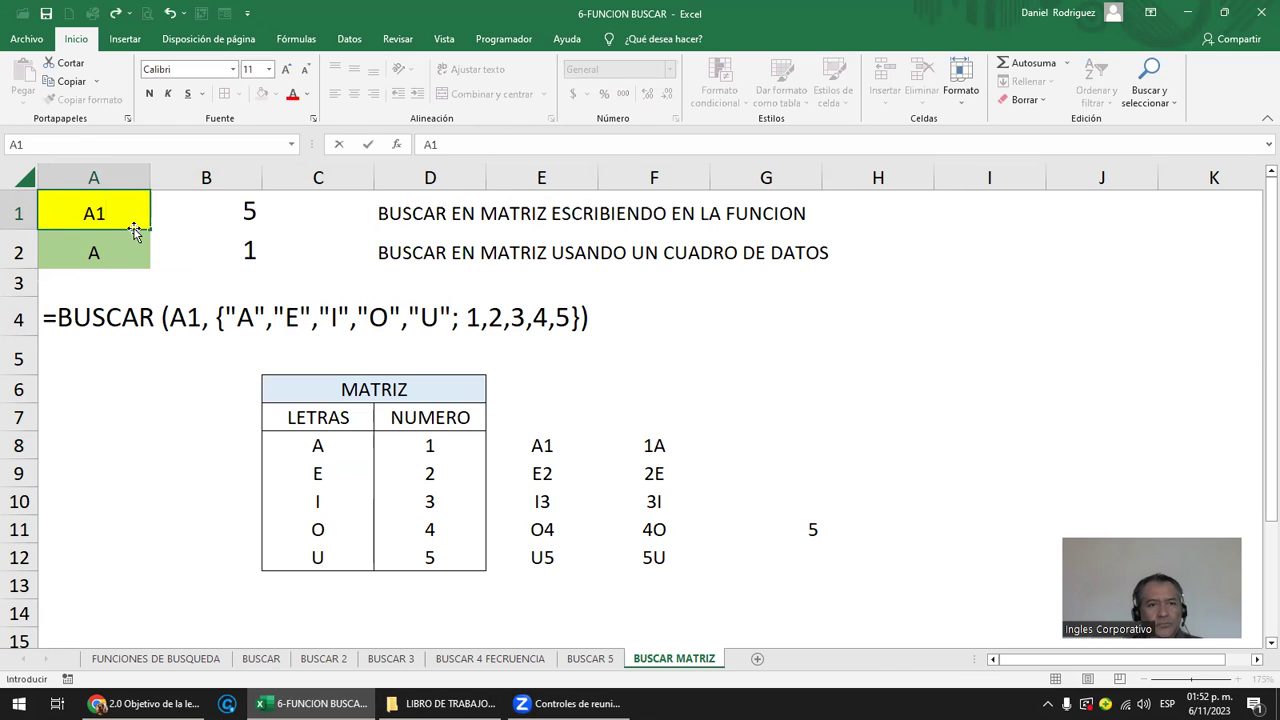
key(Return)
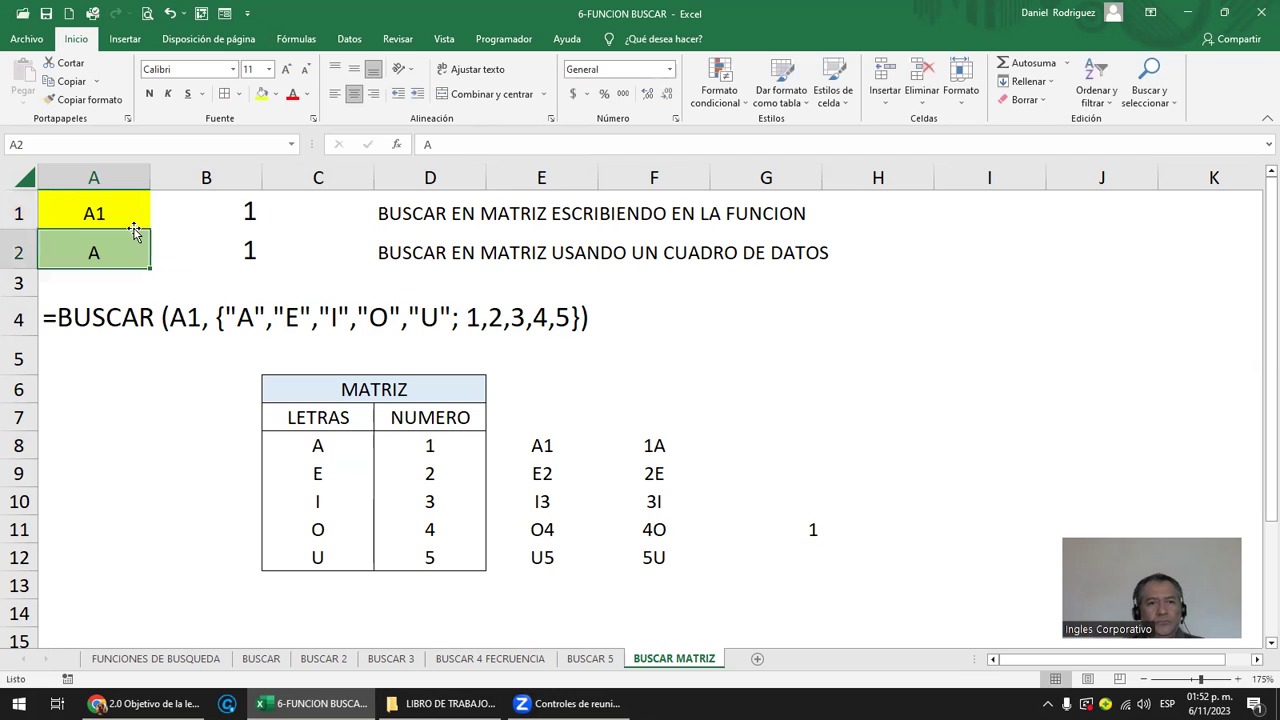
key(ctrl+z)
key(Right)
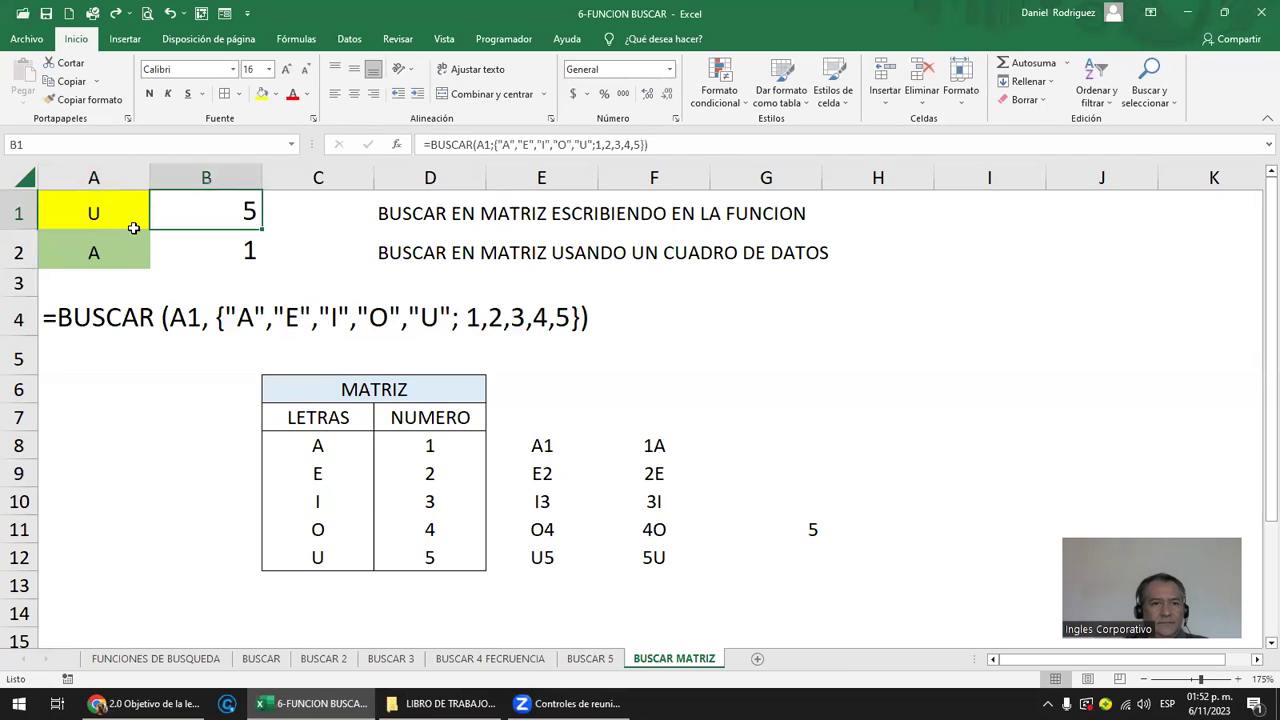
Colour the combined values A1 through U5 in E8:E12 red.
drag(316, 448, 412, 440)
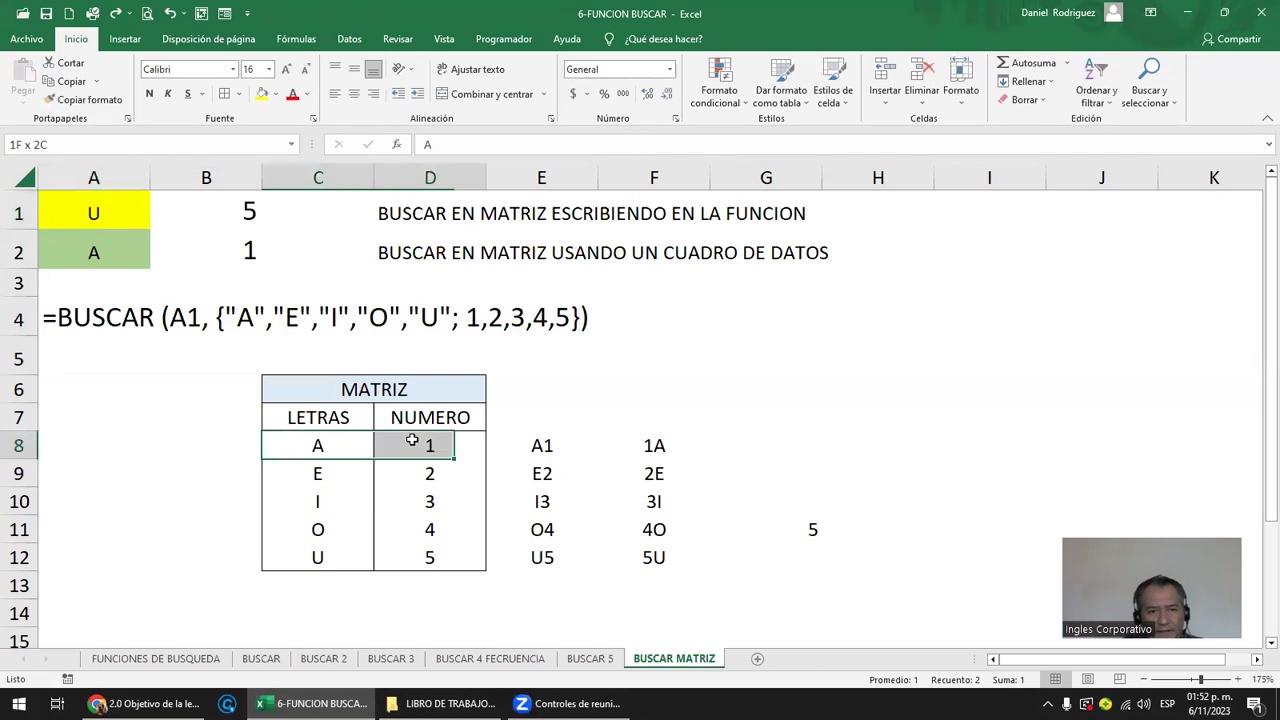
drag(550, 445, 564, 553)
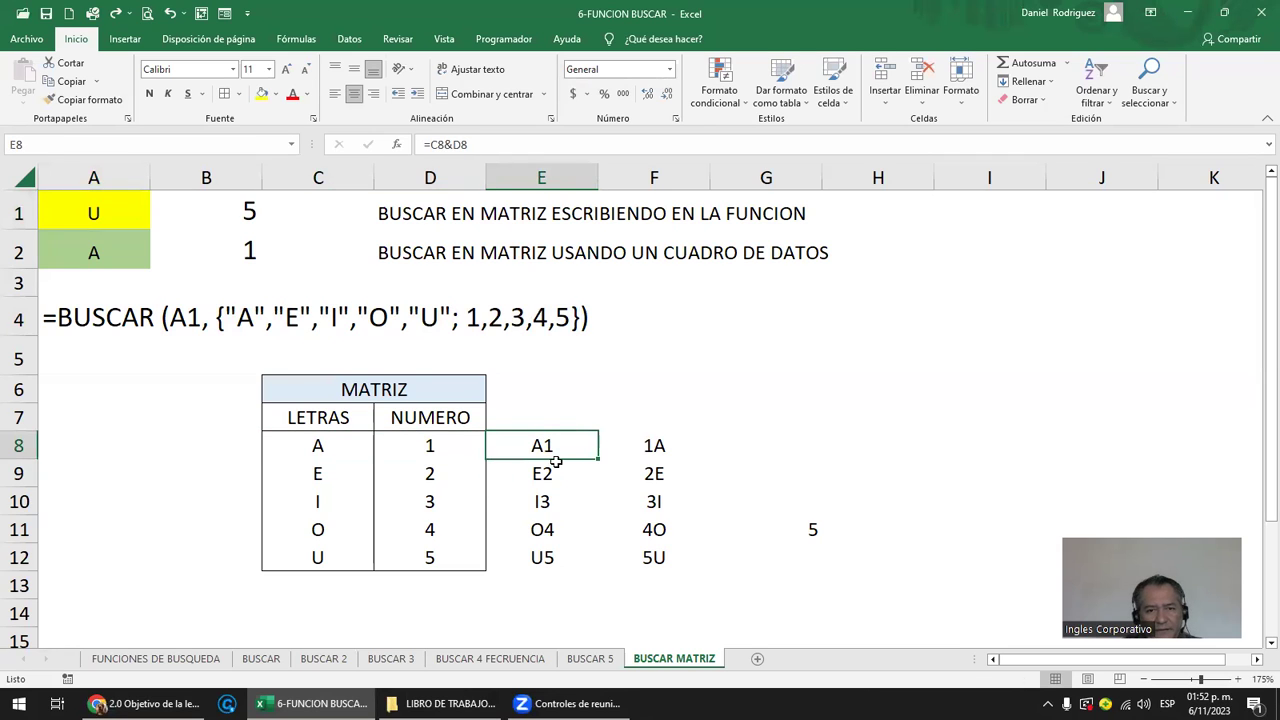
click(292, 93)
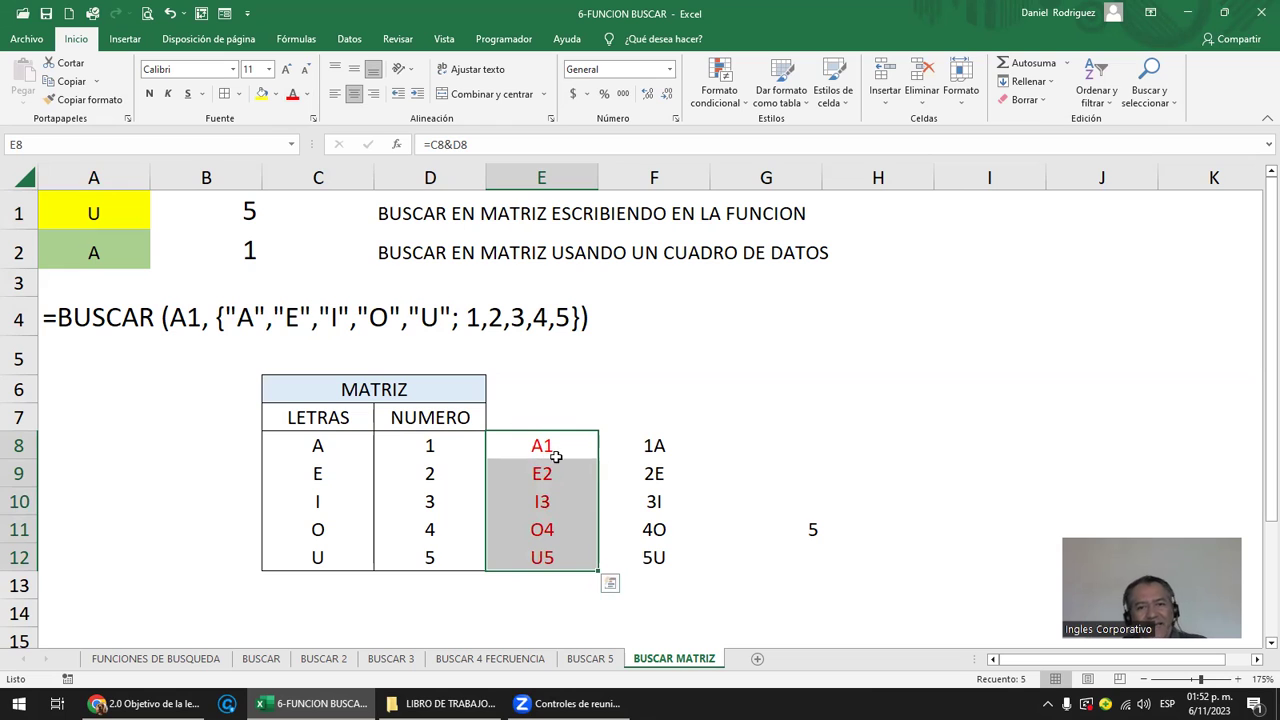
Review lookup cell A1 and show B1's BUSCAR formula with its references.
click(68, 208)
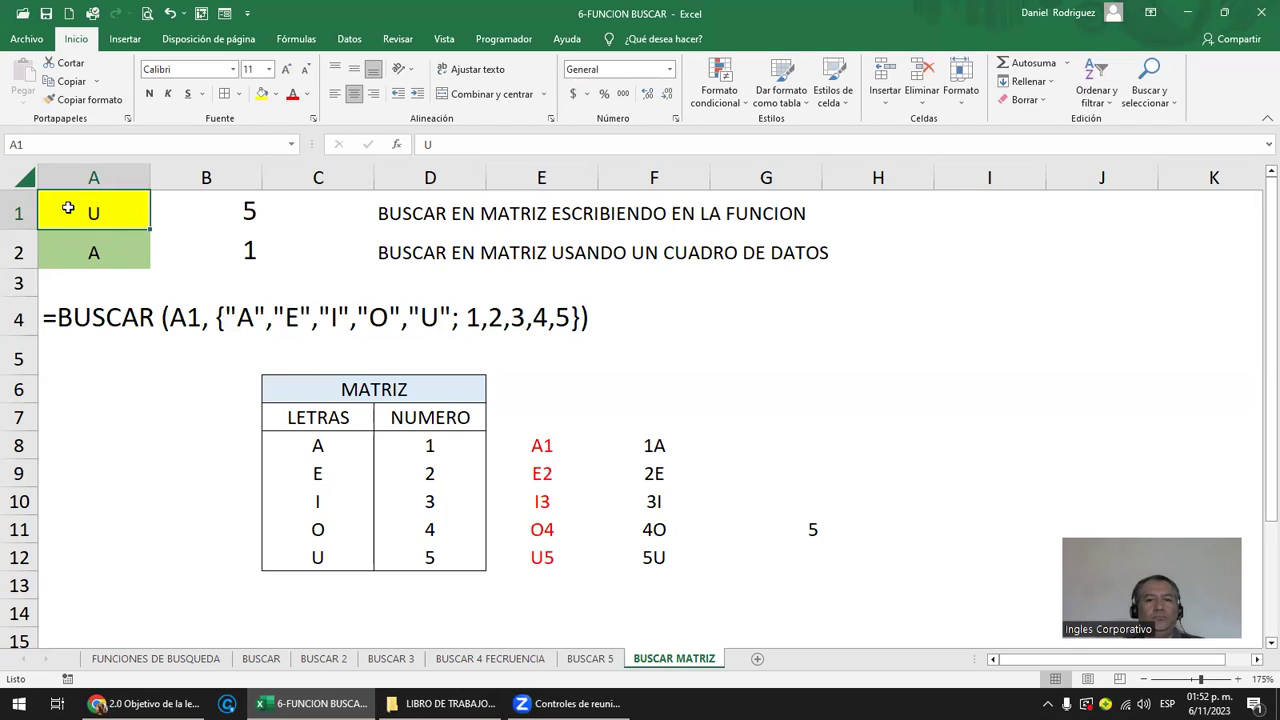
click(53, 144)
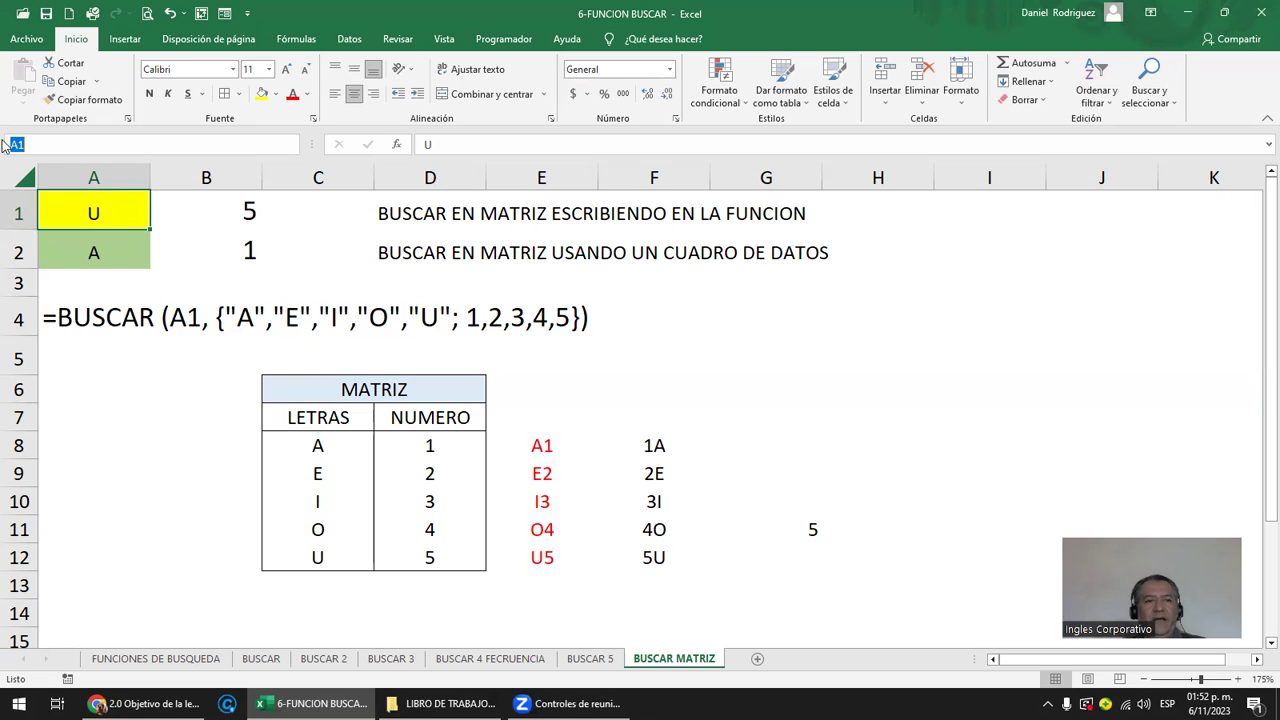
click(246, 210)
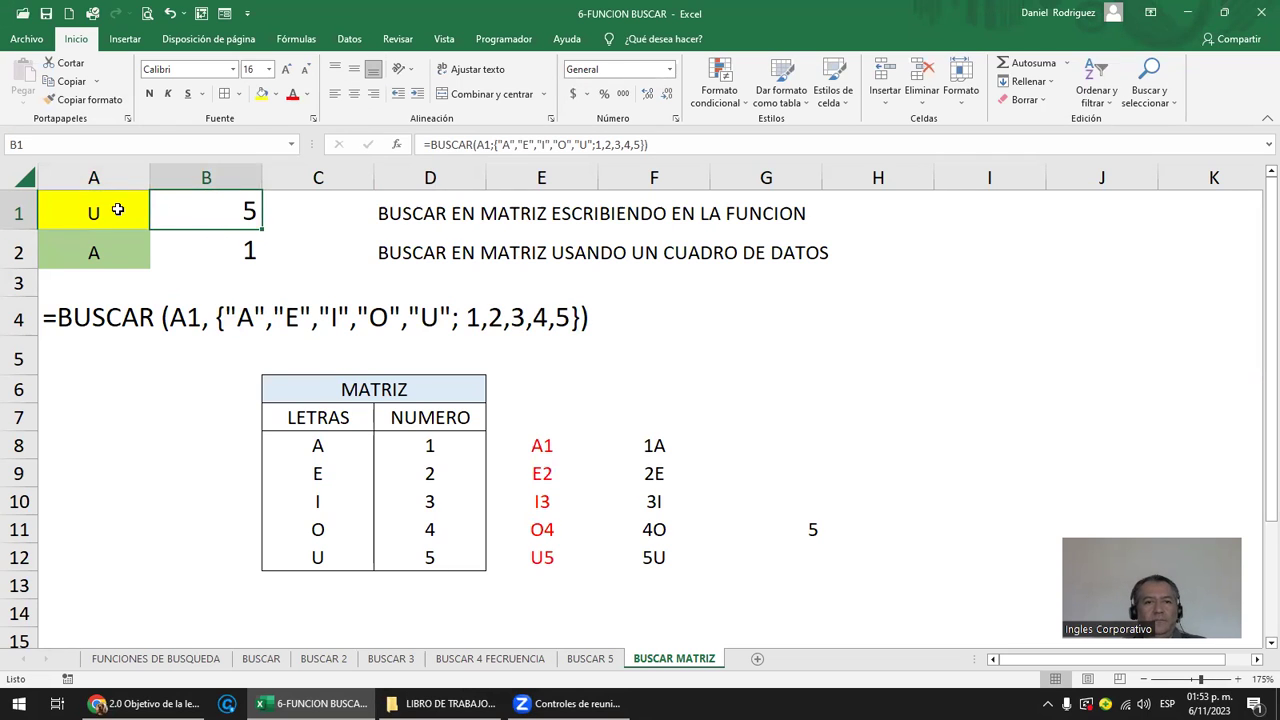
key(F2)
key(Escape)
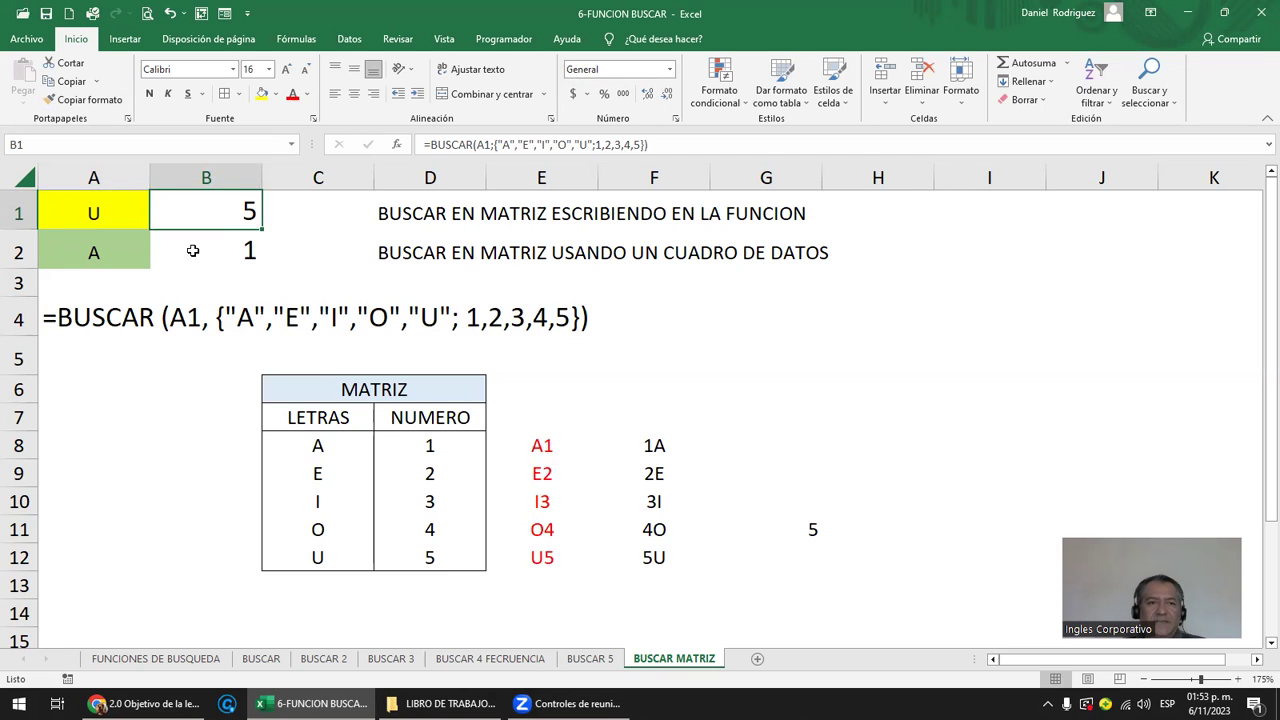
click(112, 212)
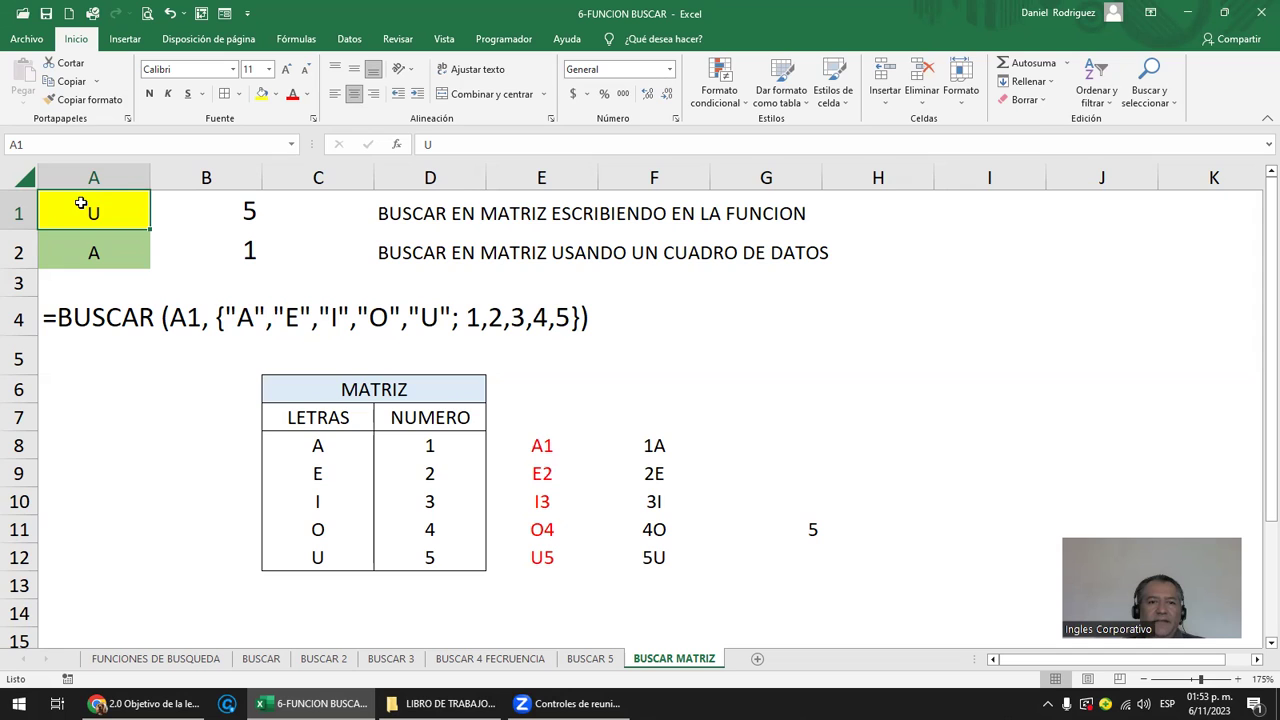
click(254, 210)
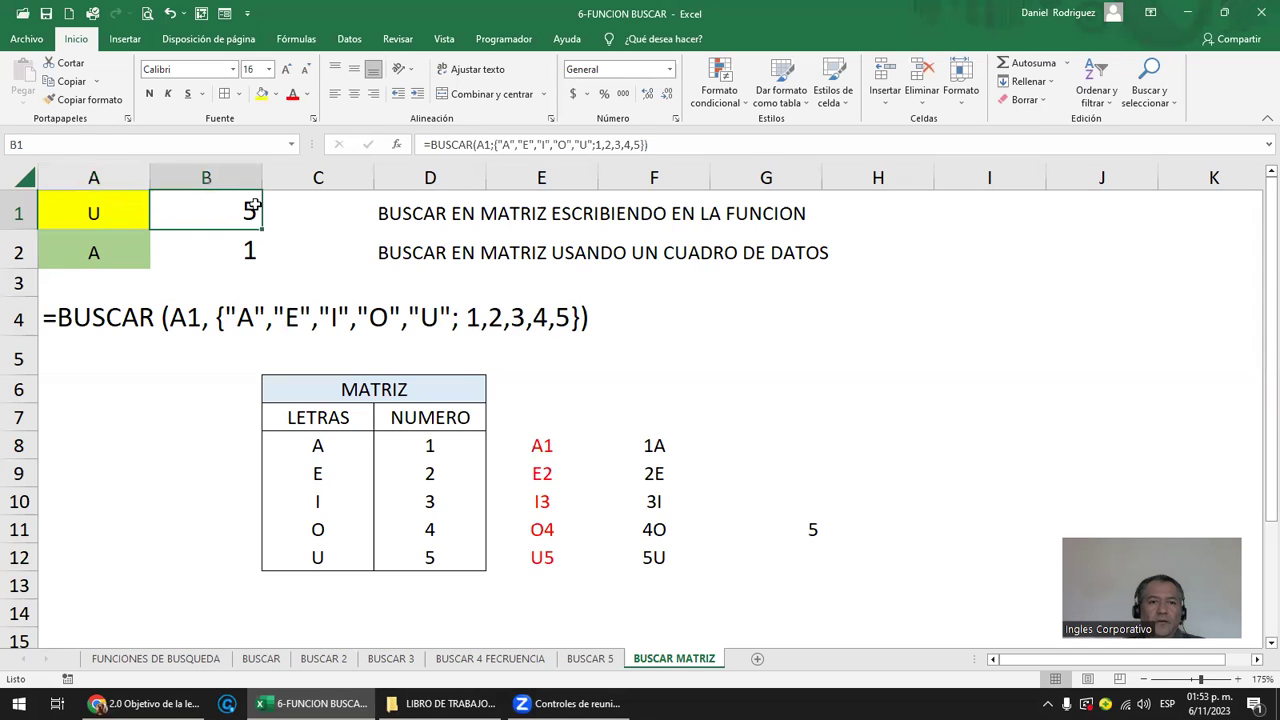
key(F2)
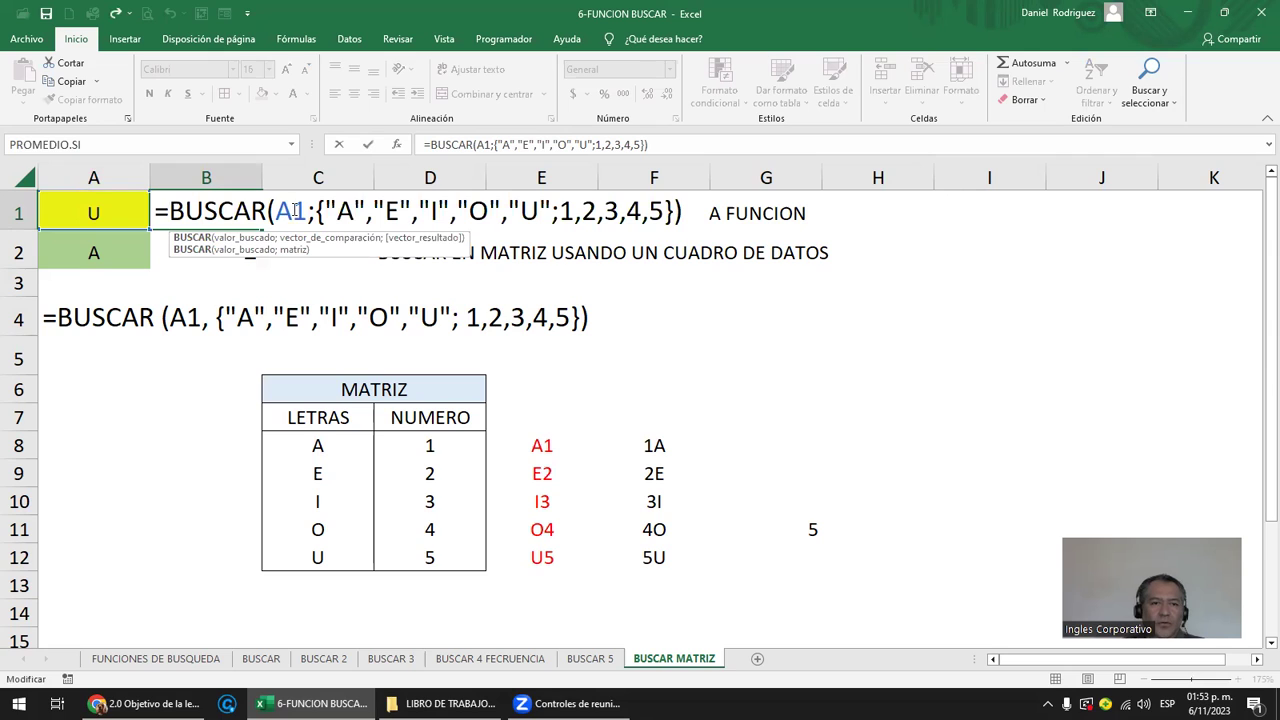
double_click(298, 210)
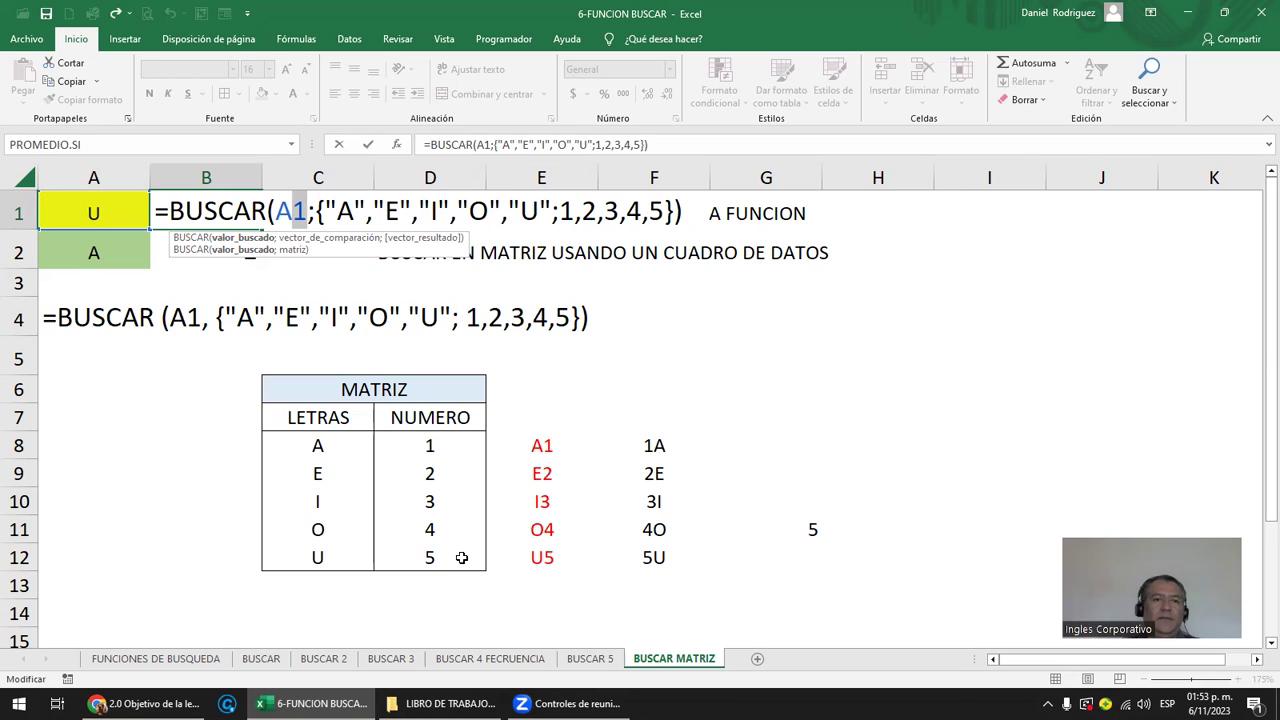
key(ctrl+Return)
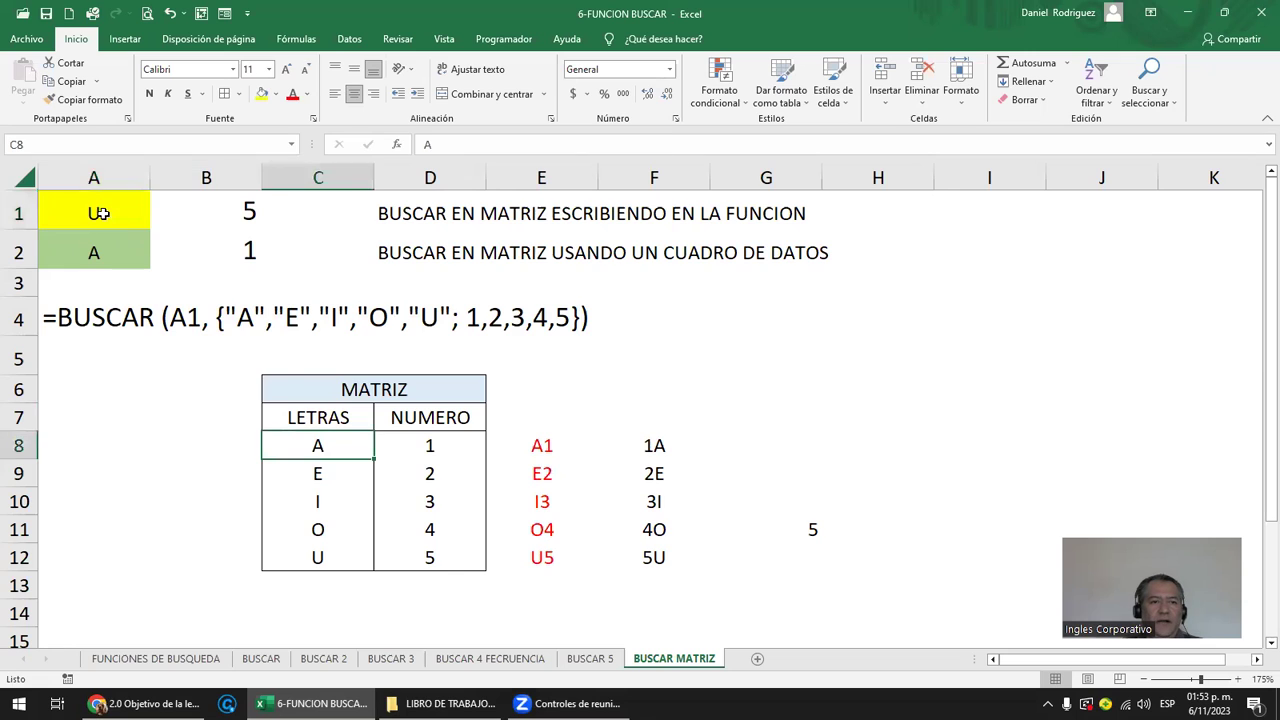
Set A1 to I and mark the I row of the MATRIZ table.
click(88, 200)
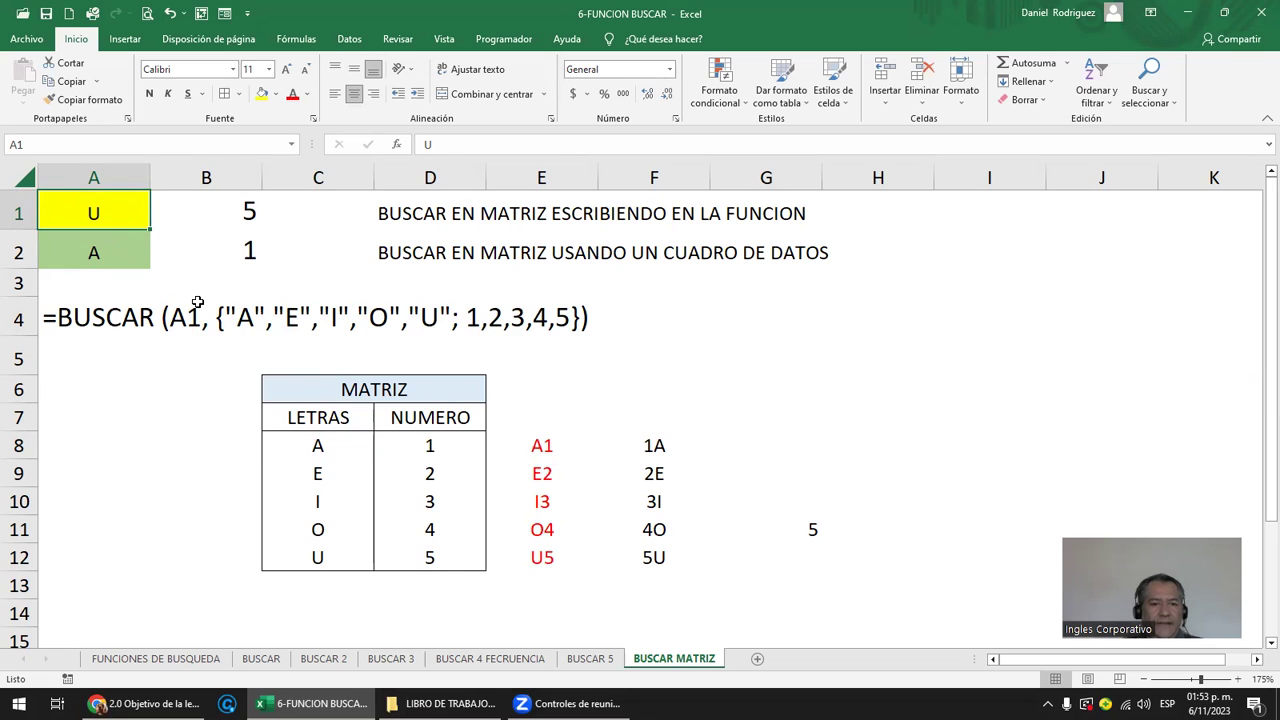
text(I)
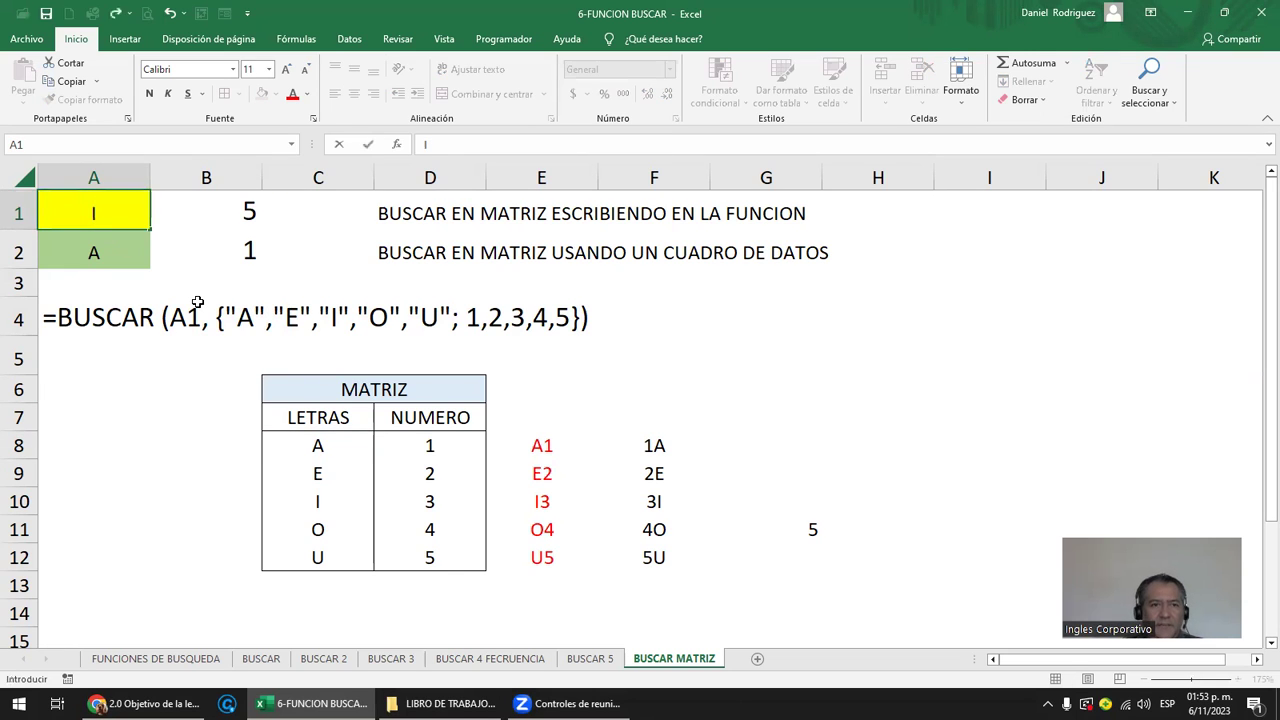
key(Return)
drag(330, 498, 410, 506)
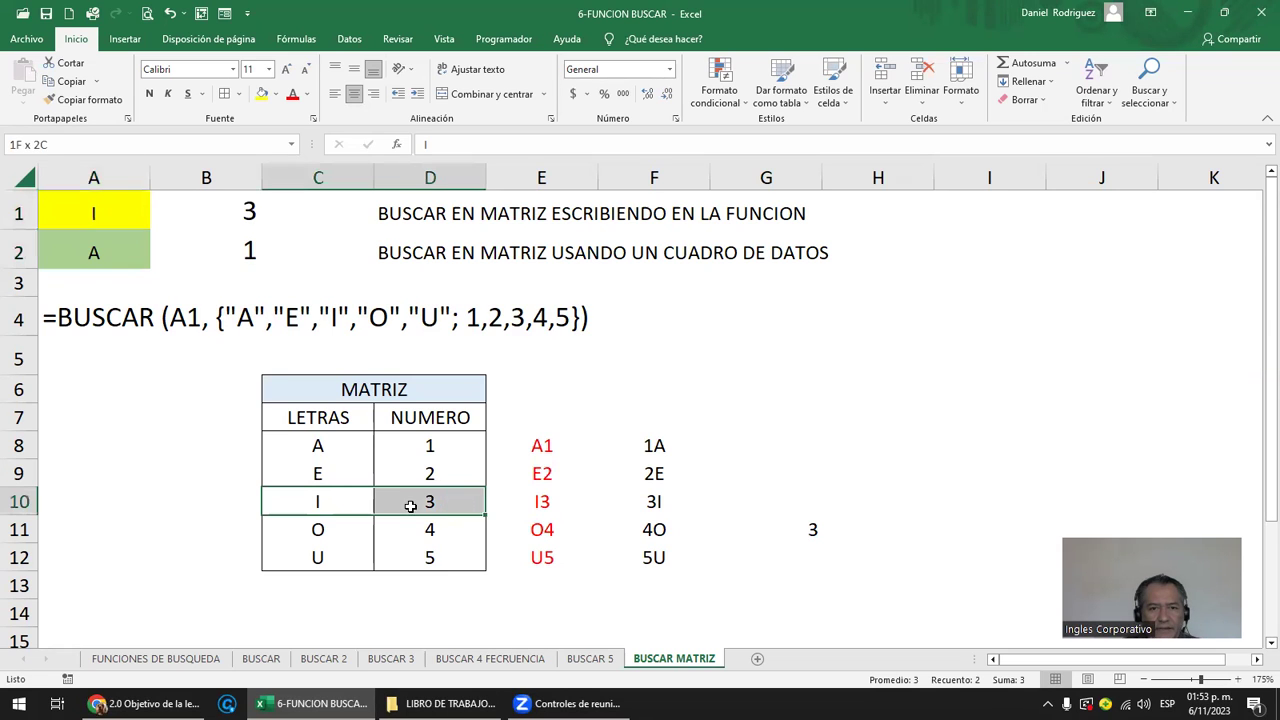
Highlight the constant array argument in B1's BUSCAR formula, leaving the formula unchanged.
double_click(243, 208)
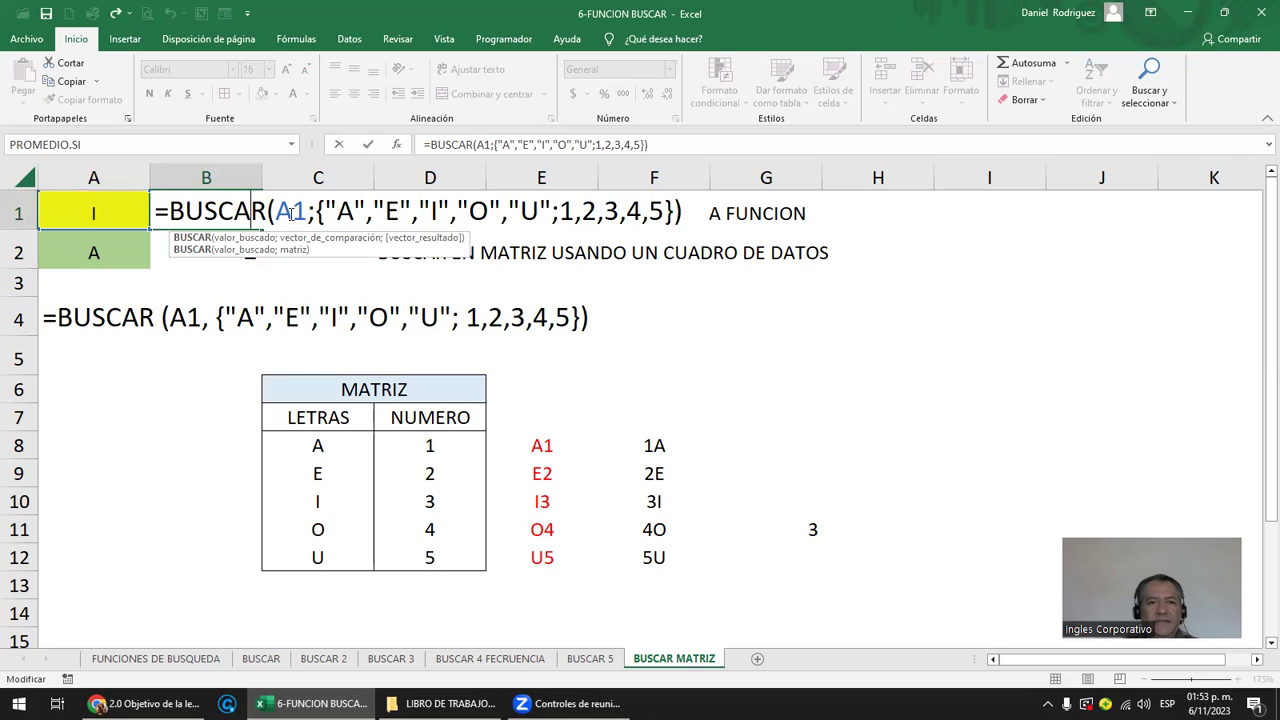
click(316, 211)
key(Left)
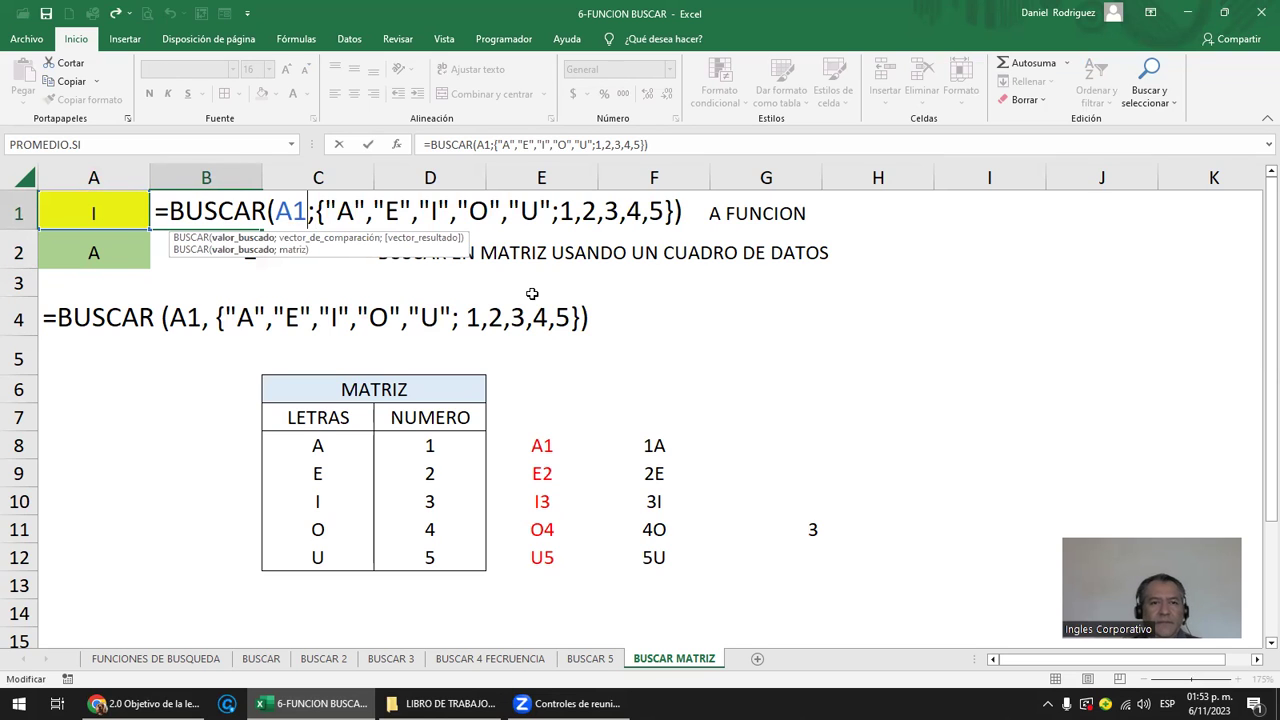
key(Right)
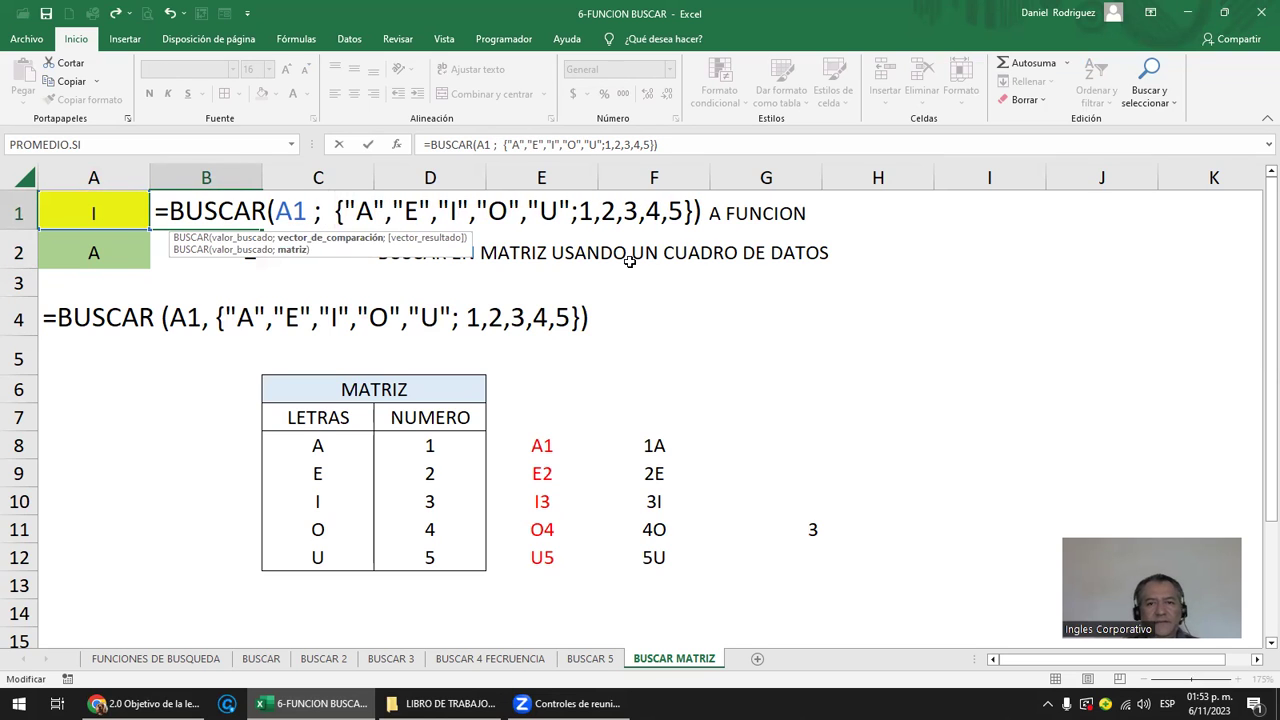
click(697, 212)
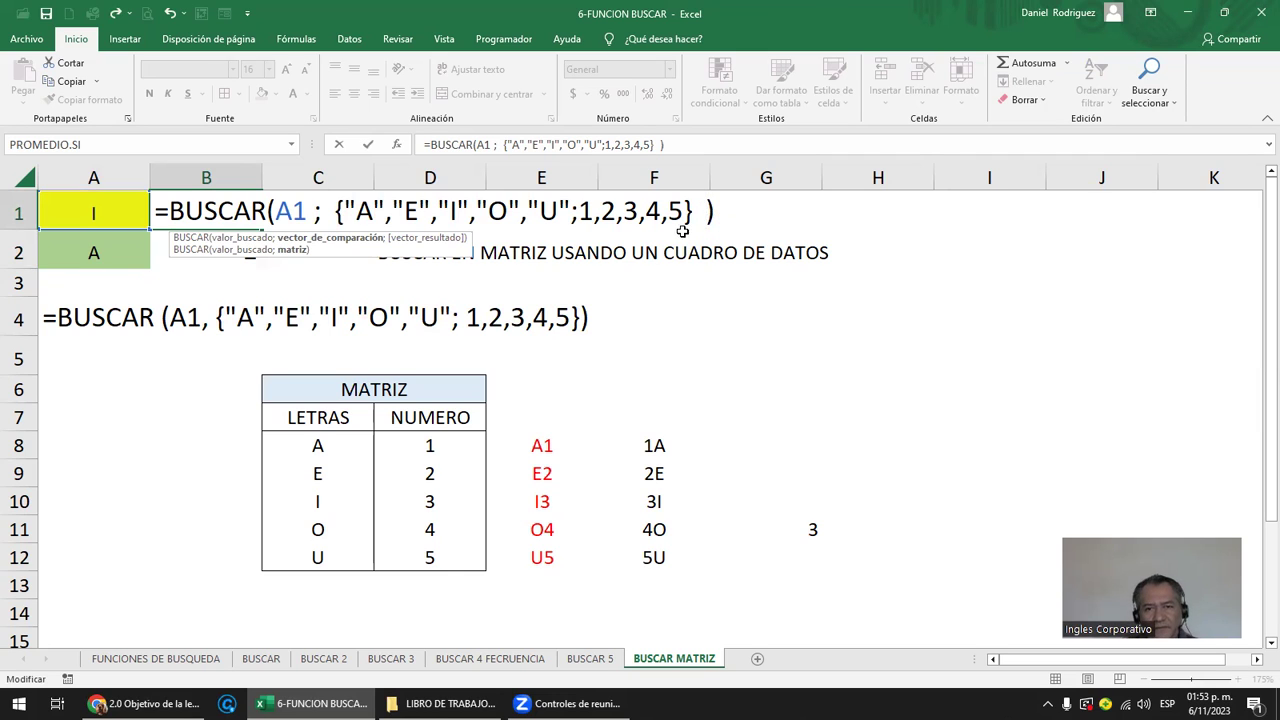
drag(693, 212, 337, 213)
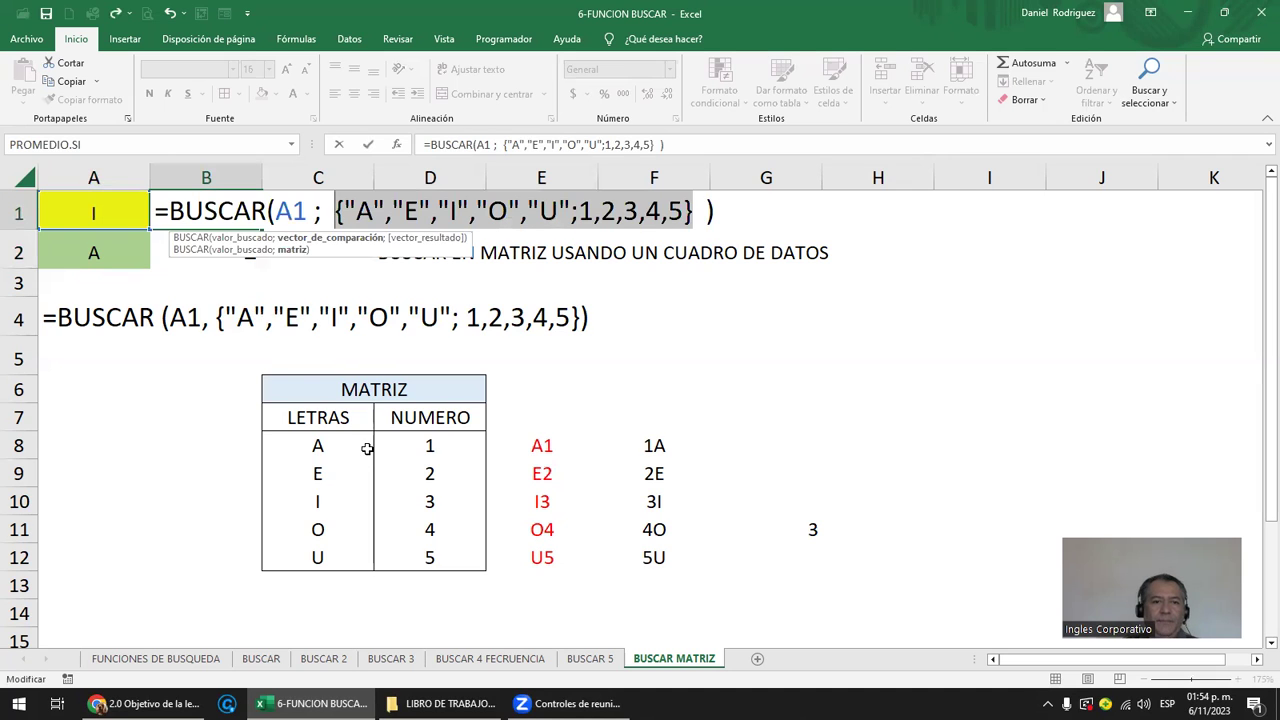
key(Escape)
click(321, 440)
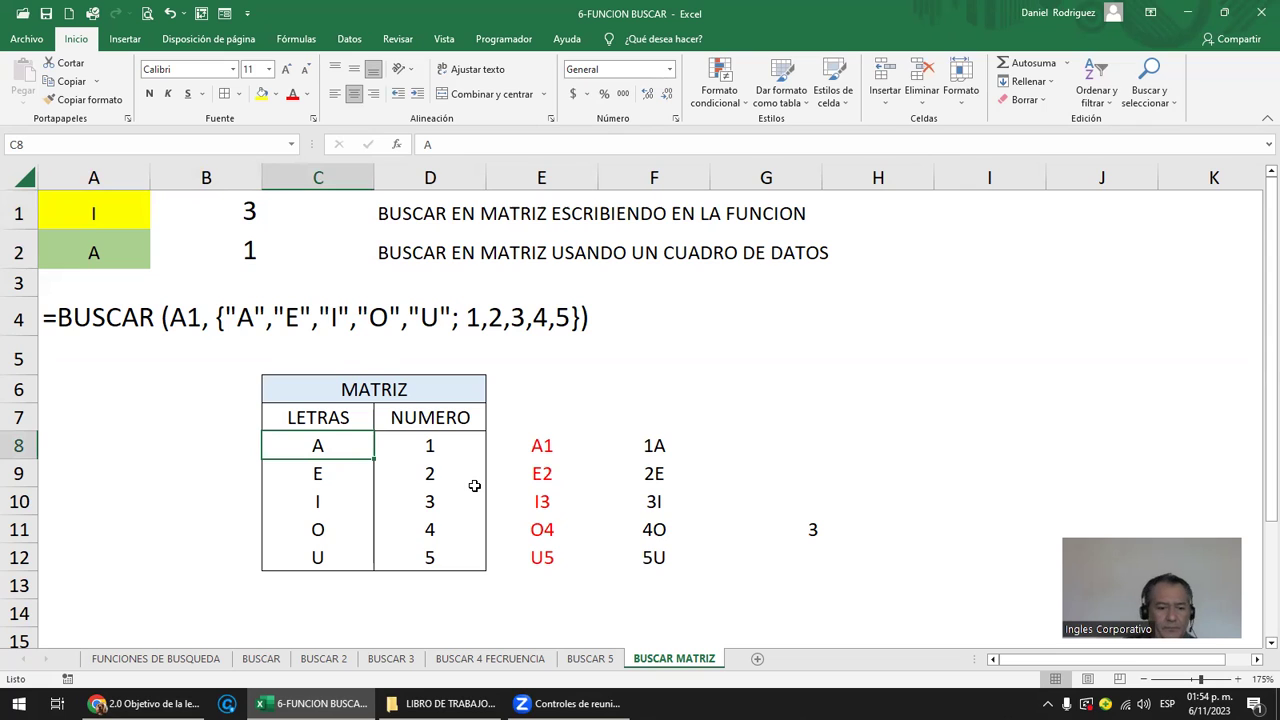
Replace the A entry in C8 of the MATRIZ table with APULO.
text(P)
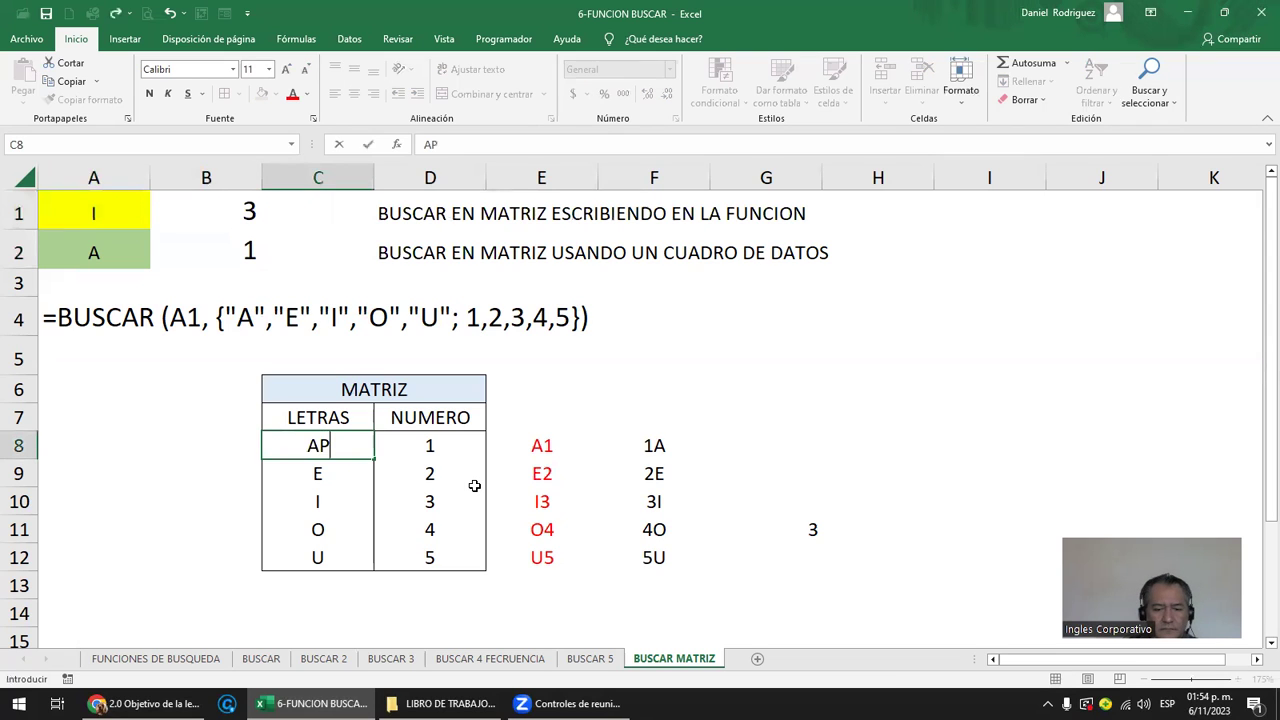
key(BackSpace)
key(BackSpace)
text(APULO)
key(Return)
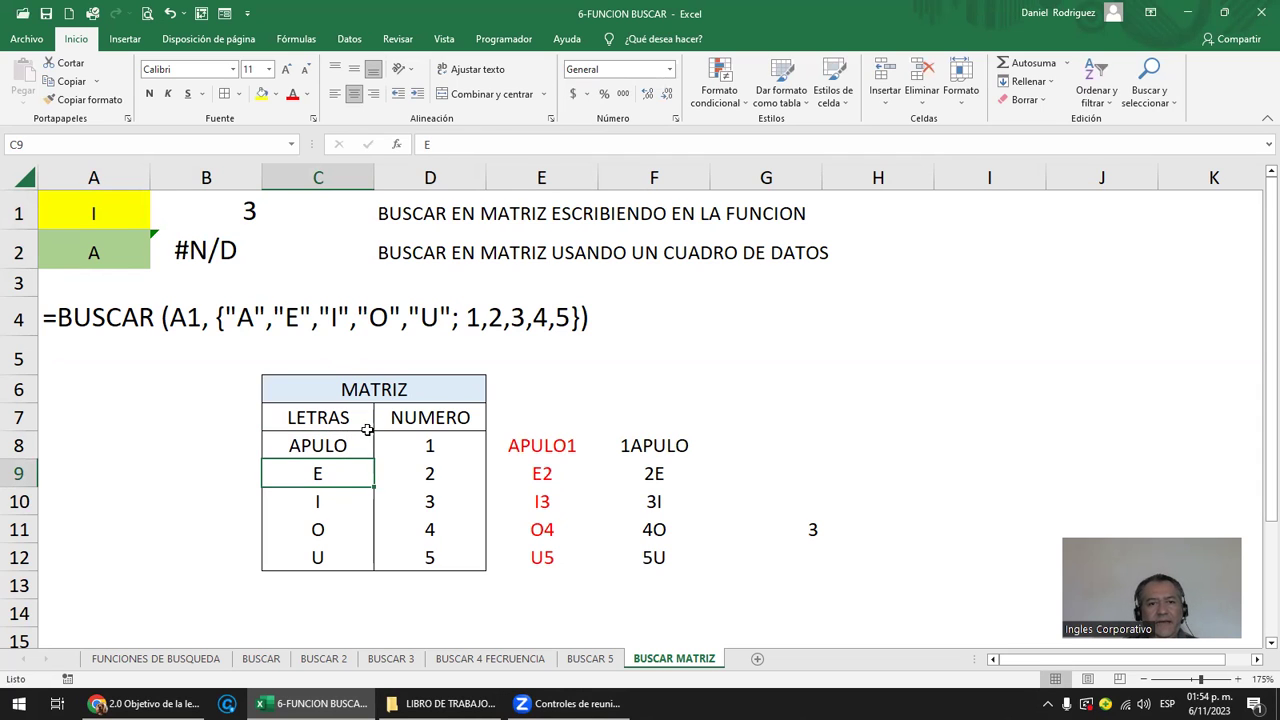
Change the first item of B1's array constant from A to APULO.
click(233, 210)
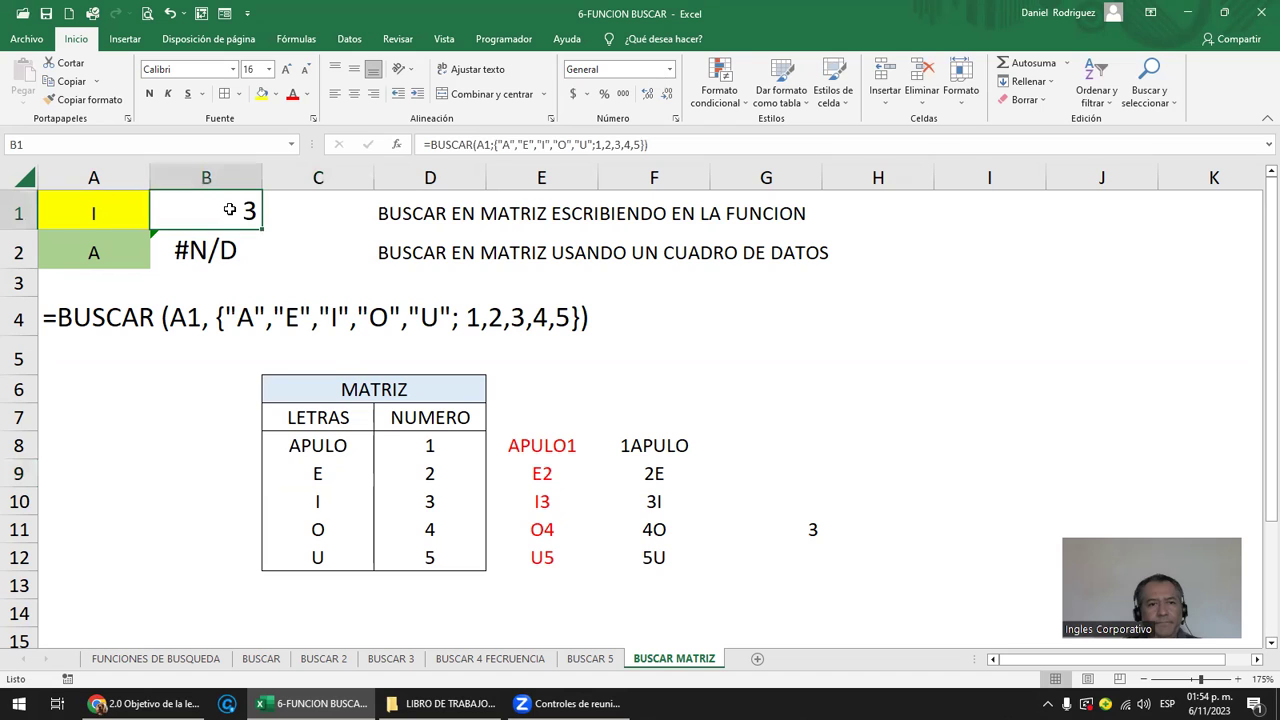
double_click(229, 209)
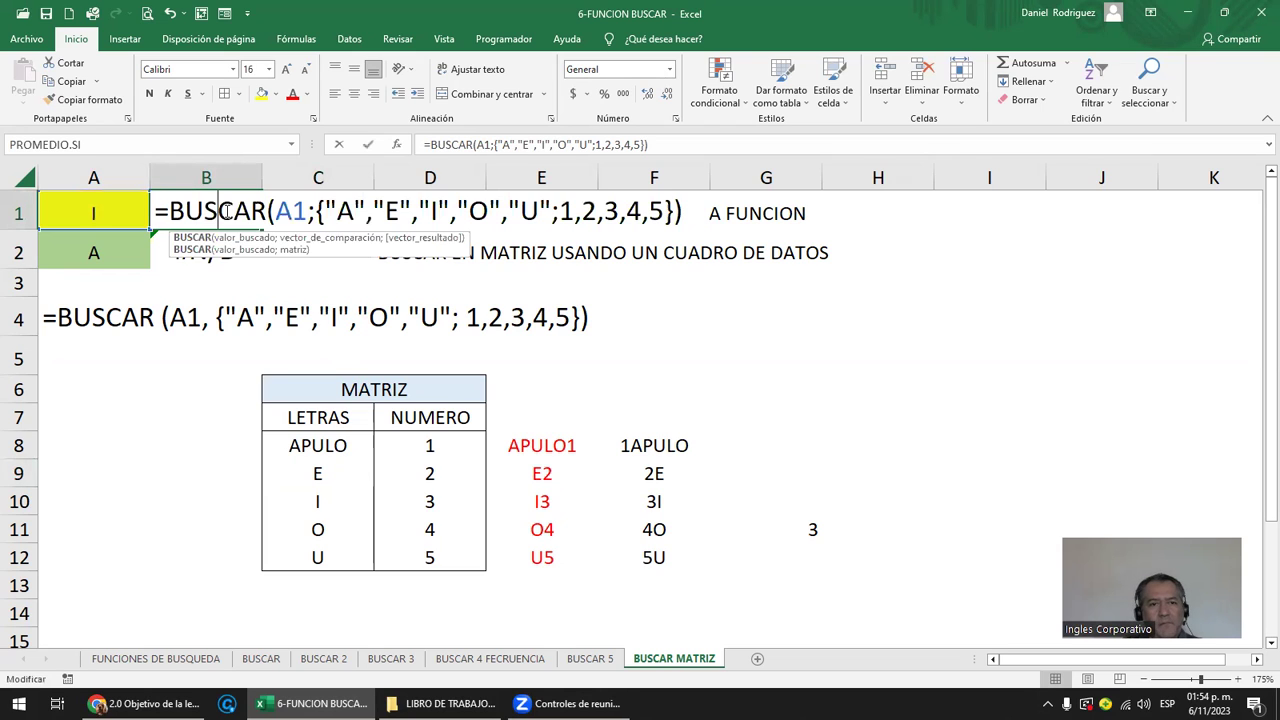
click(338, 210)
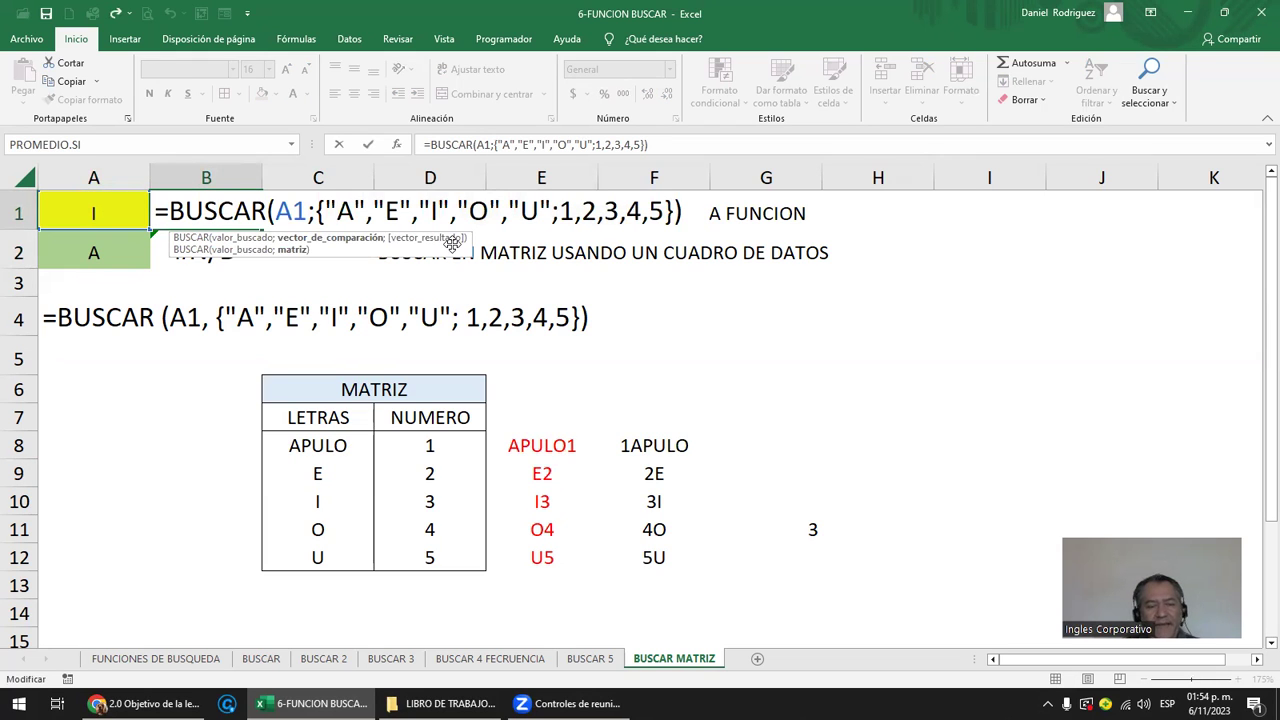
text(APULO)
key(Delete)
key(Return)
Enter APULO in A1 and check that B1 returns 1.
key(Up)
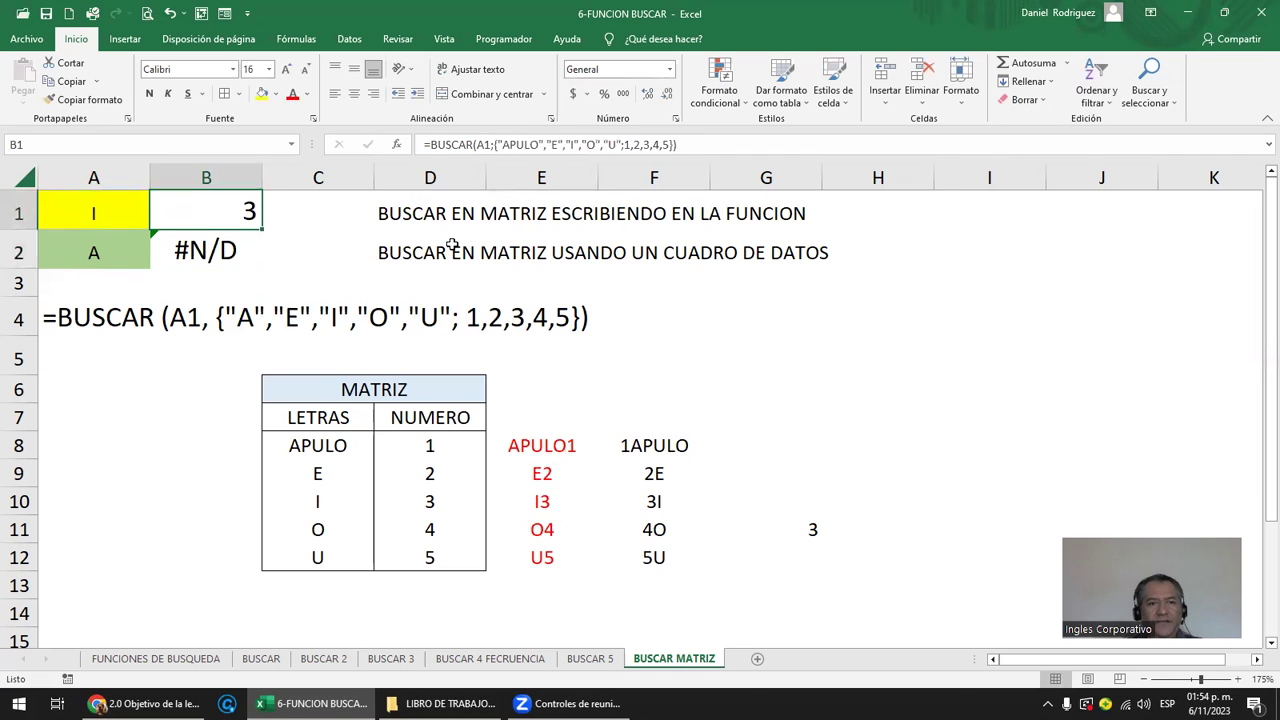
key(Left)
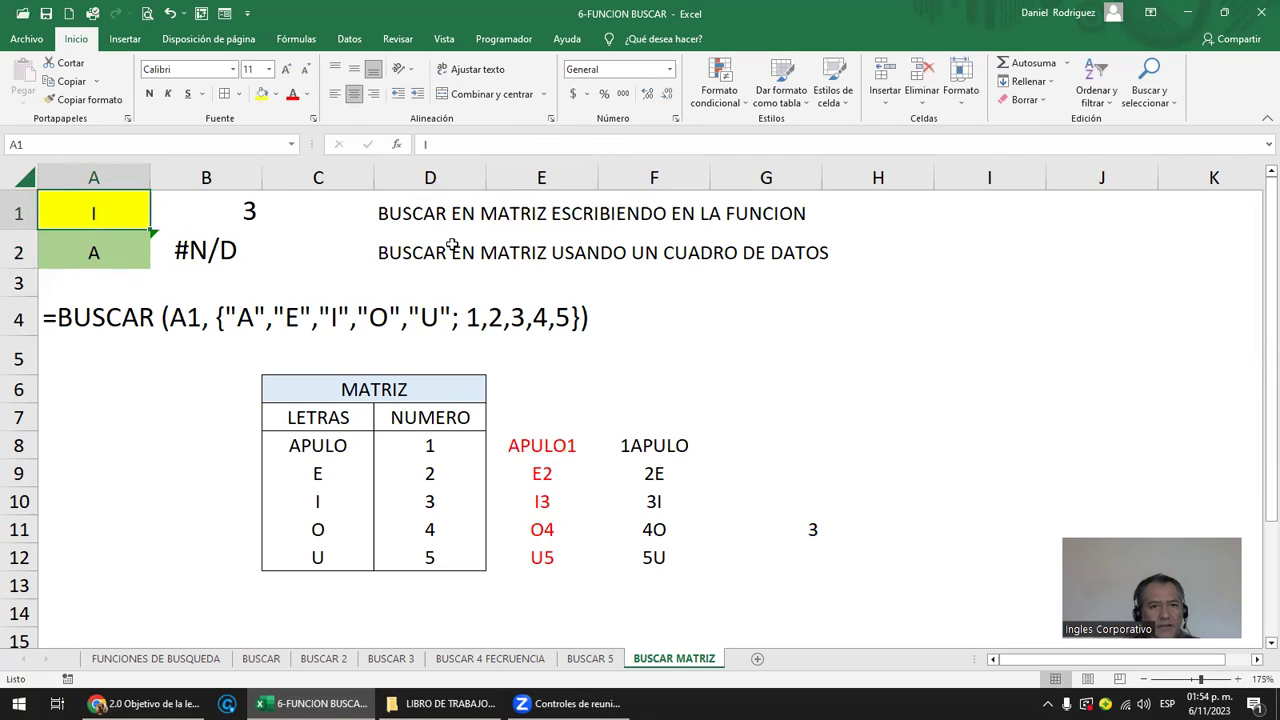
text(APULO)
key(Return)
key(Up)
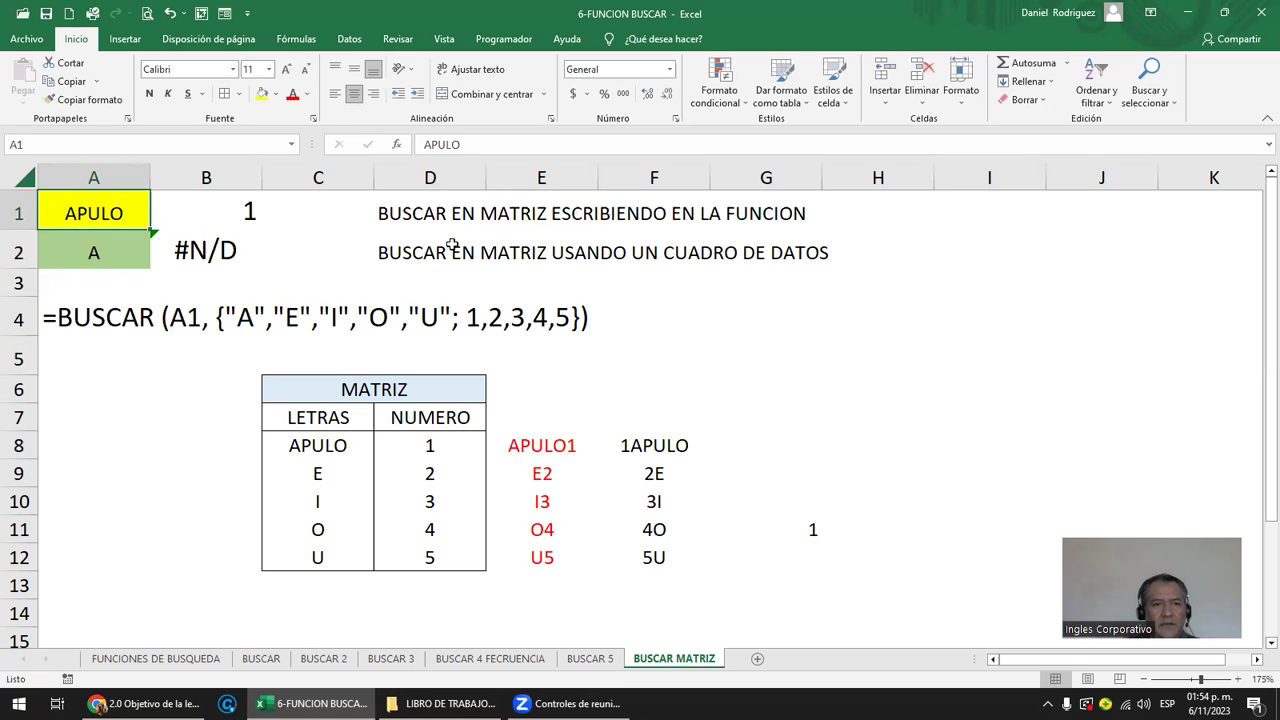
click(234, 203)
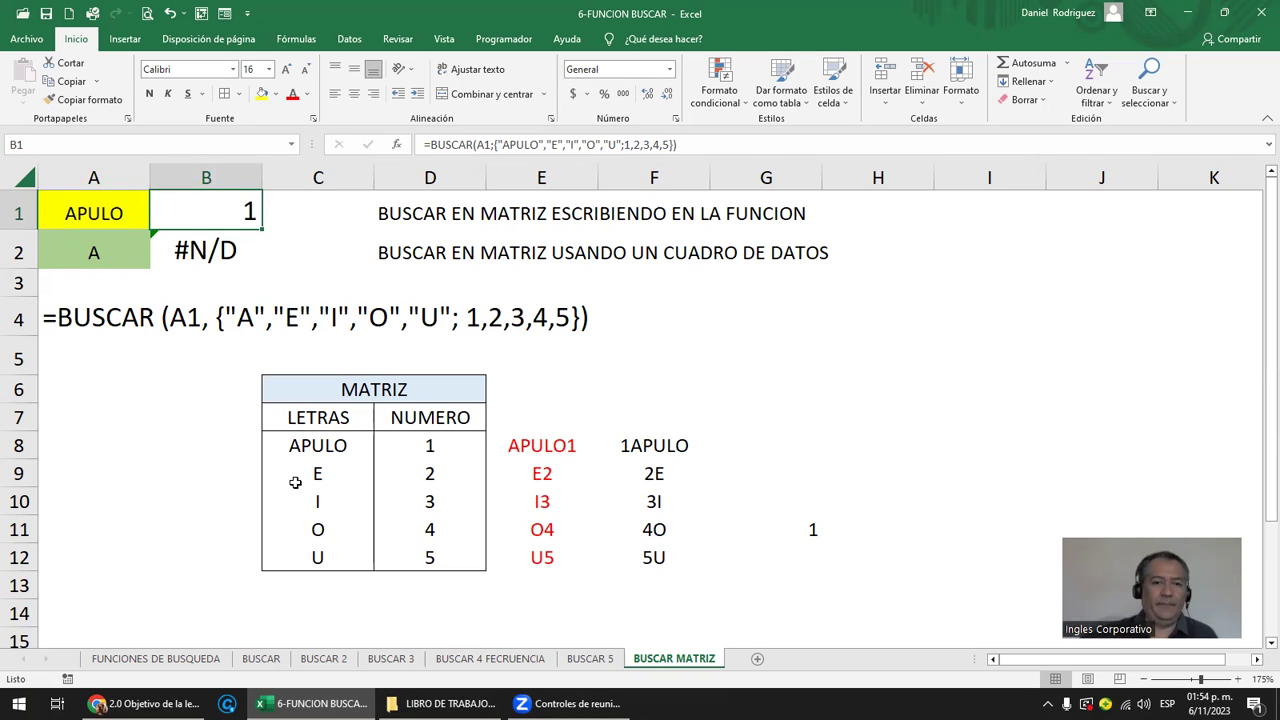
Label the table's column headers DESTINOS and BUS.
click(311, 468)
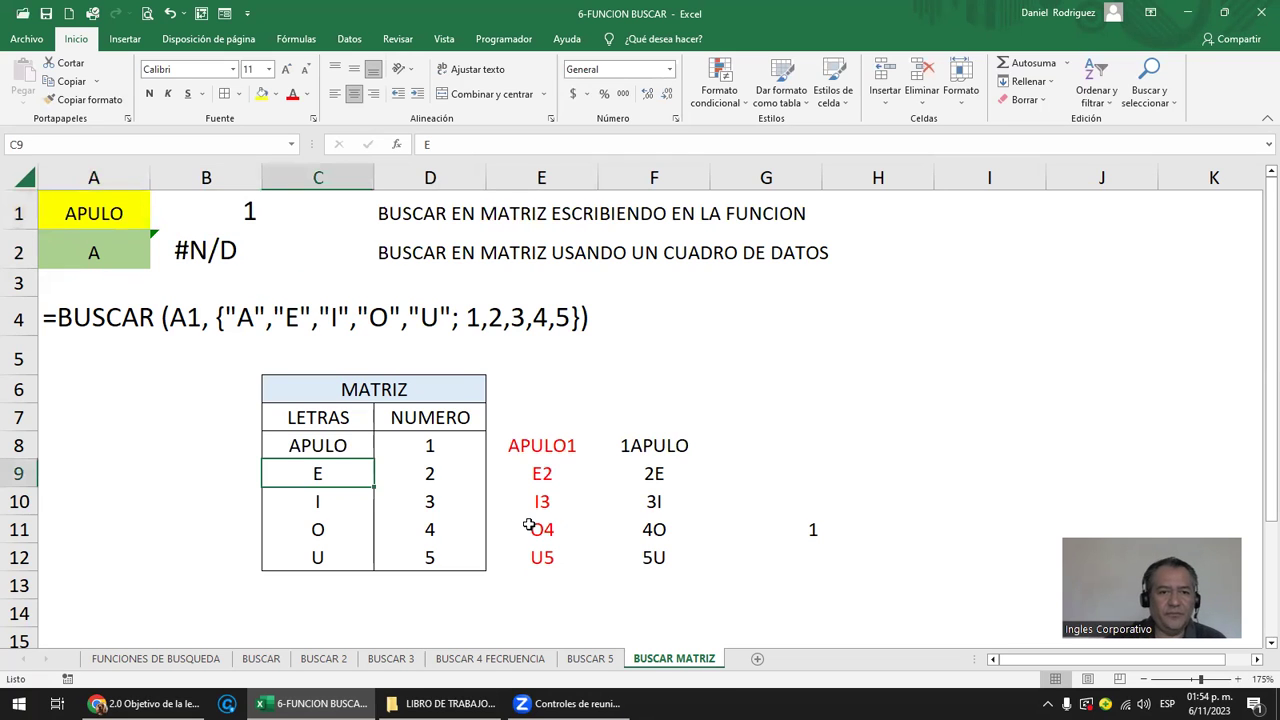
key(Up)
key(Up)
key(Up)
key(Down)
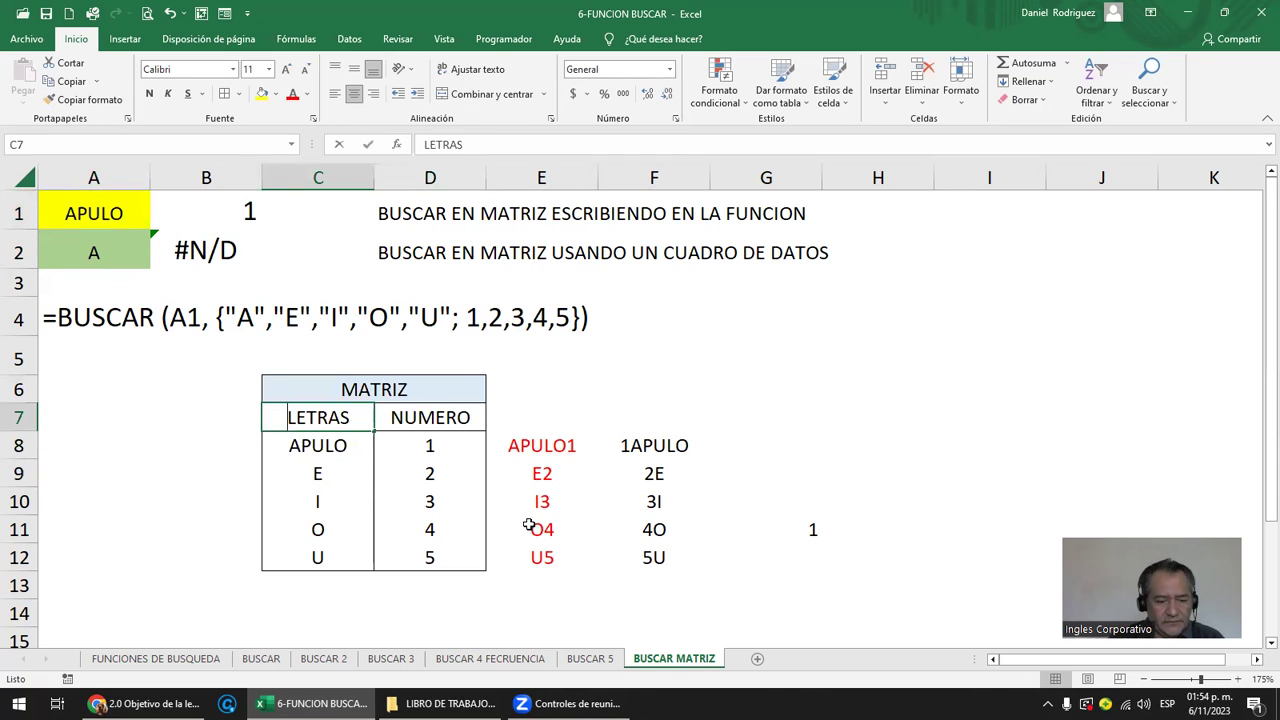
text(DESTINOS)
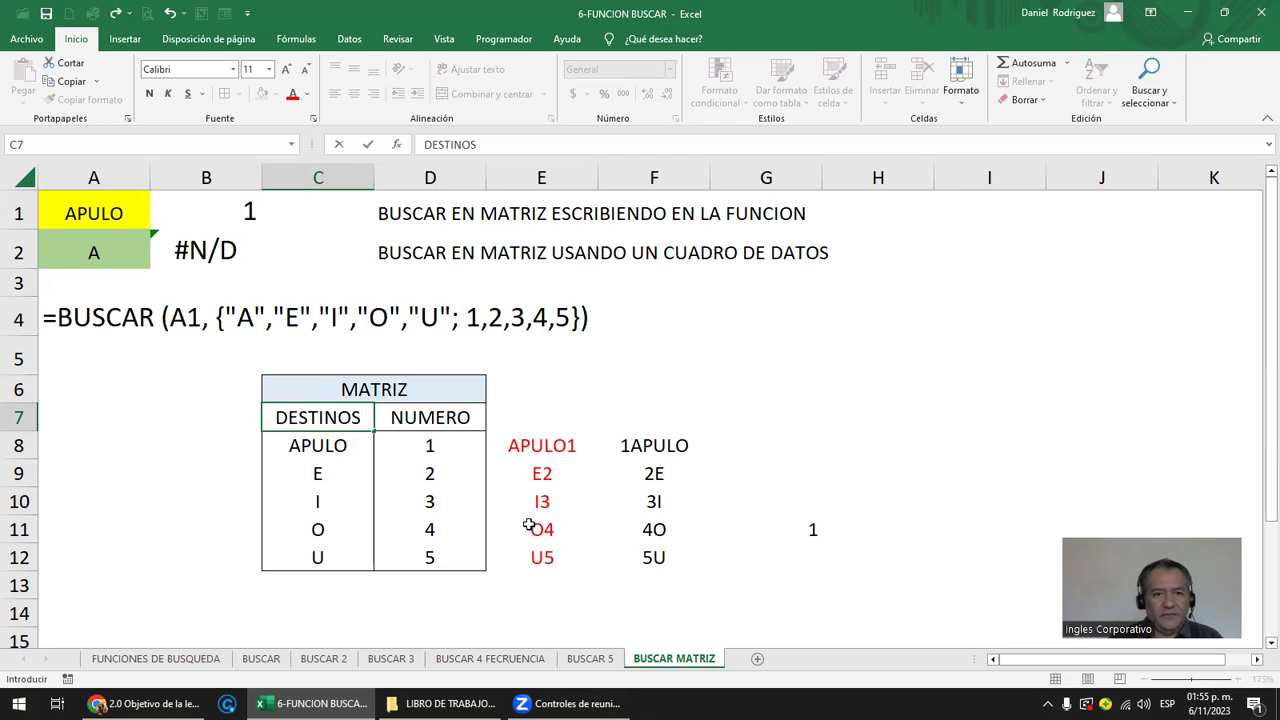
key(Return)
key(Right)
key(Up)
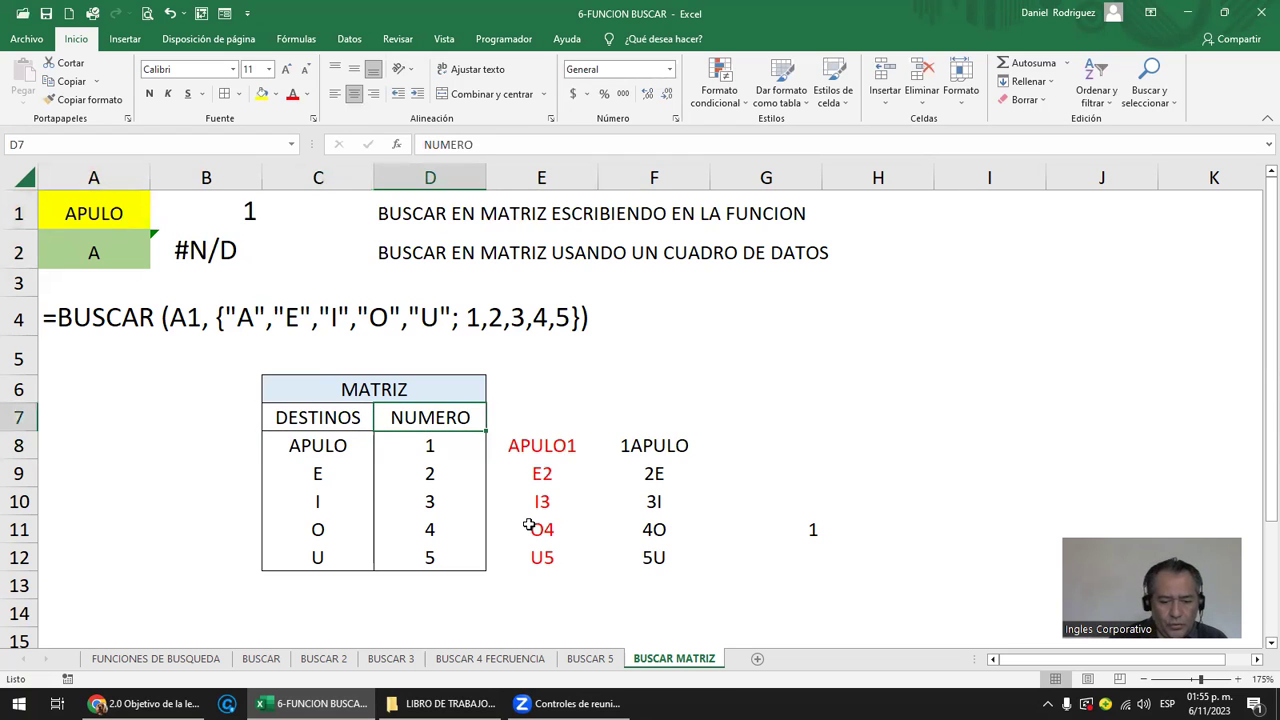
text(BUS)
key(Return)
Enter MAR and VOLCAN as the second and third destinations.
key(Down)
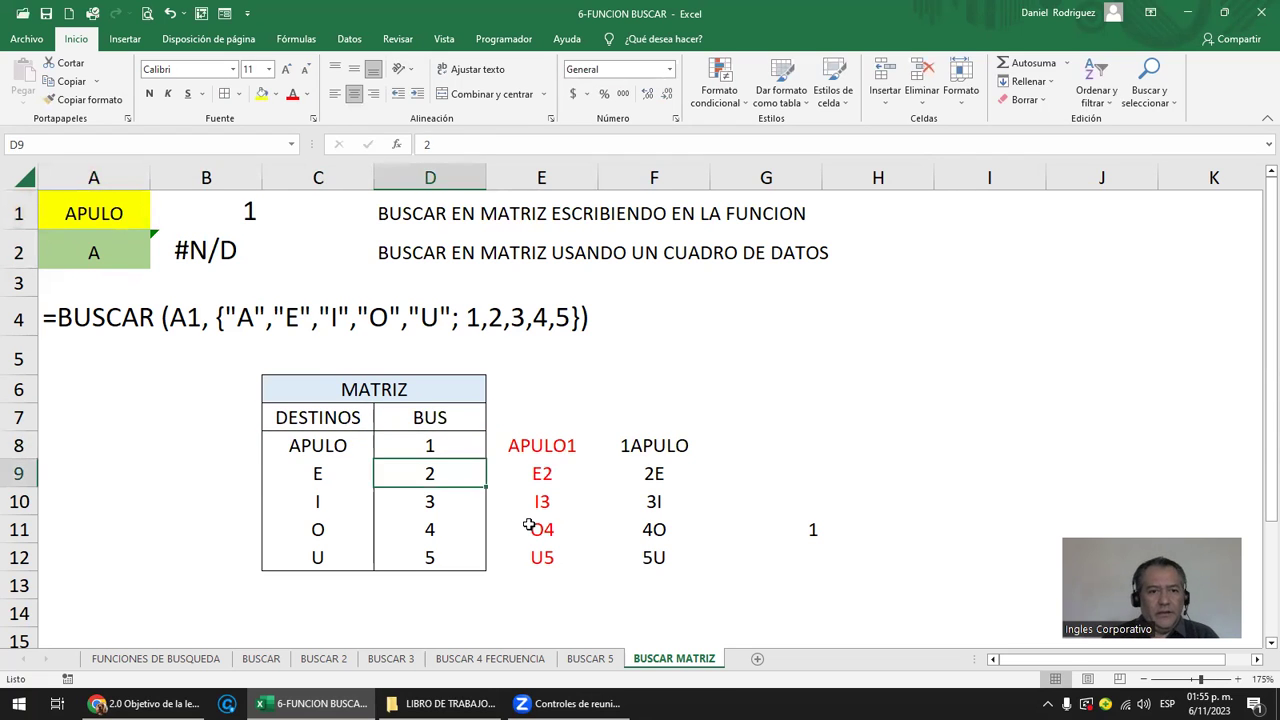
key(Left)
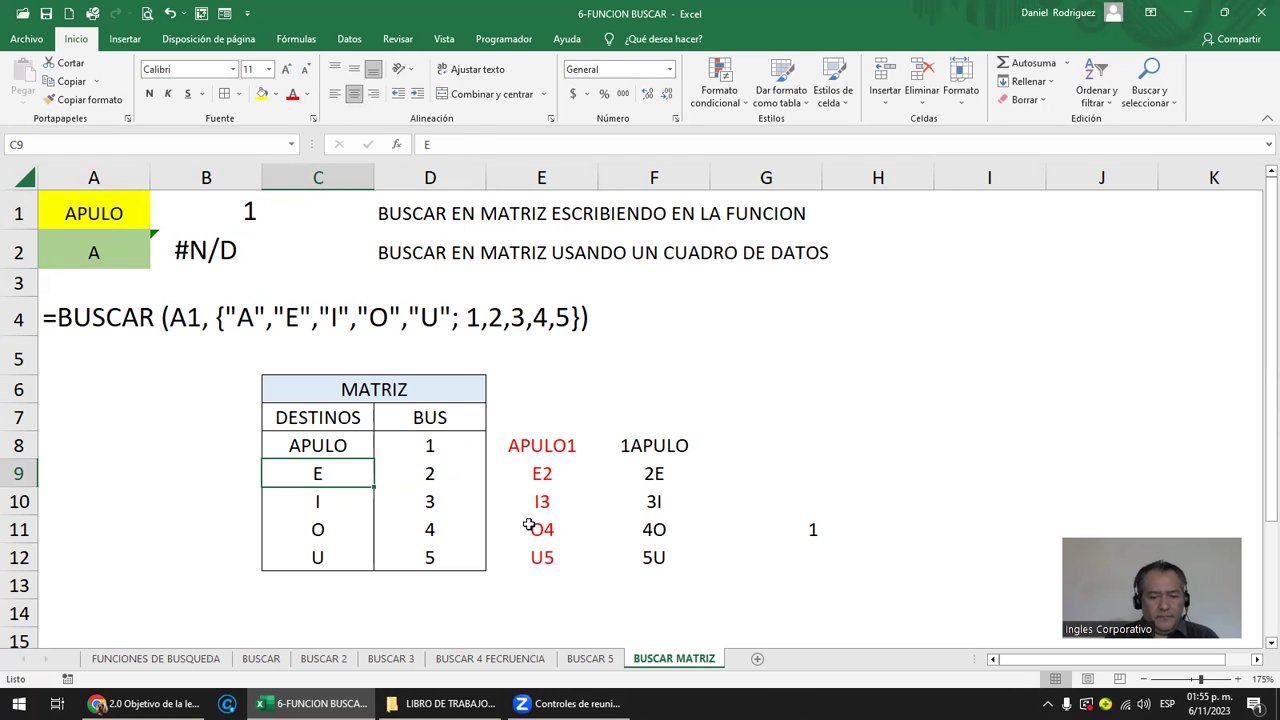
text(MAR)
key(Return)
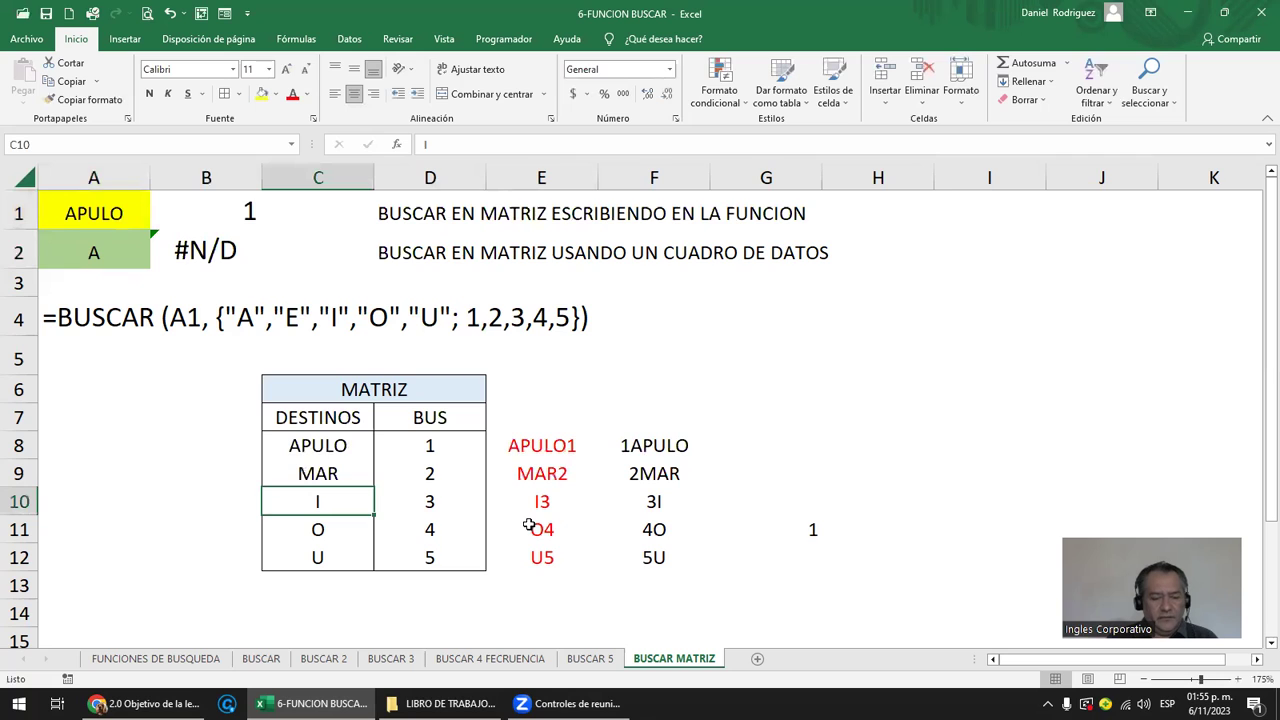
text(VOLCA)
key(BackSpace)
text(CAN)
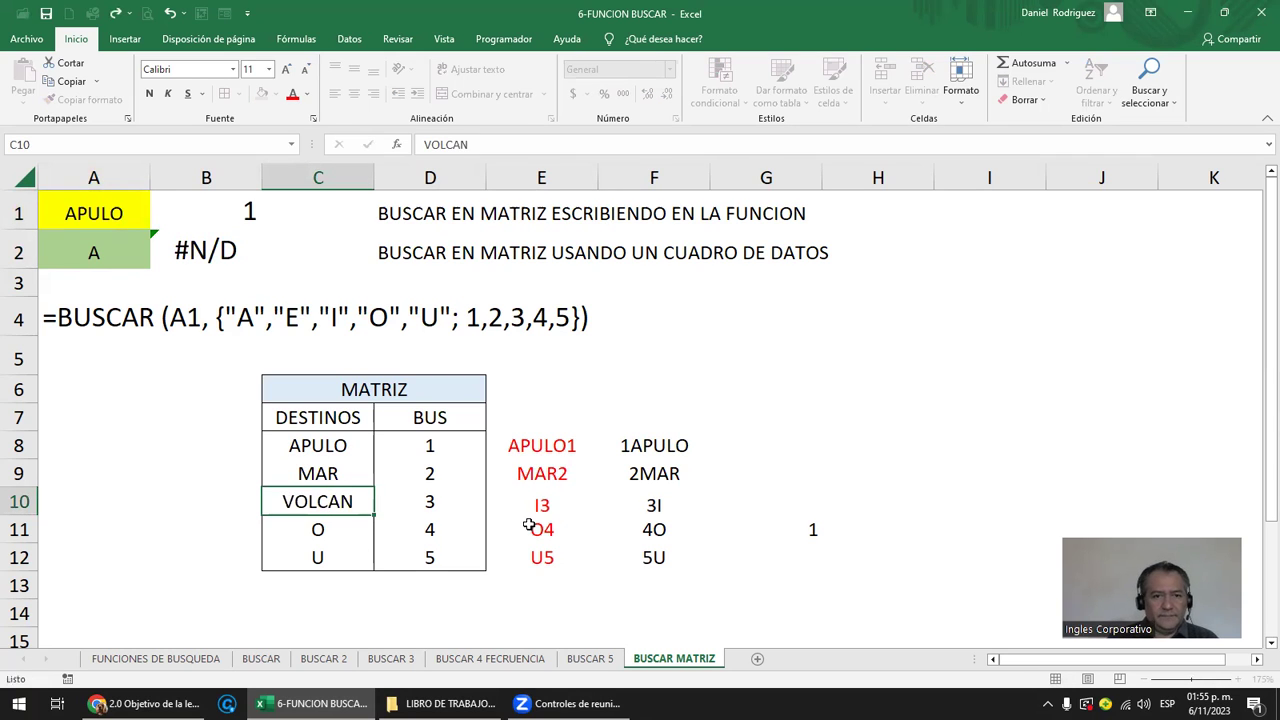
key(Return)
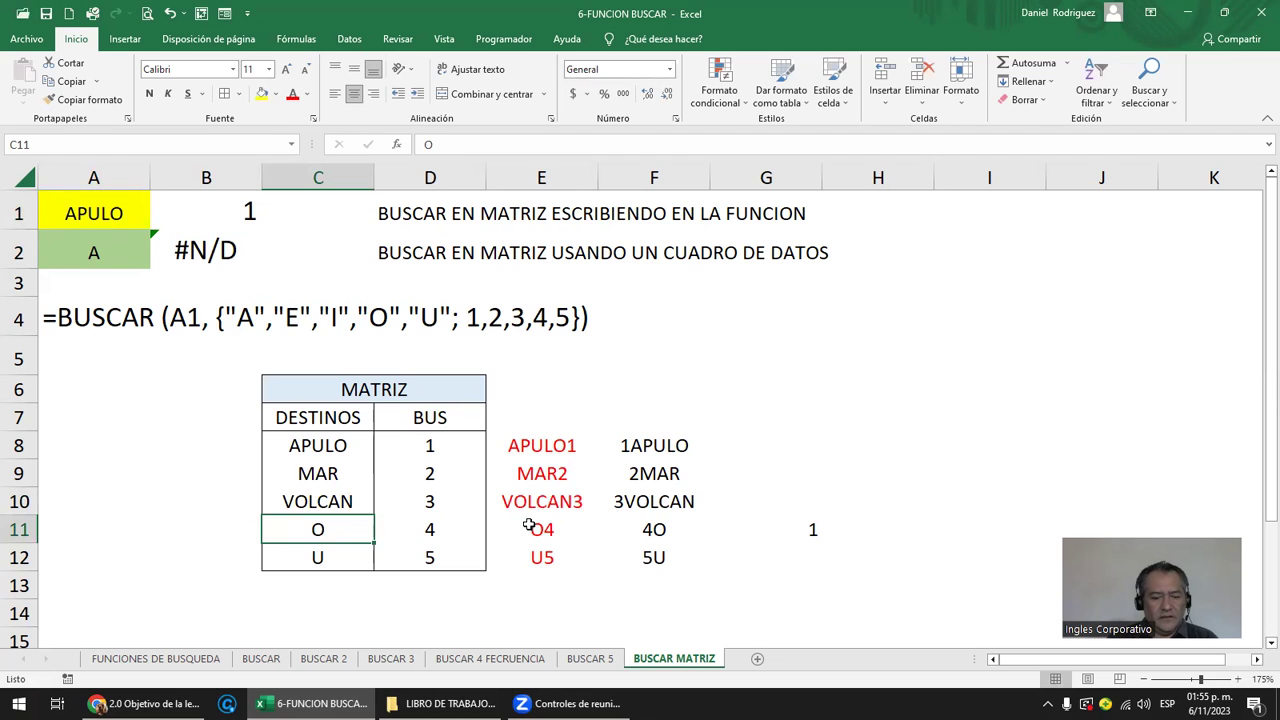
Enter METRO in C11 and CENTRO in C12 as the last two destinations.
text(MERO)
key(BackSpace)
key(BackSpace)
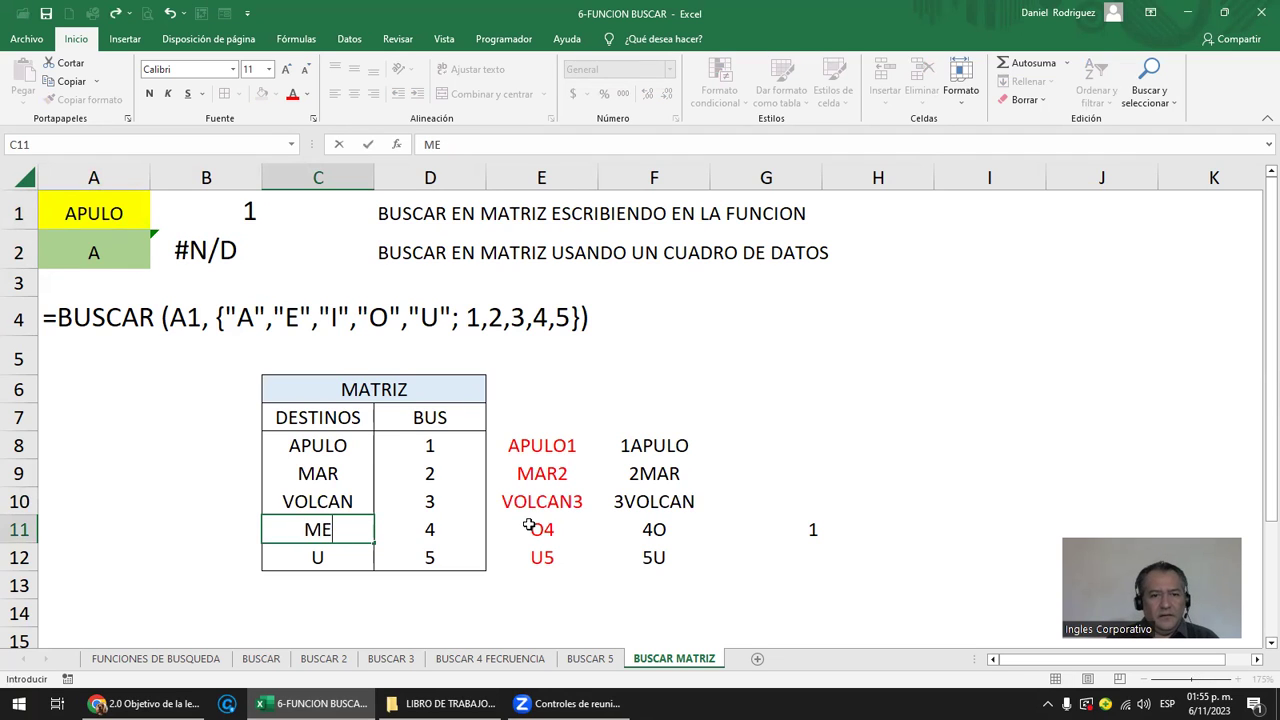
text(RTO)
key(BackSpace)
key(BackSpace)
key(BackSpace)
text(TRO)
key(ctrl+Return)
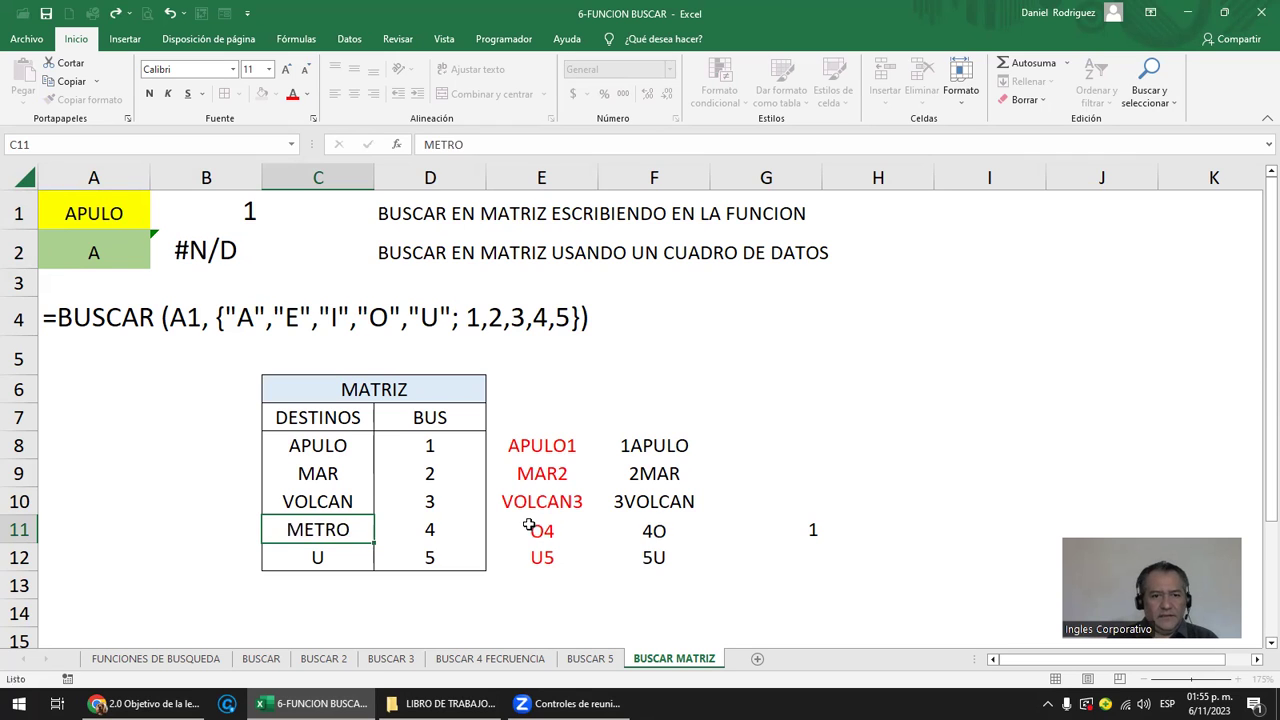
key(Return)
text(CENTRO)
key(ctrl+Return)
key(Up)
key(Up)
key(Up)
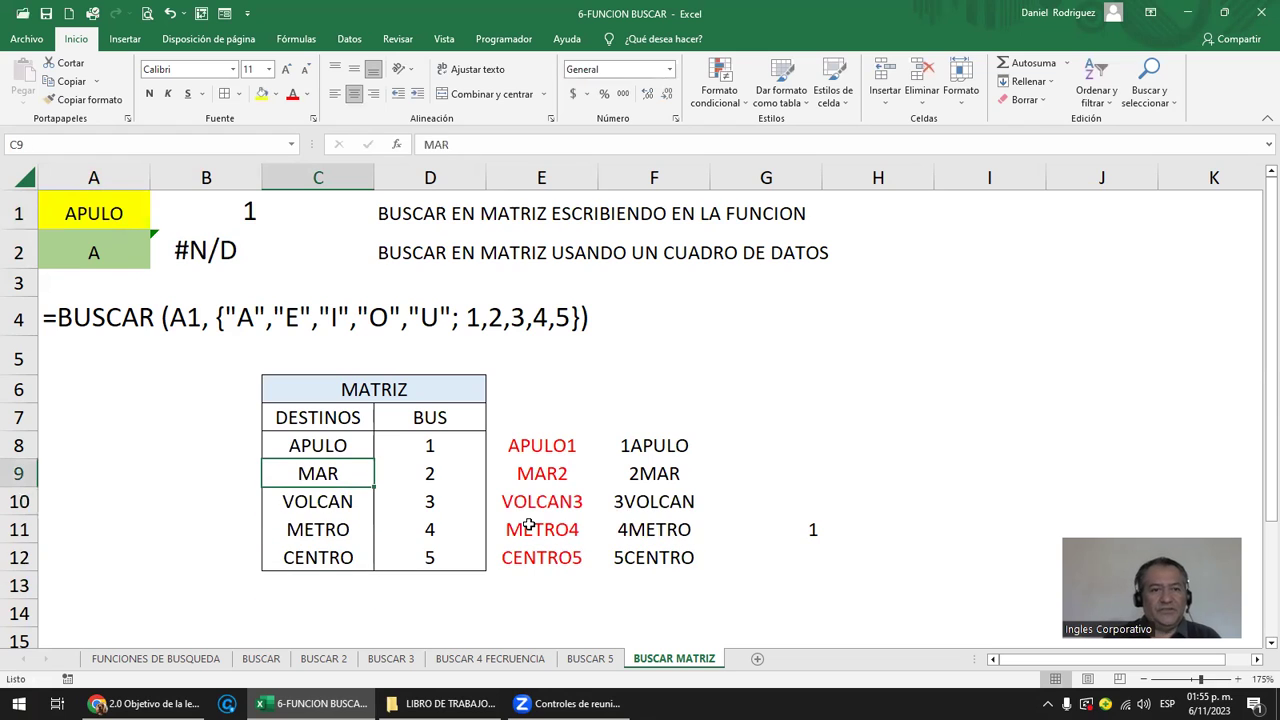
Review the table by selecting APULO, the bus numbers D8:D12, and cell A1.
click(303, 447)
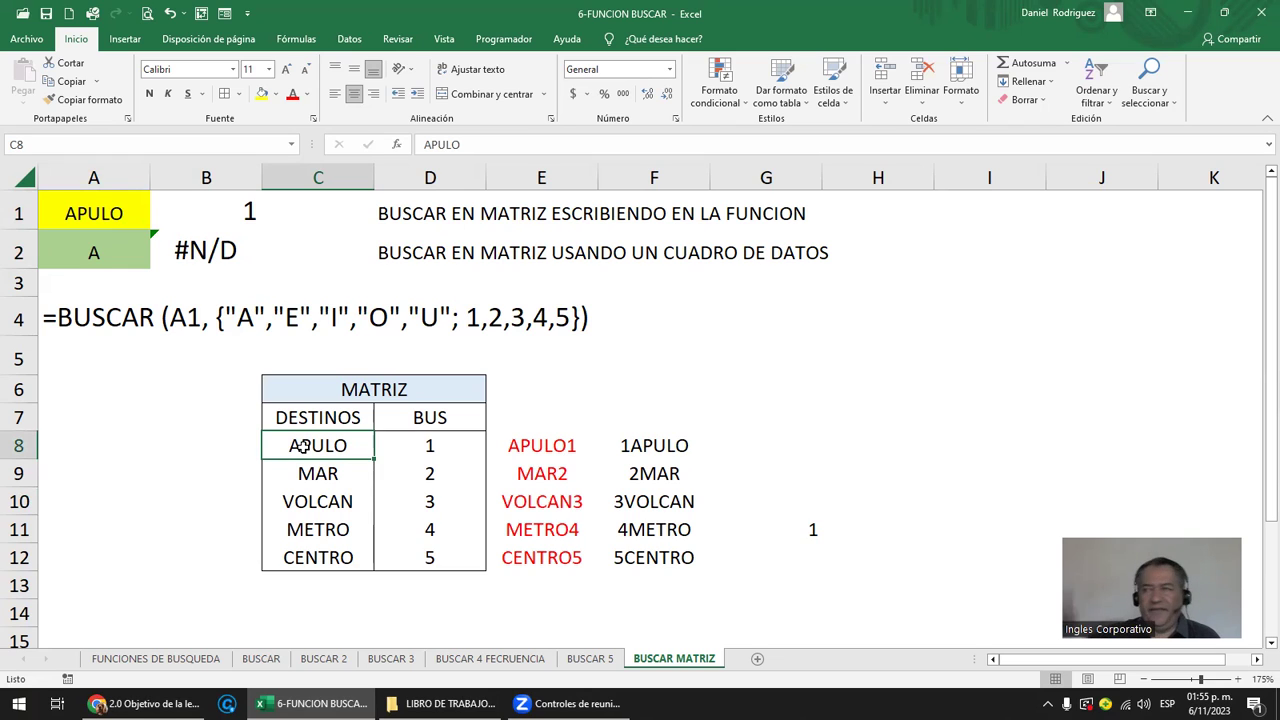
drag(429, 445, 434, 543)
click(415, 441)
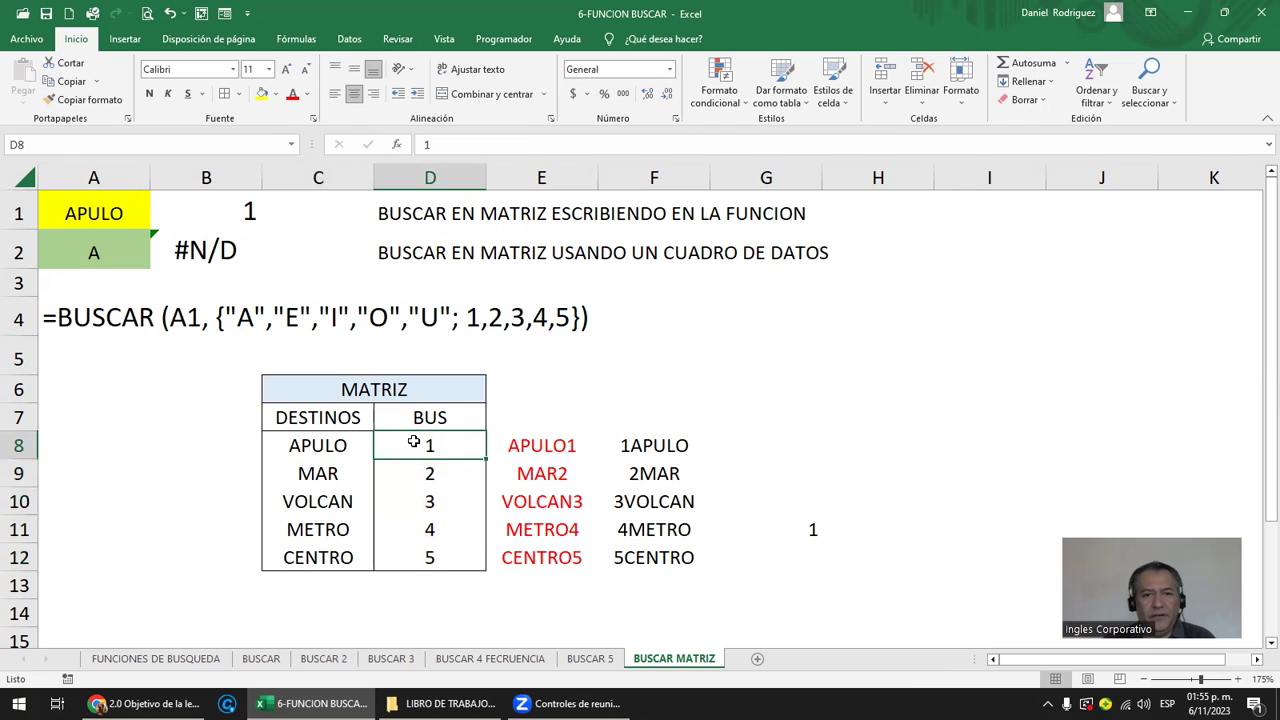
click(90, 213)
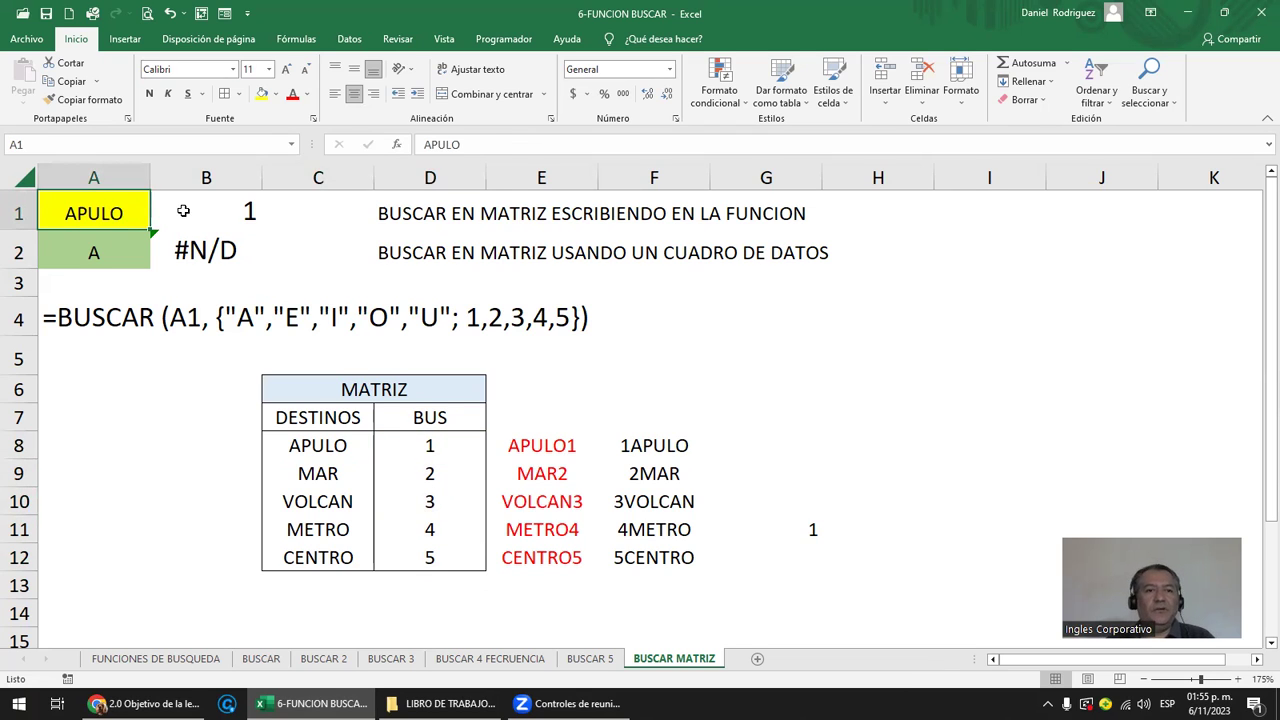
Replace "E" with "MAR" in B1's BUSCAR array constant.
click(207, 209)
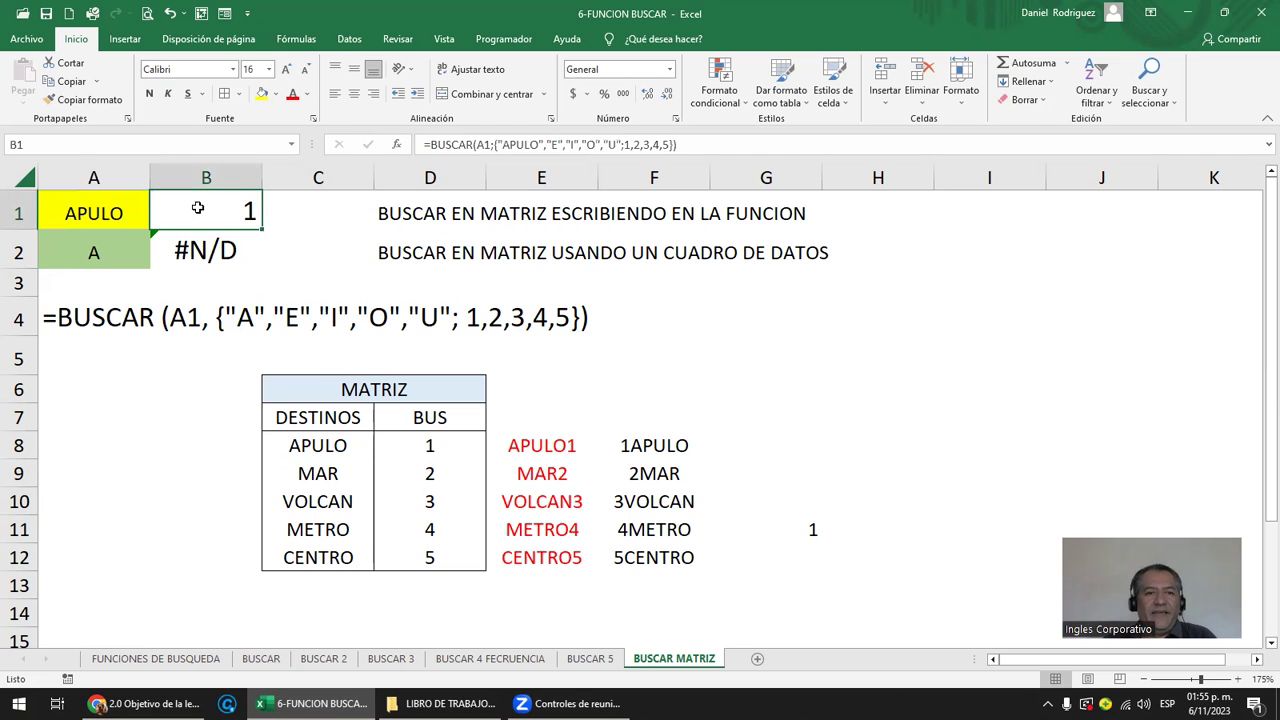
double_click(200, 209)
key(Escape)
double_click(225, 212)
key(Escape)
double_click(225, 212)
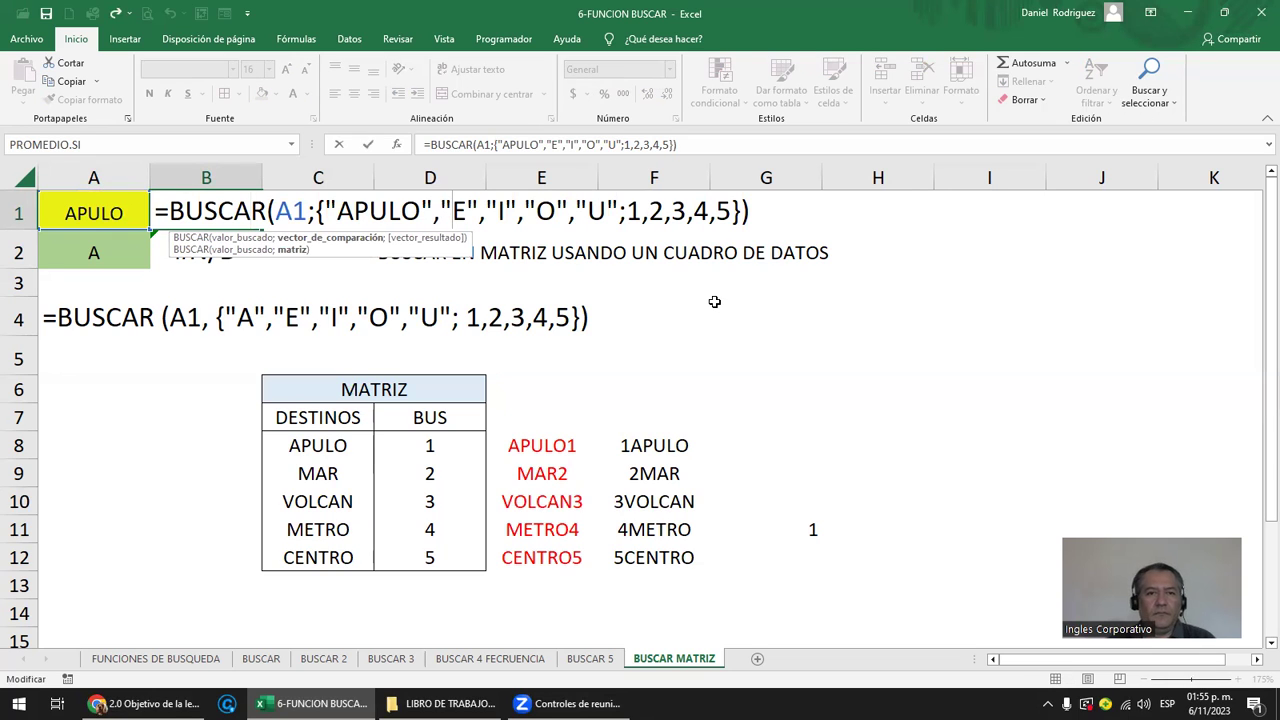
key(Delete)
text(MAR)
key(Tab)
Replace I, O and U in B1's array with VOLAN, METRO and CENTRO.
key(Left)
key(F2)
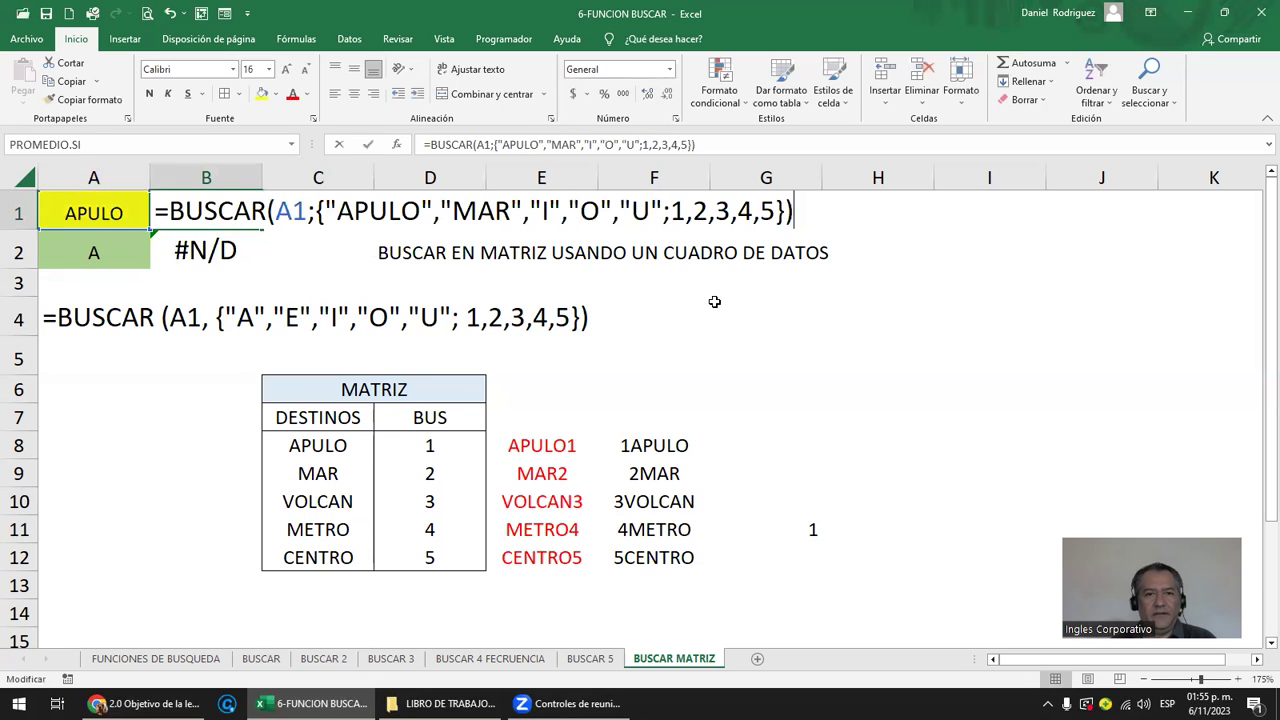
key(Left)
key(Left)
key(Left)
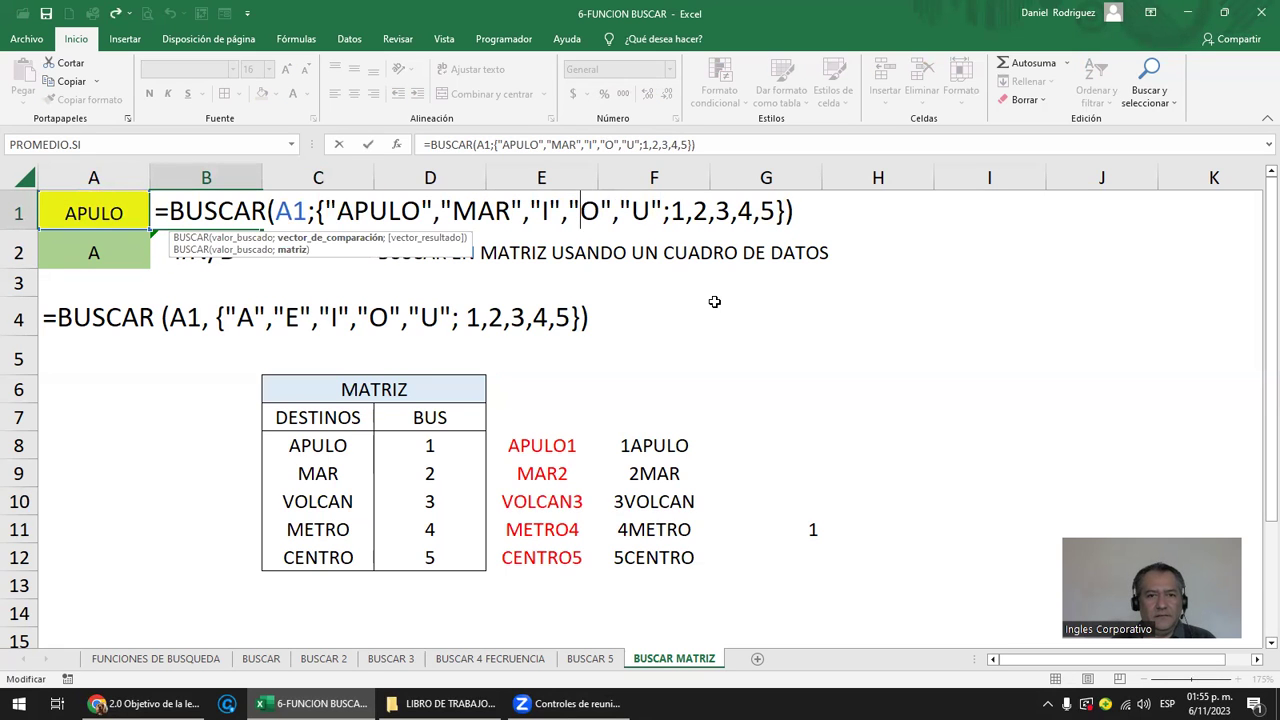
key(Left)
key(Left)
text(VOLAN)
key(Delete)
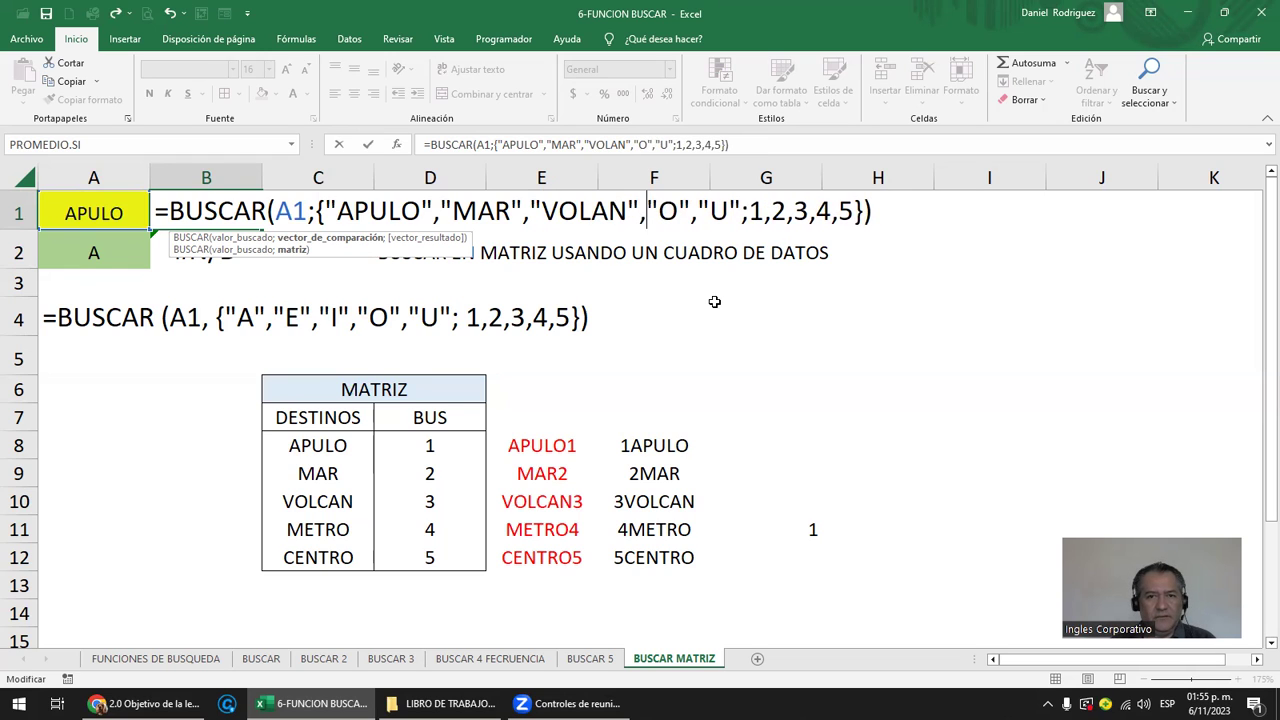
text(METRO)
key(Delete)
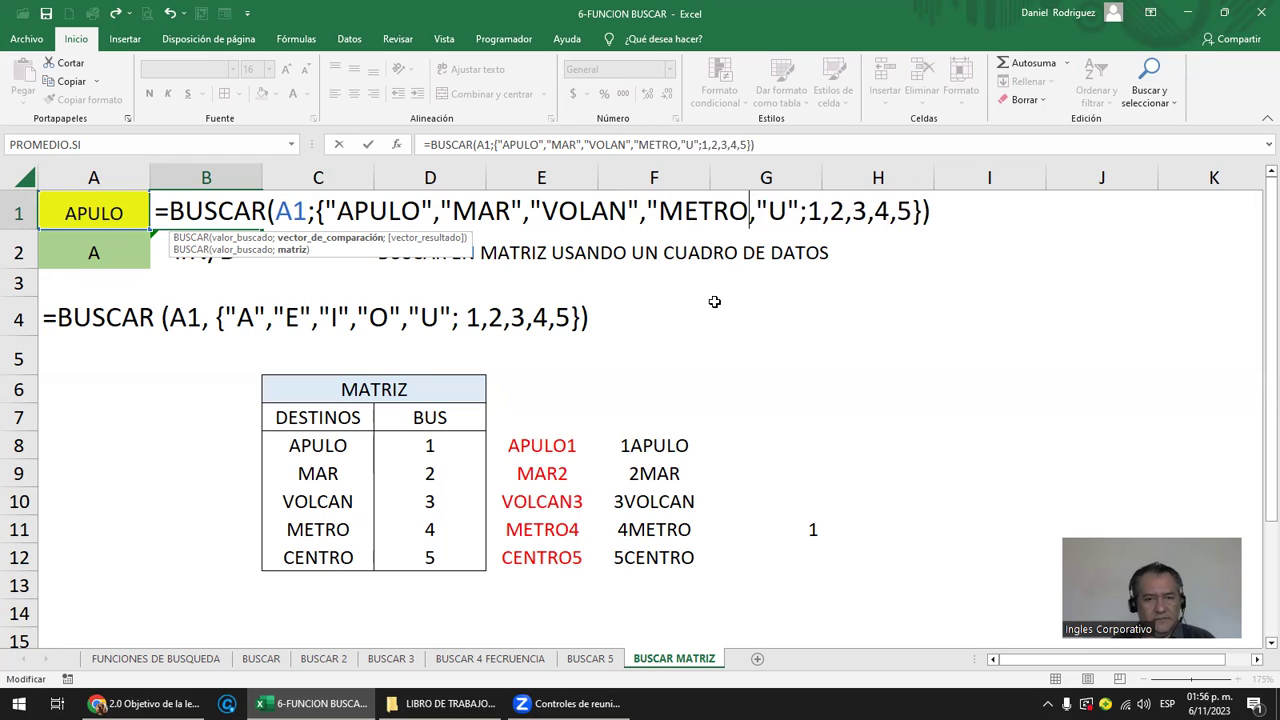
text(")
key(Right)
text(CENTRO)
key(Delete)
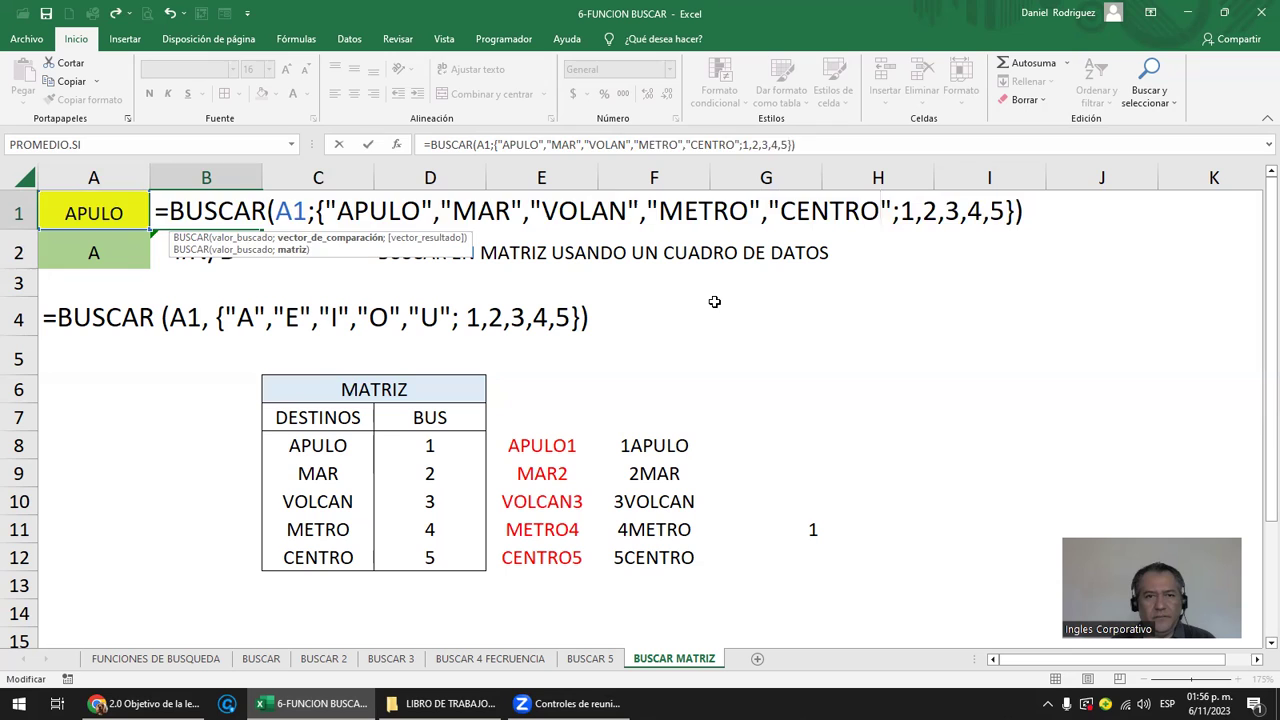
key(Return)
key(Up)
key(Left)
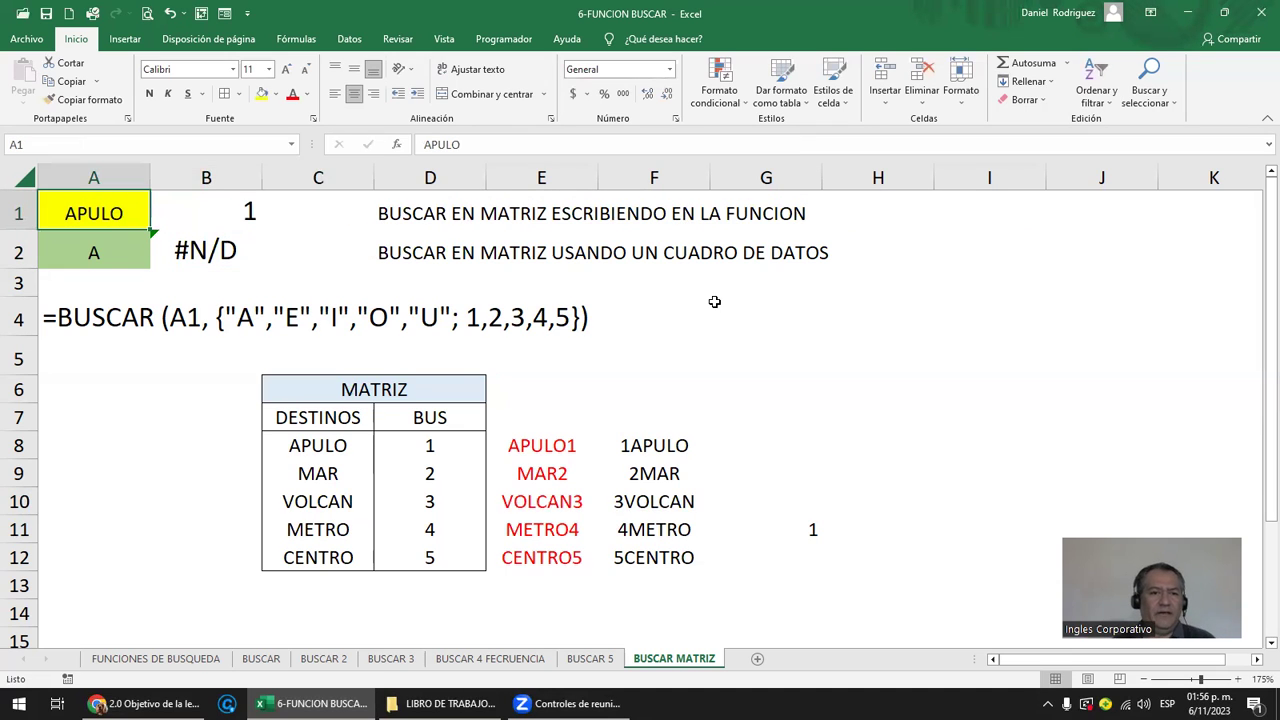
Enter CENTRO in A1 and inspect B1's destination-array formula.
text(CENTRO)
key(Return)
key(Up)
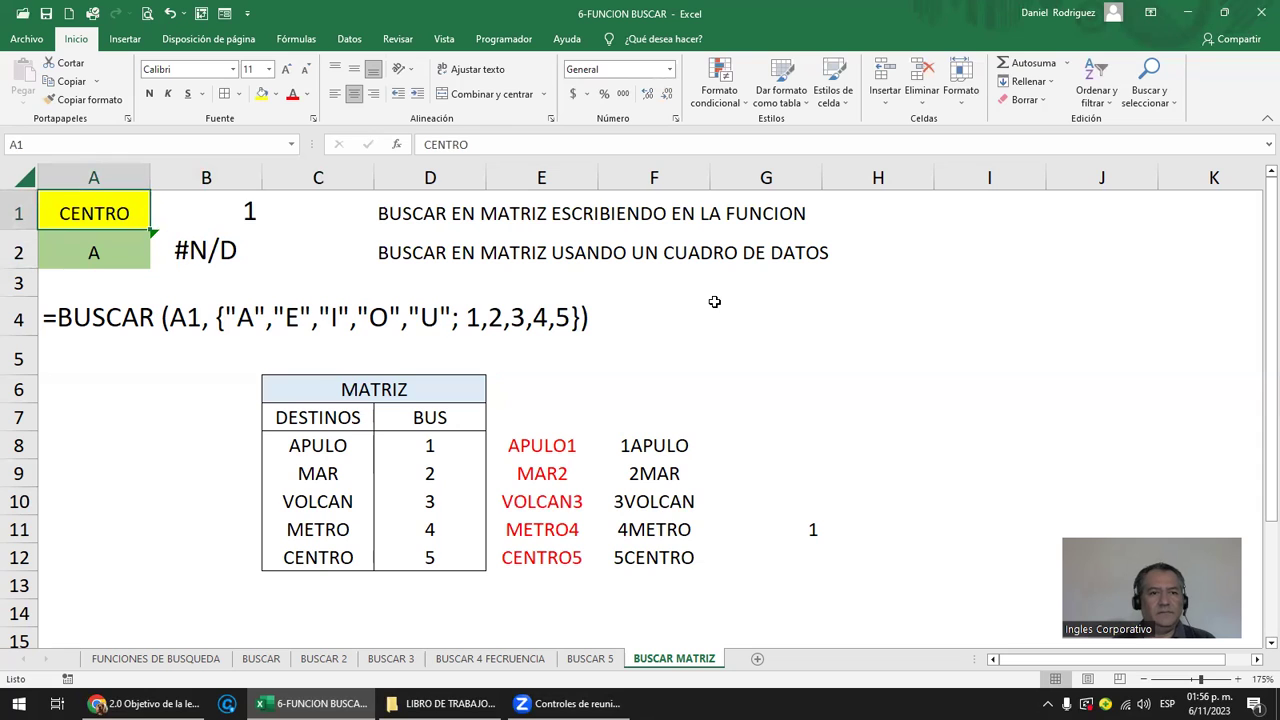
key(F2)
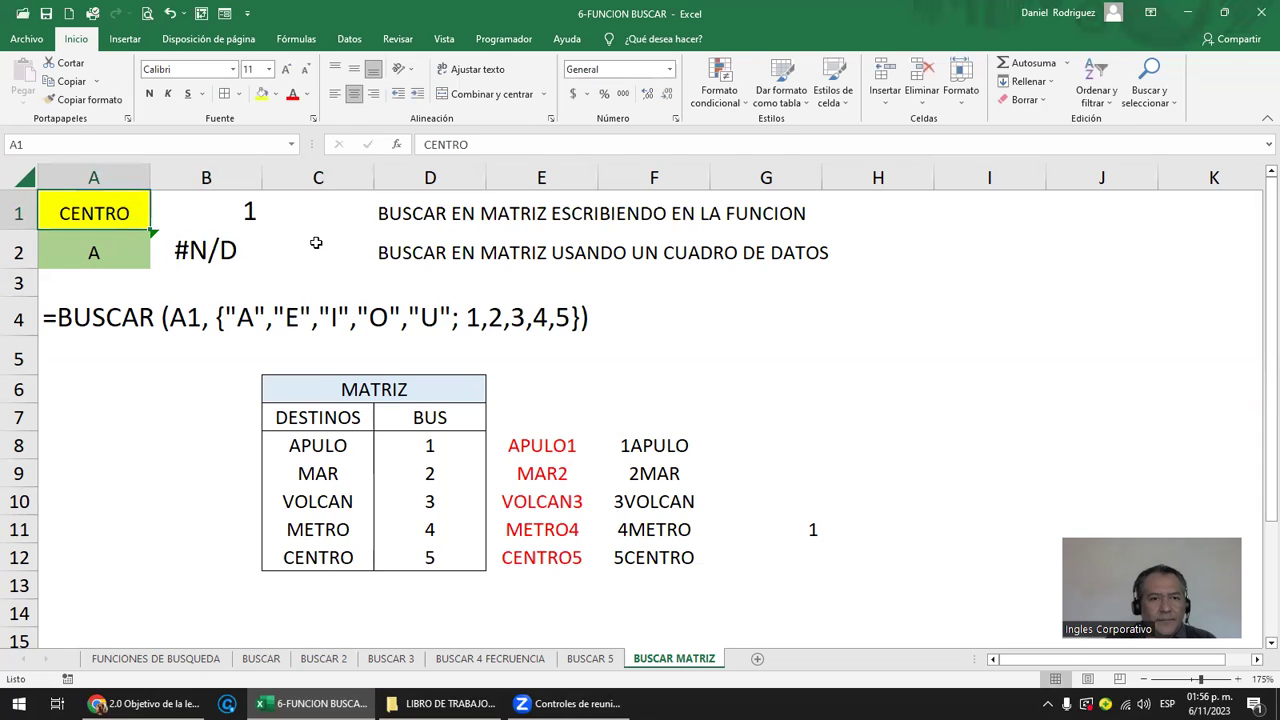
double_click(217, 205)
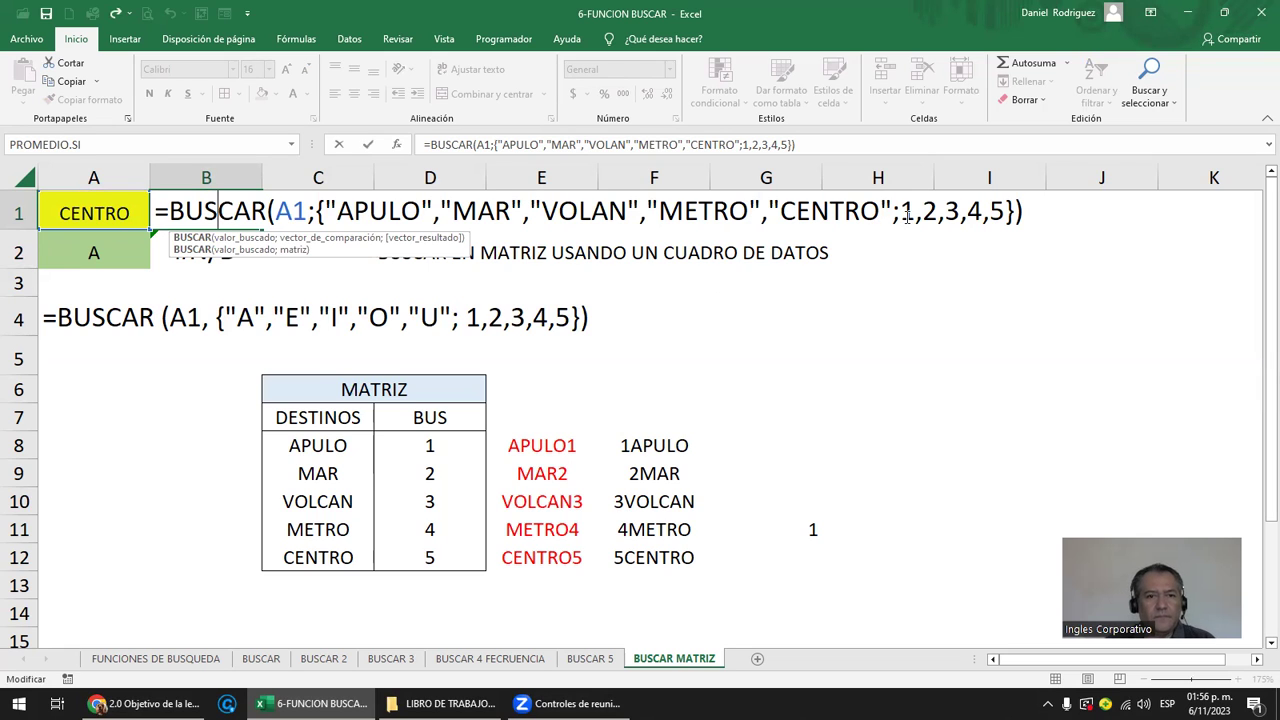
click(363, 446)
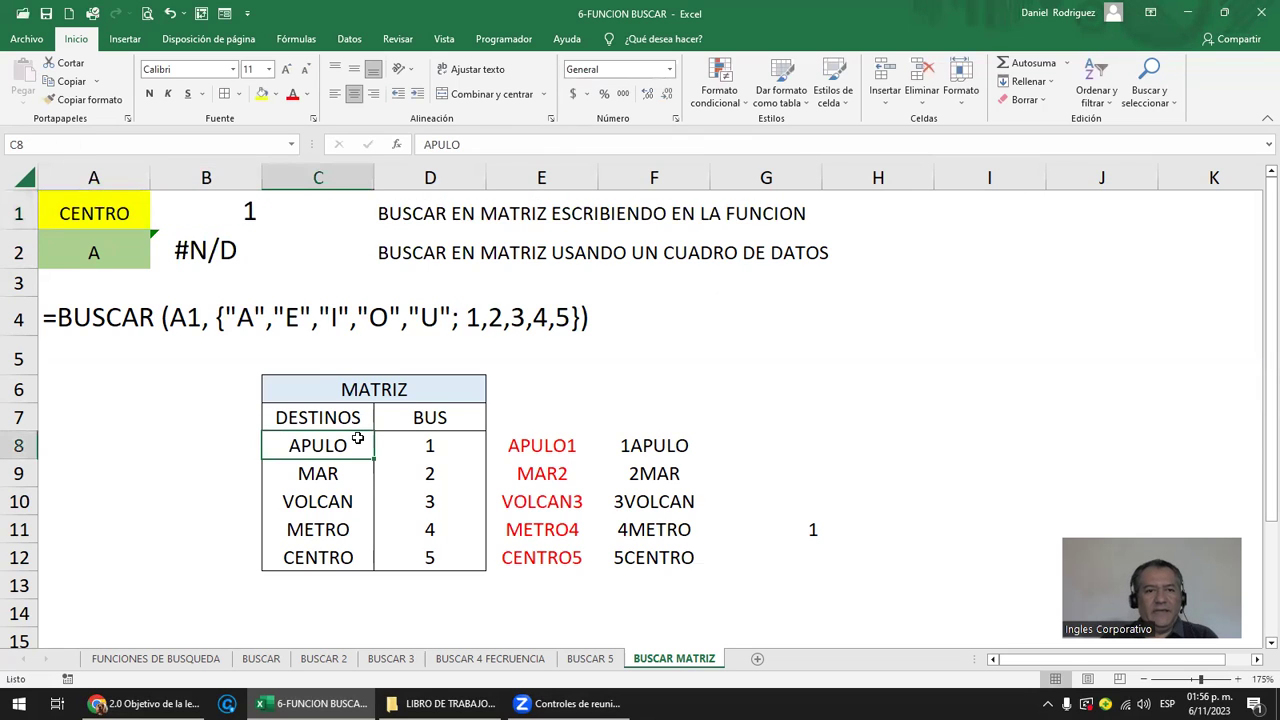
Change A1 to MAR and check that B1 returns bus 2.
click(121, 214)
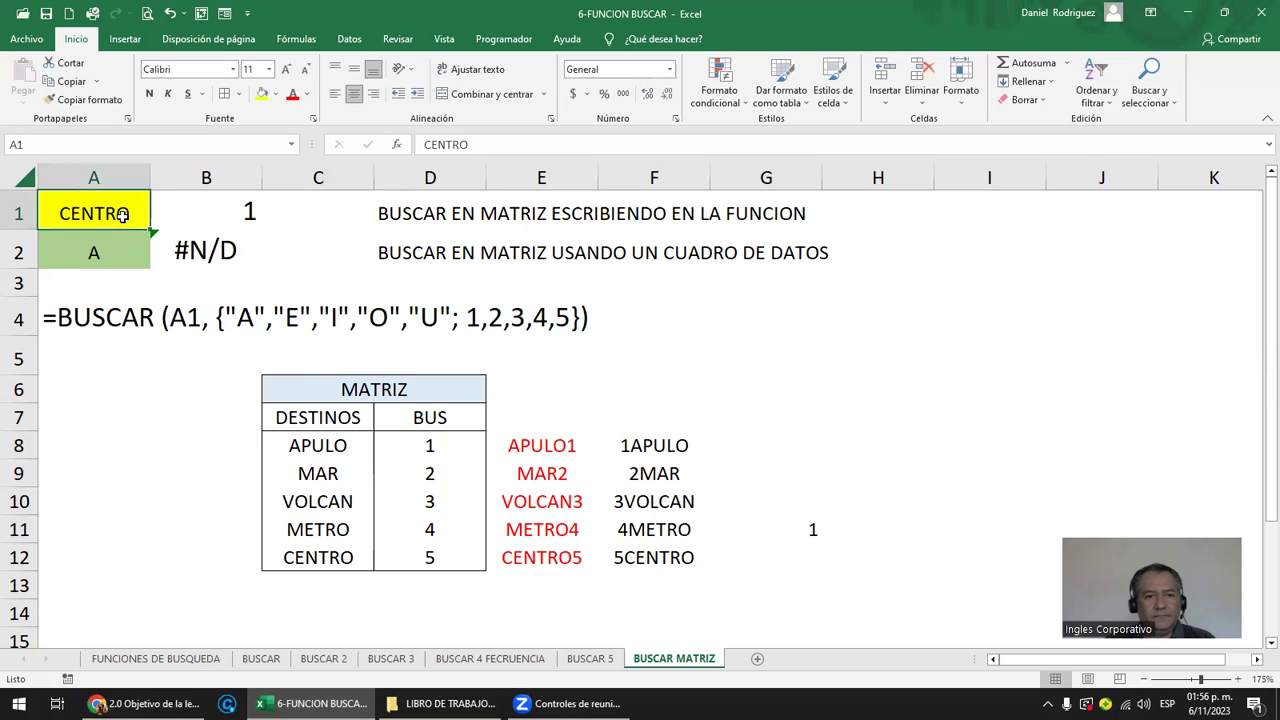
text(MAR)
key(Return)
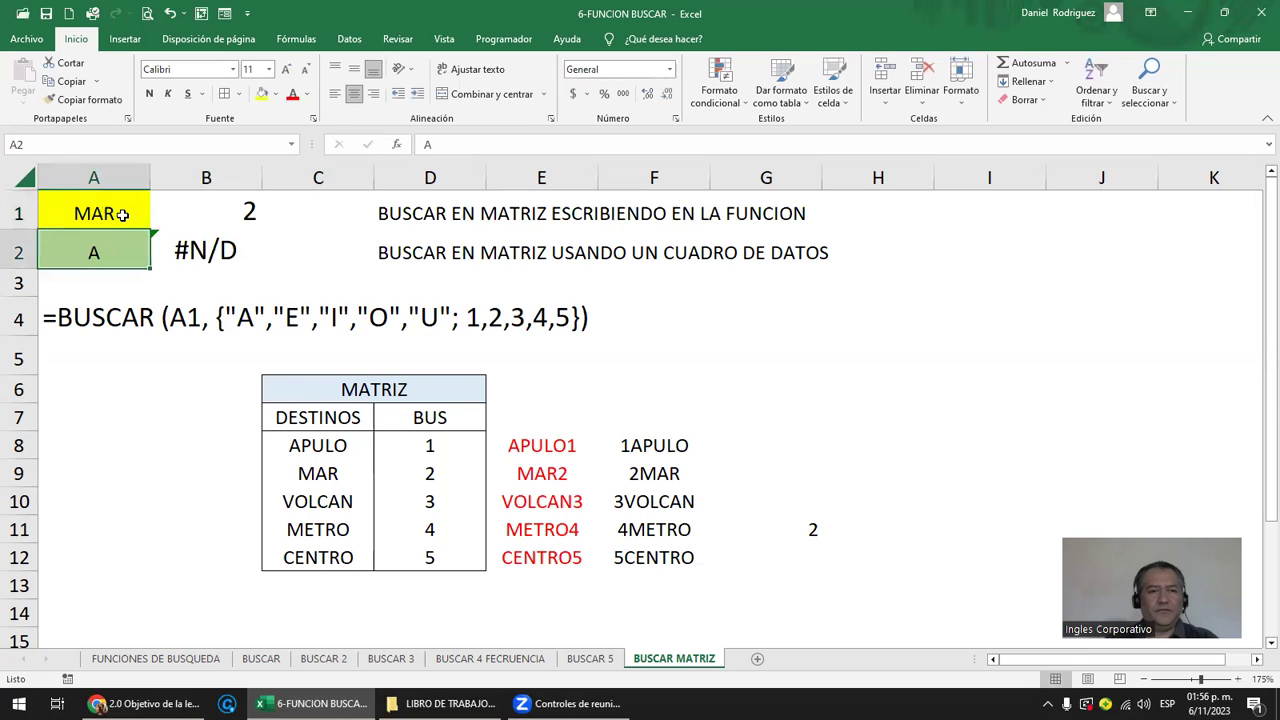
click(429, 472)
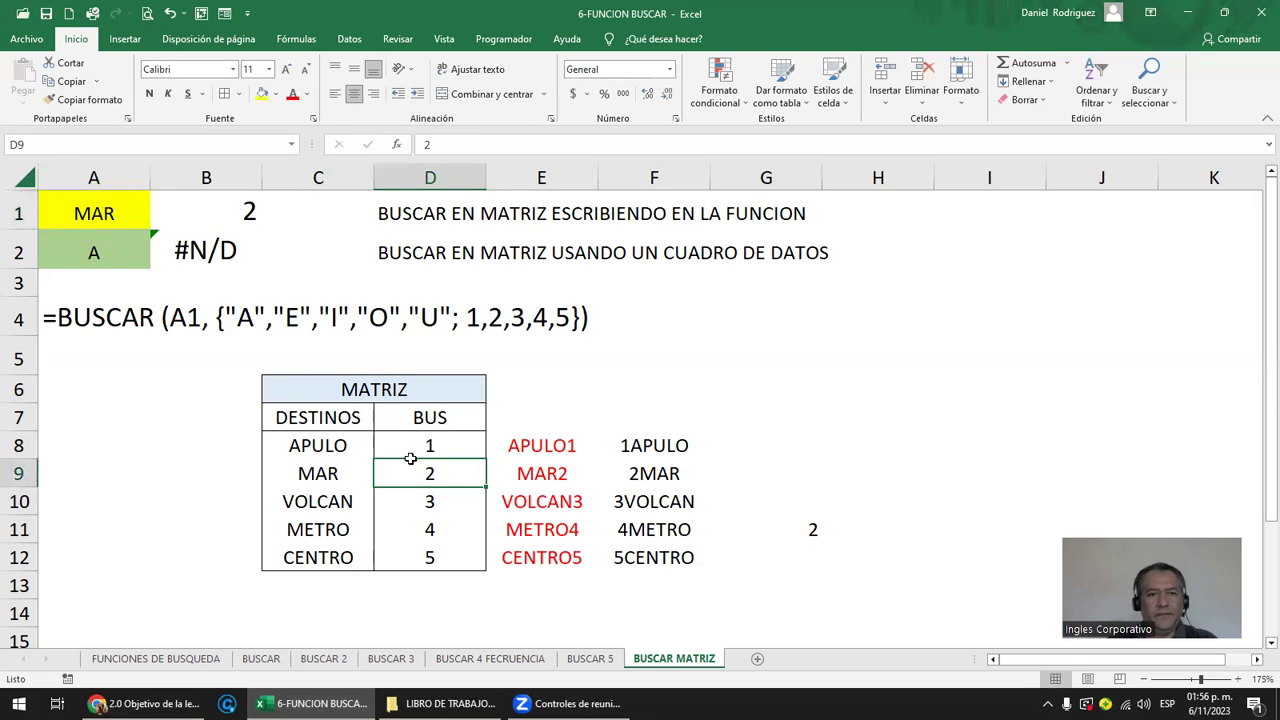
click(102, 212)
click(207, 204)
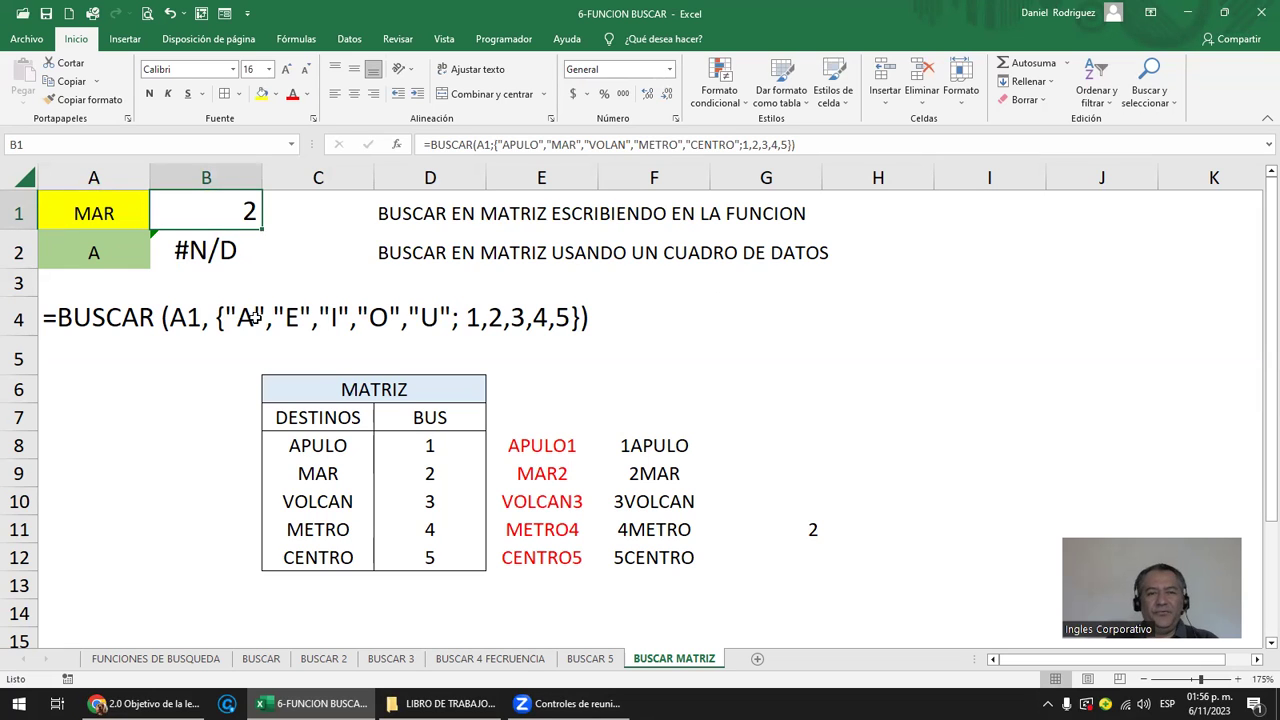
click(65, 320)
double_click(66, 318)
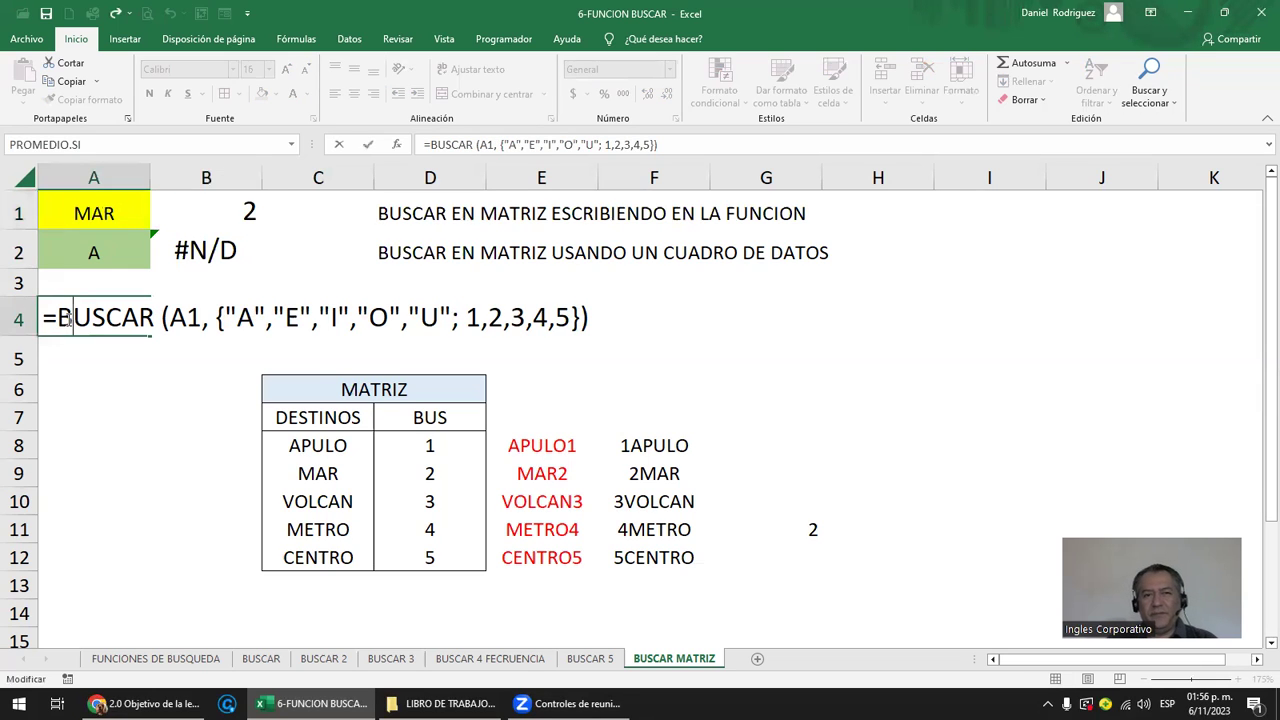
drag(203, 316, 174, 318)
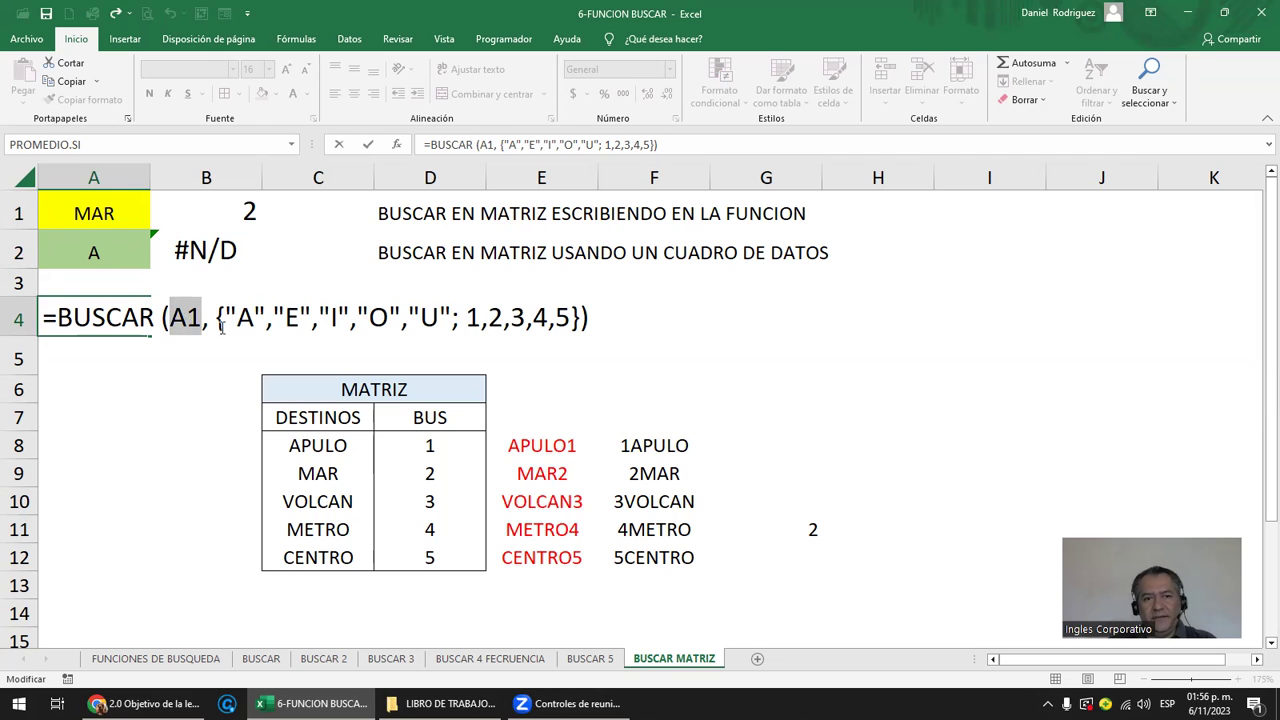
drag(218, 320, 571, 316)
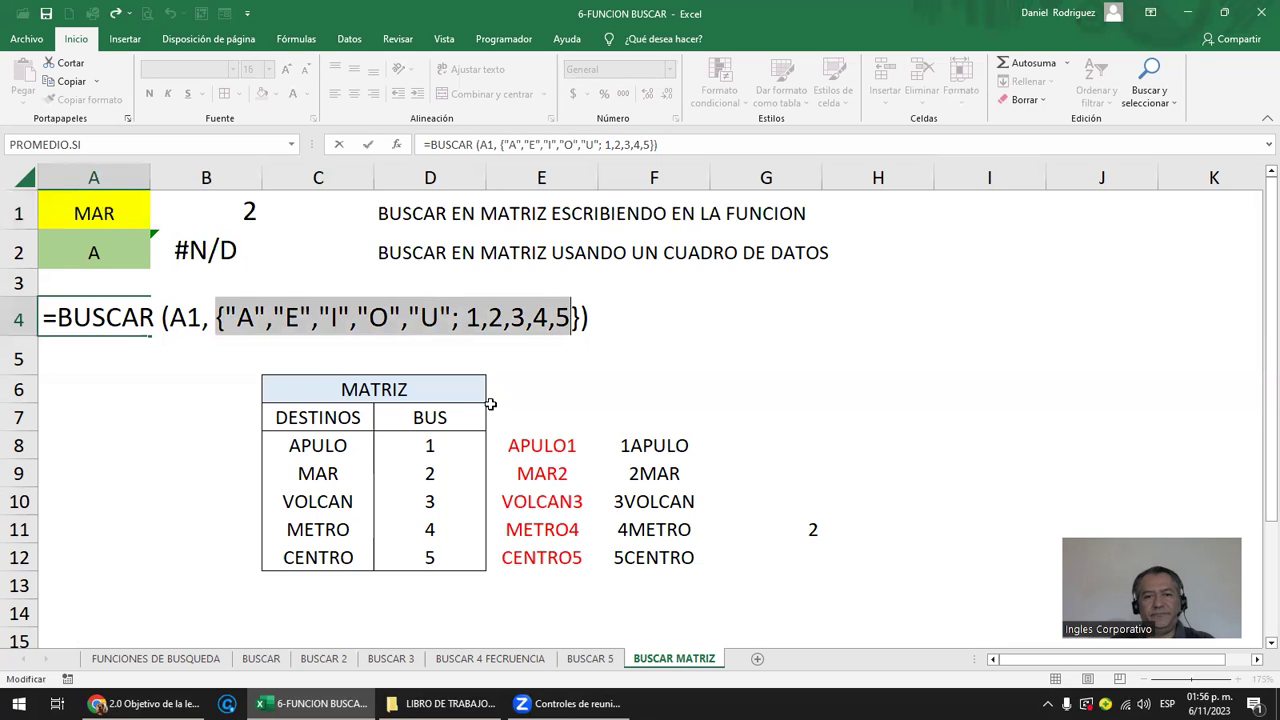
key(Escape)
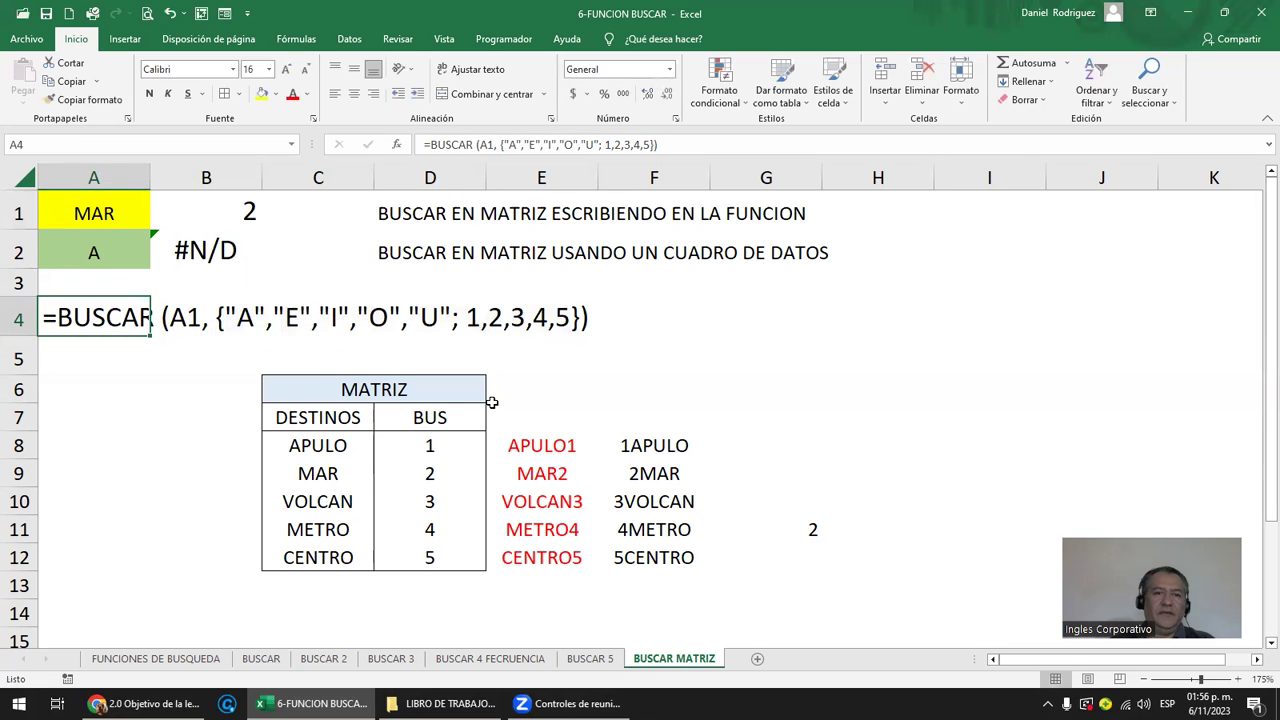
click(98, 203)
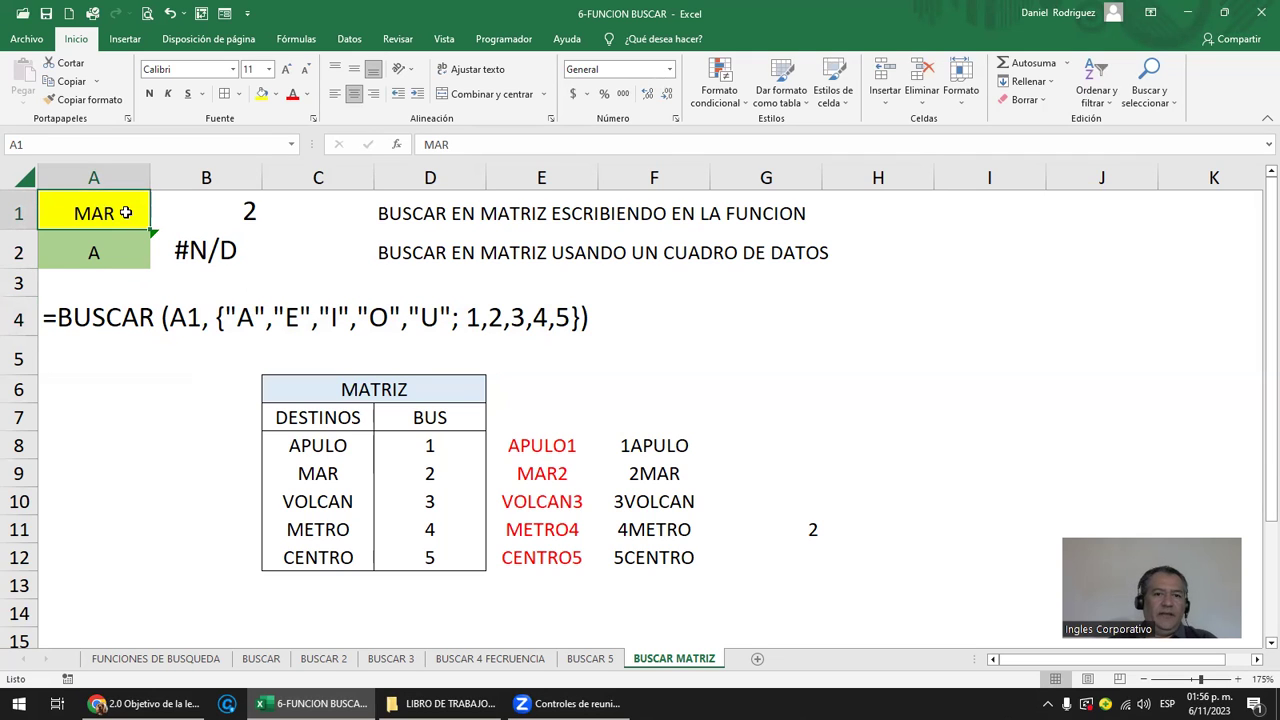
click(318, 448)
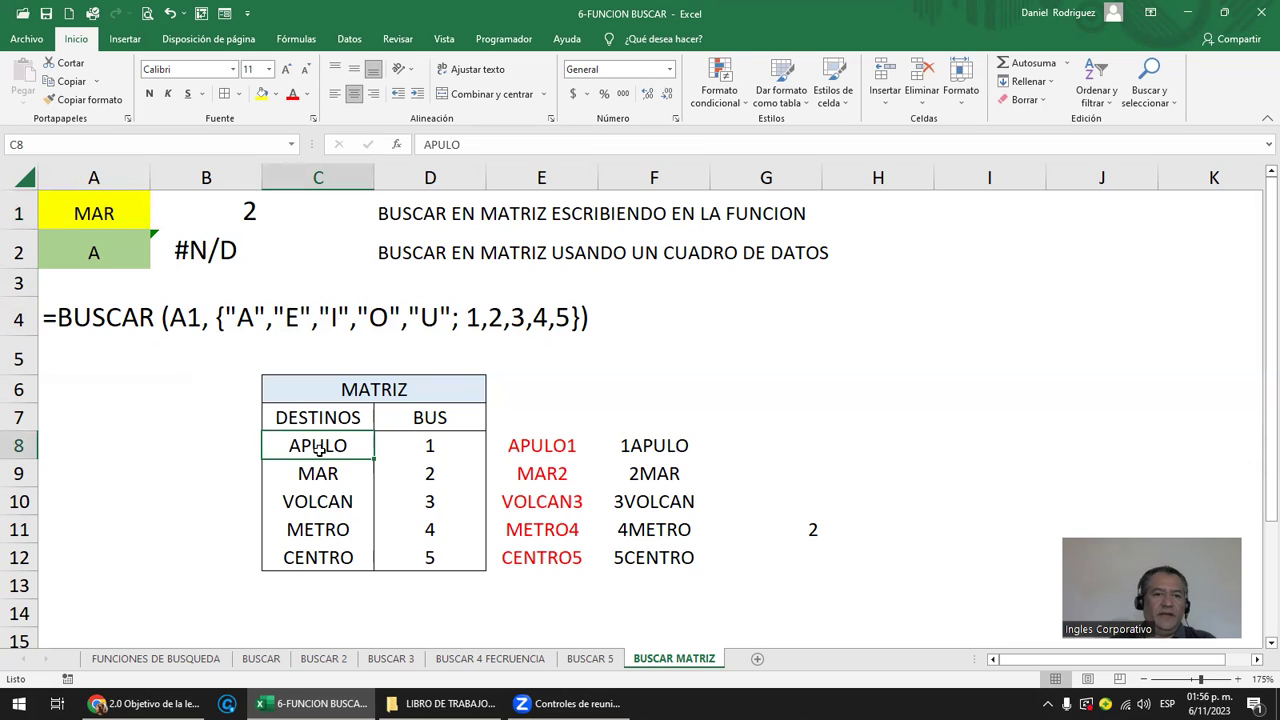
click(442, 445)
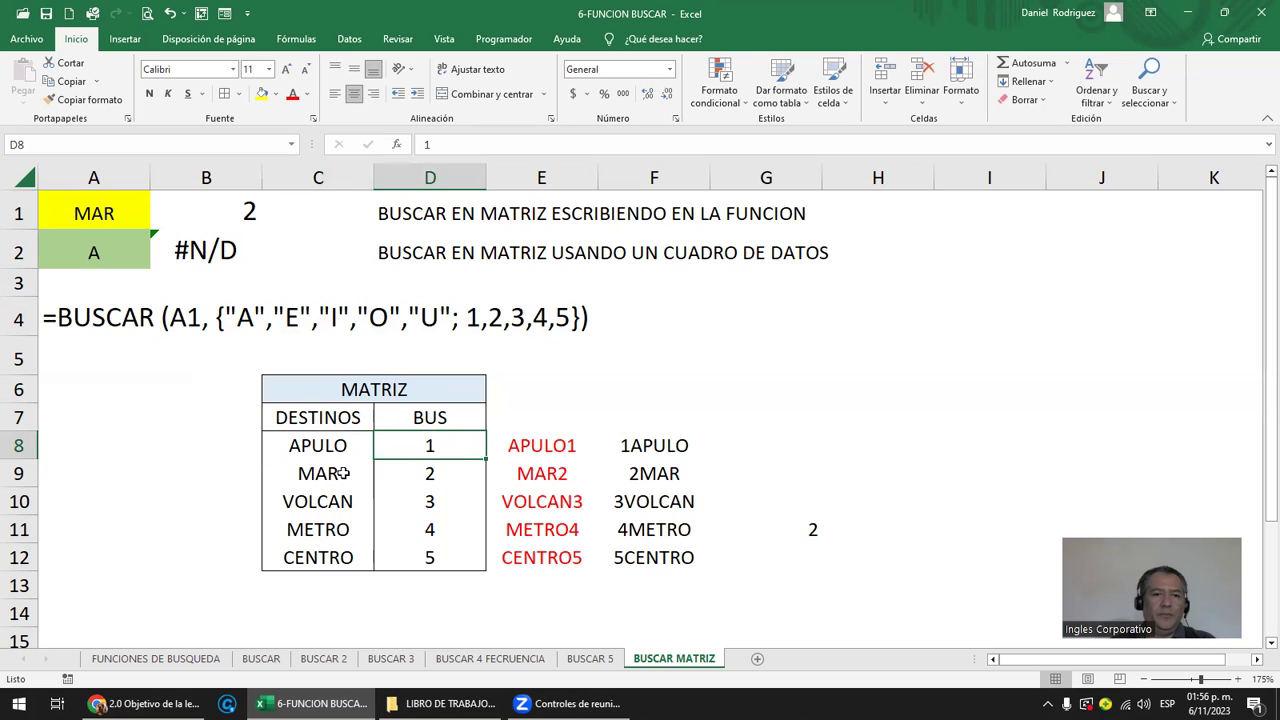
click(331, 473)
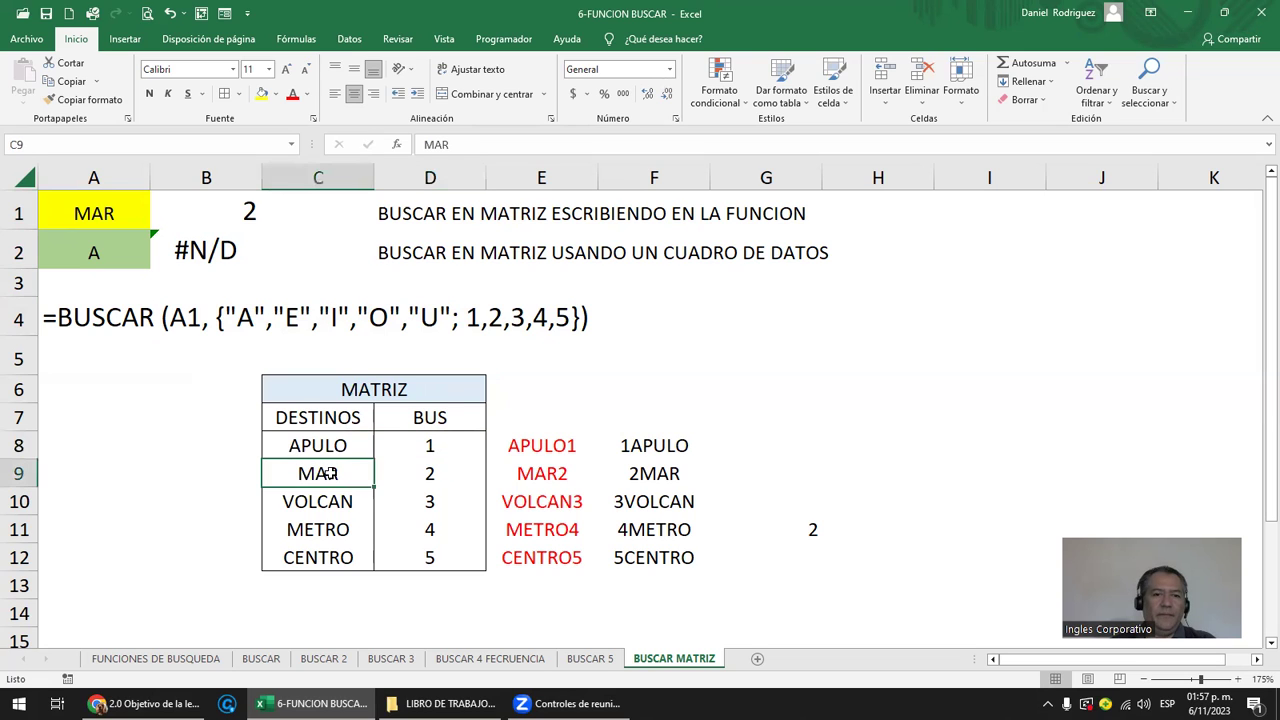
click(444, 477)
click(338, 504)
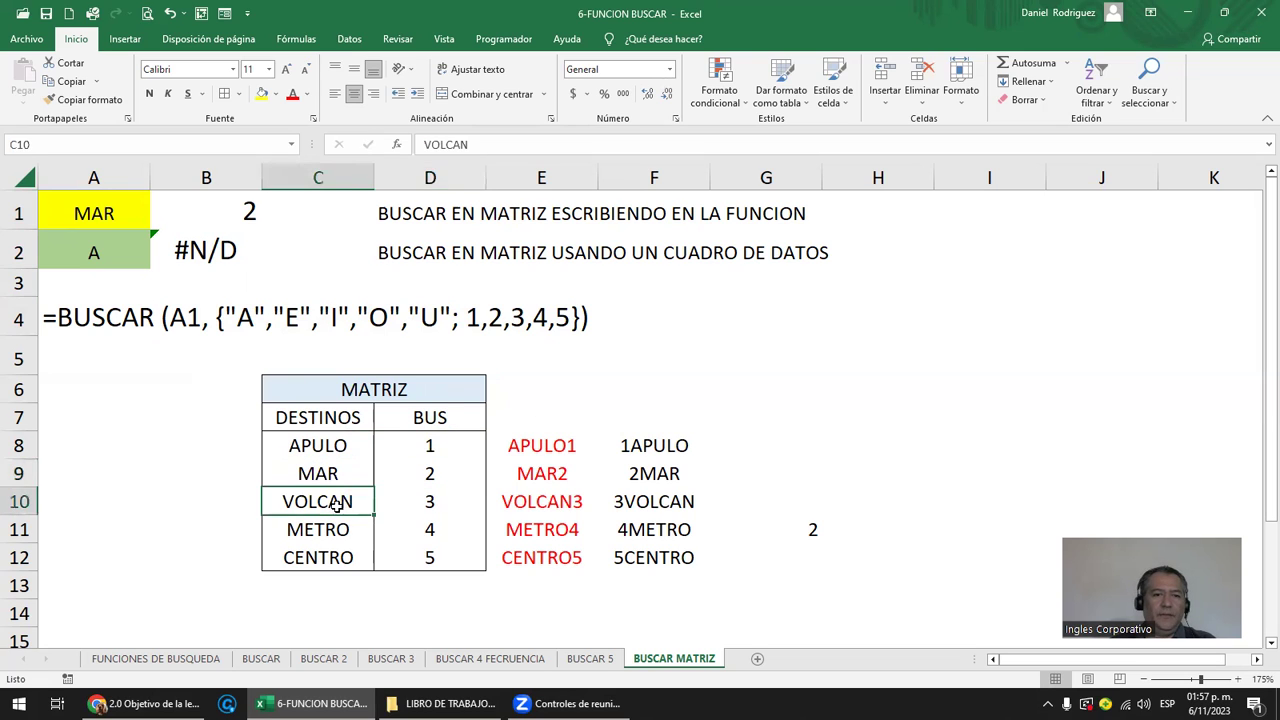
click(428, 500)
click(828, 523)
key(Up)
key(Up)
key(Up)
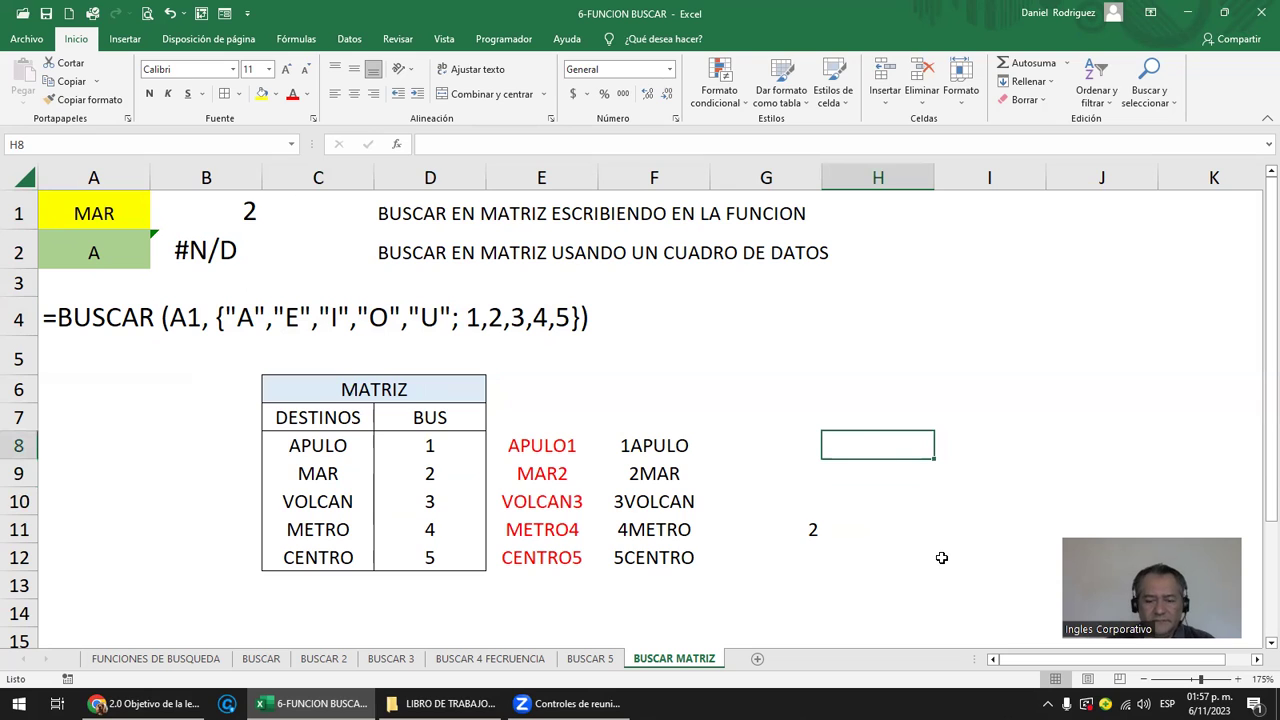
Enter =BUSCAR(C8;D8:D12) in H8.
text(=BUSCAR)
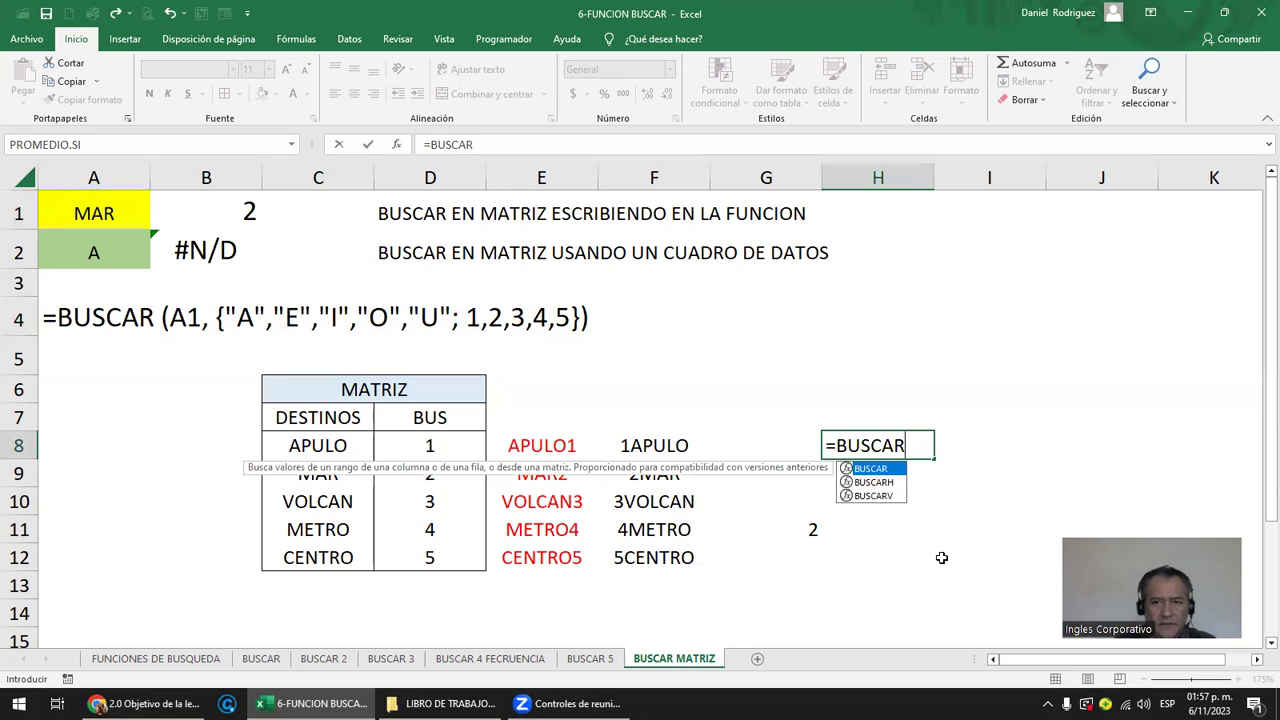
text(()
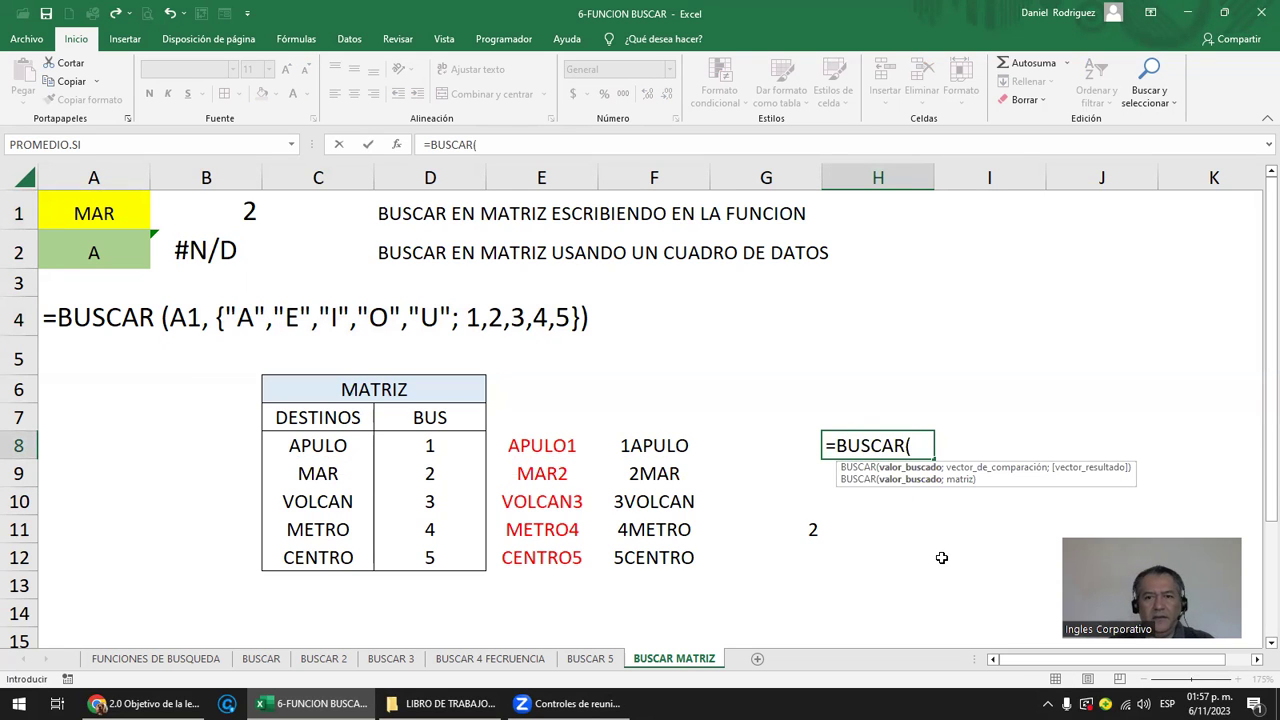
click(330, 449)
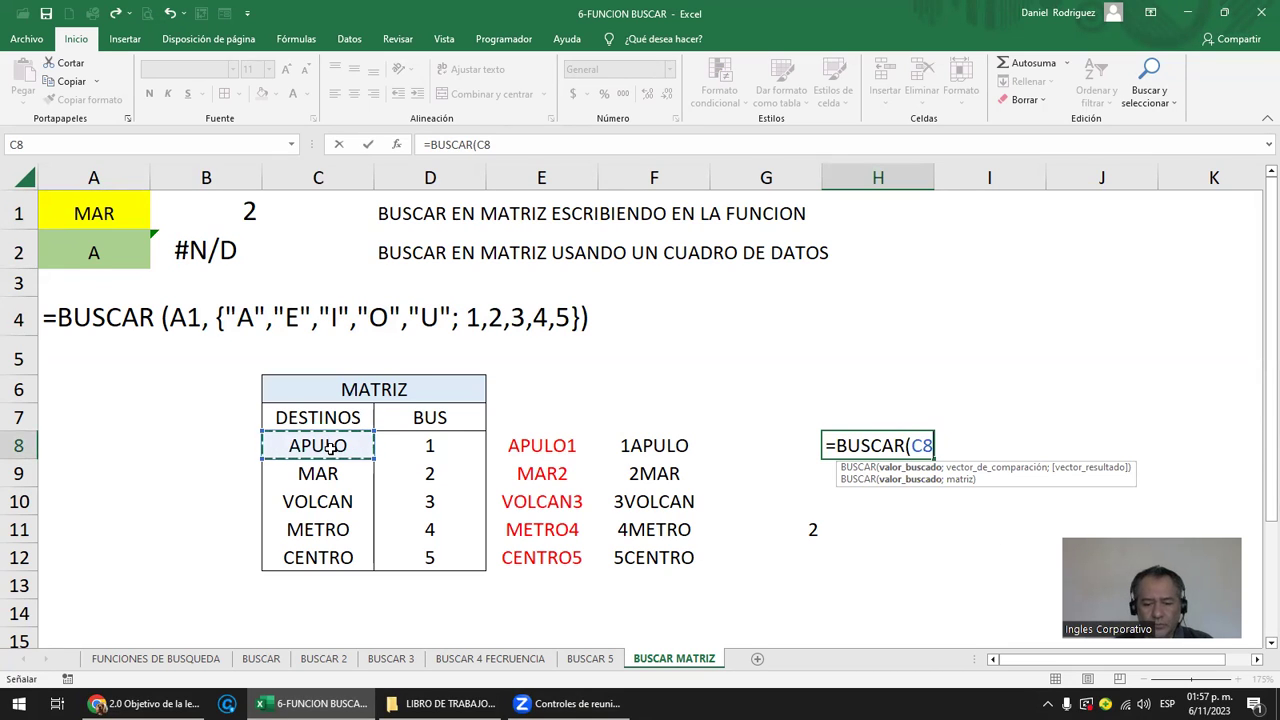
text(;)
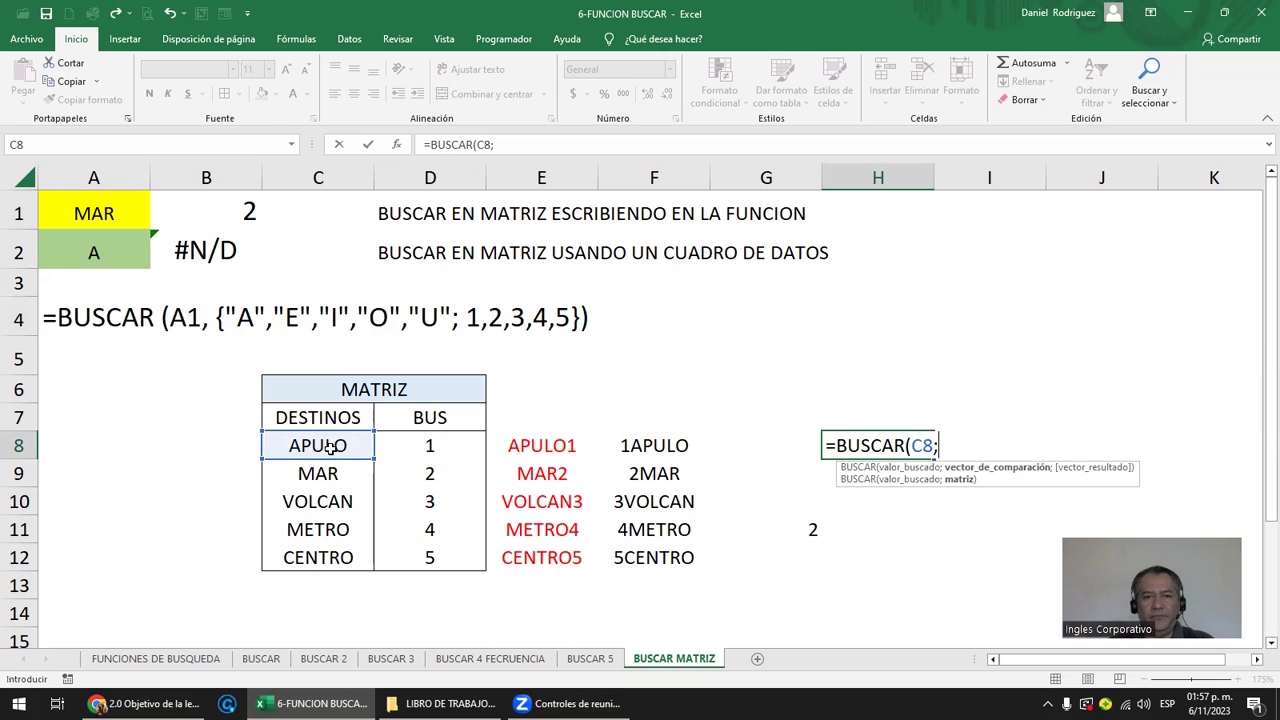
drag(429, 446, 431, 555)
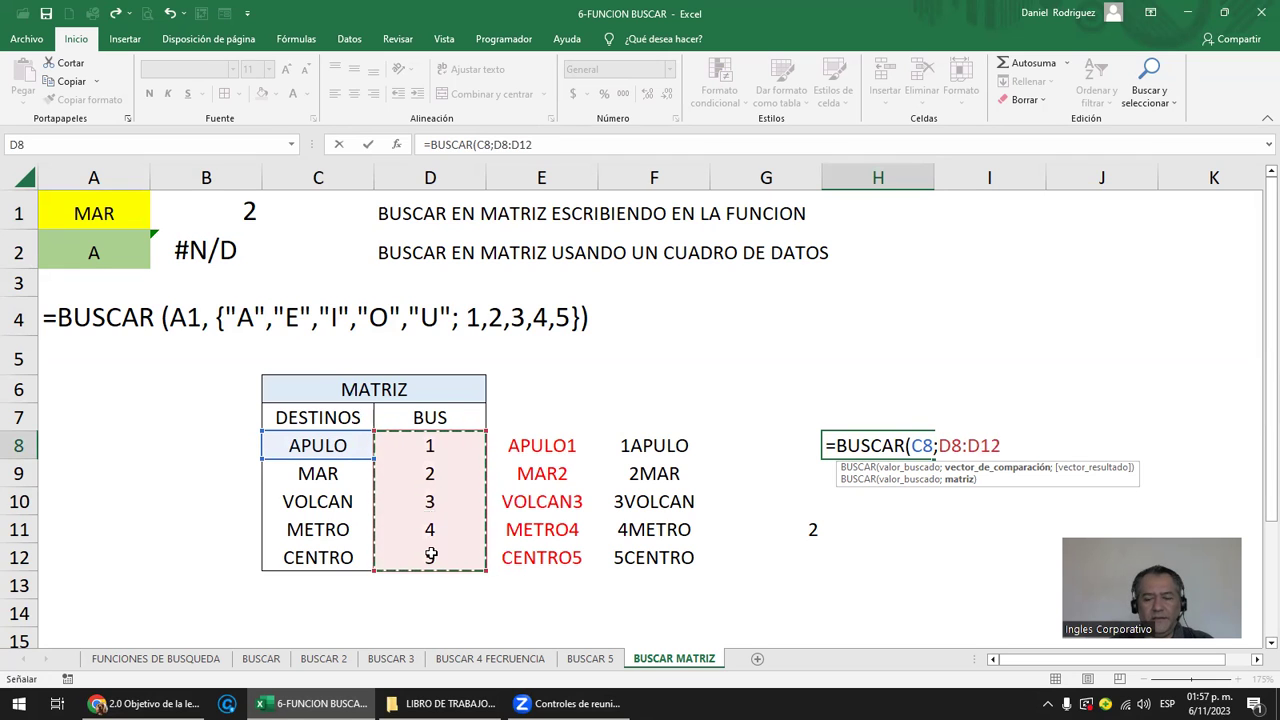
key(Return)
Change H8's range to C8:D12 so the lookup returns 1 for APULO.
key(Up)
key(F2)
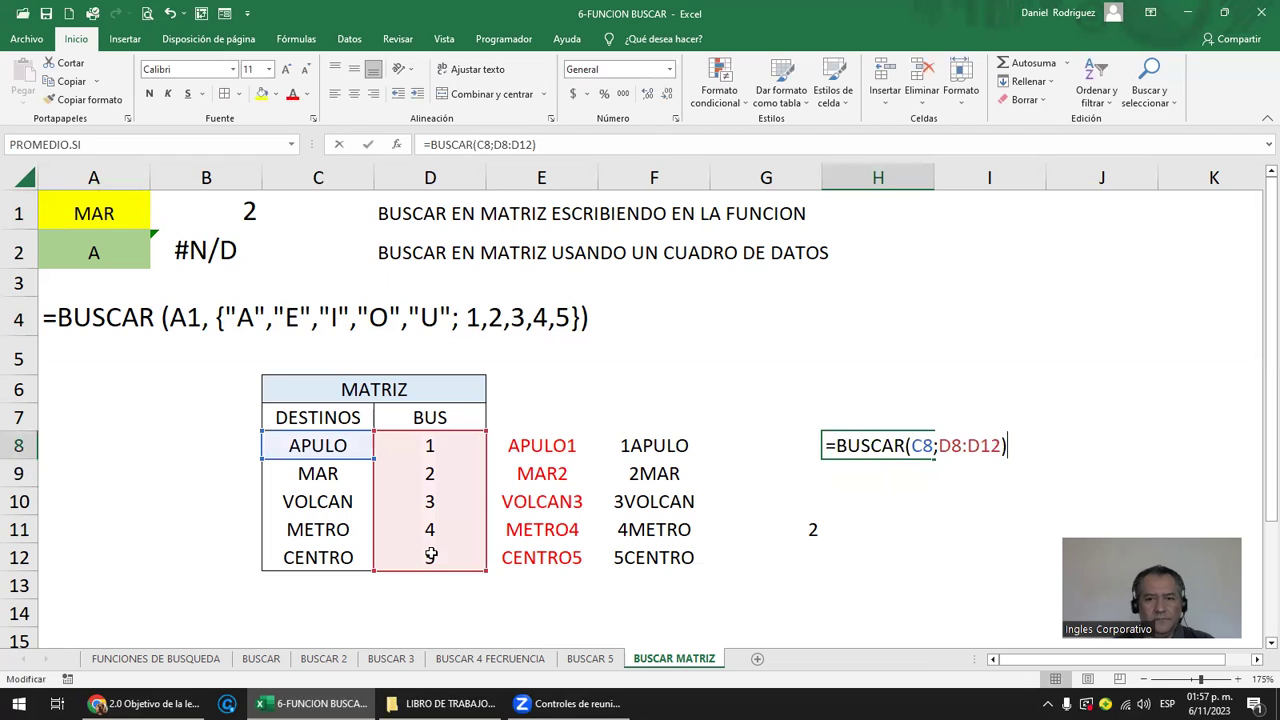
key(Left)
key(Left)
key(Left)
key(Delete)
key(Delete)
key(Delete)
key(Delete)
key(Delete)
key(Delete)
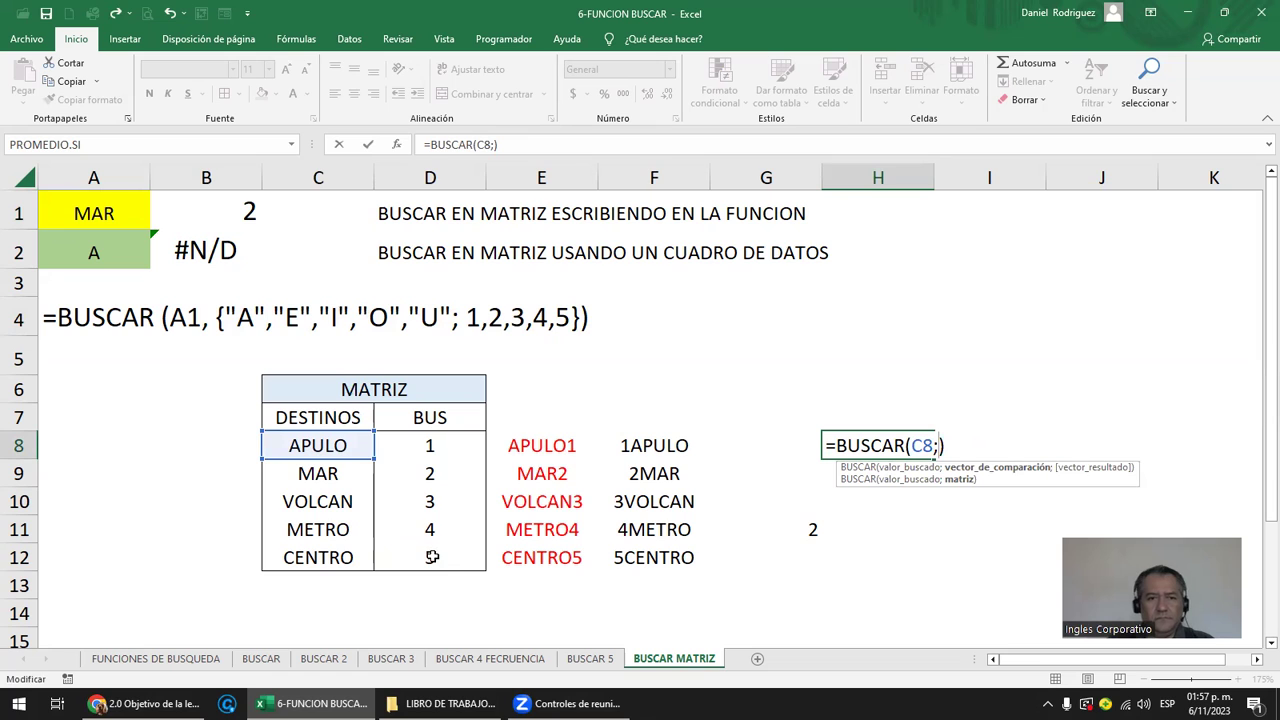
drag(283, 446, 453, 560)
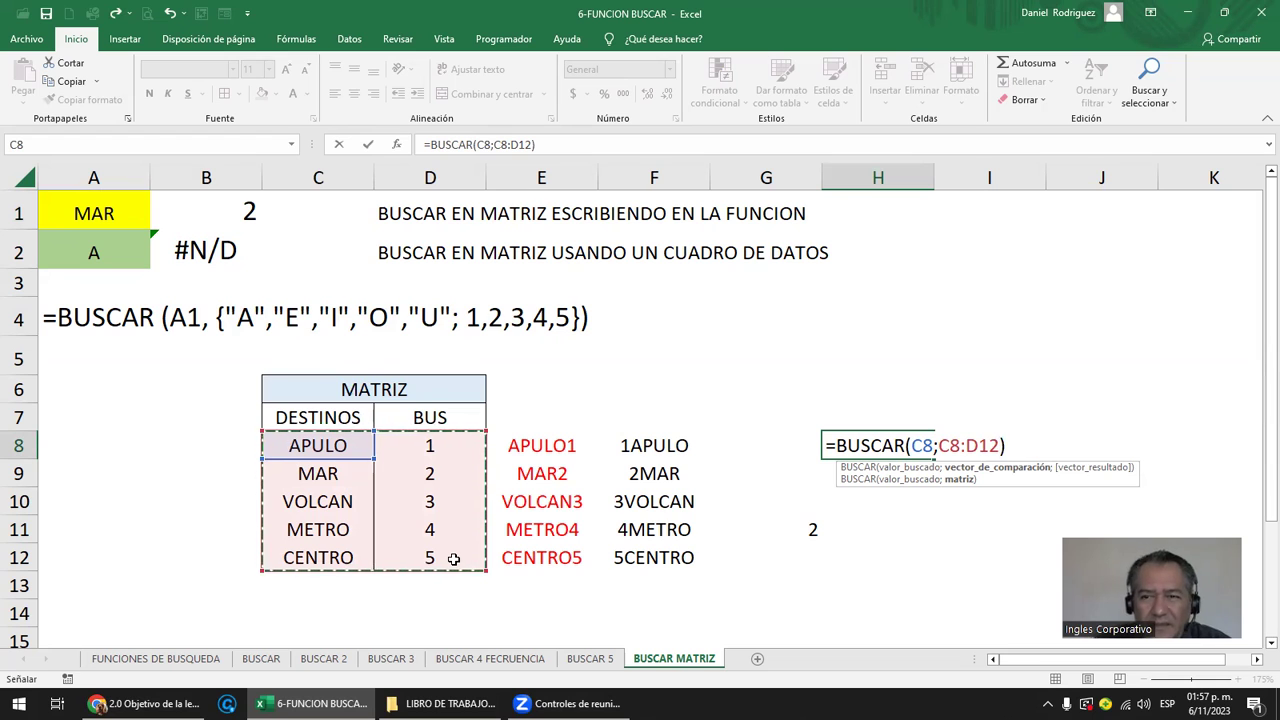
key(Return)
key(Up)
key(F2)
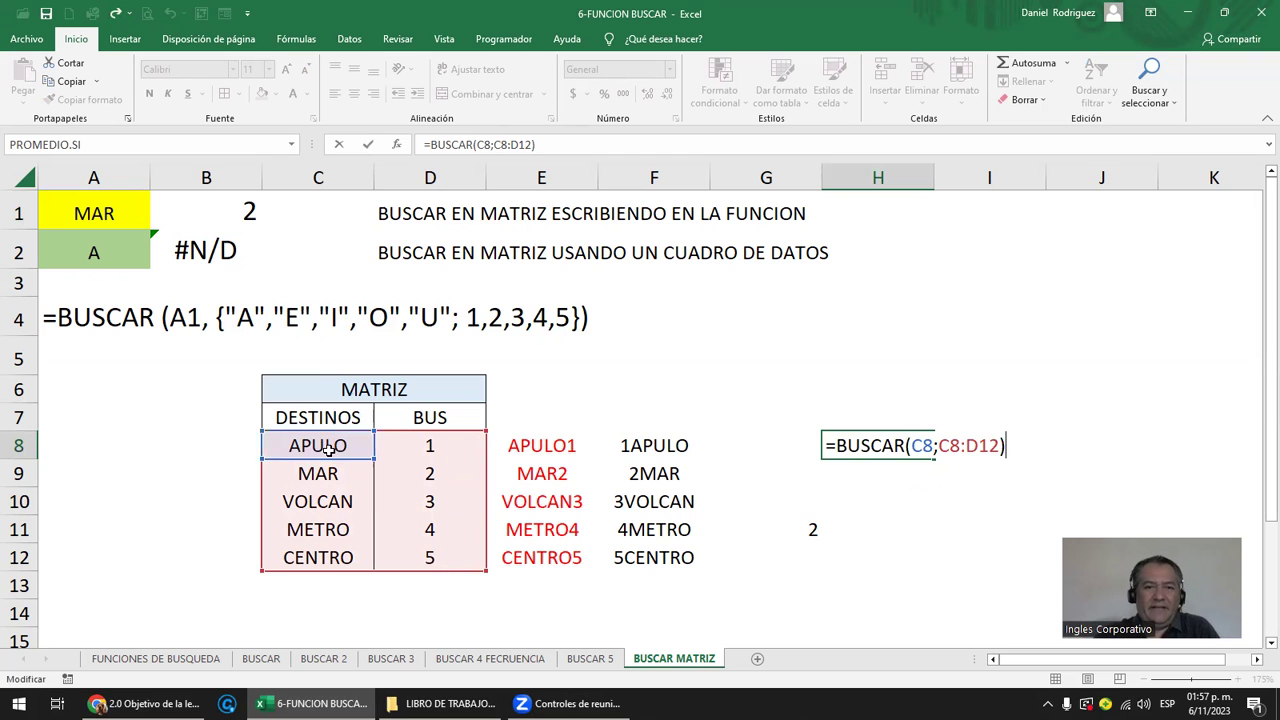
key(Escape)
Label H6 DESTINO and clear the sample APULO entry from I6.
click(905, 383)
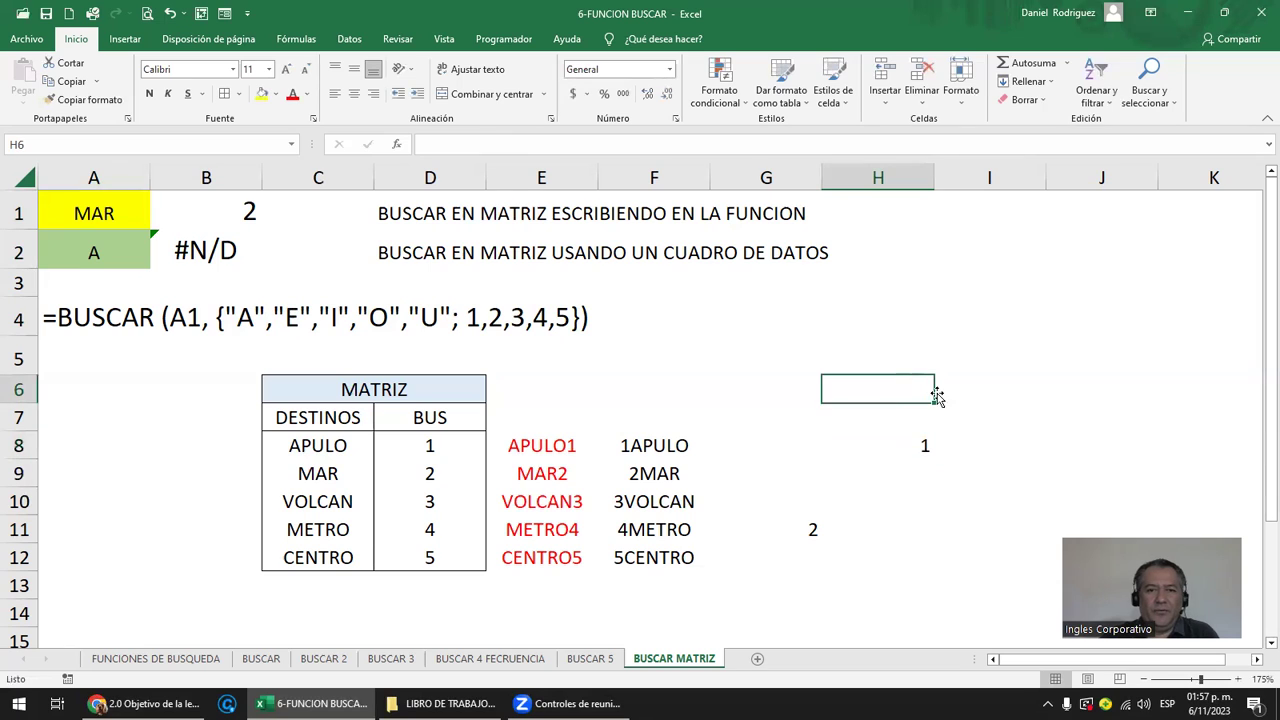
text(DESTINO)
key(Return)
key(Up)
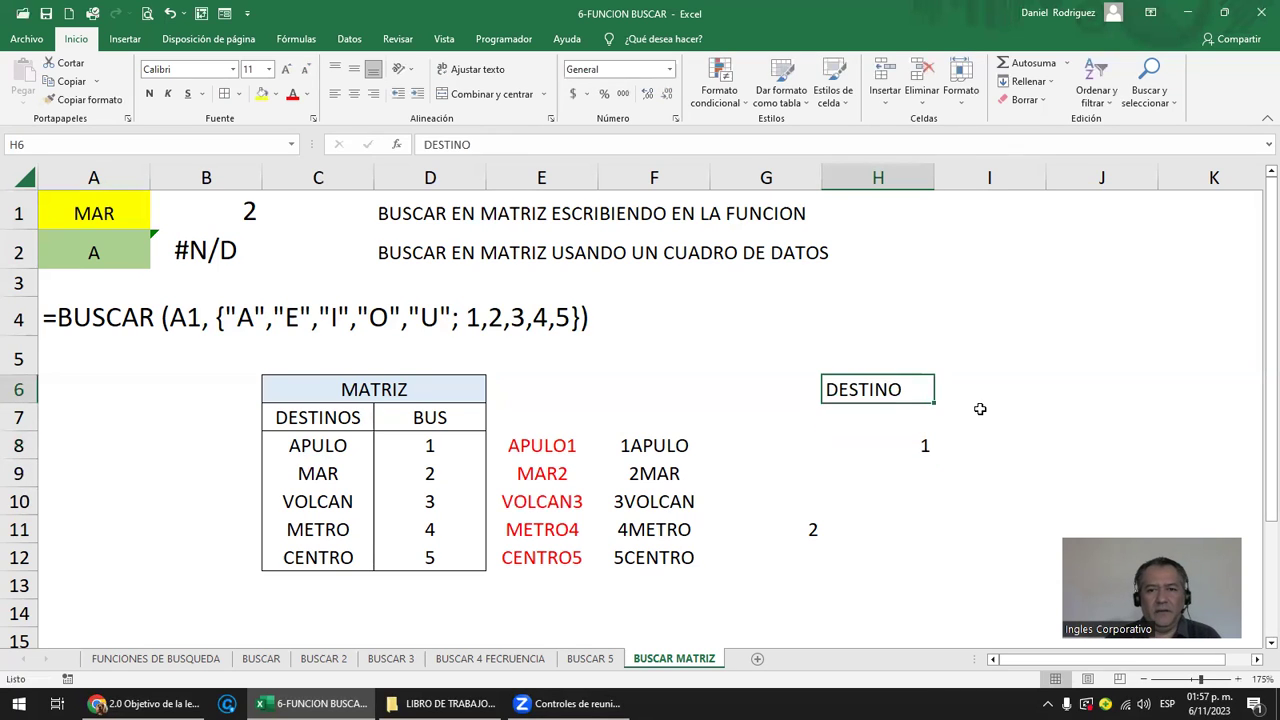
key(Right)
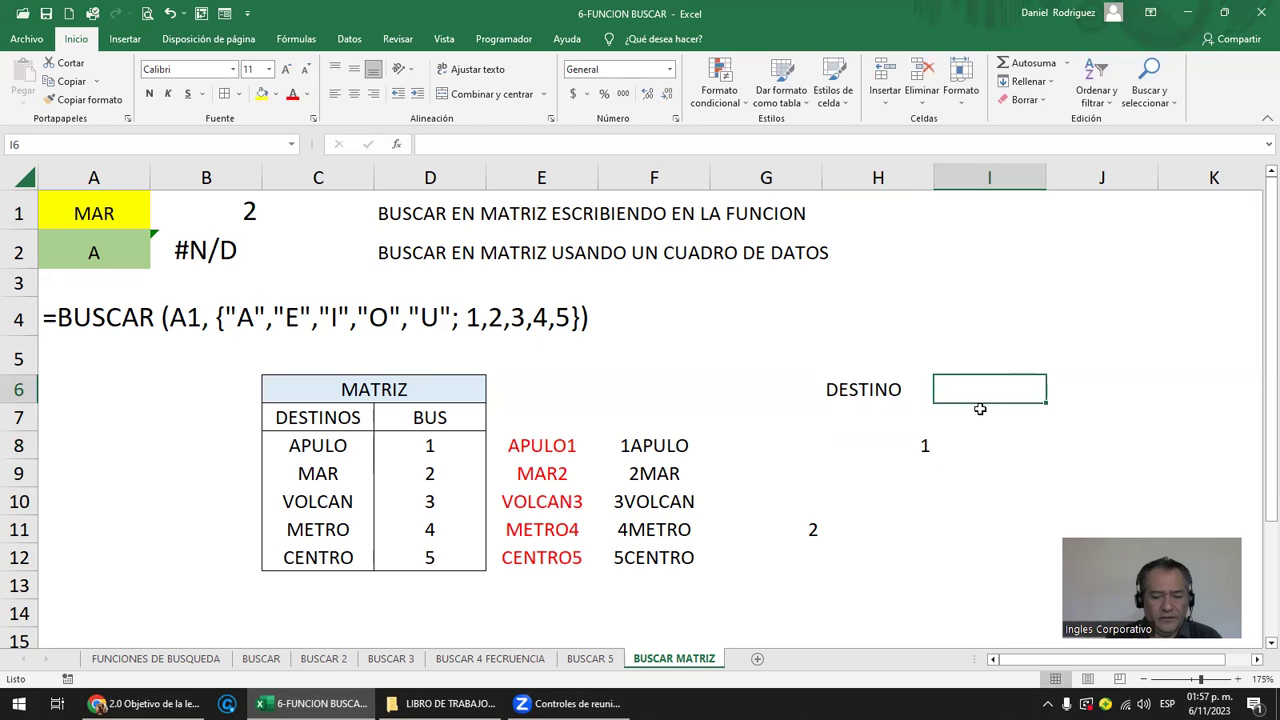
text(APULO)
key(Return)
key(Delete)
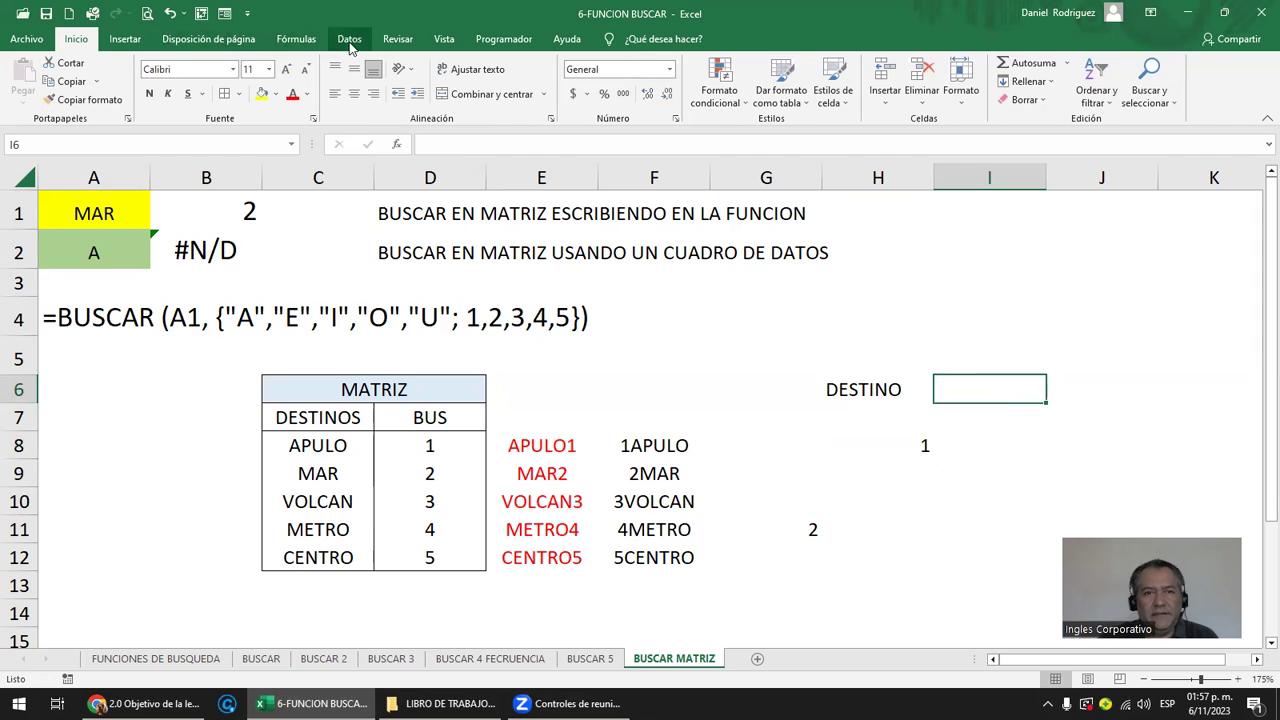
Give I6 a Lista data validation with source $C$8:$C$12.
click(349, 39)
click(860, 100)
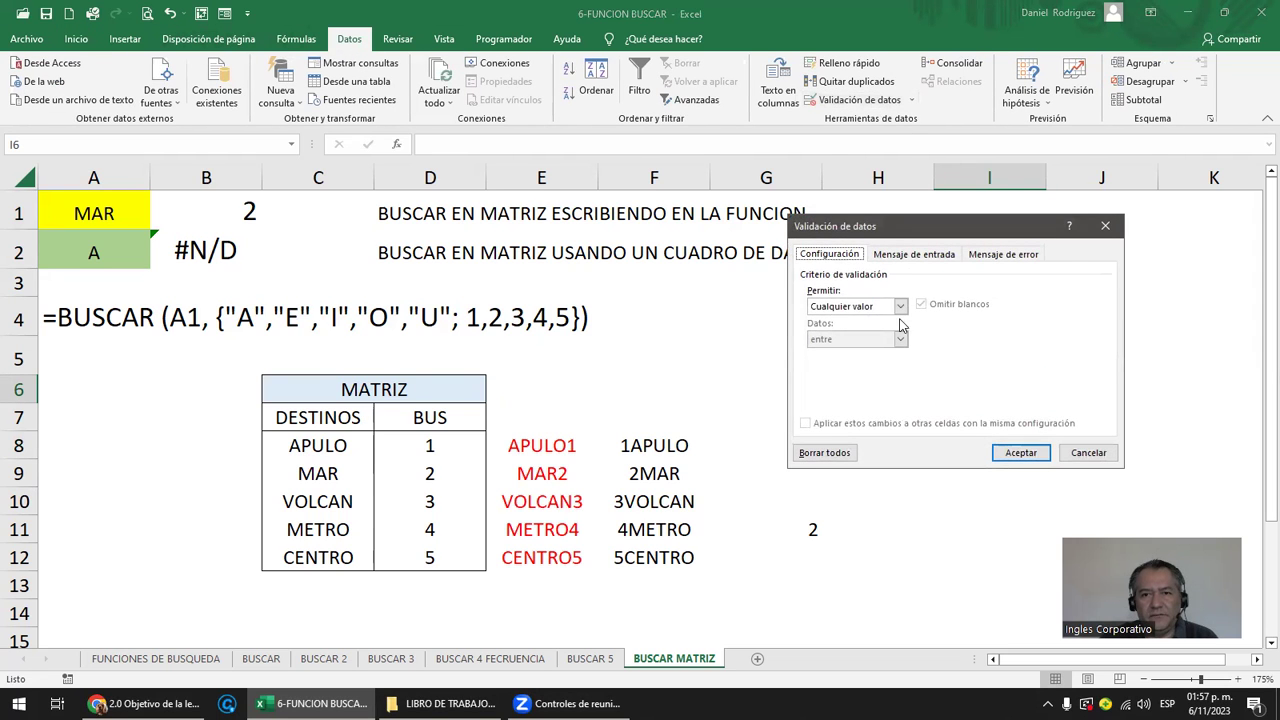
click(899, 306)
click(840, 356)
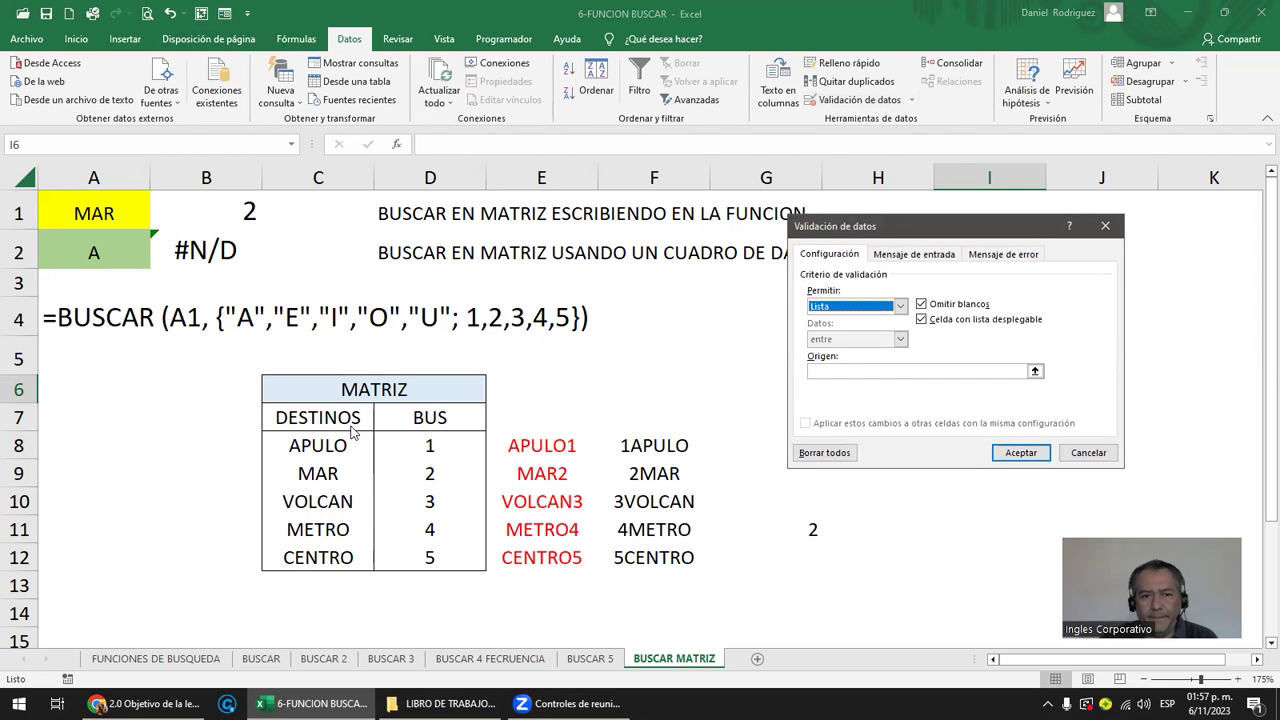
click(828, 370)
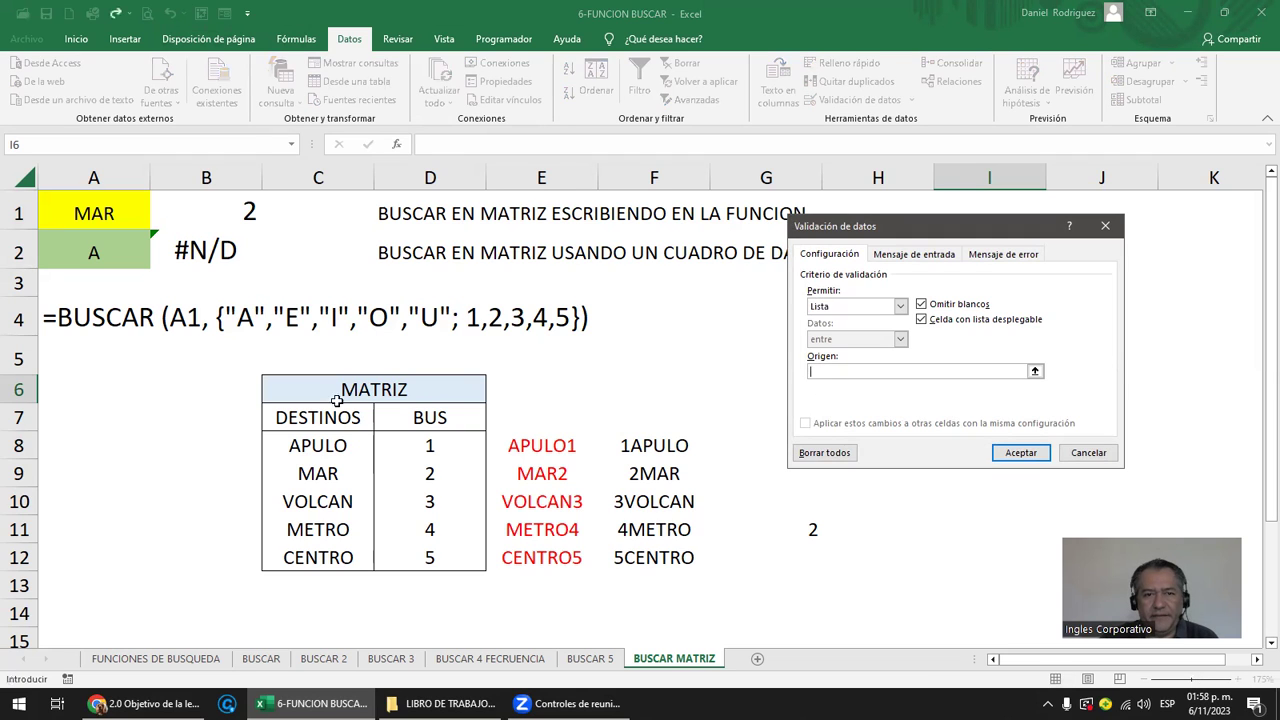
drag(340, 446, 357, 549)
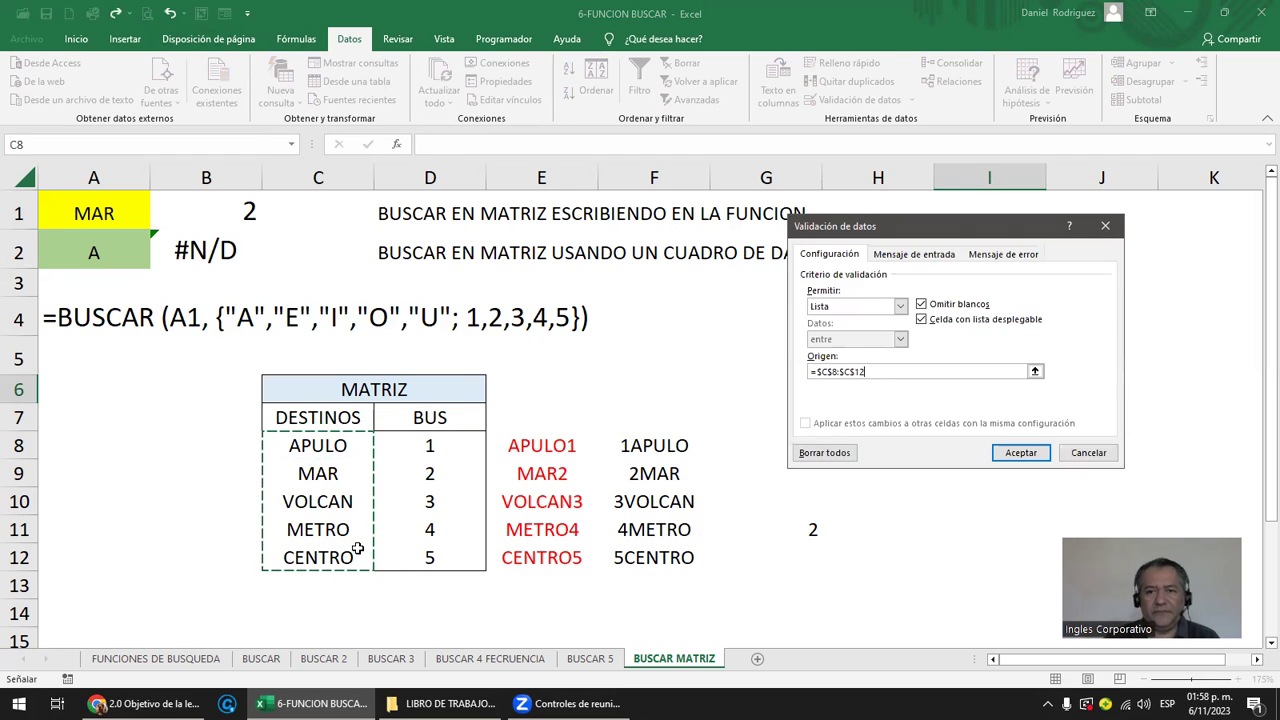
key(Return)
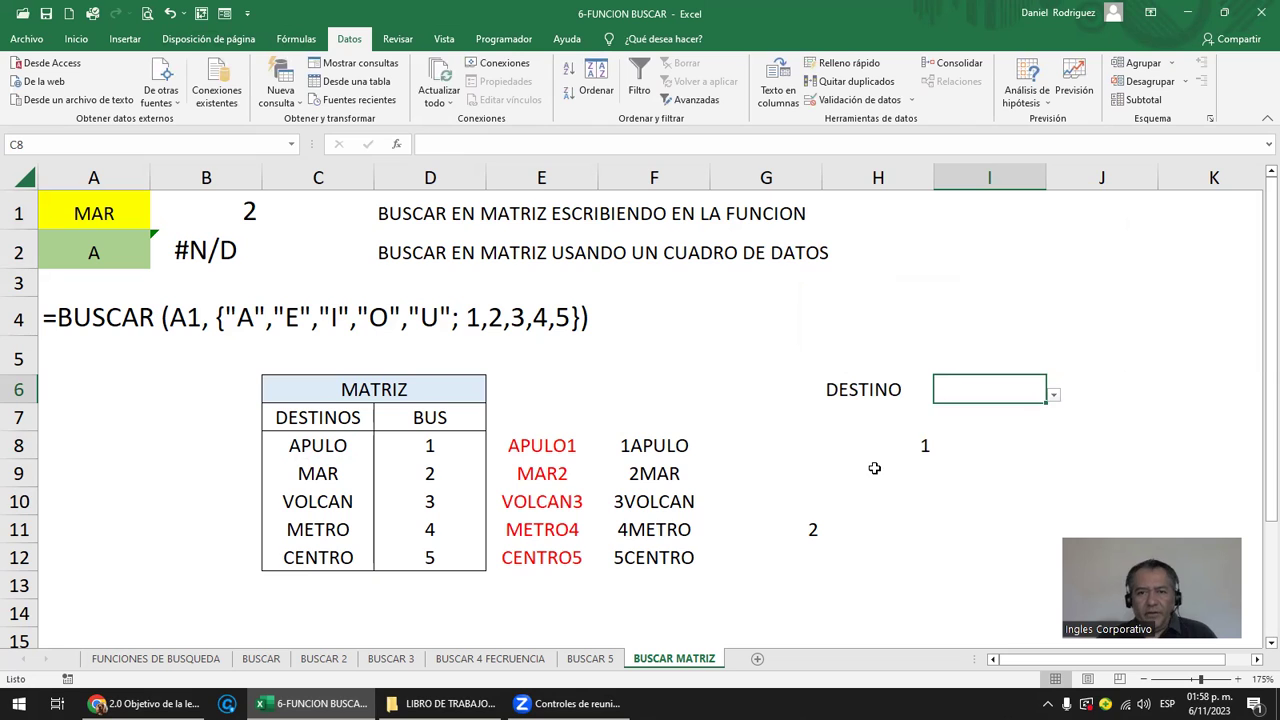
click(941, 455)
key(Left)
Label H8 BUS and pick VOLCAN from I6's dropdown.
key(Delete)
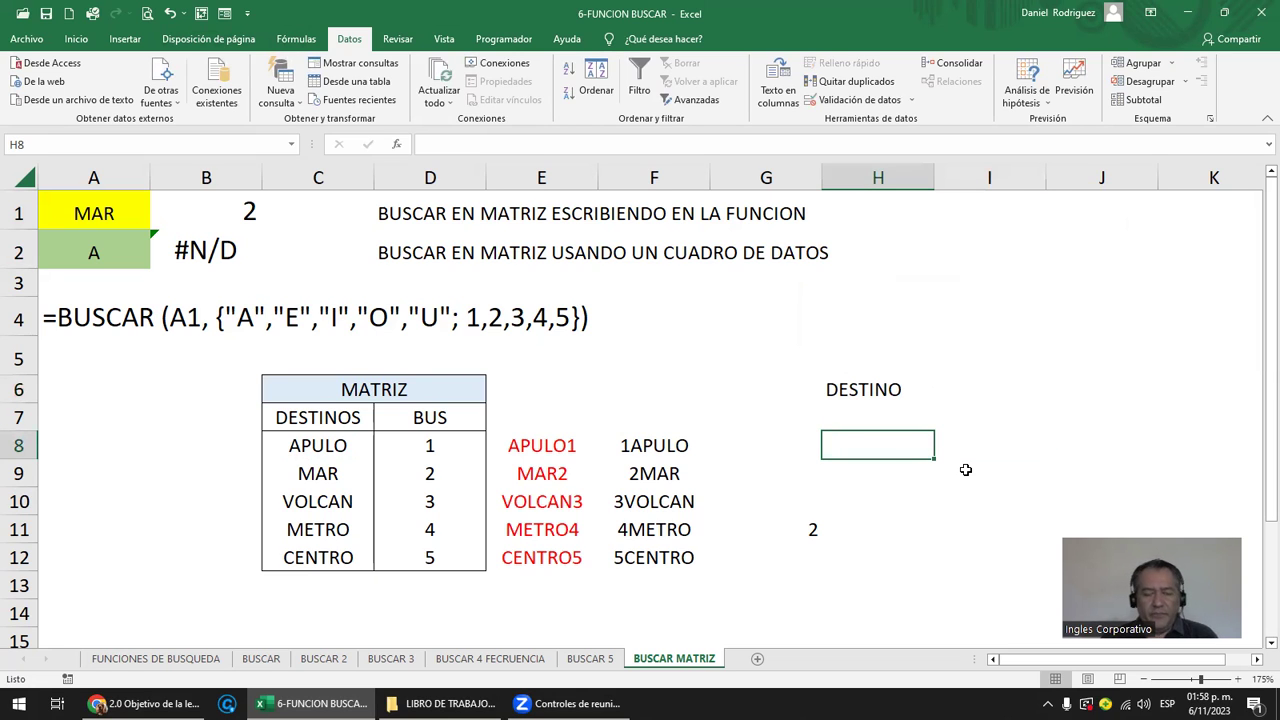
text(BUS)
key(Up)
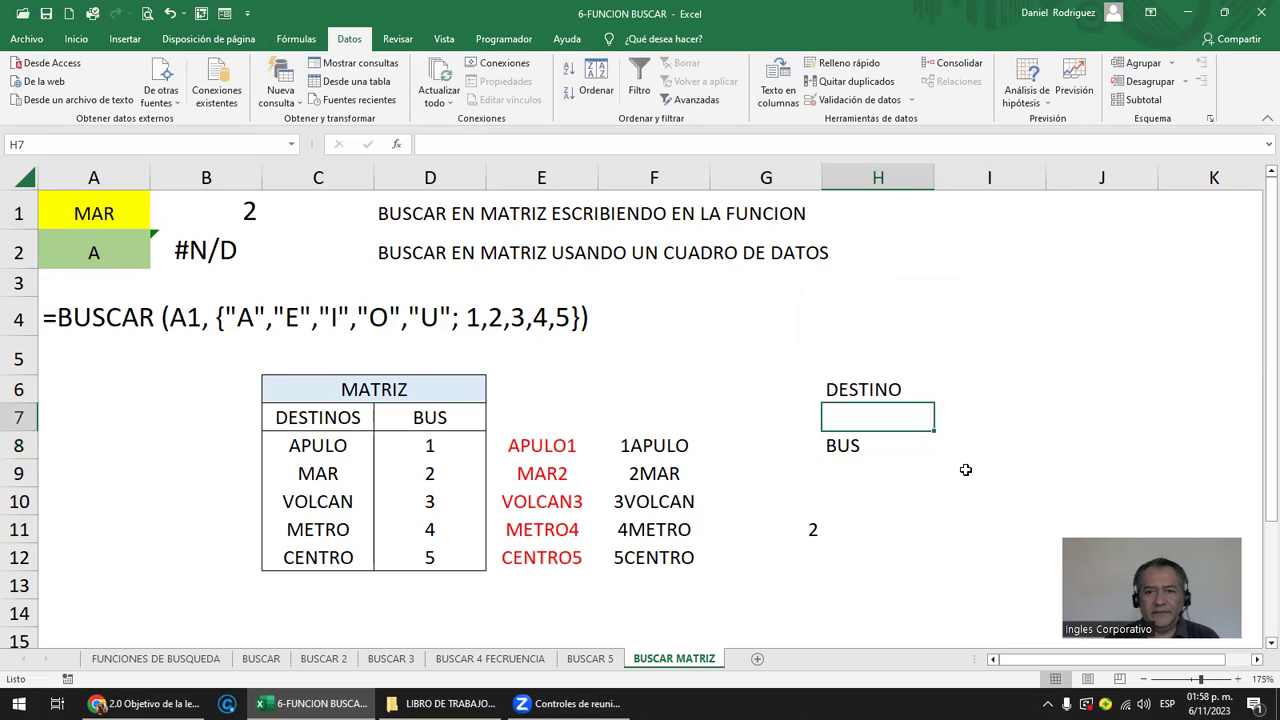
key(Up)
key(Right)
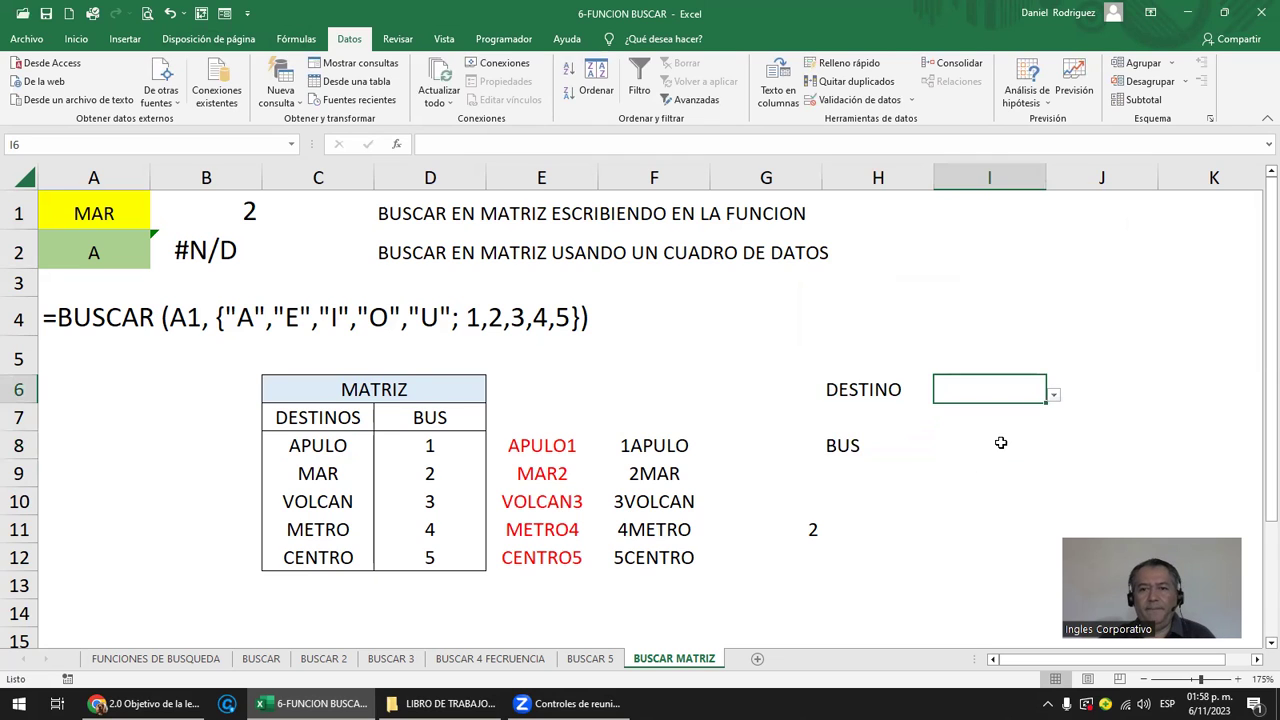
click(1001, 444)
click(958, 391)
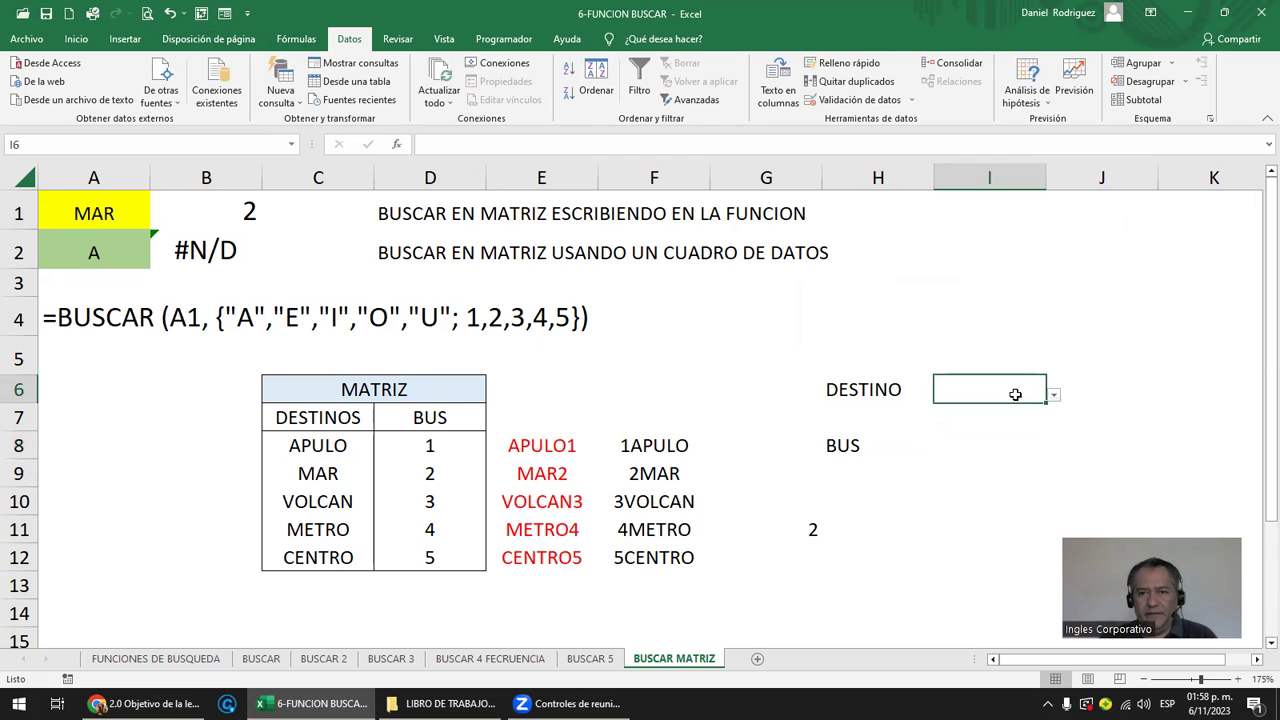
click(1053, 395)
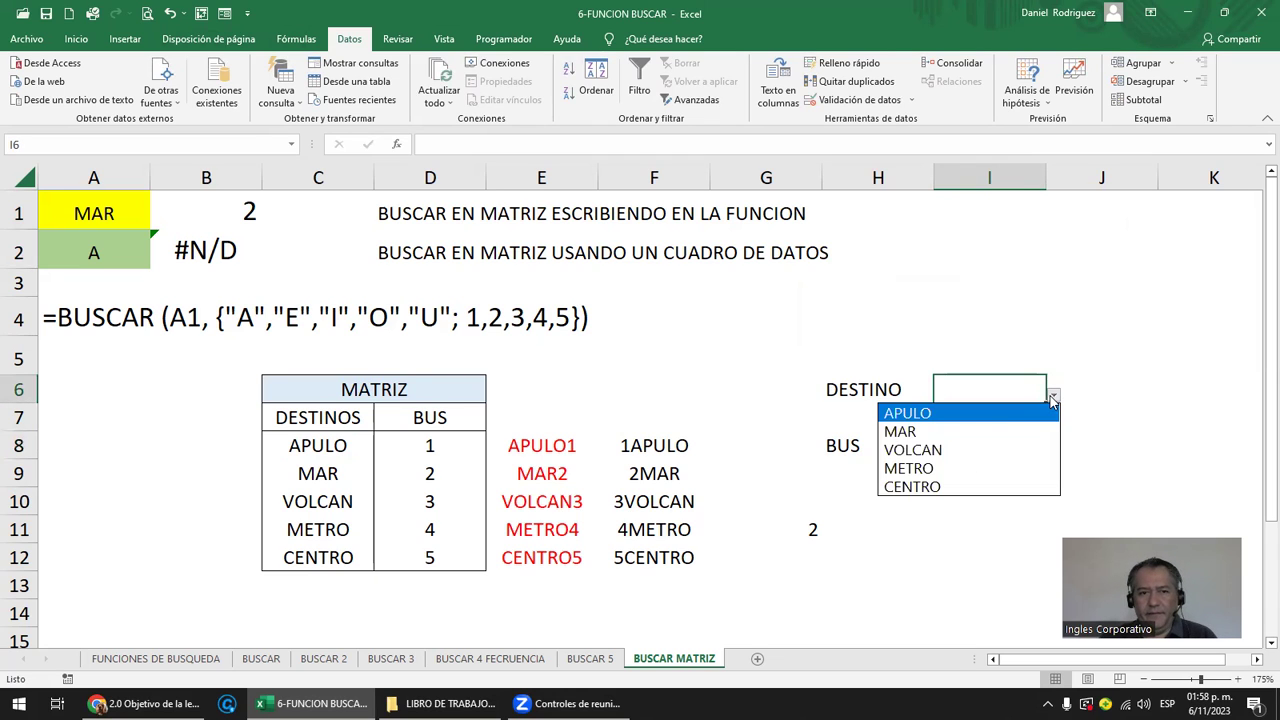
click(950, 450)
Start typing =BUSCAR(I6;C8:D12 in I8.
click(981, 438)
text(=BUSCAR)
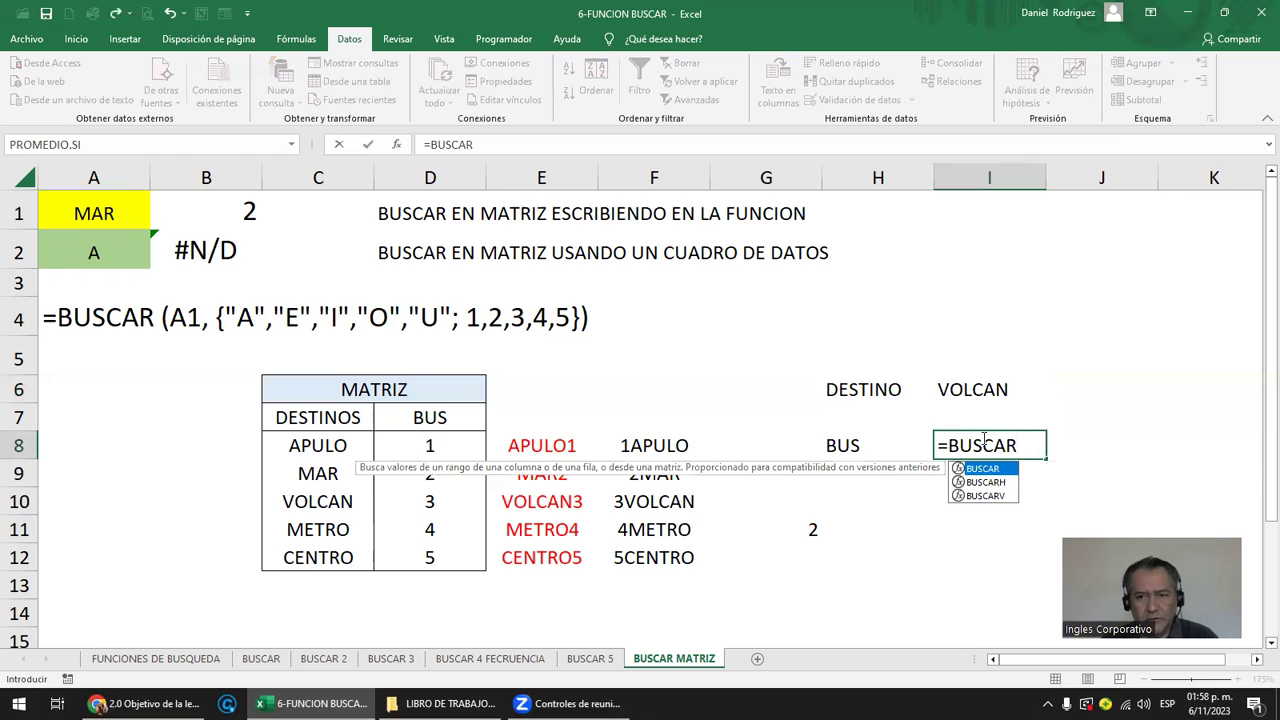
text(()
click(975, 392)
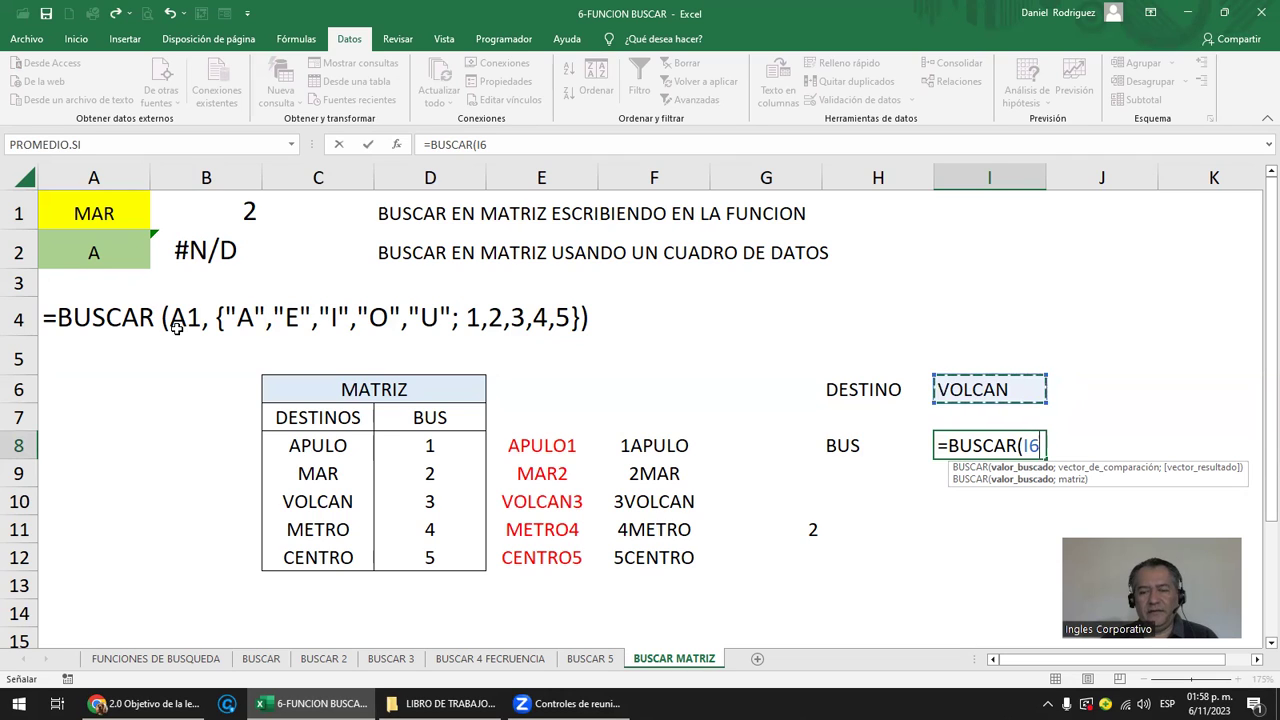
text(;)
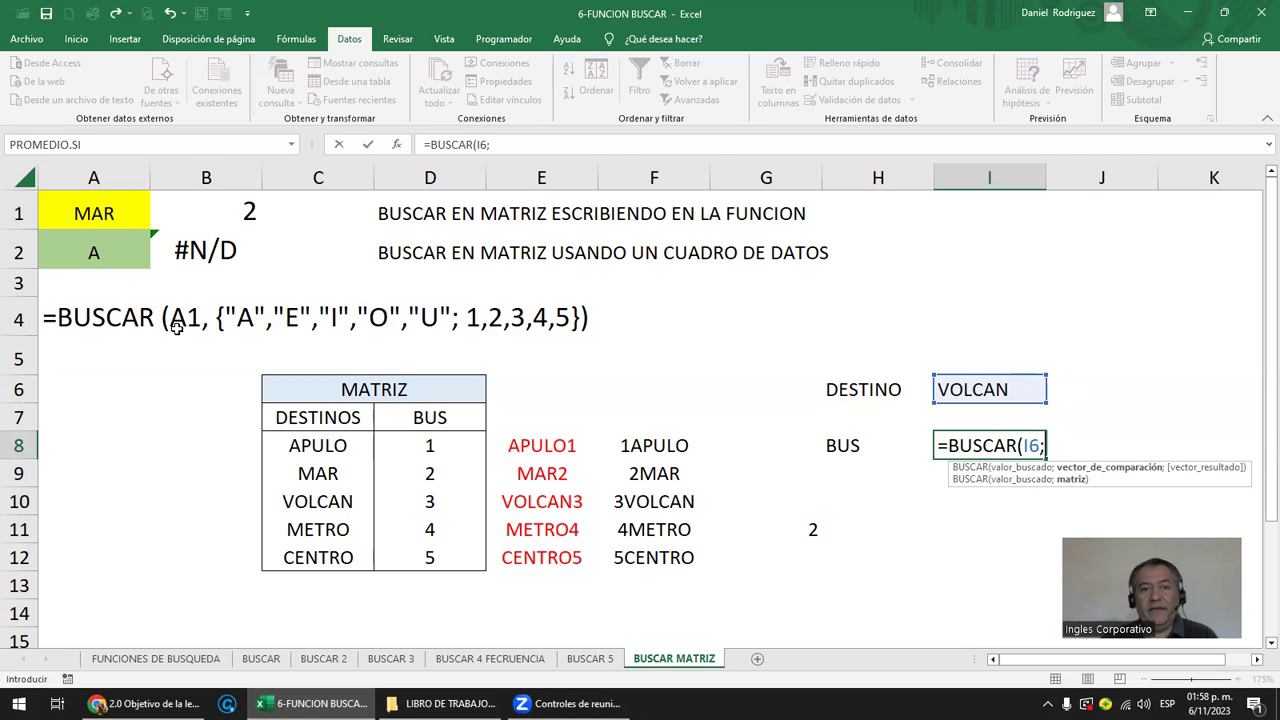
click(344, 447)
drag(344, 447, 408, 549)
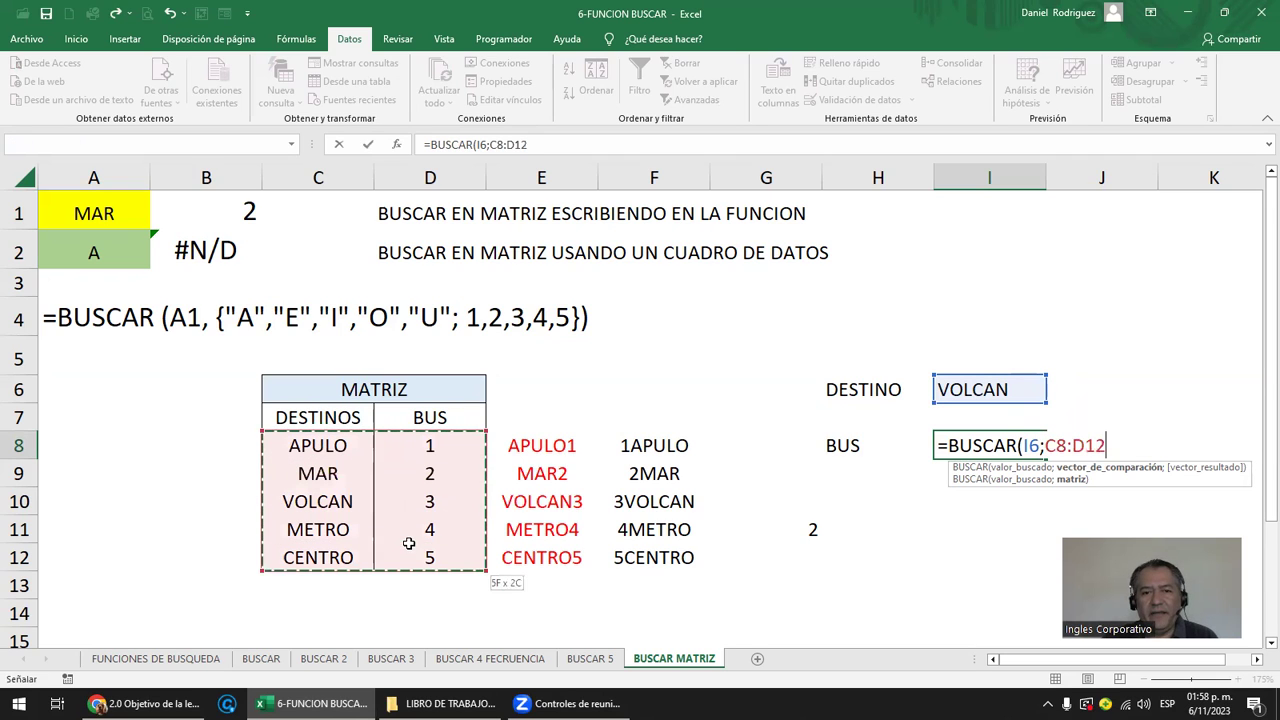
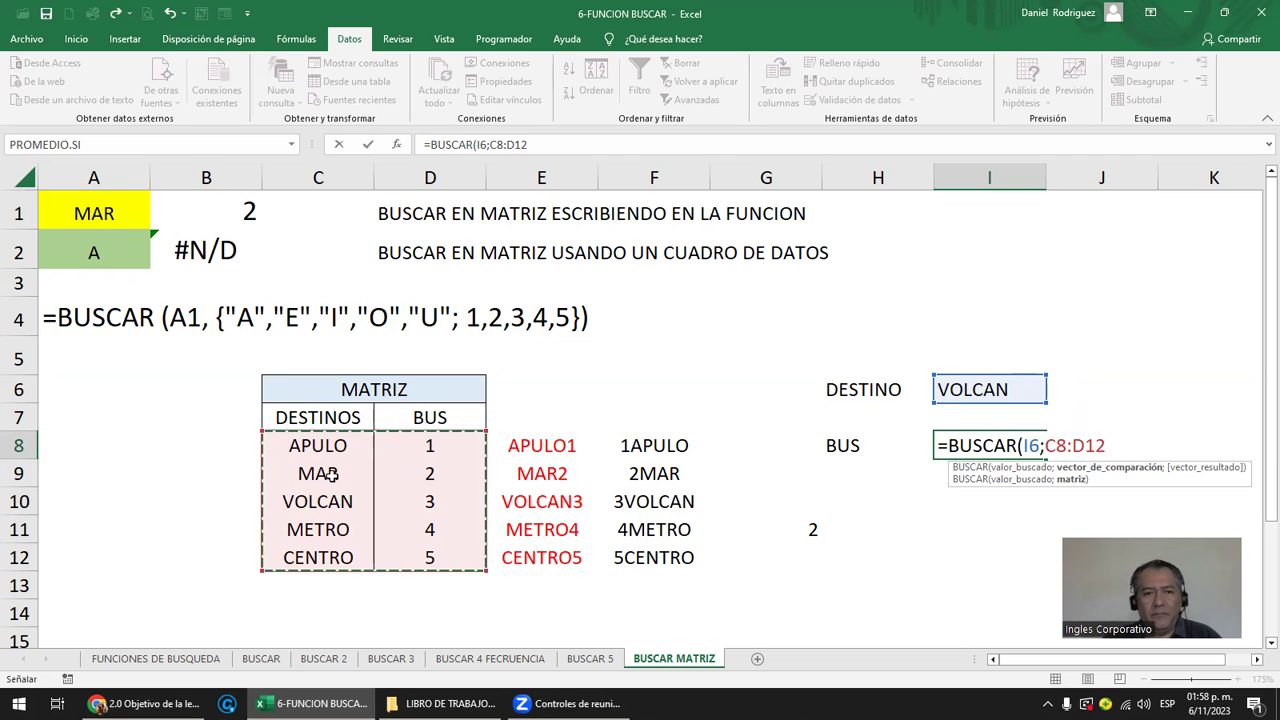
Finish I8's =BUSCAR(I6;C8:D12), then test destinations CENTRO and APULO, which returns 1.
text())
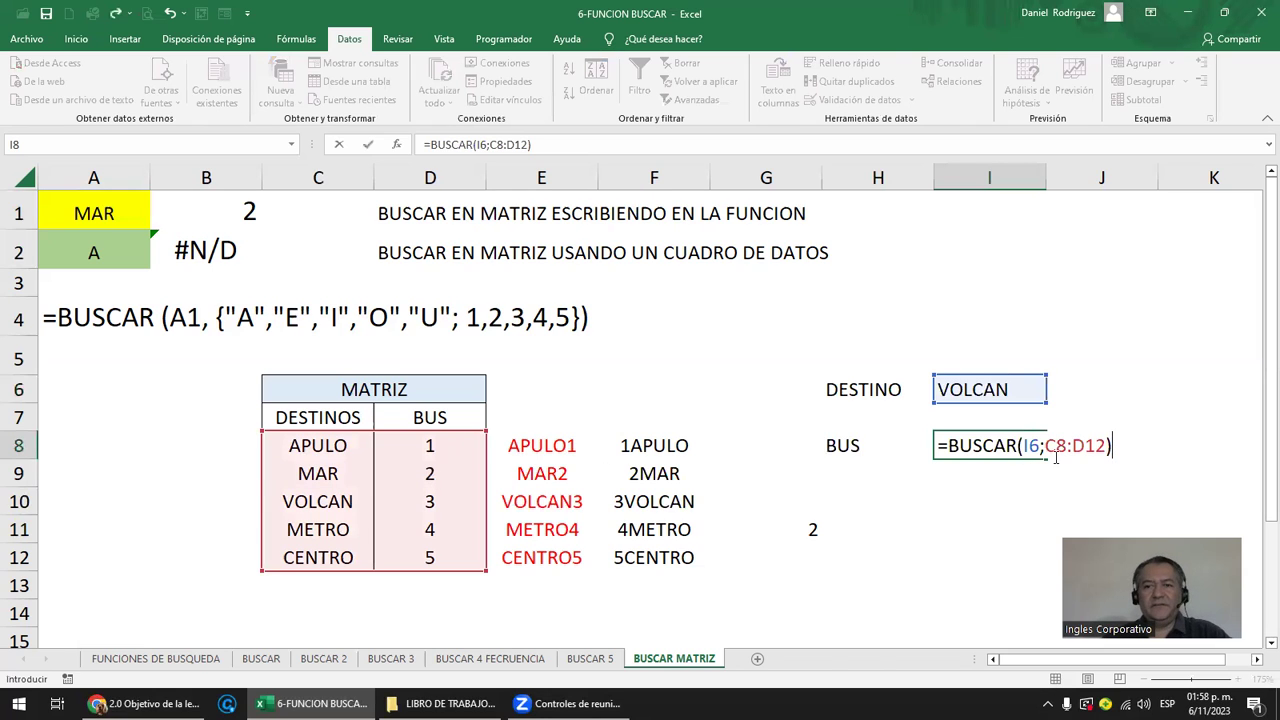
key(Return)
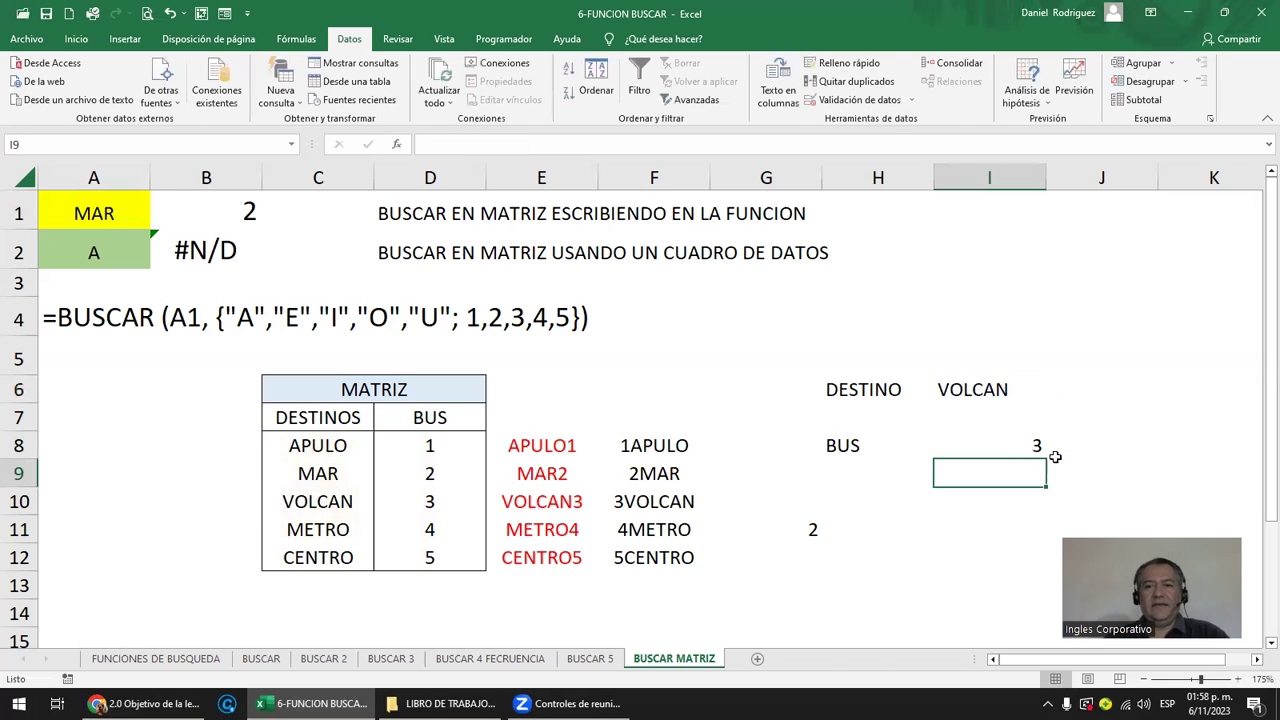
click(1005, 389)
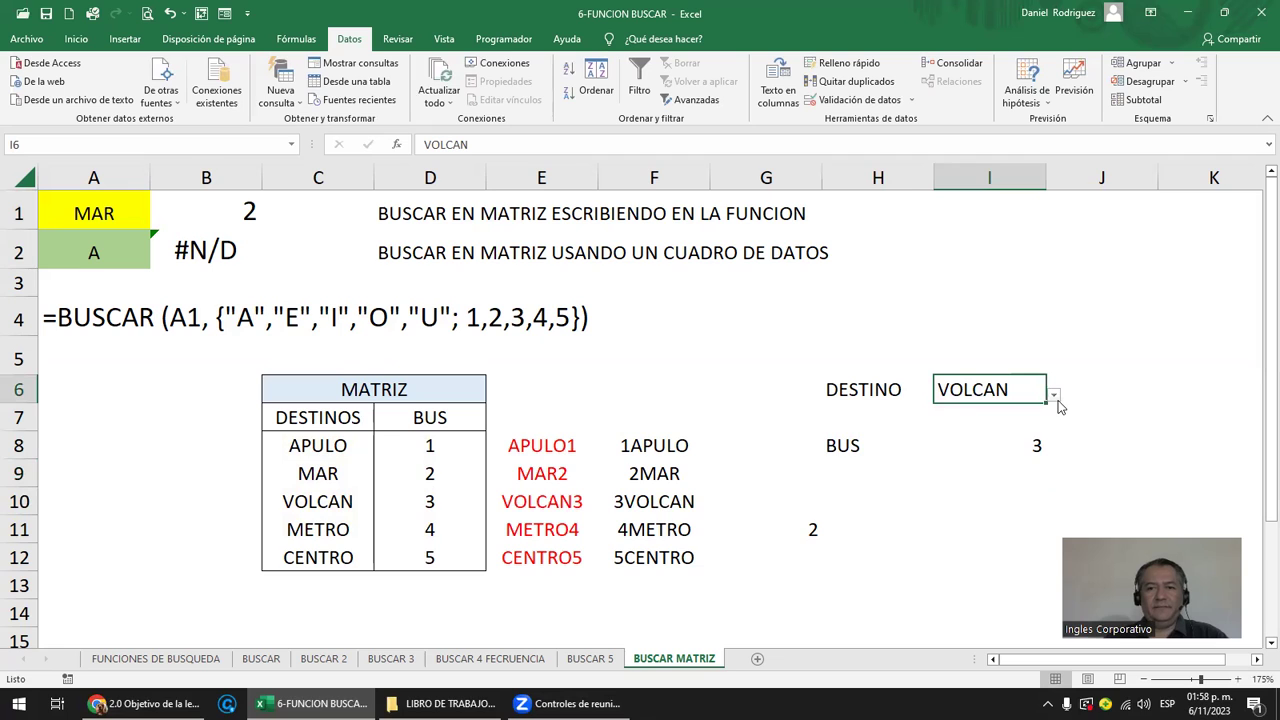
click(1053, 396)
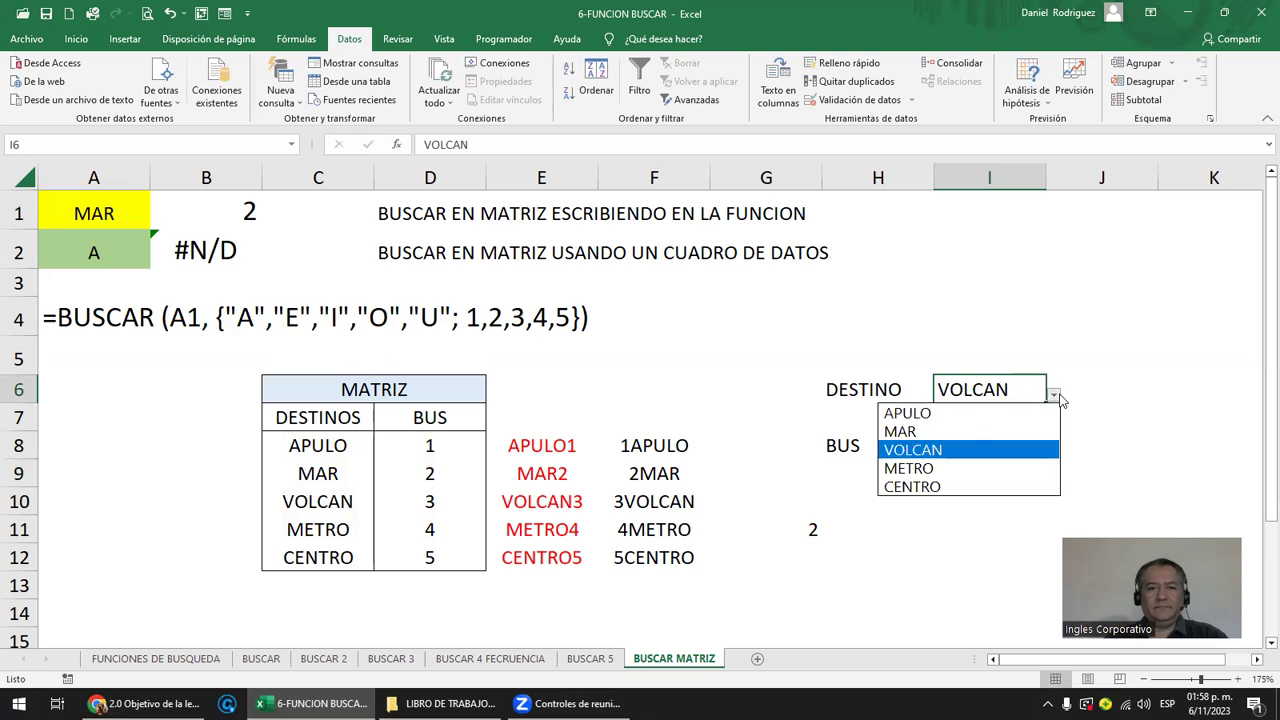
click(920, 487)
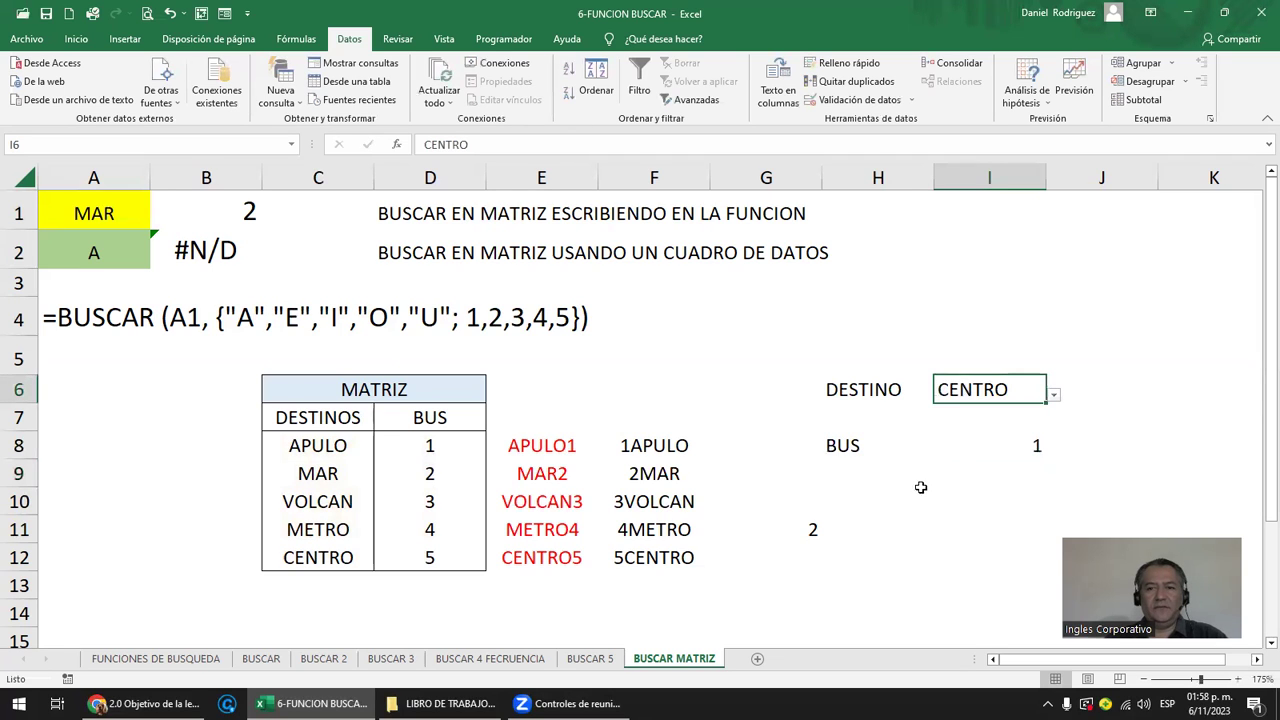
click(326, 561)
click(970, 391)
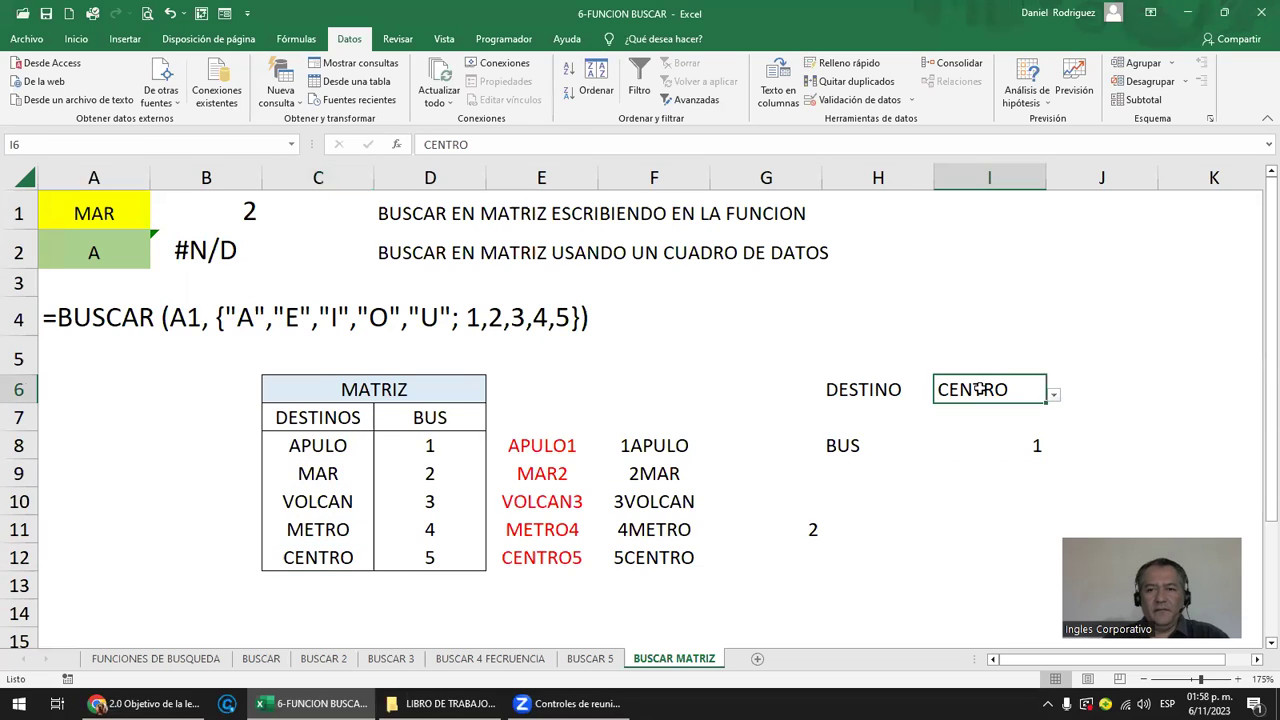
click(1053, 396)
click(948, 416)
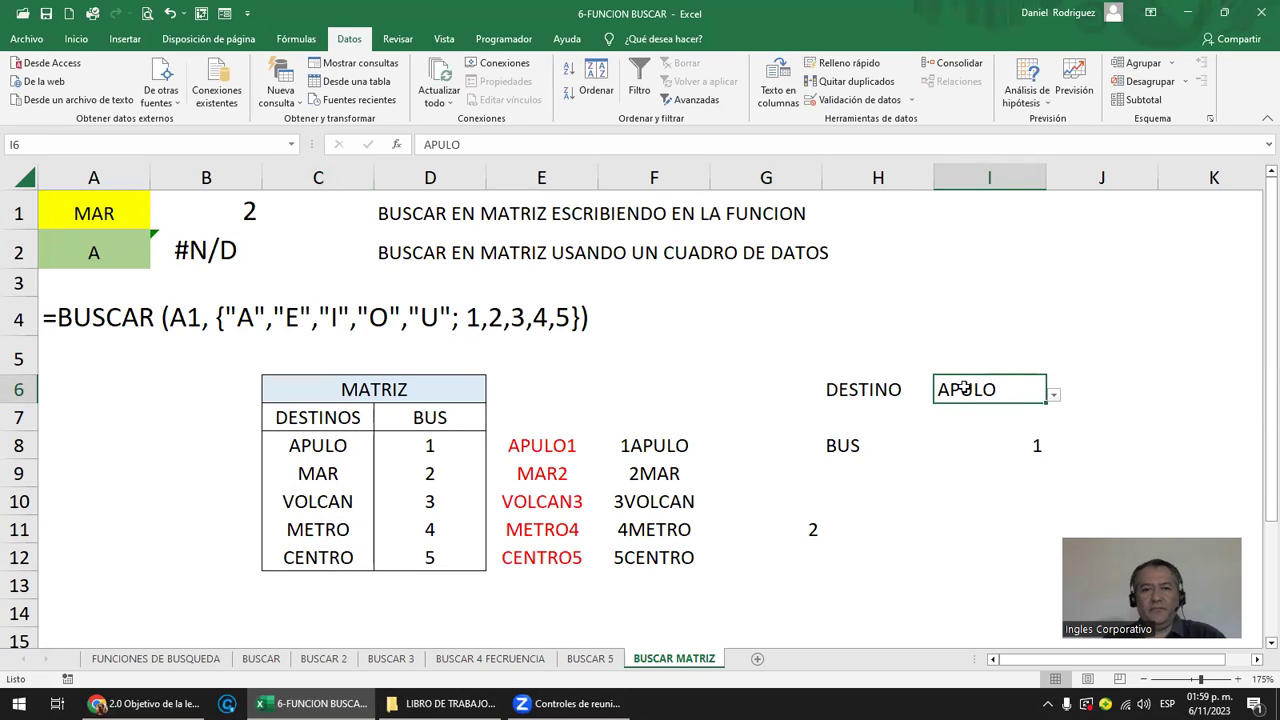
Highlight the C8:D12 table, the row 4 formula, H6/I6, and columns C8:C12 and D8:D12.
drag(335, 445, 449, 554)
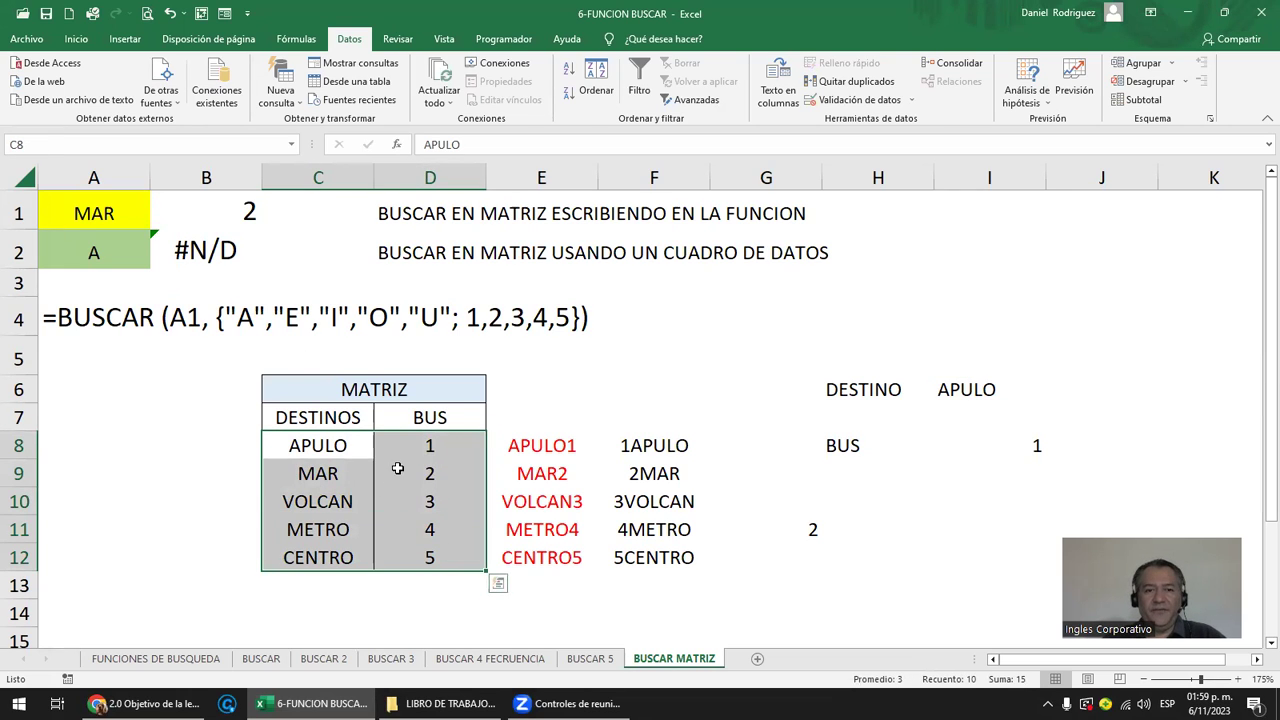
drag(91, 311, 590, 318)
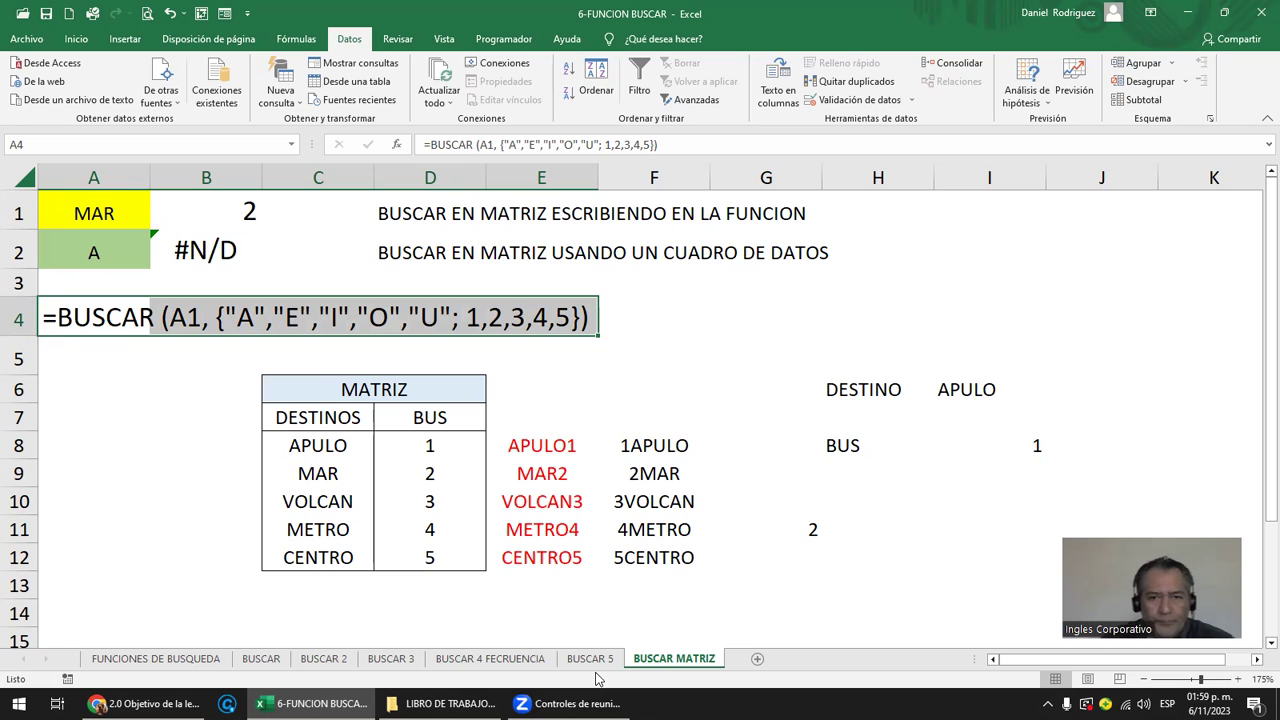
click(876, 403)
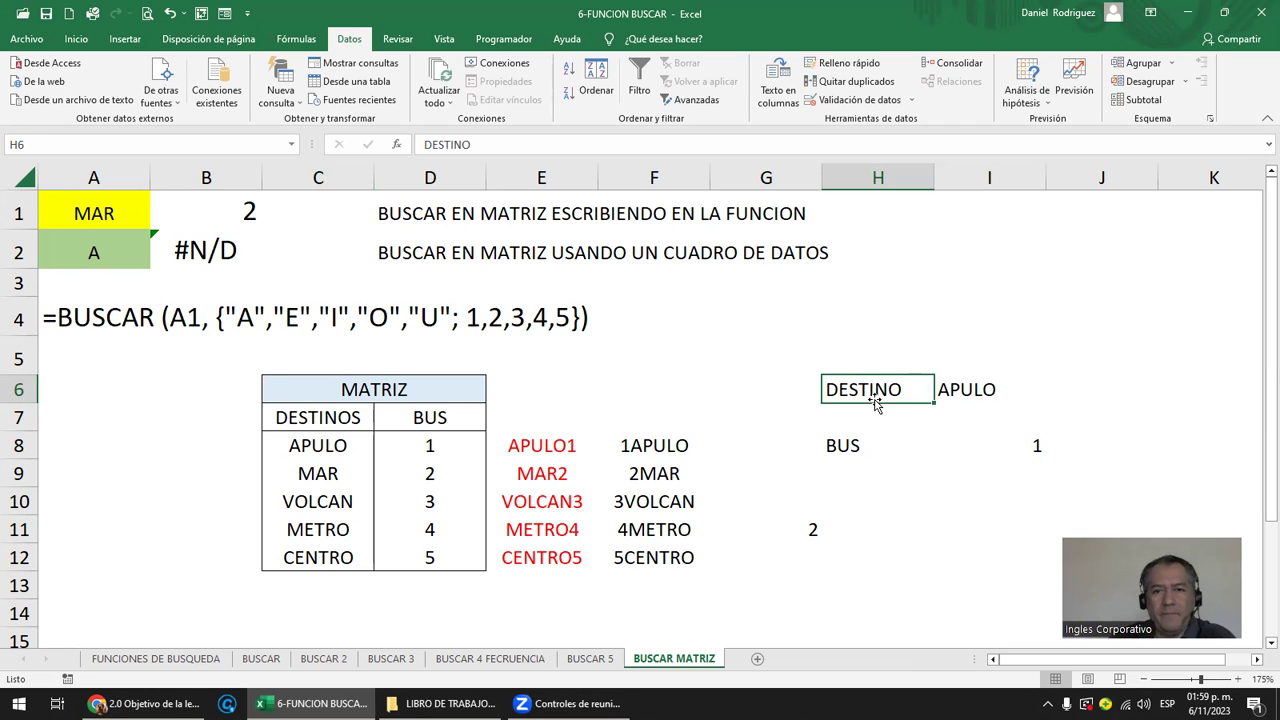
click(1000, 388)
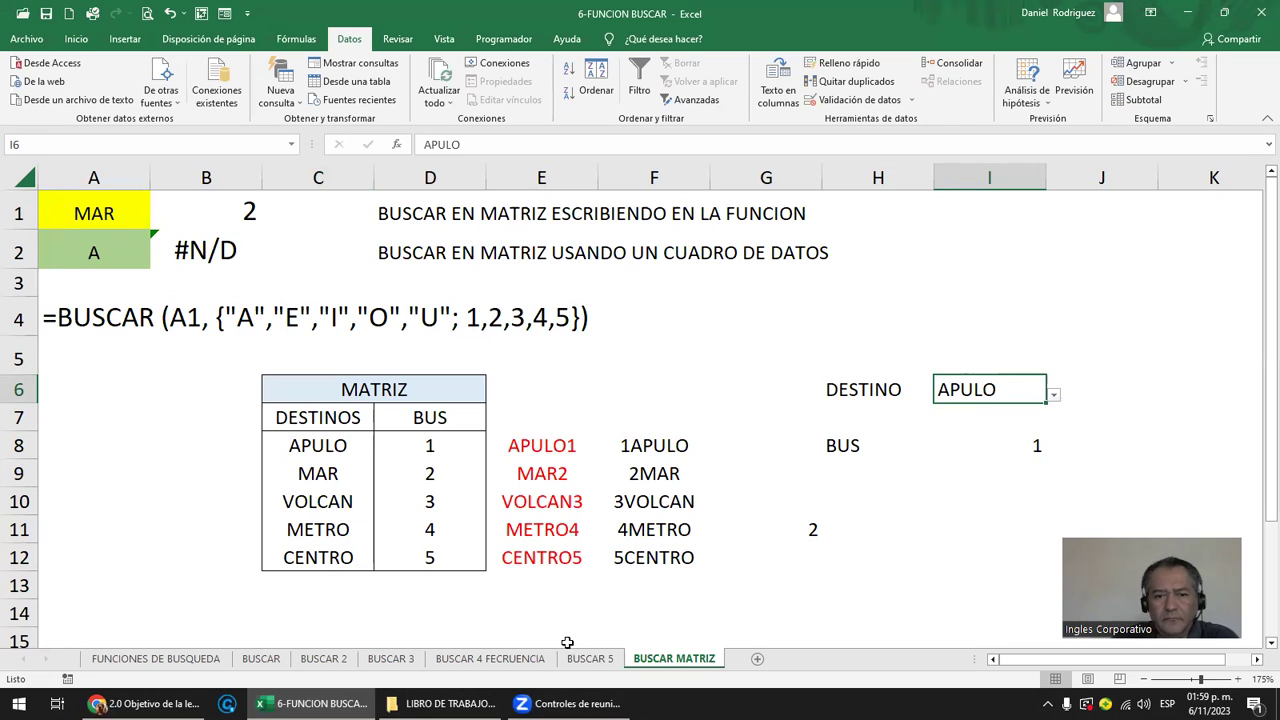
drag(337, 421, 432, 561)
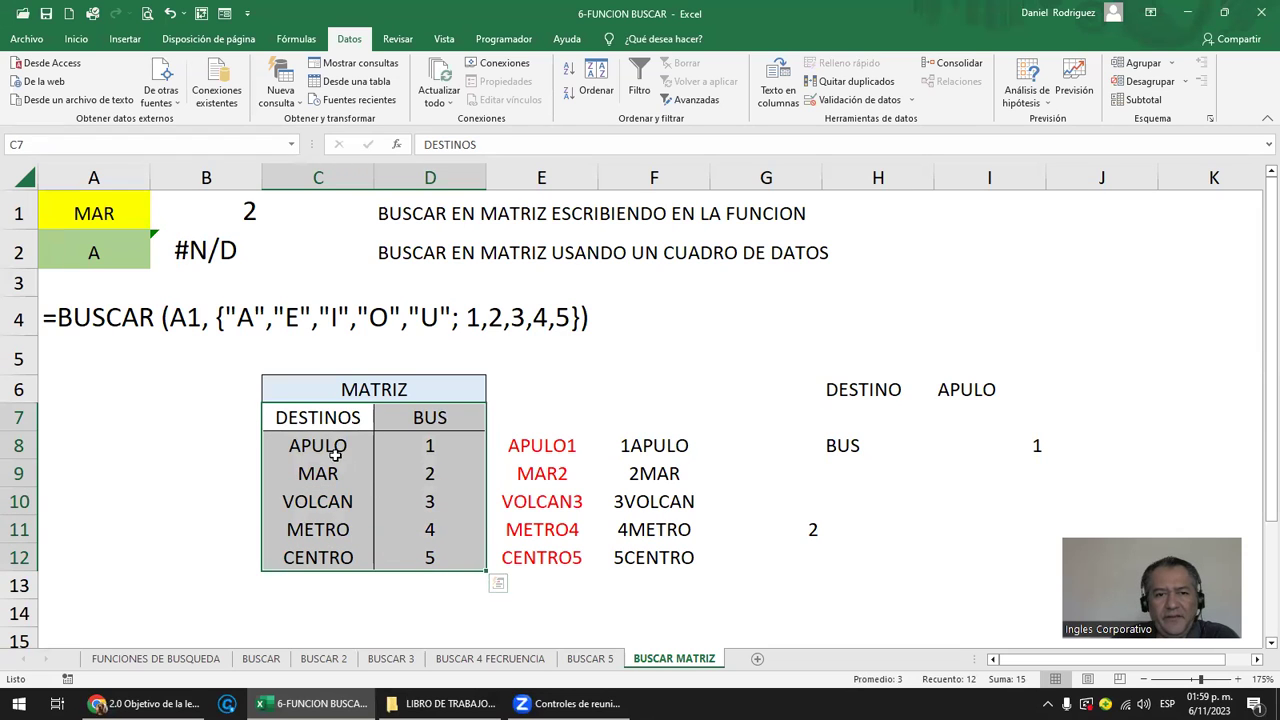
drag(335, 452, 333, 557)
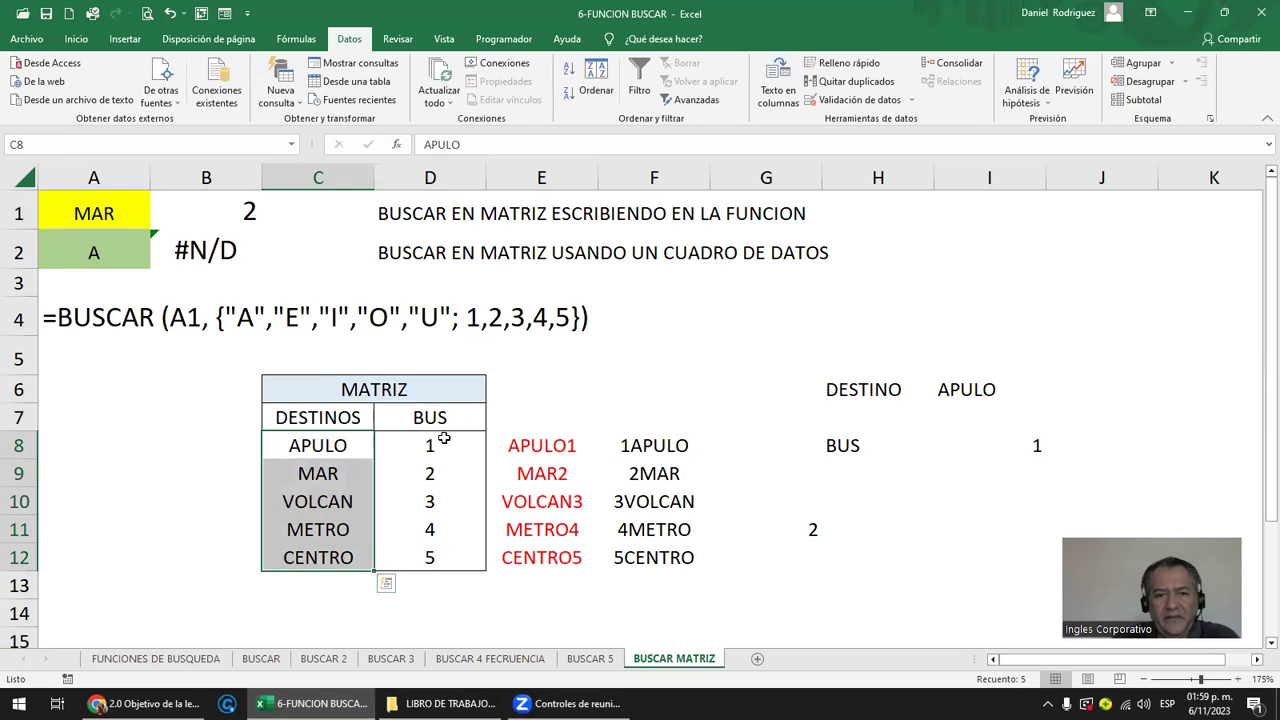
drag(443, 445, 440, 557)
drag(320, 447, 356, 557)
drag(425, 445, 440, 545)
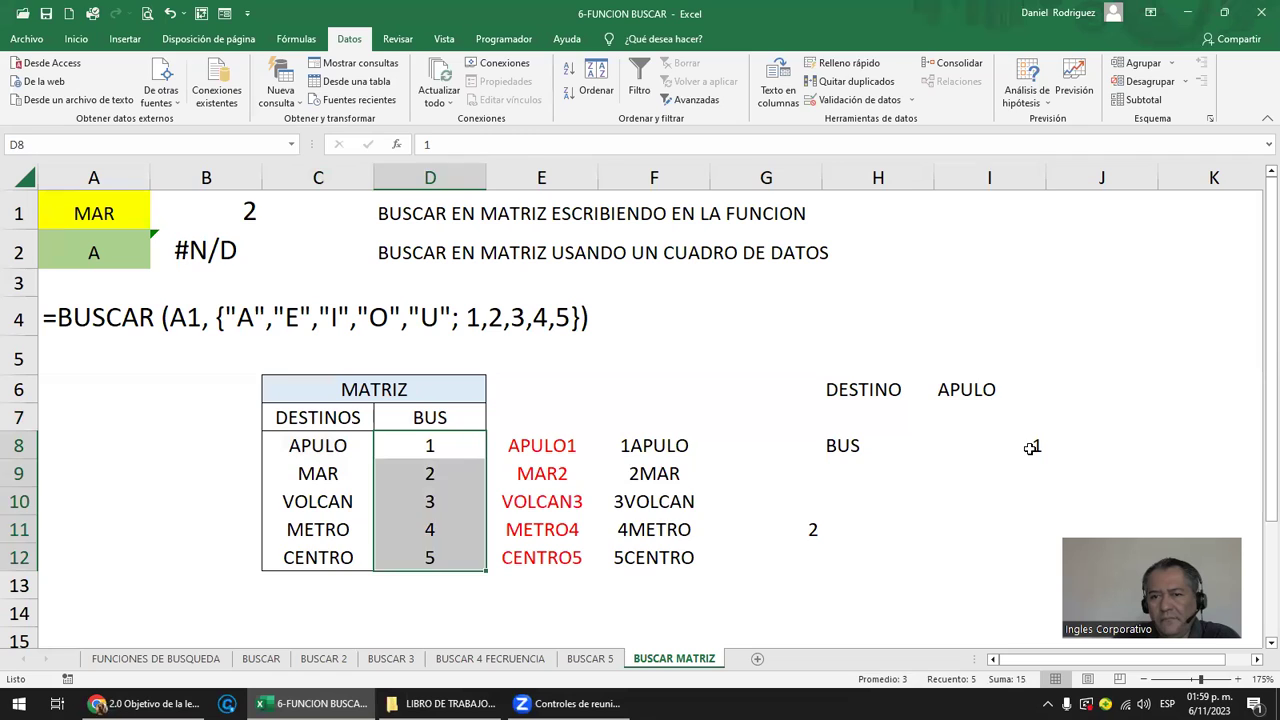
Review the I8 formula =BUSCAR(I6;C8:D12) without changes and leave I10 empty.
double_click(1023, 446)
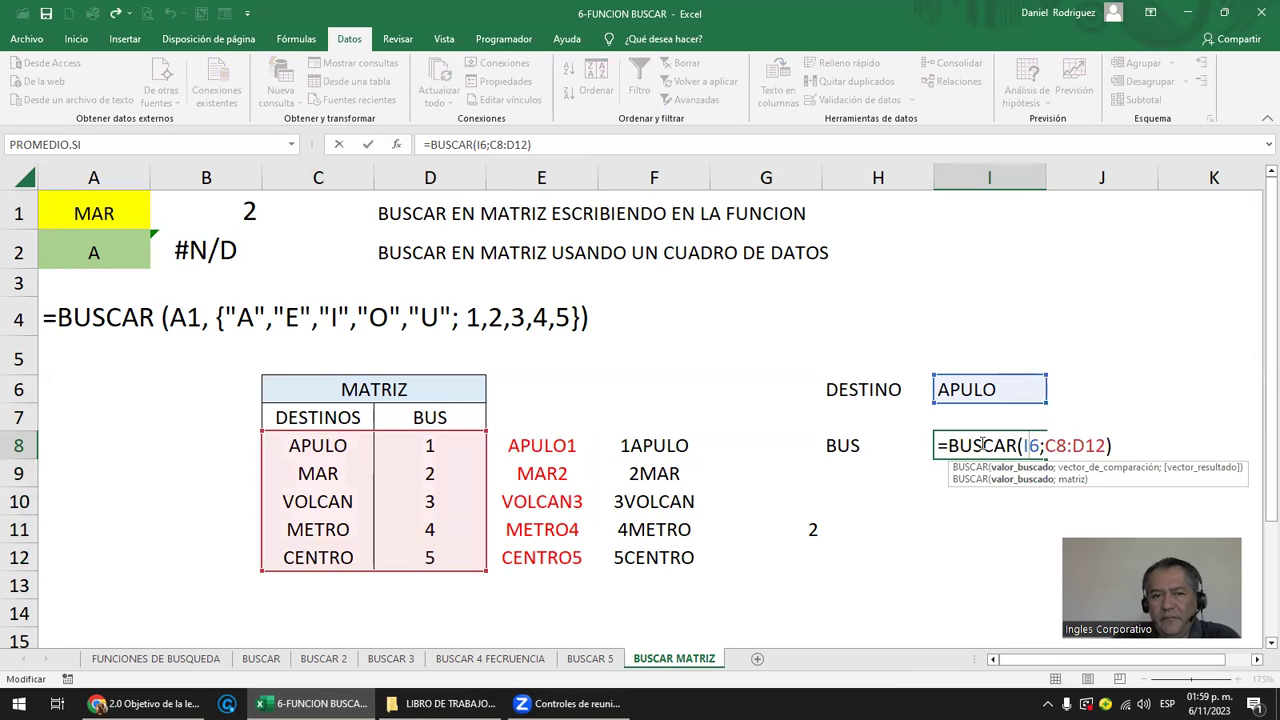
key(ctrl+Return)
click(998, 492)
click(1002, 482)
click(1007, 489)
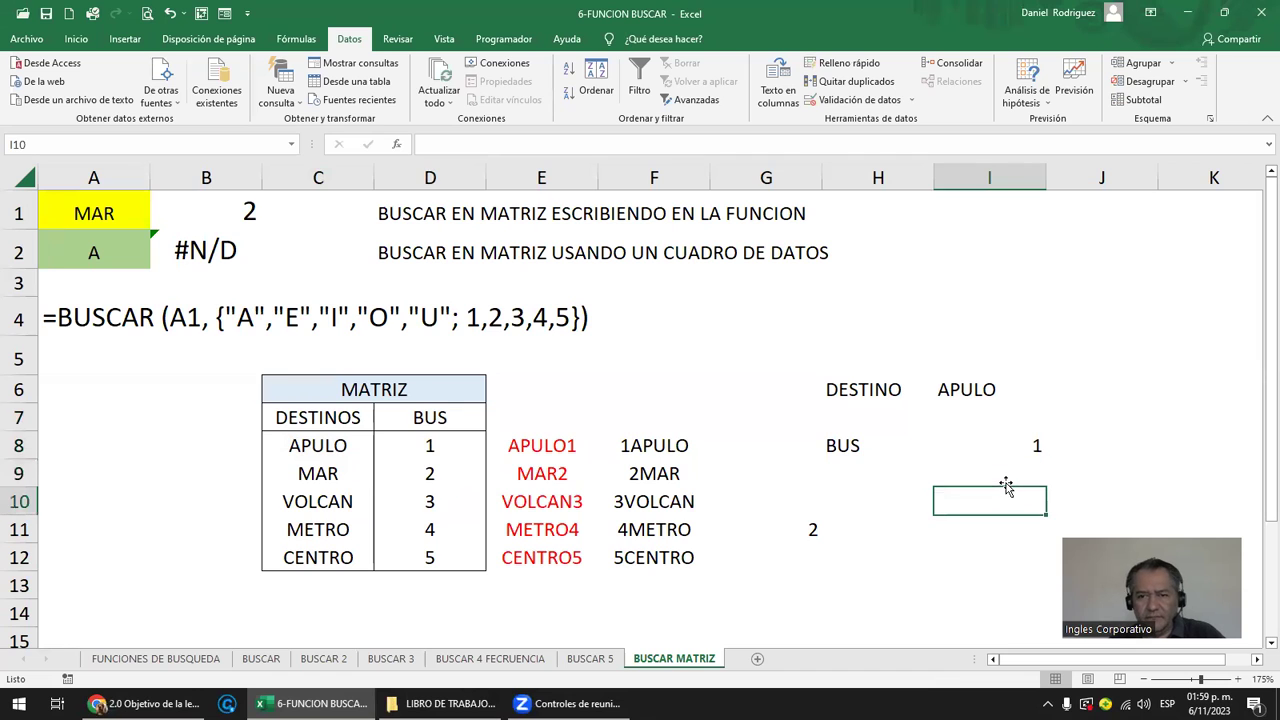
text(=)
key(BackSpace)
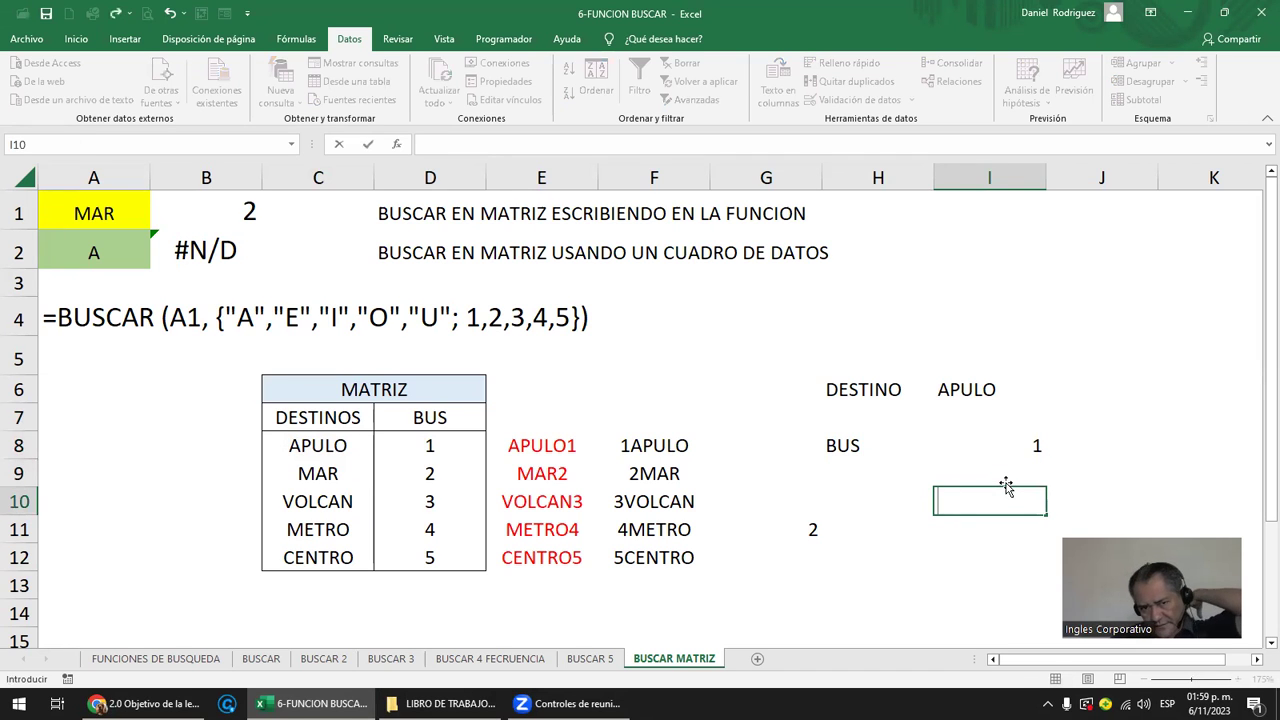
On the BUSCAR 4 FECRUENCIA sheet, inspect F6's result formula returning rojo.
click(590, 658)
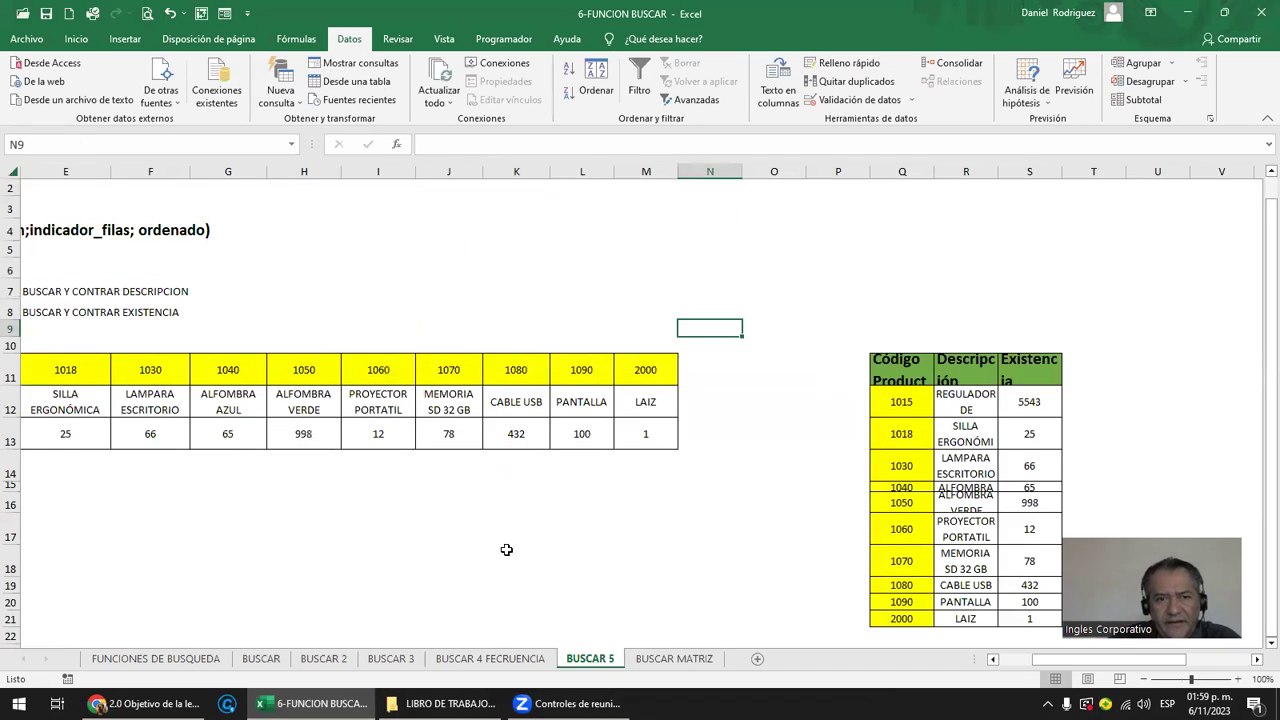
click(505, 659)
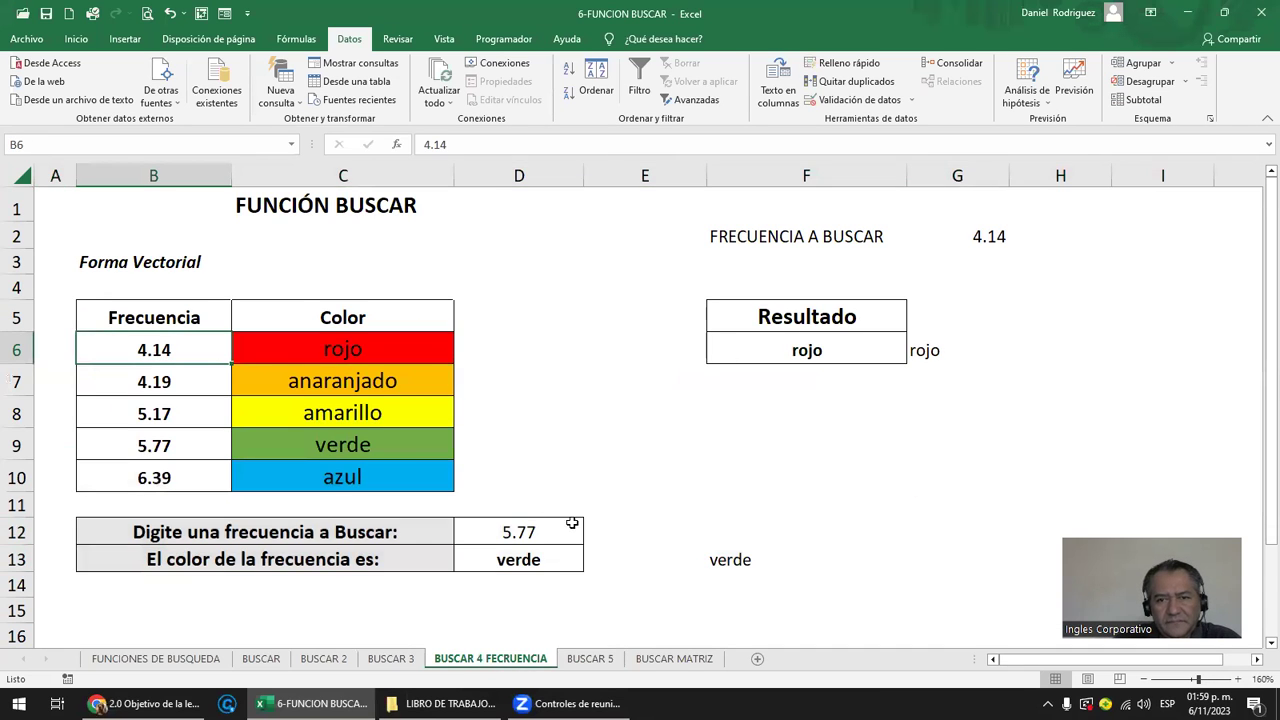
double_click(841, 352)
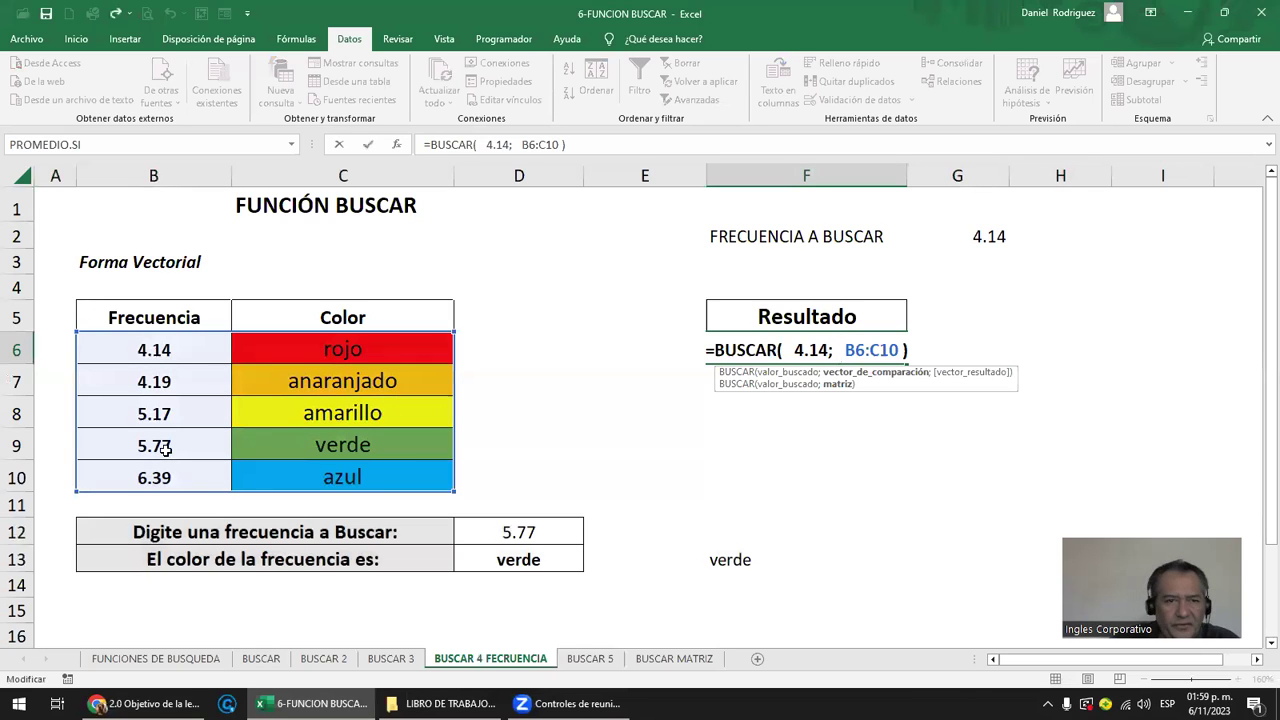
key(Return)
Inspect the D13 formula, the G2 search value and G6's =BUSCAR(G2;B6:C10) without editing.
double_click(545, 563)
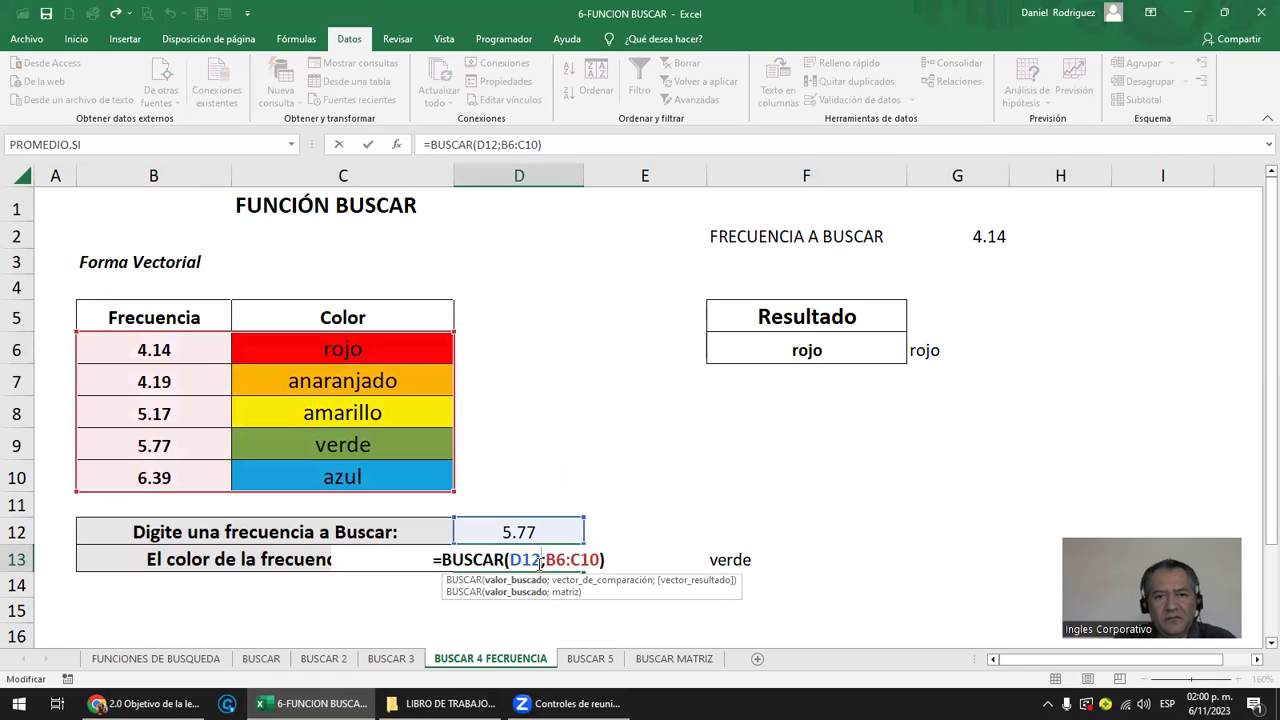
key(Escape)
click(991, 238)
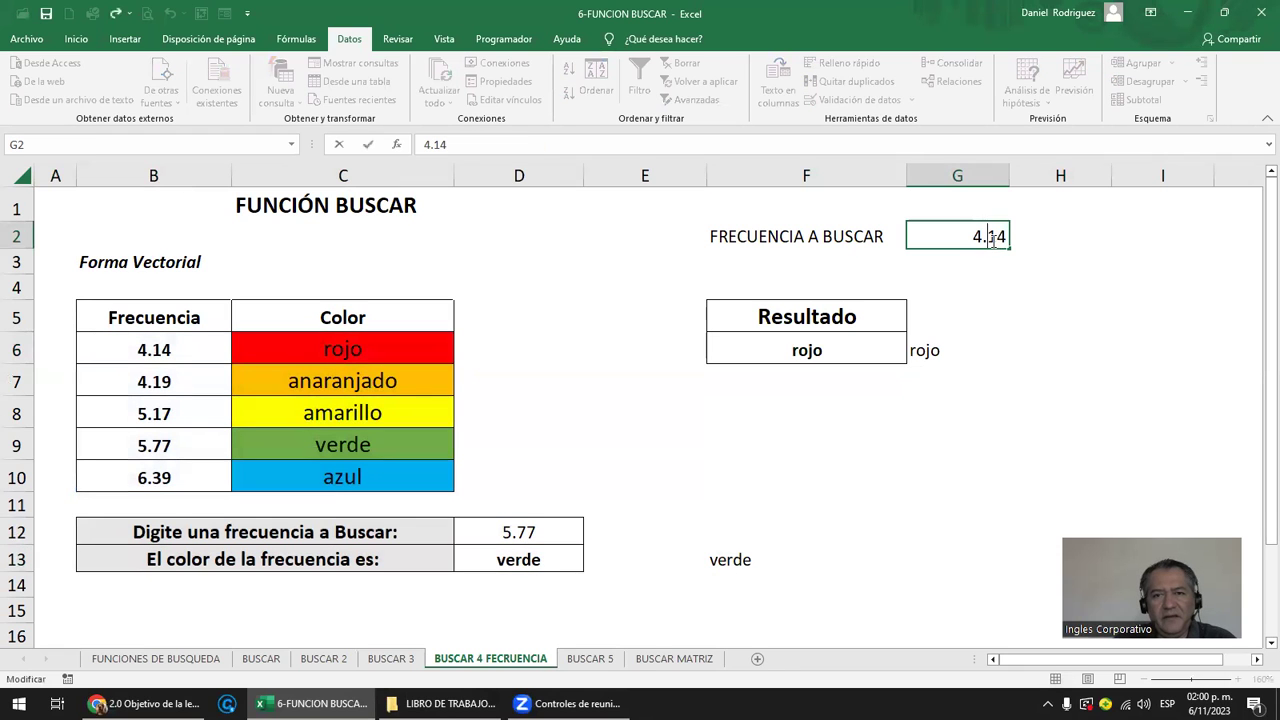
double_click(991, 236)
key(Escape)
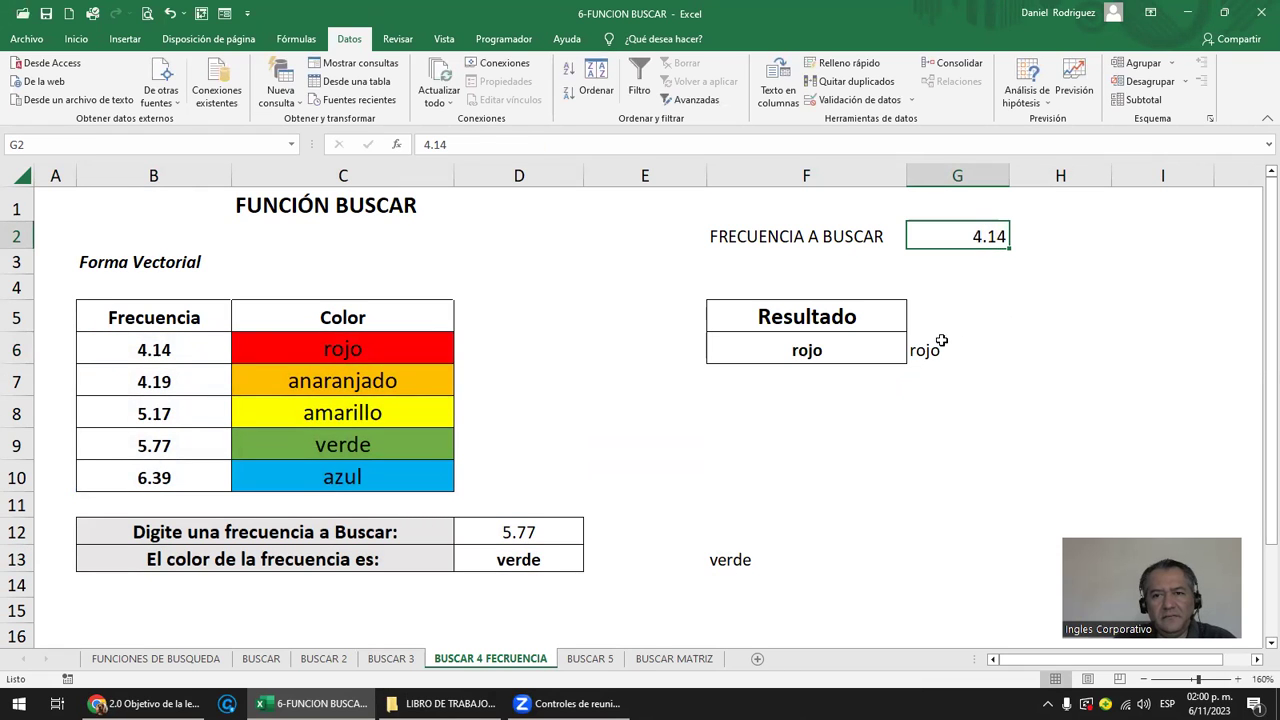
double_click(942, 345)
key(Escape)
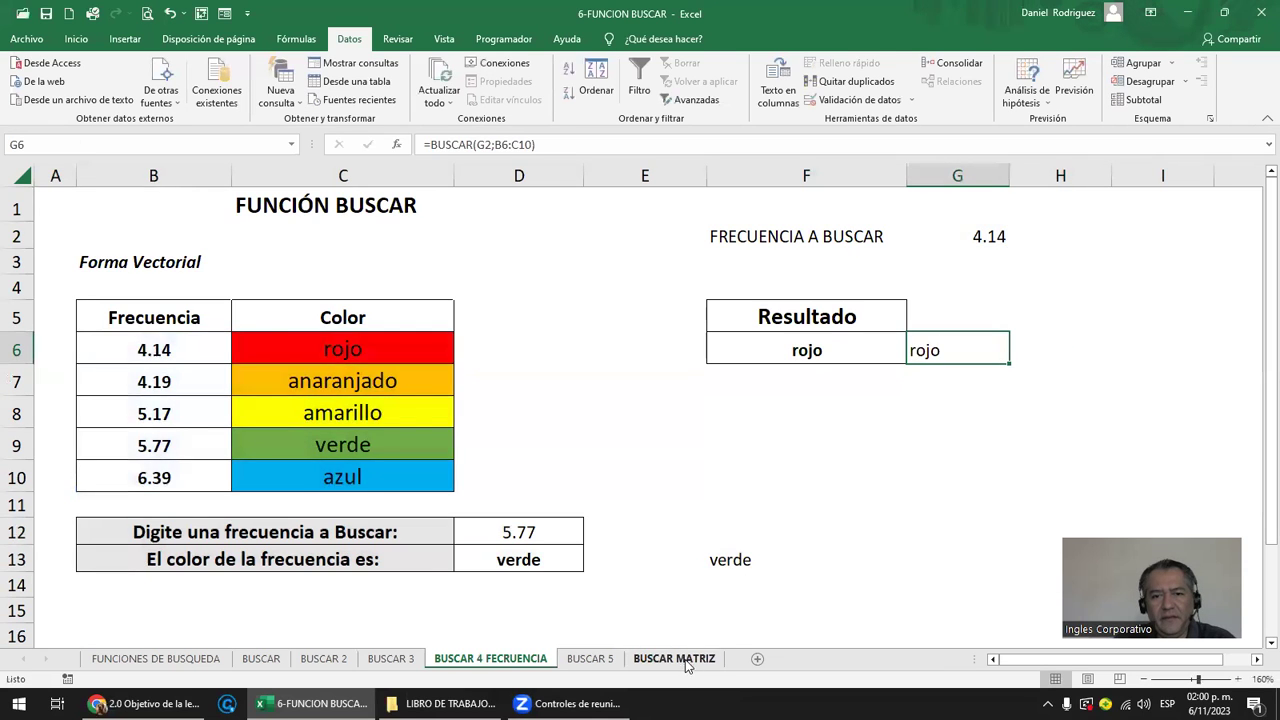
click(674, 658)
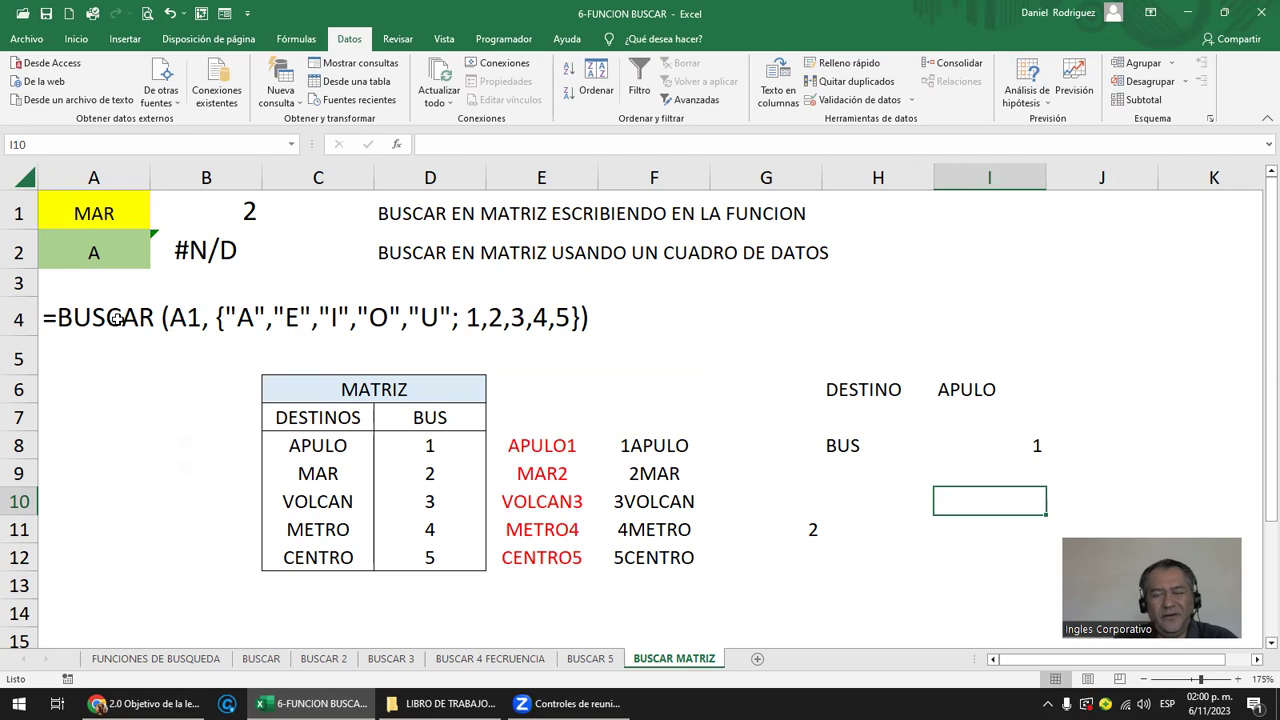
click(187, 311)
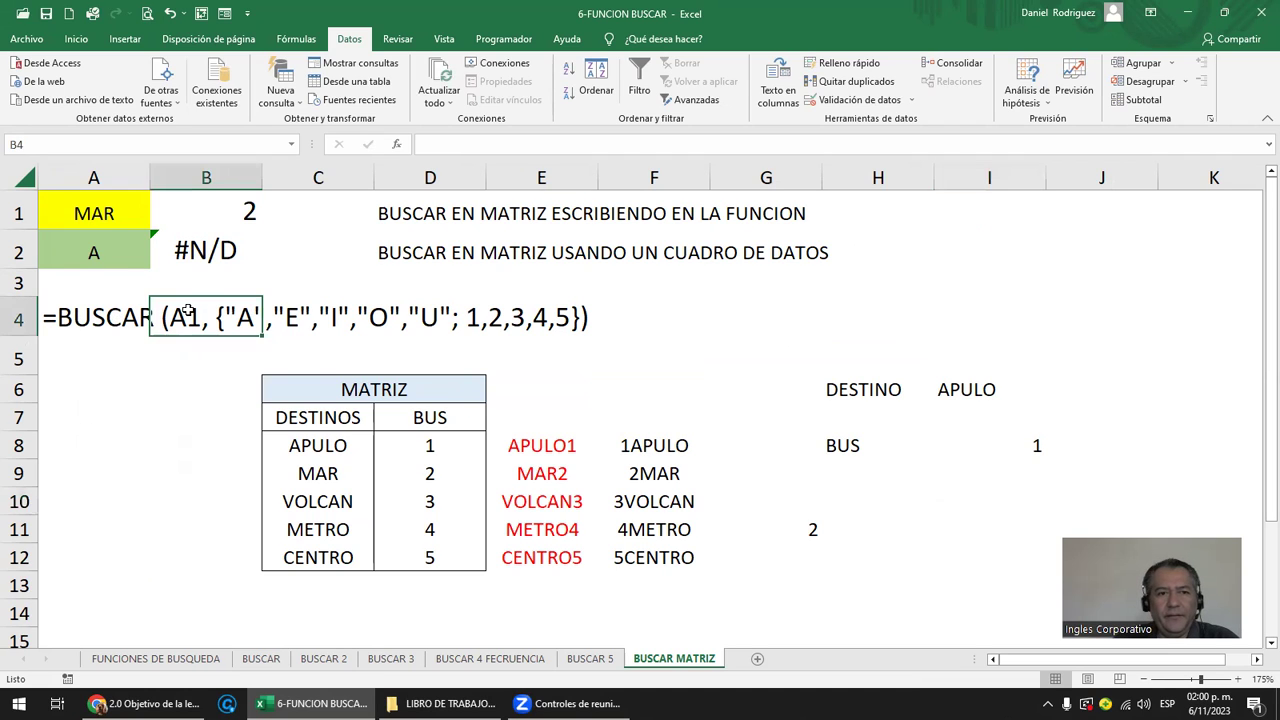
click(94, 207)
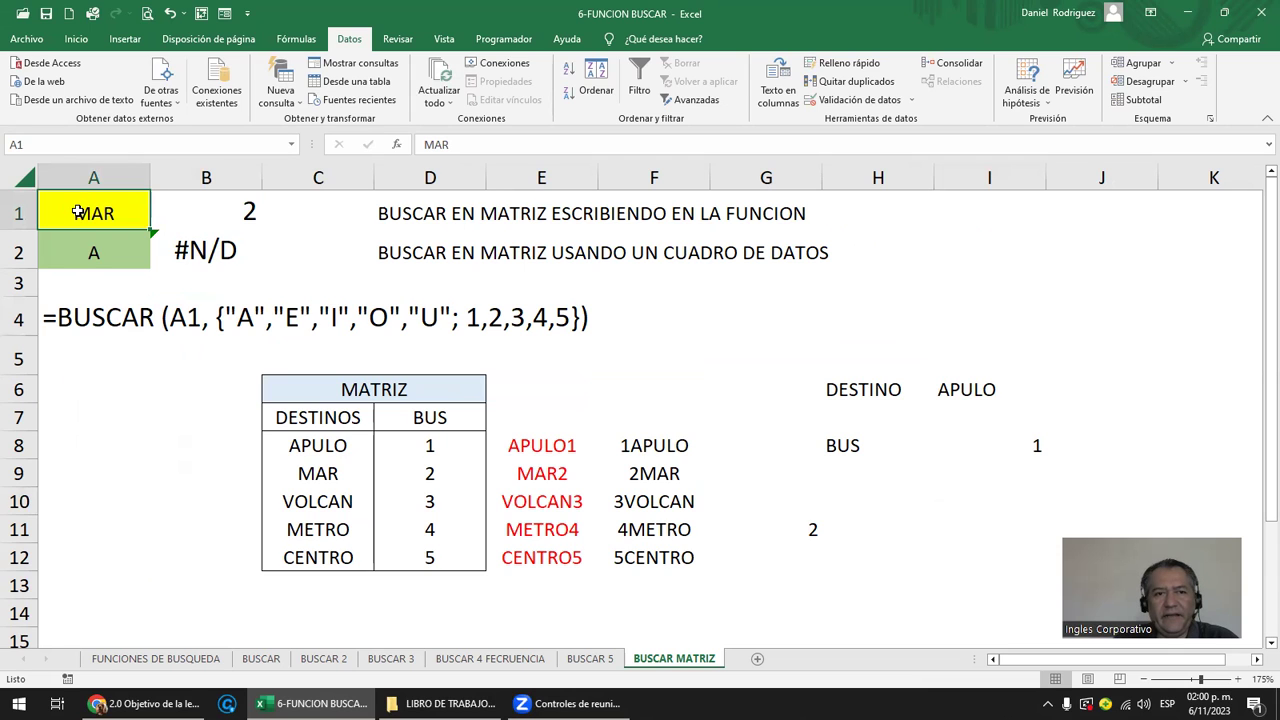
click(195, 310)
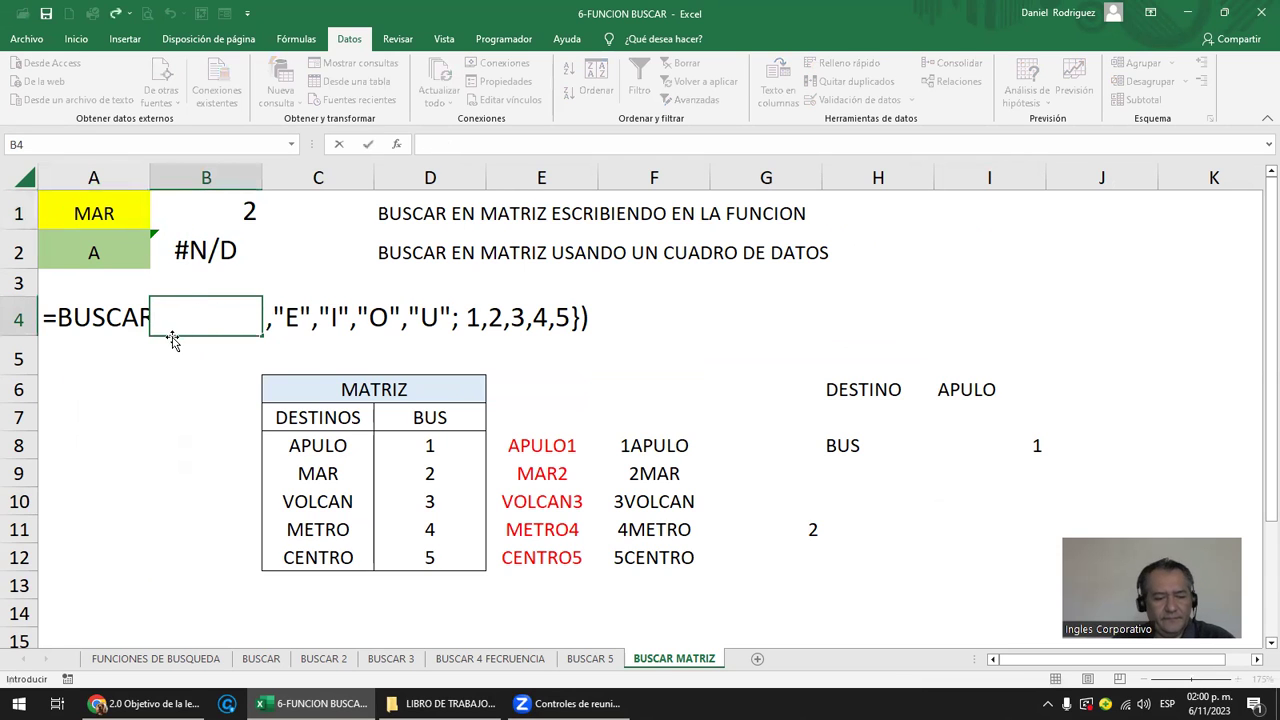
double_click(72, 313)
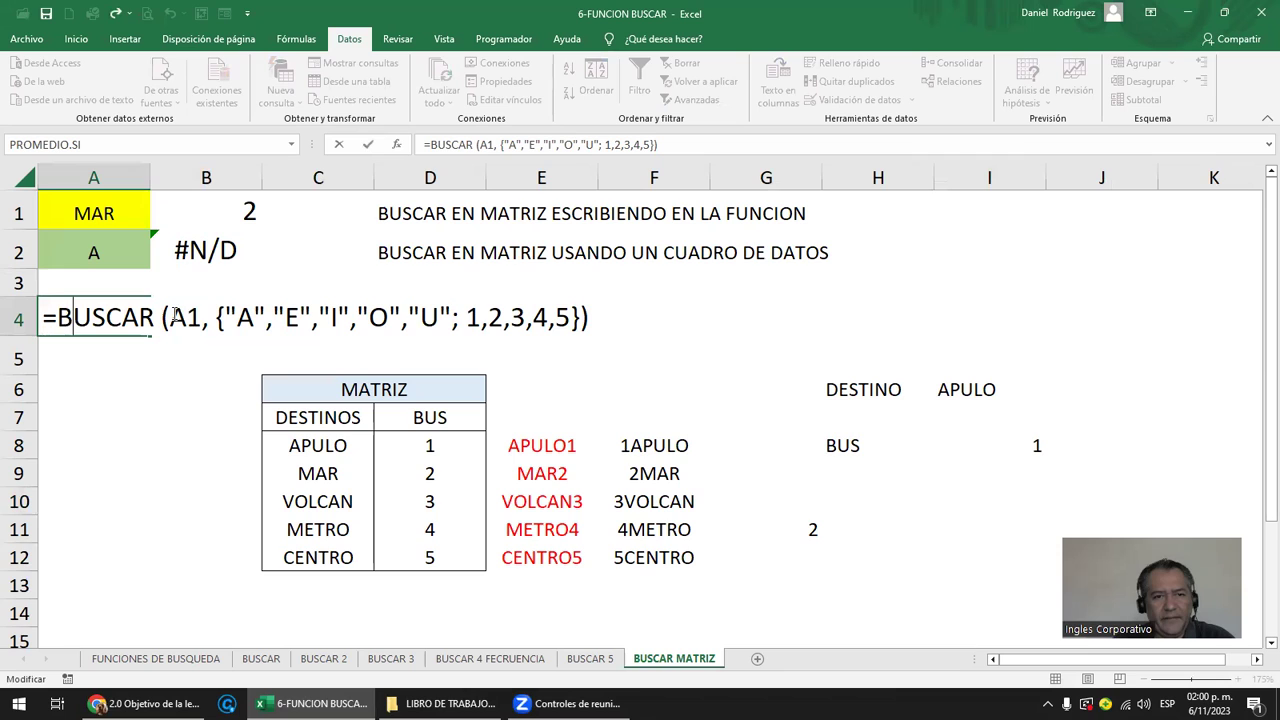
drag(170, 315, 202, 314)
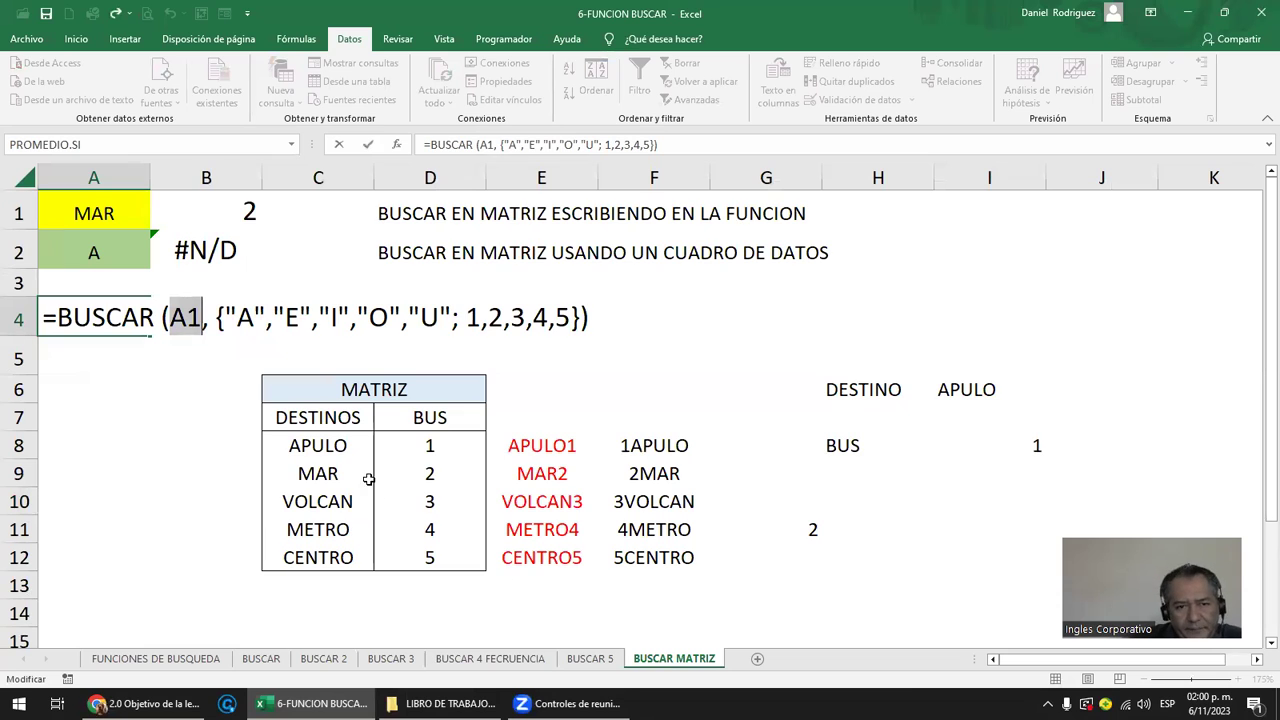
key(Escape)
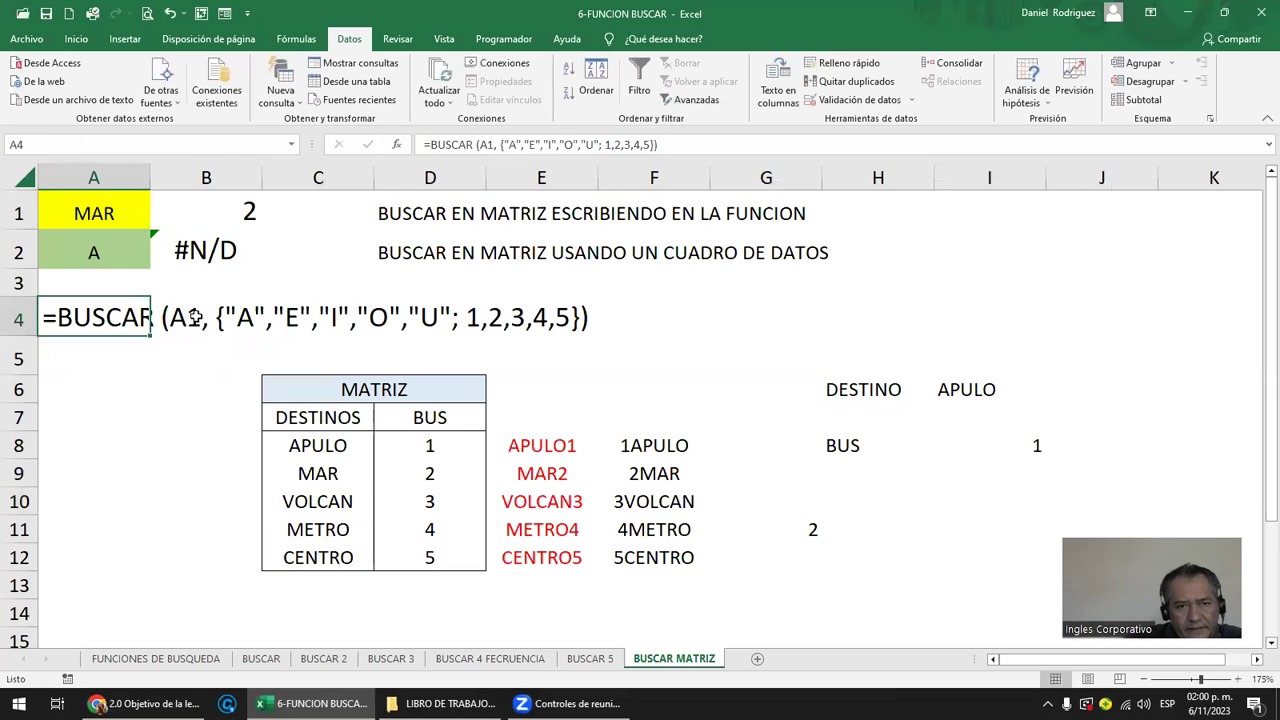
click(354, 457)
Clear the MATRIZ table C6:D12 to show the #N/D errors, then undo to restore it.
drag(303, 386, 468, 567)
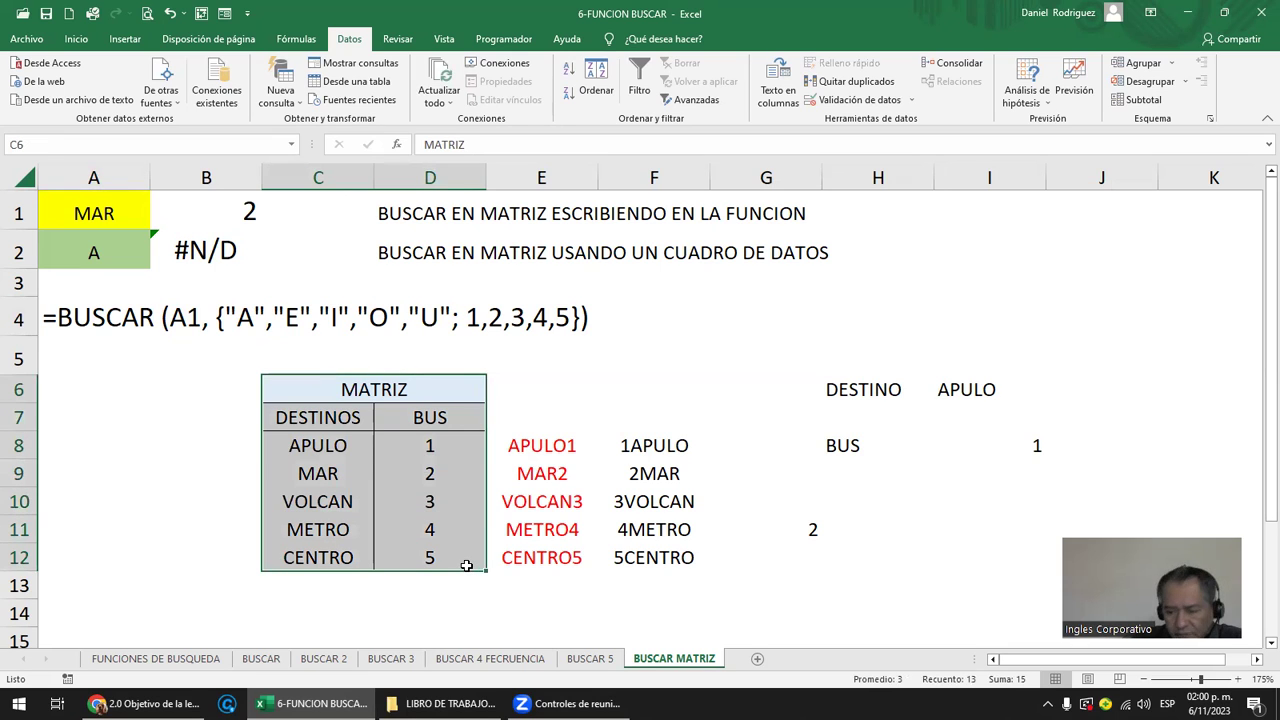
key(Delete)
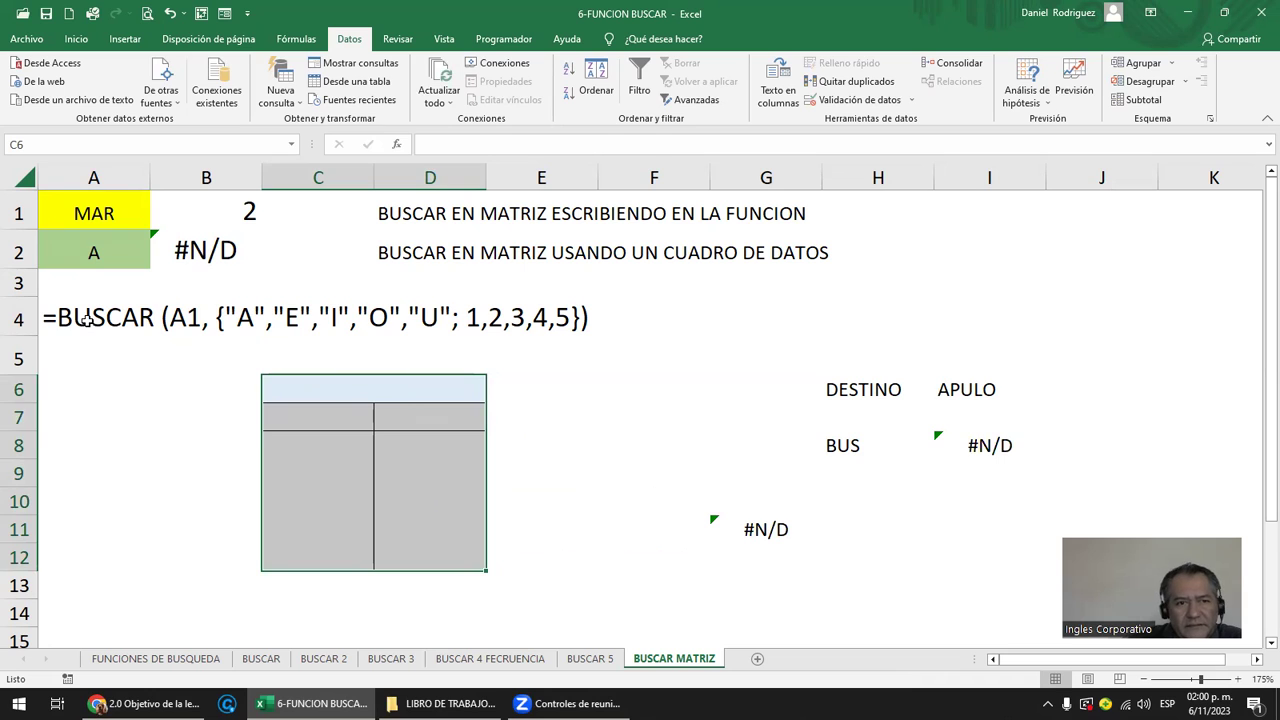
click(87, 318)
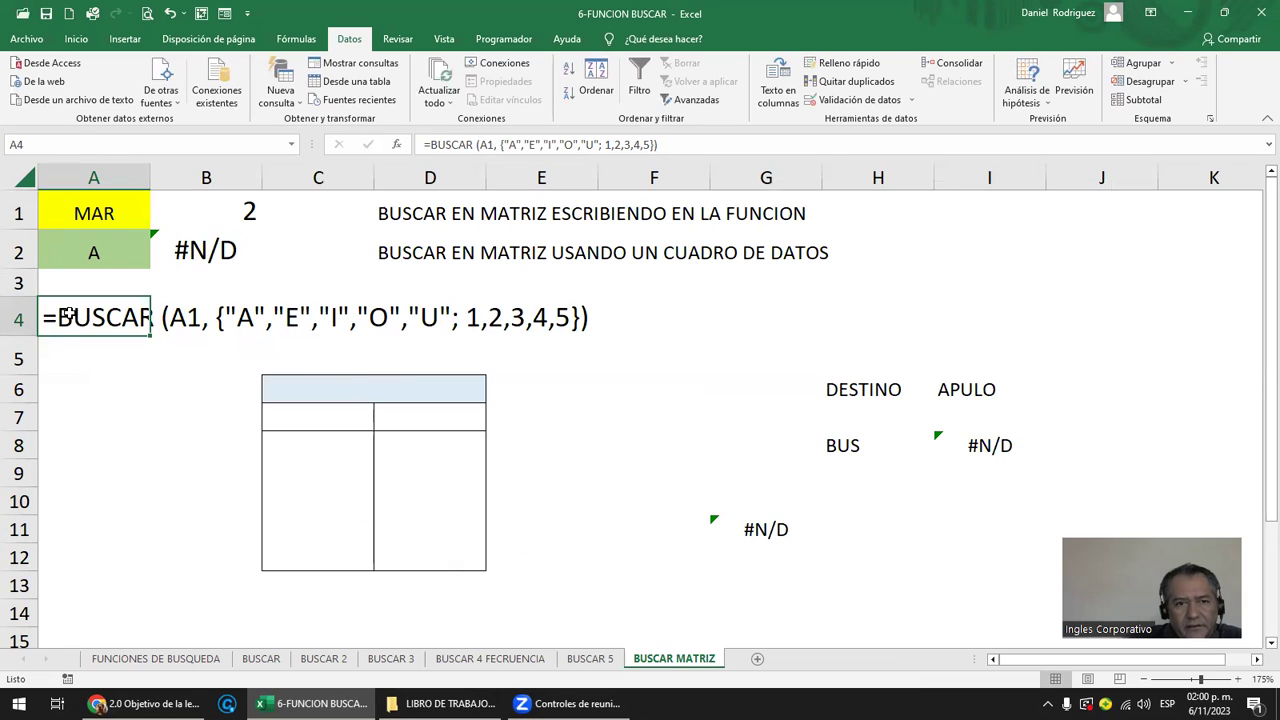
double_click(68, 316)
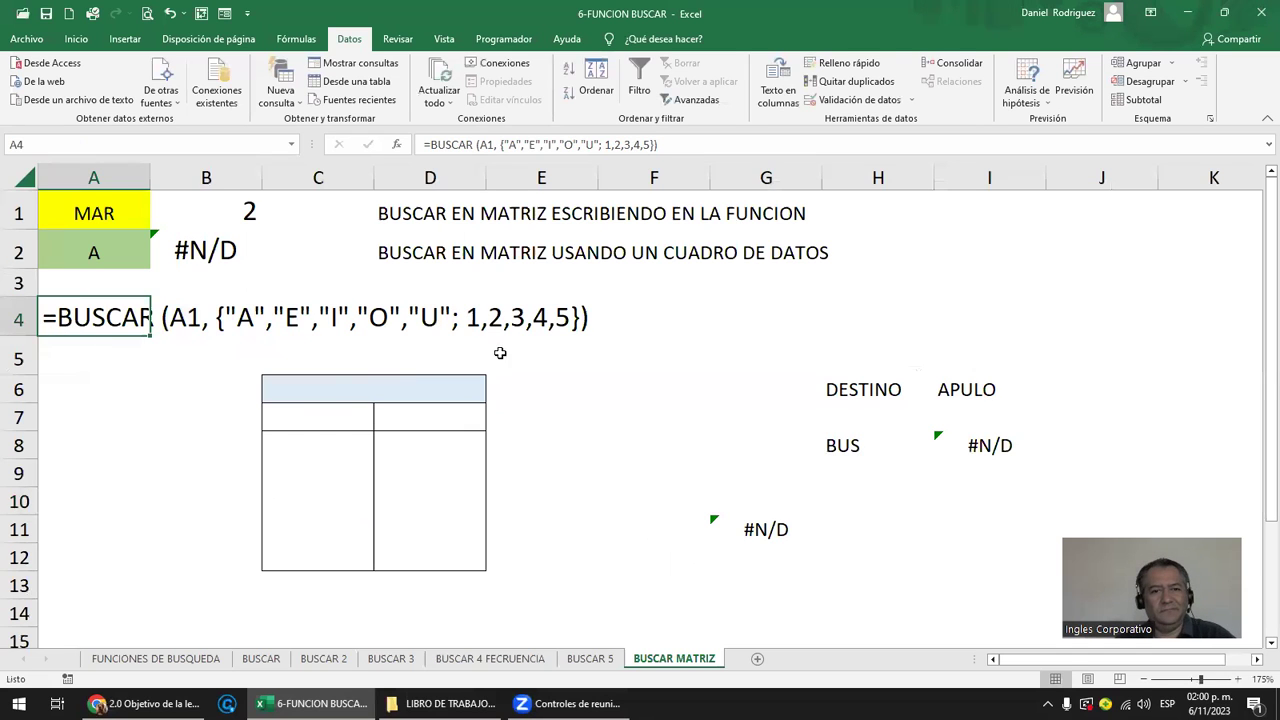
click(608, 391)
key(ctrl+z)
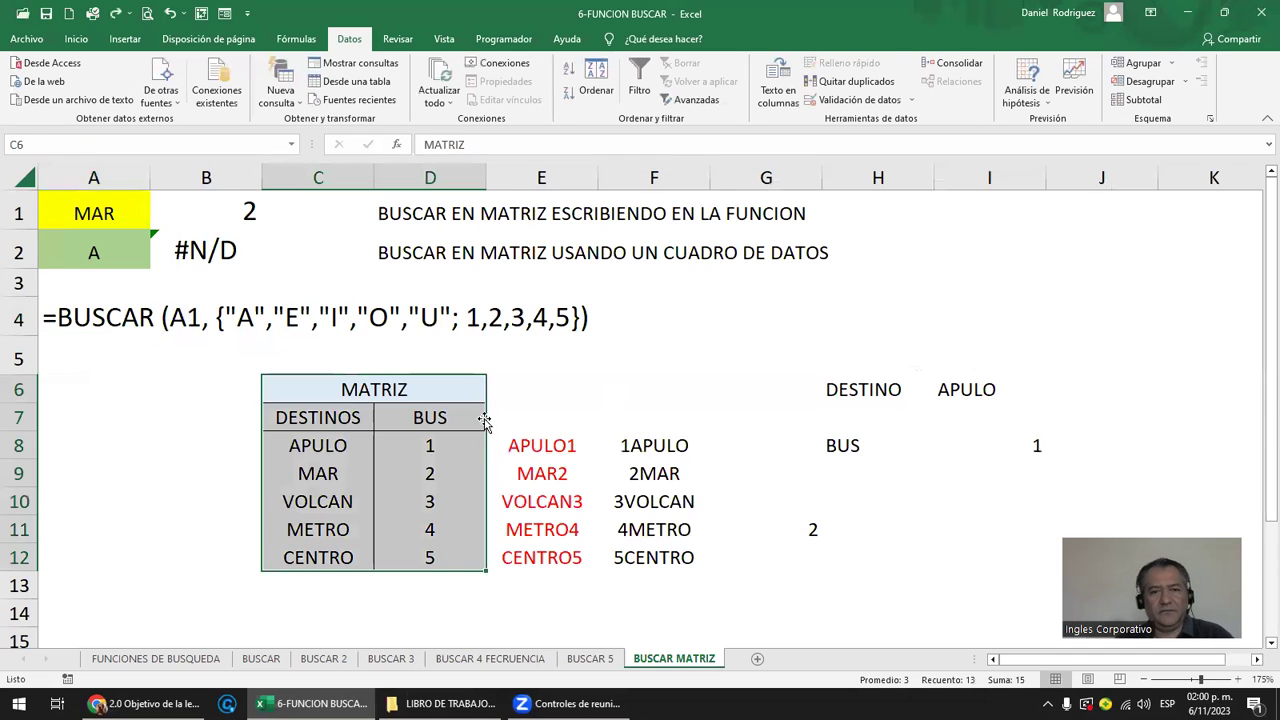
click(348, 390)
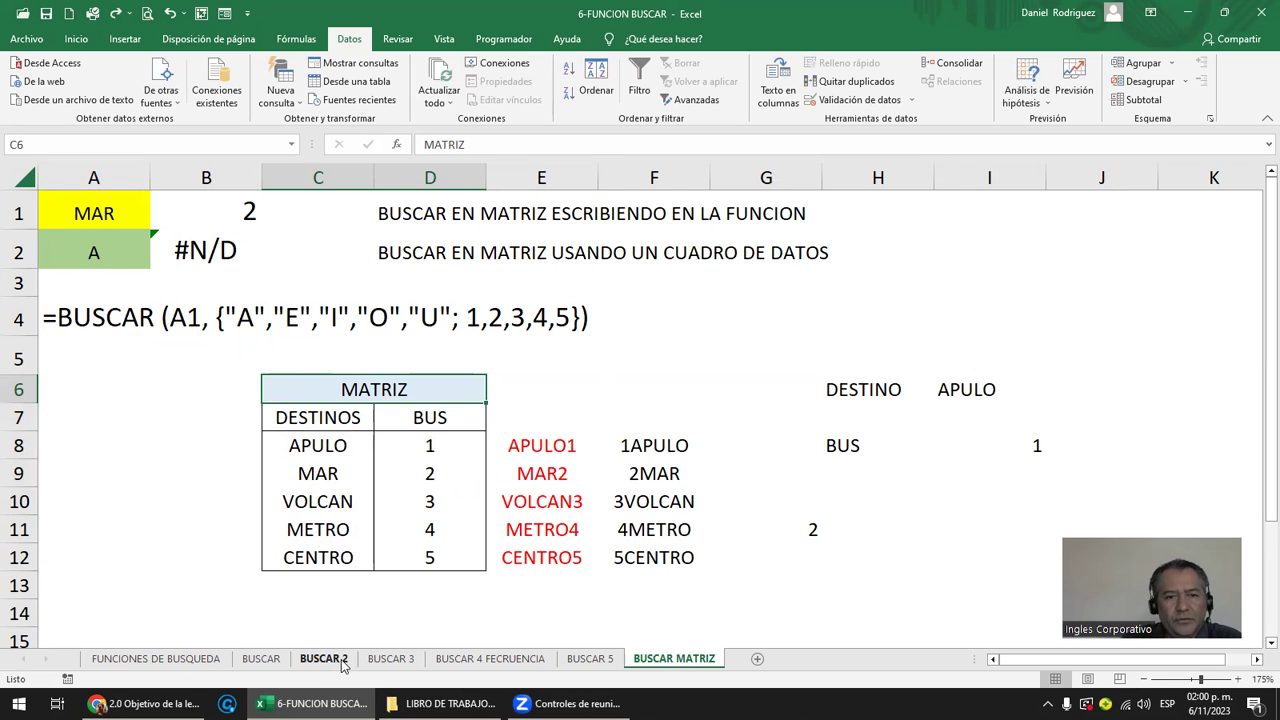
click(323, 659)
Inspect code P001 in H2 and H4's Nombre formula =BUSCAR($H$2;$A$2:$A$27;$C$2:$C$27).
click(748, 489)
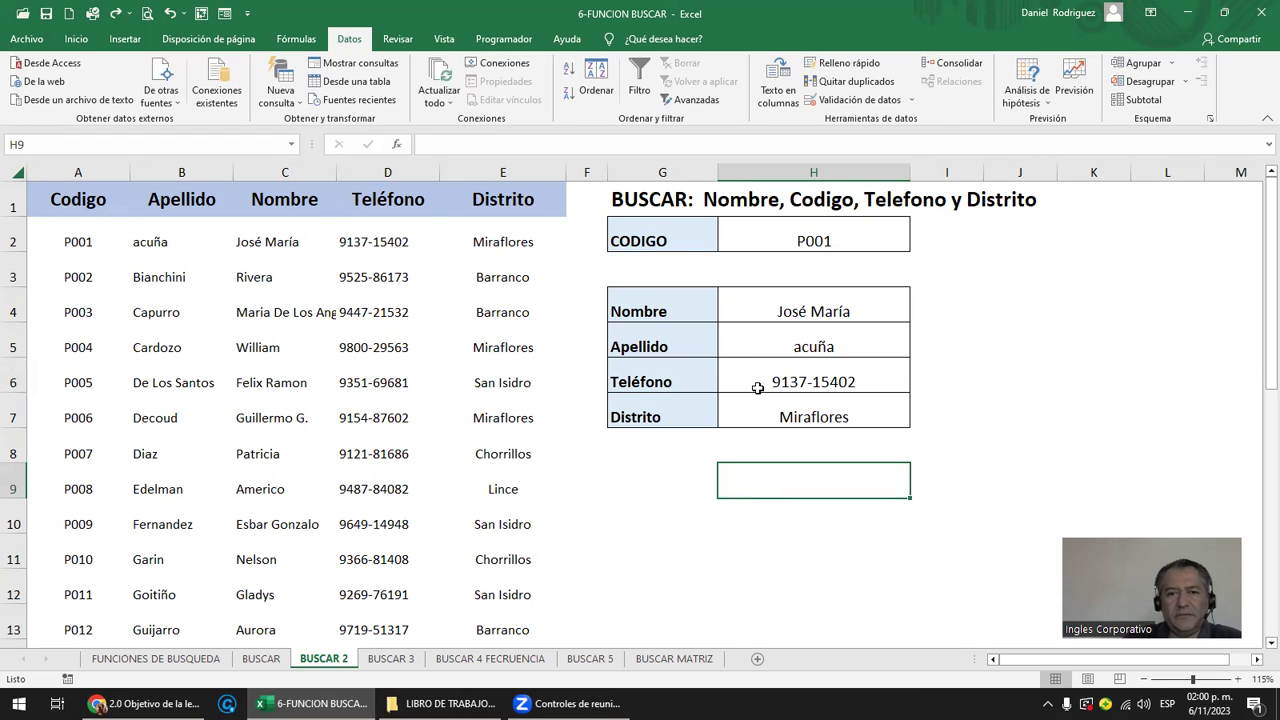
double_click(808, 234)
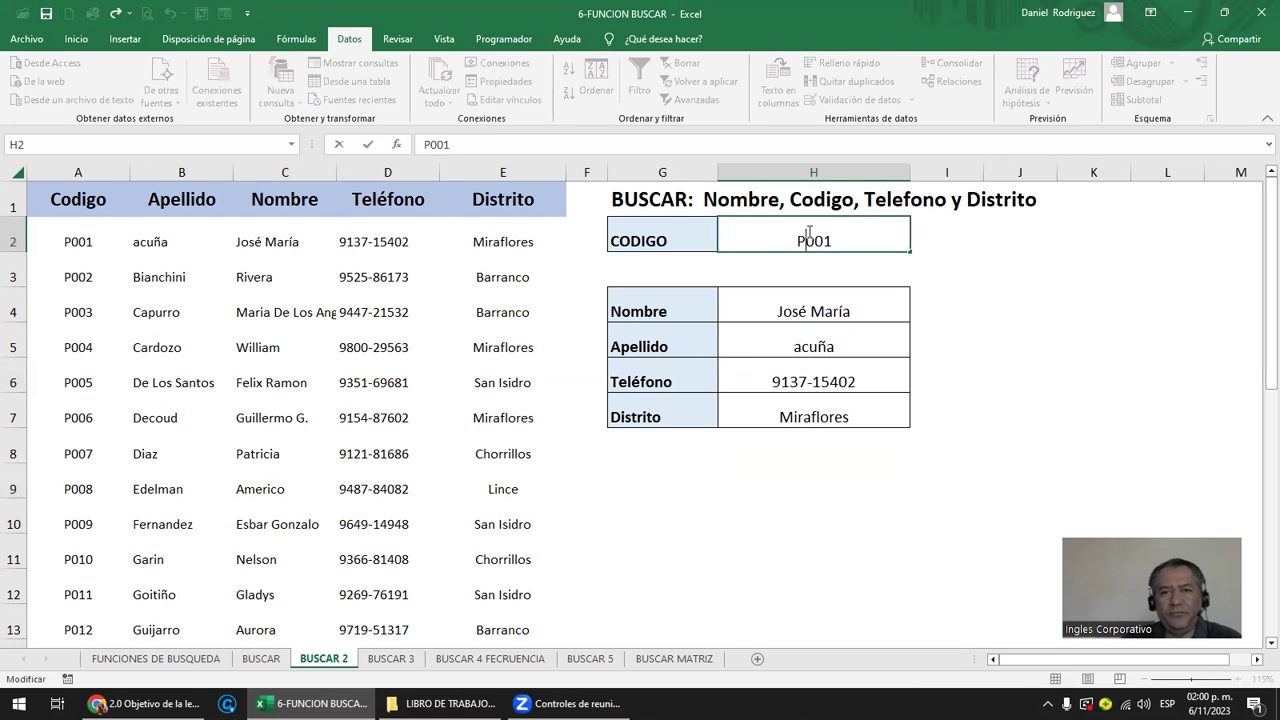
double_click(813, 309)
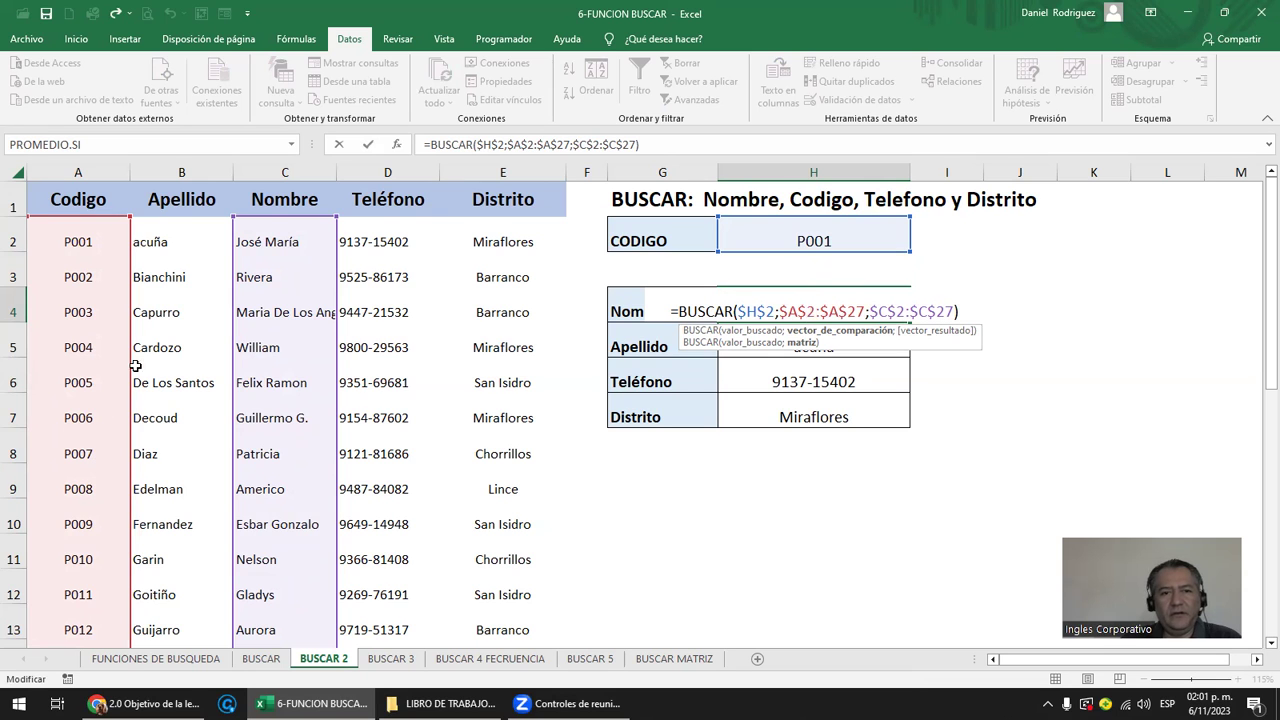
key(Escape)
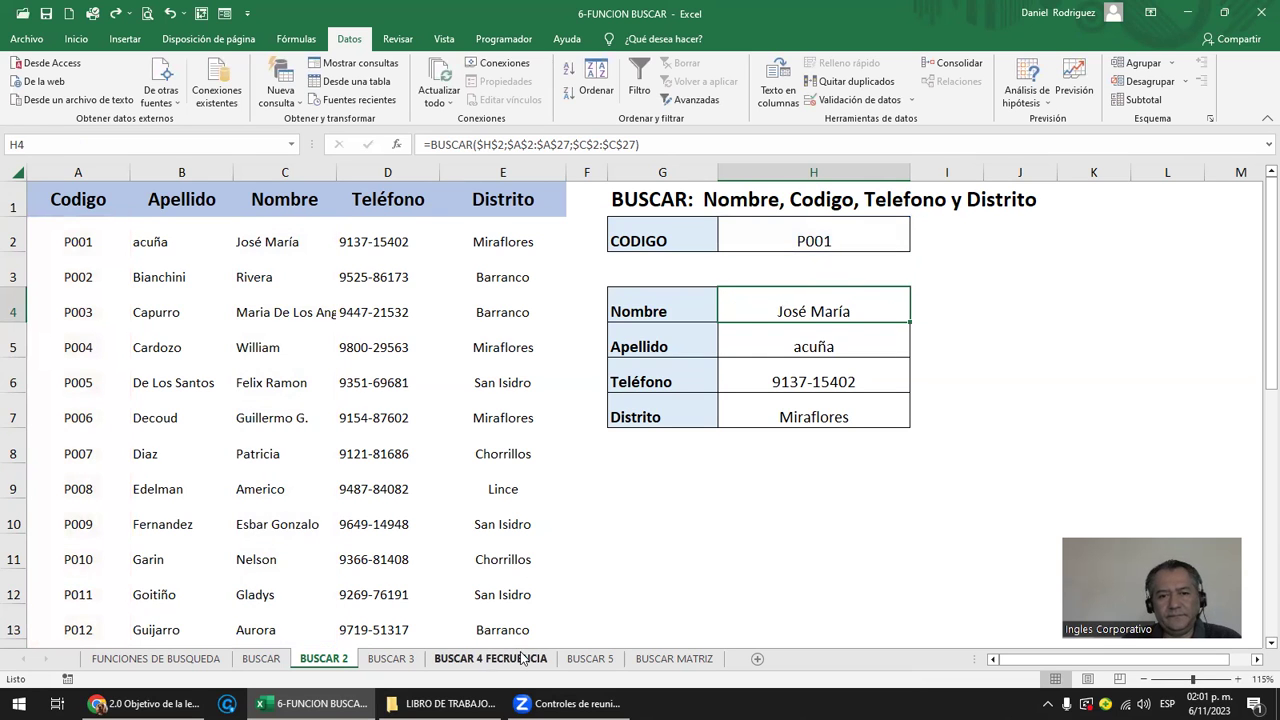
click(490, 658)
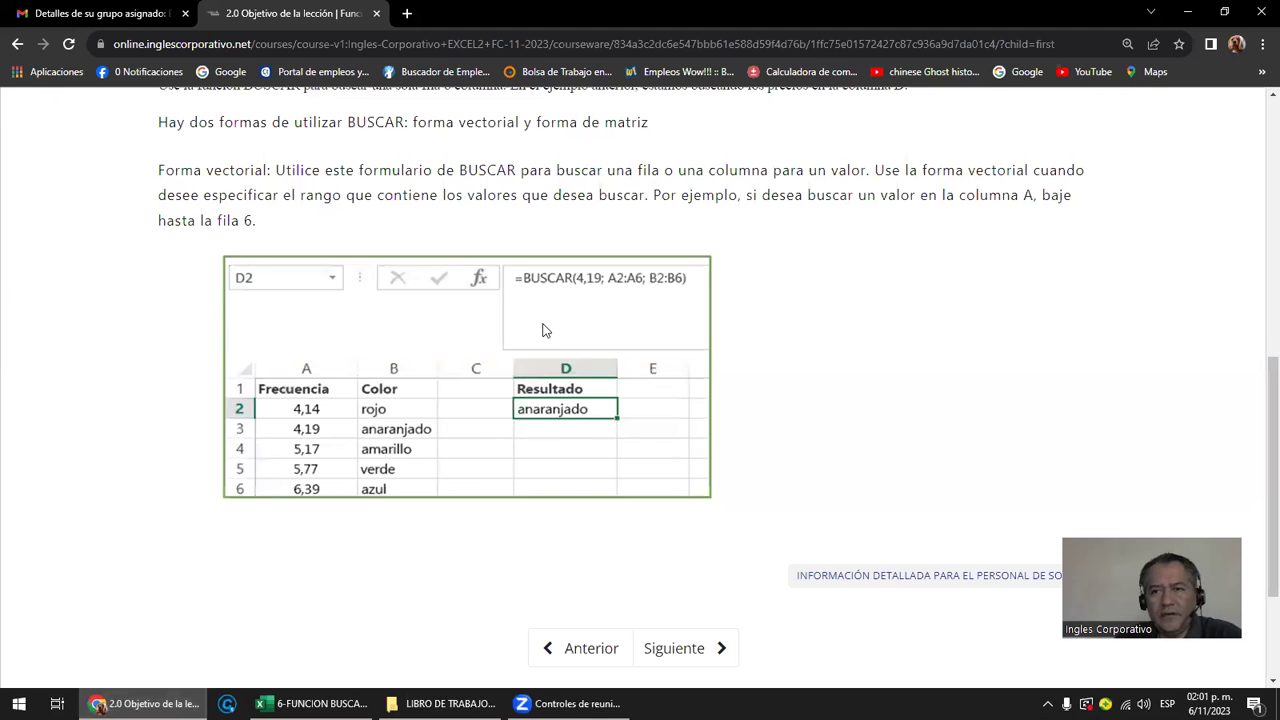
Advance from lesson 2.0 to 2.1 Función Buscar and scroll through its video area.
click(684, 648)
scroll(749, 538, down, 3)
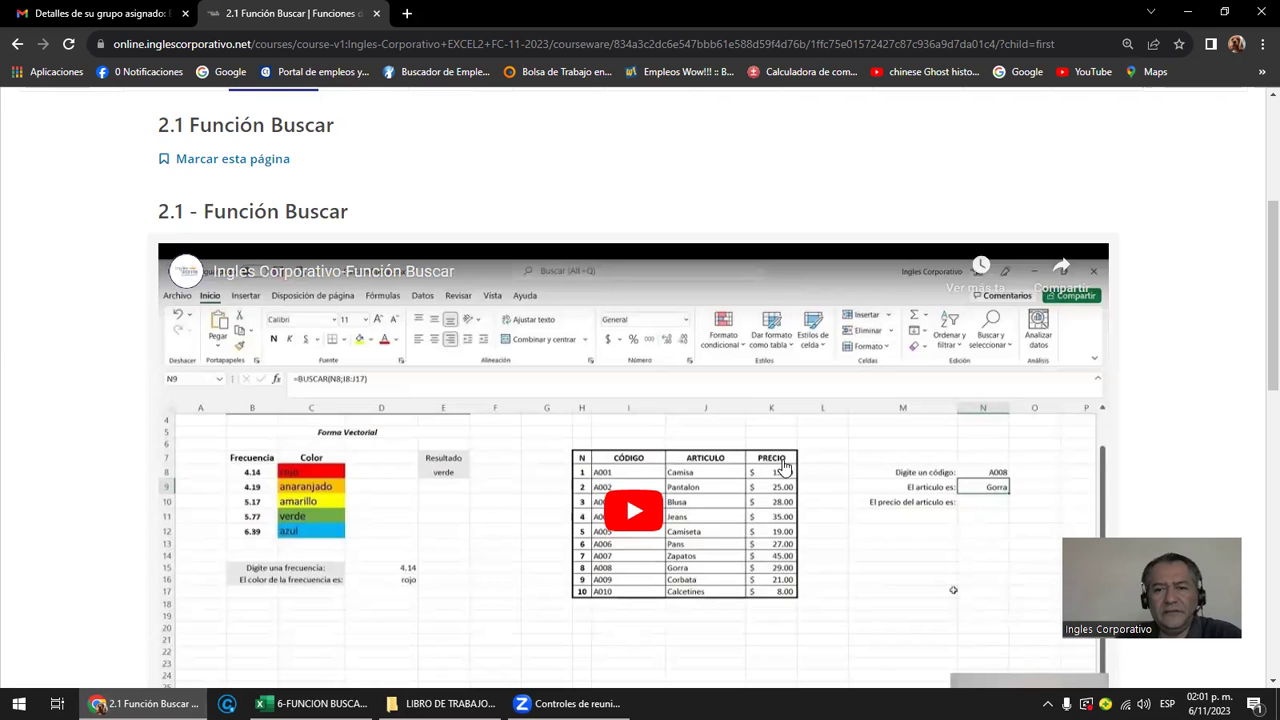
scroll(688, 530, down, 2)
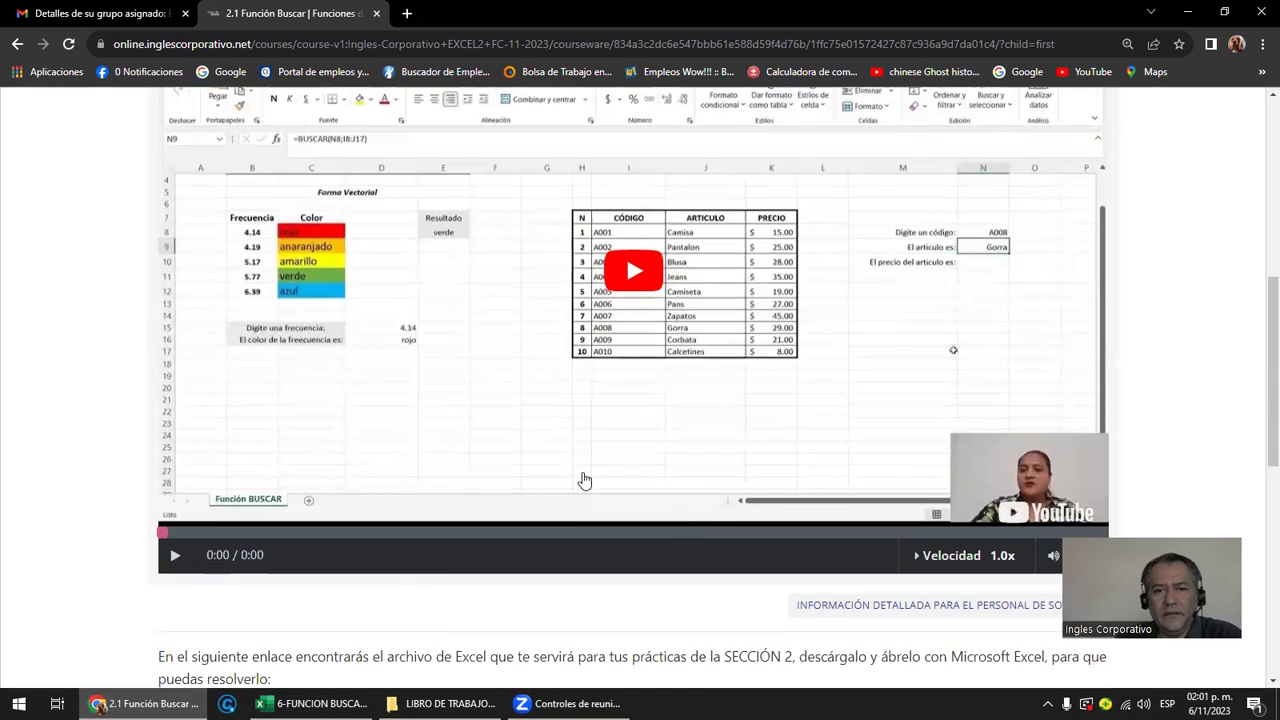
scroll(515, 491, up, 3)
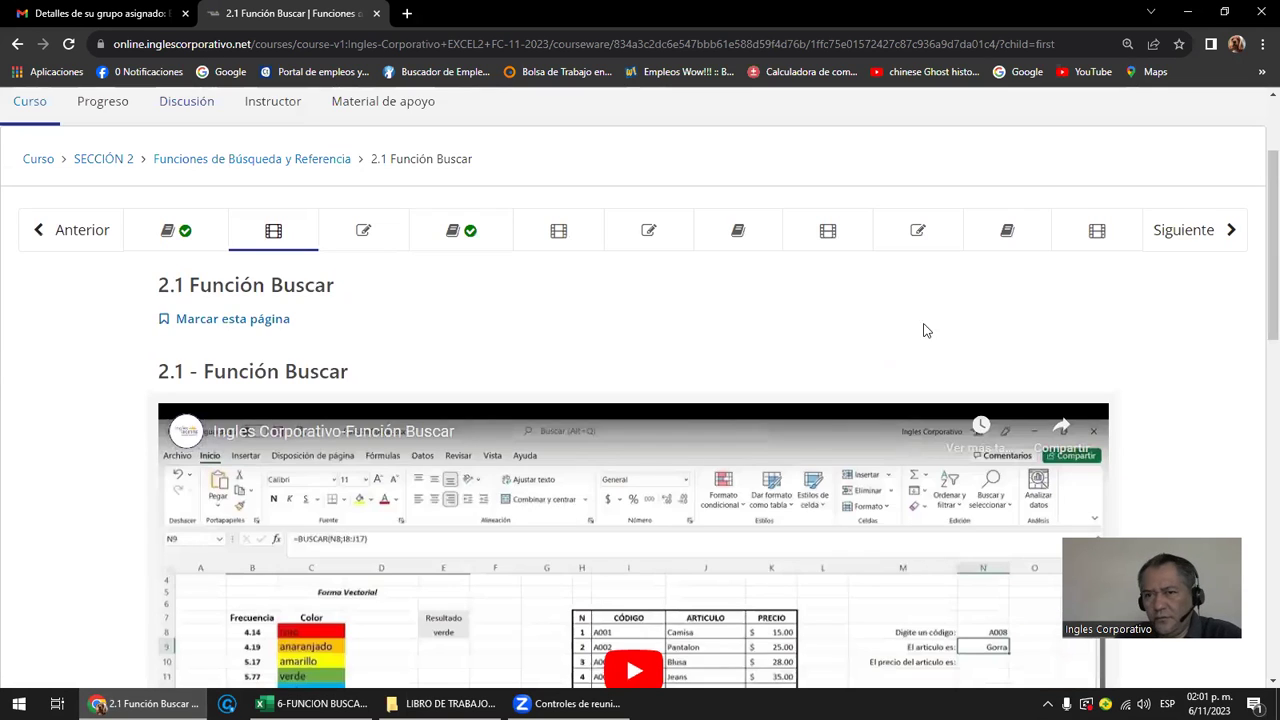
click(1177, 232)
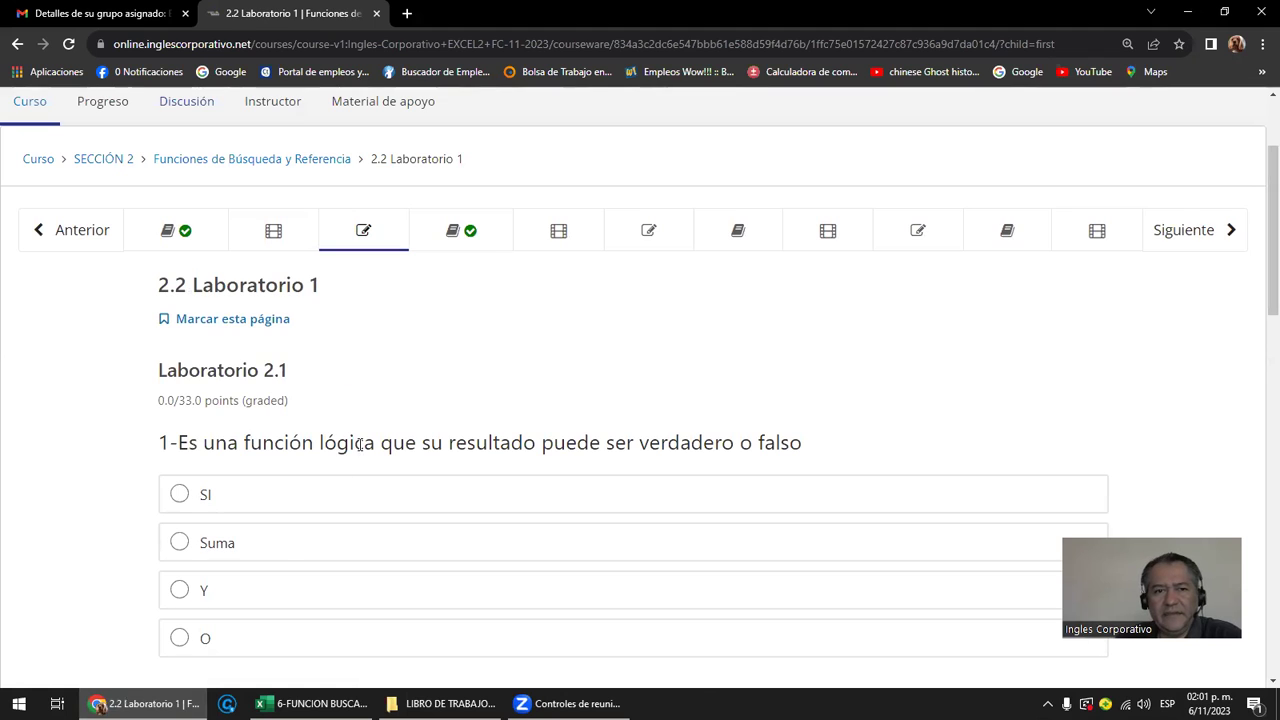
scroll(284, 353, down, 2)
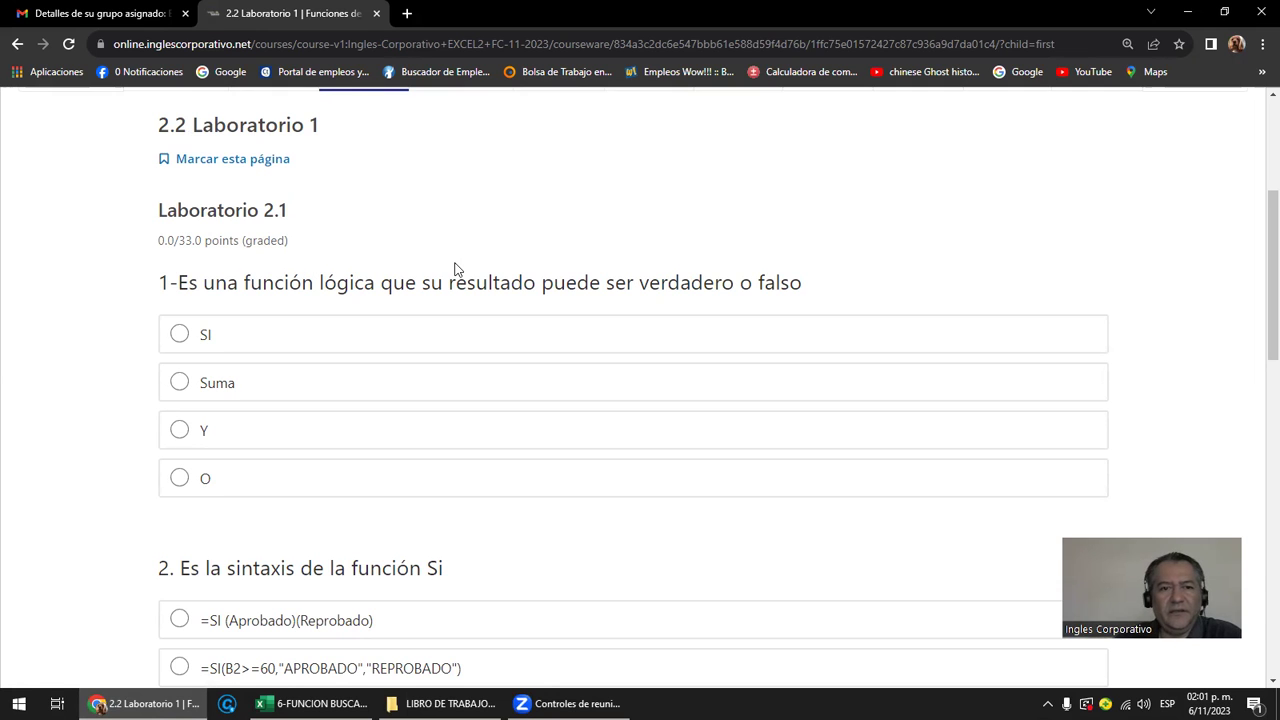
scroll(455, 268, down, 1)
scroll(455, 268, down, 1)
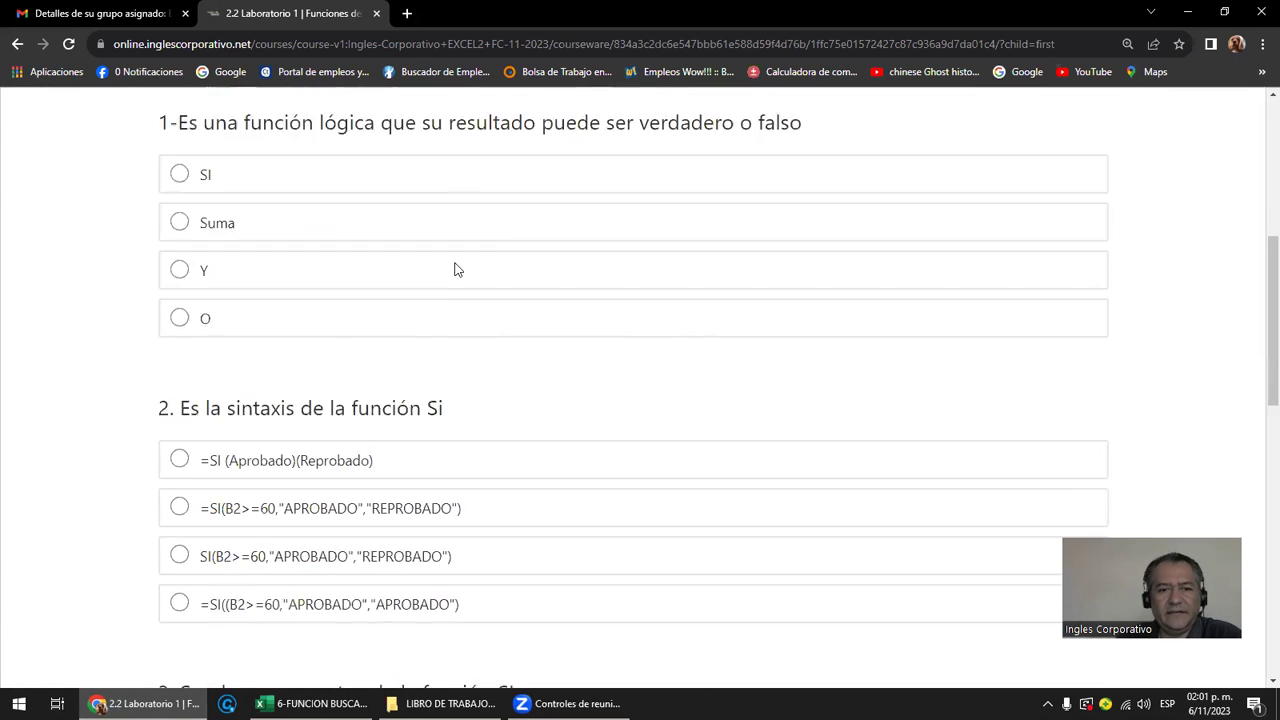
scroll(455, 268, down, 1)
scroll(455, 268, down, 1)
scroll(455, 268, down, 1)
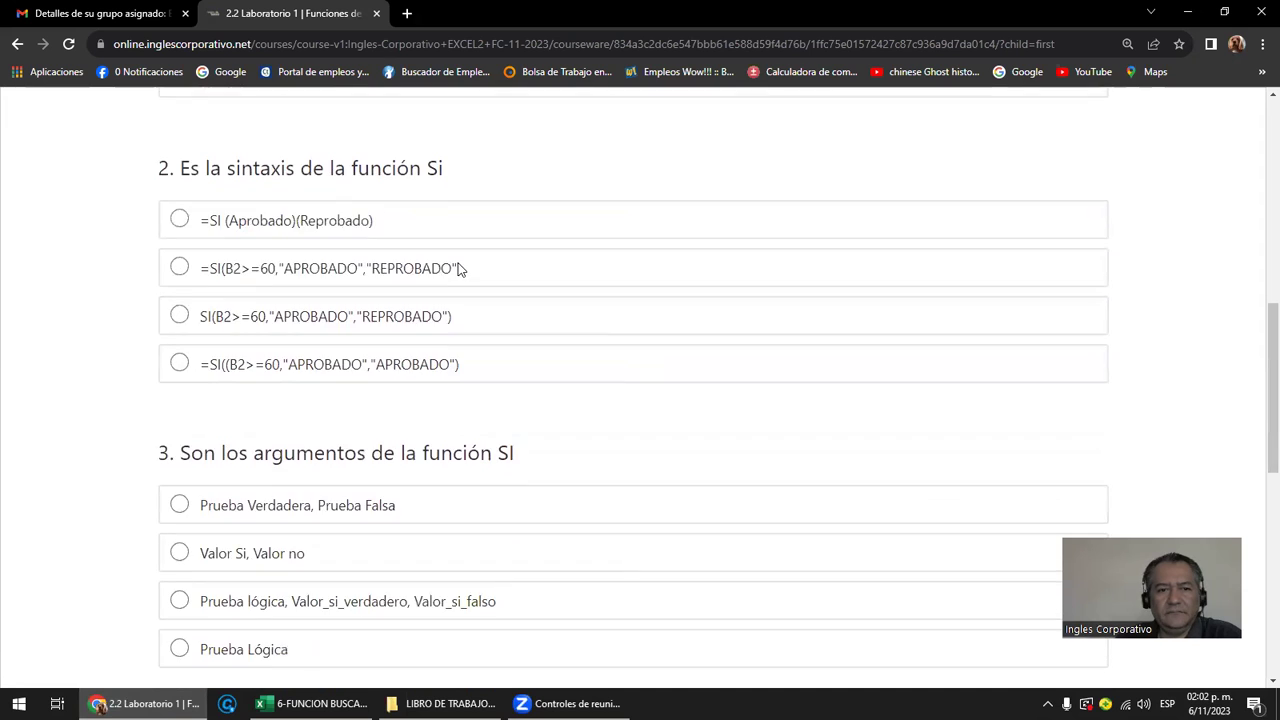
scroll(457, 268, down, 2)
scroll(459, 268, down, 2)
scroll(459, 268, down, 1)
scroll(460, 270, down, 1)
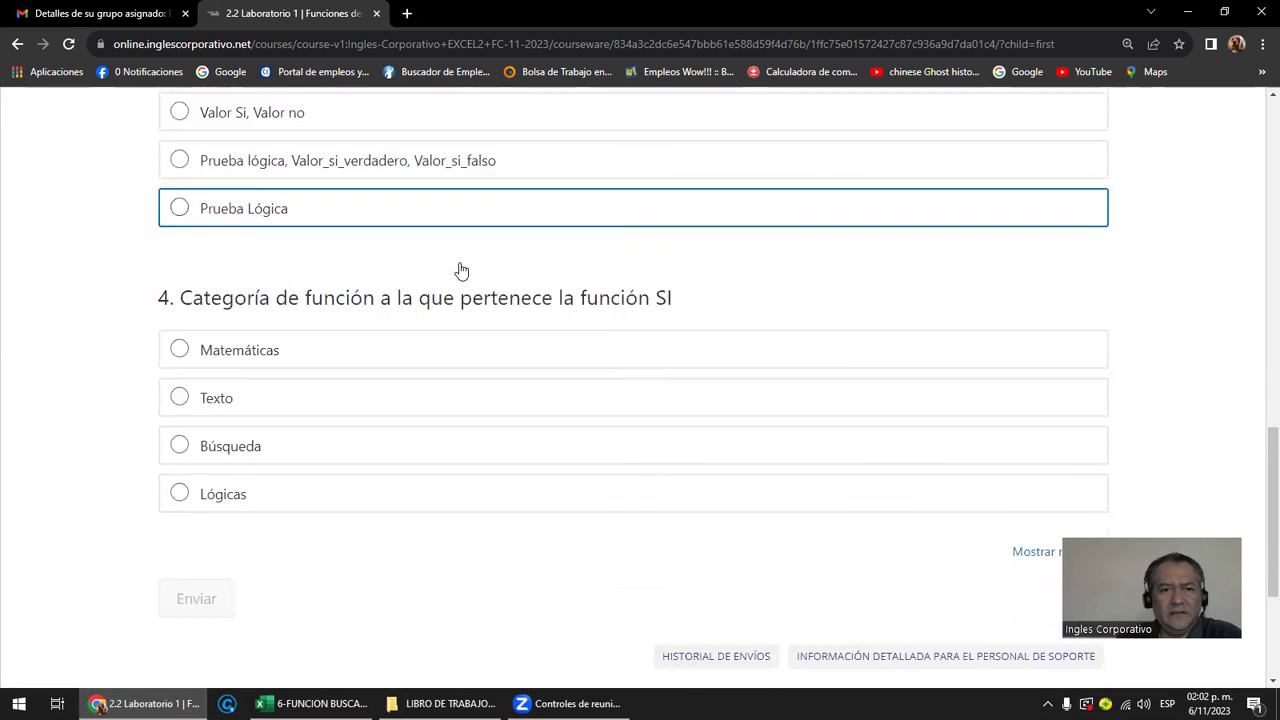
scroll(462, 272, down, 1)
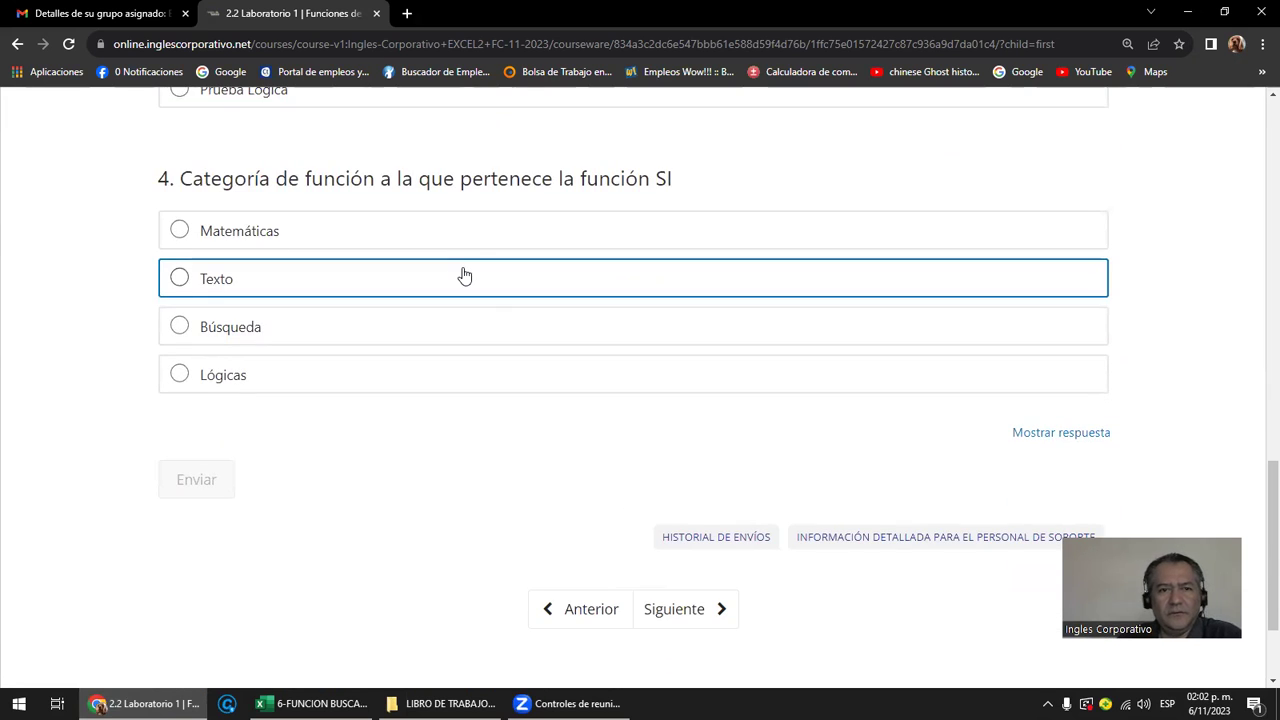
scroll(462, 274, up, 8)
scroll(460, 274, up, 2)
scroll(460, 274, up, 4)
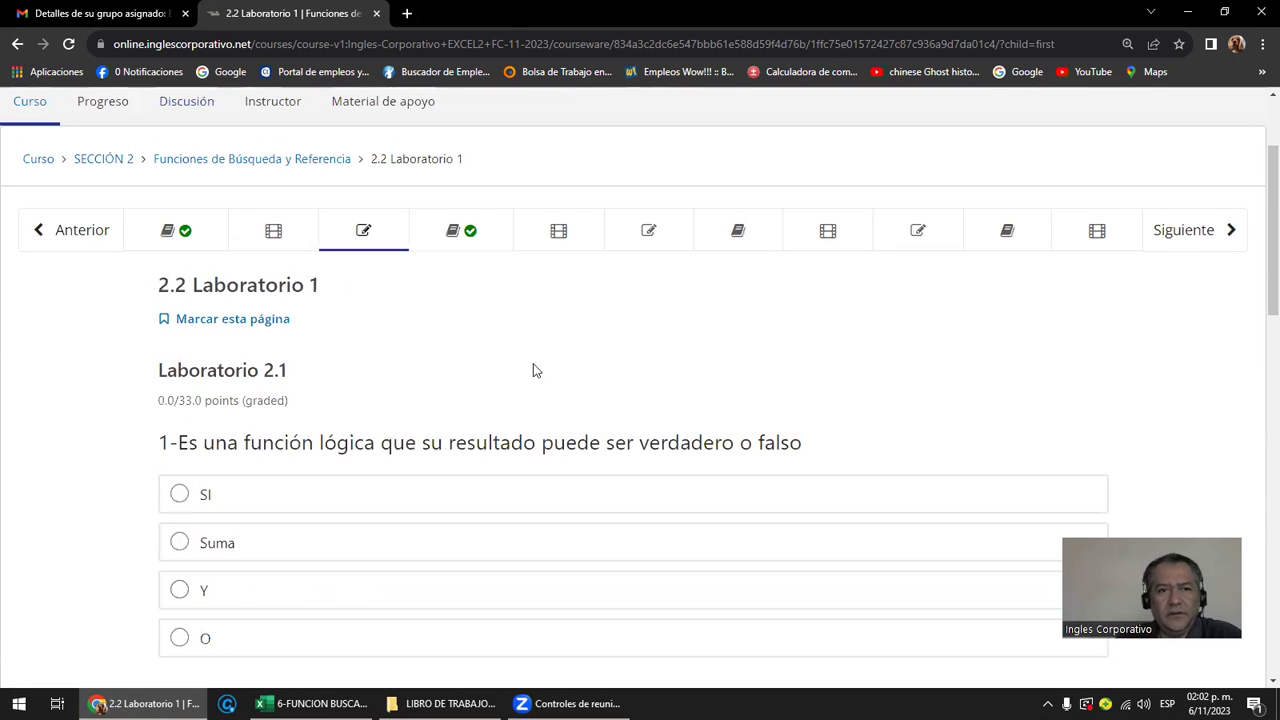
click(78, 235)
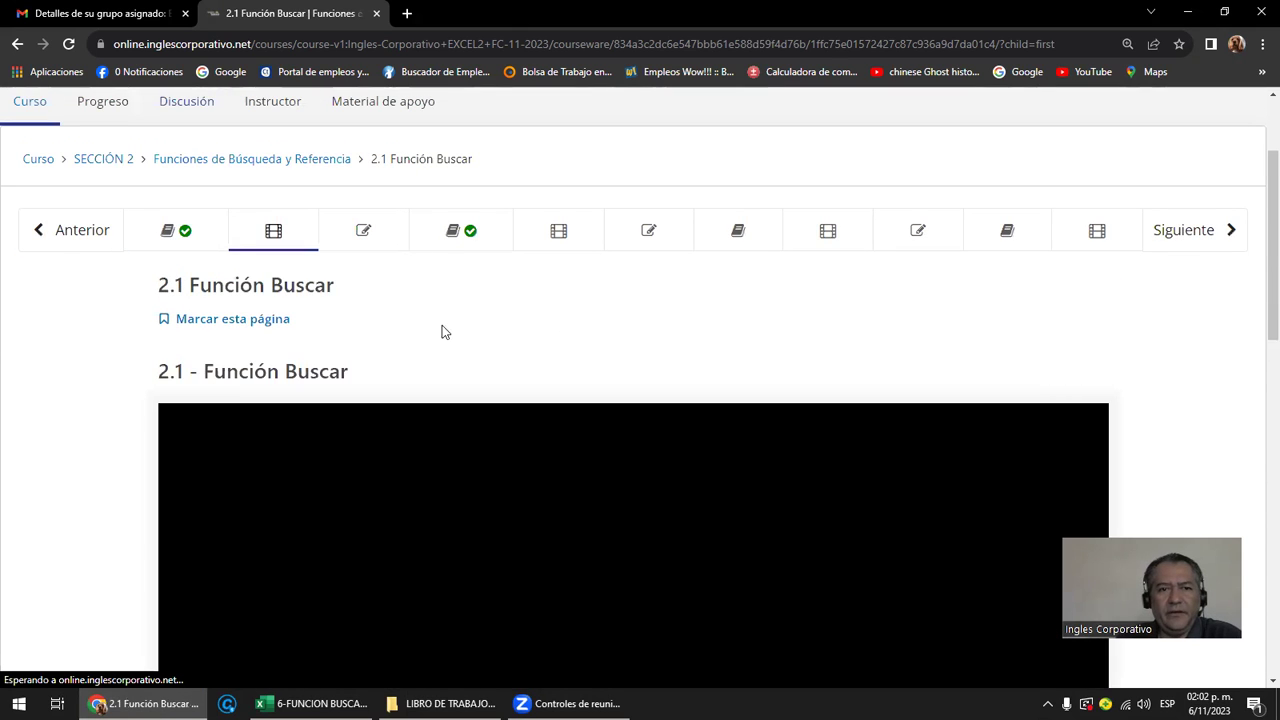